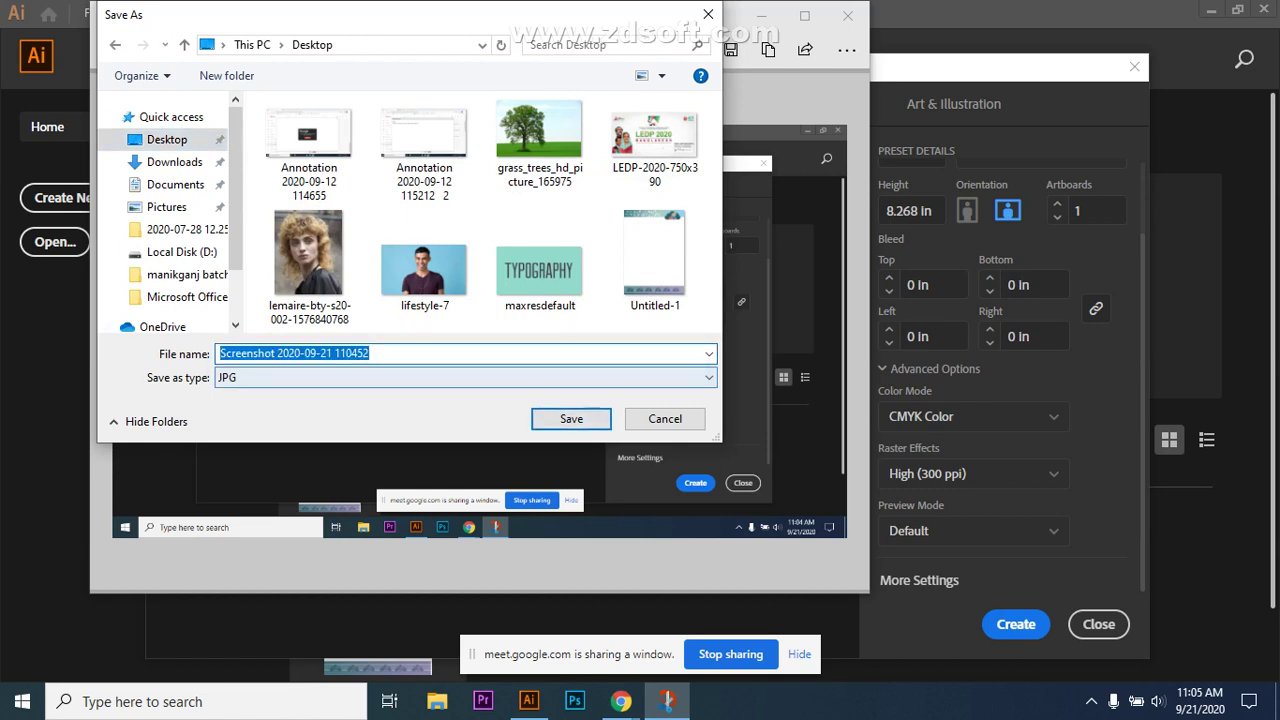
pyautogui.click(370, 353)
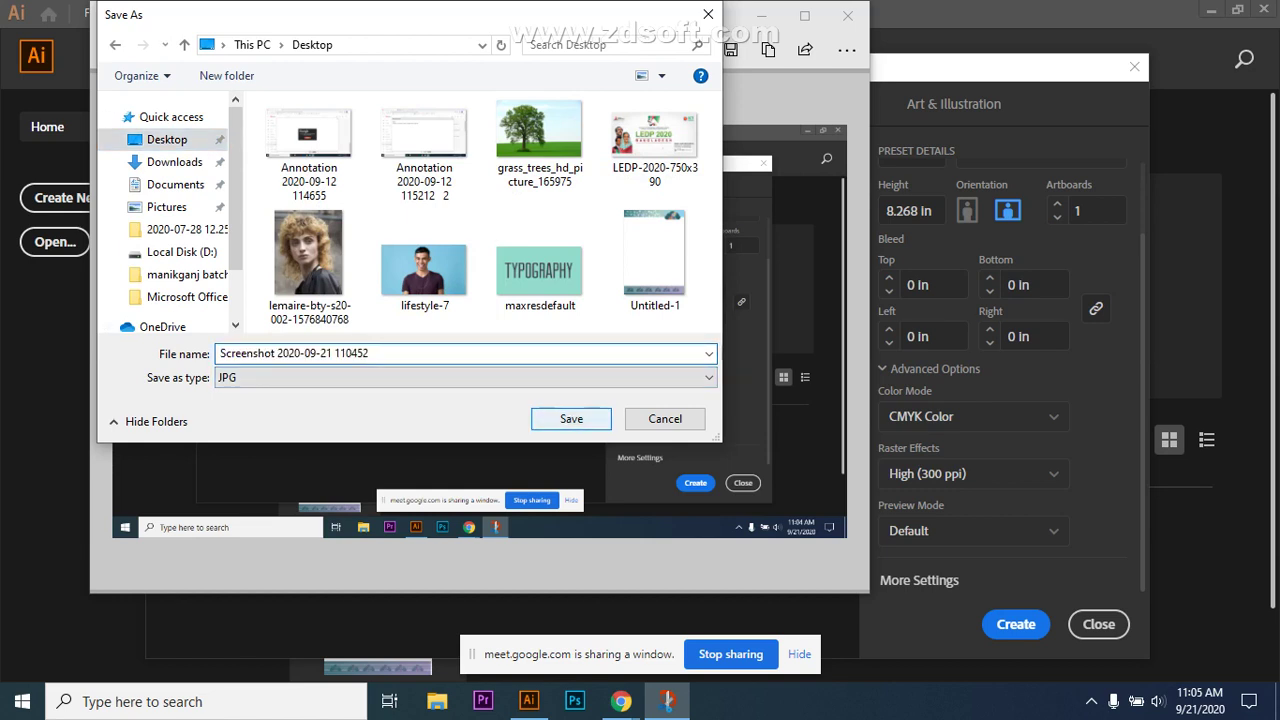
pyautogui.click(571, 418)
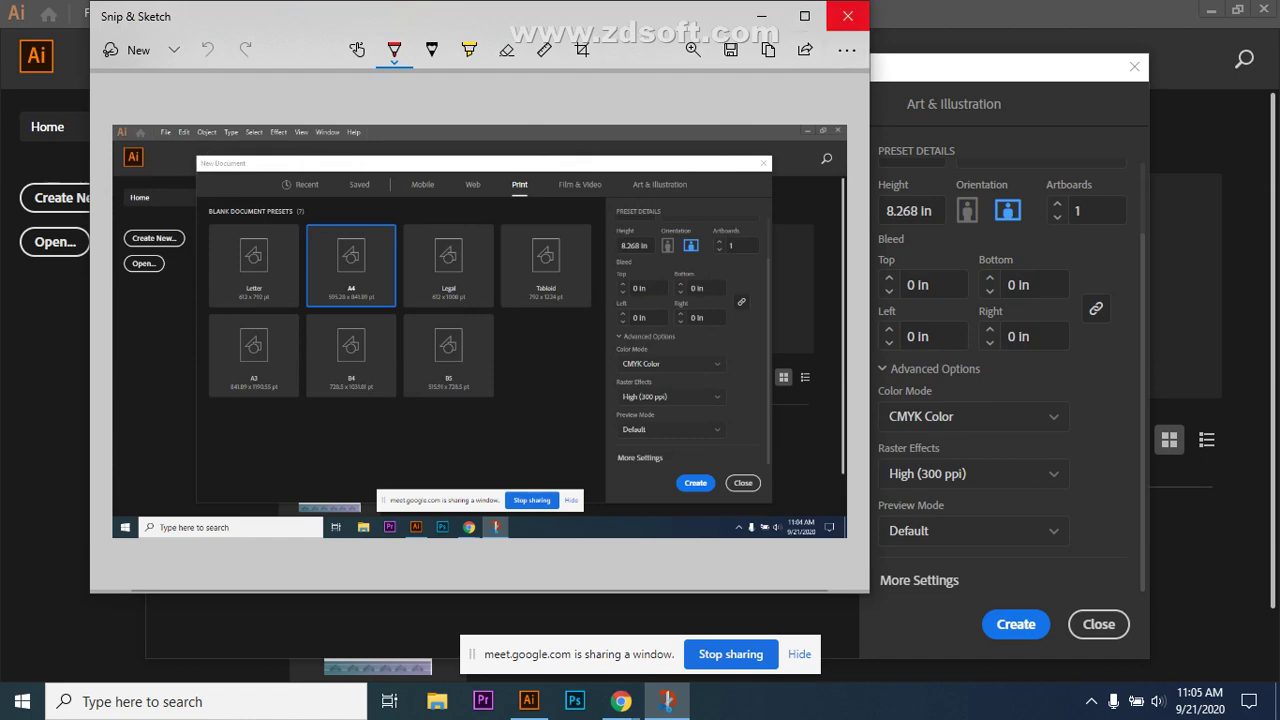
pyautogui.click(847, 16)
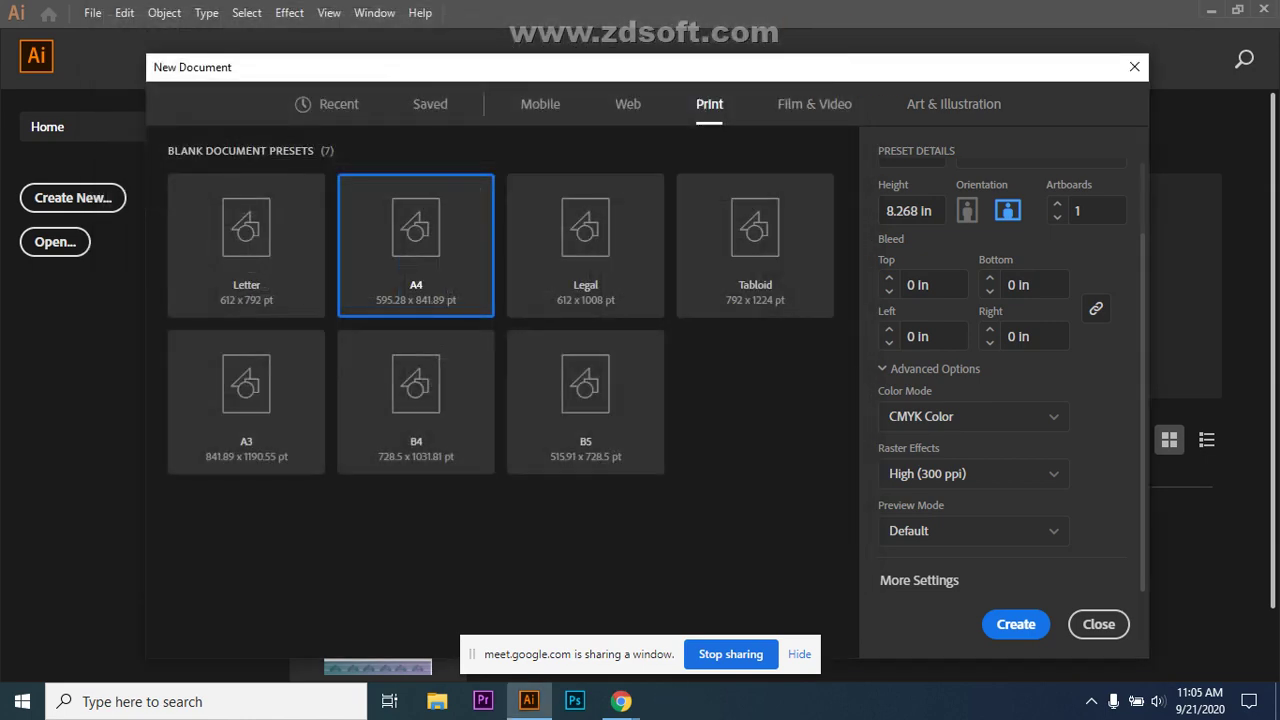
# Close the New Document dialog without creating a file and open the saved screenshot from the desktop.
pyautogui.click(1098, 624)
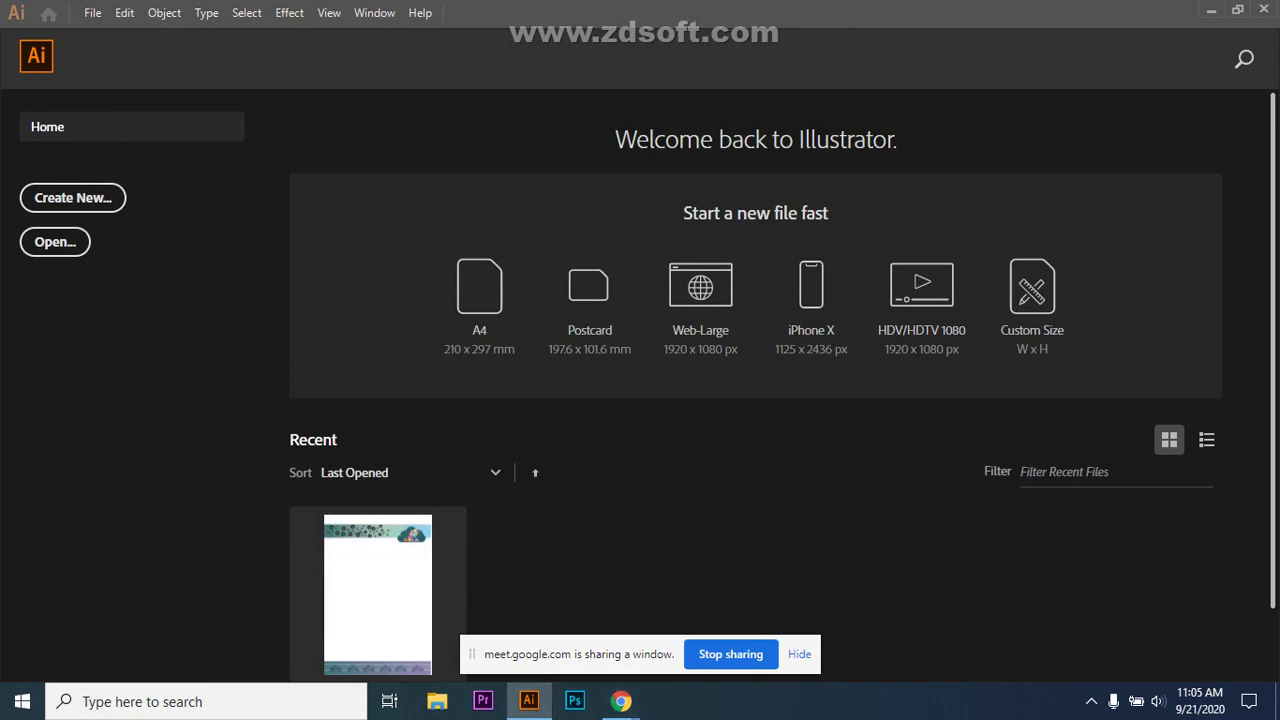
pyautogui.click(1211, 9)
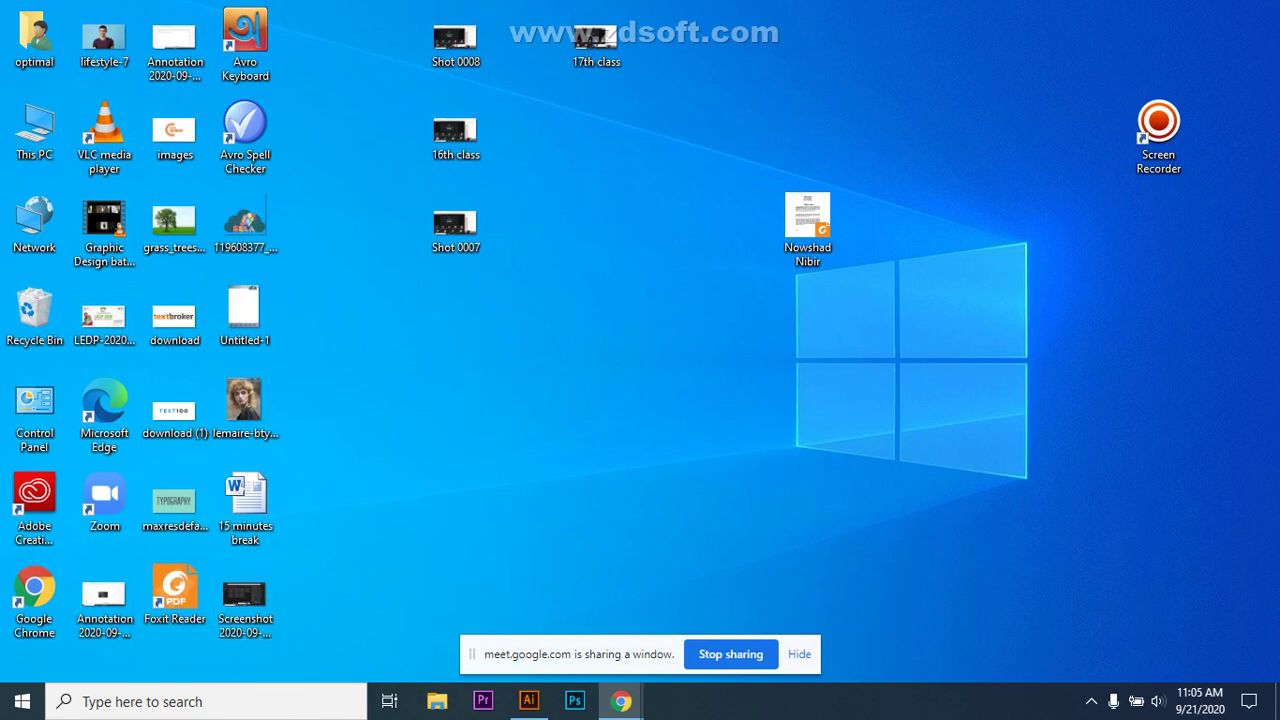
pyautogui.doubleClick(245, 597)
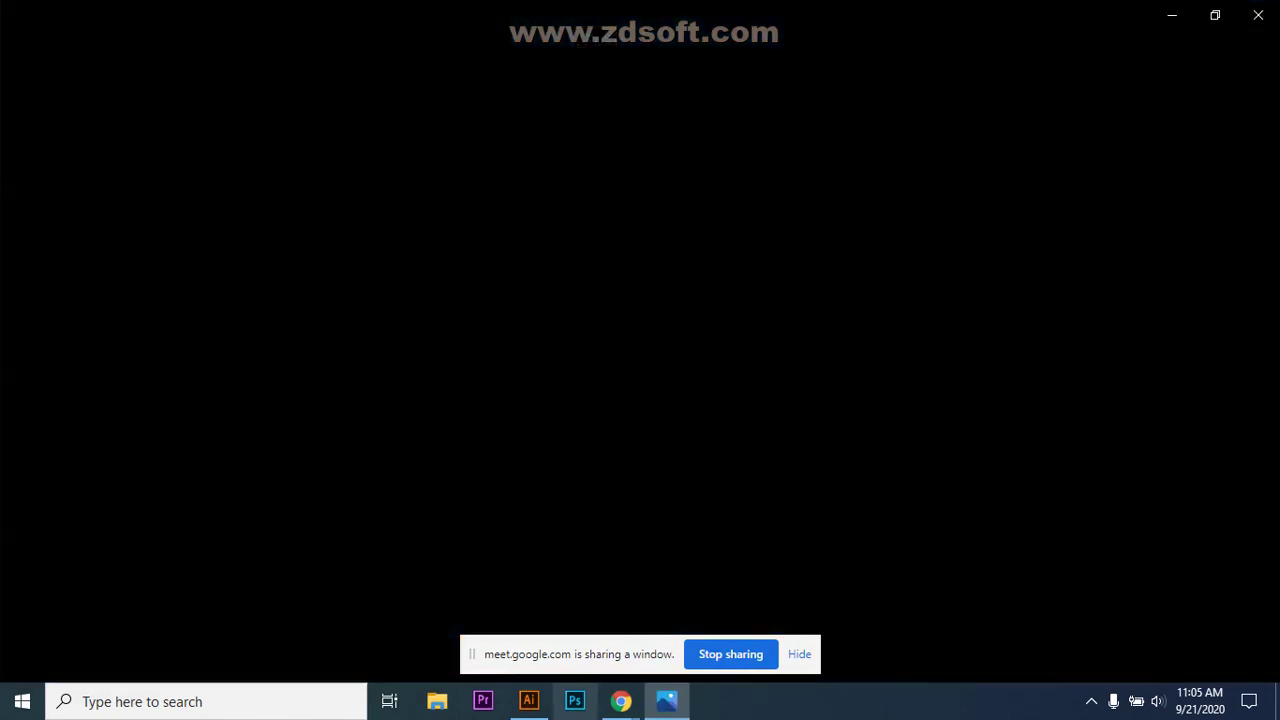
# Switch to the Google Meet call in Chrome and stop sharing the current window.
pyautogui.moveTo(621, 701)
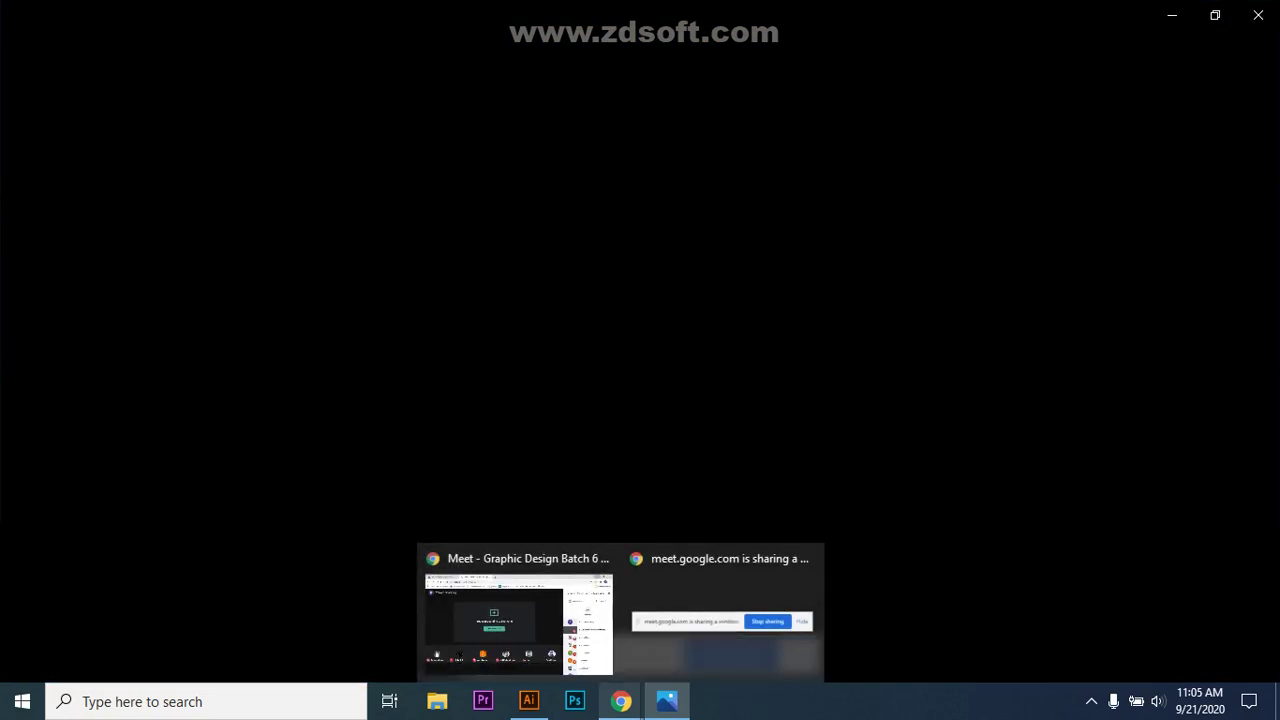
pyautogui.moveTo(667, 701)
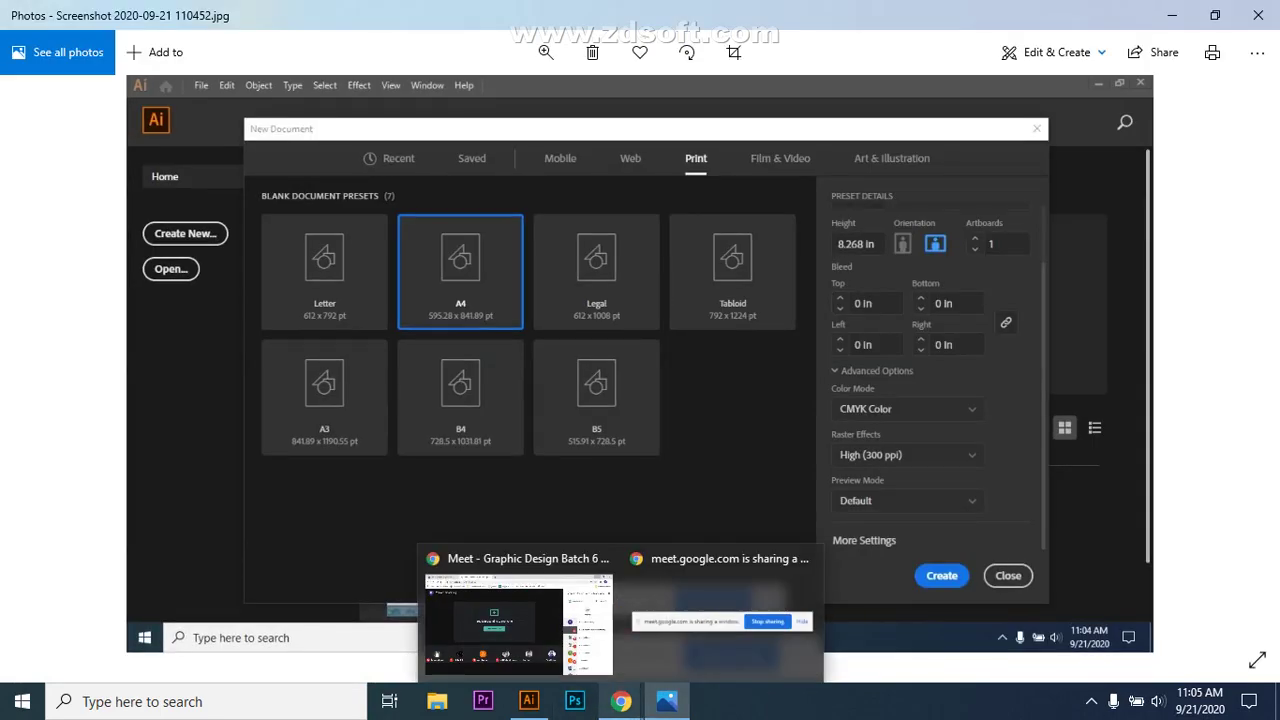
pyautogui.click(621, 701)
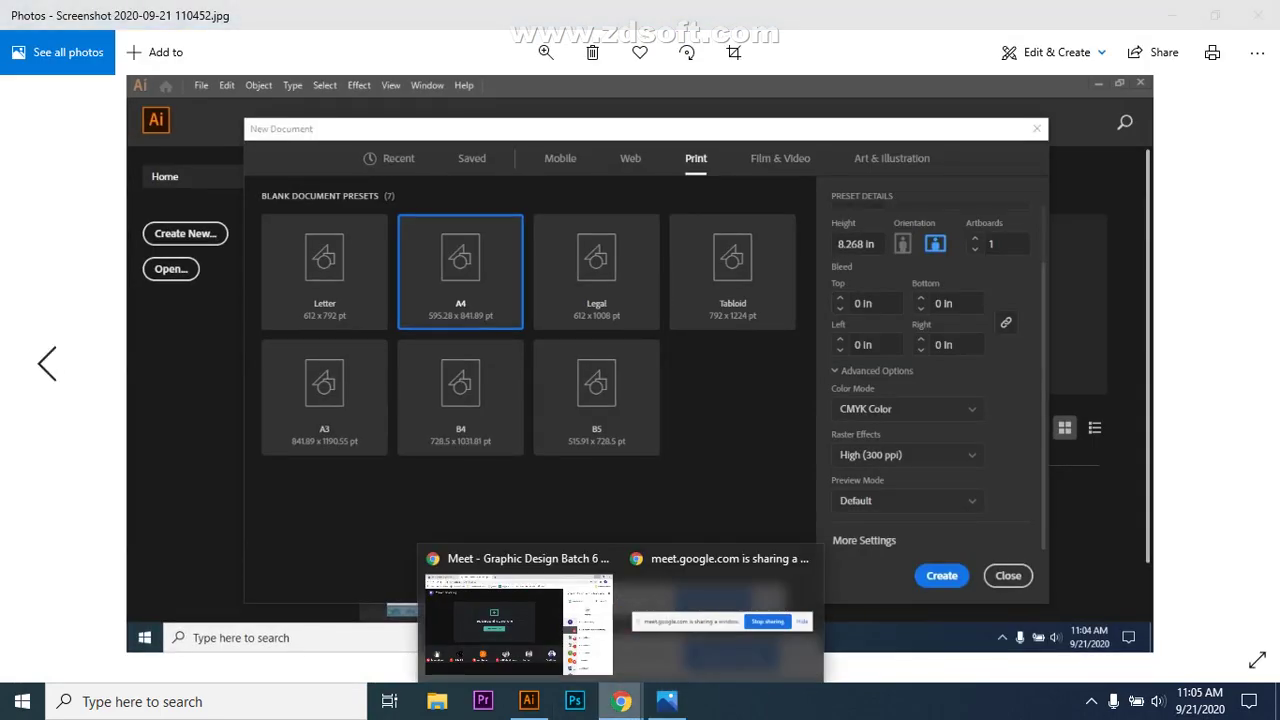
pyautogui.click(518, 618)
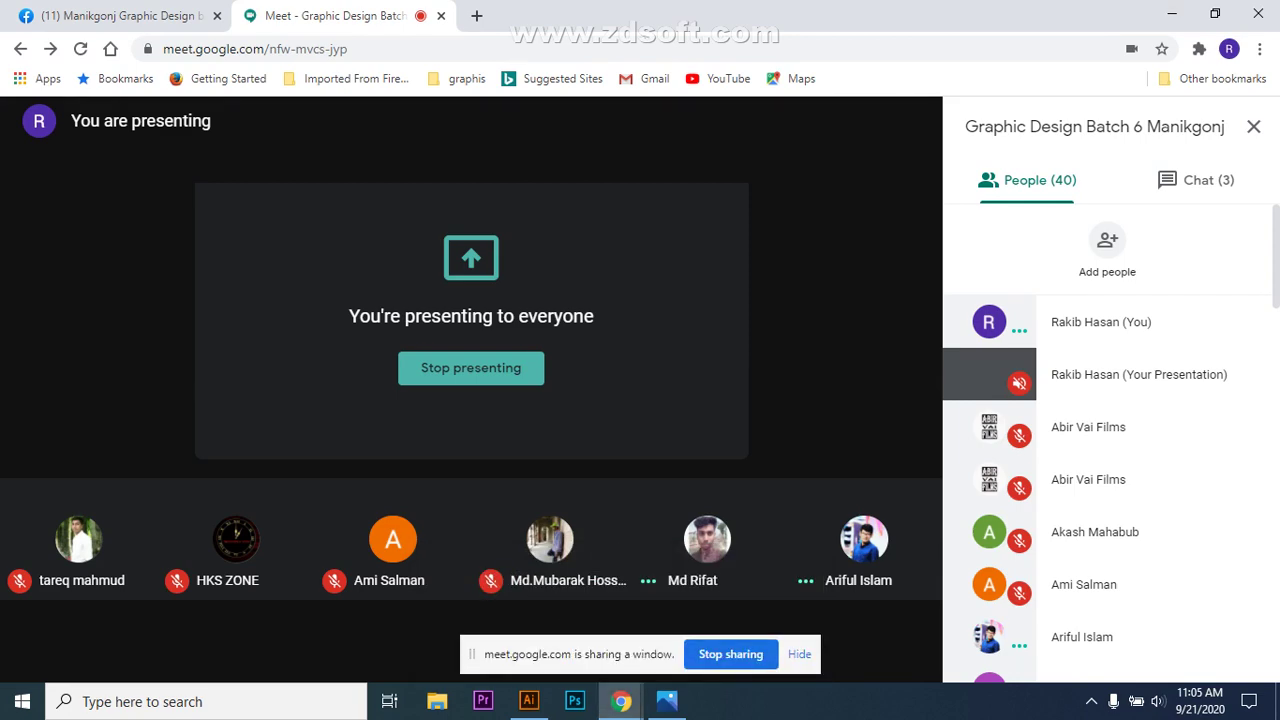
pyautogui.click(730, 654)
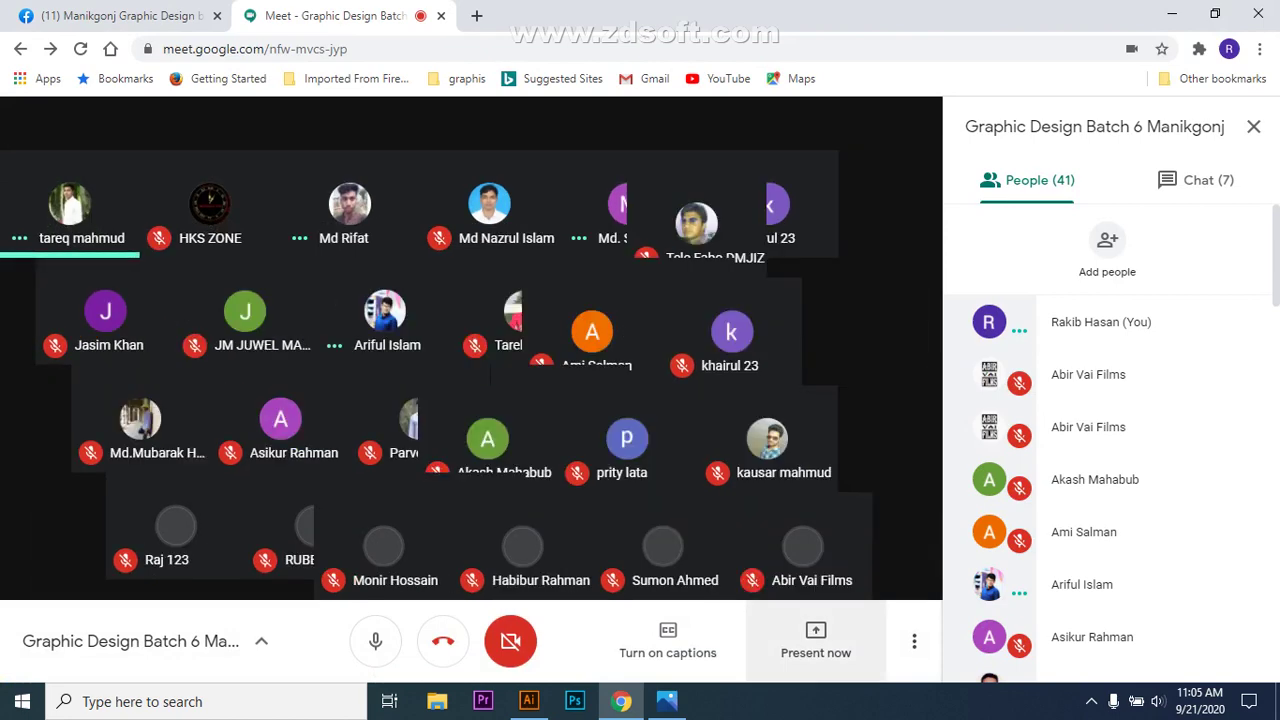
# Present the Photos window with the New Document screenshot to the meeting.
pyautogui.click(816, 640)
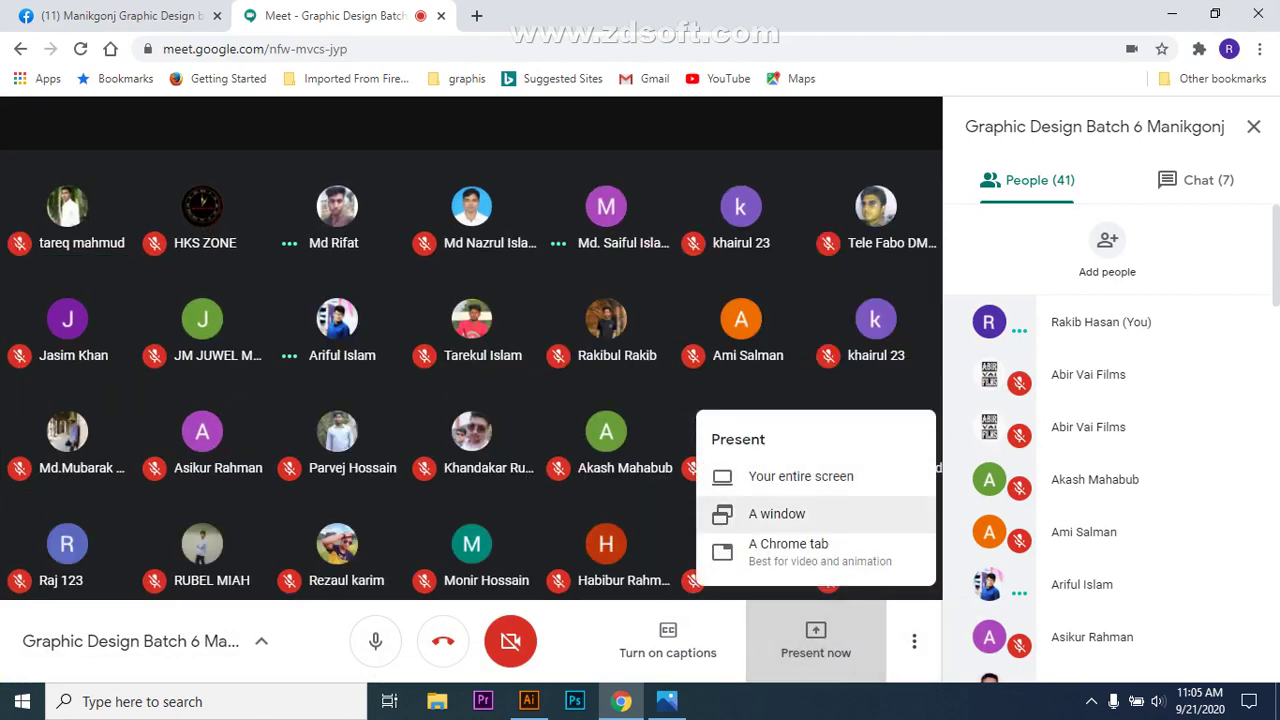
pyautogui.click(777, 513)
pyautogui.click(623, 200)
pyautogui.click(805, 340)
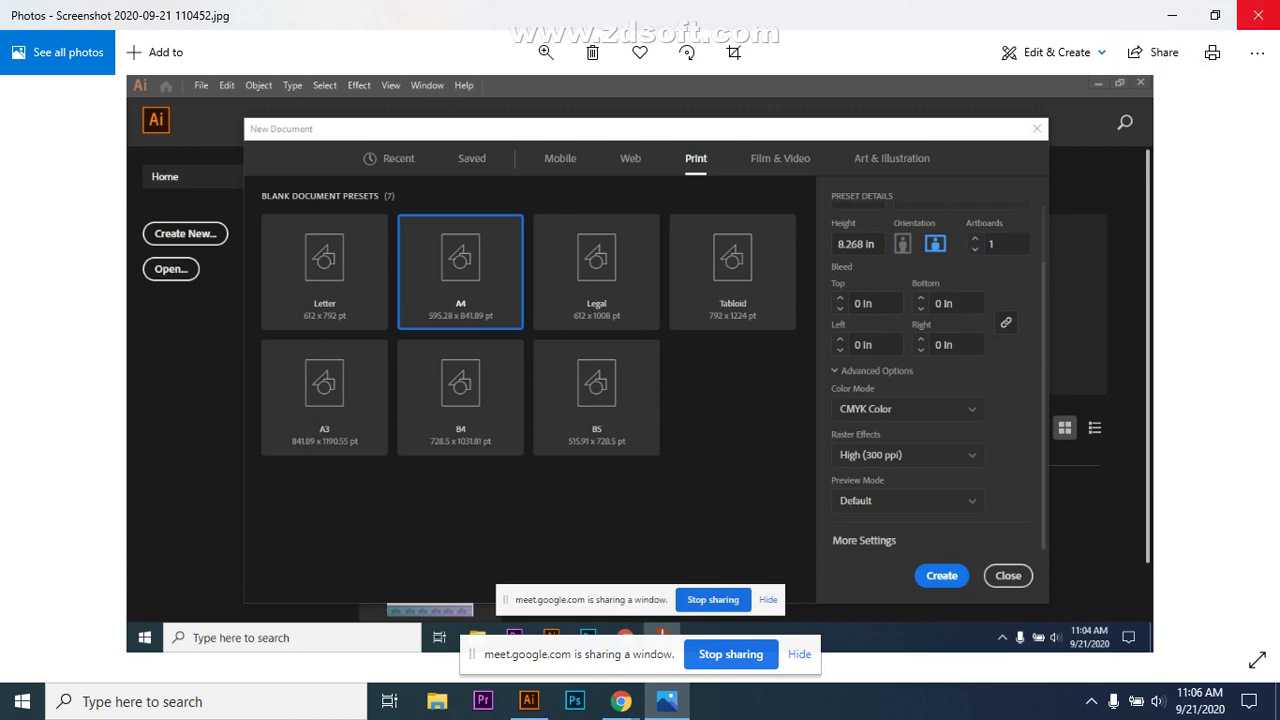
# Close the screenshot in the photo viewer and stop sharing its window in the meeting.
pyautogui.click(1257, 15)
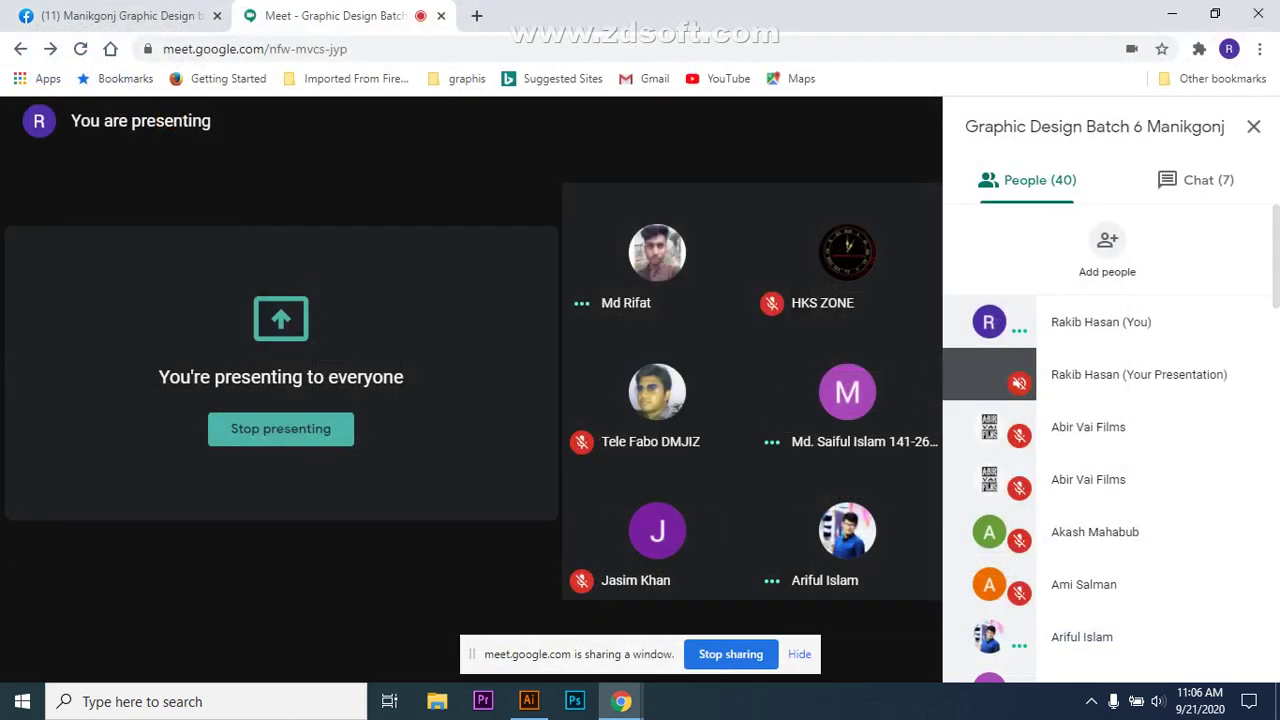
pyautogui.click(730, 654)
# Restore the Adobe Illustrator CC 2019 window and share it with the meeting as the presented application window.
pyautogui.moveTo(621, 701)
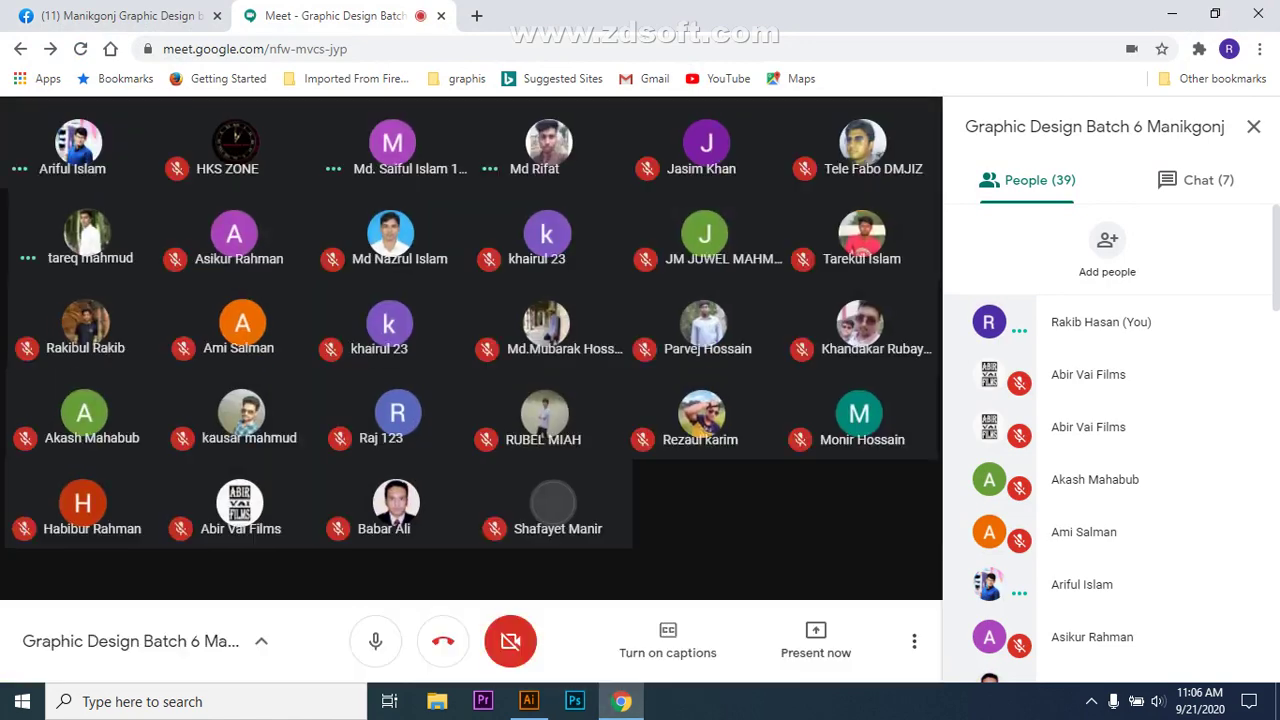
pyautogui.click(816, 640)
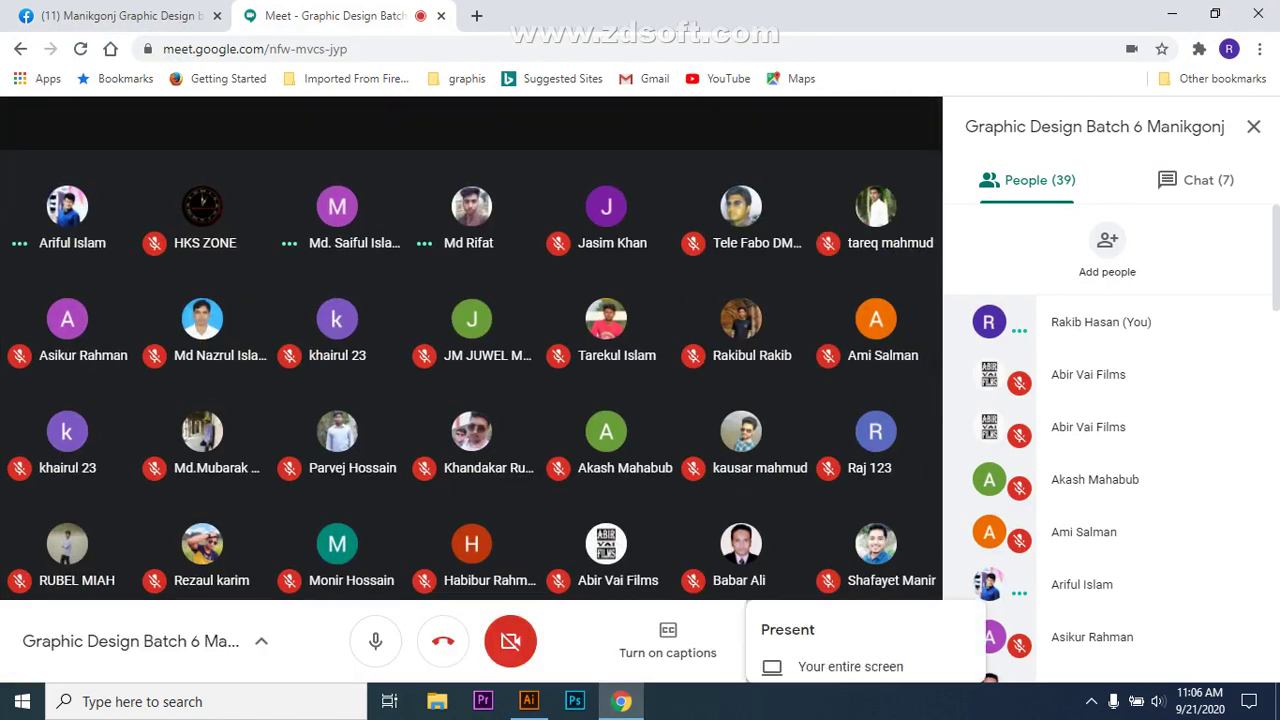
pyautogui.click(785, 514)
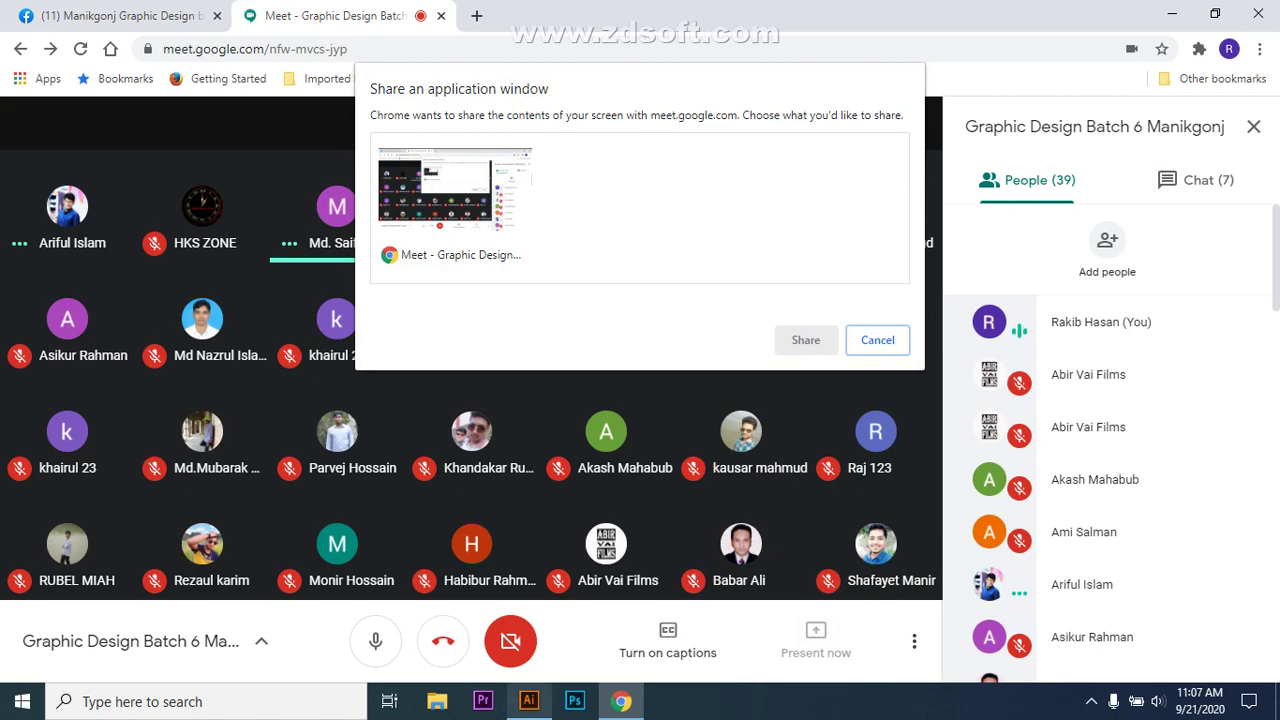
pyautogui.click(529, 701)
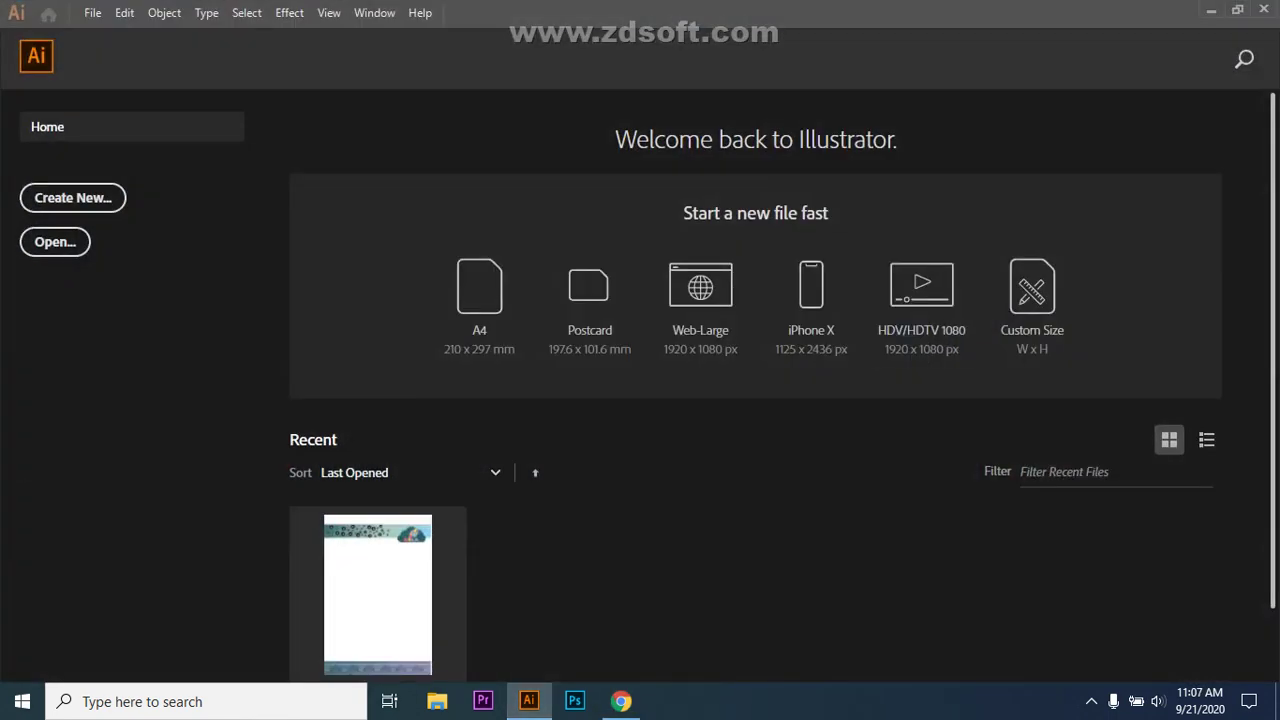
pyautogui.click(621, 701)
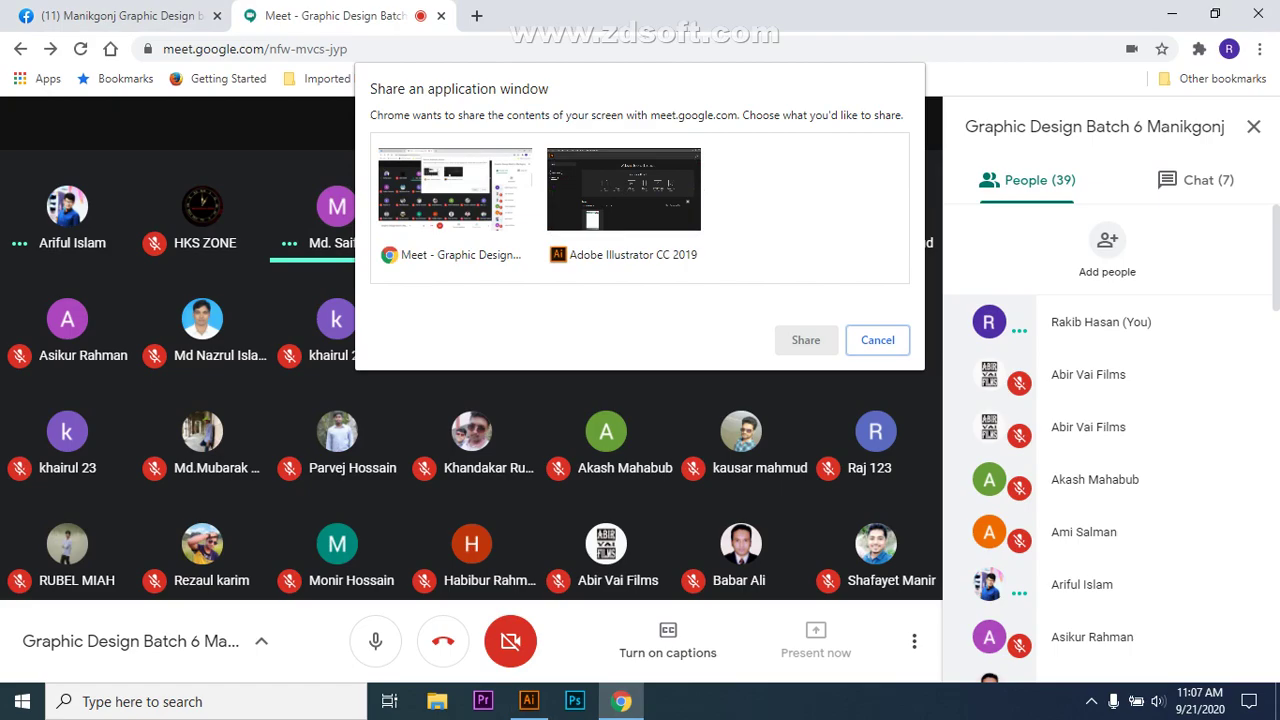
pyautogui.click(623, 205)
pyautogui.click(805, 340)
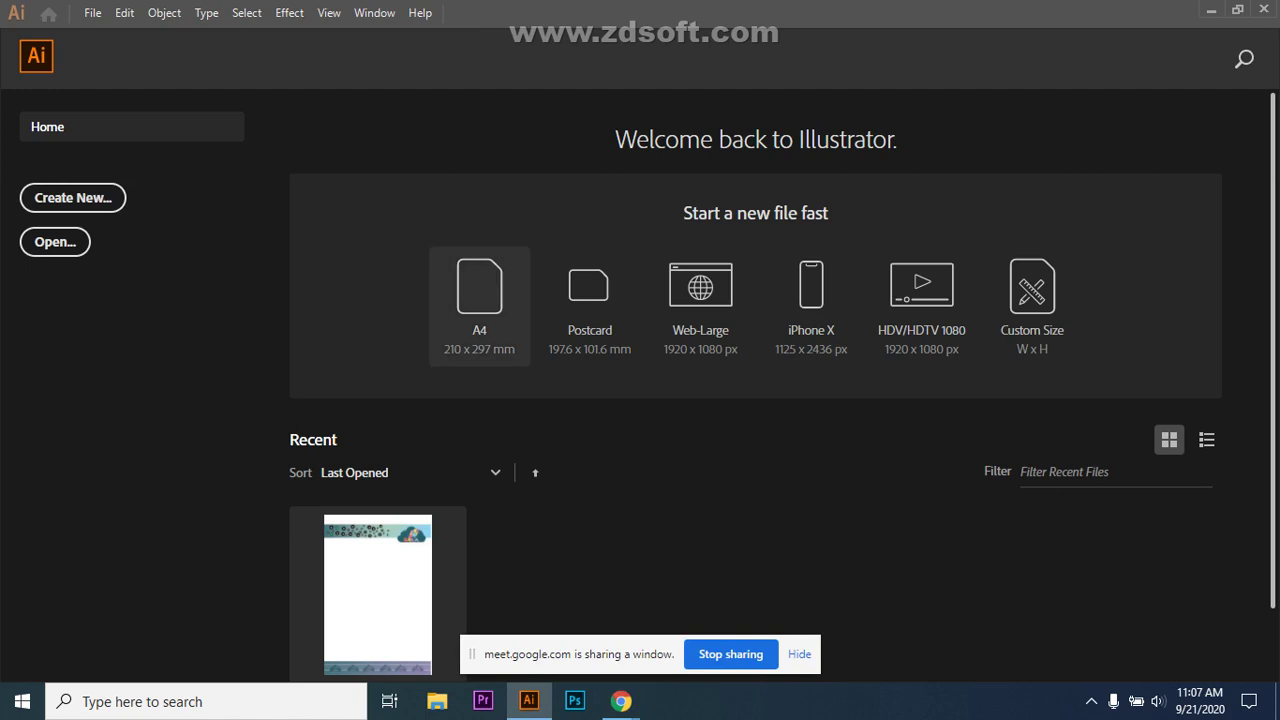
# Create a new document from the A4 print preset in landscape orientation.
pyautogui.hotkey('ctrl', 'n')
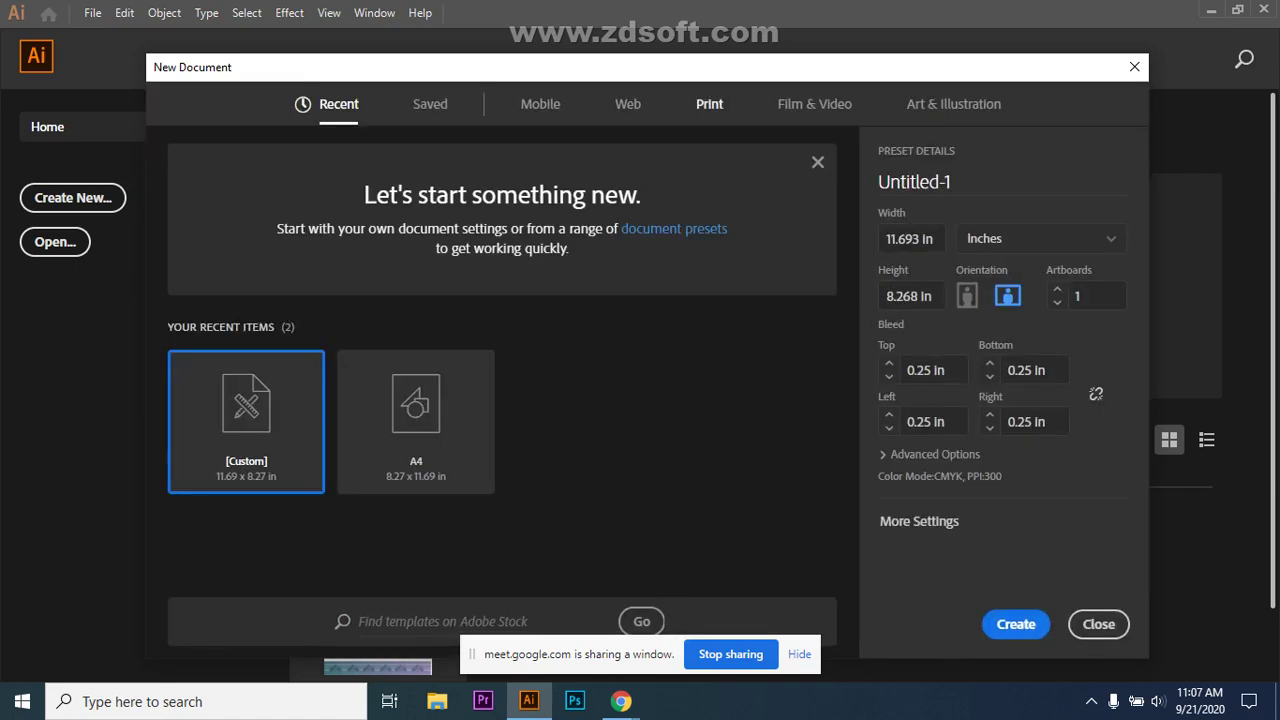
pyautogui.click(709, 104)
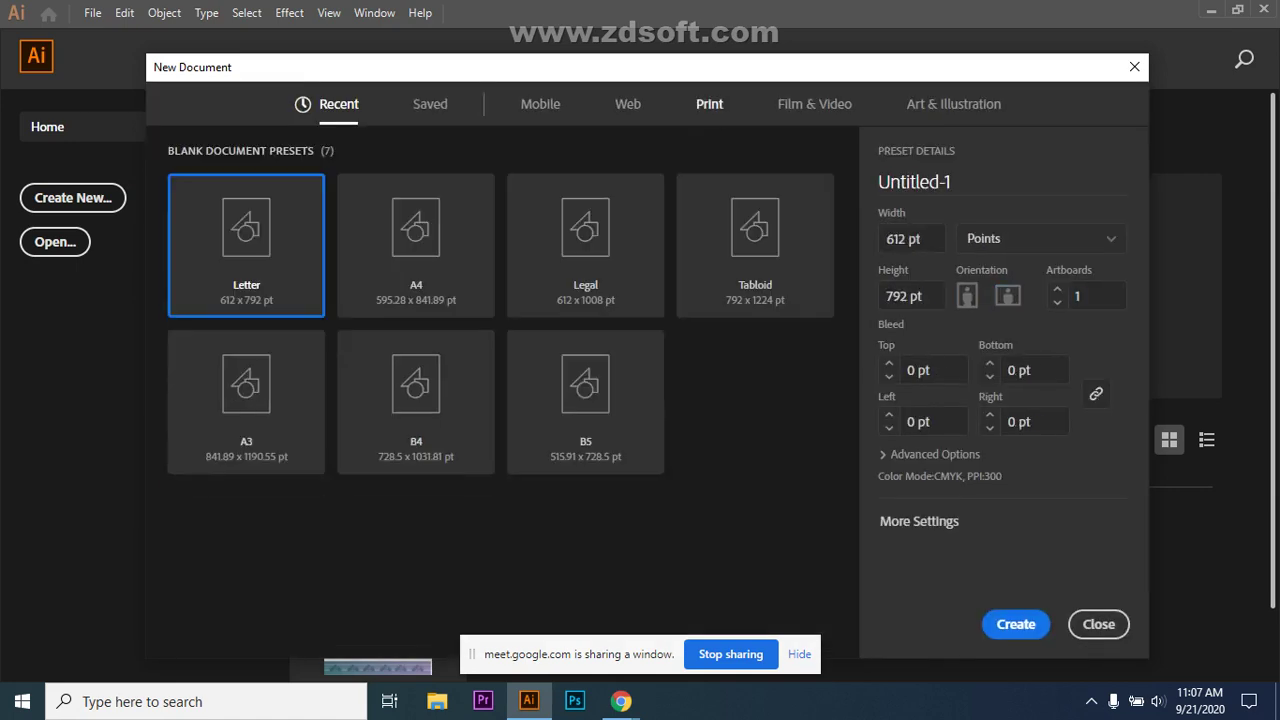
pyautogui.click(416, 284)
pyautogui.click(1007, 295)
pyautogui.click(1015, 624)
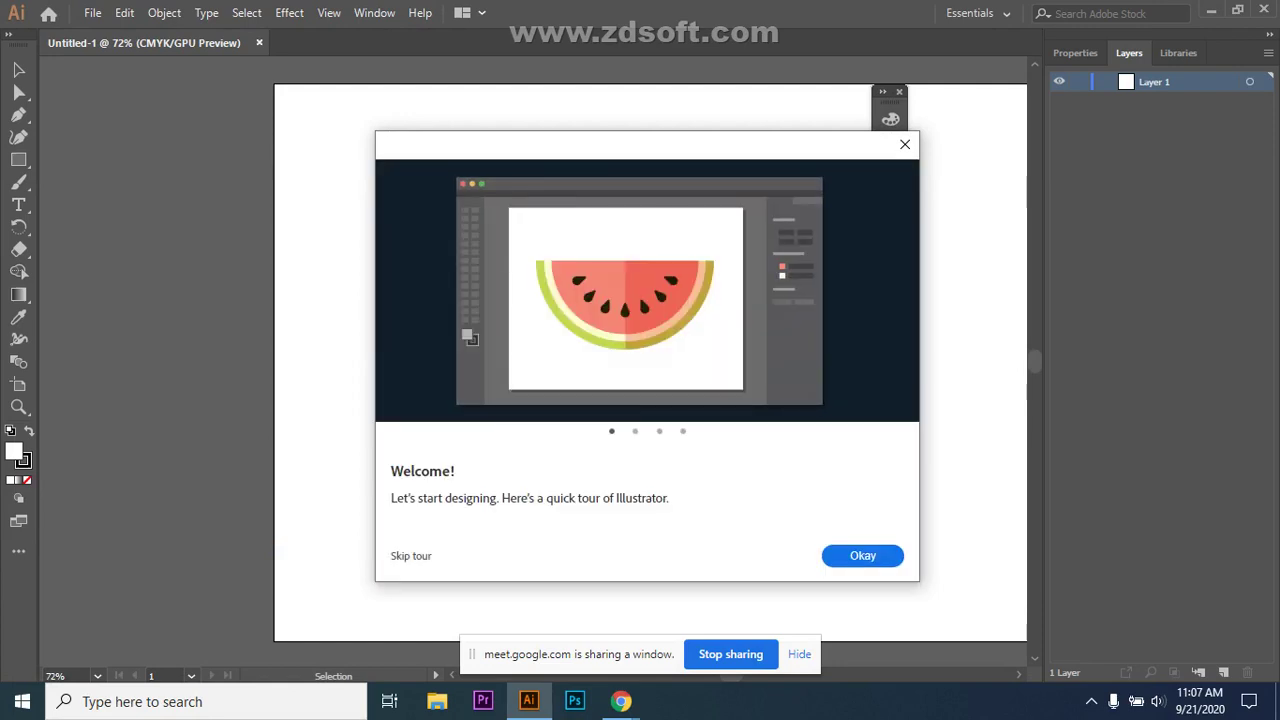
# Skip the welcome tour and hide the screen-sharing notification covering the artboard's lower edge.
pyautogui.click(411, 556)
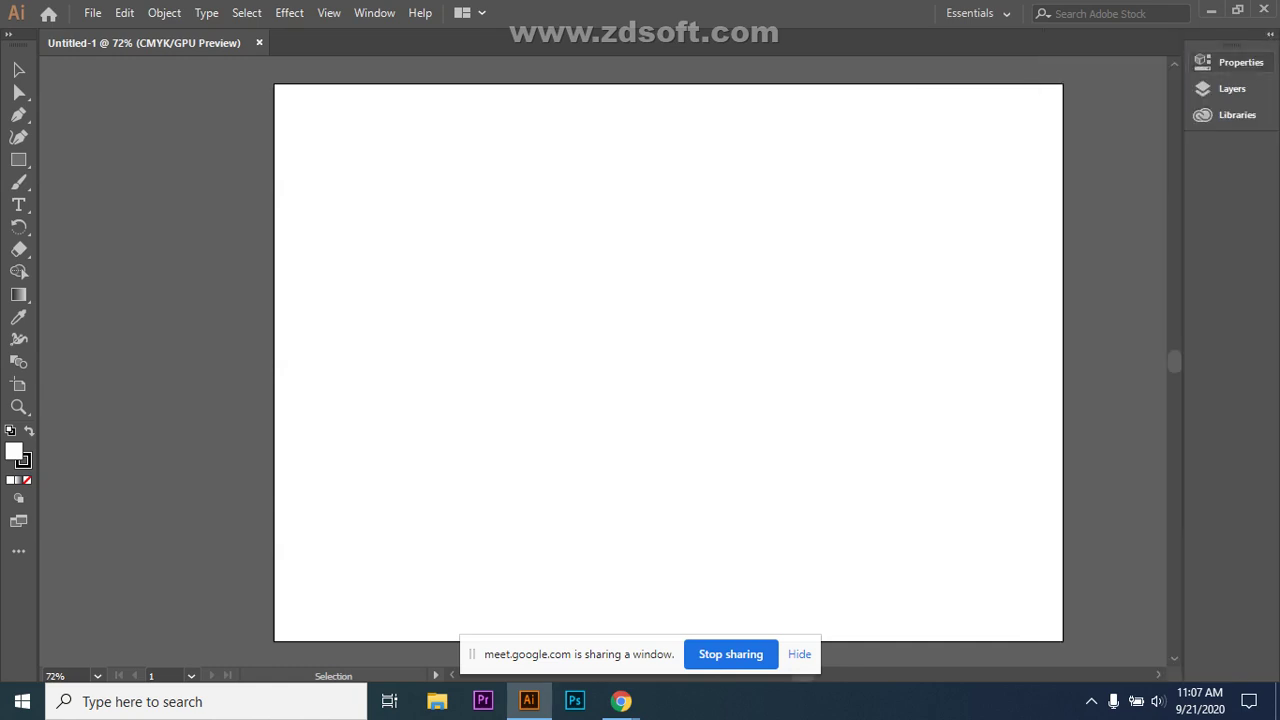
pyautogui.scroll(1, 668, 362)
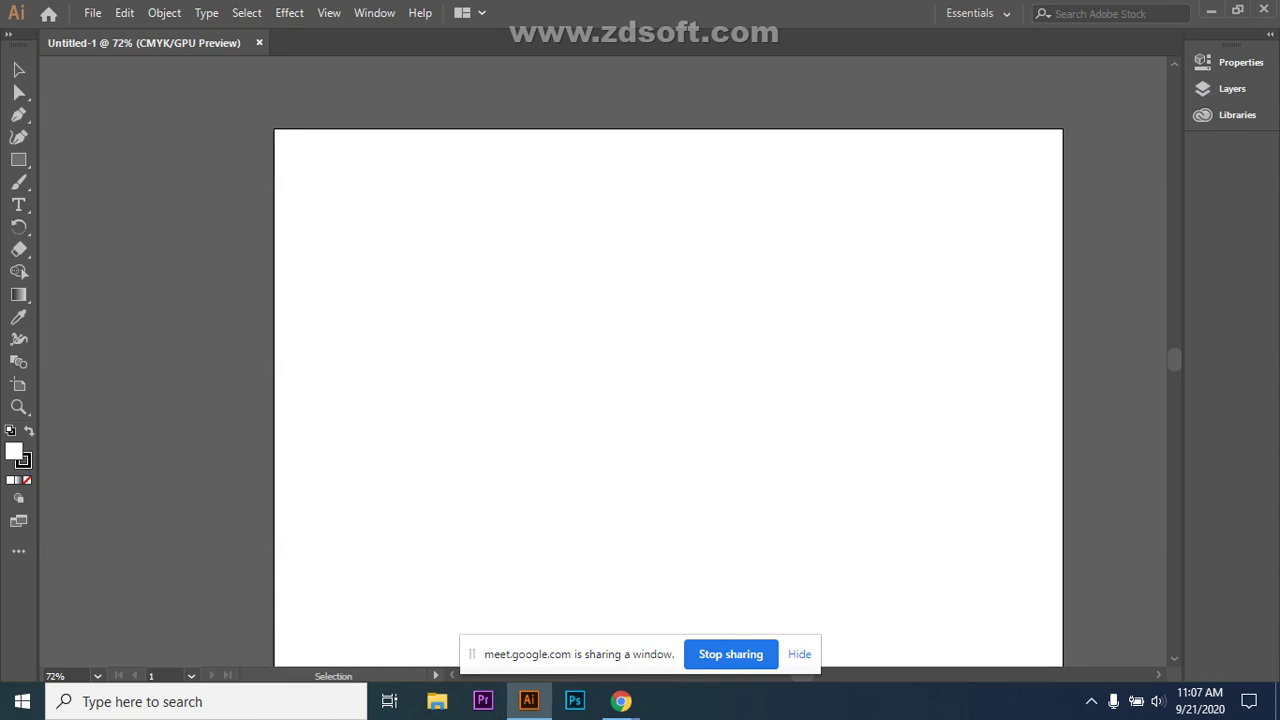
pyautogui.scroll(-3, 668, 362)
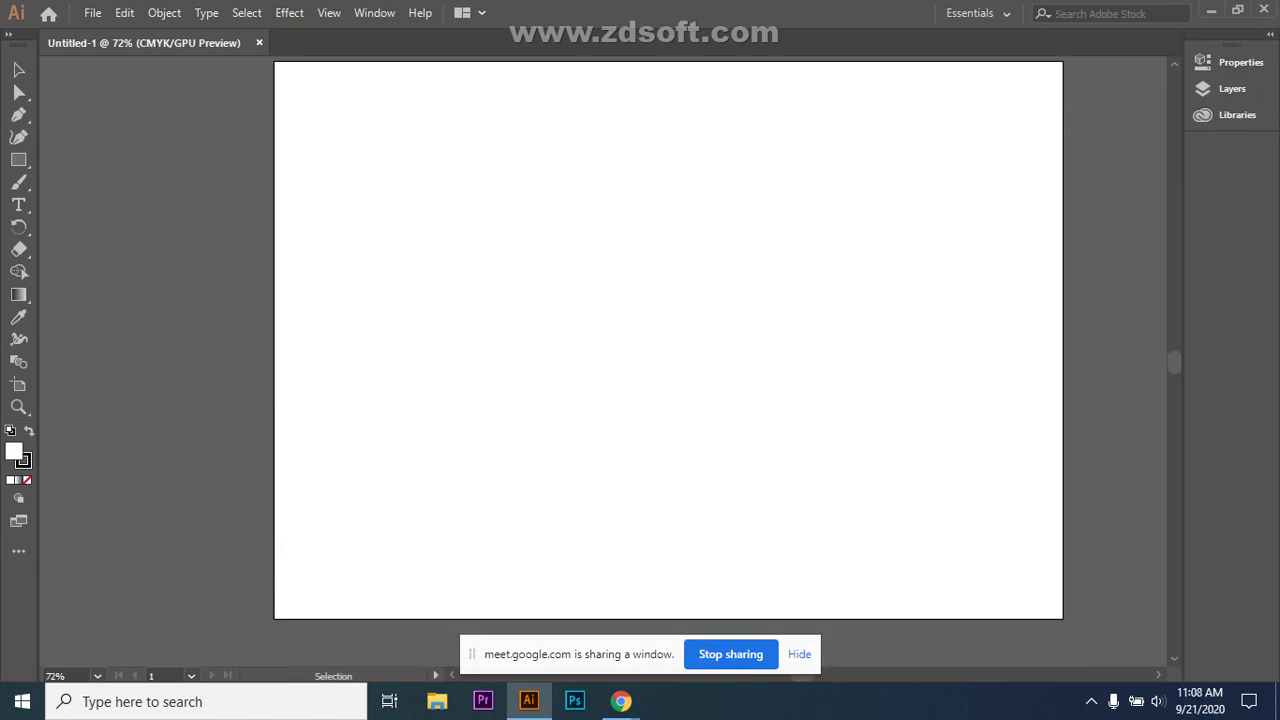
pyautogui.click(799, 654)
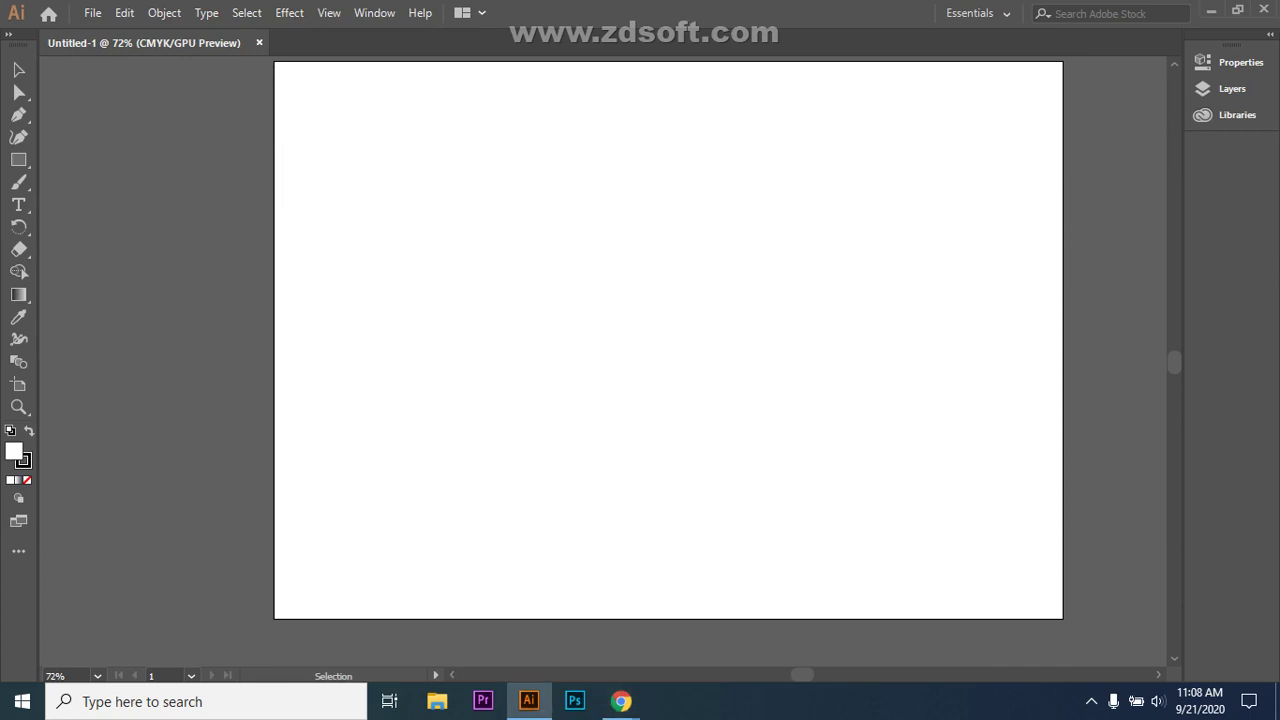
pyautogui.scroll(1, 668, 352)
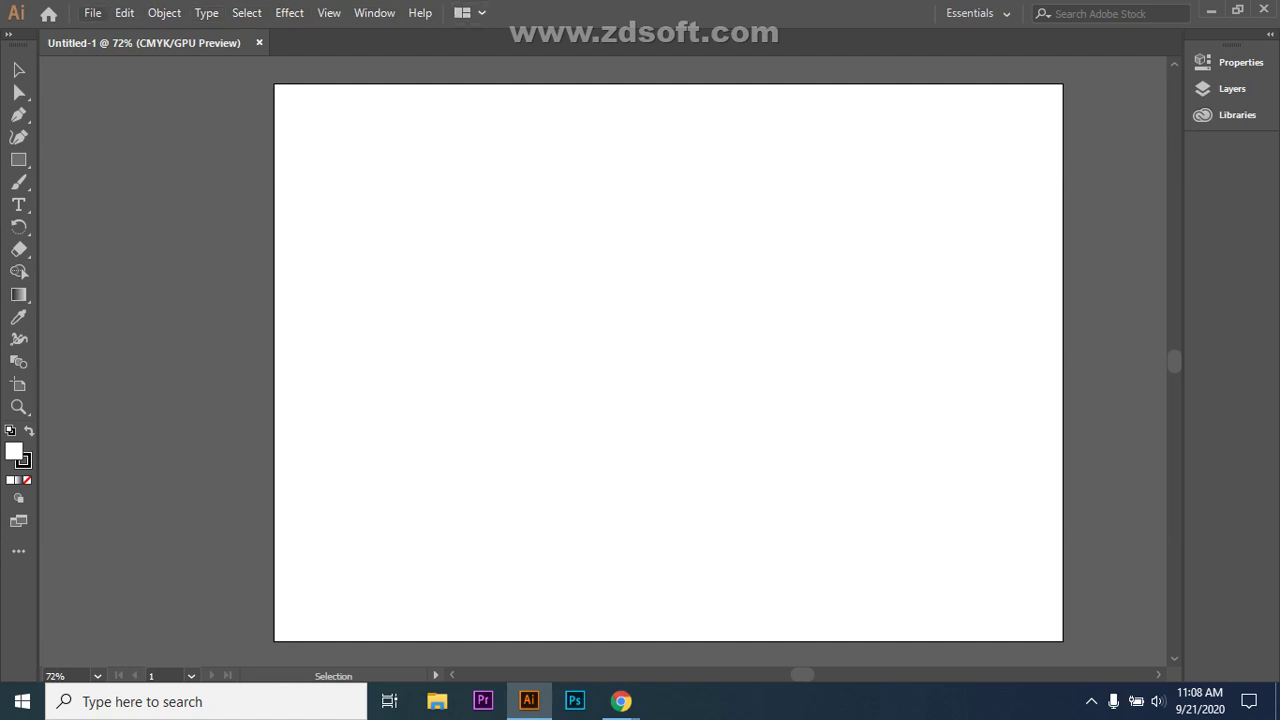
# Switch the workspace to Essentials Classic and collapse the expanded Properties and Libraries panels to icons.
pyautogui.click(92, 12)
pyautogui.click(978, 13)
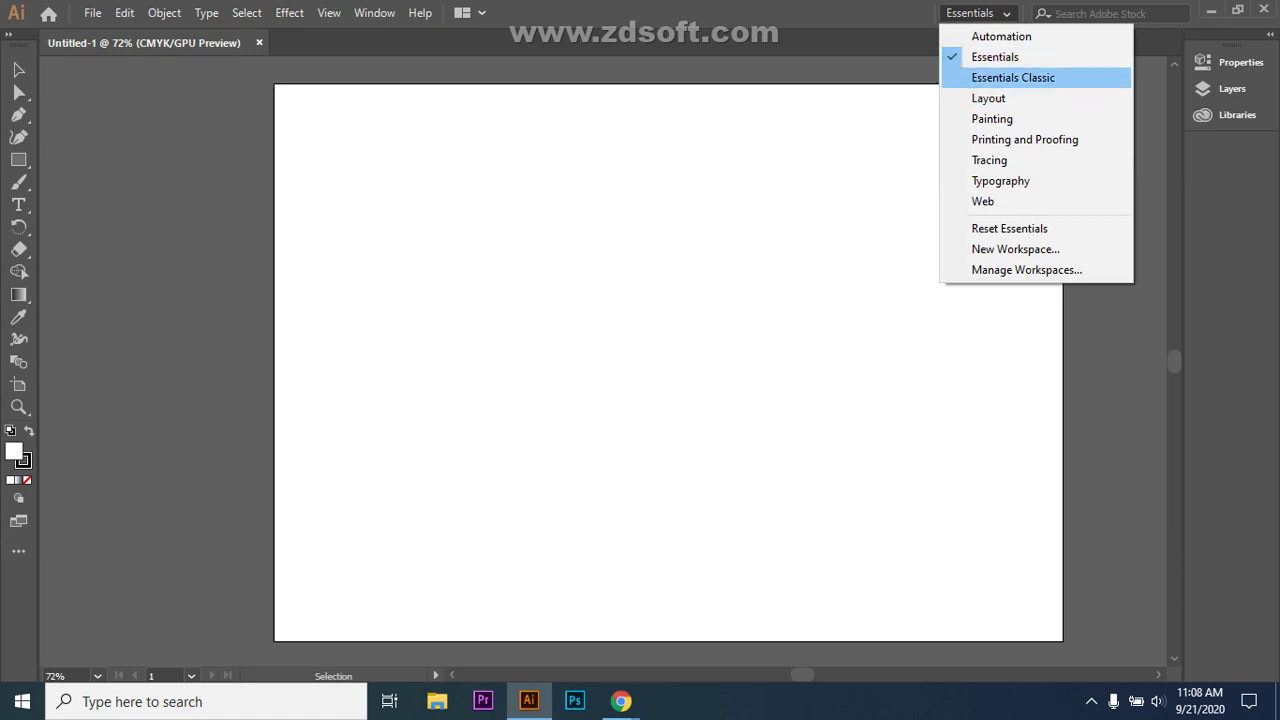
pyautogui.click(1013, 77)
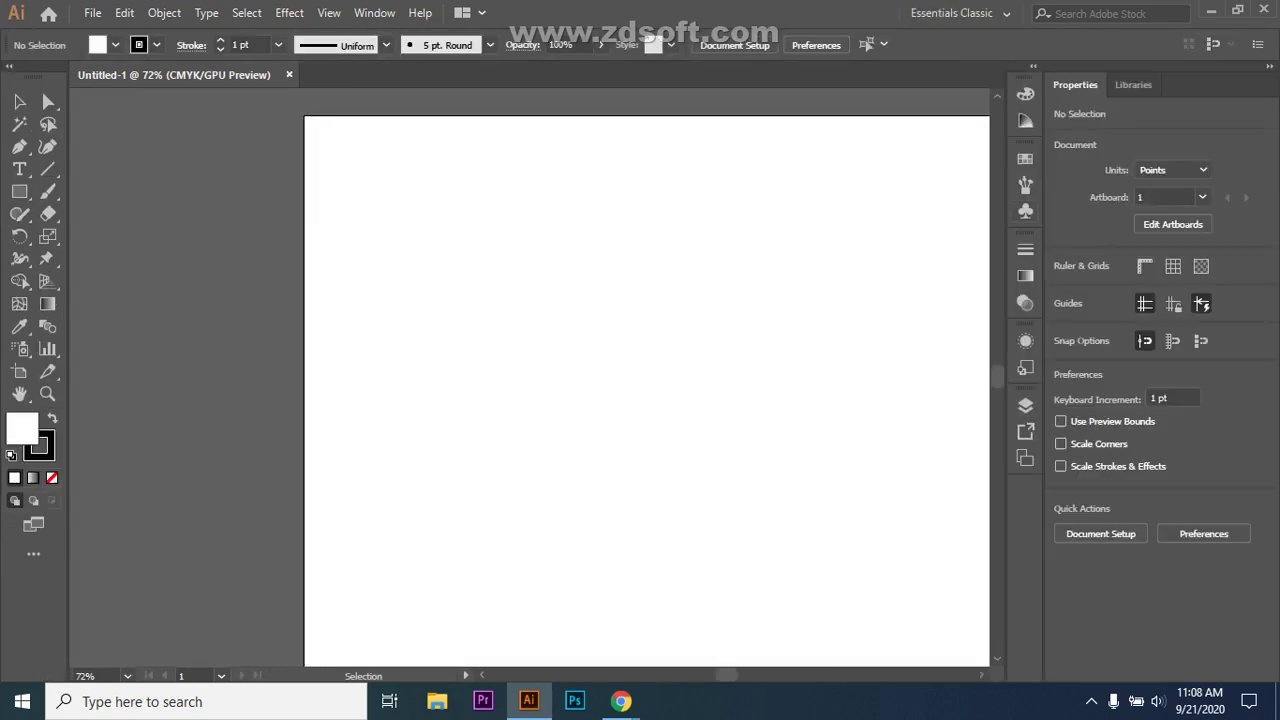
pyautogui.click(1270, 66)
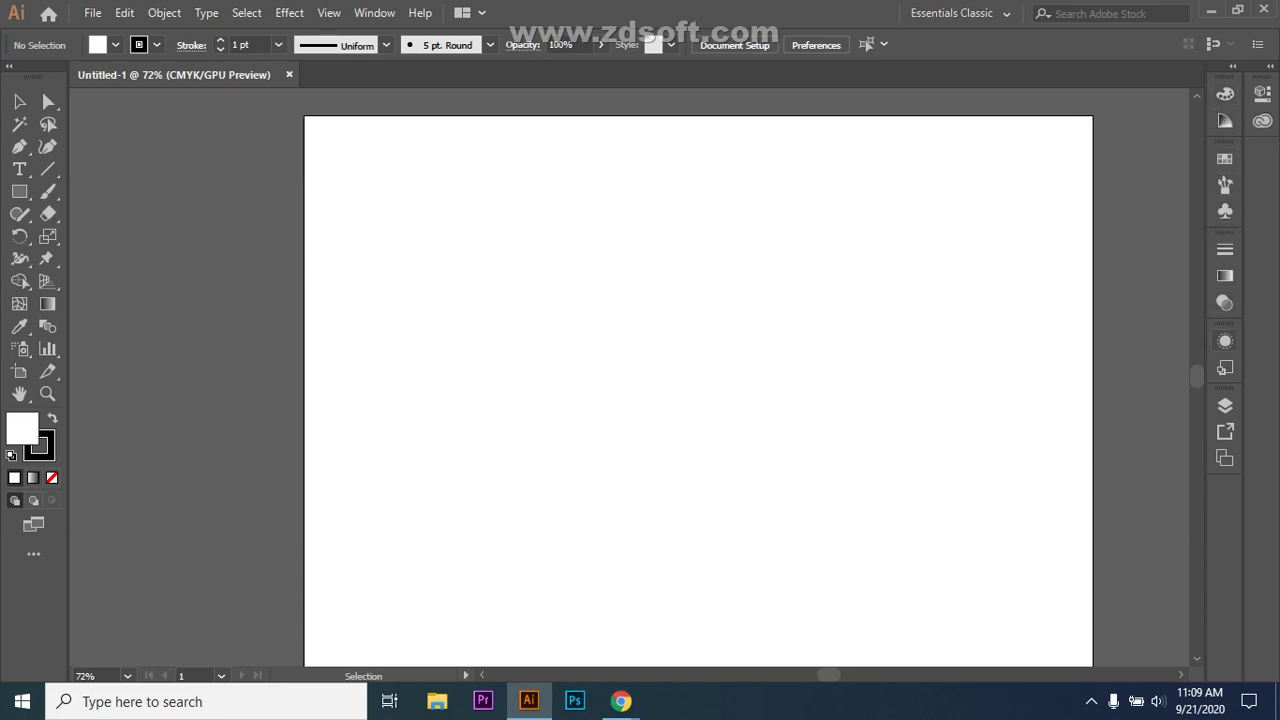
# Dock the Color, Color Guide, Swatches, Brushes and Symbols panel icons in the outer column below Libraries.
pyautogui.moveTo(1224, 93); pyautogui.dragTo(1261, 158)
pyautogui.moveTo(1225, 93); pyautogui.dragTo(1262, 235)
pyautogui.click(1208, 150)
pyautogui.moveTo(1225, 93); pyautogui.dragTo(1266, 300)
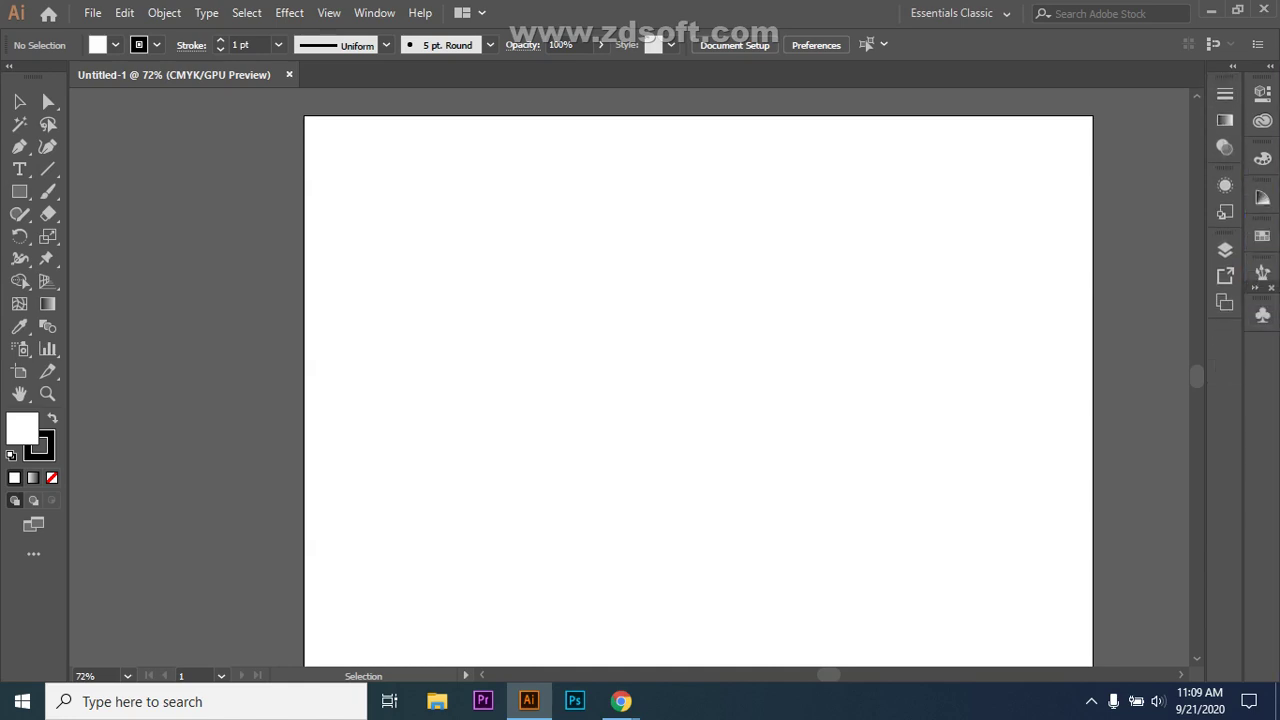
# Dock the Stroke, Appearance and Transparency panel icons in the outer column below Symbols.
pyautogui.moveTo(1225, 93); pyautogui.dragTo(1262, 352)
pyautogui.moveTo(1225, 159); pyautogui.dragTo(1262, 392)
pyautogui.moveTo(1225, 120); pyautogui.dragTo(1262, 440)
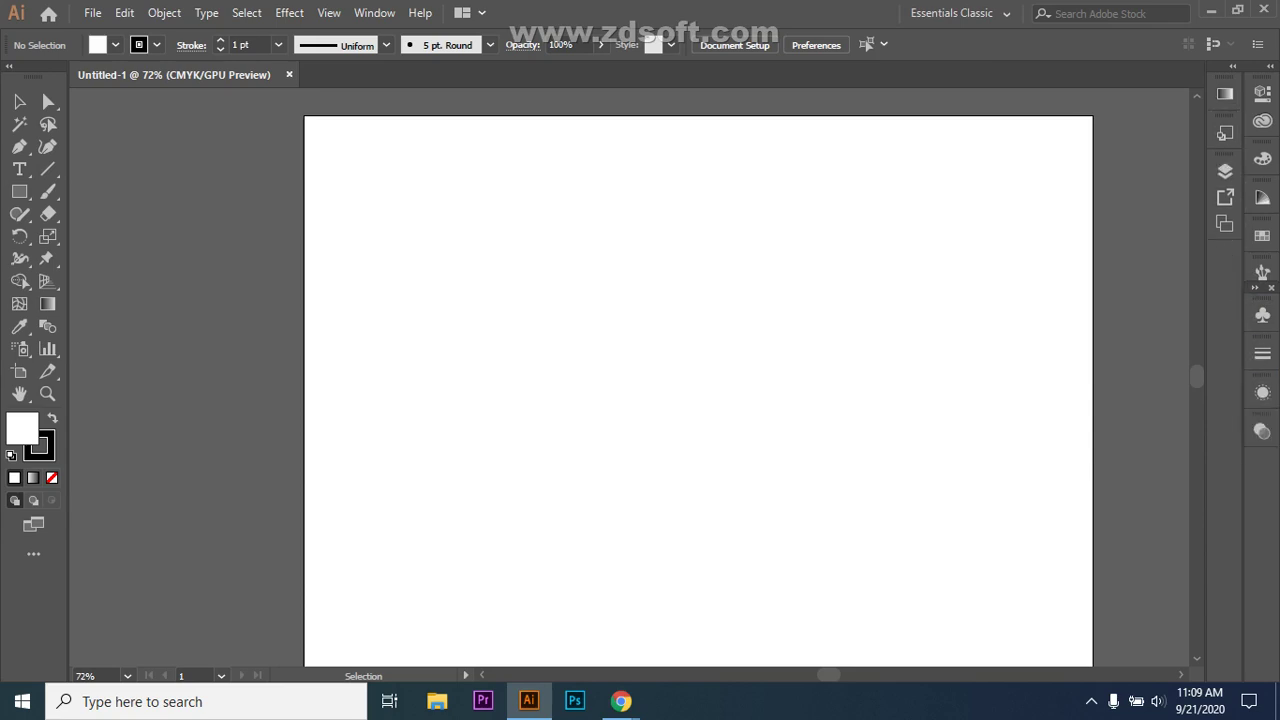
# Dock the Graphic Styles, Artboards, Asset Export, Gradient and Layers panel icons in the outer column below Transparency.
pyautogui.moveTo(1225, 132); pyautogui.dragTo(1262, 469)
pyautogui.moveTo(1225, 184); pyautogui.dragTo(1262, 507)
pyautogui.moveTo(1225, 158); pyautogui.dragTo(1262, 540)
pyautogui.moveTo(1225, 94); pyautogui.dragTo(1262, 588)
pyautogui.moveTo(1225, 94); pyautogui.dragTo(1262, 622)
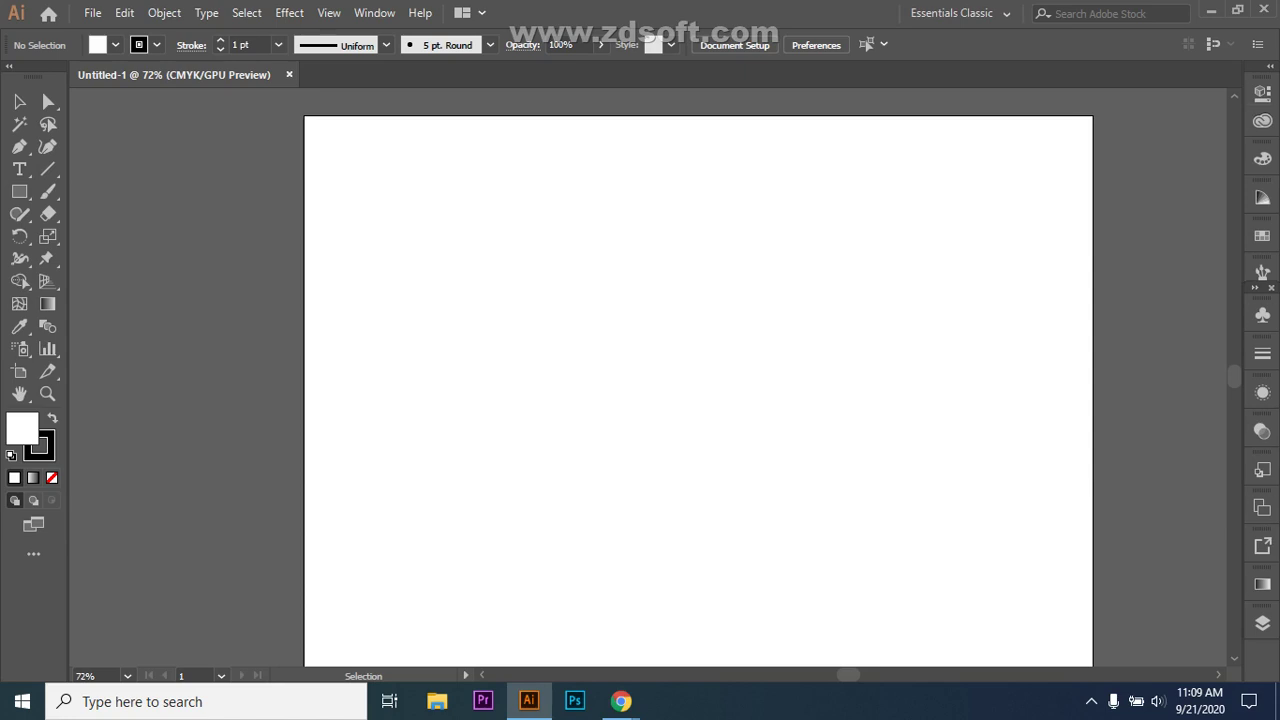
# Close the lower section of docked panel icons, from Symbols down to Layers.
pyautogui.click(1262, 314)
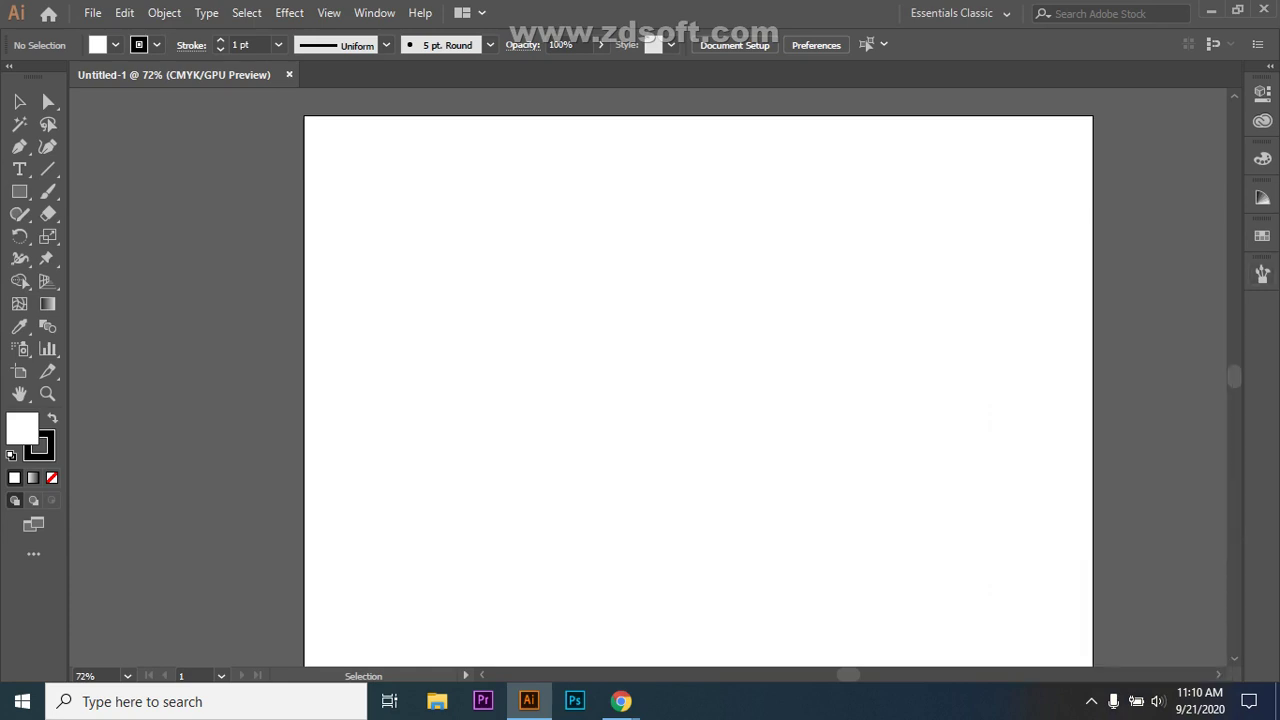
pyautogui.scroll(2, 698, 390)
pyautogui.scroll(-3, 698, 390)
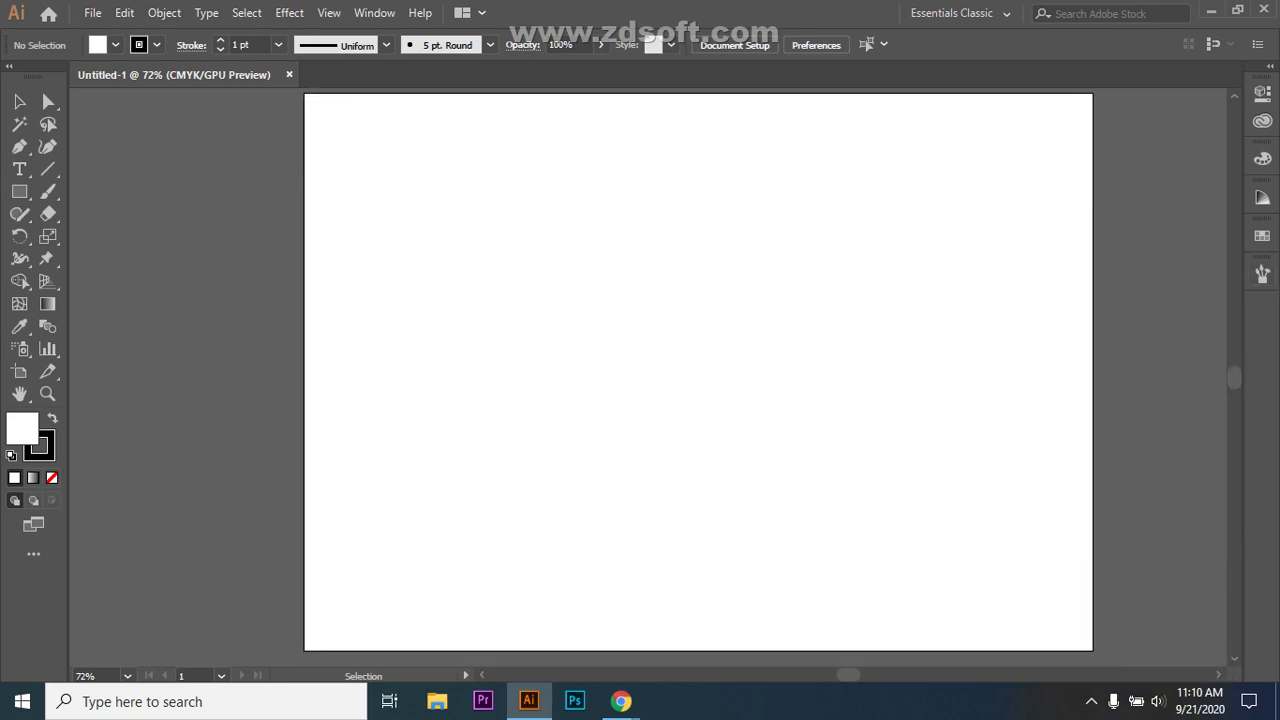
pyautogui.click(958, 13)
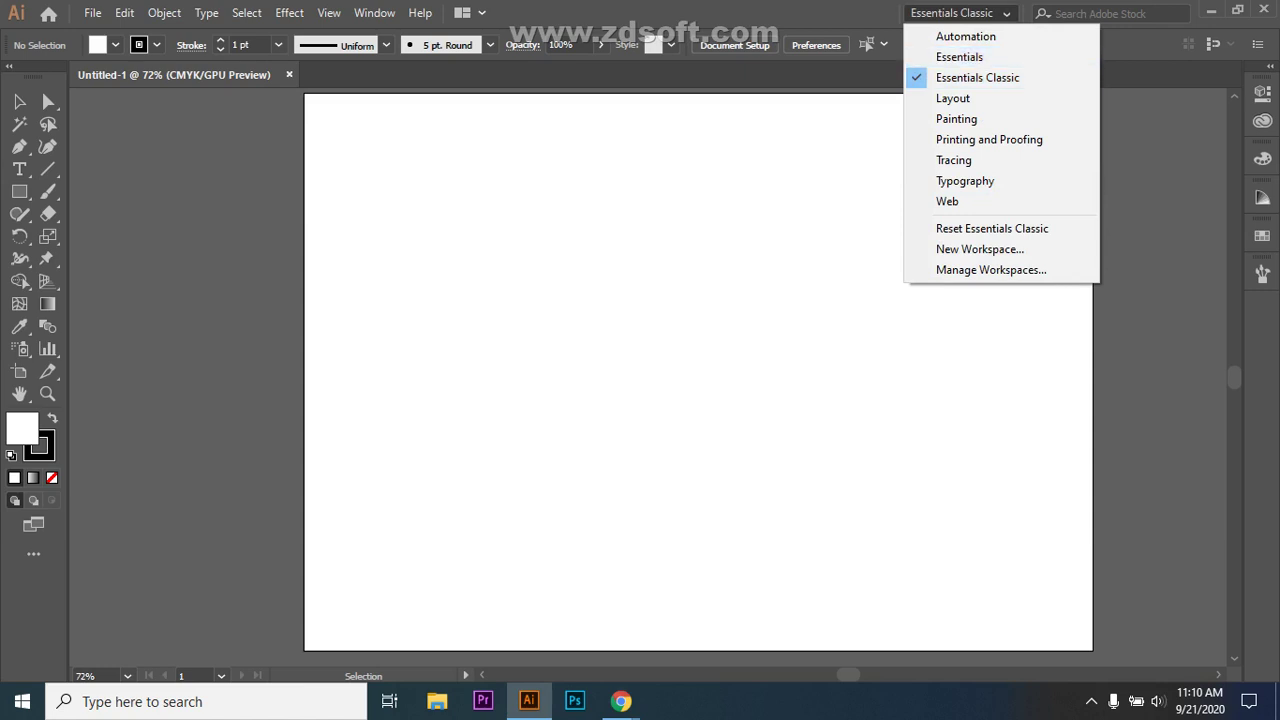
pyautogui.press('Escape')
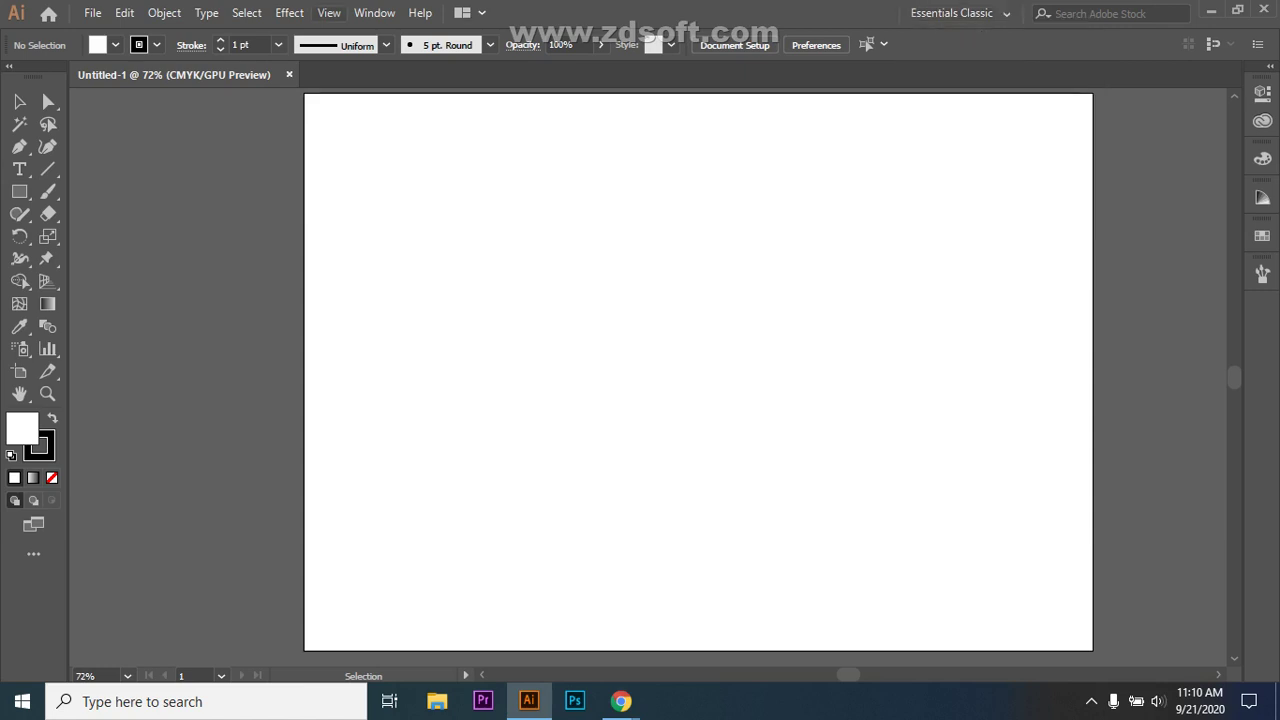
# Show the document rulers and hide them again.
pyautogui.click(329, 13)
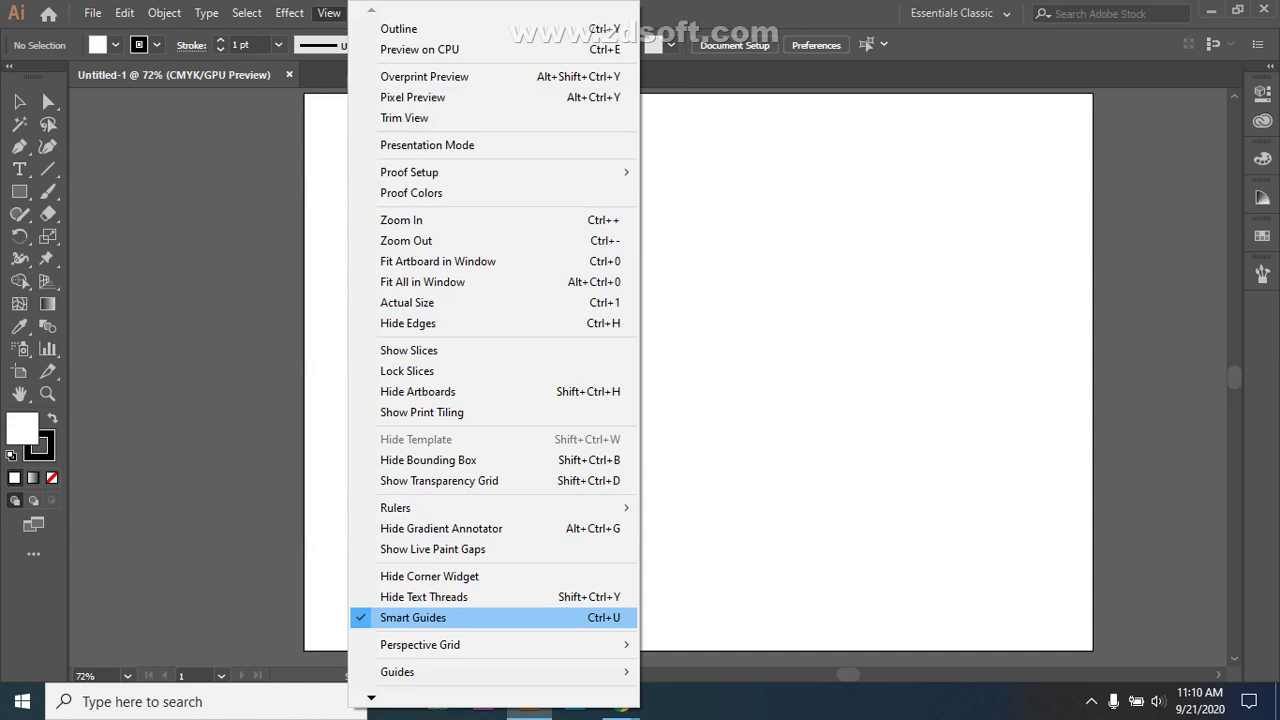
pyautogui.moveTo(400, 508)
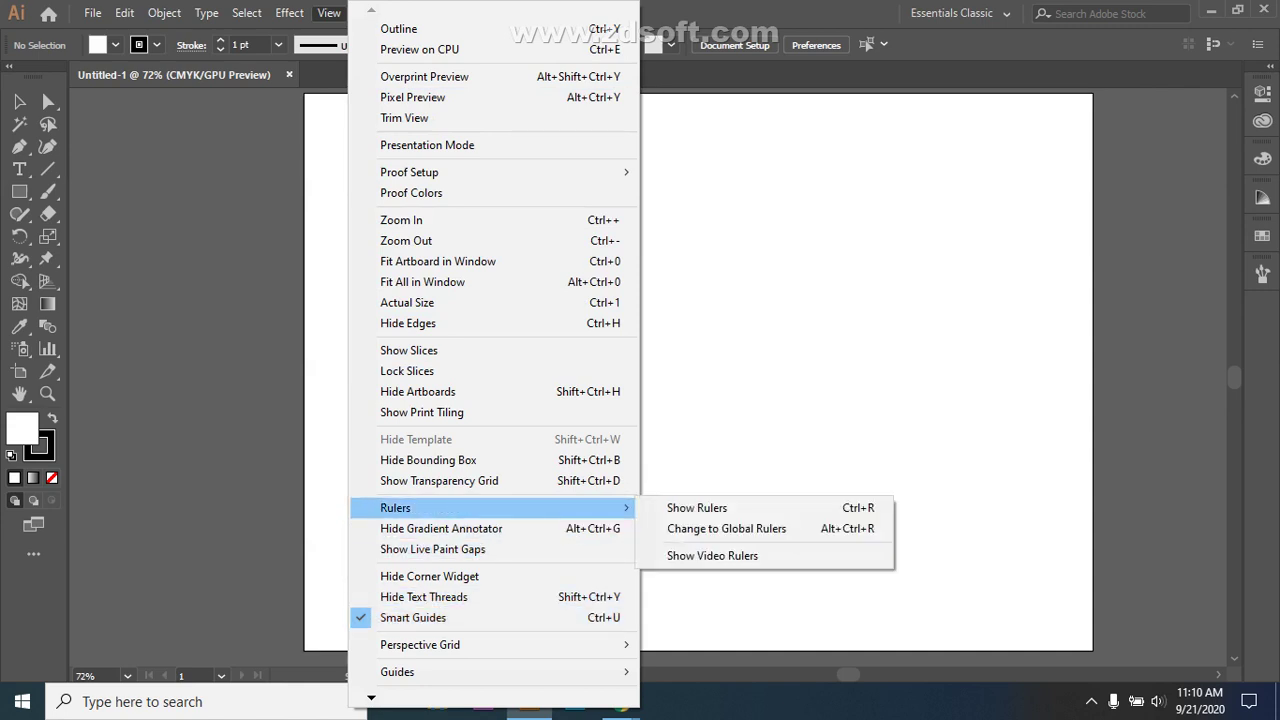
pyautogui.click(697, 508)
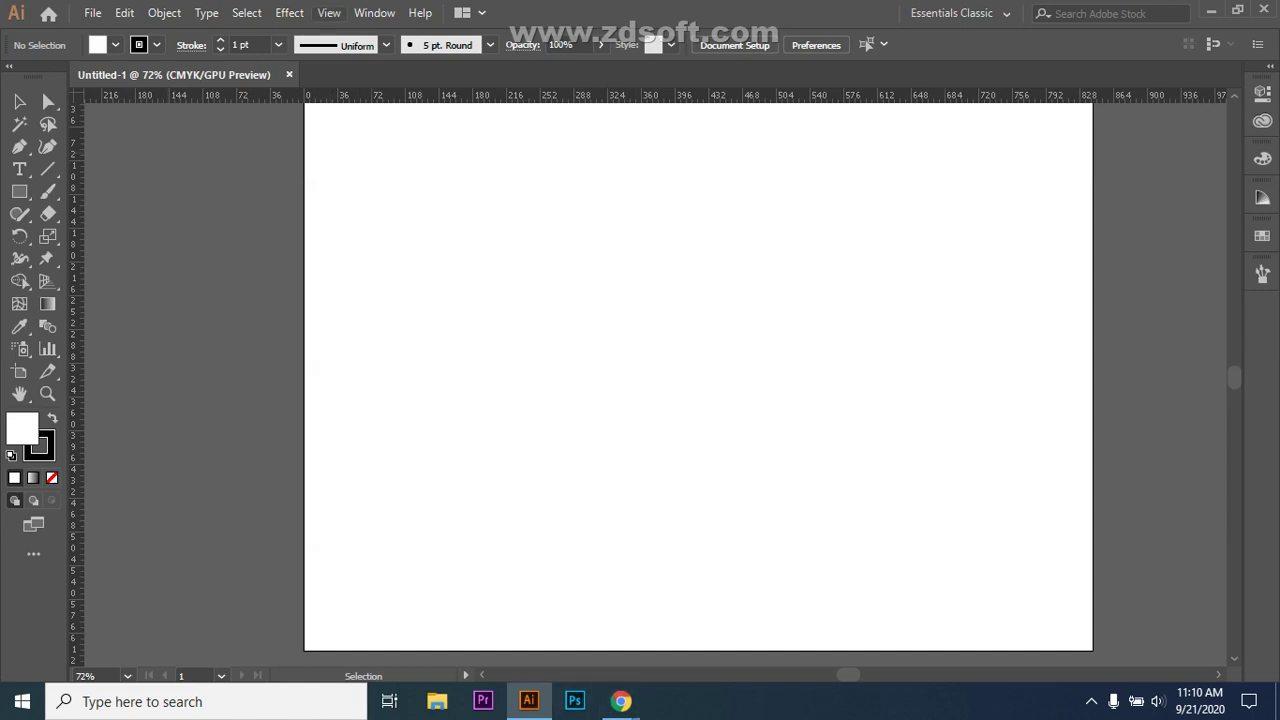
pyautogui.click(329, 12)
pyautogui.moveTo(395, 508)
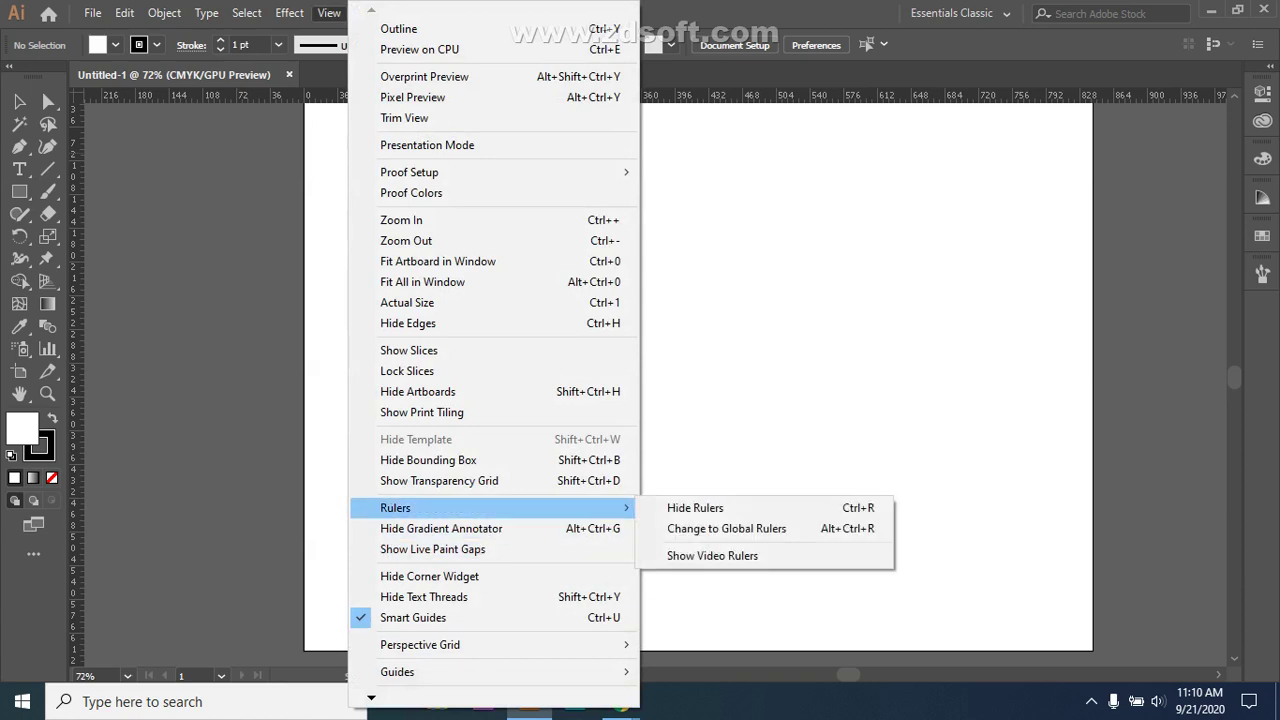
pyautogui.click(700, 508)
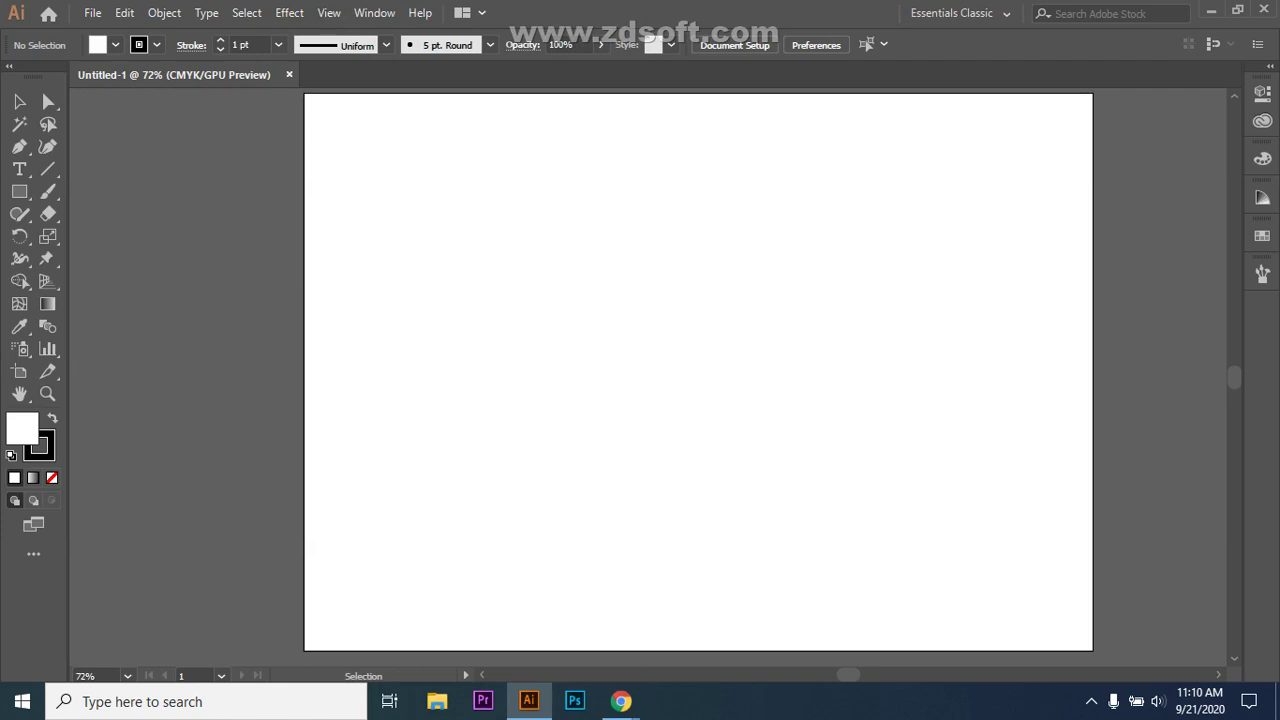
# Open the Gradient panel to bring back its closed panel group, and collapse the group to icons.
pyautogui.click(374, 12)
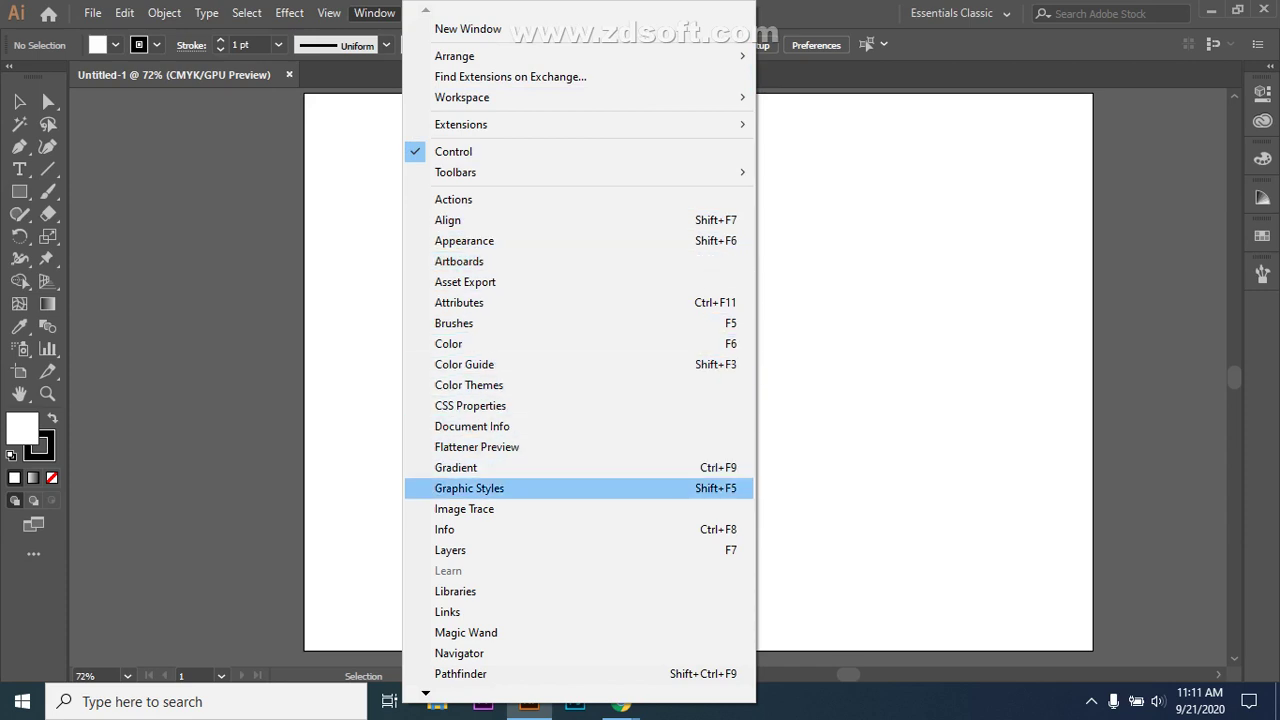
pyautogui.click(456, 467)
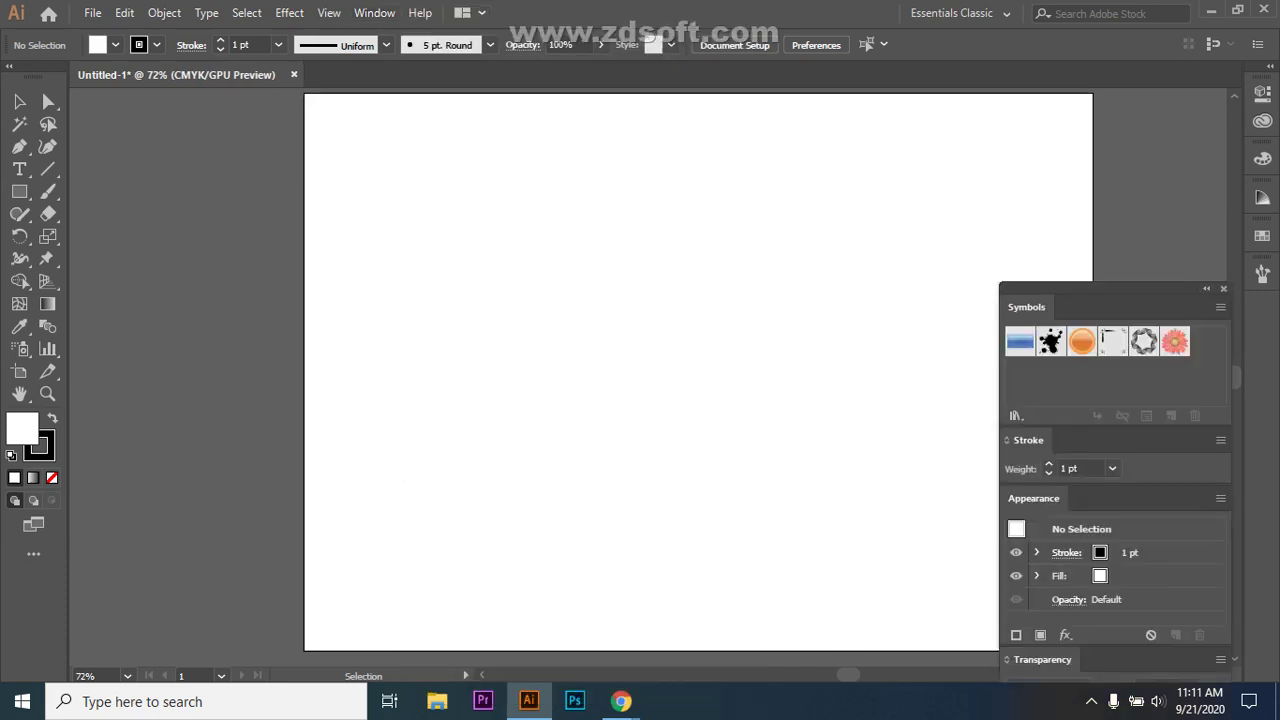
pyautogui.click(1206, 288)
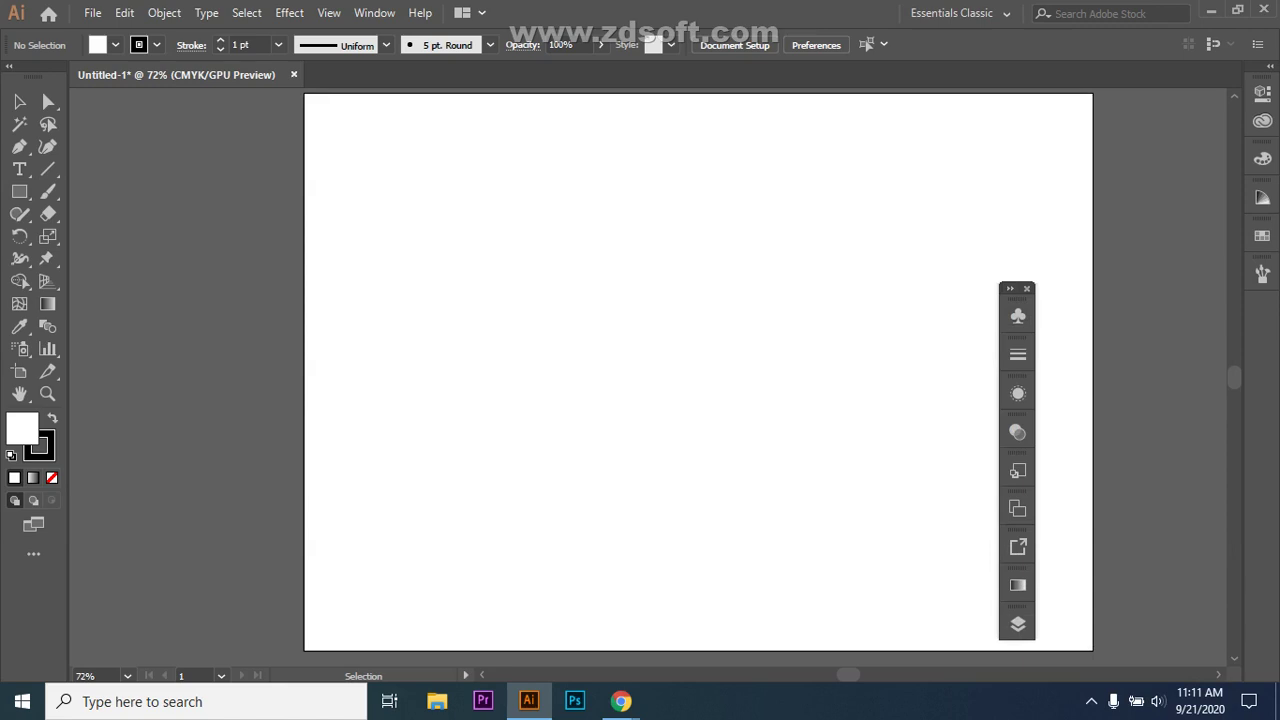
# Dock the Symbols icon below Brushes and Stroke in an outer column of its own, and close the remaining floating group.
pyautogui.moveTo(1018, 315); pyautogui.dragTo(1262, 312)
pyautogui.moveTo(1018, 316); pyautogui.dragTo(1260, 360)
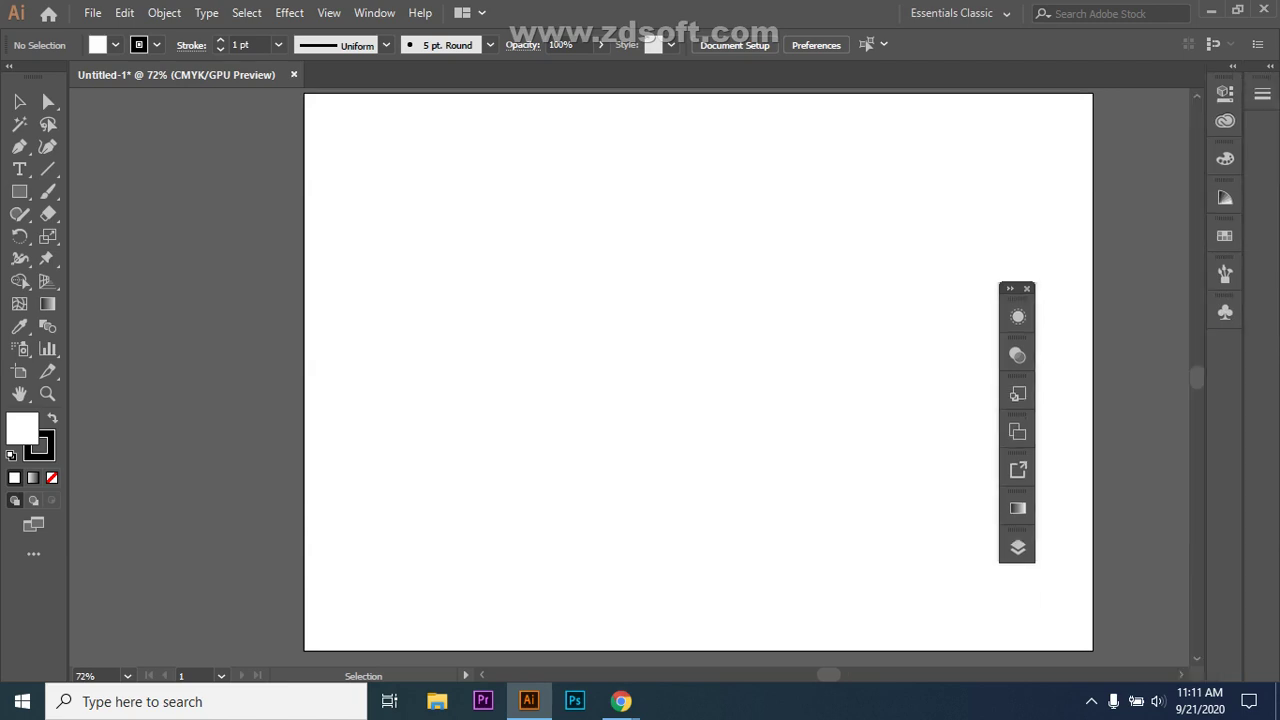
pyautogui.click(1010, 288)
pyautogui.click(1010, 288)
pyautogui.click(1026, 288)
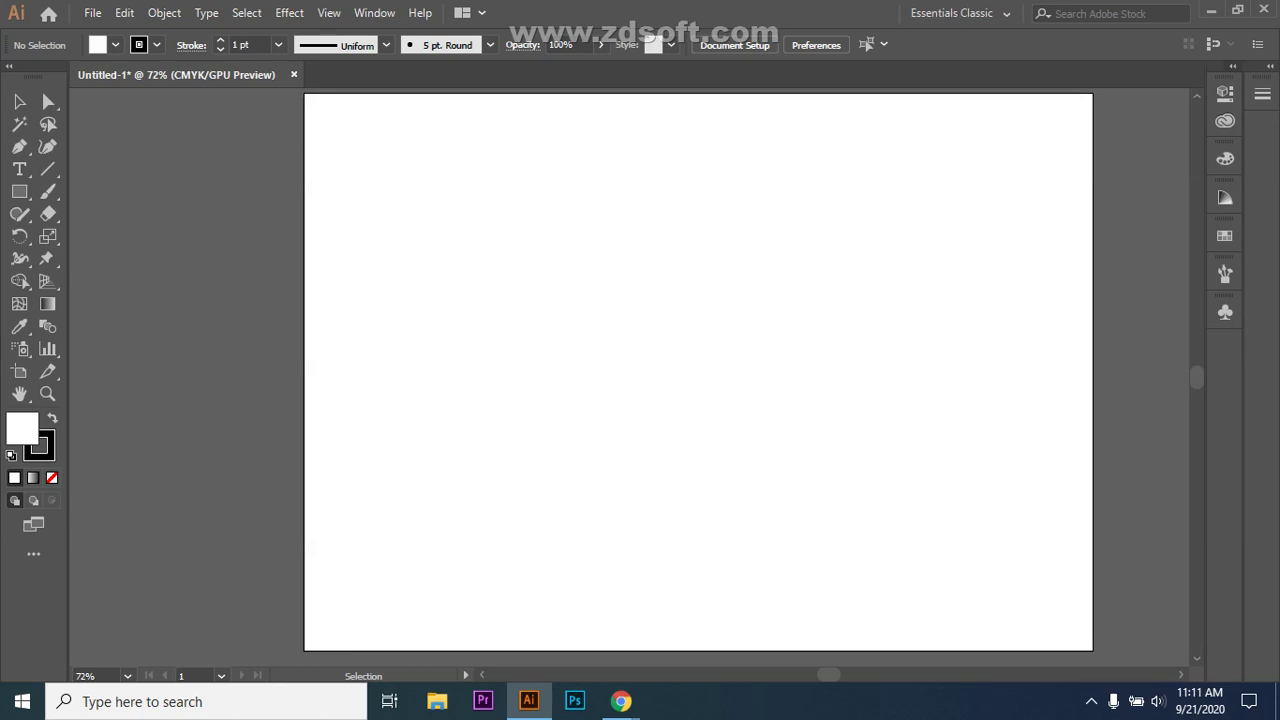
# Move the Properties, Color, Swatches, Symbols, Brushes, Color Guide and Libraries icons onto the outer column below Stroke.
pyautogui.click(1232, 66)
pyautogui.click(1232, 66)
pyautogui.click(1269, 66)
pyautogui.click(1269, 66)
pyautogui.moveTo(1225, 93)
pyautogui.mouseDown()
pyautogui.moveTo(1267, 136)
pyautogui.moveTo(1262, 230)
pyautogui.mouseUp()
pyautogui.moveTo(1225, 170); pyautogui.dragTo(1262, 262)
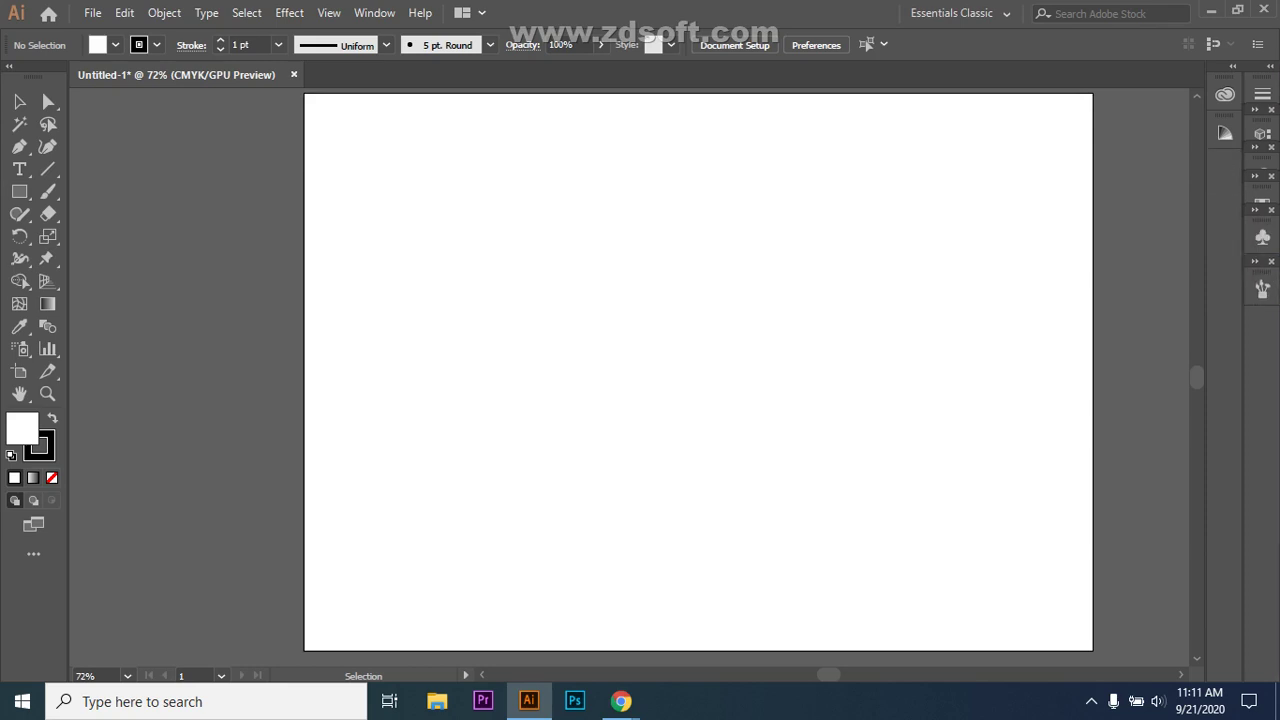
pyautogui.moveTo(1225, 132); pyautogui.dragTo(1272, 330)
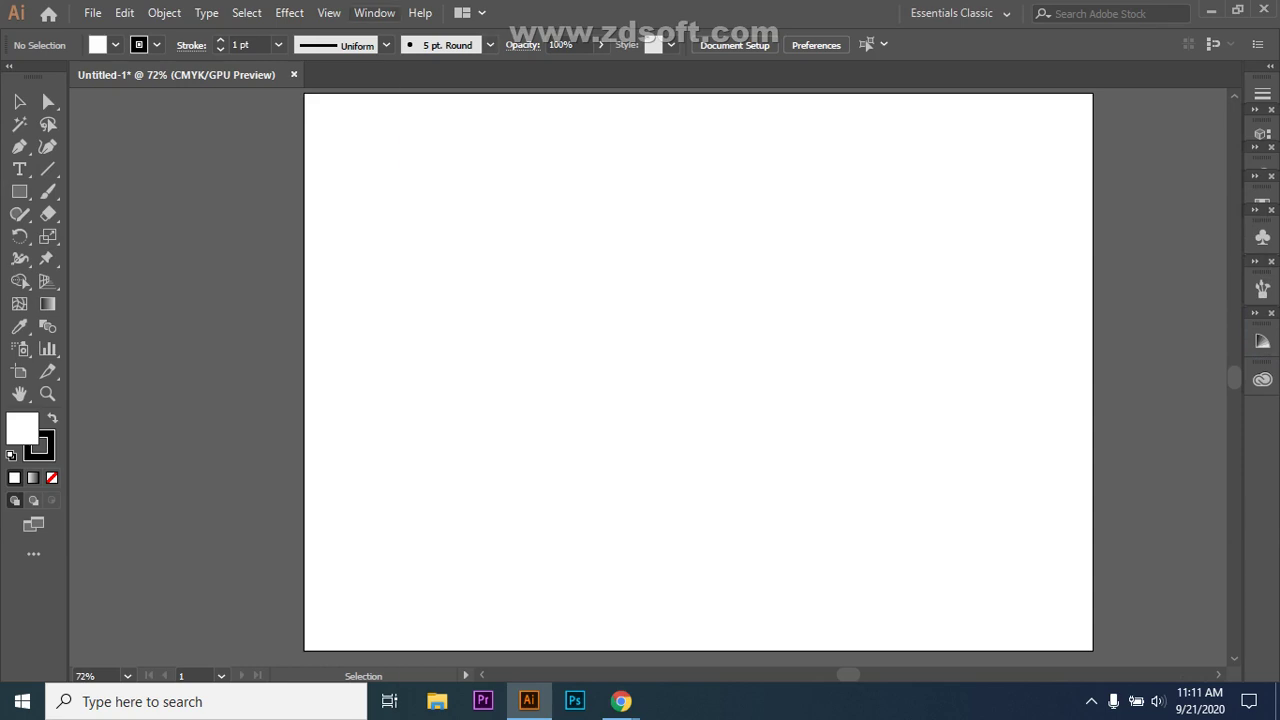
# Open the Layers panel, collapse it to an icon below Libraries, and close the leftover floating panel group.
pyautogui.click(374, 12)
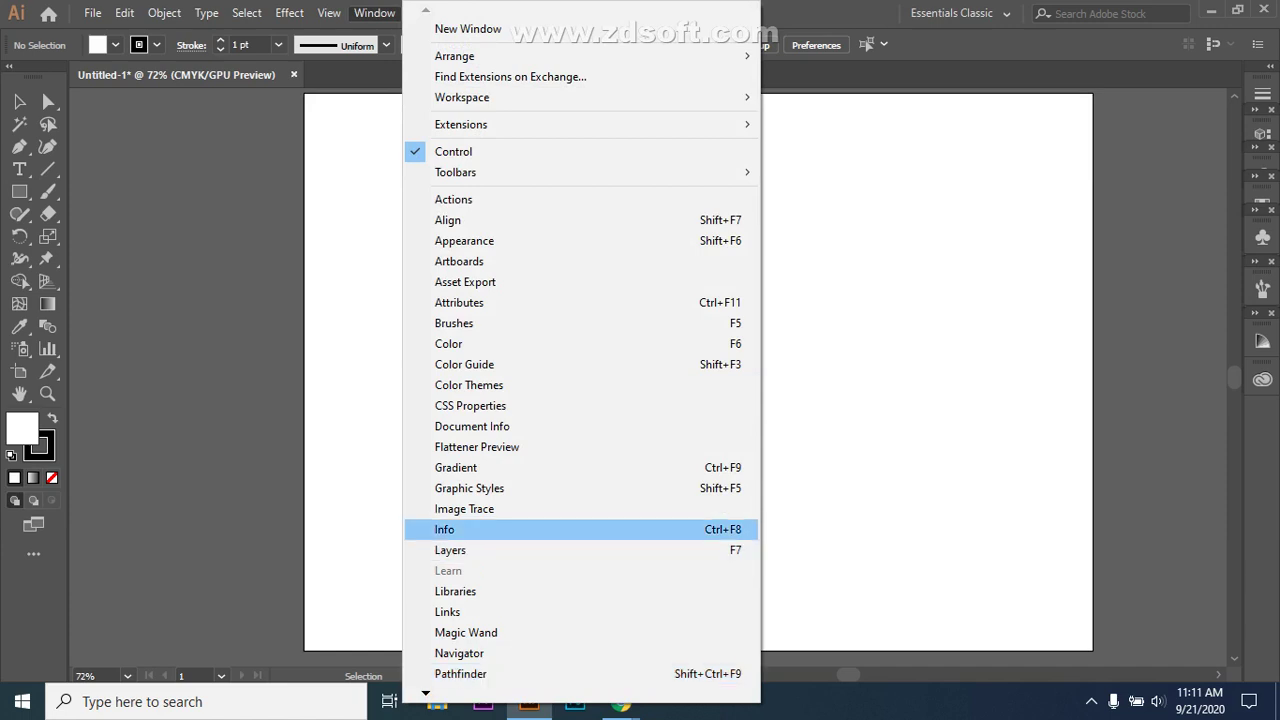
pyautogui.click(450, 550)
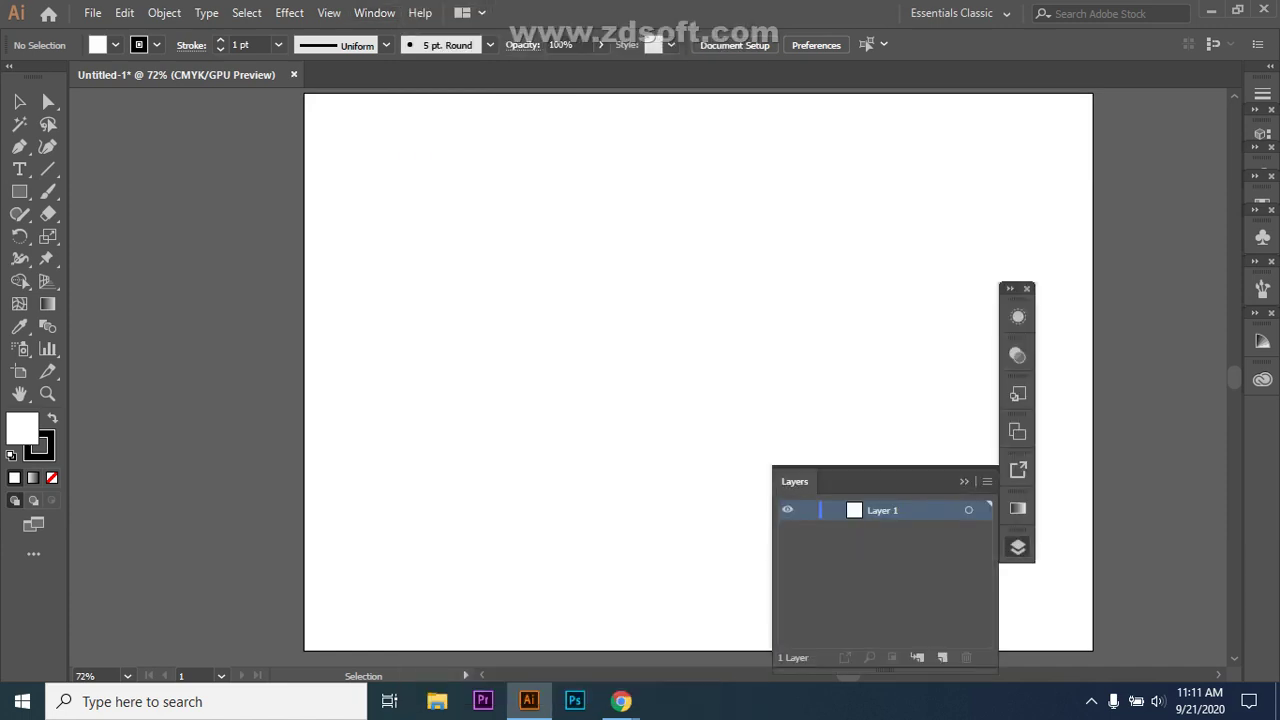
pyautogui.moveTo(795, 481); pyautogui.dragTo(1100, 90)
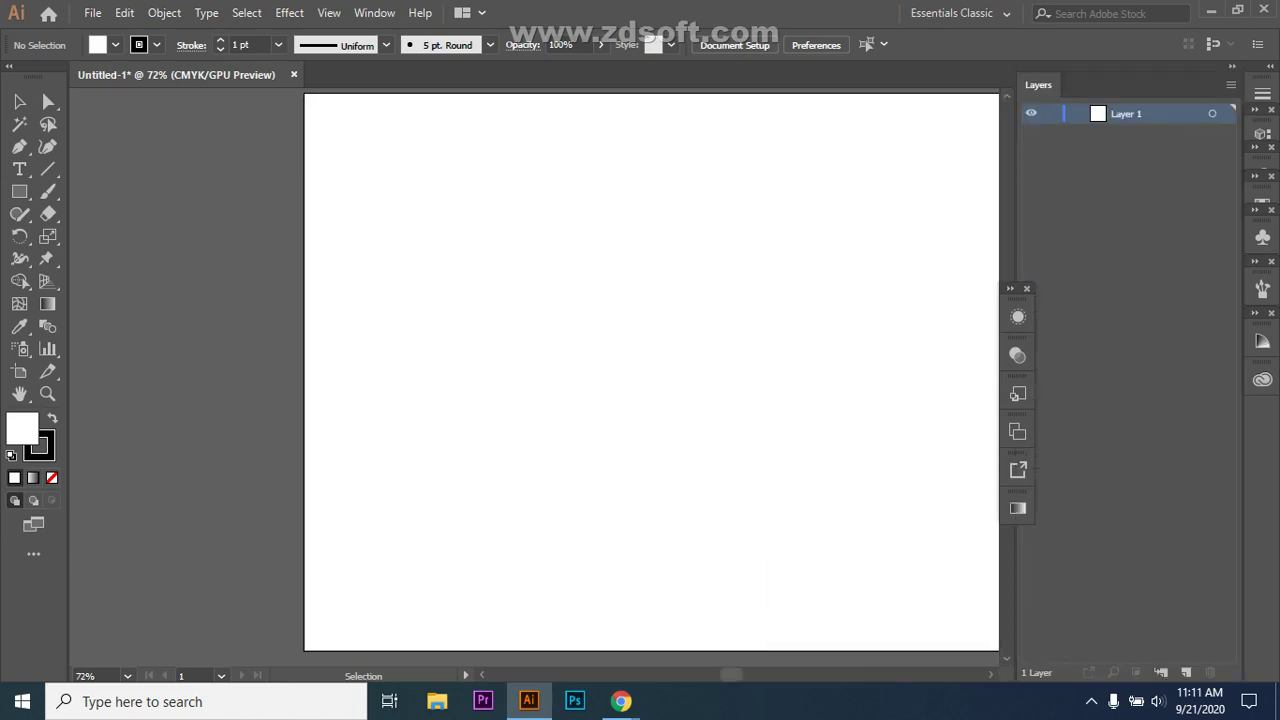
pyautogui.click(1232, 66)
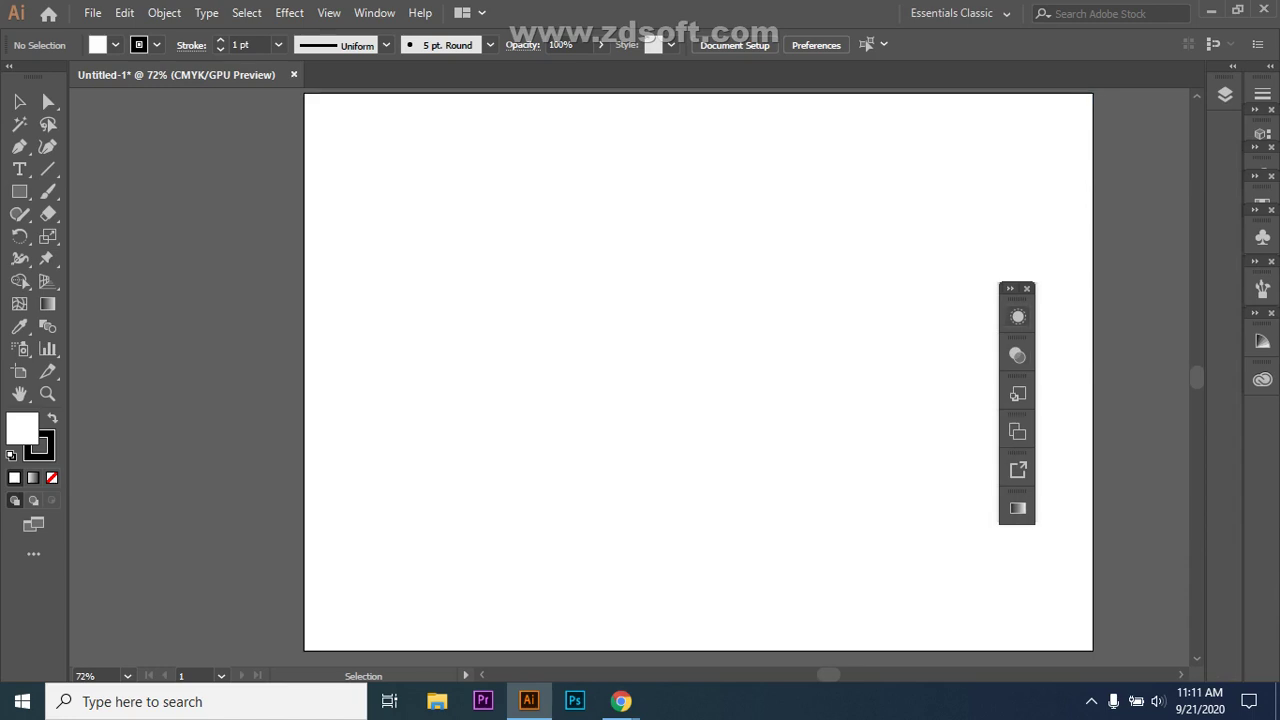
pyautogui.click(1026, 288)
pyautogui.moveTo(1225, 94); pyautogui.dragTo(1262, 424)
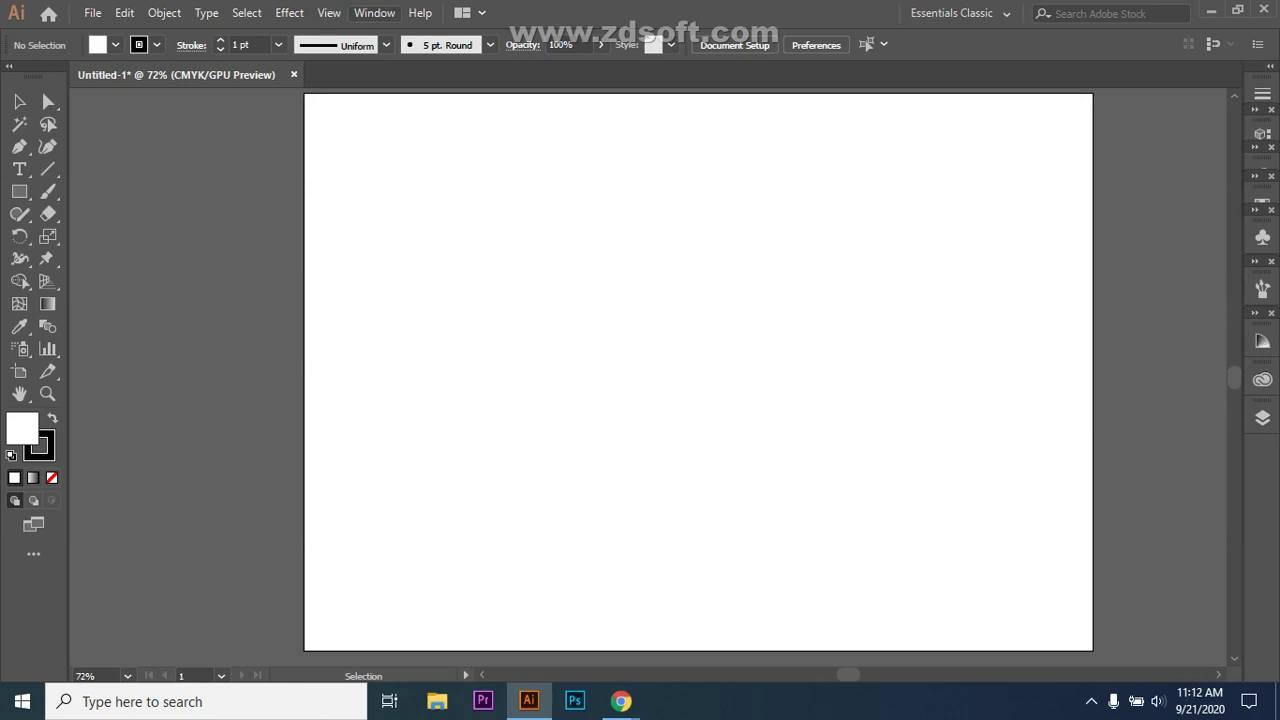
# Open the Properties panel, collapse it and pull it away from the outer column.
pyautogui.click(374, 13)
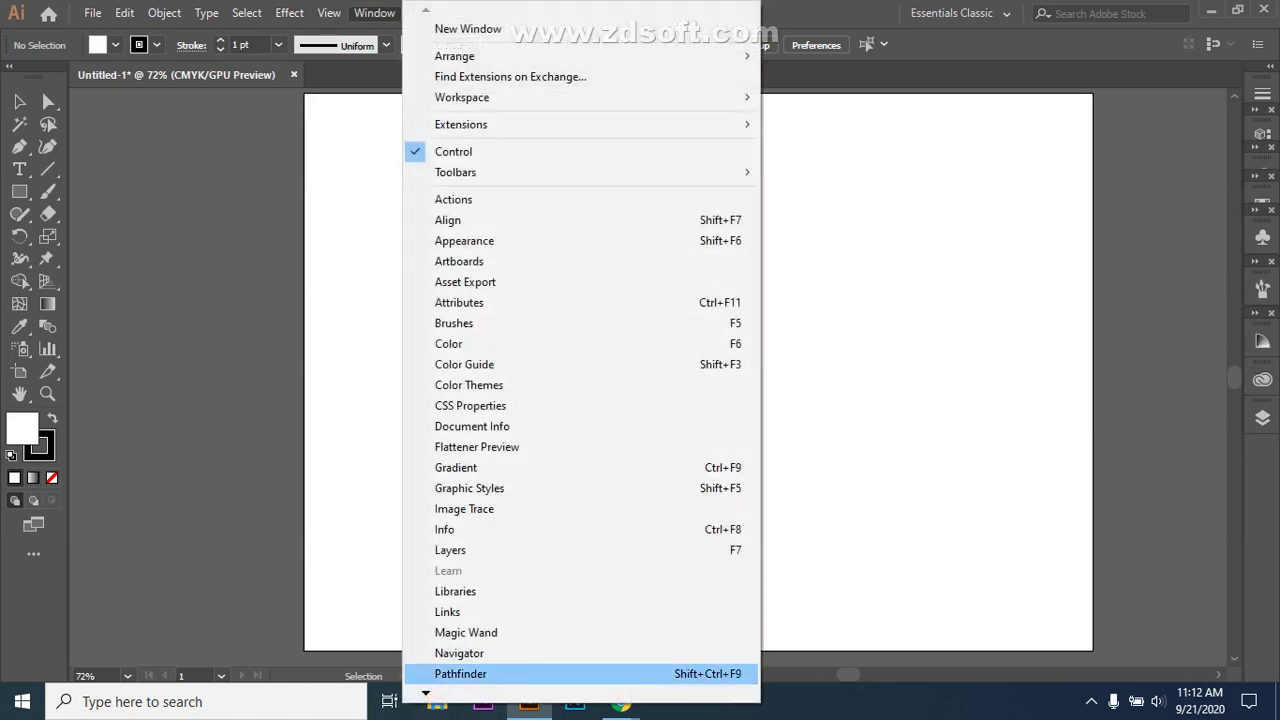
pyautogui.moveTo(425, 692)
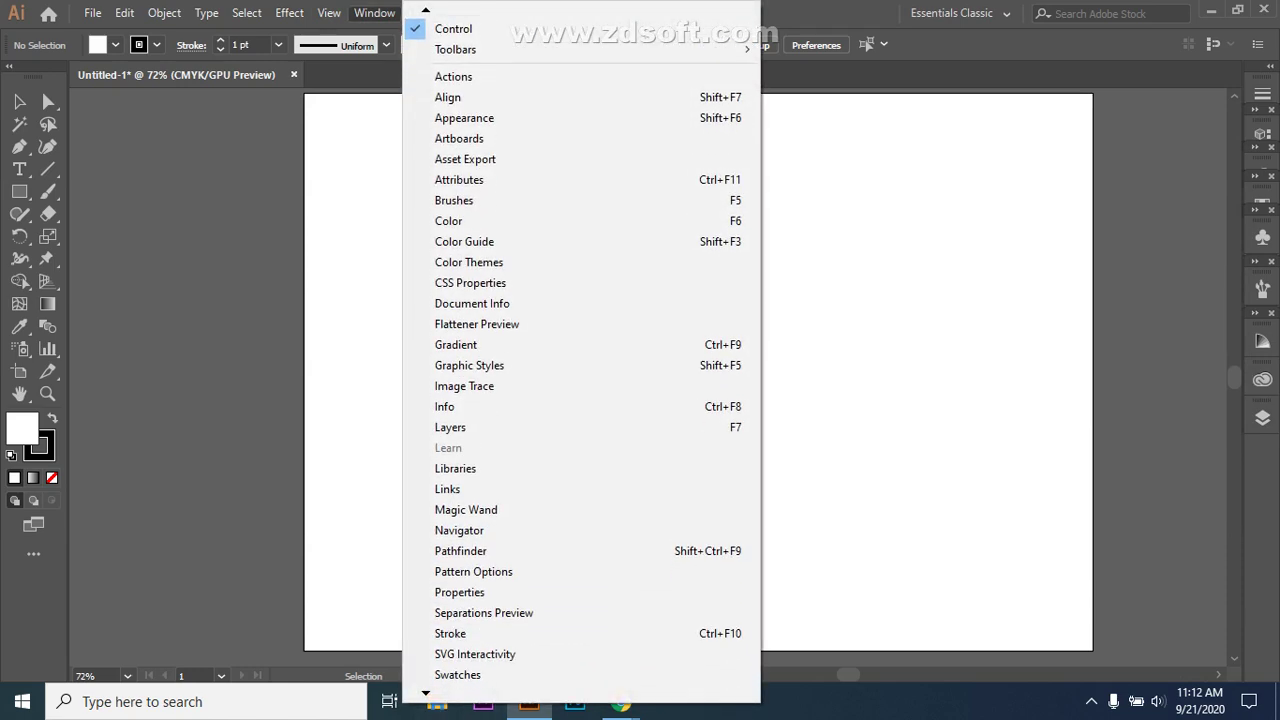
pyautogui.click(457, 543)
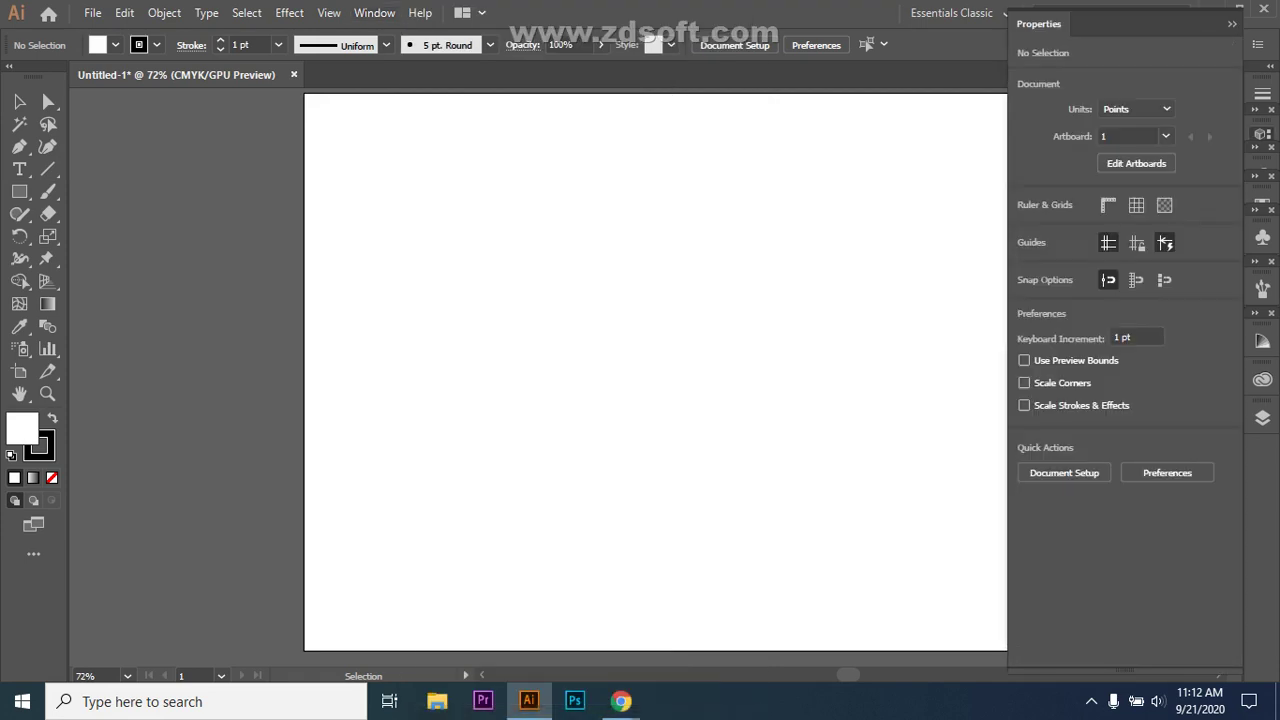
pyautogui.click(1232, 23)
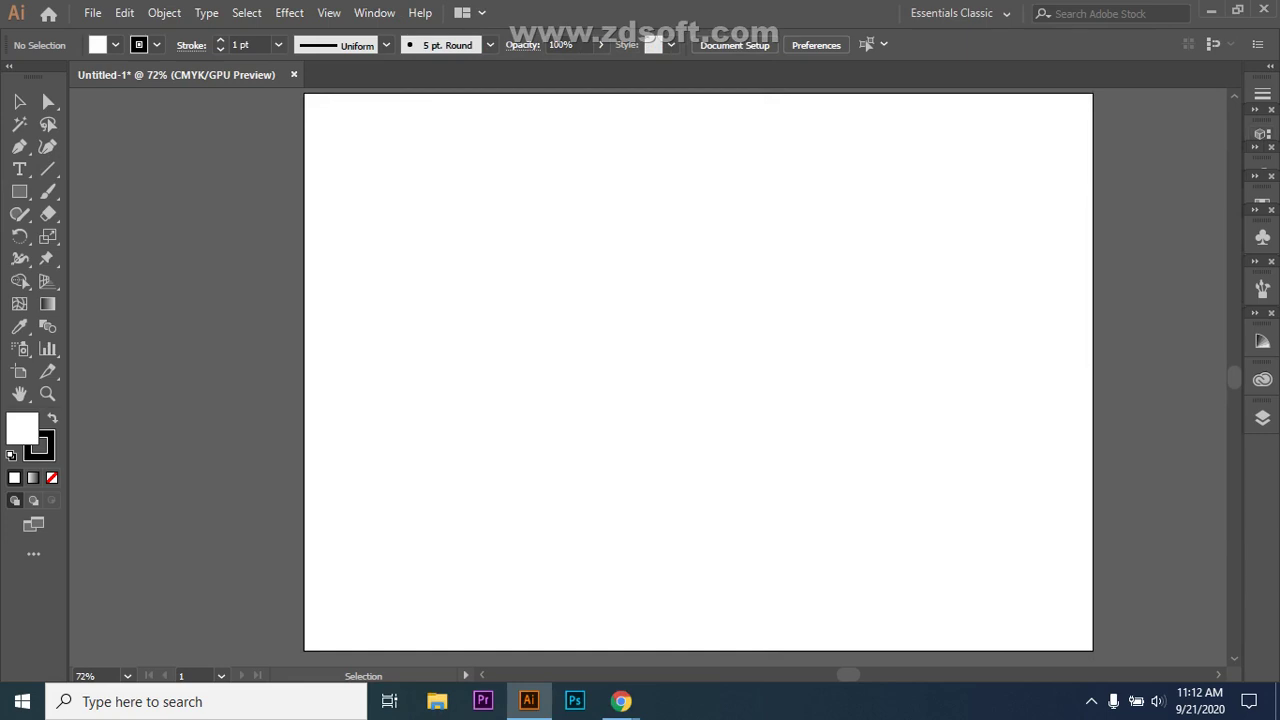
pyautogui.moveTo(1199, 128); pyautogui.dragTo(824, 130)
# Expand the Symbols panel, move it clear of the outer column, and collapse and close it.
pyautogui.click(1254, 209)
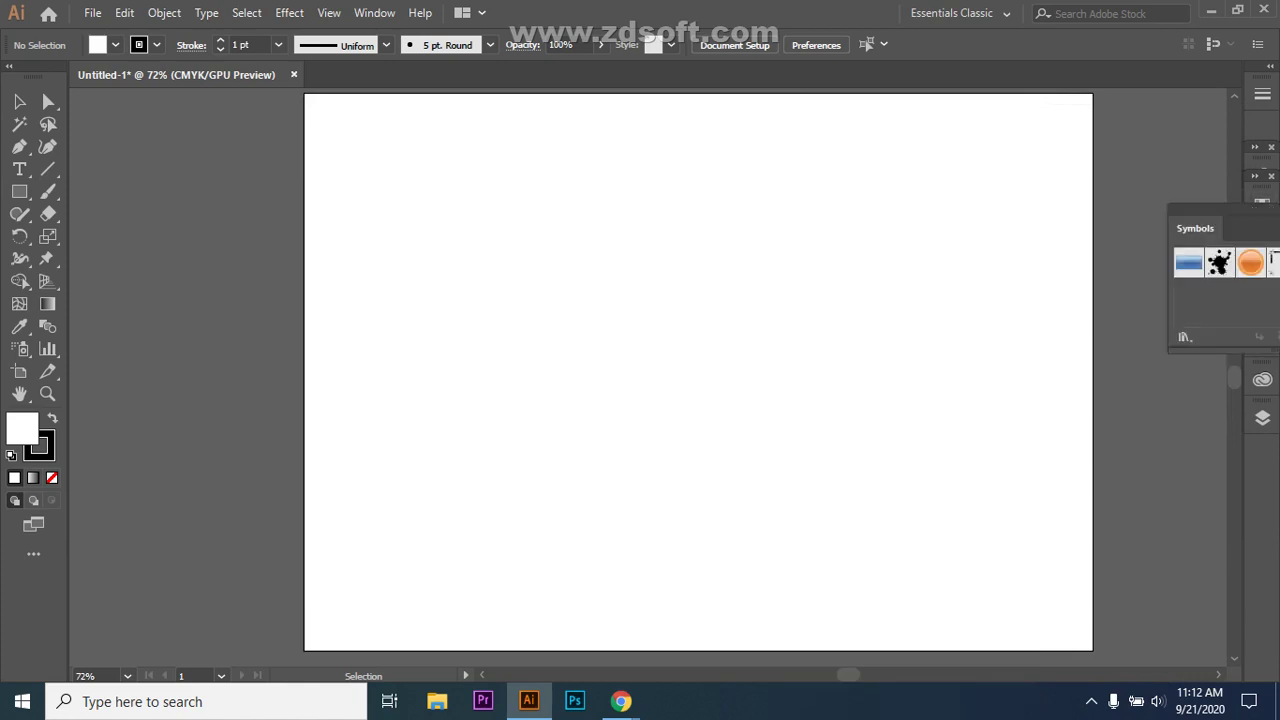
pyautogui.moveTo(1220, 209); pyautogui.dragTo(1106, 211)
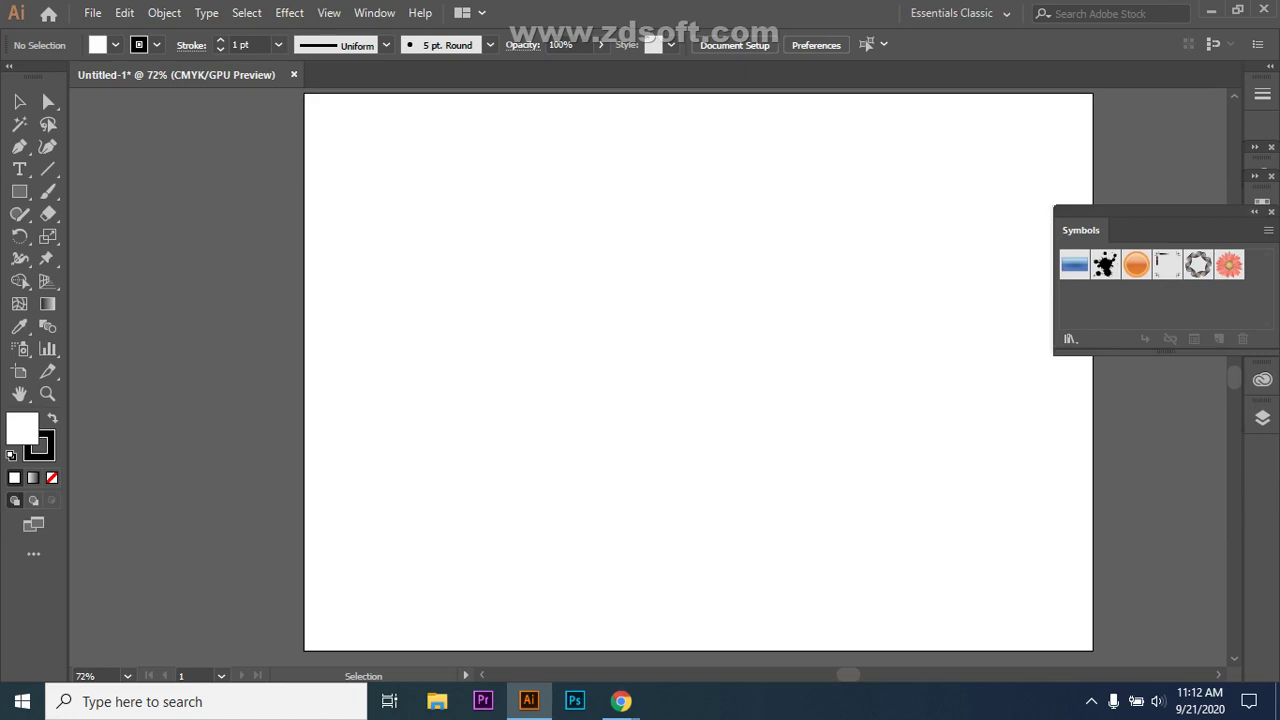
pyautogui.click(1254, 211)
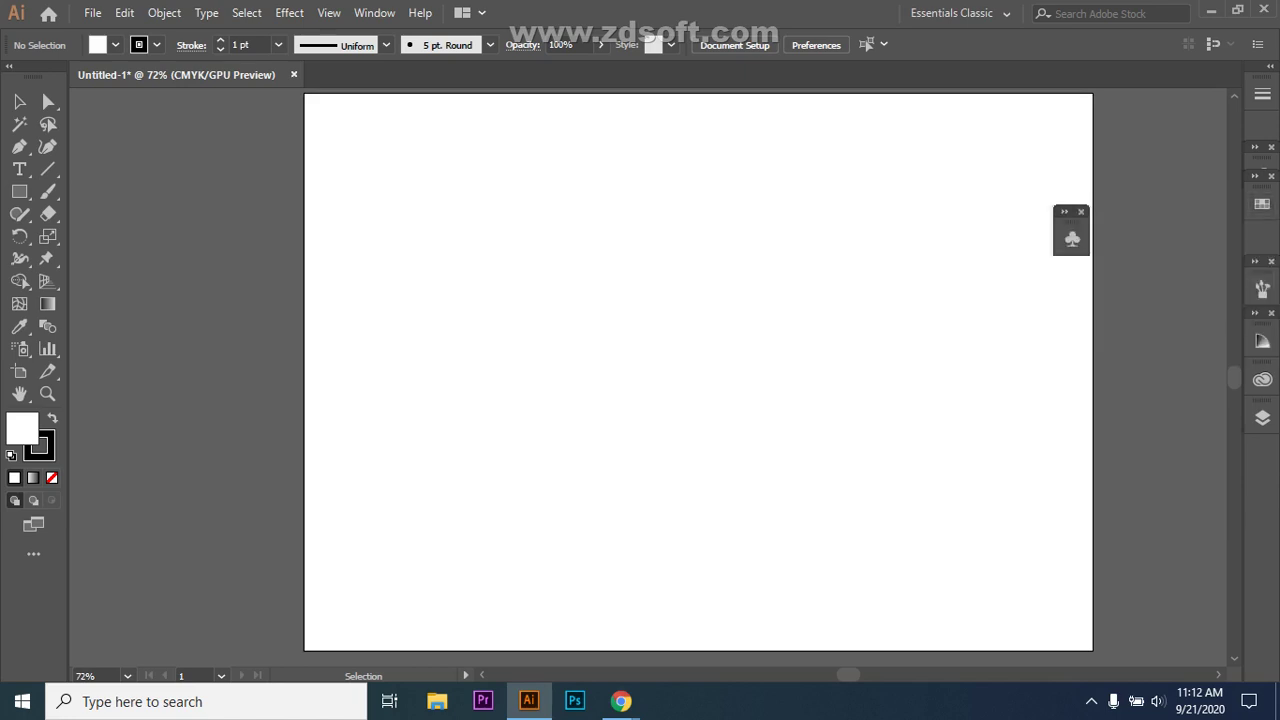
pyautogui.click(1081, 211)
# Close the floating Swatches, Color and Brushes icons and the group holding Color Guide, Libraries and Layers.
pyautogui.click(1271, 176)
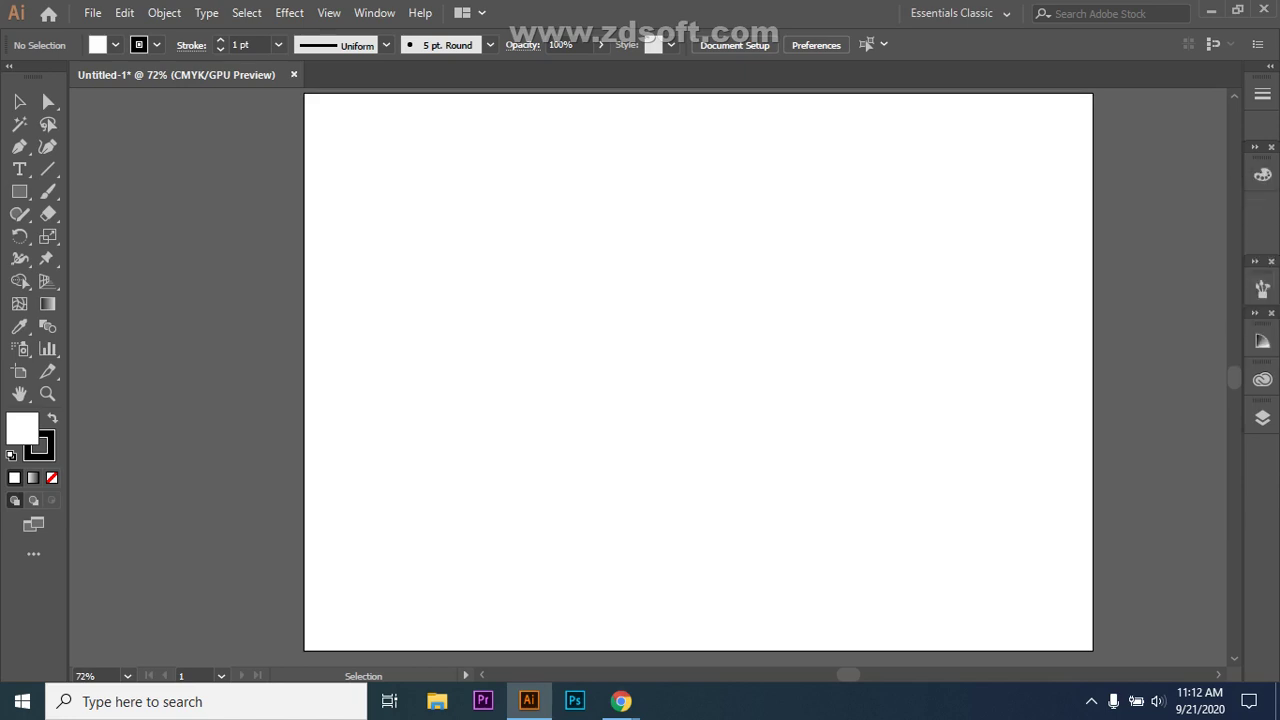
pyautogui.click(1271, 147)
pyautogui.click(1271, 261)
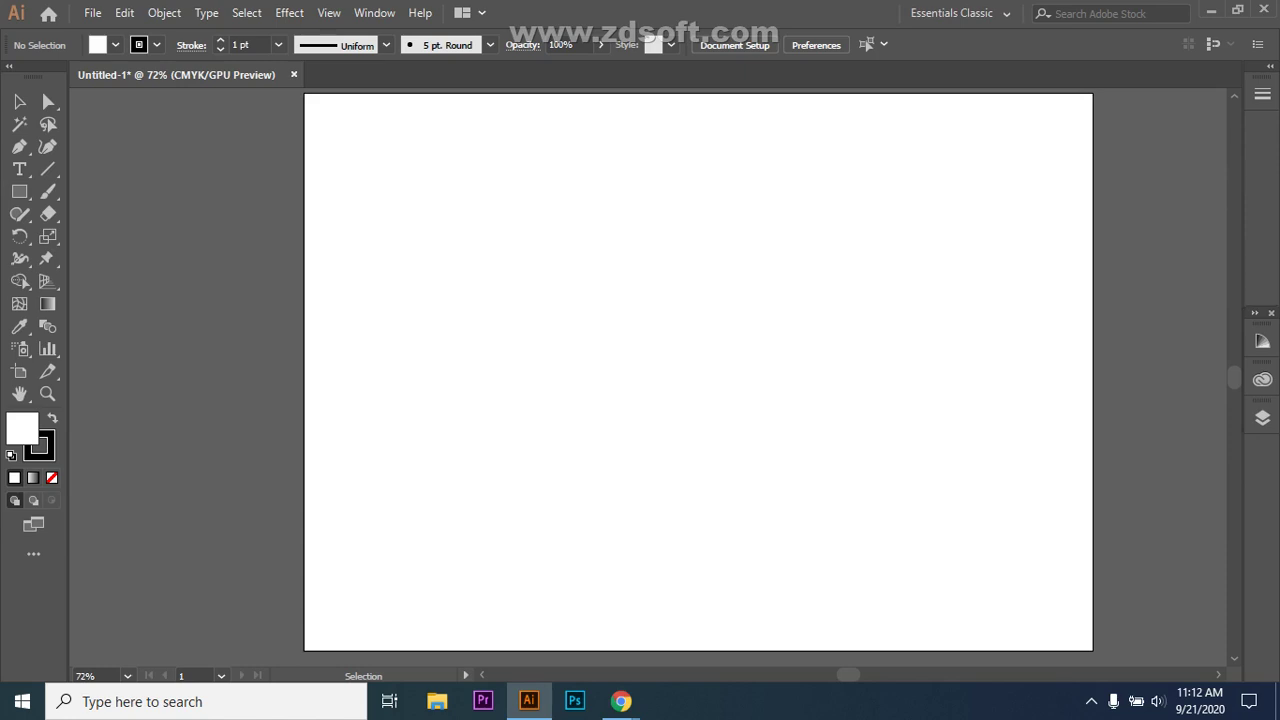
pyautogui.click(1271, 313)
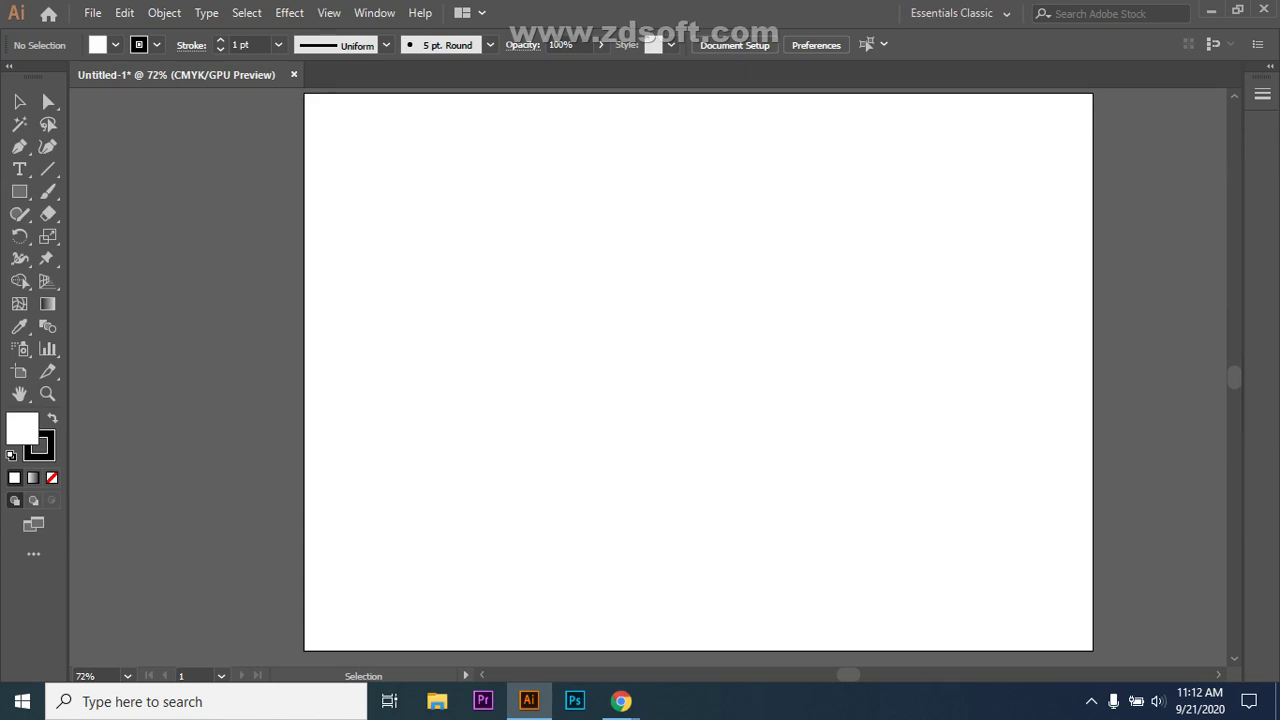
# Reopen the Layers panel together with its Color Guide and Libraries group, and collapse it to an icon.
pyautogui.hotkey('ctrl', 'F10')
pyautogui.hotkey('ctrl', 'F10')
pyautogui.click(374, 13)
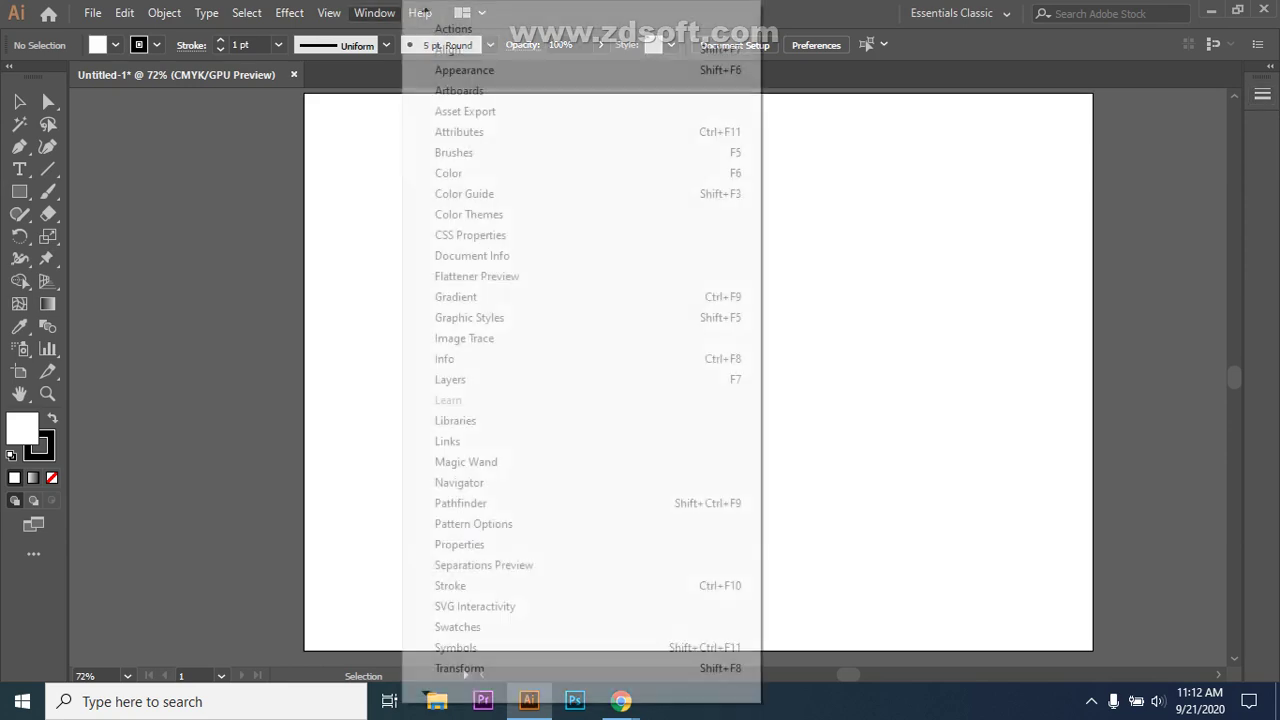
pyautogui.press('Up')
pyautogui.press('Up')
pyautogui.press('Up')
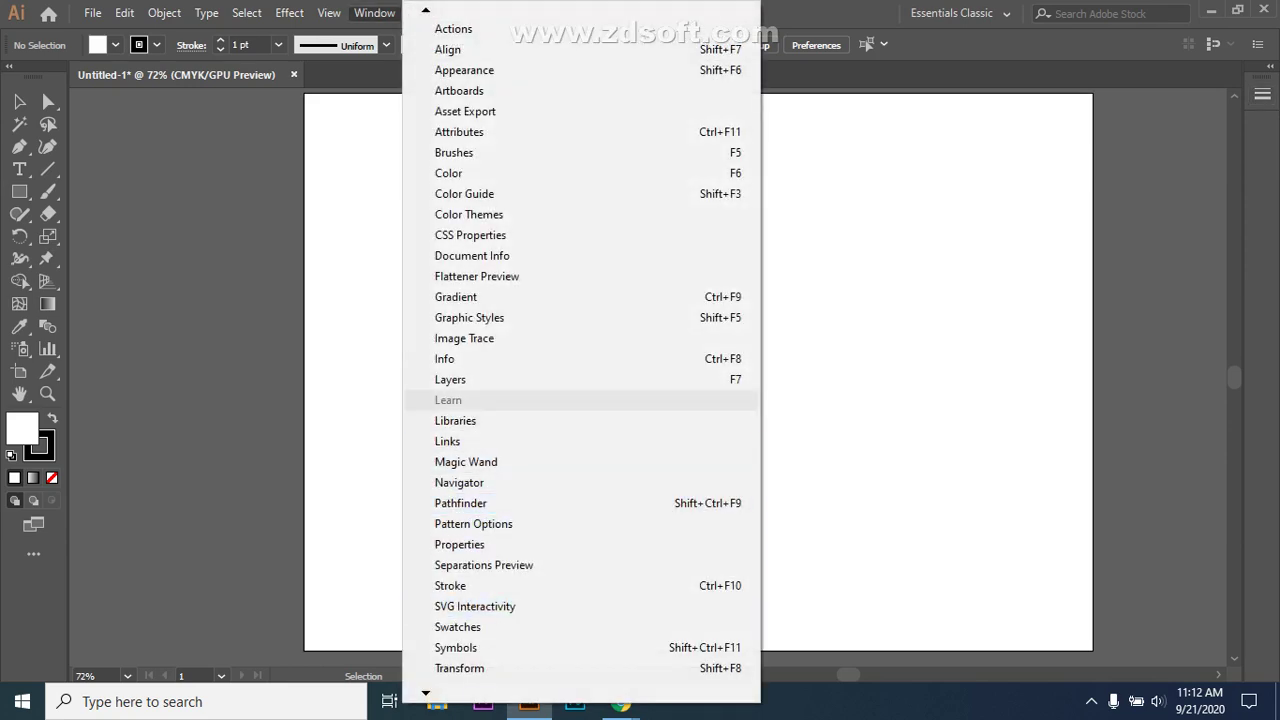
pyautogui.press('Return')
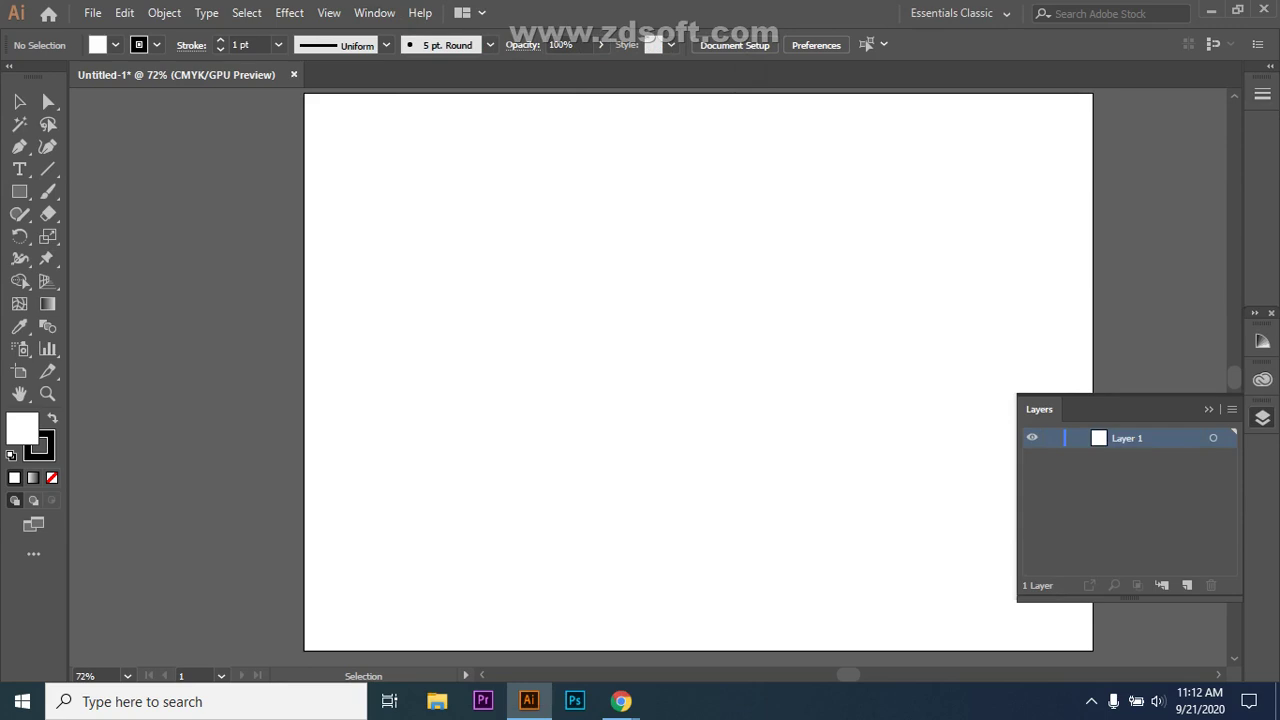
pyautogui.click(1208, 409)
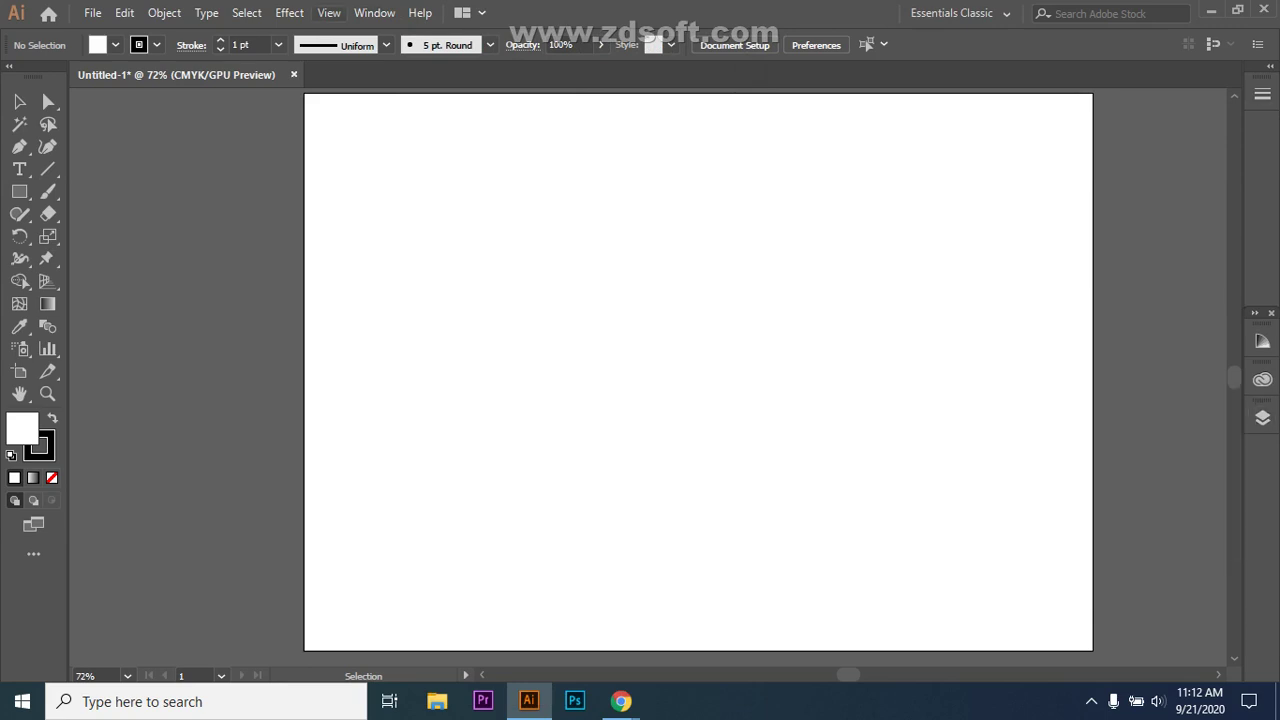
# Reopen the Properties panel, collapse it to an icon and dock it in the outer column below the Stroke icon.
pyautogui.click(386, 13)
pyautogui.press('Up')
pyautogui.press('Up')
pyautogui.press('Up')
pyautogui.press('Up')
pyautogui.press('Up')
pyautogui.press('Up')
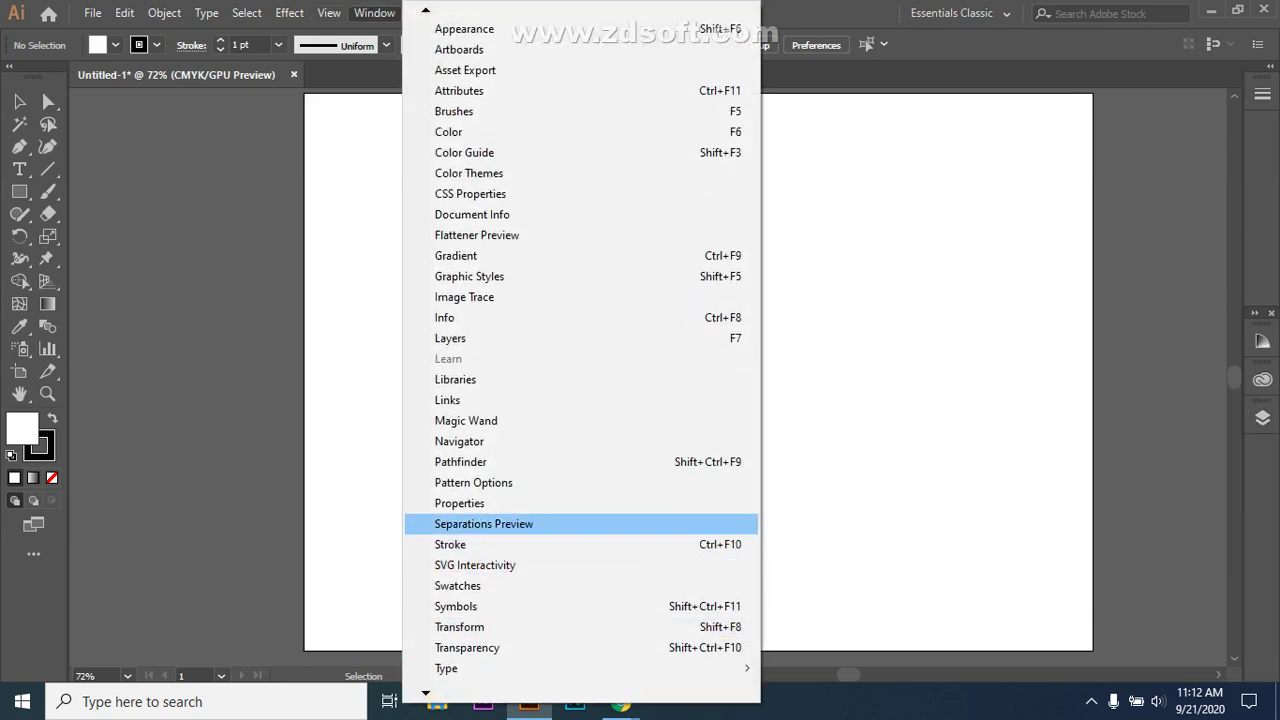
pyautogui.press('Return')
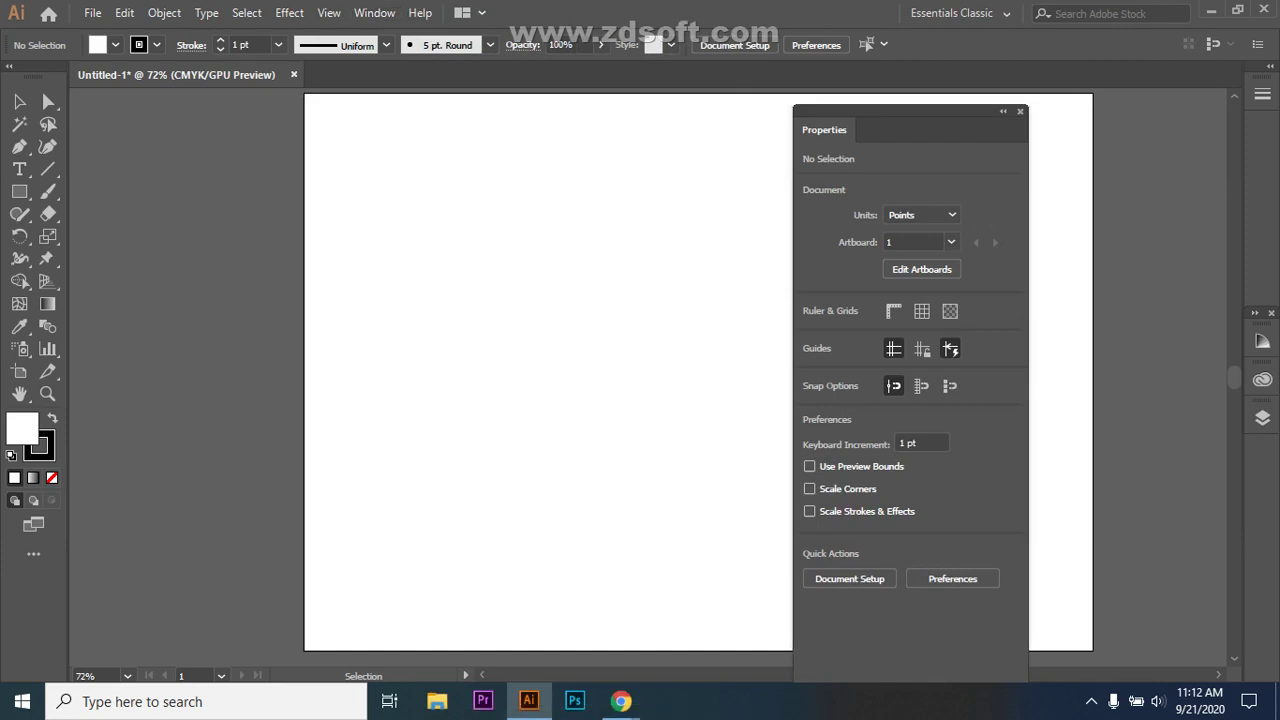
pyautogui.click(1003, 111)
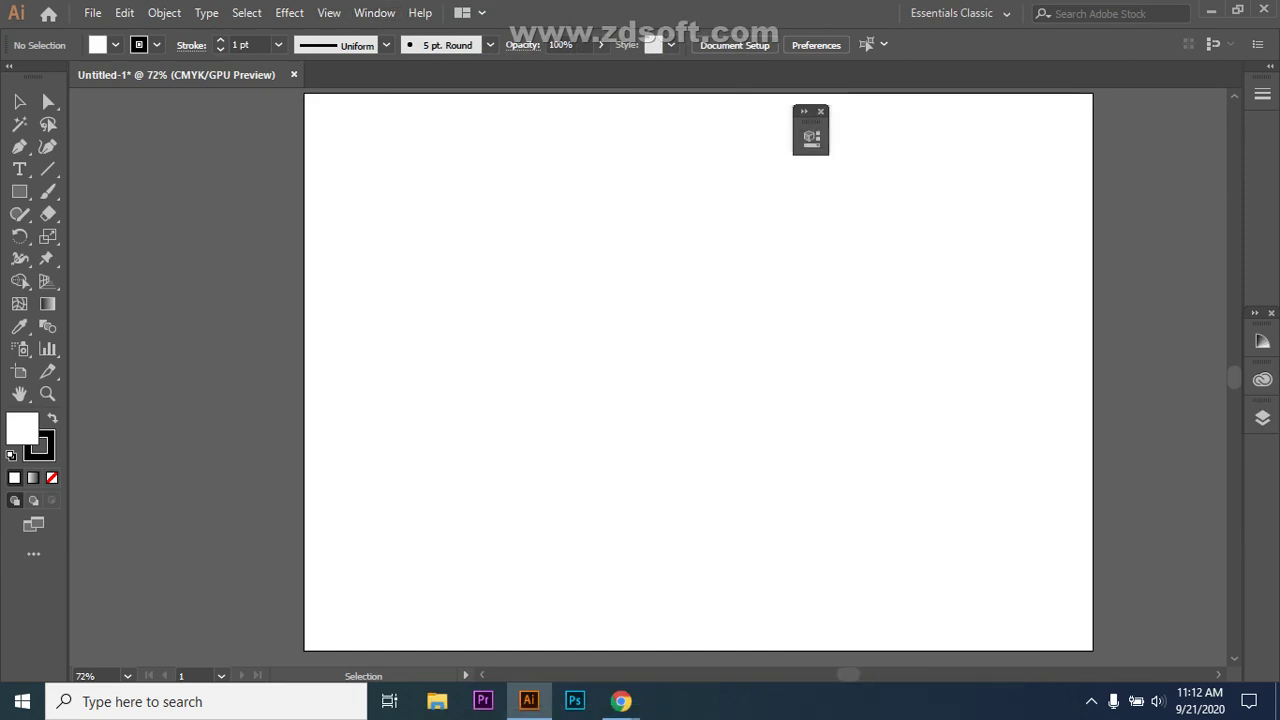
pyautogui.moveTo(811, 111); pyautogui.dragTo(1262, 125)
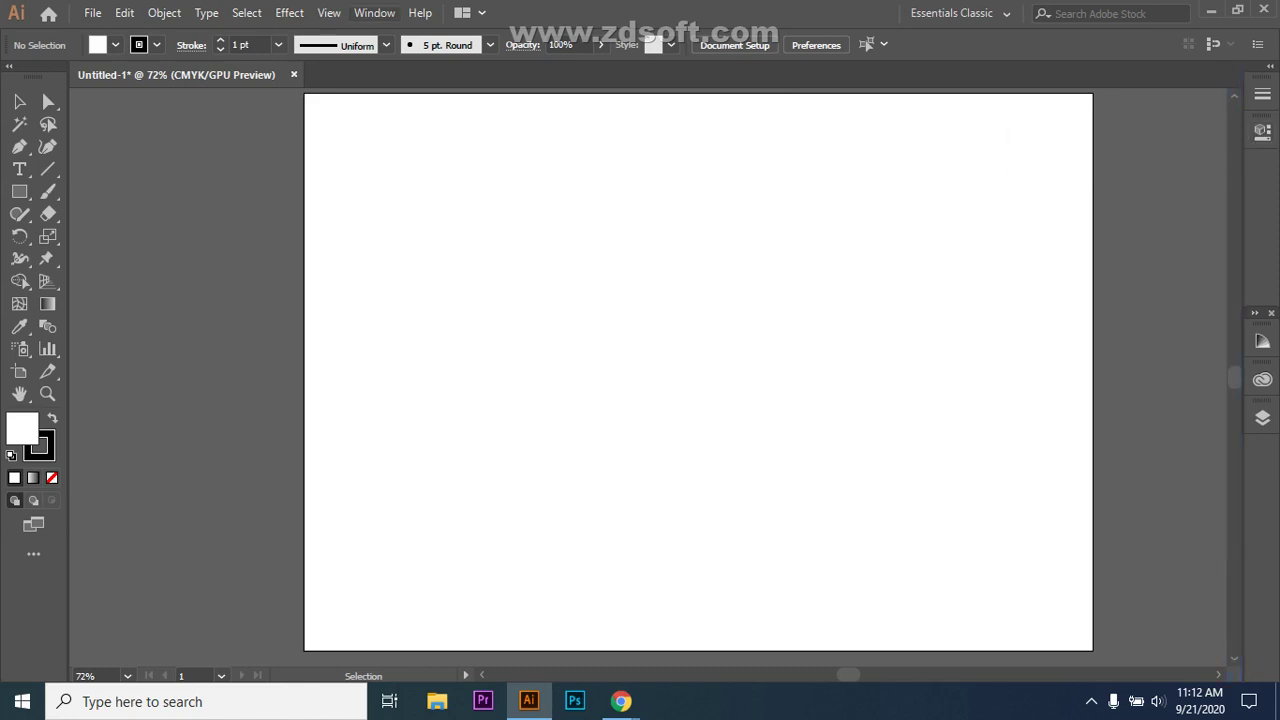
# Open the Pathfinder panel with its Transform and Align group and dock the group below the Properties icon.
pyautogui.click(374, 12)
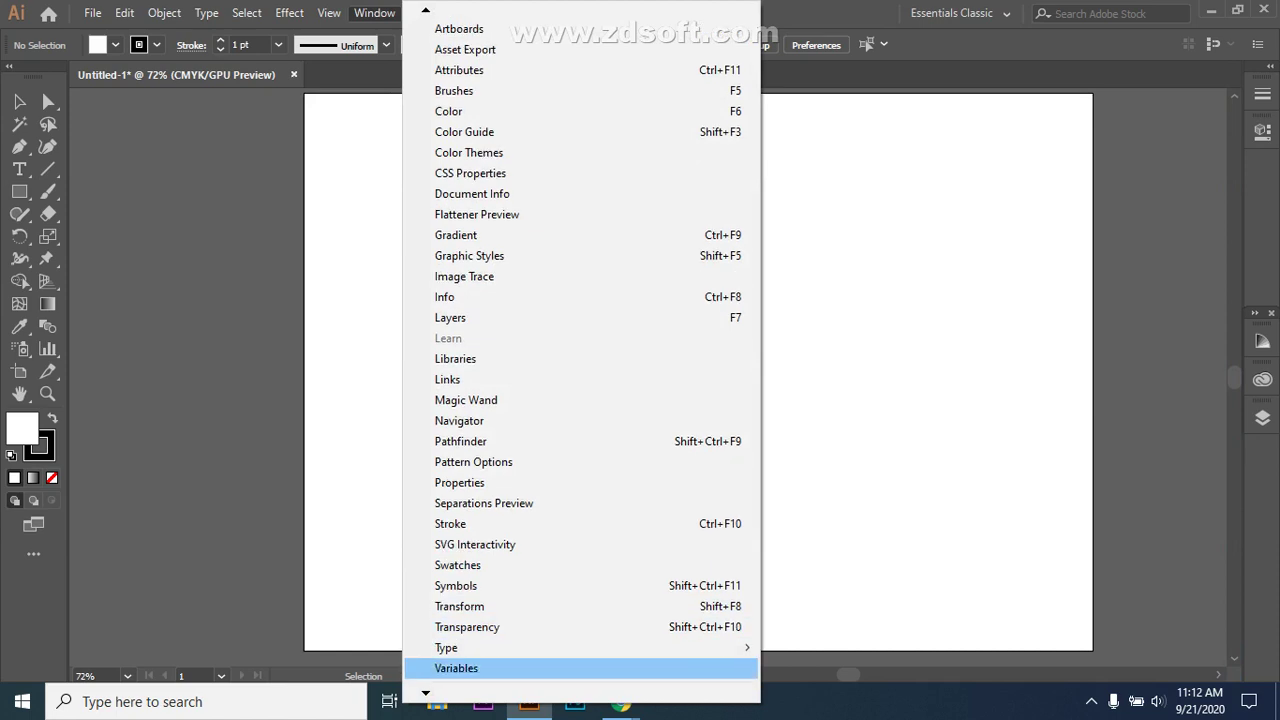
pyautogui.press('Up')
pyautogui.press('Up')
pyautogui.press('Up')
pyautogui.press('Up')
pyautogui.press('Up')
pyautogui.press('Up')
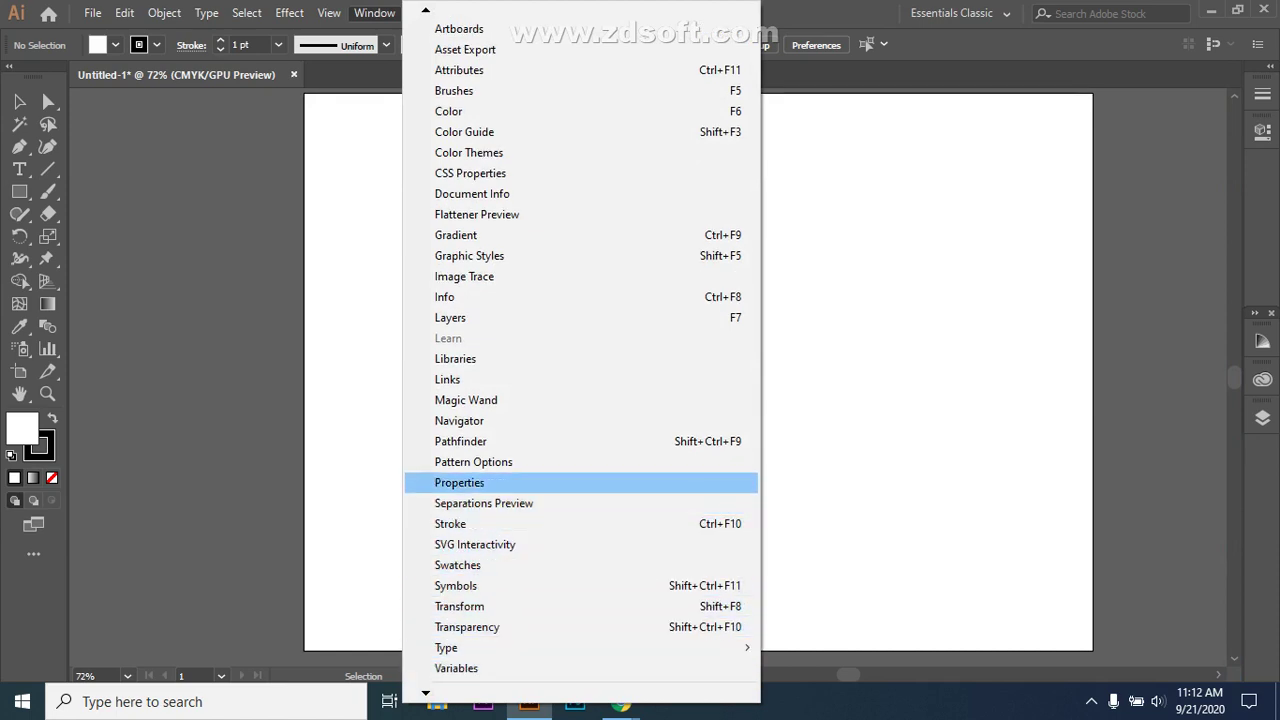
pyautogui.press('Up')
pyautogui.press('Up')
pyautogui.press('Return')
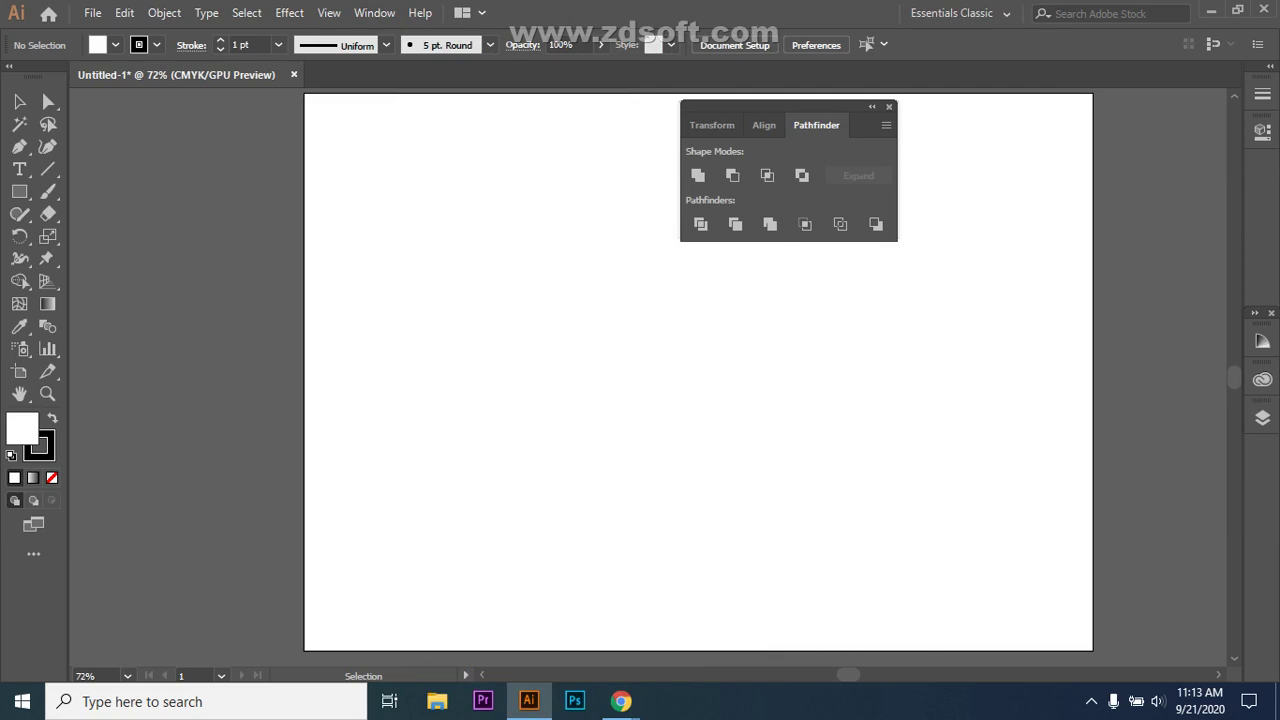
pyautogui.moveTo(715, 106); pyautogui.dragTo(1225, 182)
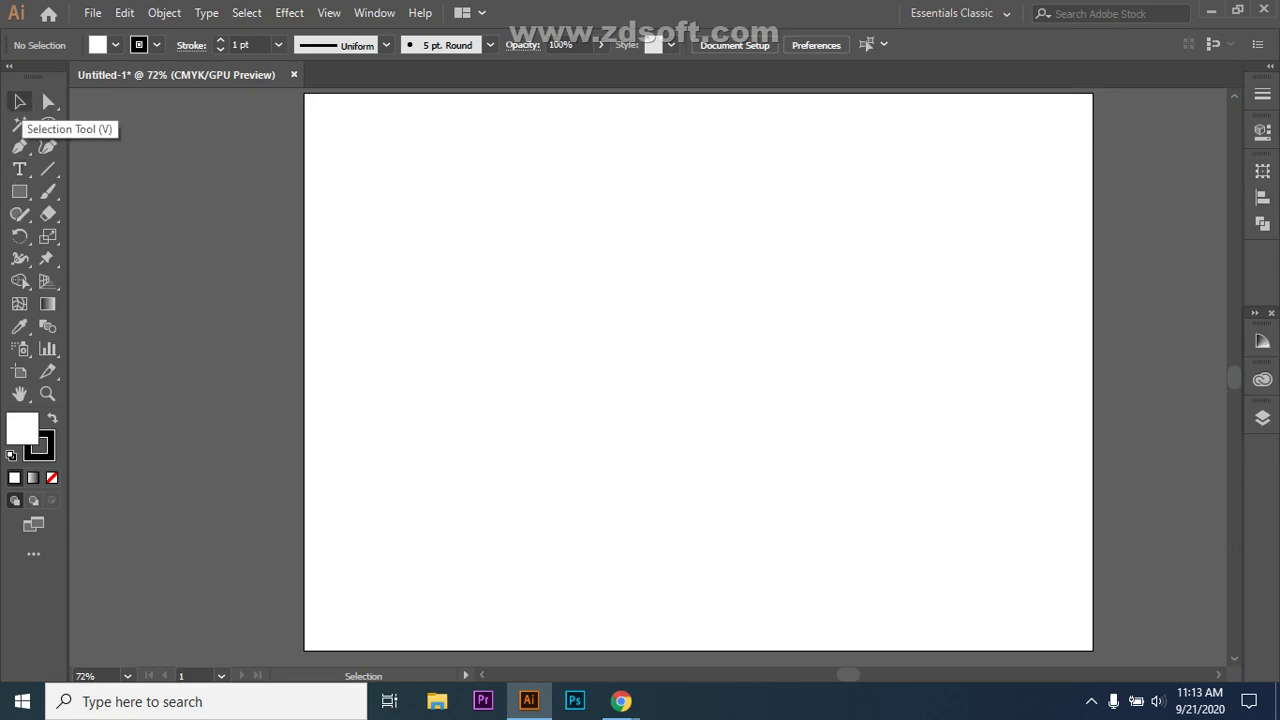
# Draw a wide rectangle slightly above the artboard's centre with the Rectangle tool, and deselect it.
pyautogui.click(19, 101)
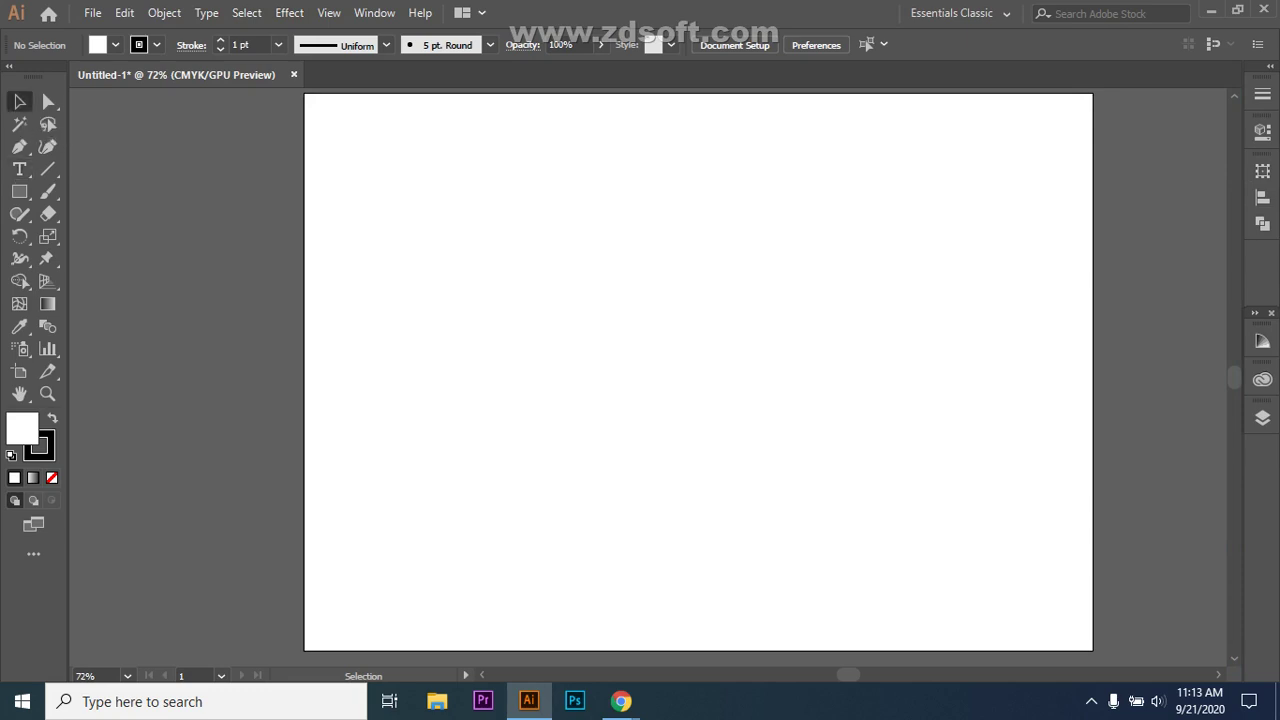
pyautogui.click(19, 191)
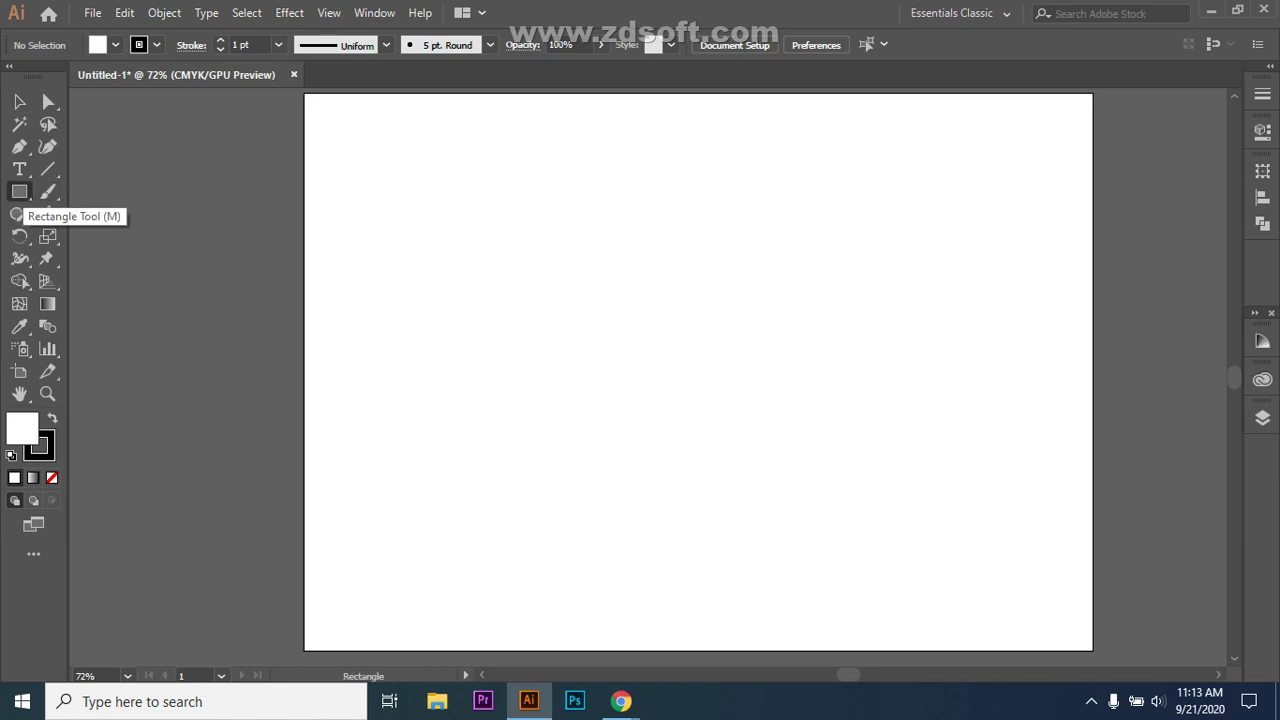
pyautogui.click(19, 191)
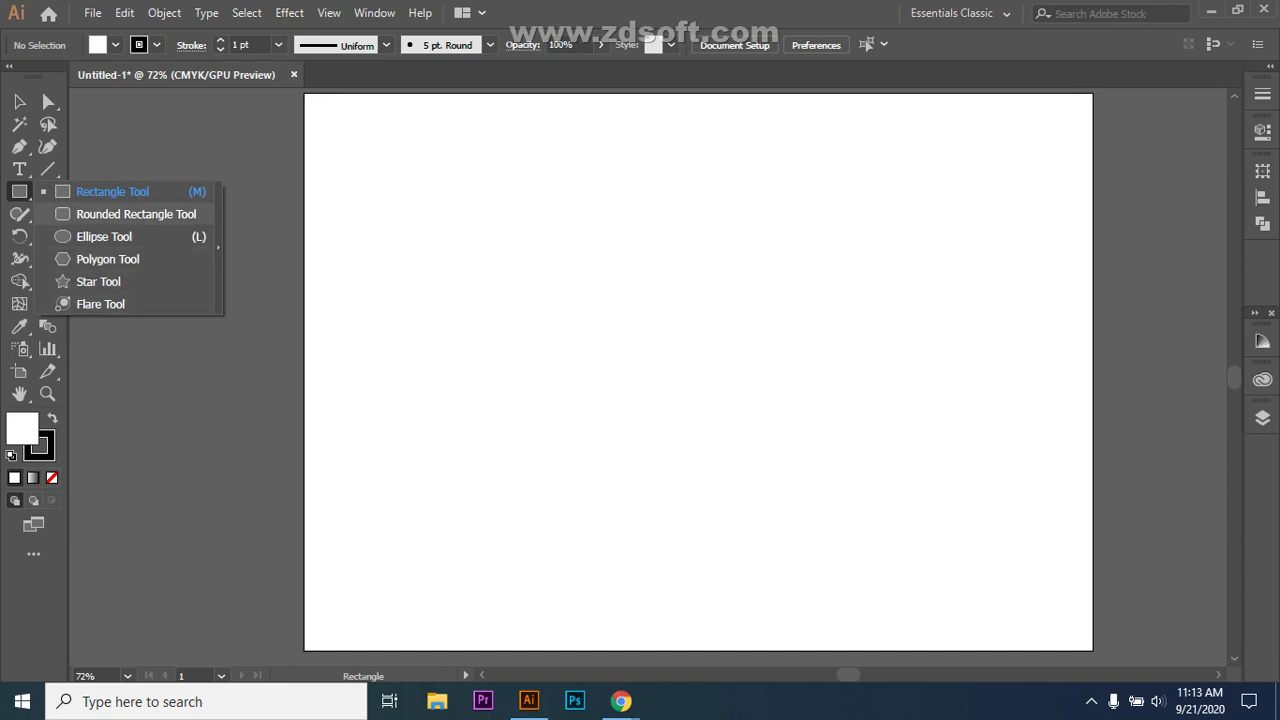
pyautogui.click(112, 191)
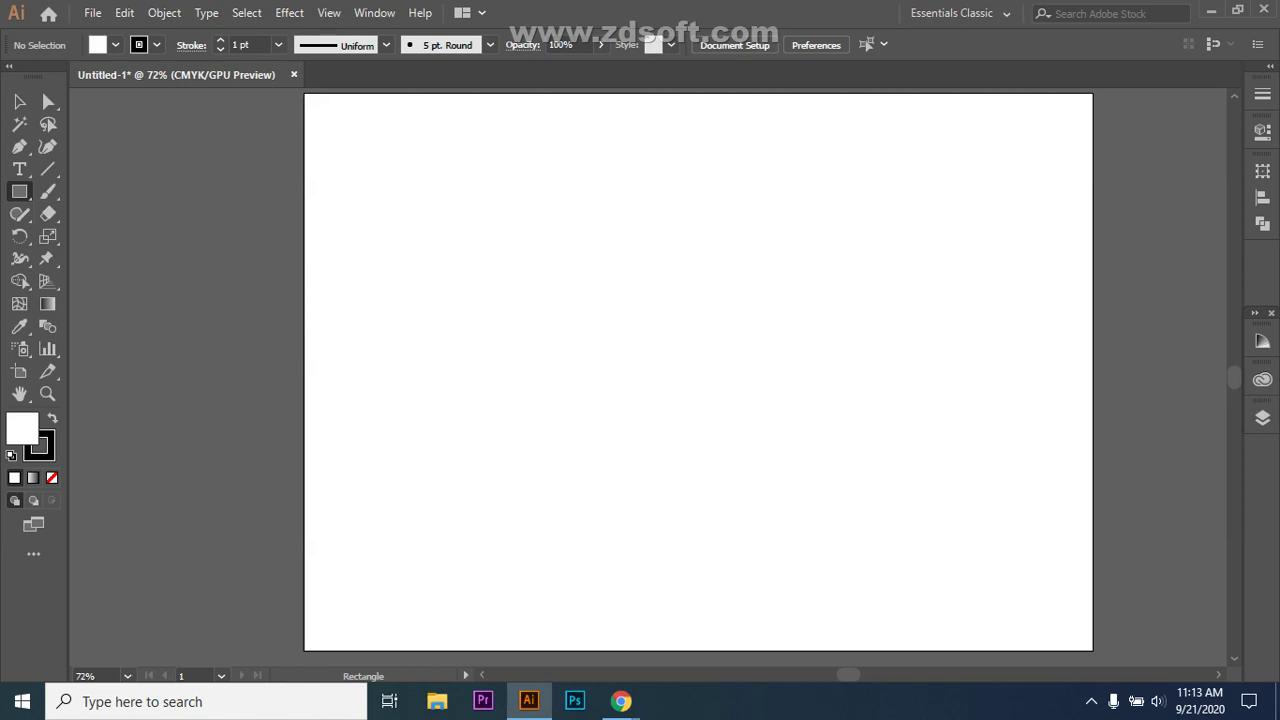
pyautogui.moveTo(432, 233)
pyautogui.mouseDown()
pyautogui.moveTo(460, 366)
pyautogui.moveTo(871, 397)
pyautogui.moveTo(913, 418)
pyautogui.mouseUp()
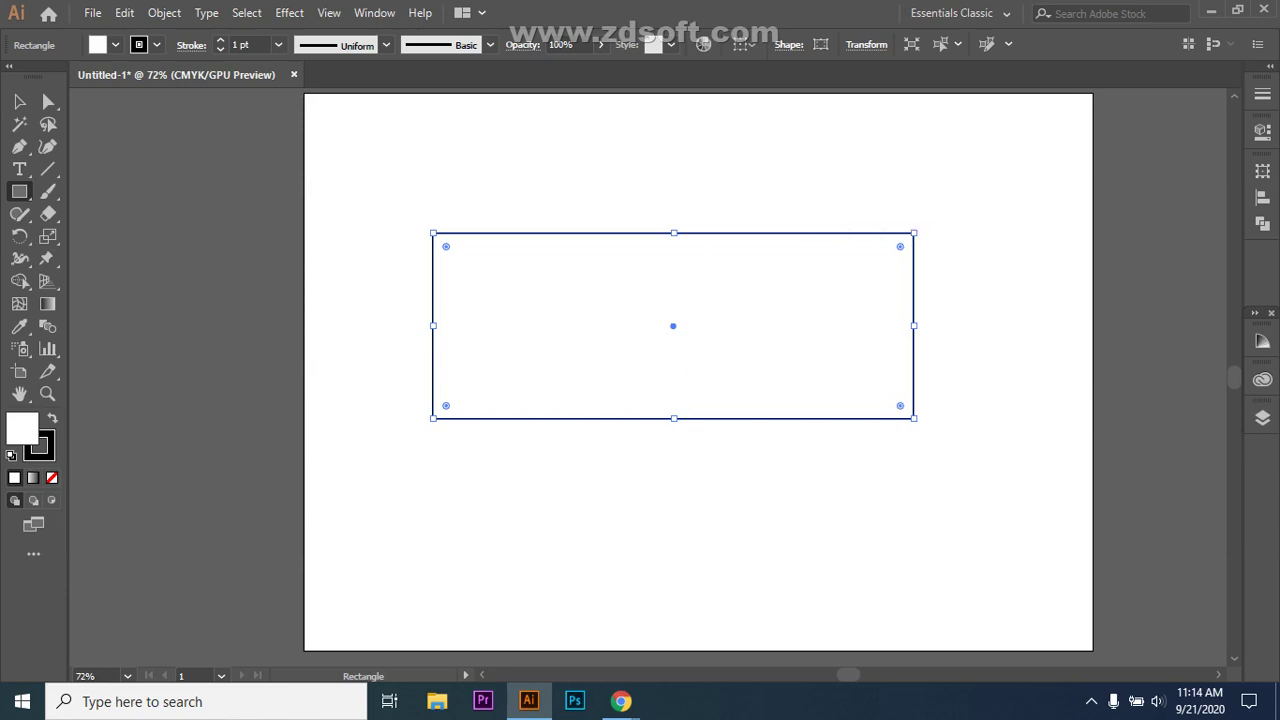
pyautogui.press('v')
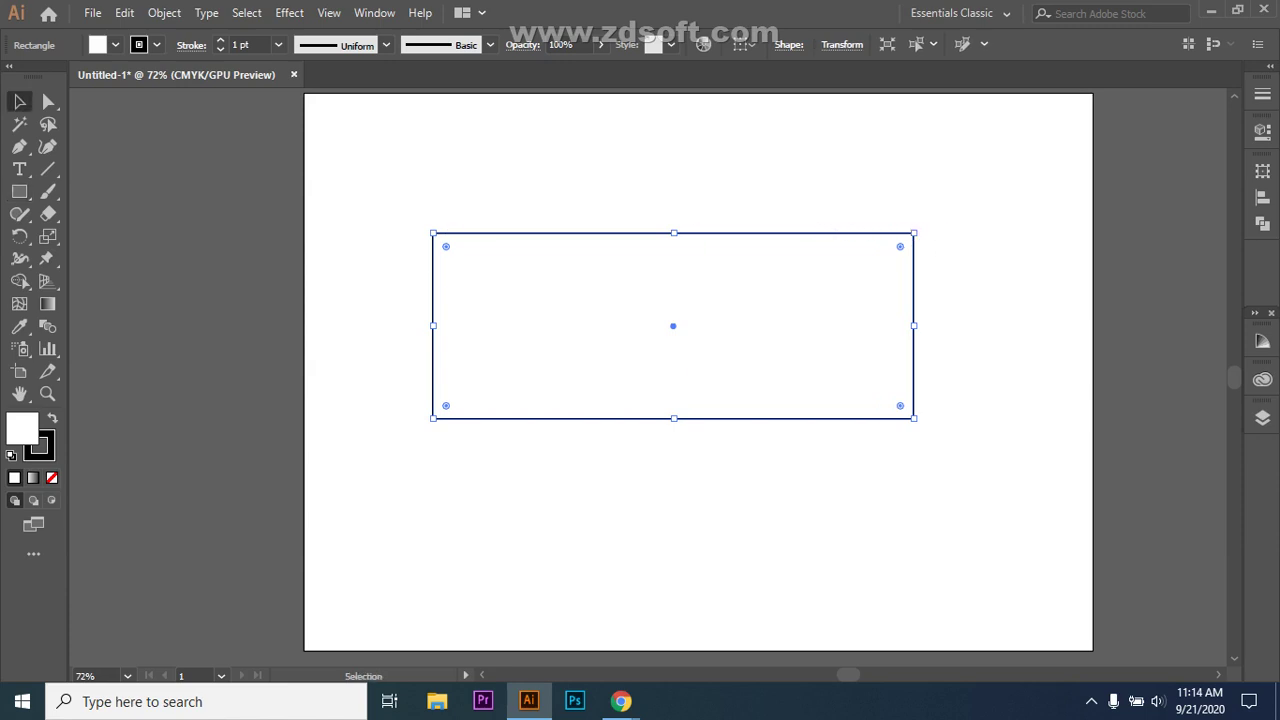
pyautogui.hotkey('ctrl', 'shift', 'a')
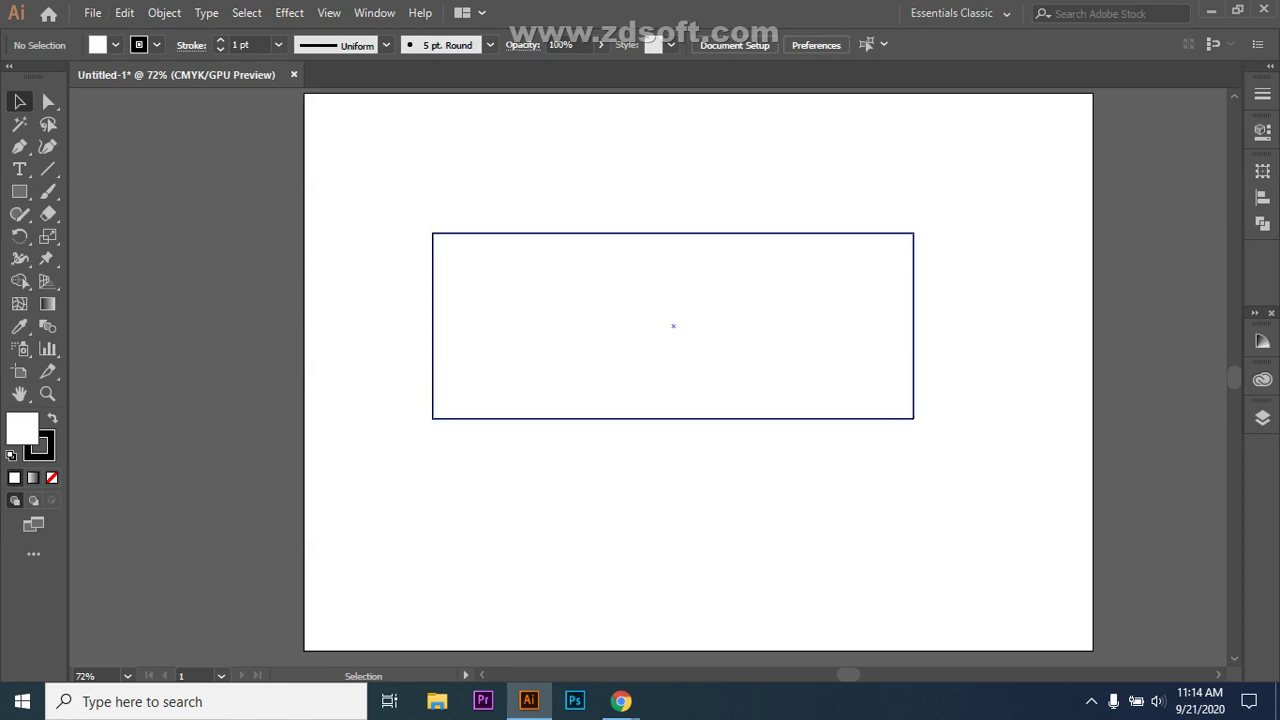
# Give the rectangle a light brown fill and a dark red stroke from the swatches, and deselect it.
pyautogui.hotkey('ctrl', 'a')
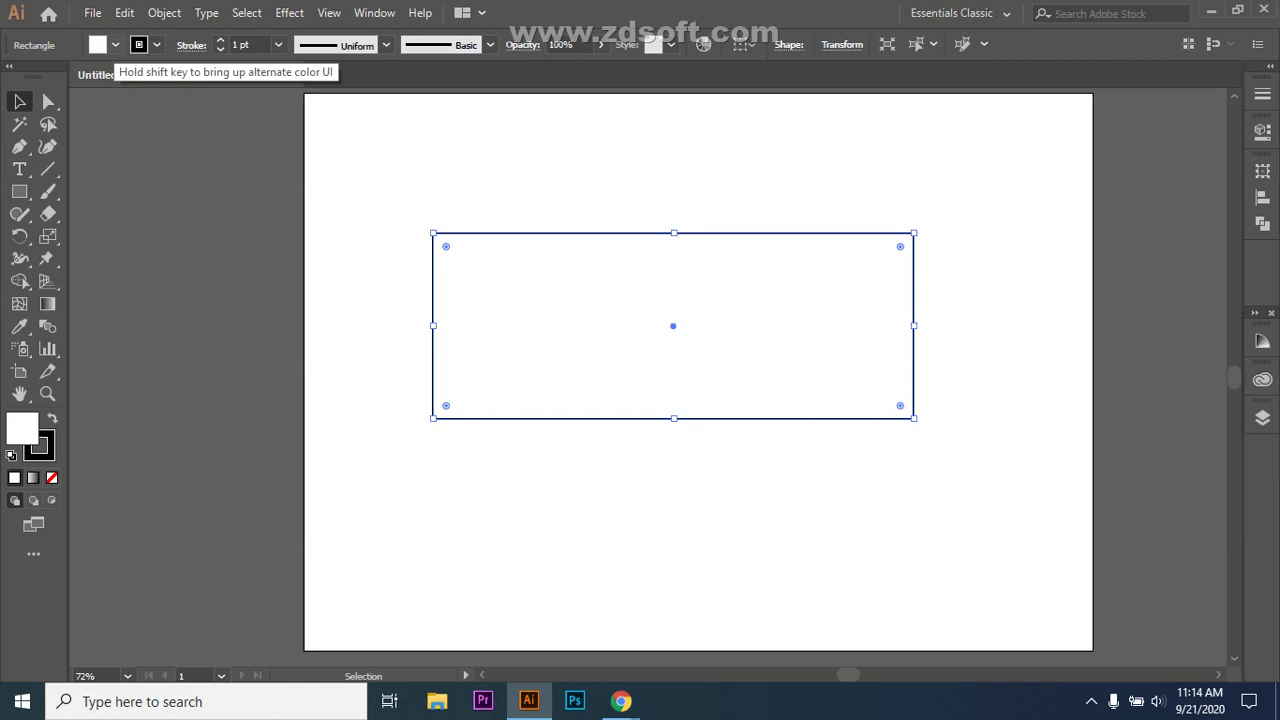
pyautogui.click(115, 45)
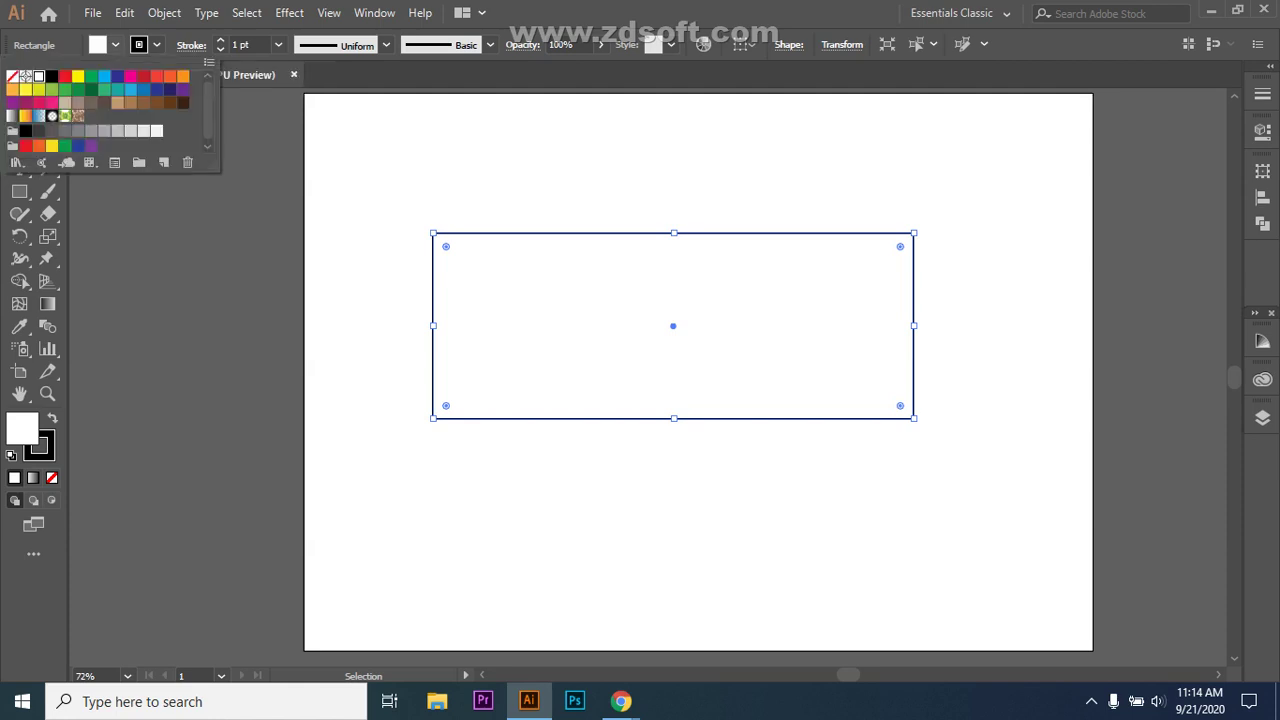
pyautogui.click(130, 102)
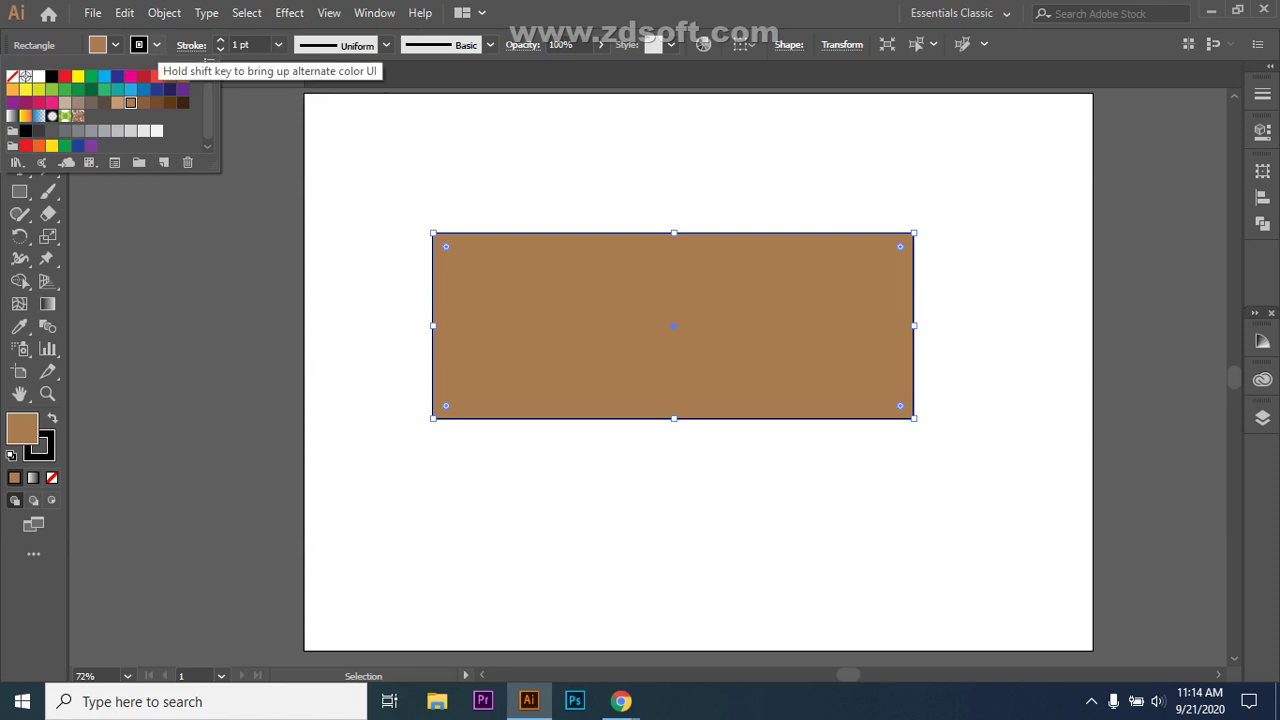
pyautogui.click(156, 45)
pyautogui.click(157, 44)
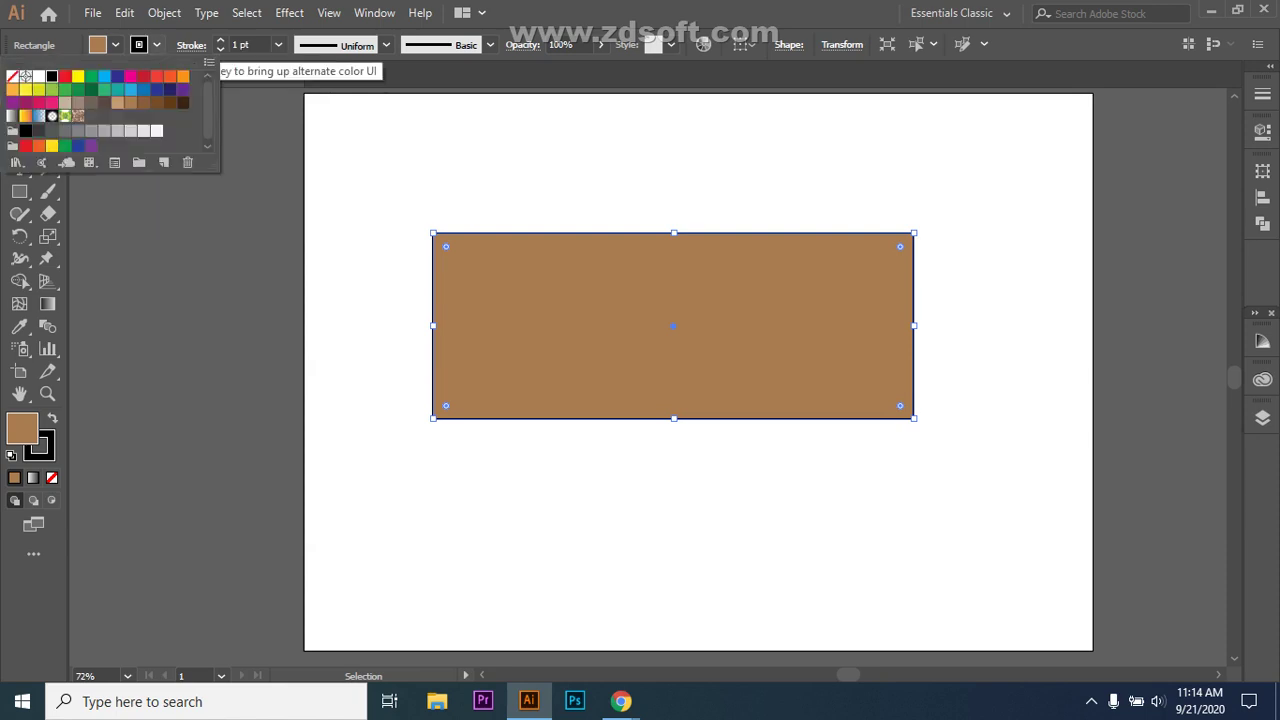
pyautogui.click(143, 76)
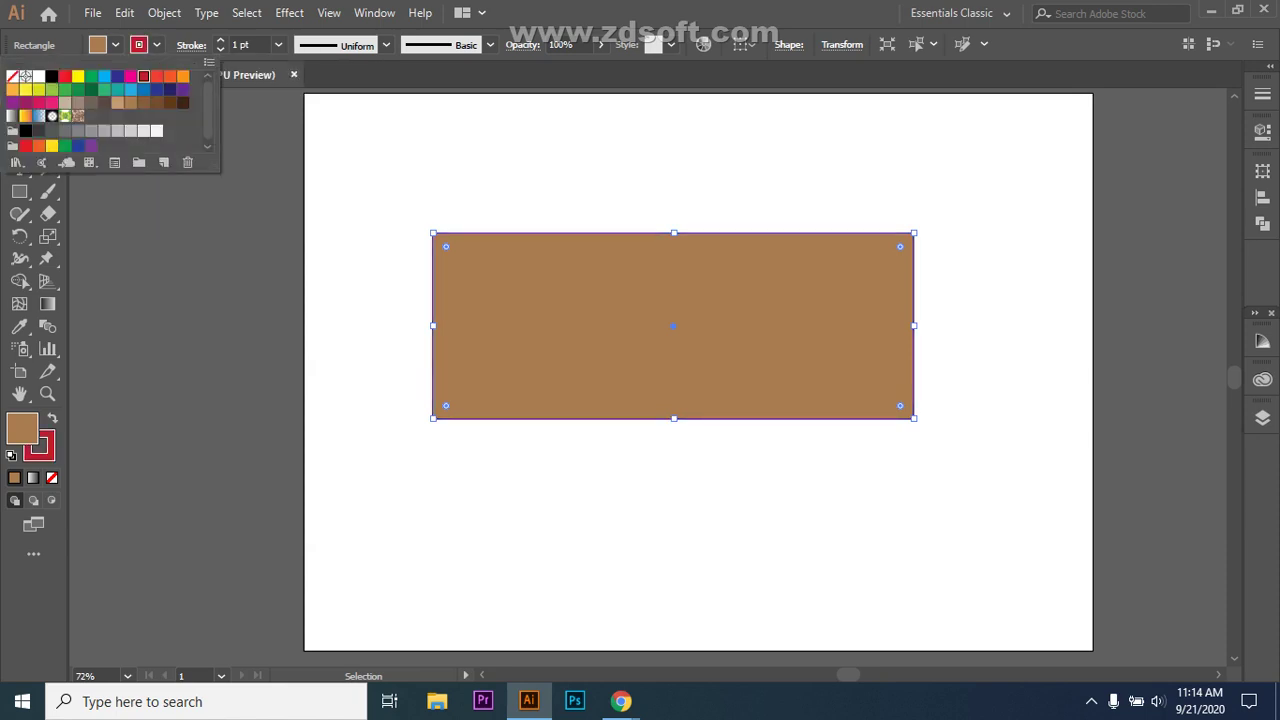
pyautogui.press('Escape')
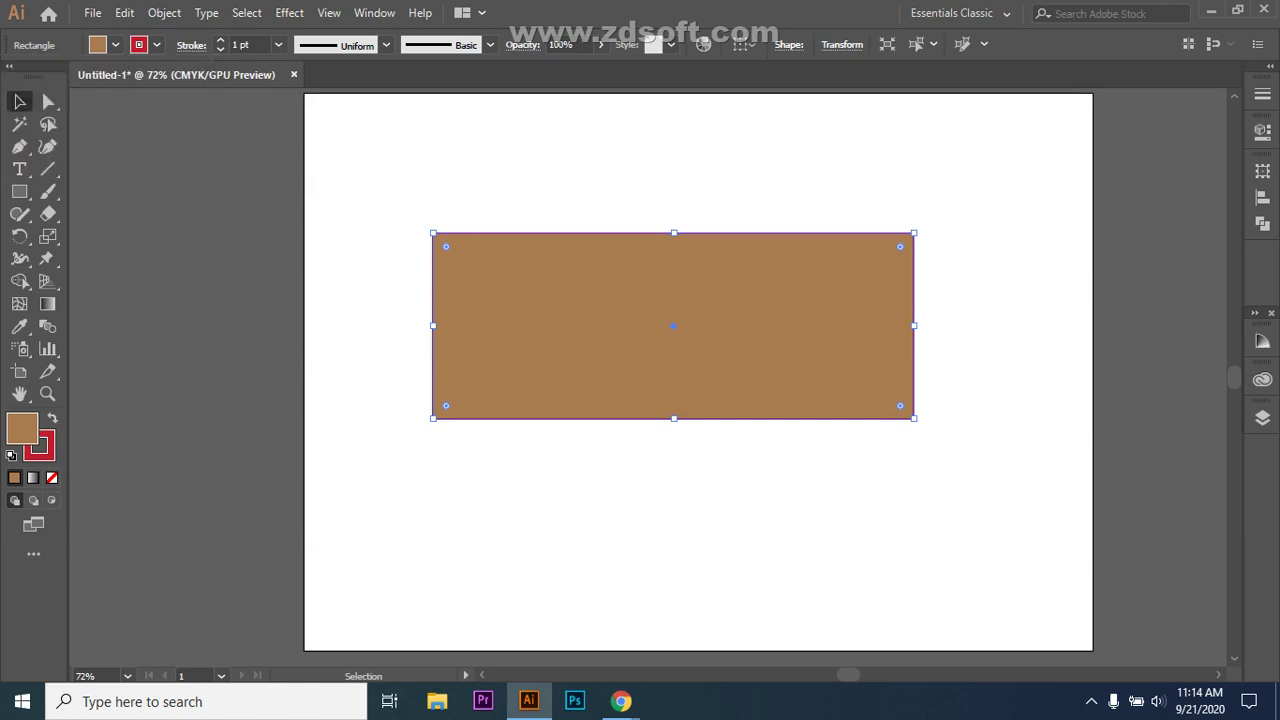
pyautogui.click(926, 300)
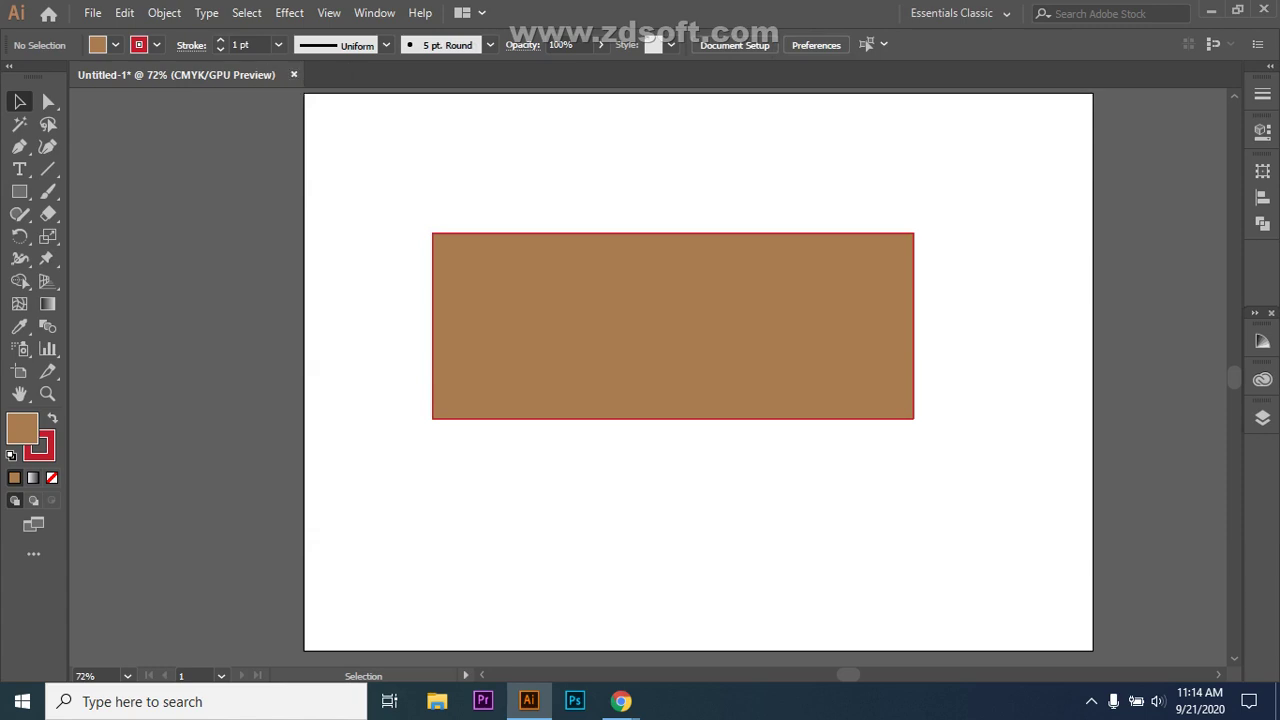
# Try to set the stroke weight to 10 pt with no object selected.
pyautogui.moveTo(255, 45); pyautogui.dragTo(239, 45)
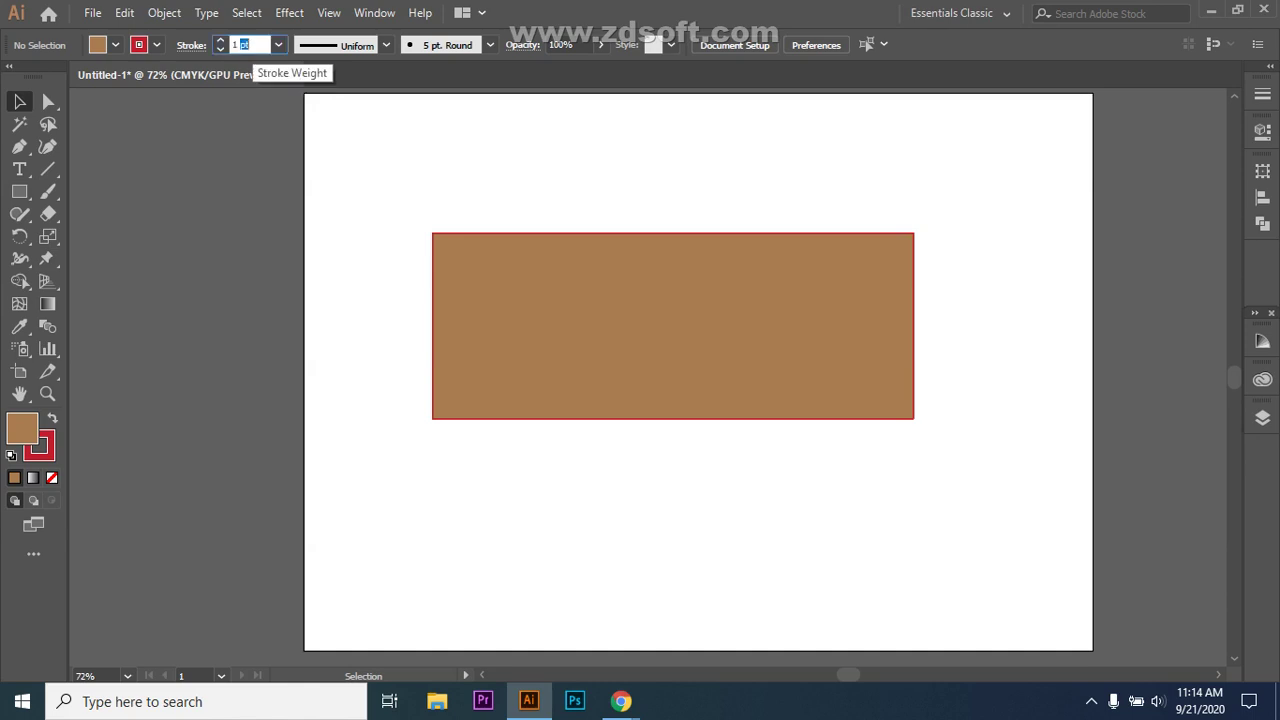
pyautogui.tripleClick(245, 45)
pyautogui.write('10')
pyautogui.press('Return')
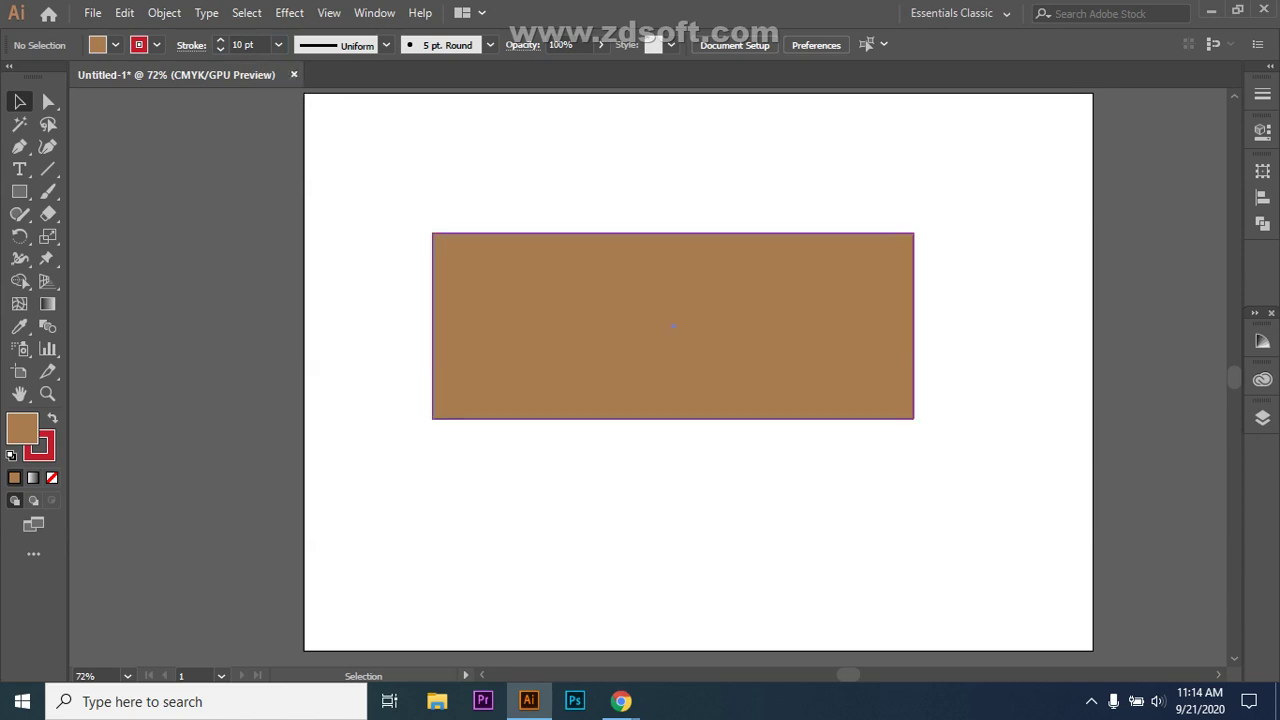
# Select the rectangle, set its stroke weight to 10 pt and deselect it.
pyautogui.click(434, 362)
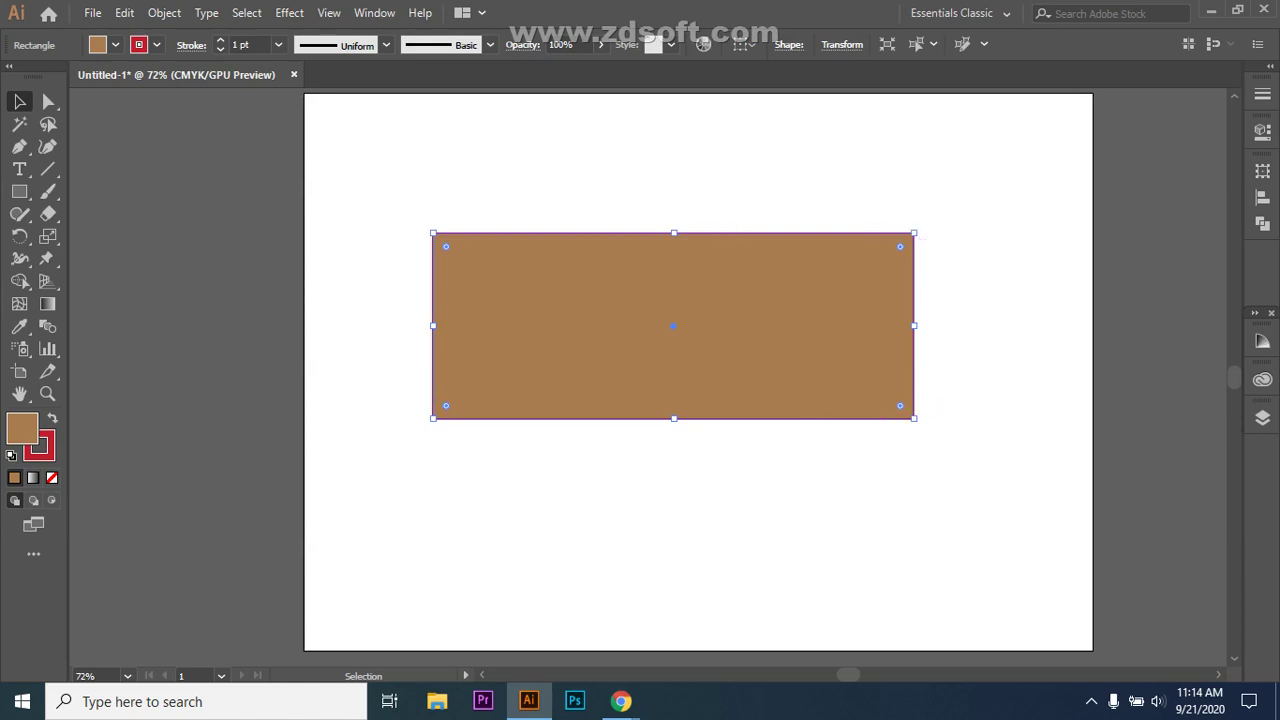
pyautogui.click(240, 45)
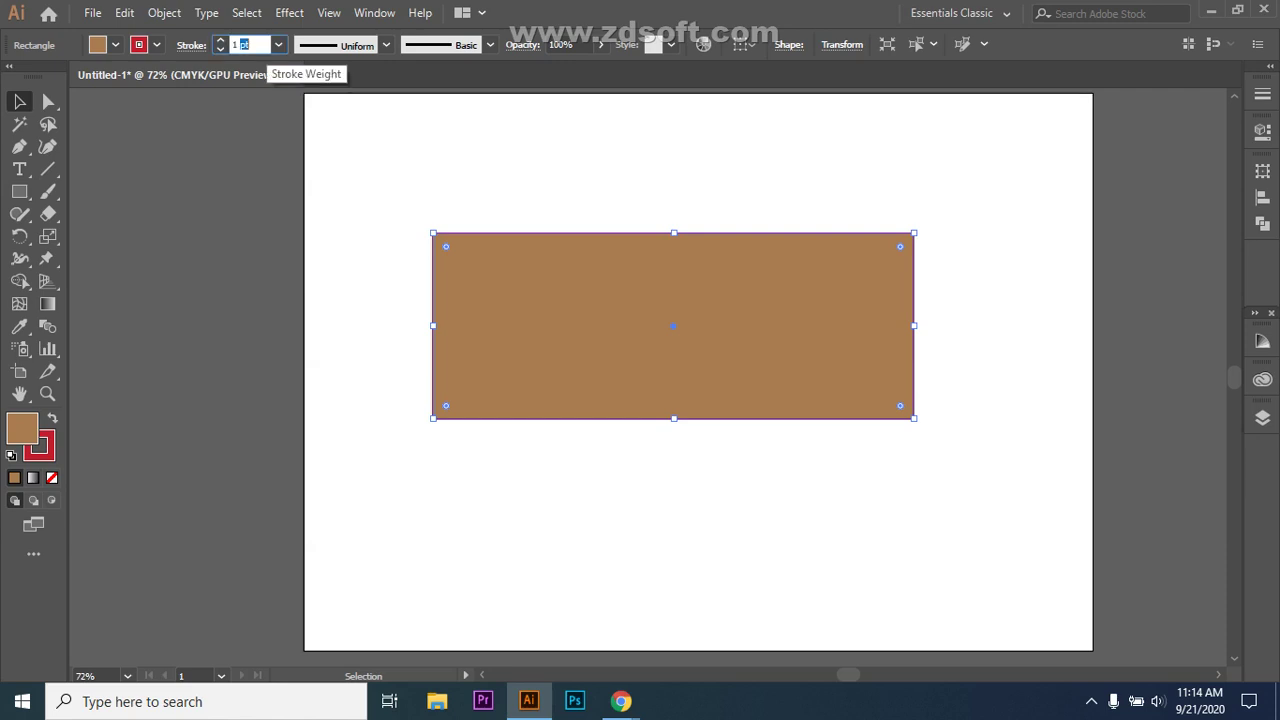
pyautogui.write('10')
pyautogui.press('Return')
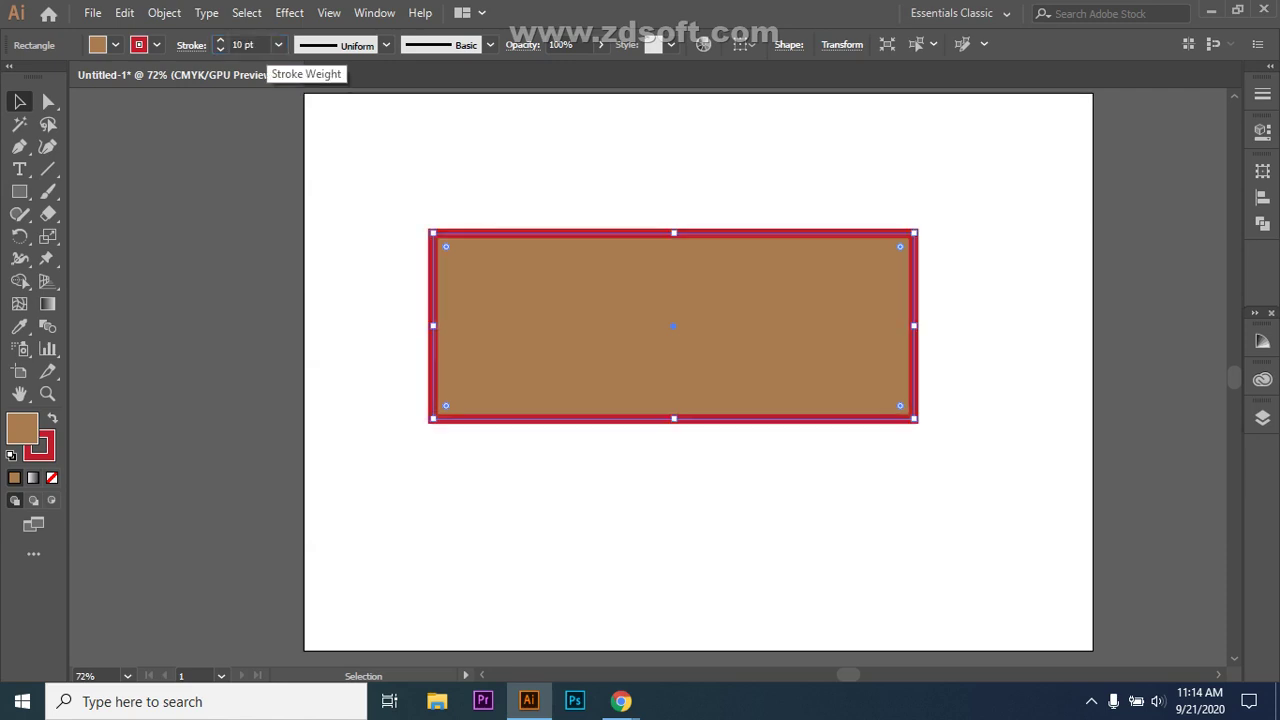
pyautogui.click(855, 190)
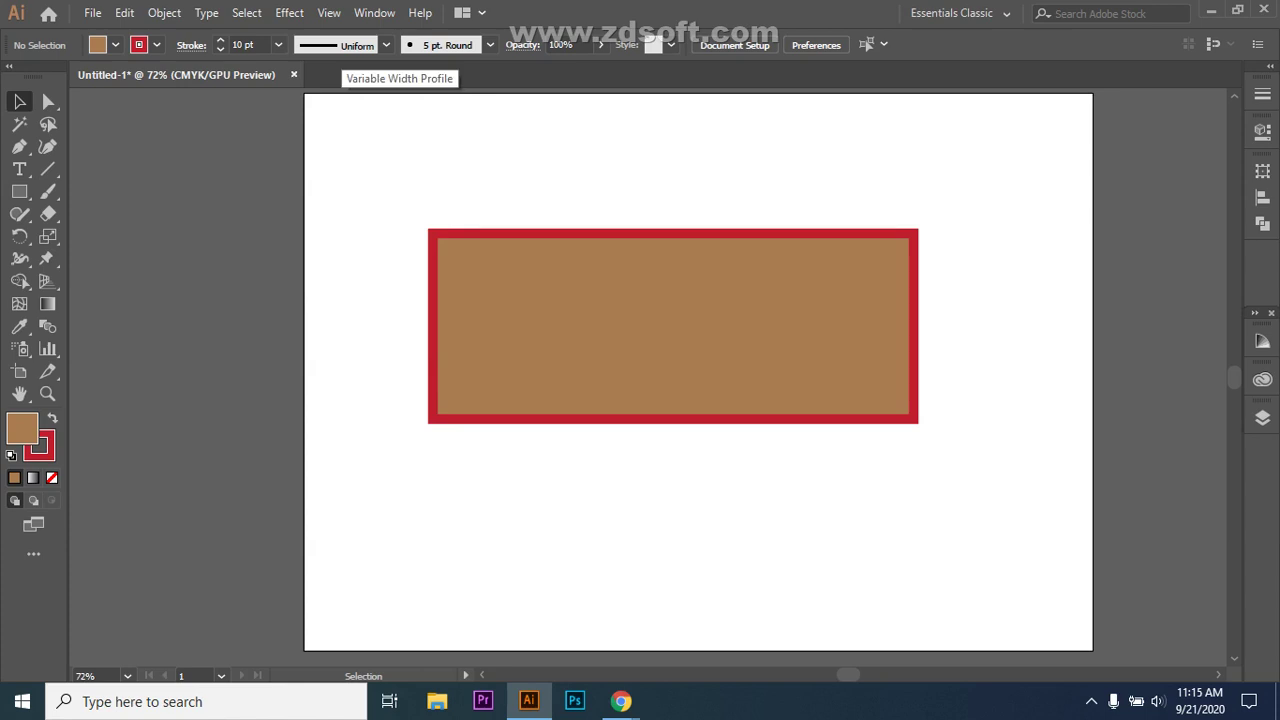
# Apply the variable width profile Width Profile 1 to the rectangle's stroke, and deselect the rectangle.
pyautogui.click(385, 45)
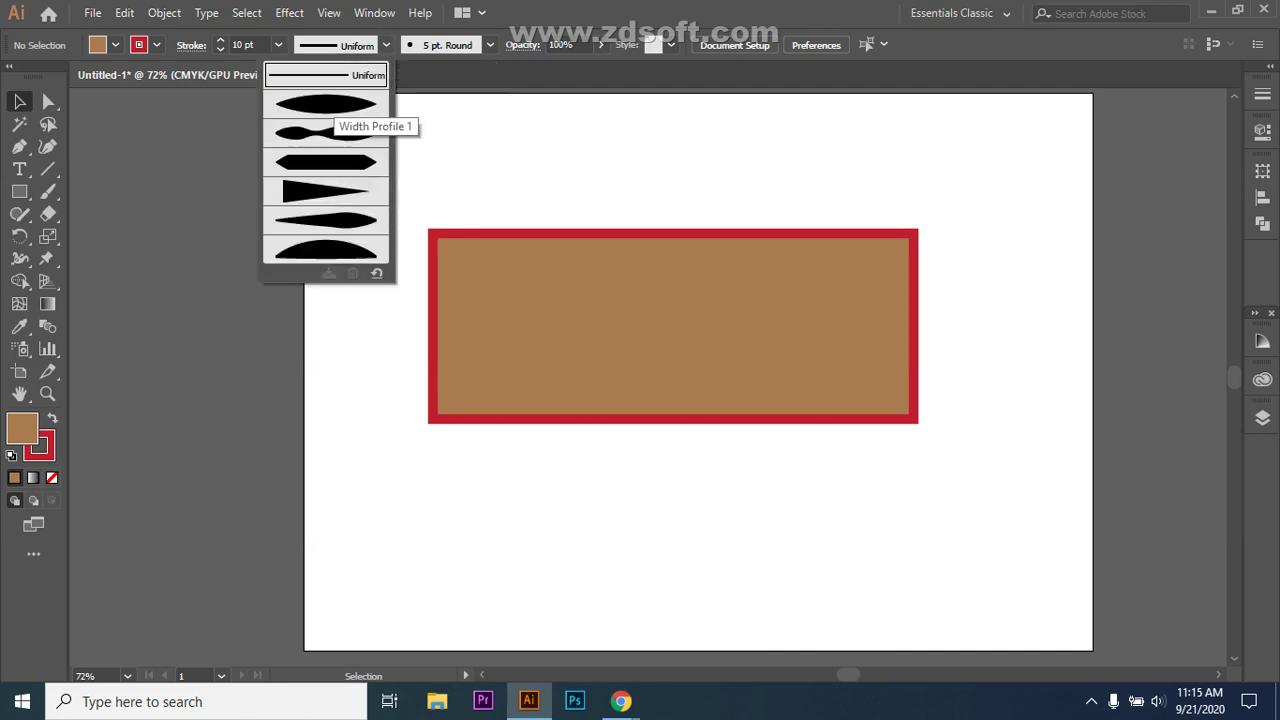
pyautogui.press('Escape')
pyautogui.click(486, 232)
pyautogui.click(385, 45)
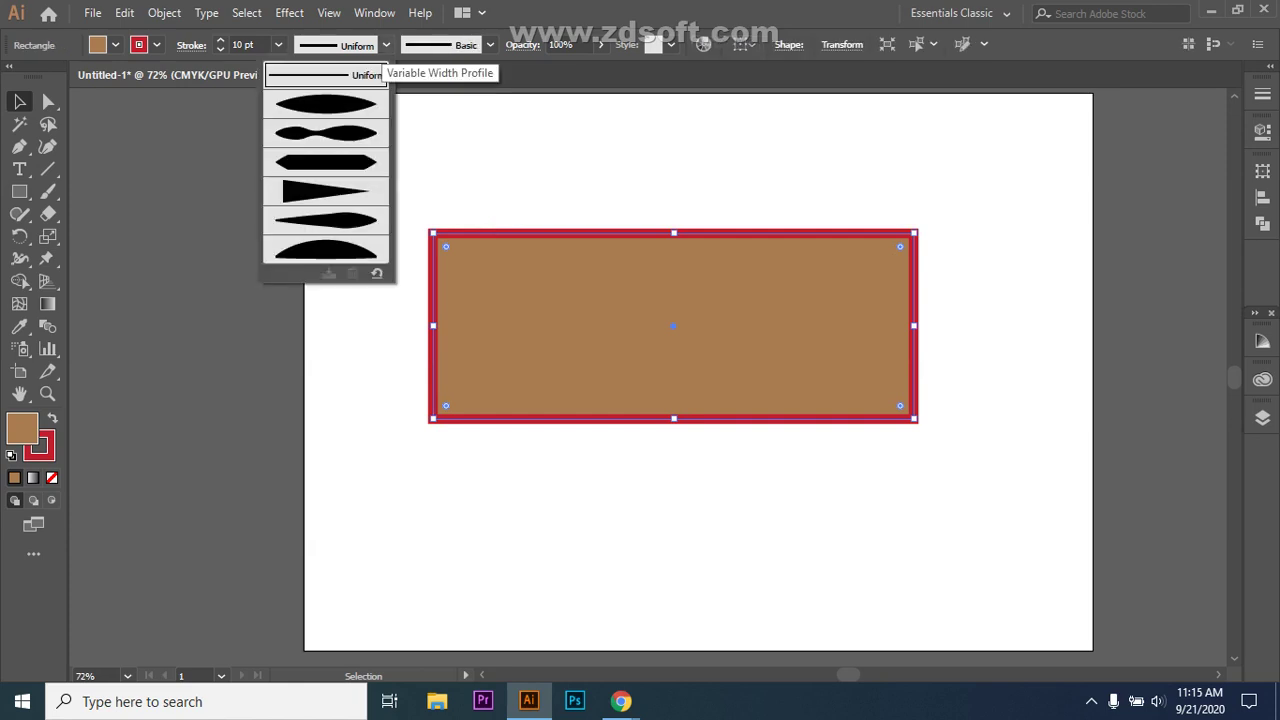
pyautogui.click(335, 105)
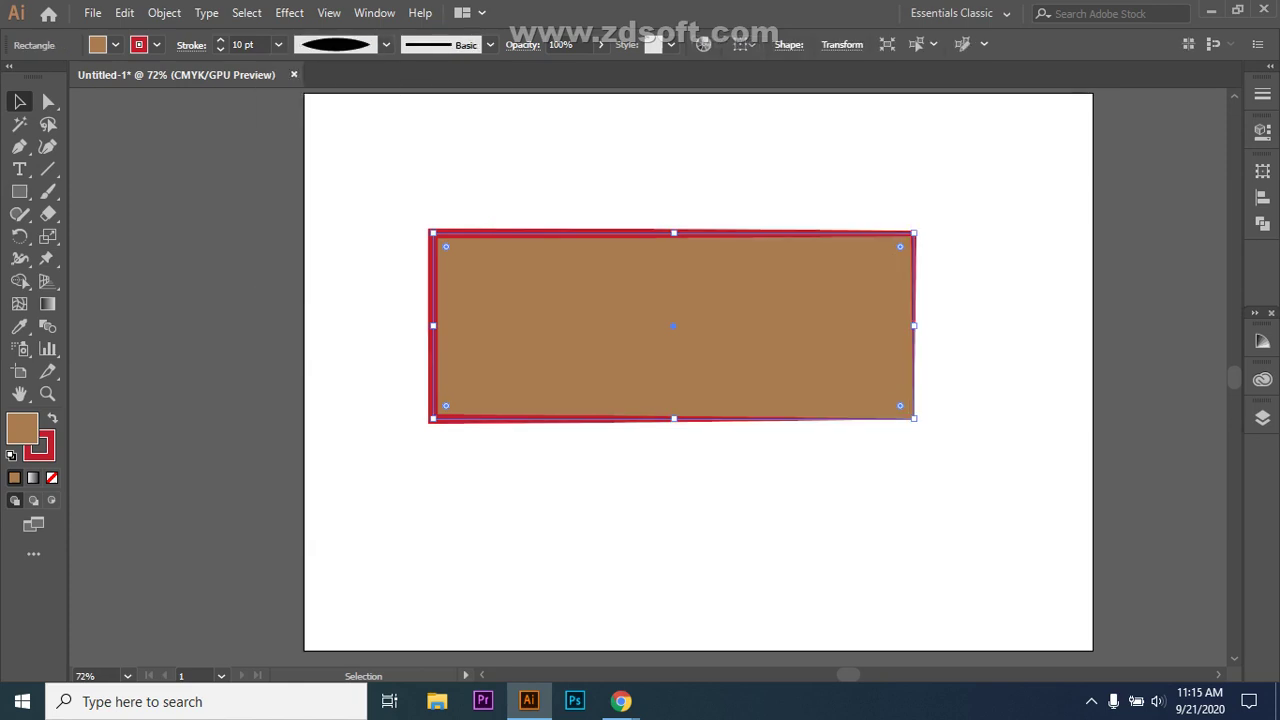
pyautogui.hotkey('ctrl', 'shift', 'a')
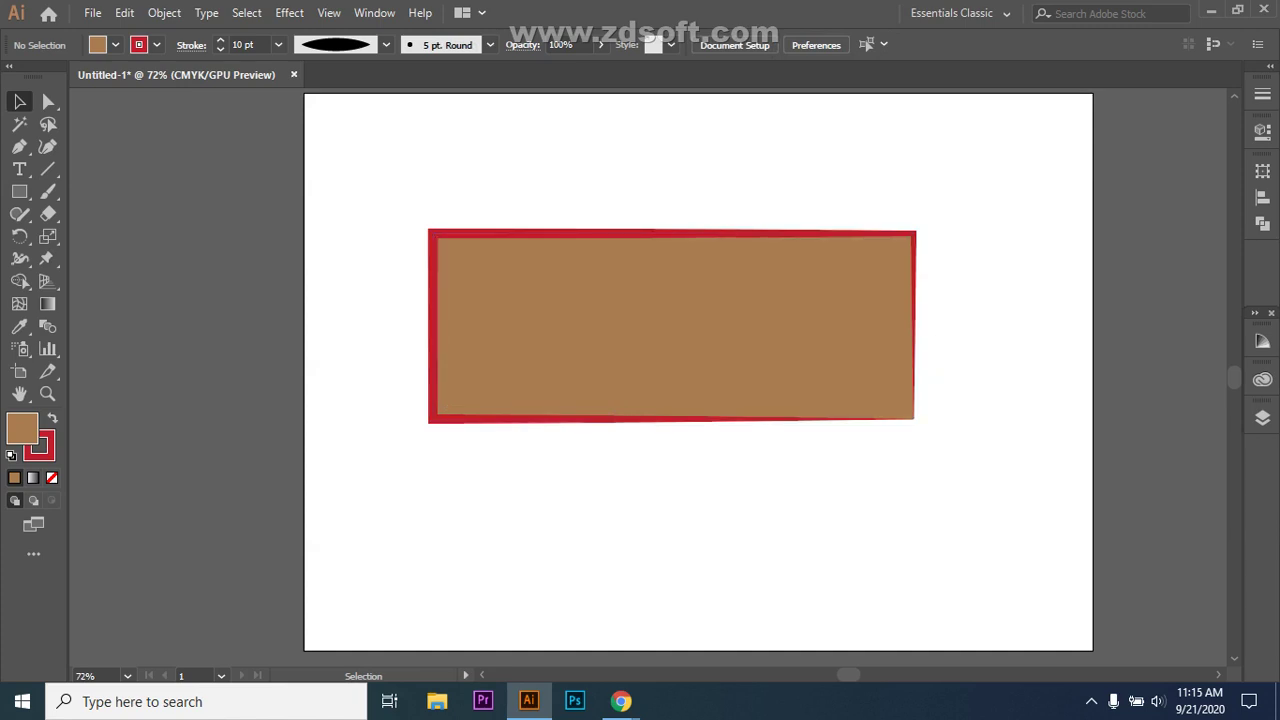
# Apply the double-bulge width profile to the rectangle's stroke, deselect the rectangle and reopen the width profile list.
pyautogui.click(435, 233)
pyautogui.click(385, 44)
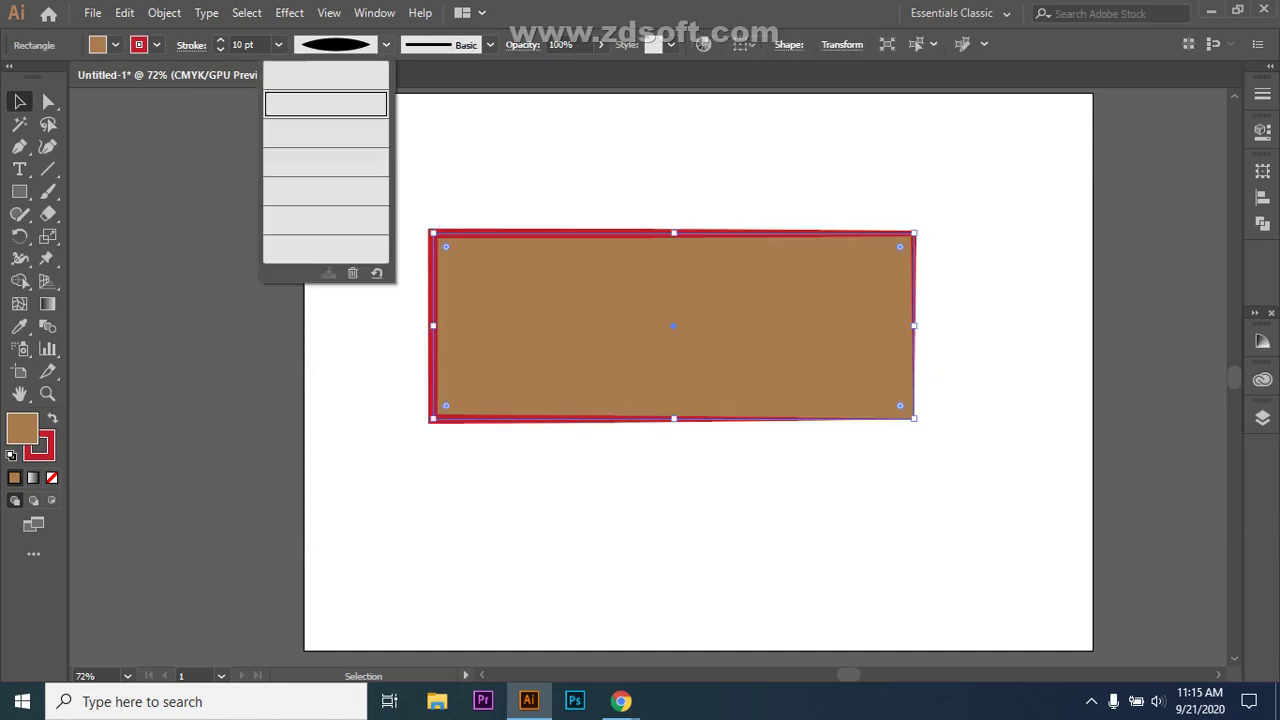
pyautogui.click(326, 133)
pyautogui.hotkey('ctrl', 'shift', 'a')
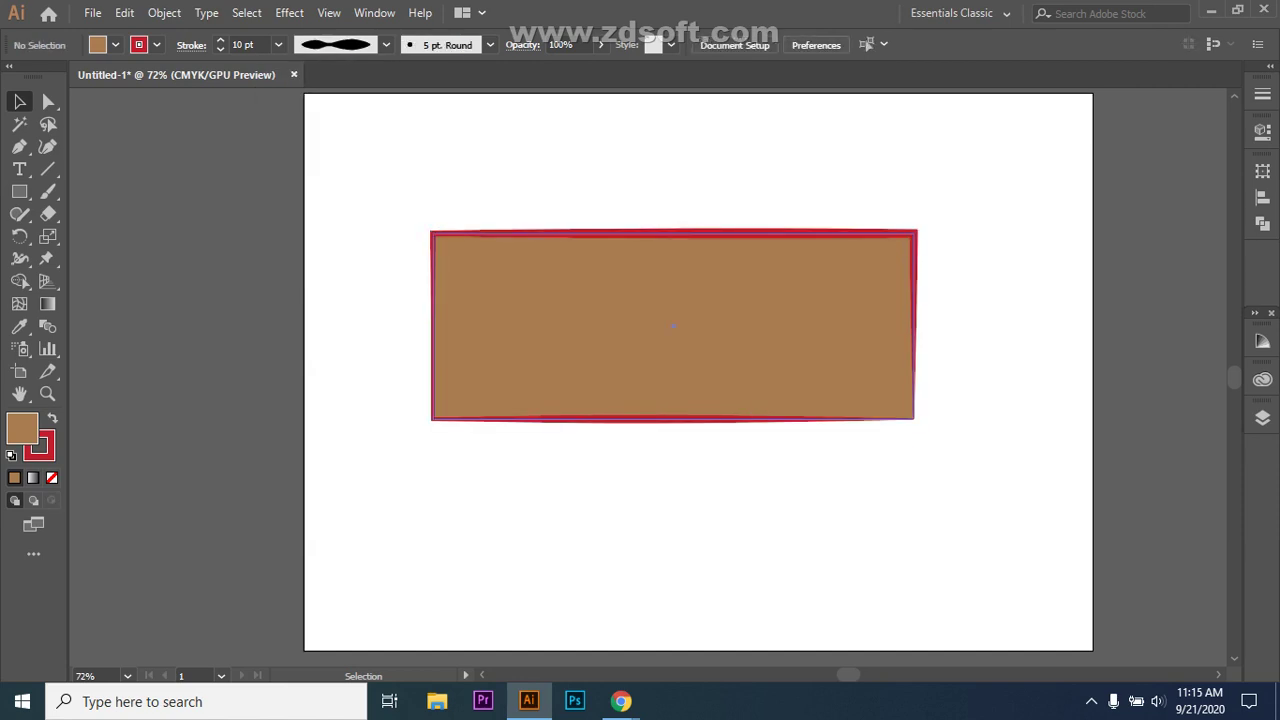
pyautogui.click(385, 44)
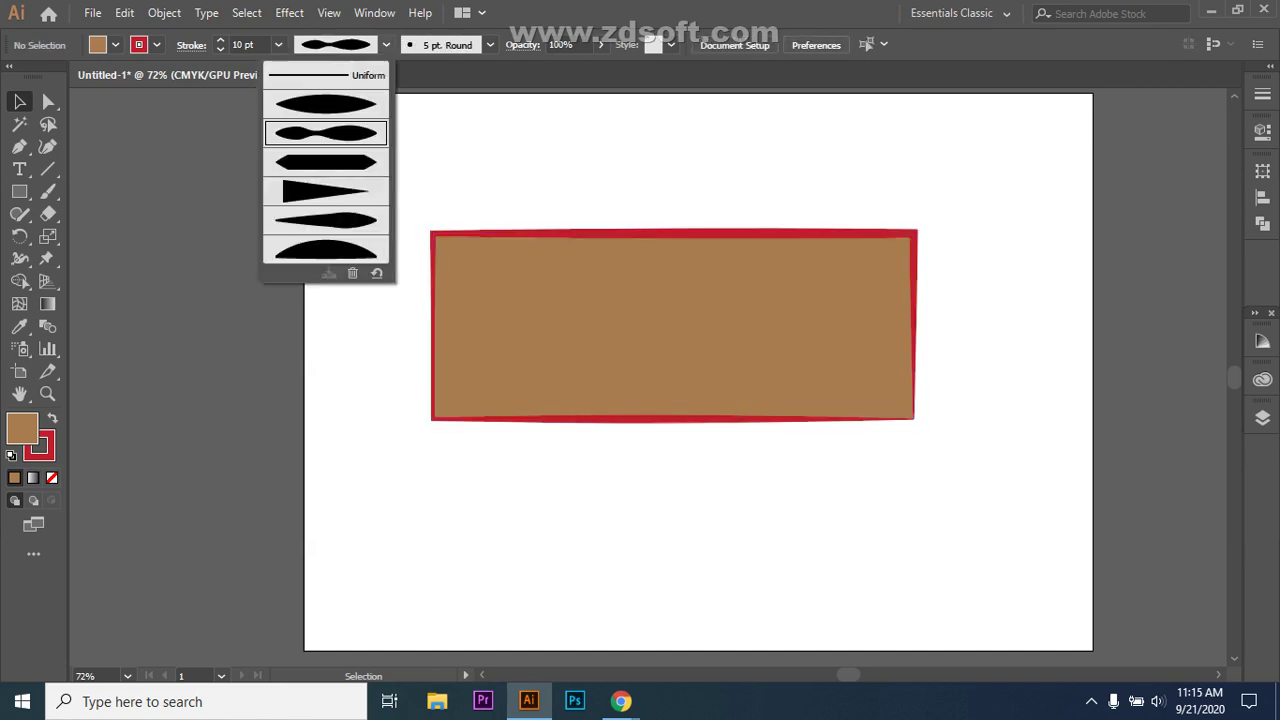
# Select the rectangle and apply the teardrop-shaped width profile, thicker toward one end, to its stroke.
pyautogui.click(326, 191)
pyautogui.click(440, 258)
pyautogui.click(385, 44)
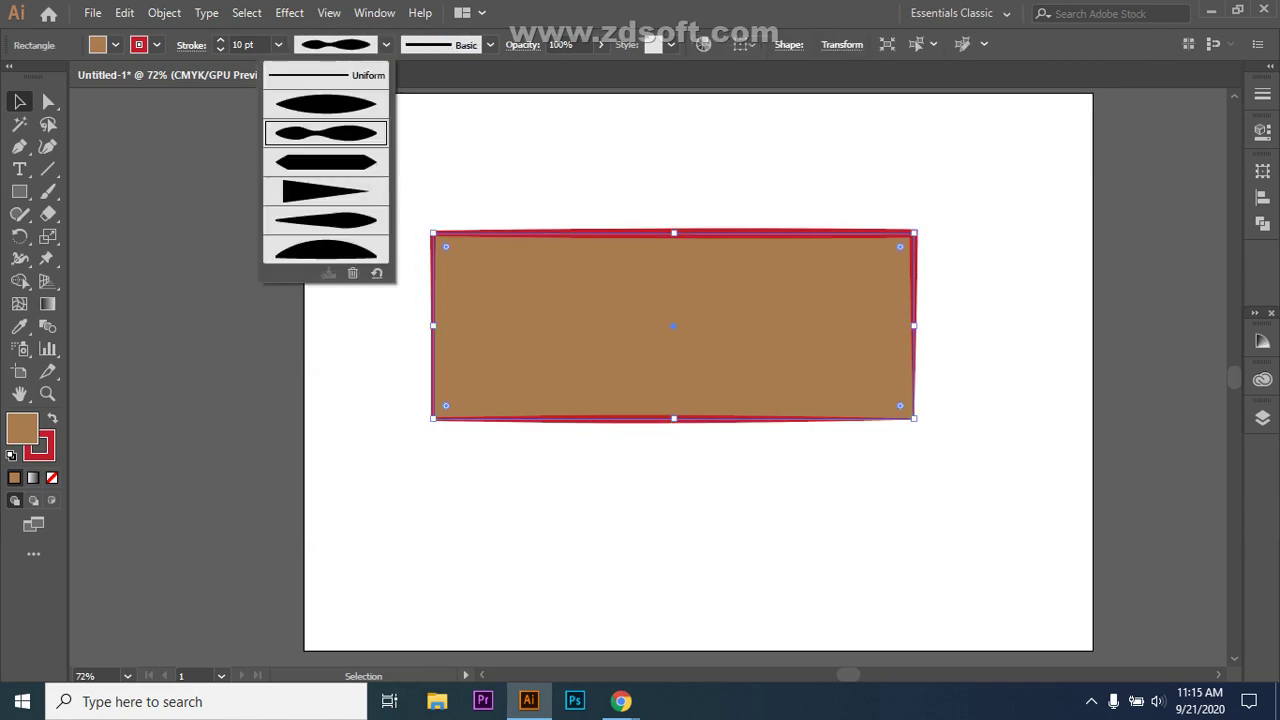
pyautogui.click(326, 220)
pyautogui.click(385, 44)
pyautogui.click(385, 44)
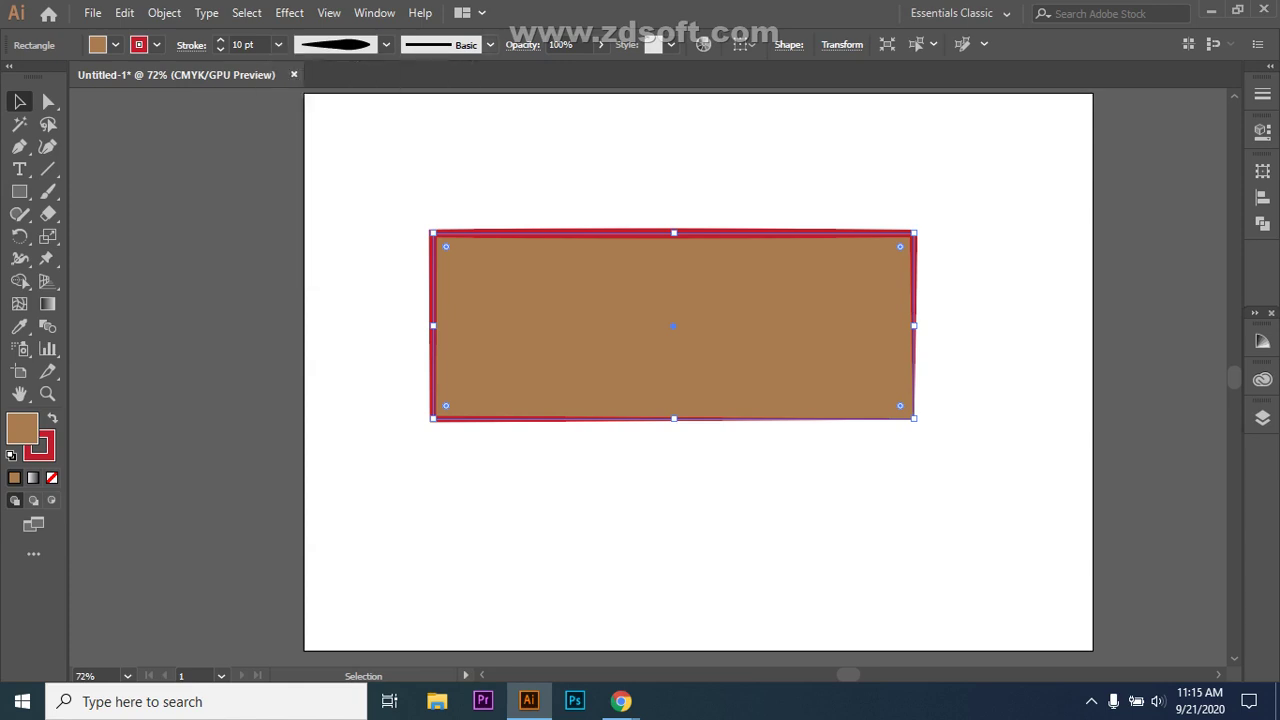
# Apply the rough charcoal-style art brush to the rectangle's stroke and deselect the rectangle.
pyautogui.click(490, 44)
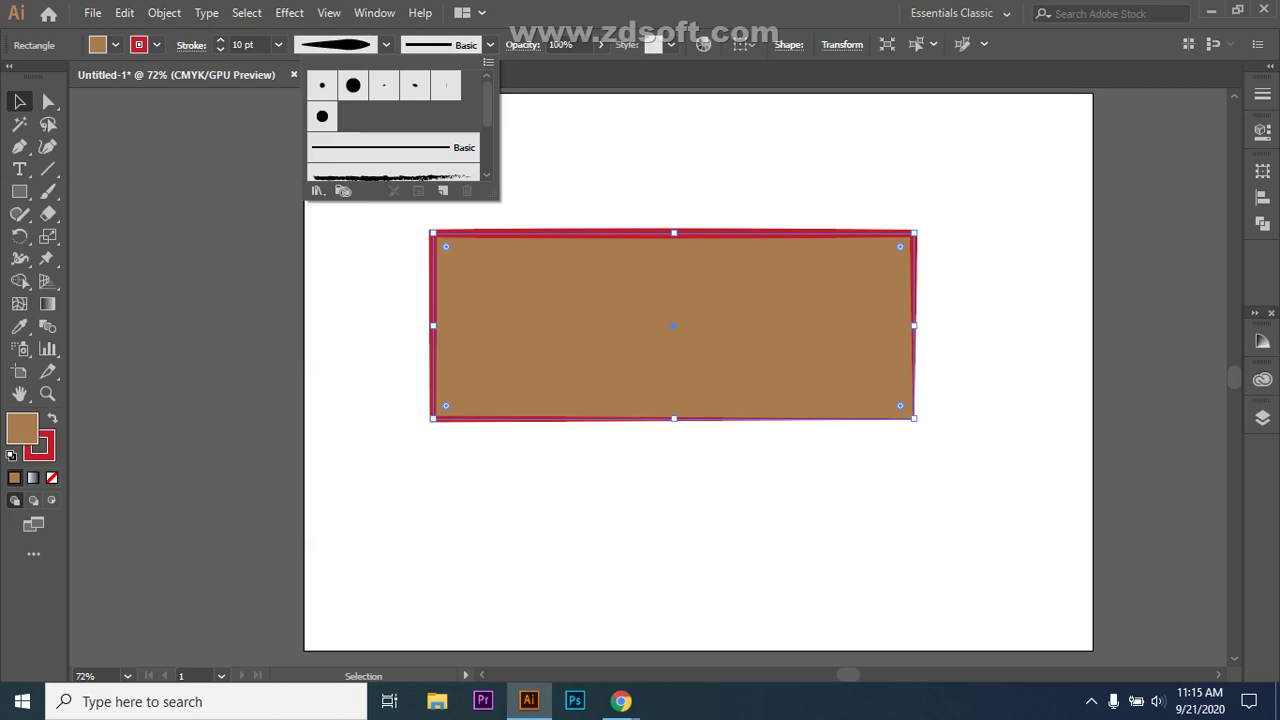
pyautogui.scroll(-4, 393, 125)
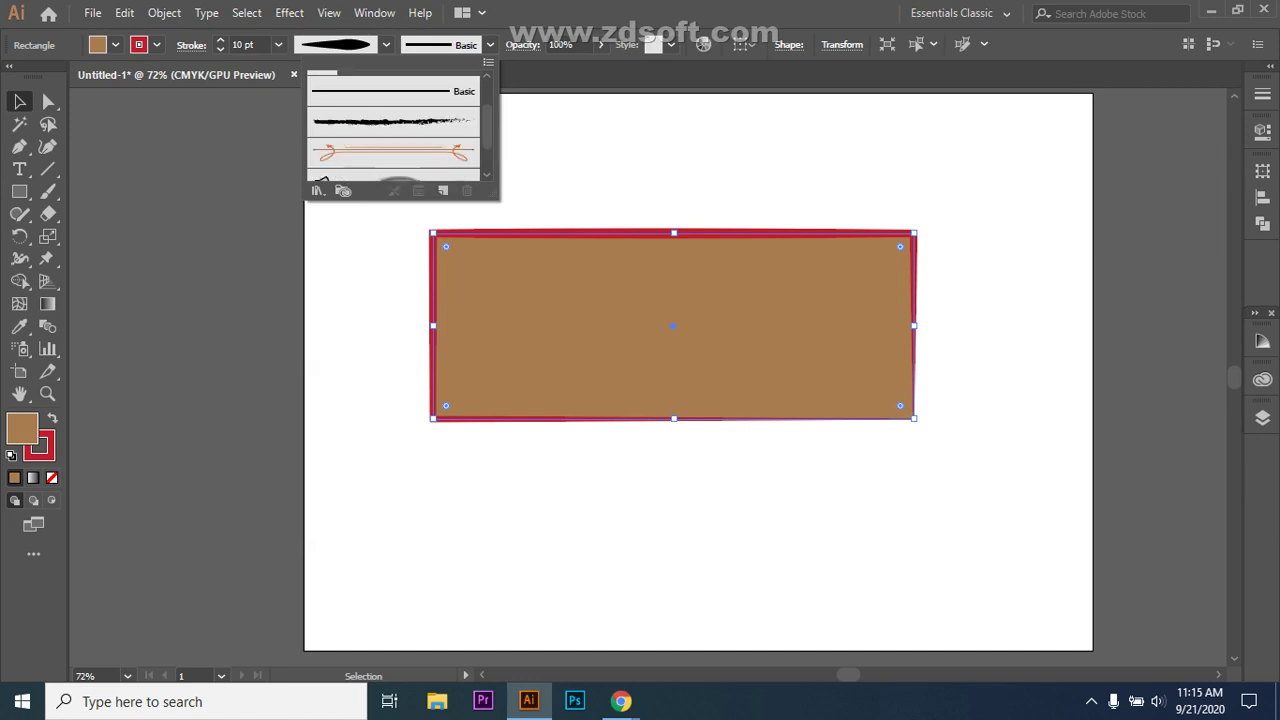
pyautogui.scroll(3, 393, 125)
pyautogui.click(393, 126)
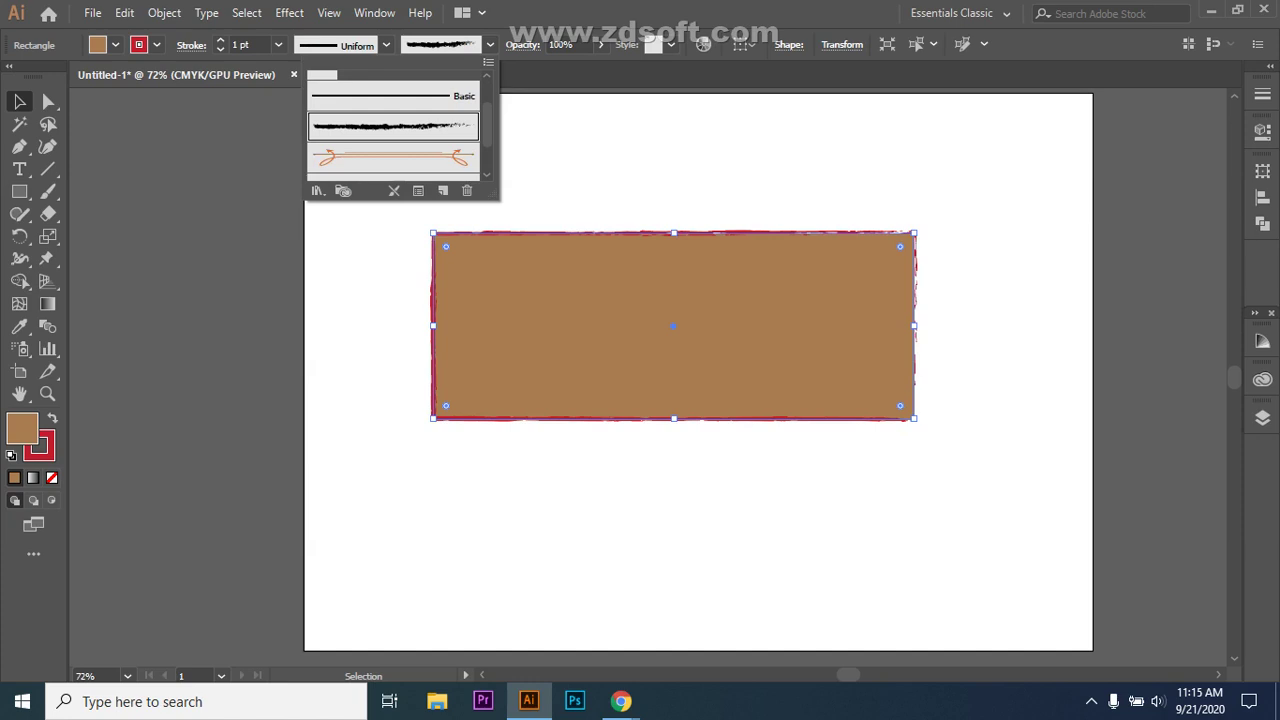
pyautogui.press('Escape')
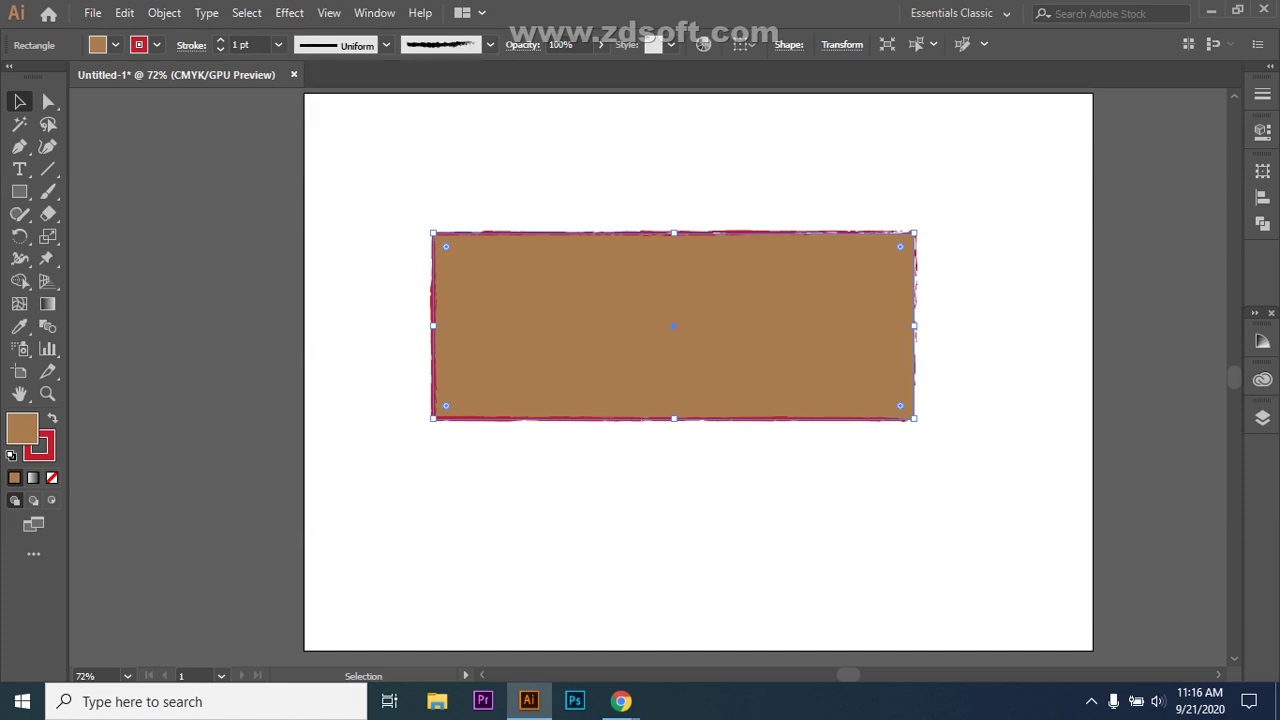
pyautogui.hotkey('ctrl', 'shift', 'a')
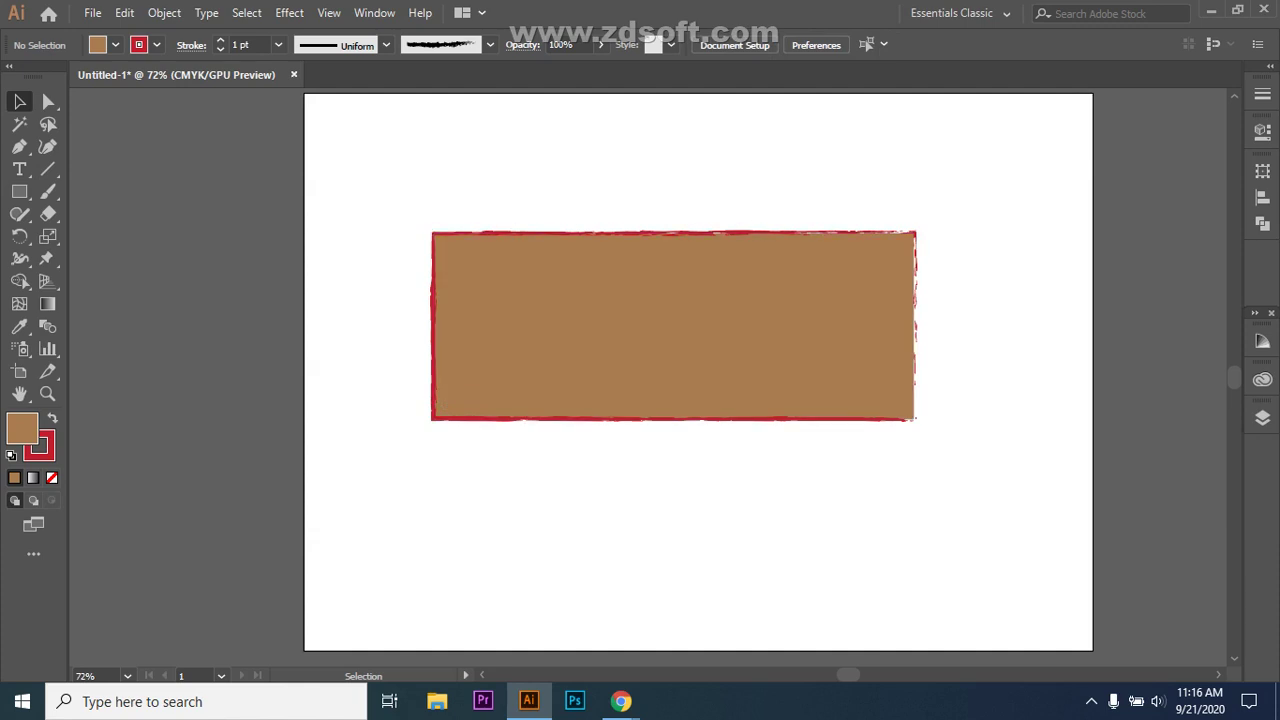
# Try the 15 pt. Round and 5 pt. Oval brushes on the rectangle's stroke, settle on the touch calligraphic brush, and deselect.
pyautogui.click(595, 245)
pyautogui.click(490, 44)
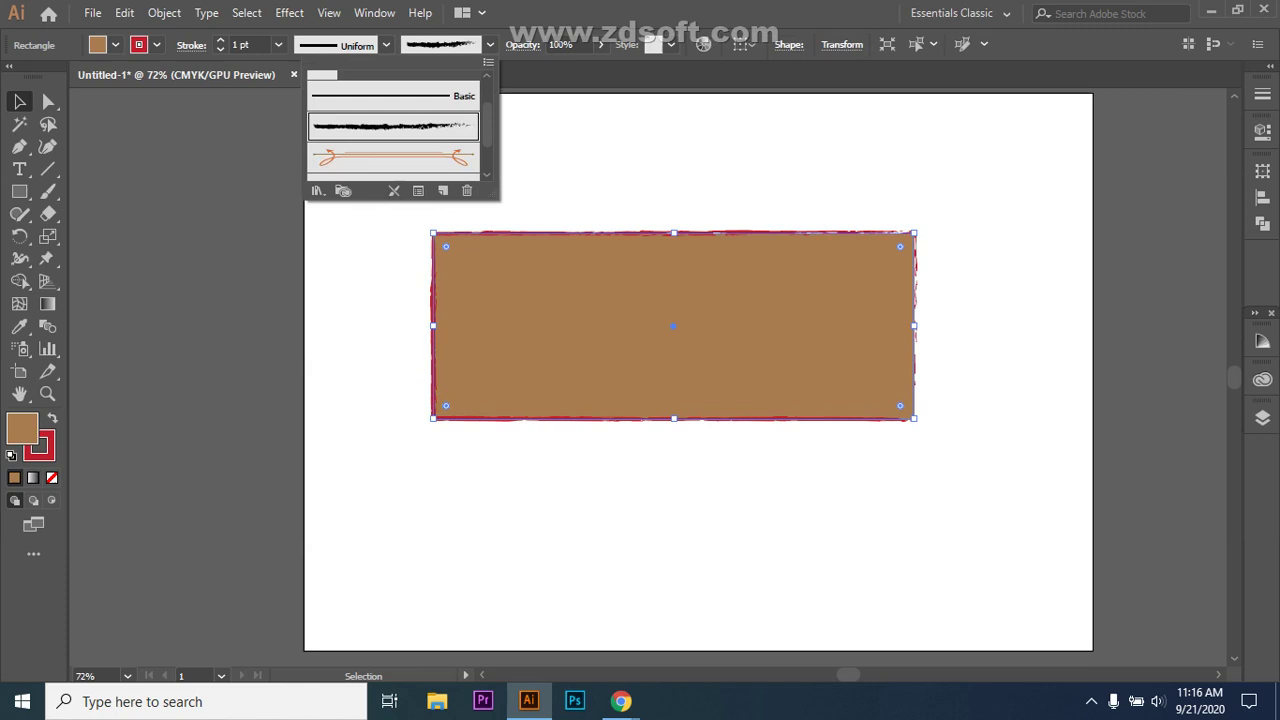
pyautogui.scroll(2, 395, 130)
pyautogui.click(353, 85)
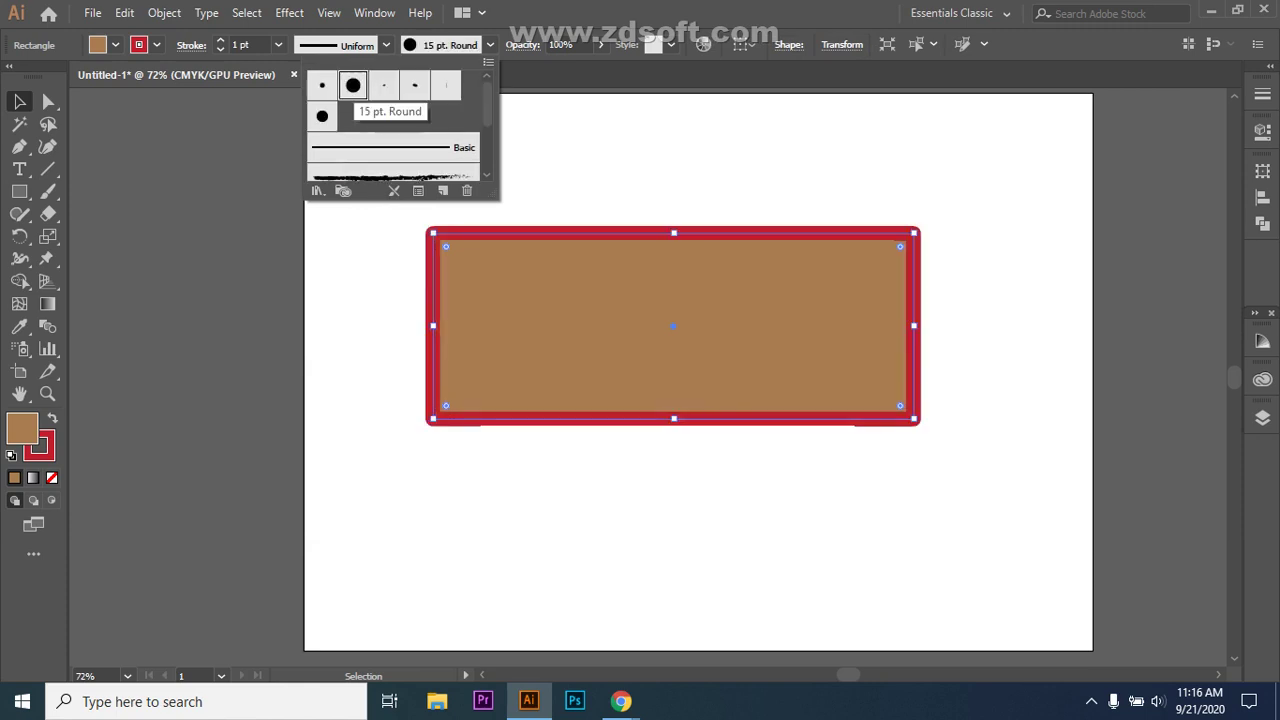
pyautogui.click(415, 85)
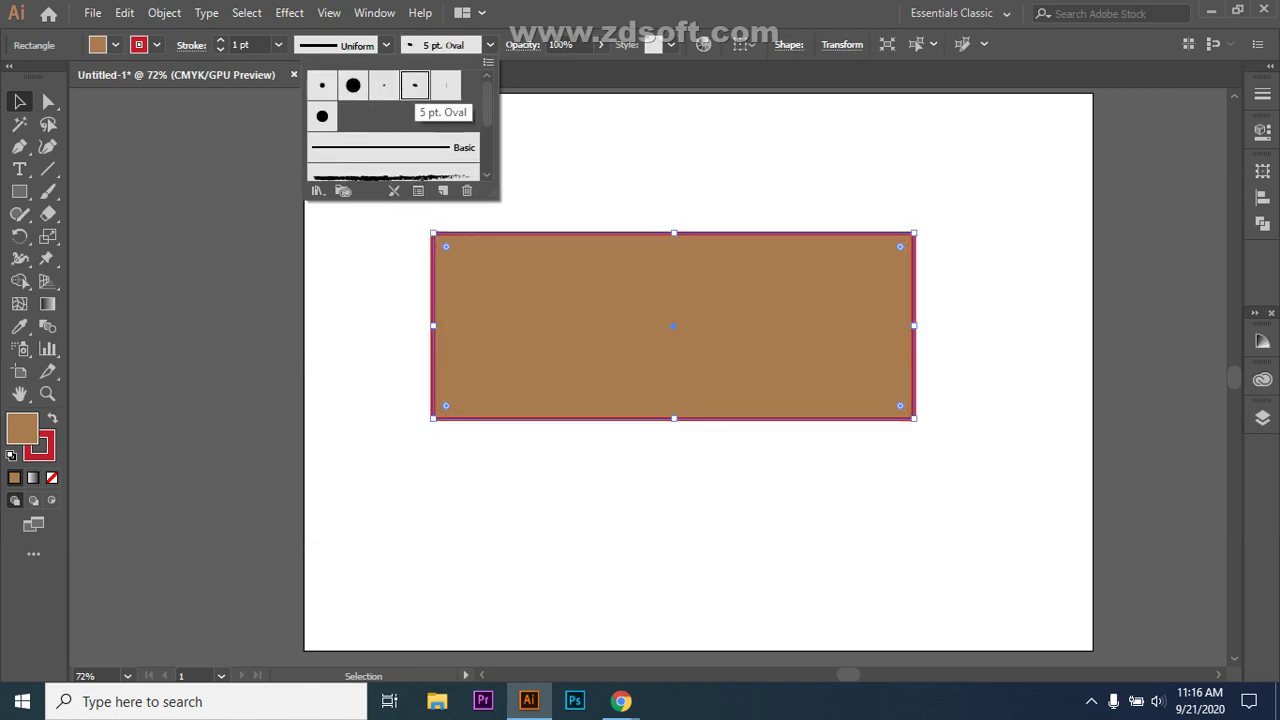
pyautogui.click(322, 116)
pyautogui.press('Escape')
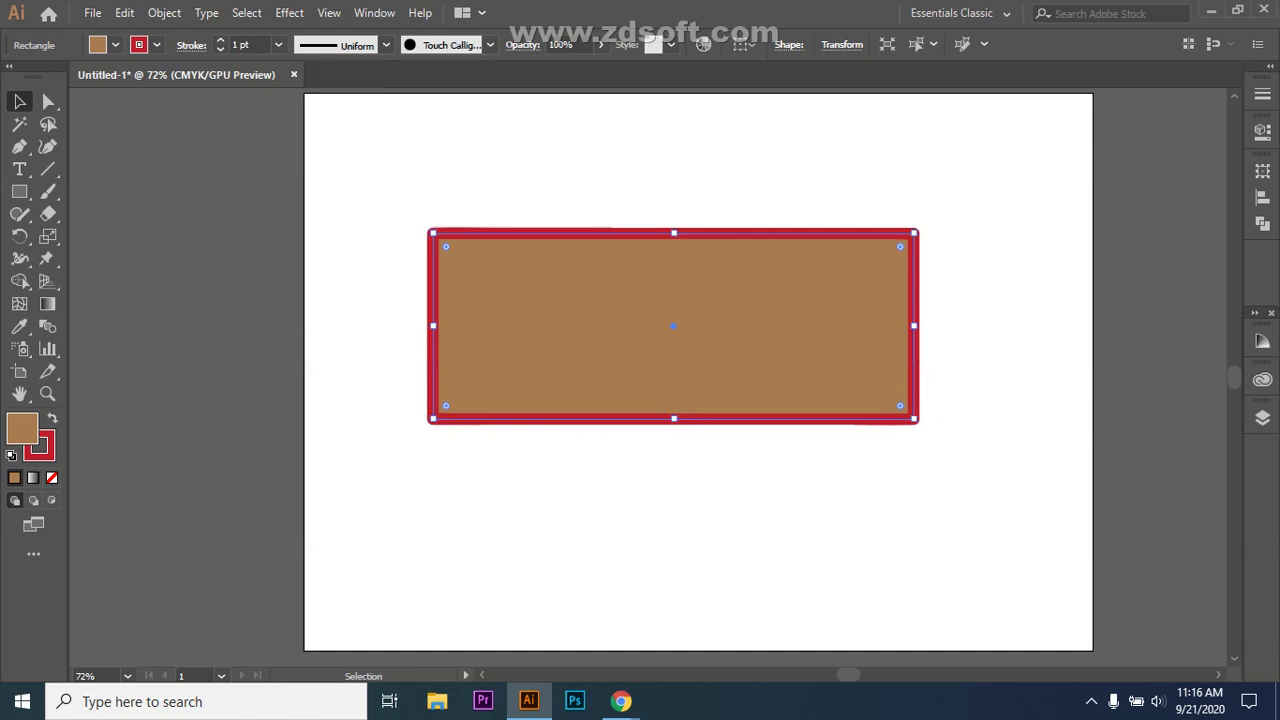
pyautogui.hotkey('ctrl', 'shift', 'a')
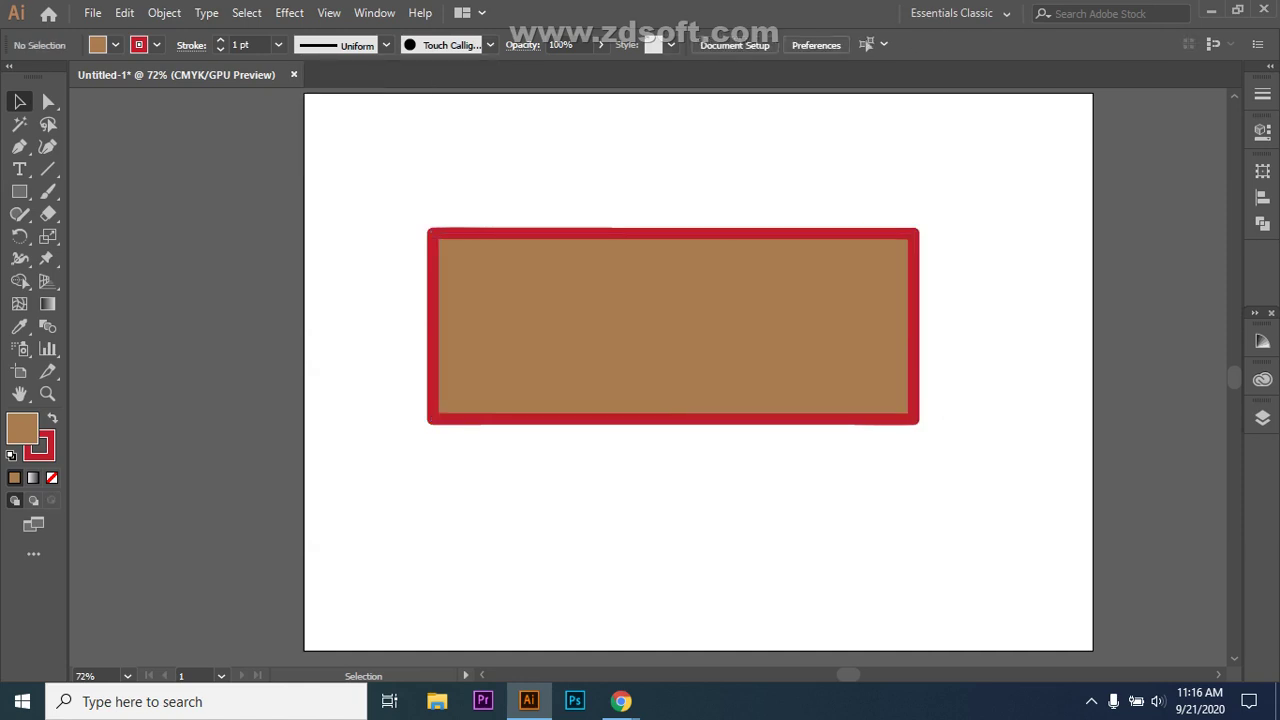
# View the available graphic styles, and demonstrate selecting the rectangle by marquee and Select All, deselecting it each time.
pyautogui.click(670, 44)
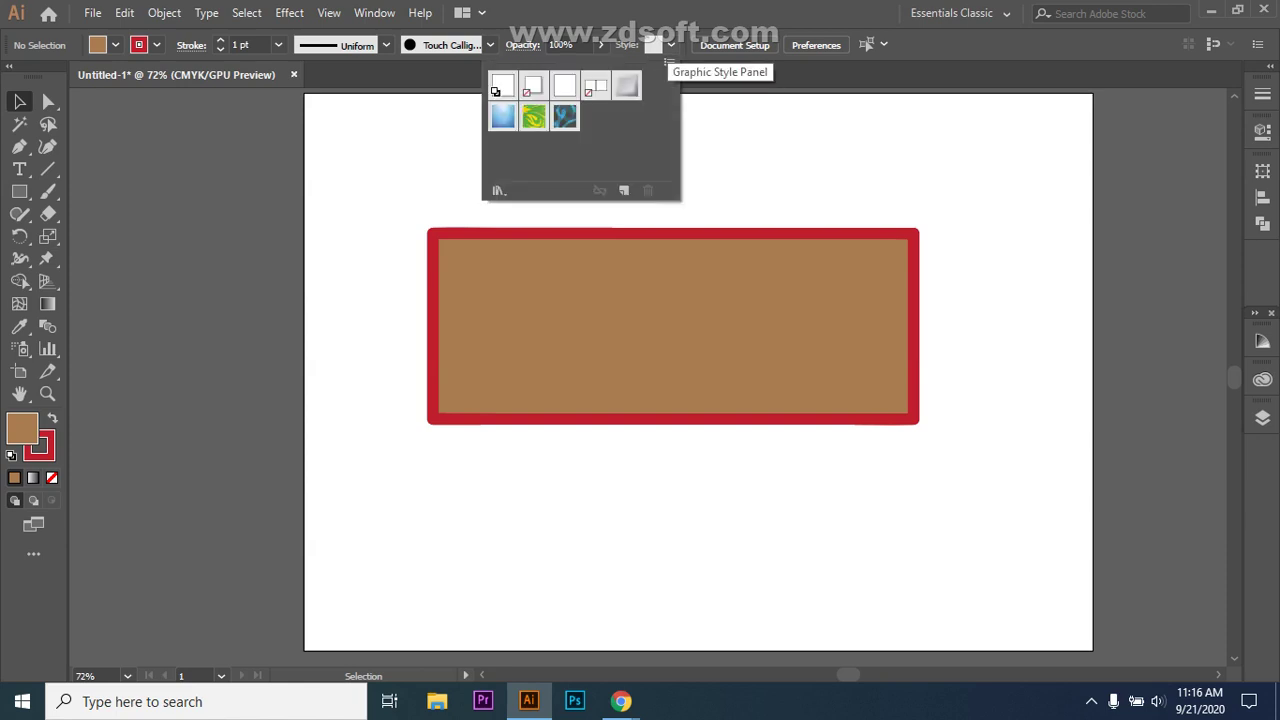
pyautogui.click(670, 44)
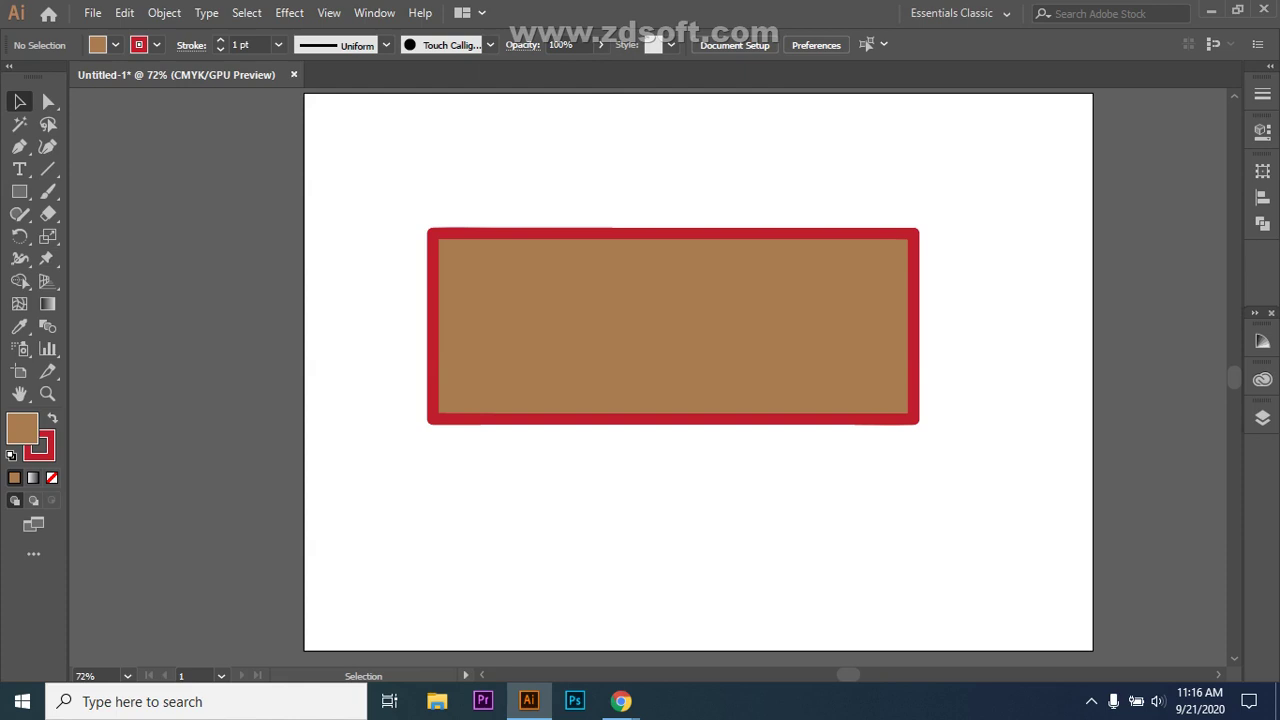
pyautogui.moveTo(386, 202); pyautogui.dragTo(474, 434)
pyautogui.hotkey('ctrl', 'shift', 'a')
pyautogui.hotkey('ctrl', 'a')
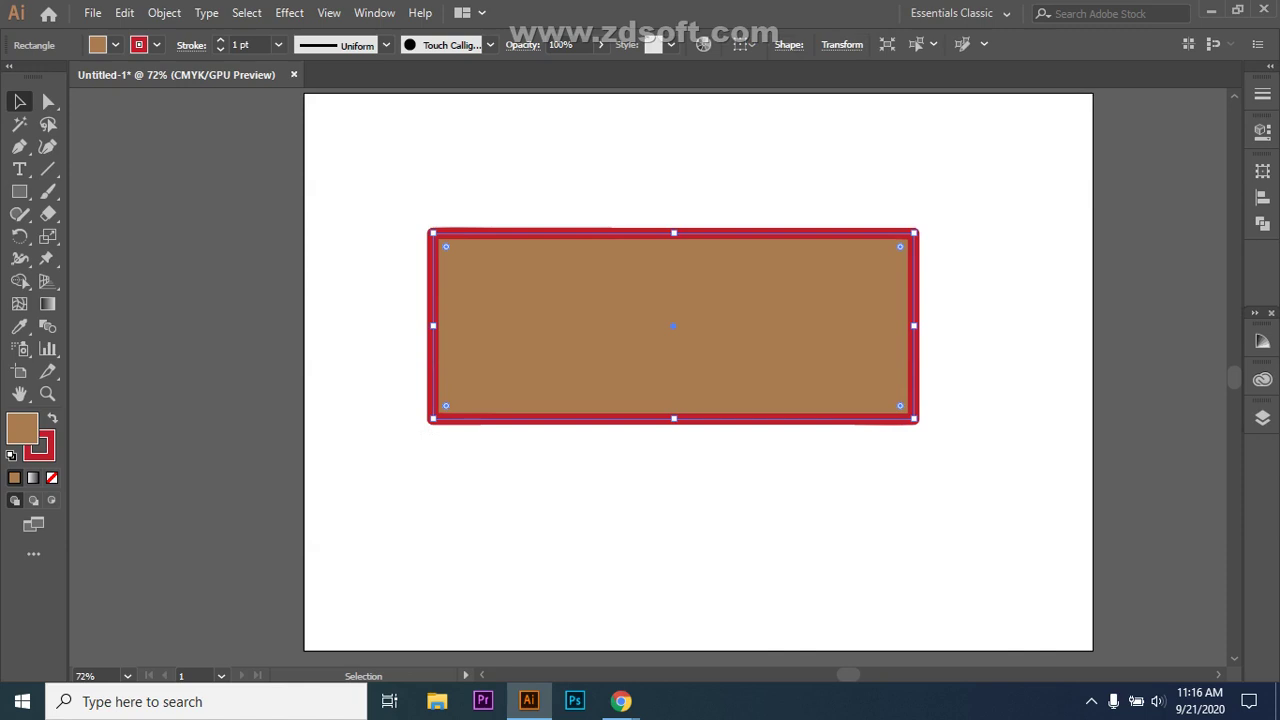
pyautogui.hotkey('ctrl', 'shift', 'a')
pyautogui.moveTo(363, 177); pyautogui.dragTo(830, 380)
pyautogui.hotkey('ctrl', 'shift', 'a')
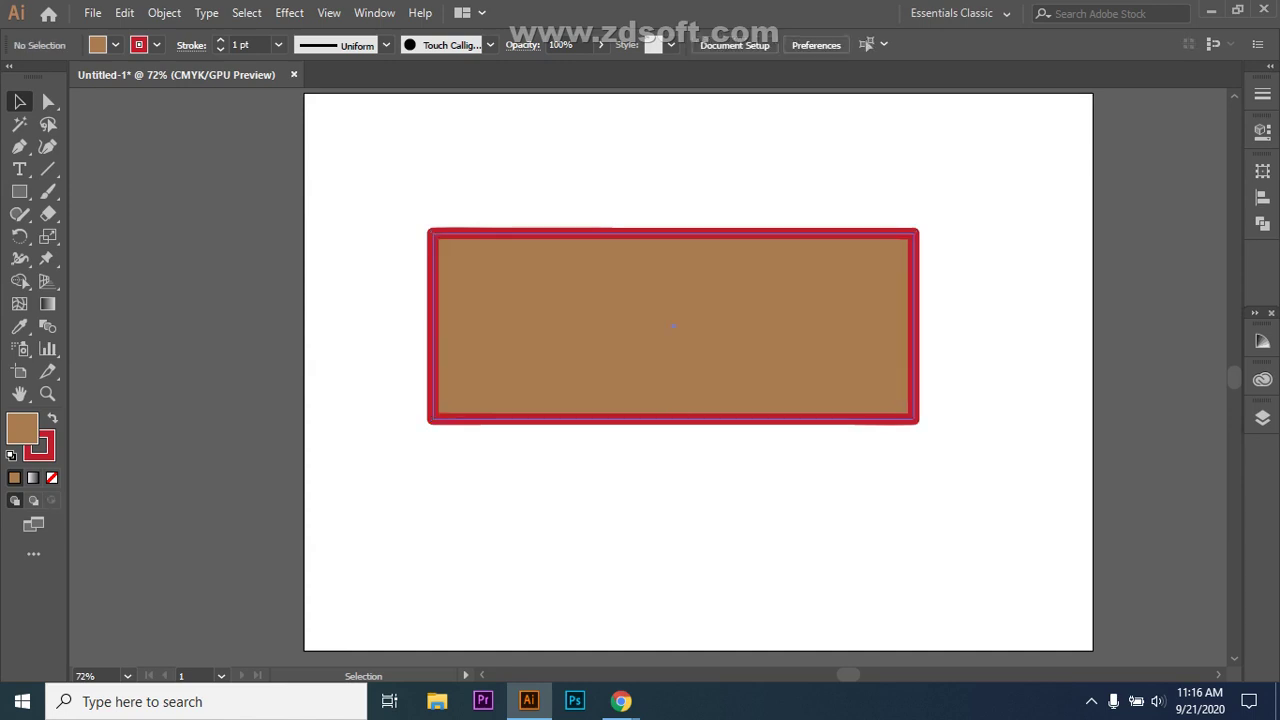
# Pan the artboard with the temporary Hand tool while the Selection tool stays active, and reselect the rectangle.
pyautogui.press('space')
pyautogui.press('space')
pyautogui.moveTo(673, 326); pyautogui.dragTo(649, 337)
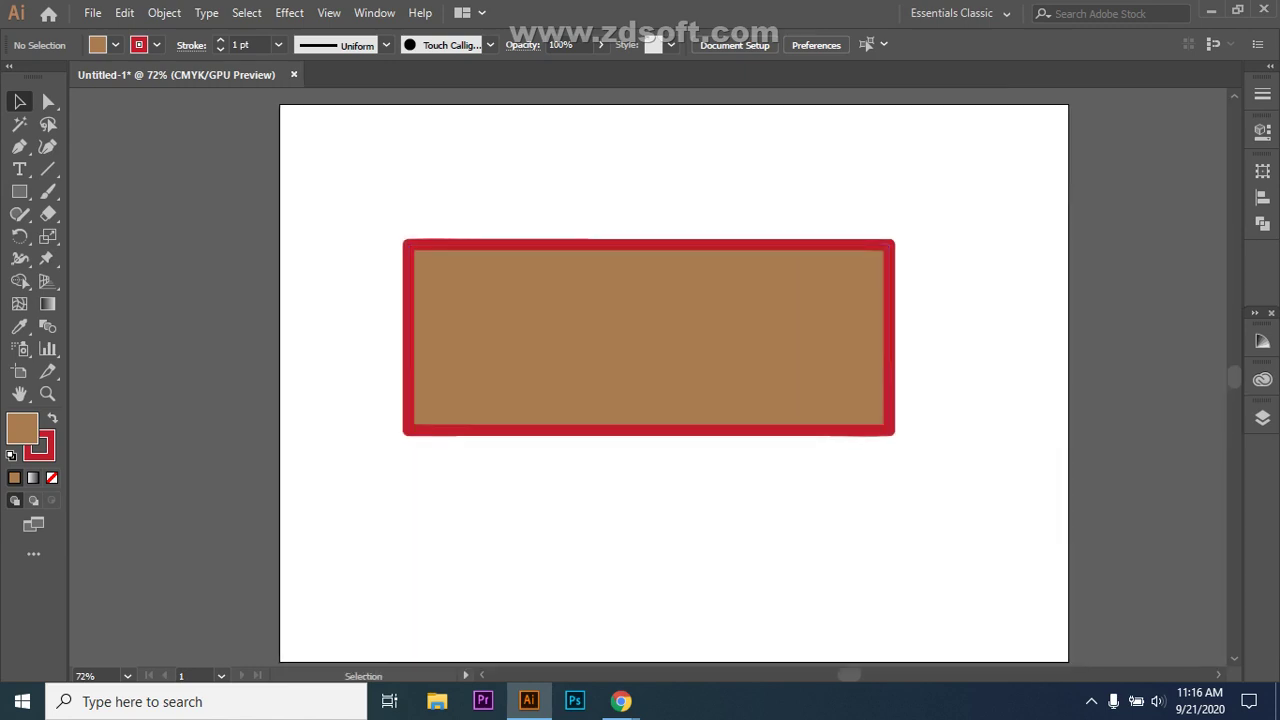
pyautogui.click(649, 337)
pyautogui.press('space')
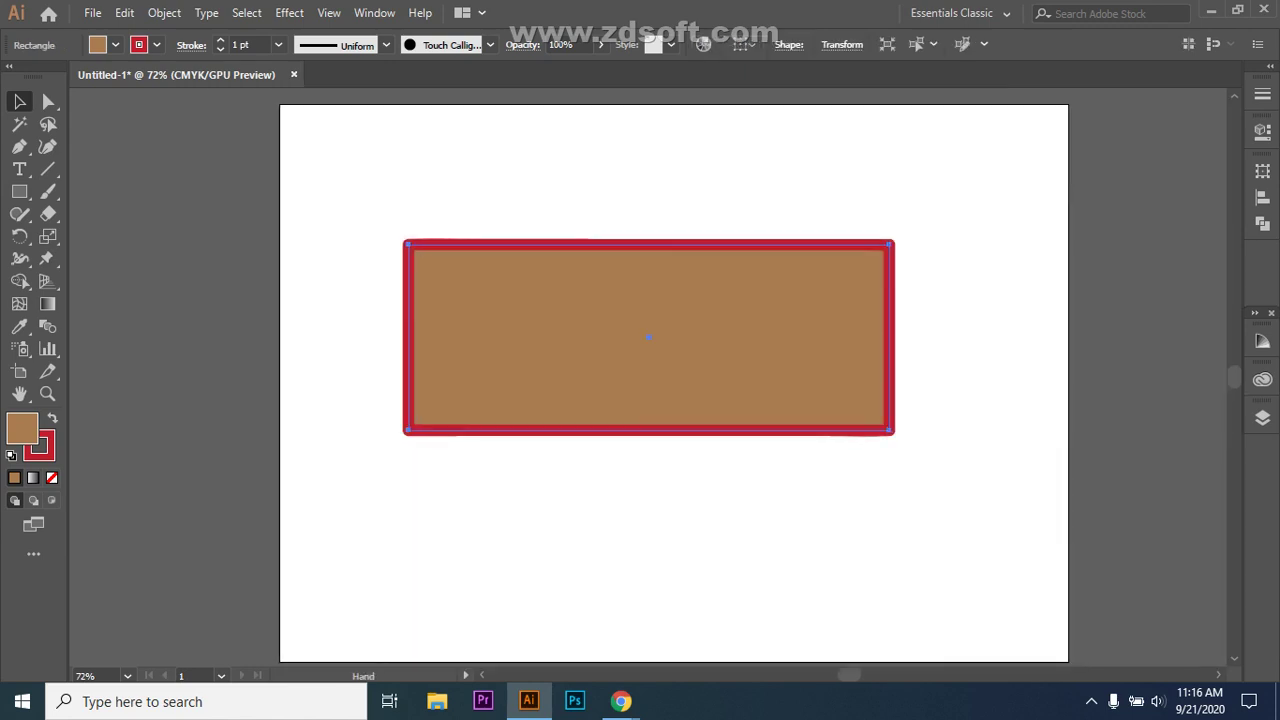
pyautogui.moveTo(649, 337); pyautogui.dragTo(619, 365)
pyautogui.hotkey('ctrl', 'shift', 'a')
pyautogui.hotkey('ctrl', 'a')
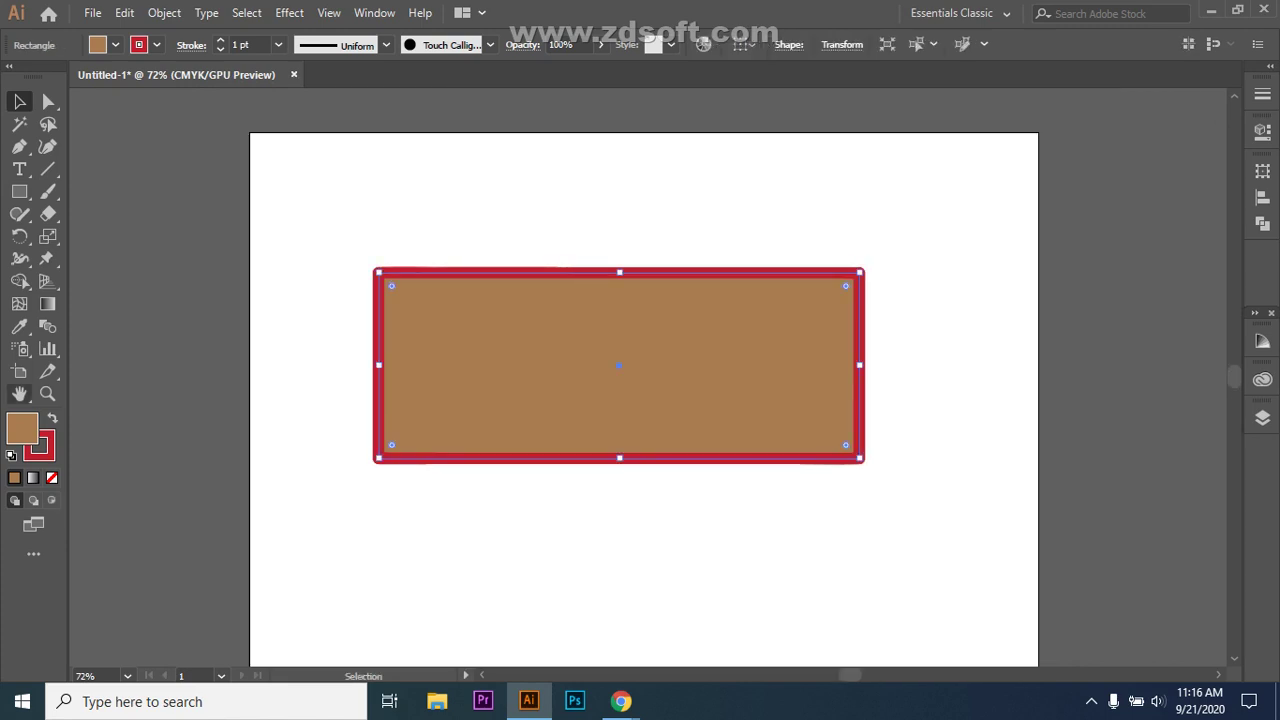
# Pan the artboard with the Hand tool, return to the Selection tool, view the Hand tool's variants and deselect the rectangle.
pyautogui.click(19, 394)
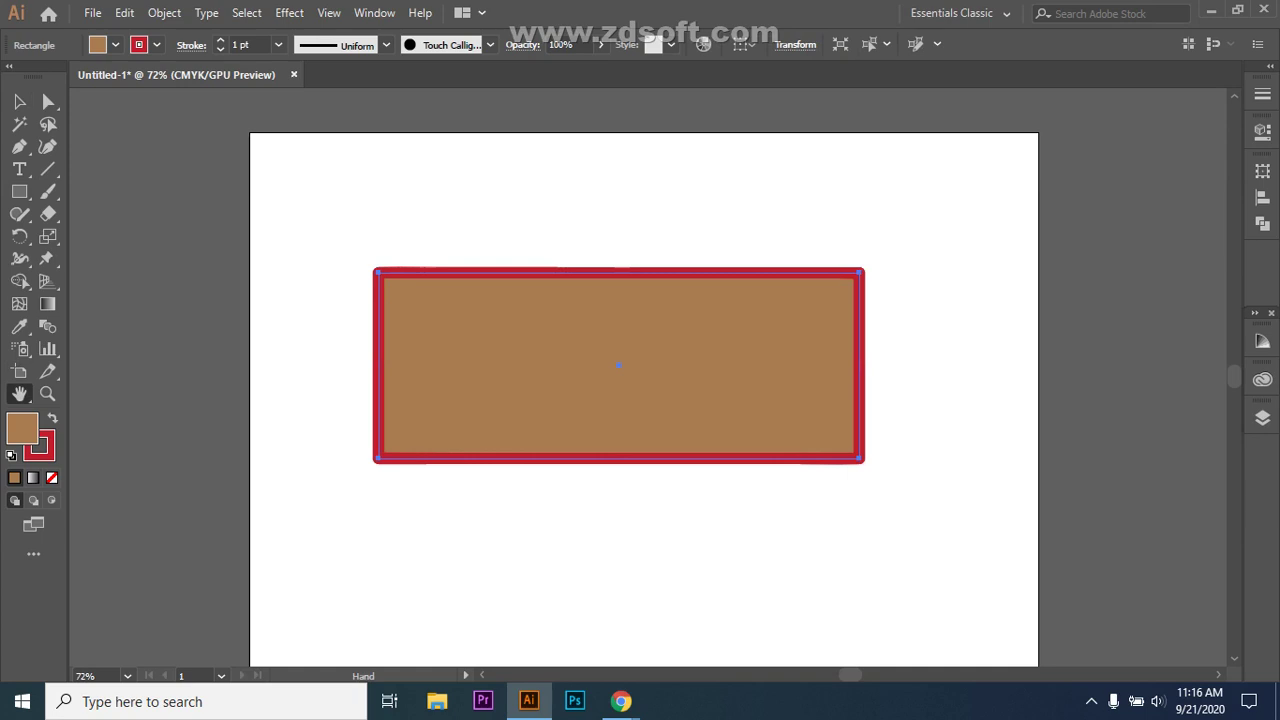
pyautogui.moveTo(618, 365); pyautogui.dragTo(663, 340)
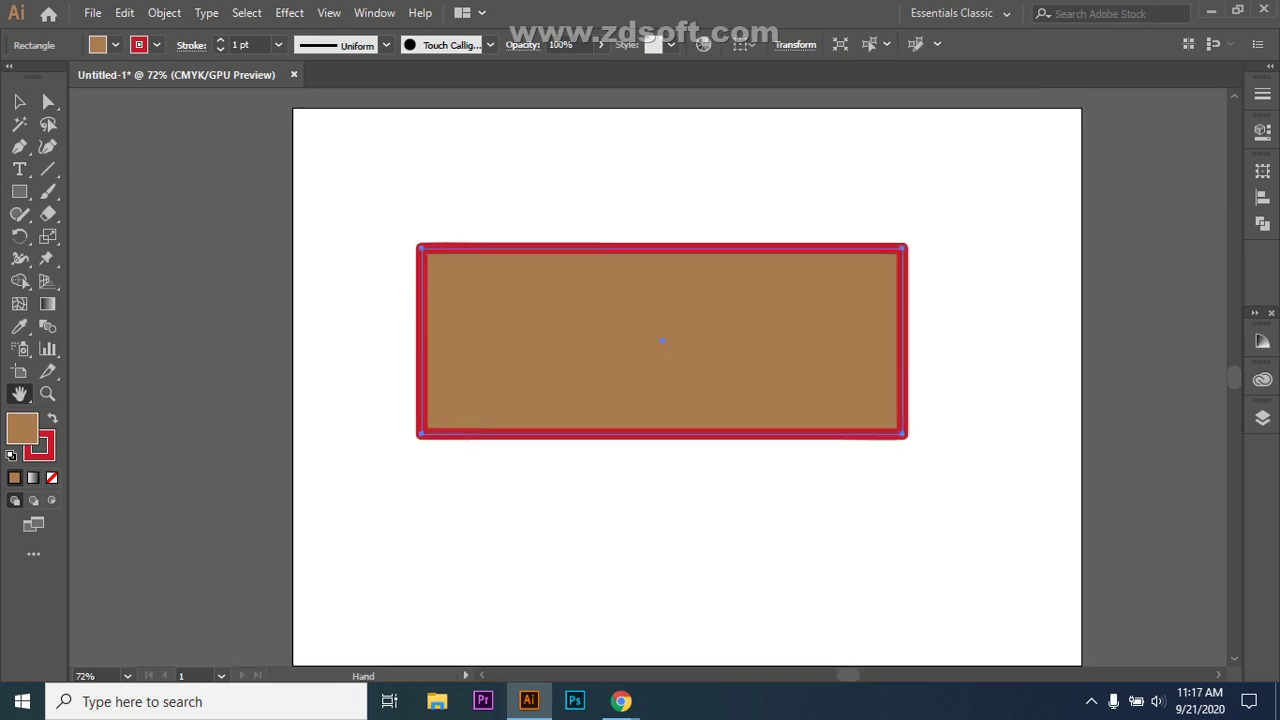
pyautogui.press('v')
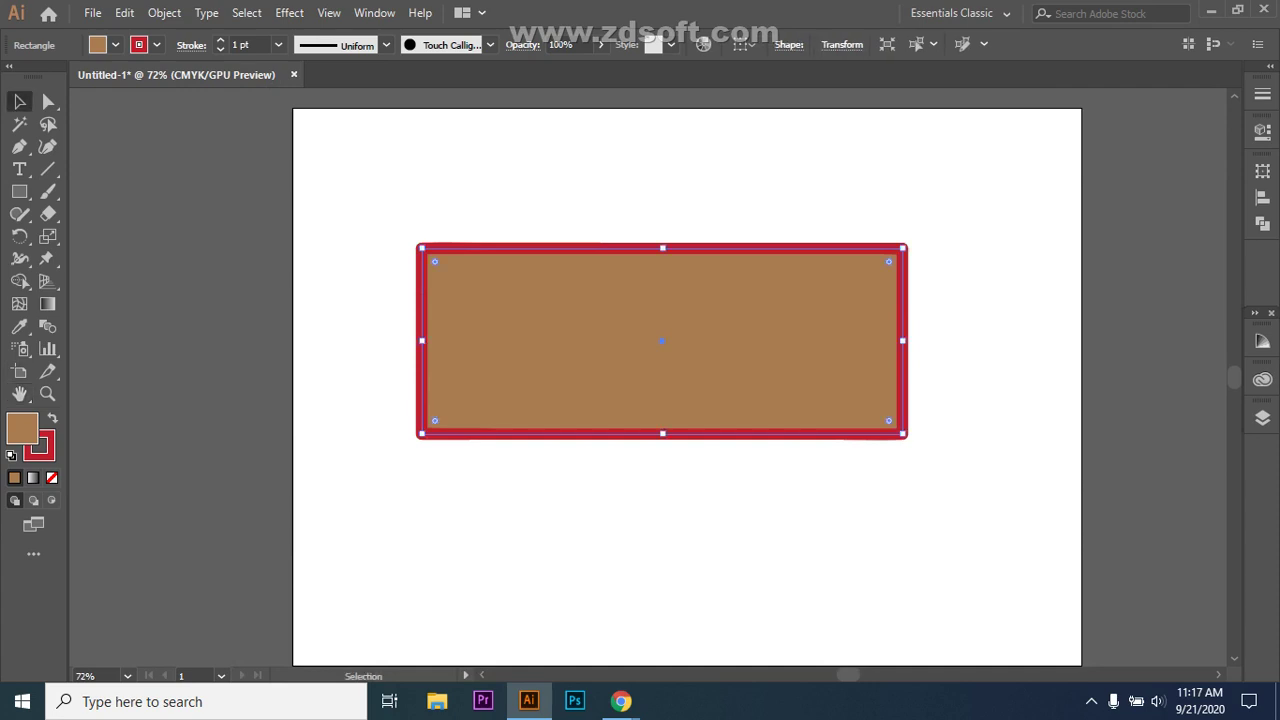
pyautogui.click(19, 393)
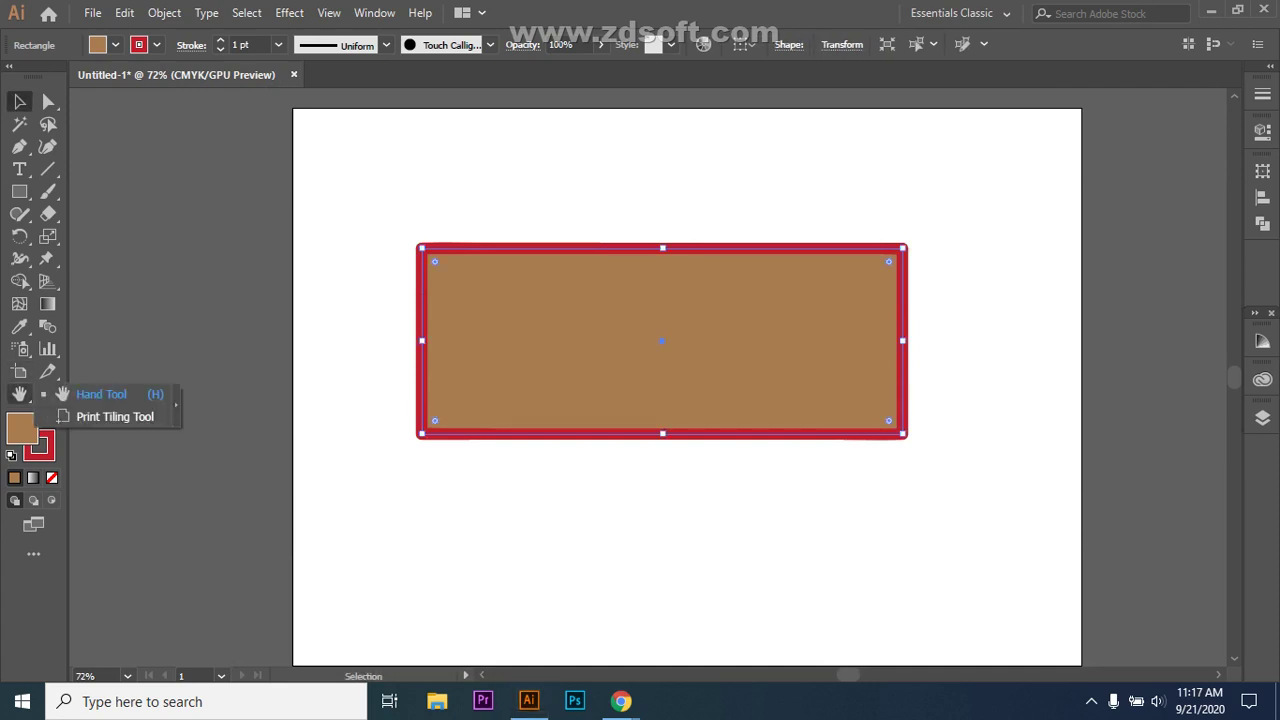
pyautogui.hotkey('ctrl', 'shift', 'a')
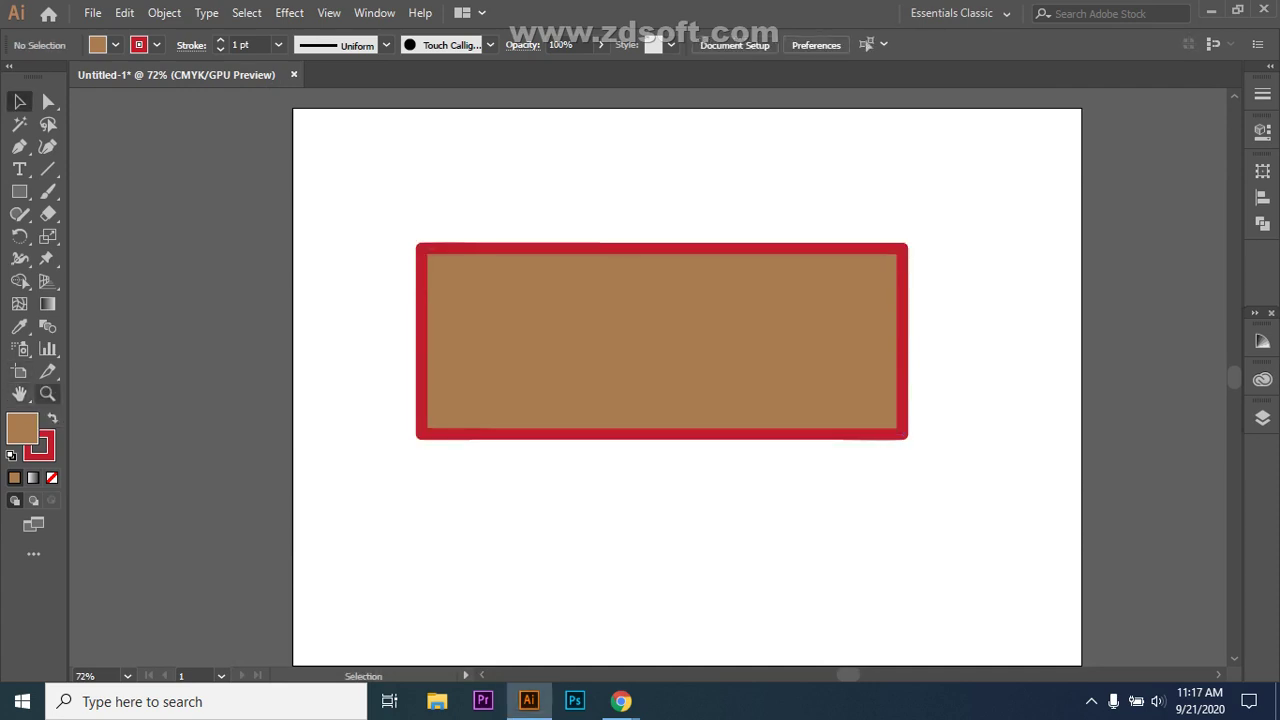
# Zoom in on the rectangle to 300% with the Zoom tool and zoom back out to 66.67%.
pyautogui.click(47, 393)
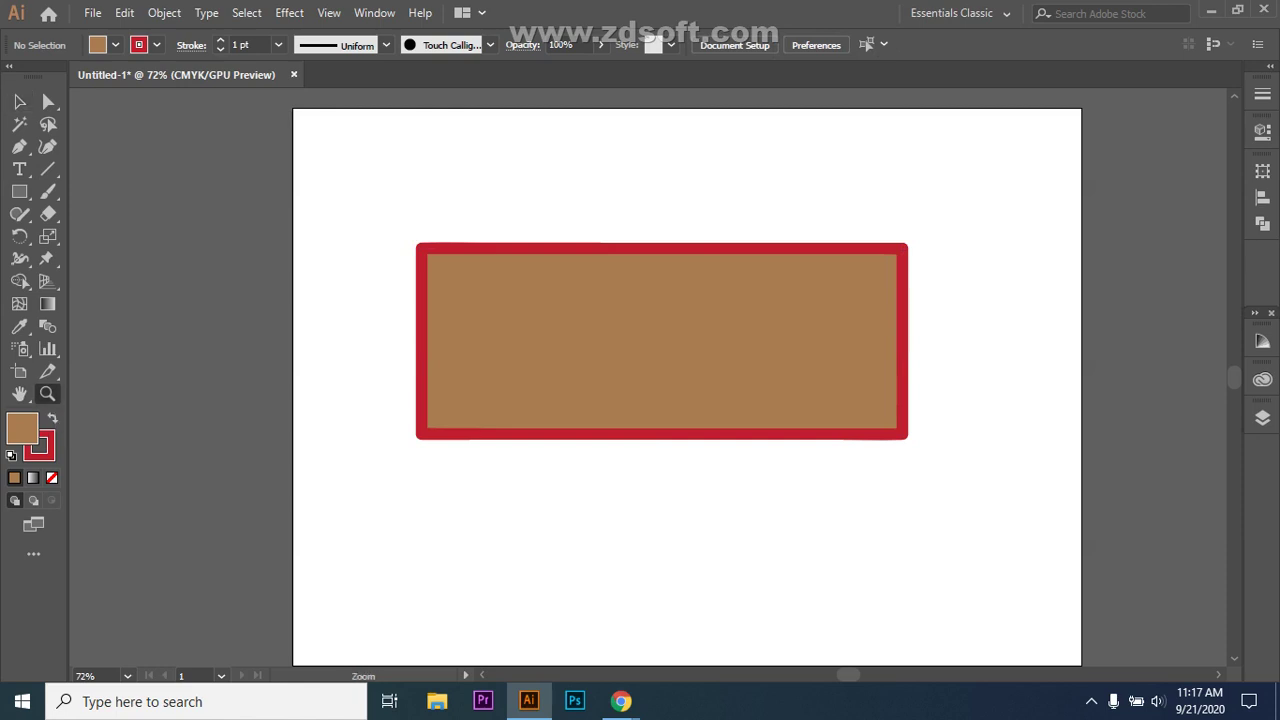
pyautogui.click(513, 341)
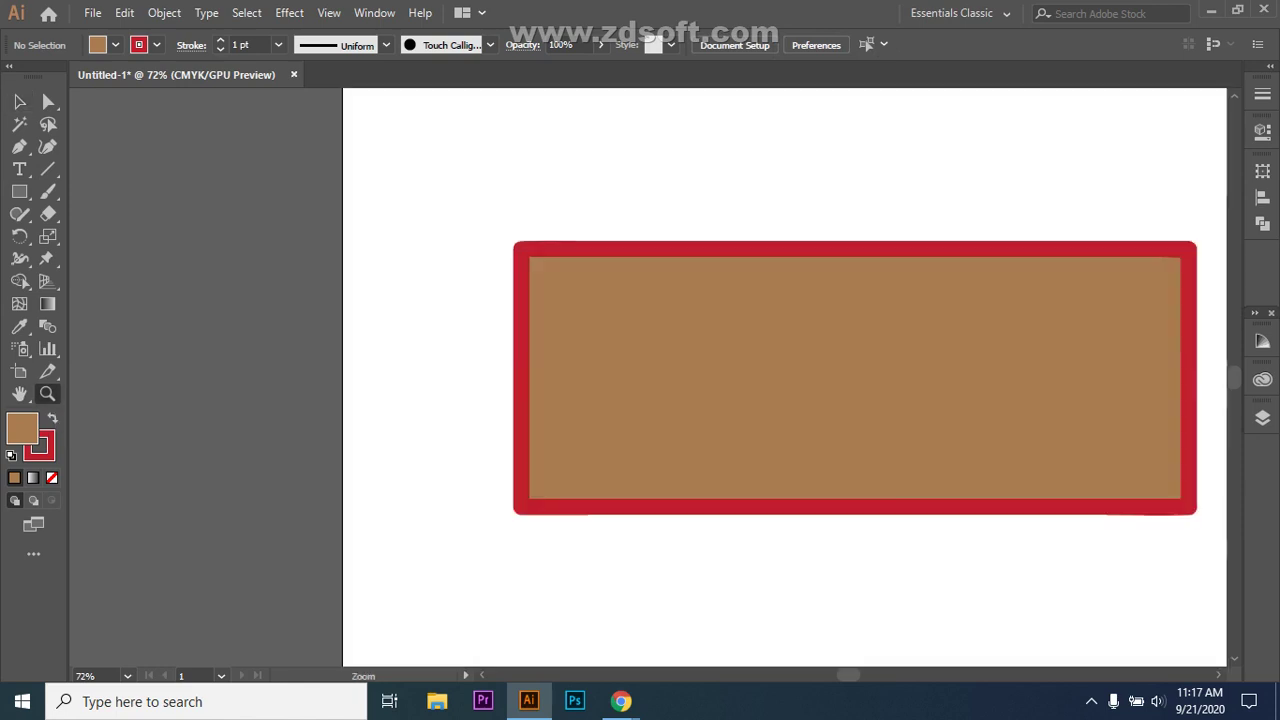
pyautogui.click(937, 377)
pyautogui.click(937, 377)
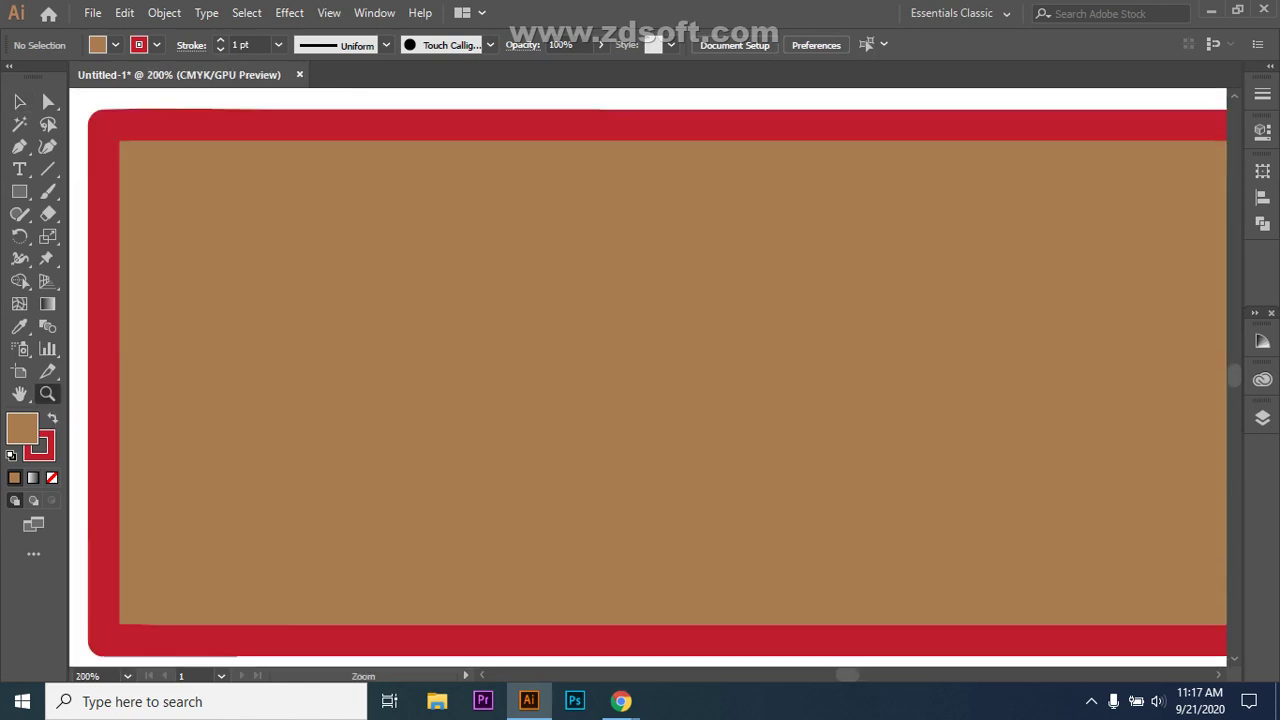
pyautogui.click(937, 377)
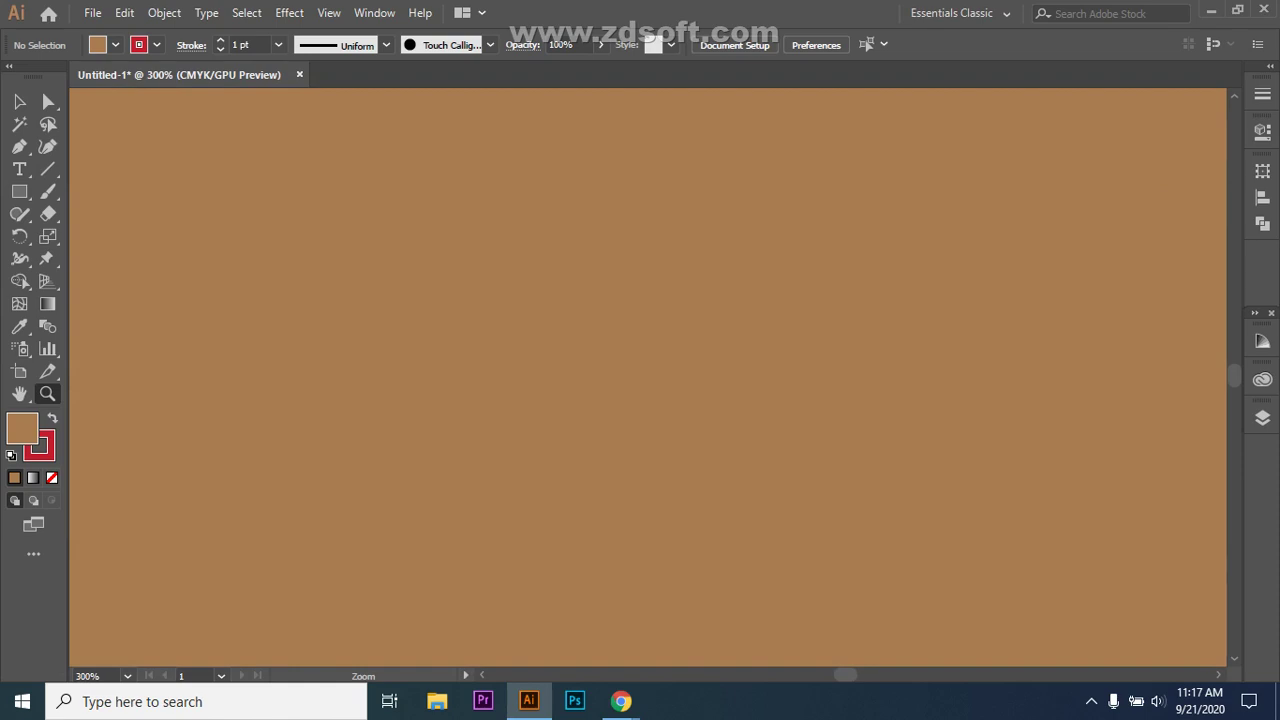
pyautogui.hotkey('ctrl', '-')
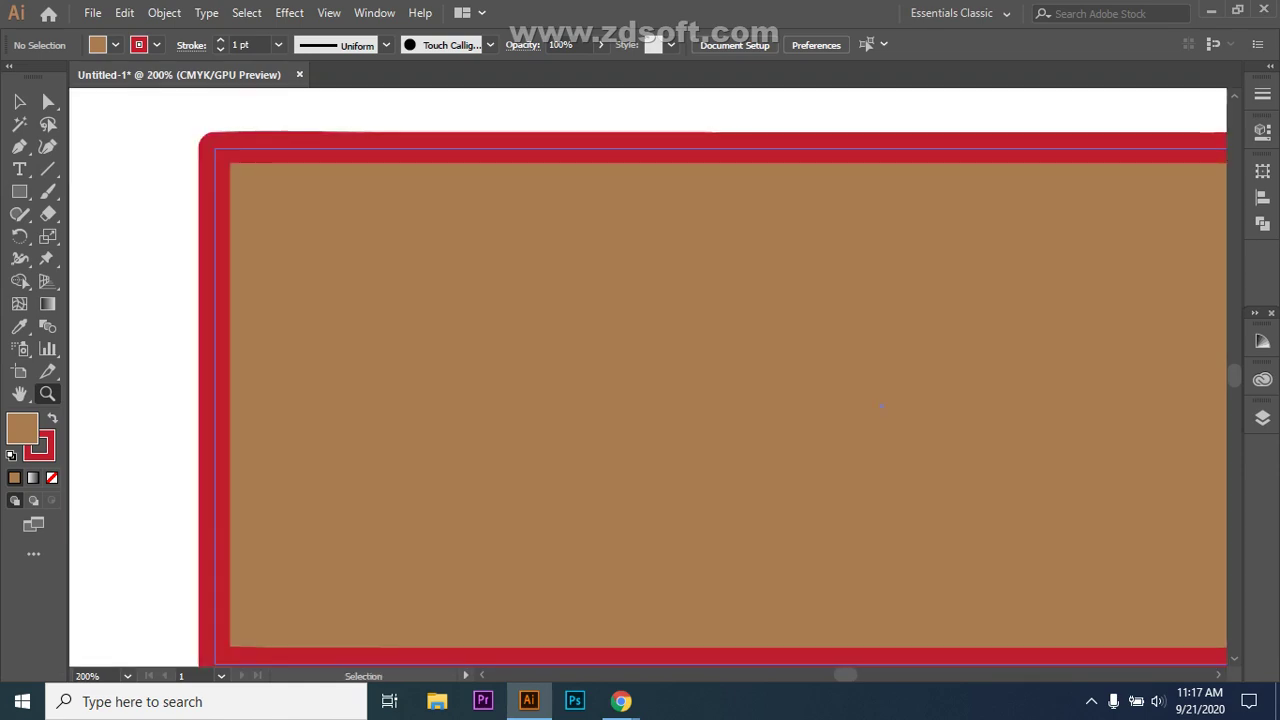
pyautogui.hotkey('ctrl', '-')
pyautogui.hotkey('ctrl', '-')
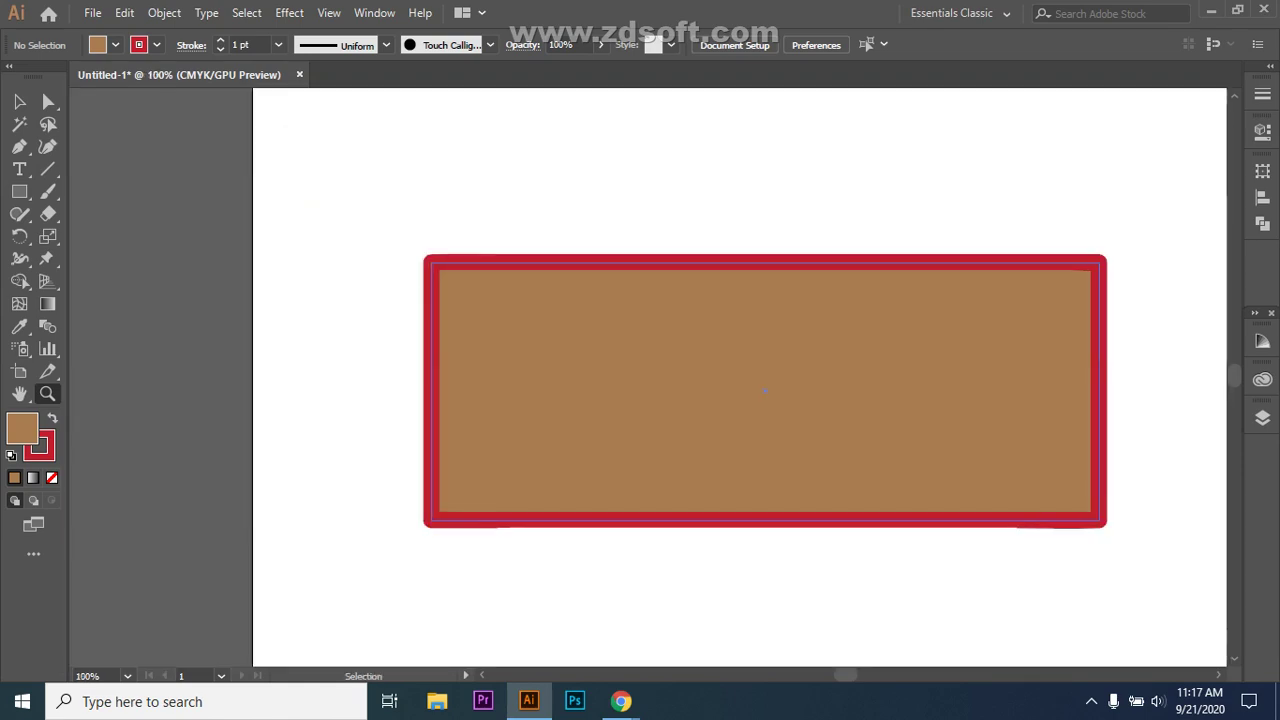
pyautogui.hotkey('ctrl', '-')
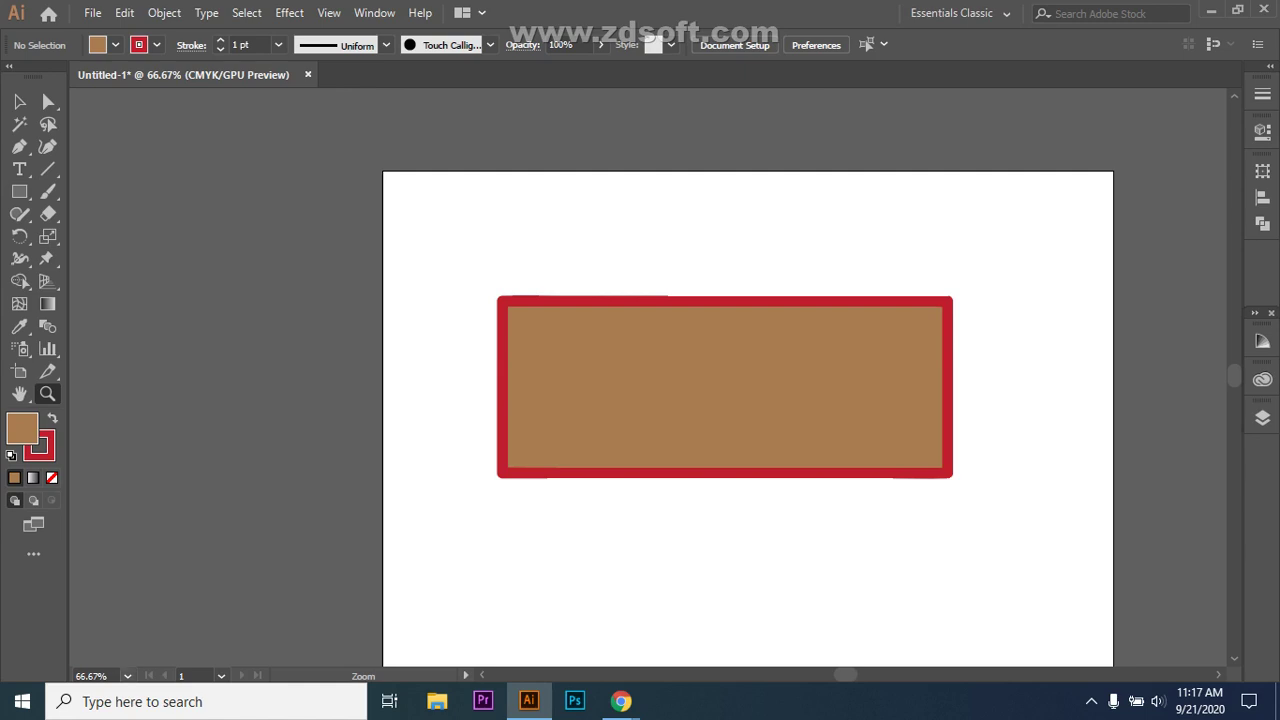
# Set the zoom level to 100% and shift the view horizontally back and forth across the artboard.
pyautogui.click(127, 676)
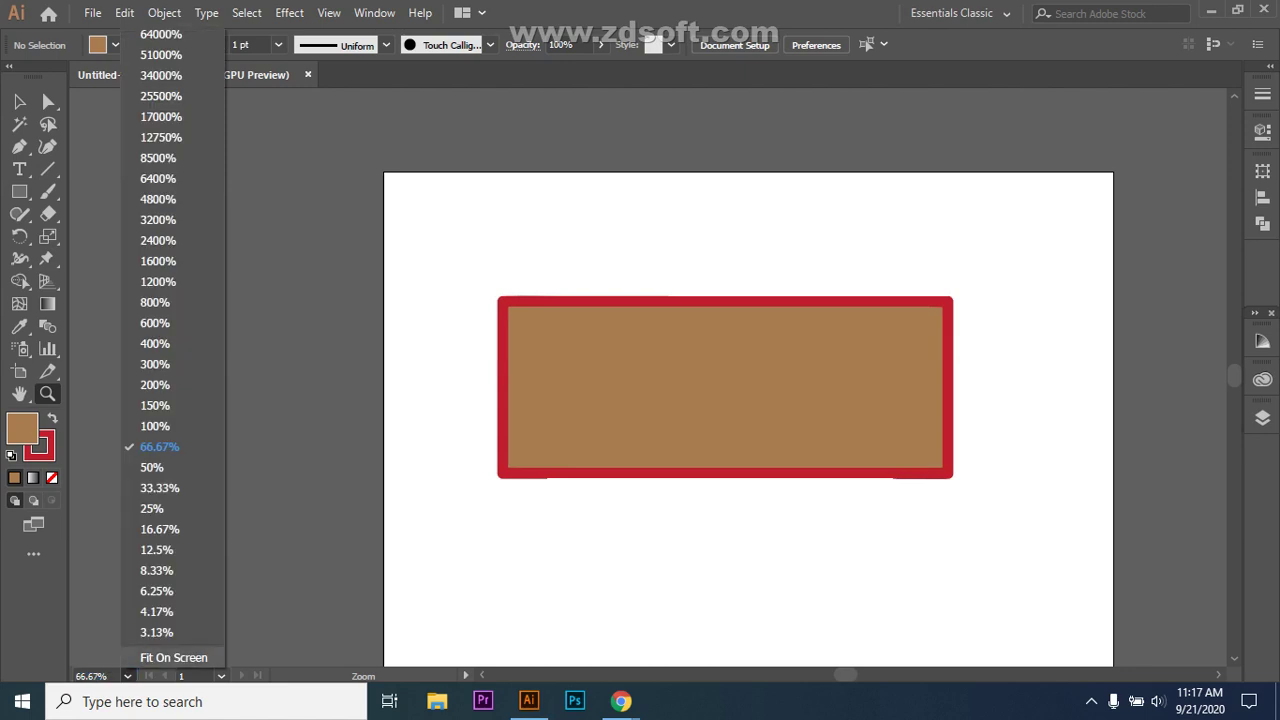
pyautogui.click(155, 426)
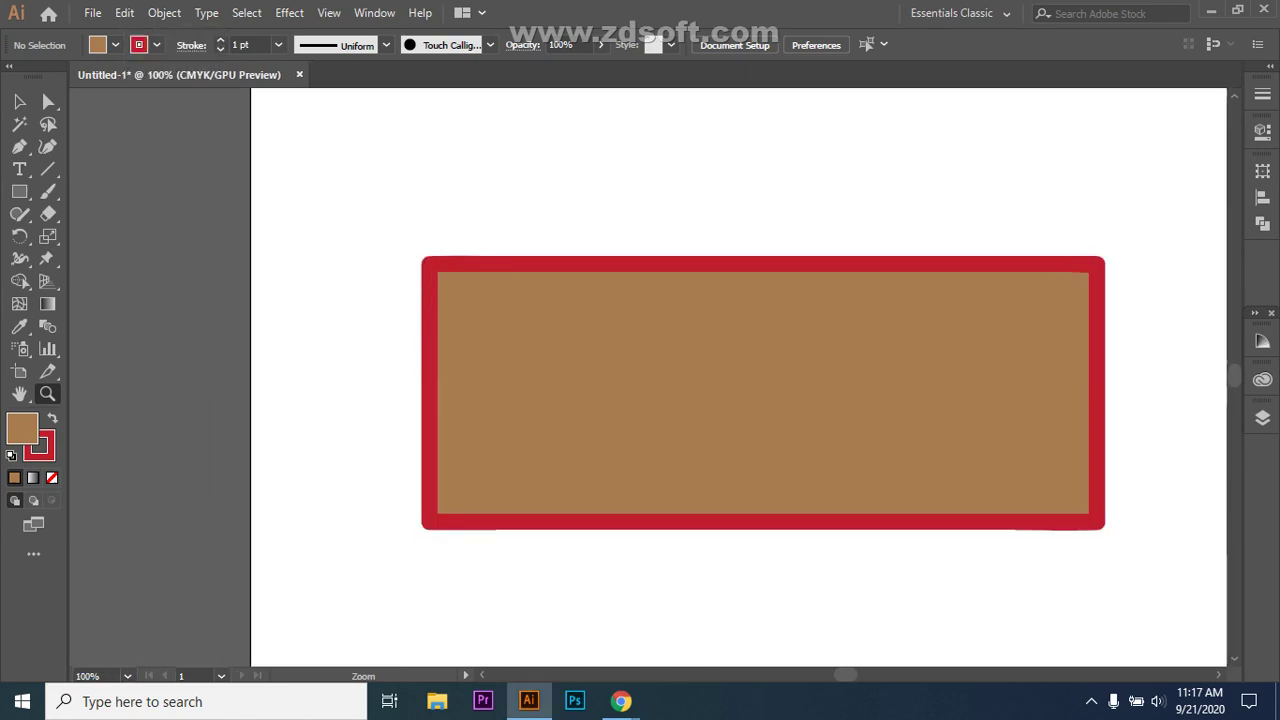
pyautogui.moveTo(845, 675); pyautogui.dragTo(852, 675)
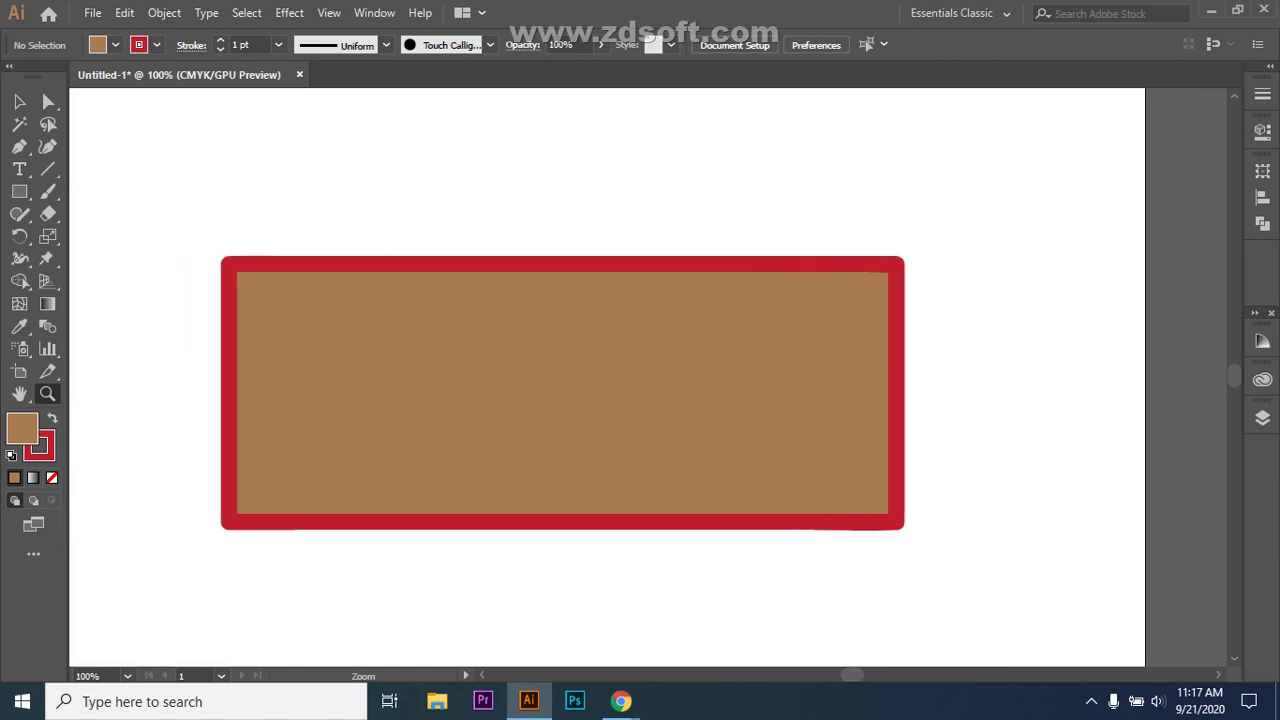
pyautogui.moveTo(852, 674); pyautogui.dragTo(846, 674)
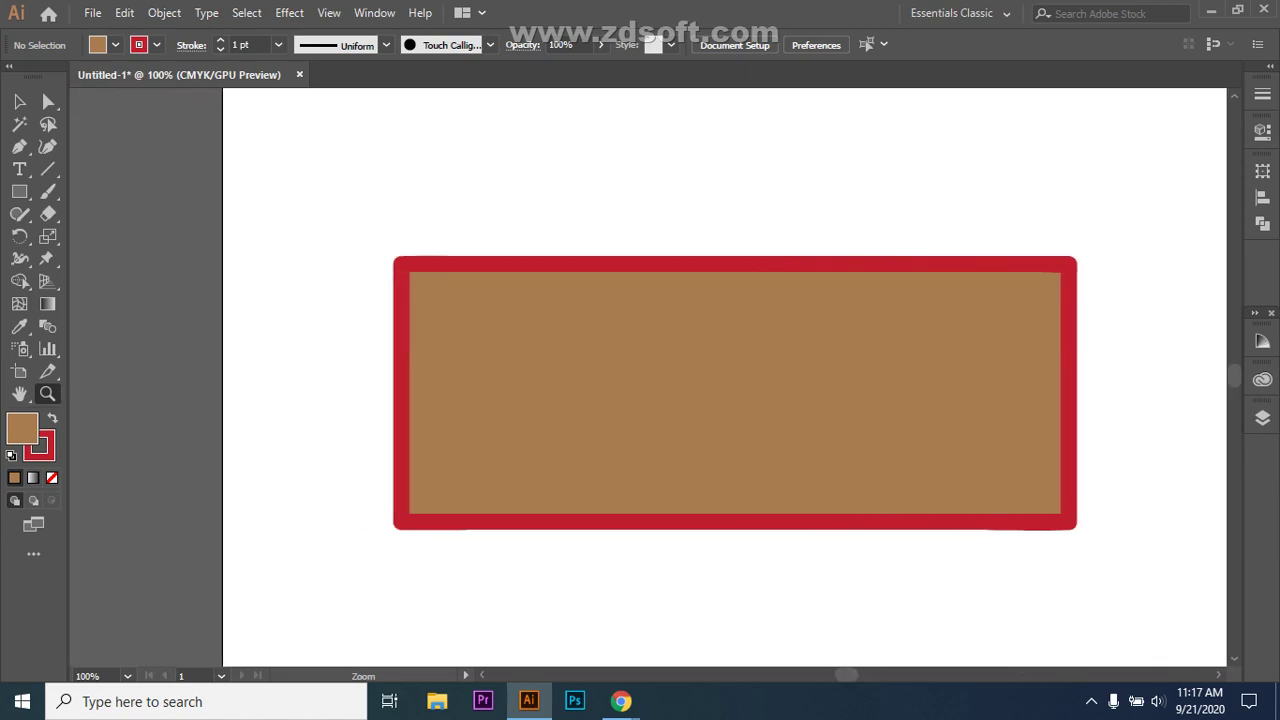
# Set the document zoom level to 80%.
pyautogui.click(95, 676)
pyautogui.write('5')
pyautogui.write('80')
pyautogui.press('Return')
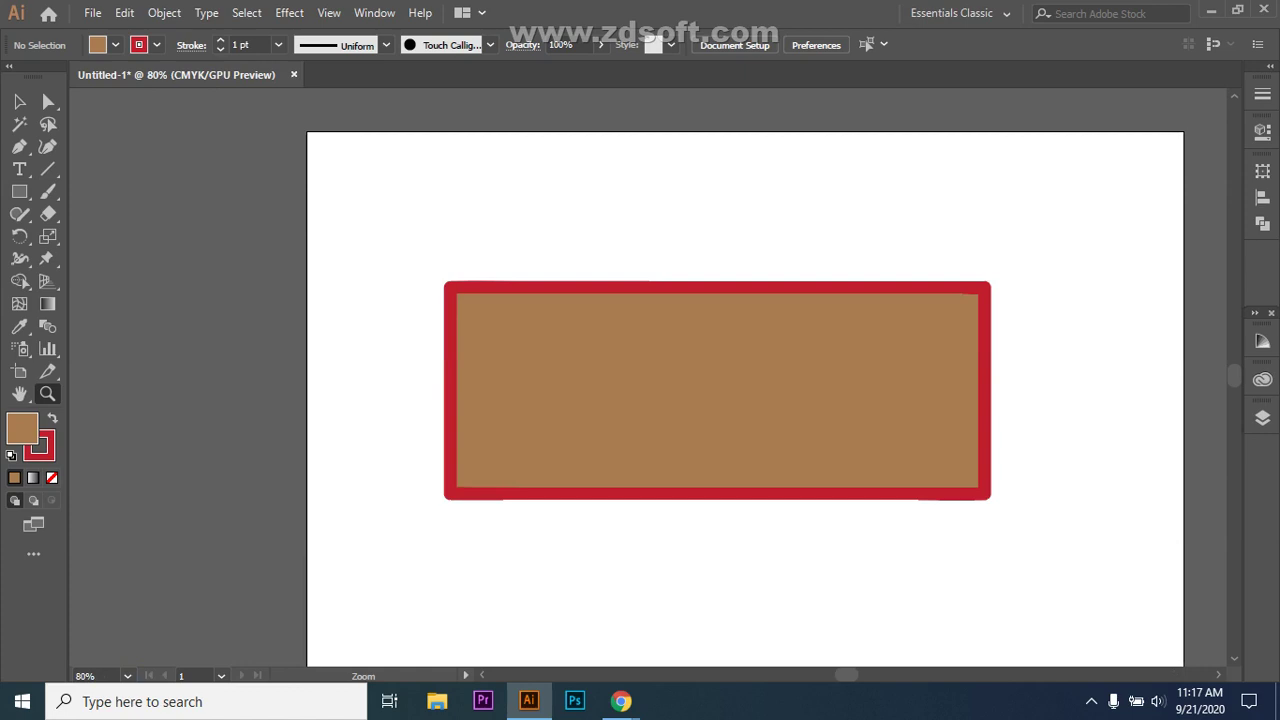
# Select the red-bordered rectangle with the Selection tool and delete it from the artboard.
pyautogui.scroll(-1, 646, 377)
pyautogui.scroll(-1, 745, 390)
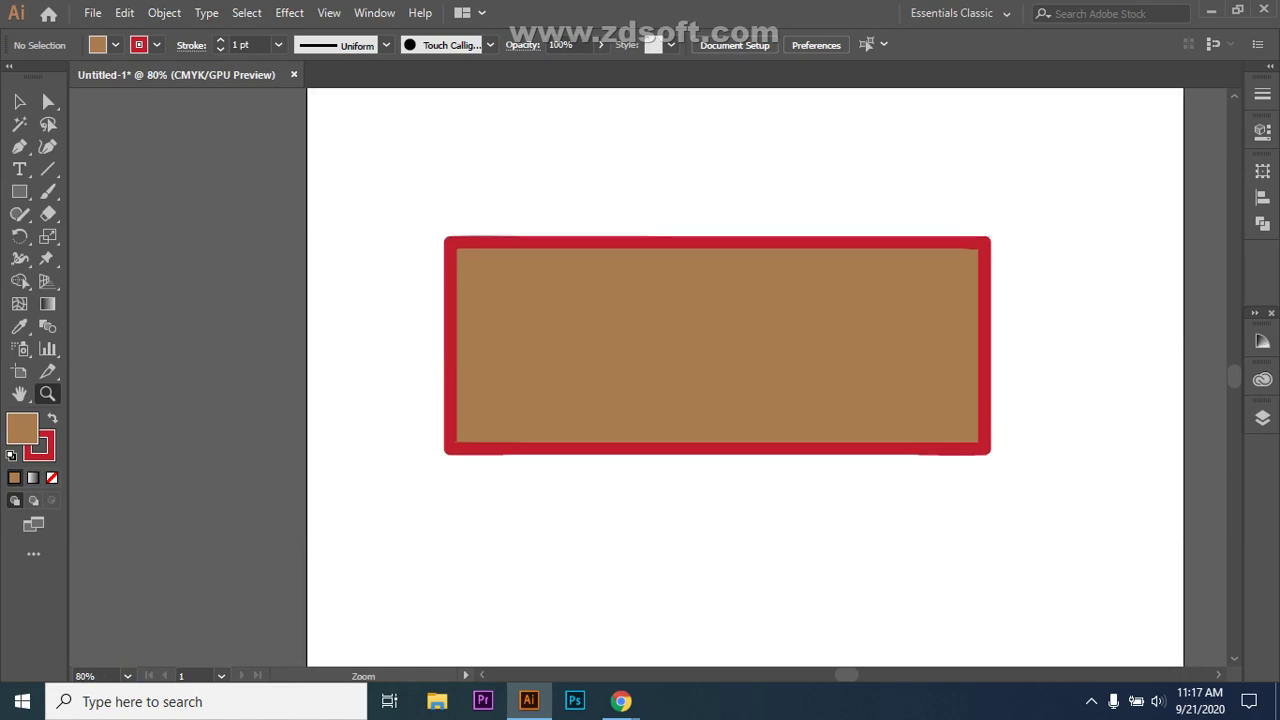
pyautogui.click(20, 102)
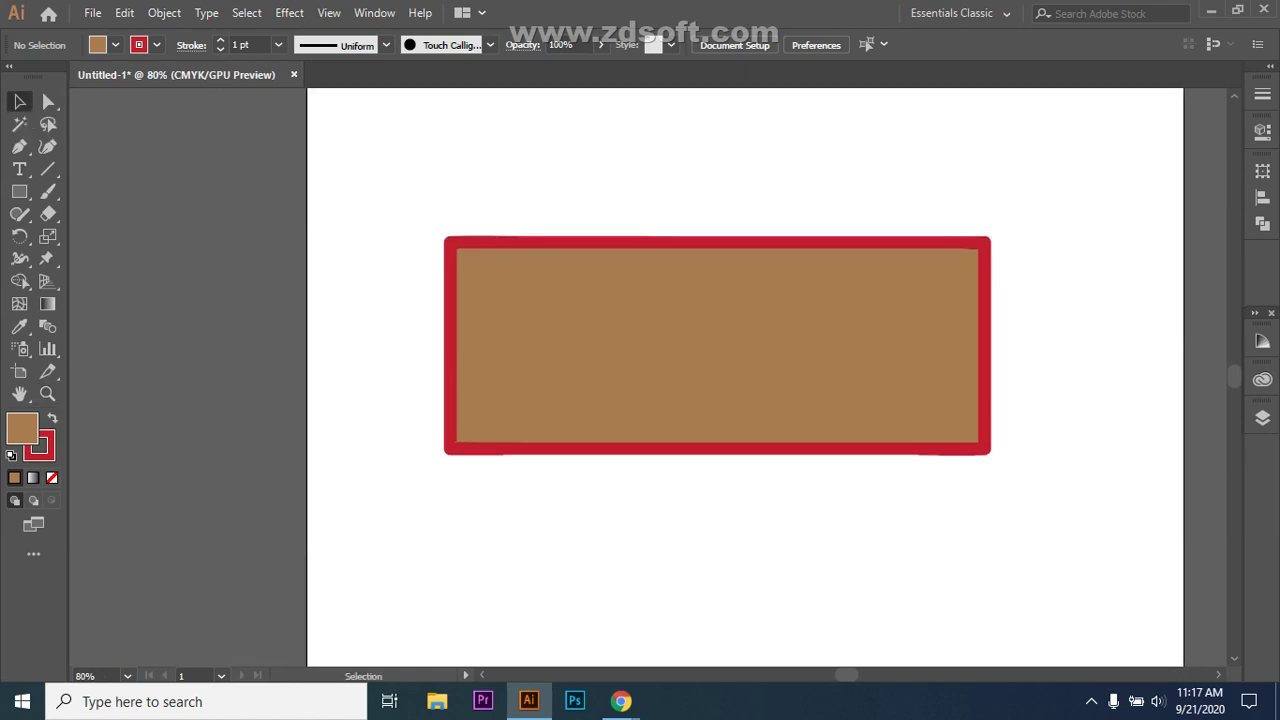
pyautogui.click(460, 271)
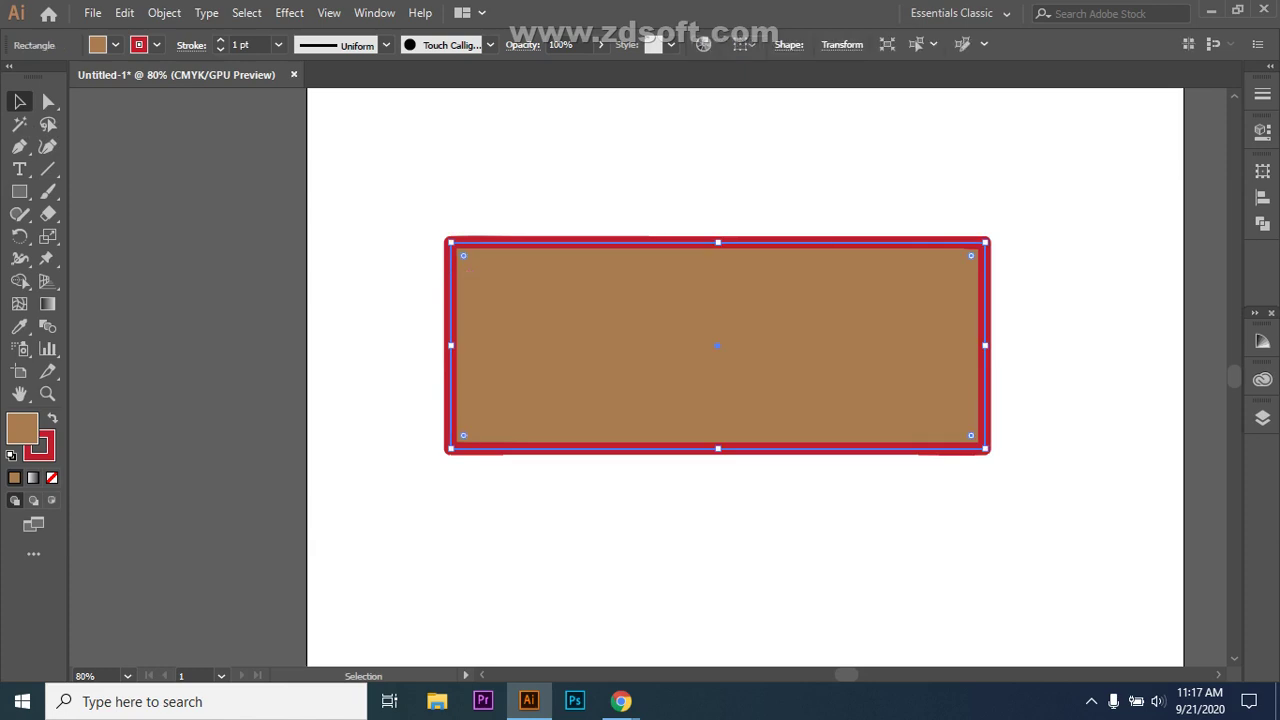
pyautogui.click(408, 203)
pyautogui.moveTo(408, 203); pyautogui.dragTo(1030, 482)
pyautogui.press('Delete')
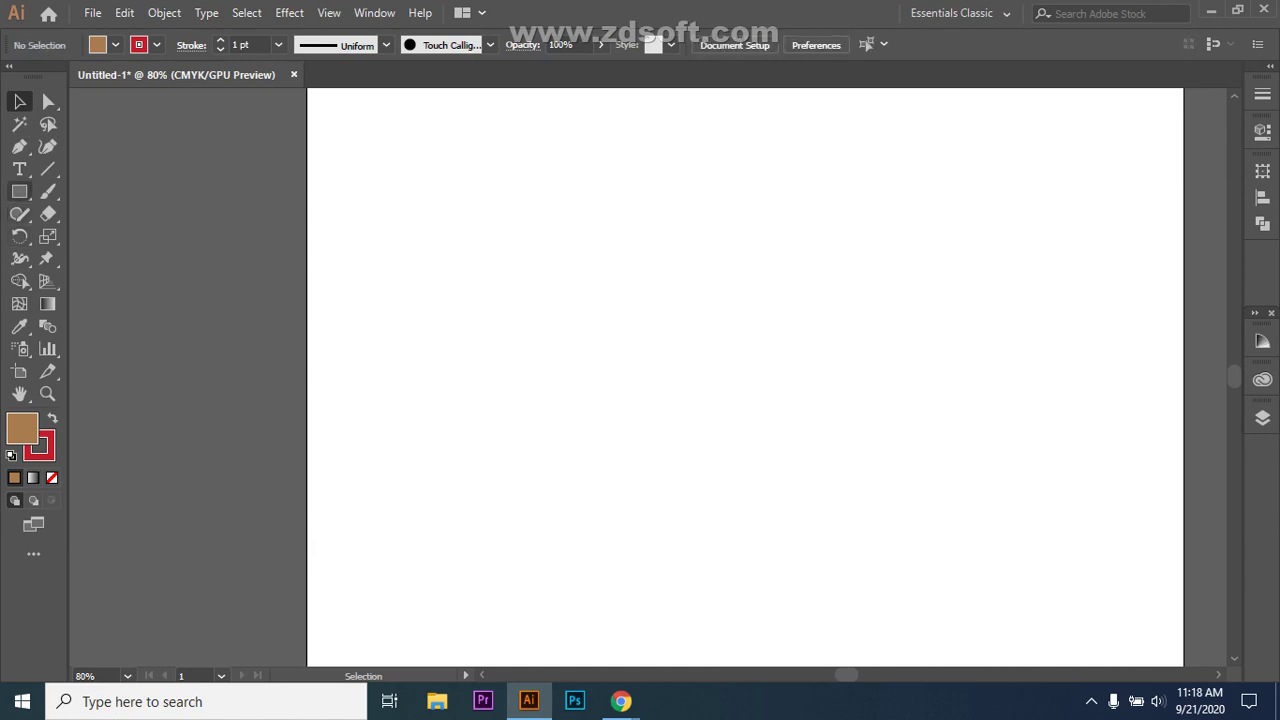
# Draw a wide rectangle on the upper artboard and a square below it with the Rectangle tool.
pyautogui.click(20, 192)
pyautogui.click(112, 191)
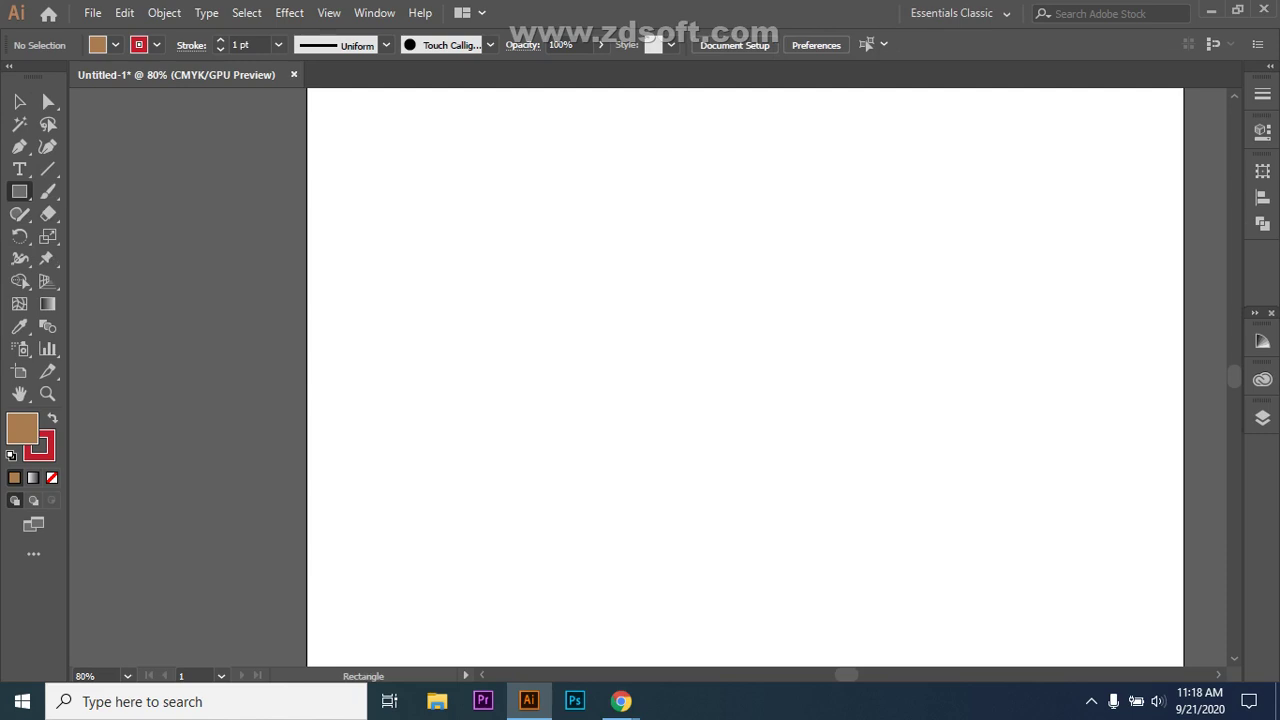
pyautogui.moveTo(490, 254); pyautogui.dragTo(944, 400)
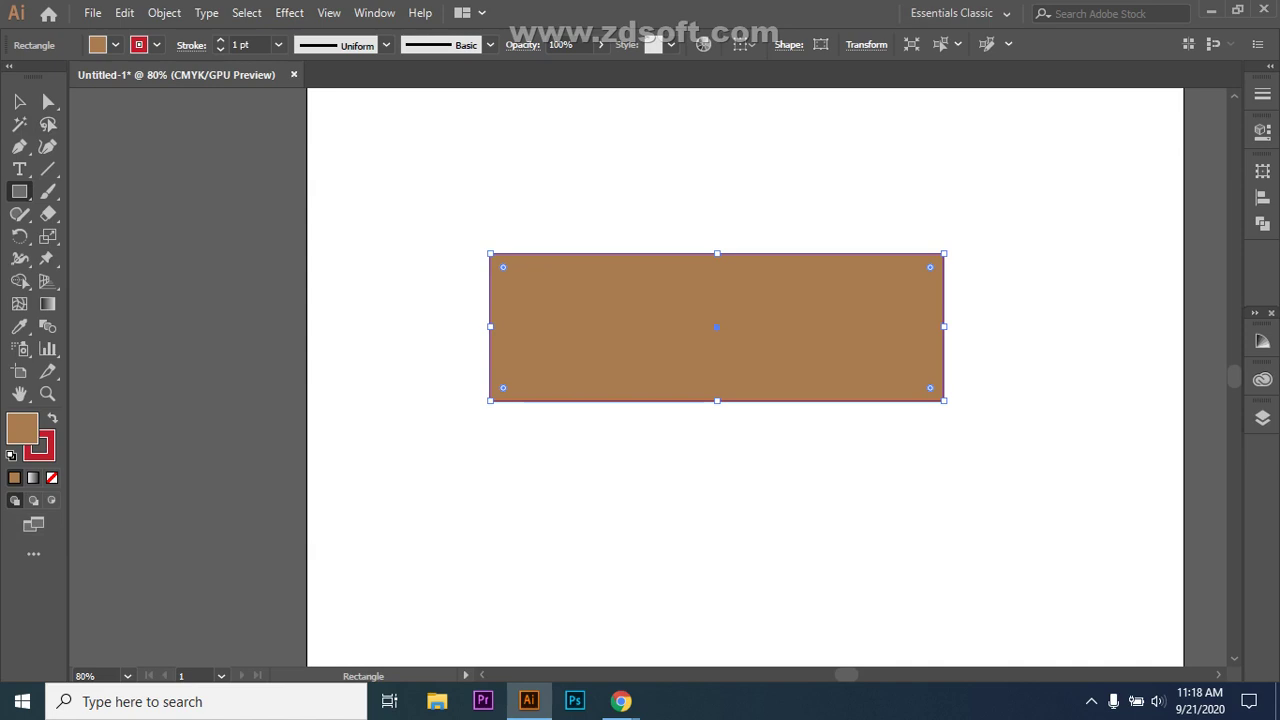
pyautogui.scroll(-3, 745, 377)
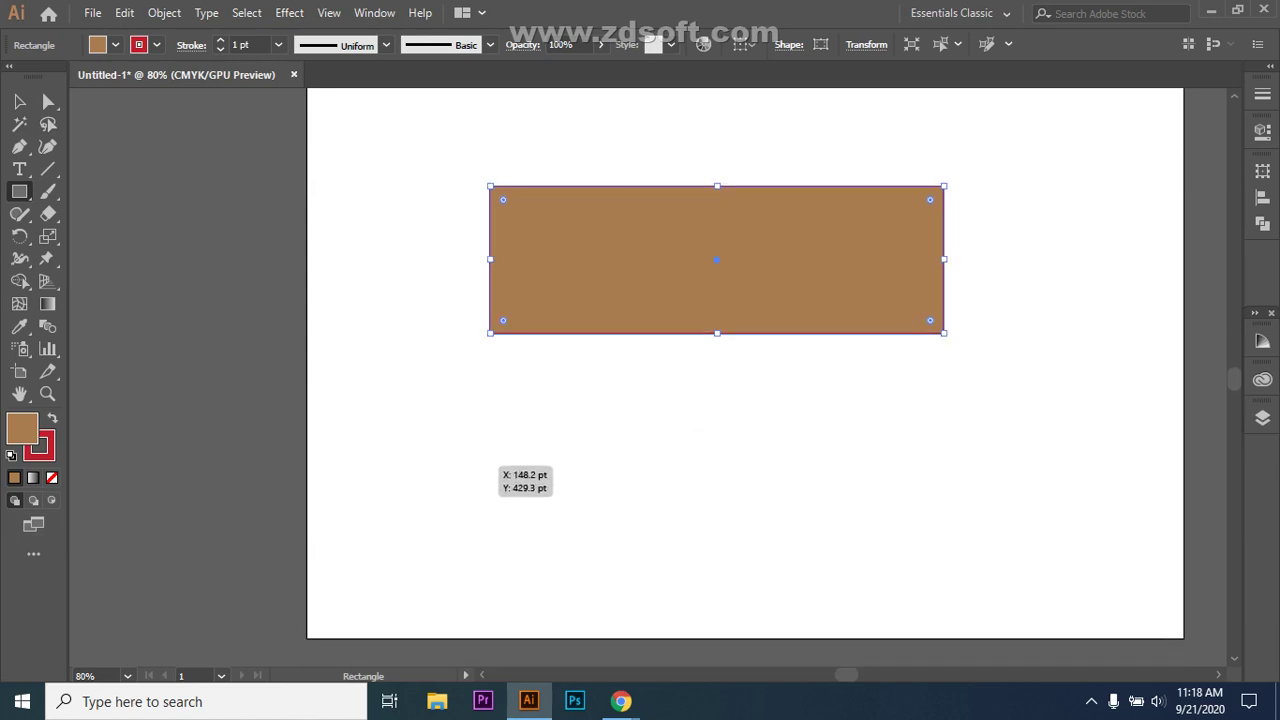
pyautogui.moveTo(452, 411)
pyautogui.mouseDown()
pyautogui.moveTo(569, 531)
pyautogui.moveTo(857, 655)
pyautogui.moveTo(665, 624)
pyautogui.moveTo(455, 413)
pyautogui.moveTo(648, 607)
pyautogui.mouseUp()
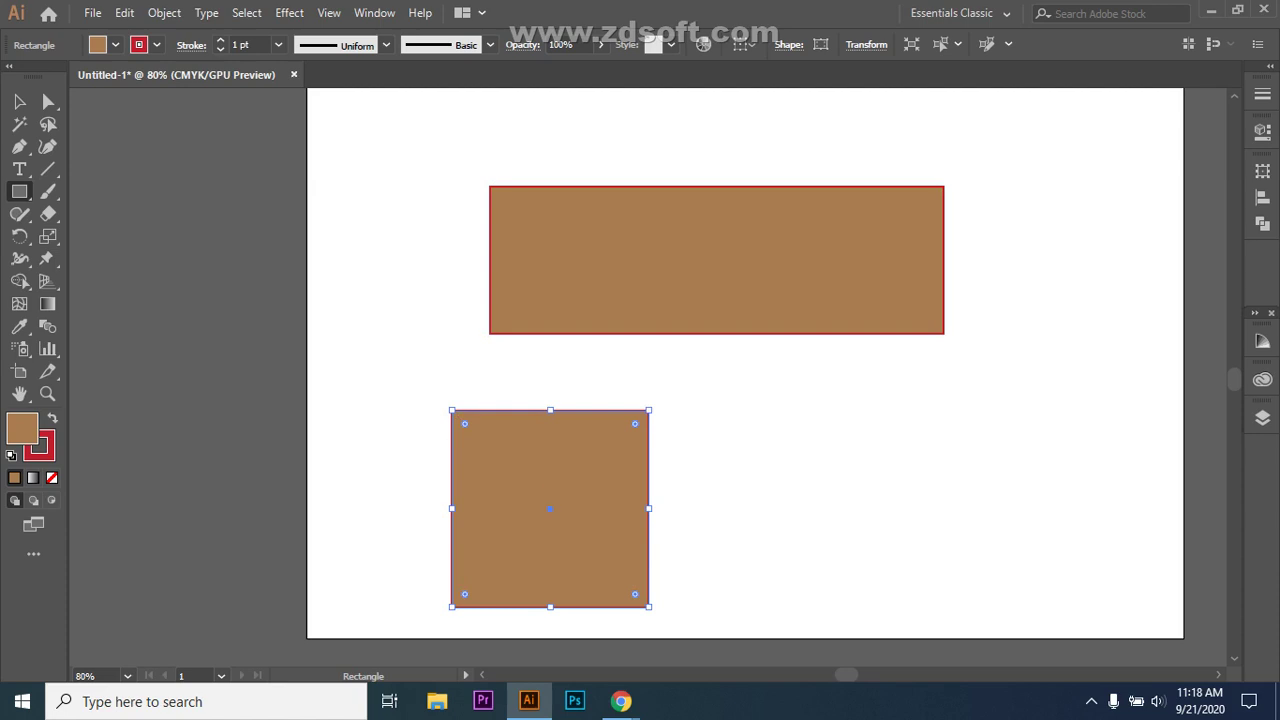
# Enlarge the wide rectangle proportionally from its lower-right corner, move it up and left past the artboard's left edge, and deselect it.
pyautogui.press('v')
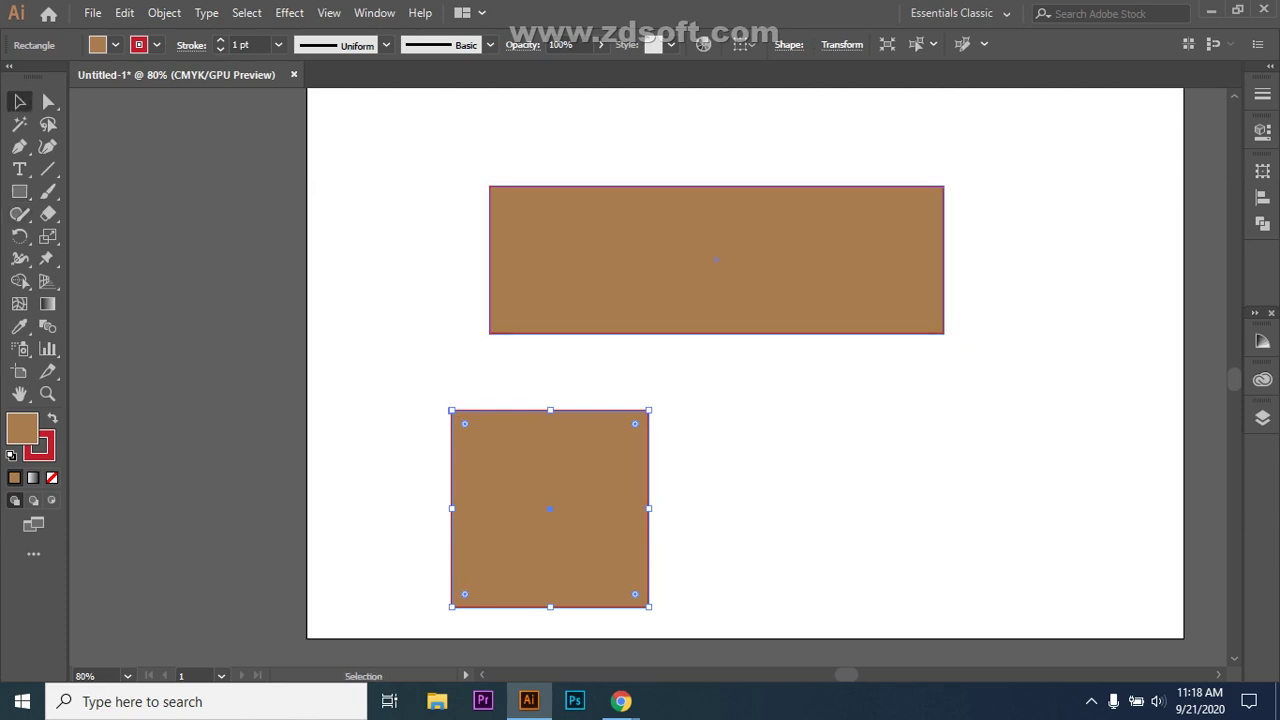
pyautogui.click(716, 259)
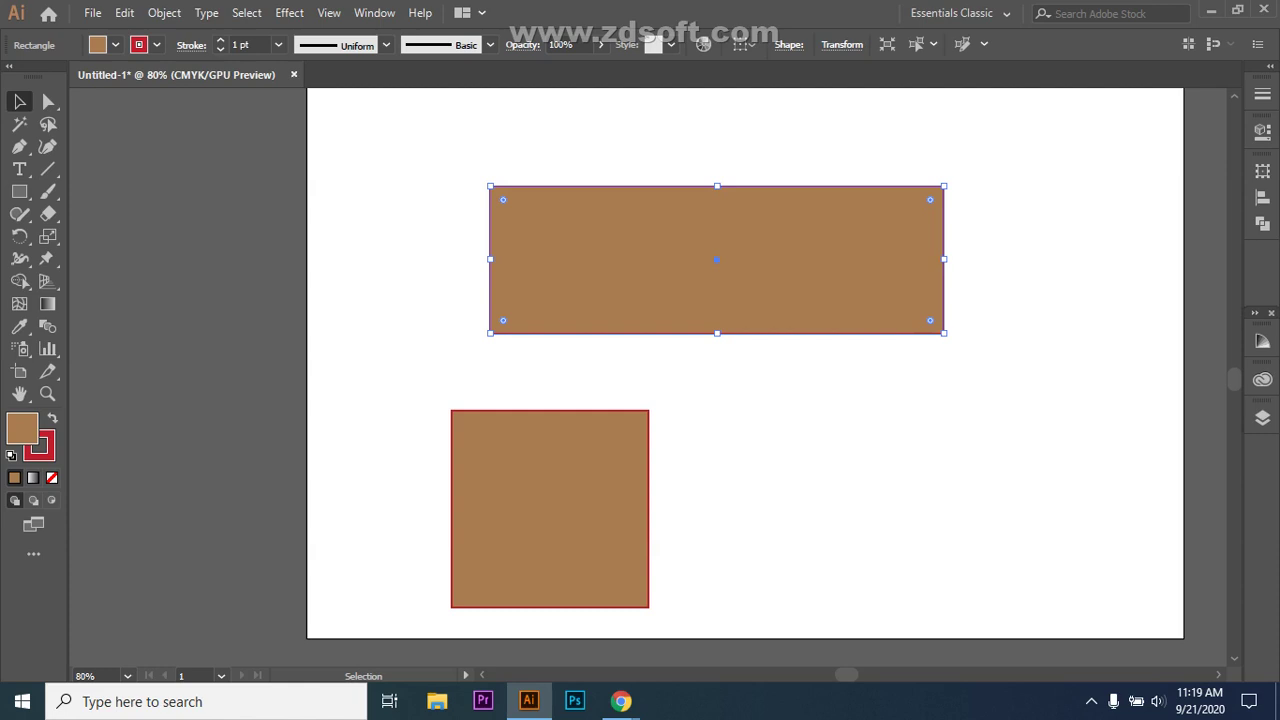
pyautogui.moveTo(944, 332); pyautogui.dragTo(1150, 601)
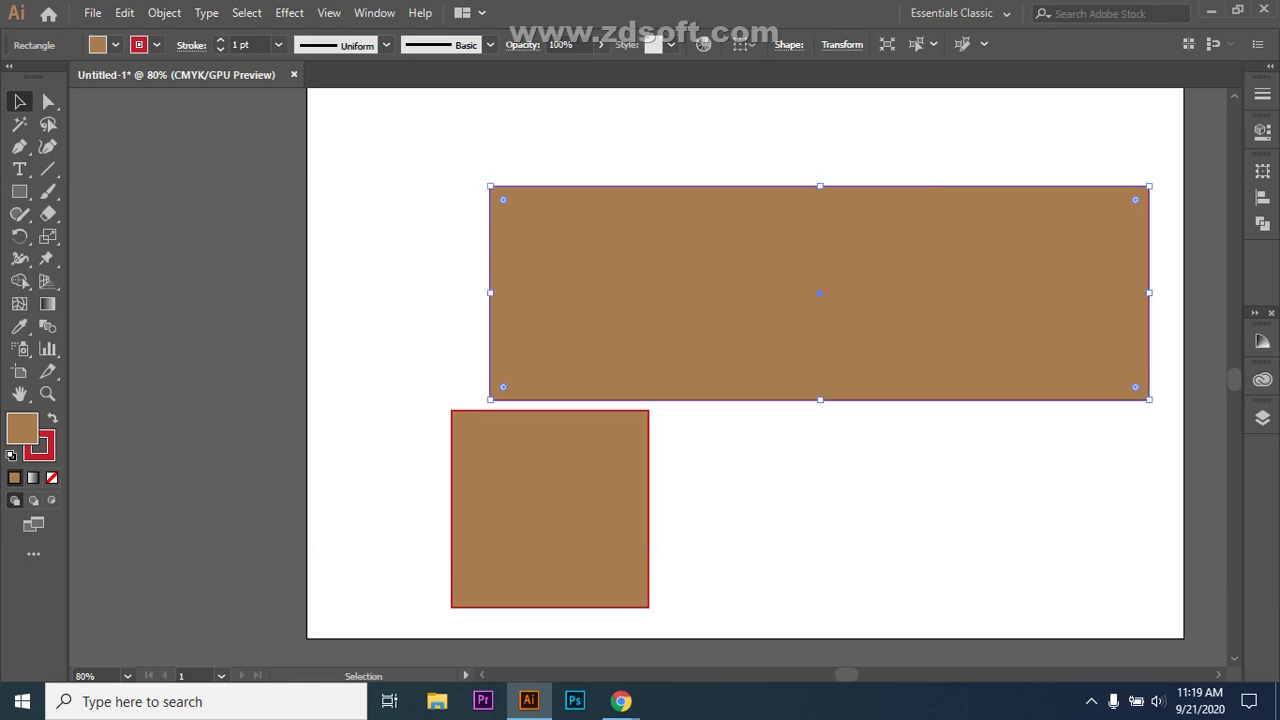
pyautogui.moveTo(810, 267); pyautogui.dragTo(556, 201)
pyautogui.click(600, 372)
# Duplicate the square by placing a copy to its right and slightly higher, and deselect the copy.
pyautogui.click(550, 508)
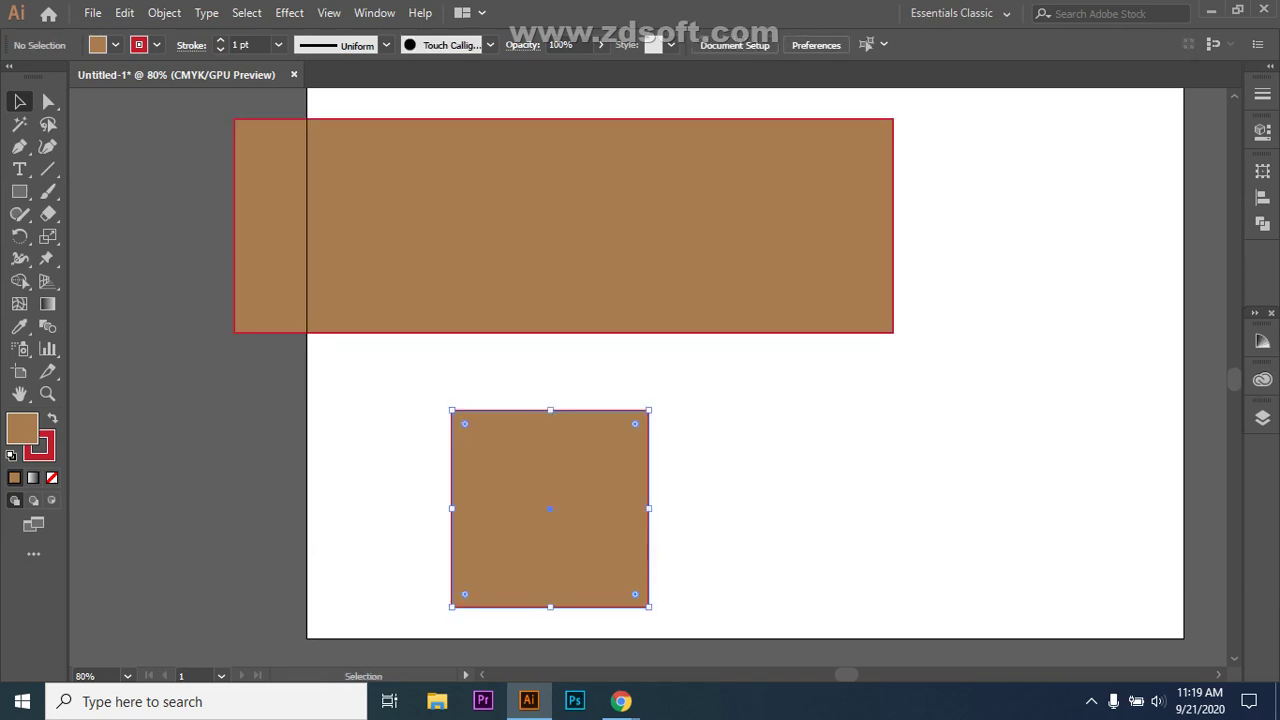
pyautogui.scroll(-1, 745, 360)
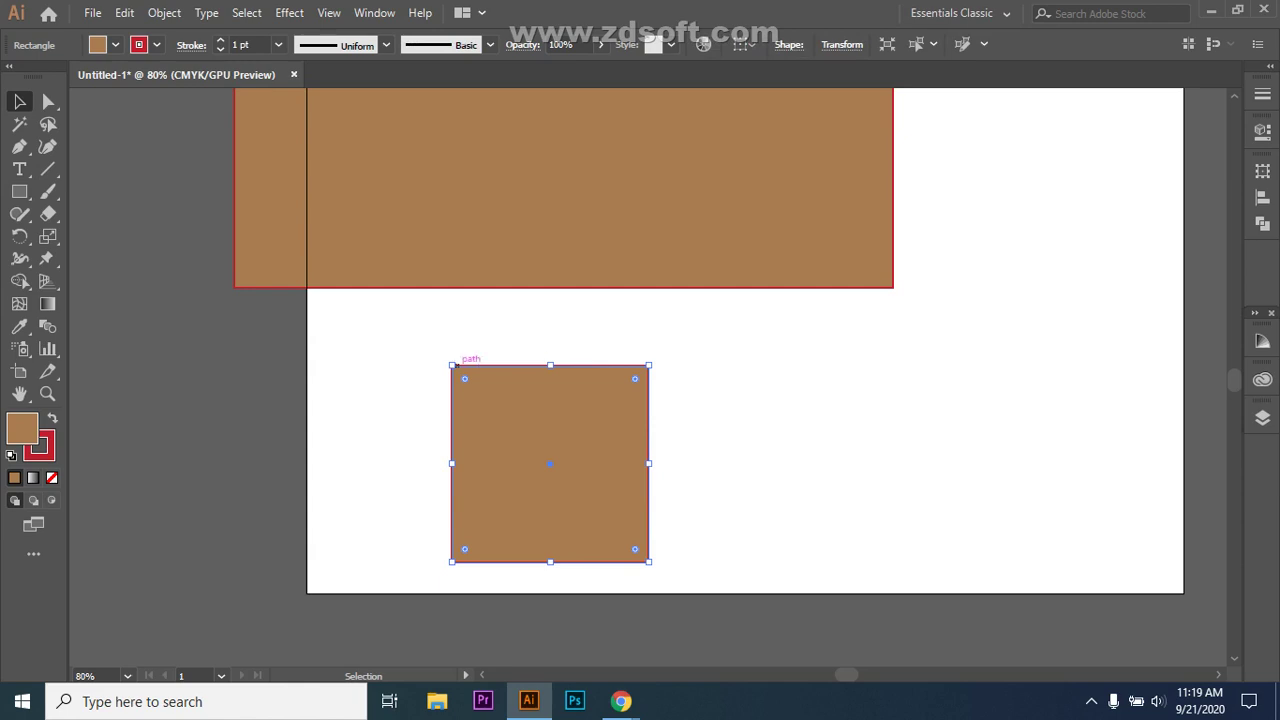
pyautogui.hotkey('ctrl', 'shift', 'a')
pyautogui.click(550, 463)
pyautogui.moveTo(550, 463); pyautogui.dragTo(837, 435)
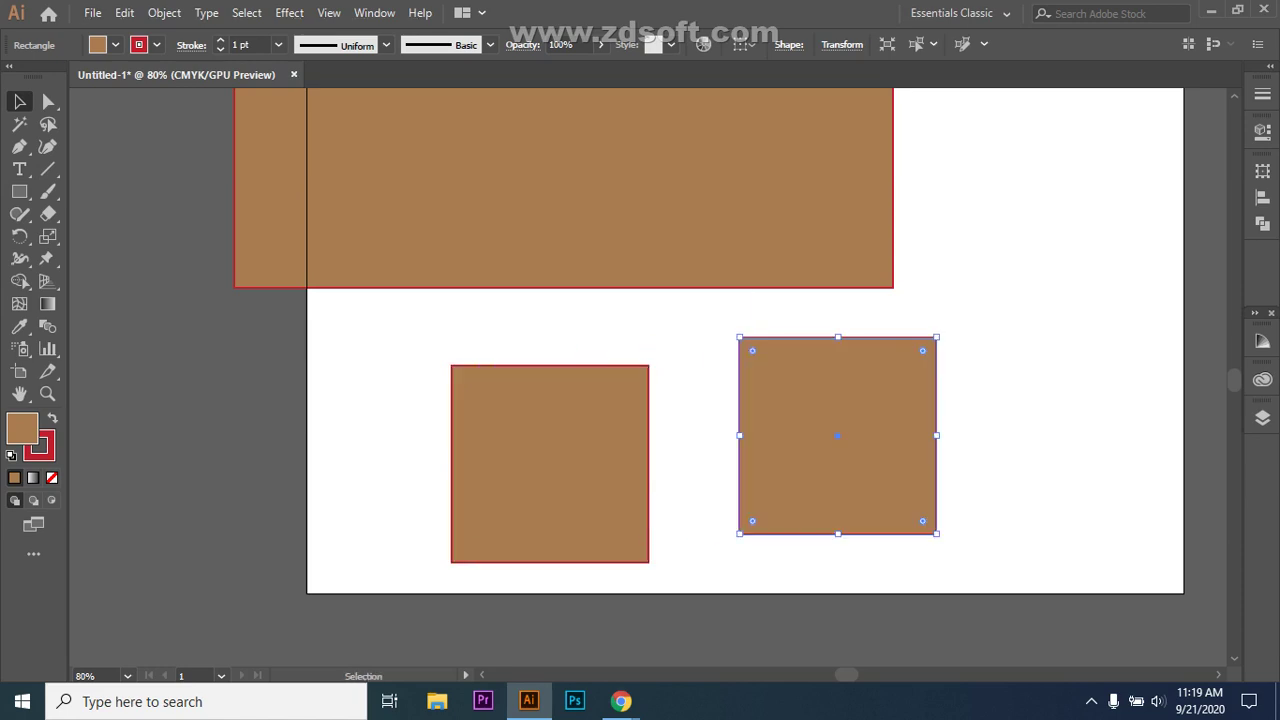
pyautogui.hotkey('ctrl', 'shift', 'a')
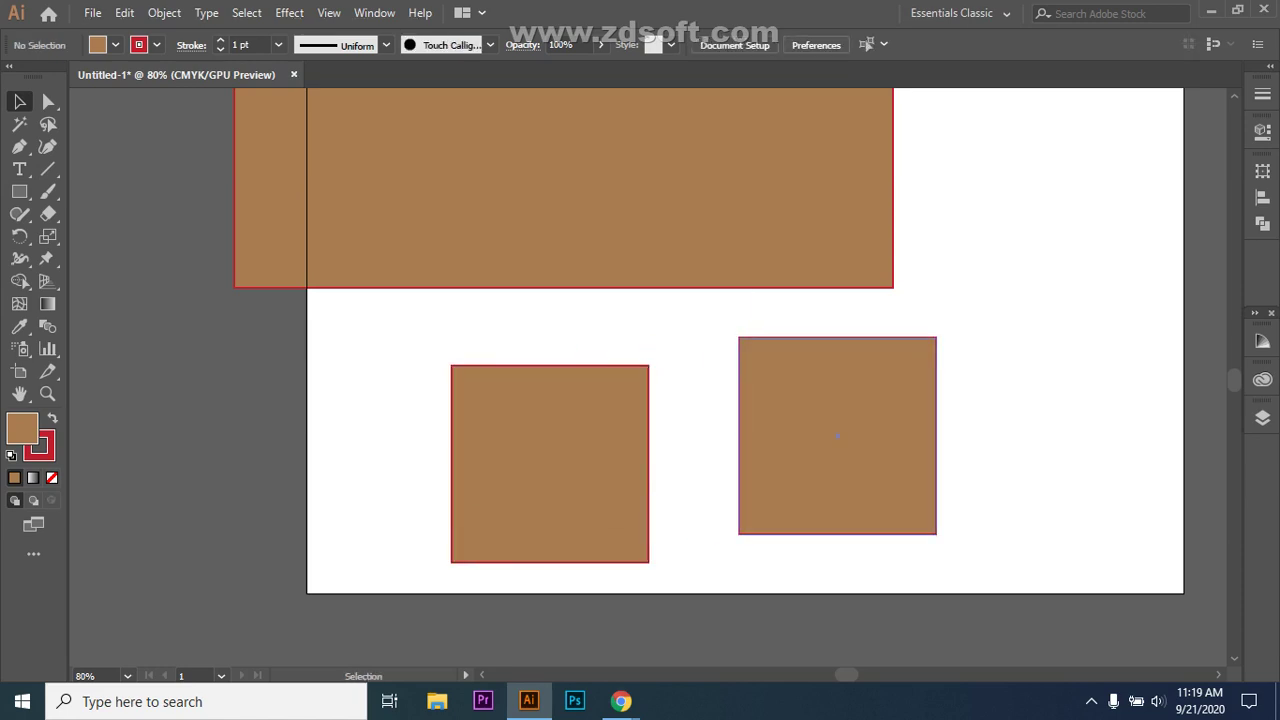
# Paste another copy of the square and delete the pasted copy.
pyautogui.click(837, 435)
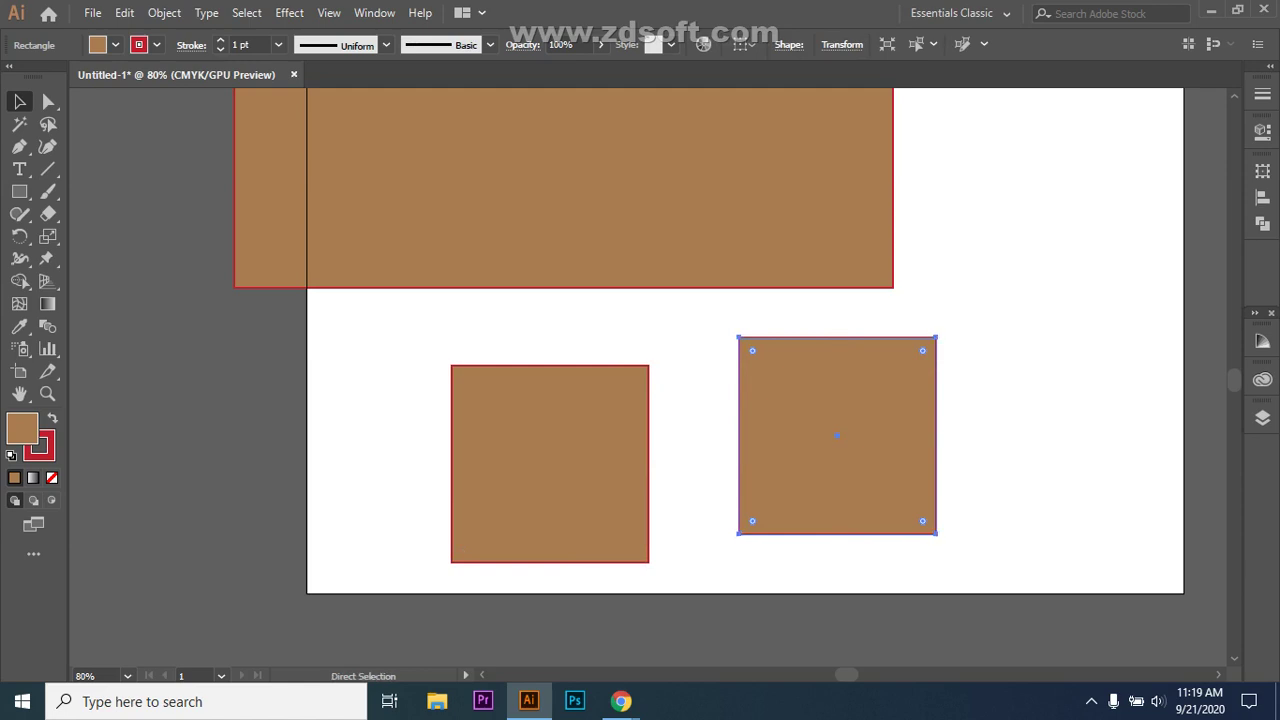
pyautogui.hotkey('ctrl', 'v')
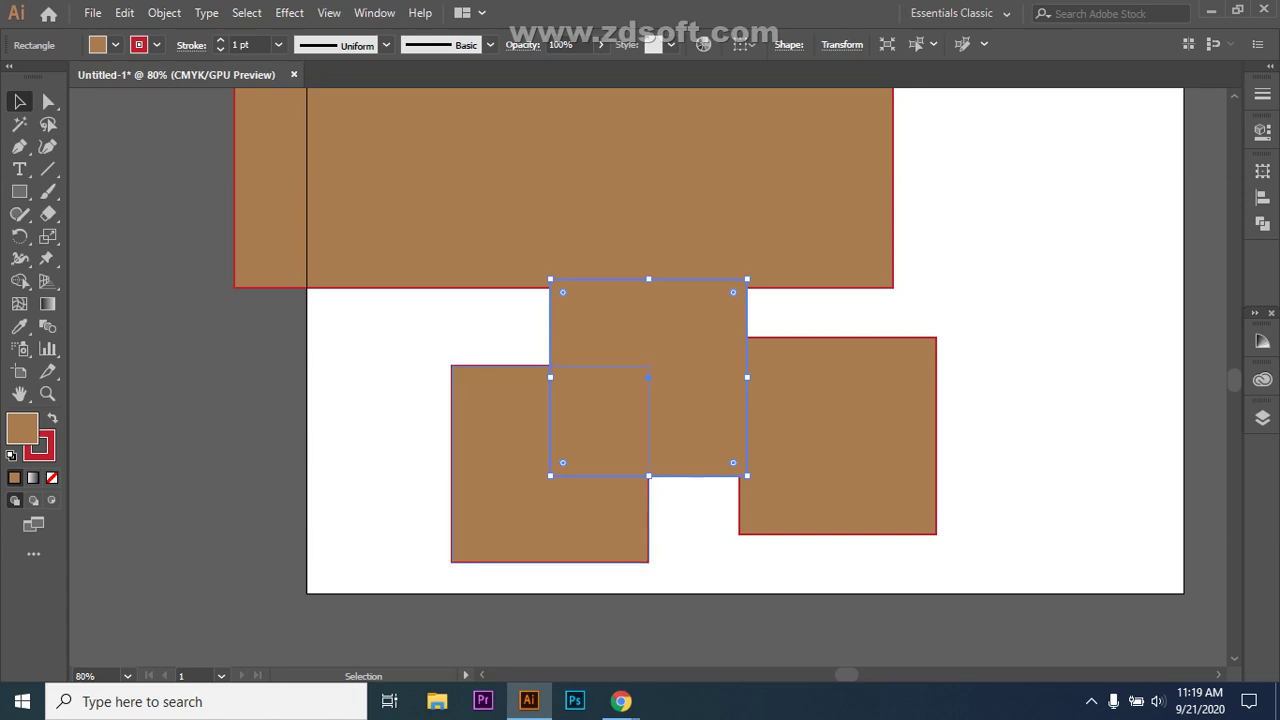
pyautogui.press('Delete')
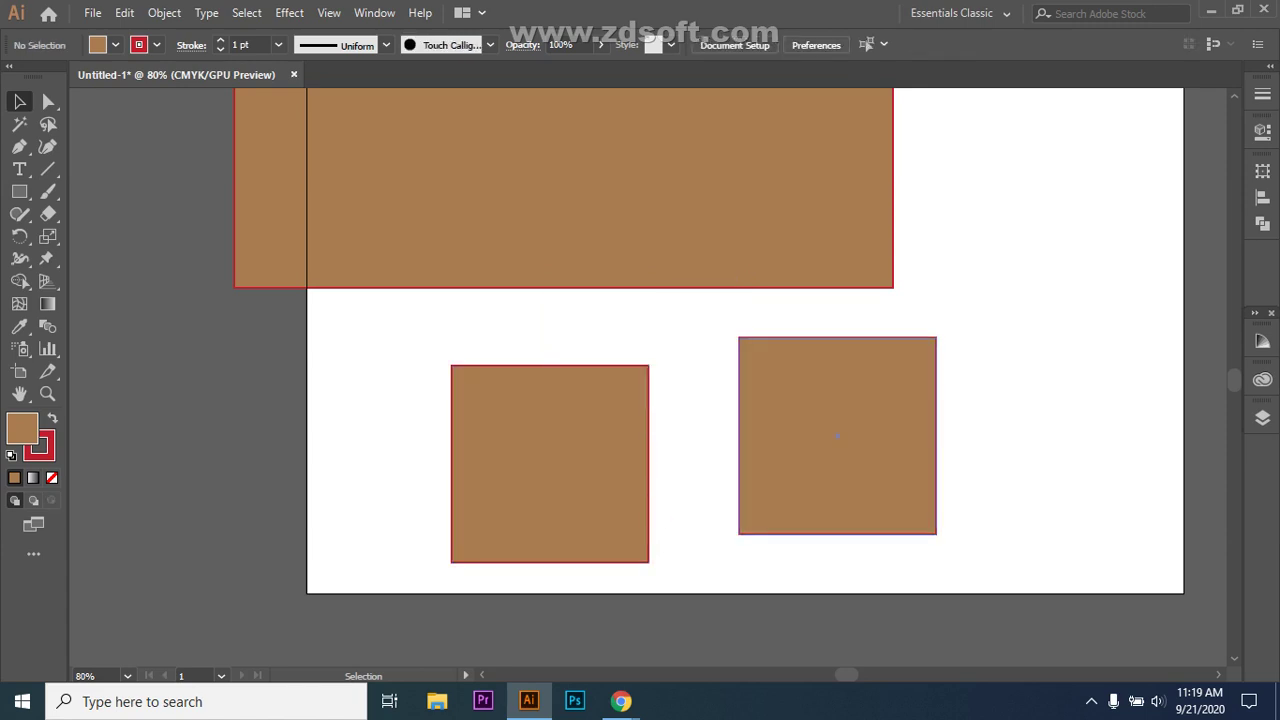
# Delete the duplicated square on the right and the enlarged wide rectangle, keeping only the original square.
pyautogui.click(837, 435)
pyautogui.press('Delete')
pyautogui.scroll(1, 647, 372)
pyautogui.click(563, 226)
pyautogui.press('Delete')
# Move the remaining square up and slightly right toward the artboard's middle and deselect it.
pyautogui.click(550, 508)
pyautogui.moveTo(550, 508); pyautogui.dragTo(636, 324)
pyautogui.hotkey('ctrl', 'shift', 'a')
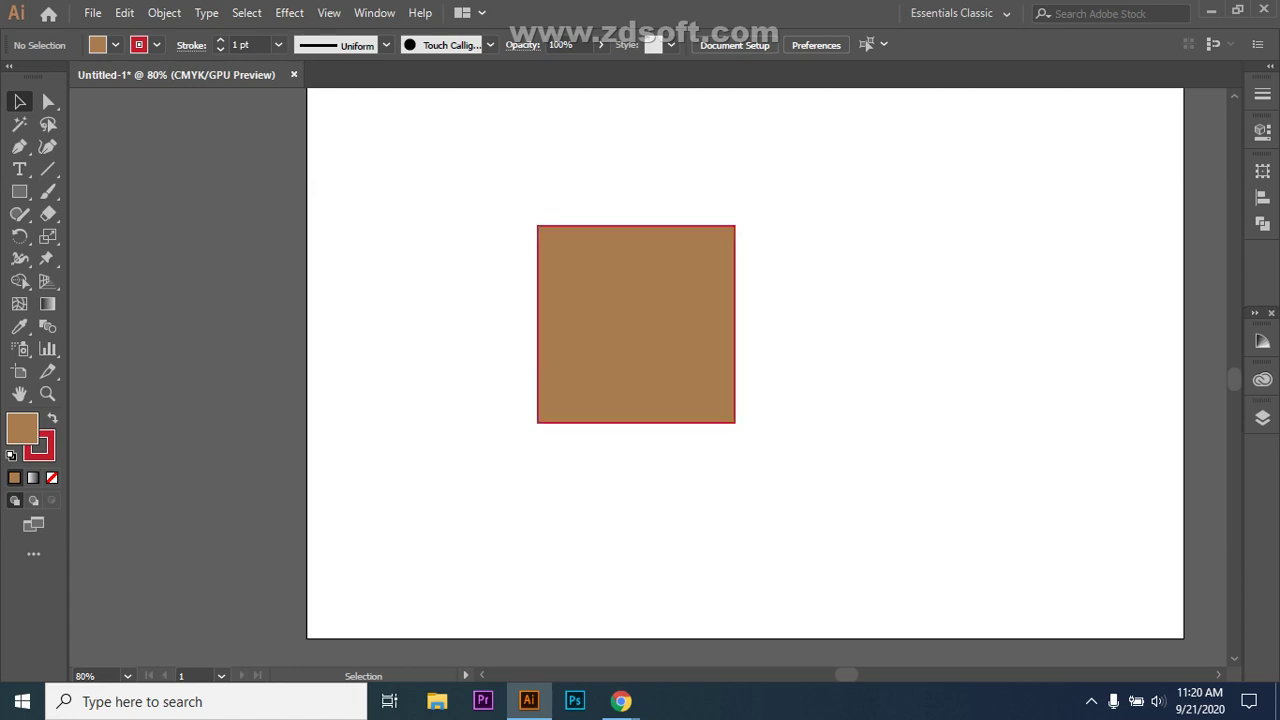
# Select the square and switch to the Direct Selection tool from its group of tool variants.
pyautogui.click(636, 324)
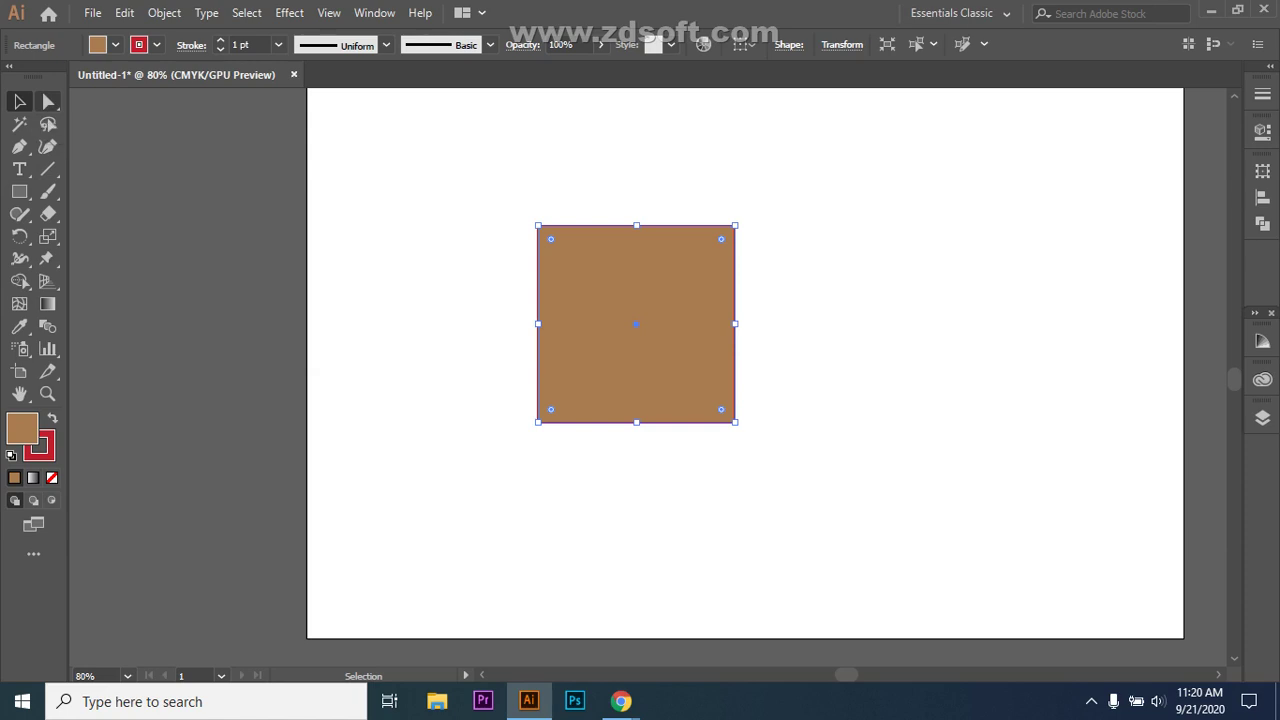
pyautogui.click(48, 101)
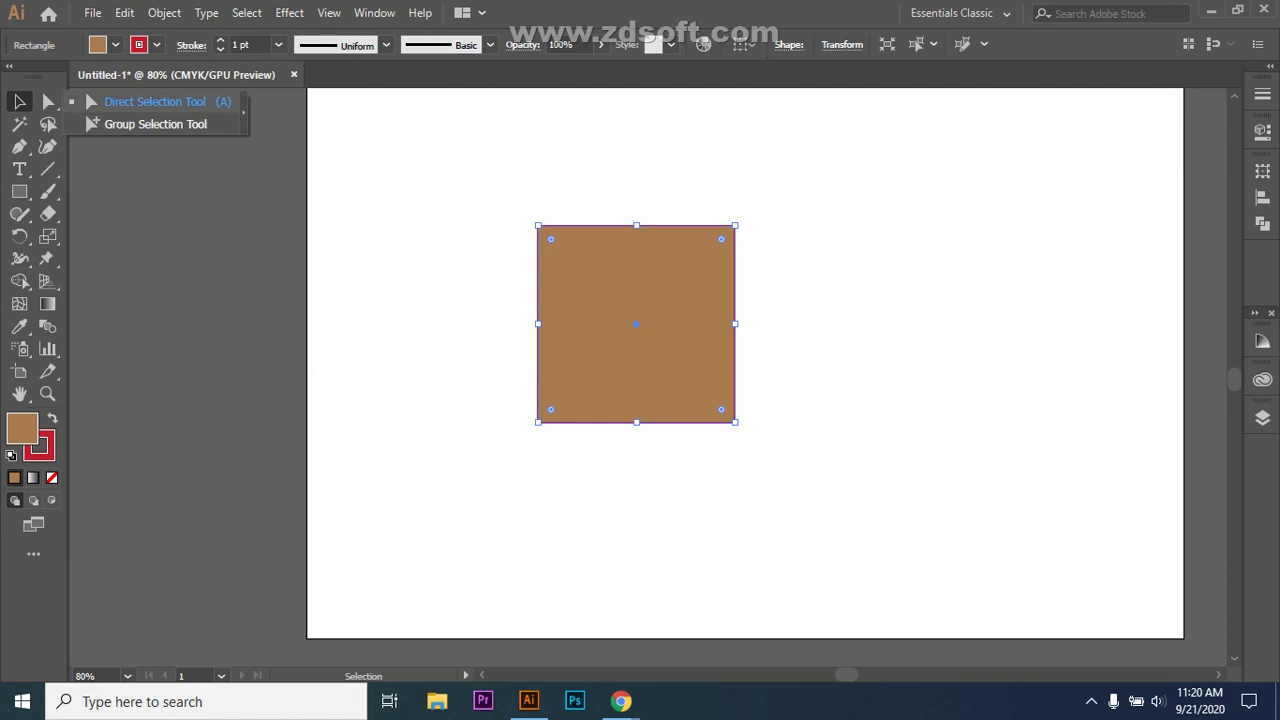
pyautogui.click(154, 101)
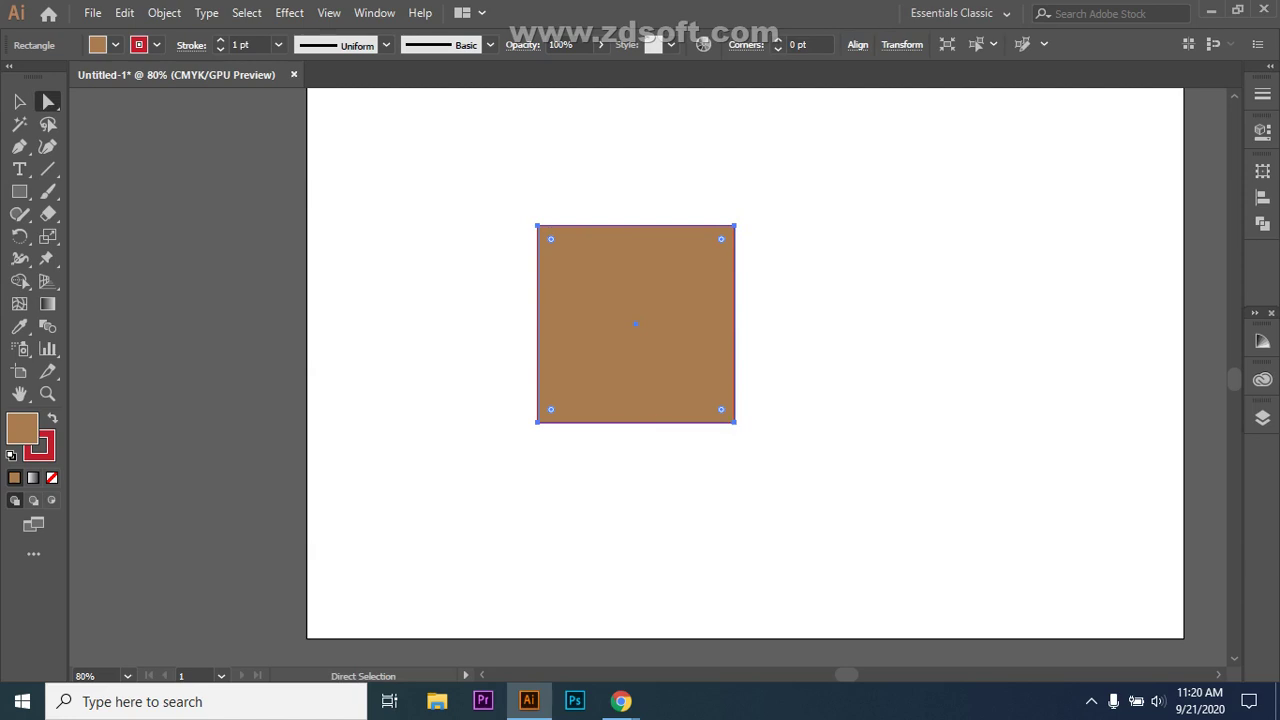
# Round all of the square's corners to 94.5 pt, undo it, and repeat the corner rounding and undo.
pyautogui.click(537, 226)
pyautogui.moveTo(550, 239); pyautogui.dragTo(648, 338)
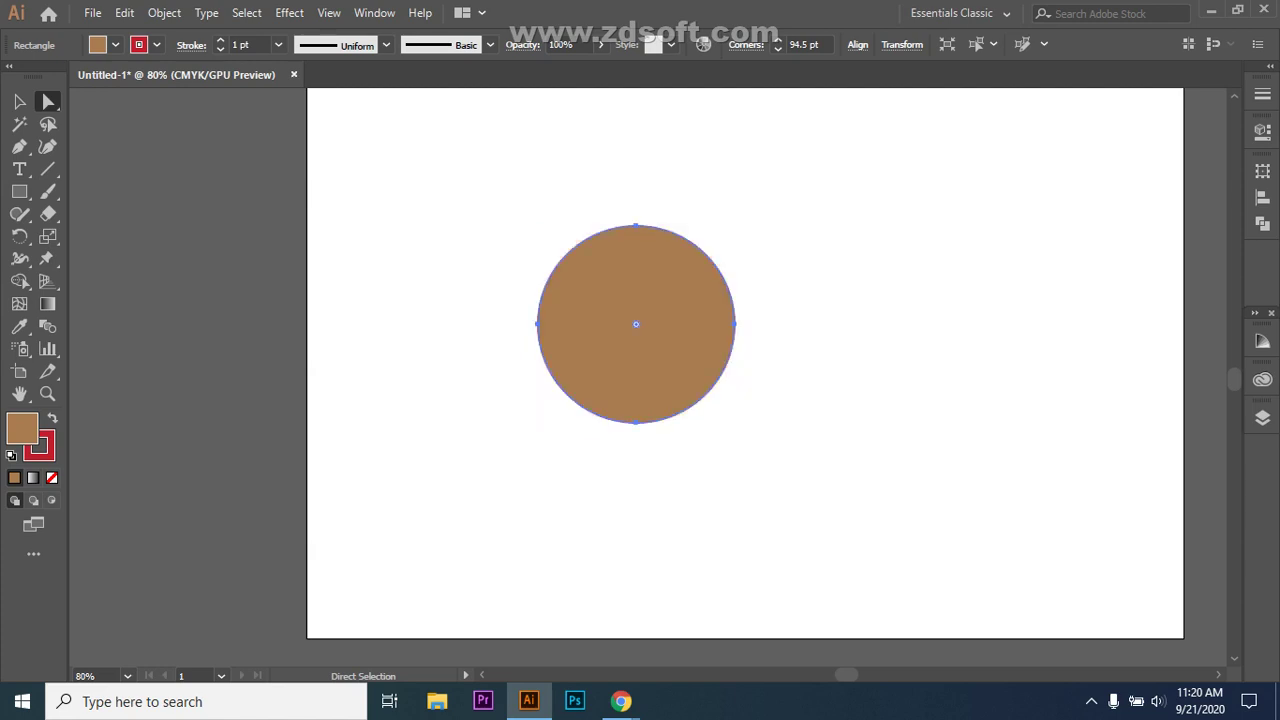
pyautogui.hotkey('ctrl', 'z')
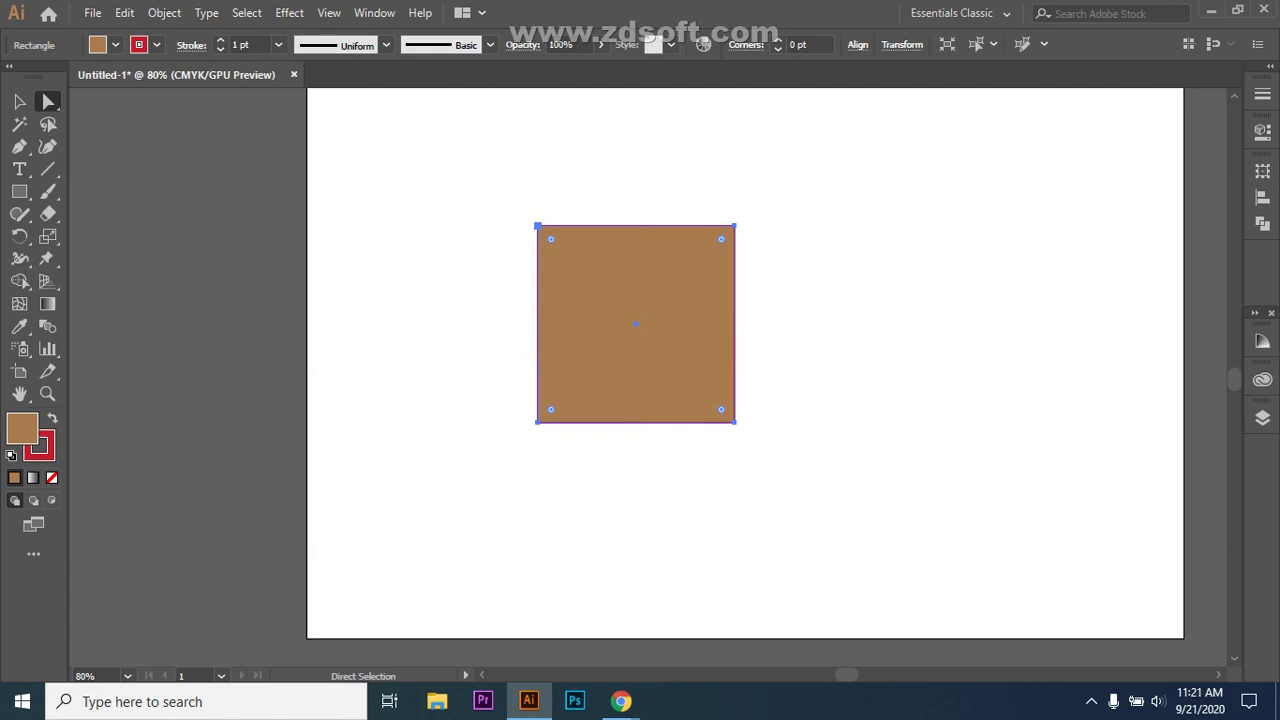
pyautogui.moveTo(550, 238); pyautogui.dragTo(655, 334)
pyautogui.hotkey('ctrl', 'z')
# Move only the square's upper-left anchor point outward to about X 128 pt, Y 109 pt, and deselect the shape.
pyautogui.click(537, 226)
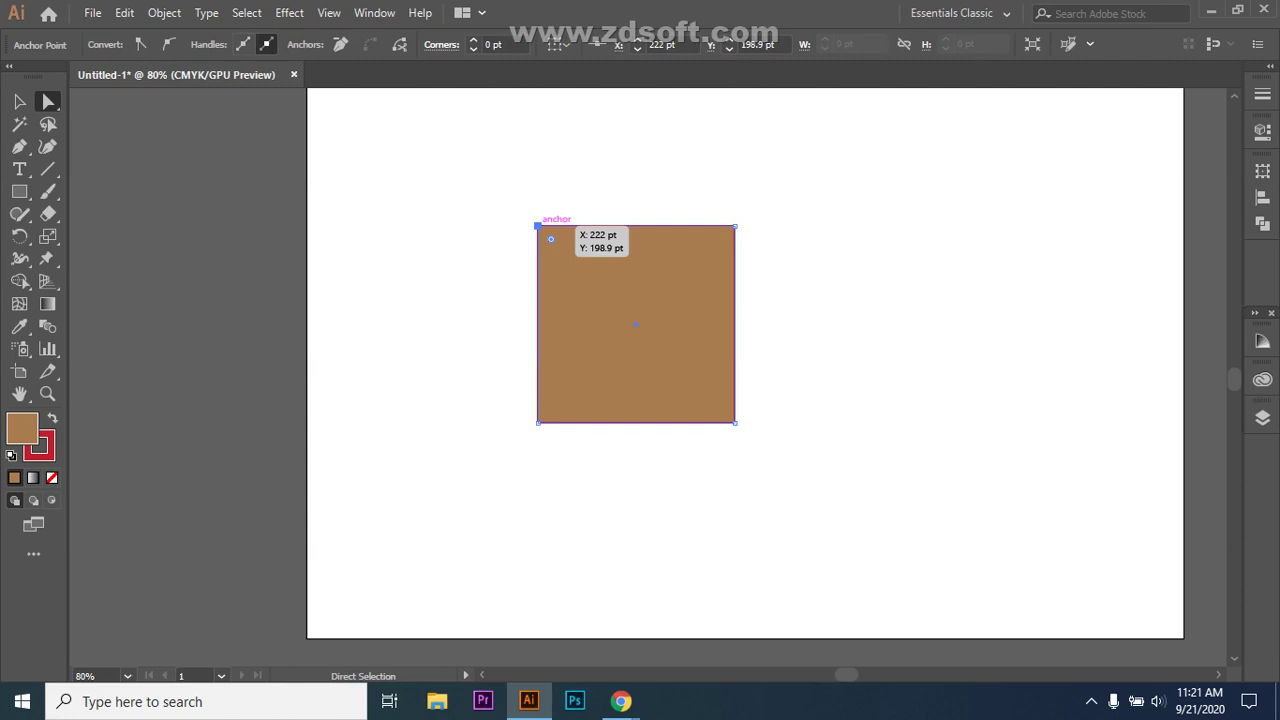
pyautogui.moveTo(538, 227); pyautogui.dragTo(440, 132)
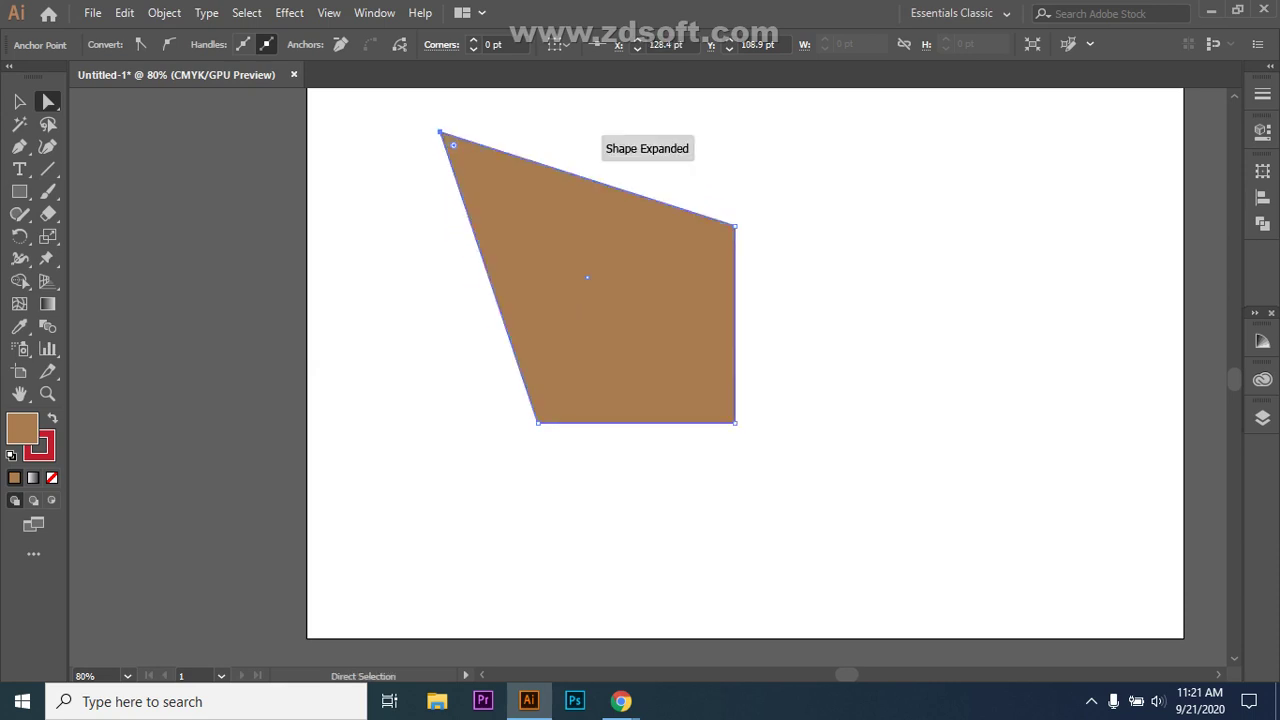
pyautogui.hotkey('ctrl', 'shift', 'a')
# Move the whole distorted shape straight down with the Direct Selection tool, deselect it and return to the Selection tool.
pyautogui.click(586, 277)
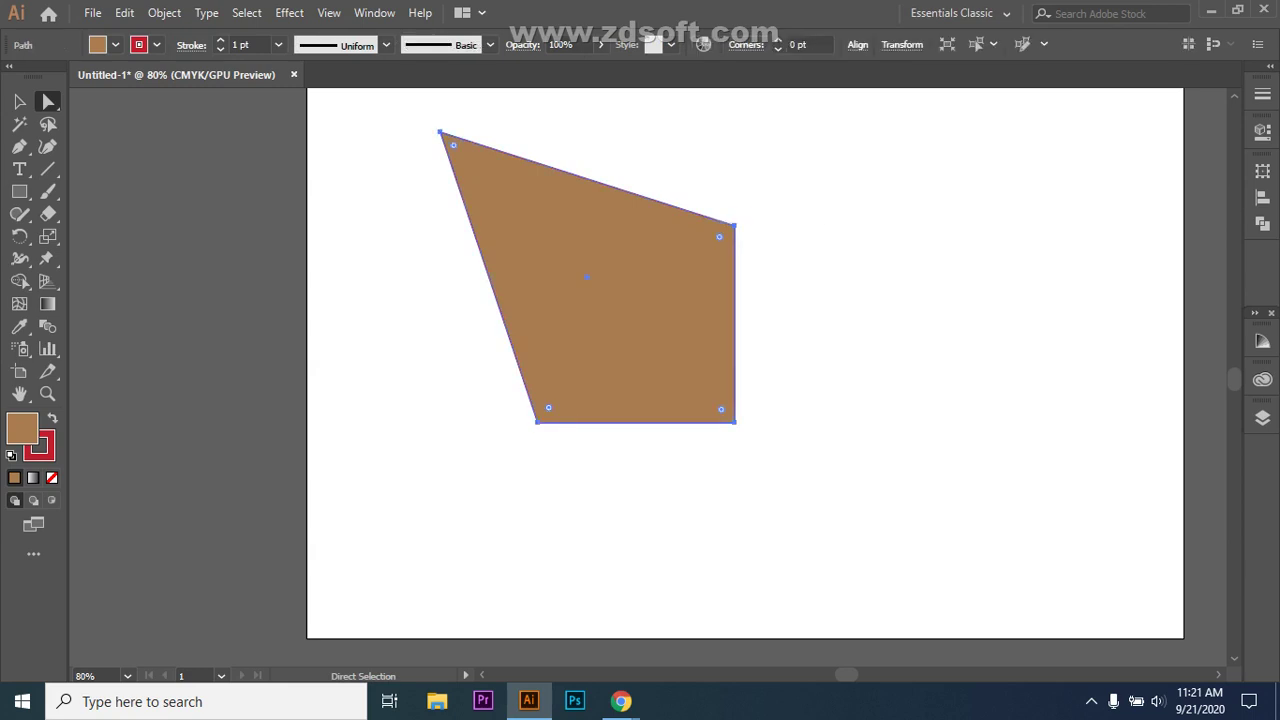
pyautogui.moveTo(735, 226); pyautogui.dragTo(735, 226)
pyautogui.click(735, 226)
pyautogui.click(735, 422)
pyautogui.moveTo(587, 277); pyautogui.dragTo(587, 355)
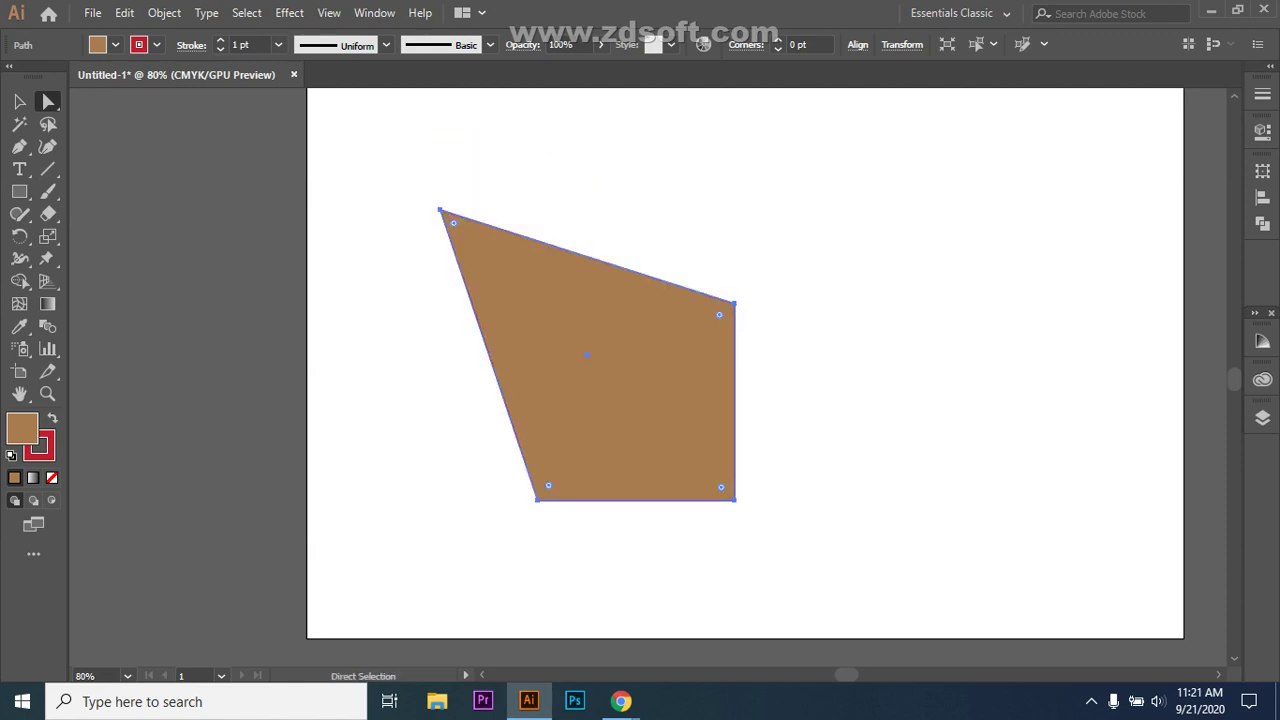
pyautogui.click(750, 303)
pyautogui.press('v')
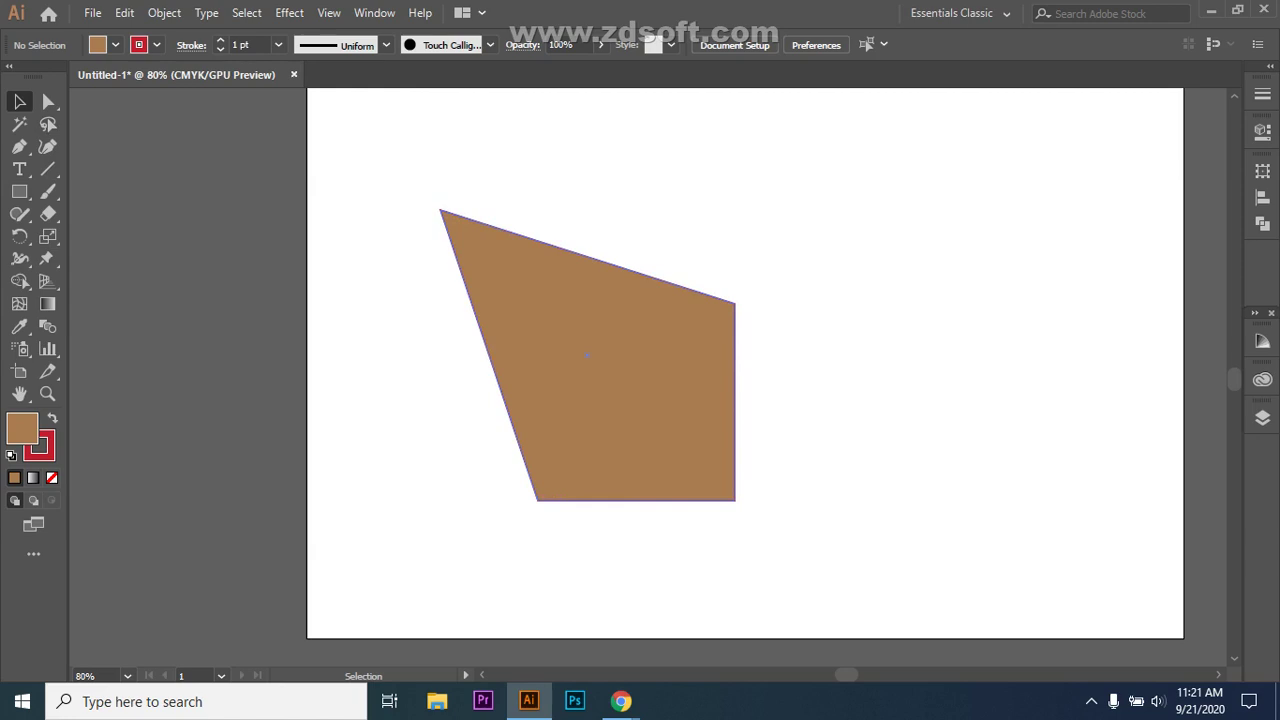
# Round only the shape's lower-right corner to 184.05 pt with the Direct Selection tool and switch back to the Selection tool.
pyautogui.click(48, 101)
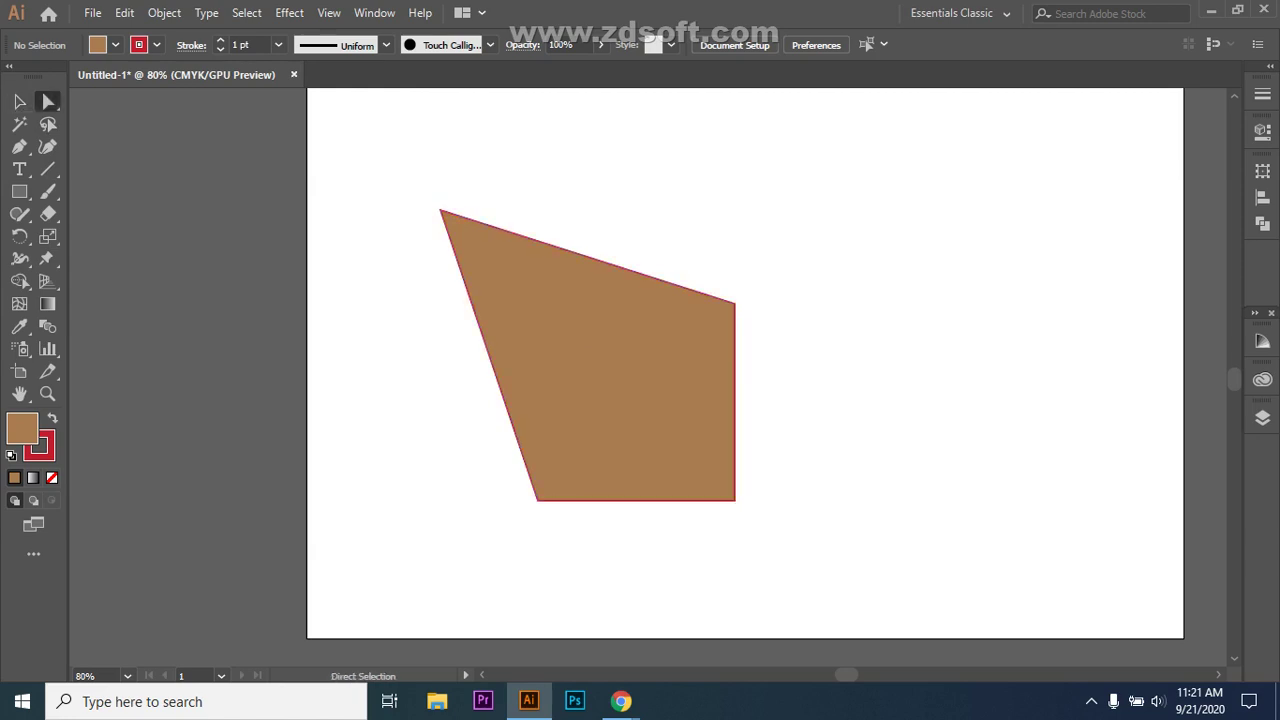
pyautogui.click(736, 301)
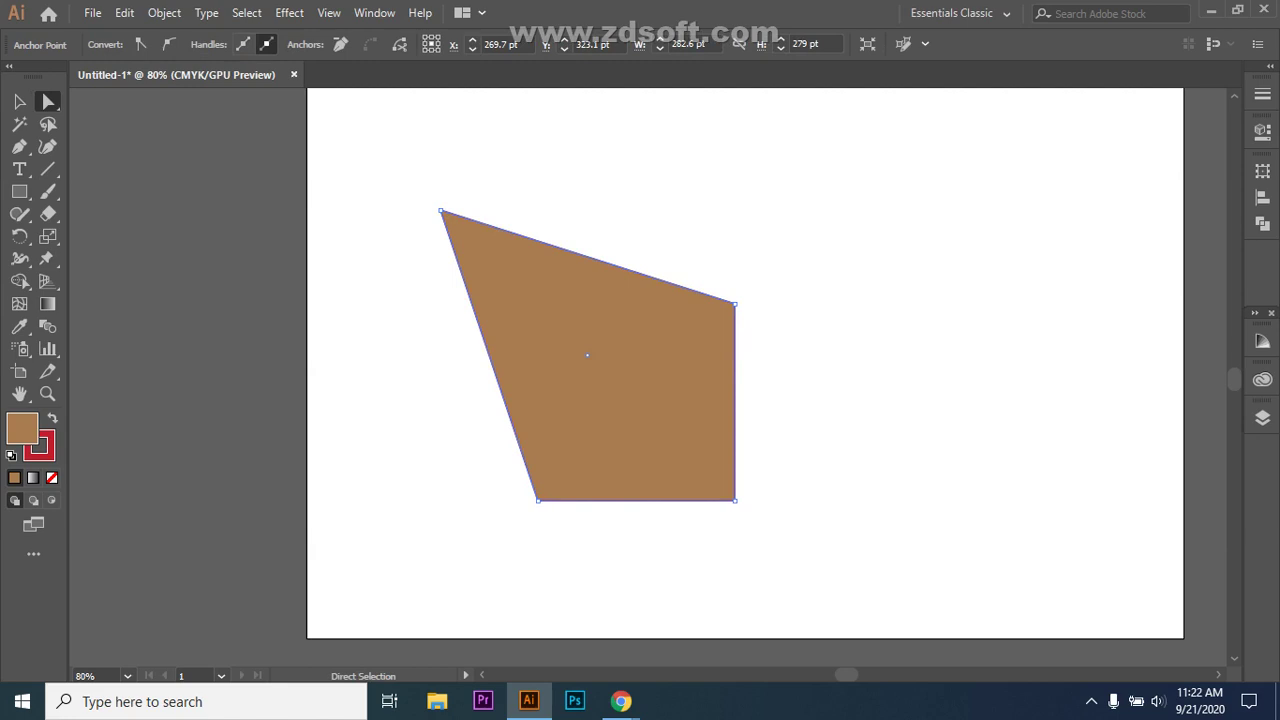
pyautogui.click(735, 499)
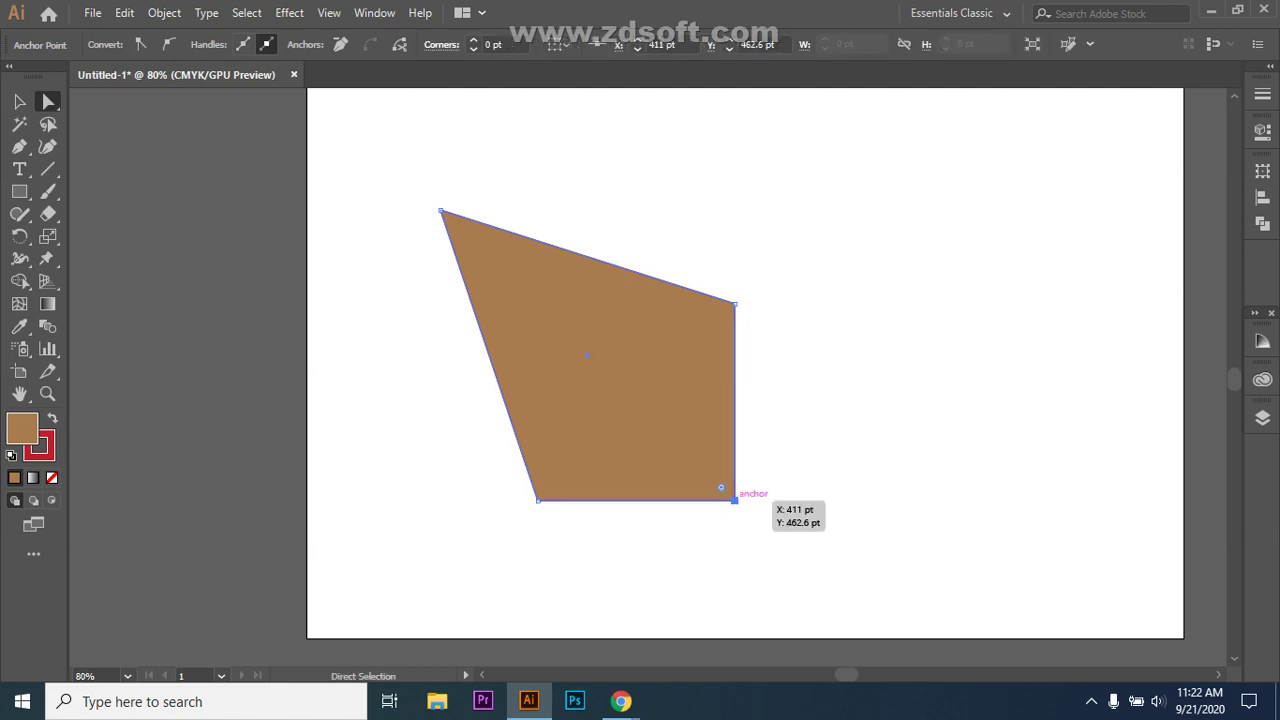
pyautogui.moveTo(721, 487); pyautogui.dragTo(542, 308)
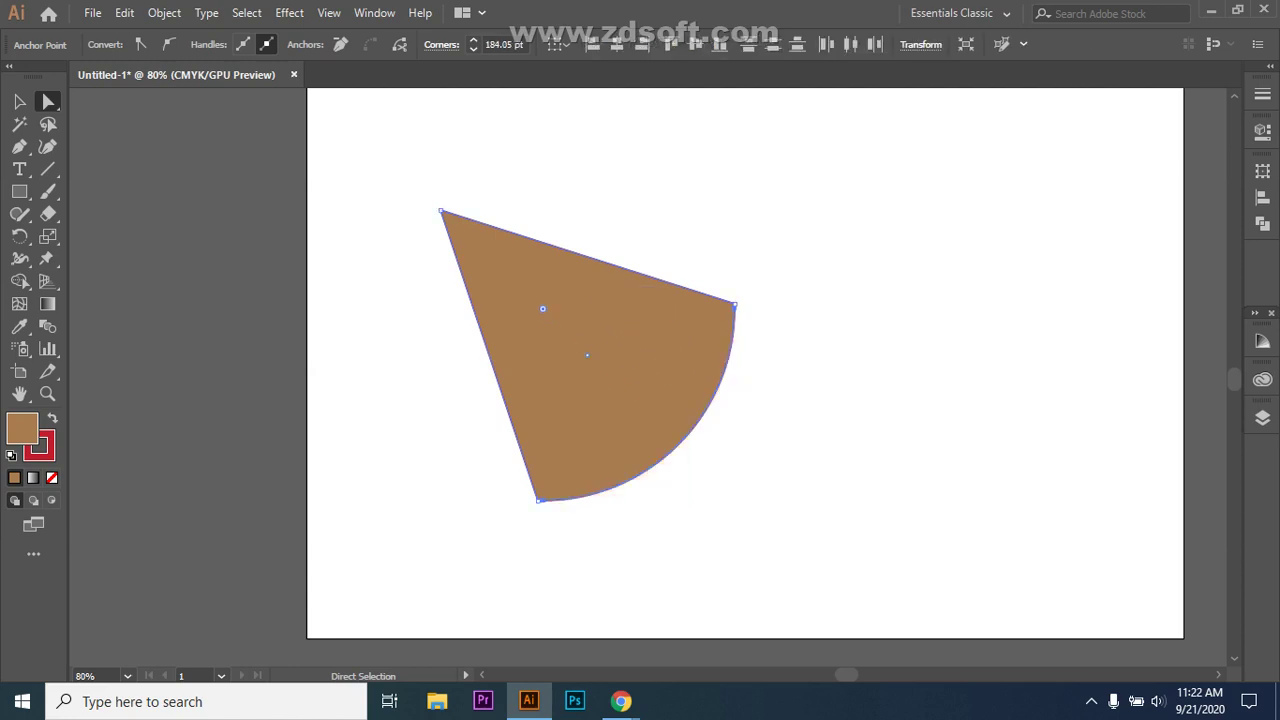
pyautogui.press('v')
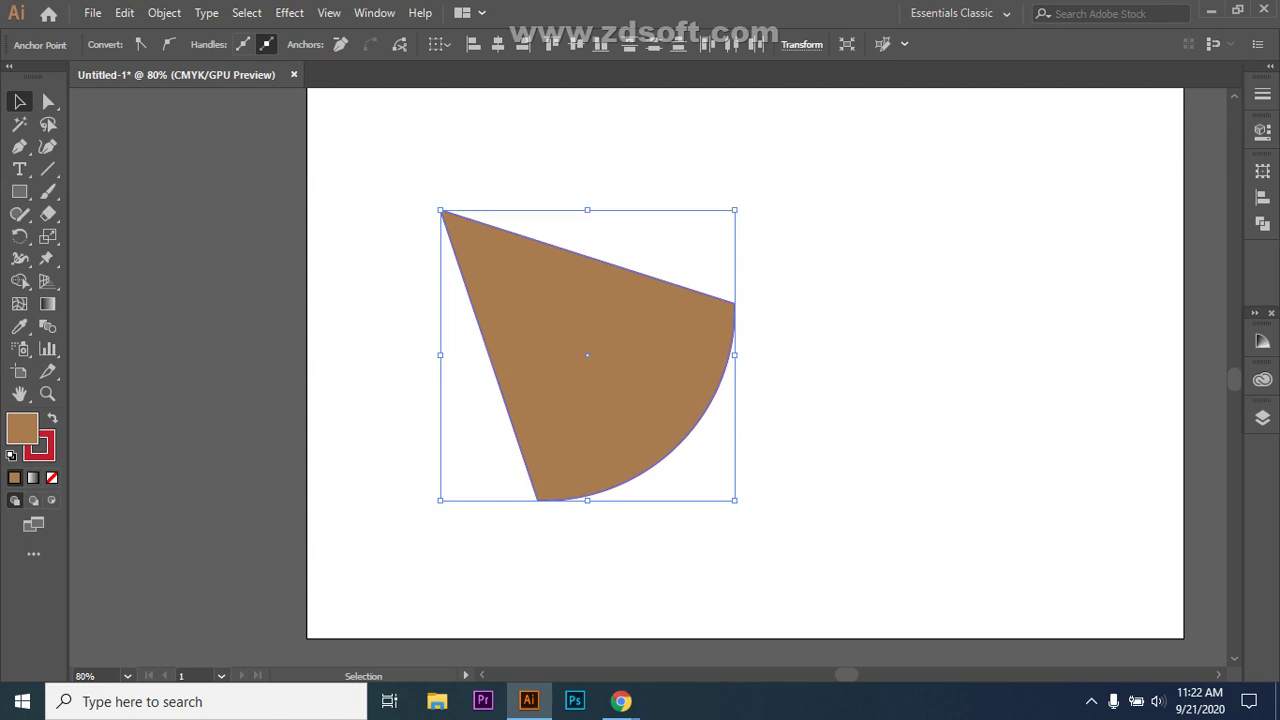
# Rotate the fan shape until its arc faces up, and rotate it a further 90° so the arc faces right.
pyautogui.moveTo(738, 207); pyautogui.dragTo(535, 348)
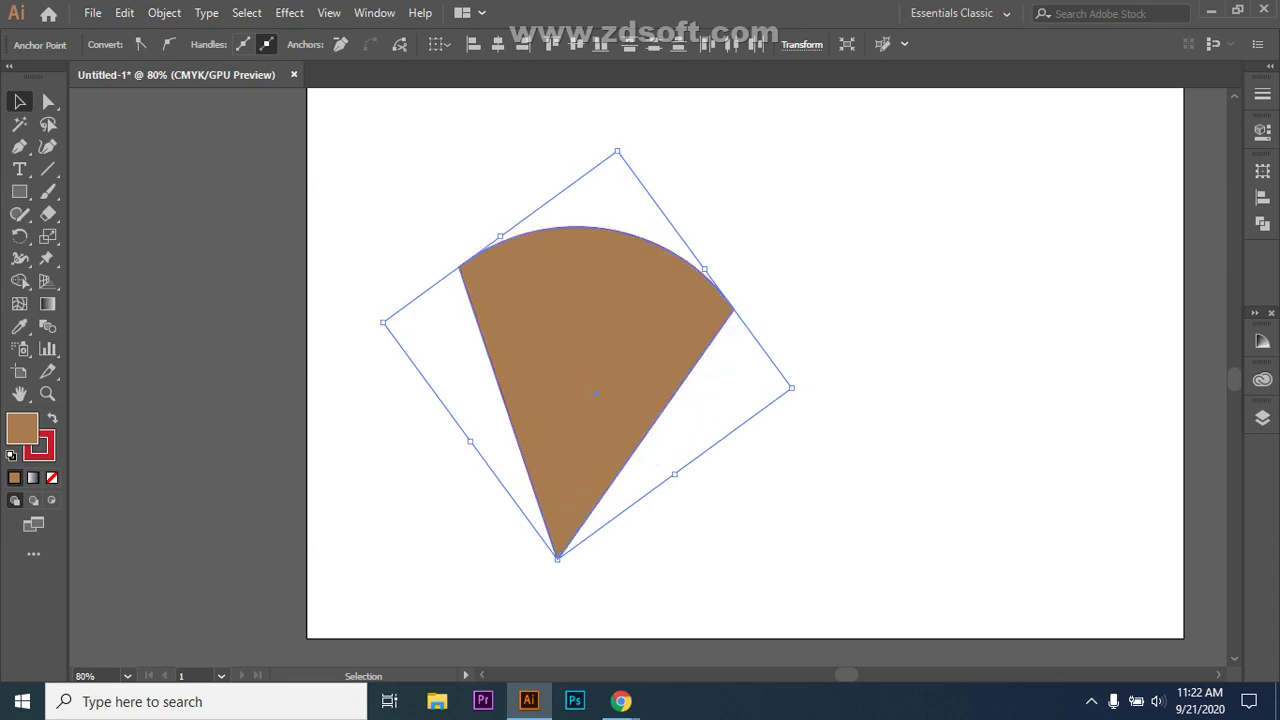
pyautogui.hotkey('ctrl', 'shift', 'a')
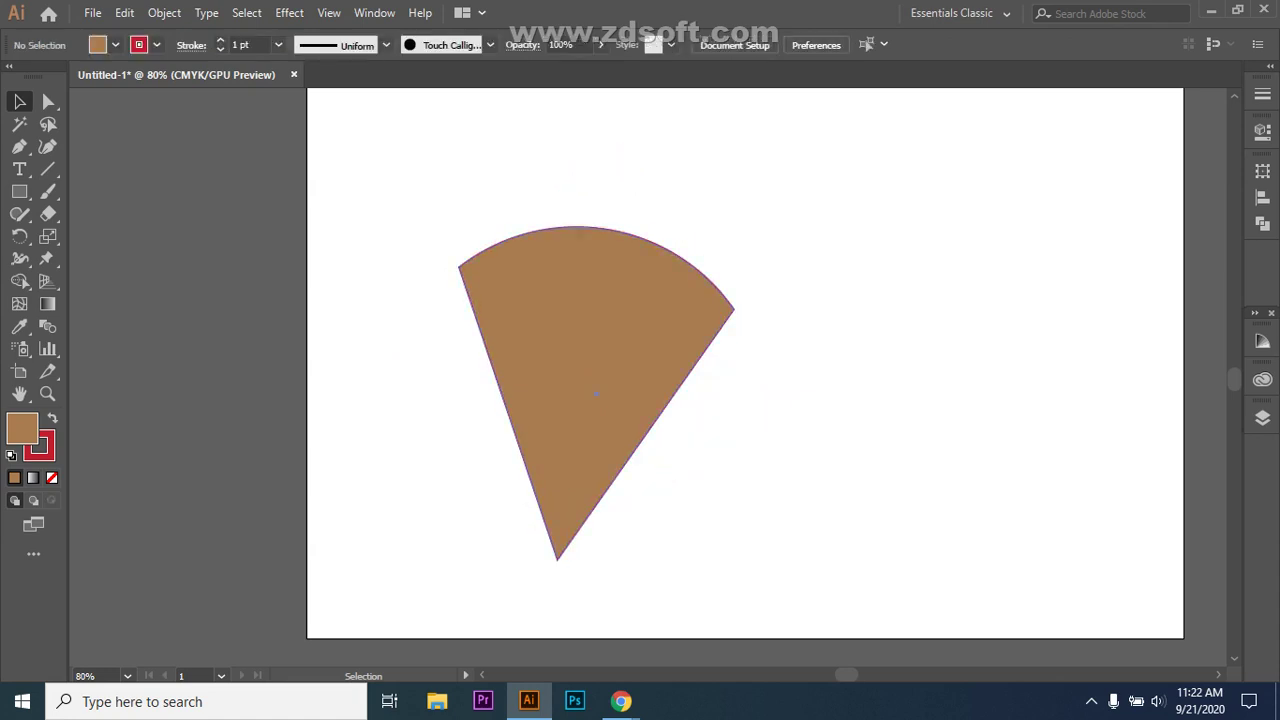
pyautogui.click(596, 393)
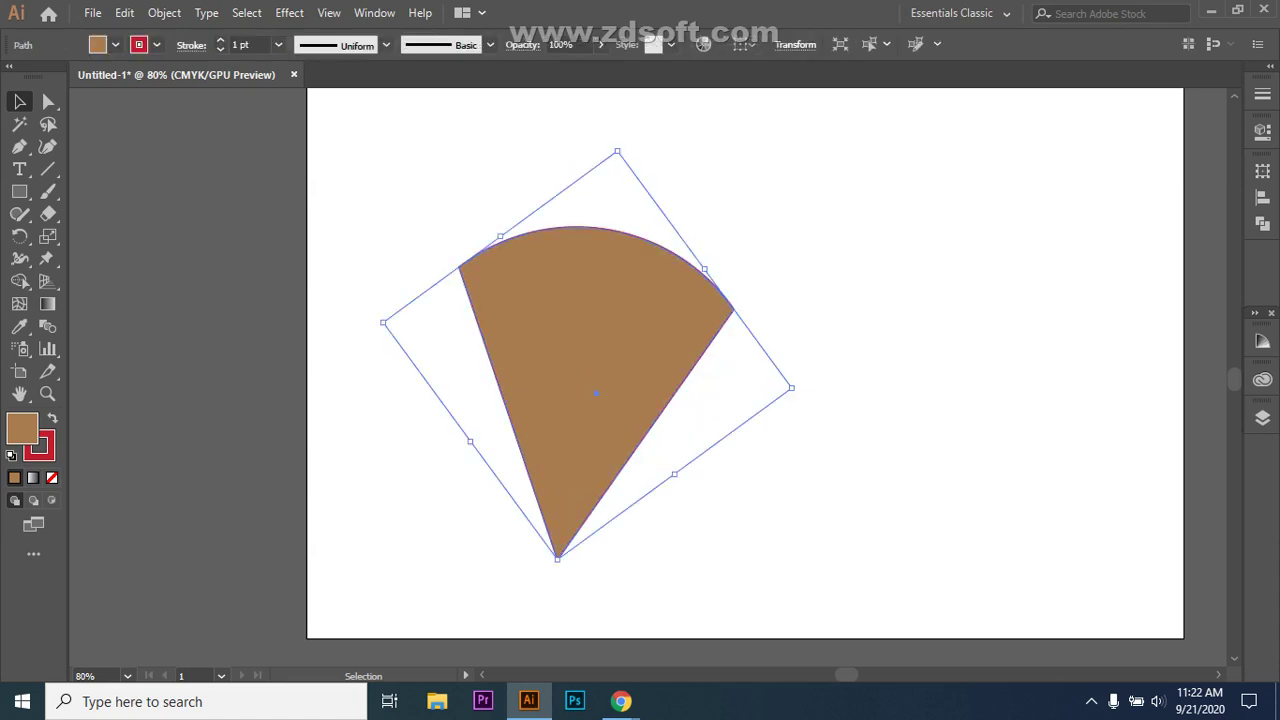
pyautogui.press('shift')
pyautogui.moveTo(620, 145); pyautogui.dragTo(809, 302)
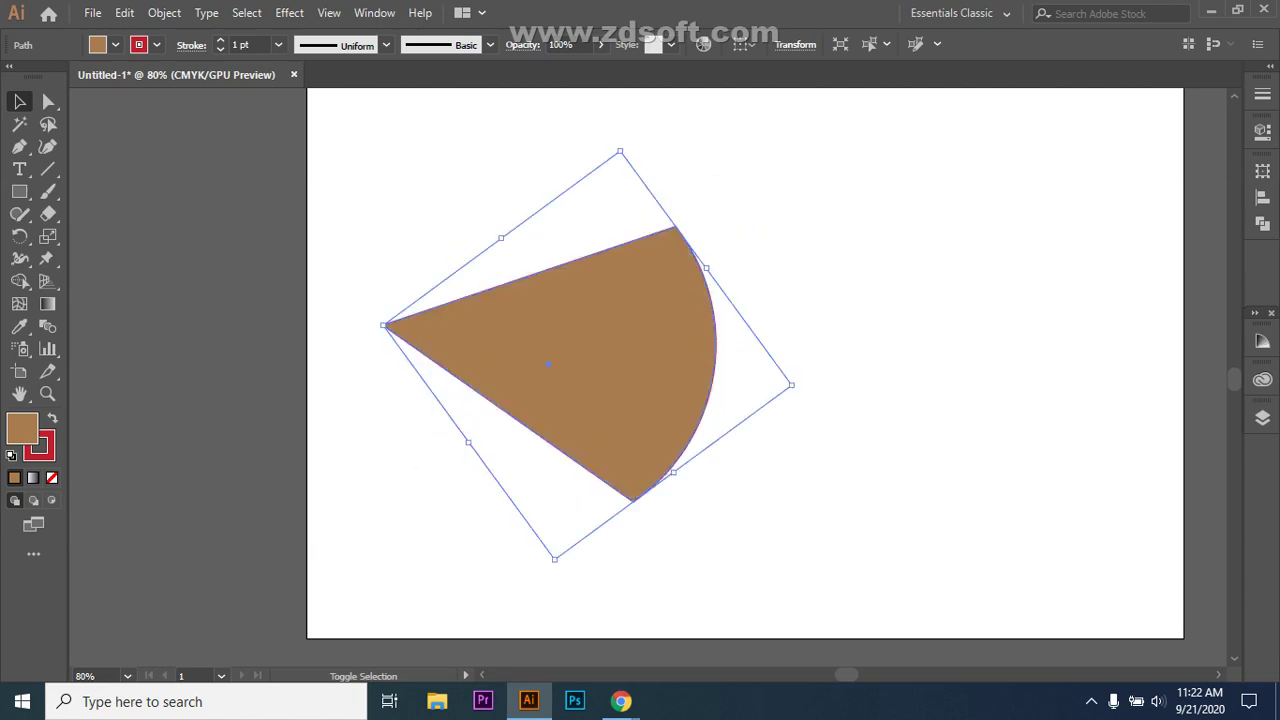
# Rotate the fan shape until its point faces the upper left, and show its corner widgets with the Direct Selection tool.
pyautogui.moveTo(799, 372); pyautogui.dragTo(785, 490)
pyautogui.hotkey('ctrl', 'shift', 'a')
pyautogui.hotkey('ctrl', 'a')
pyautogui.press('p')
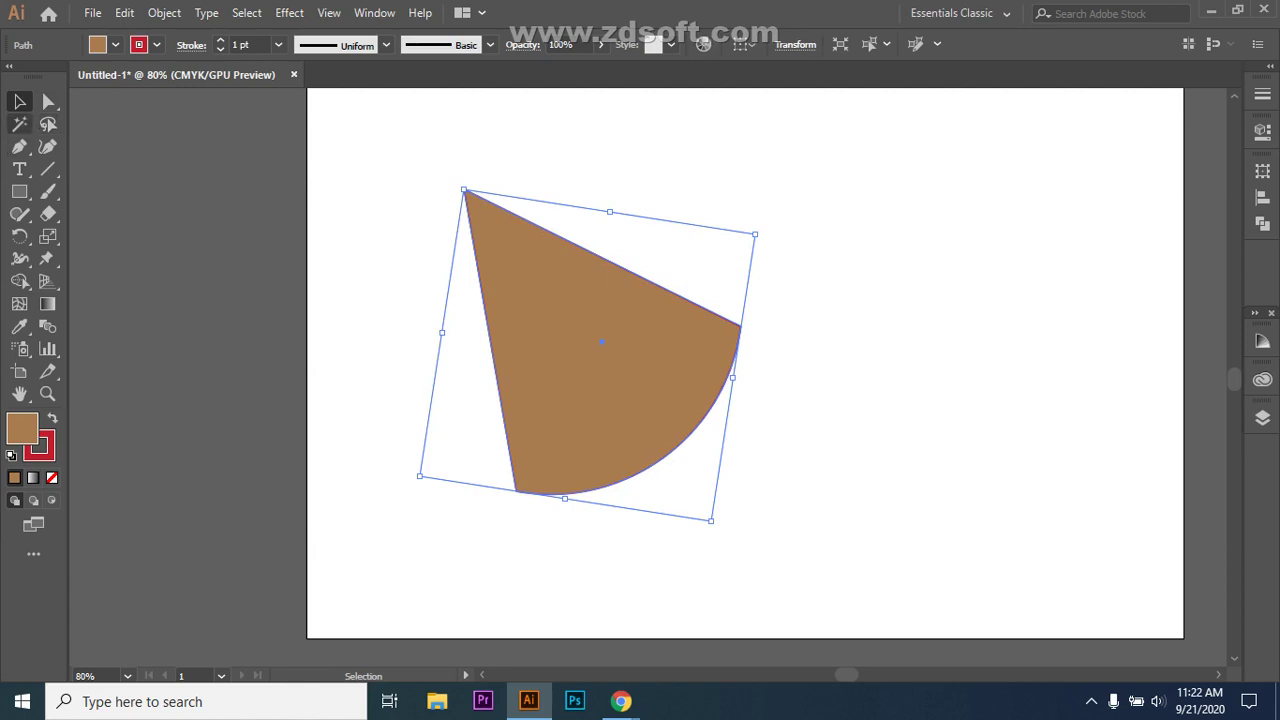
pyautogui.press('a')
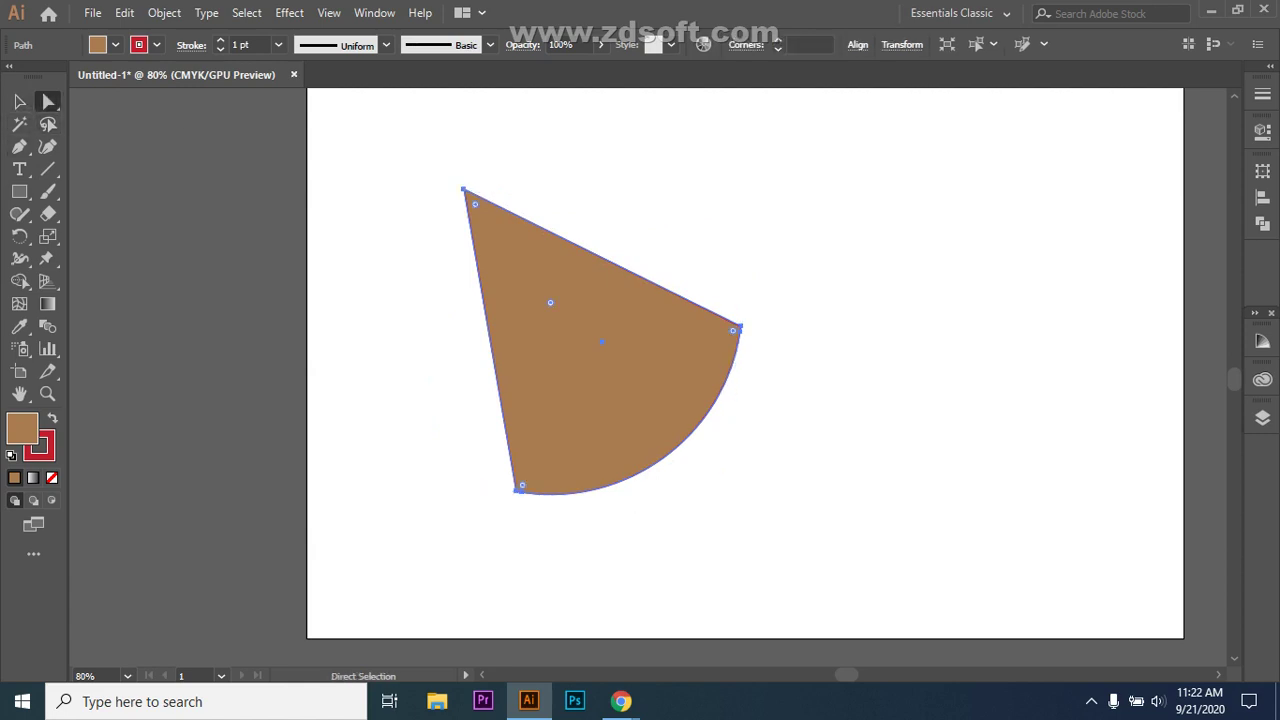
pyautogui.click(48, 101)
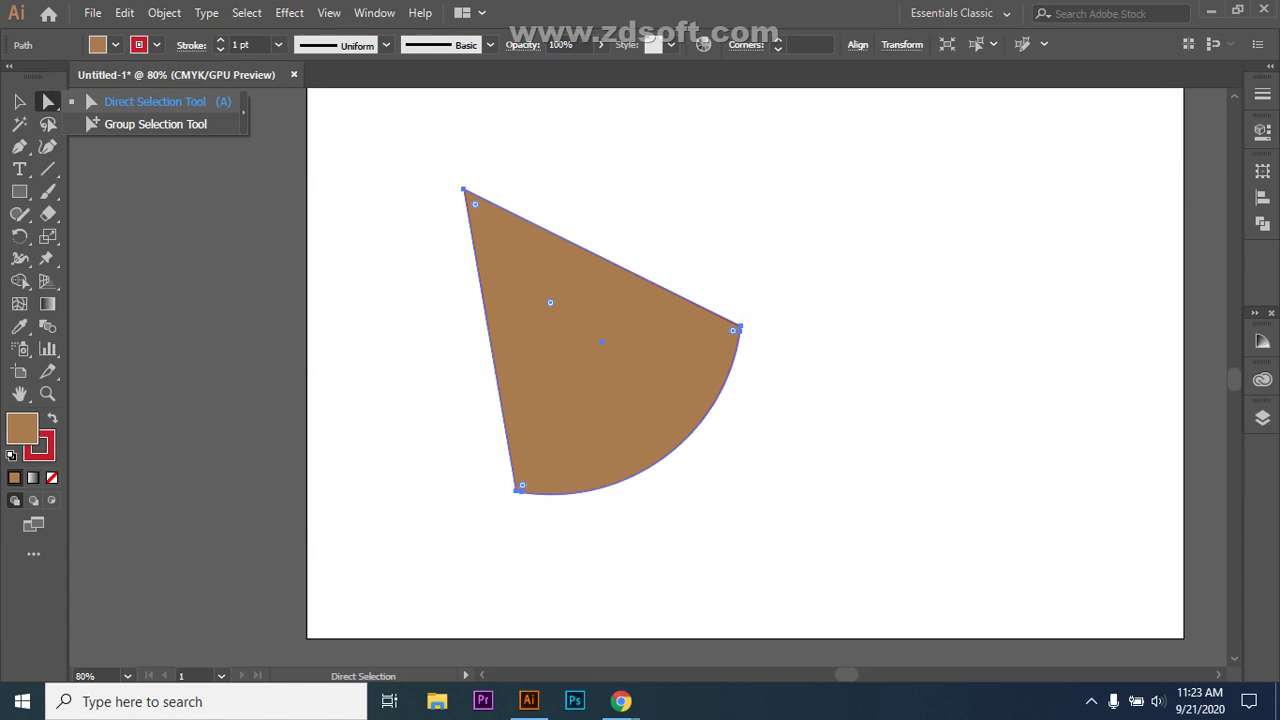
# Draw a five-pointed star with the Star tool to the right of the fan shape.
pyautogui.click(19, 191)
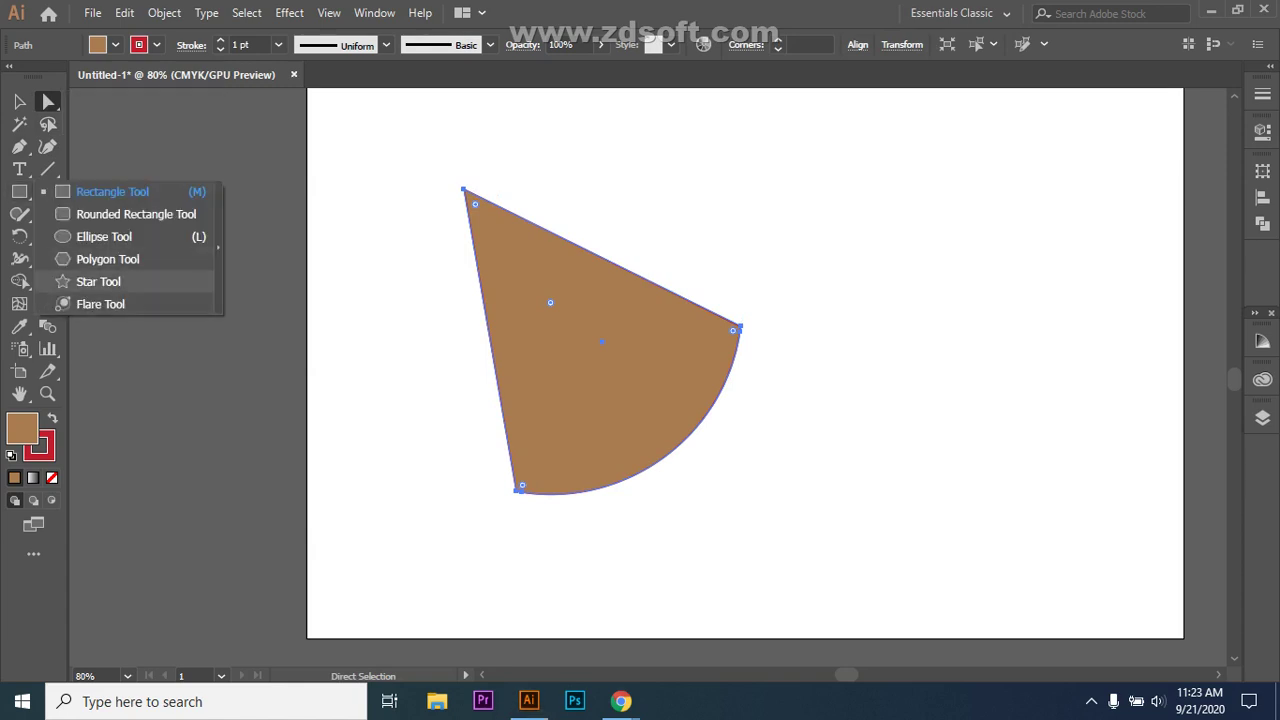
pyautogui.click(98, 281)
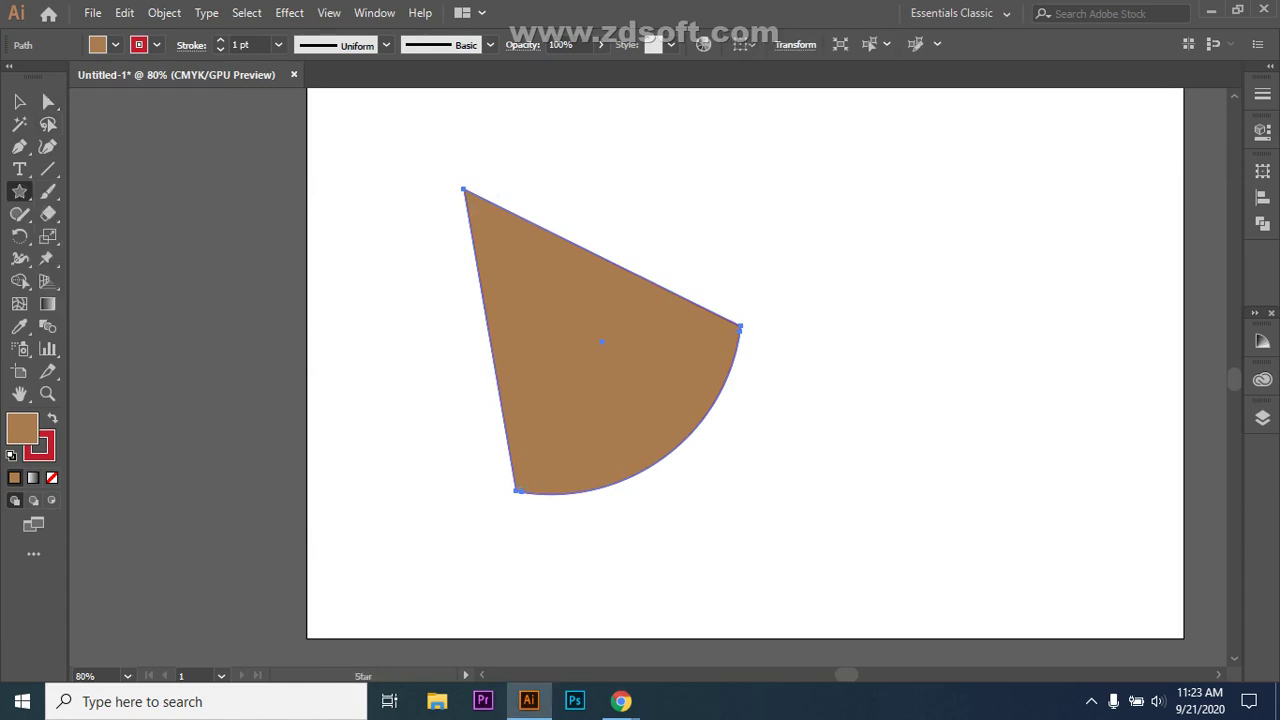
pyautogui.moveTo(838, 238); pyautogui.dragTo(913, 341)
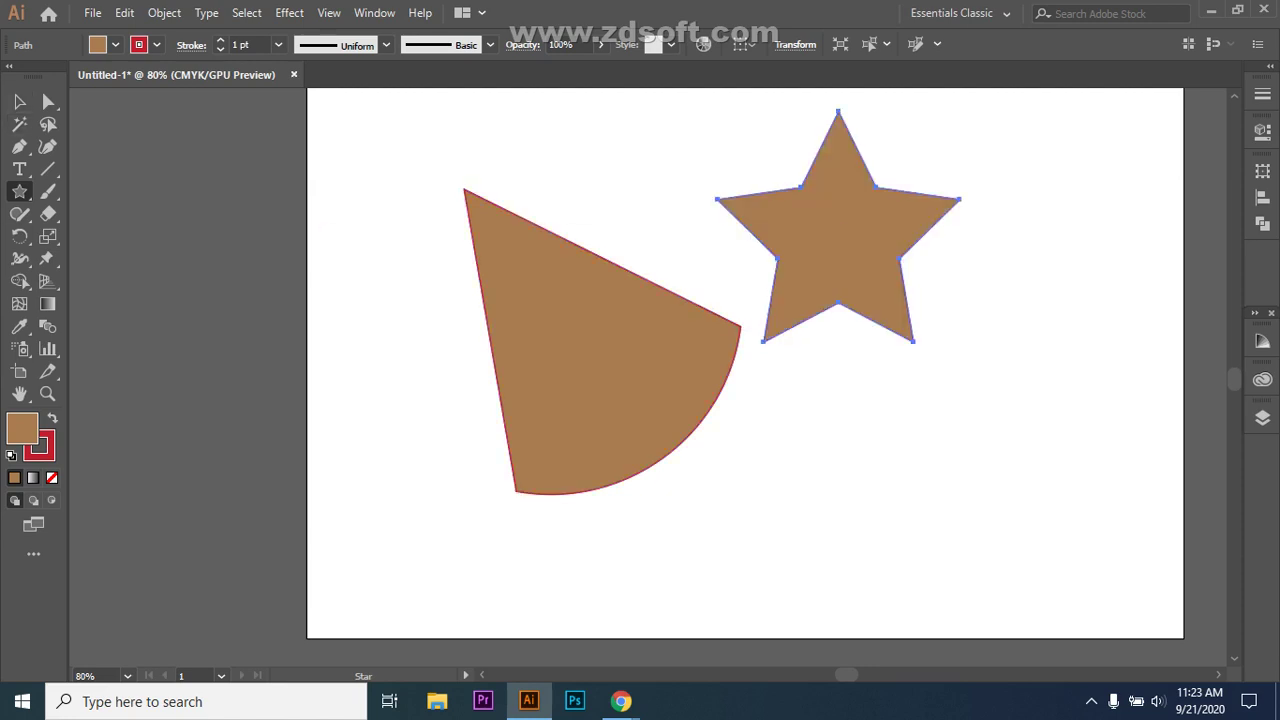
# Delete the fan shape and move the star to the middle of the artboard with the Selection tool.
pyautogui.press('v')
pyautogui.moveTo(423, 166); pyautogui.dragTo(512, 300)
pyautogui.press('Delete')
pyautogui.hotkey('ctrl', 'a')
pyautogui.moveTo(858, 226); pyautogui.dragTo(668, 346)
pyautogui.hotkey('ctrl', 'shift', 'a')
pyautogui.hotkey('ctrl', 'a')
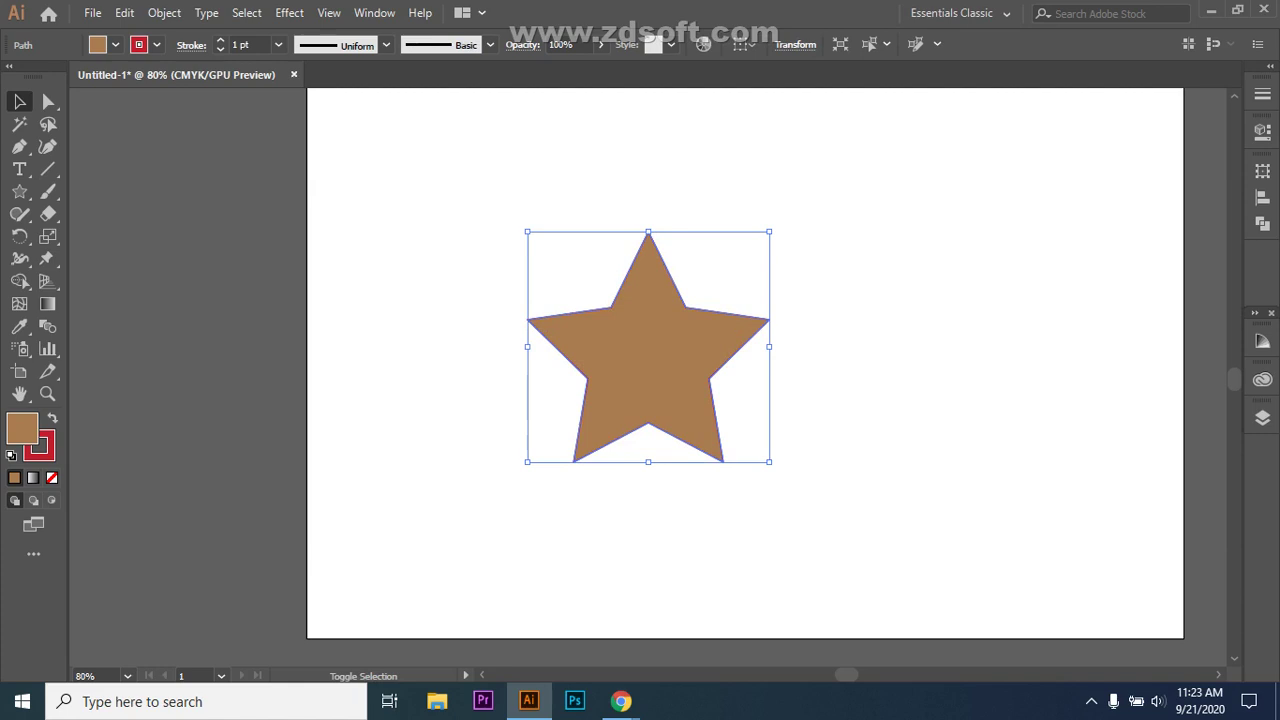
# Enlarge the star proportionally from its upper-right corner by about a third and keep it selected.
pyautogui.moveTo(769, 231); pyautogui.dragTo(851, 155)
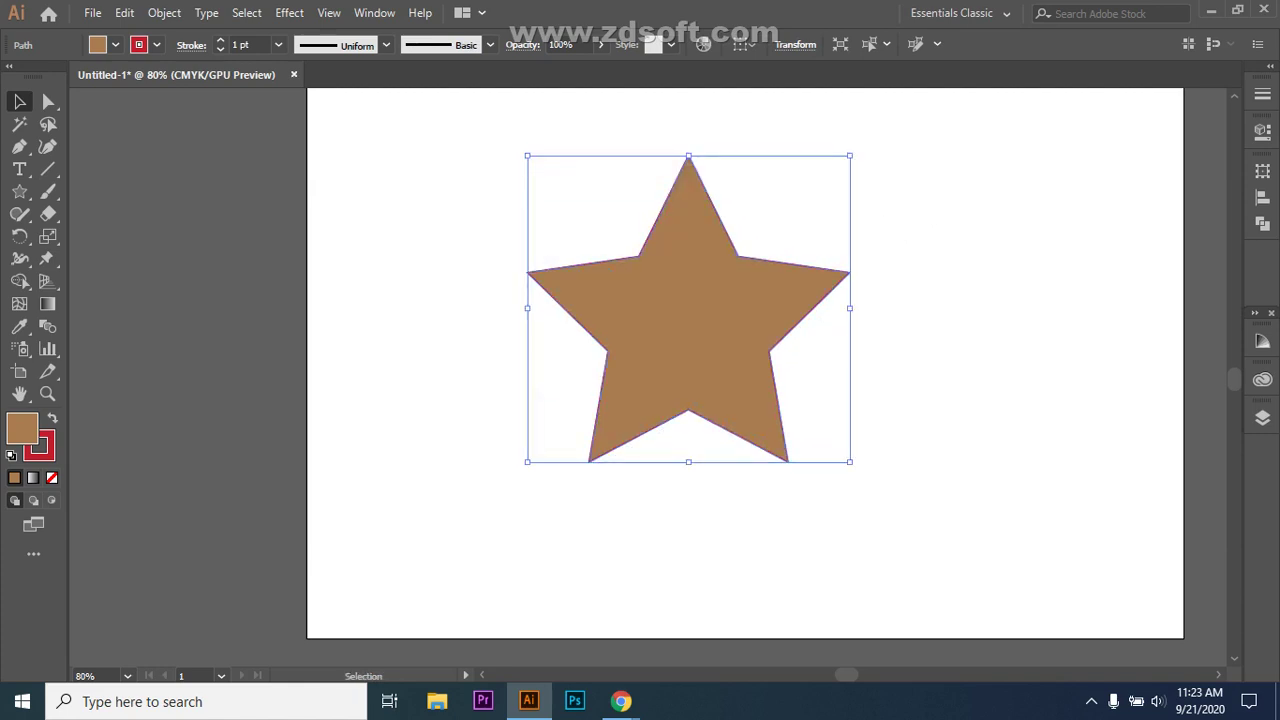
pyautogui.hotkey('ctrl', 'shift', 'a')
pyautogui.hotkey('ctrl', 'a')
# Round all of the star's corners to 13.14 pt with the Direct Selection tool and deselect the star.
pyautogui.click(48, 101)
pyautogui.click(155, 101)
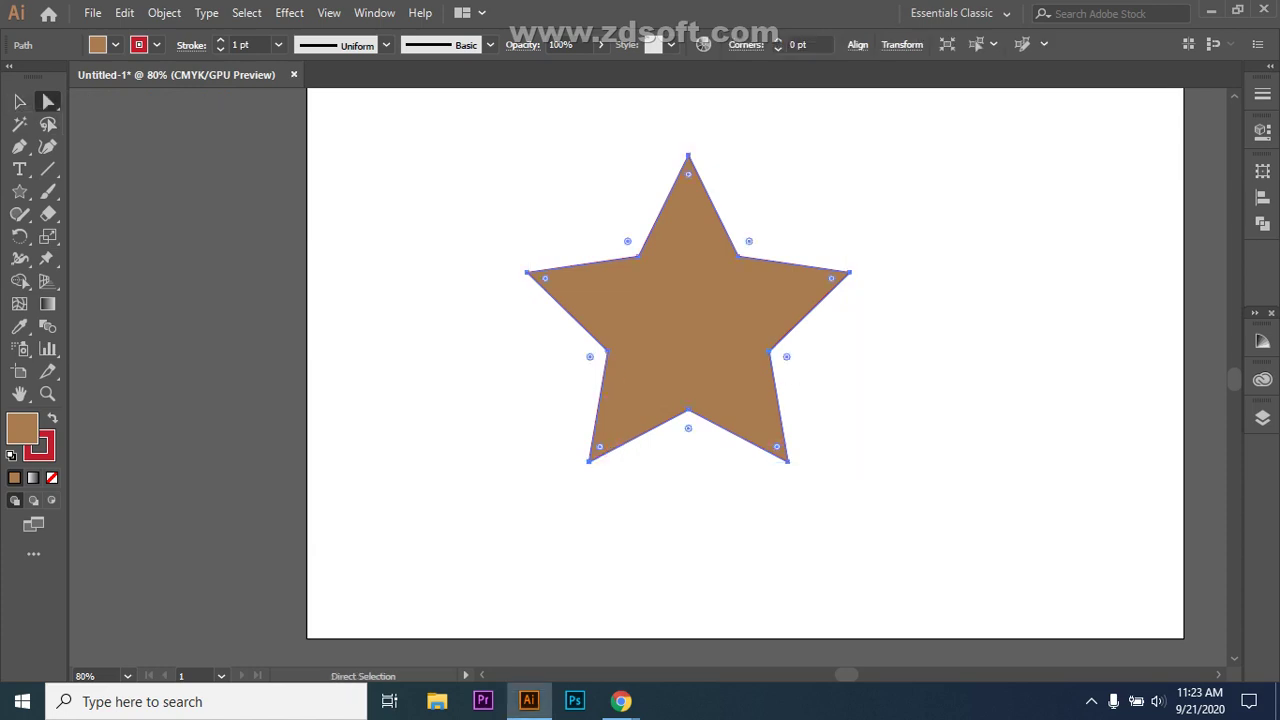
pyautogui.click(528, 272)
pyautogui.keyDown('shift'); pyautogui.click(688, 156); pyautogui.keyUp('shift')
pyautogui.moveTo(688, 174); pyautogui.dragTo(687, 186)
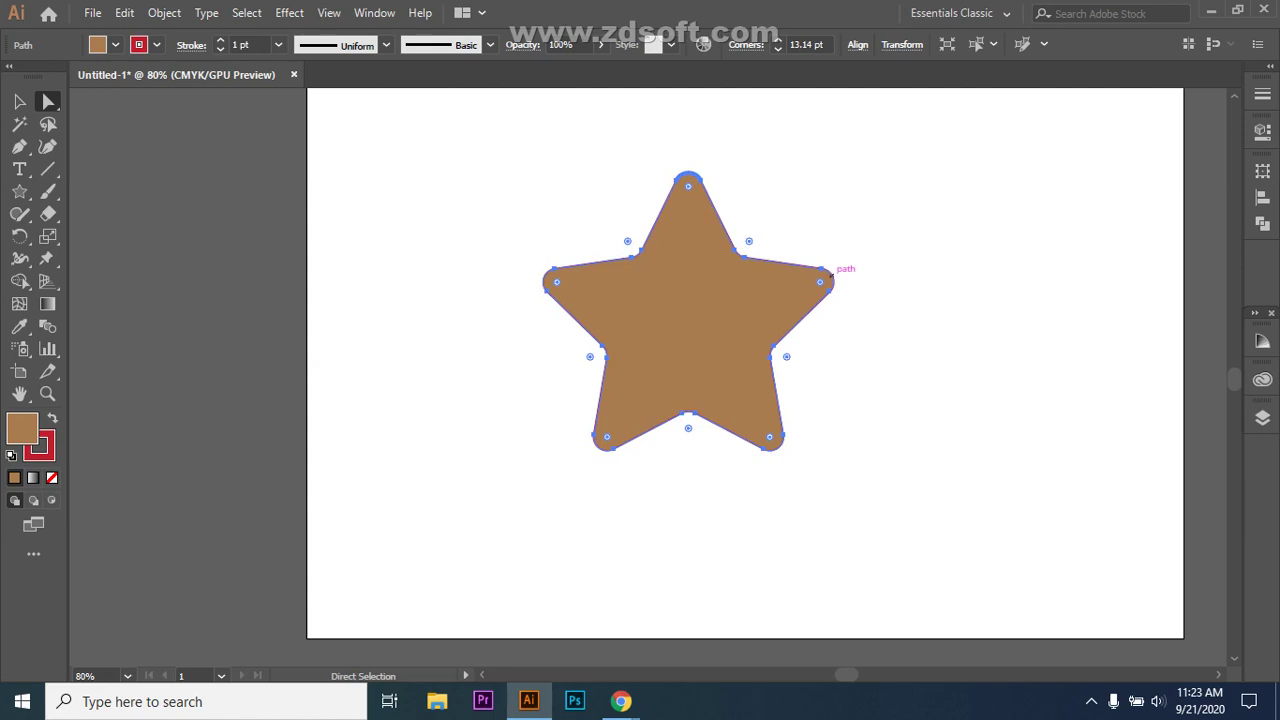
pyautogui.click(880, 320)
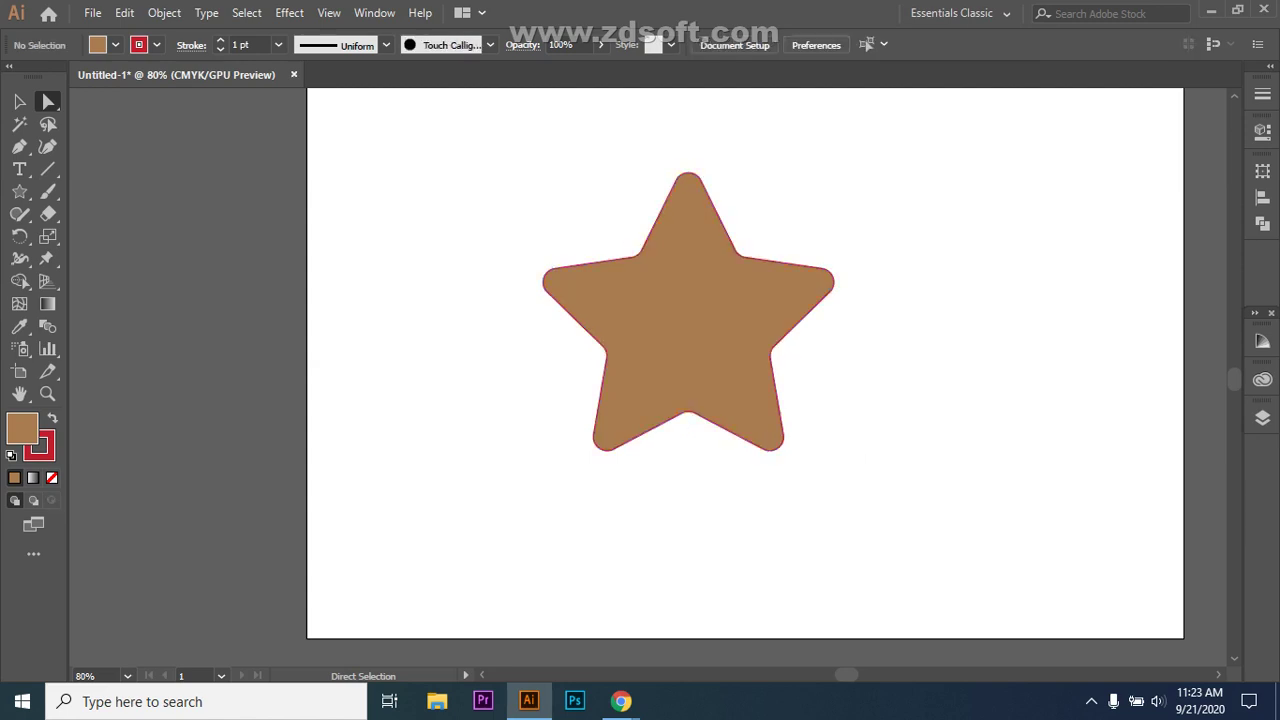
# Move the upper anchor point of the star's left arm upward to widen the arm tip, and deselect the star.
pyautogui.click(641, 250)
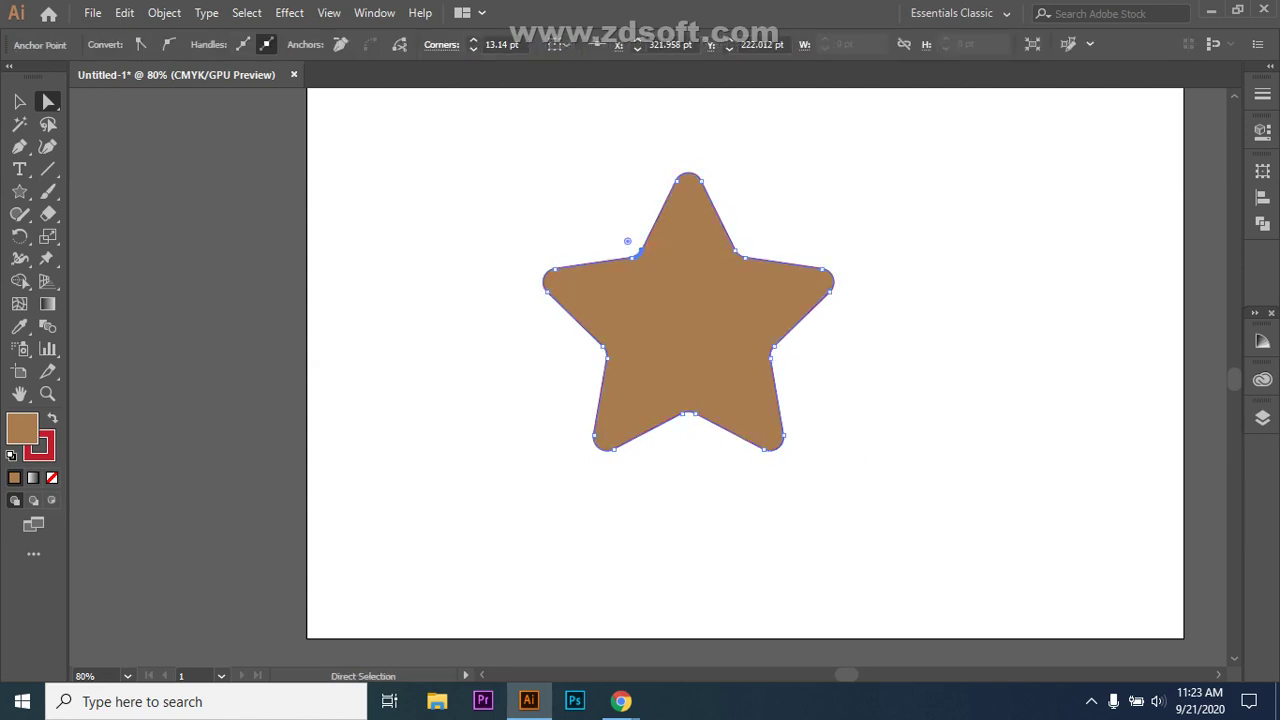
pyautogui.click(541, 283)
pyautogui.click(538, 284)
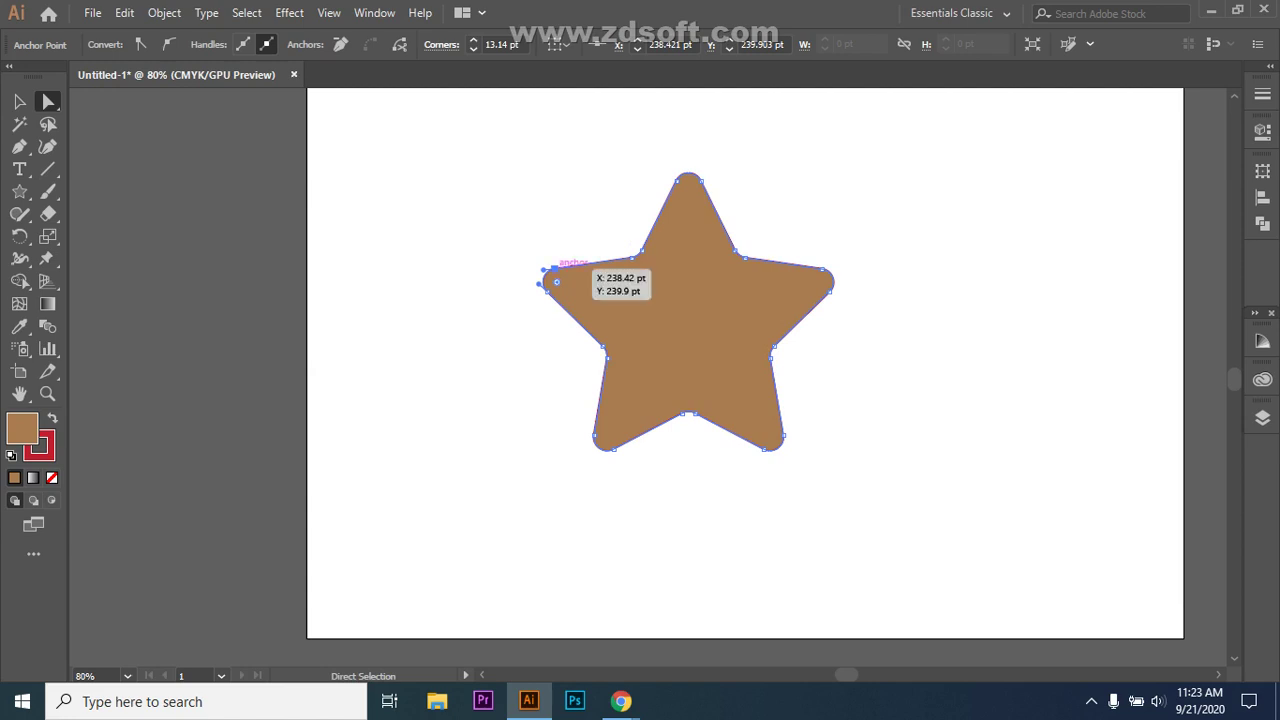
pyautogui.moveTo(555, 268); pyautogui.dragTo(548, 239)
pyautogui.hotkey('ctrl', 'shift', 'a')
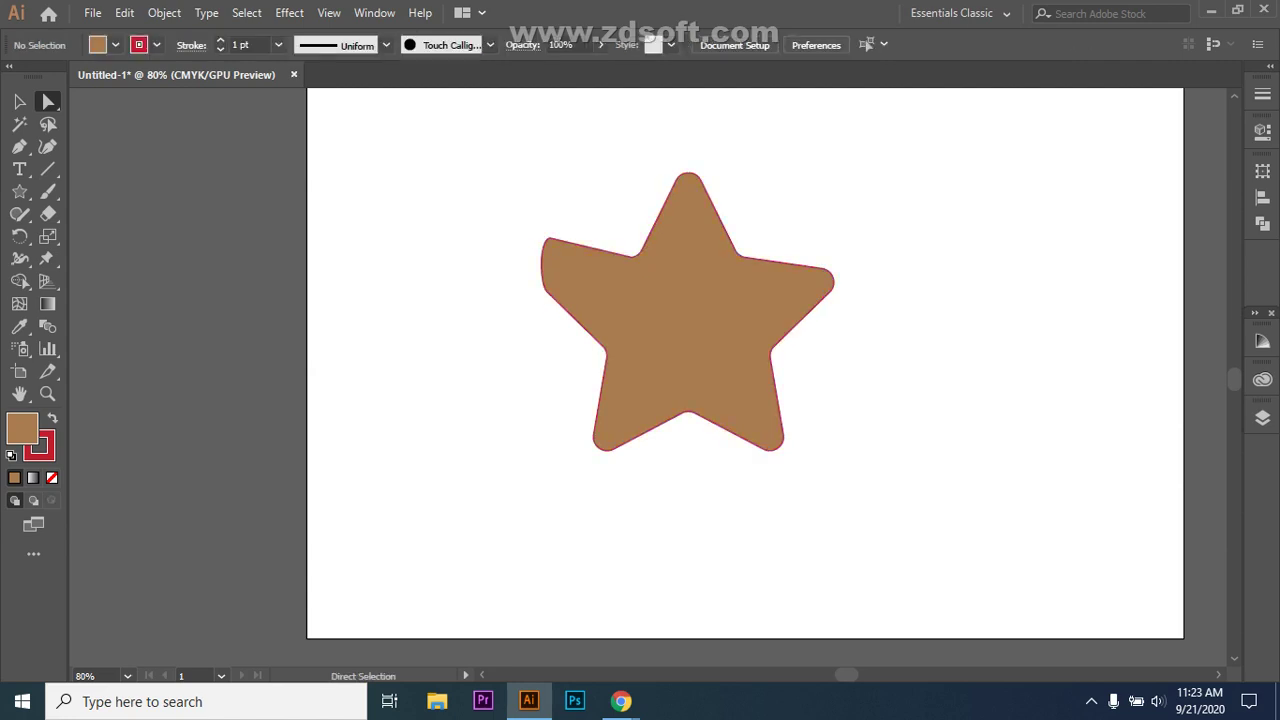
# Move the inner tip anchors of both lower arms downward and inward, the left one to about X 313 pt, Y 440 pt.
pyautogui.click(770, 450)
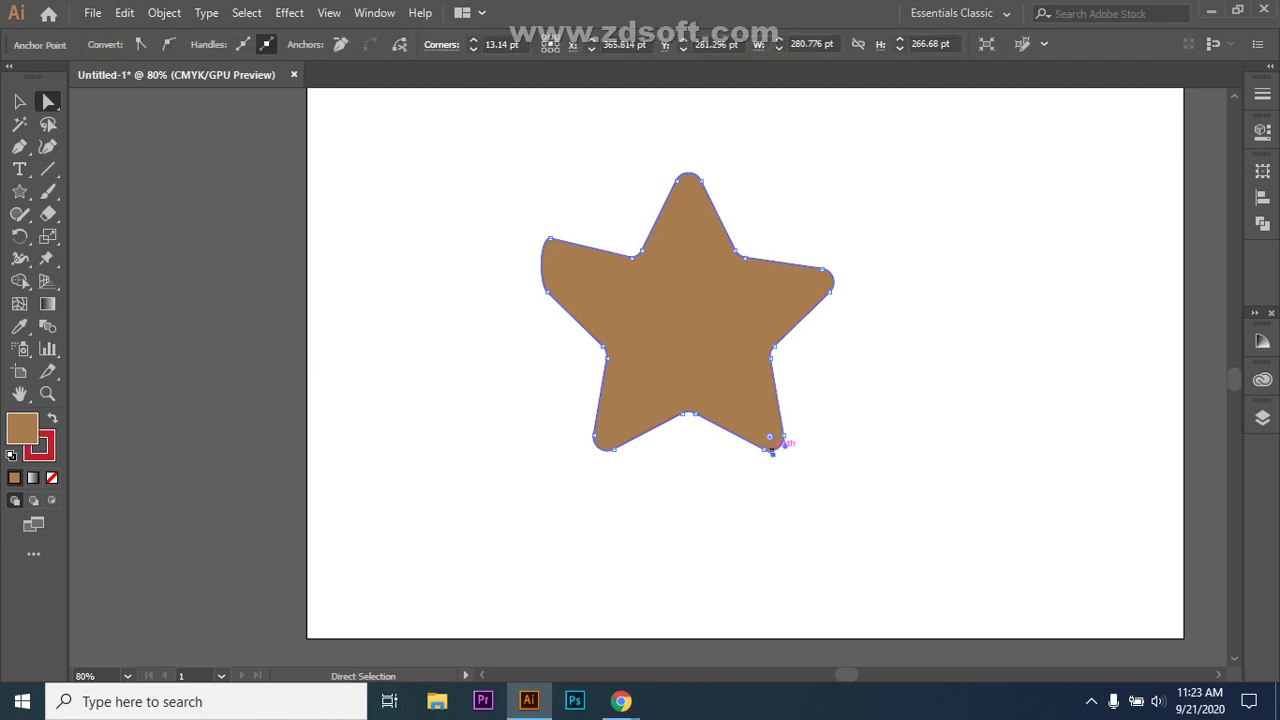
pyautogui.moveTo(770, 450); pyautogui.dragTo(745, 476)
pyautogui.hotkey('ctrl', 'shift', 'a')
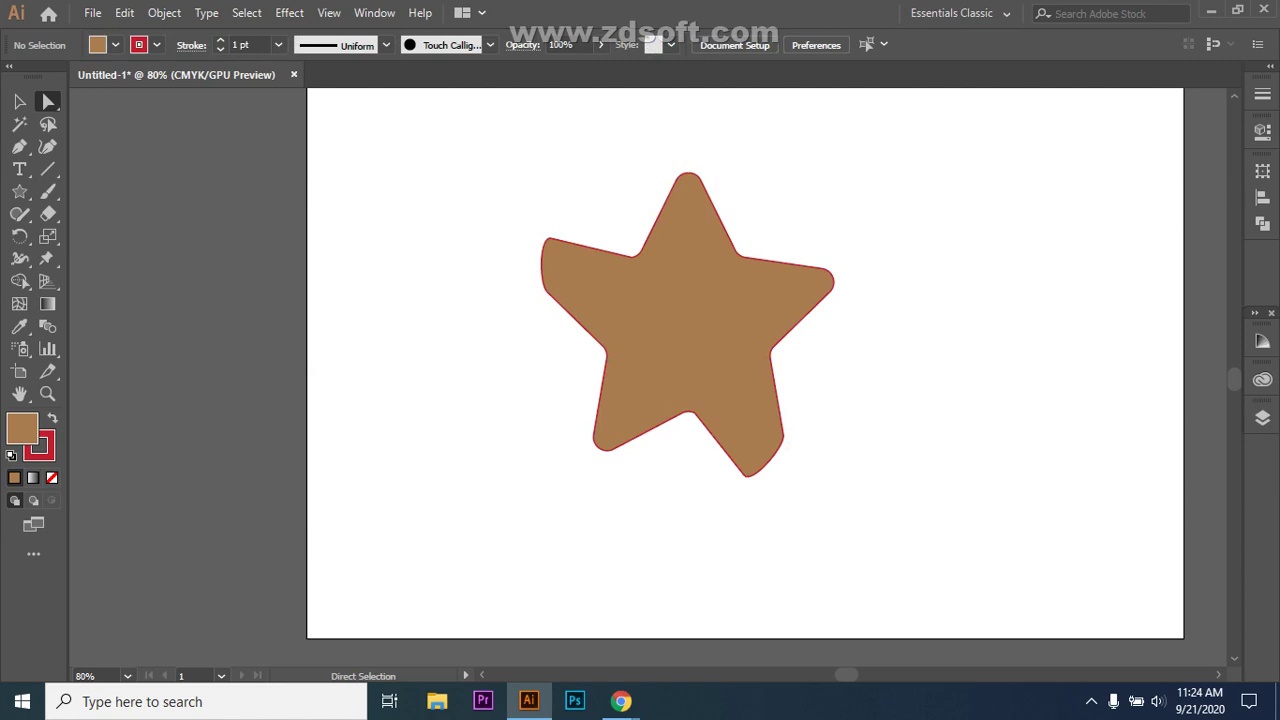
pyautogui.click(595, 446)
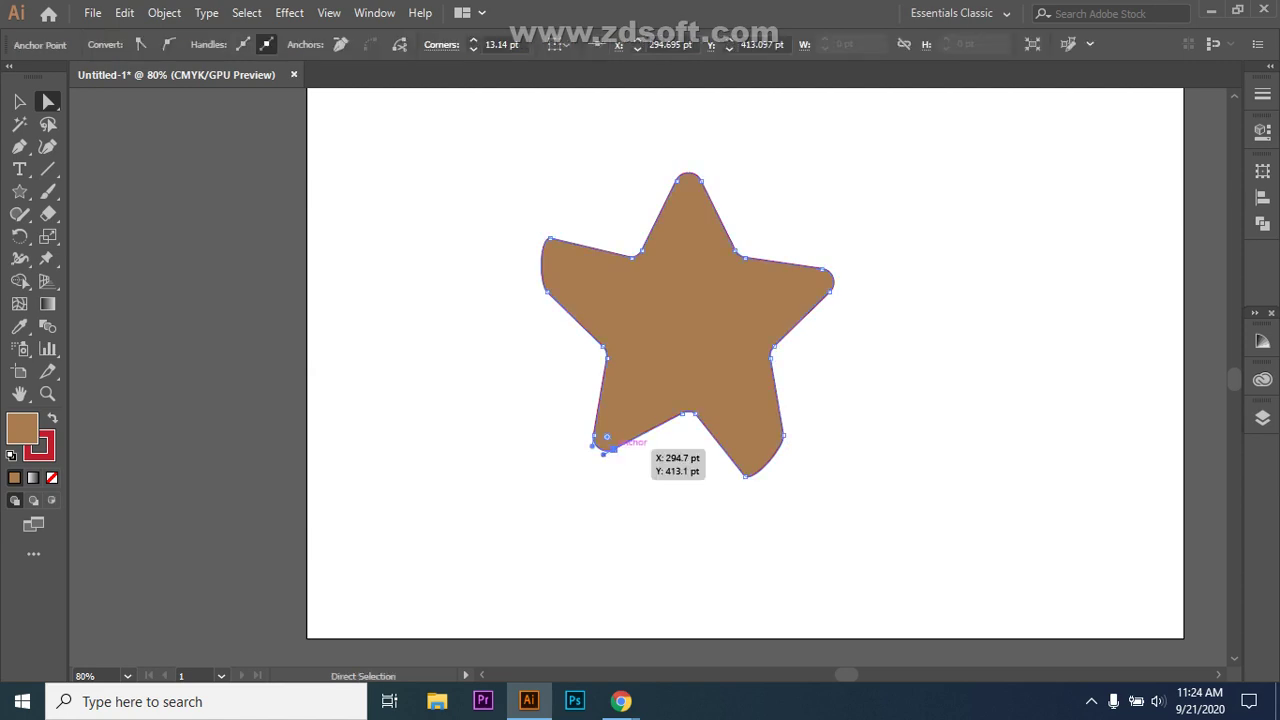
pyautogui.moveTo(612, 449); pyautogui.dragTo(632, 477)
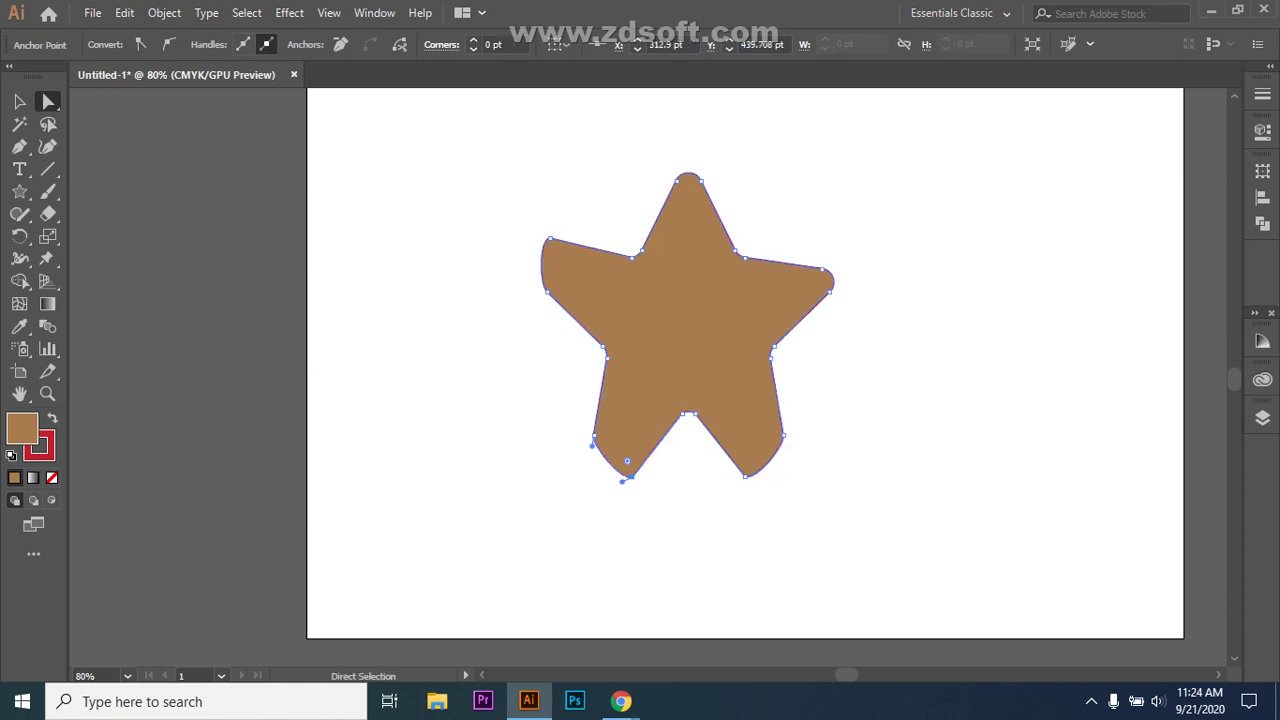
pyautogui.hotkey('ctrl', 'shift', 'a')
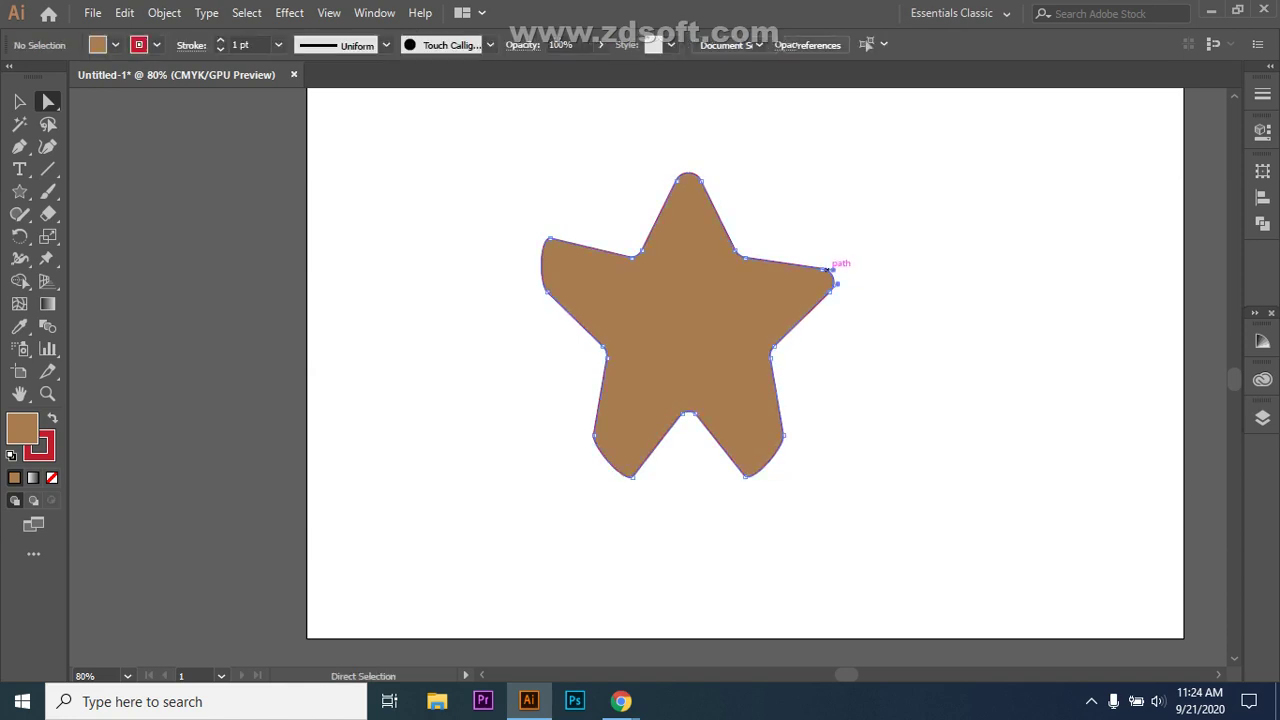
# Move the upper anchor point of the star's right arm upward to match the left arm, and deselect the star.
pyautogui.click(831, 275)
pyautogui.moveTo(831, 276); pyautogui.dragTo(833, 251)
pyautogui.click(880, 251)
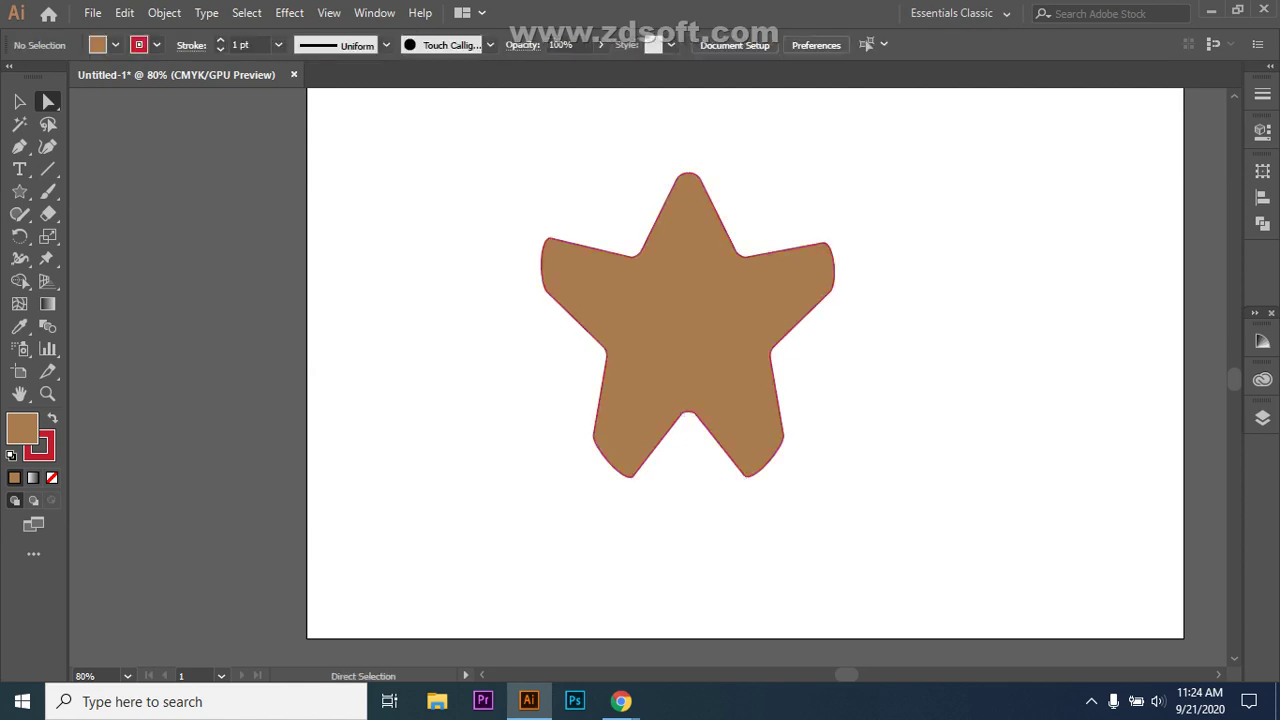
pyautogui.click(688, 320)
pyautogui.click(880, 251)
pyautogui.click(688, 320)
pyautogui.click(880, 251)
pyautogui.hotkey('ctrl', 'shift', 'a')
# Draw a small circle from its centre with the Ellipse tool, and move it onto the middle of the star's body.
pyautogui.moveTo(19, 191); pyautogui.dragTo(136, 214)
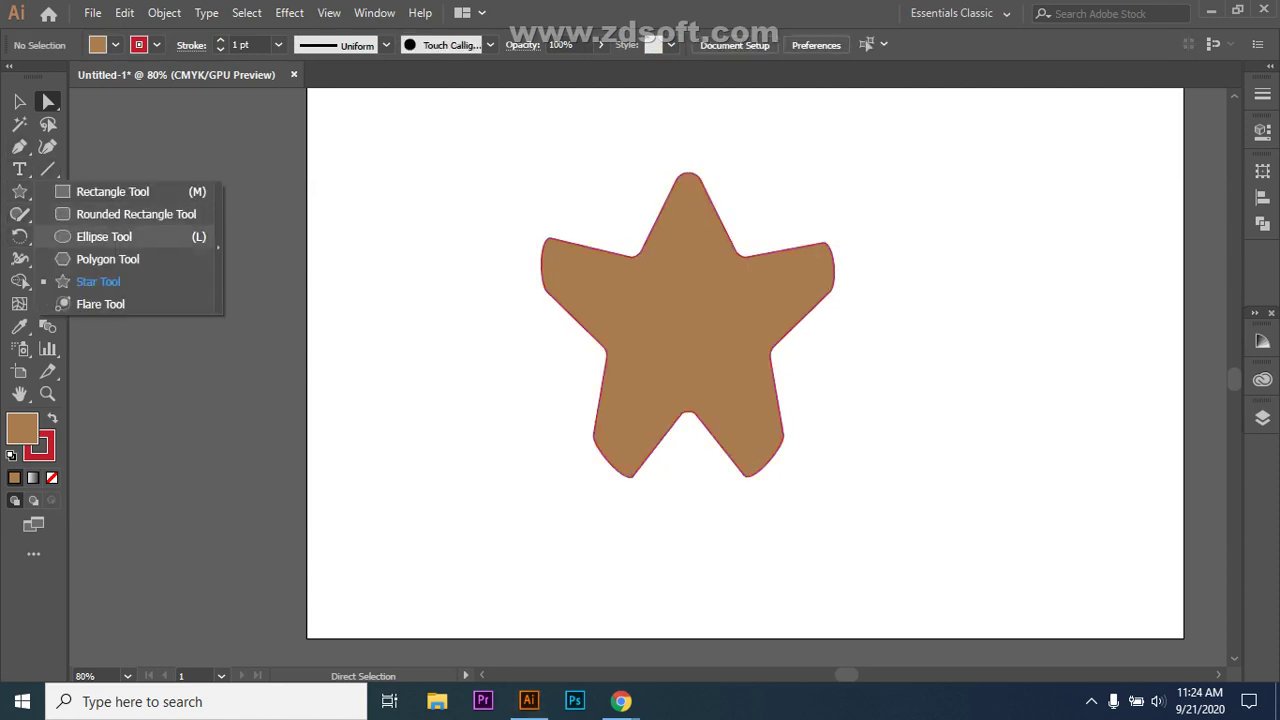
pyautogui.click(104, 236)
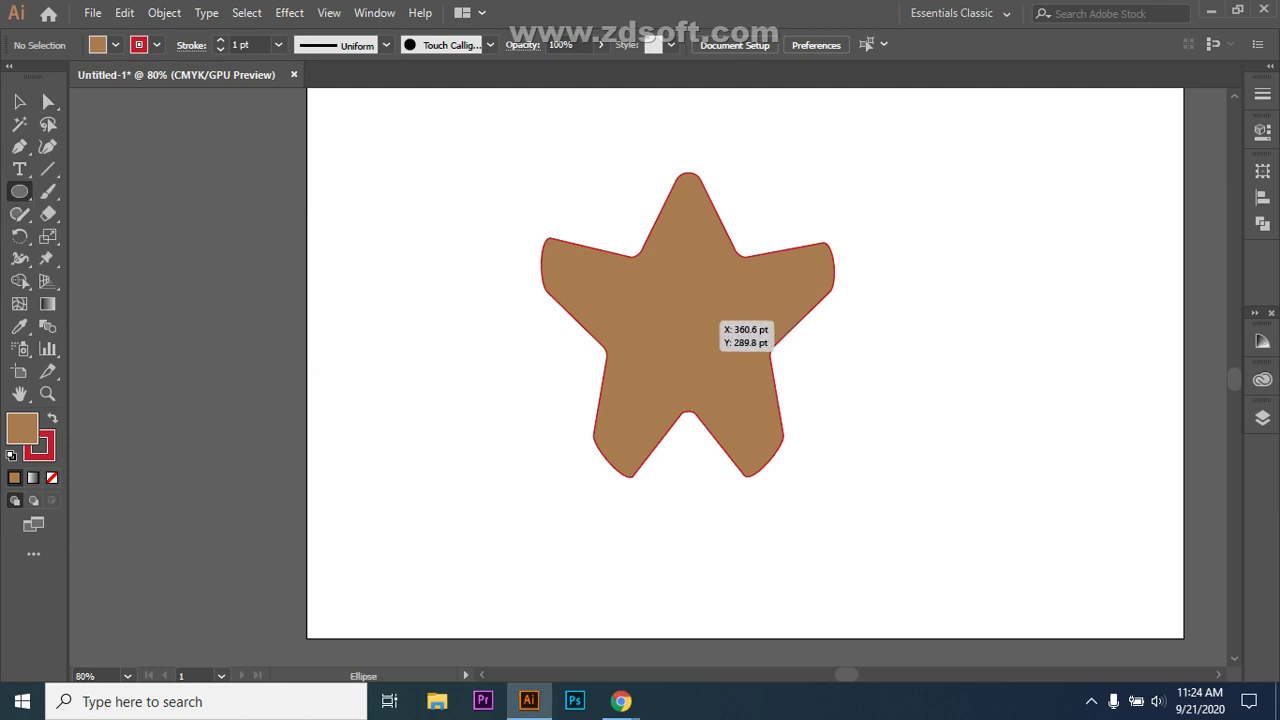
pyautogui.moveTo(678, 312); pyautogui.dragTo(687, 327)
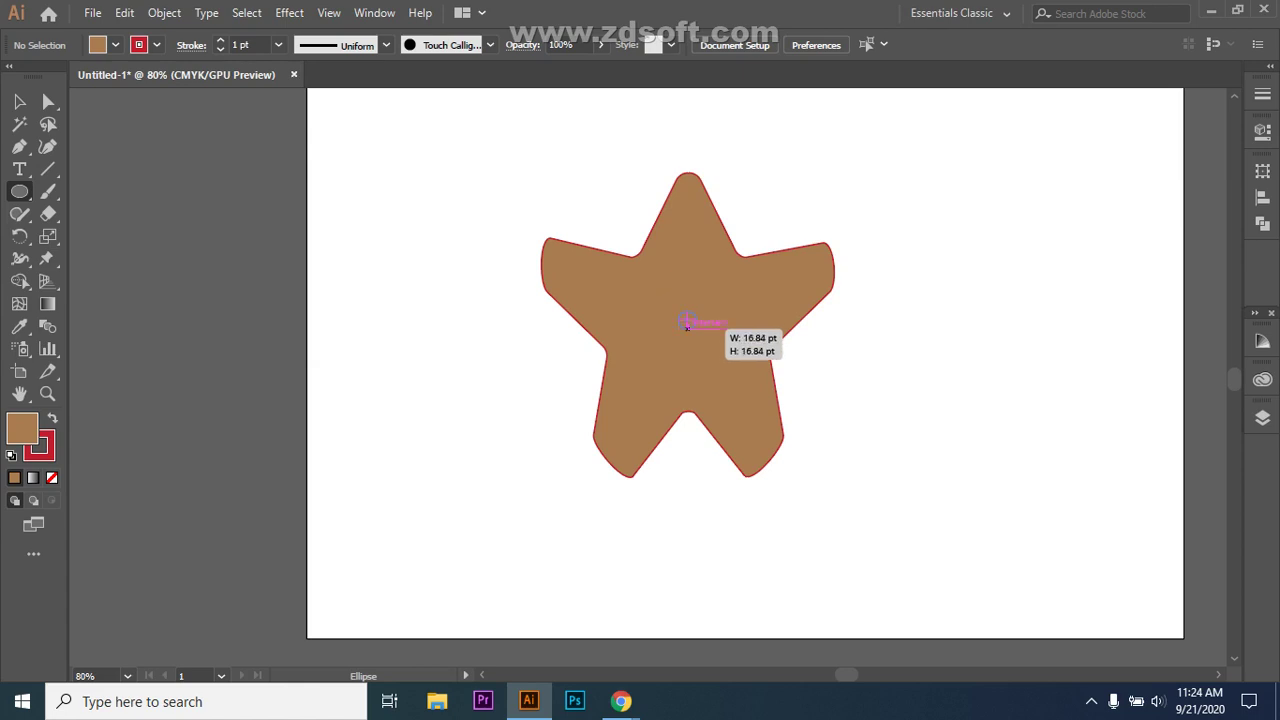
pyautogui.moveTo(687, 327); pyautogui.dragTo(706, 339)
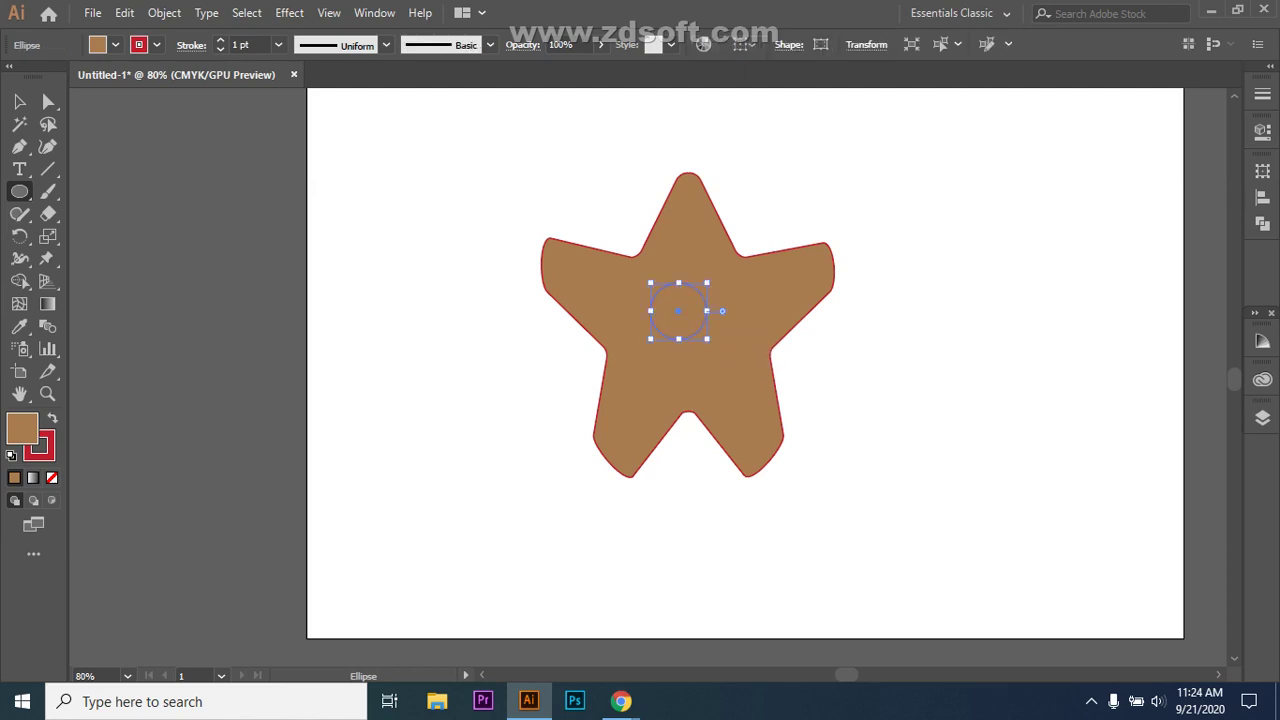
pyautogui.click(19, 101)
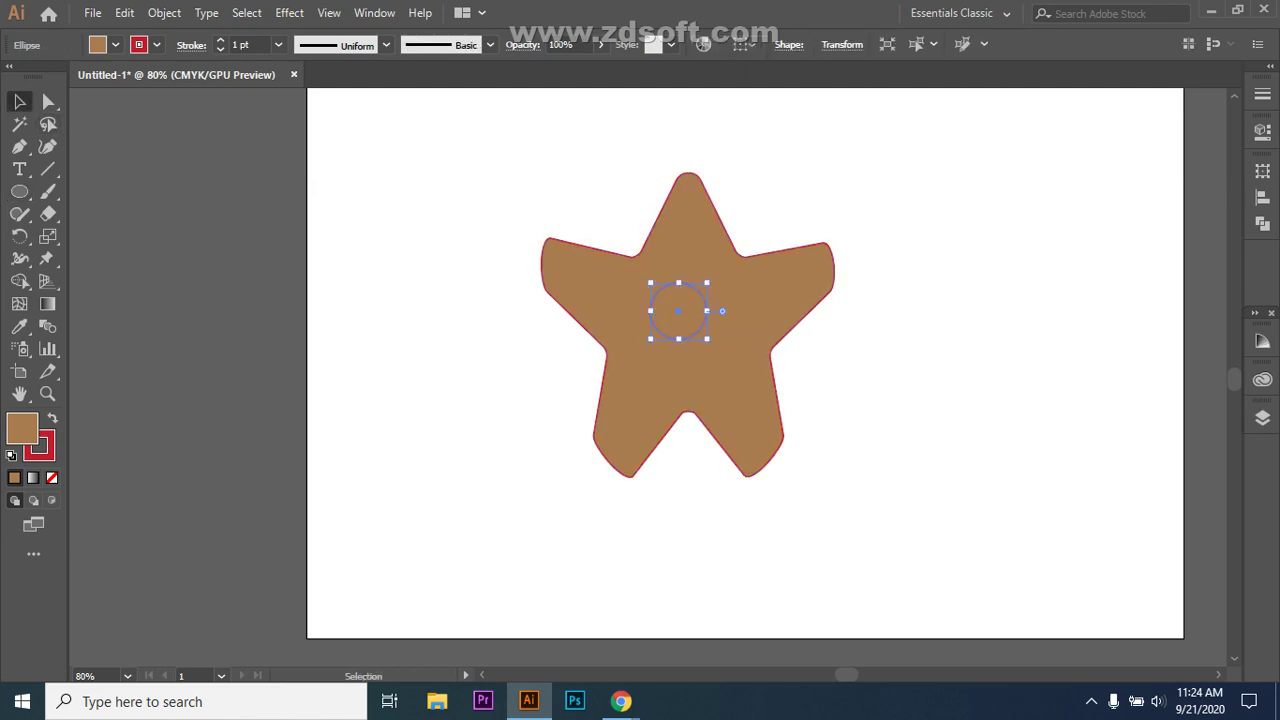
pyautogui.moveTo(678, 312); pyautogui.dragTo(688, 328)
pyautogui.hotkey('ctrl', 'shift', 'a')
# Give the circle a black stroke of 3 pt and deselect it.
pyautogui.click(697, 354)
pyautogui.click(116, 44)
pyautogui.click(26, 131)
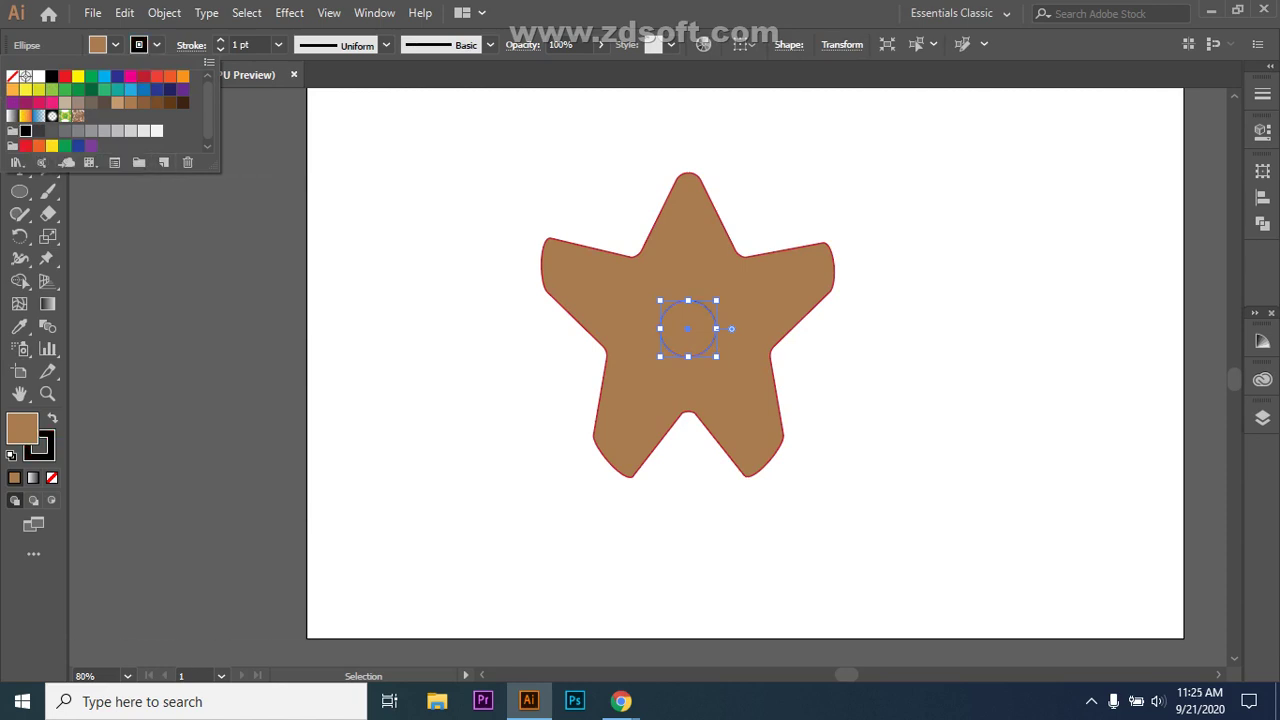
pyautogui.press('Escape')
pyautogui.click(278, 44)
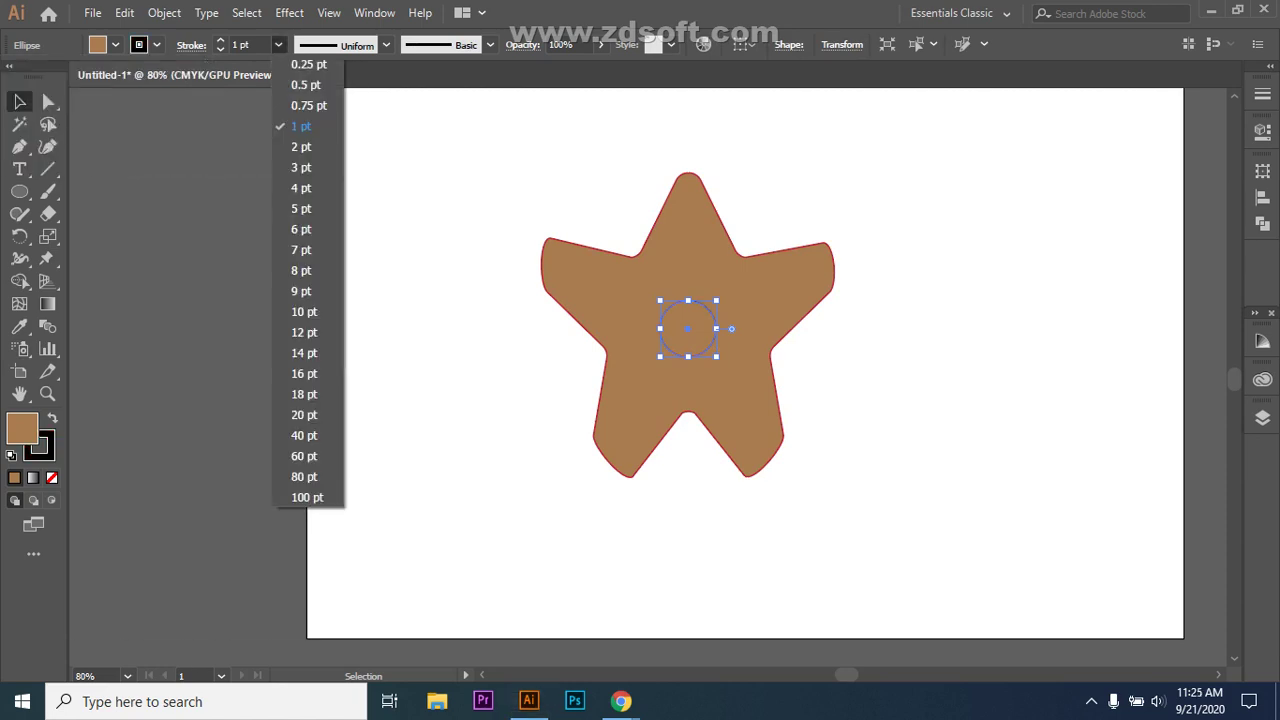
pyautogui.click(305, 166)
pyautogui.hotkey('ctrl', 'shift', 'a')
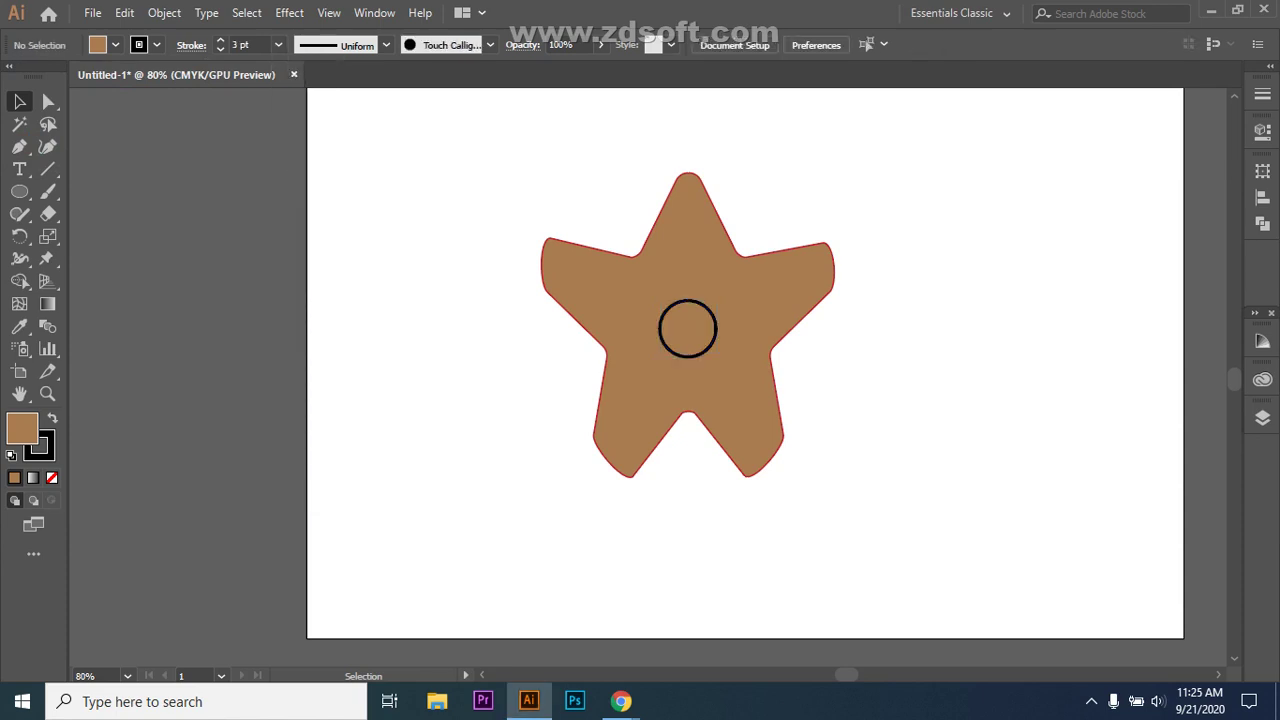
# Nudge the circle straight up along the star's centre line, fine-tune its height in small steps and deselect it.
pyautogui.click(708, 349)
pyautogui.press('Up')
pyautogui.press('Up')
pyautogui.press('Up')
pyautogui.press('Up')
pyautogui.press('Up')
pyautogui.press('Up')
pyautogui.press('Up')
pyautogui.press('Up')
pyautogui.press('Up')
pyautogui.press('Up')
pyautogui.press('Up')
pyautogui.press('Up')
pyautogui.press('Up')
pyautogui.press('Up')
pyautogui.press('Up')
pyautogui.press('Up')
pyautogui.press('Up')
pyautogui.press('Up')
pyautogui.press('Up')
pyautogui.press('Up')
pyautogui.press('Up')
pyautogui.press('Up')
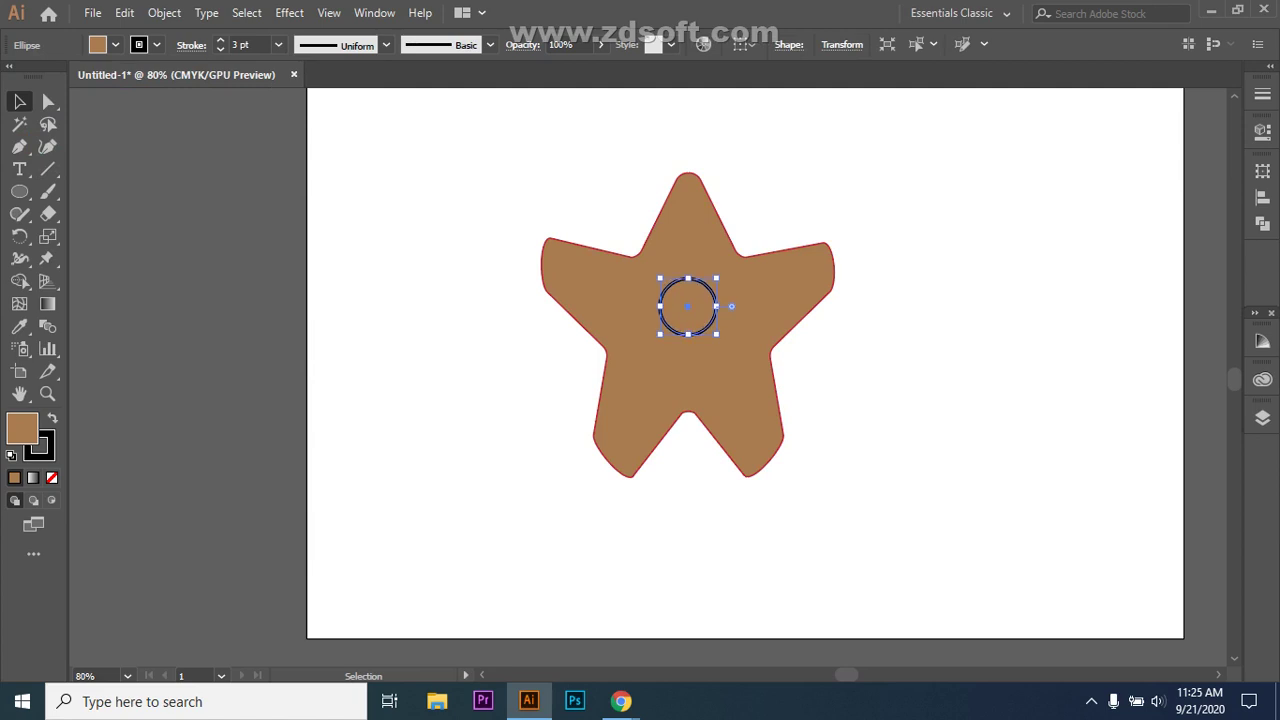
pyautogui.press('Down')
pyautogui.press('Down')
pyautogui.press('Down')
pyautogui.press('Down')
pyautogui.press('Down')
pyautogui.press('Up')
pyautogui.press('Up')
pyautogui.press('Up')
pyautogui.press('Up')
pyautogui.hotkey('ctrl', 'shift', 'a')
pyautogui.click(688, 334)
pyautogui.hotkey('ctrl', 'shift', 'a')
# Draw a small flat ellipse on the star's body below and left of the circle, and return to the Selection tool.
pyautogui.press('l')
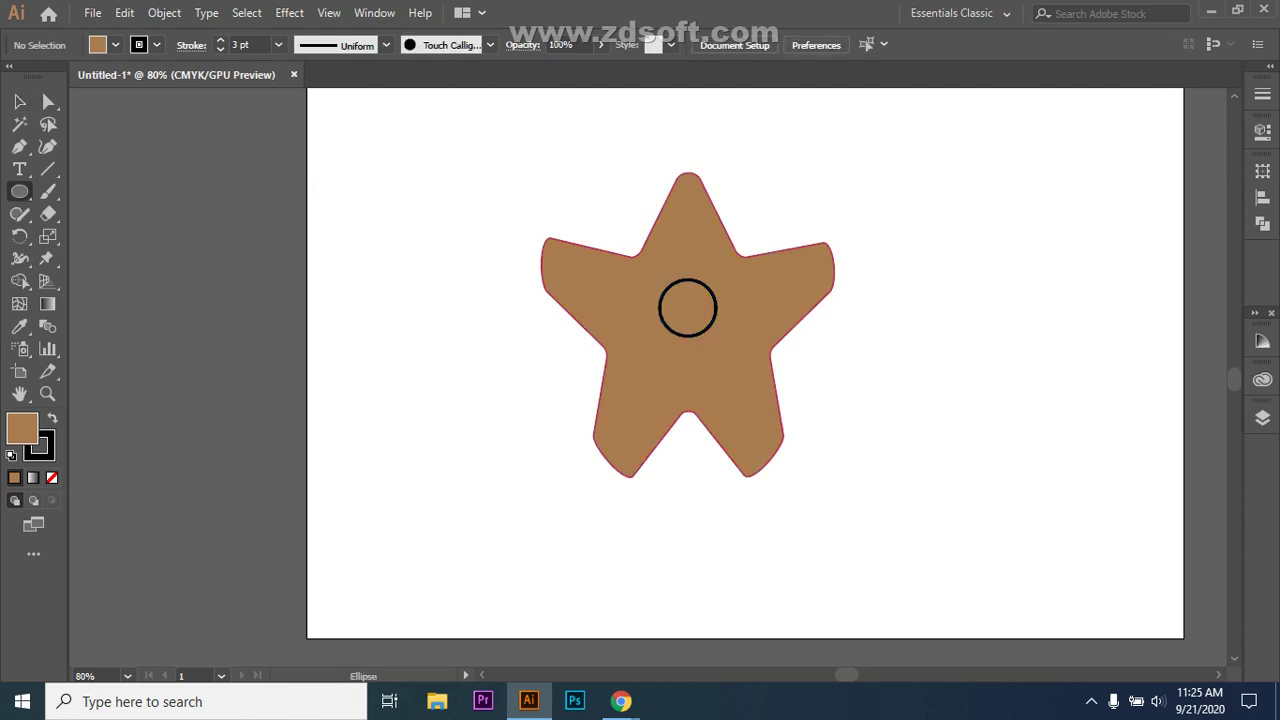
pyautogui.moveTo(626, 374); pyautogui.dragTo(662, 390)
pyautogui.press('v')
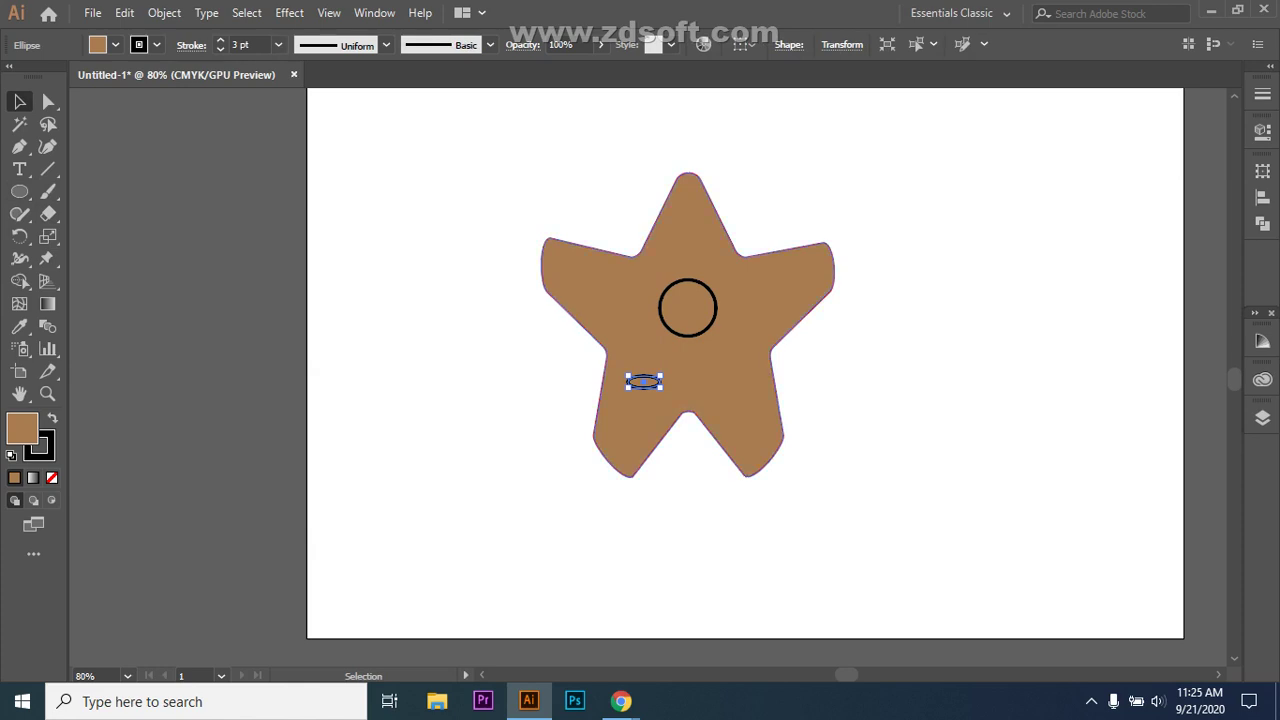
# Duplicate the small flat ellipse straight across to the right side of the star's body, level with the original, and deselect it.
pyautogui.hotkey('ctrl', 'shift', 'a')
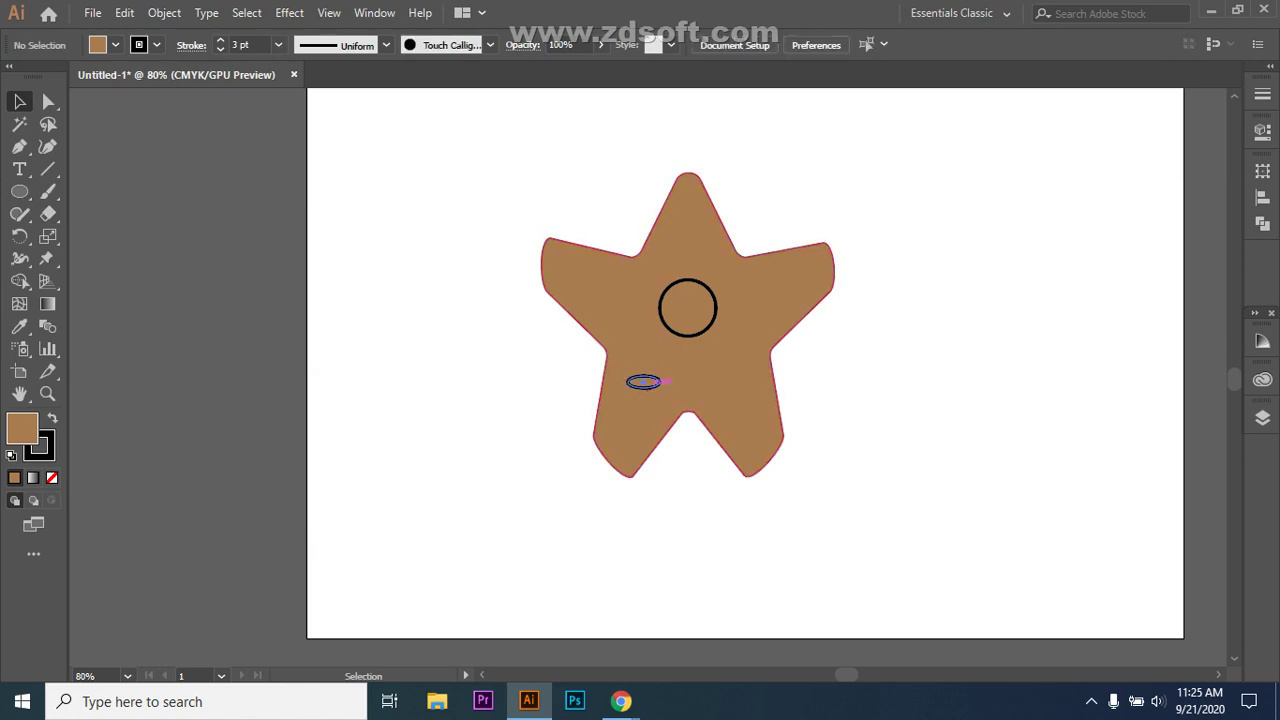
pyautogui.click(645, 381)
pyautogui.moveTo(658, 381); pyautogui.dragTo(746, 382)
pyautogui.hotkey('ctrl', 'shift', 'a')
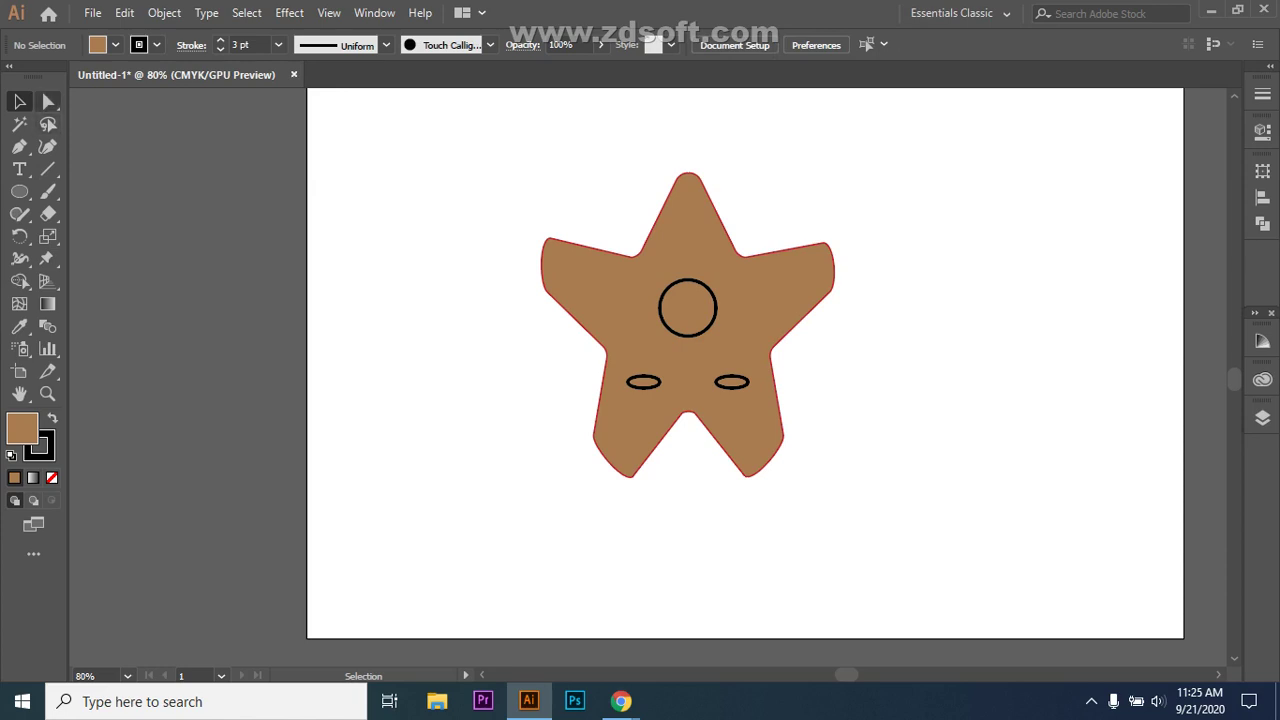
# Select the whole star character with its circle and ellipses and delete it from the artboard.
pyautogui.click(48, 101)
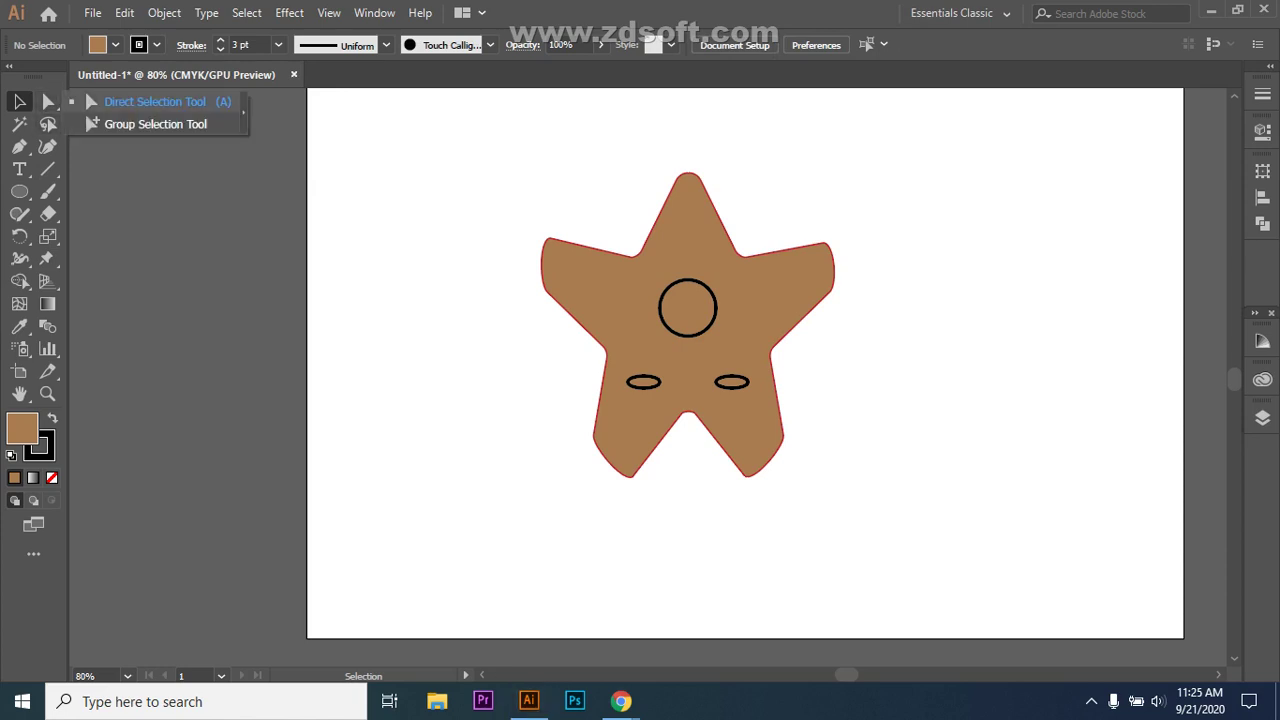
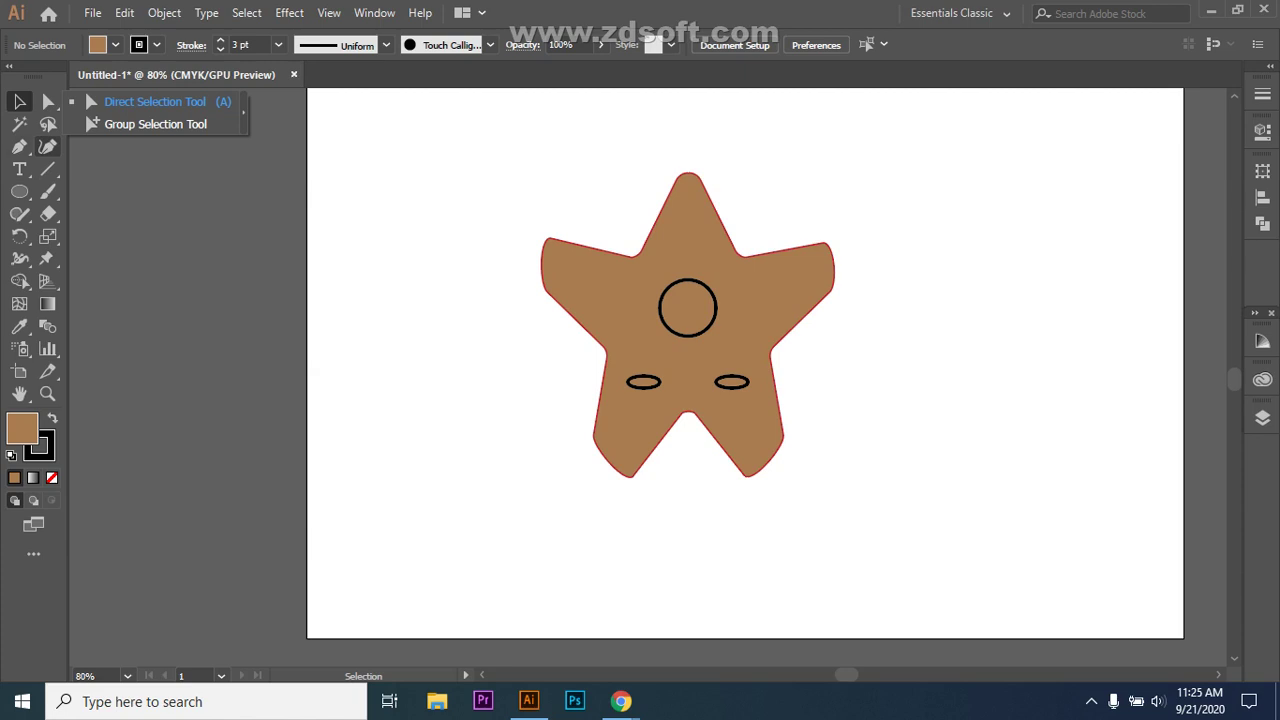
pyautogui.moveTo(494, 154); pyautogui.dragTo(770, 480)
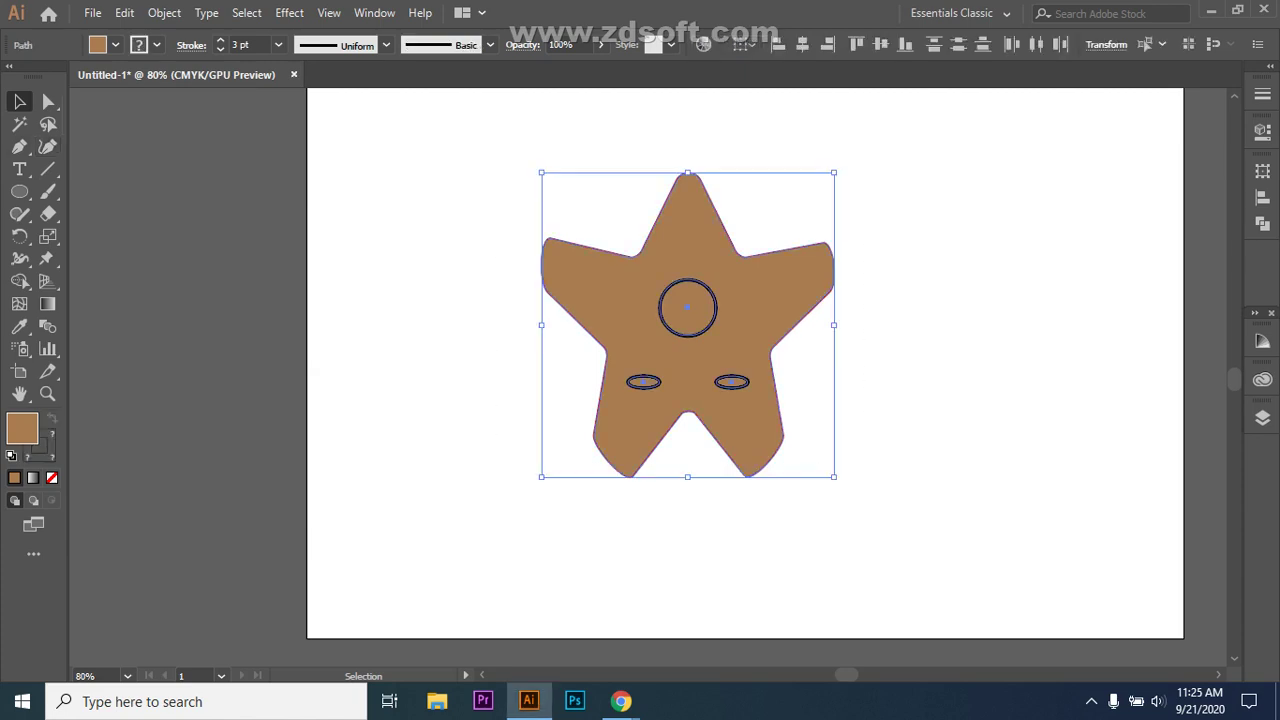
pyautogui.press('Delete')
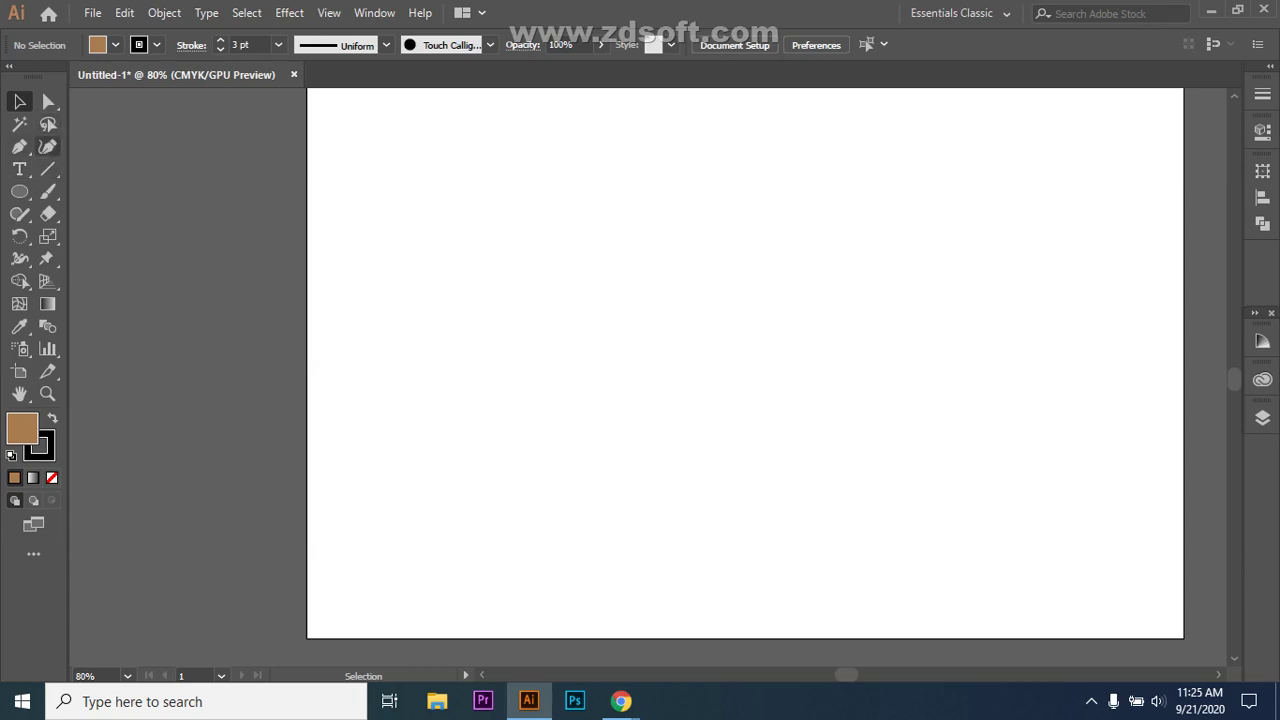
# Draw a closed, rounded three-point shape on the upper left of the artboard with the Curvature tool.
pyautogui.click(47, 146)
pyautogui.click(518, 362)
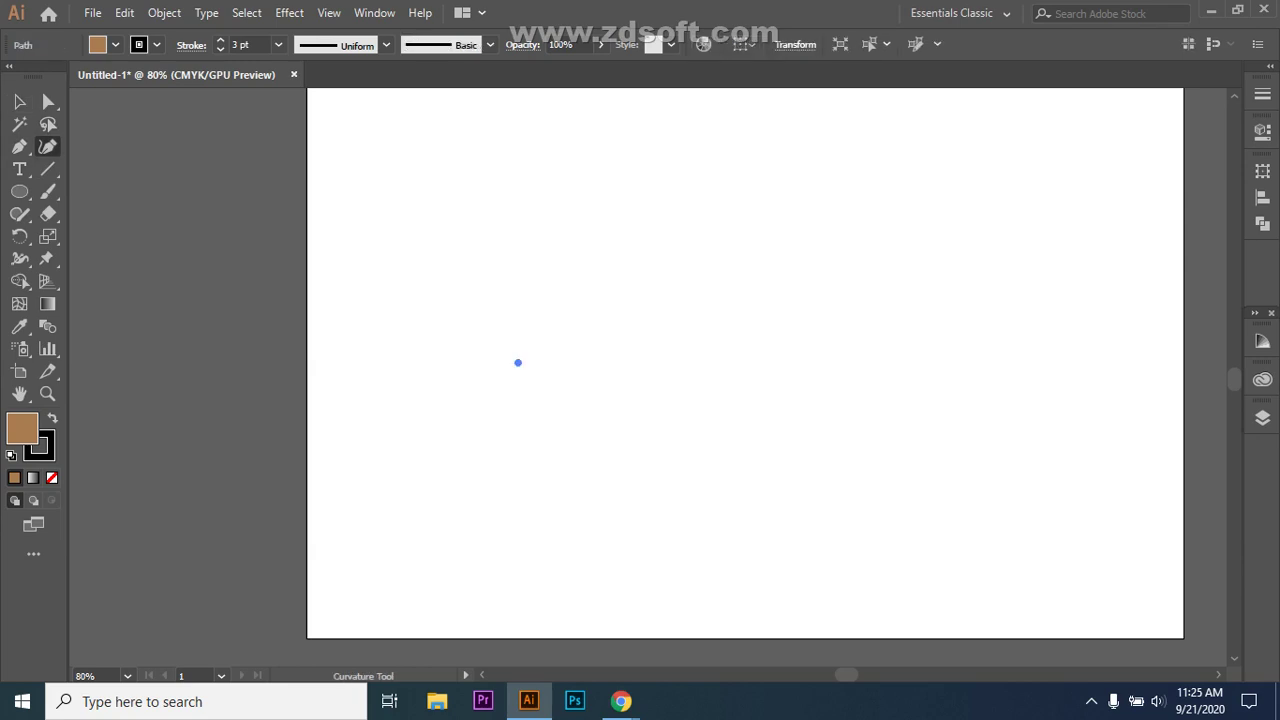
pyautogui.click(688, 243)
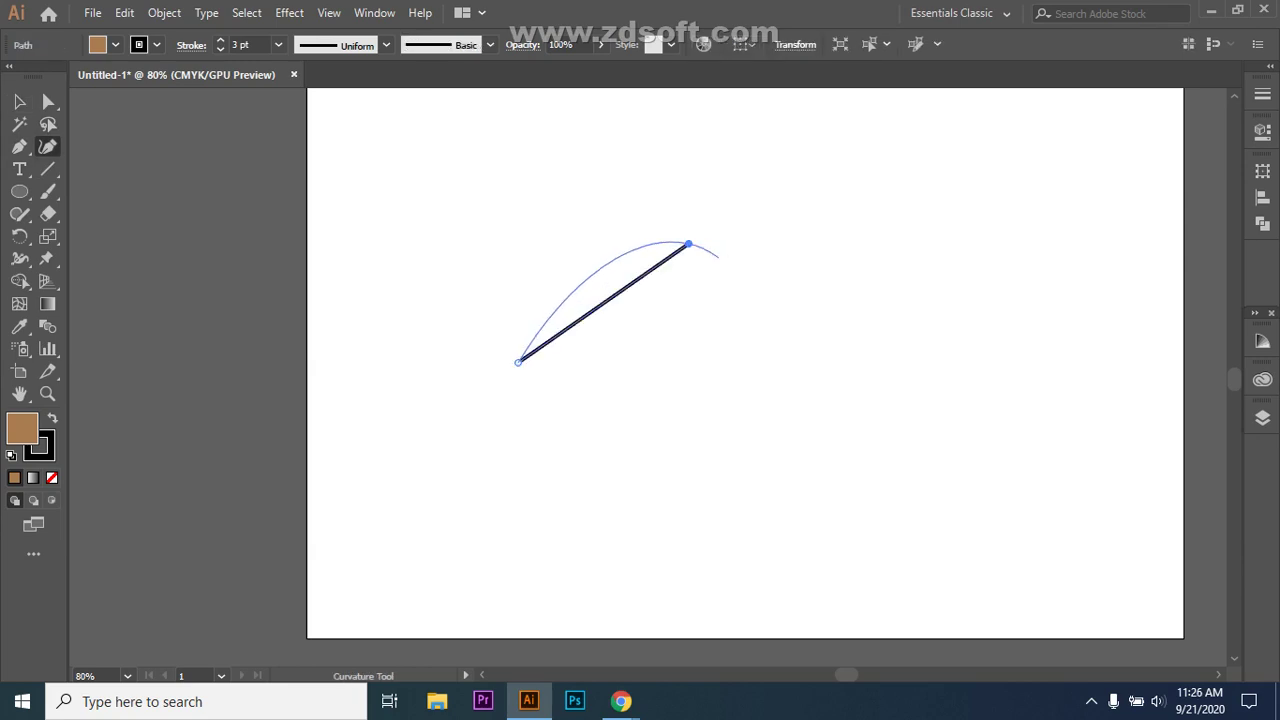
pyautogui.press('Escape')
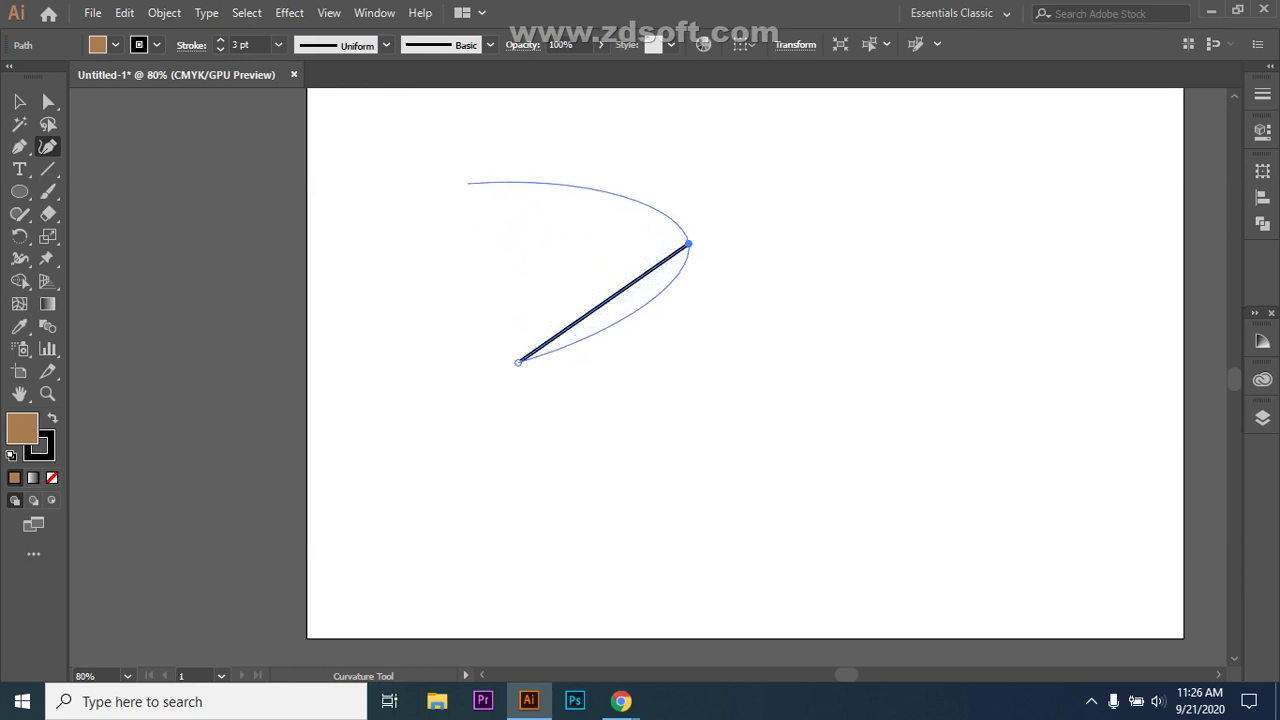
pyautogui.click(467, 183)
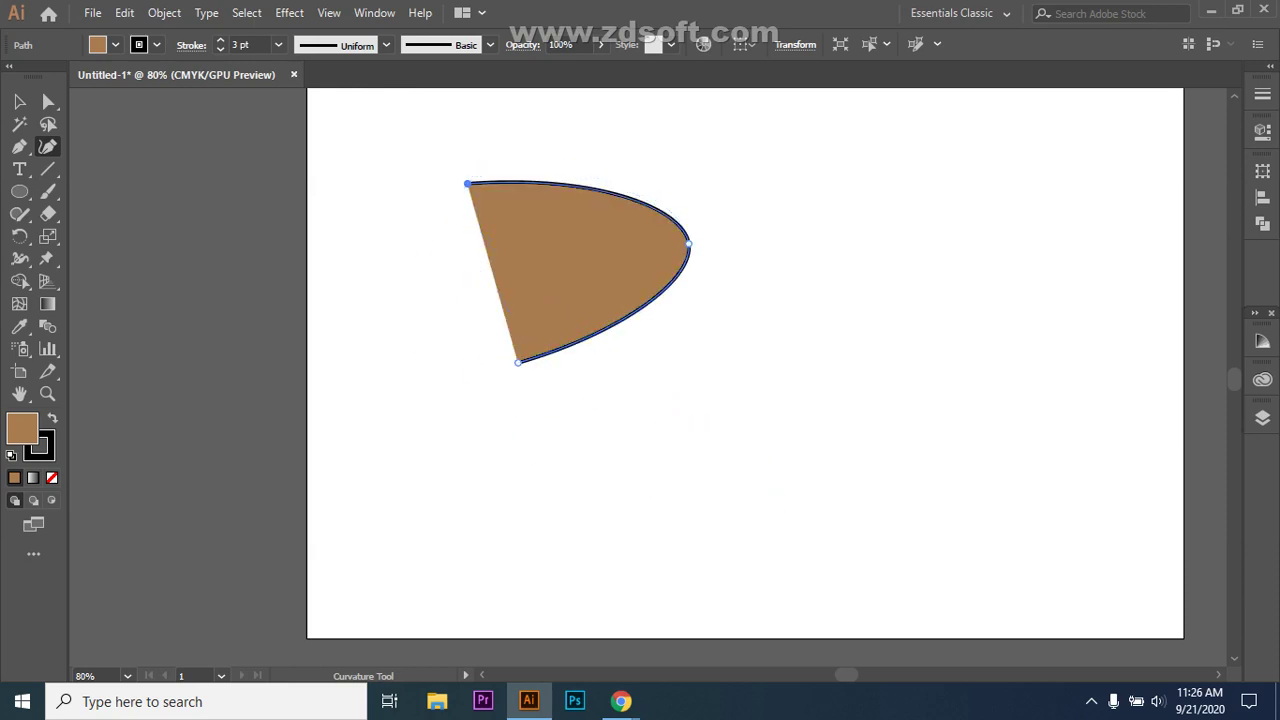
pyautogui.click(518, 362)
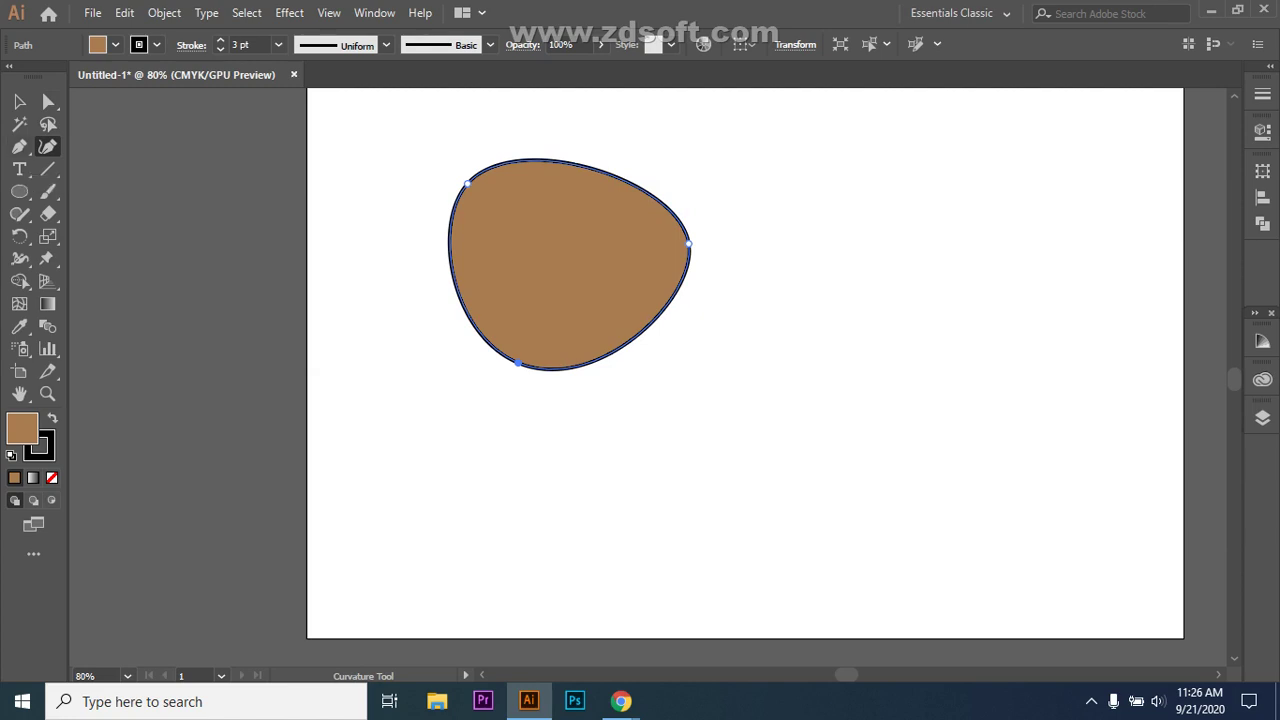
# Try bending the top edge inward with the upper-left anchor's handle and moving the bottom anchor using Direct Selection, undoing each change.
pyautogui.click(48, 101)
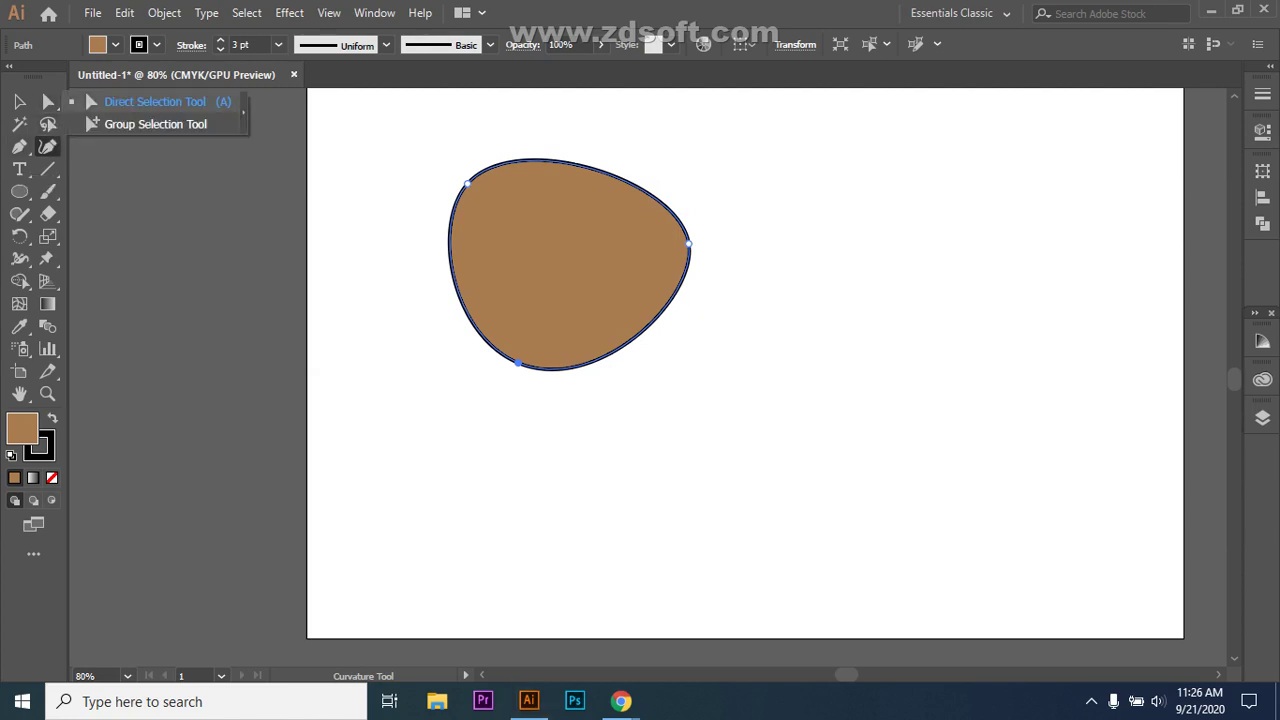
pyautogui.click(155, 101)
pyautogui.click(467, 183)
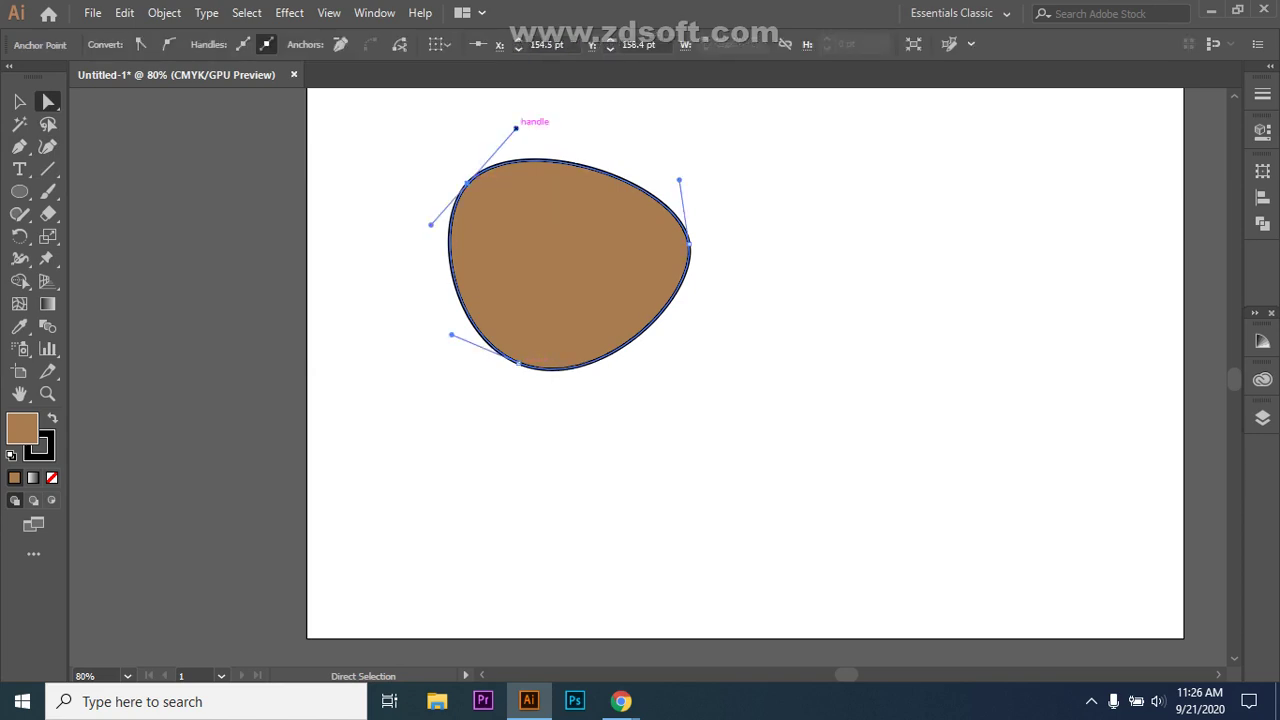
pyautogui.moveTo(516, 128); pyautogui.dragTo(596, 400)
pyautogui.hotkey('ctrl', 'shift', 'a')
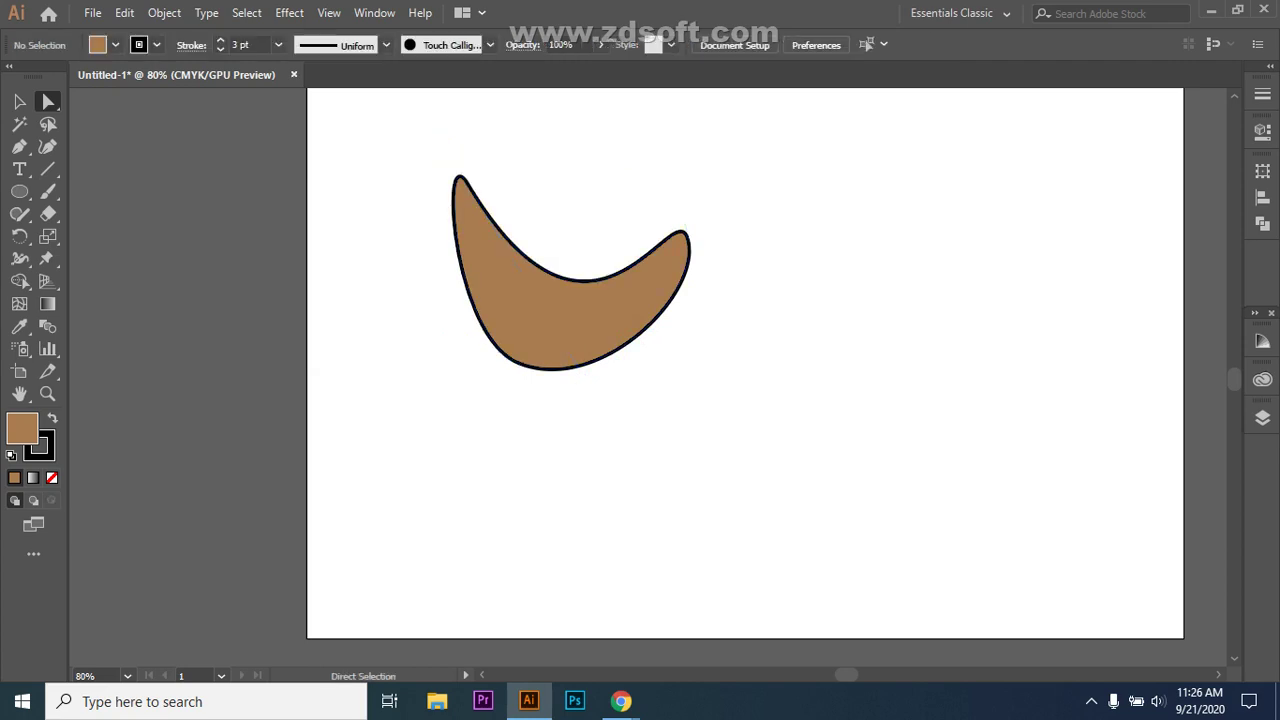
pyautogui.moveTo(402, 170); pyautogui.dragTo(700, 255)
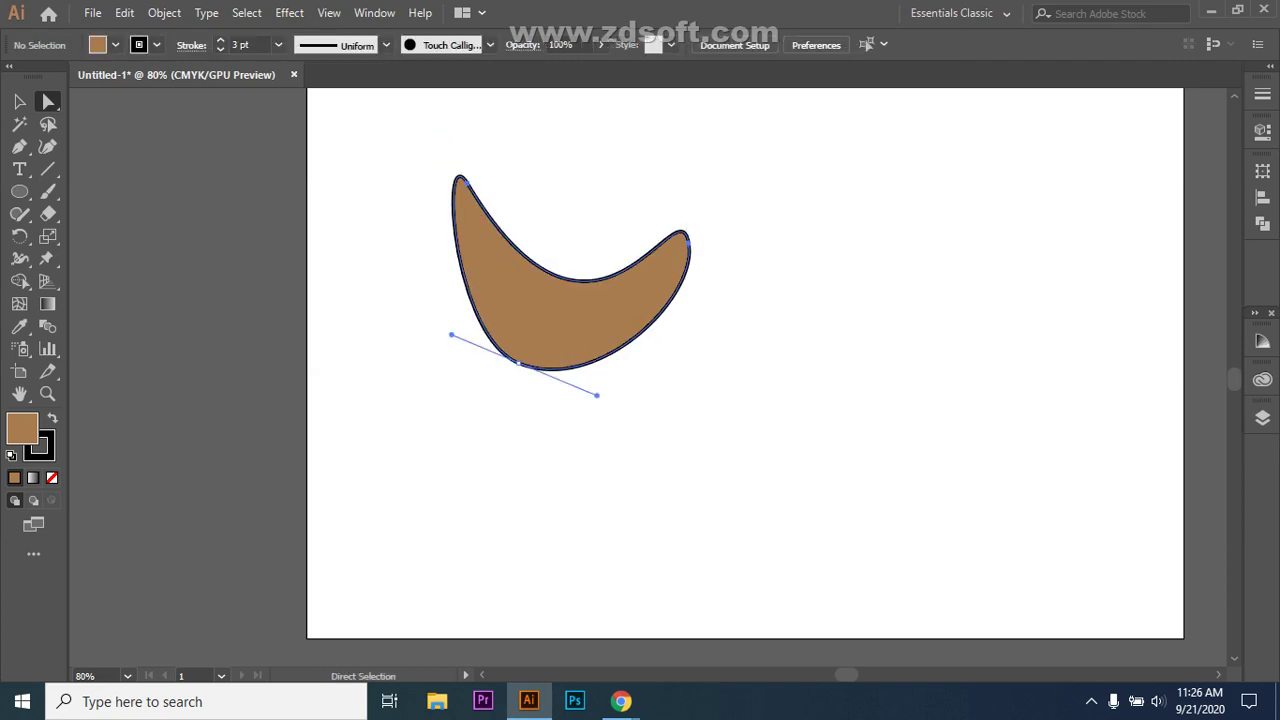
pyautogui.hotkey('ctrl', 'shift', 'a')
pyautogui.hotkey('ctrl', 'z')
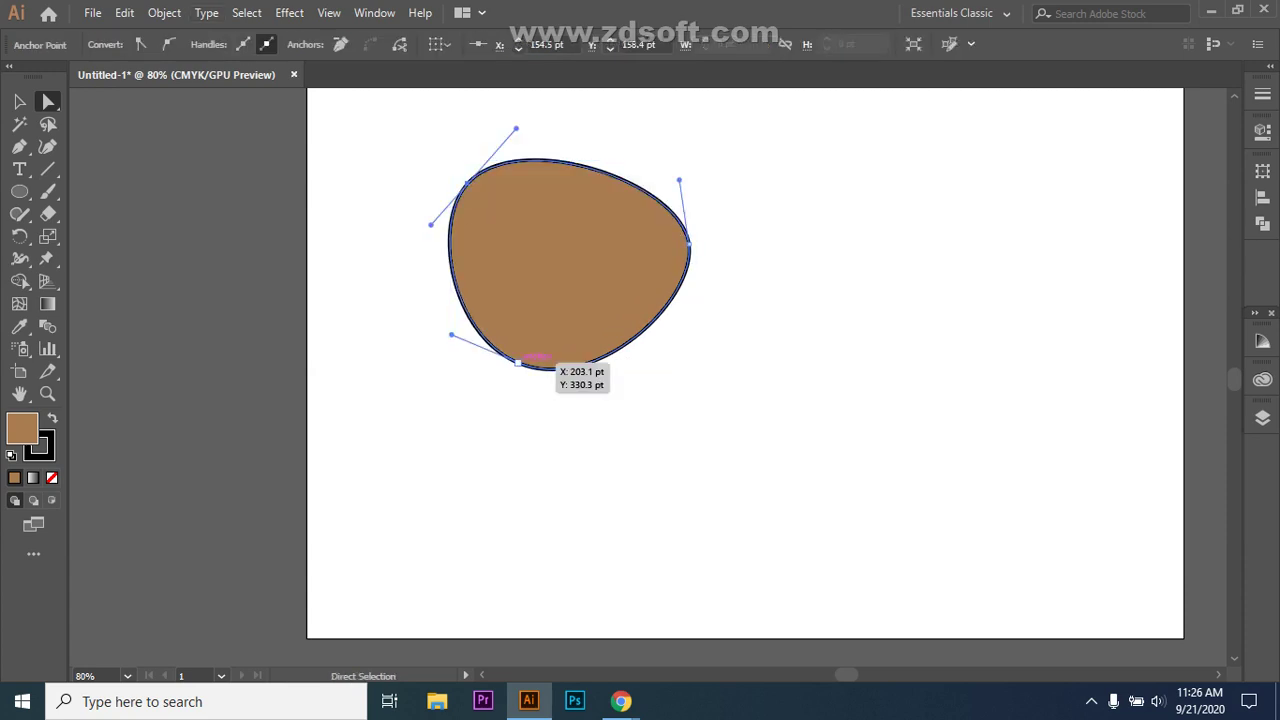
pyautogui.moveTo(518, 363); pyautogui.dragTo(502, 406)
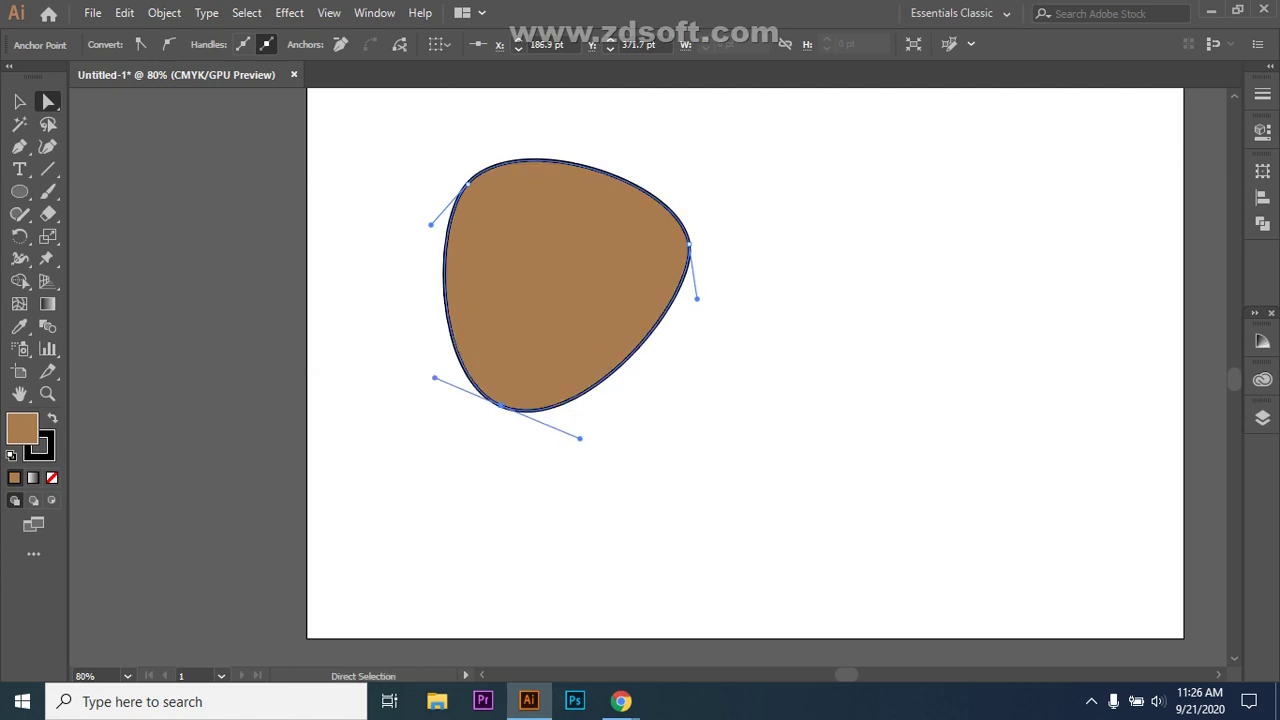
pyautogui.hotkey('ctrl', 'z')
# Pull the bottom anchor's right handle up to bend the lower-right edge inward, and select the whole shape.
pyautogui.moveTo(597, 395); pyautogui.dragTo(574, 285)
pyautogui.hotkey('ctrl', 'shift', 'a')
pyautogui.hotkey('ctrl', 'a')
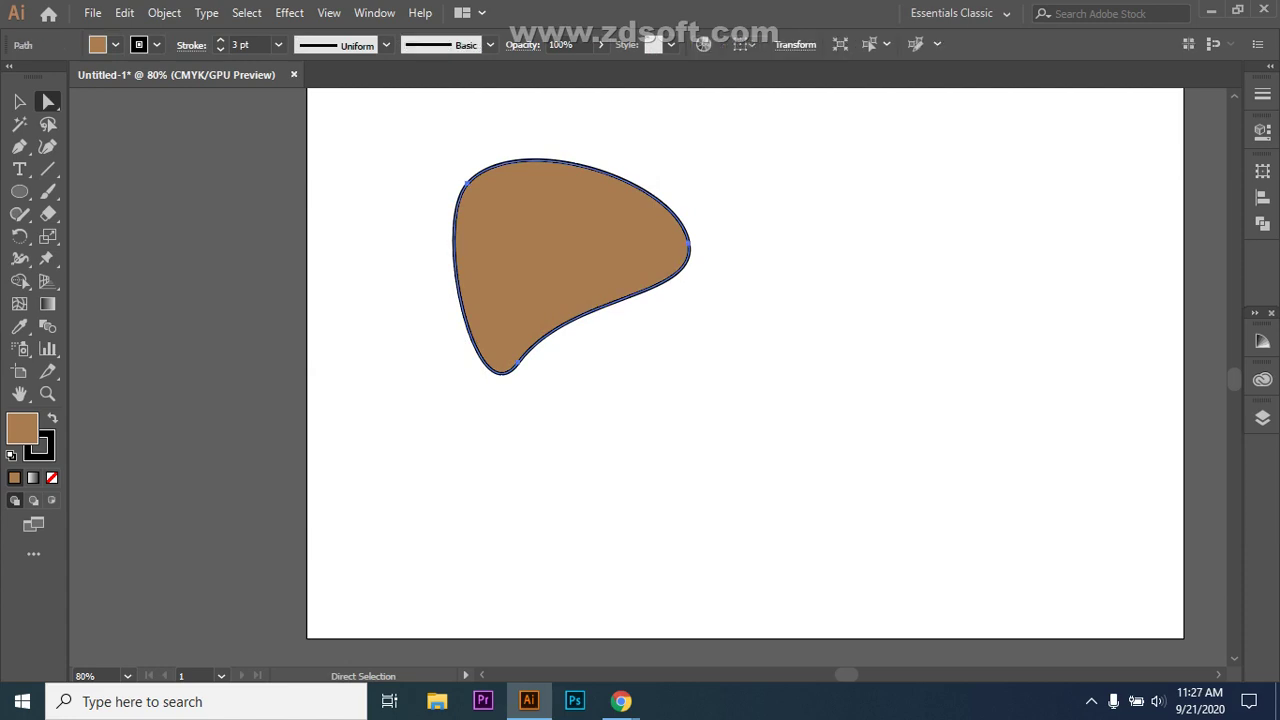
# Delete the curved shape and its remaining pieces to empty the artboard.
pyautogui.moveTo(369, 185); pyautogui.dragTo(618, 336)
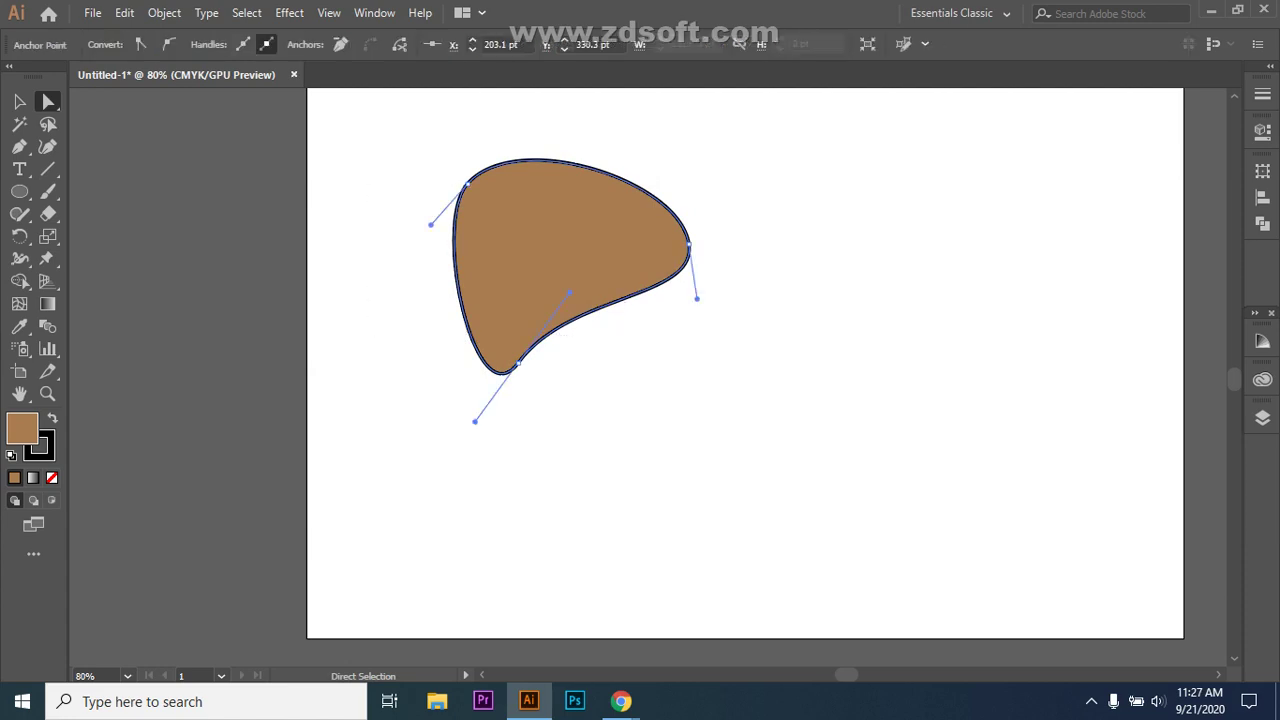
pyautogui.press('Delete')
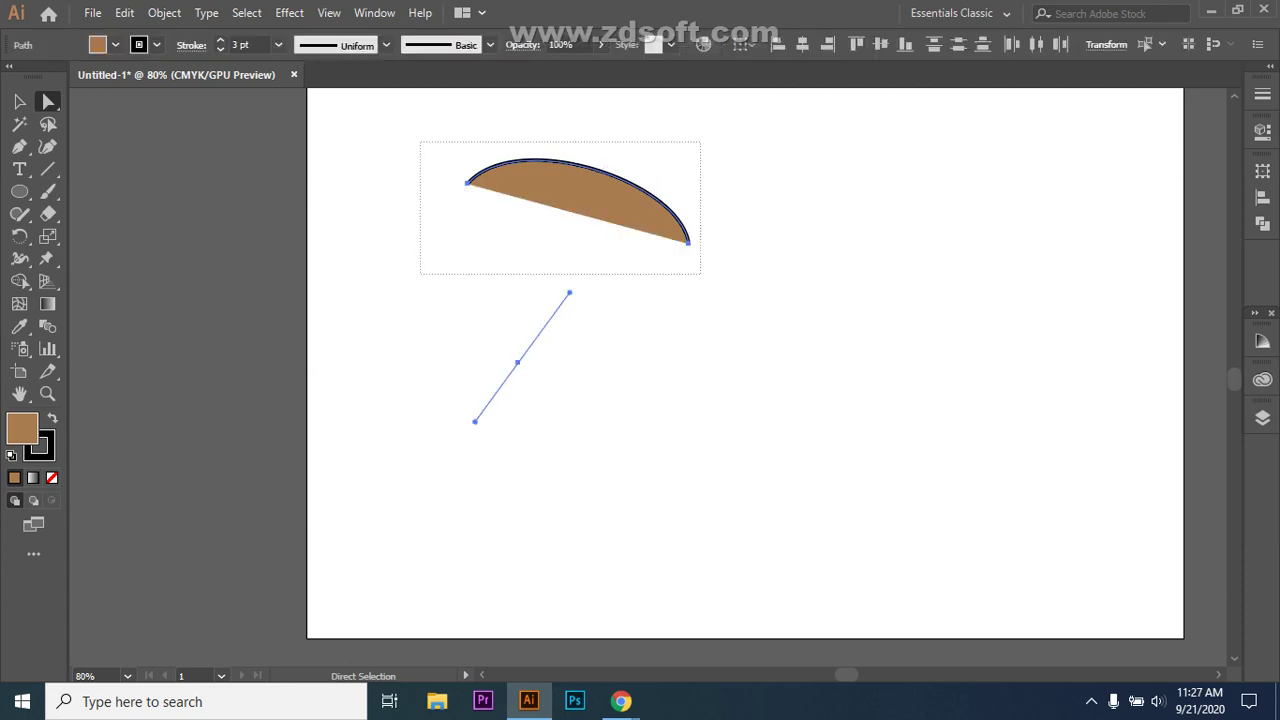
pyautogui.press('Delete')
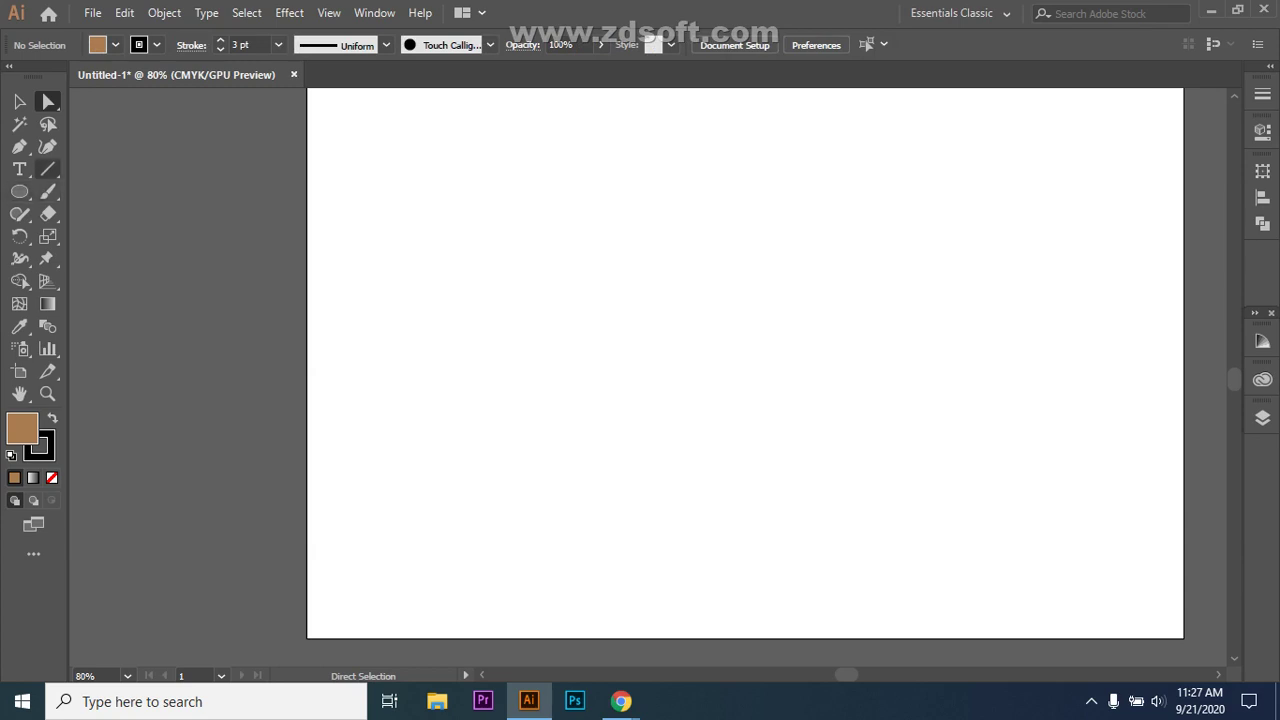
# Draw a straight vertical line left of the artboard's centre with the Line Segment tool.
pyautogui.click(47, 169)
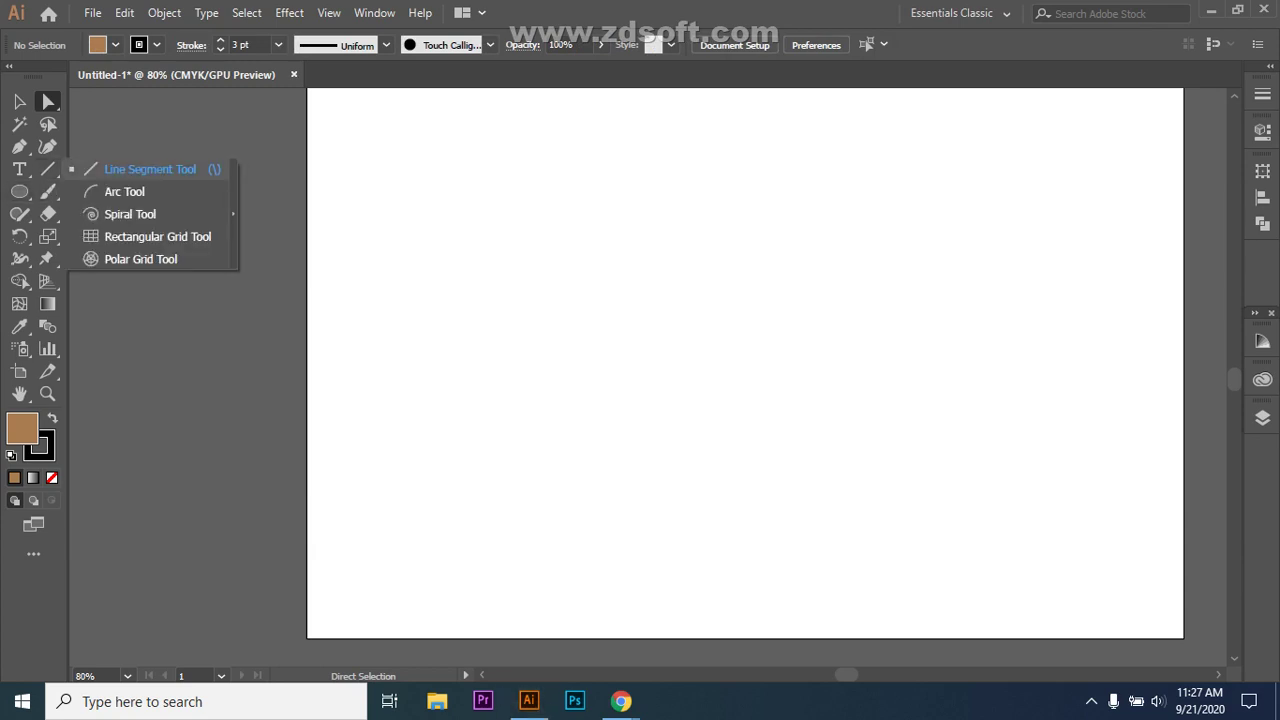
pyautogui.click(150, 169)
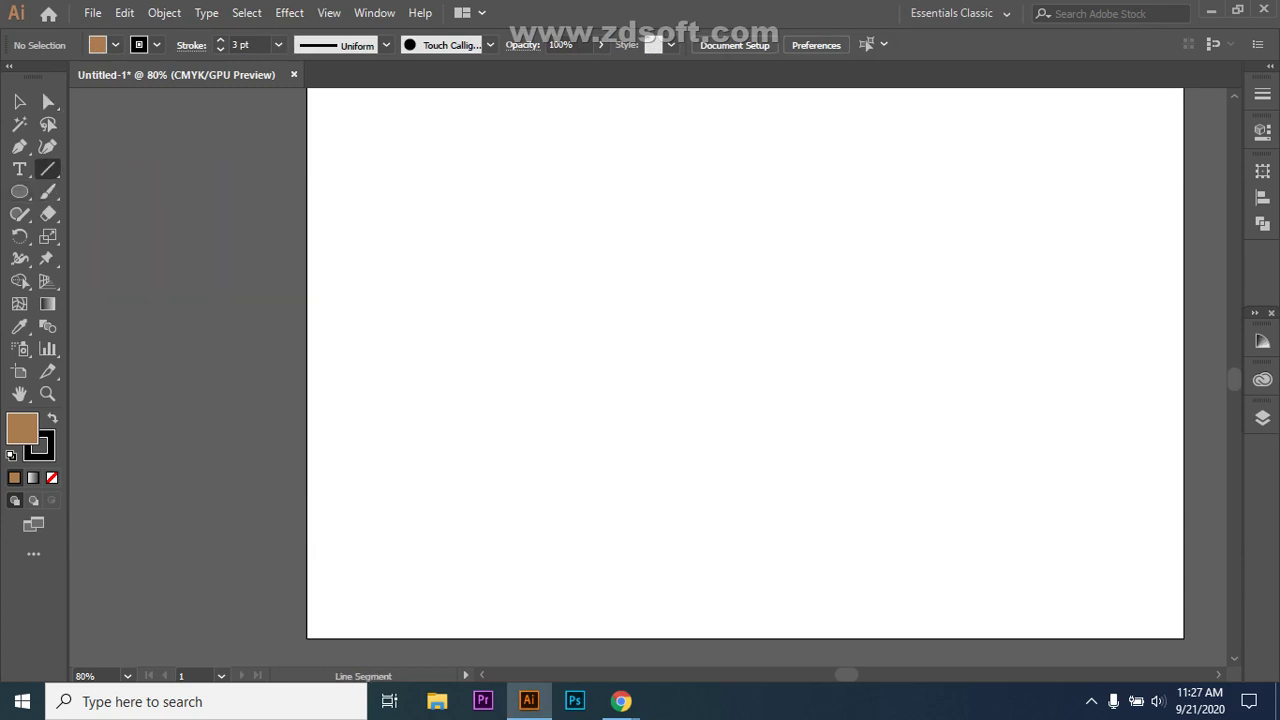
pyautogui.moveTo(609, 204); pyautogui.dragTo(609, 420)
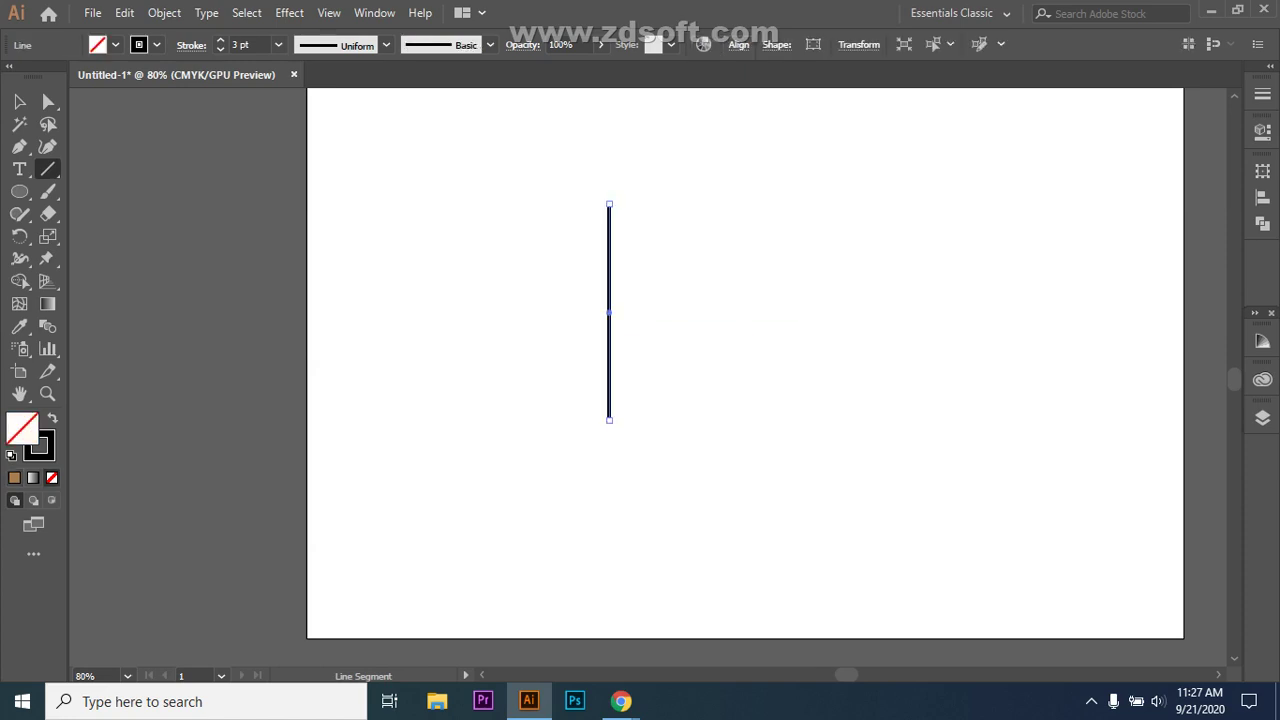
# Add a midpoint anchor to the vertical line with the Curvature tool, pull it right into an arc and deselect it.
pyautogui.click(47, 146)
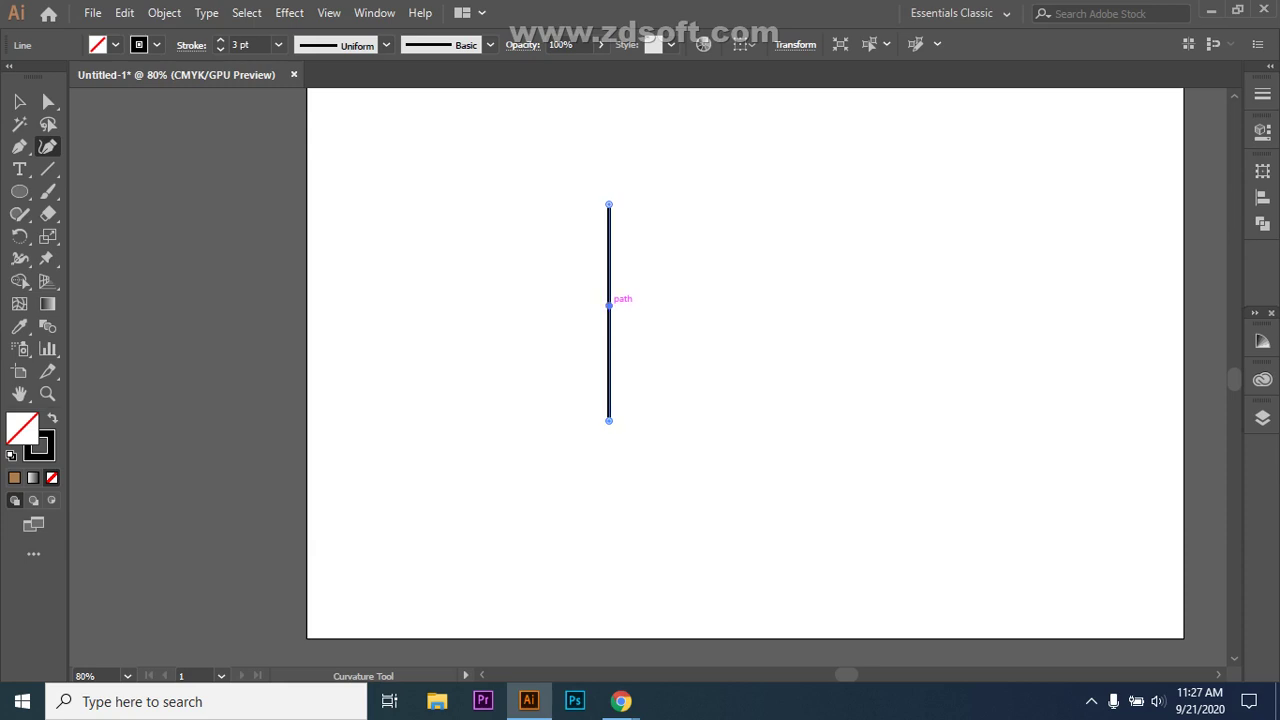
pyautogui.click(609, 305)
pyautogui.moveTo(609, 305); pyautogui.dragTo(676, 310)
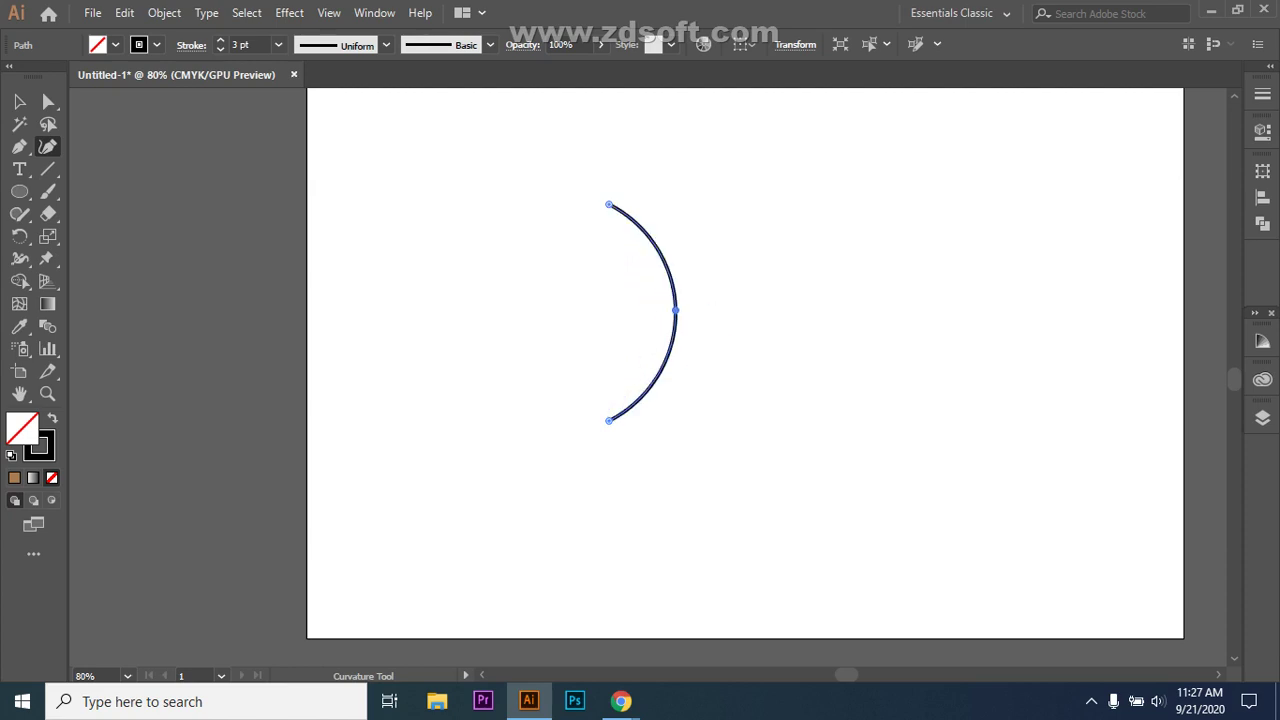
pyautogui.click(19, 101)
pyautogui.hotkey('ctrl', 'shift', 'a')
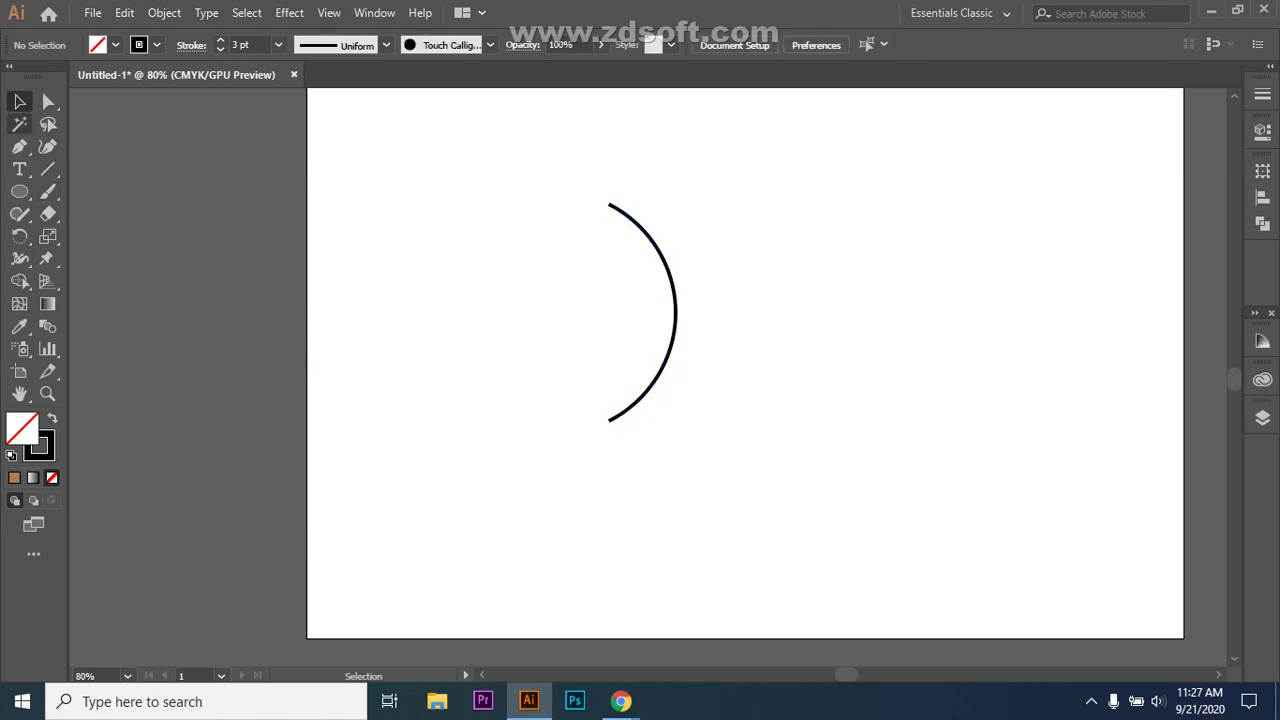
# Create an open 100 by 100 pt arc based on the X axis with slope 50, left of the first curve, and deselect it.
pyautogui.click(47, 169)
pyautogui.click(125, 191)
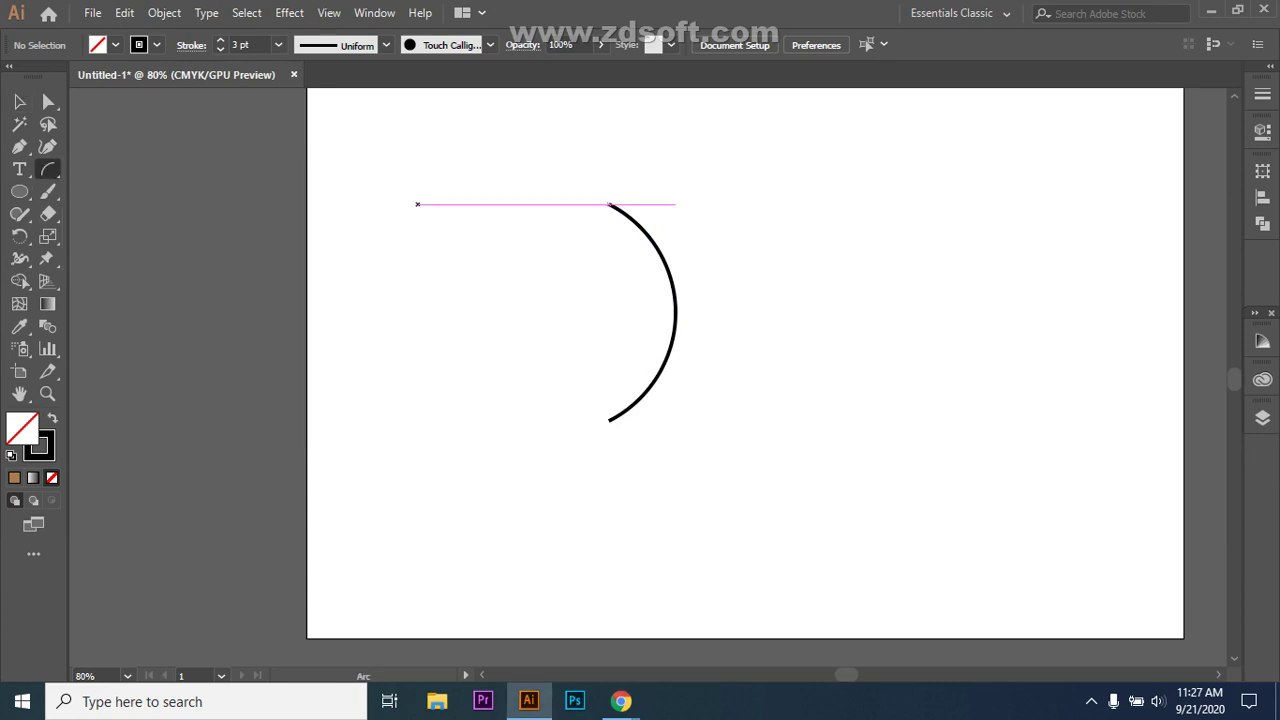
pyautogui.press('Return')
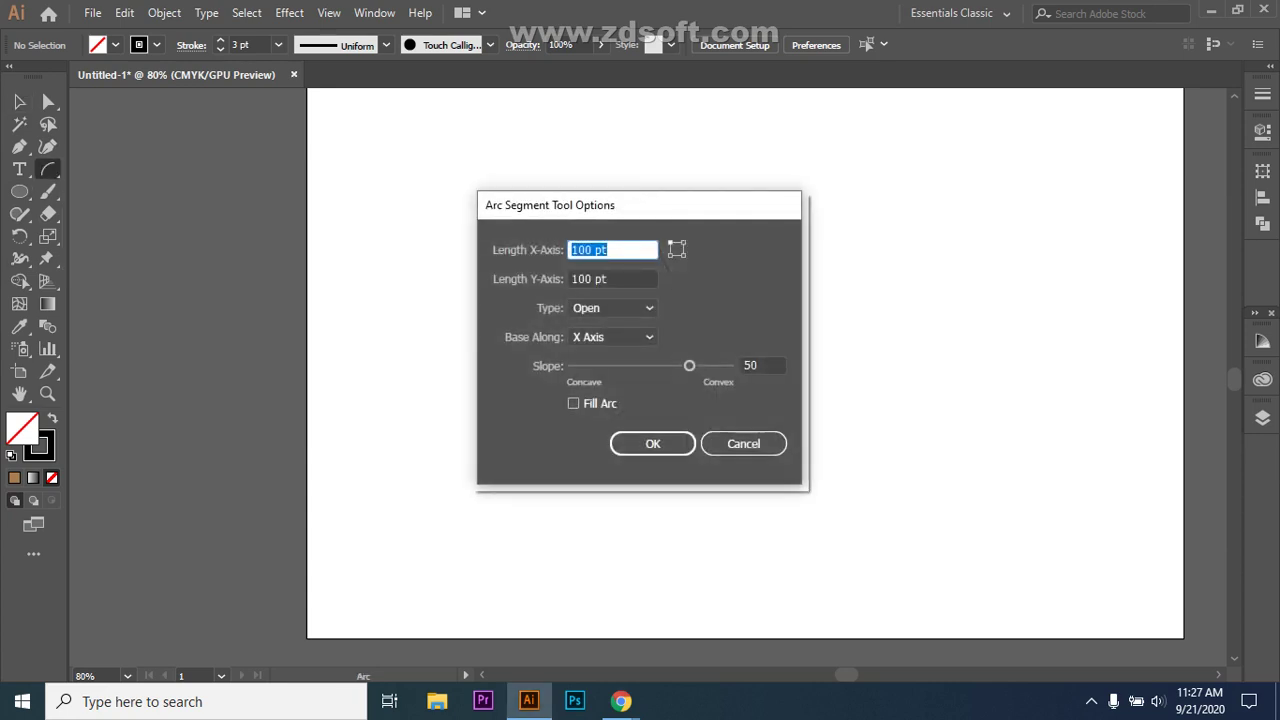
pyautogui.click(652, 443)
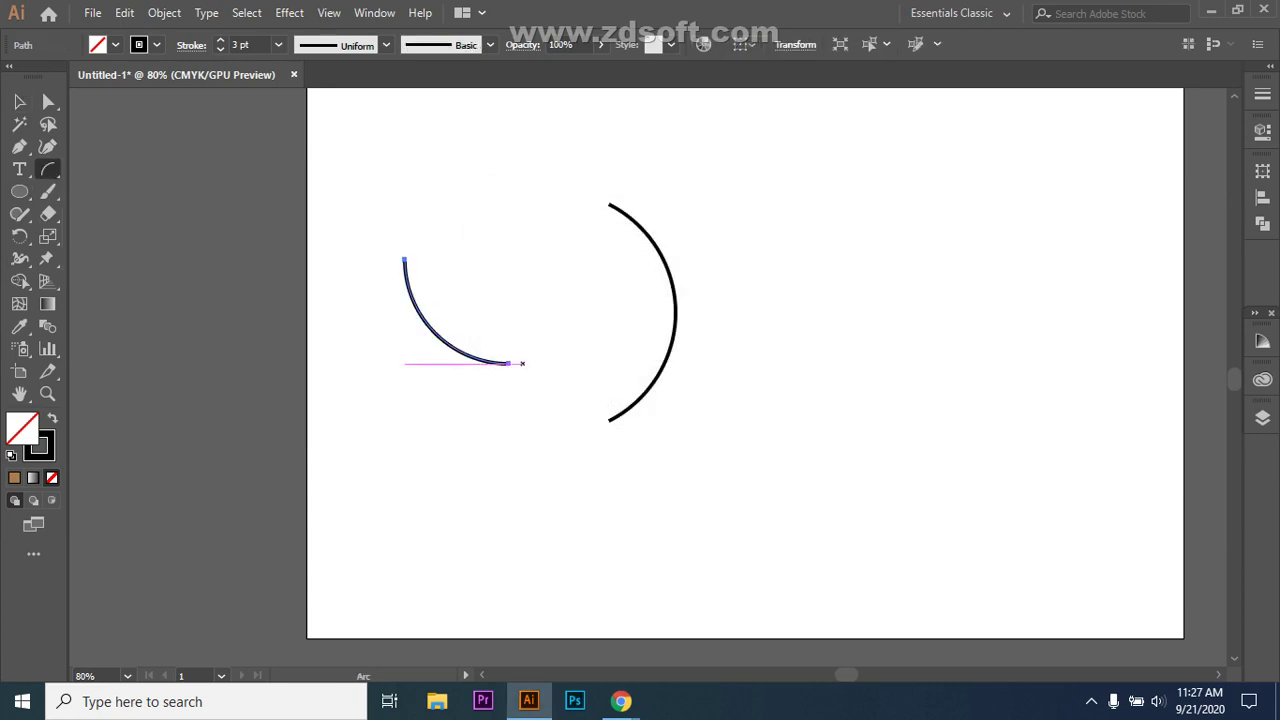
pyautogui.click(48, 169)
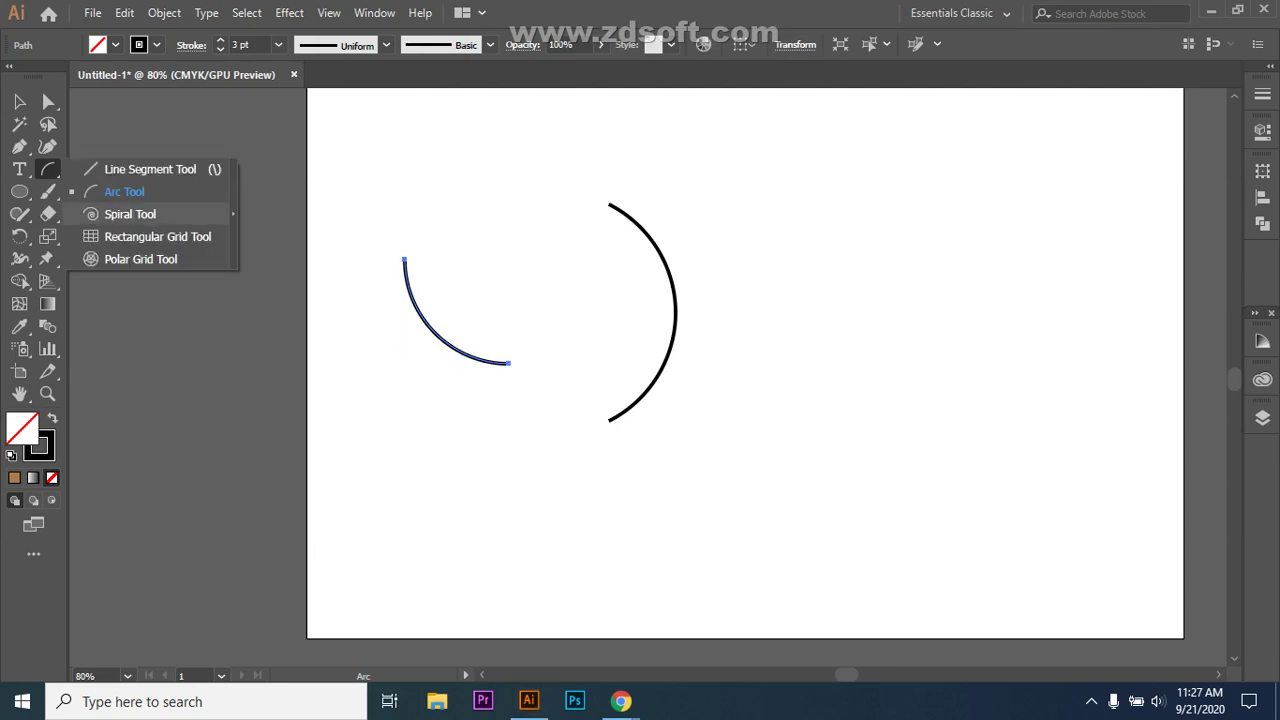
pyautogui.press('v')
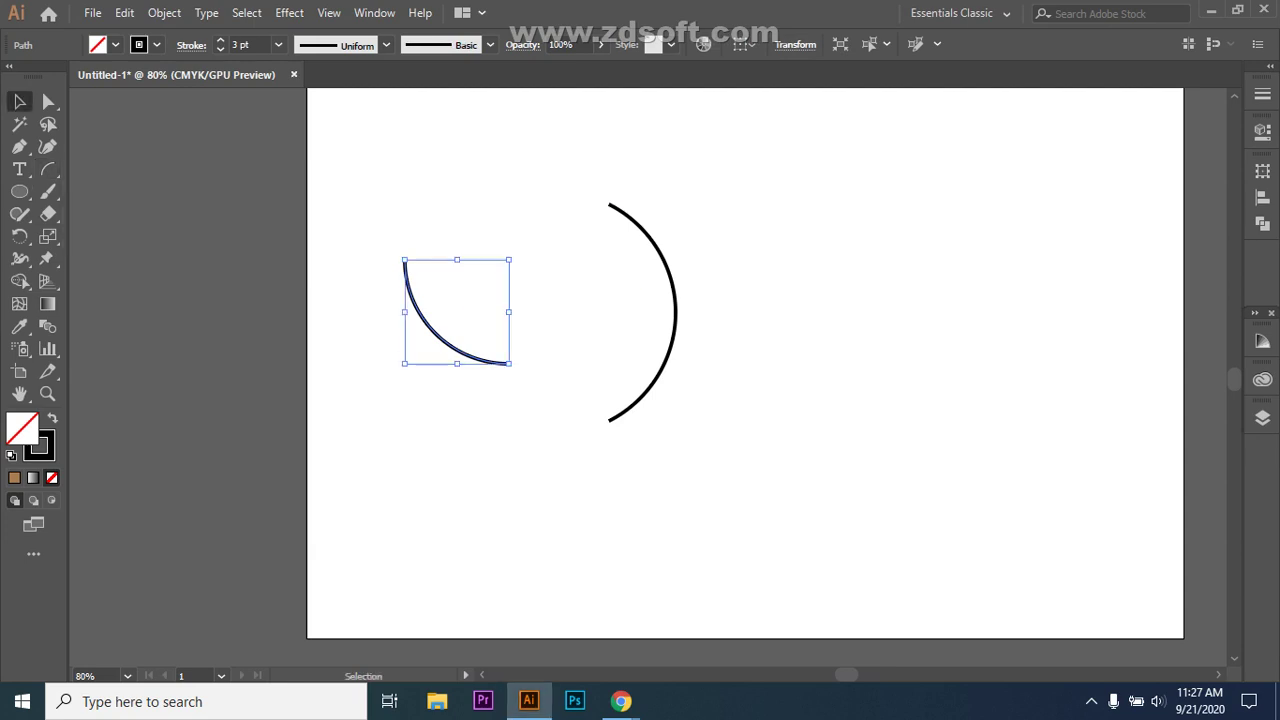
pyautogui.hotkey('ctrl', 'shift', 'a')
# Add an anchor to the middle of the 100 pt arc with the Curvature tool, pull it outward to the lower left and undo the pull.
pyautogui.click(47, 147)
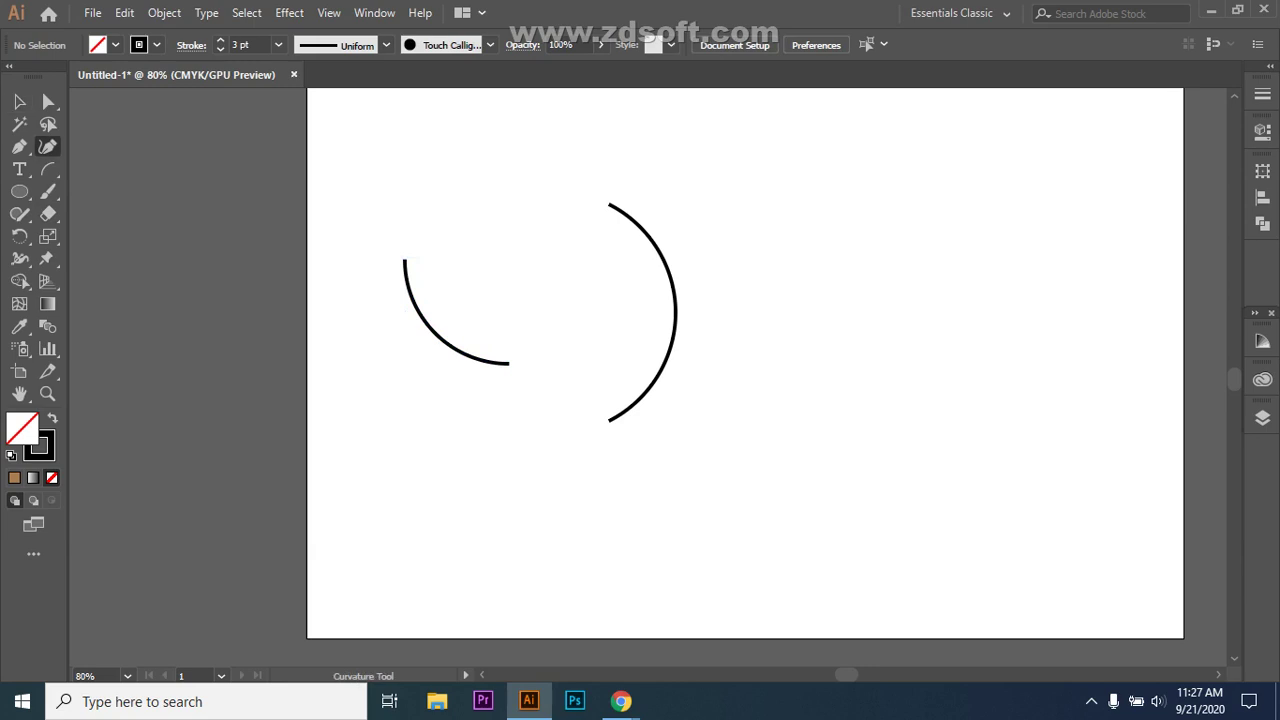
pyautogui.click(498, 358)
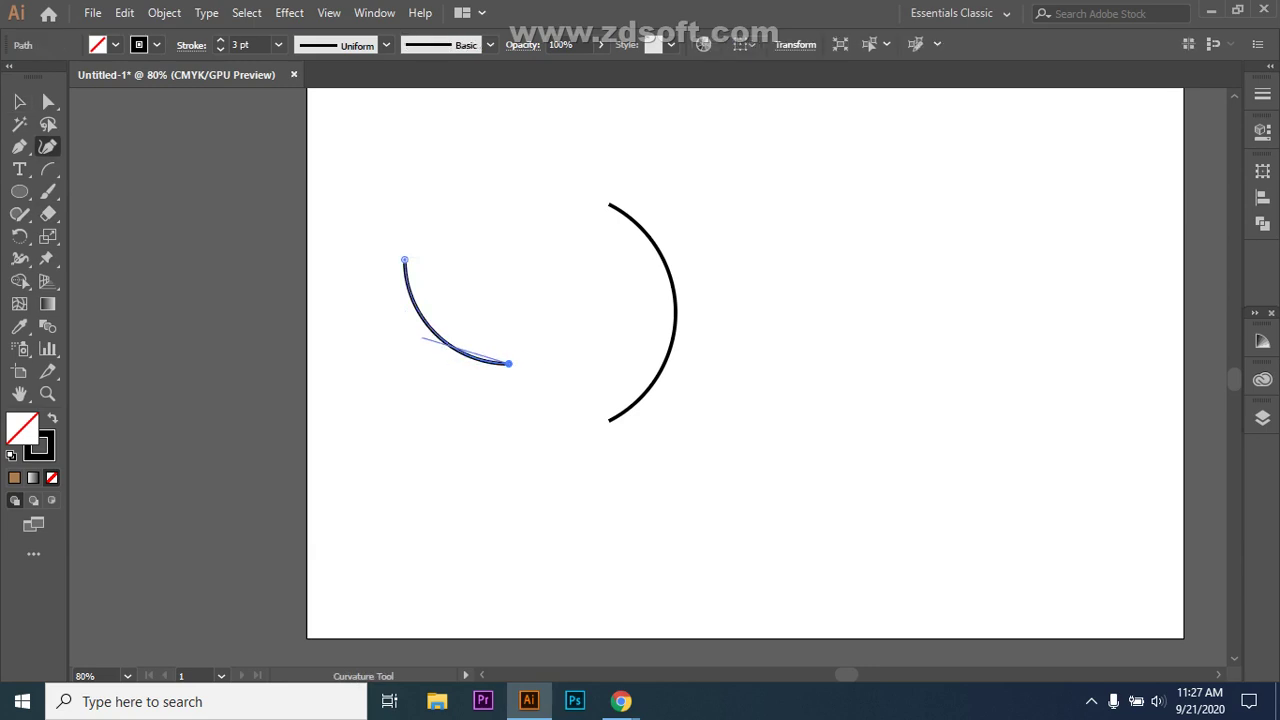
pyautogui.click(431, 328)
pyautogui.moveTo(431, 328); pyautogui.dragTo(323, 451)
pyautogui.hotkey('ctrl', 'z')
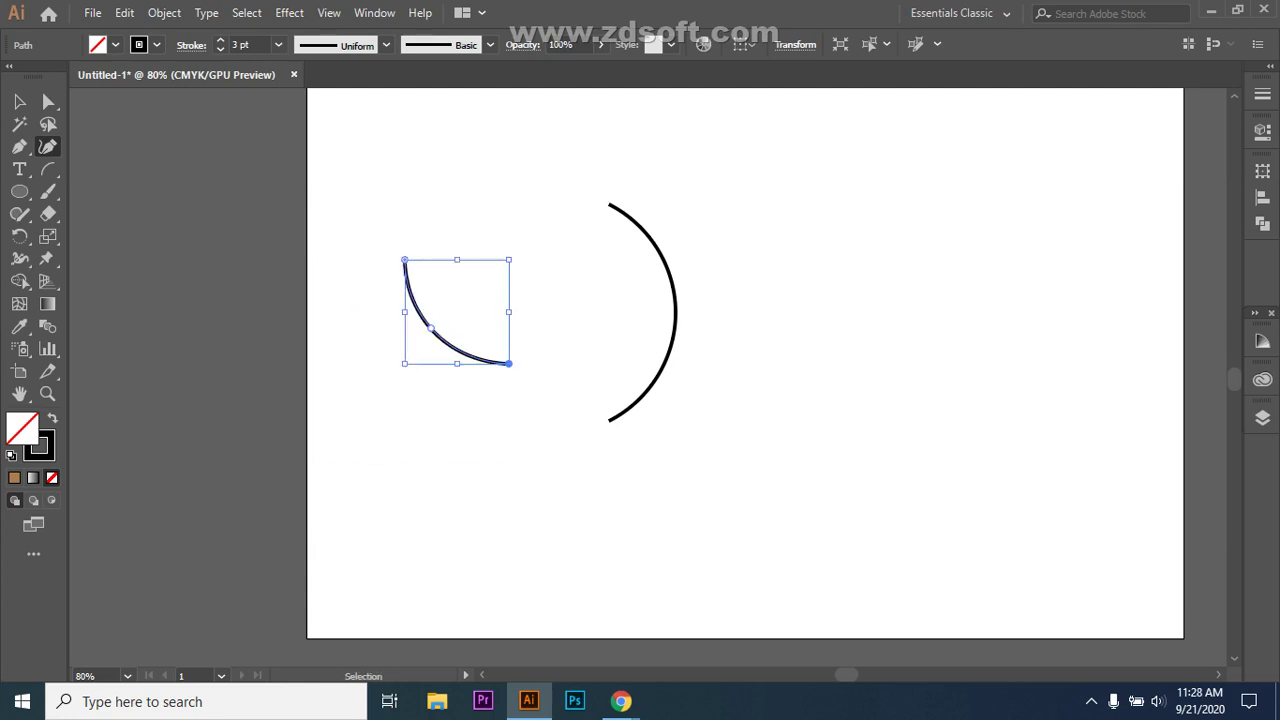
# Reshape the left arc into a wavy curve with the Curvature tool, adding an anchor on each half and pulling both outward.
pyautogui.click(470, 356)
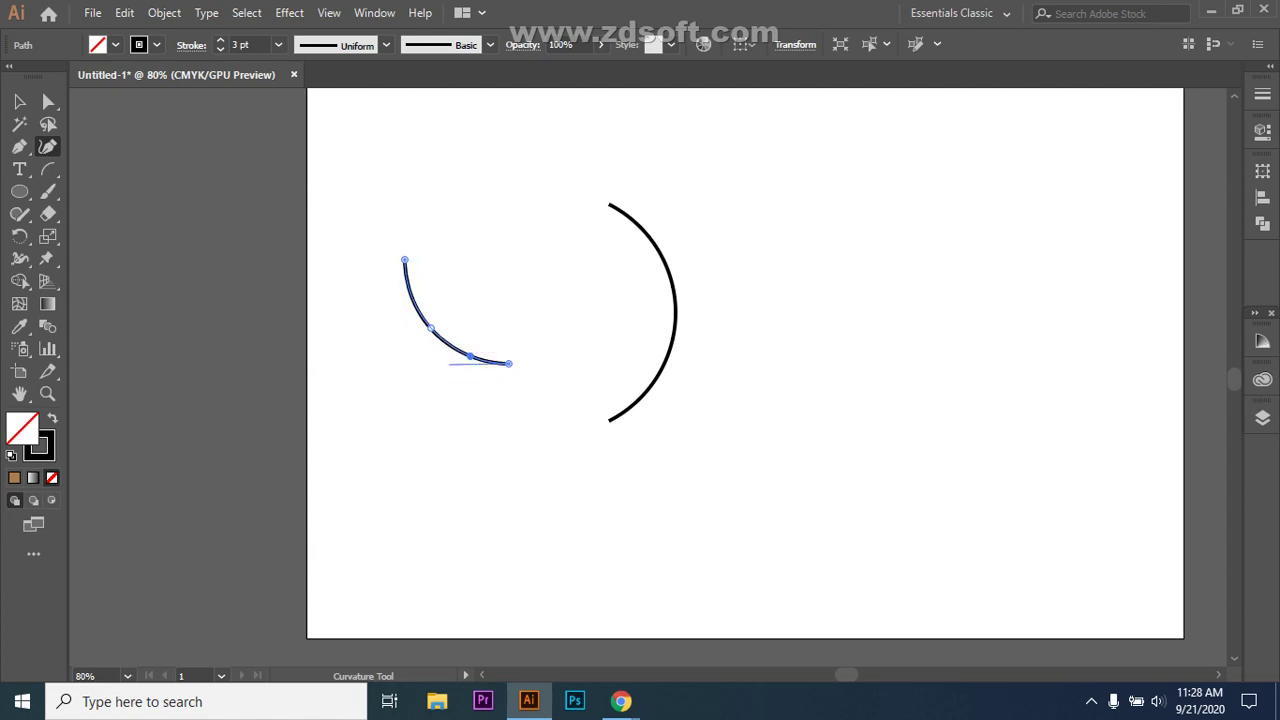
pyautogui.moveTo(470, 356)
pyautogui.mouseDown()
pyautogui.moveTo(460, 377)
pyautogui.moveTo(466, 366)
pyautogui.moveTo(421, 381)
pyautogui.moveTo(459, 365)
pyautogui.mouseUp()
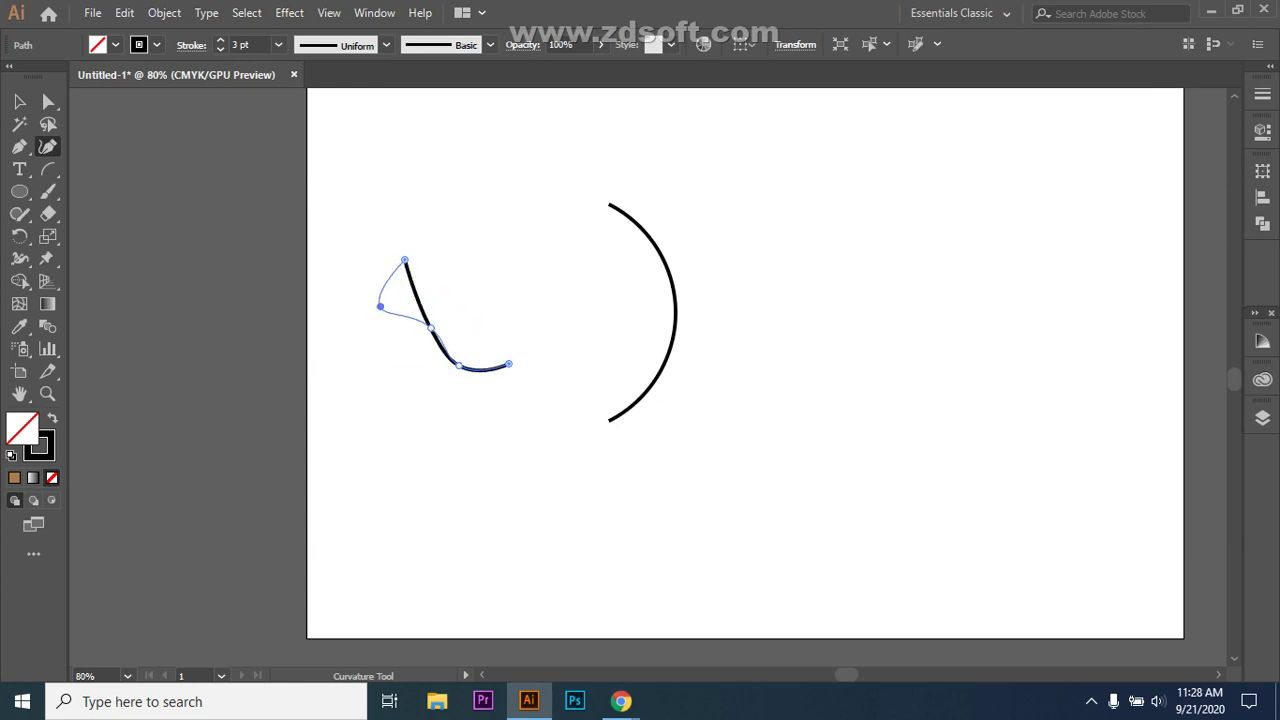
pyautogui.click(388, 306)
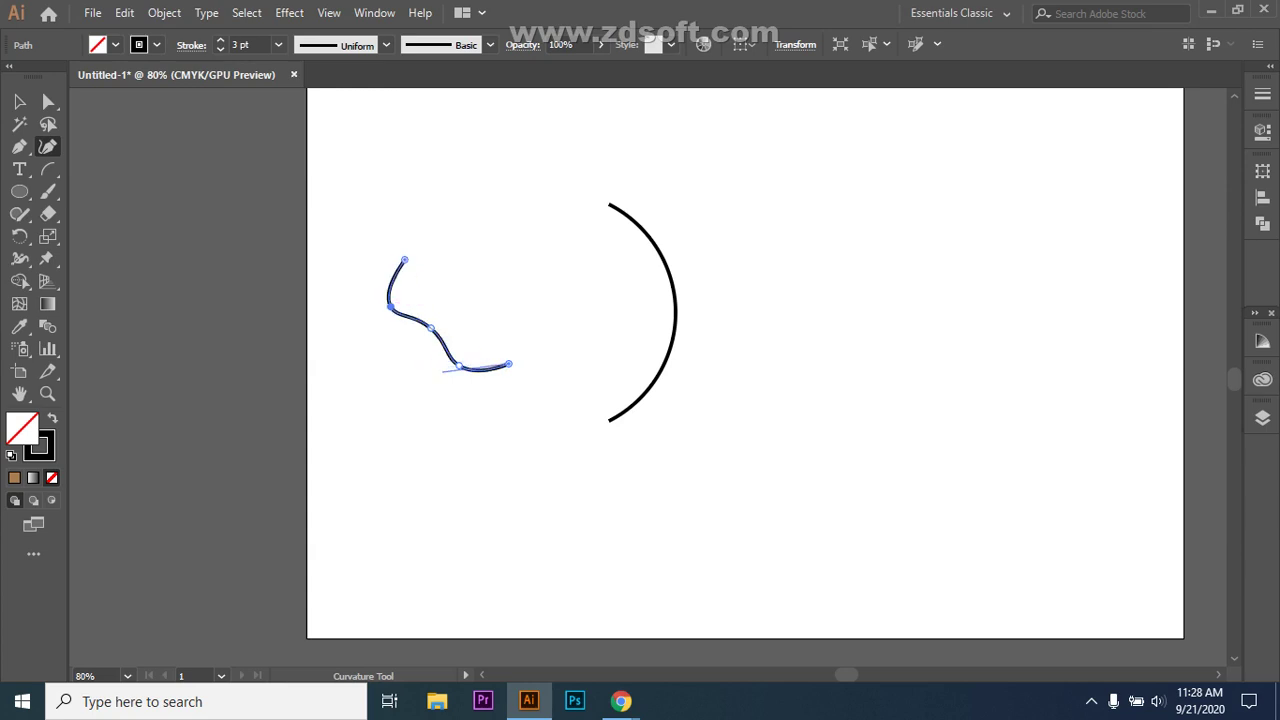
pyautogui.moveTo(459, 365); pyautogui.dragTo(459, 382)
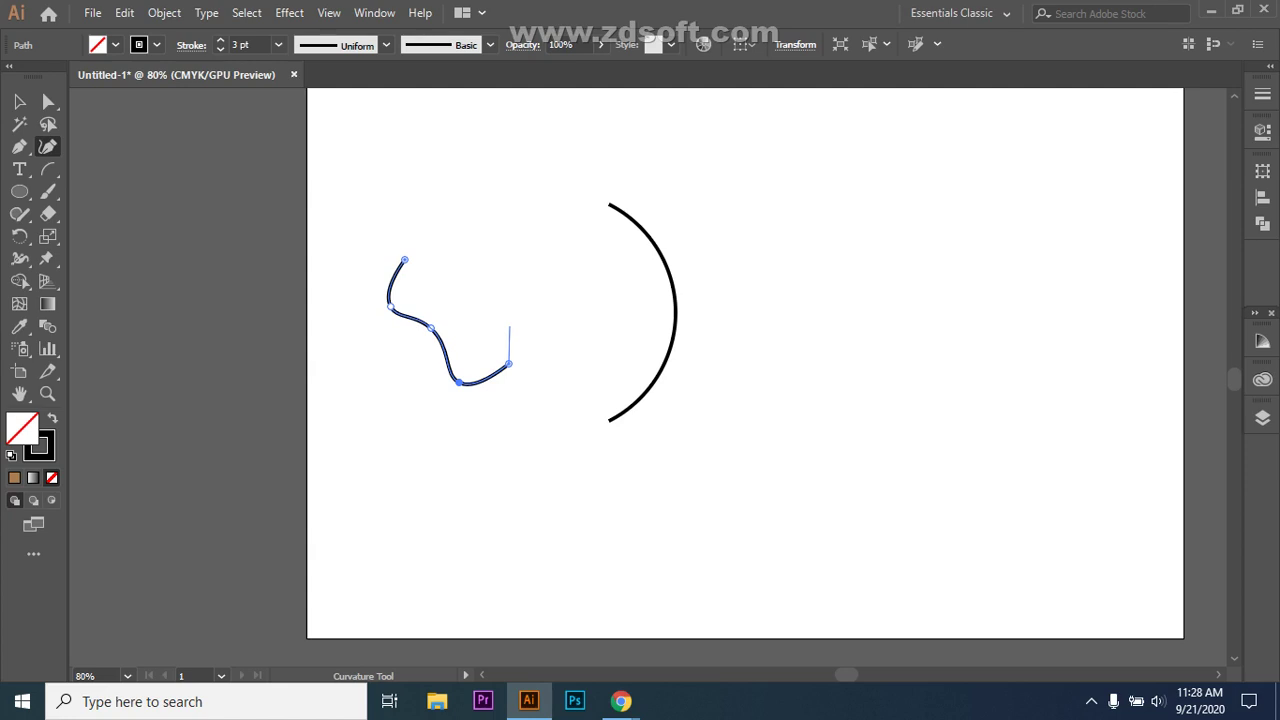
pyautogui.click(19, 101)
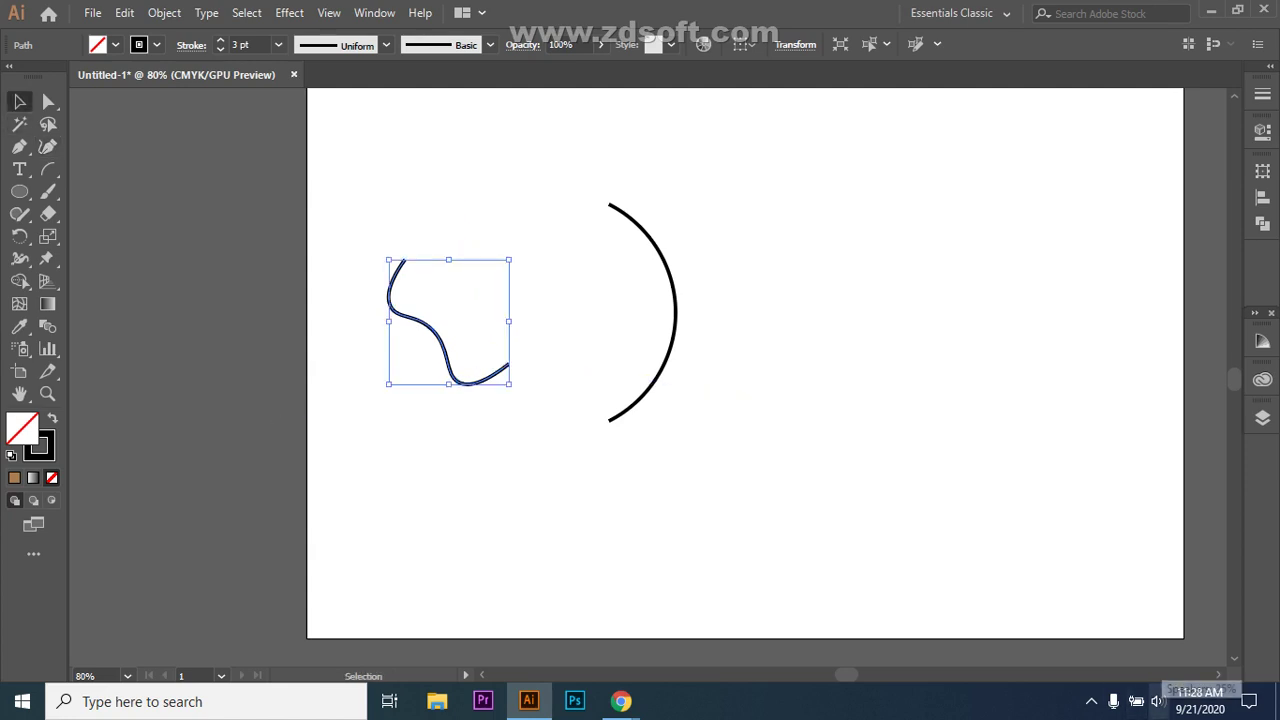
# Set the computer's speaker volume to 39.
pyautogui.click(1158, 701)
pyautogui.scroll(7, 1112, 656)
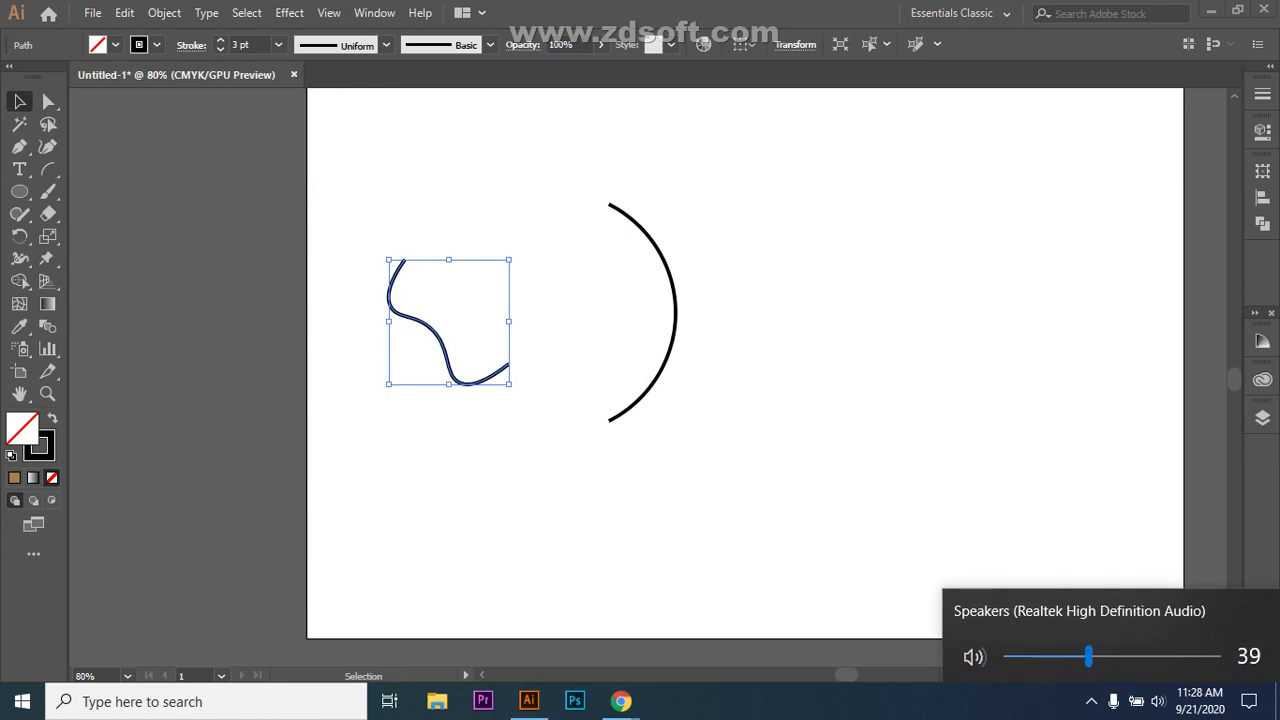
pyautogui.click(1157, 701)
pyautogui.click(1157, 701)
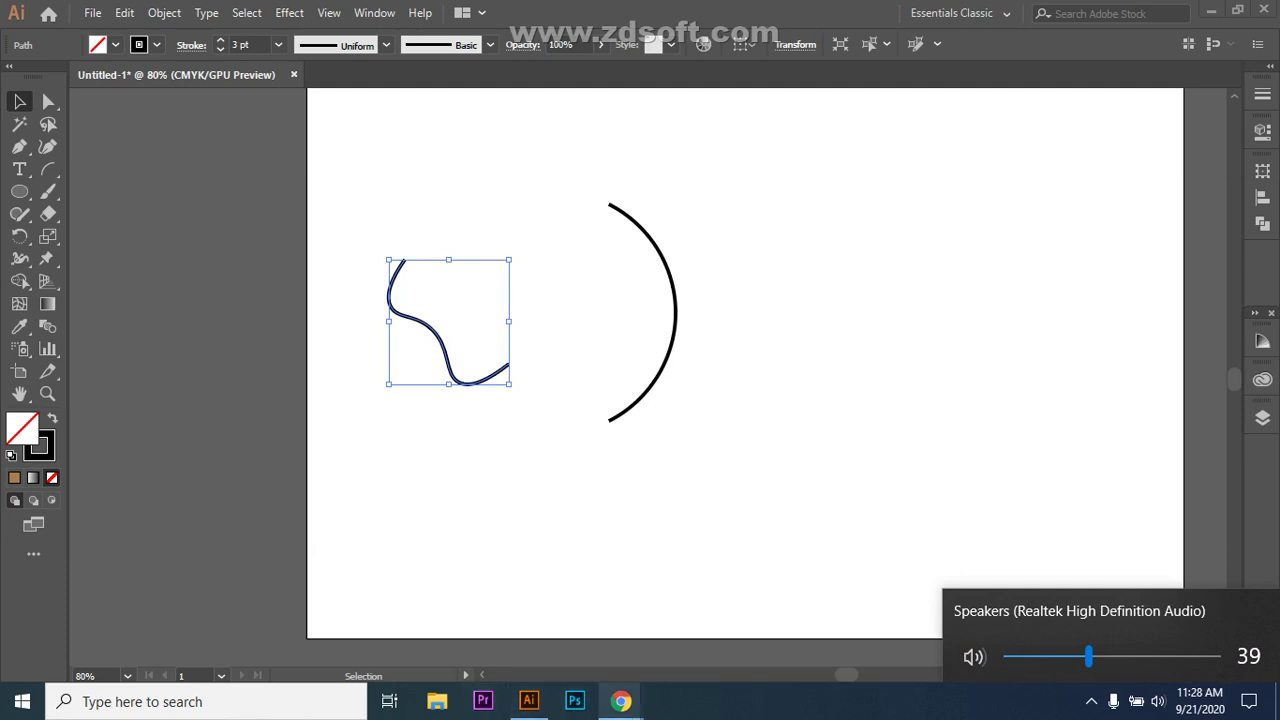
# Switch to the Google Meet call in Chrome and select the speaking participant's tile.
pyautogui.click(621, 701)
pyautogui.click(515, 615)
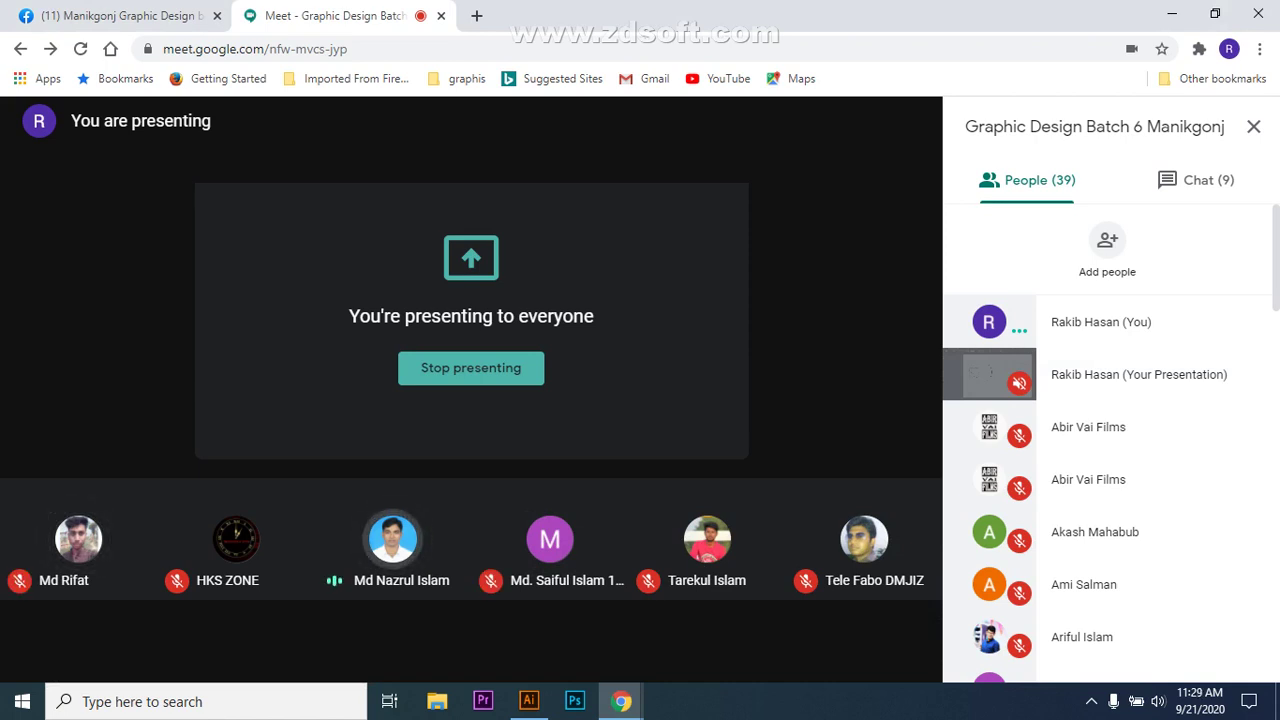
pyautogui.click(392, 539)
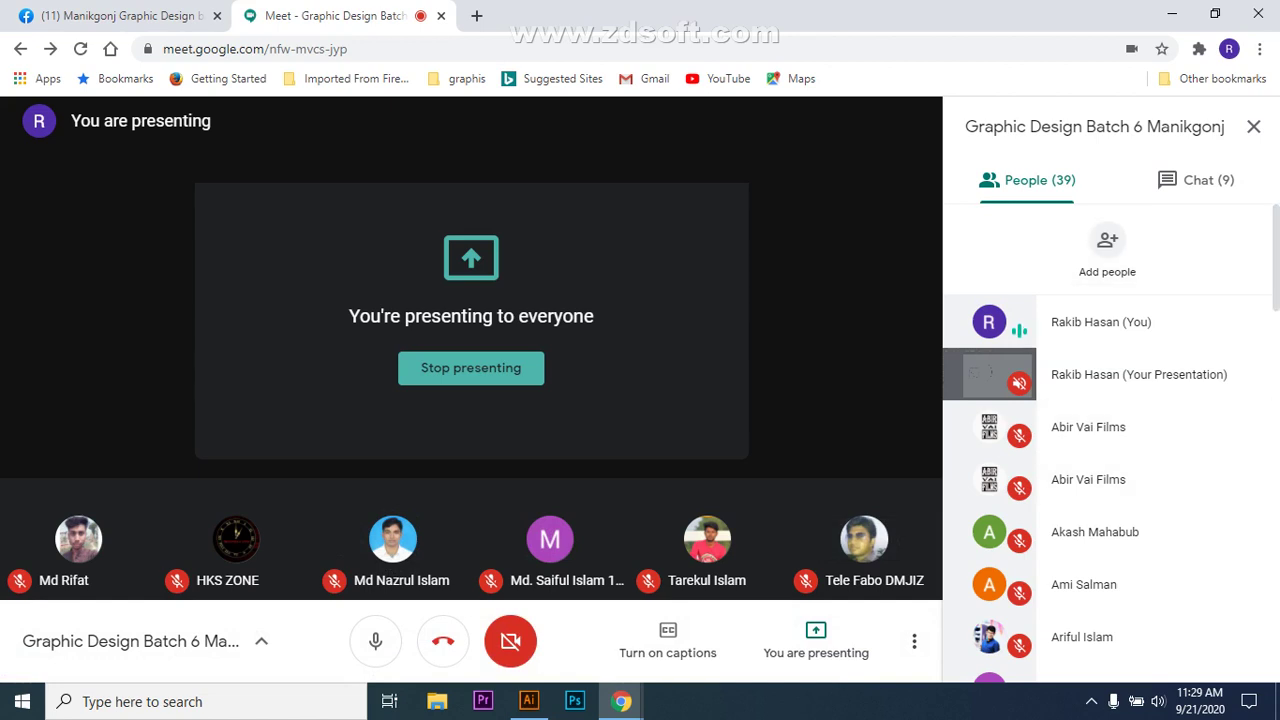
# Return to Illustrator and delete both curves from the artboard.
pyautogui.click(529, 701)
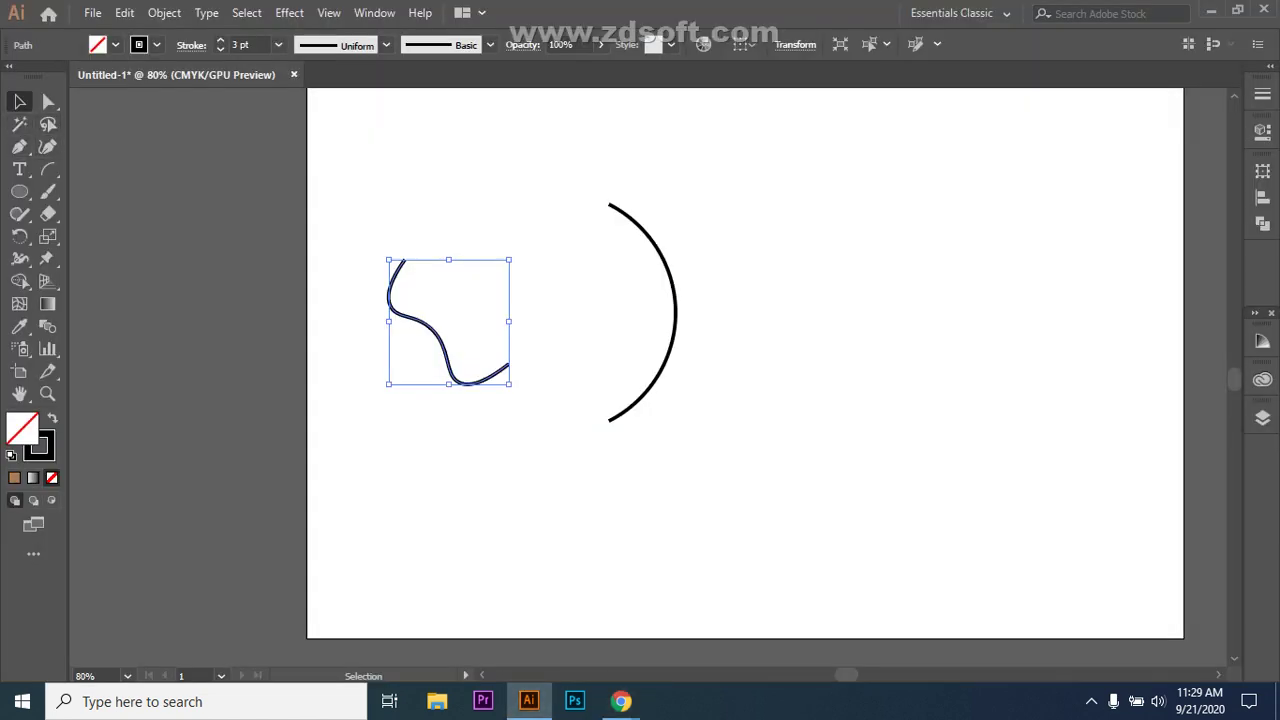
pyautogui.moveTo(703, 163); pyautogui.dragTo(349, 420)
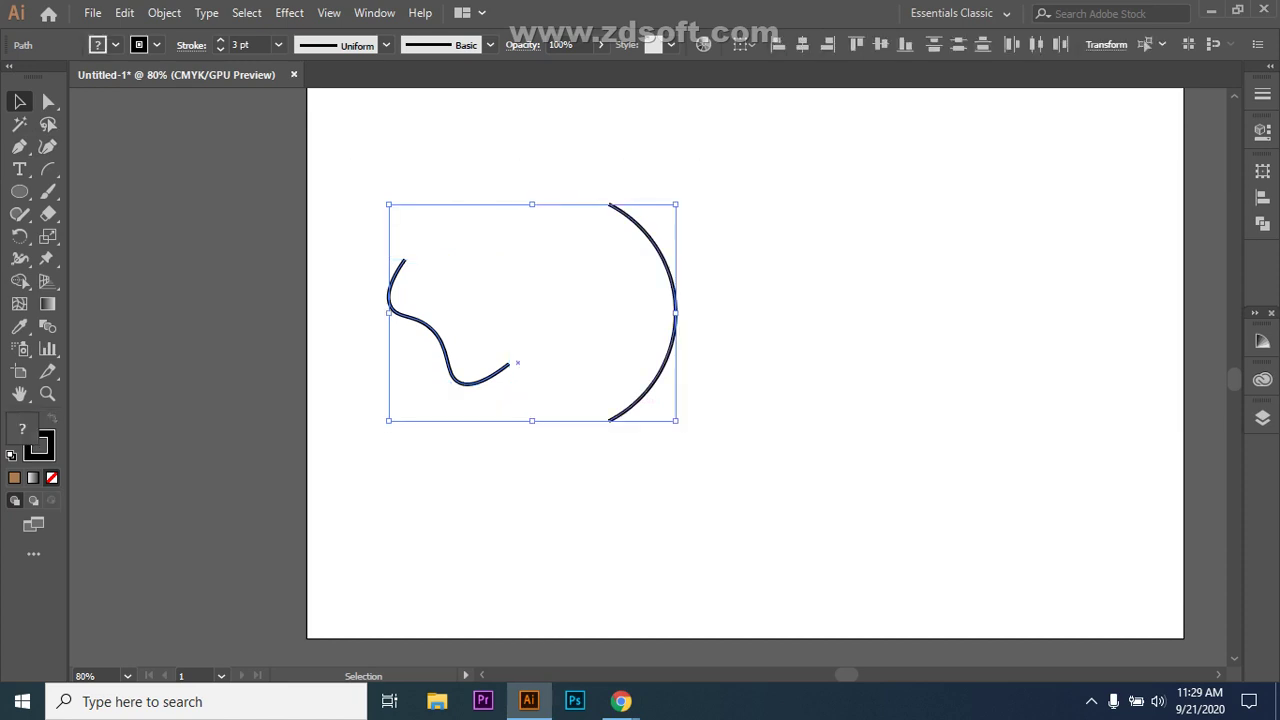
pyautogui.press('Delete')
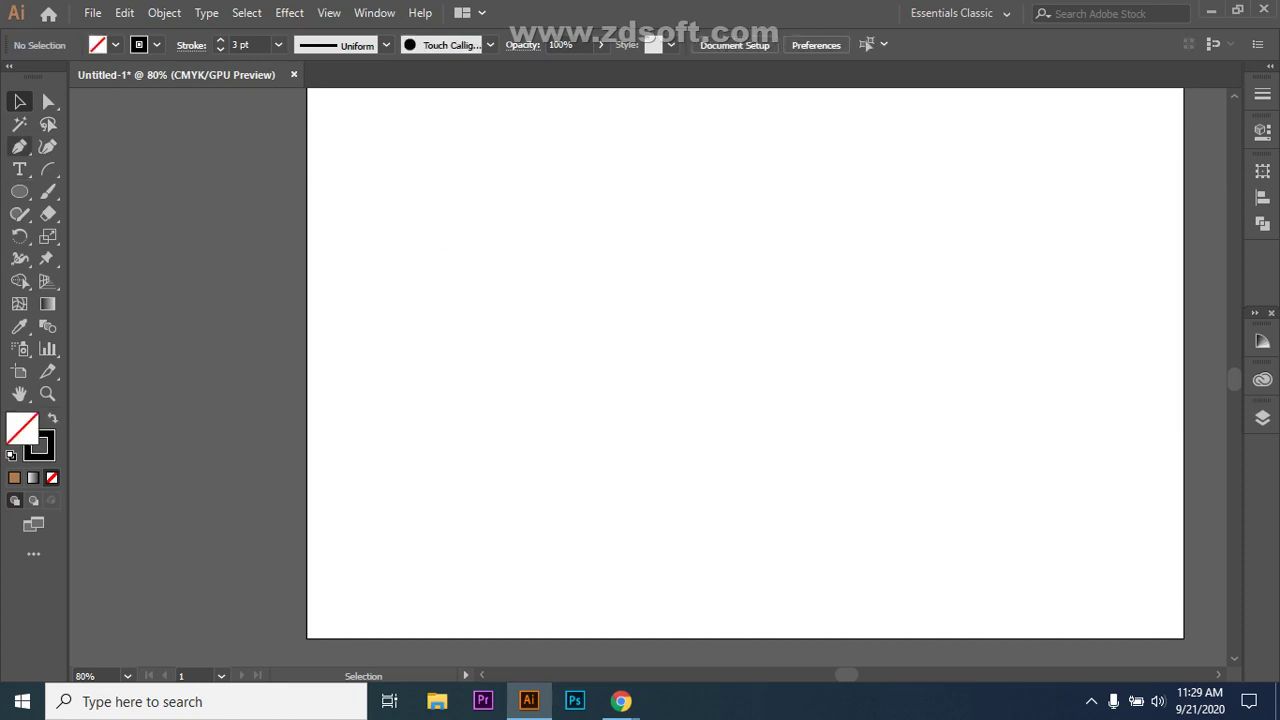
# Try a curved segment with the Pen tool on the artboard's left half and undo both of its anchors.
pyautogui.click(19, 147)
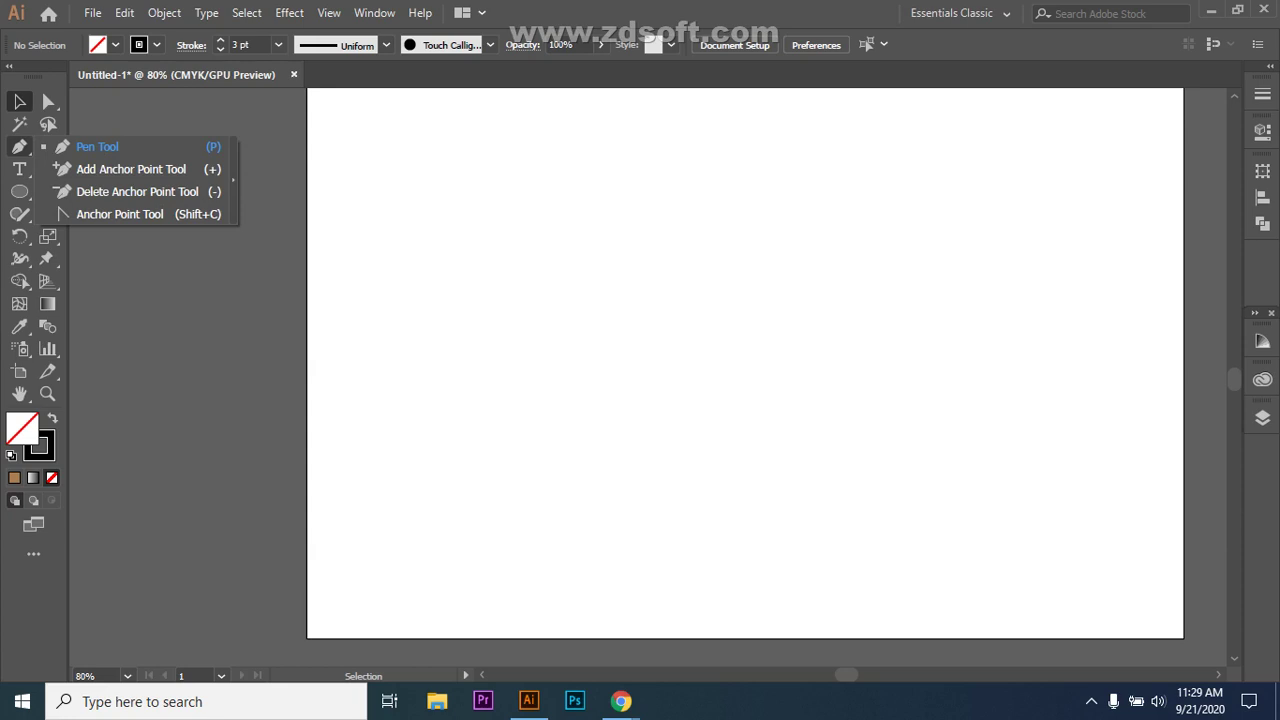
pyautogui.click(97, 147)
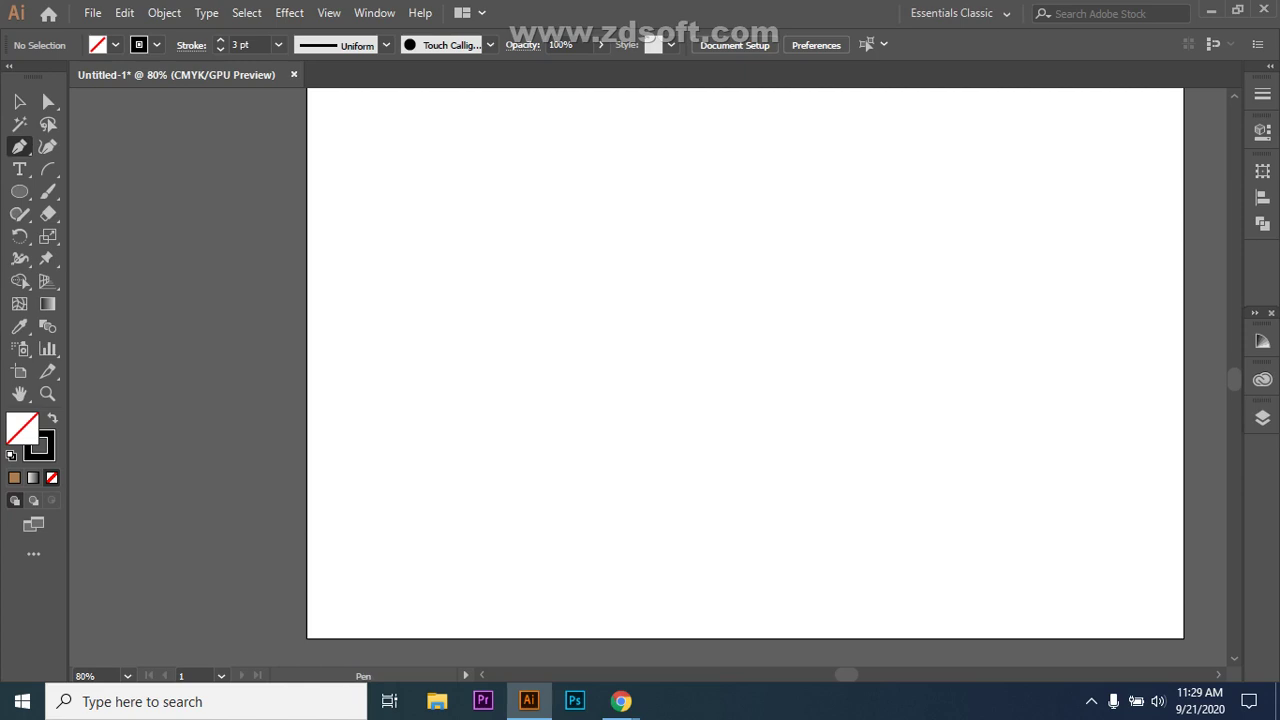
pyautogui.click(489, 423)
pyautogui.moveTo(451, 261); pyautogui.dragTo(474, 190)
pyautogui.hotkey('ctrl', 'z')
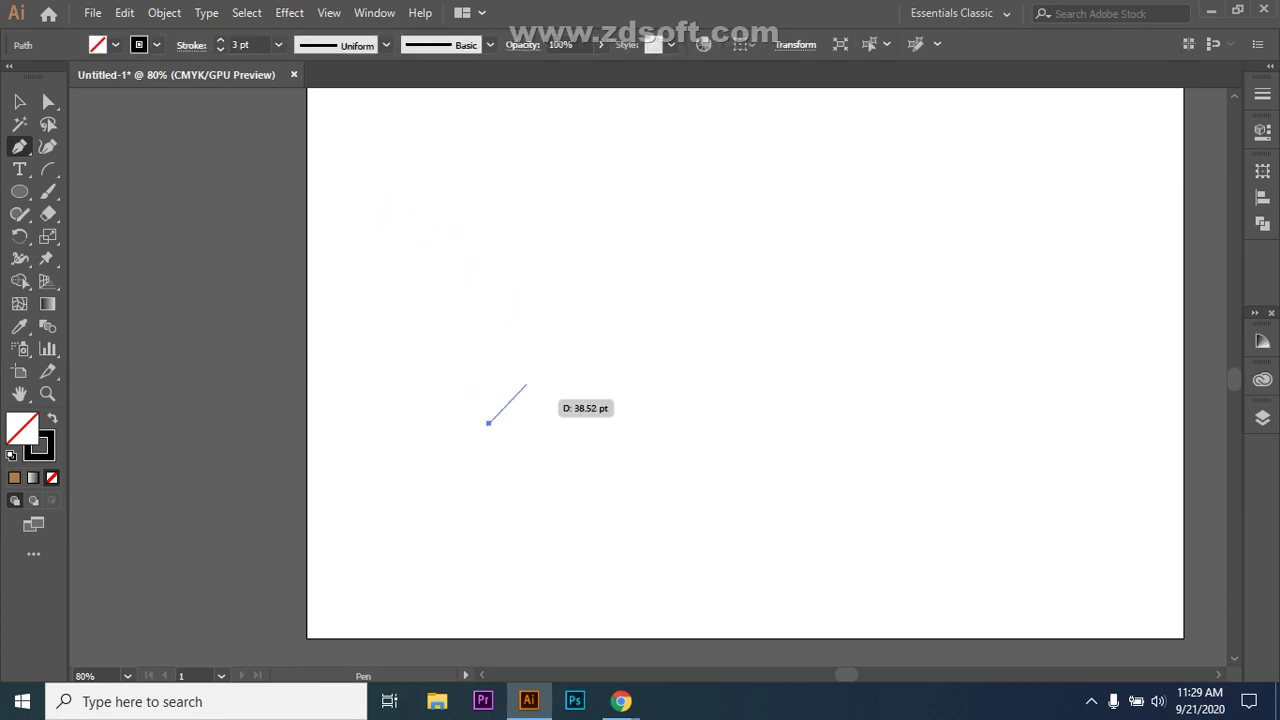
pyautogui.hotkey('ctrl', 'z')
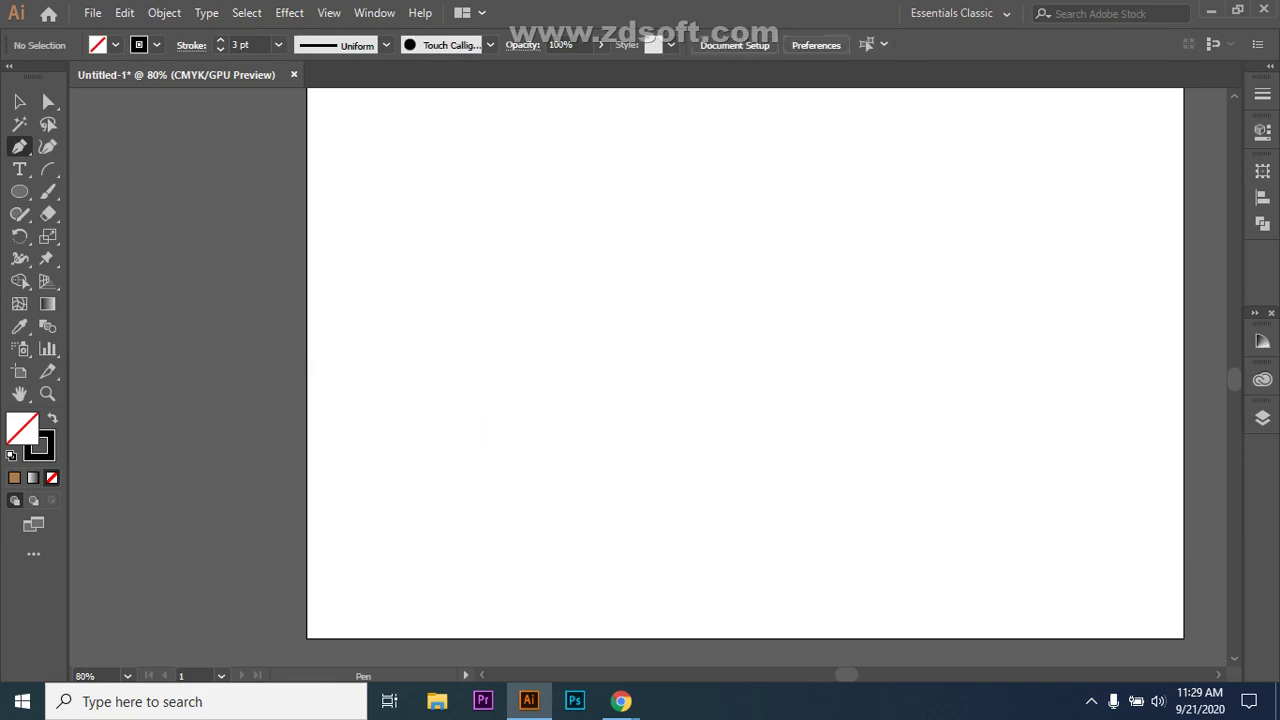
# Draw a steep straight Pen tool segment about 170 pt long on the artboard's left half and undo it.
pyautogui.click(498, 426)
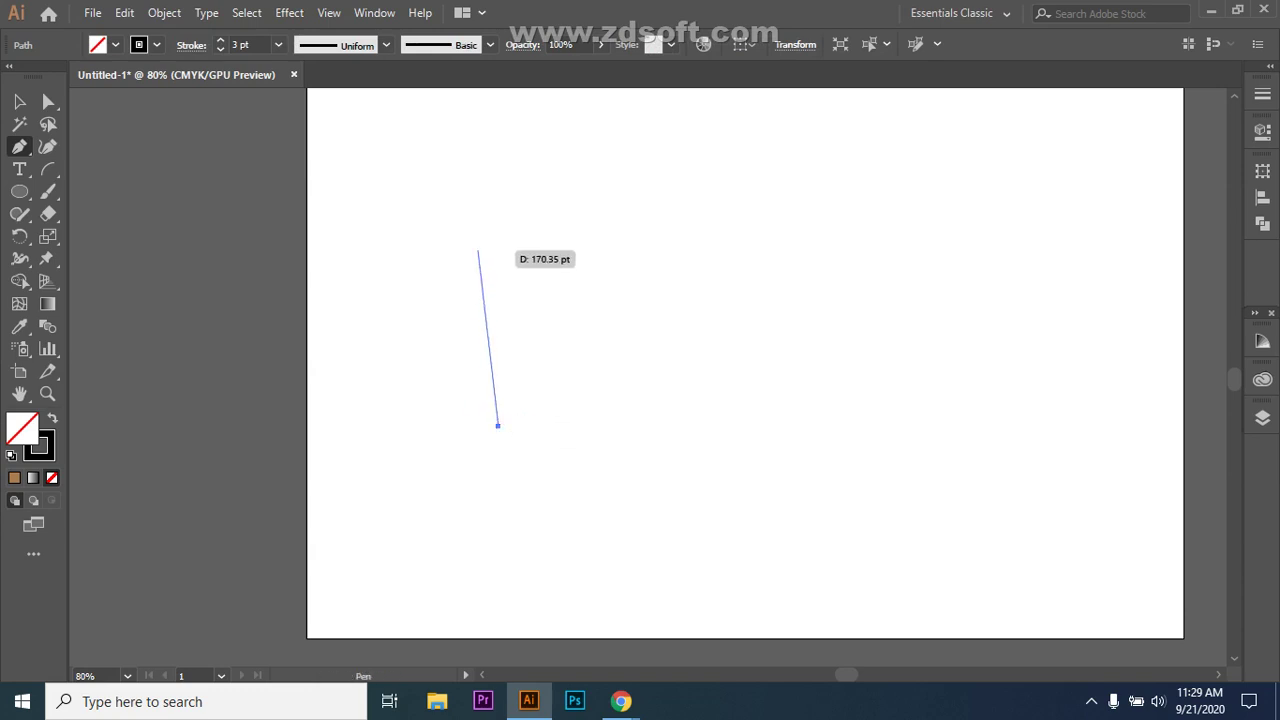
pyautogui.click(478, 251)
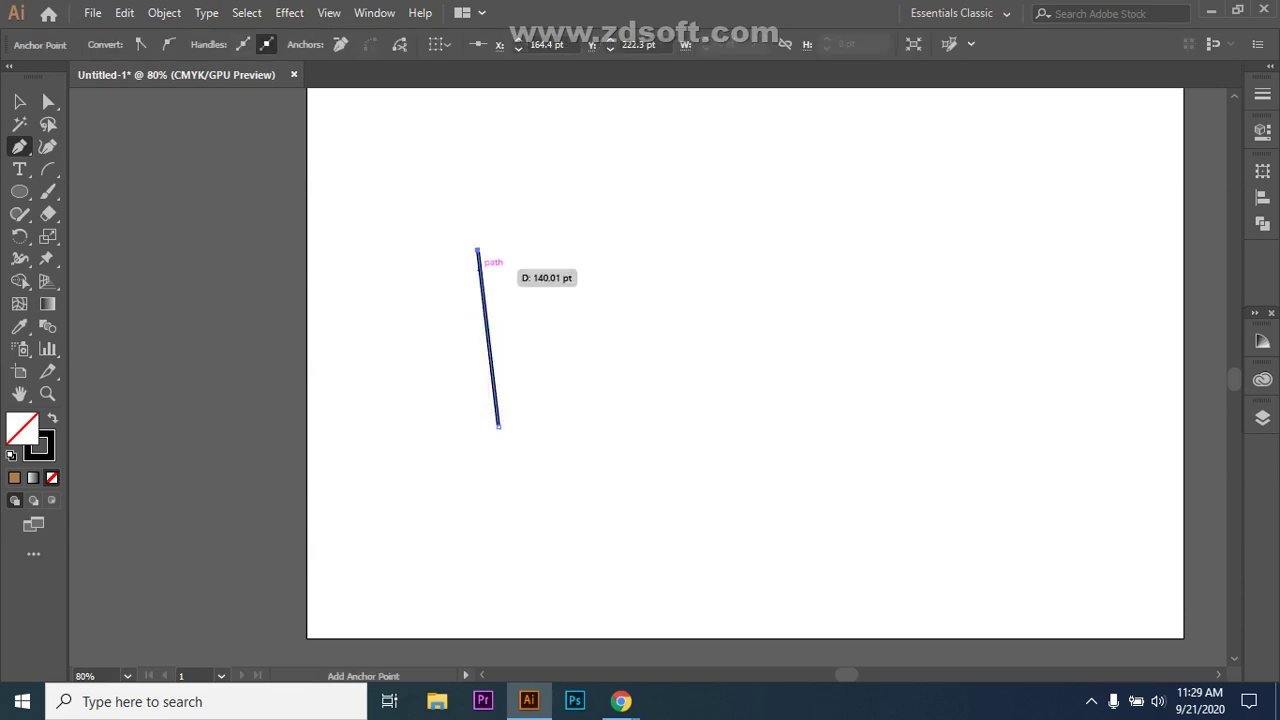
pyautogui.press('v')
pyautogui.hotkey('ctrl', 'z')
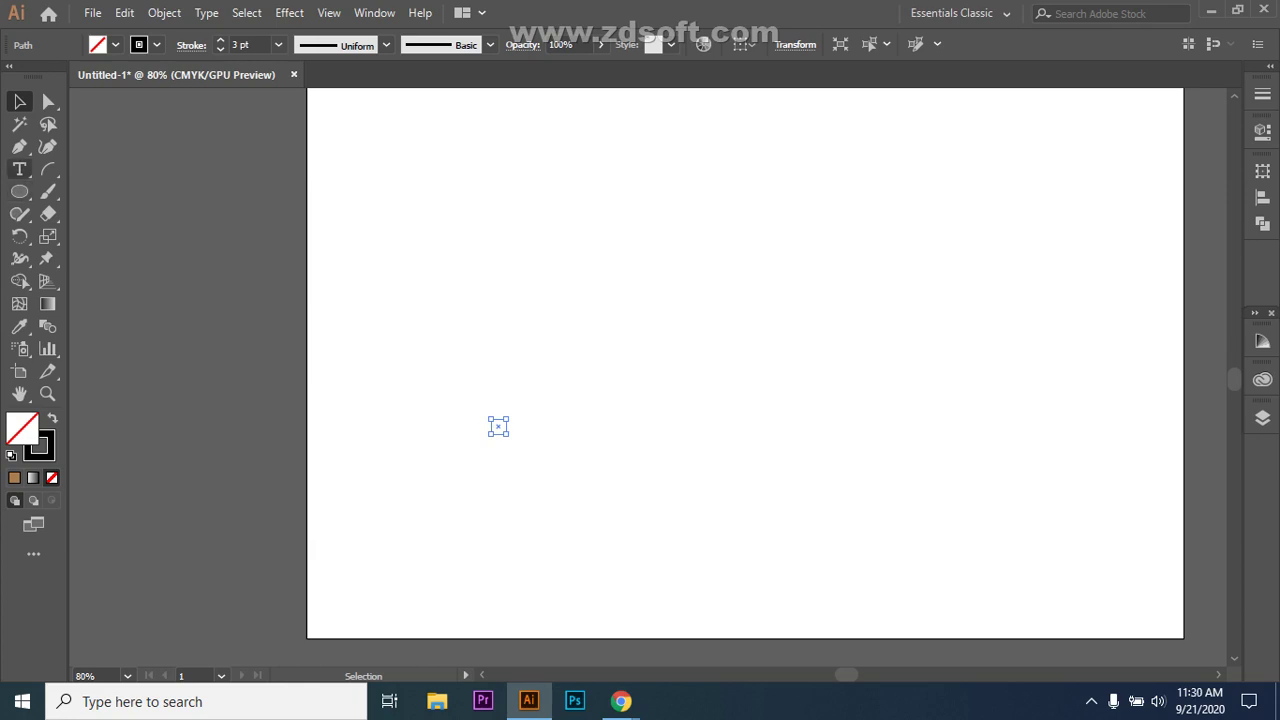
# Draw a curved Pen tool segment near the artboard's centre, its ends about 154 pt apart, bulging toward the upper left.
pyautogui.press('p')
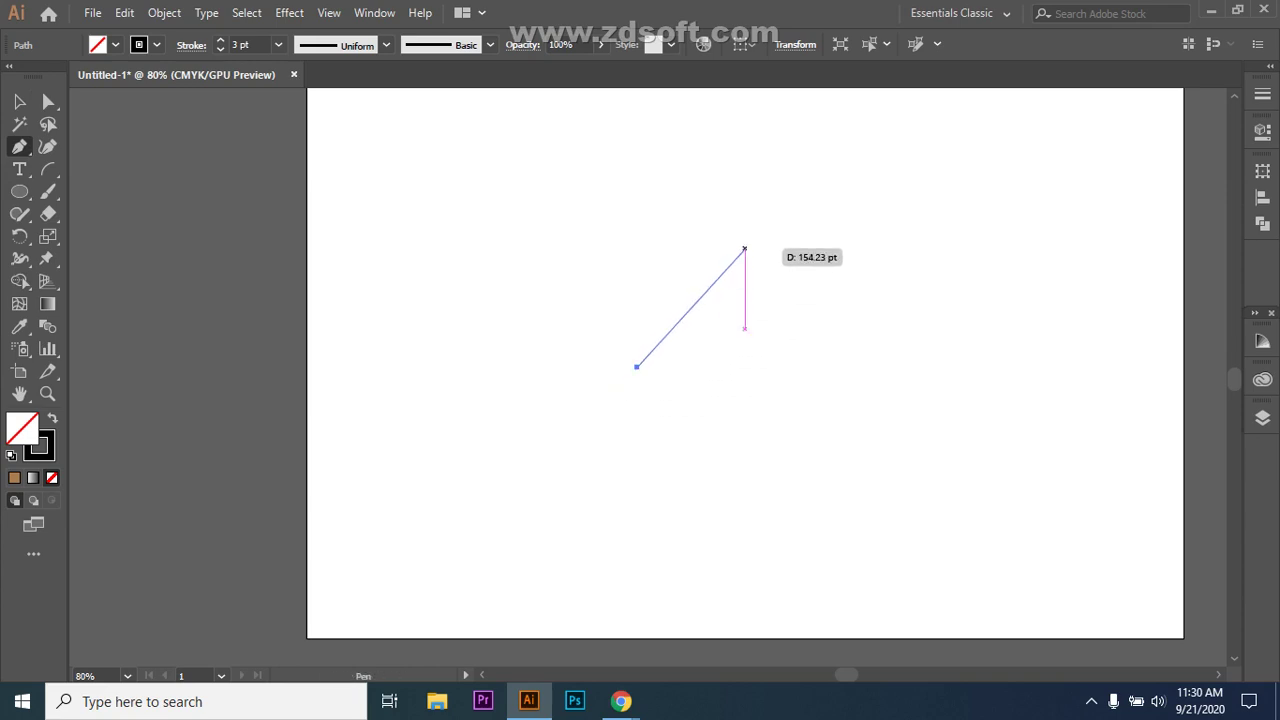
pyautogui.click(745, 248)
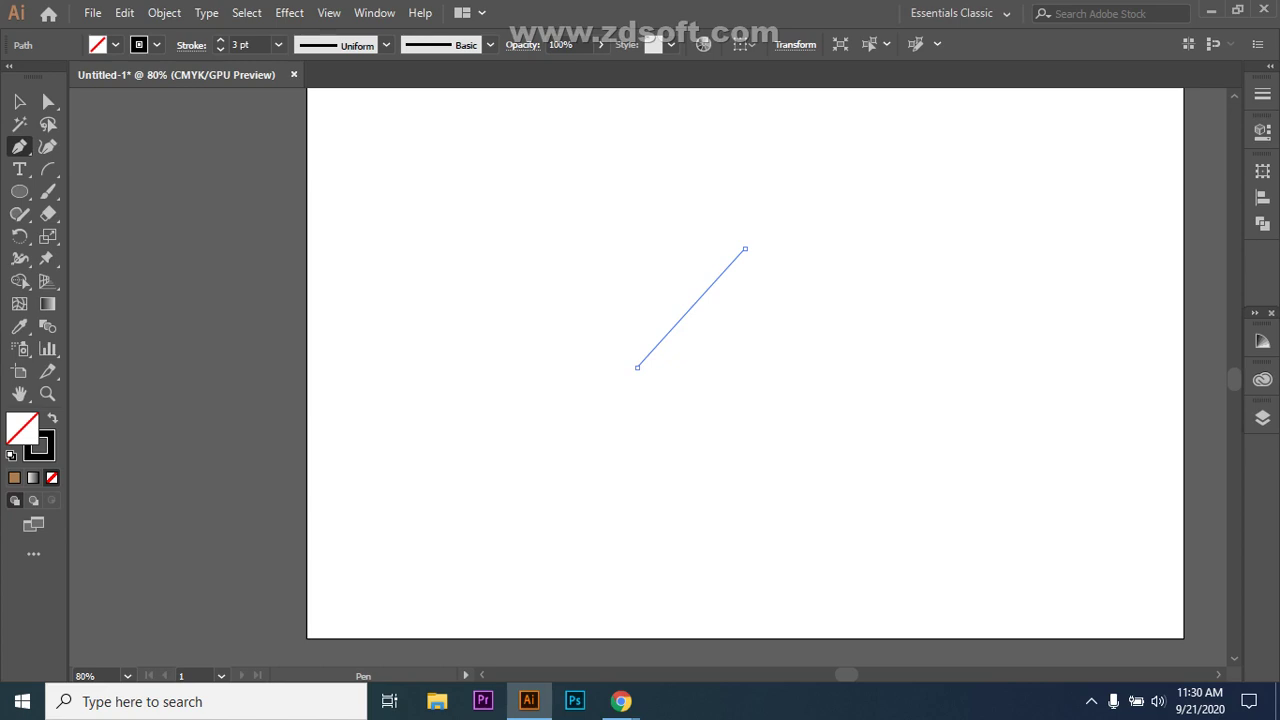
pyautogui.moveTo(745, 248); pyautogui.dragTo(764, 284)
pyautogui.moveTo(814, 213); pyautogui.dragTo(820, 305)
pyautogui.moveTo(853, 207); pyautogui.dragTo(776, 319)
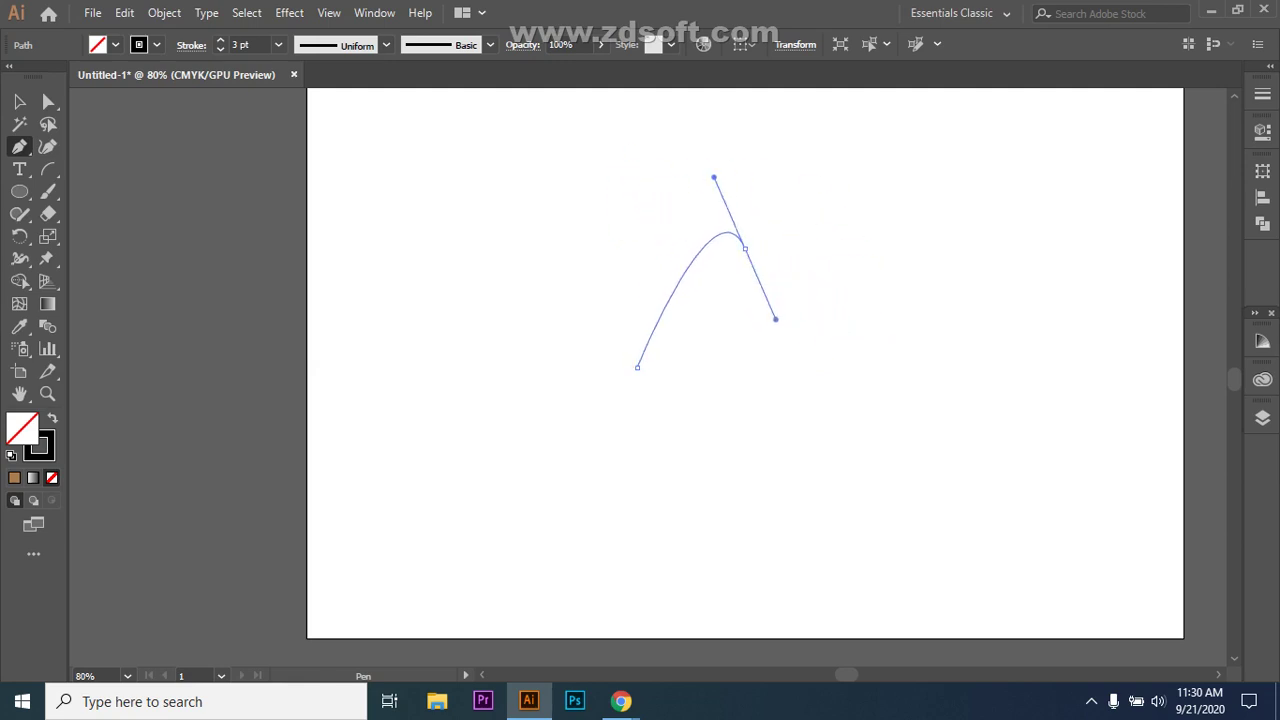
pyautogui.moveTo(835, 185)
pyautogui.mouseDown()
pyautogui.moveTo(909, 297)
pyautogui.moveTo(906, 391)
pyautogui.moveTo(991, 363)
pyautogui.moveTo(965, 183)
pyautogui.moveTo(680, 171)
pyautogui.moveTo(786, 146)
pyautogui.moveTo(954, 329)
pyautogui.moveTo(947, 401)
pyautogui.moveTo(866, 166)
pyautogui.moveTo(600, 191)
pyautogui.moveTo(771, 171)
pyautogui.moveTo(965, 339)
pyautogui.moveTo(871, 200)
pyautogui.moveTo(851, 240)
pyautogui.moveTo(777, 166)
pyautogui.moveTo(877, 315)
pyautogui.moveTo(883, 240)
pyautogui.moveTo(803, 149)
pyautogui.moveTo(817, 89)
pyautogui.moveTo(771, 380)
pyautogui.moveTo(857, 431)
pyautogui.moveTo(1094, 511)
pyautogui.moveTo(817, 383)
pyautogui.moveTo(863, 366)
pyautogui.moveTo(1029, 474)
pyautogui.moveTo(823, 366)
pyautogui.moveTo(808, 217)
pyautogui.moveTo(894, 291)
pyautogui.moveTo(884, 277)
pyautogui.mouseUp()
# Remove the upper anchor's outgoing handle and close the path at its starting anchor with a lower-right curve, forming a leaf shape.
pyautogui.moveTo(745, 327)
pyautogui.mouseDown()
pyautogui.moveTo(880, 300)
pyautogui.moveTo(748, 331)
pyautogui.mouseUp()
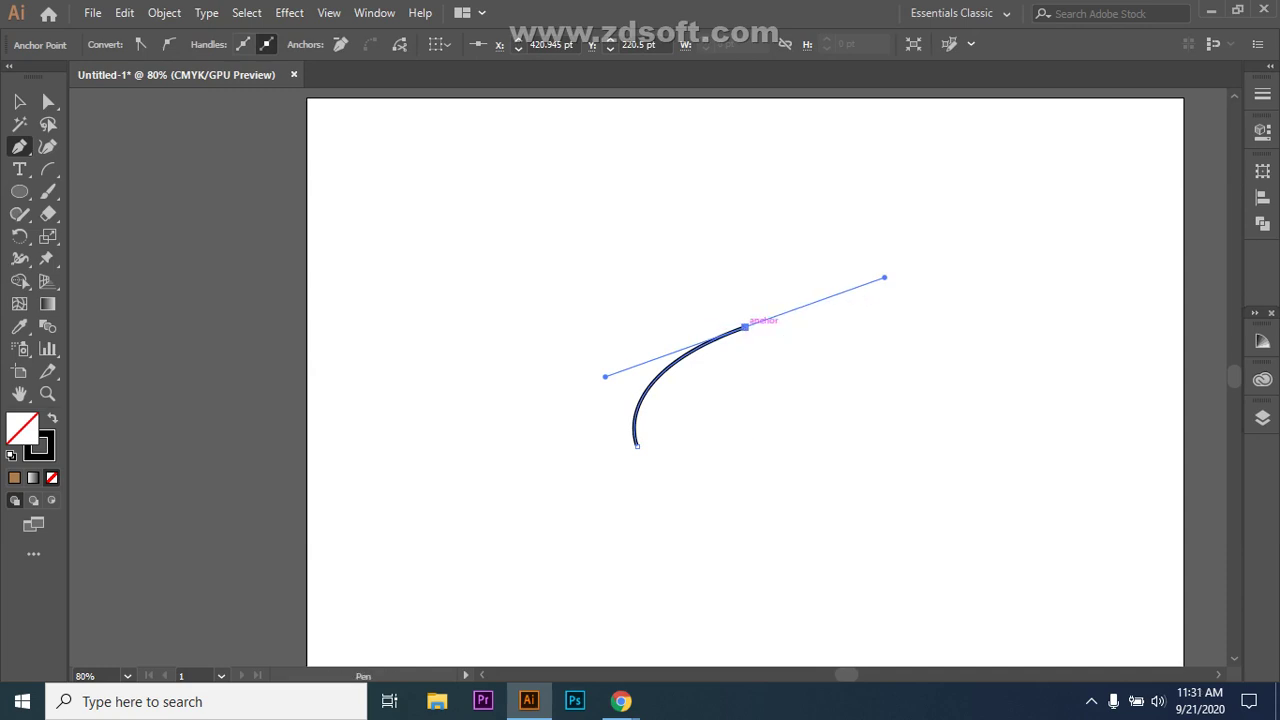
pyautogui.click(745, 327)
pyautogui.moveTo(624, 434)
pyautogui.mouseDown()
pyautogui.moveTo(764, 355)
pyautogui.moveTo(692, 447)
pyautogui.moveTo(705, 446)
pyautogui.moveTo(645, 462)
pyautogui.moveTo(634, 443)
pyautogui.moveTo(686, 443)
pyautogui.moveTo(700, 420)
pyautogui.moveTo(753, 405)
pyautogui.mouseUp()
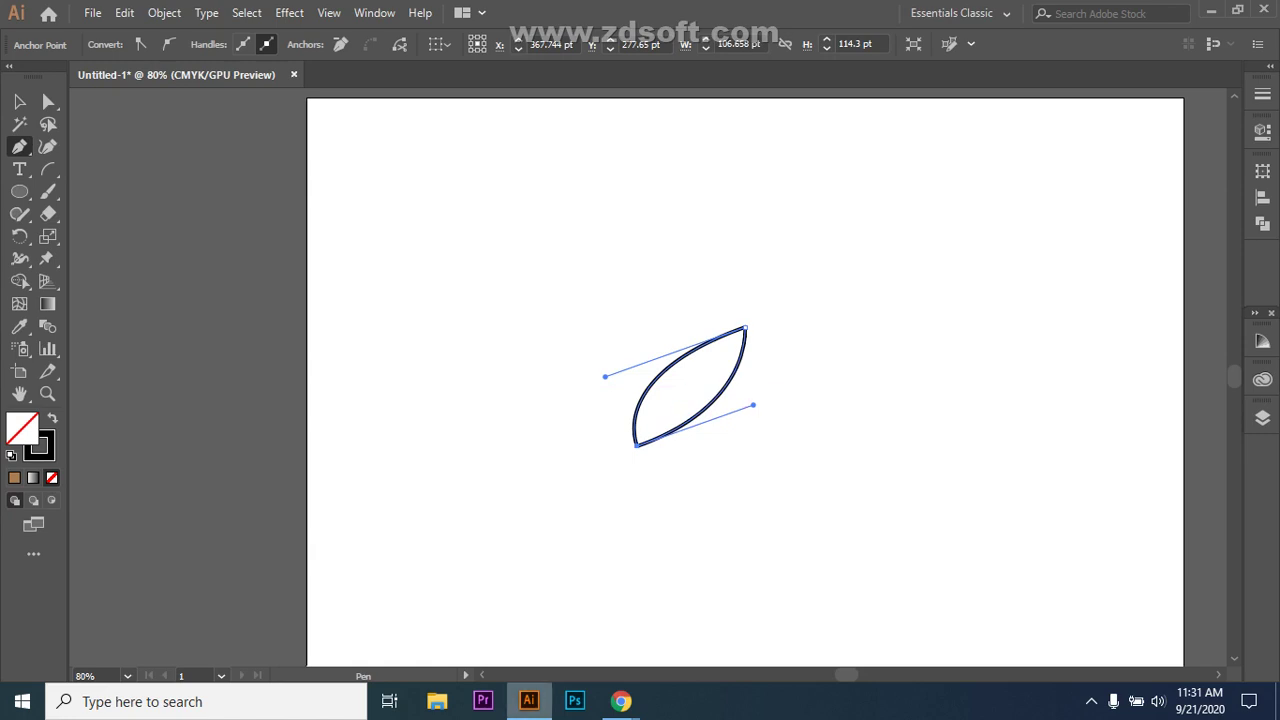
# Switch to the Google Meet call in Chrome and look through the list of participants.
pyautogui.moveTo(621, 701)
pyautogui.click(518, 615)
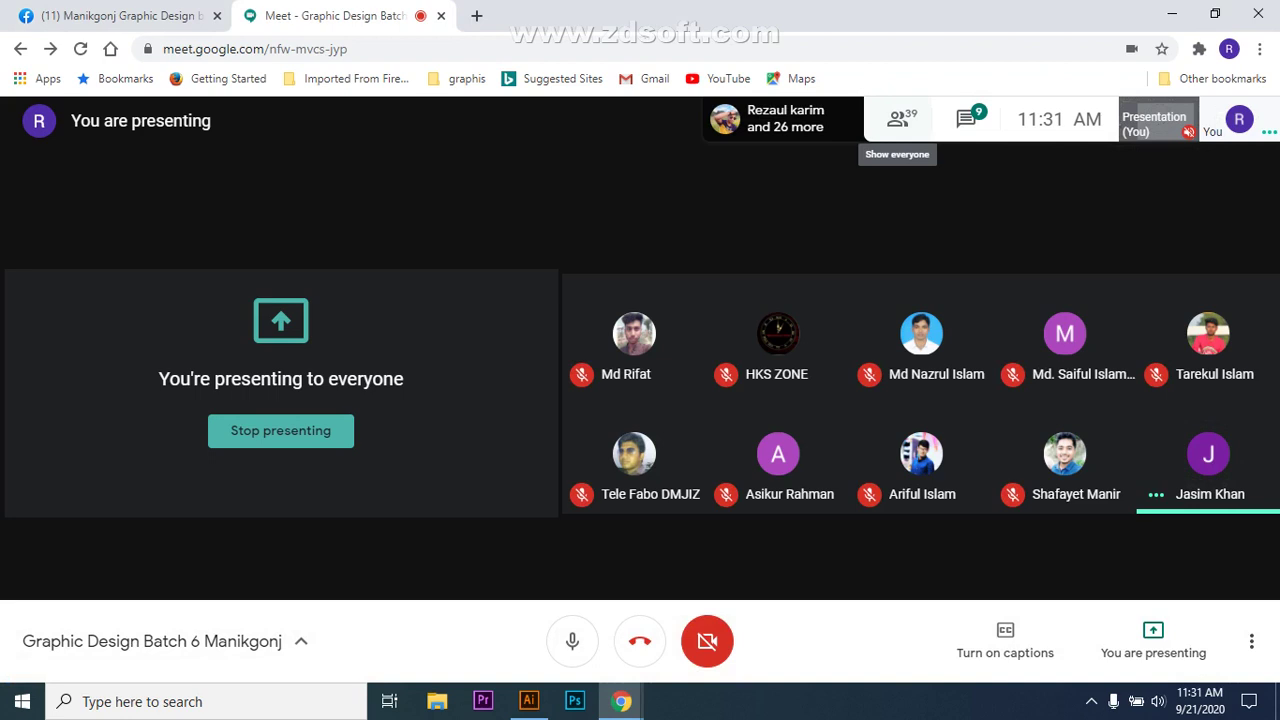
pyautogui.click(897, 118)
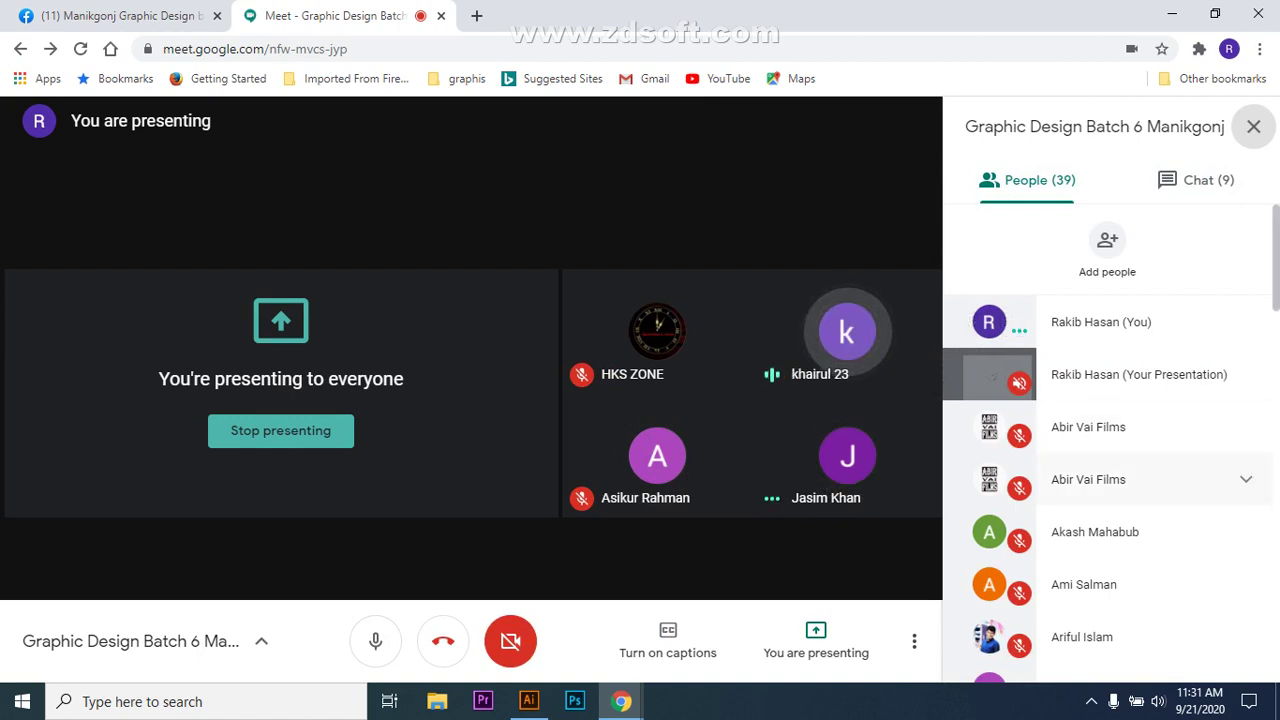
pyautogui.scroll(-10, 1150, 450)
pyautogui.scroll(-6, 1150, 420)
pyautogui.scroll(15, 1100, 390)
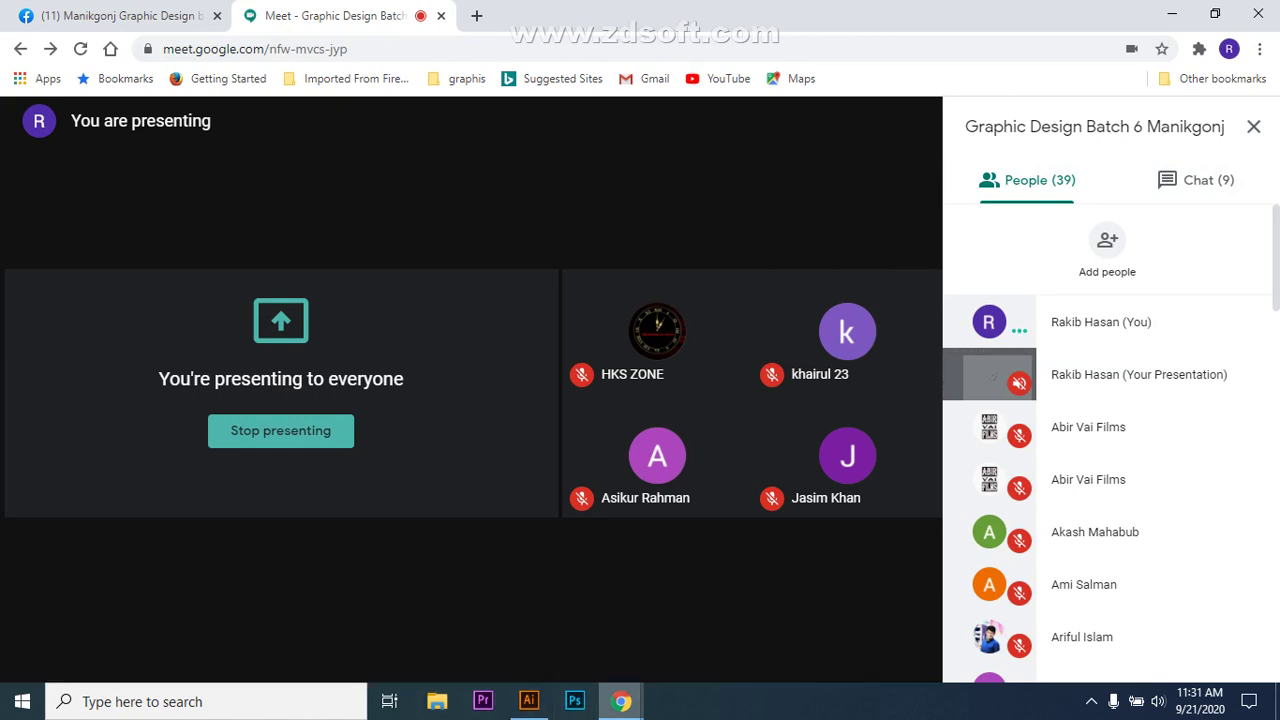
# Switch back to Illustrator and clear the existing leaf path from the artboard.
pyautogui.moveTo(621, 701)
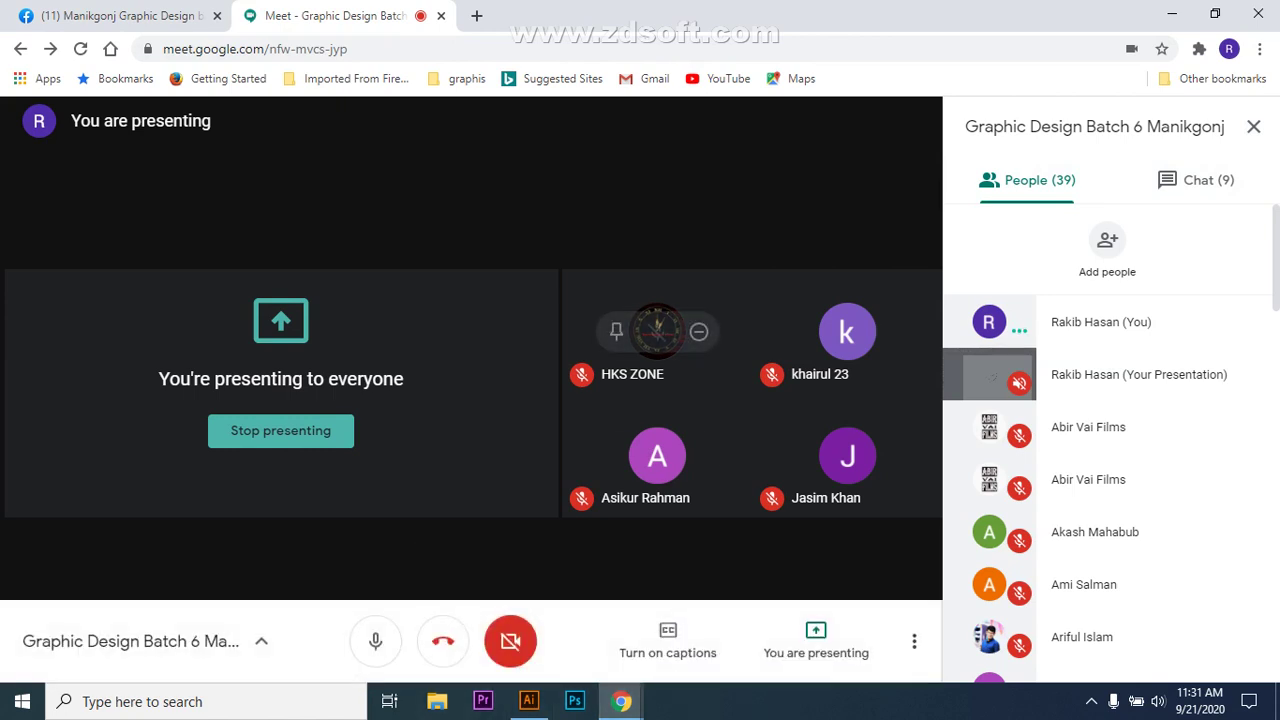
pyautogui.click(529, 701)
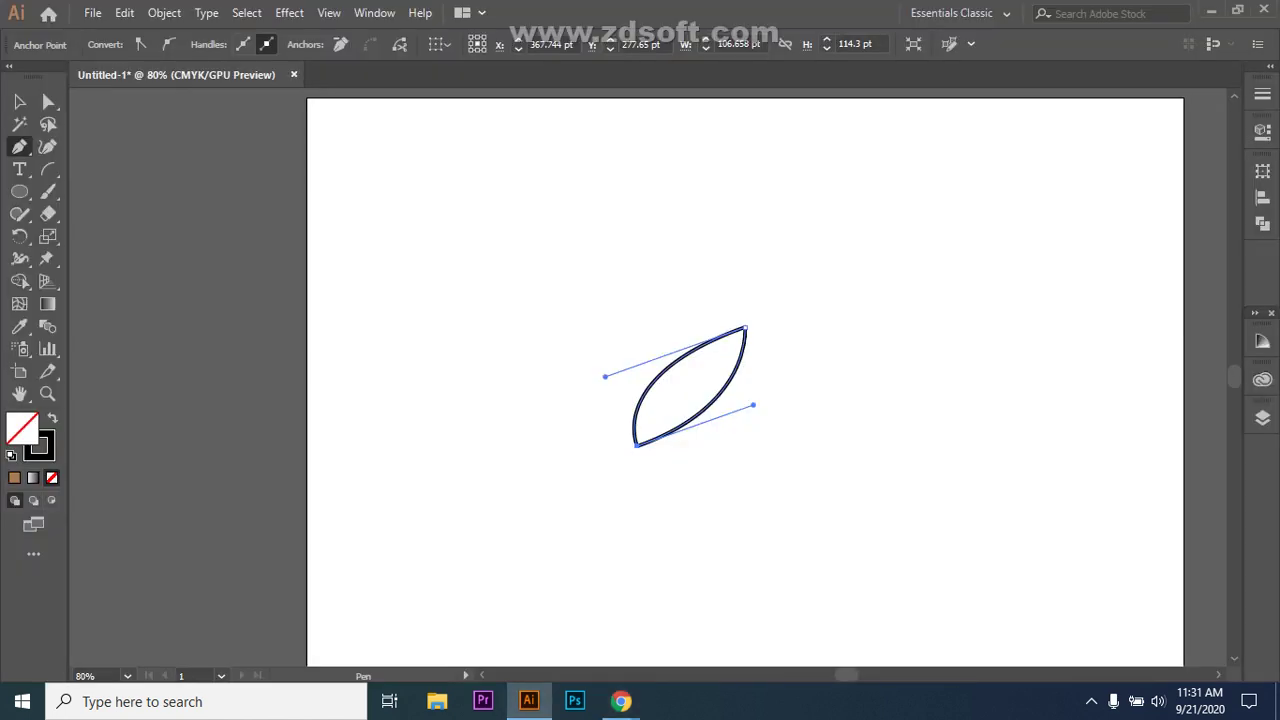
pyautogui.hotkey('ctrl', 'z')
pyautogui.hotkey('ctrl', 'z')
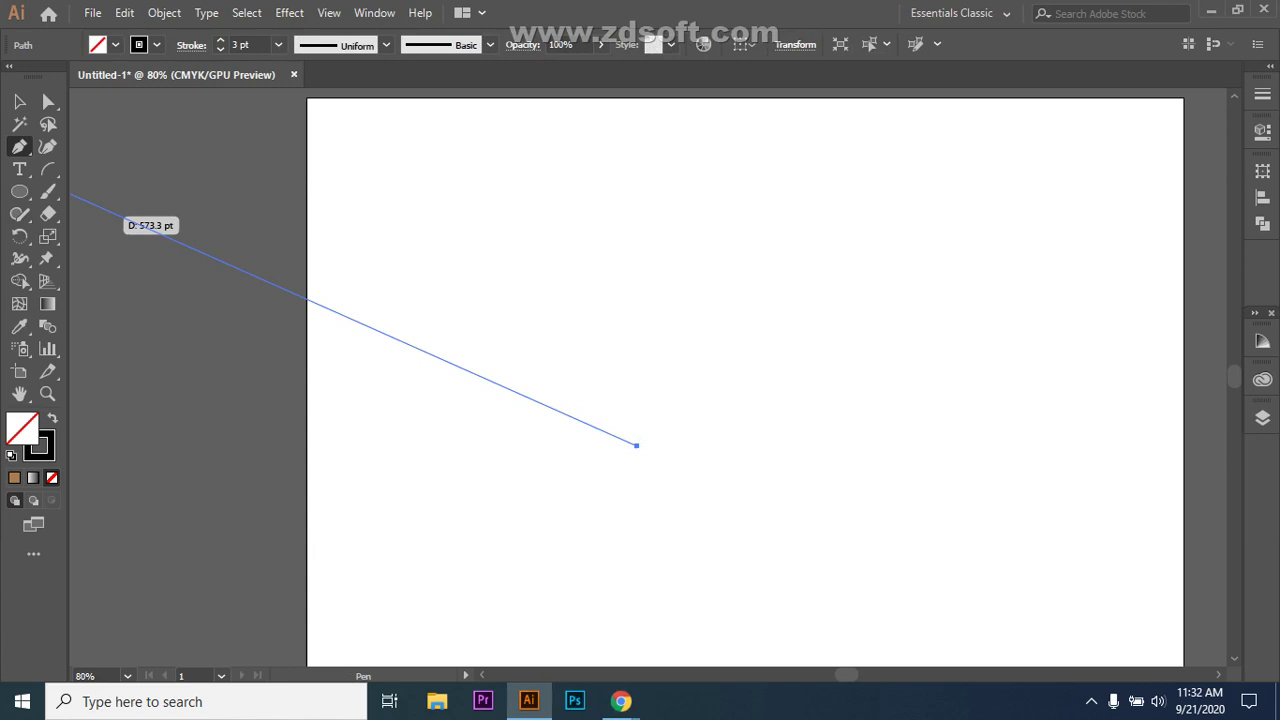
pyautogui.click(19, 101)
pyautogui.press('Delete')
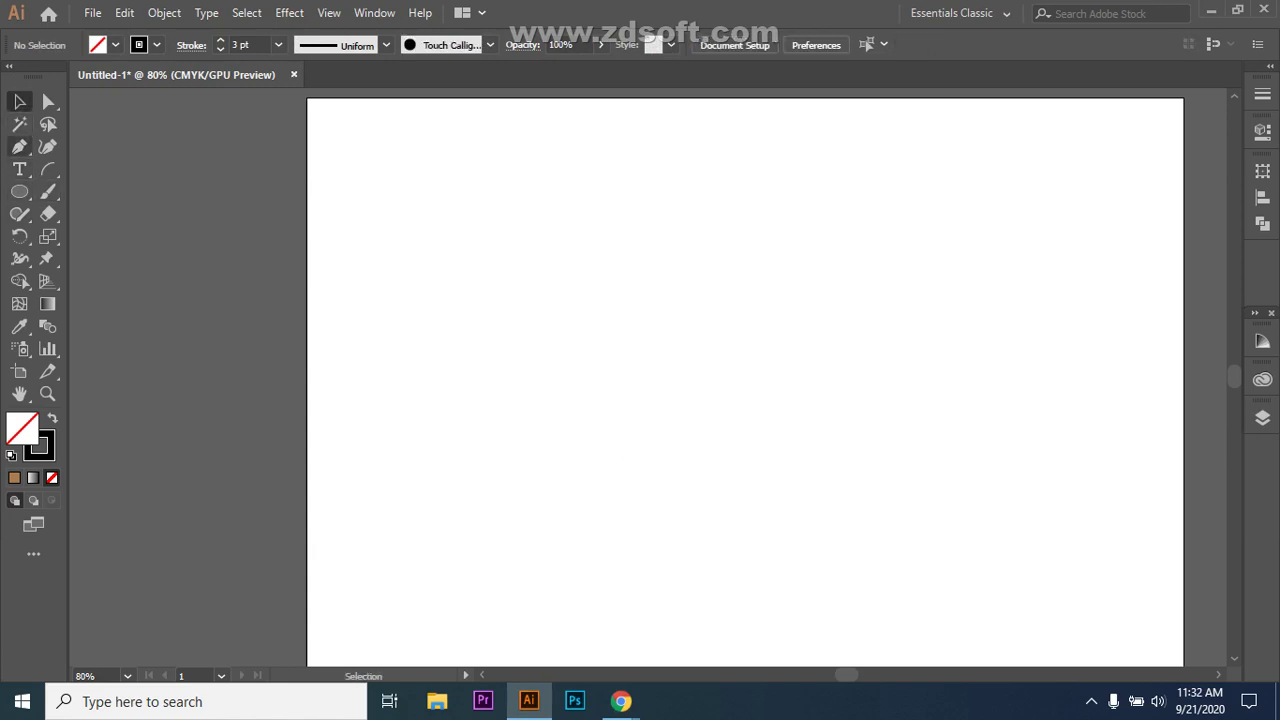
# Start a new path with the Pen tool, placing its first anchor point left of the artboard's centre.
pyautogui.click(19, 146)
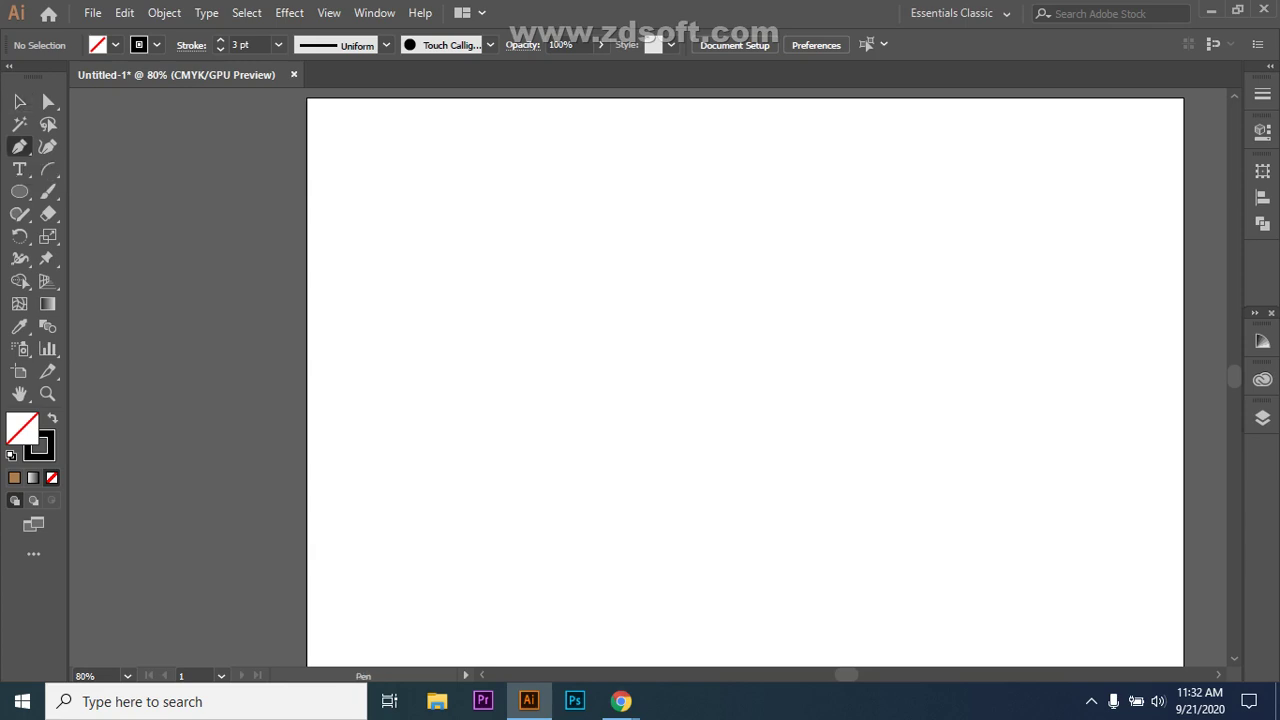
pyautogui.click(19, 146)
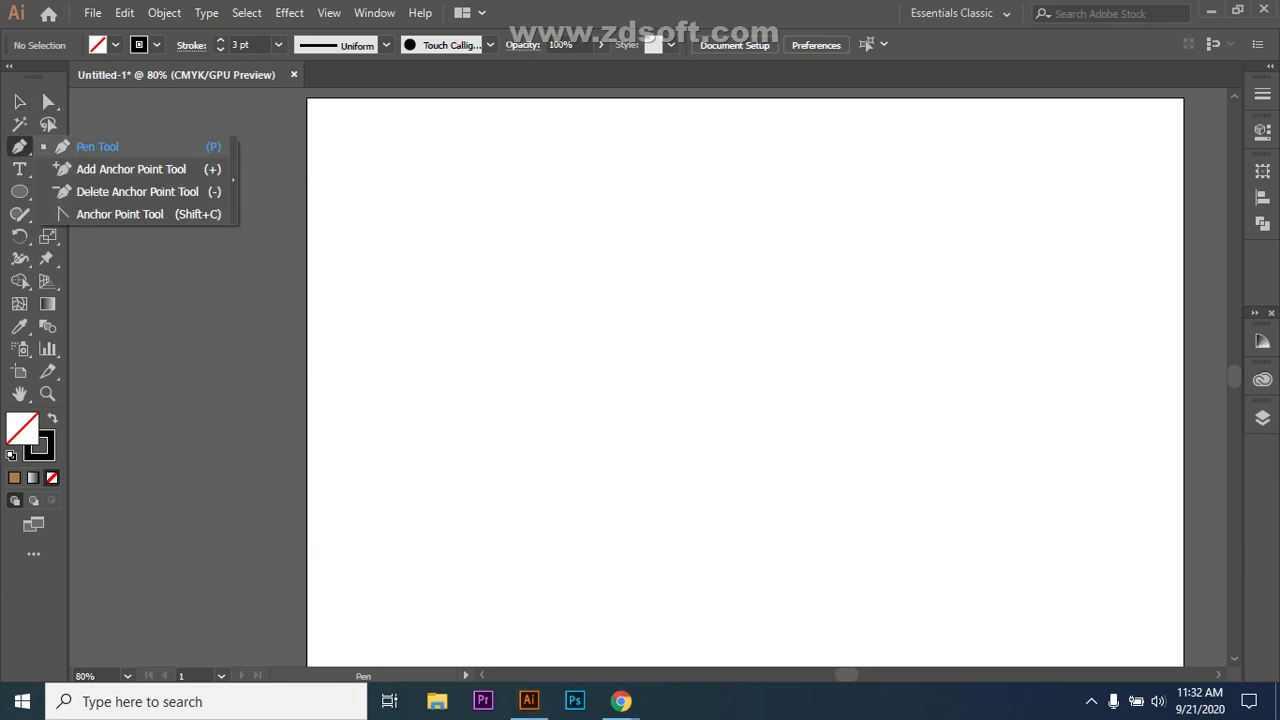
pyautogui.click(97, 146)
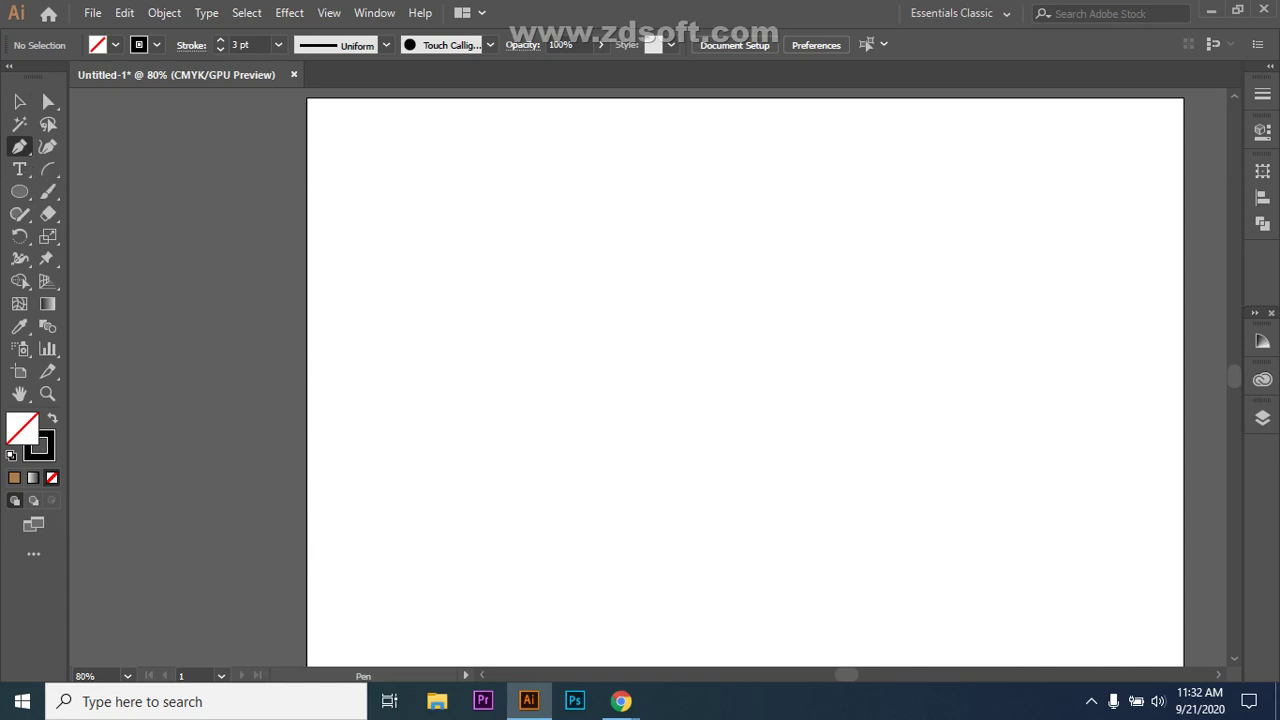
pyautogui.click(520, 423)
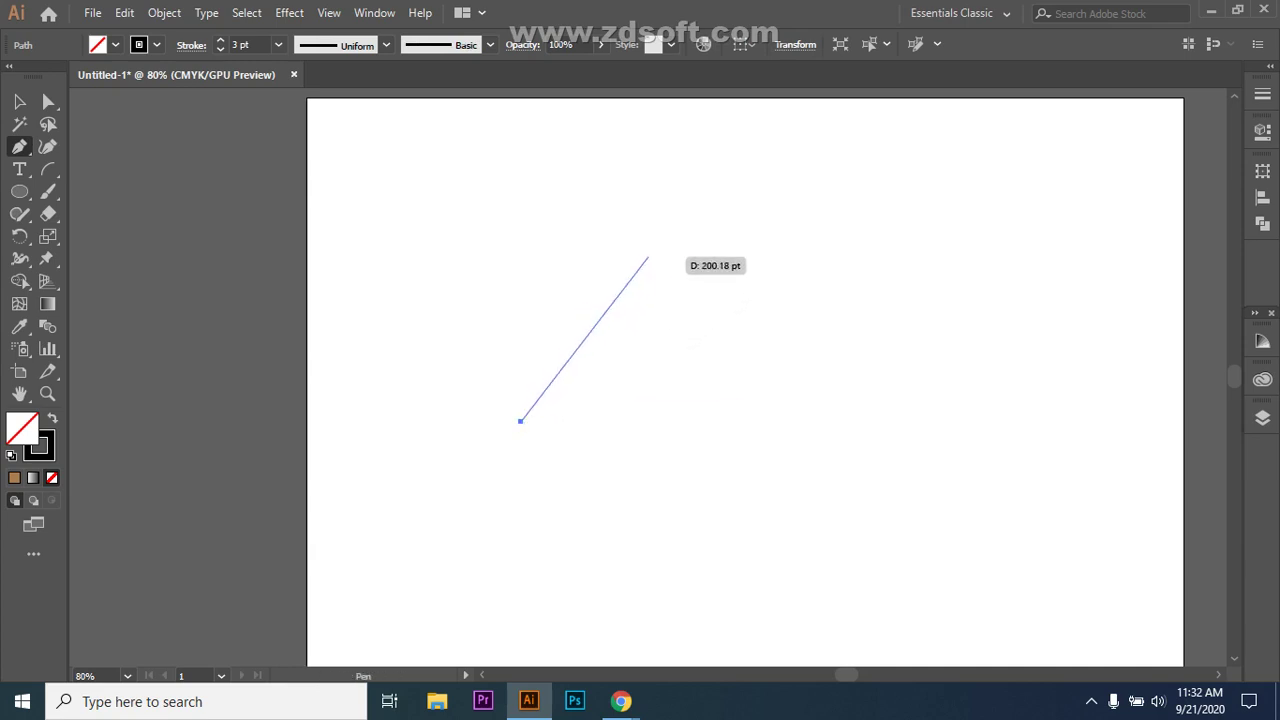
pyautogui.click(650, 247)
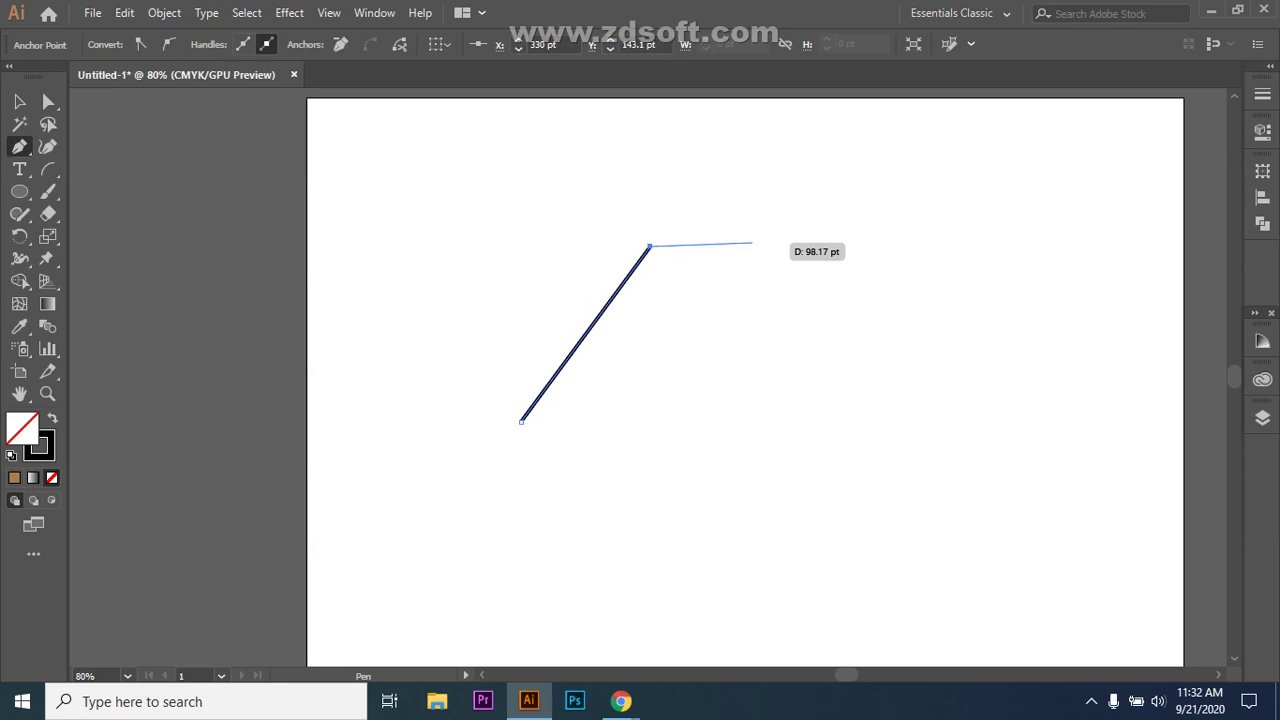
pyautogui.press('ctrl')
pyautogui.hotkey('ctrl', 'z')
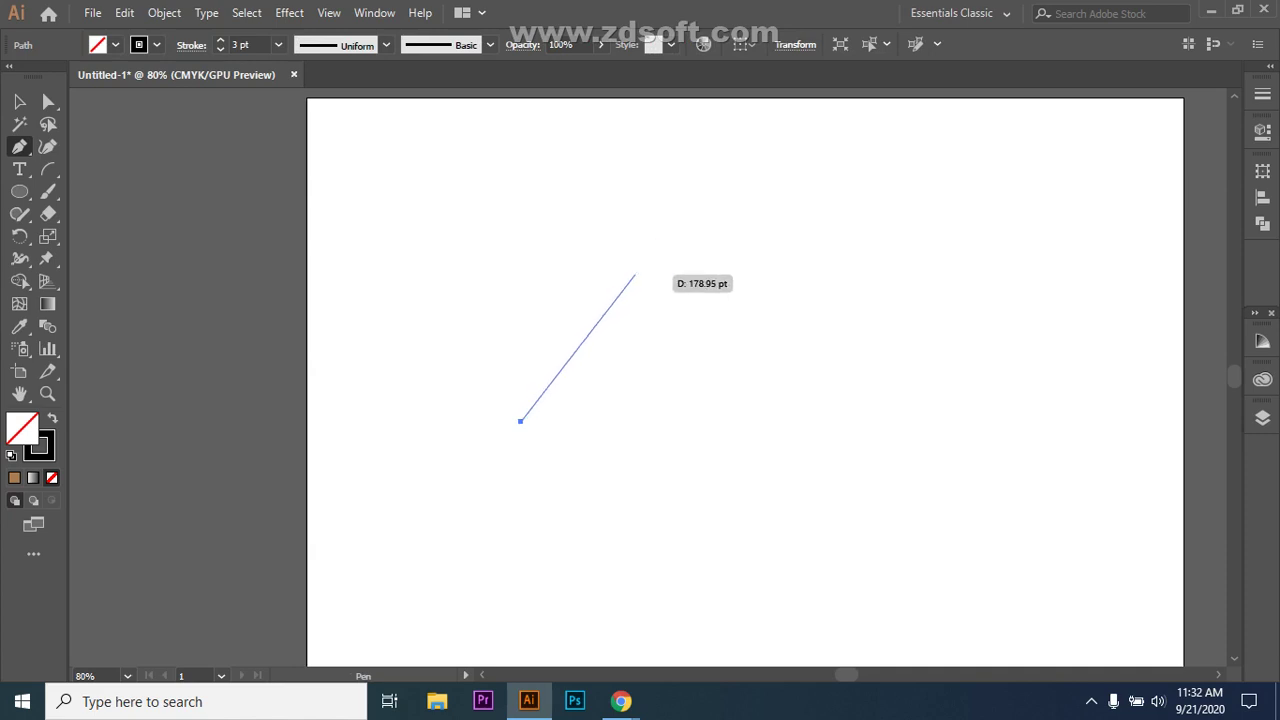
# Add a second anchor up and to the right, about 194 pt away, pulling a nearly horizontal handle to curve the segment.
pyautogui.click(640, 259)
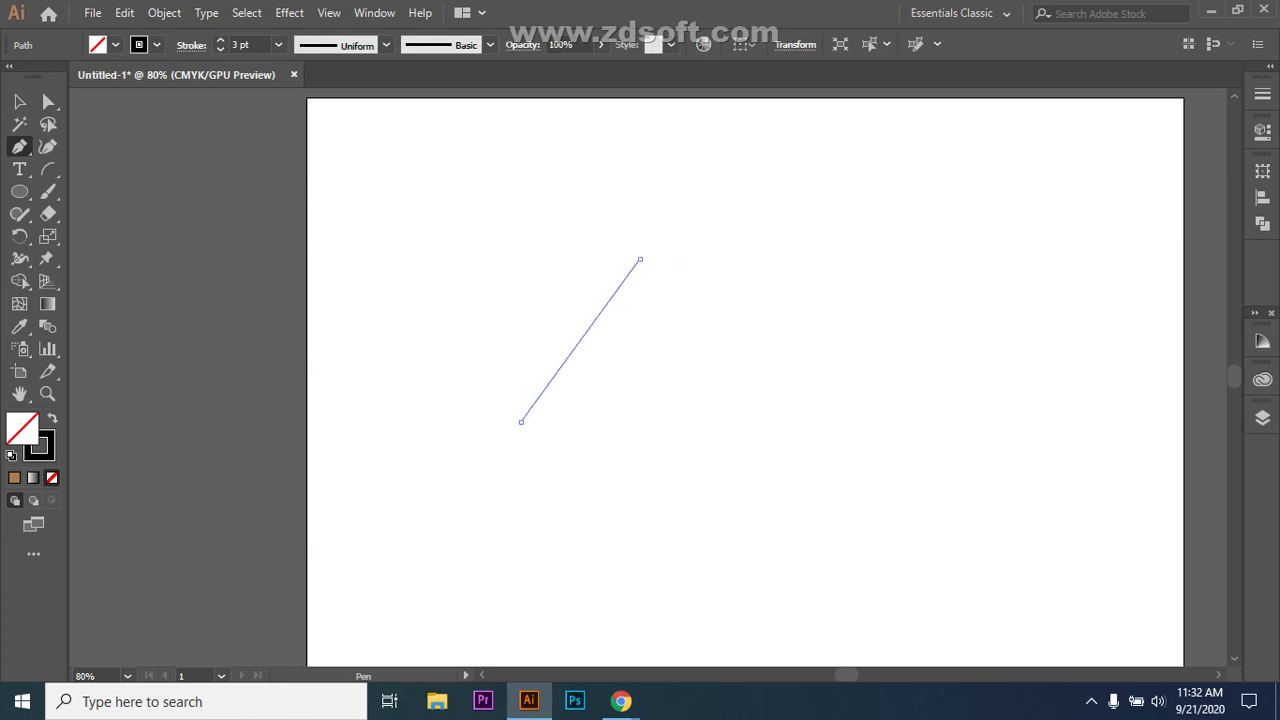
pyautogui.moveTo(640, 259)
pyautogui.mouseDown()
pyautogui.moveTo(680, 286)
pyautogui.moveTo(717, 268)
pyautogui.moveTo(737, 223)
pyautogui.moveTo(735, 310)
pyautogui.moveTo(791, 243)
pyautogui.moveTo(777, 317)
pyautogui.moveTo(817, 263)
pyautogui.moveTo(813, 299)
pyautogui.moveTo(703, 277)
pyautogui.moveTo(709, 229)
pyautogui.moveTo(665, 188)
pyautogui.moveTo(577, 189)
pyautogui.moveTo(509, 146)
pyautogui.moveTo(417, 126)
pyautogui.moveTo(440, 142)
pyautogui.moveTo(384, 112)
pyautogui.moveTo(517, 206)
pyautogui.moveTo(808, 300)
pyautogui.moveTo(931, 357)
pyautogui.moveTo(874, 469)
pyautogui.moveTo(774, 537)
pyautogui.moveTo(619, 577)
pyautogui.moveTo(509, 477)
pyautogui.moveTo(477, 374)
pyautogui.moveTo(492, 329)
pyautogui.moveTo(786, 234)
pyautogui.moveTo(846, 277)
pyautogui.moveTo(622, 135)
pyautogui.moveTo(723, 151)
pyautogui.moveTo(797, 203)
pyautogui.moveTo(803, 251)
pyautogui.moveTo(791, 264)
pyautogui.mouseUp()
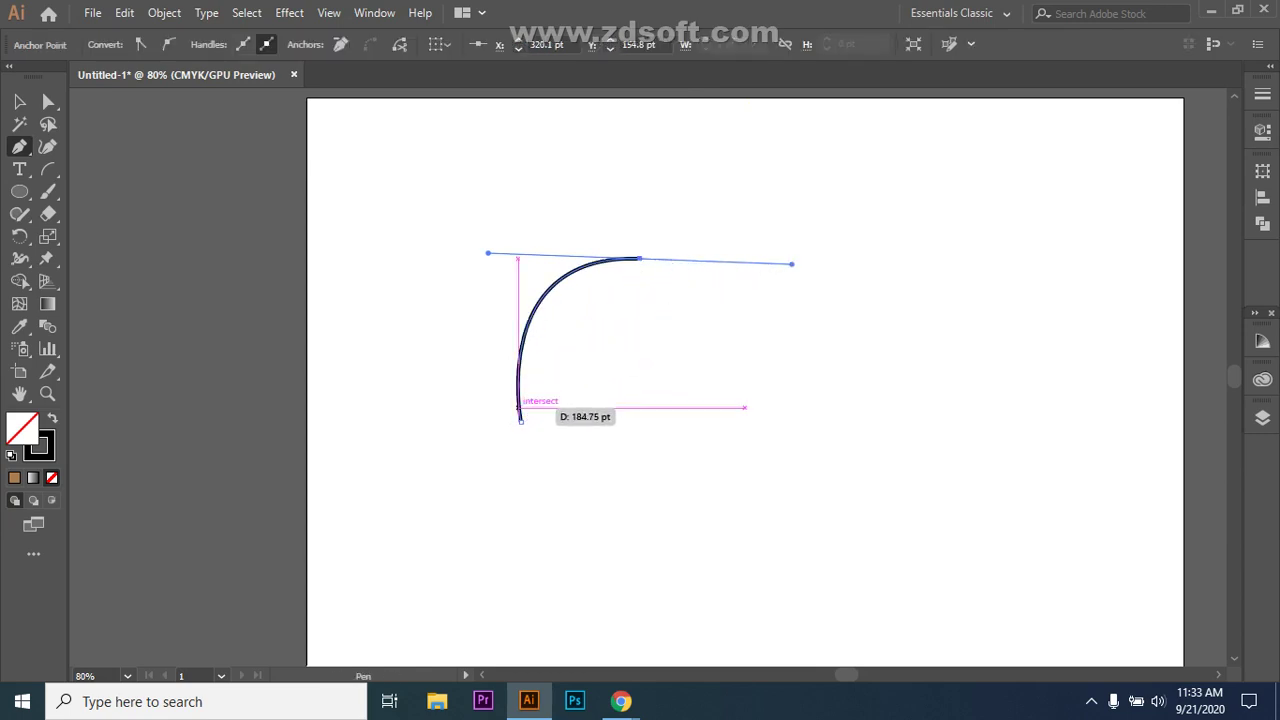
pyautogui.moveTo(712, 413); pyautogui.dragTo(733, 343)
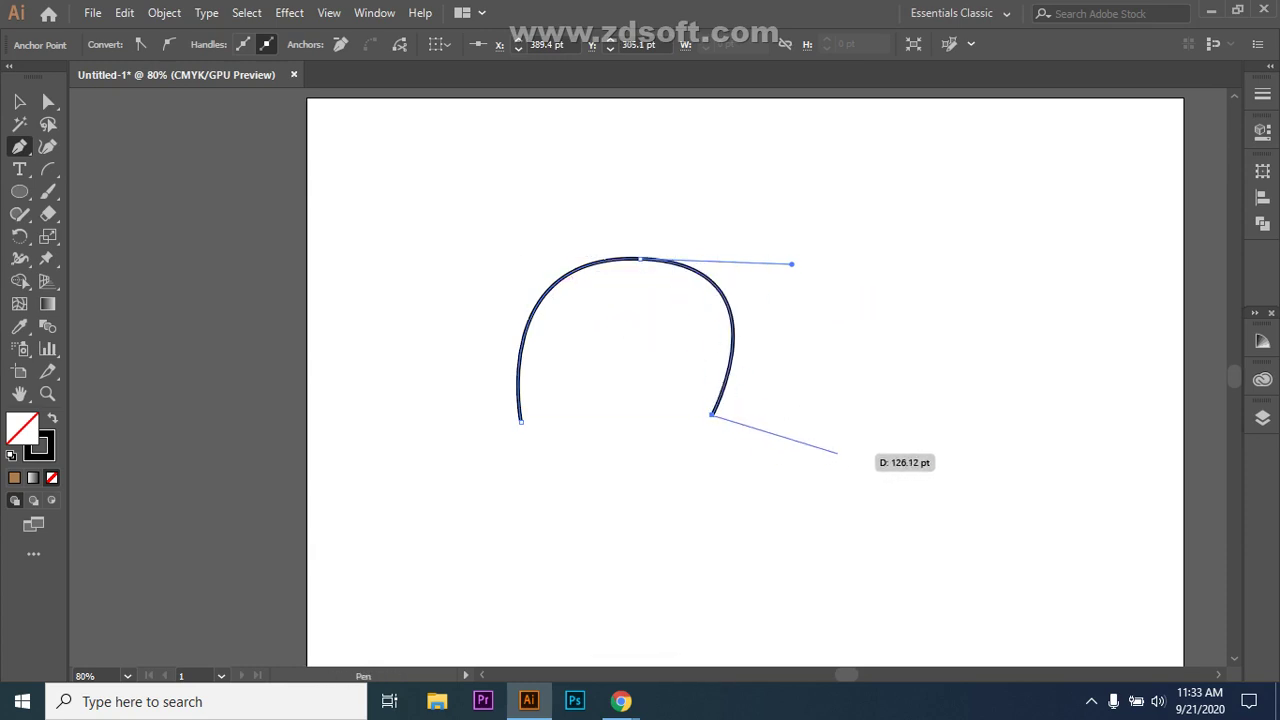
pyautogui.press('ctrl')
pyautogui.hotkey('ctrl', 'z')
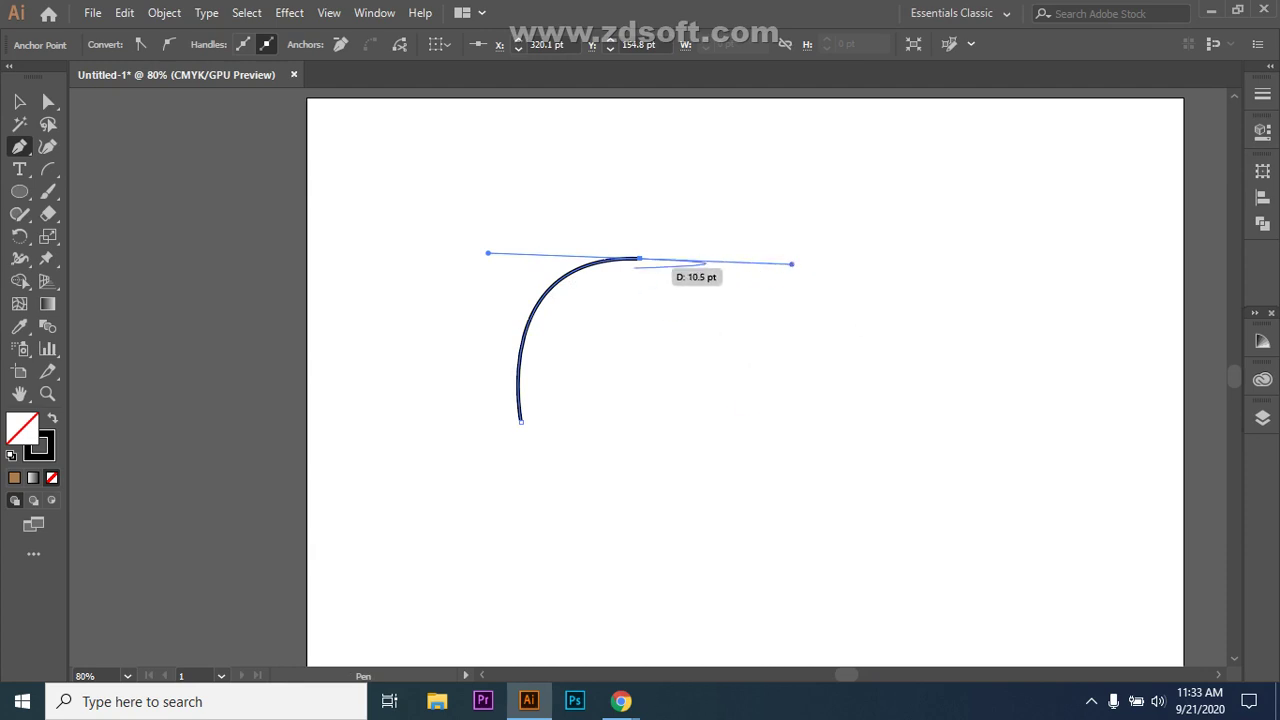
# Remove the upper anchor's outgoing handle and close the path with a curve into the starting point, forming a leaf about 121 by 157 pt.
pyautogui.click(640, 258)
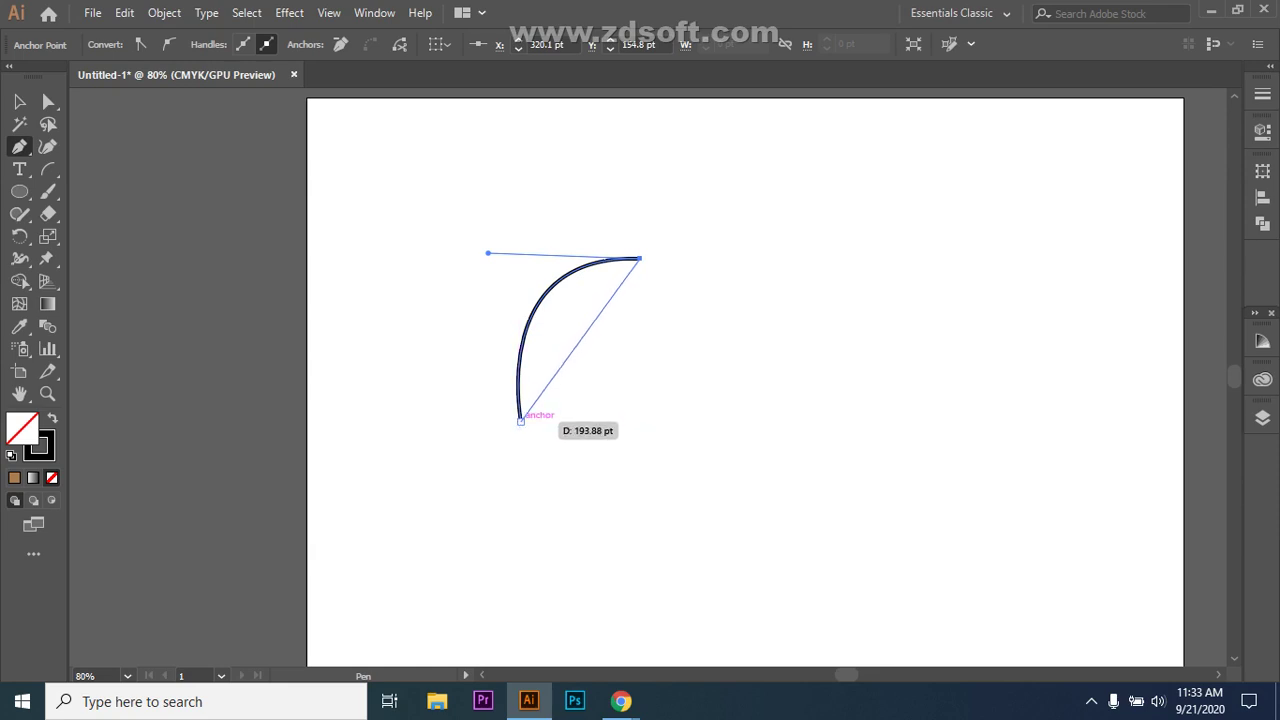
pyautogui.click(520, 420)
pyautogui.moveTo(520, 420); pyautogui.dragTo(678, 394)
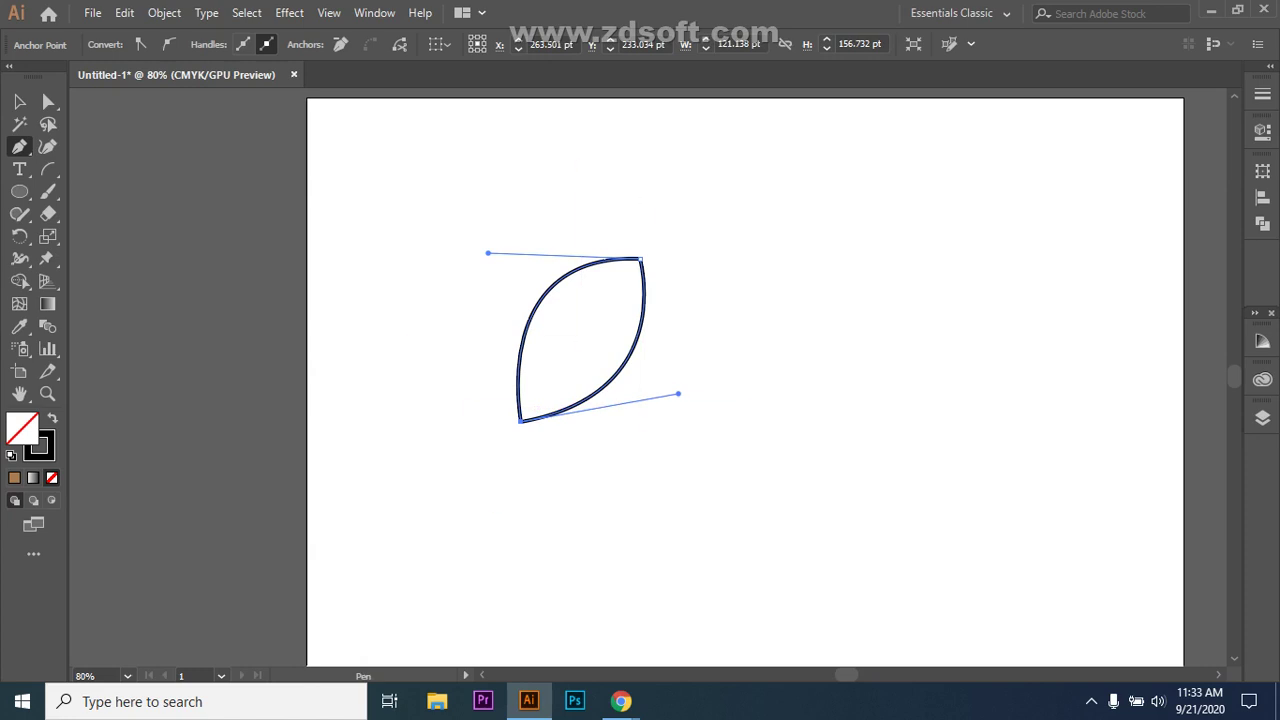
# Deselect the leaf and select it again with a marquee using the Selection tool.
pyautogui.click(19, 101)
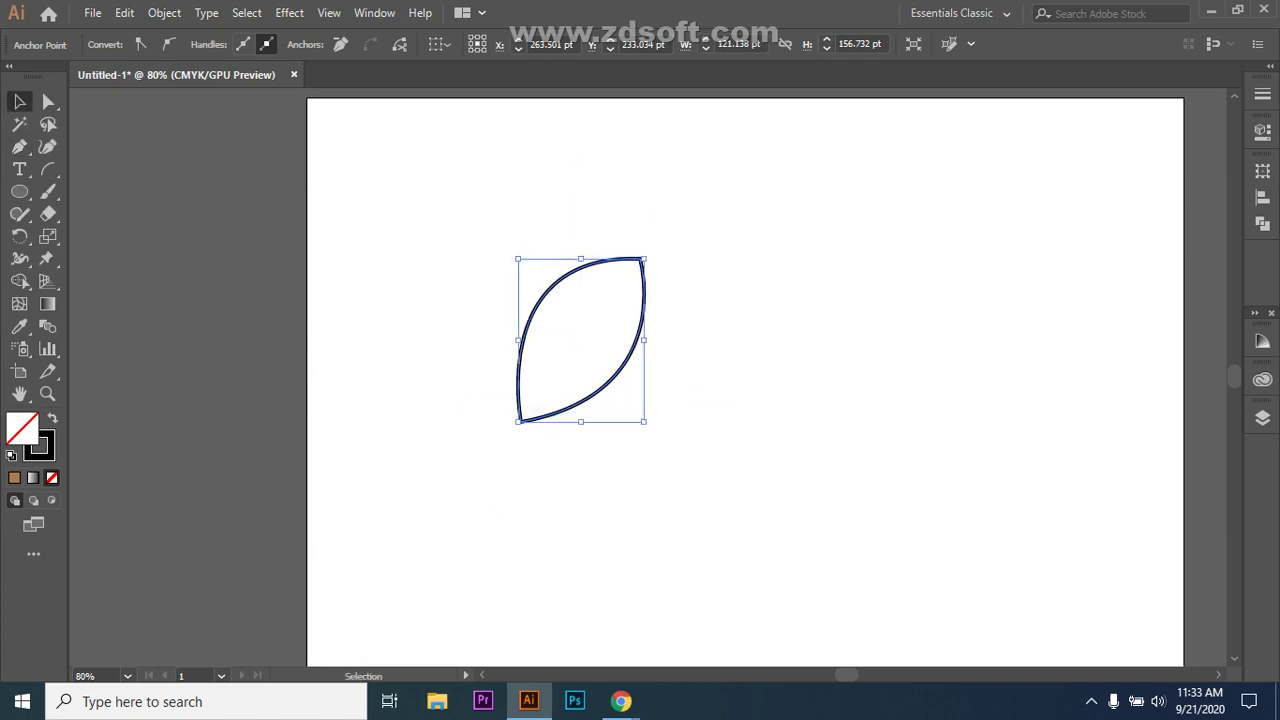
pyautogui.click(474, 217)
pyautogui.moveTo(474, 217); pyautogui.dragTo(524, 430)
pyautogui.click(477, 242)
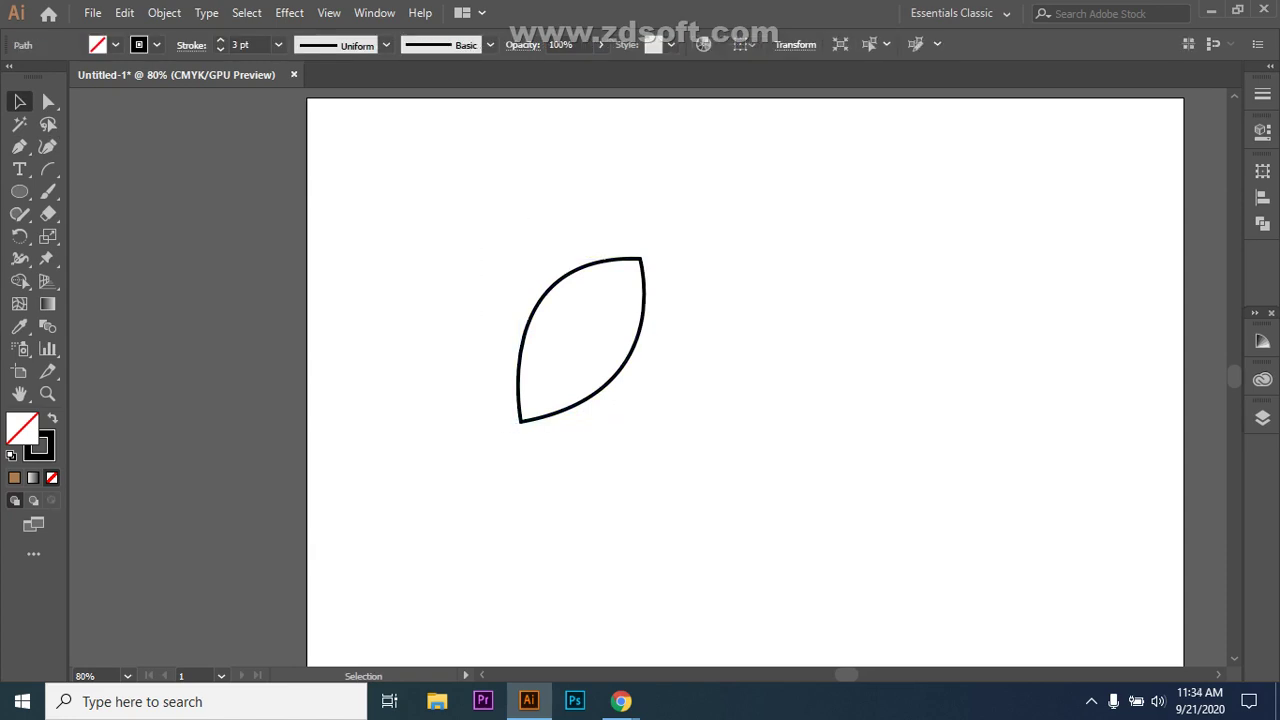
pyautogui.moveTo(477, 242); pyautogui.dragTo(700, 432)
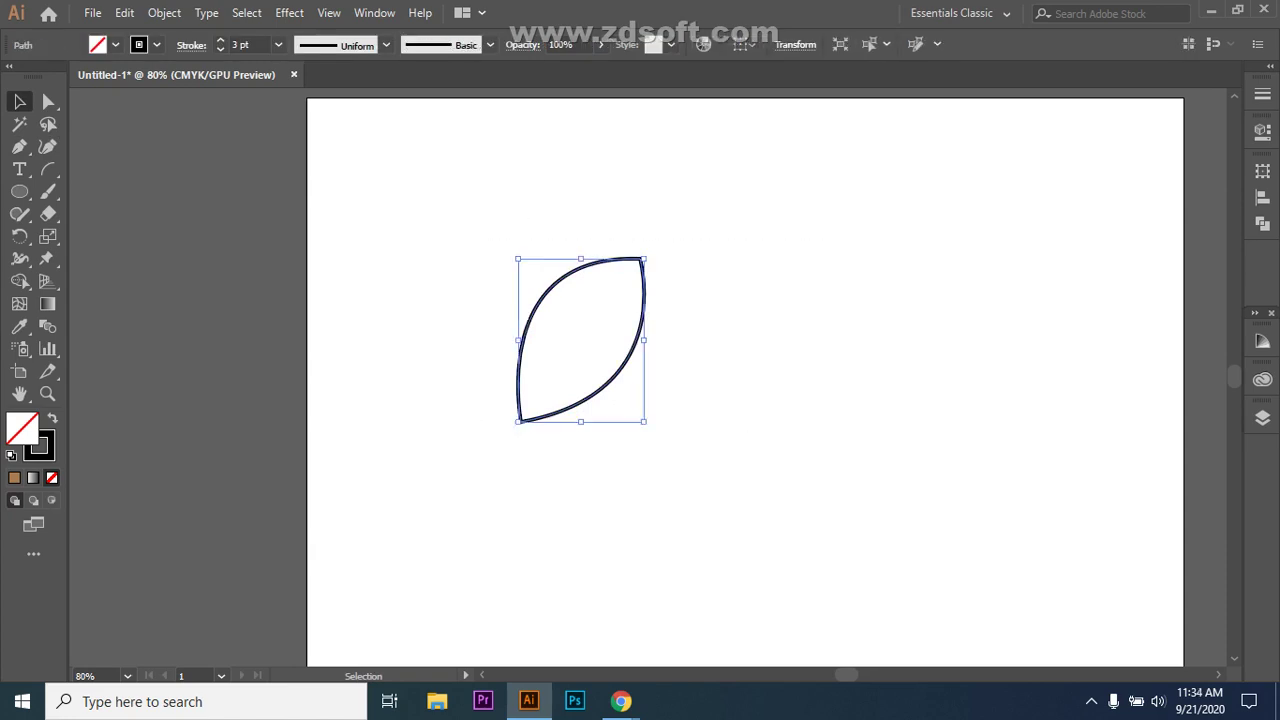
pyautogui.hotkey('ctrl', 'shift', 'a')
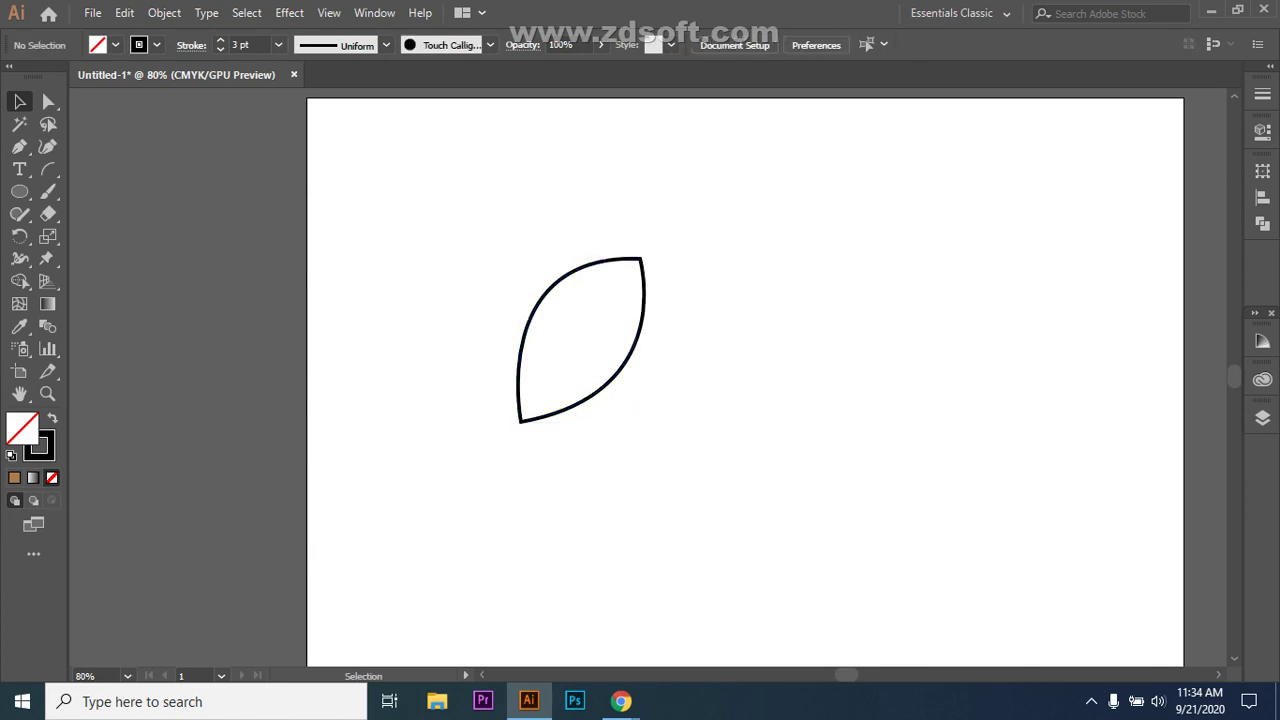
pyautogui.moveTo(499, 262); pyautogui.dragTo(639, 407)
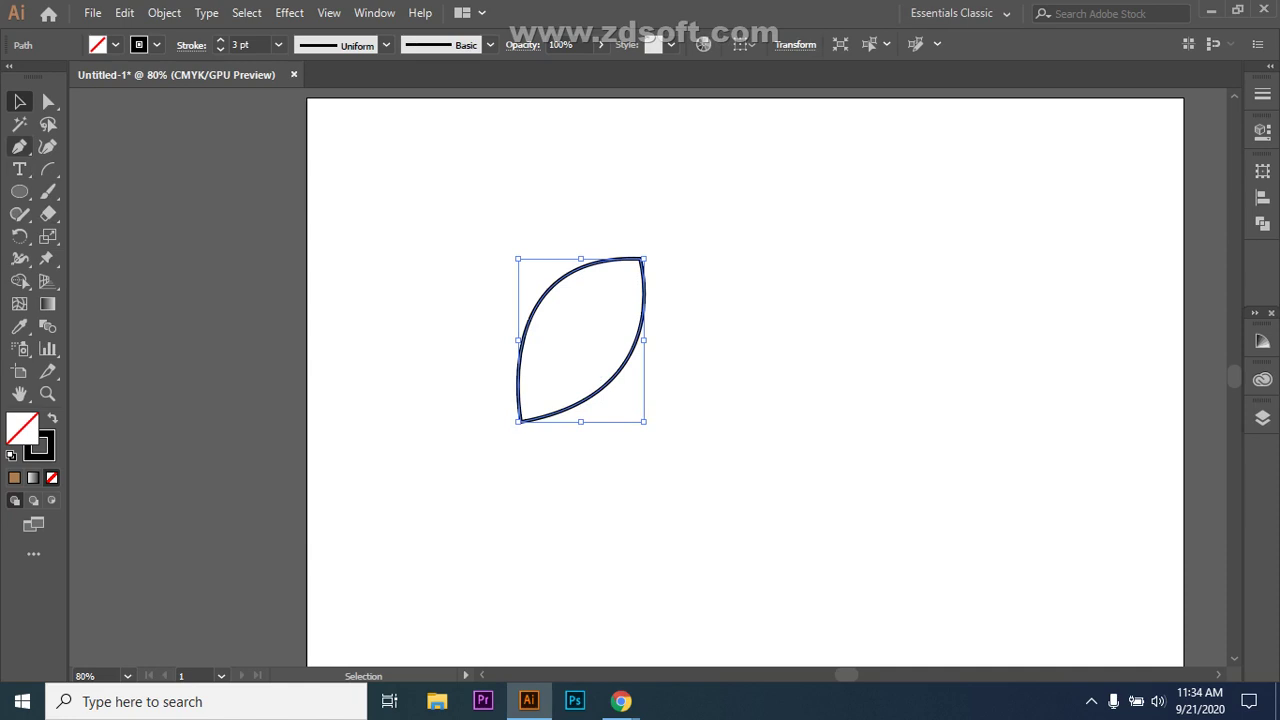
# Add one anchor point on the leaf's left curve and one on its right curve with the Add Anchor Point tool.
pyautogui.click(19, 146)
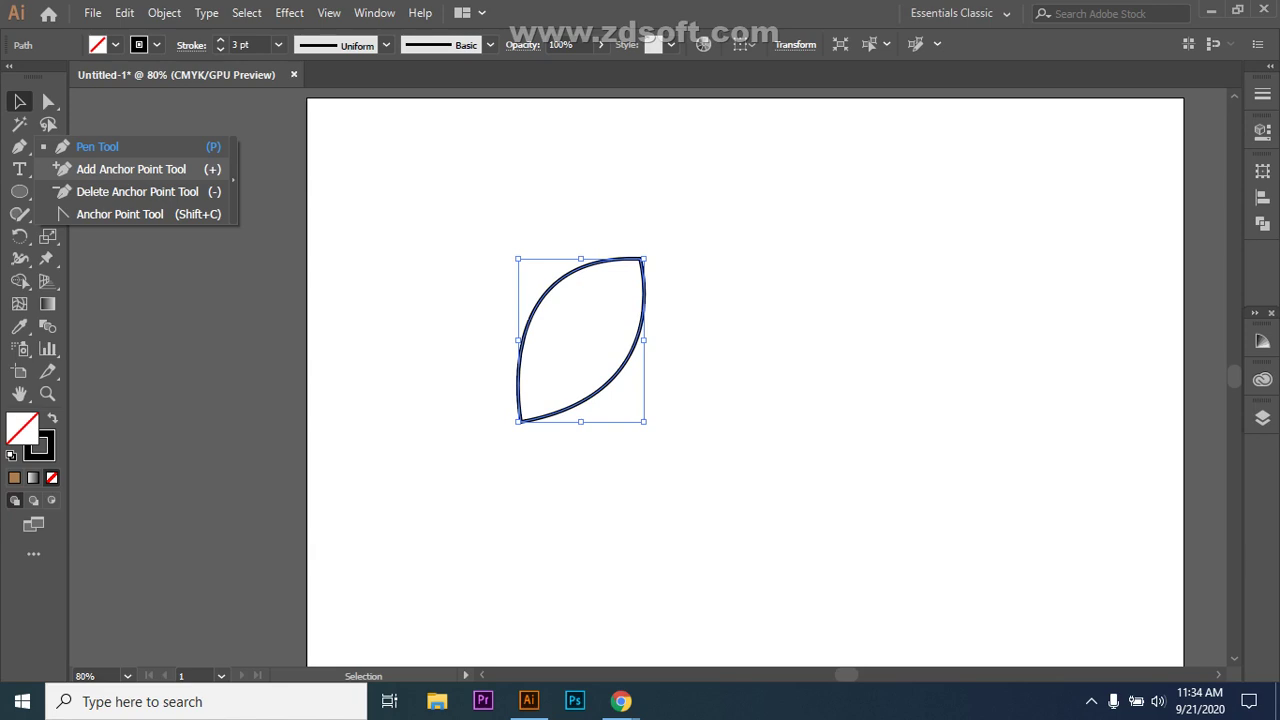
pyautogui.click(130, 169)
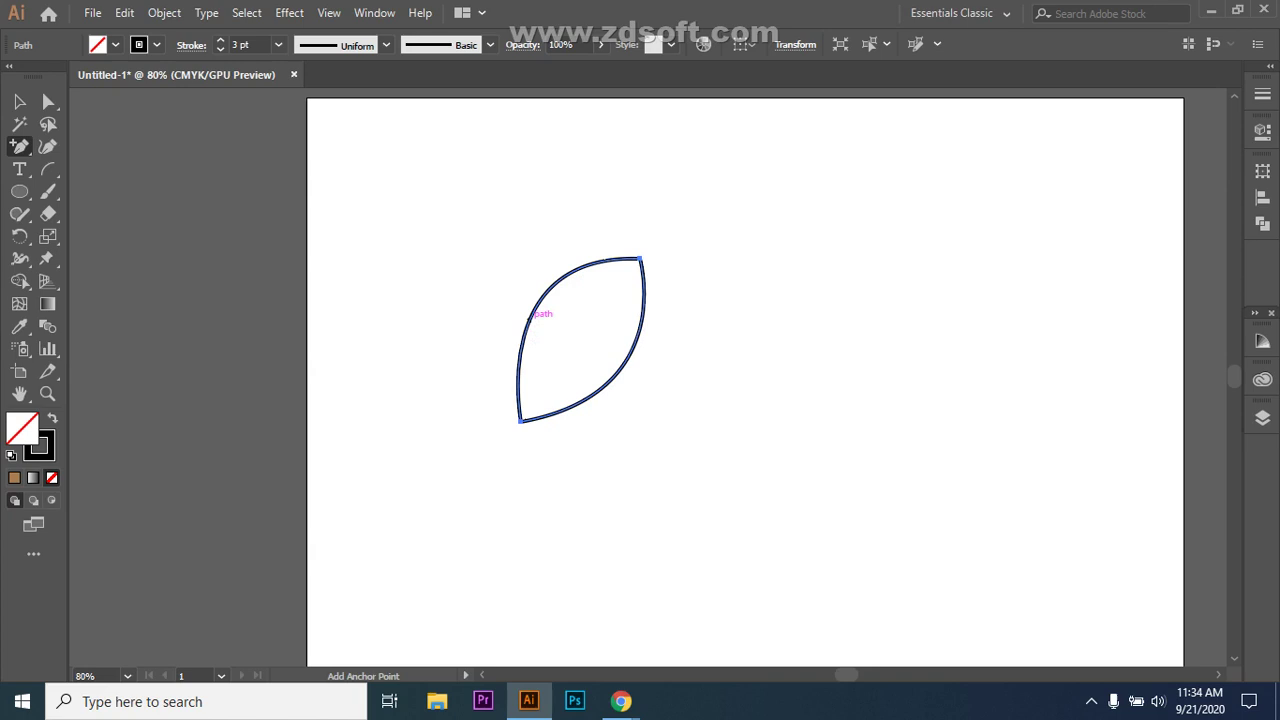
pyautogui.click(529, 319)
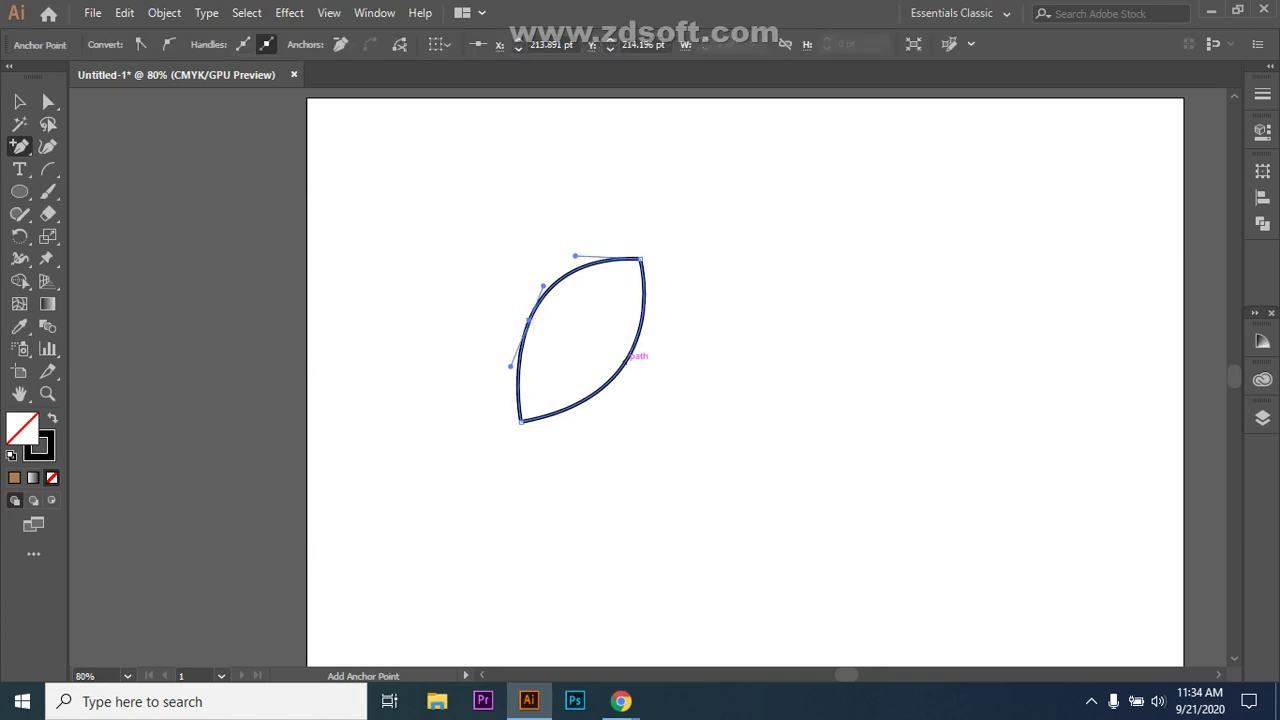
pyautogui.click(623, 364)
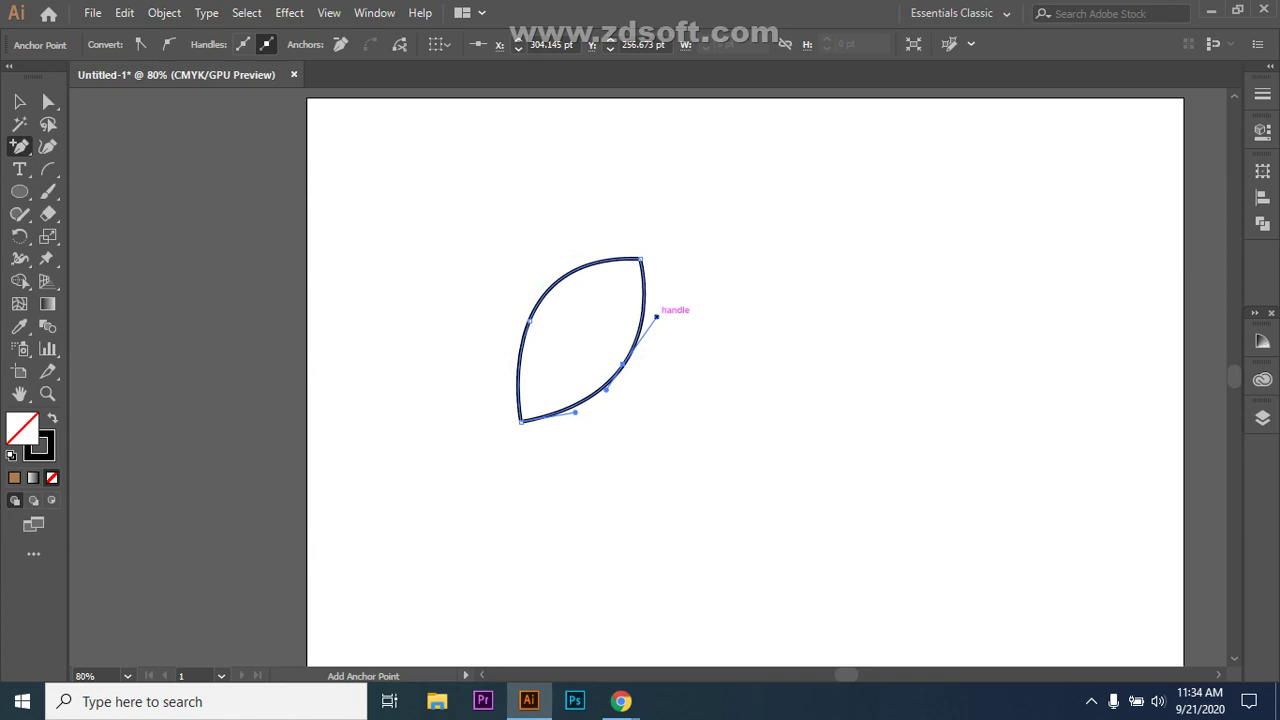
pyautogui.click(656, 316)
pyautogui.click(779, 375)
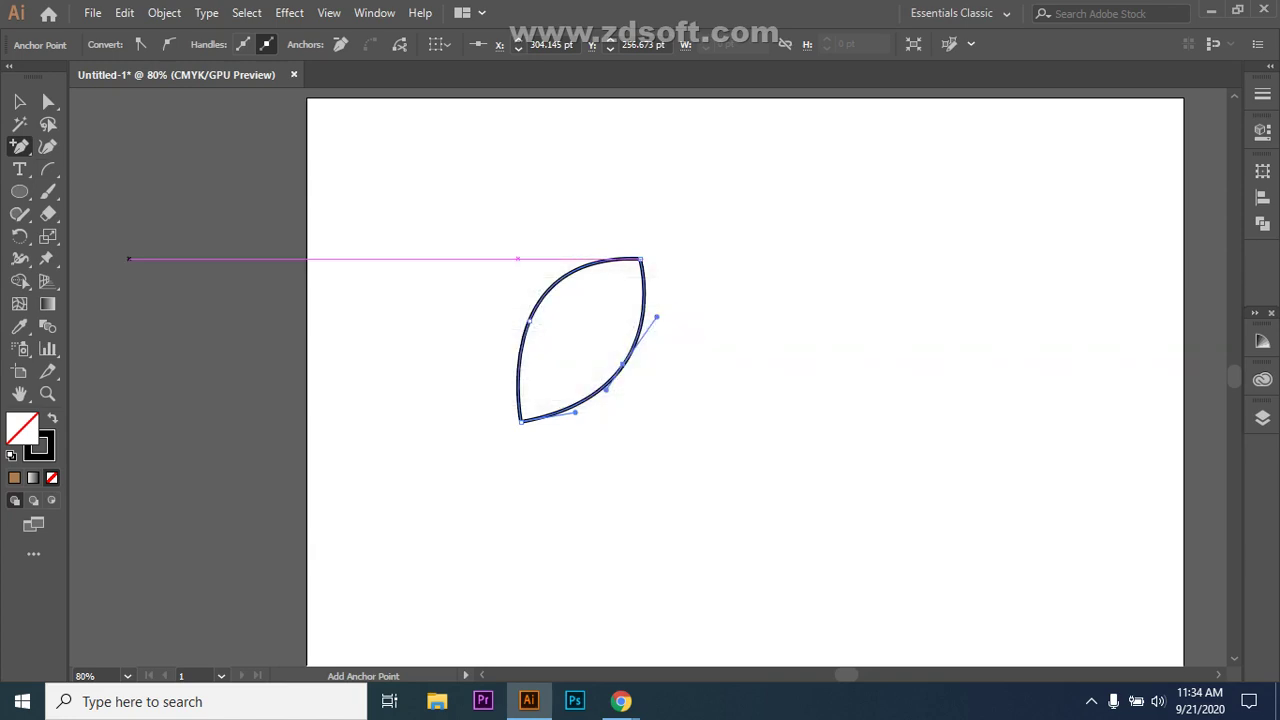
pyautogui.click(19, 146)
pyautogui.click(55, 146)
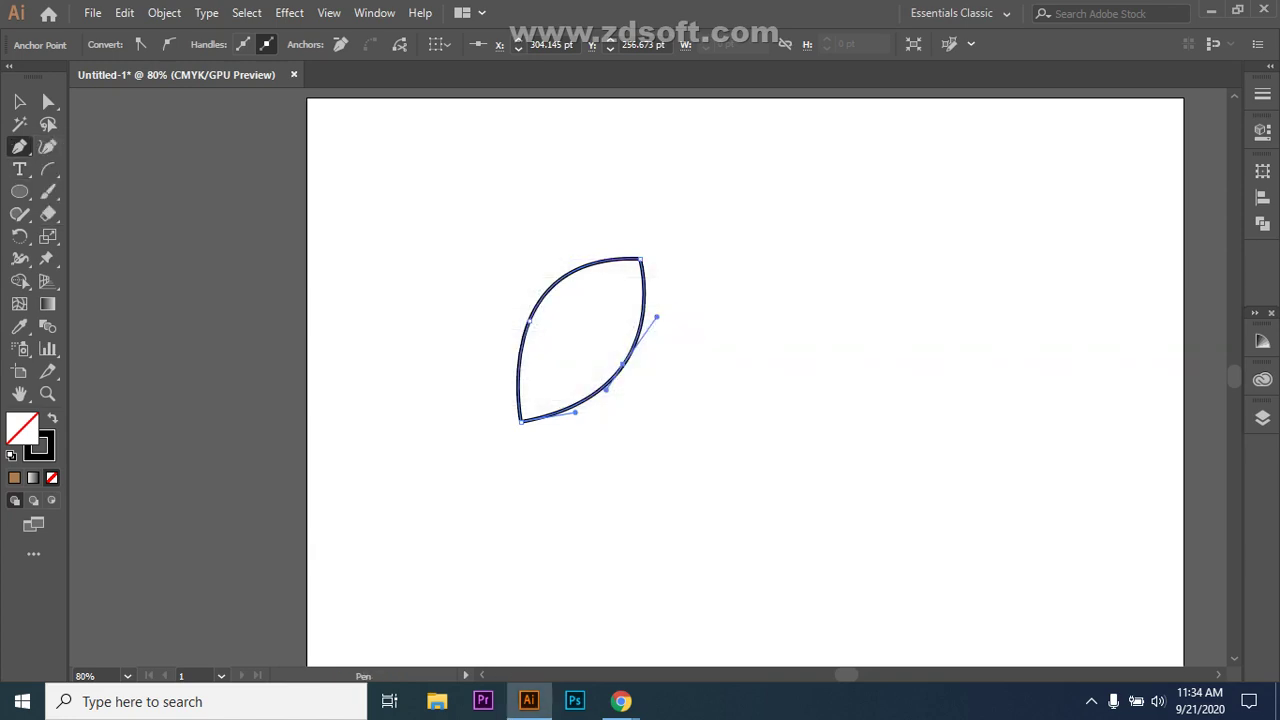
pyautogui.moveTo(656, 316); pyautogui.dragTo(662, 319)
pyautogui.hotkey('ctrl', 'z')
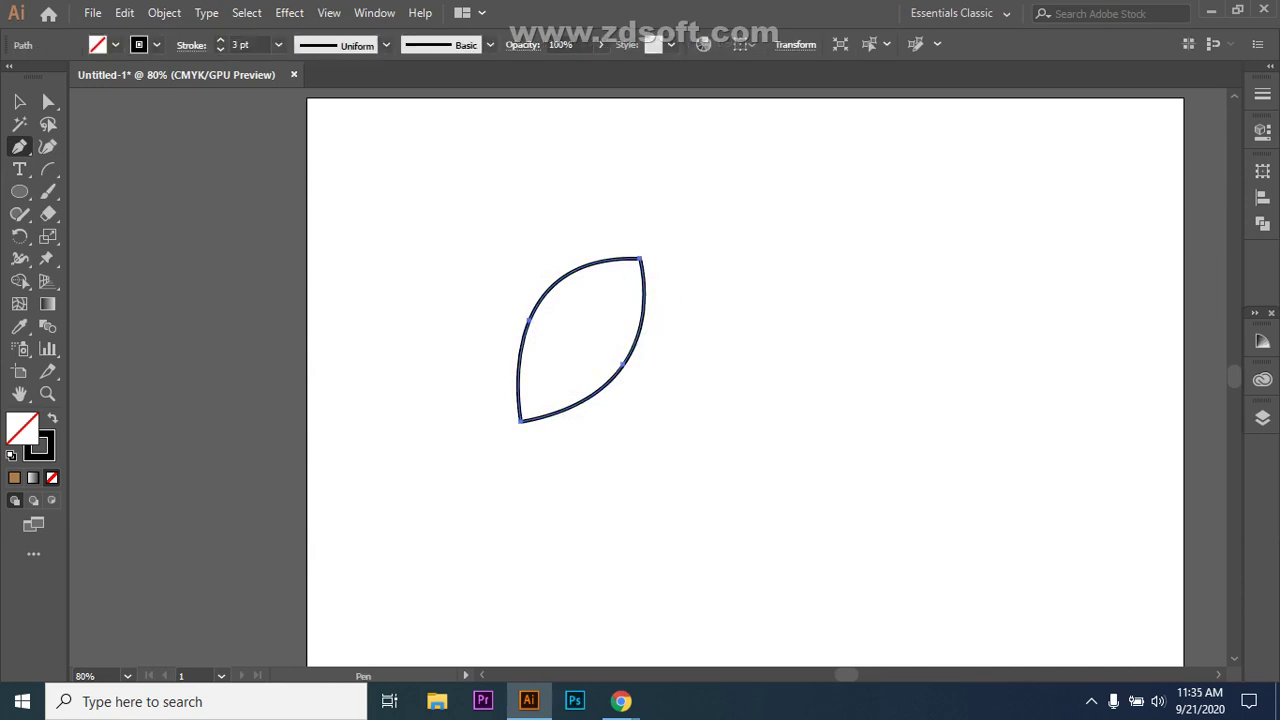
# Try removing the added anchor on the leaf's right curve with the Delete Anchor Point tool, and undo it.
pyautogui.click(19, 147)
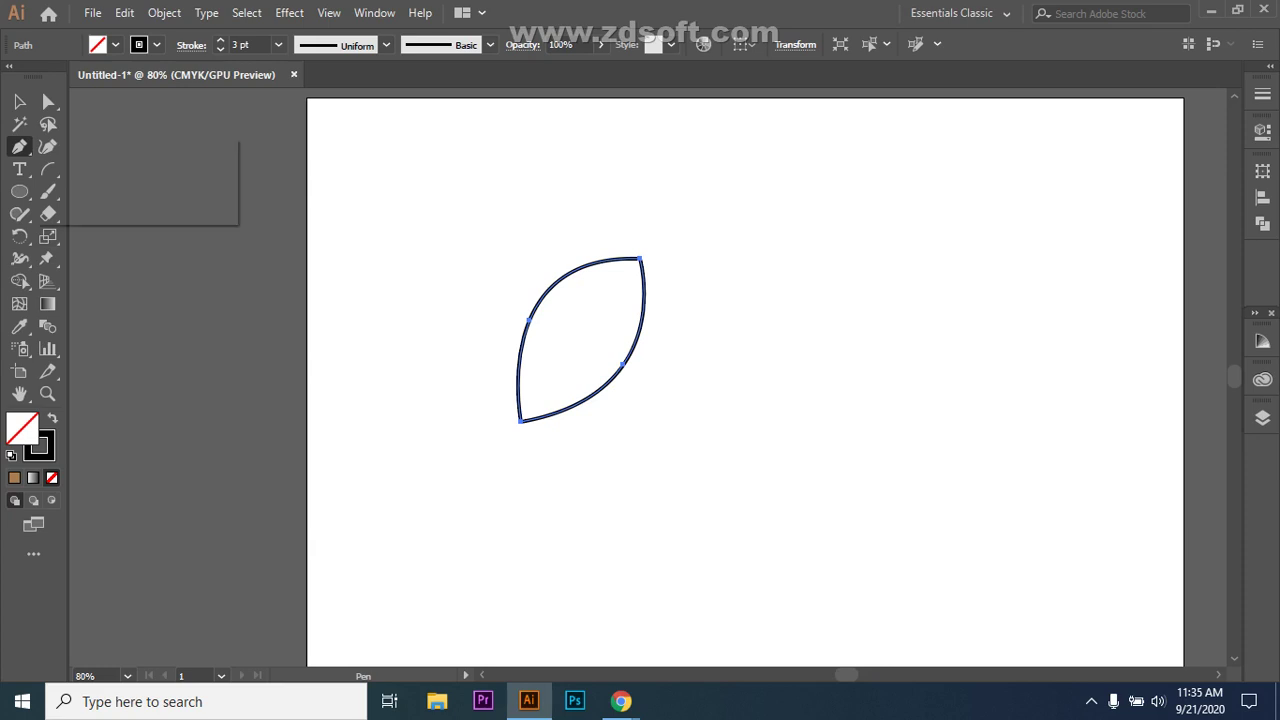
pyautogui.click(80, 146)
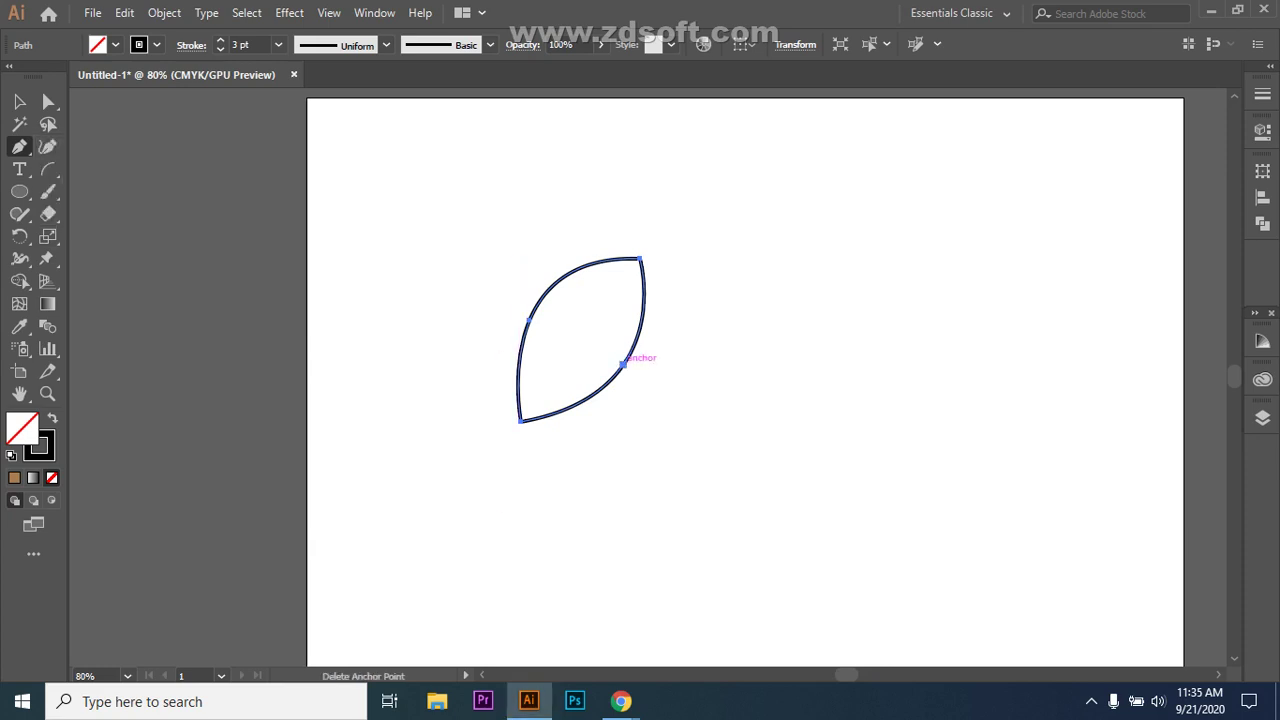
pyautogui.click(623, 364)
pyautogui.hotkey('ctrl', 'z')
# Return to the Selection tool, keeping the leaf selected.
pyautogui.click(19, 147)
pyautogui.click(80, 146)
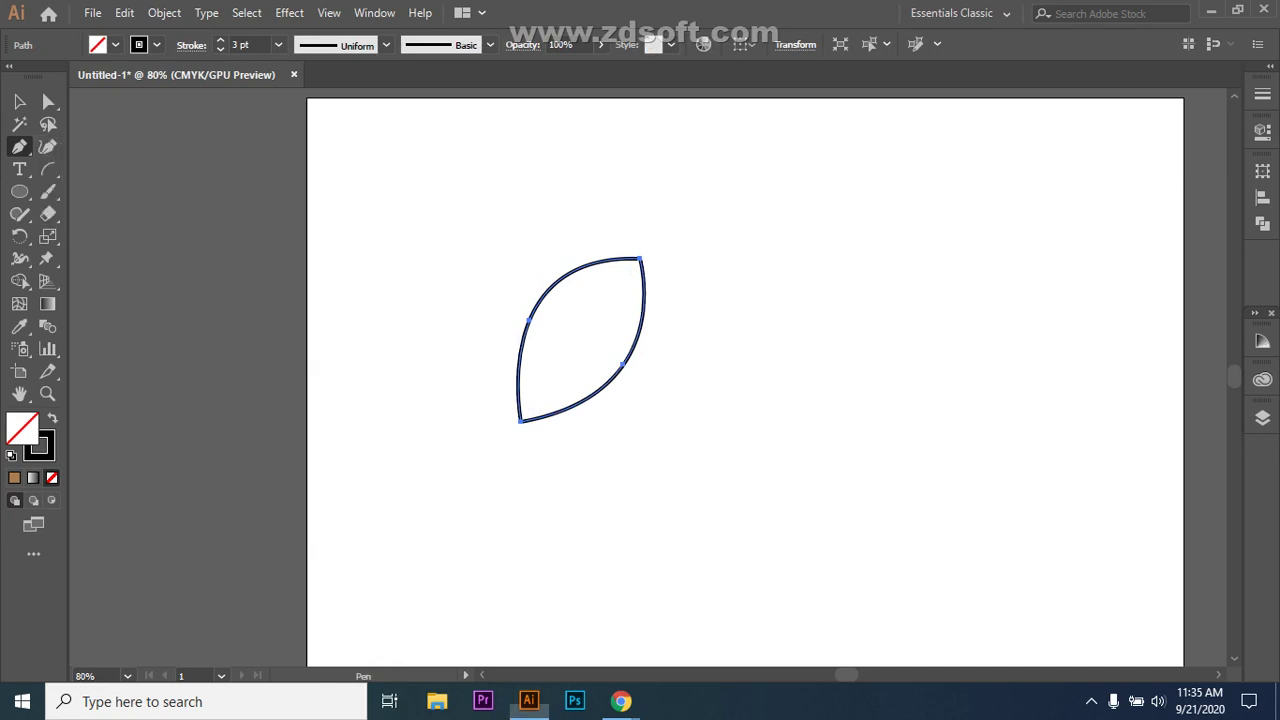
pyautogui.press('v')
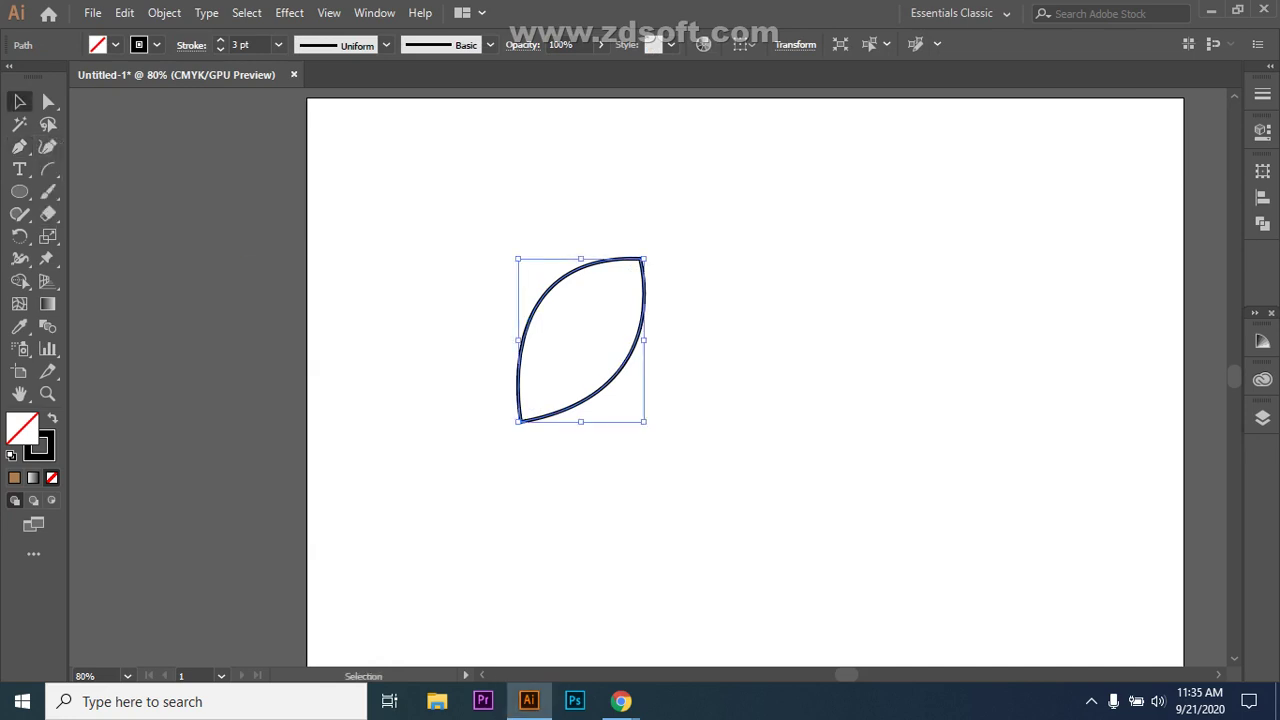
# Reselect the leaf, try removing the added anchor on its left curve with the Pen tool, and undo it.
pyautogui.hotkey('ctrl', 'shift', 'a')
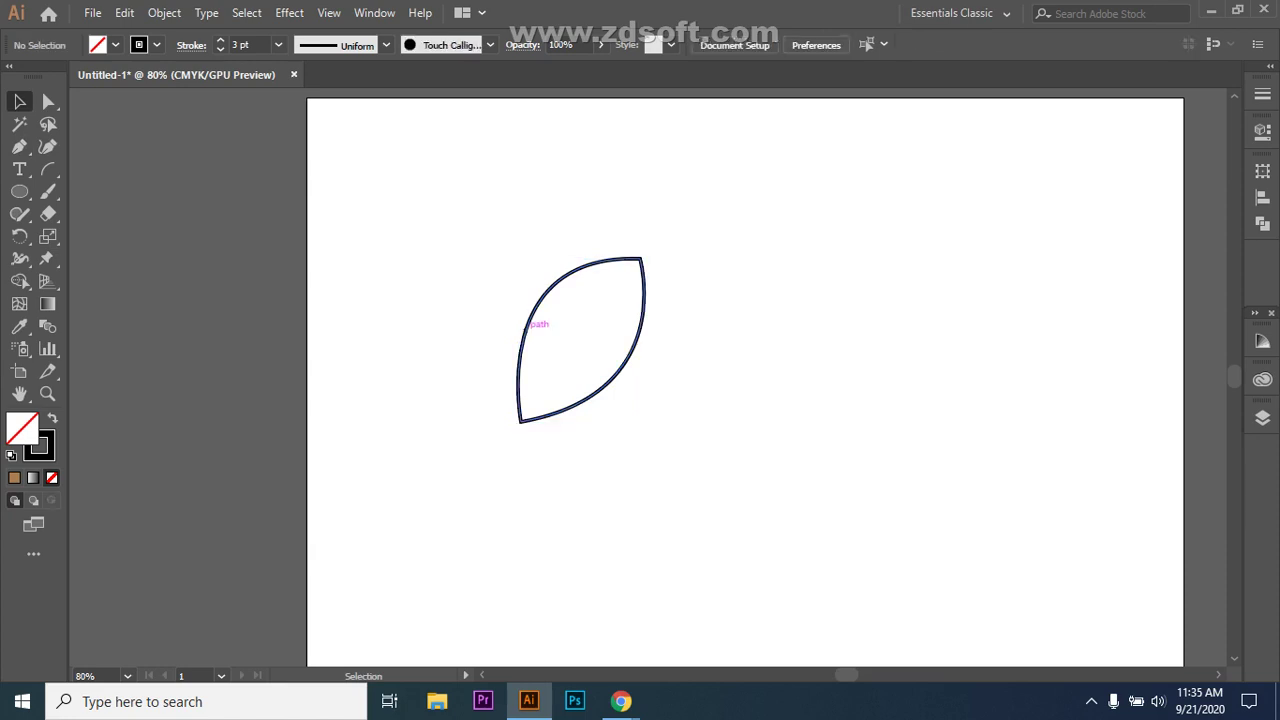
pyautogui.click(560, 285)
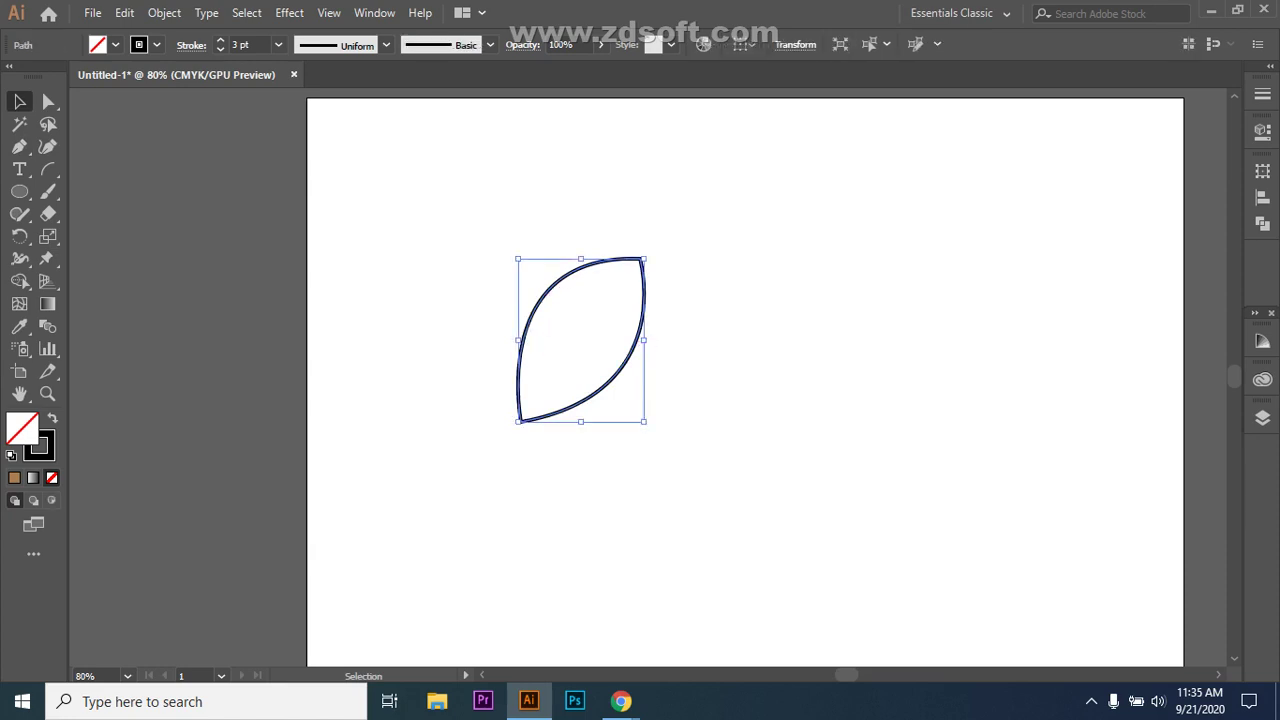
pyautogui.press('p')
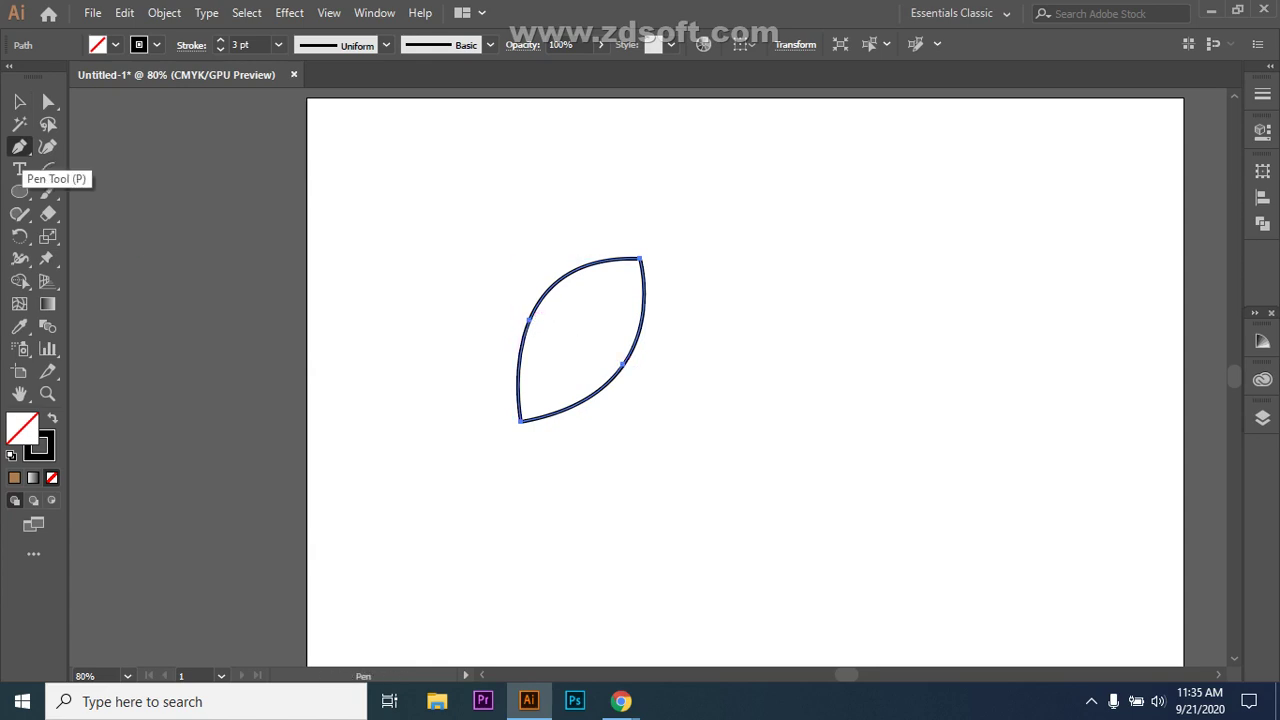
pyautogui.click(19, 146)
pyautogui.click(97, 146)
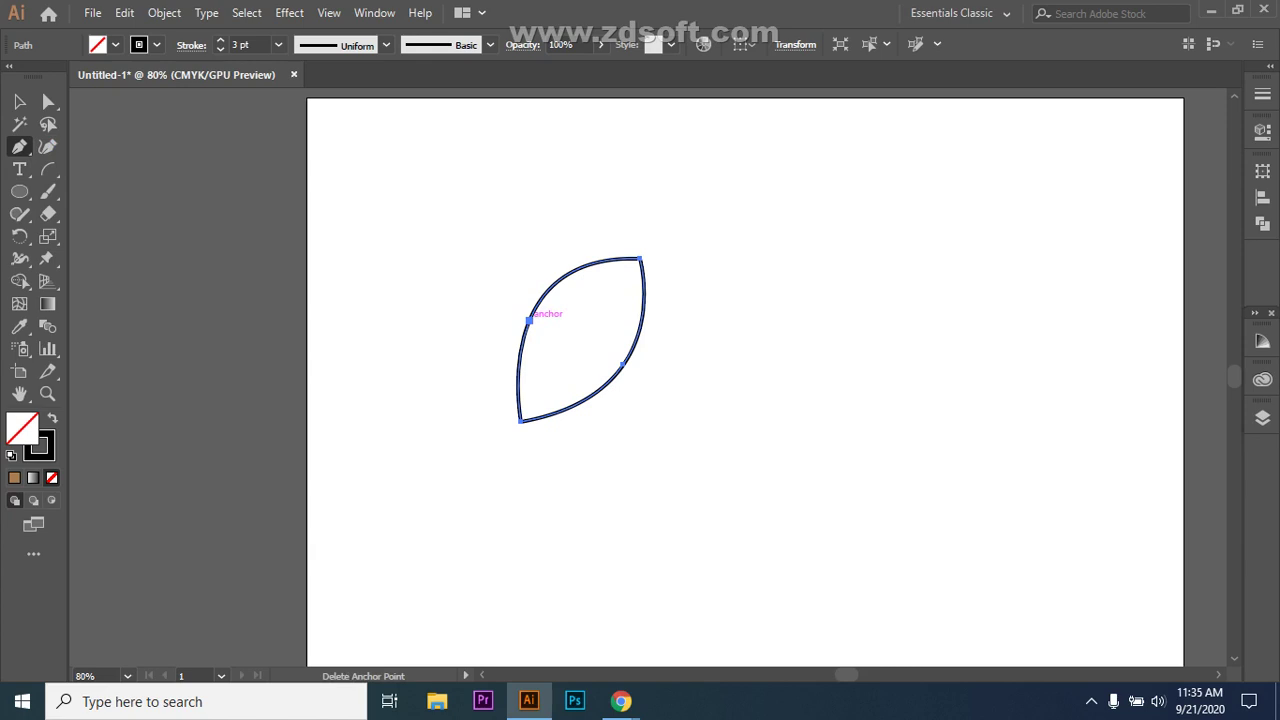
pyautogui.click(529, 320)
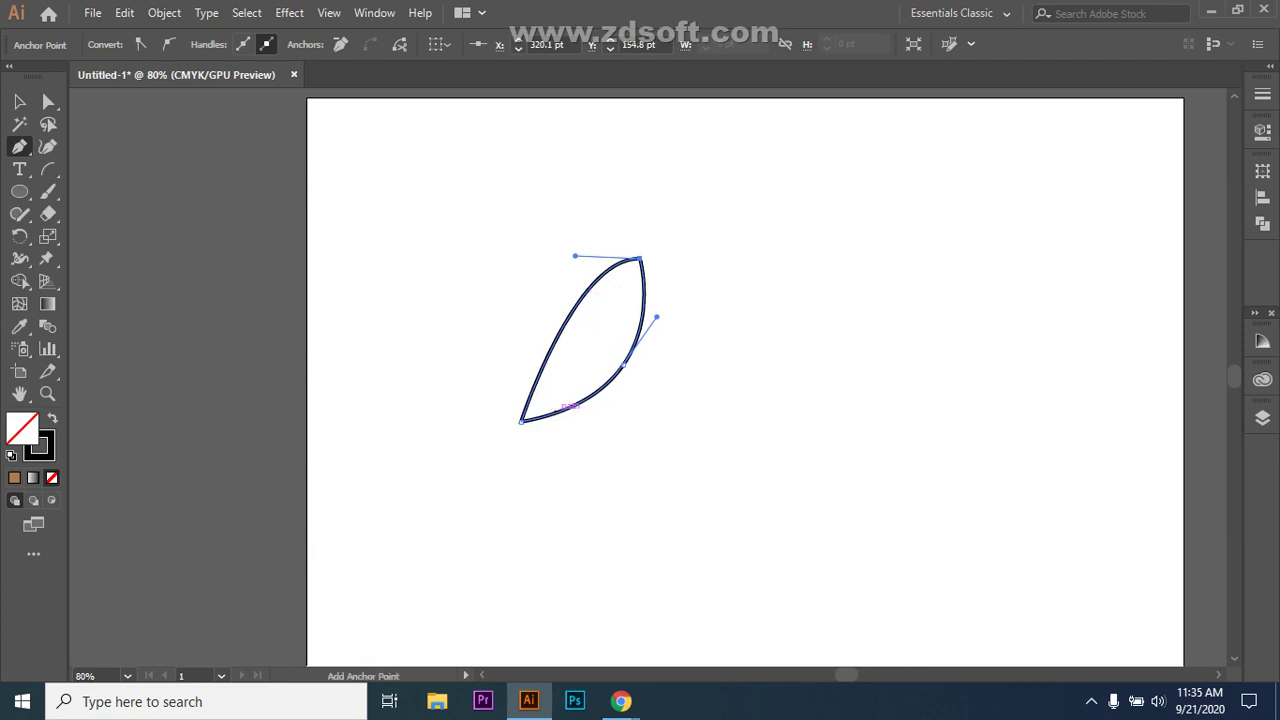
pyautogui.hotkey('ctrl', 'z')
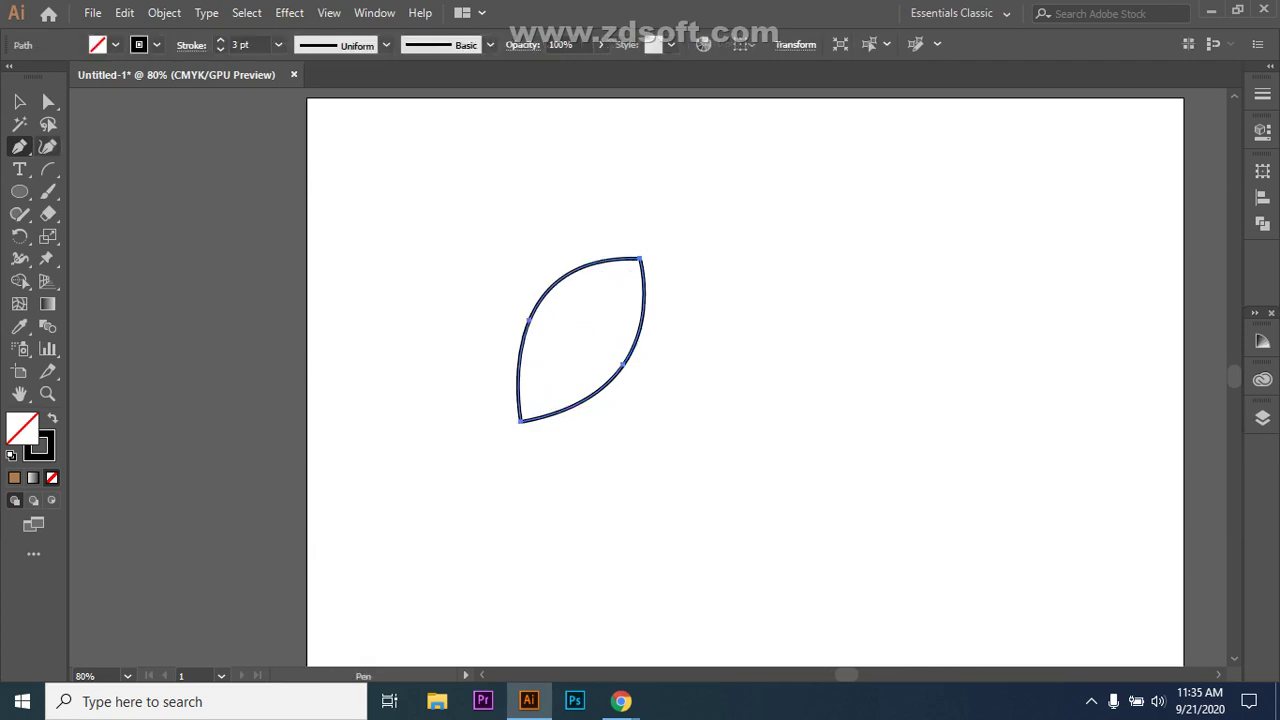
# Try deleting the leaf's two tip anchors and its right-curve anchor with the Delete Anchor Point tool, and undo the deletions.
pyautogui.click(19, 146)
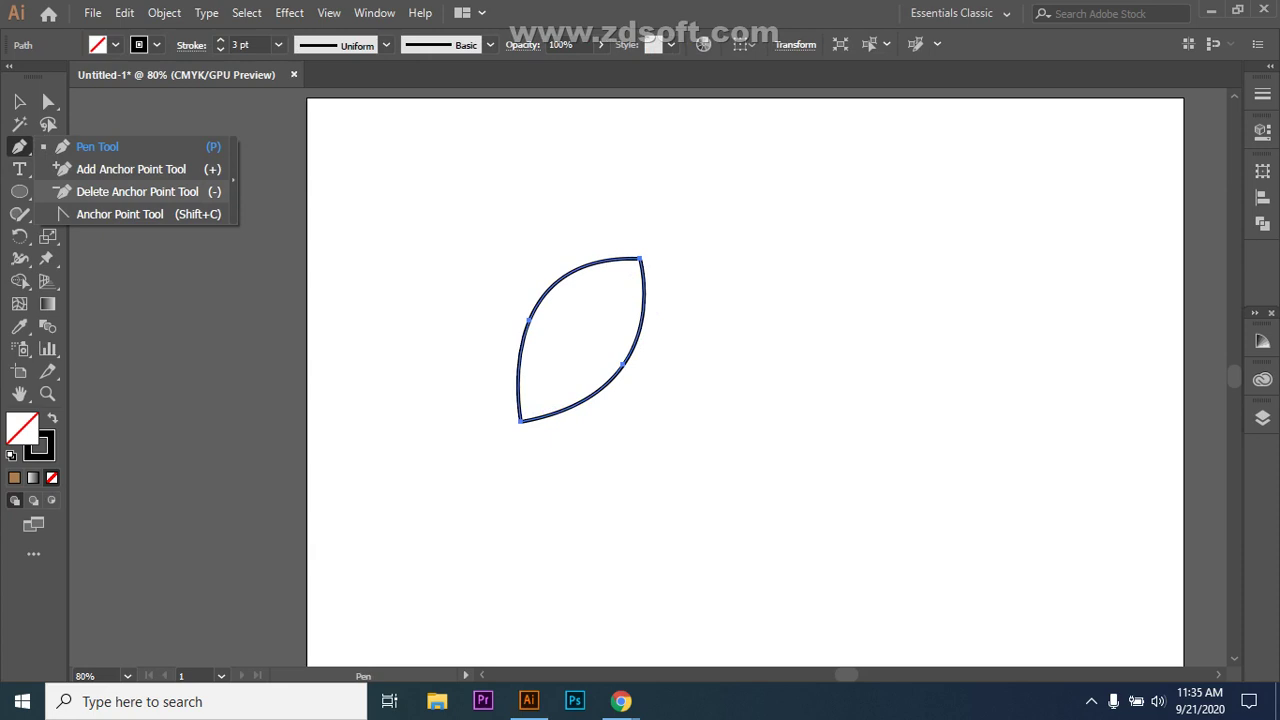
pyautogui.click(137, 191)
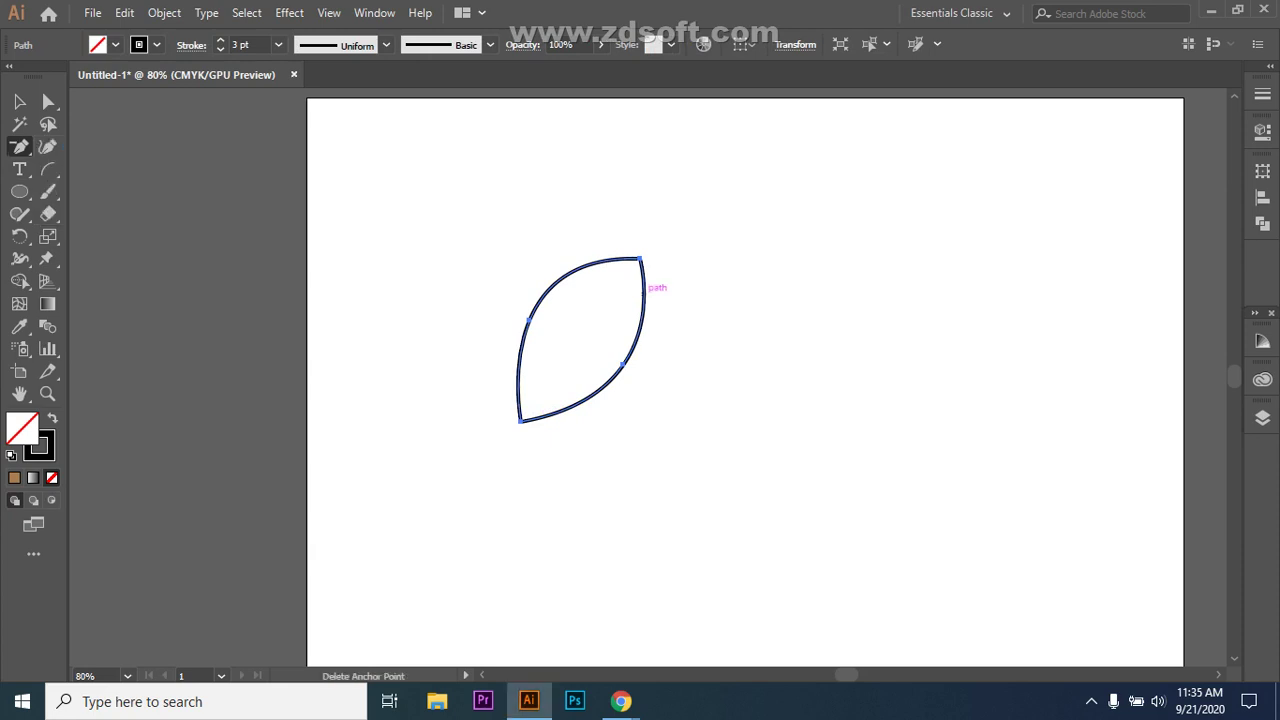
pyautogui.click(641, 258)
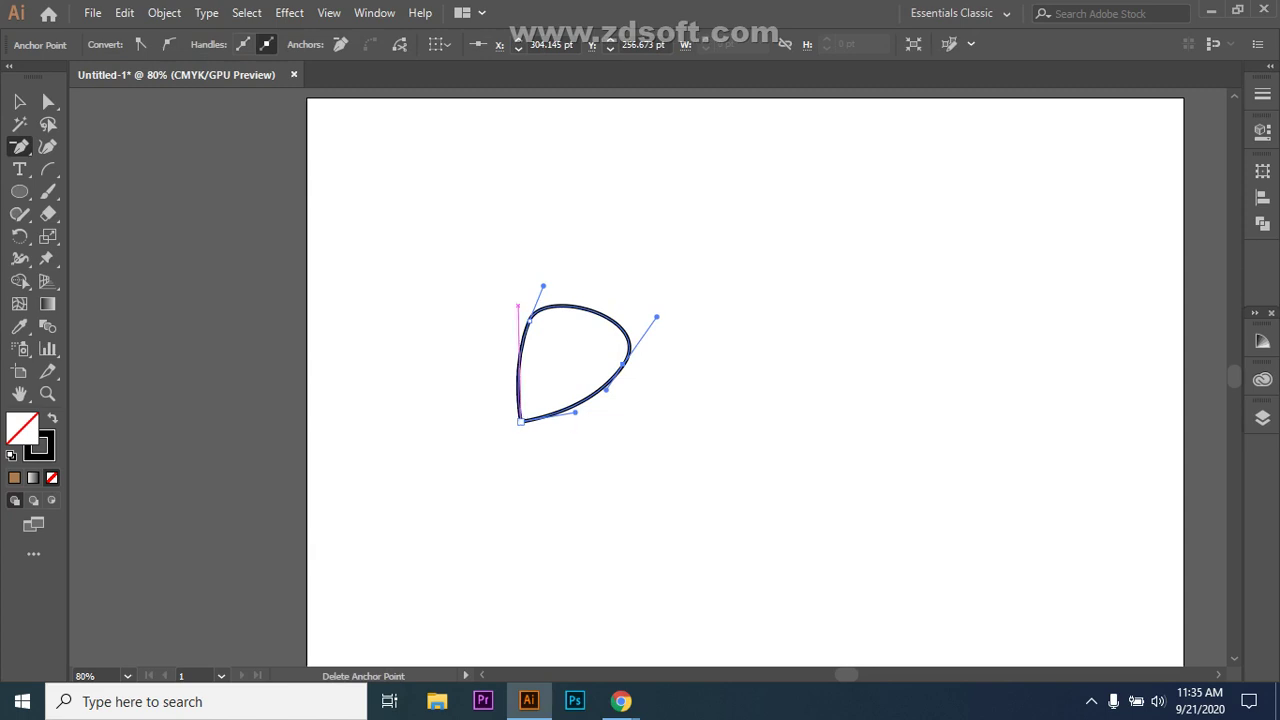
pyautogui.click(519, 421)
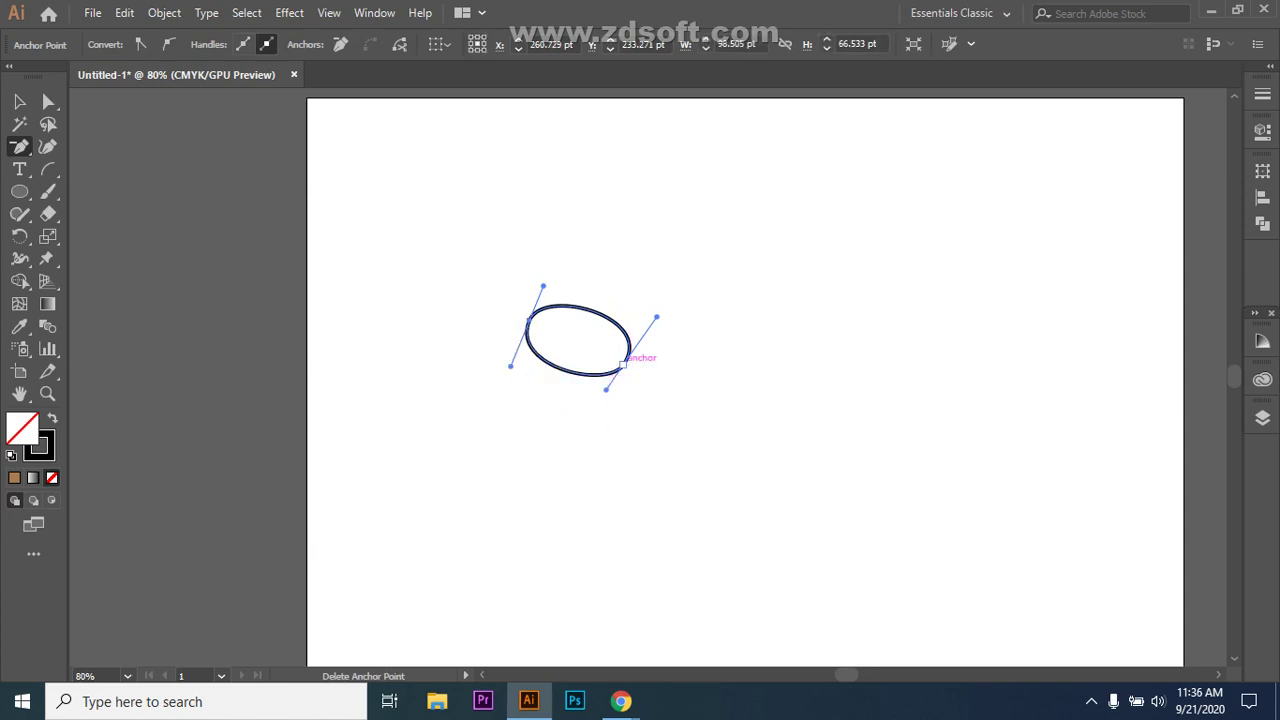
pyautogui.click(625, 365)
pyautogui.press('ctrl')
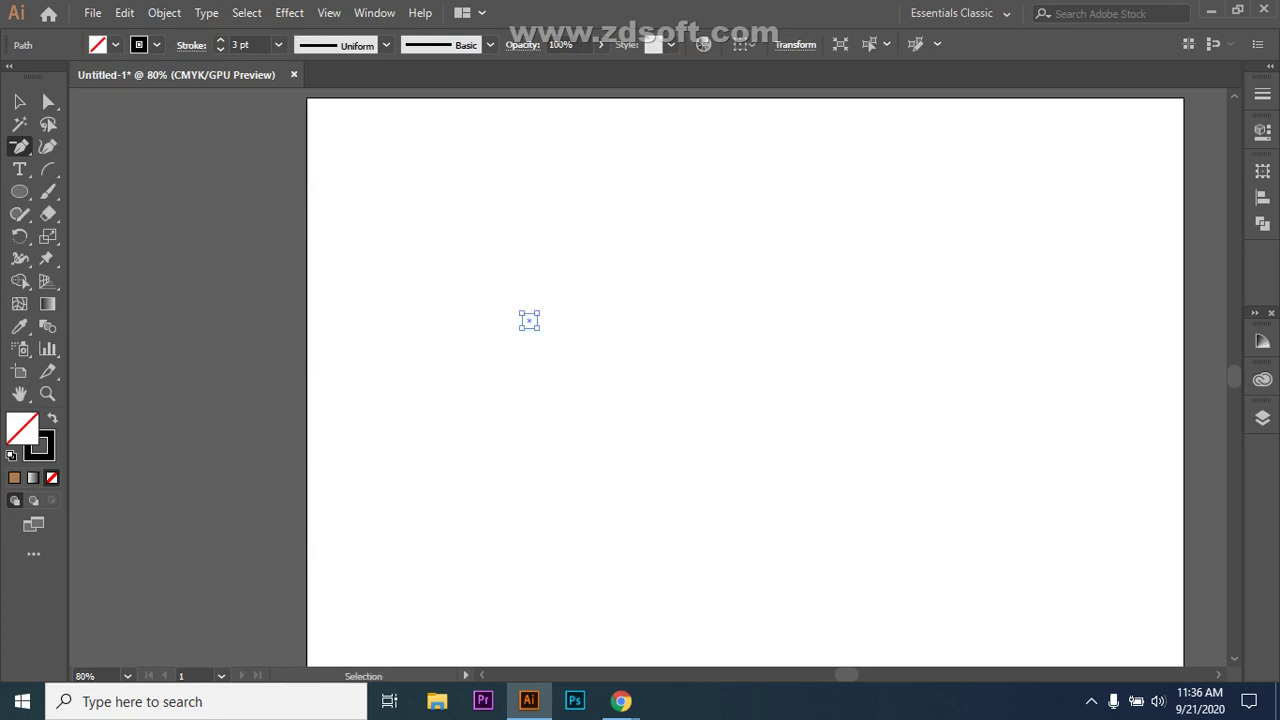
pyautogui.hotkey('ctrl', 'z')
pyautogui.hotkey('ctrl', 'z')
pyautogui.hotkey('ctrl', 'z')
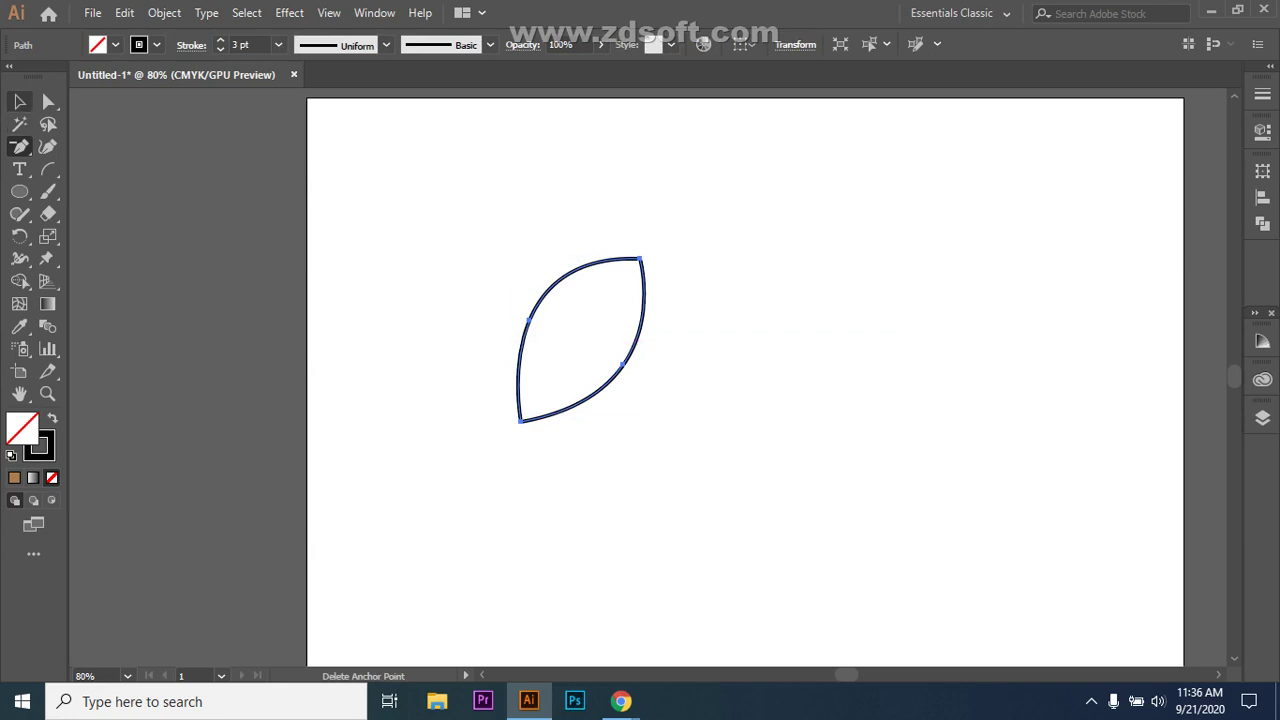
# Bulge the leaf's upper right side outward by extending the right-curve anchor's upper handle with the Direct Selection tool.
pyautogui.press('v')
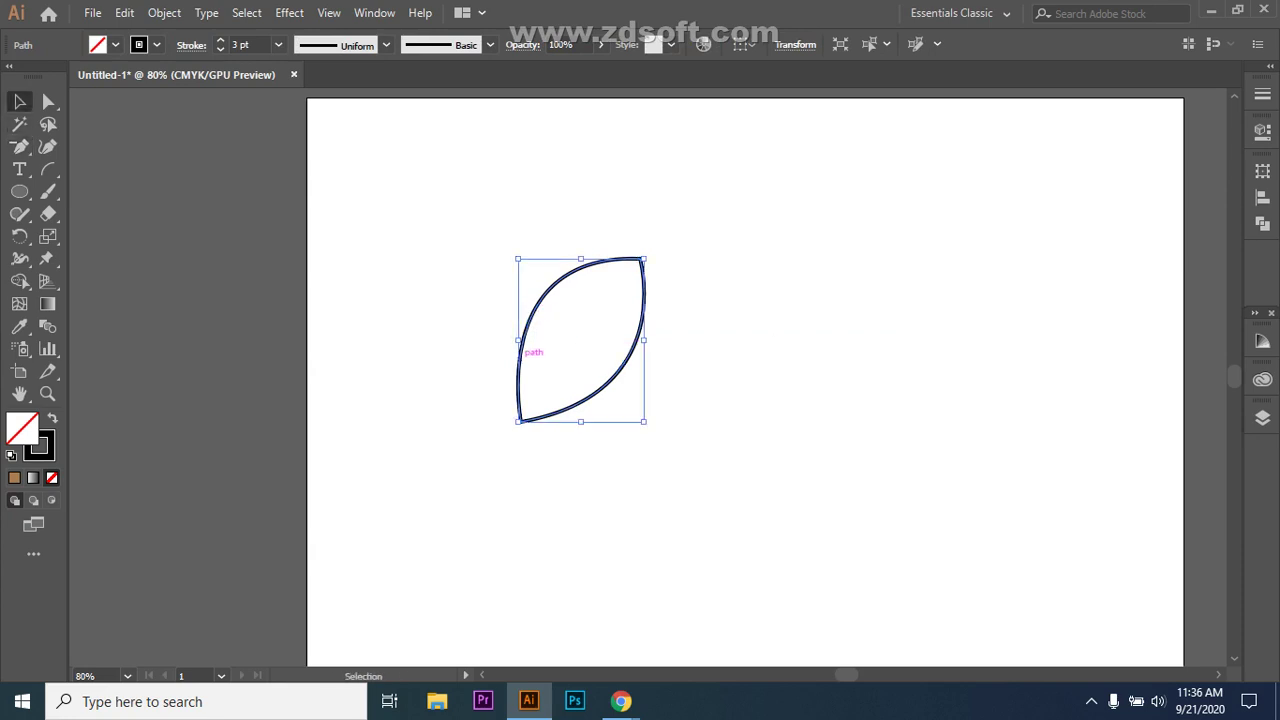
pyautogui.click(535, 340)
pyautogui.click(521, 346)
pyautogui.click(48, 101)
pyautogui.click(155, 101)
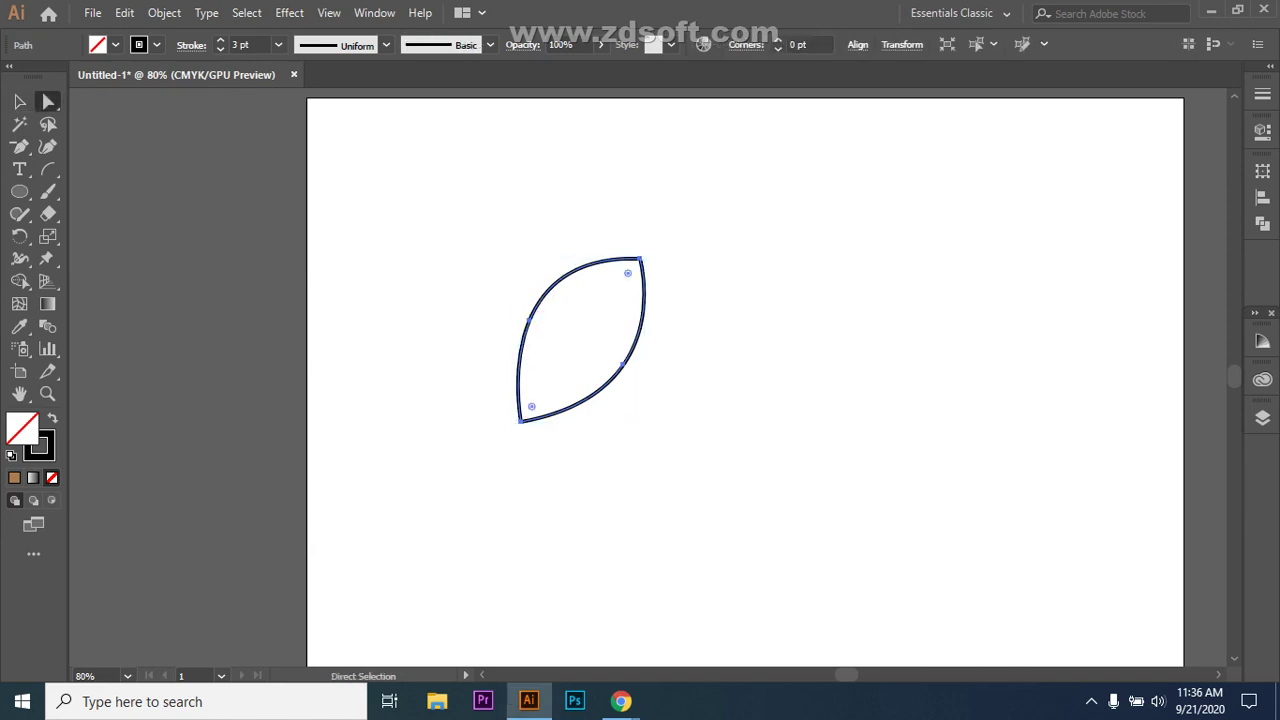
pyautogui.click(623, 364)
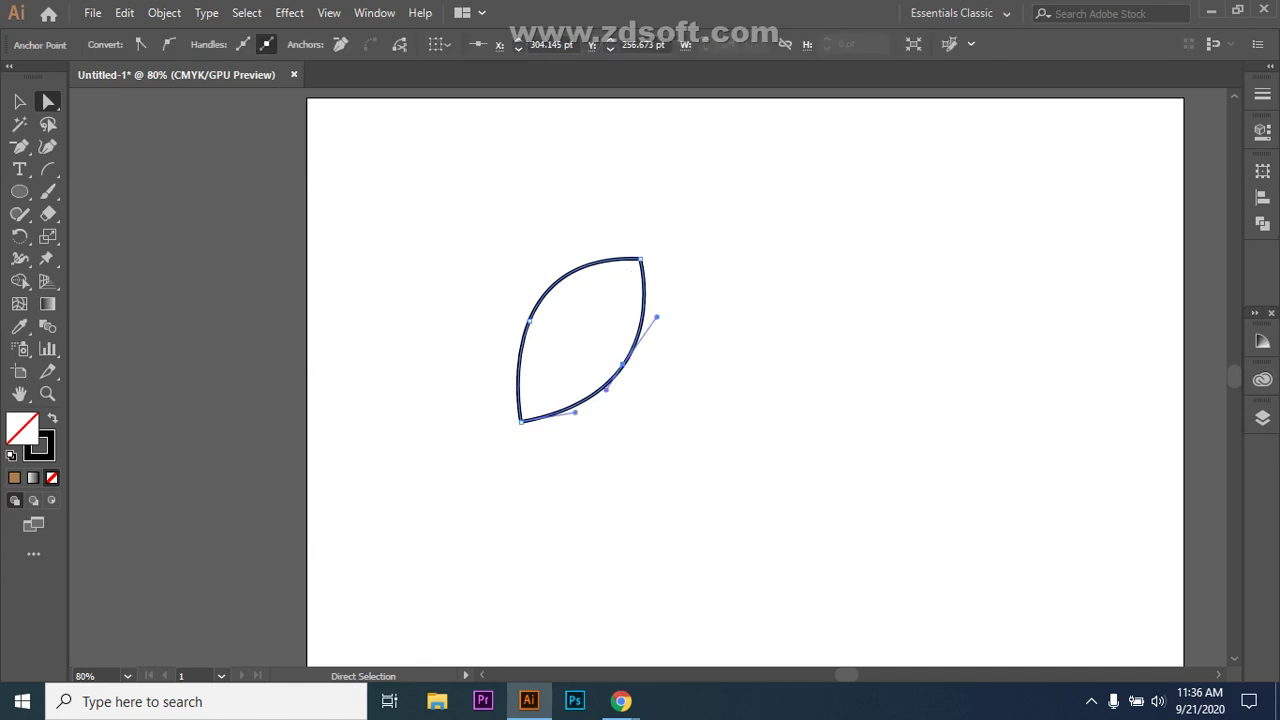
pyautogui.moveTo(657, 317); pyautogui.dragTo(689, 309)
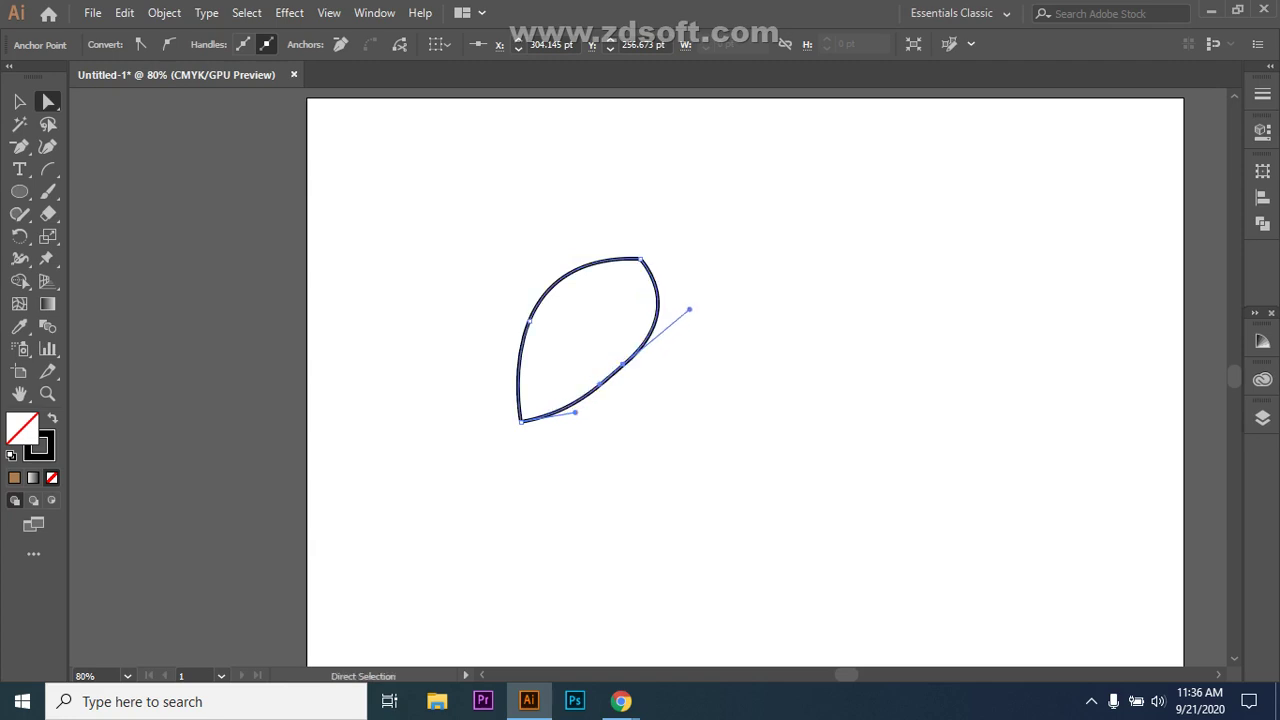
# Try moving the left-curve anchor far up and outward with the Direct Selection tool, and undo it.
pyautogui.hotkey('ctrl', 'shift', 'a')
pyautogui.click(528, 322)
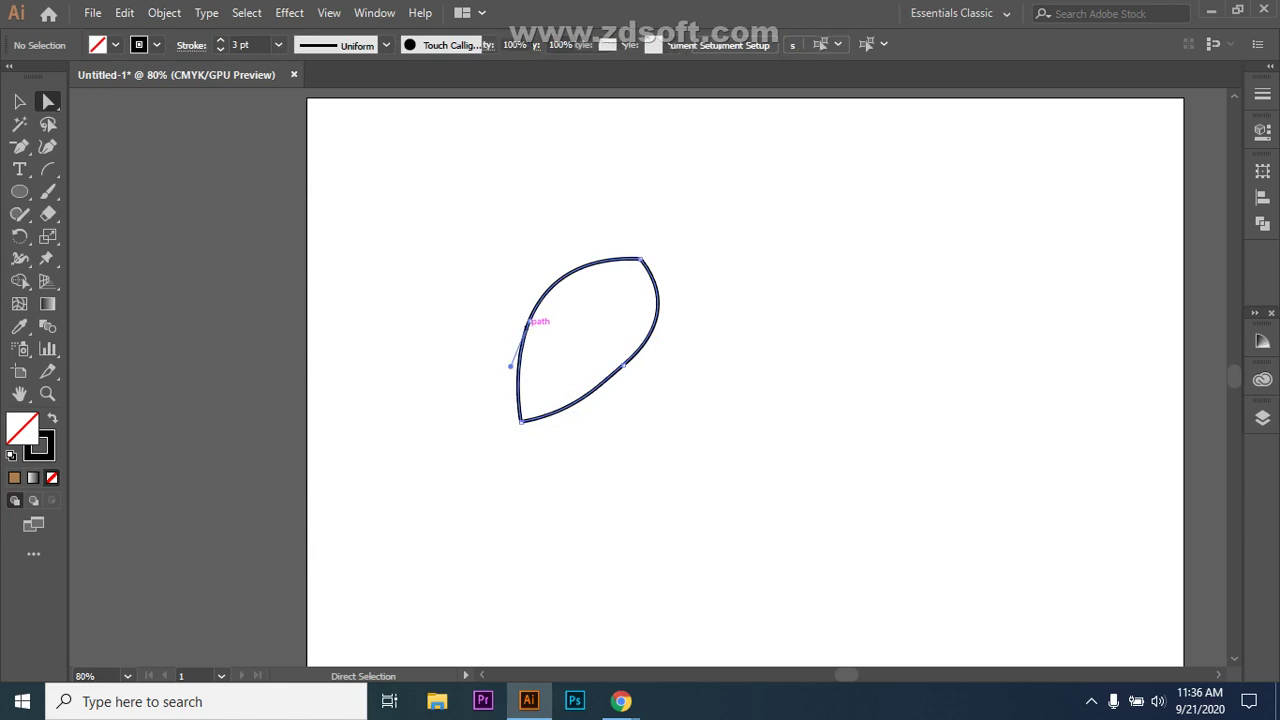
pyautogui.moveTo(528, 322); pyautogui.dragTo(456, 271)
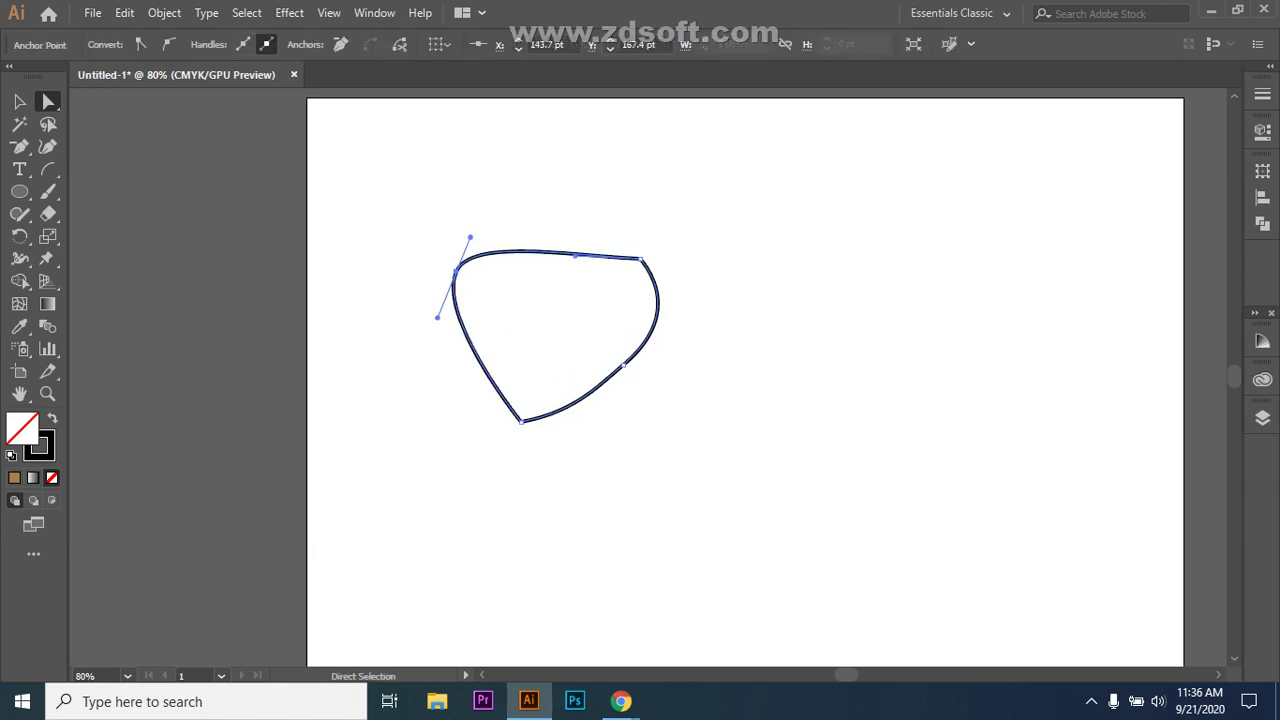
pyautogui.hotkey('ctrl', 'z')
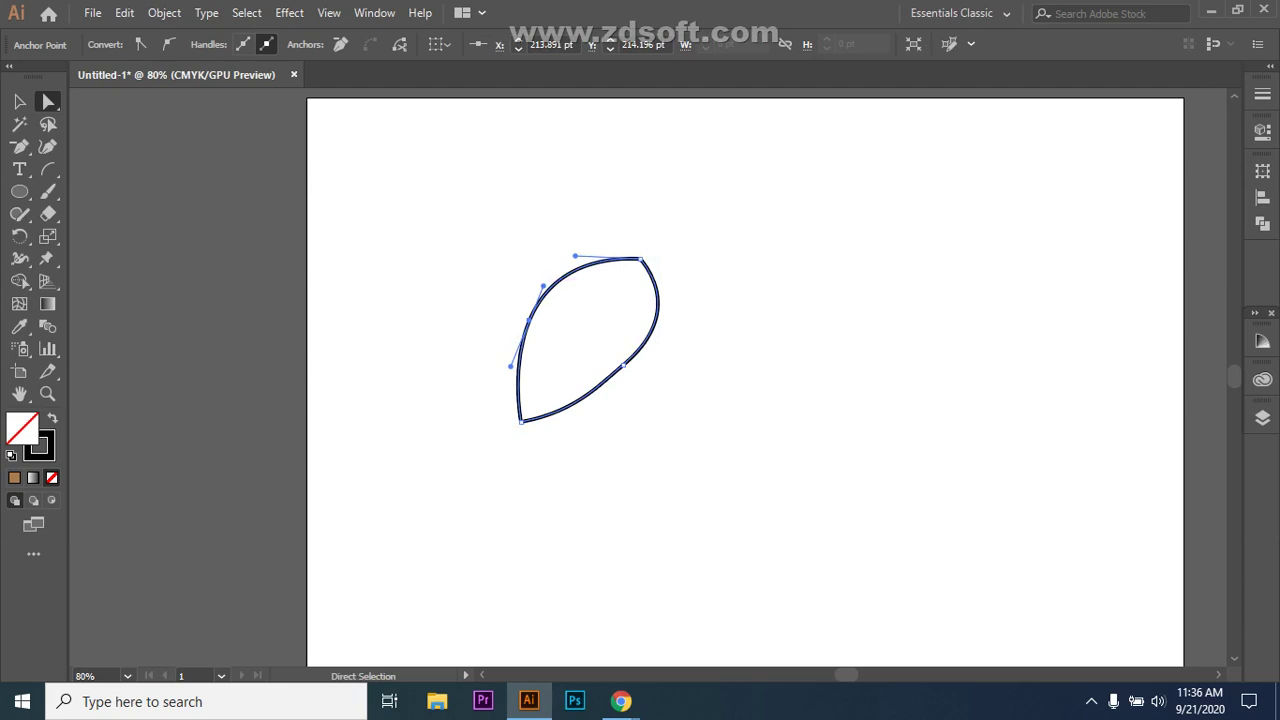
# Lengthen the left-curve anchor's upper handle, and shift that anchor and the leaf's upper tip slightly downward.
pyautogui.click(541, 270)
pyautogui.click(544, 292)
pyautogui.moveTo(543, 286); pyautogui.dragTo(564, 240)
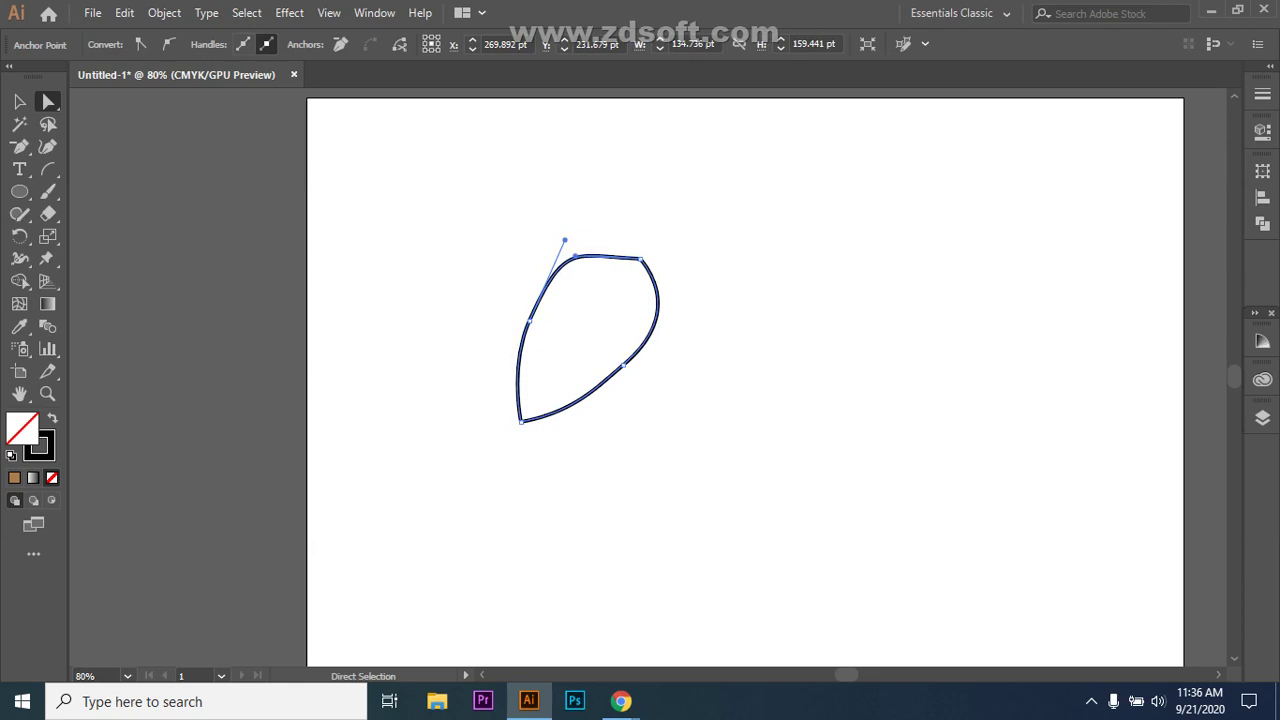
pyautogui.moveTo(528, 321); pyautogui.dragTo(521, 339)
pyautogui.moveTo(642, 259); pyautogui.dragTo(610, 272)
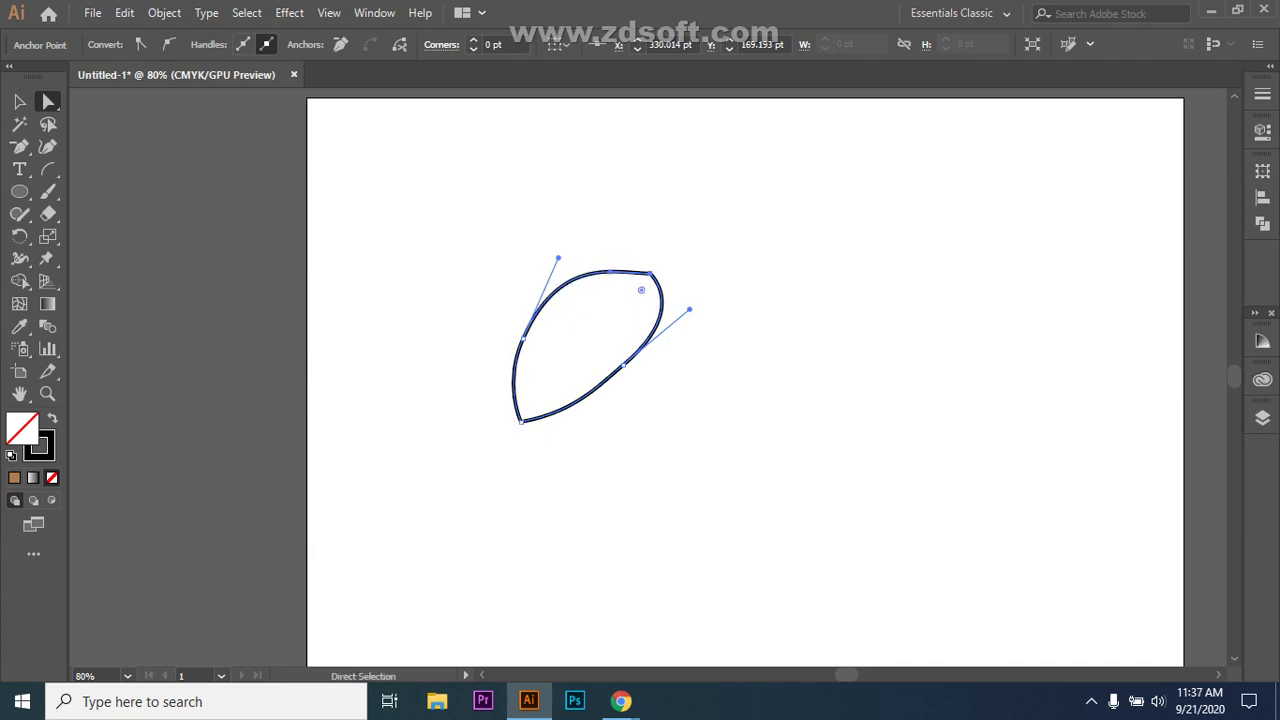
# Undo the leaf's edits and drawing steps back to its single starting anchor point.
pyautogui.hotkey('ctrl', 'z')
pyautogui.hotkey('ctrl', 'z')
pyautogui.hotkey('ctrl', 'z')
pyautogui.hotkey('ctrl', 'z')
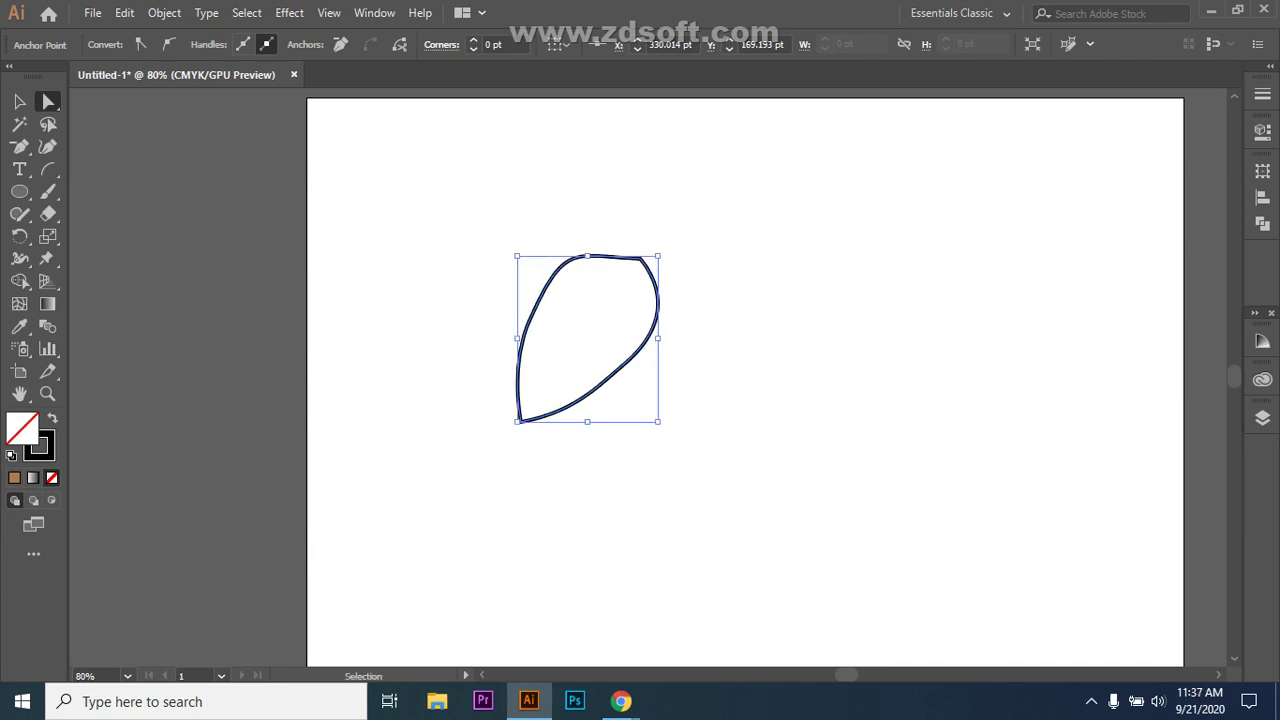
pyautogui.hotkey('ctrl', 'z')
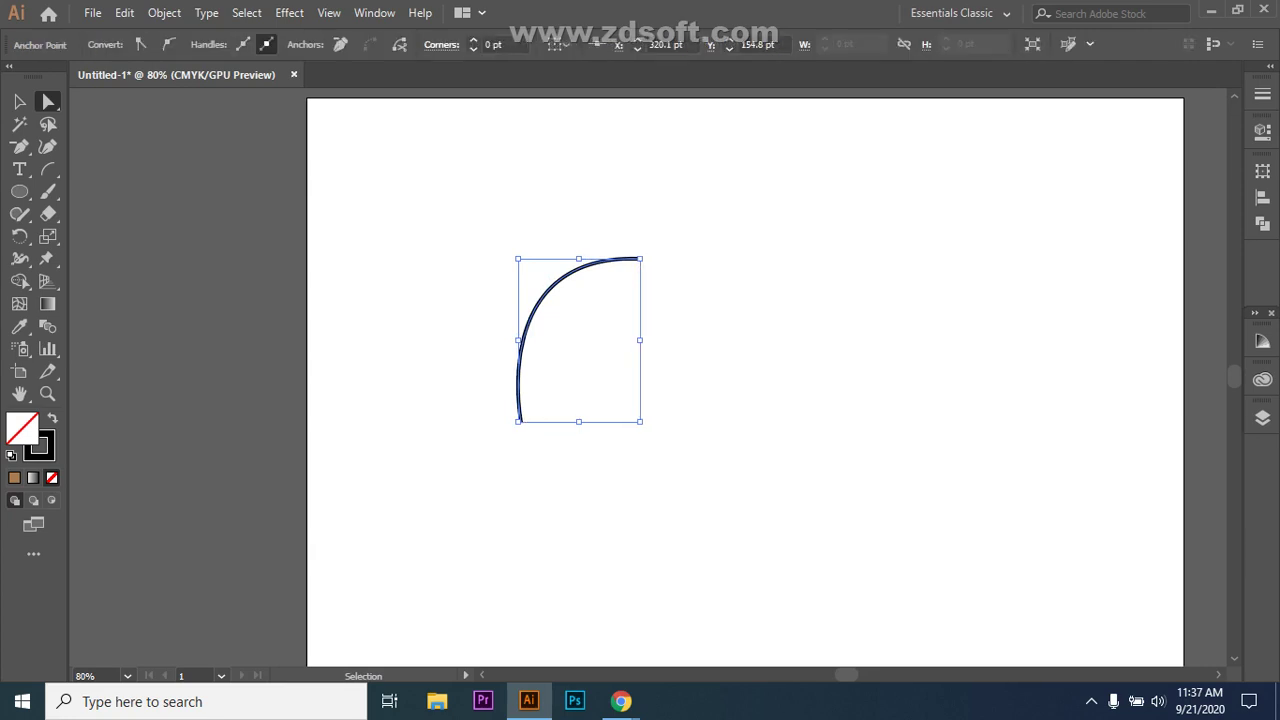
pyautogui.hotkey('ctrl', 'z')
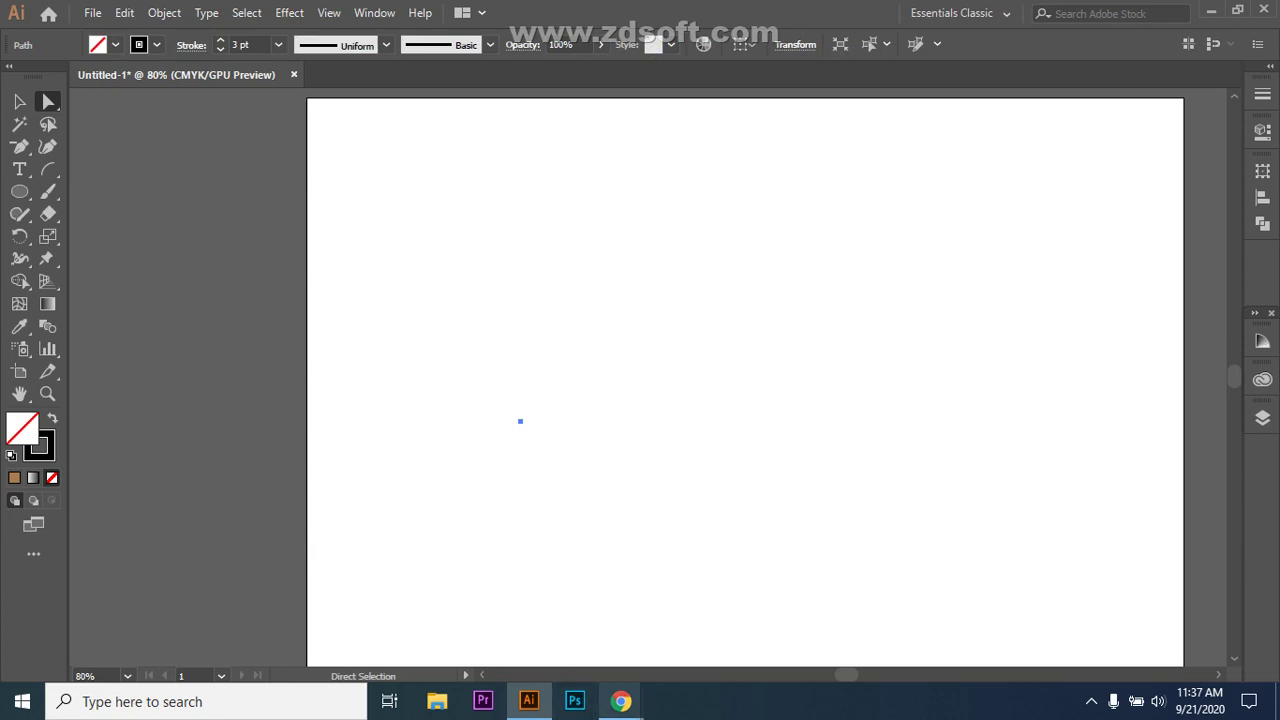
# Switch to the Google Meet call in Chrome and stop presenting the screen.
pyautogui.click(620, 701)
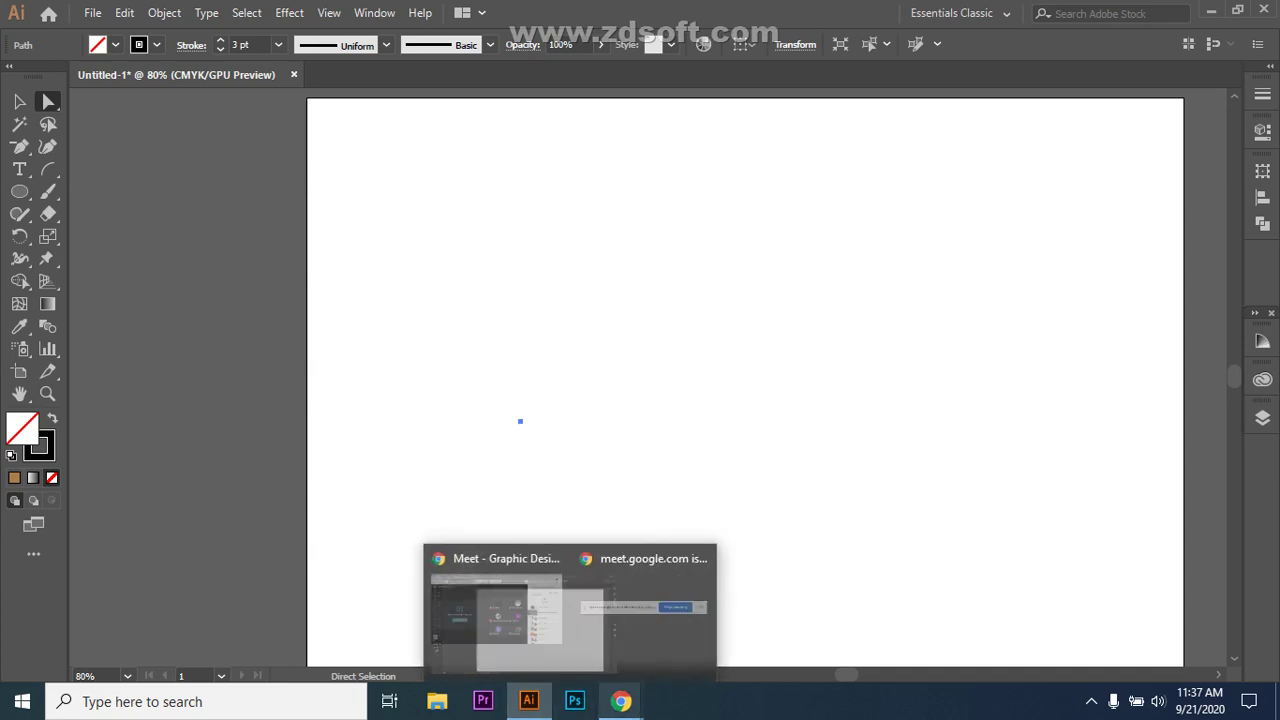
pyautogui.click(517, 620)
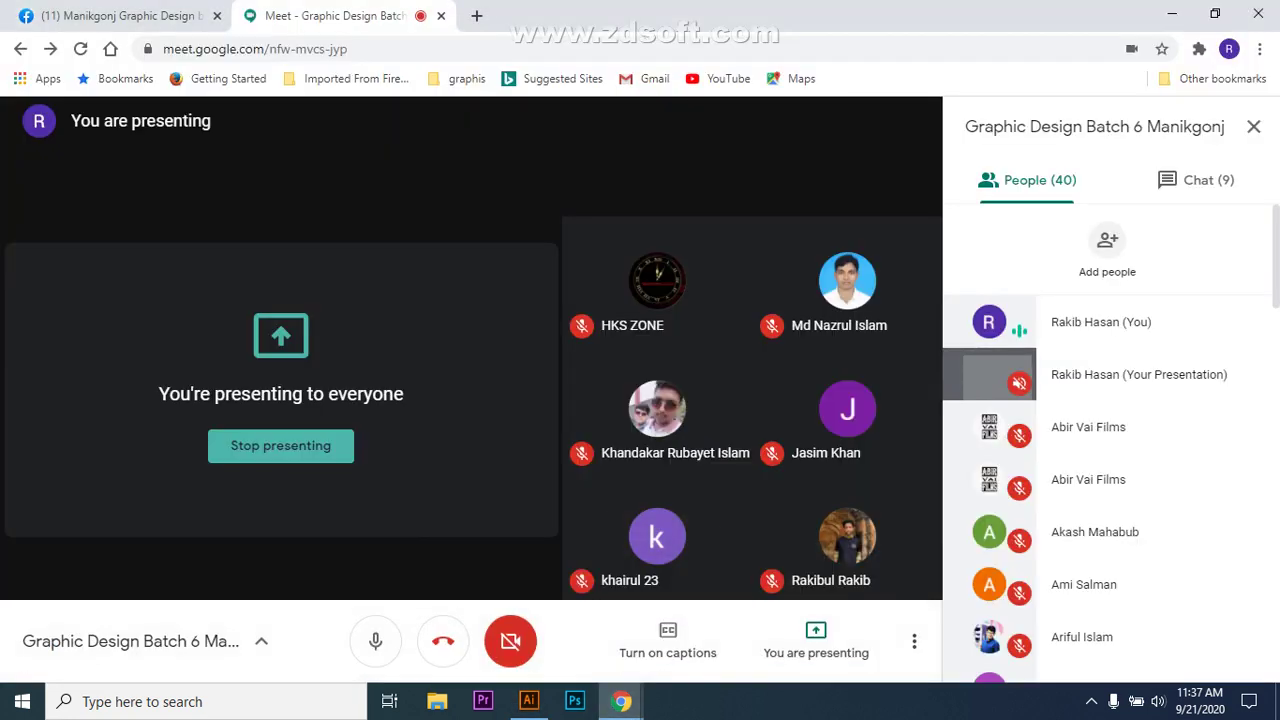
pyautogui.click(815, 640)
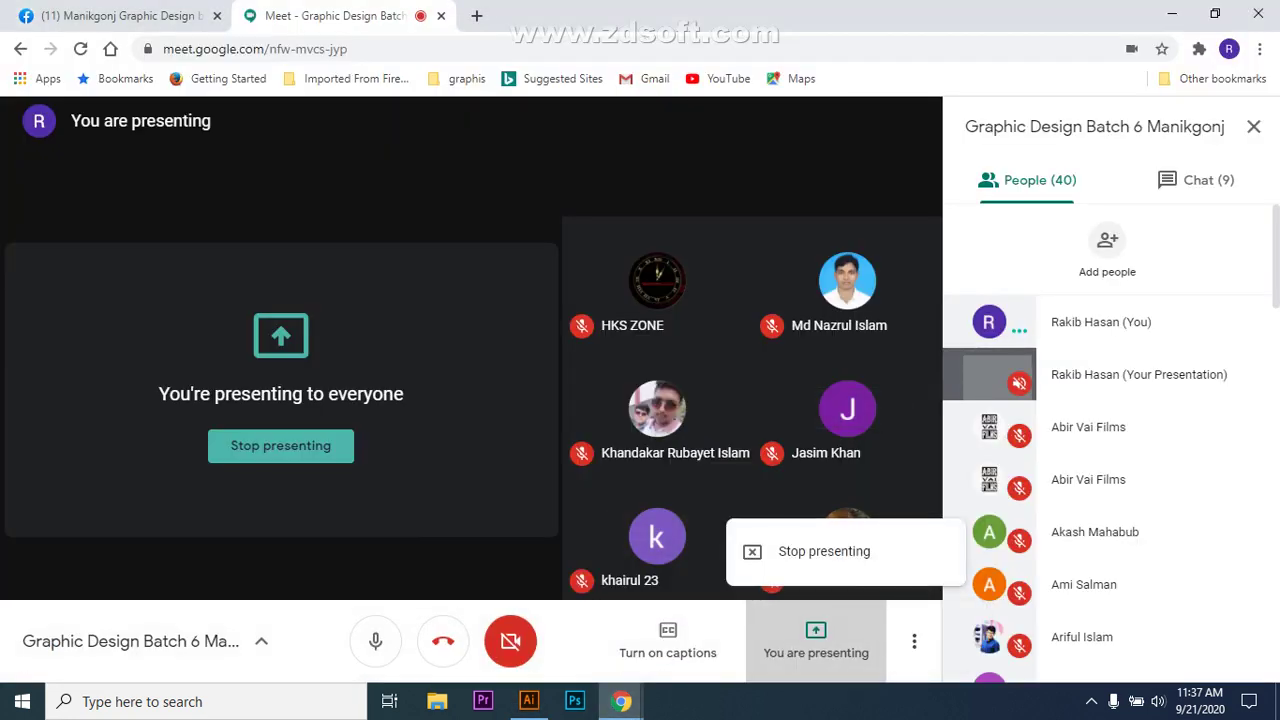
pyautogui.click(824, 552)
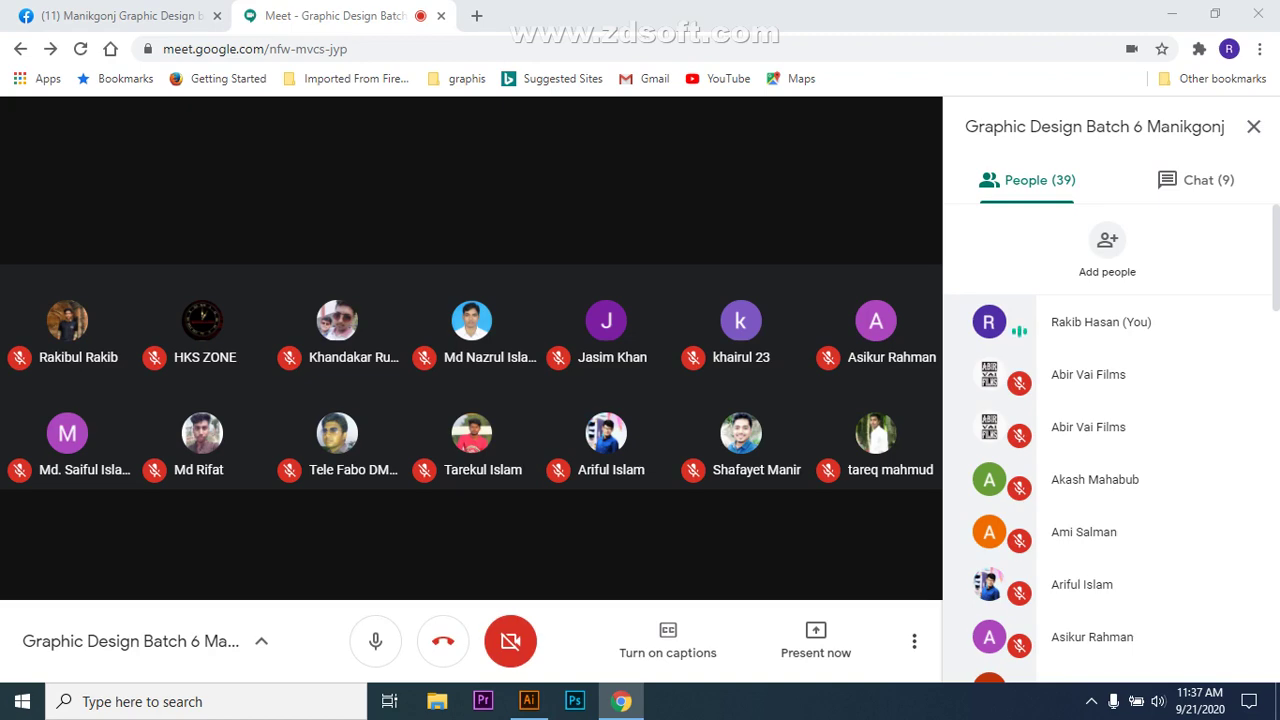
# Open File Explorer and look through the recent files in Quick access.
pyautogui.press('super+e')
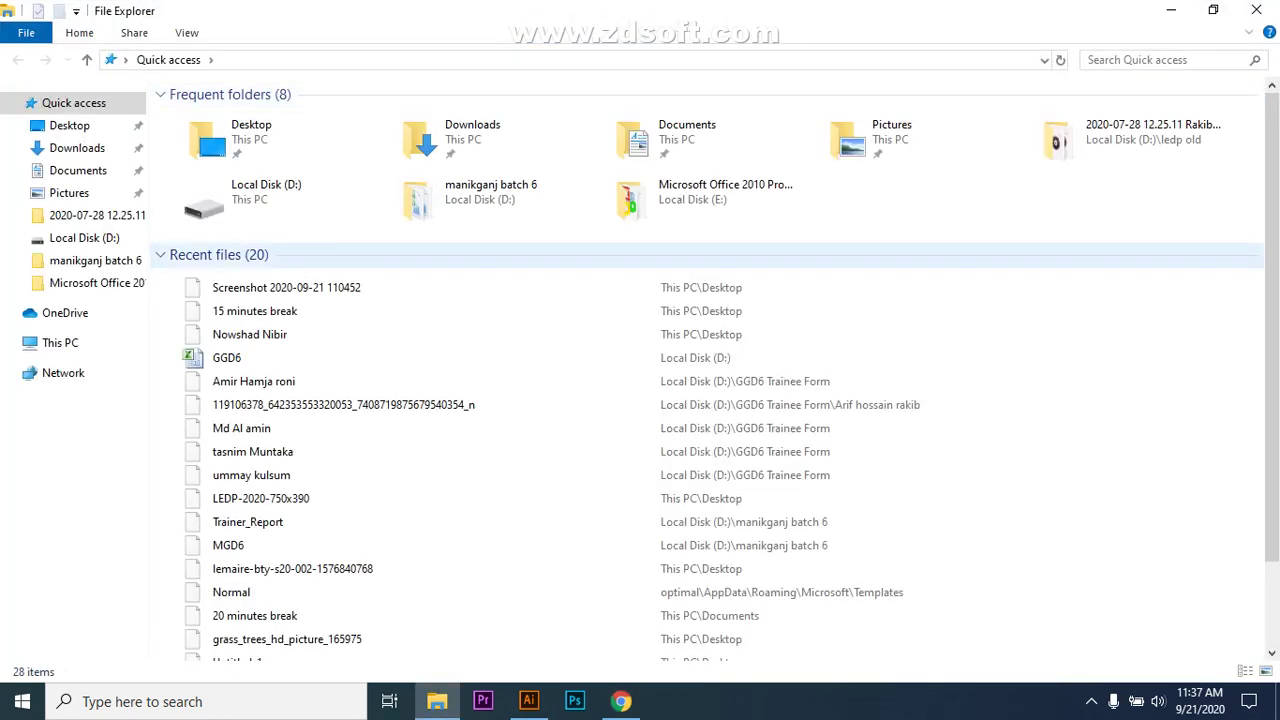
pyautogui.scroll(-1, 500, 420)
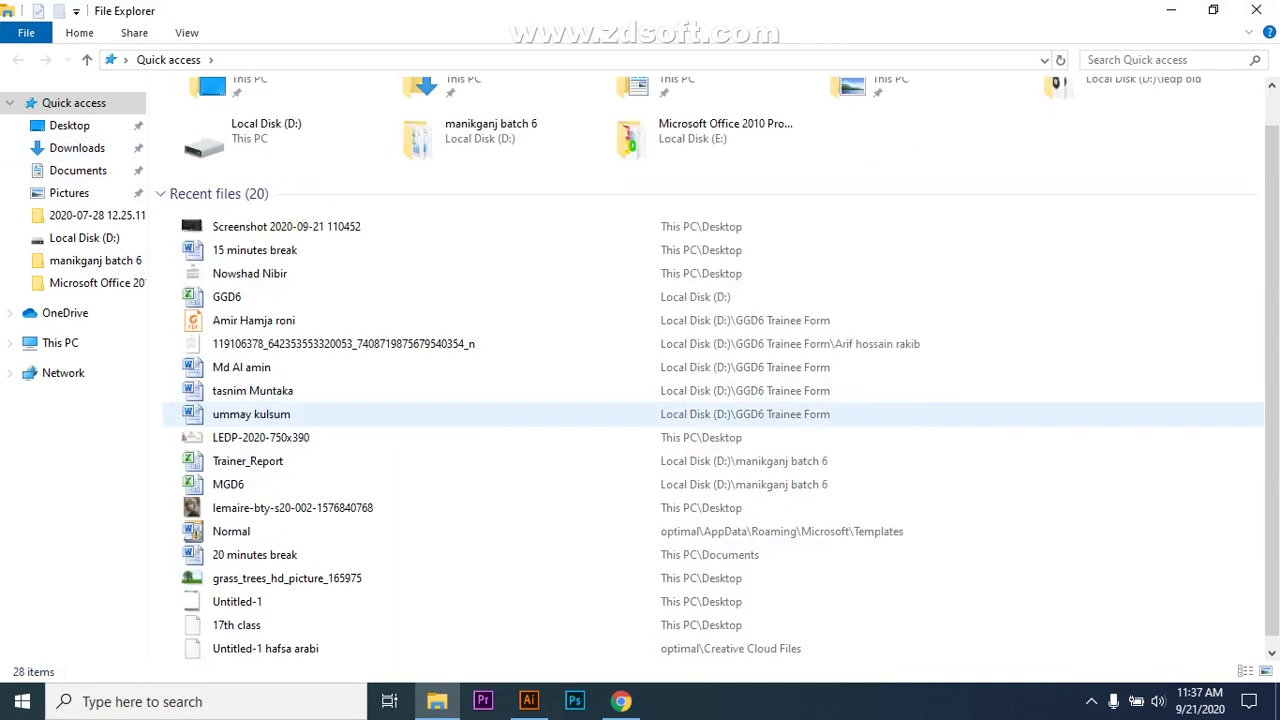
pyautogui.scroll(-1, 305, 414)
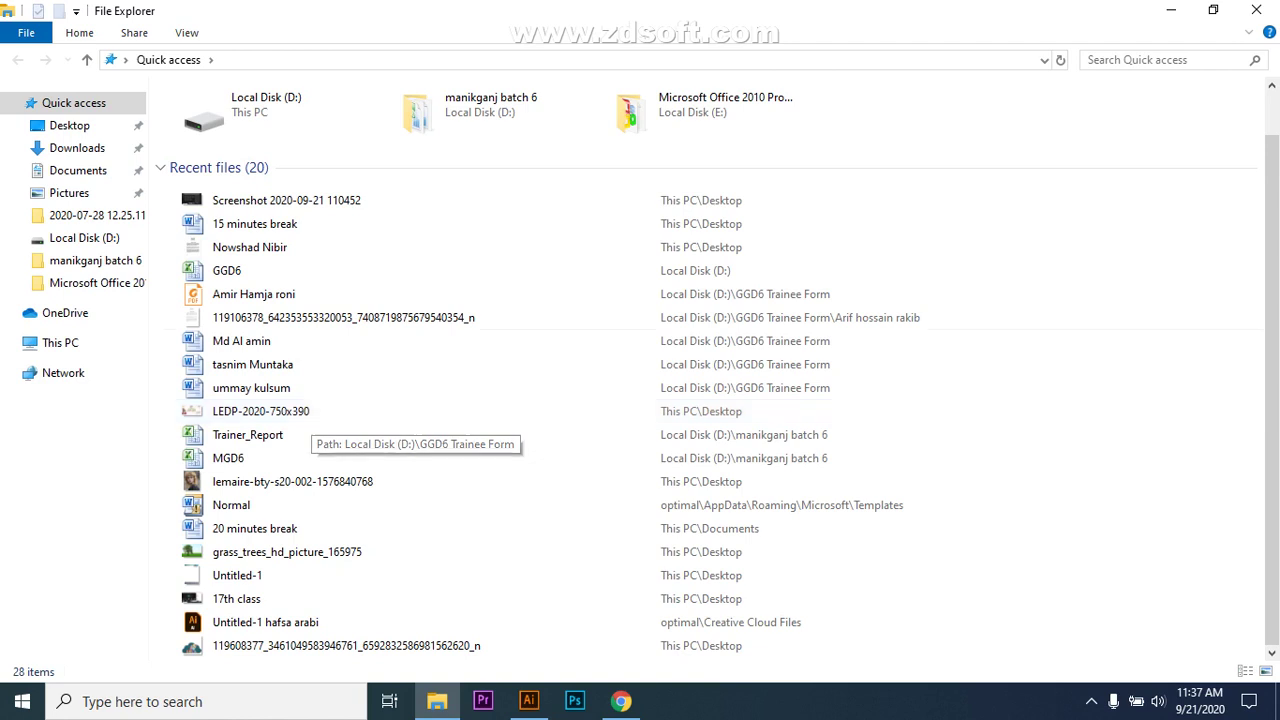
# Switch to Chrome, search Google in a new tab for "village image vector", and show the image results.
pyautogui.click(621, 701)
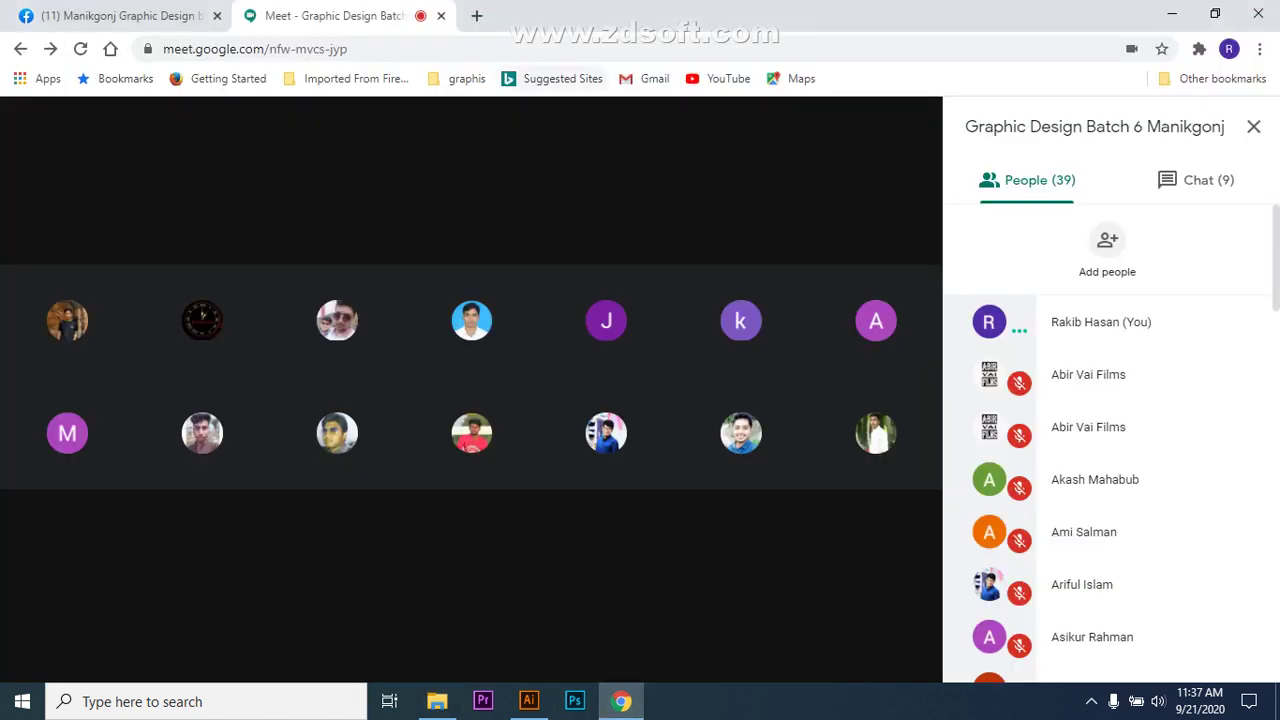
pyautogui.click(474, 15)
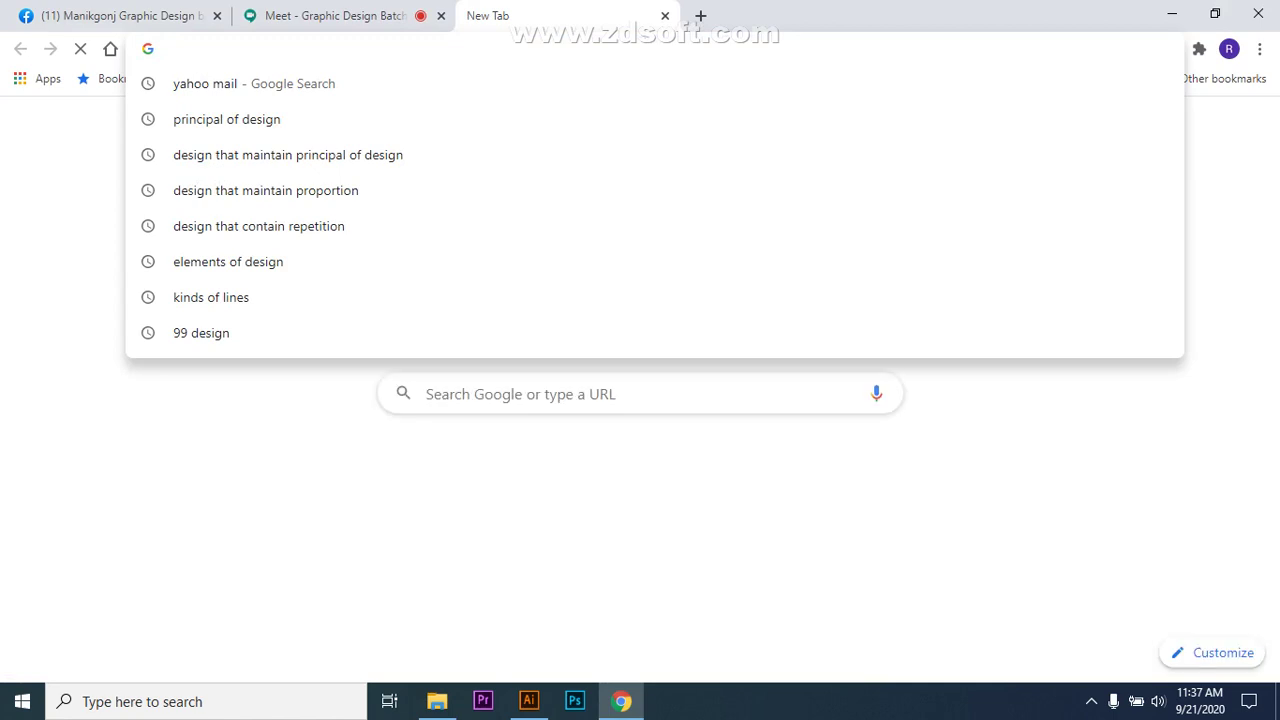
pyautogui.write('village ')
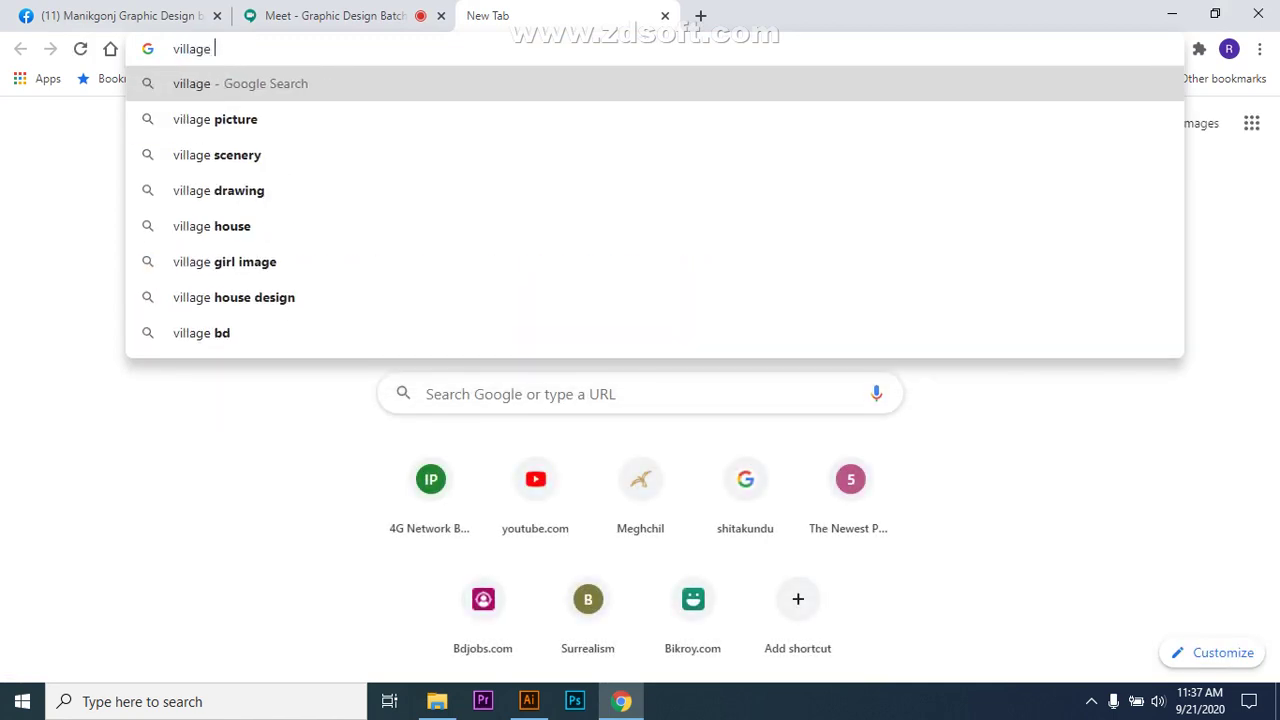
pyautogui.write('image v')
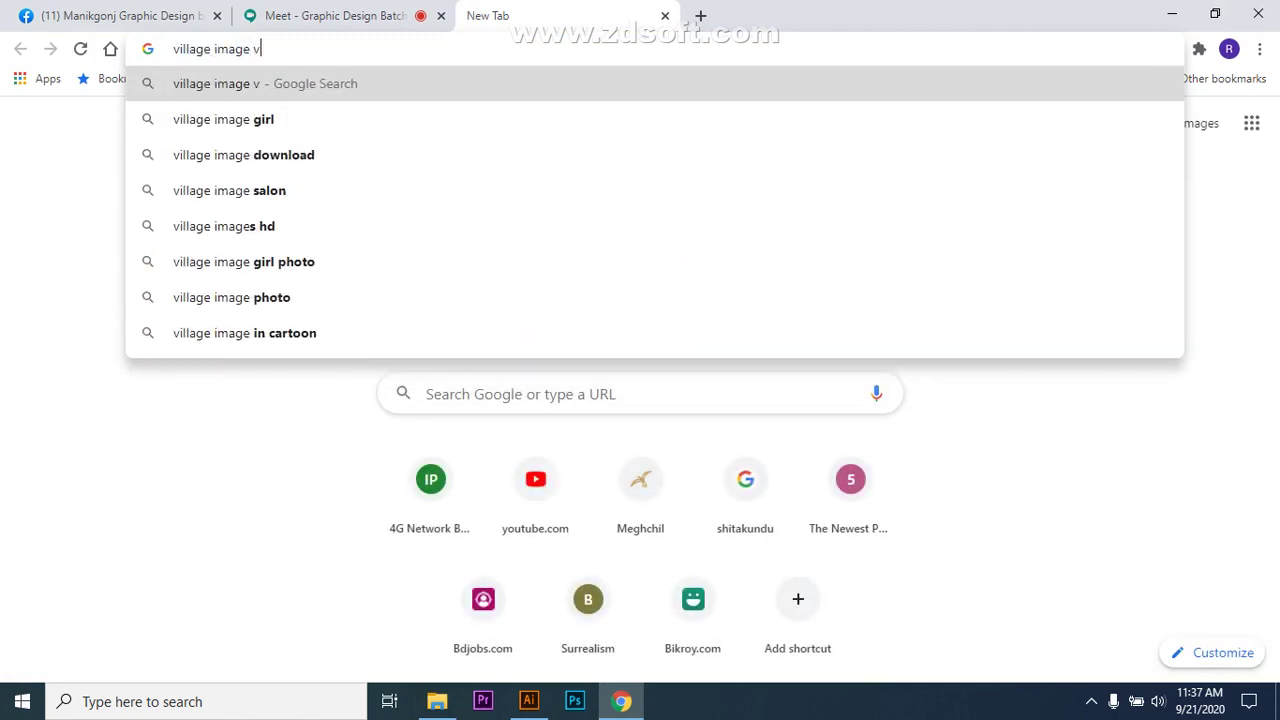
pyautogui.write('ector')
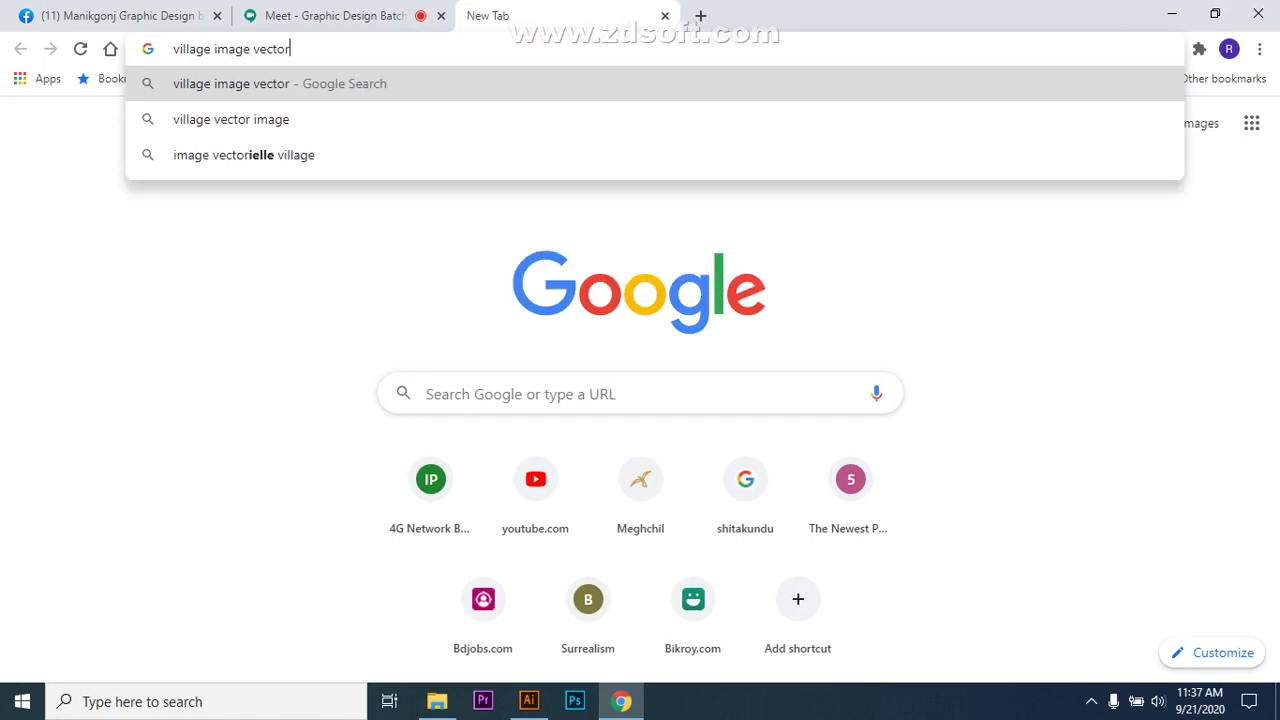
pyautogui.press('Return')
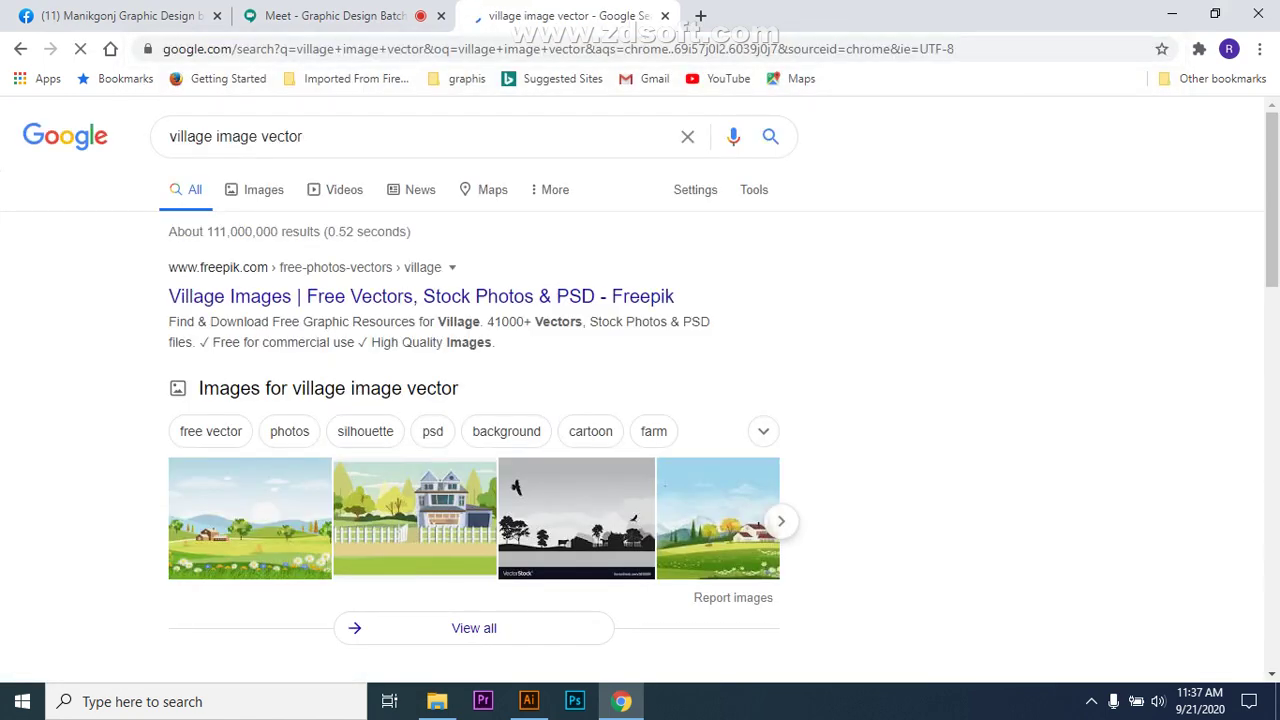
pyautogui.scroll(-1, 640, 400)
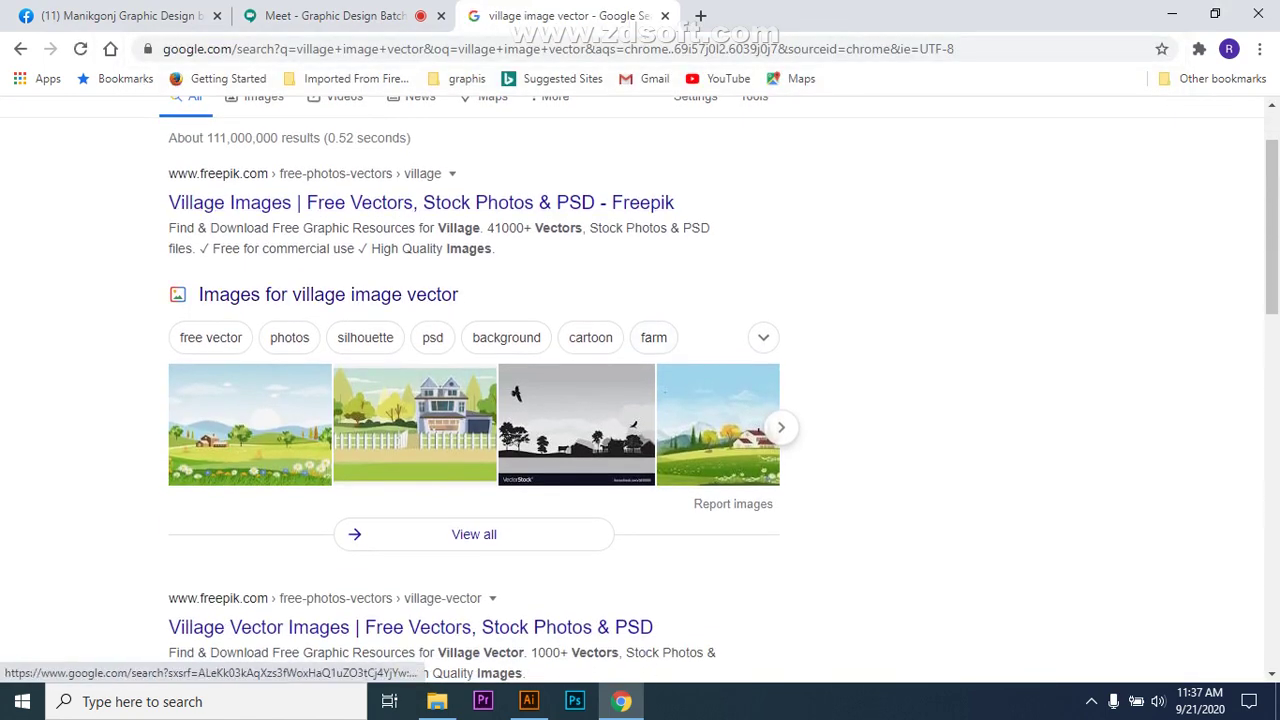
pyautogui.scroll(1, 300, 292)
pyautogui.click(263, 189)
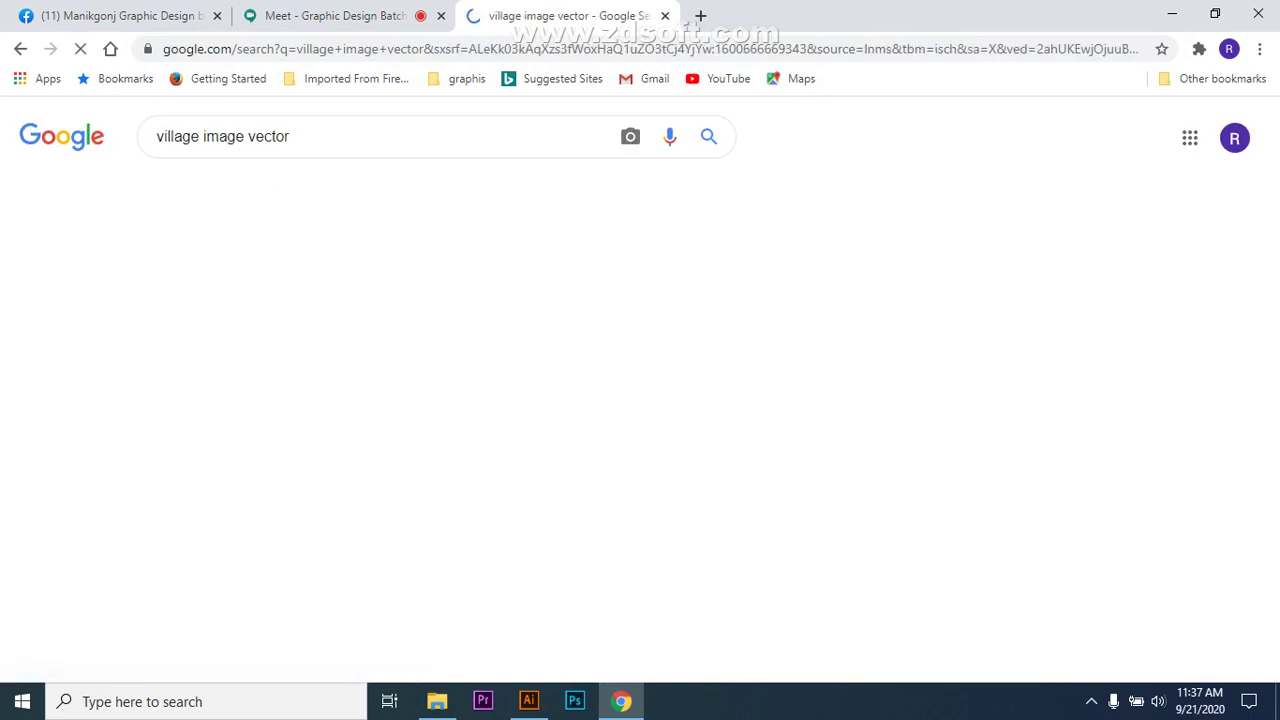
# Look through the village vector image results for a suitable picture, and return to the start of the results.
pyautogui.scroll(-4, 640, 400)
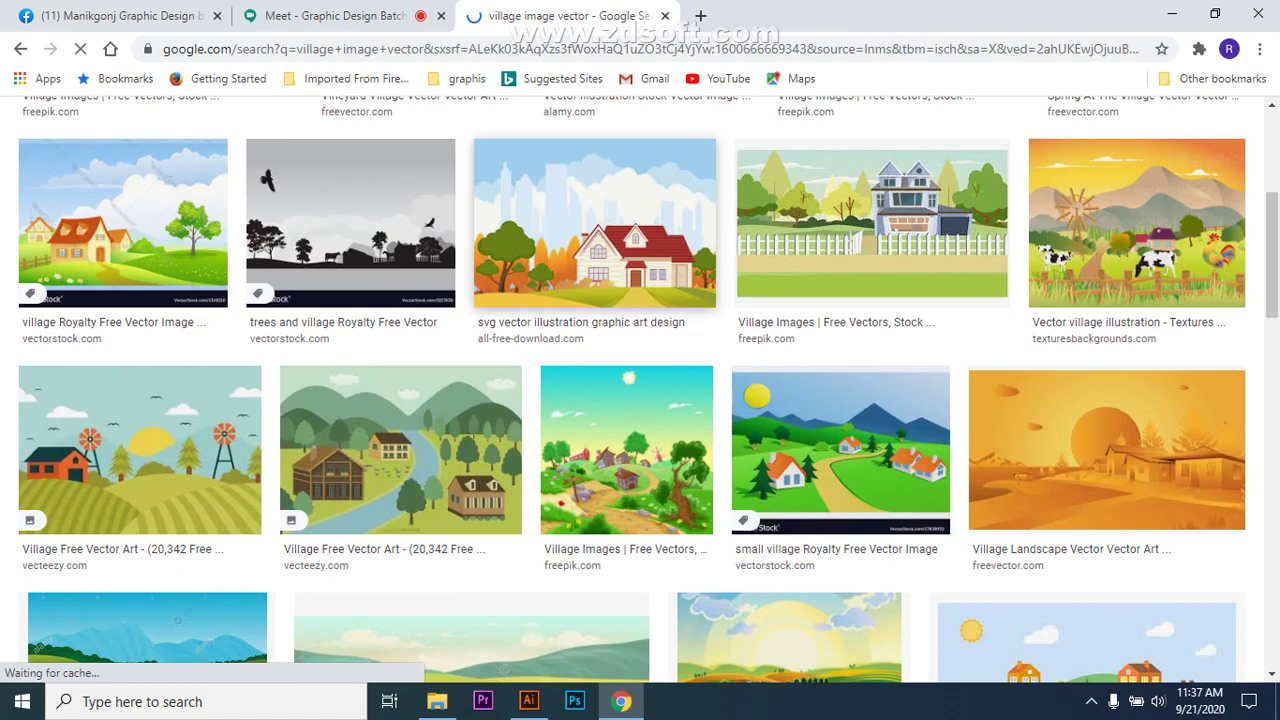
pyautogui.scroll(-2, 620, 260)
pyautogui.scroll(-5, 620, 300)
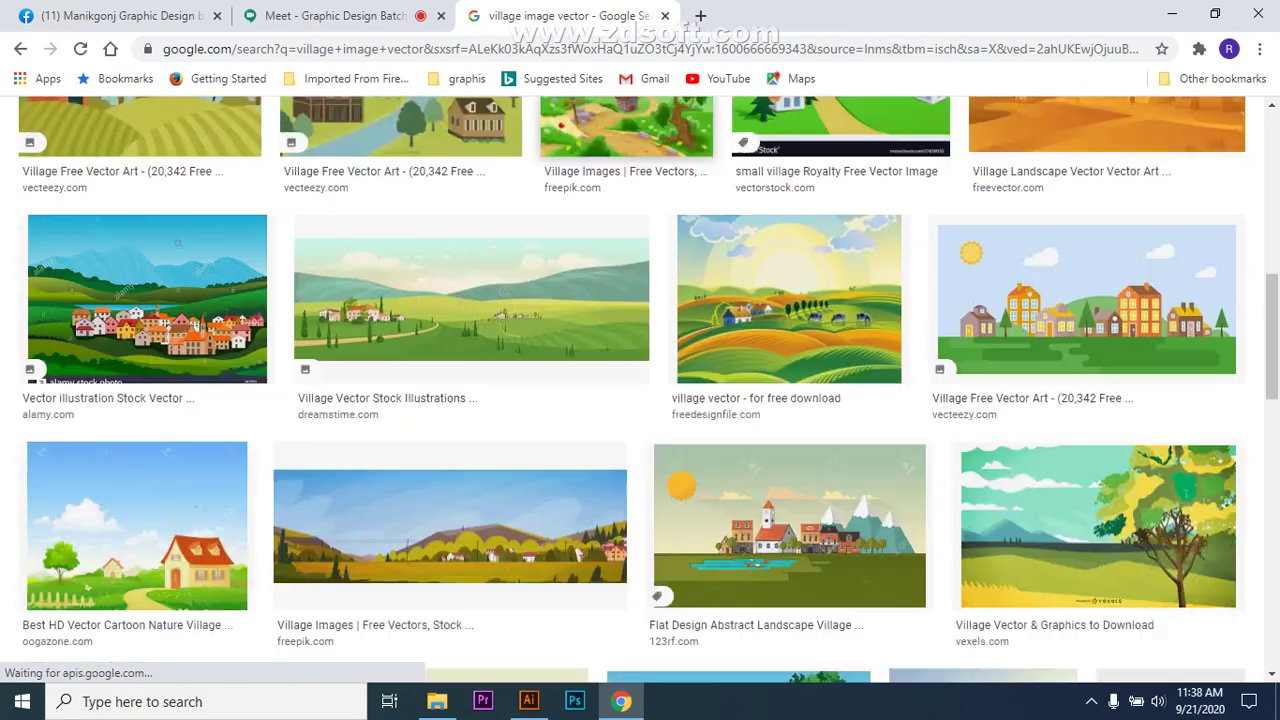
pyautogui.scroll(-5, 507, 380)
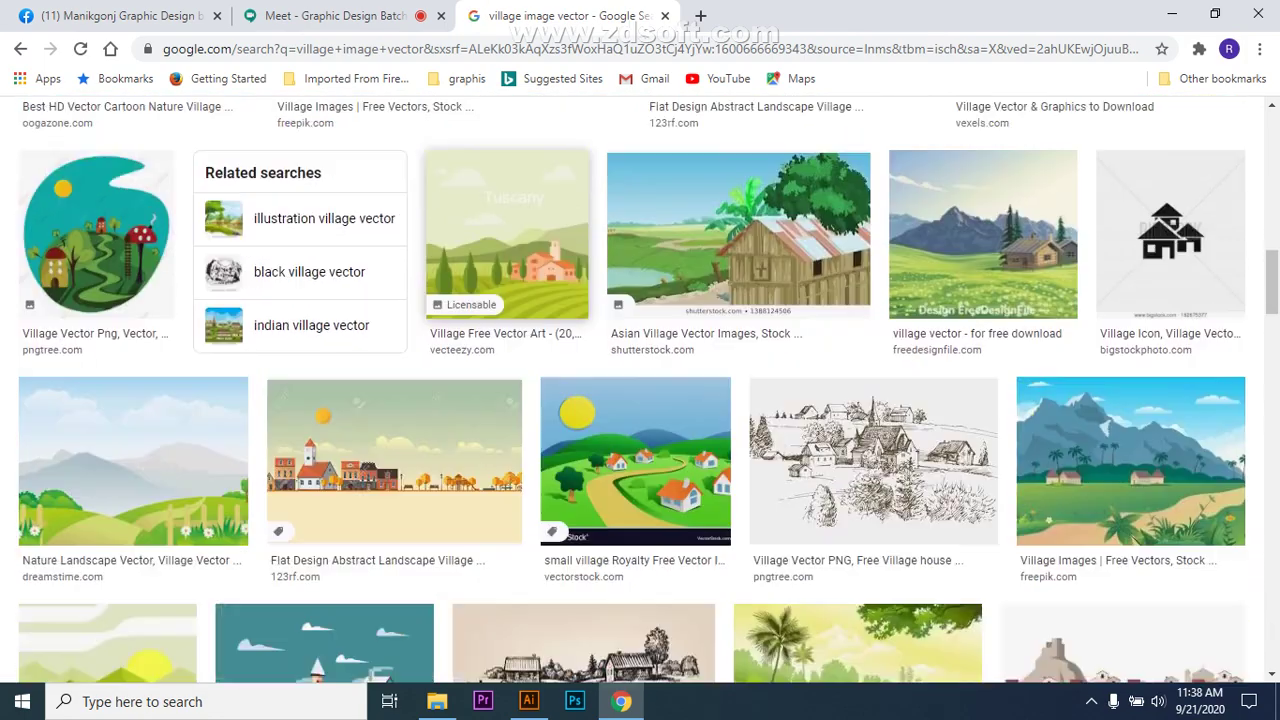
pyautogui.scroll(-5, 507, 380)
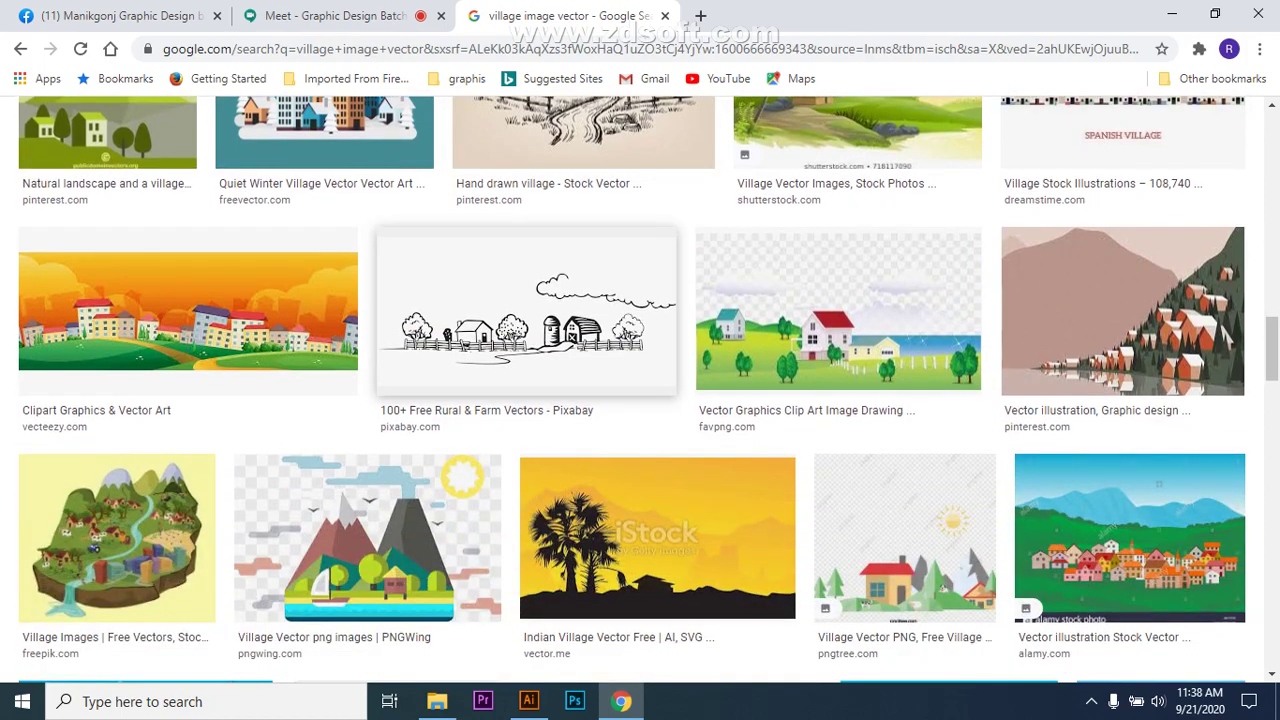
pyautogui.scroll(-3, 507, 380)
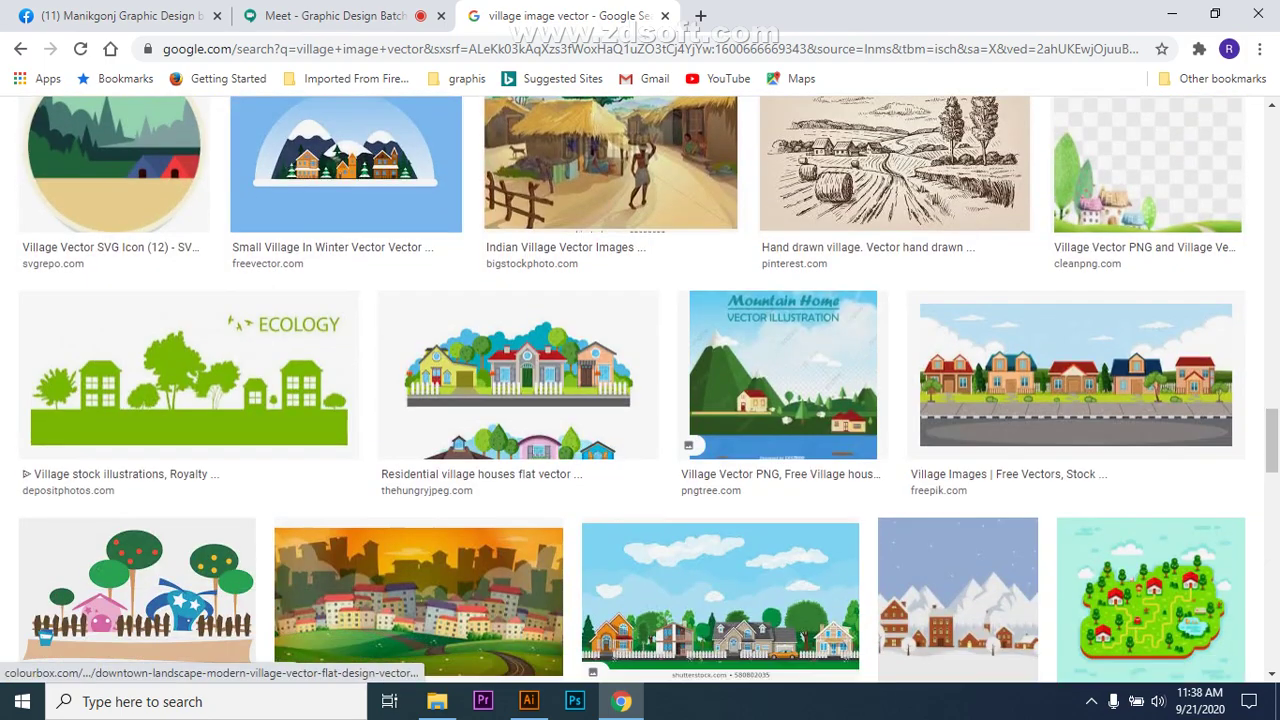
pyautogui.scroll(-2, 507, 380)
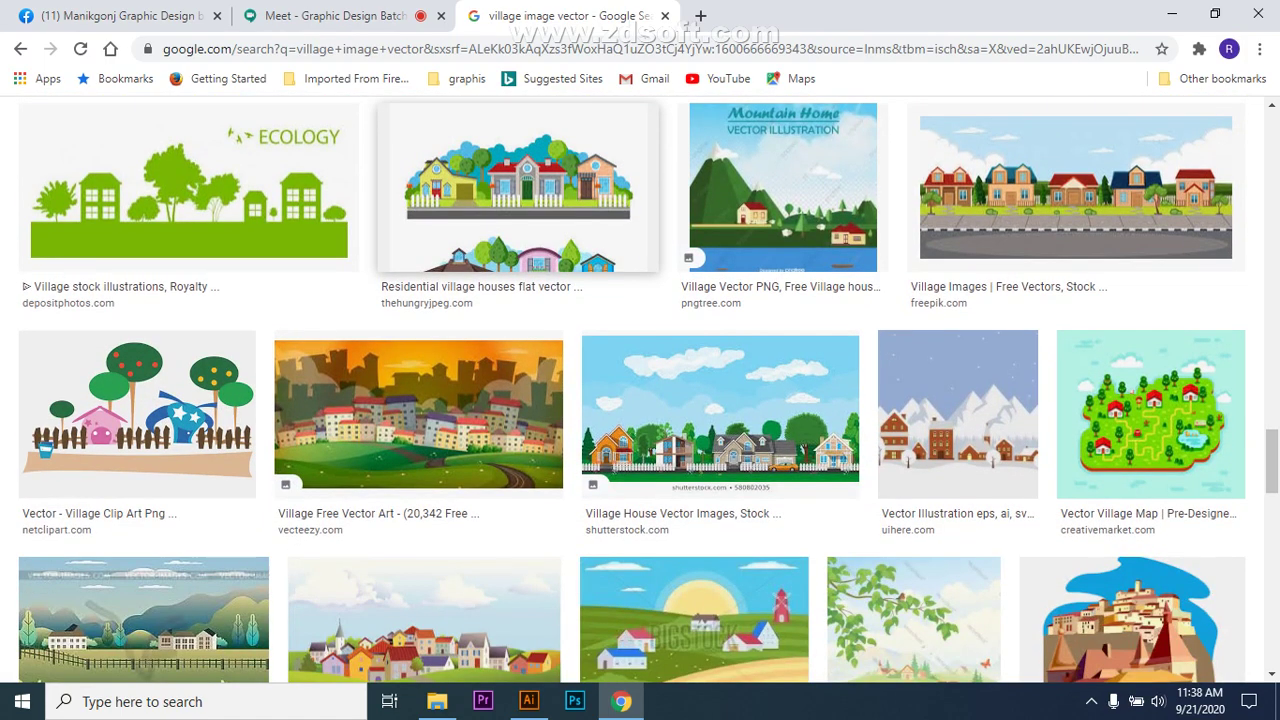
pyautogui.scroll(-2, 507, 380)
pyautogui.scroll(-3, 560, 440)
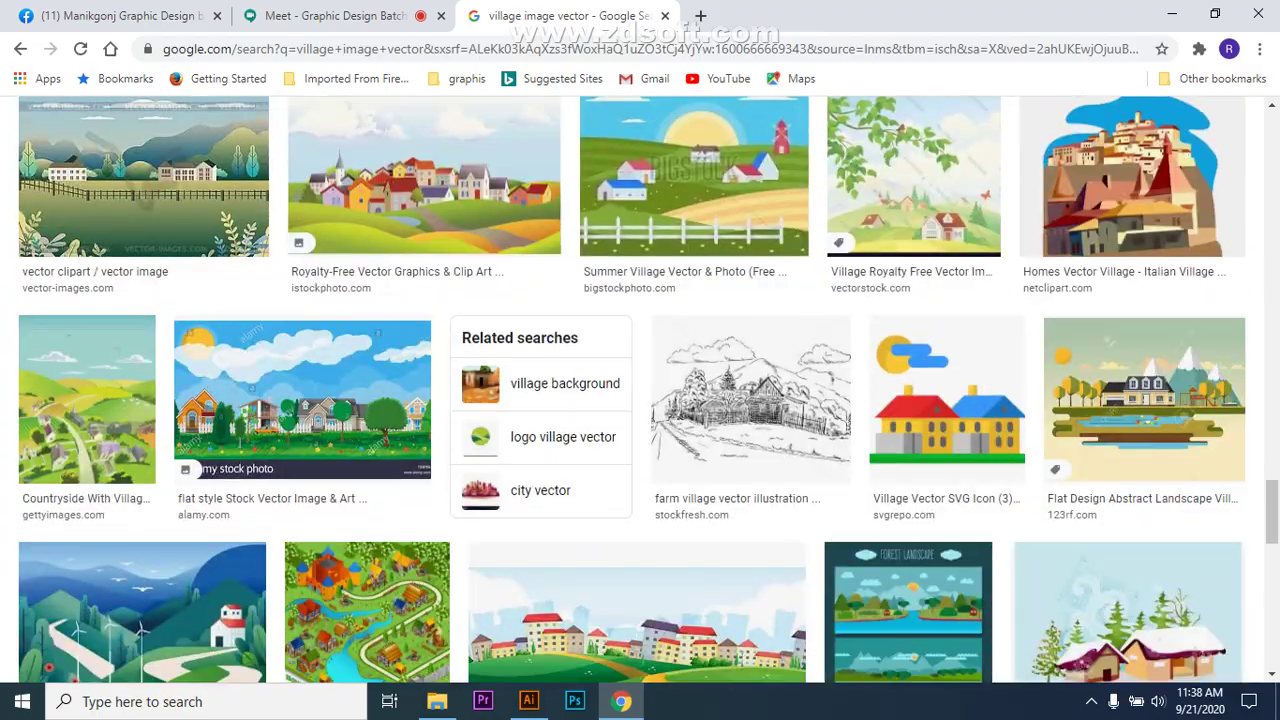
pyautogui.scroll(-4, 560, 440)
pyautogui.scroll(20, 610, 340)
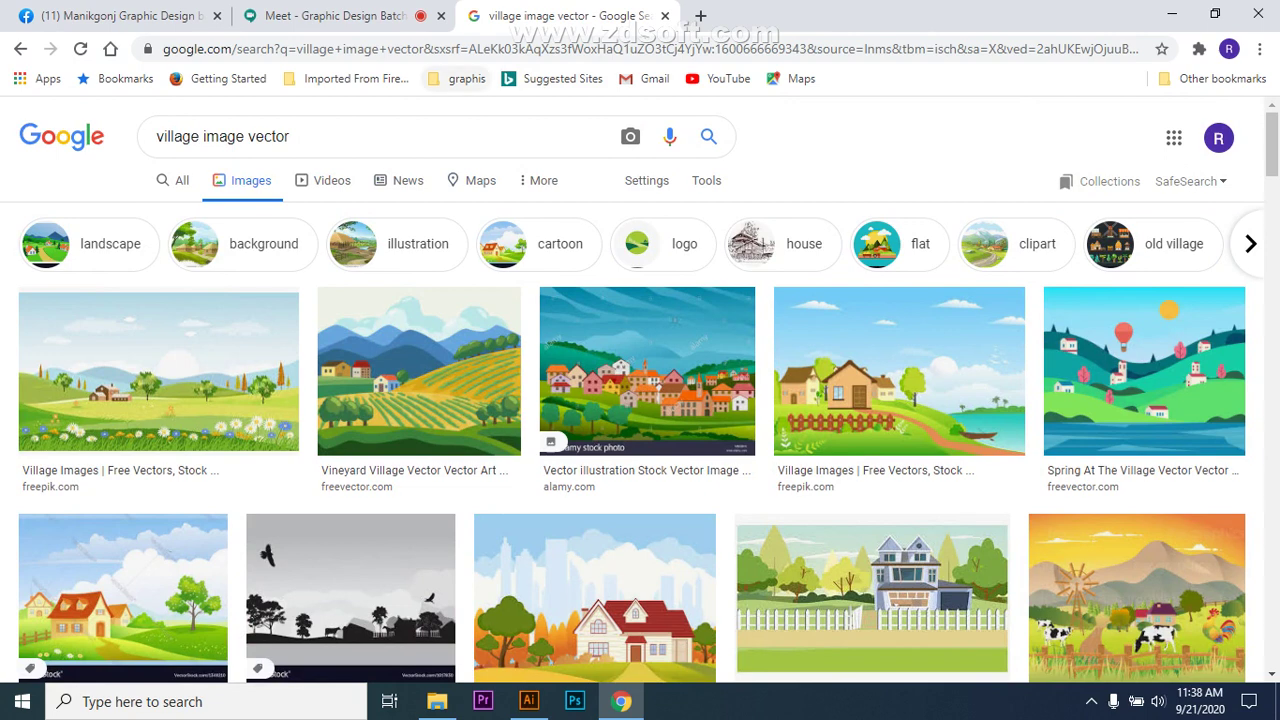
# Replace the image search query with the suggested "cartoon character images" and run the search.
pyautogui.tripleClick(222, 136)
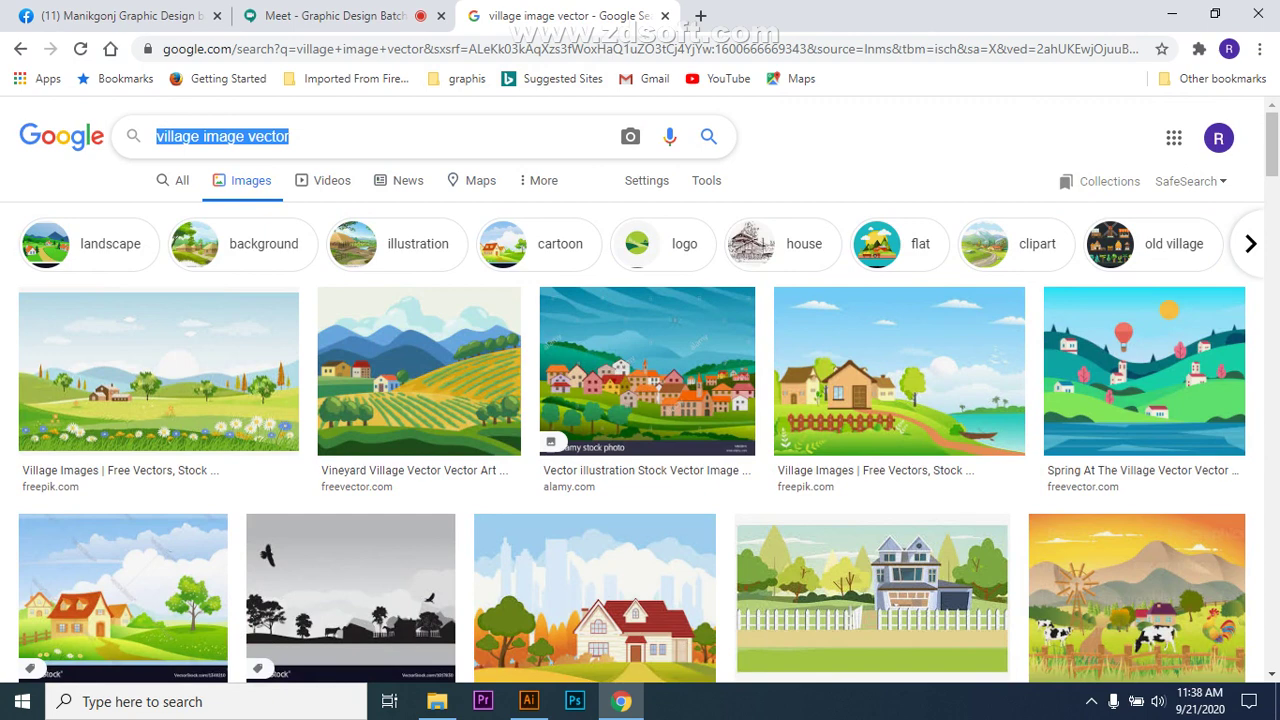
pyautogui.write('cartoon ch')
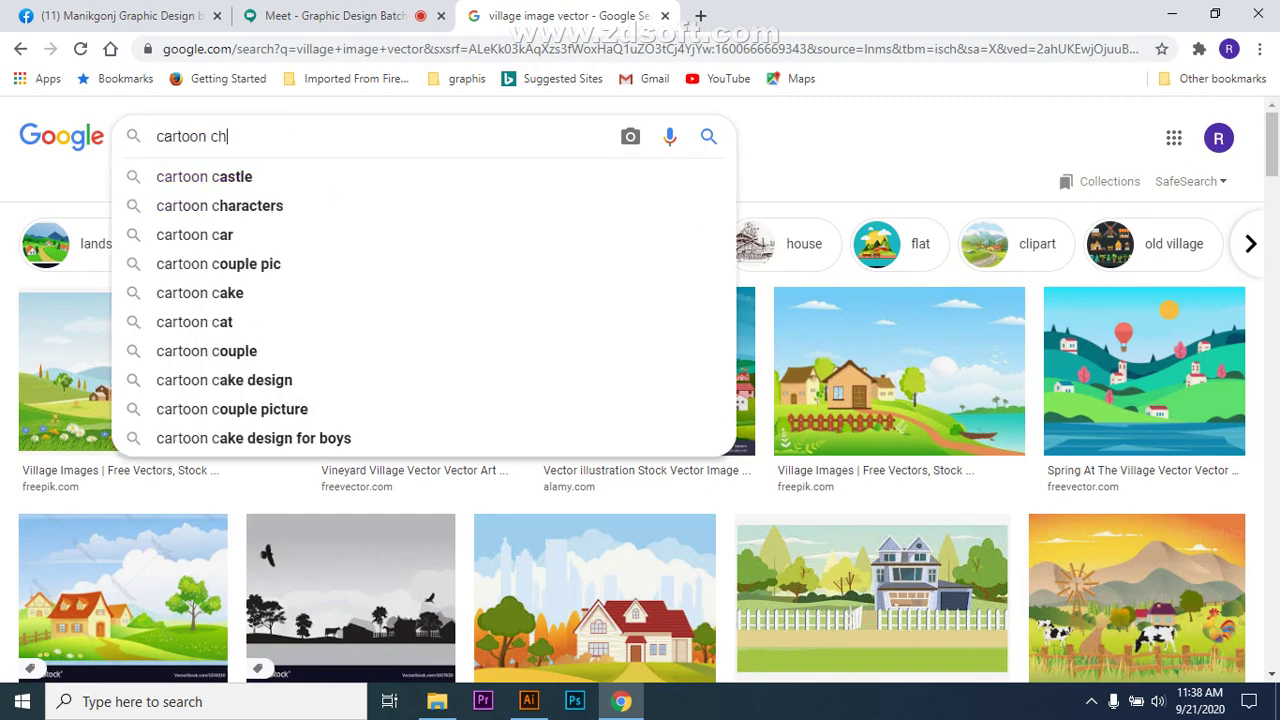
pyautogui.press('Down')
pyautogui.press('Down')
pyautogui.press('Return')
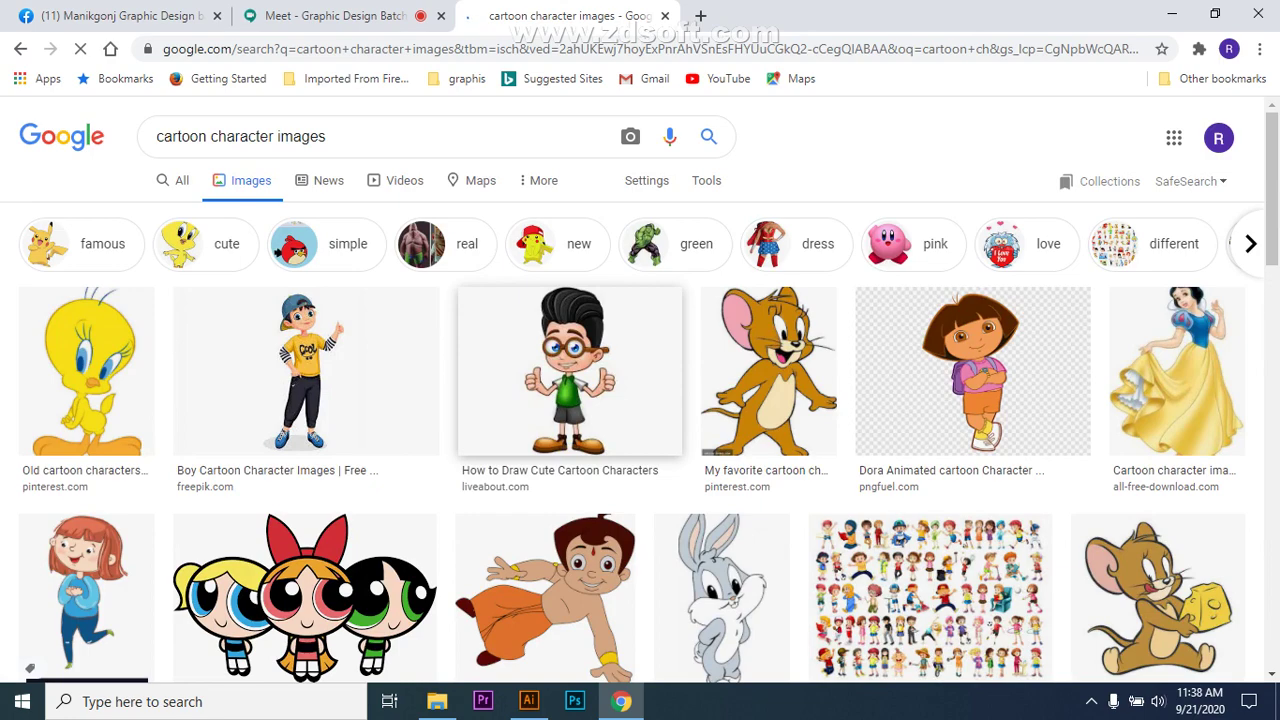
# Examine the cartoon character image results for a suitable figure, and return to the start of the results.
pyautogui.scroll(-1, 570, 370)
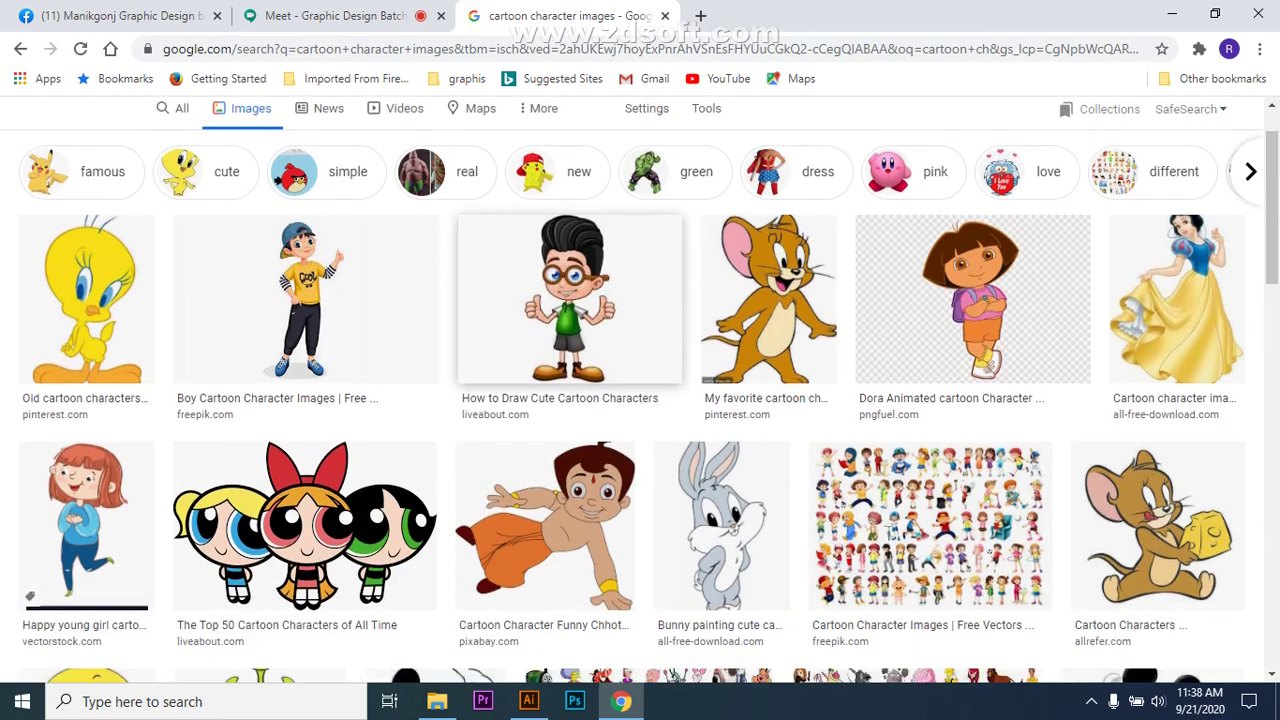
pyautogui.scroll(-1, 305, 240)
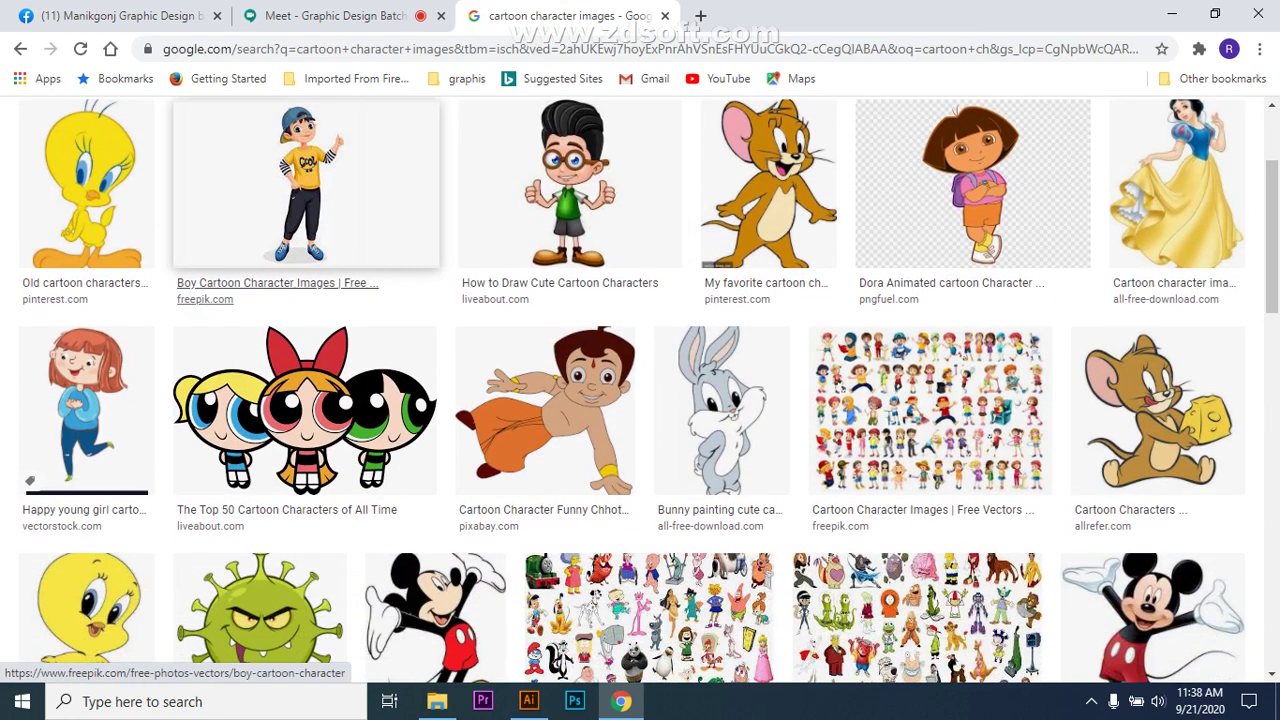
pyautogui.scroll(-4, 410, 230)
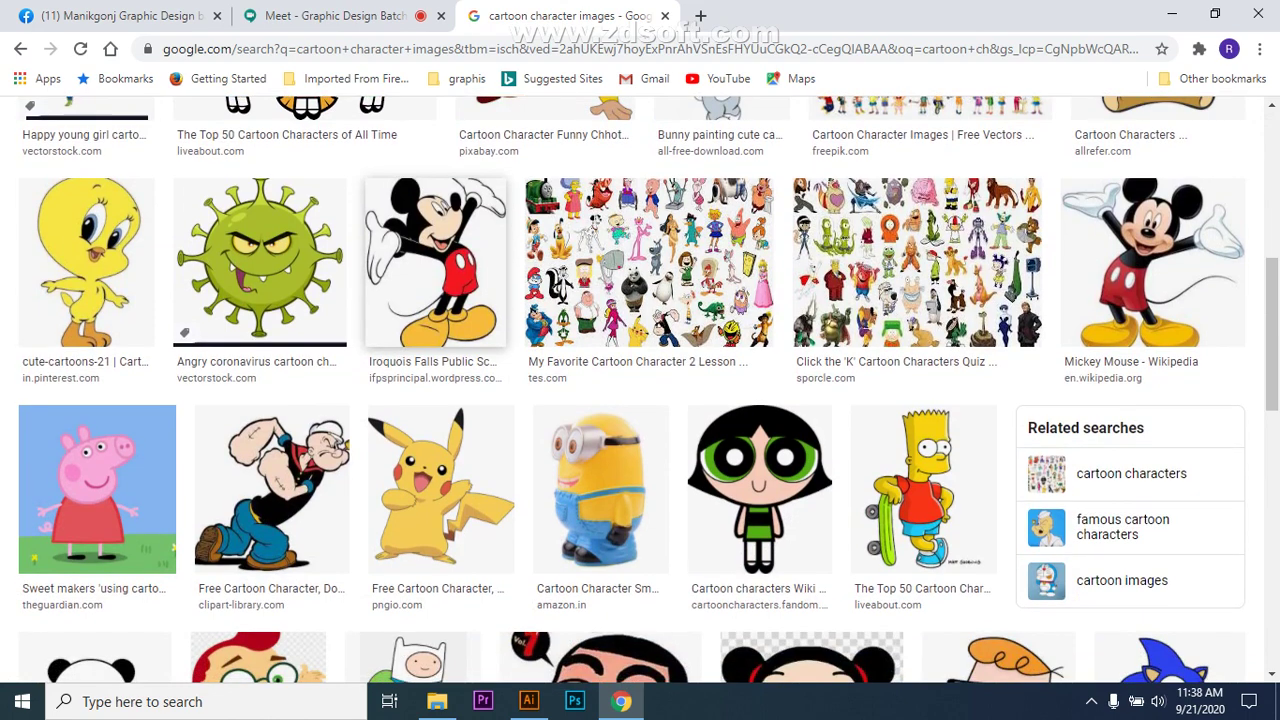
pyautogui.scroll(-2, 440, 230)
pyautogui.scroll(-1, 440, 230)
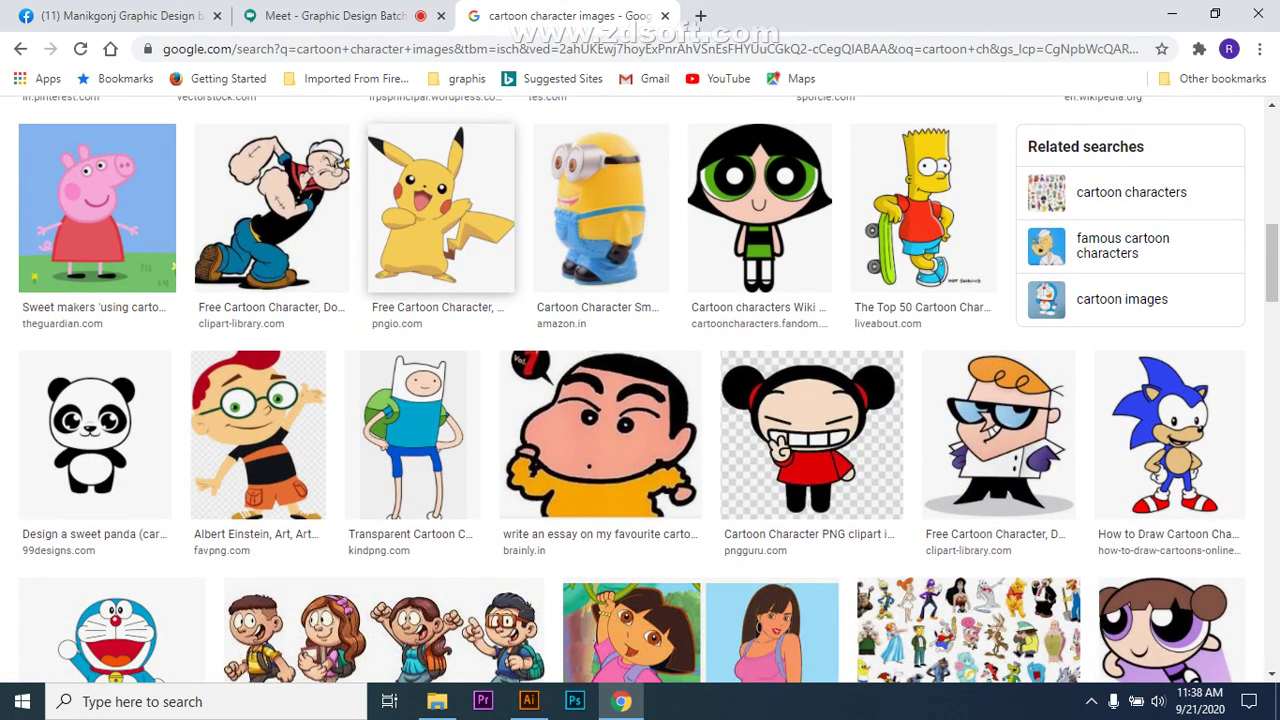
pyautogui.scroll(-2, 440, 230)
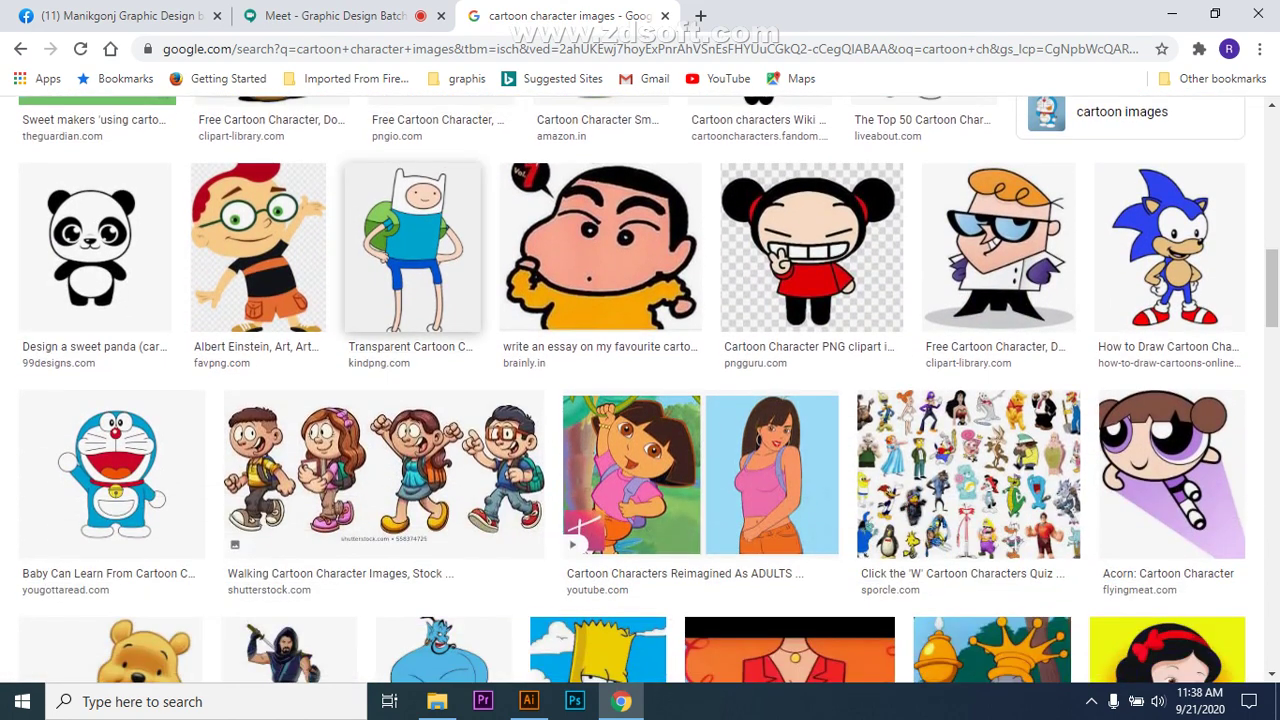
pyautogui.scroll(-3, 440, 230)
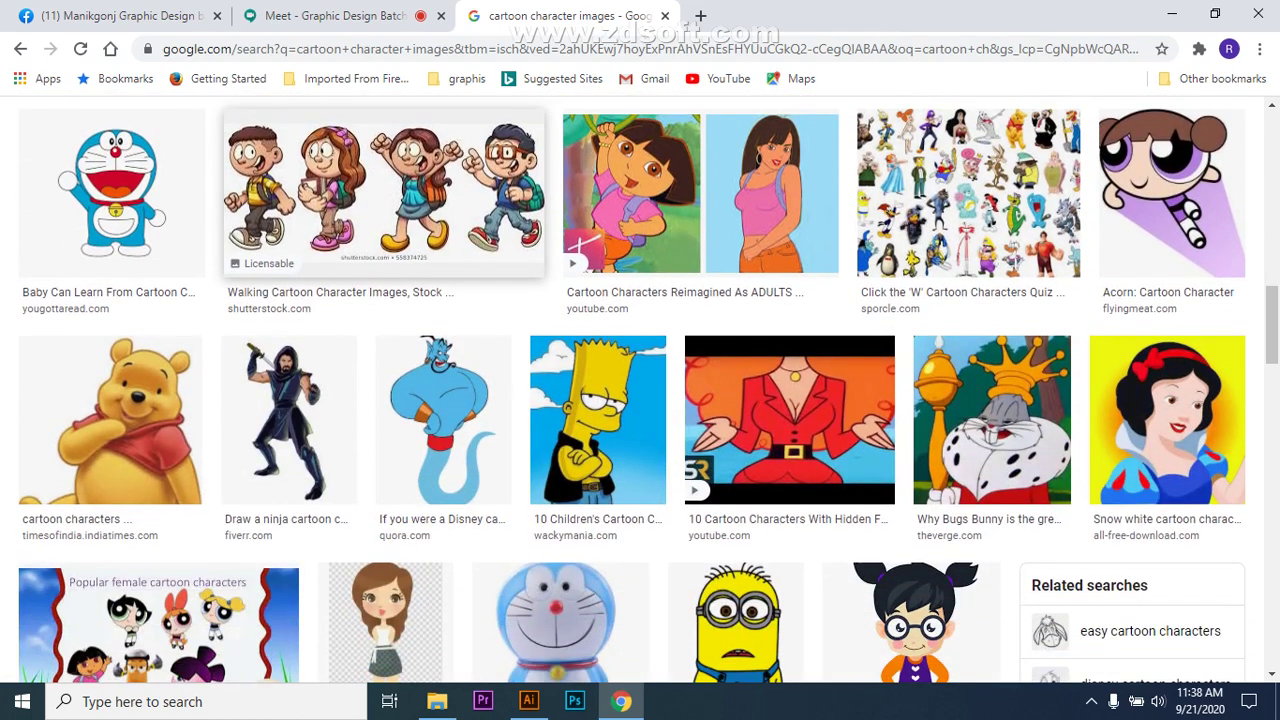
pyautogui.scroll(-3, 510, 280)
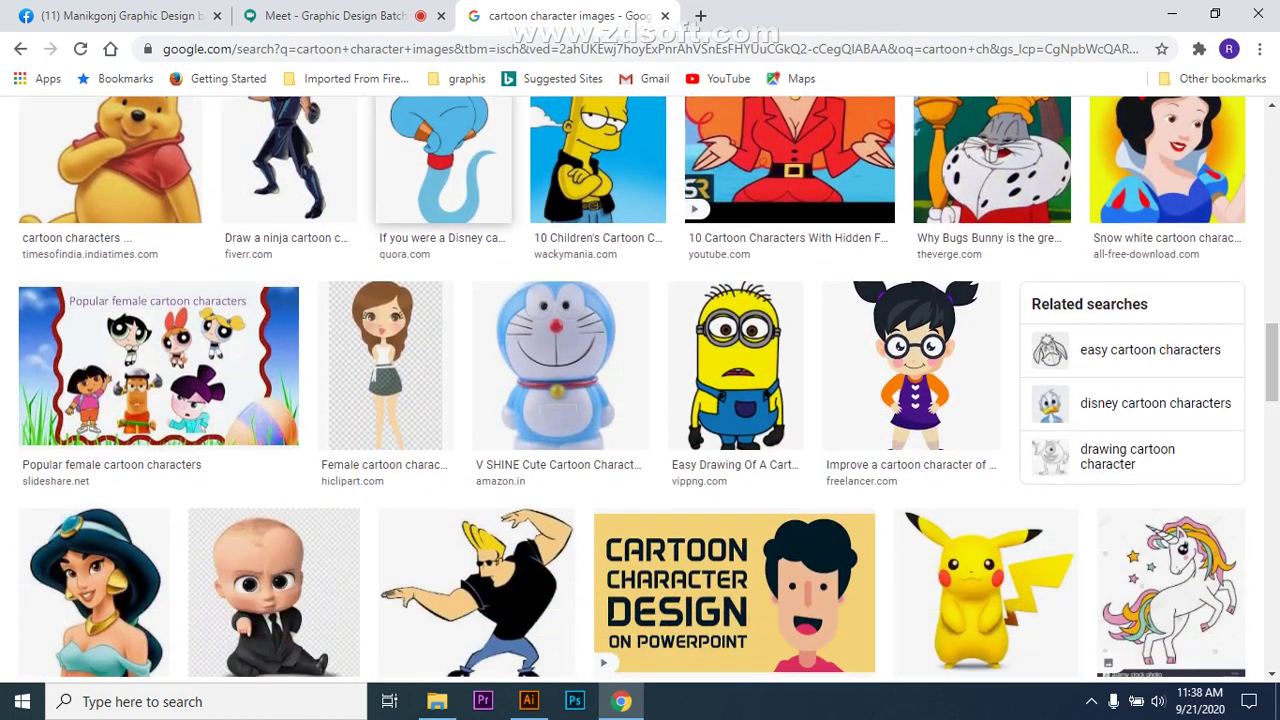
pyautogui.scroll(-3, 510, 310)
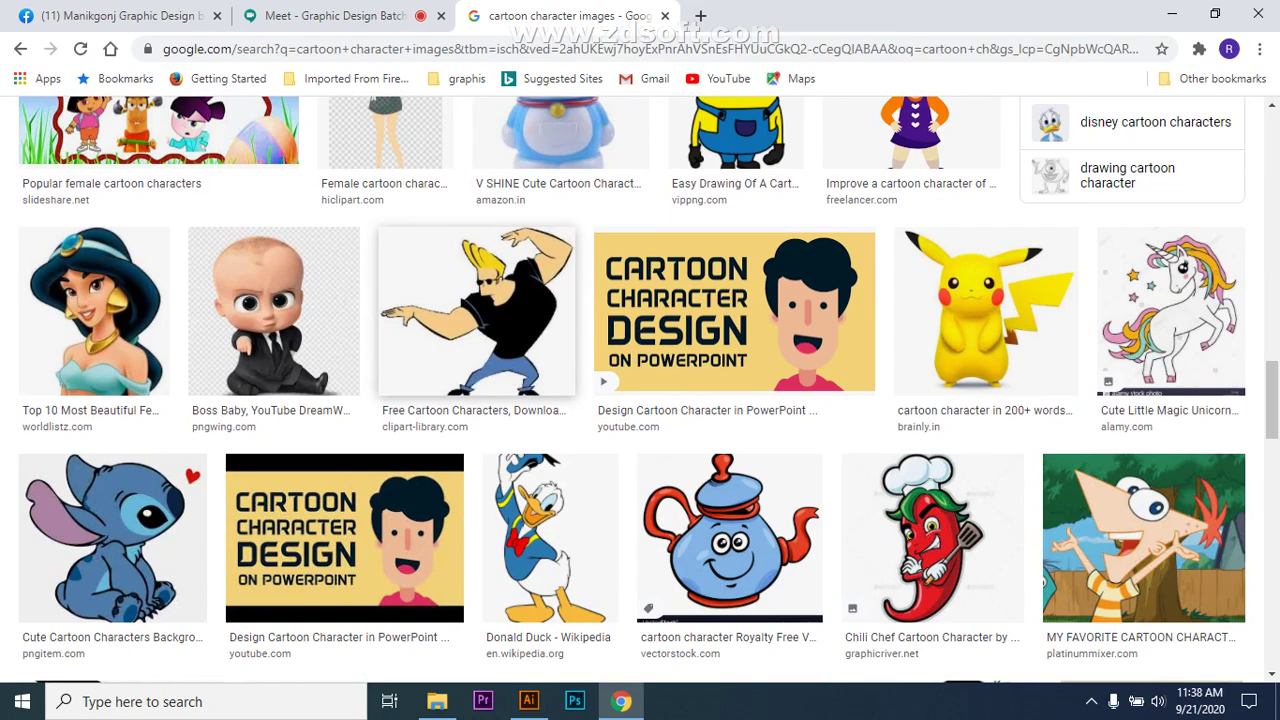
pyautogui.scroll(-4, 450, 350)
pyautogui.scroll(-2, 380, 310)
pyautogui.scroll(-5, 520, 320)
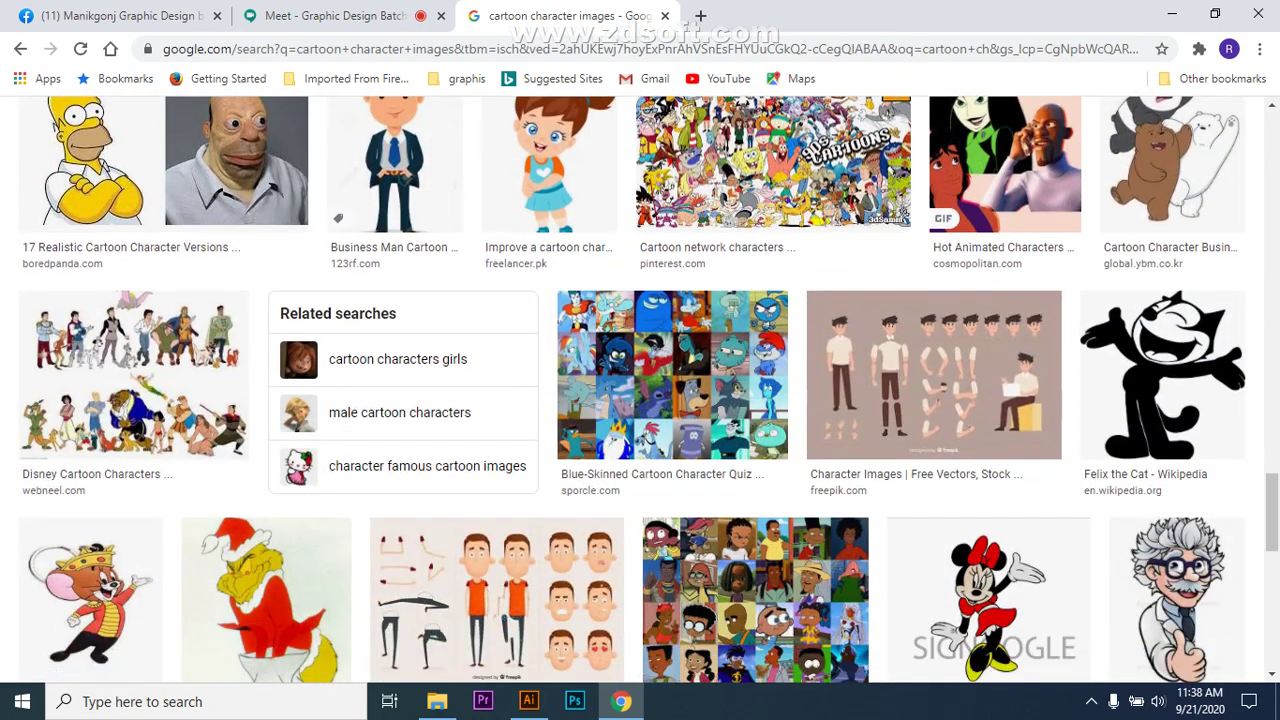
pyautogui.scroll(-3, 580, 330)
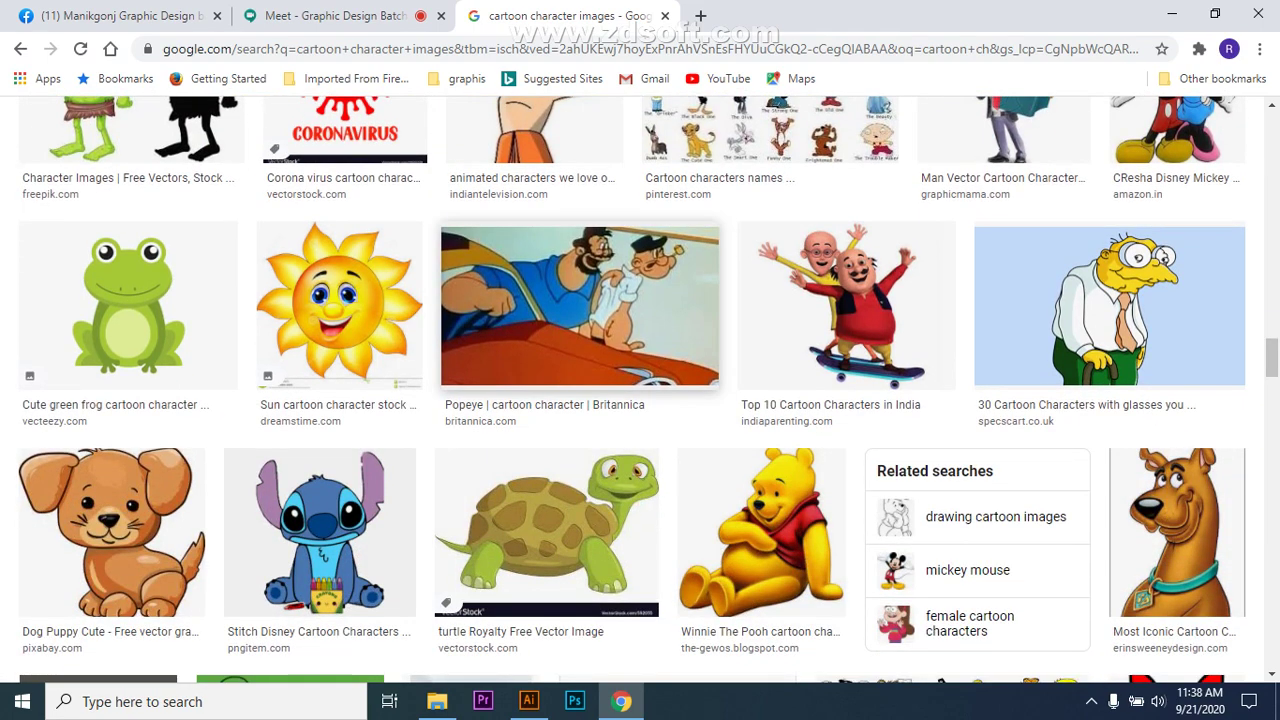
pyautogui.scroll(-3, 560, 300)
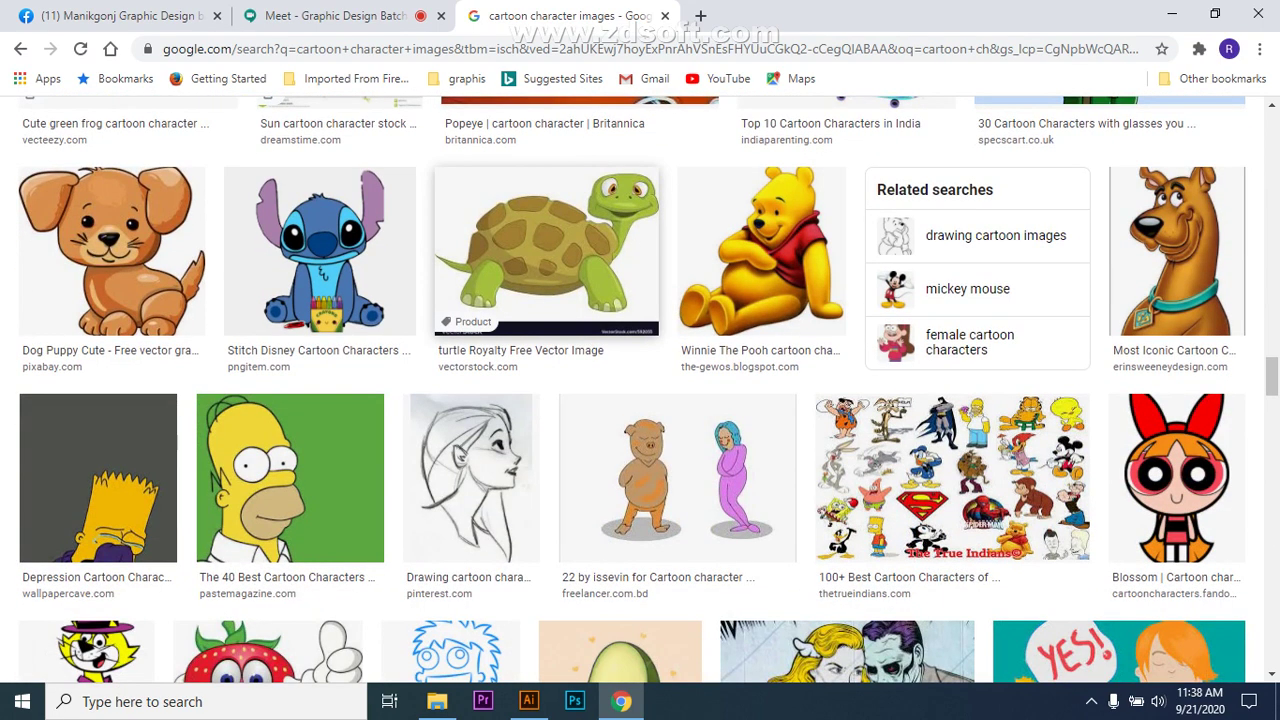
pyautogui.scroll(-5, 480, 250)
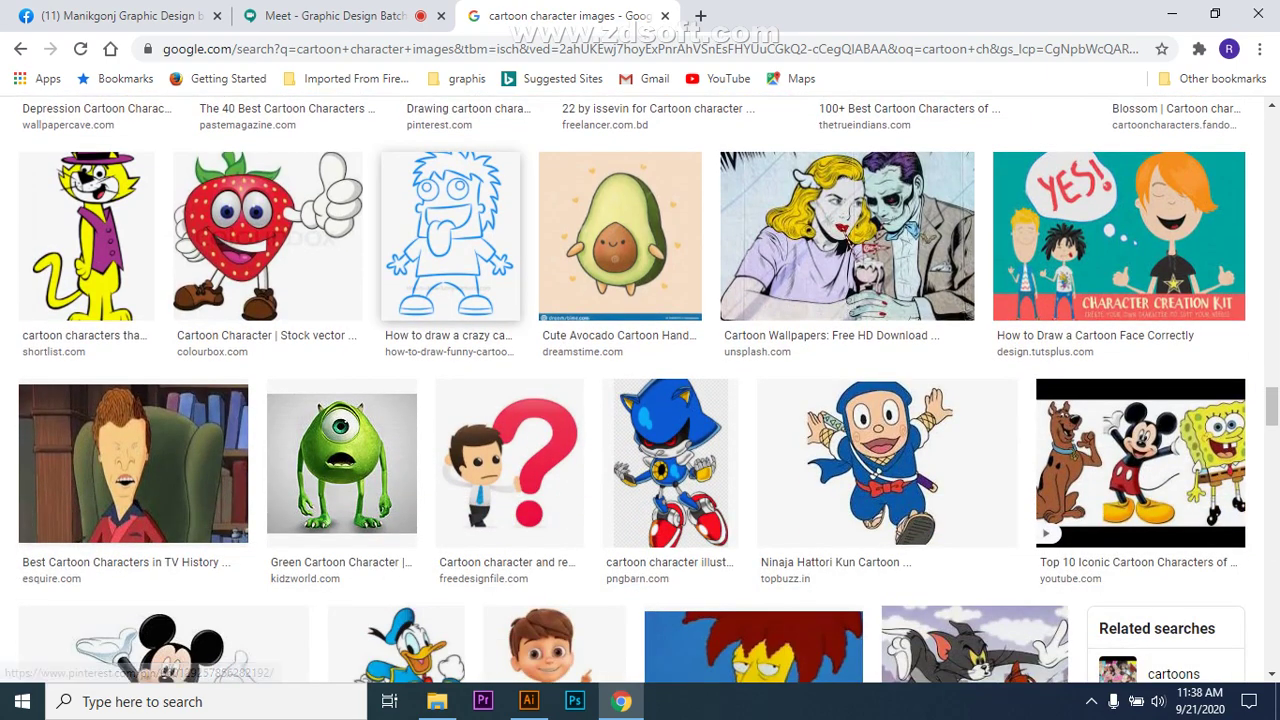
pyautogui.scroll(-4, 450, 235)
pyautogui.scroll(-3, 555, 260)
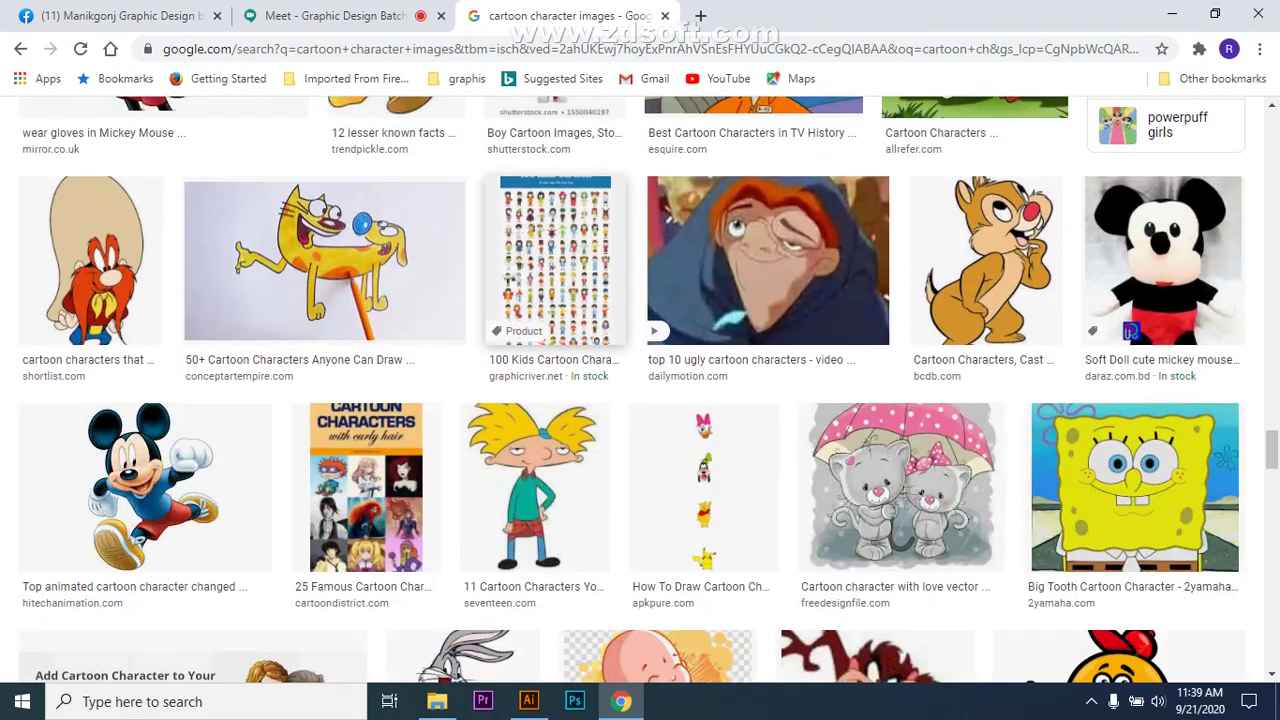
pyautogui.scroll(-9, 630, 390)
pyautogui.scroll(-6, 457, 211)
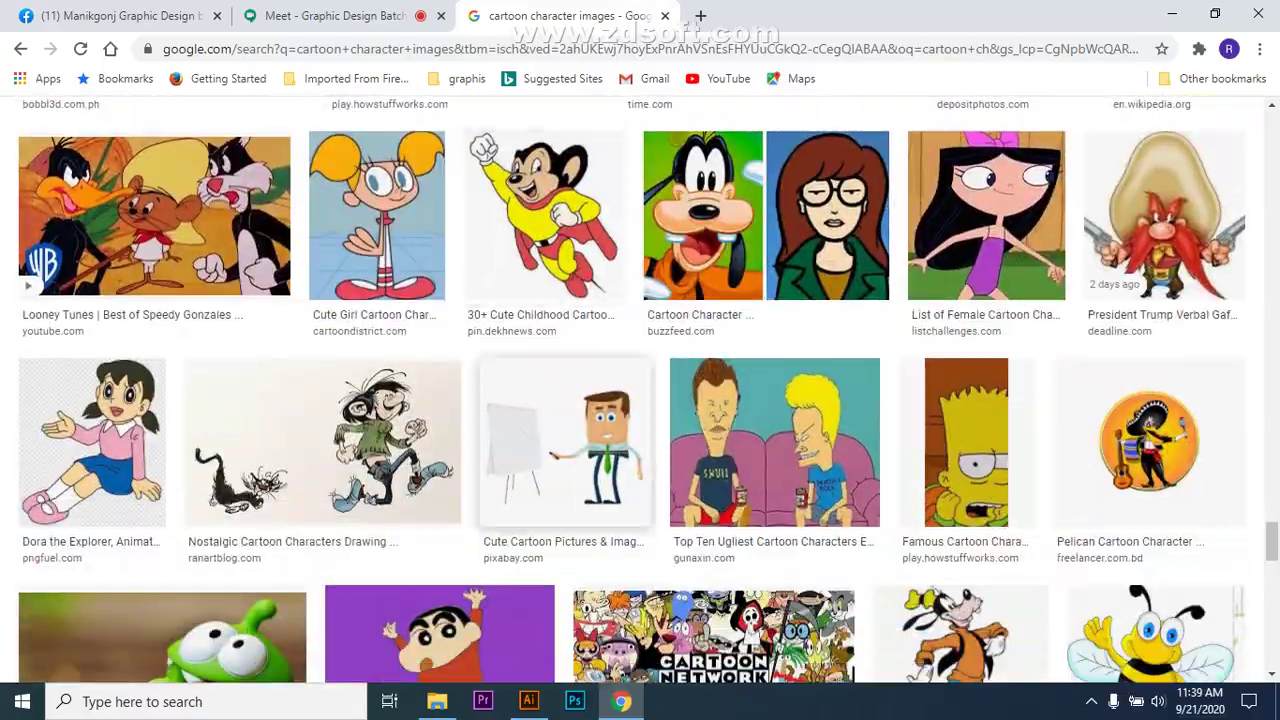
pyautogui.scroll(-8, 565, 440)
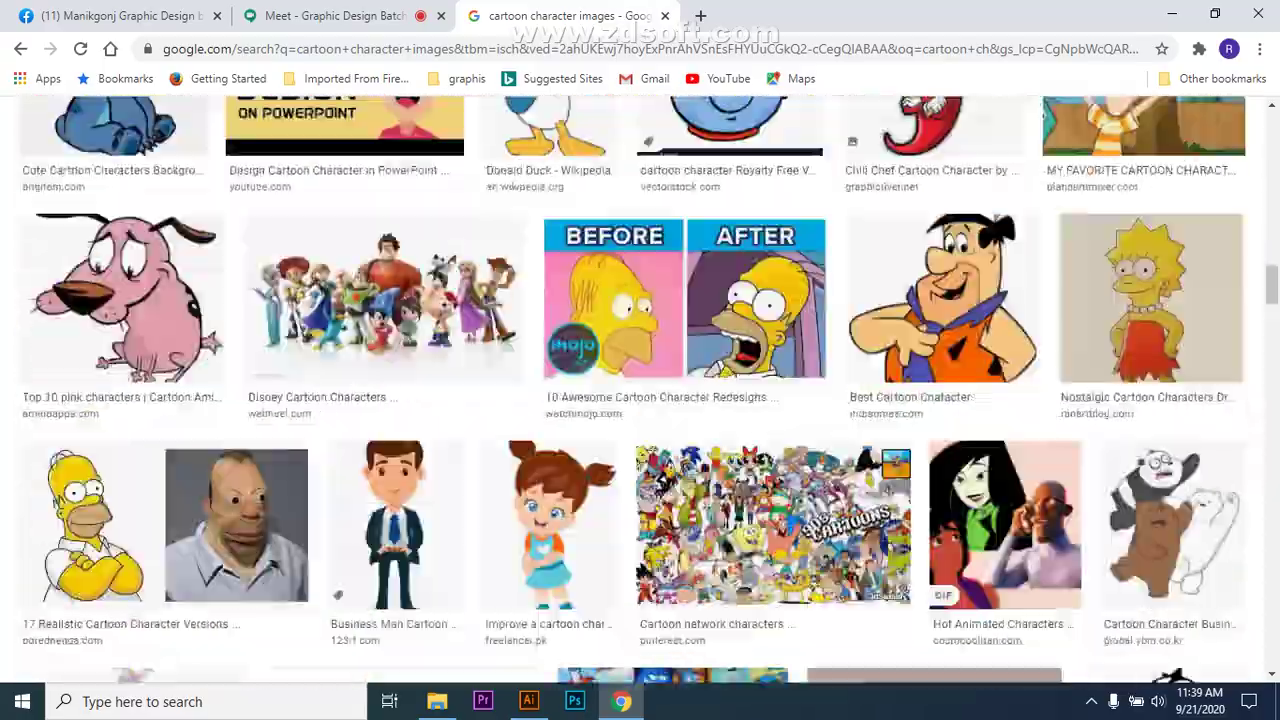
pyautogui.scroll(20, 640, 390)
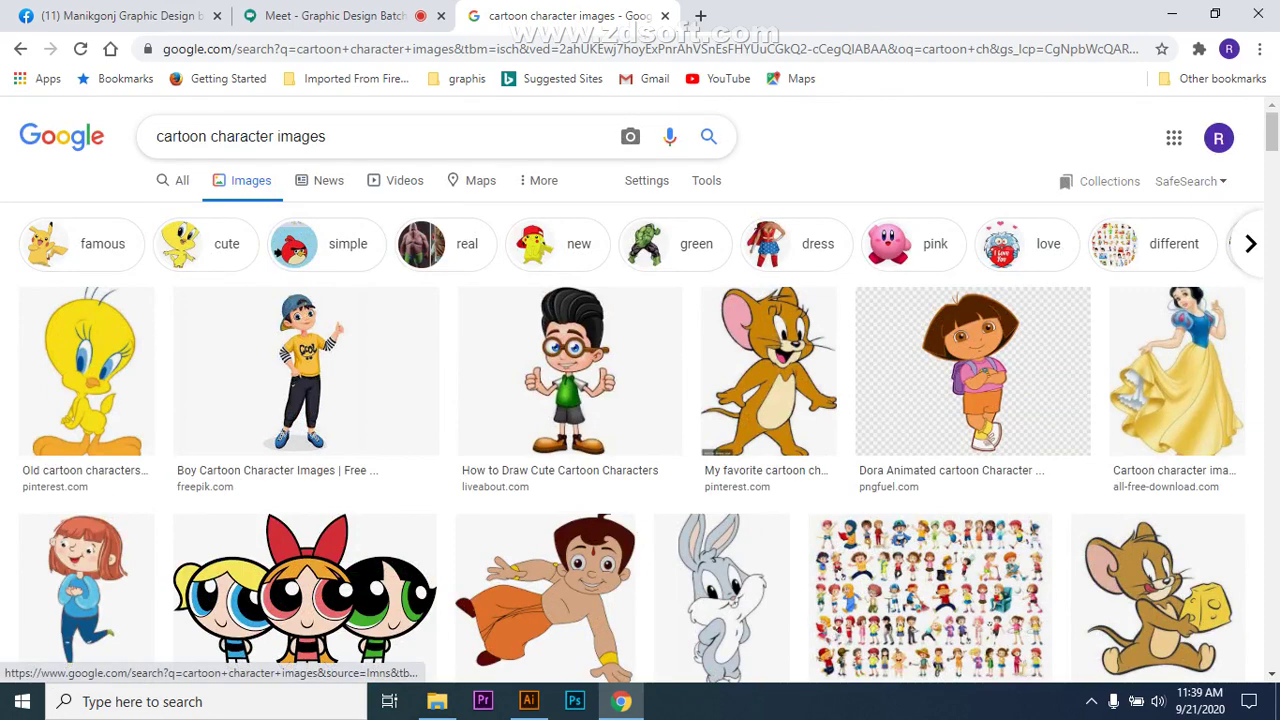
# Change the image search query to "cartoon character face" and run the search.
pyautogui.click(326, 136)
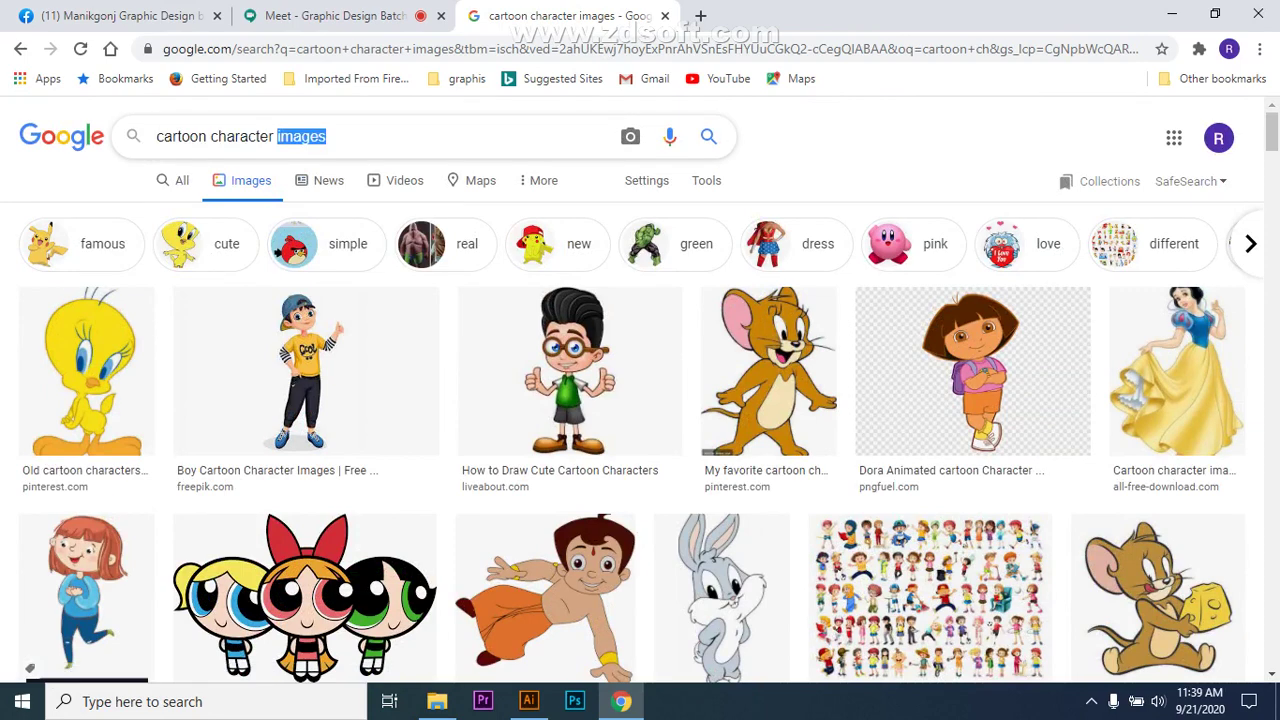
pyautogui.press('BackSpace')
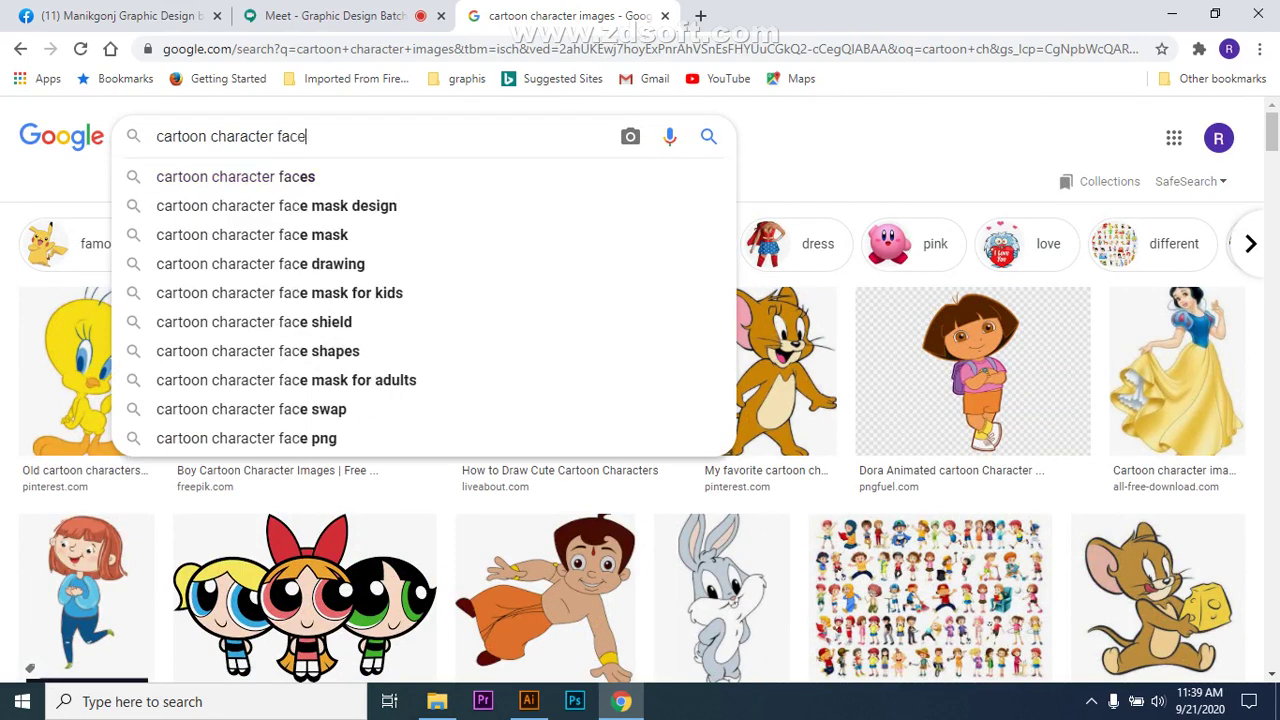
pyautogui.press('Return')
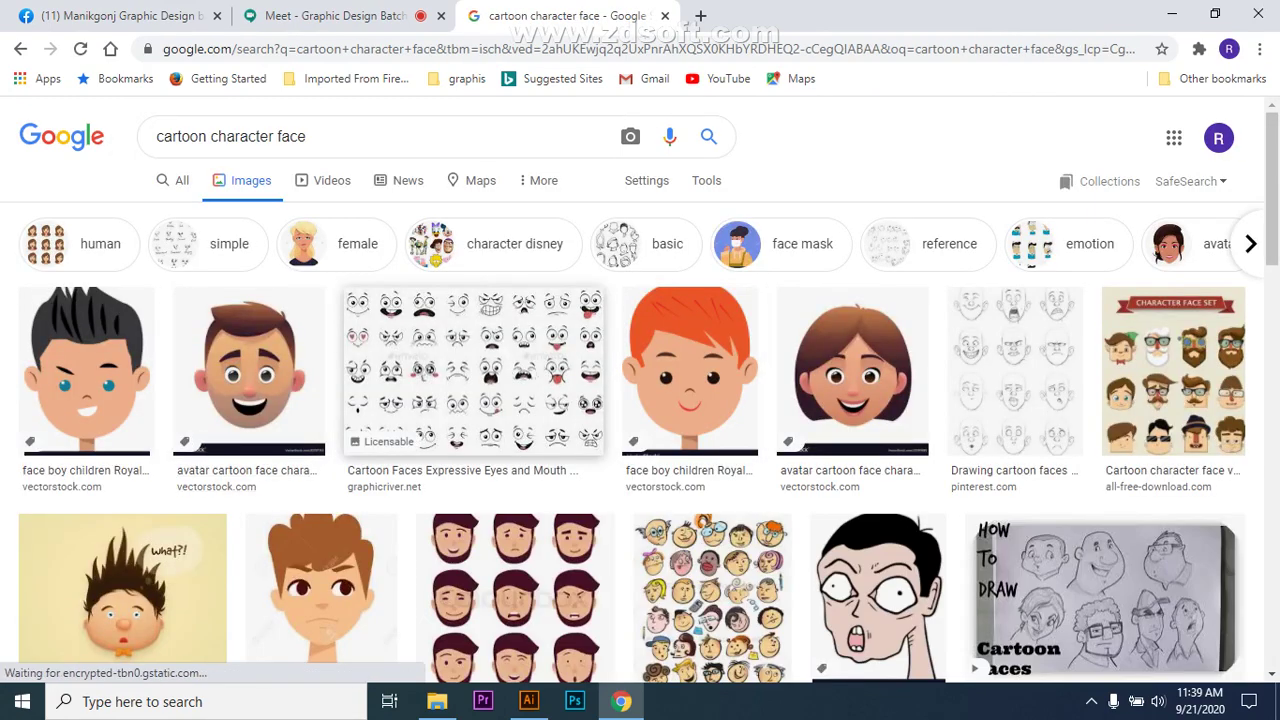
# Look through the cartoon character face results, check the Meet call, and return to the image results.
pyautogui.scroll(-2, 470, 310)
pyautogui.scroll(-5, 575, 320)
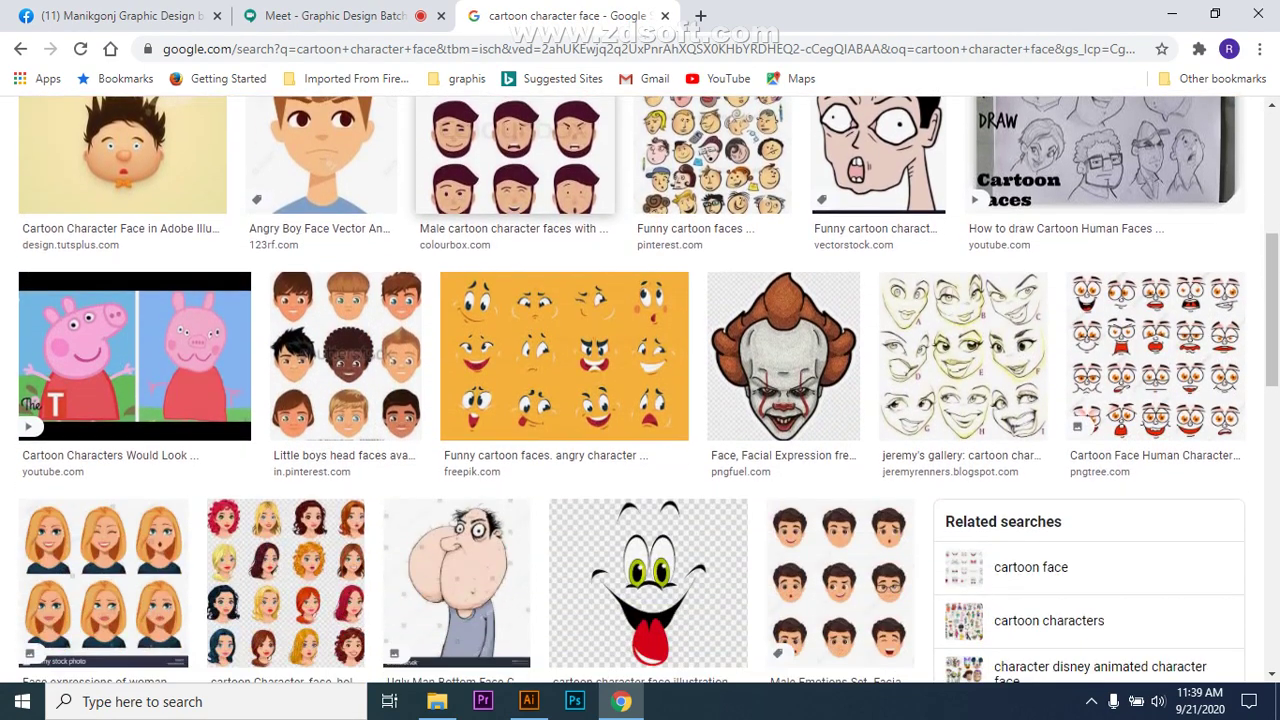
pyautogui.scroll(-2, 648, 400)
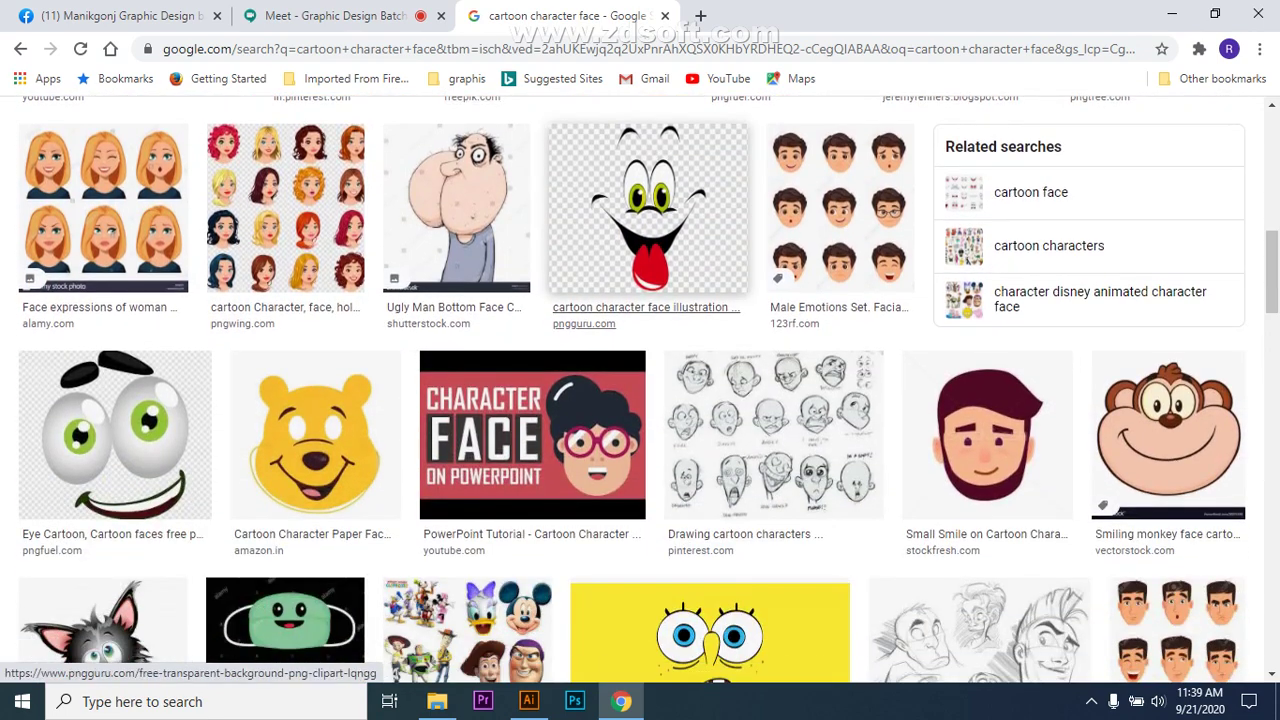
pyautogui.scroll(-2, 640, 390)
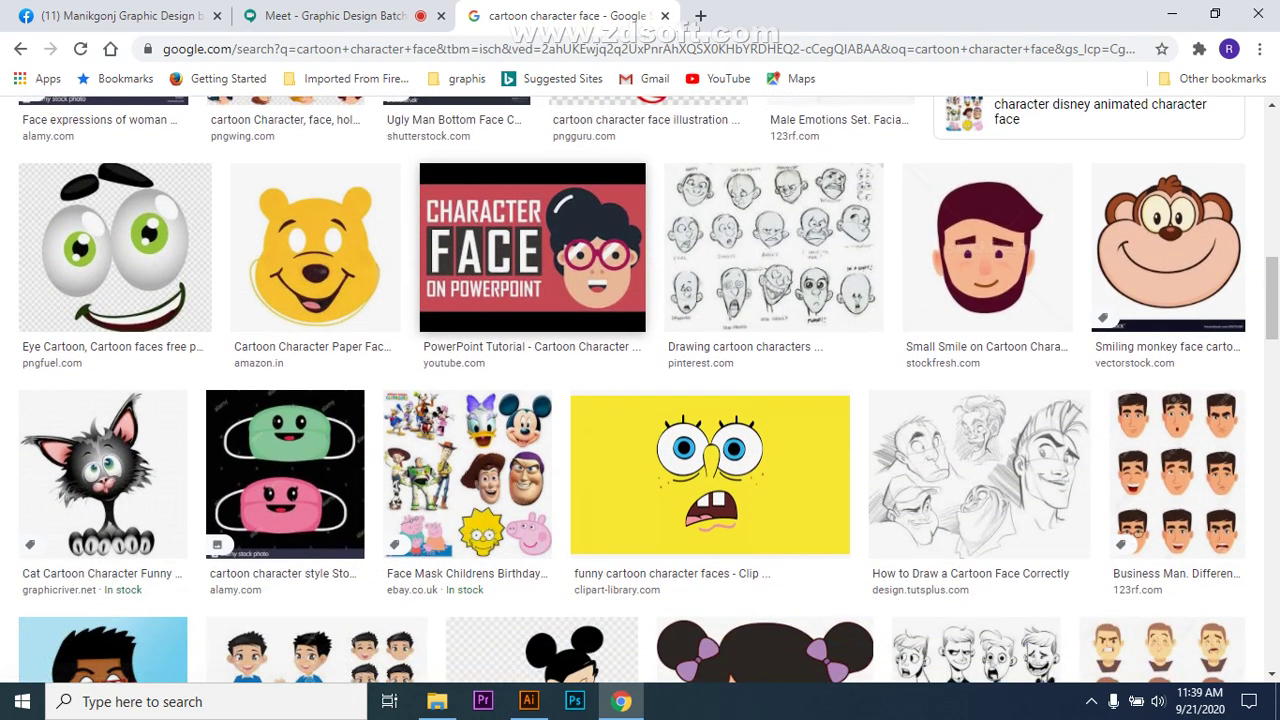
pyautogui.scroll(-4, 640, 390)
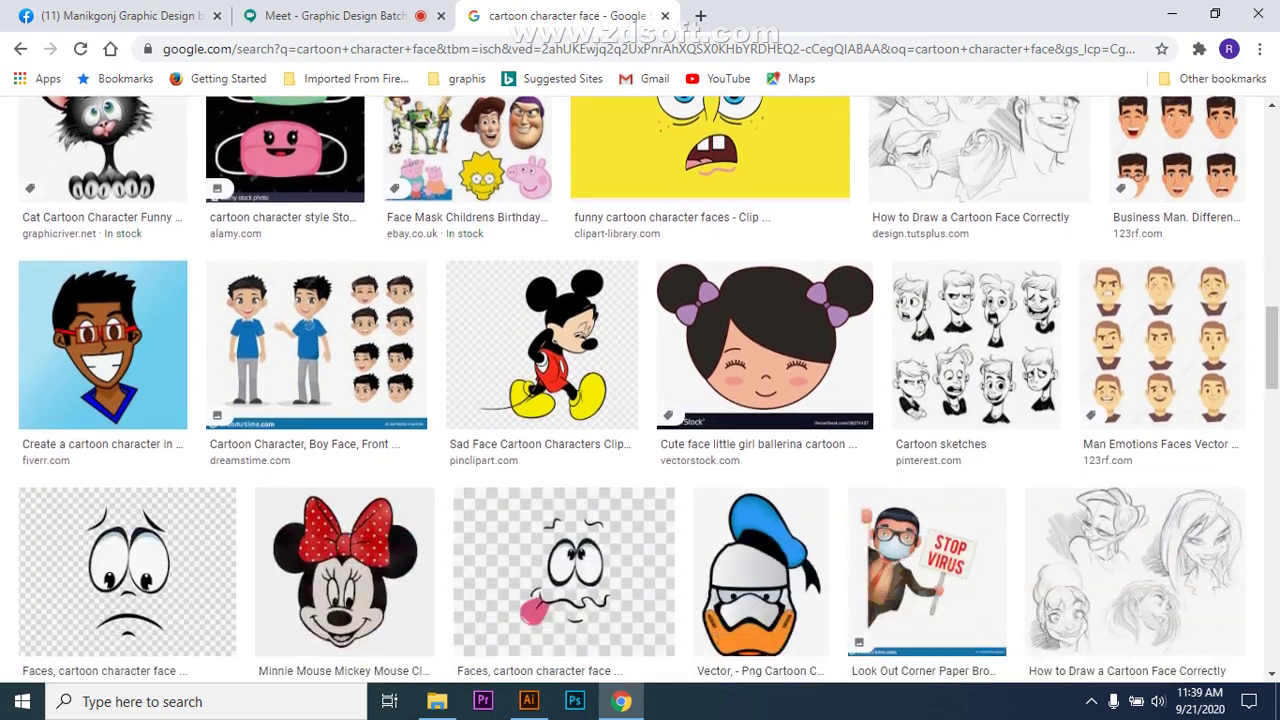
pyautogui.scroll(-2, 640, 390)
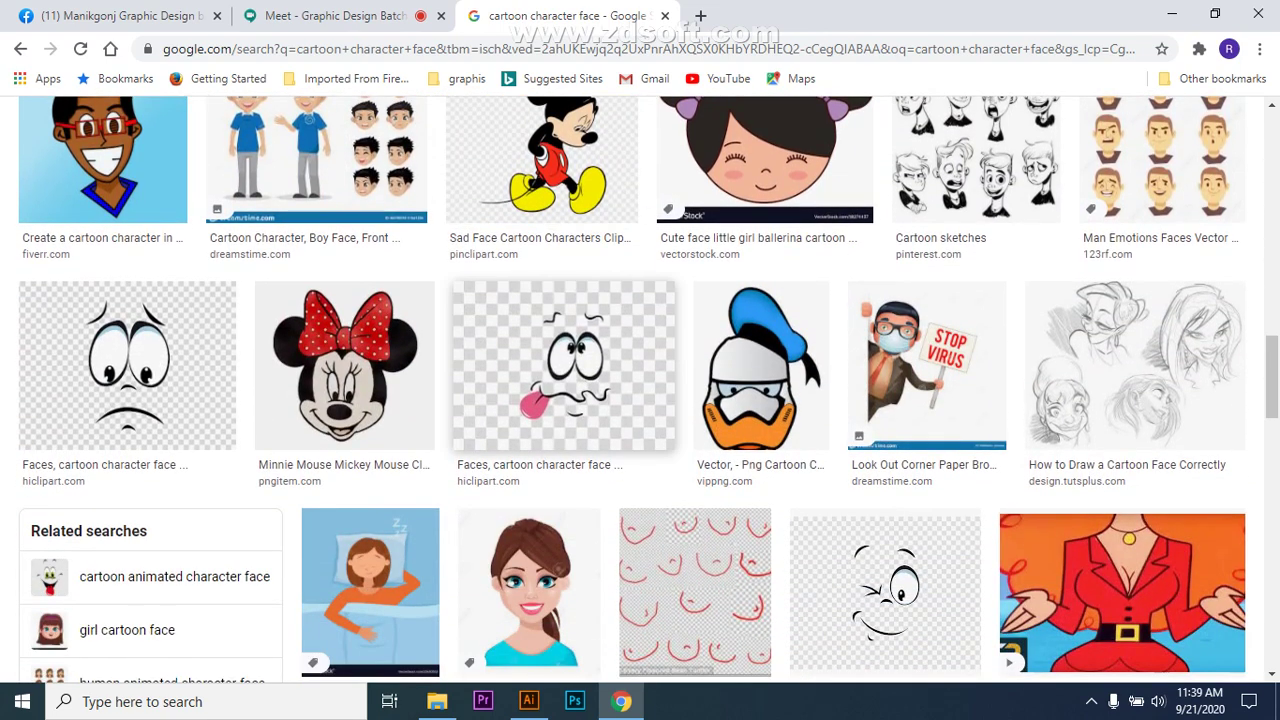
pyautogui.scroll(-2, 640, 390)
pyautogui.scroll(-4, 640, 390)
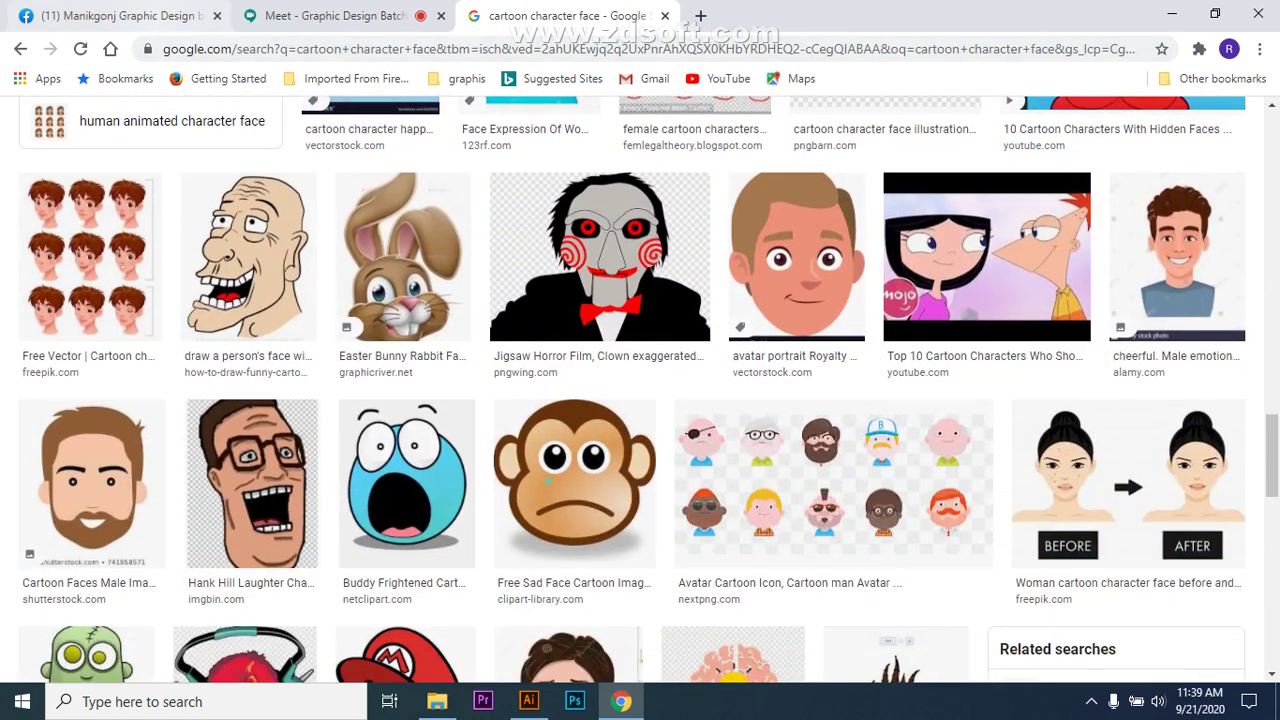
pyautogui.click(320, 16)
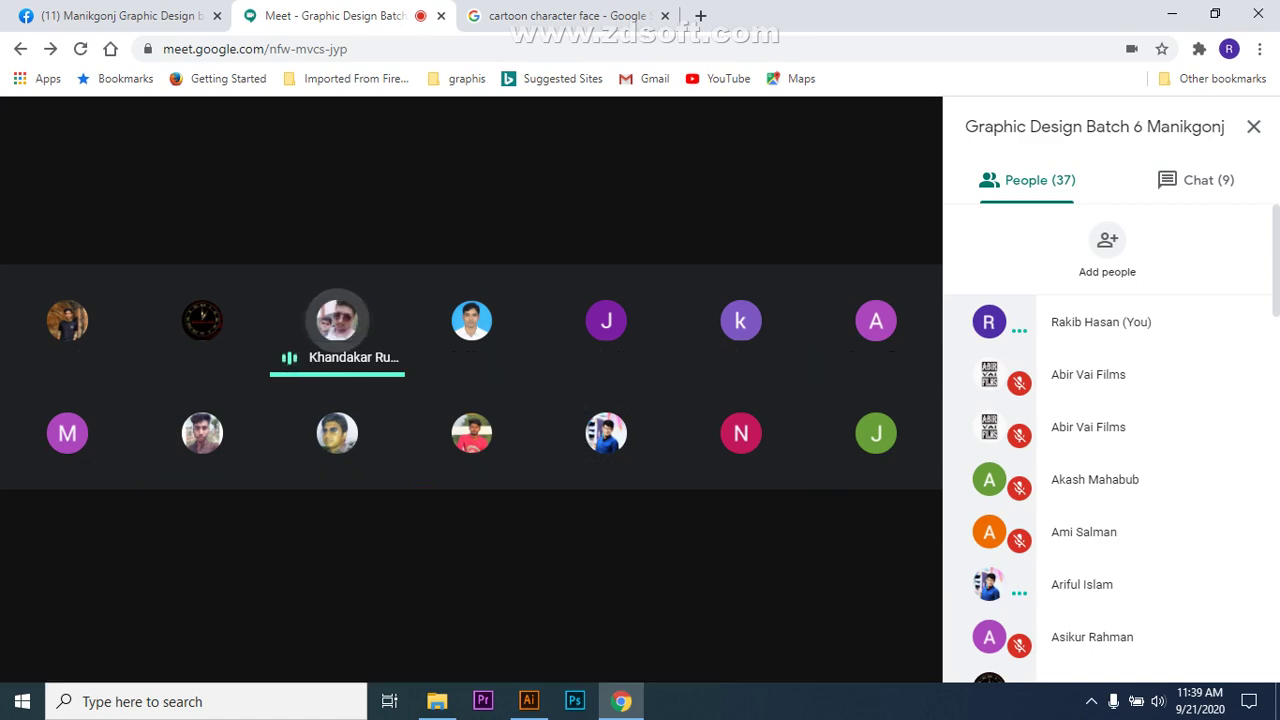
pyautogui.click(560, 16)
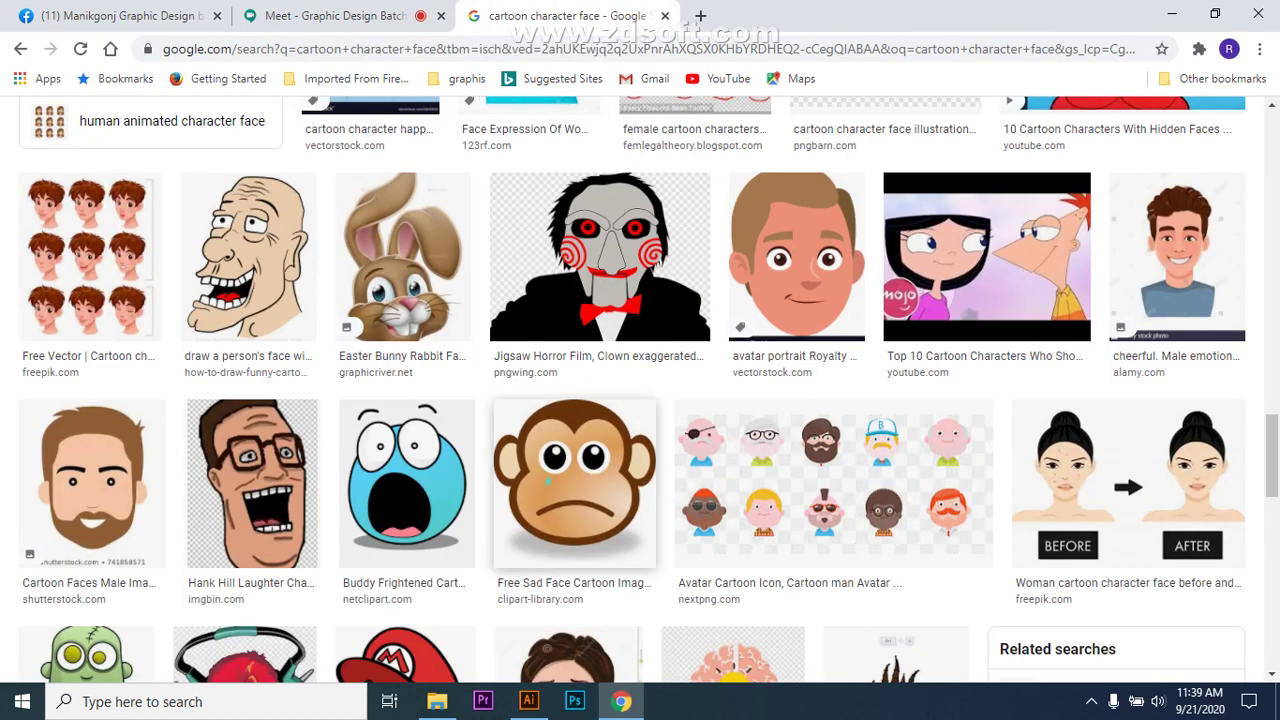
# Find the green Squidward-style face from amazon.co.uk among the results and open it in a new tab.
pyautogui.scroll(-2, 575, 480)
pyautogui.scroll(-4, 600, 400)
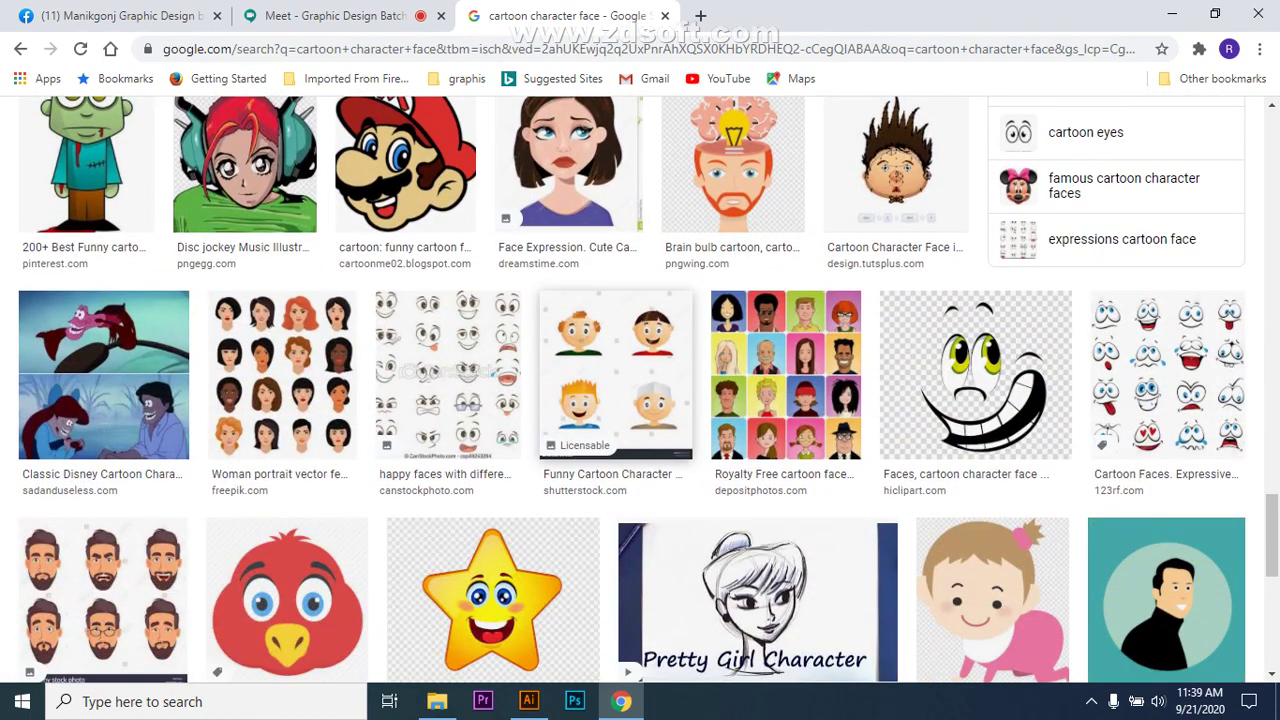
pyautogui.scroll(-3, 570, 380)
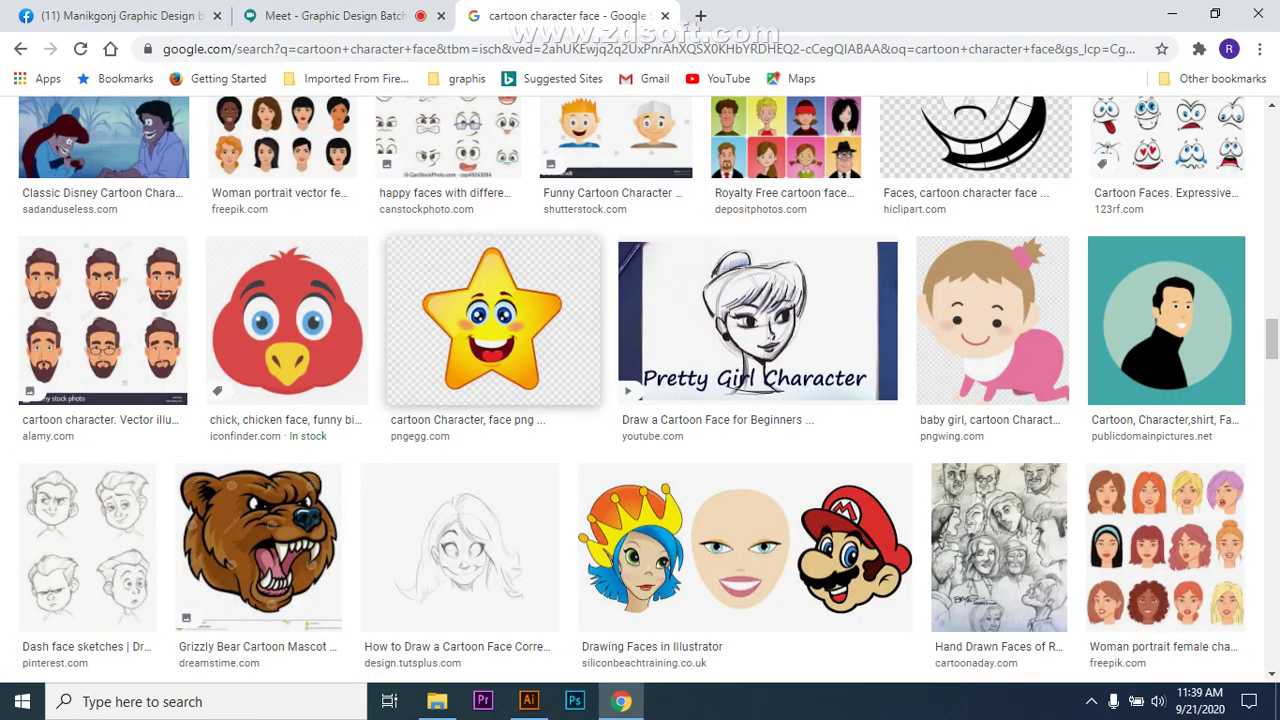
pyautogui.scroll(-4, 497, 400)
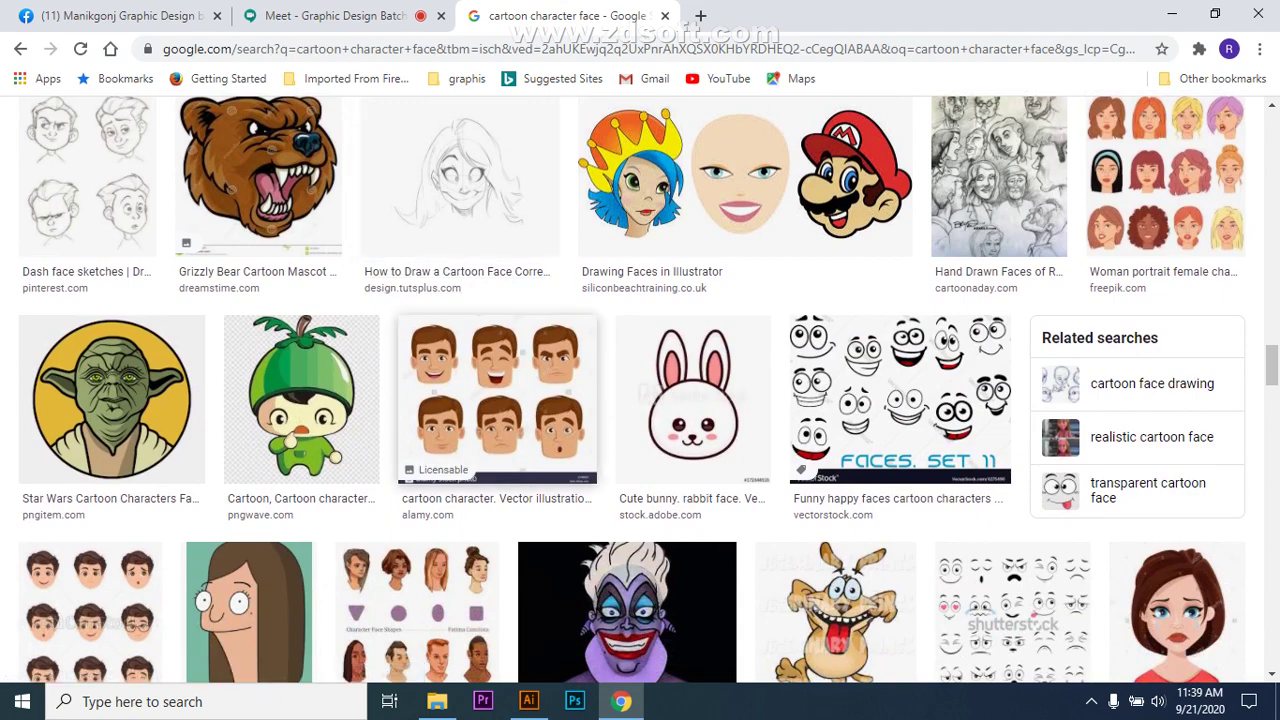
pyautogui.scroll(-6, 497, 400)
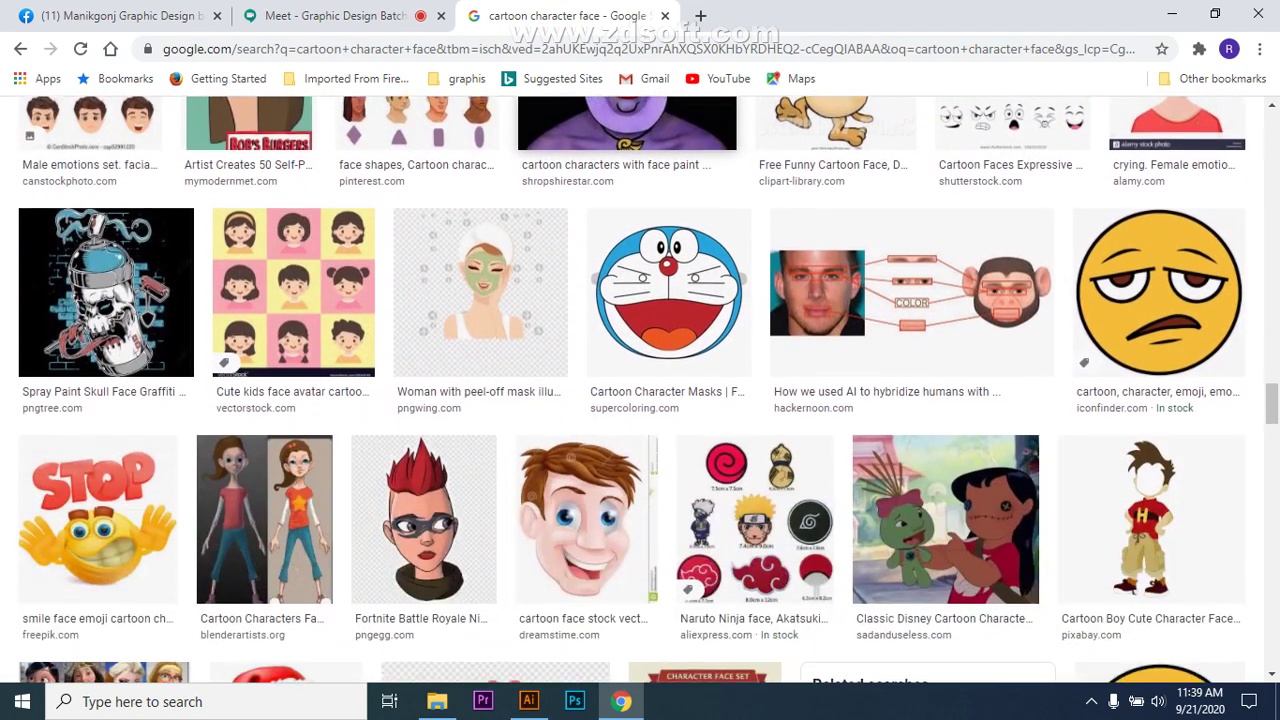
pyautogui.scroll(-4, 497, 400)
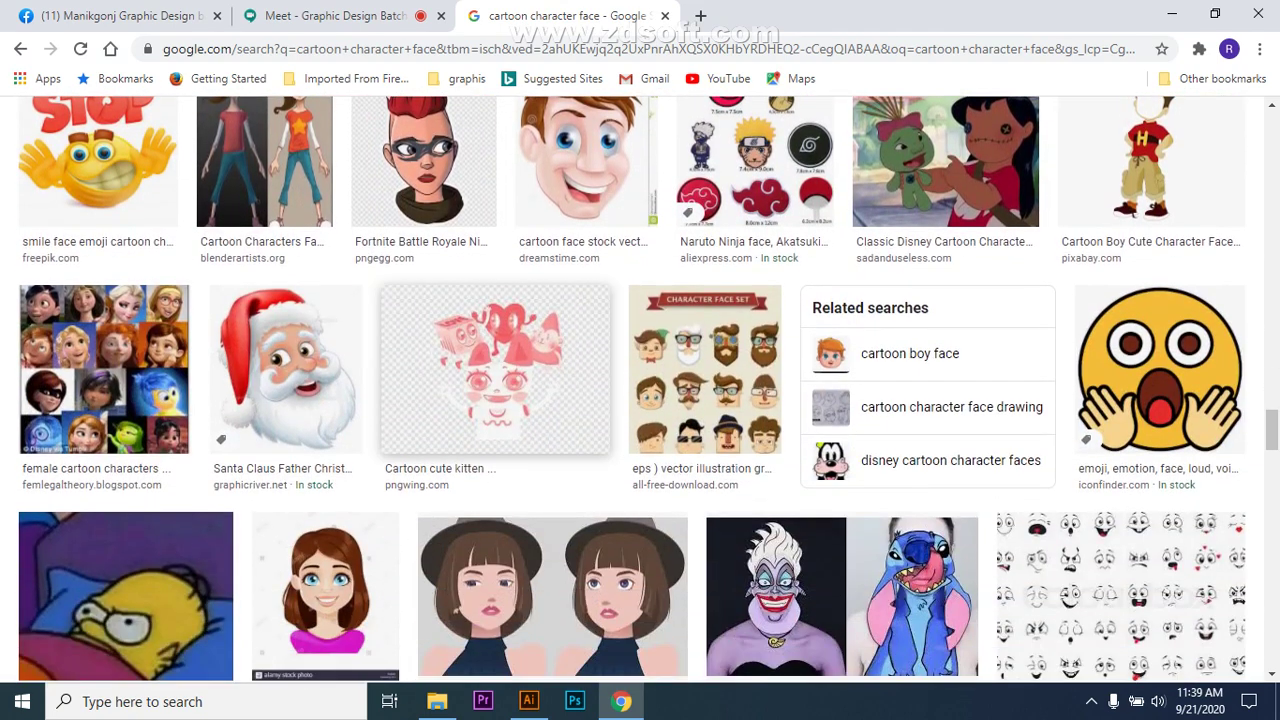
pyautogui.scroll(-5, 497, 400)
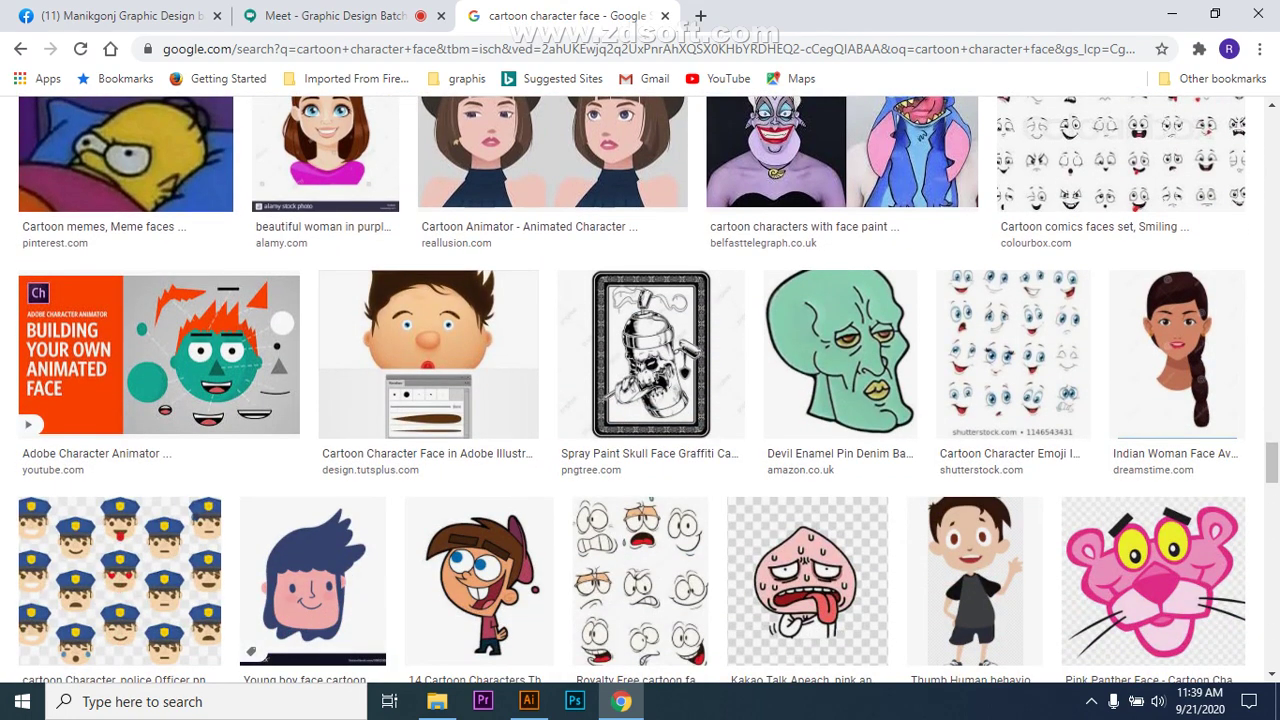
pyautogui.rightClick(820, 361)
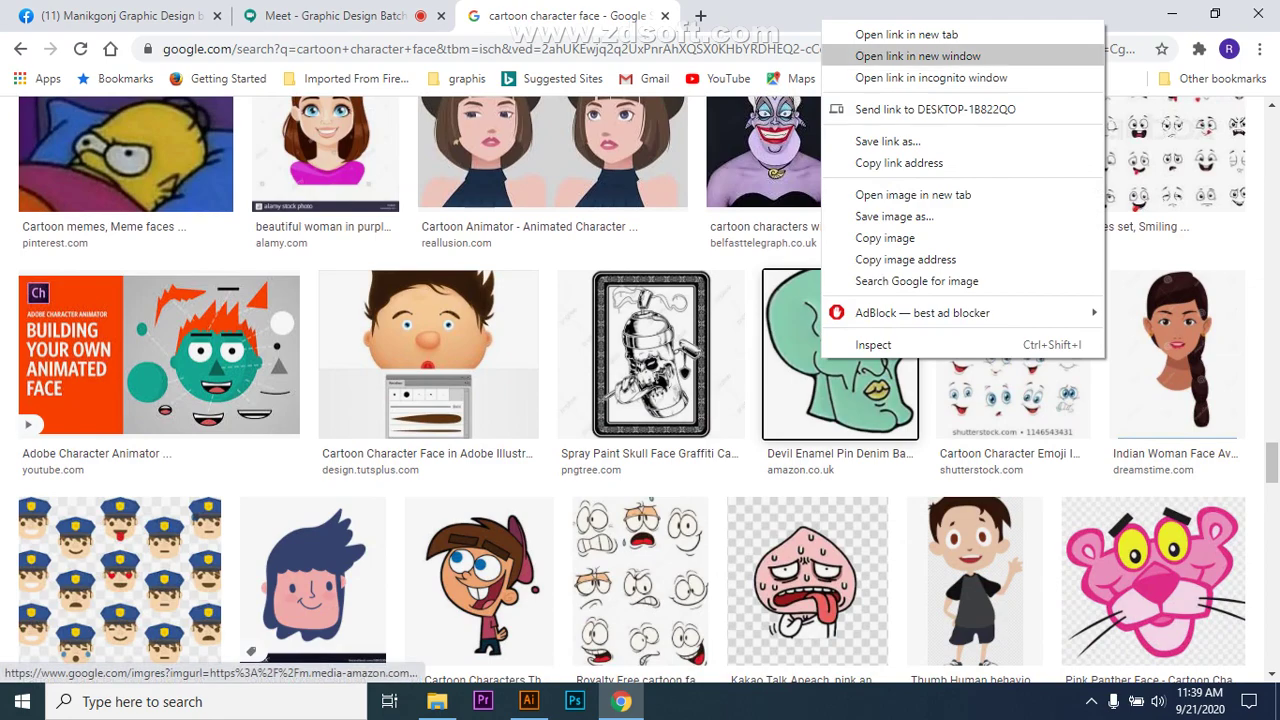
pyautogui.click(900, 33)
# Find the black-and-white Indian young boy face from 123rf.com further down the results and open it in a new tab.
pyautogui.scroll(-4, 640, 390)
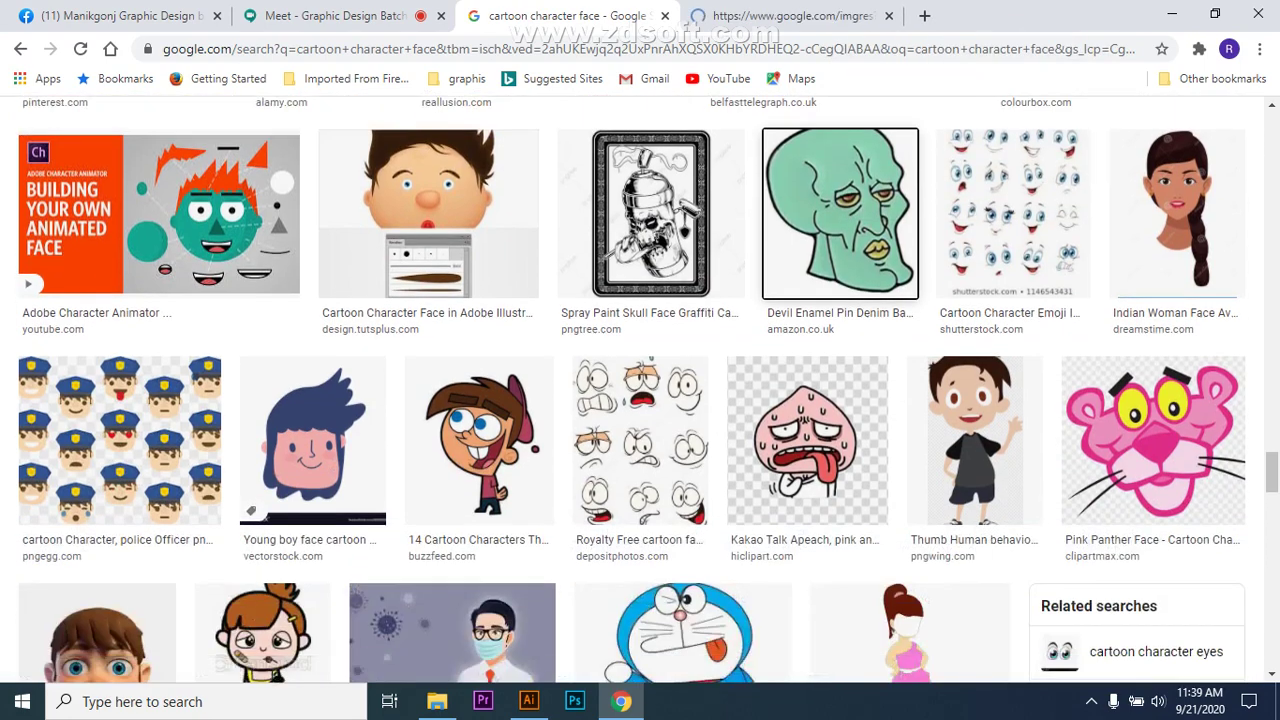
pyautogui.scroll(-5, 640, 390)
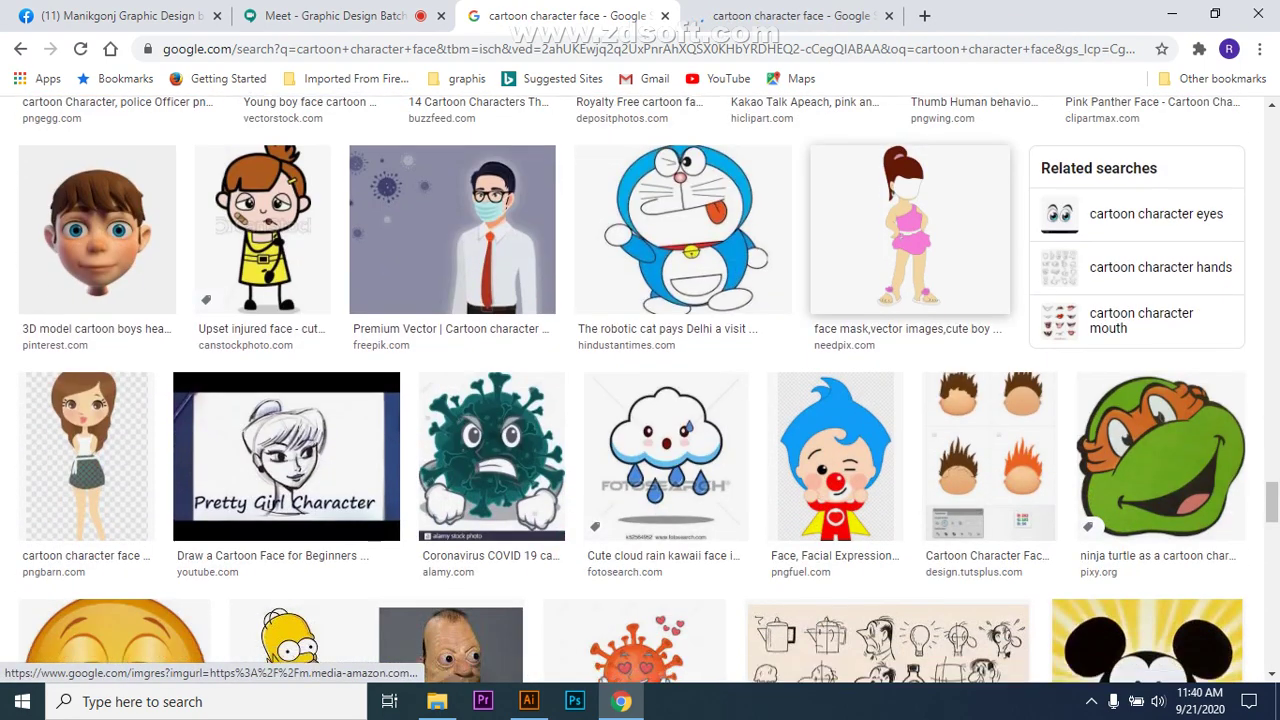
pyautogui.scroll(-3, 870, 300)
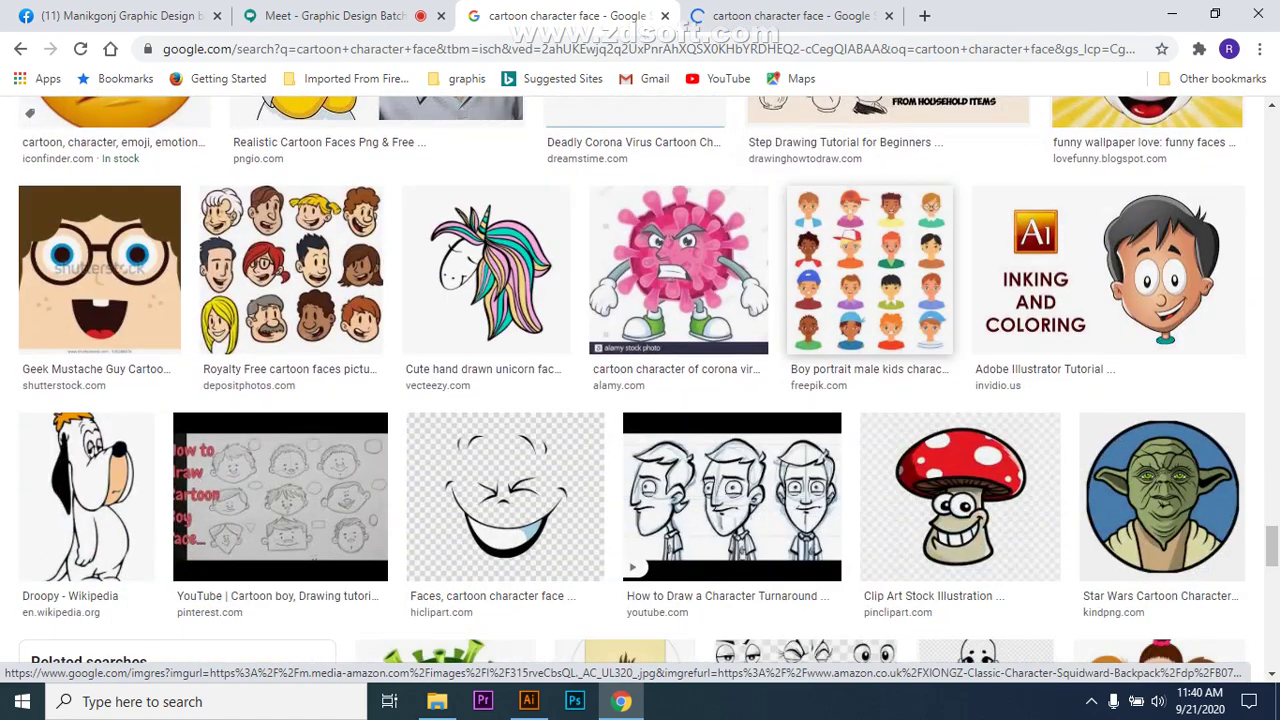
pyautogui.scroll(-6, 640, 380)
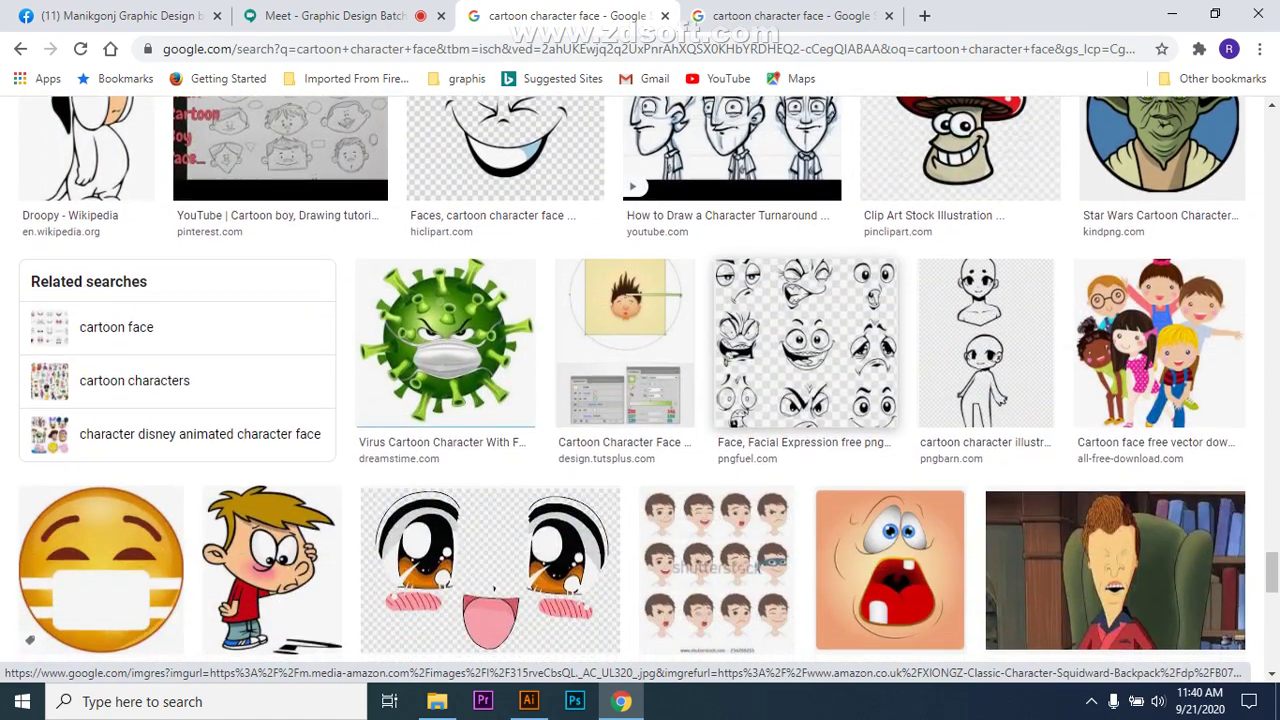
pyautogui.scroll(-2, 655, 400)
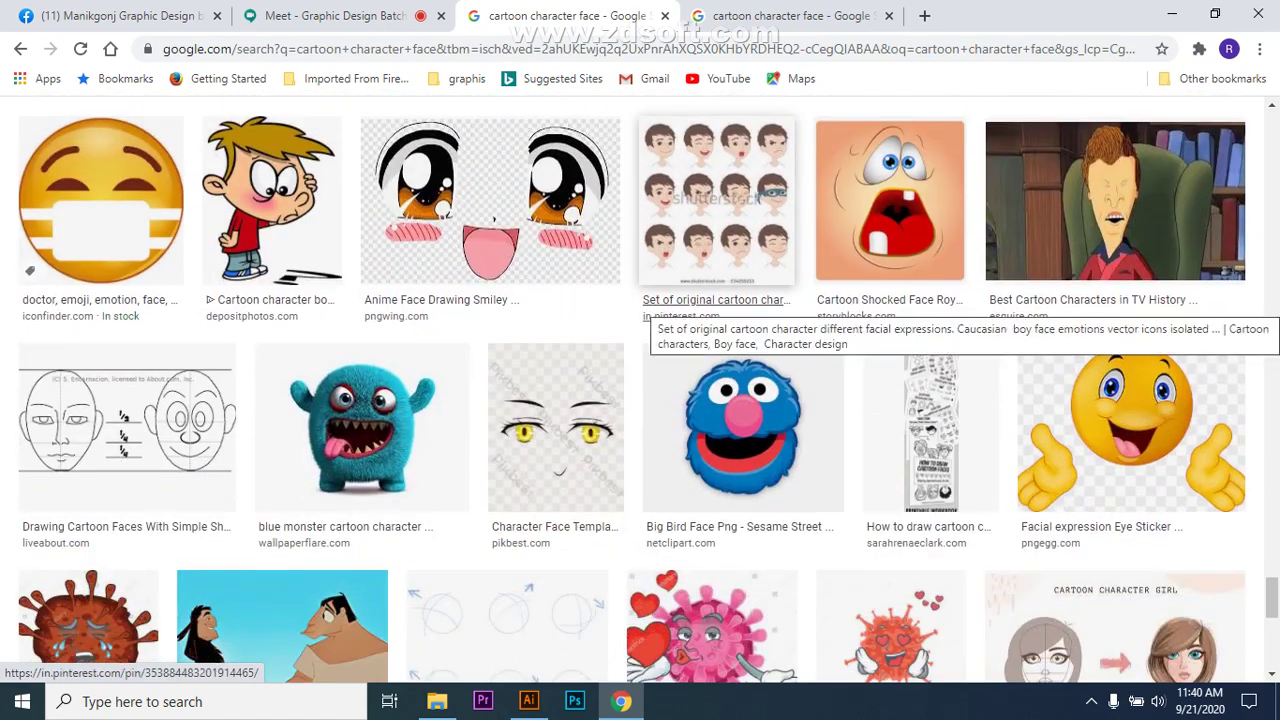
pyautogui.scroll(-3, 655, 400)
pyautogui.scroll(-2, 655, 645)
pyautogui.scroll(-5, 655, 600)
pyautogui.scroll(-4, 640, 390)
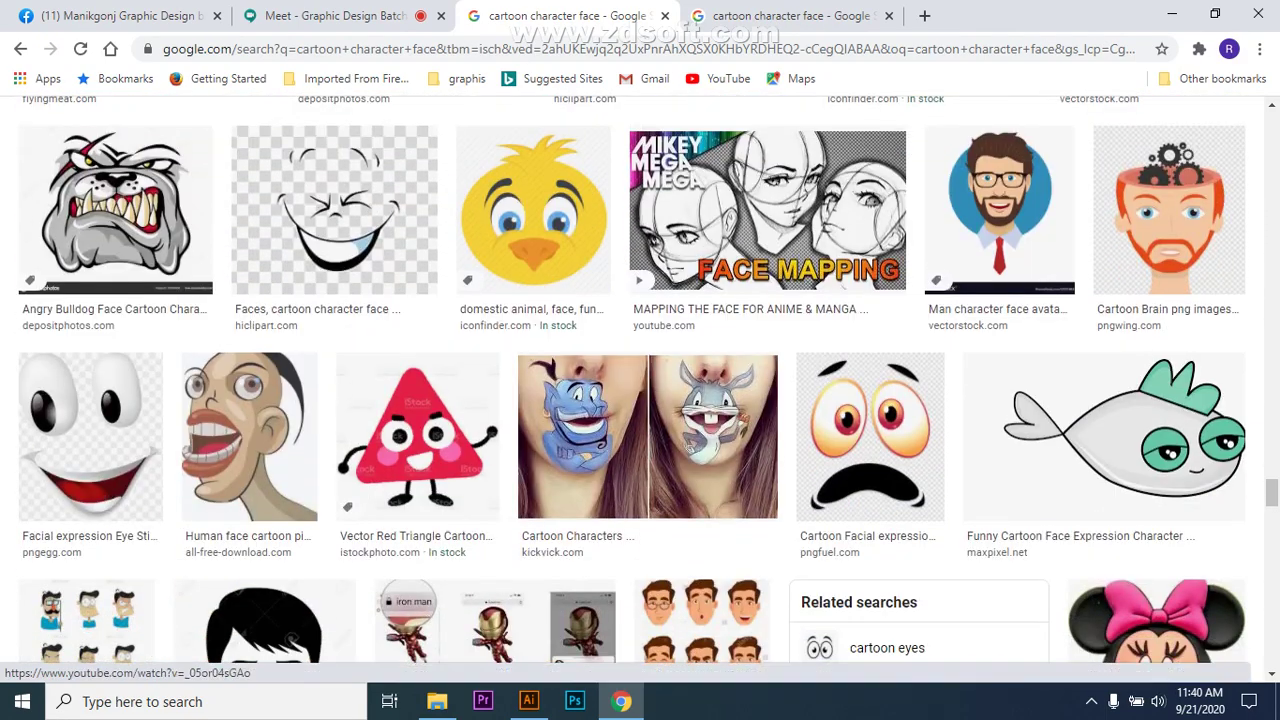
pyautogui.scroll(-1, 290, 500)
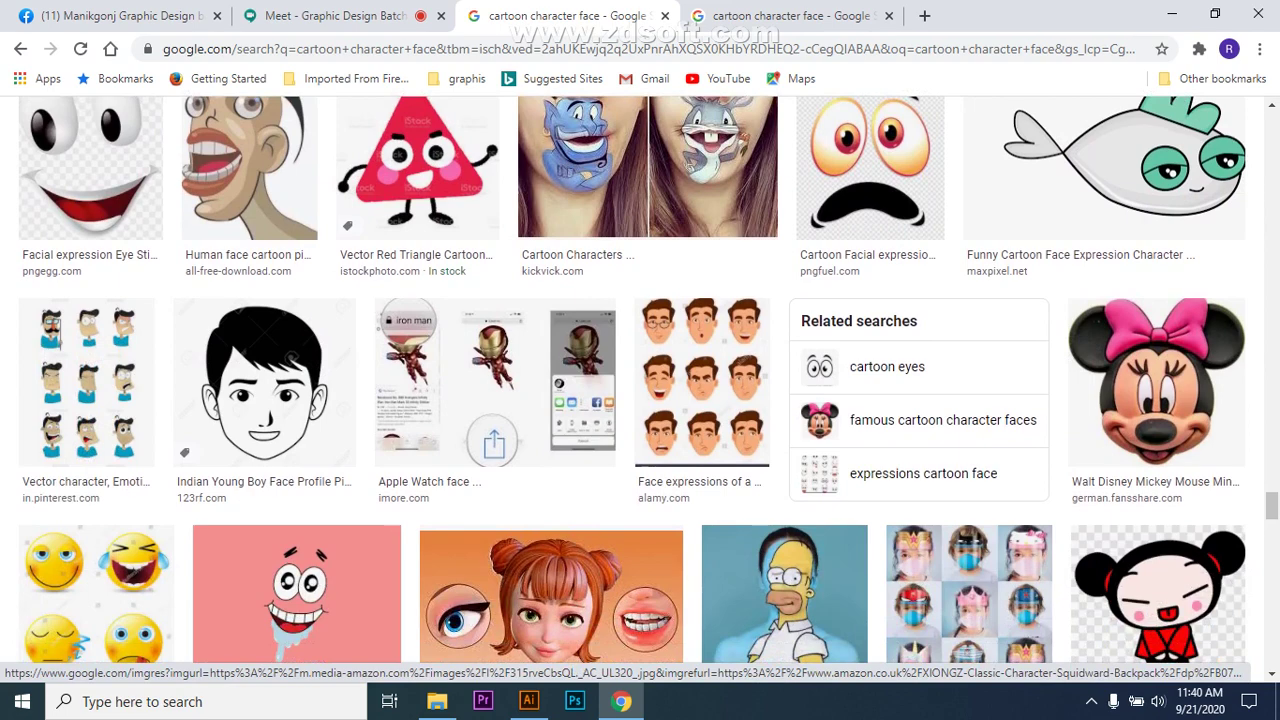
pyautogui.rightClick(270, 392)
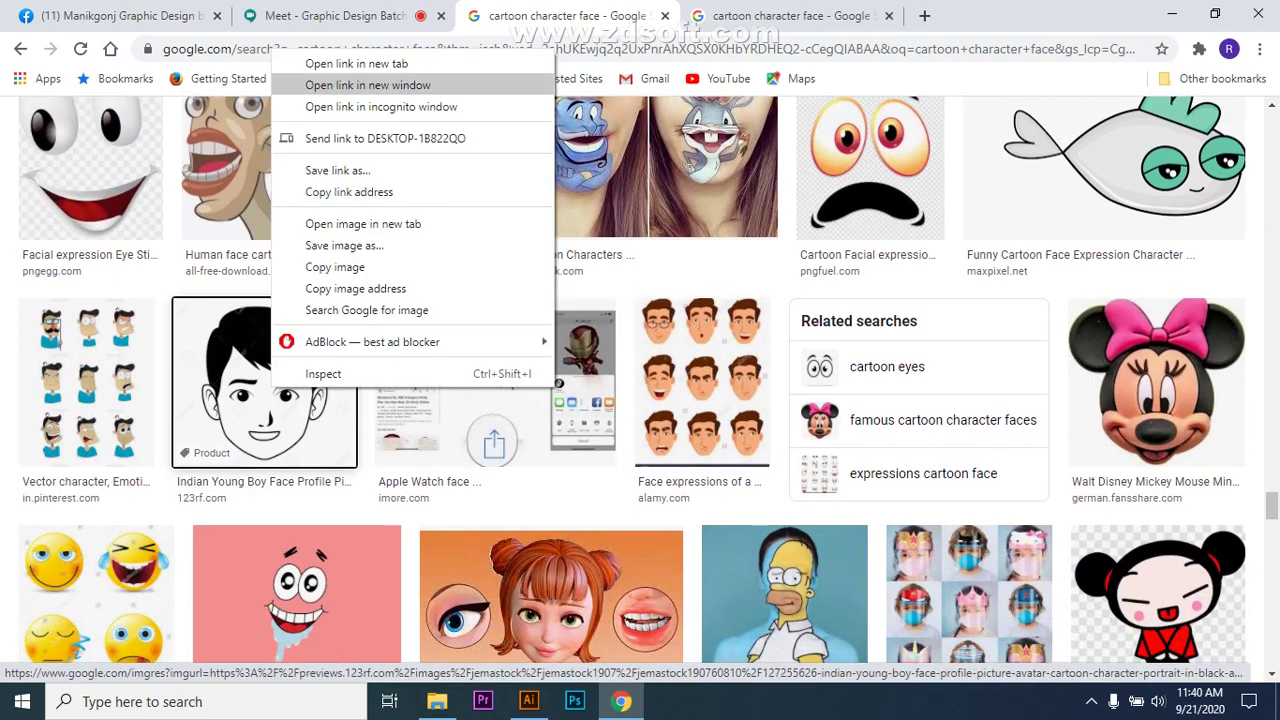
pyautogui.click(340, 60)
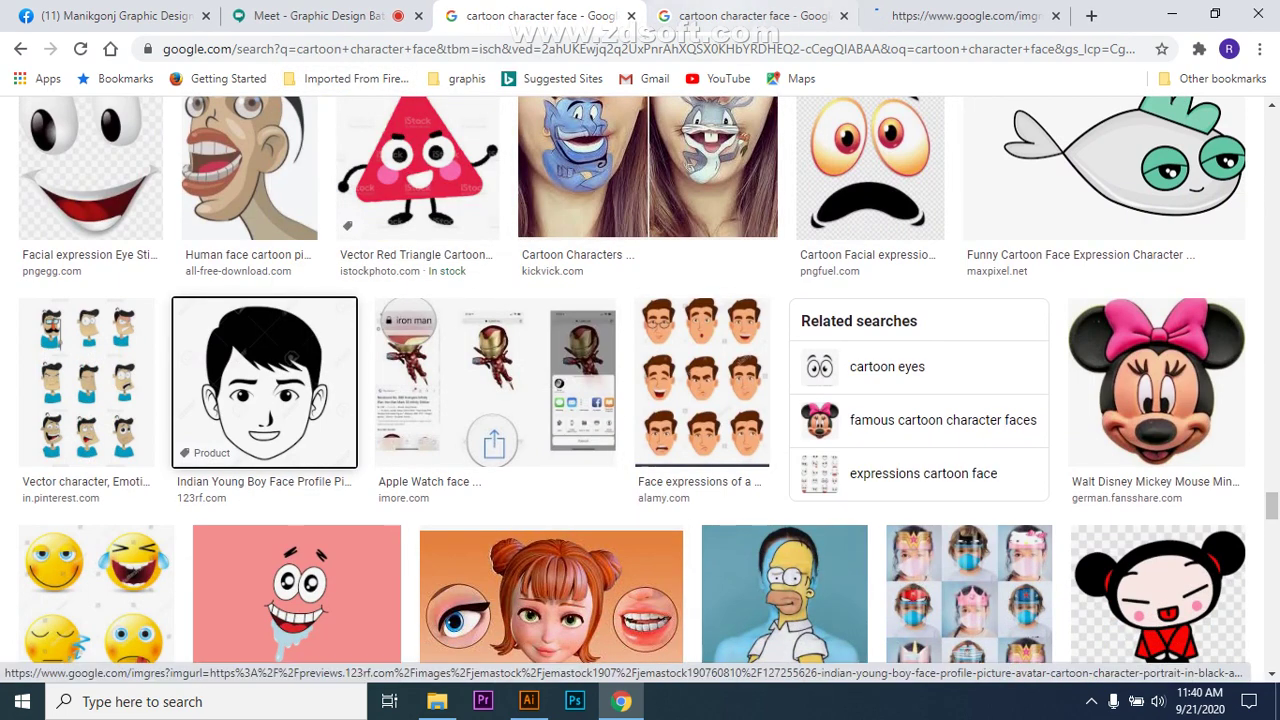
# Save the green cartoon face to the Desktop as a JPEG under its suggested name, and close its tab.
pyautogui.click(750, 16)
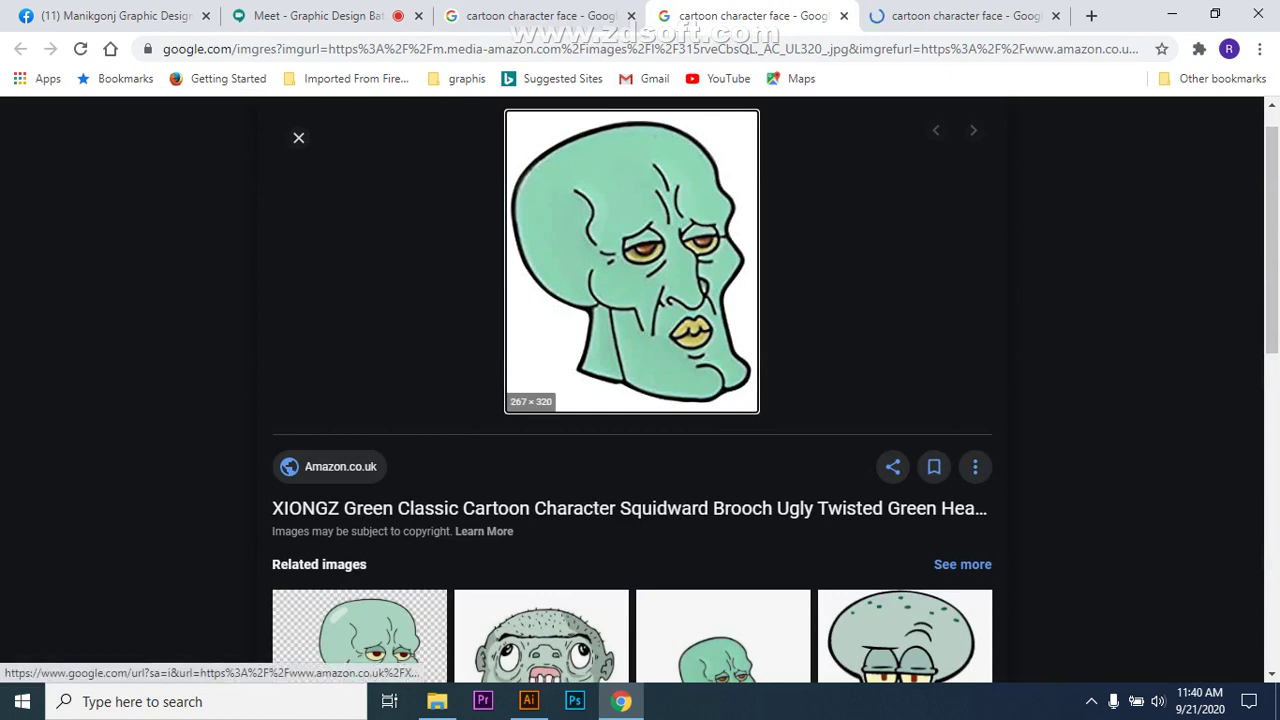
pyautogui.rightClick(598, 240)
pyautogui.click(640, 440)
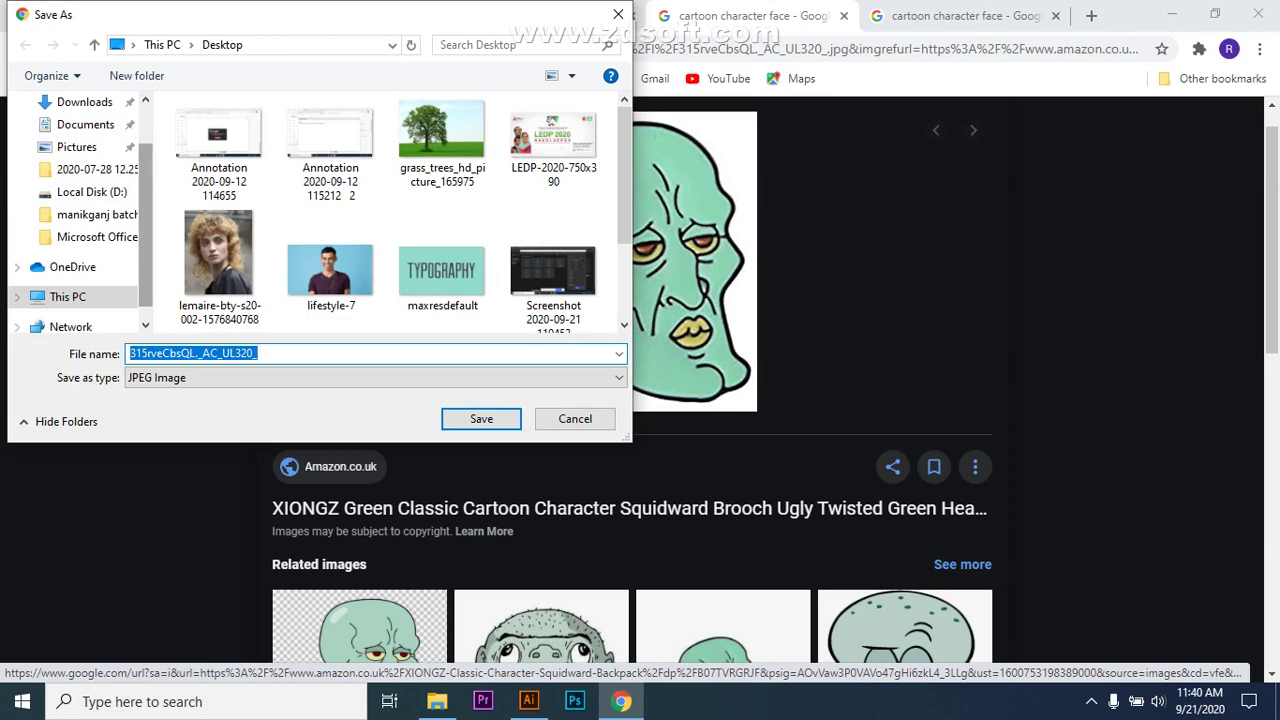
pyautogui.scroll(1, 80, 210)
pyautogui.click(77, 139)
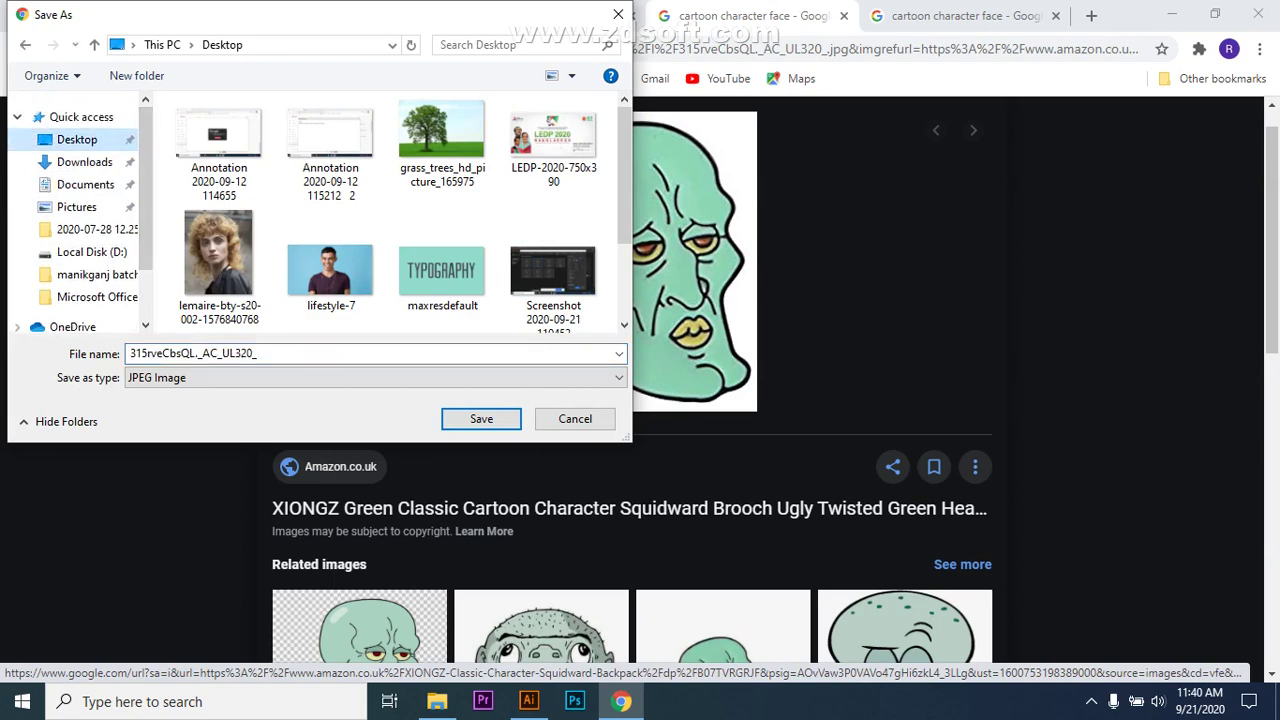
pyautogui.click(481, 418)
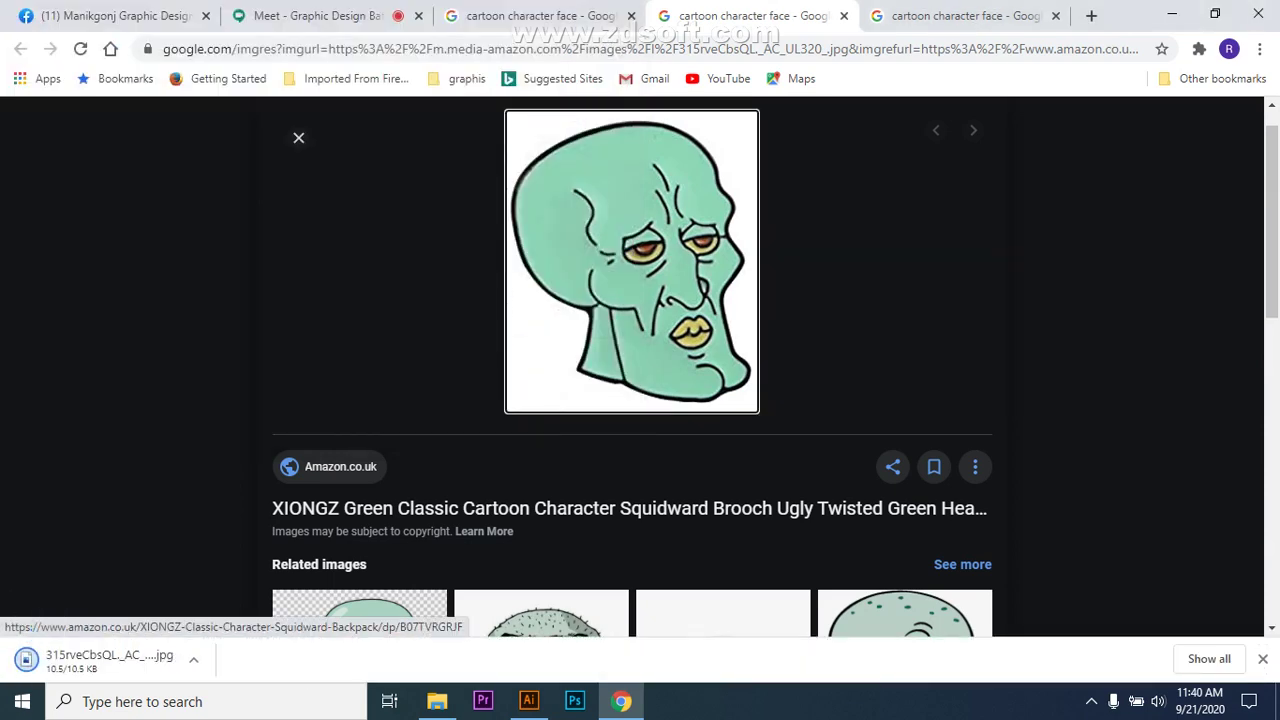
pyautogui.click(843, 15)
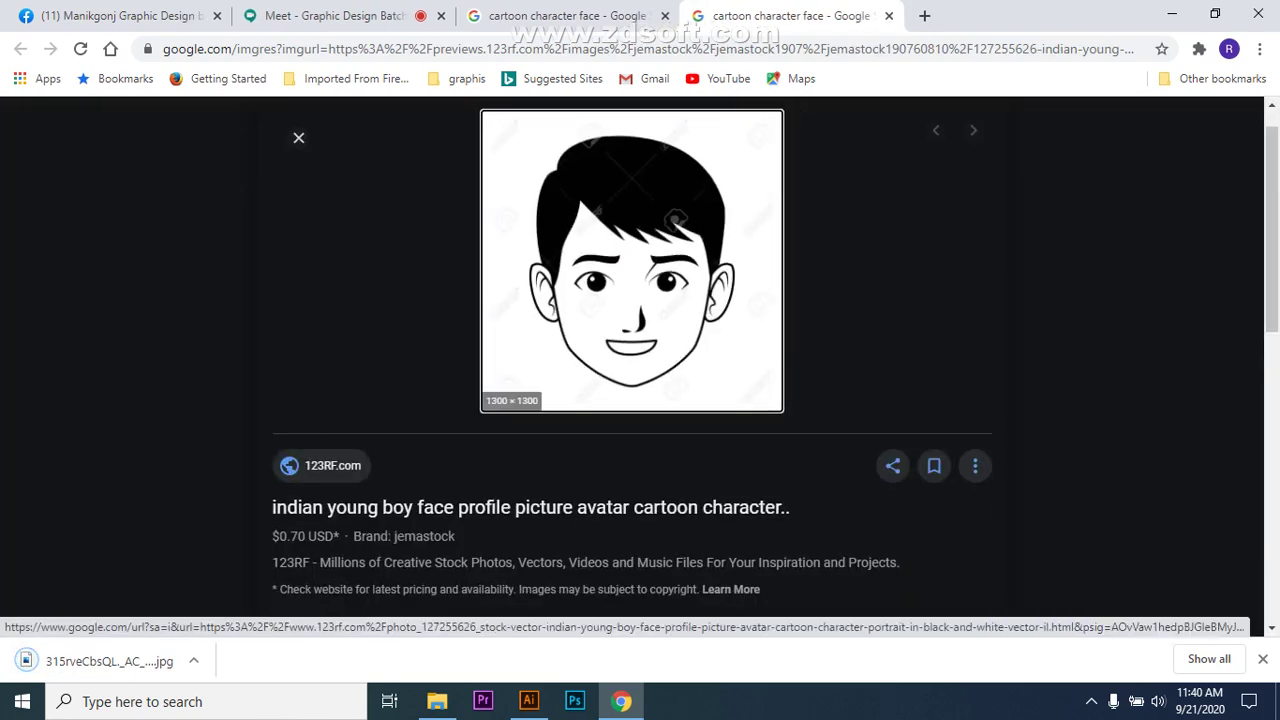
# Save the black-and-white boy face image to the Desktop as a JPEG under its suggested name.
pyautogui.rightClick(542, 230)
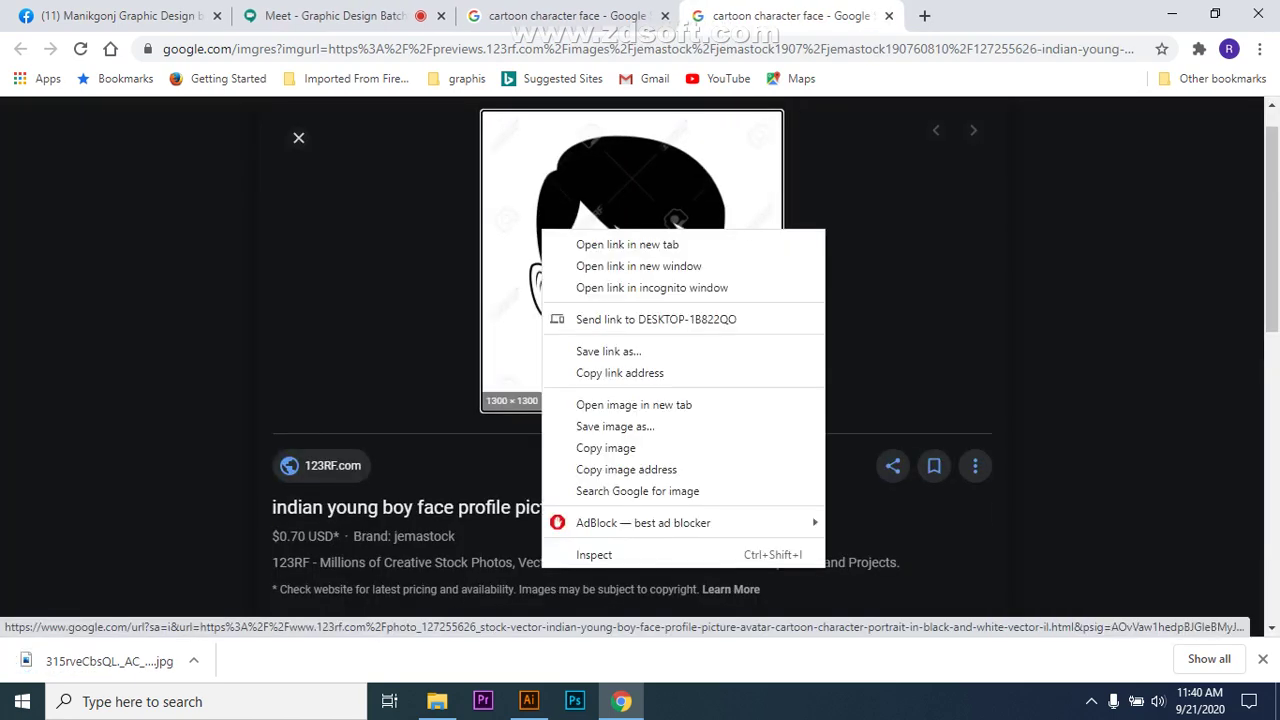
pyautogui.click(615, 426)
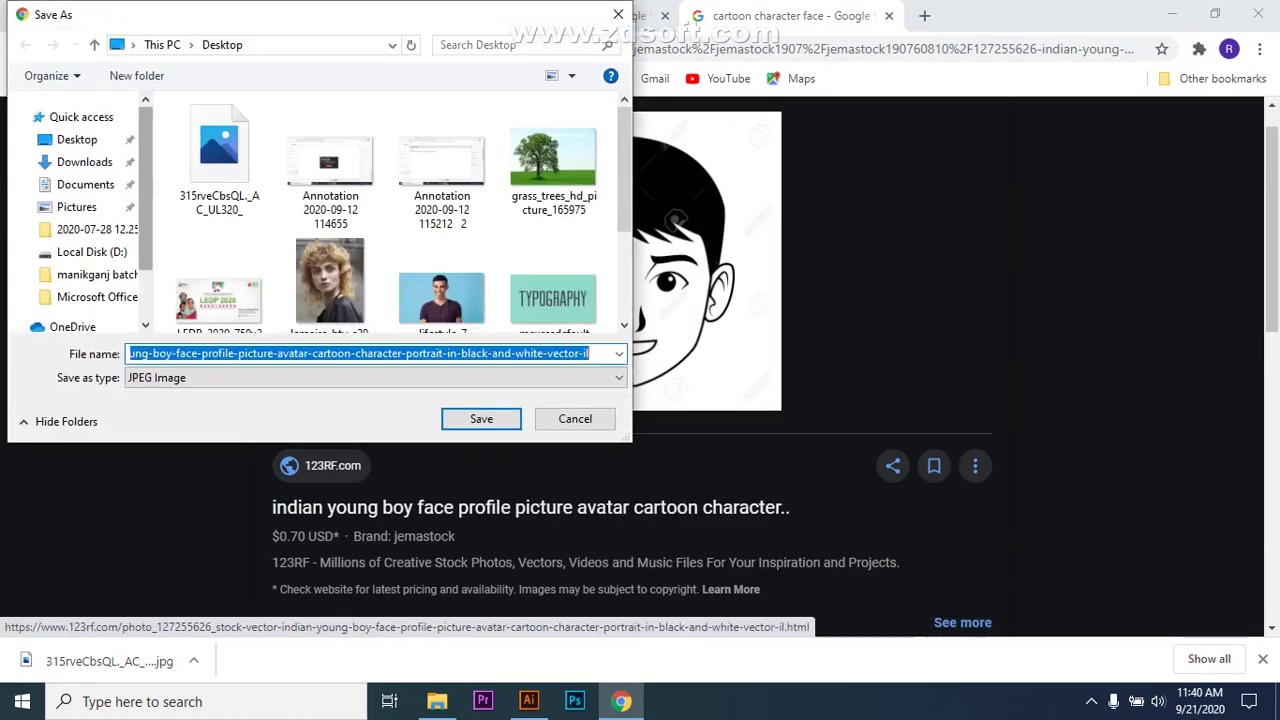
pyautogui.press('Return')
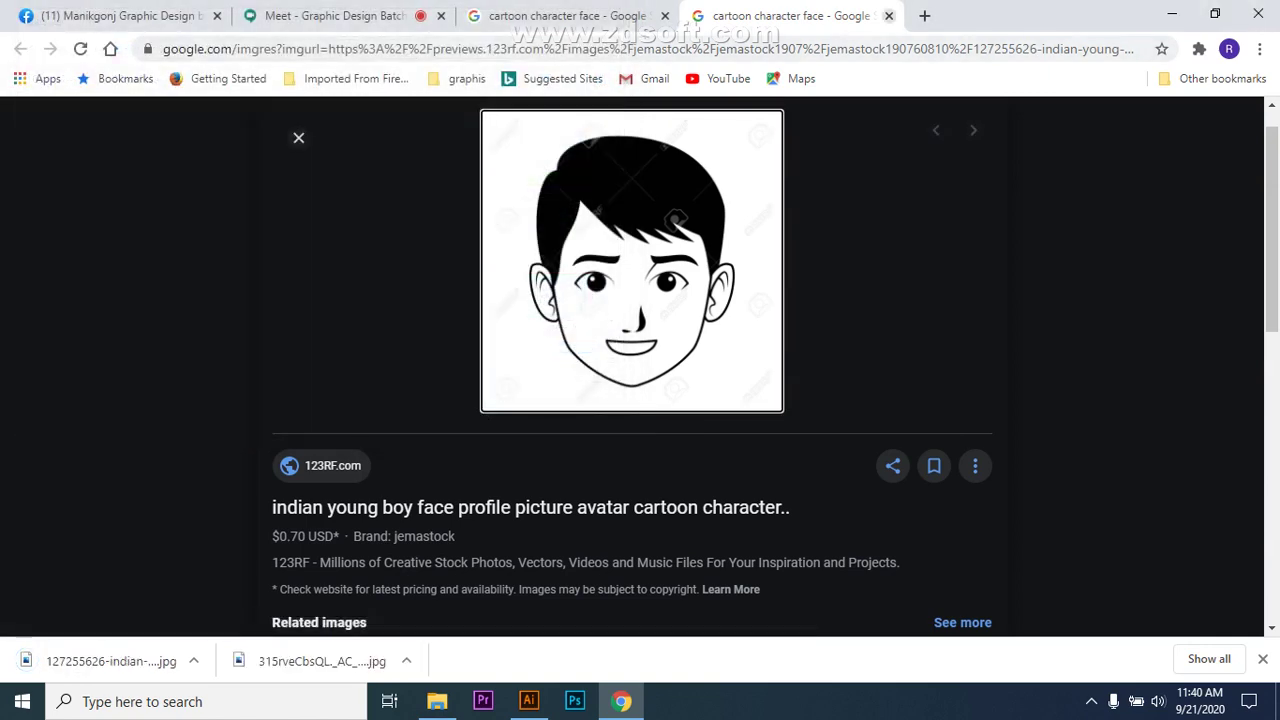
# Close the two image search tabs and place the saved boy face JPEG from File Explorer into the Illustrator document.
pyautogui.hotkey('ctrl', 'w')
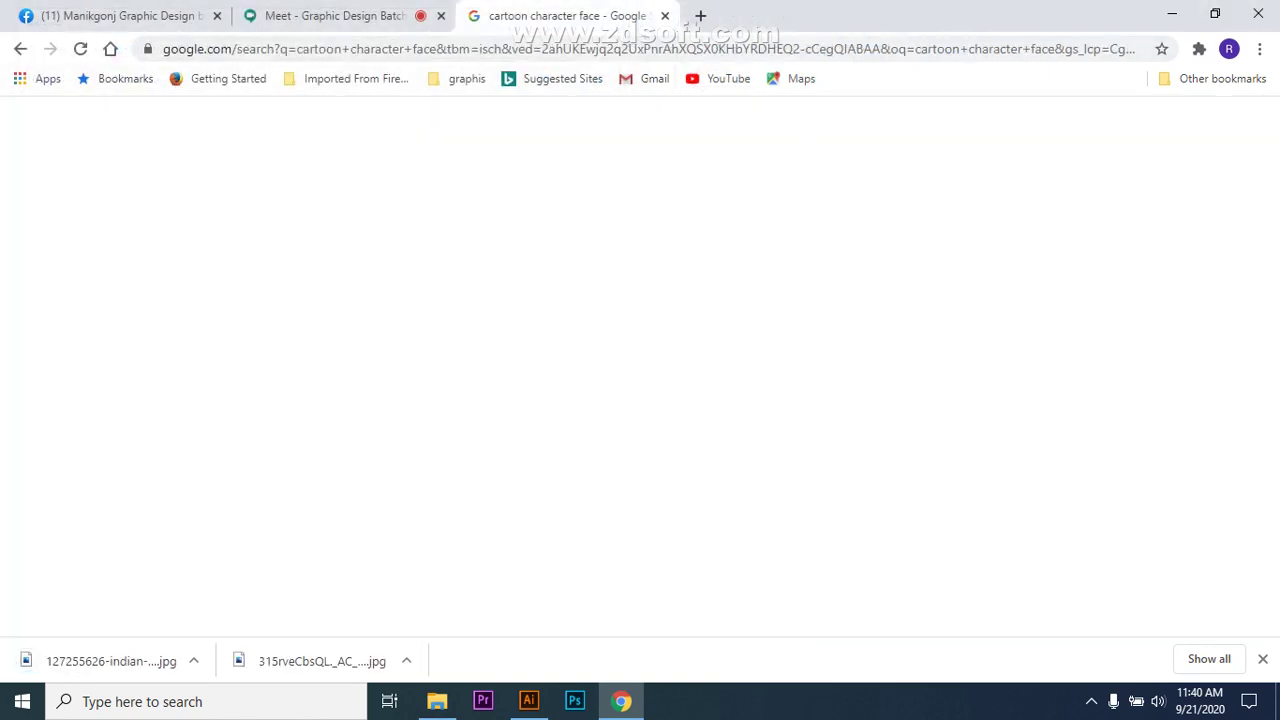
pyautogui.hotkey('ctrl', 'w')
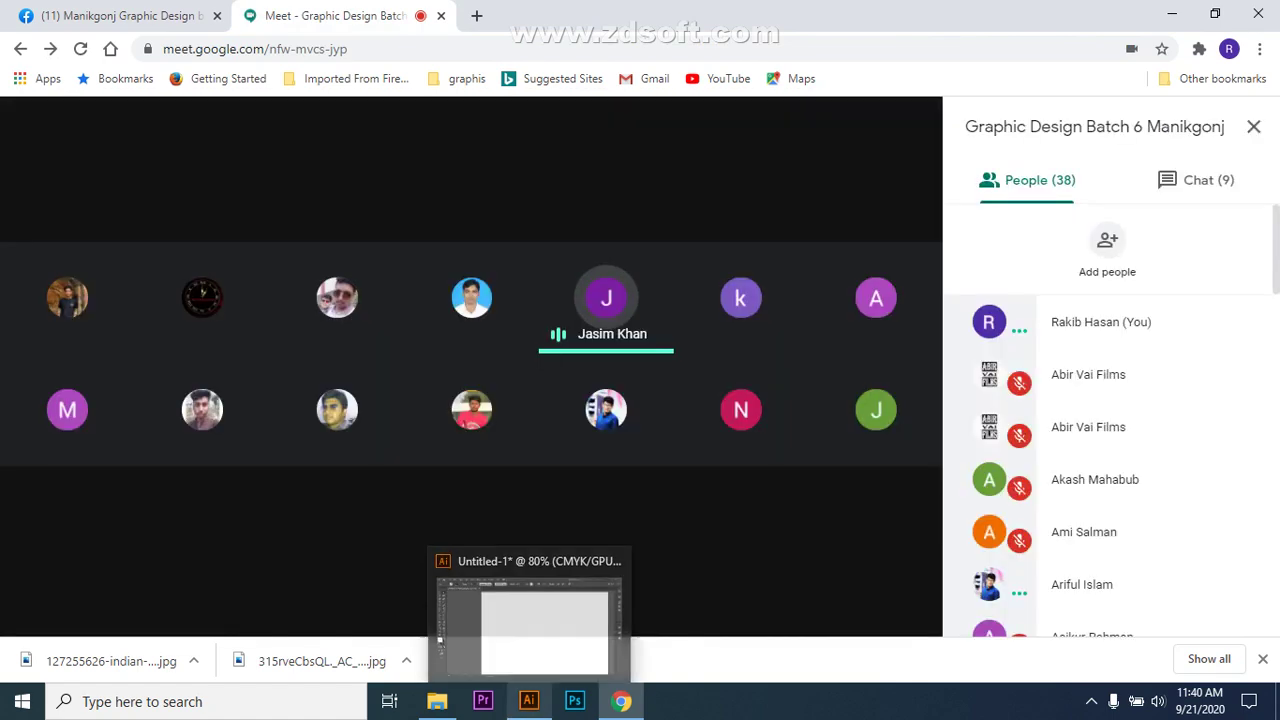
pyautogui.click(437, 701)
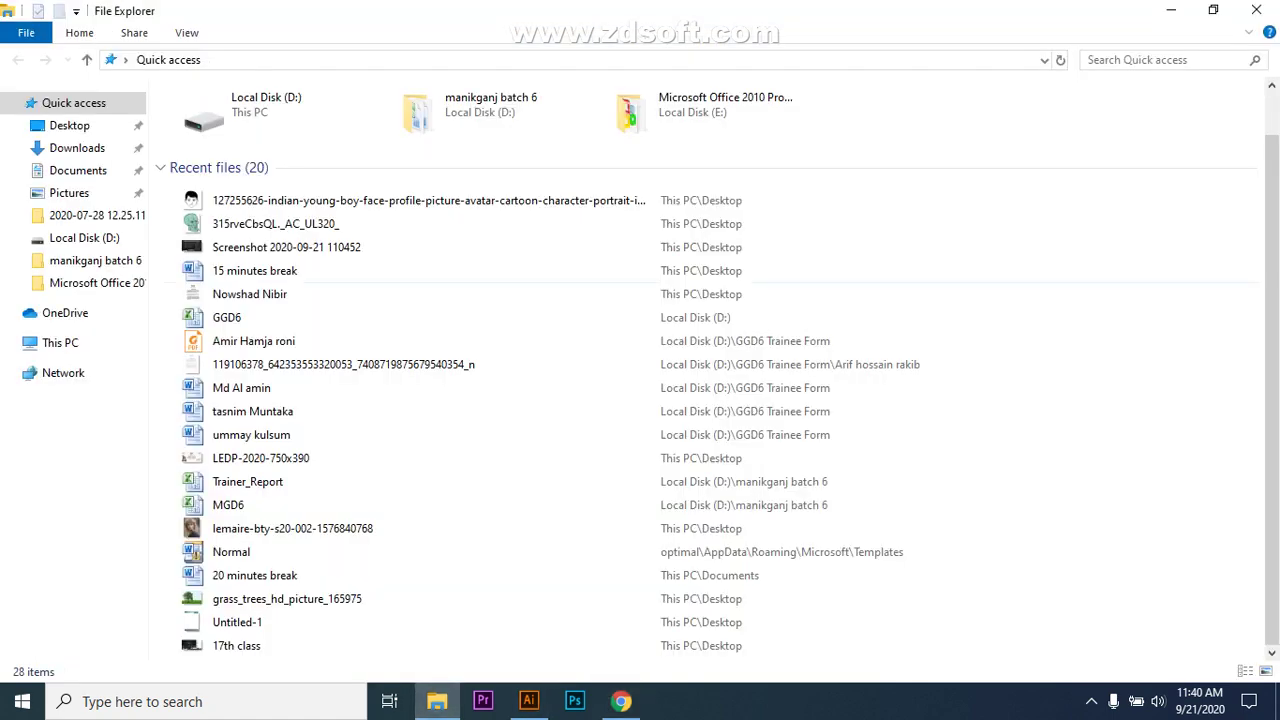
pyautogui.moveTo(377, 201); pyautogui.dragTo(563, 447)
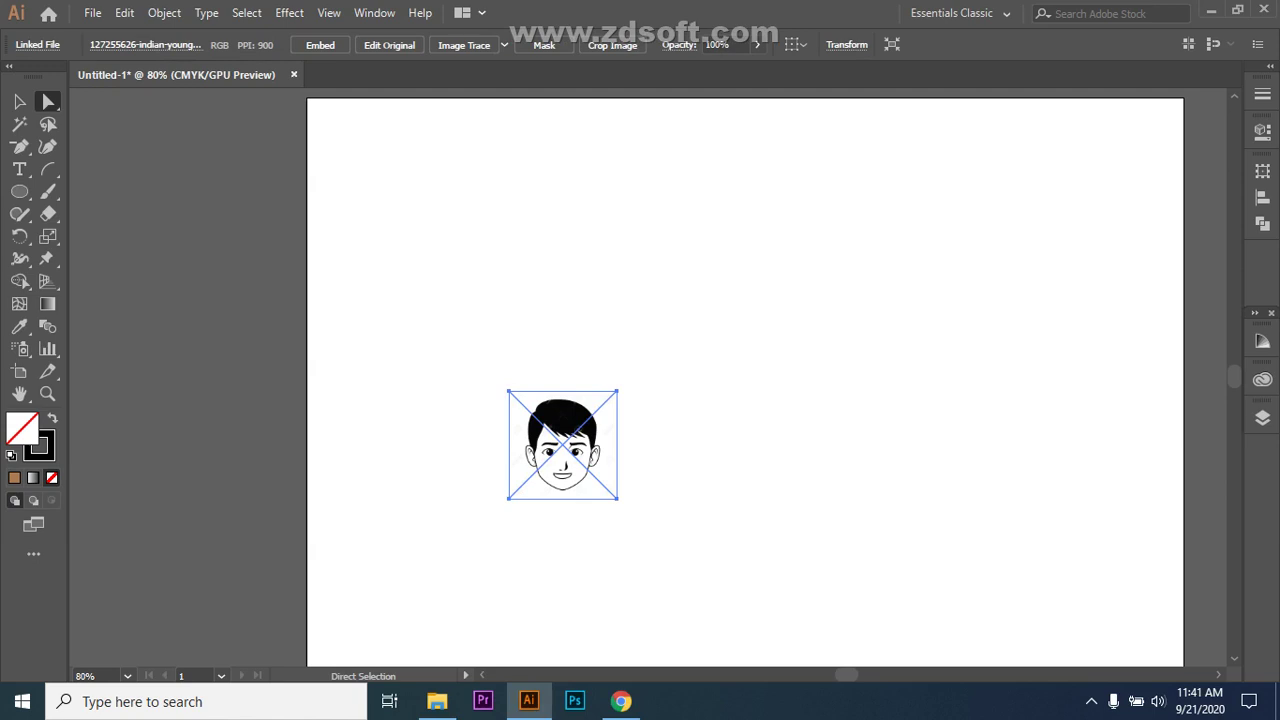
# Enlarge the placed boy face proportionally to nearly four times its size, position it slightly left of the artboard's centre, and deselect it.
pyautogui.scroll(-2, 745, 380)
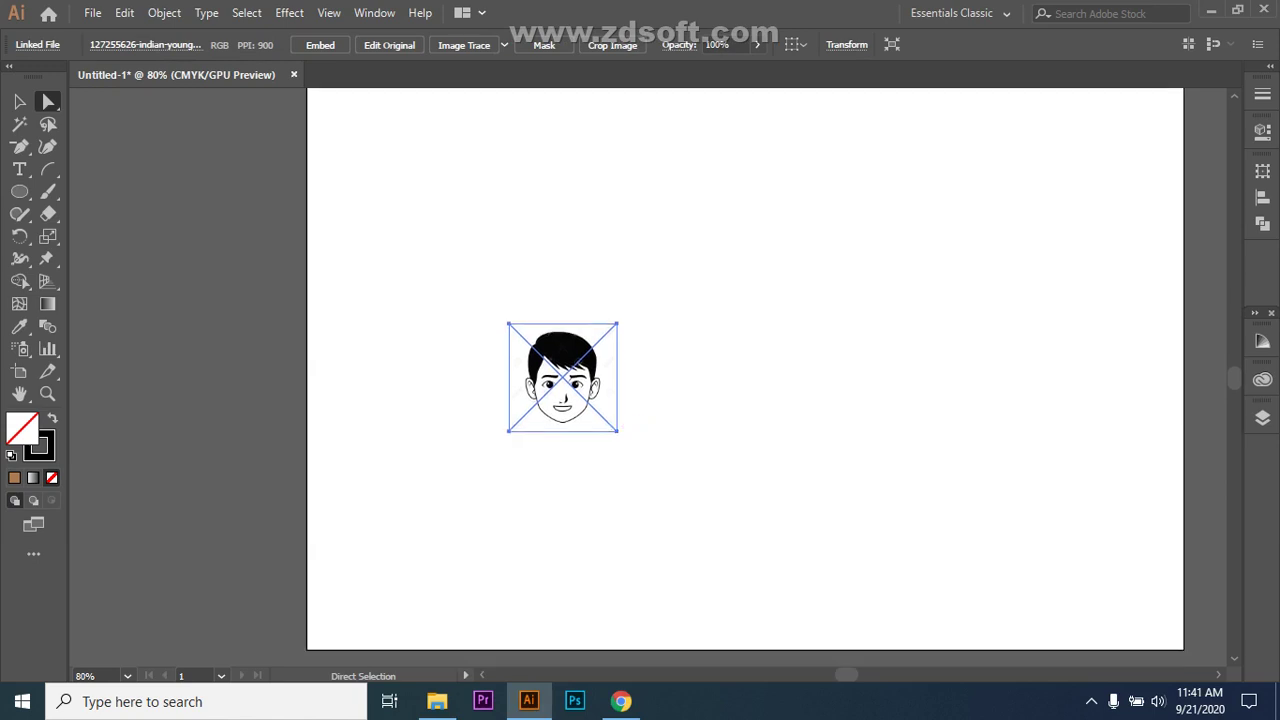
pyautogui.moveTo(617, 431); pyautogui.dragTo(764, 578)
pyautogui.moveTo(664, 514); pyautogui.dragTo(645, 386)
pyautogui.moveTo(744, 449); pyautogui.dragTo(908, 614)
pyautogui.moveTo(731, 546); pyautogui.dragTo(665, 488)
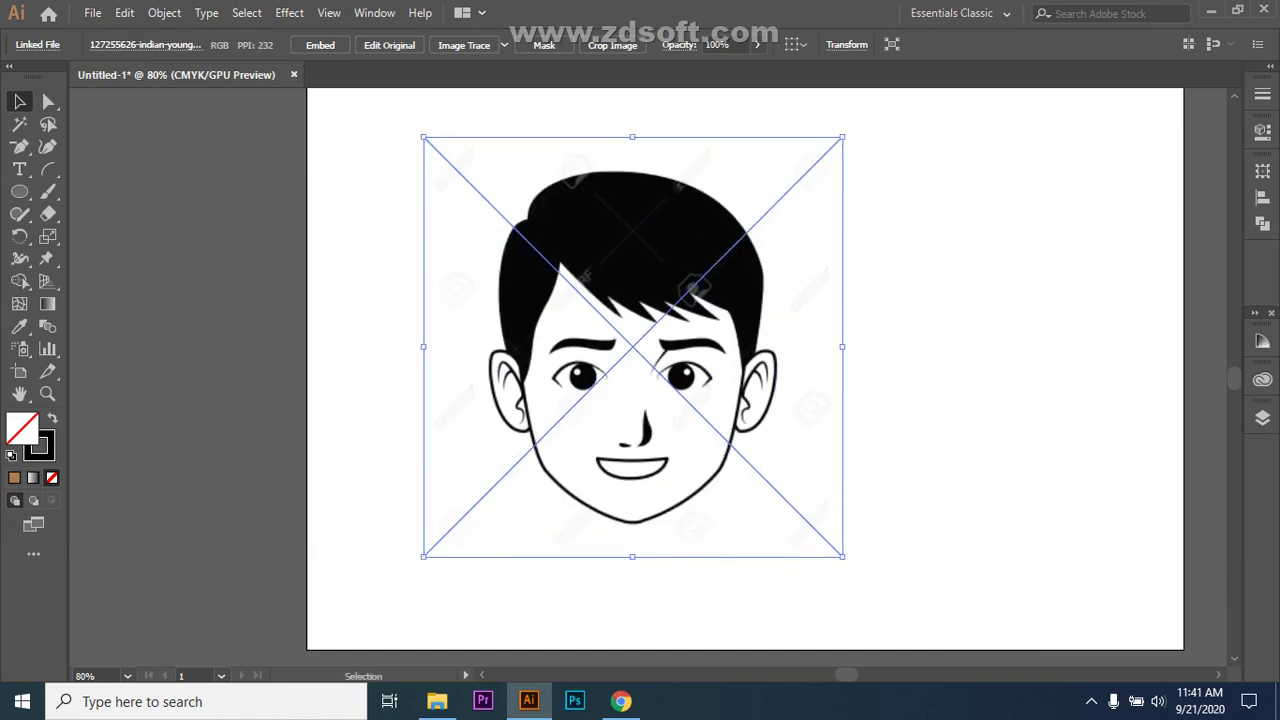
pyautogui.hotkey('ctrl', 'shift', 'a')
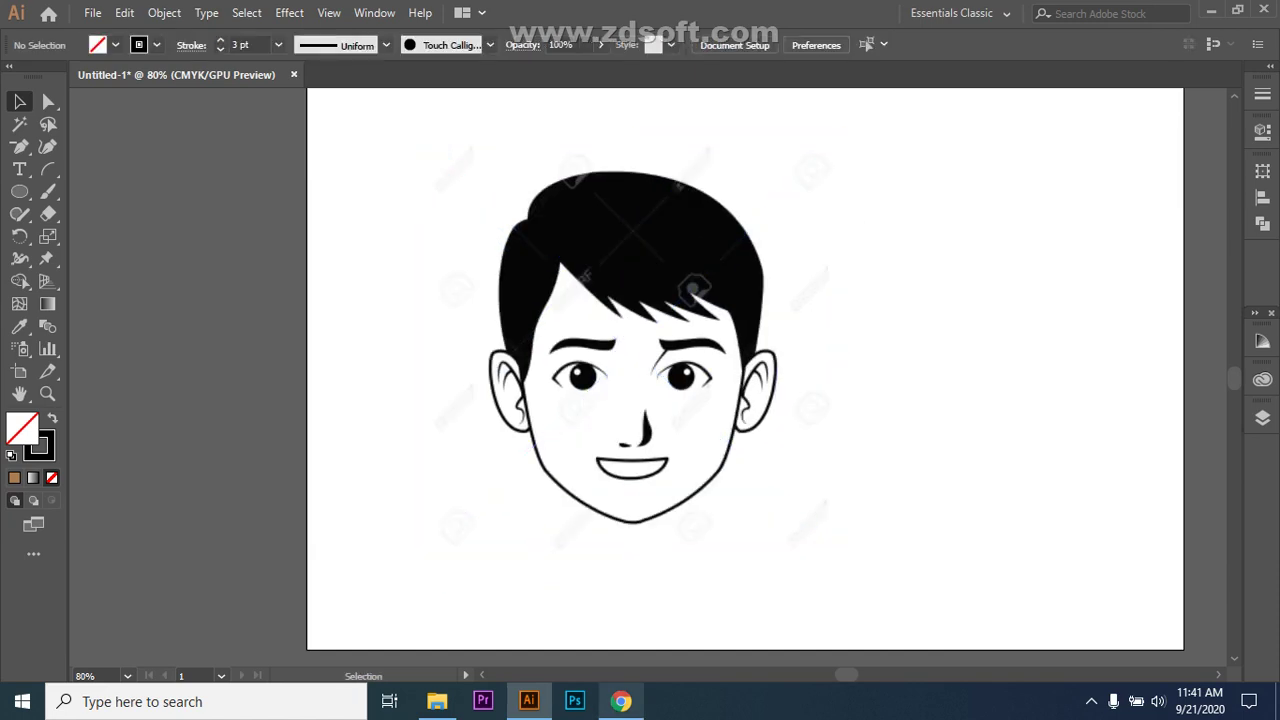
# Switch to the Google Meet call in Chrome and present the Untitled-1 Illustrator window.
pyautogui.click(620, 701)
pyautogui.click(816, 595)
pyautogui.click(777, 467)
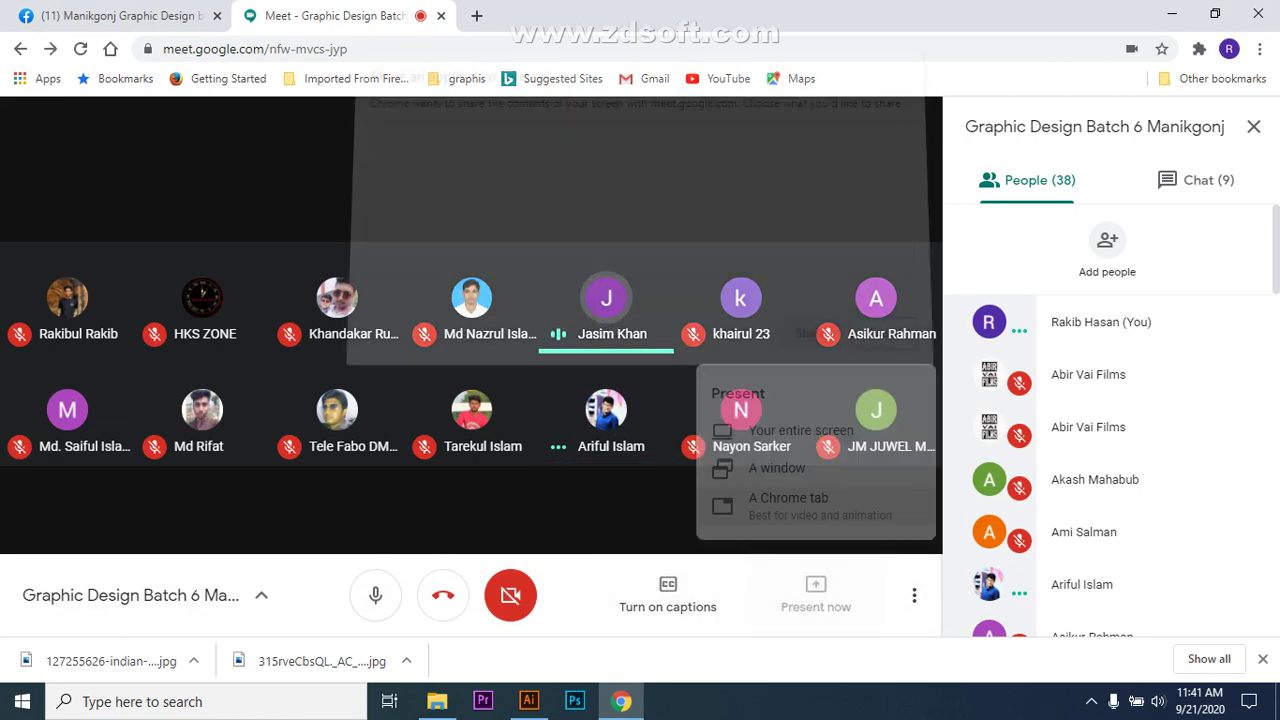
pyautogui.click(623, 205)
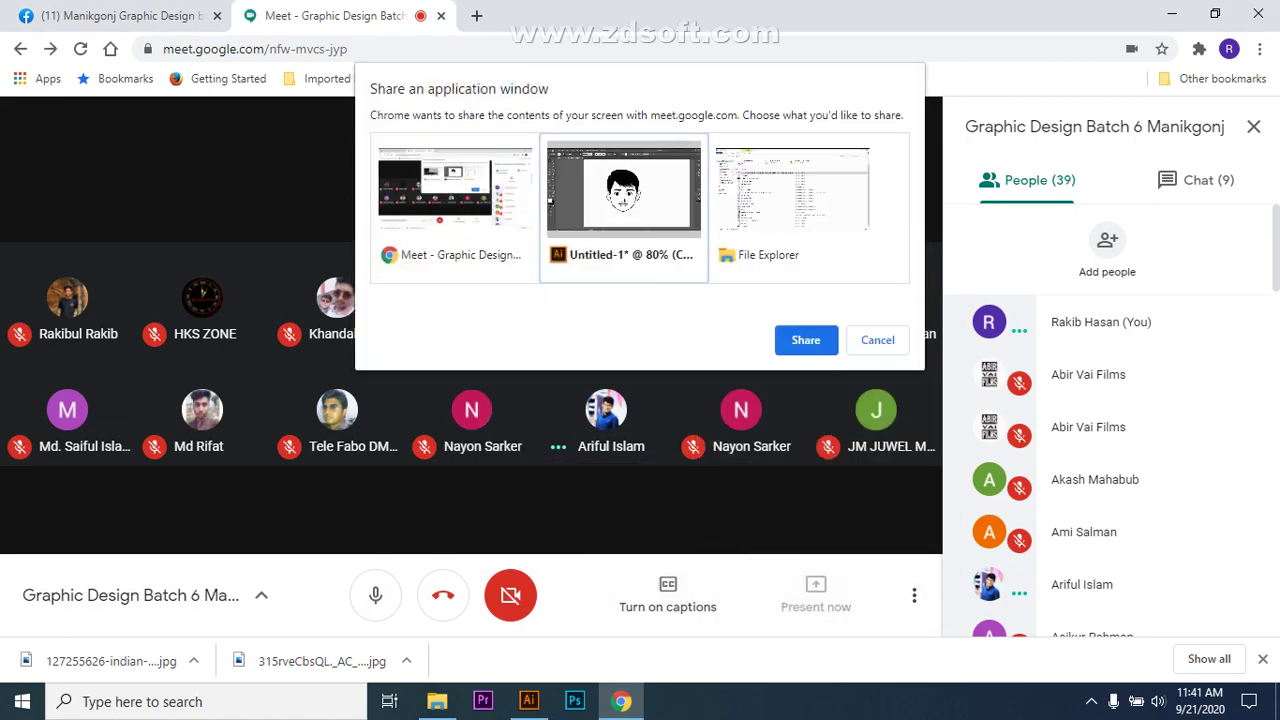
pyautogui.click(805, 340)
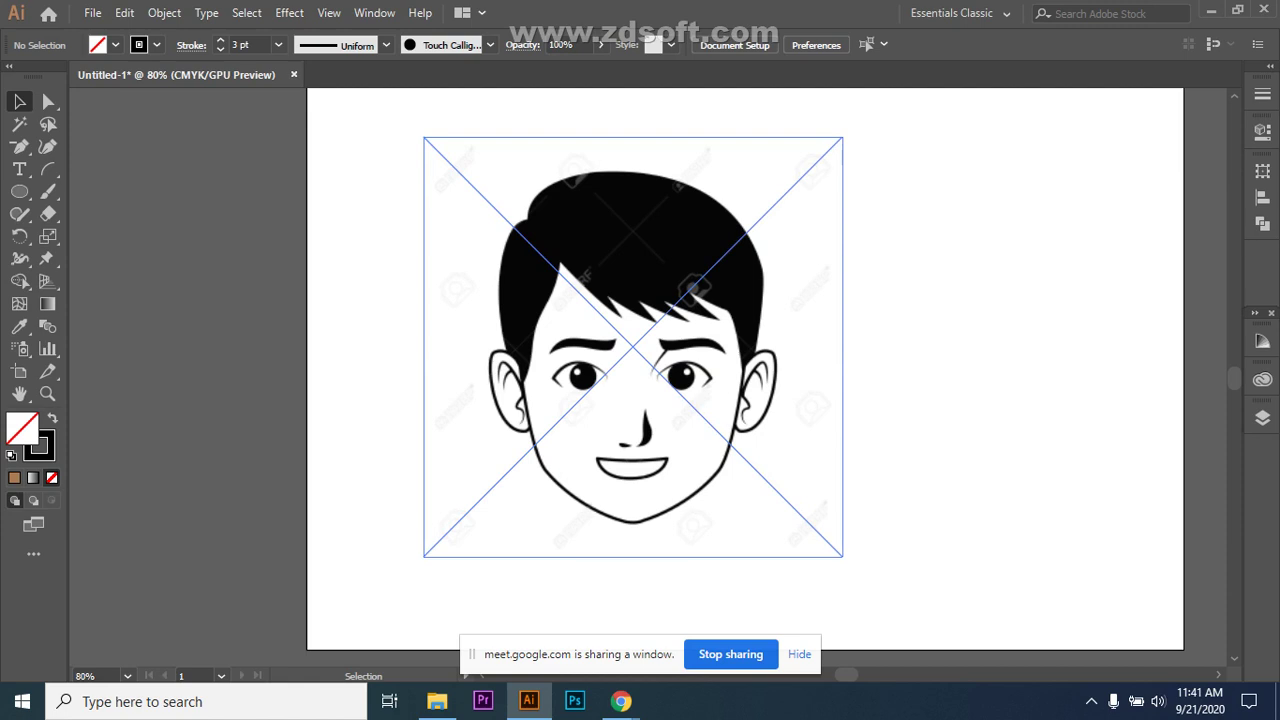
# Add a new layer above the boy face, lock Layer 1 holding the image, and make the new layer active.
pyautogui.click(786, 194)
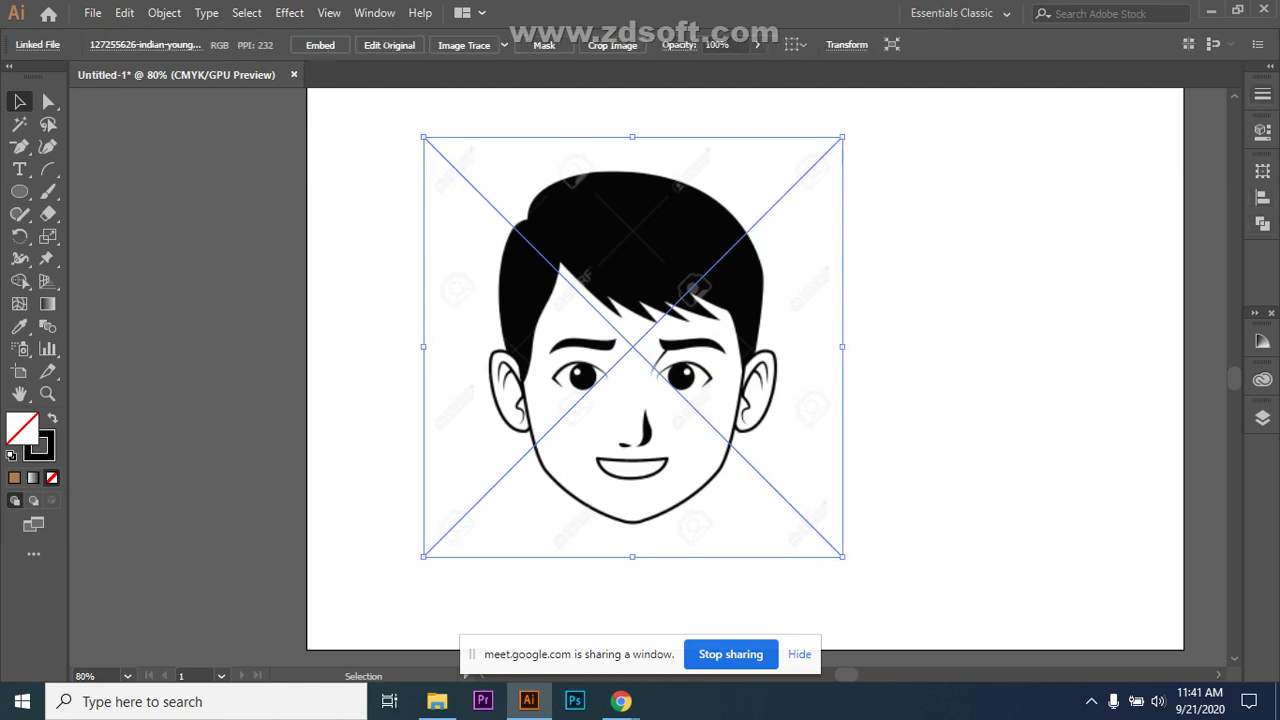
pyautogui.click(1262, 418)
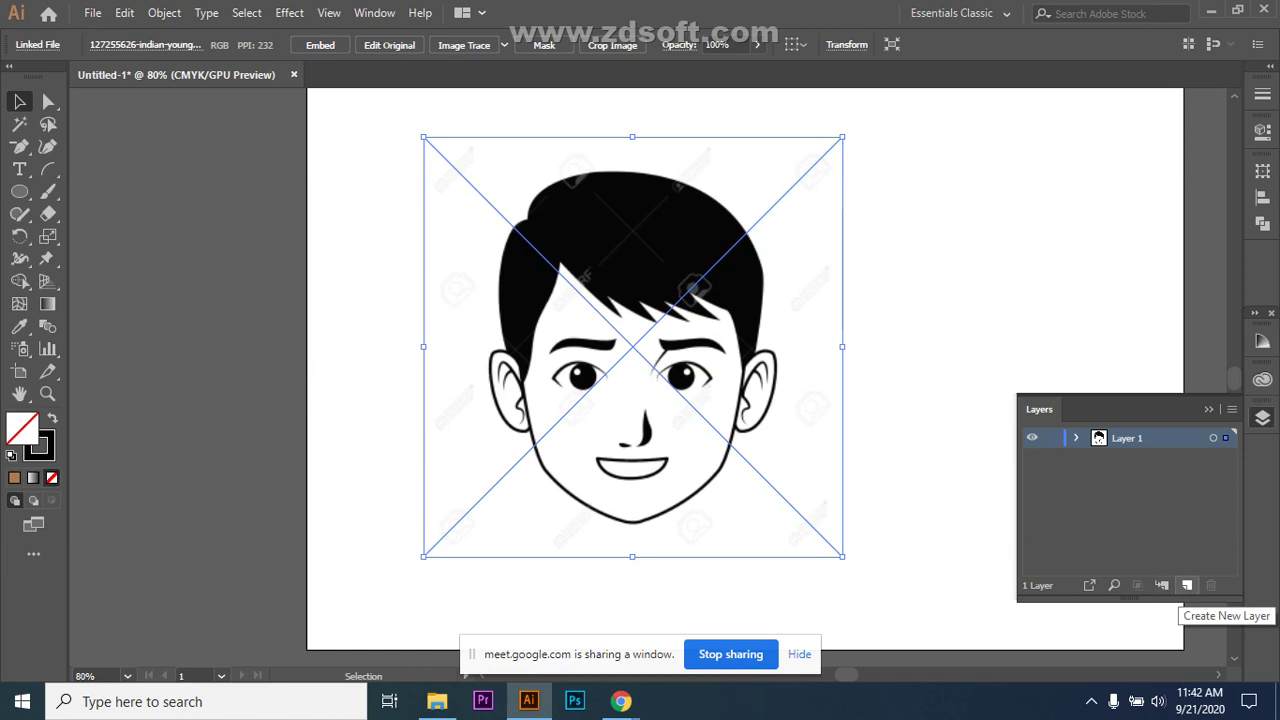
pyautogui.click(1187, 585)
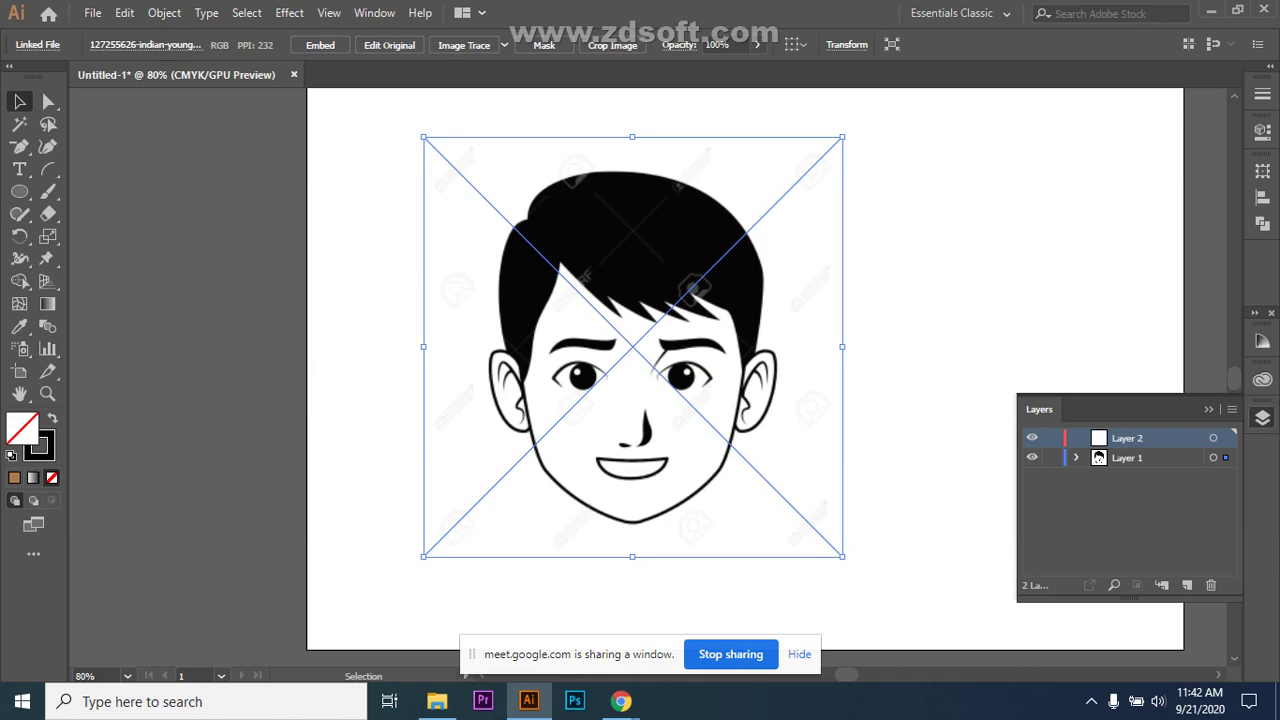
pyautogui.click(1099, 456)
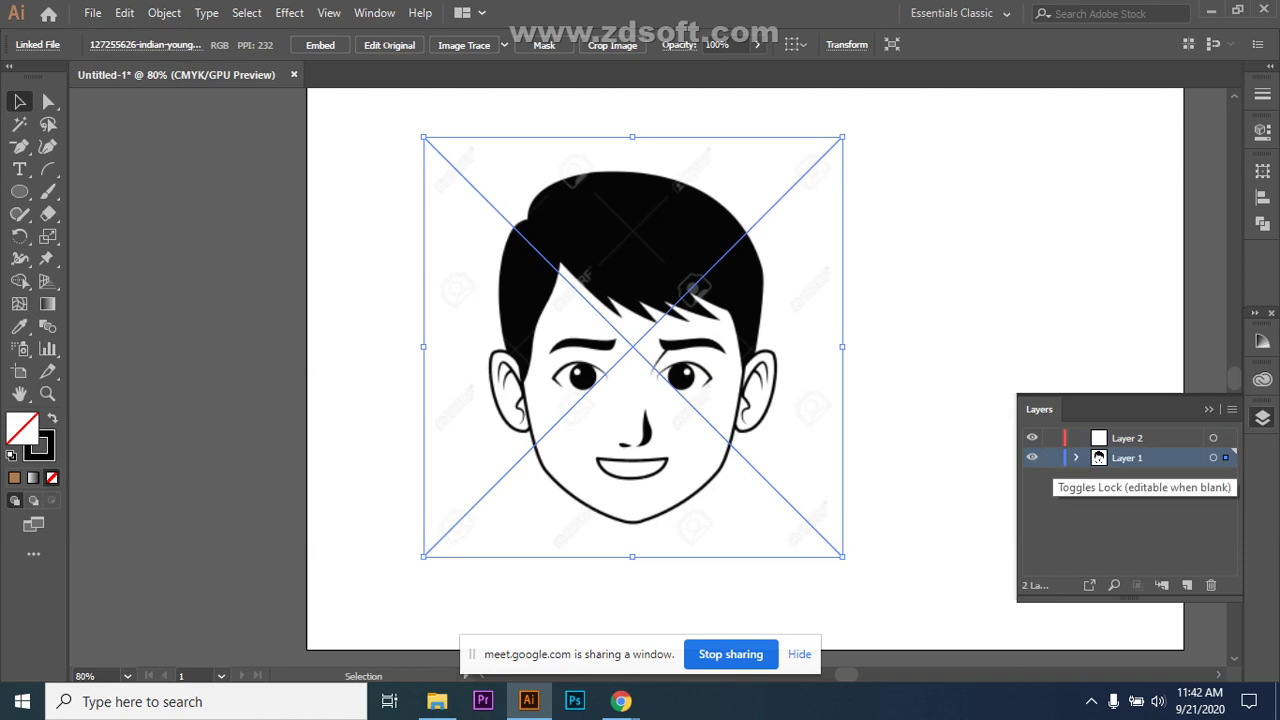
pyautogui.click(1051, 457)
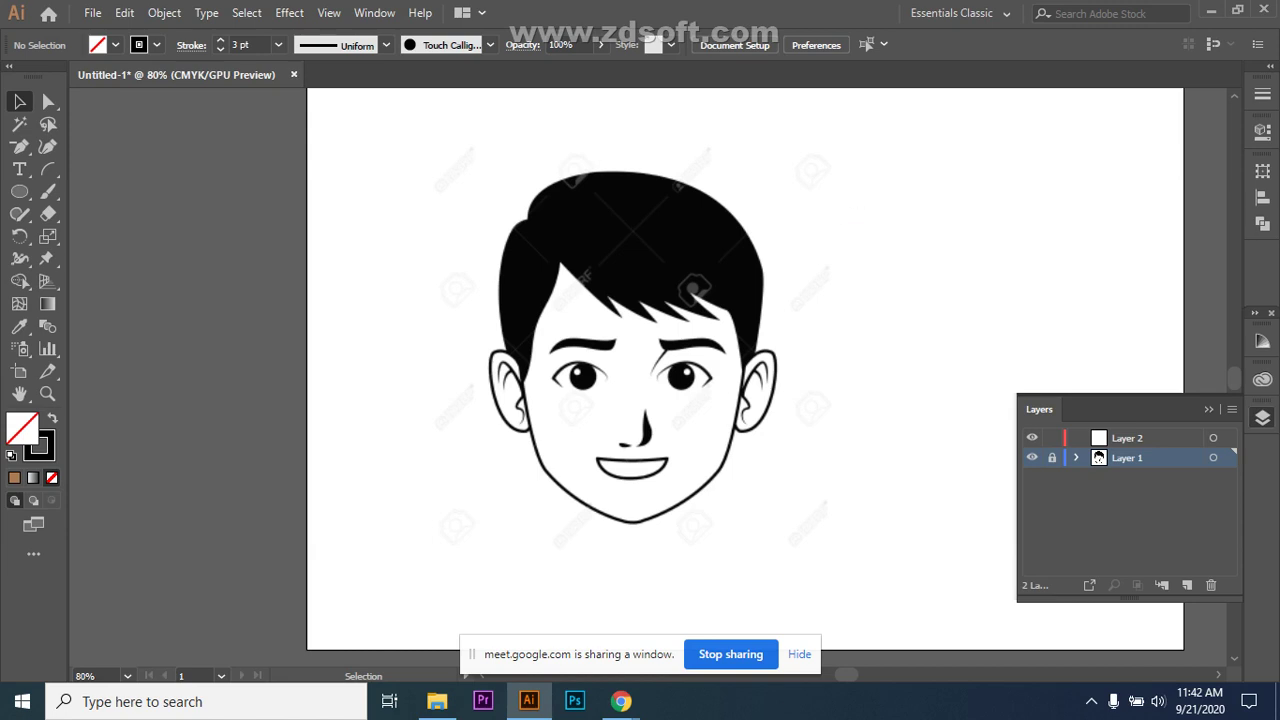
pyautogui.click(1127, 438)
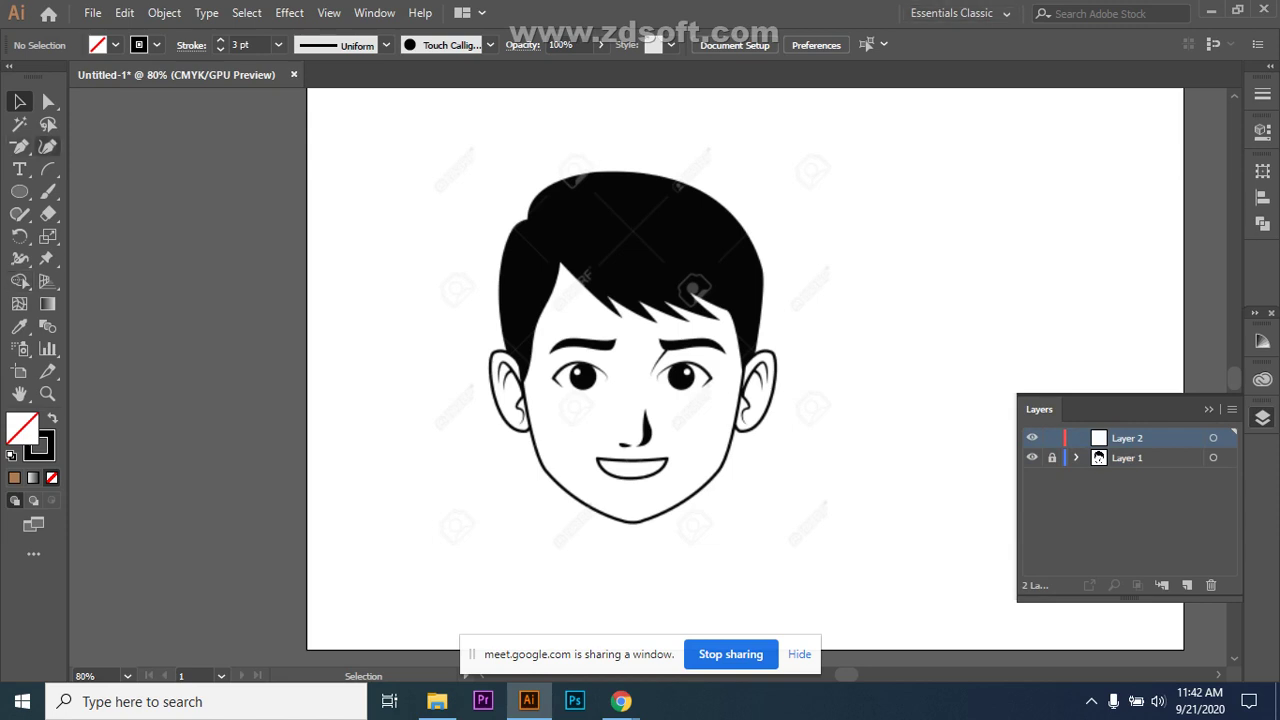
# Choose the Pen tool and set the stroke colour to pink EF255F for tracing the face.
pyautogui.click(19, 147)
pyautogui.click(100, 146)
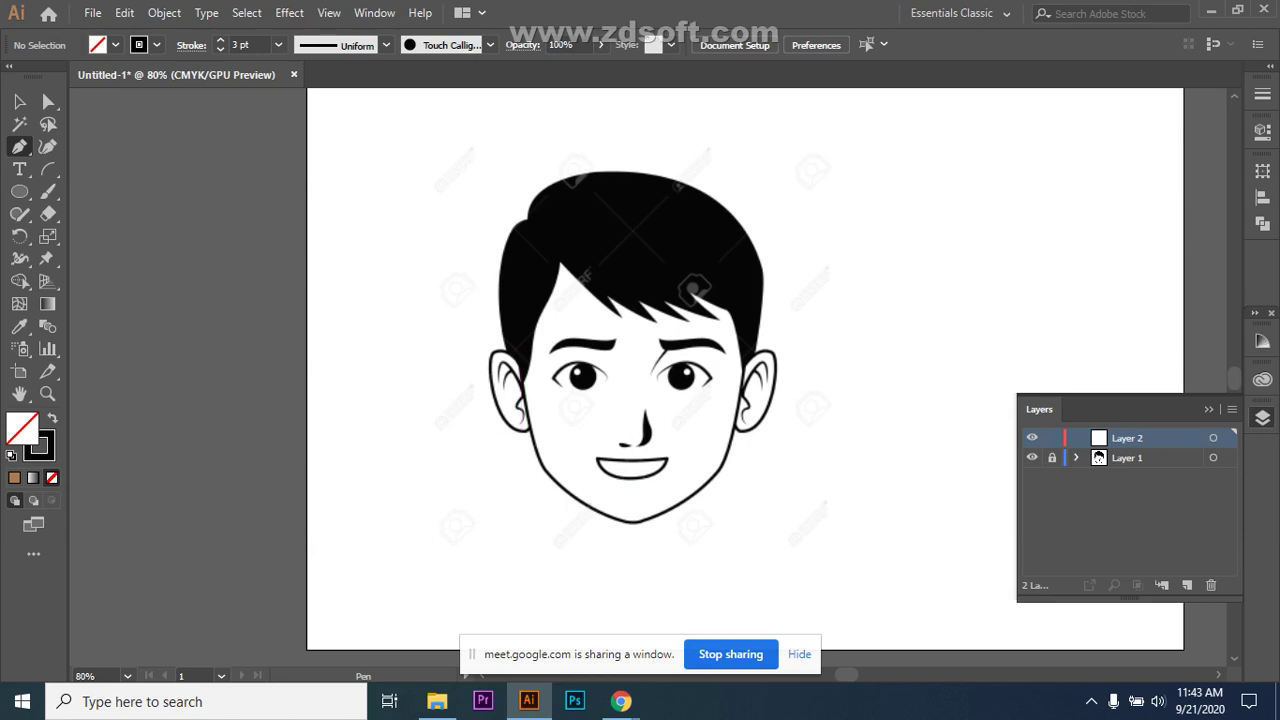
pyautogui.hotkey('ctrl', '+')
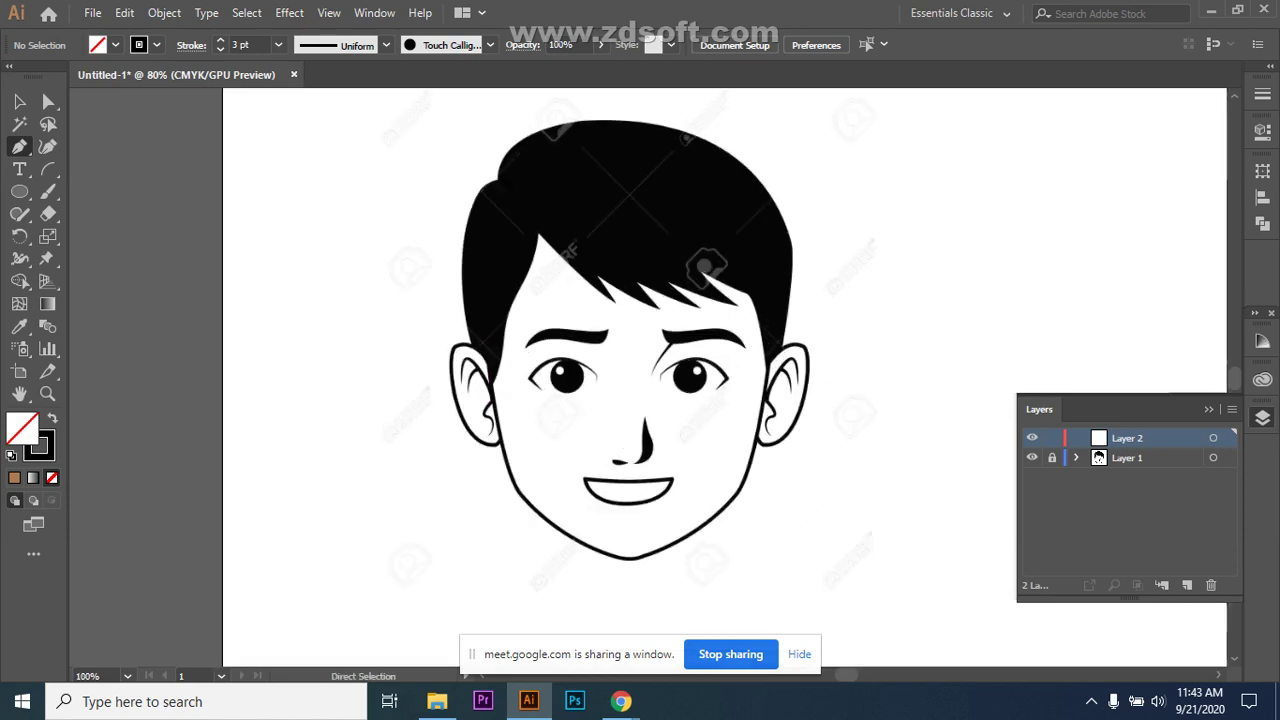
pyautogui.hotkey('ctrl', '+')
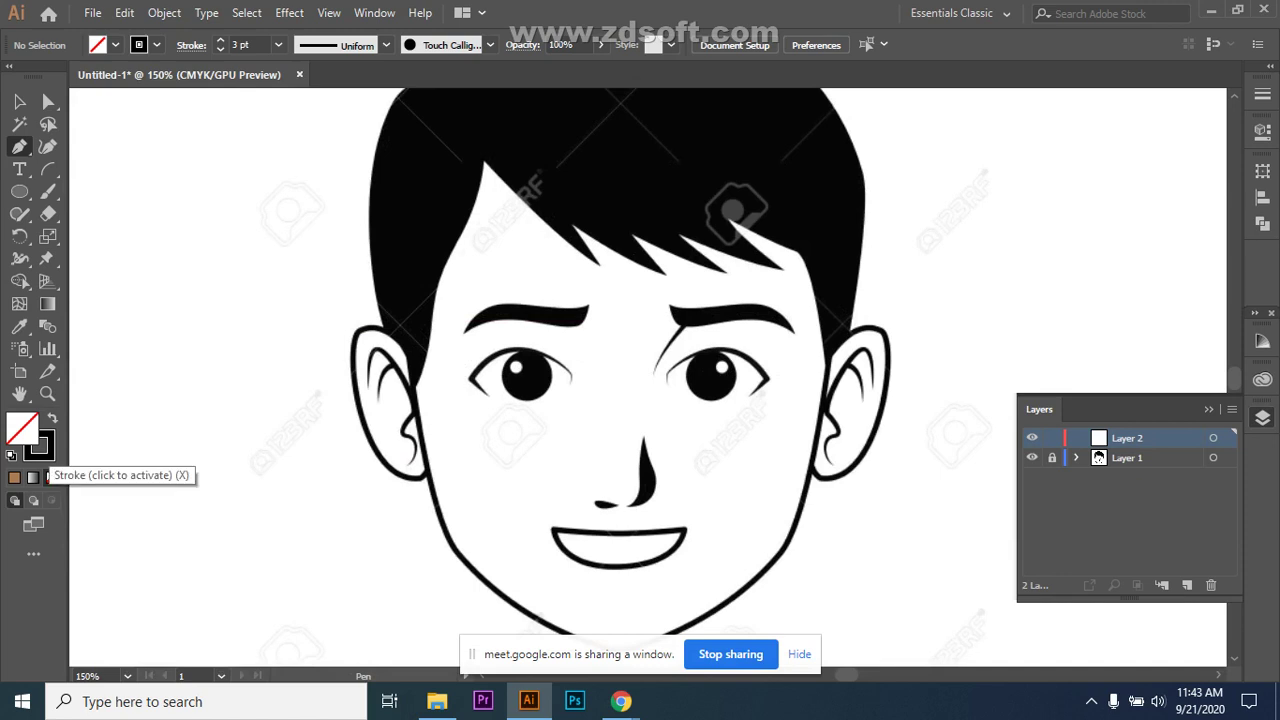
pyautogui.doubleClick(42, 450)
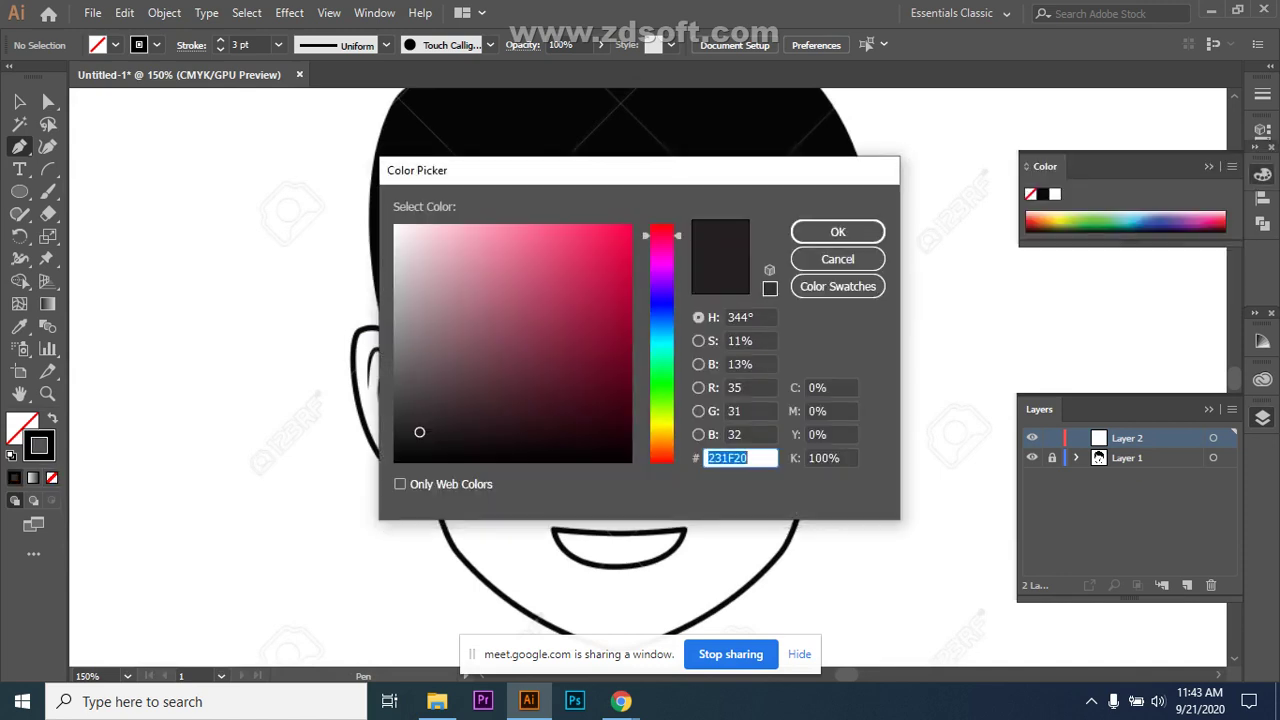
pyautogui.write('E7255F')
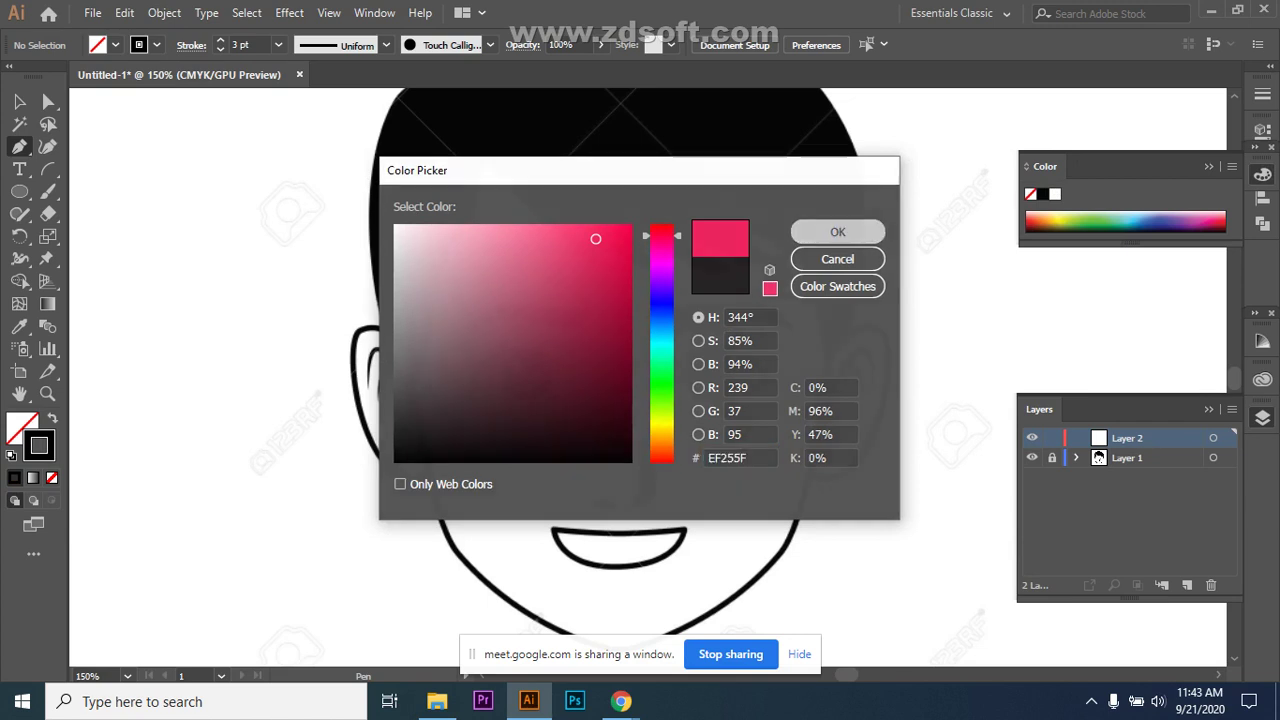
pyautogui.press('Return')
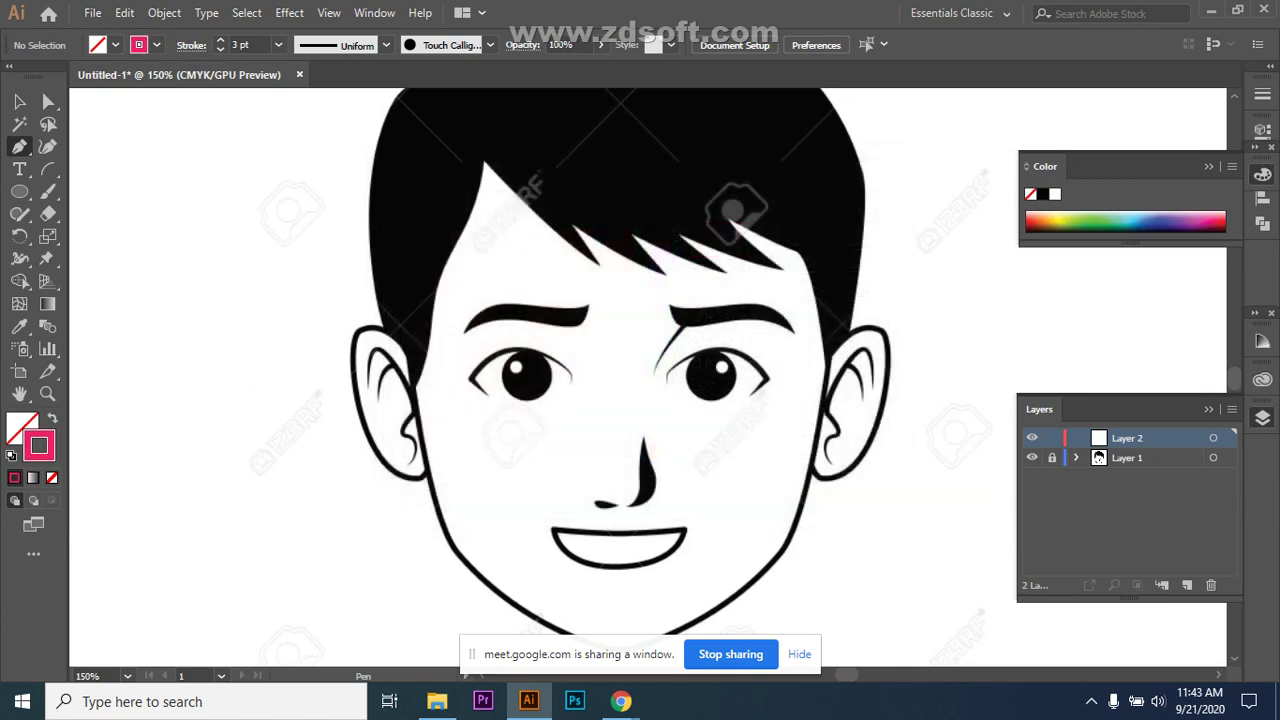
pyautogui.click(421, 470)
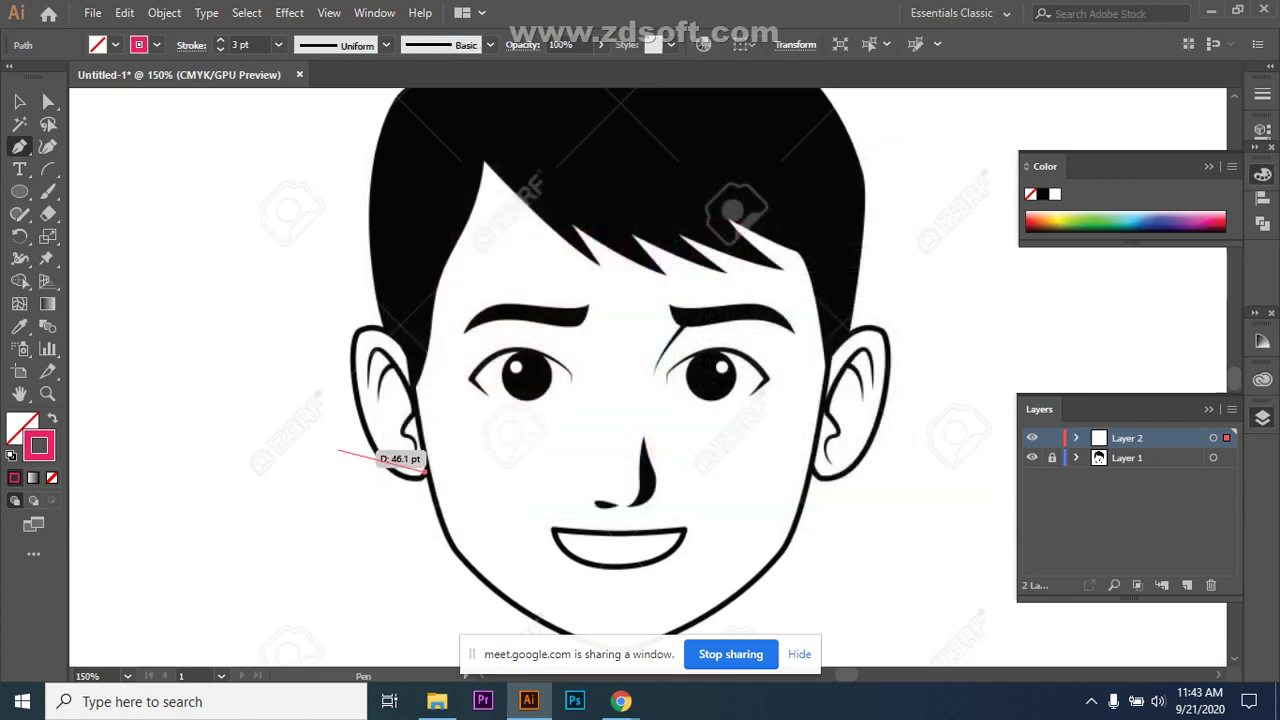
pyautogui.moveTo(380, 459); pyautogui.dragTo(336, 417)
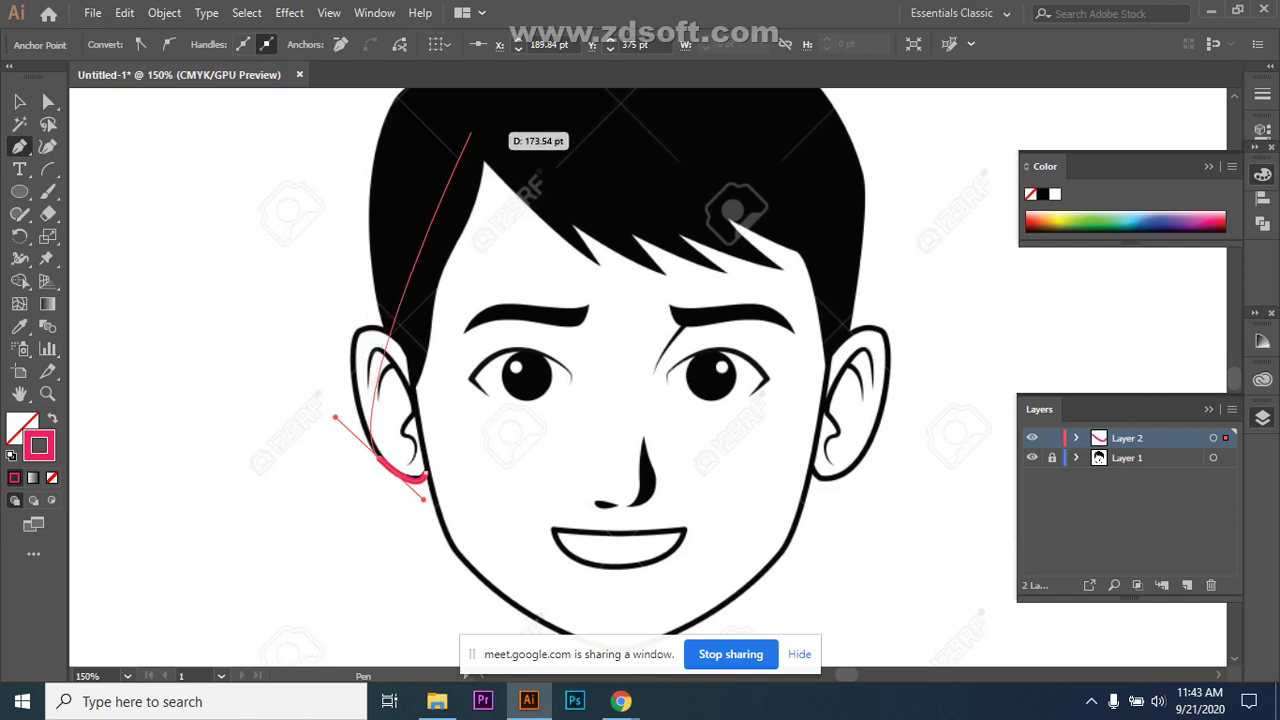
pyautogui.click(20, 102)
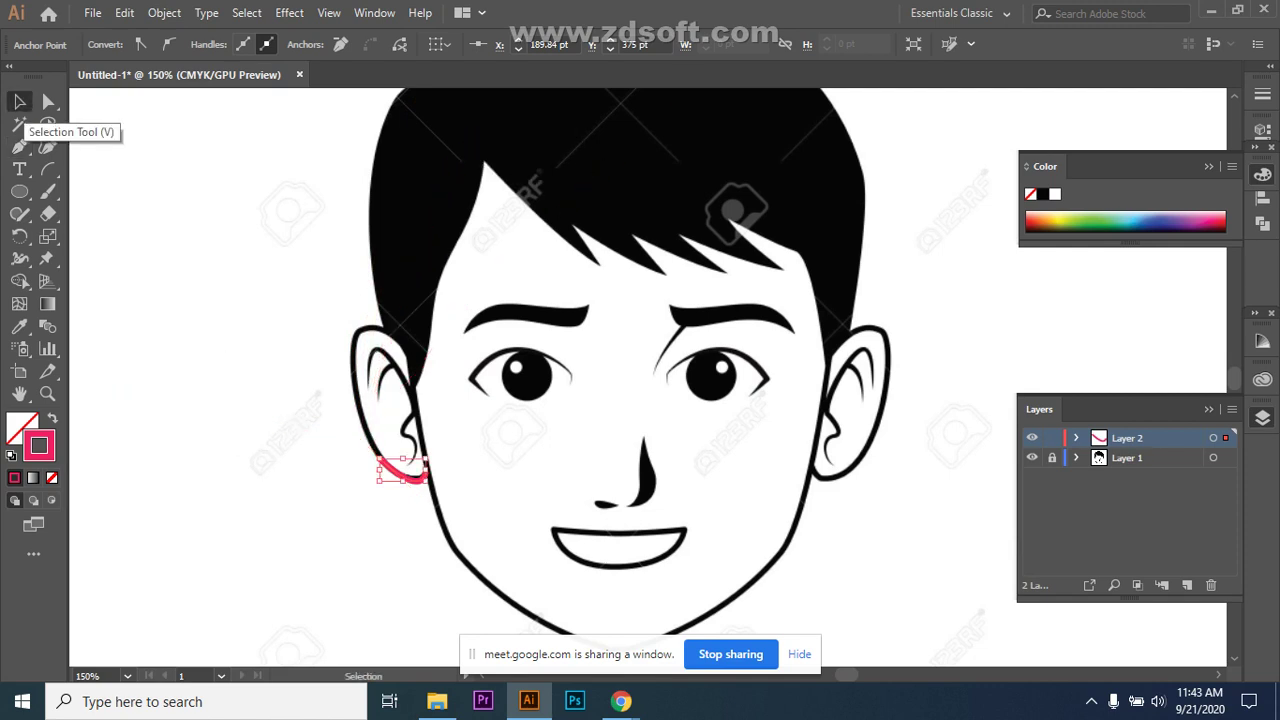
pyautogui.press('Delete')
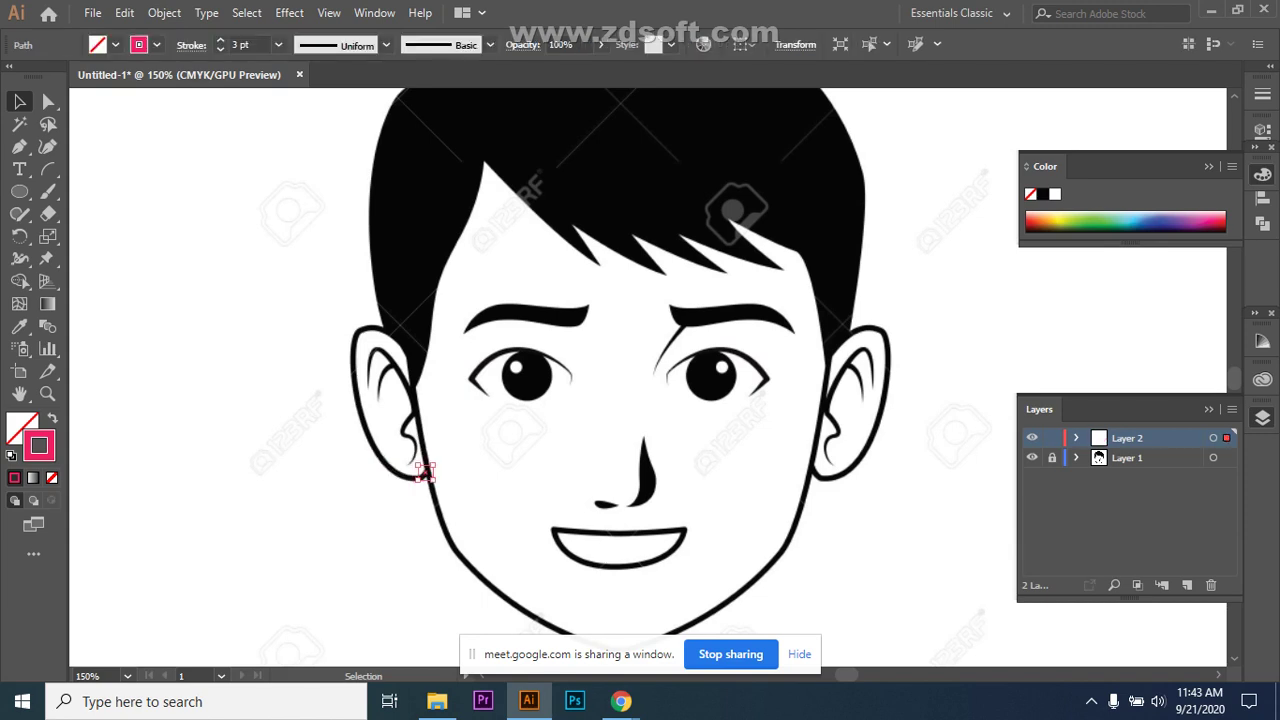
# Set the stroke weight to 1 pt and delete the leftover anchor point at the ear's lower end.
pyautogui.click(278, 44)
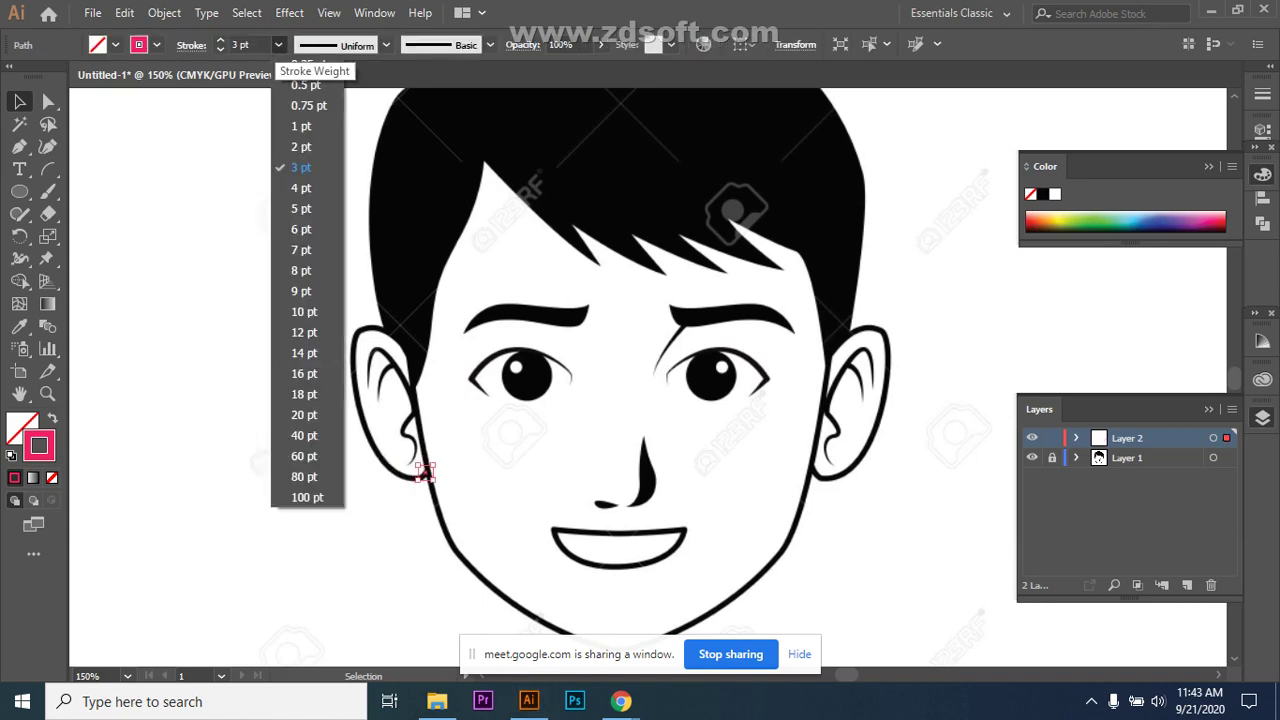
pyautogui.click(300, 126)
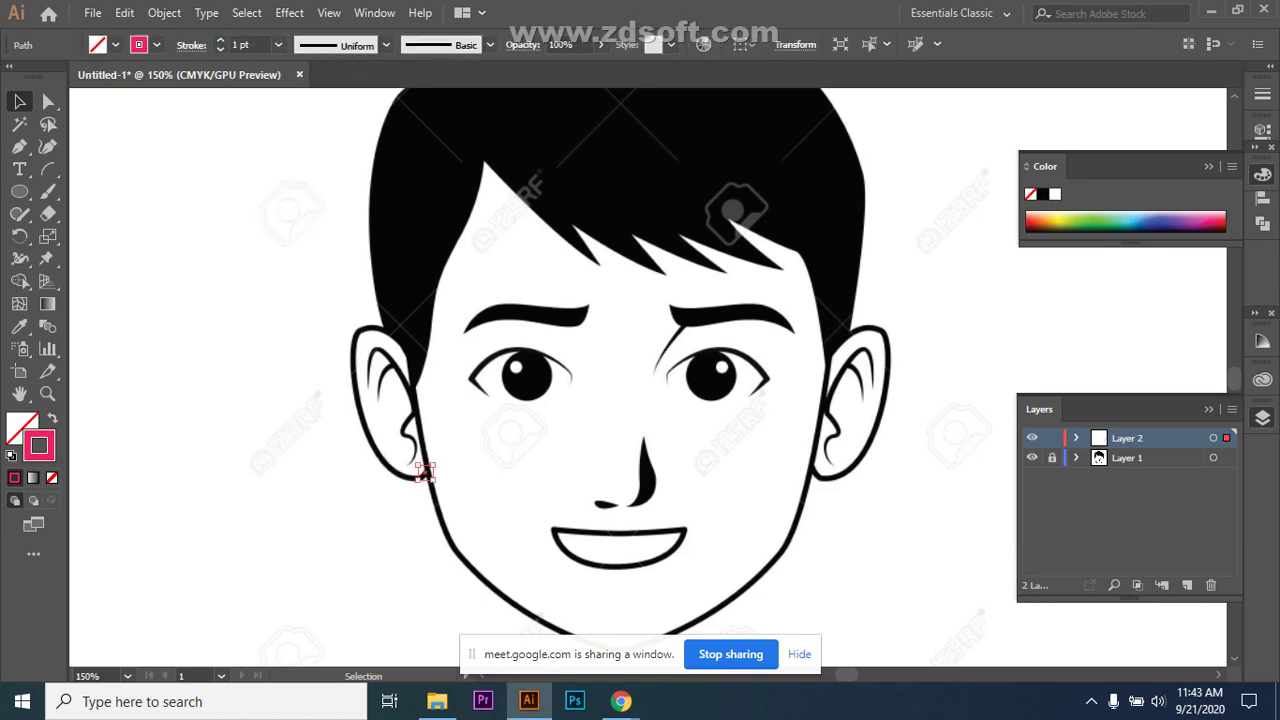
pyautogui.press('Delete')
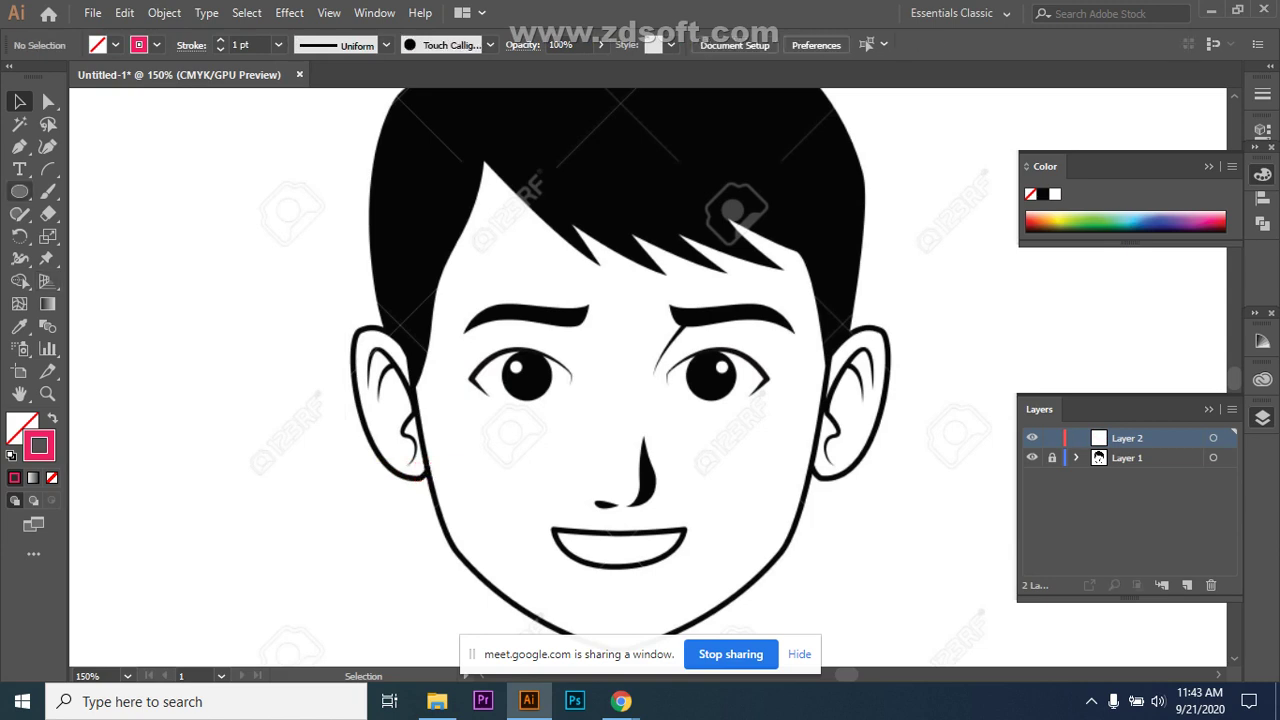
# Trace the outline of the ear on the image's left side with the Pen tool as a closed curved path.
pyautogui.click(19, 146)
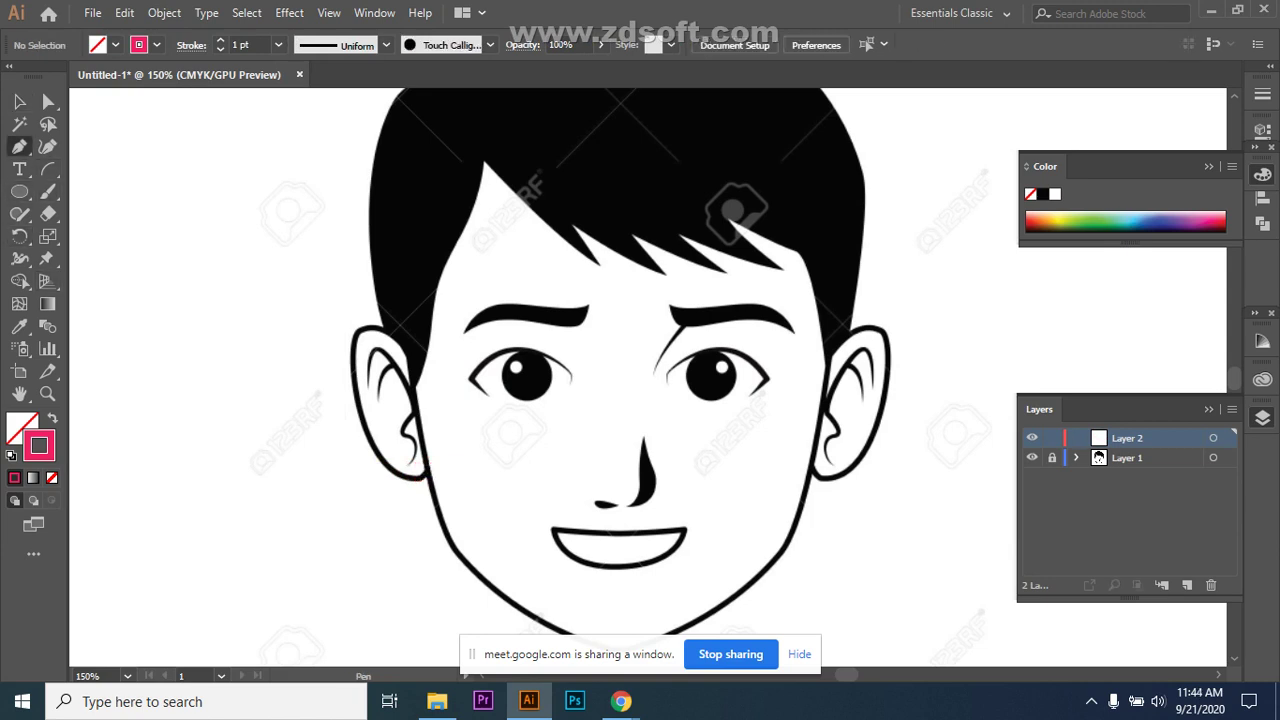
pyautogui.click(427, 473)
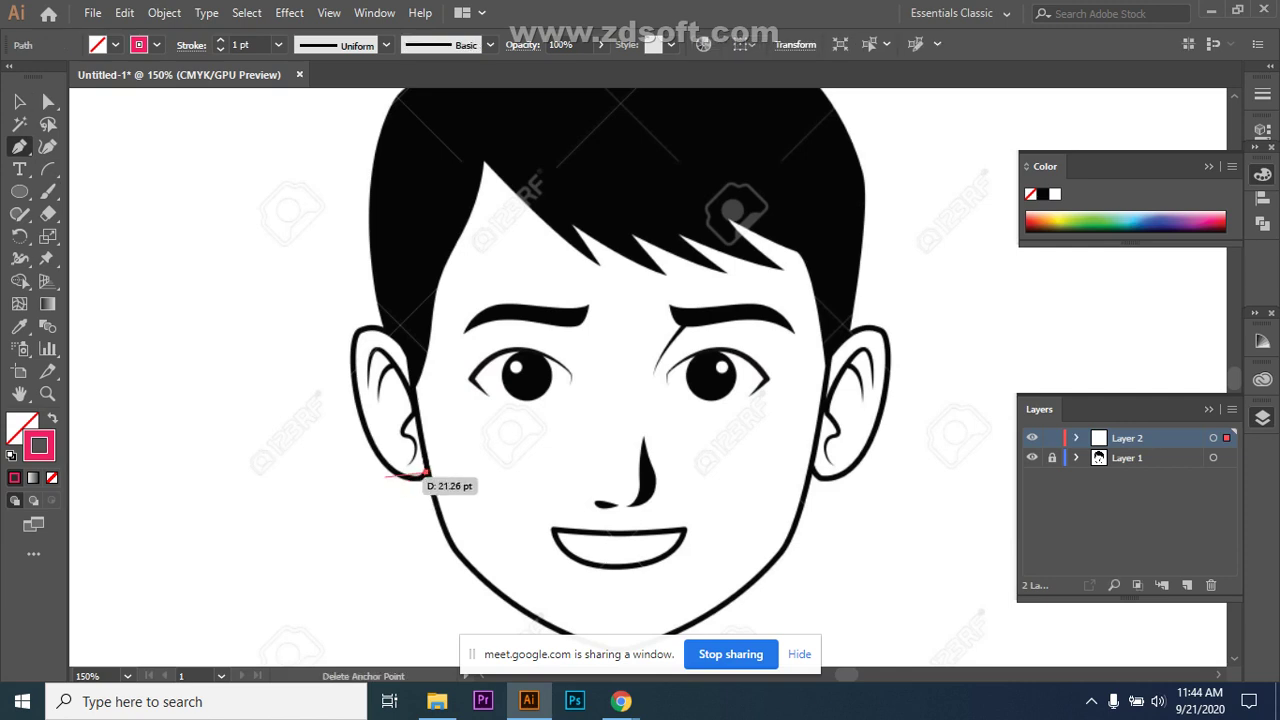
pyautogui.moveTo(385, 465); pyautogui.dragTo(357, 440)
pyautogui.click(385, 465)
pyautogui.moveTo(402, 334); pyautogui.dragTo(421, 464)
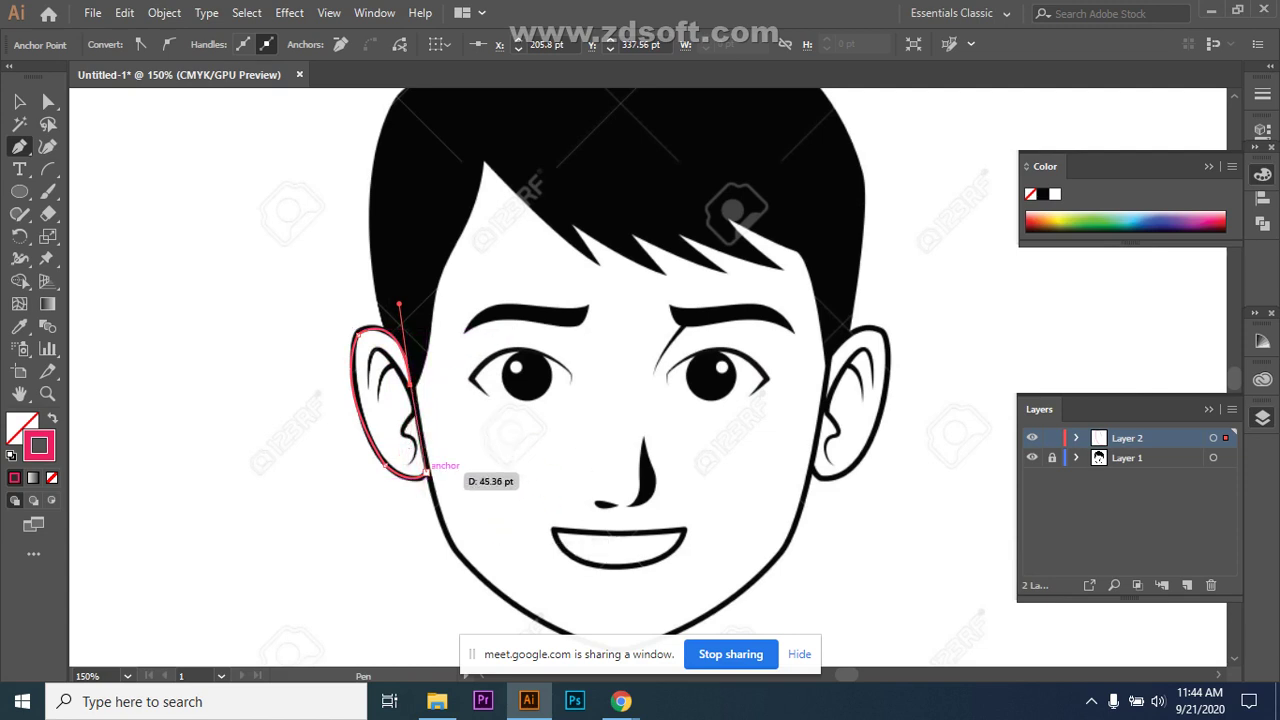
pyautogui.click(426, 472)
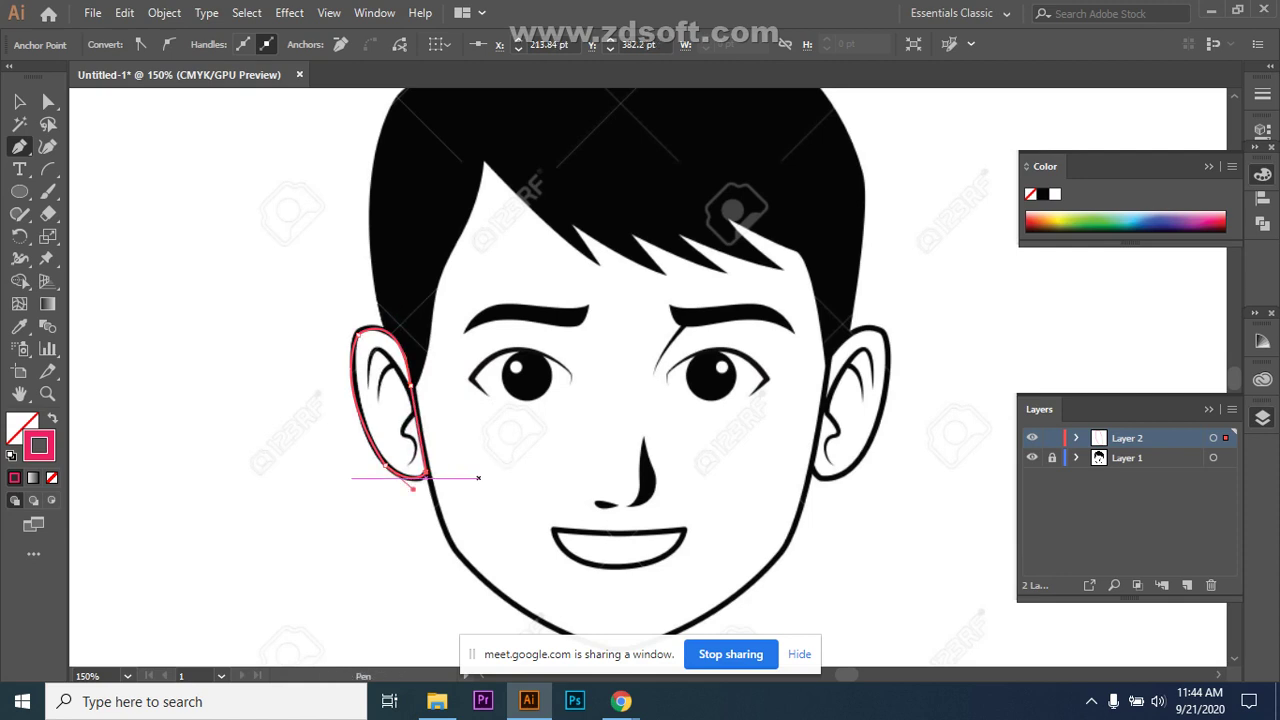
pyautogui.press('v')
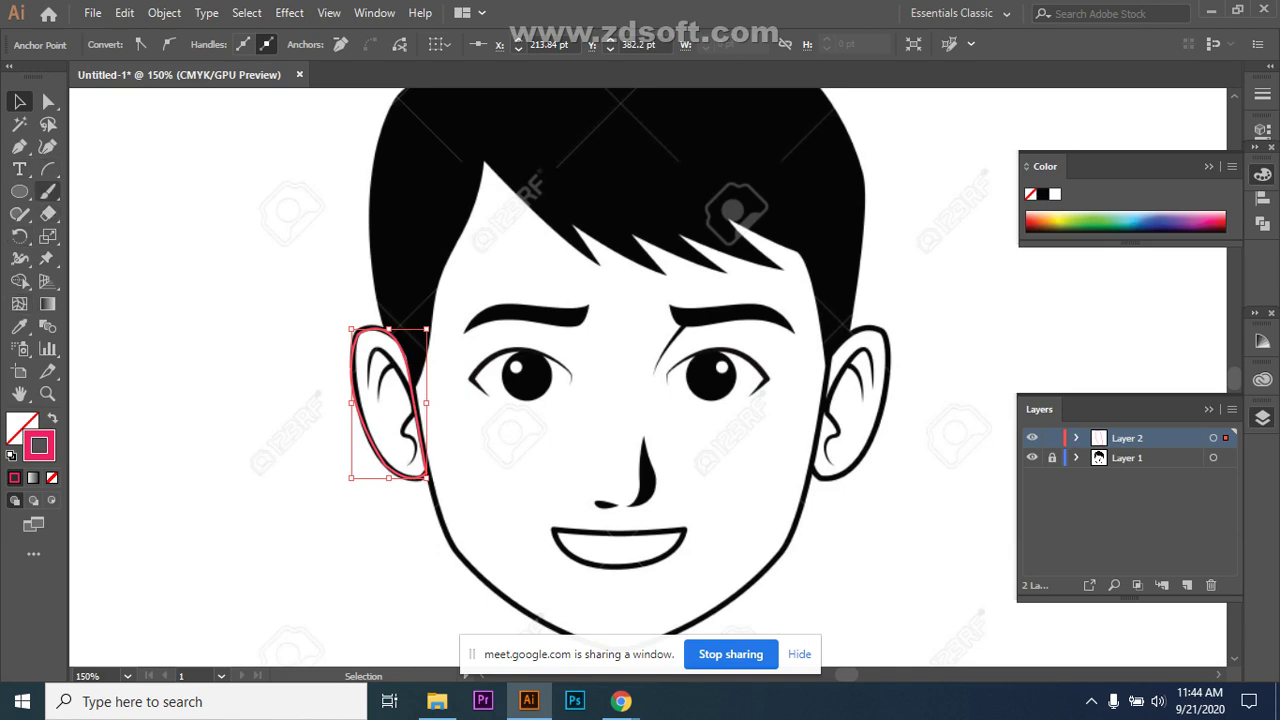
pyautogui.click(48, 192)
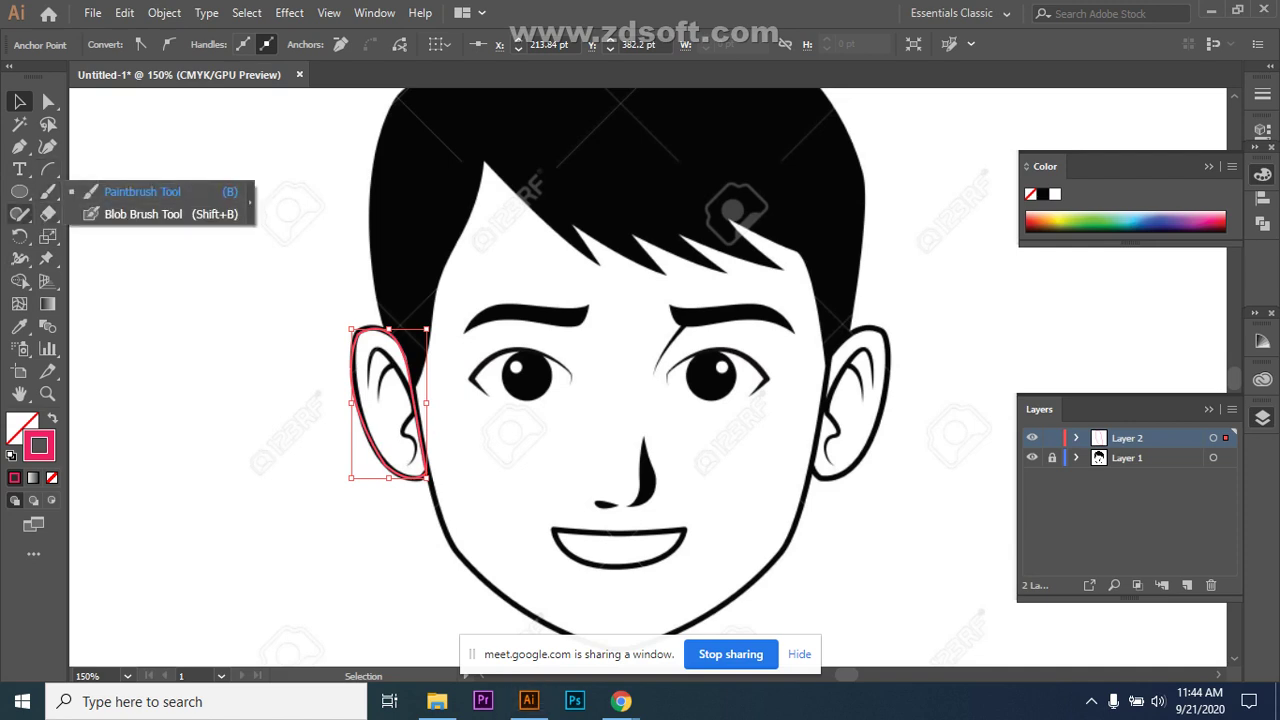
pyautogui.click(621, 701)
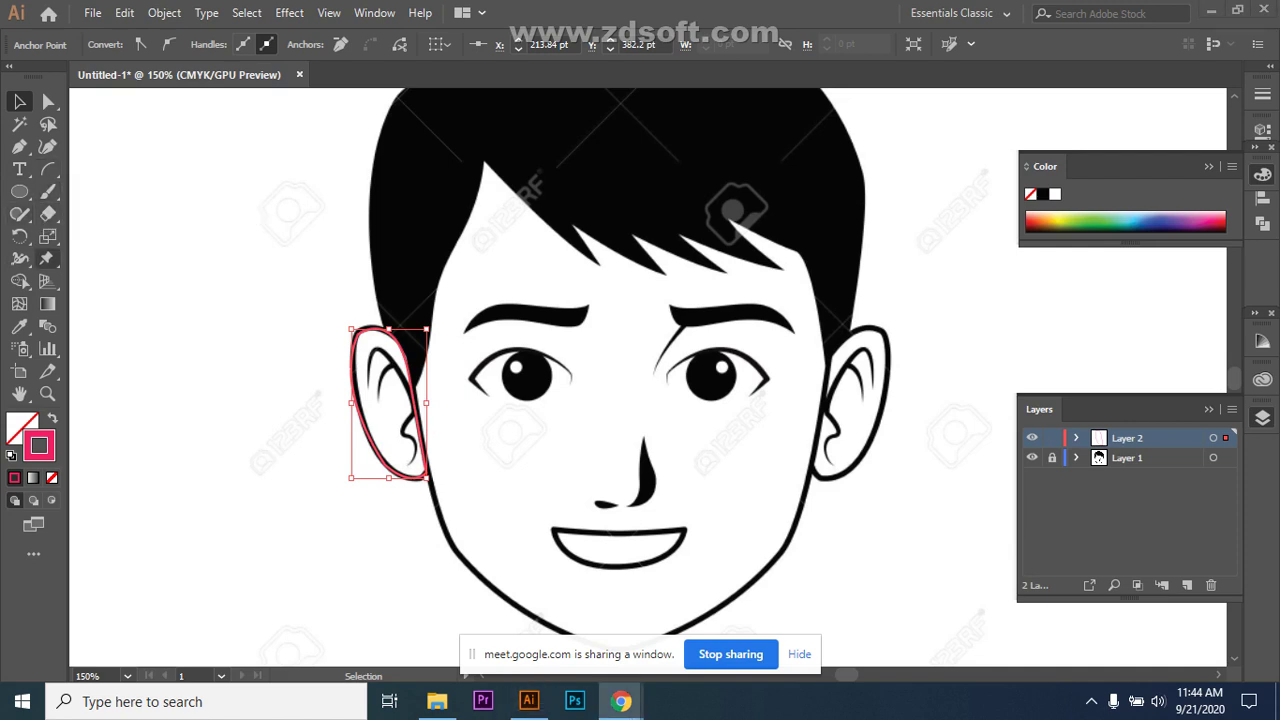
pyautogui.click(20, 213)
pyautogui.hotkey('alt', 'Tab')
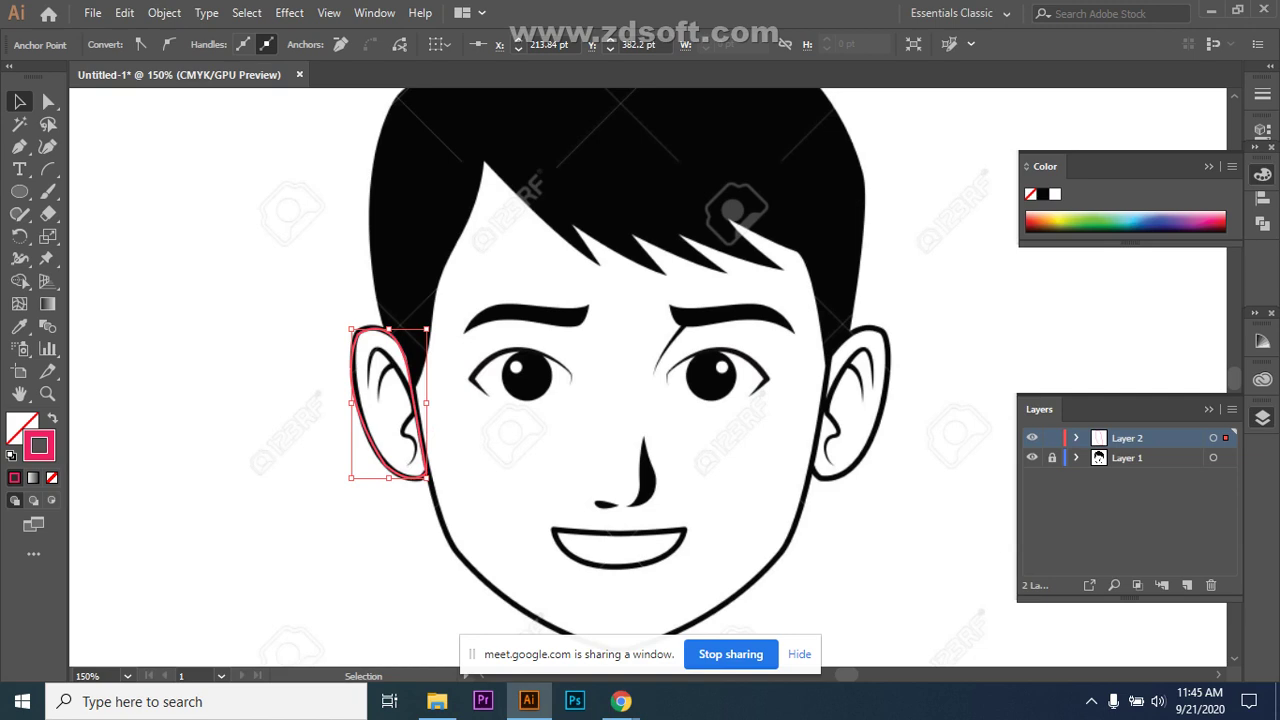
# Add a new layer above Layer 2, then rename Layer 2 as ear and lock it.
pyautogui.hotkey('ctrl', 'shift', 'a')
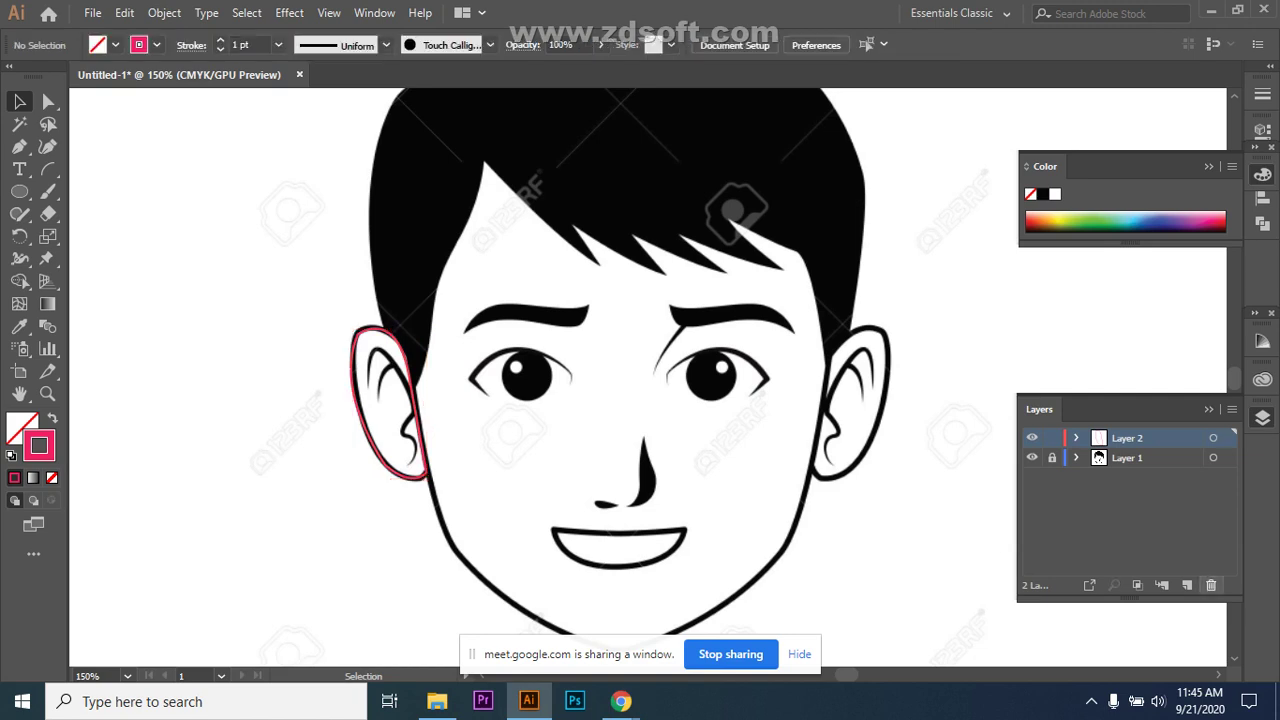
pyautogui.click(1187, 585)
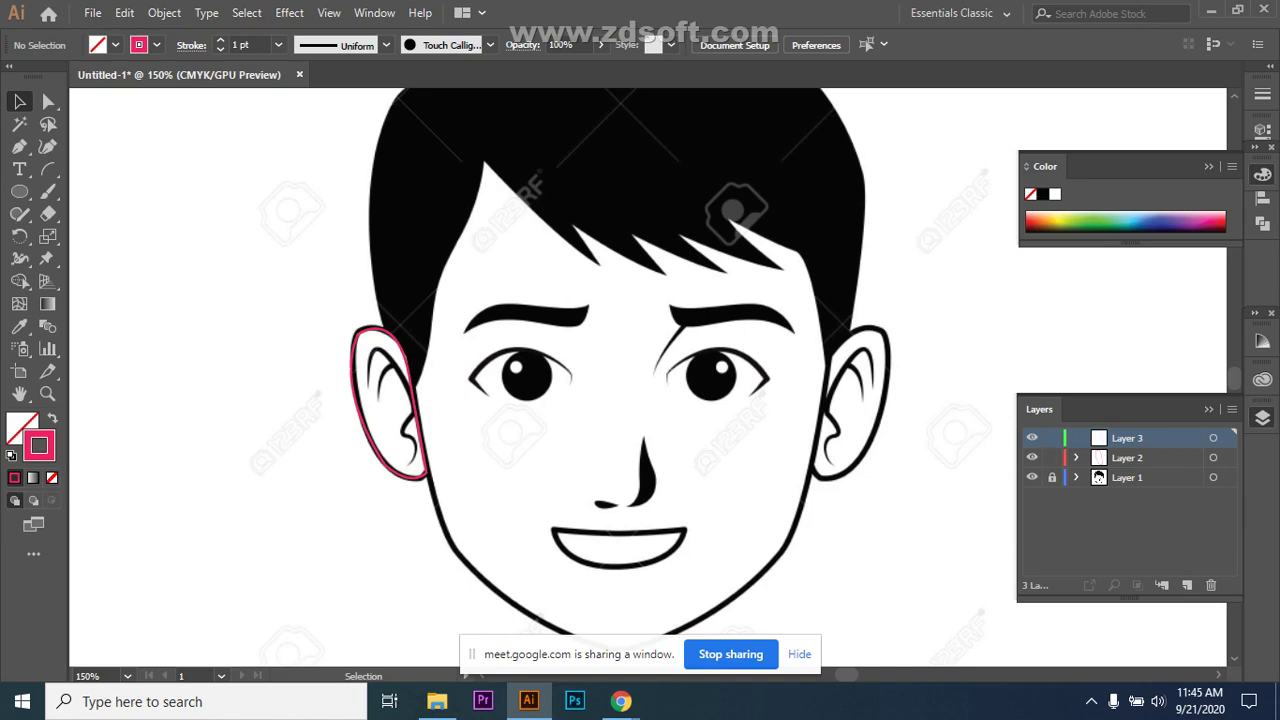
pyautogui.doubleClick(1127, 457)
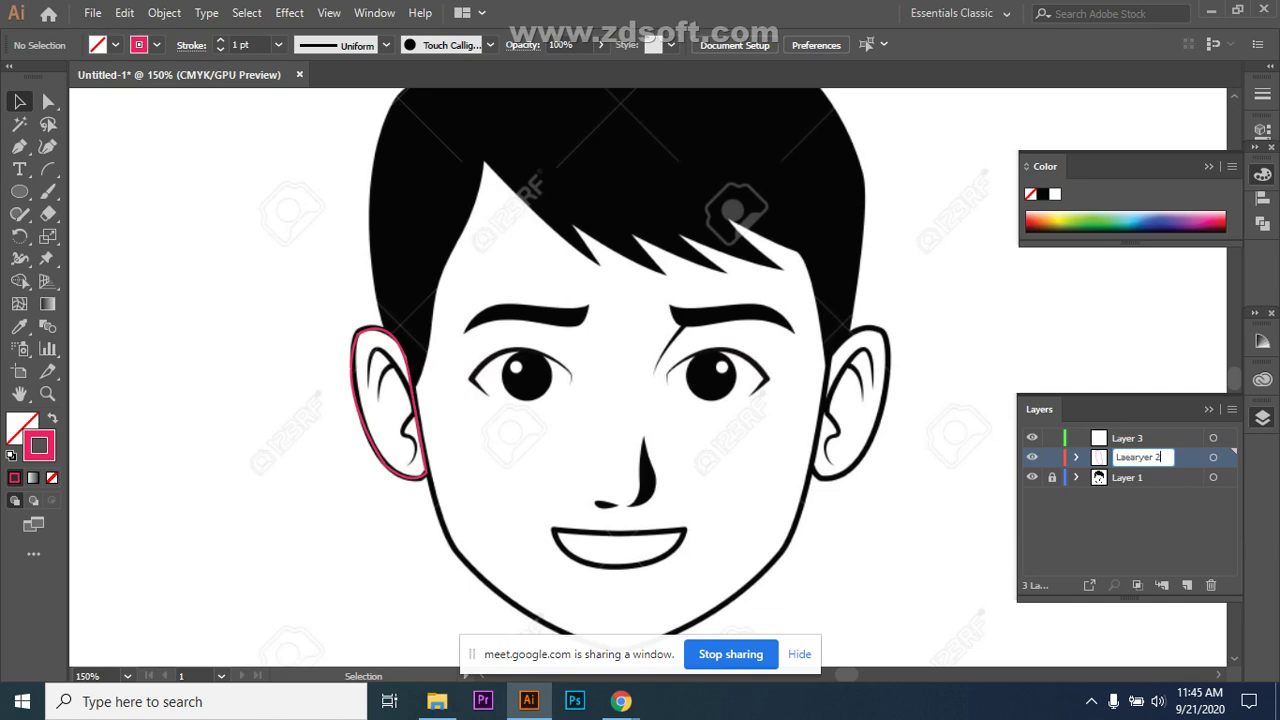
pyautogui.press('BackSpace')
pyautogui.press('BackSpace')
pyautogui.press('BackSpace')
pyautogui.press('BackSpace')
pyautogui.press('BackSpace')
pyautogui.press('BackSpace')
pyautogui.press('BackSpace')
pyautogui.press('Return')
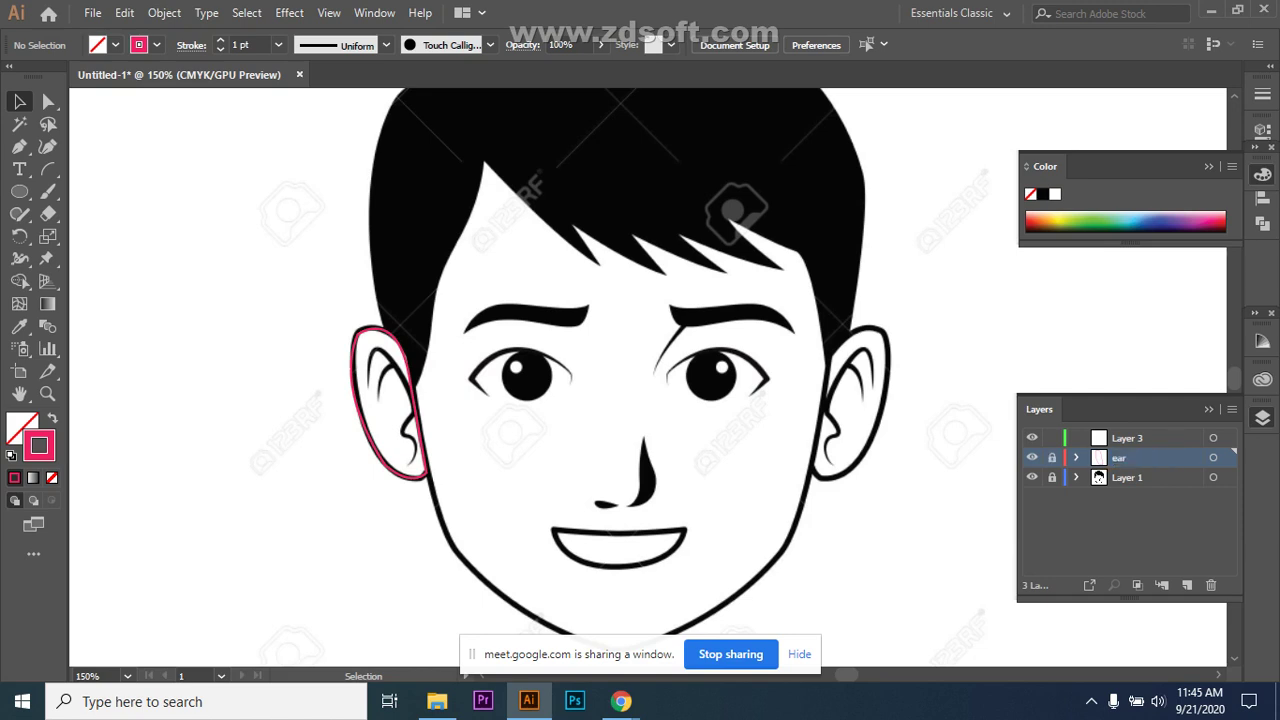
# Make the empty Layer 3 active and rename it as hair.
pyautogui.scroll(2, 647, 376)
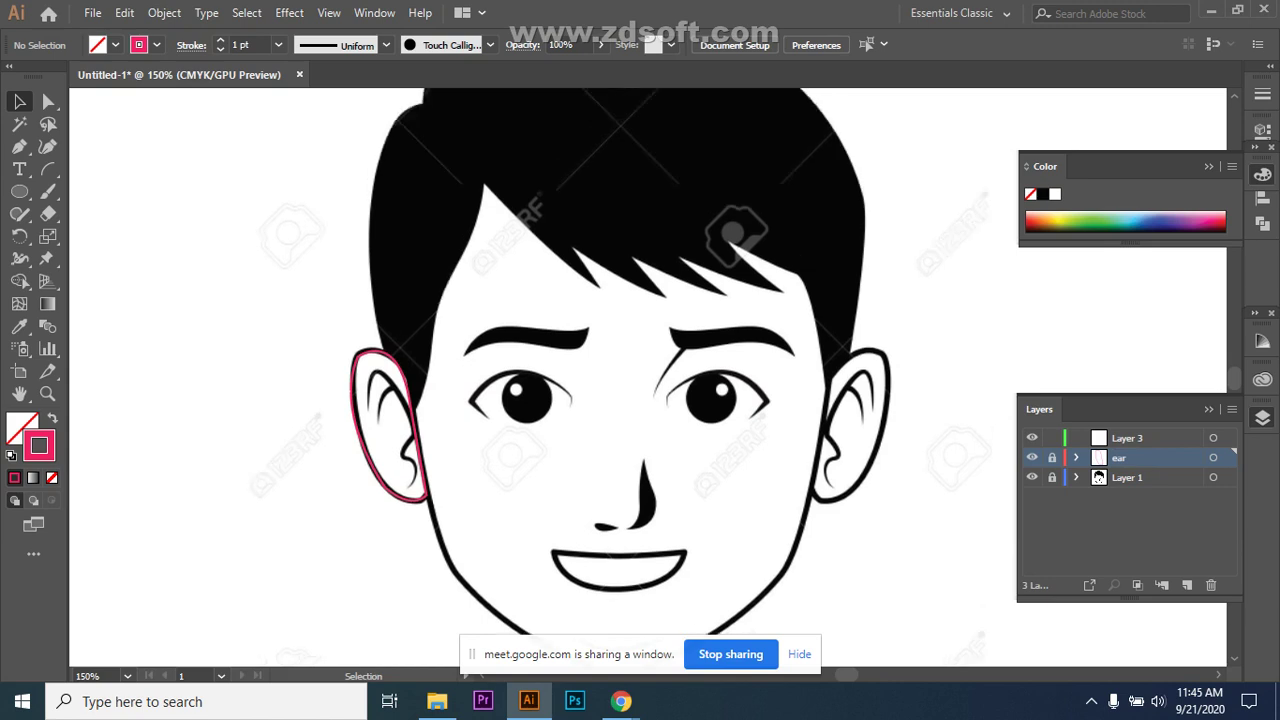
pyautogui.click(1140, 438)
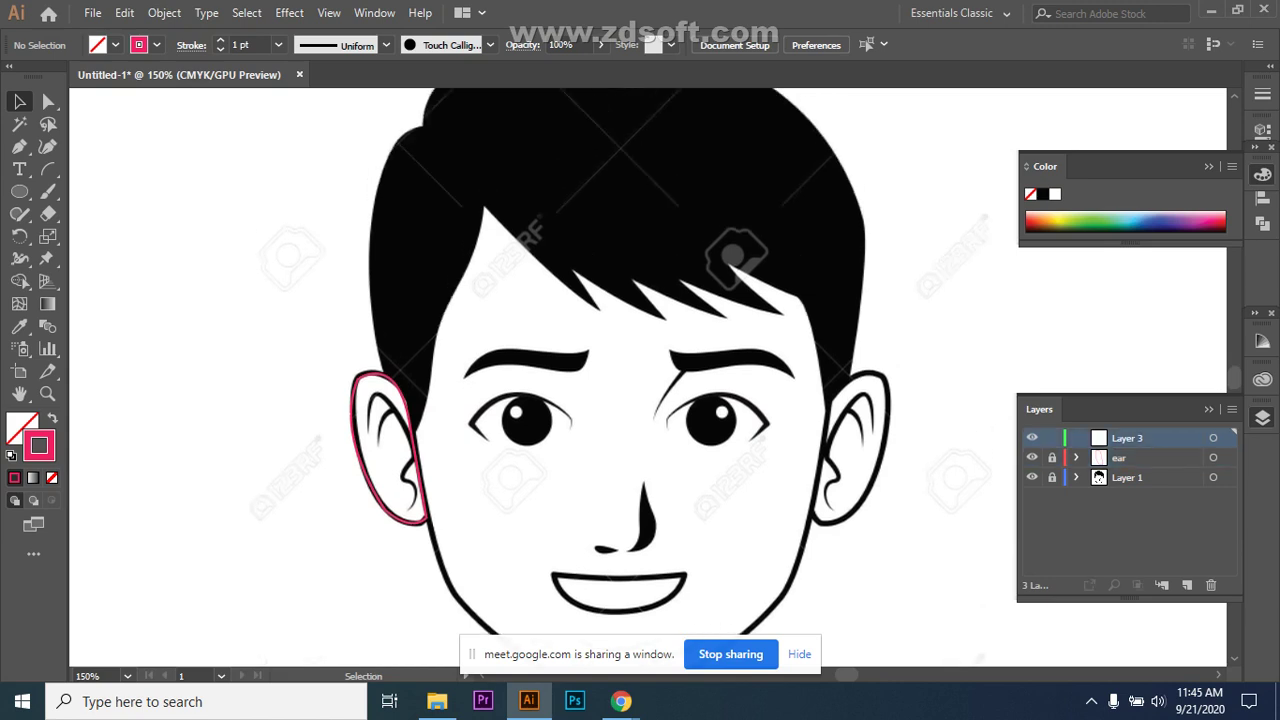
pyautogui.doubleClick(1160, 438)
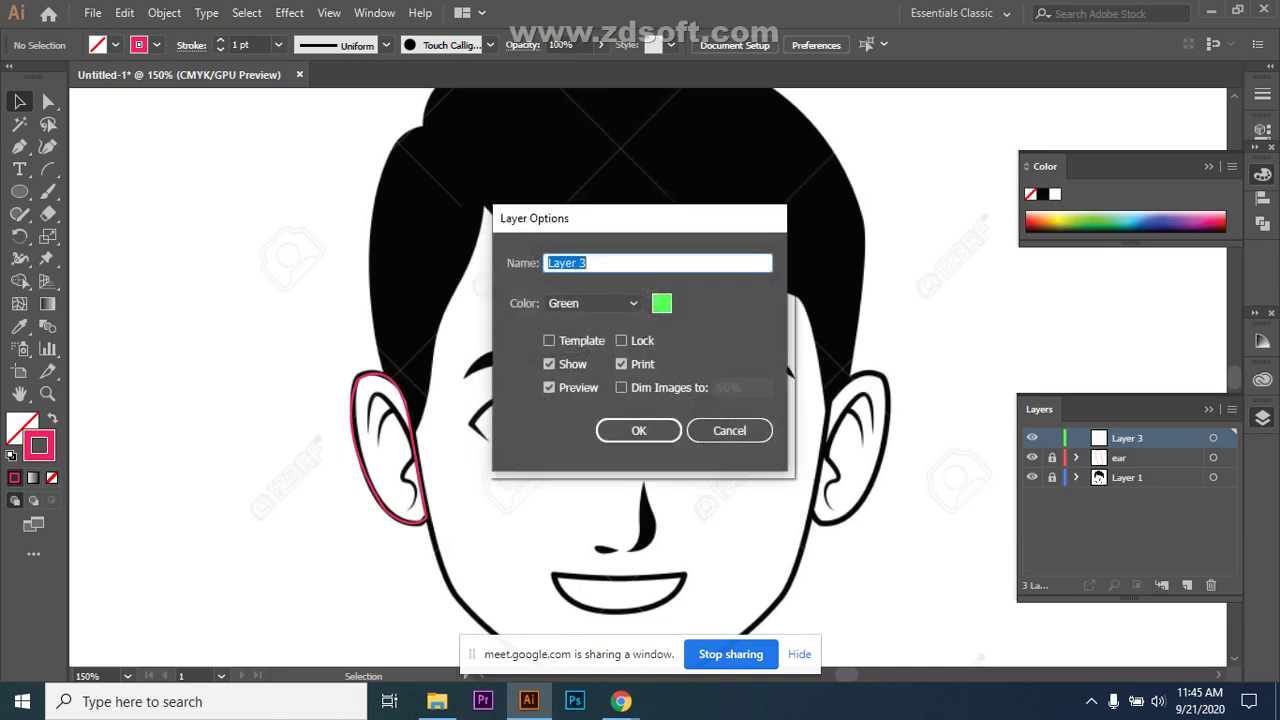
pyautogui.click(586, 263)
pyautogui.write('hair')
pyautogui.press('Return')
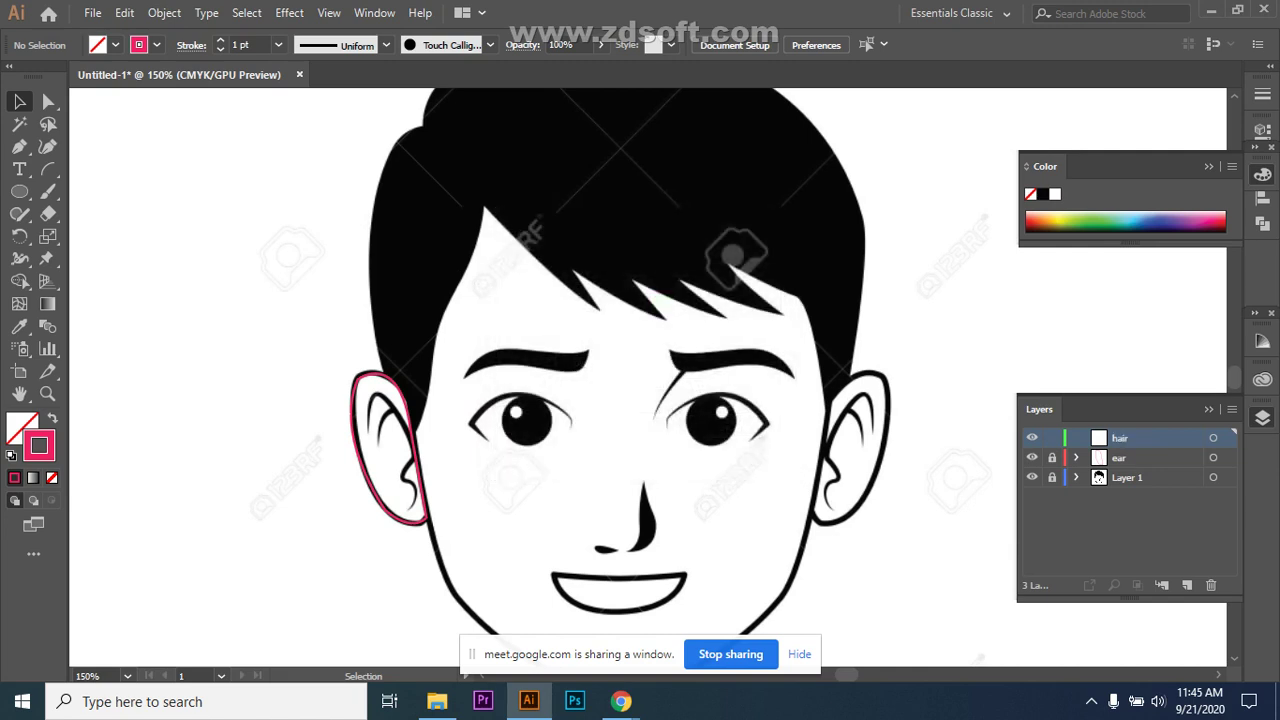
# Trace the hair edge with the Pen tool from the traced ear's inner edge, over its top and up the side to the notch.
pyautogui.scroll(4, 647, 377)
pyautogui.scroll(-1, 647, 377)
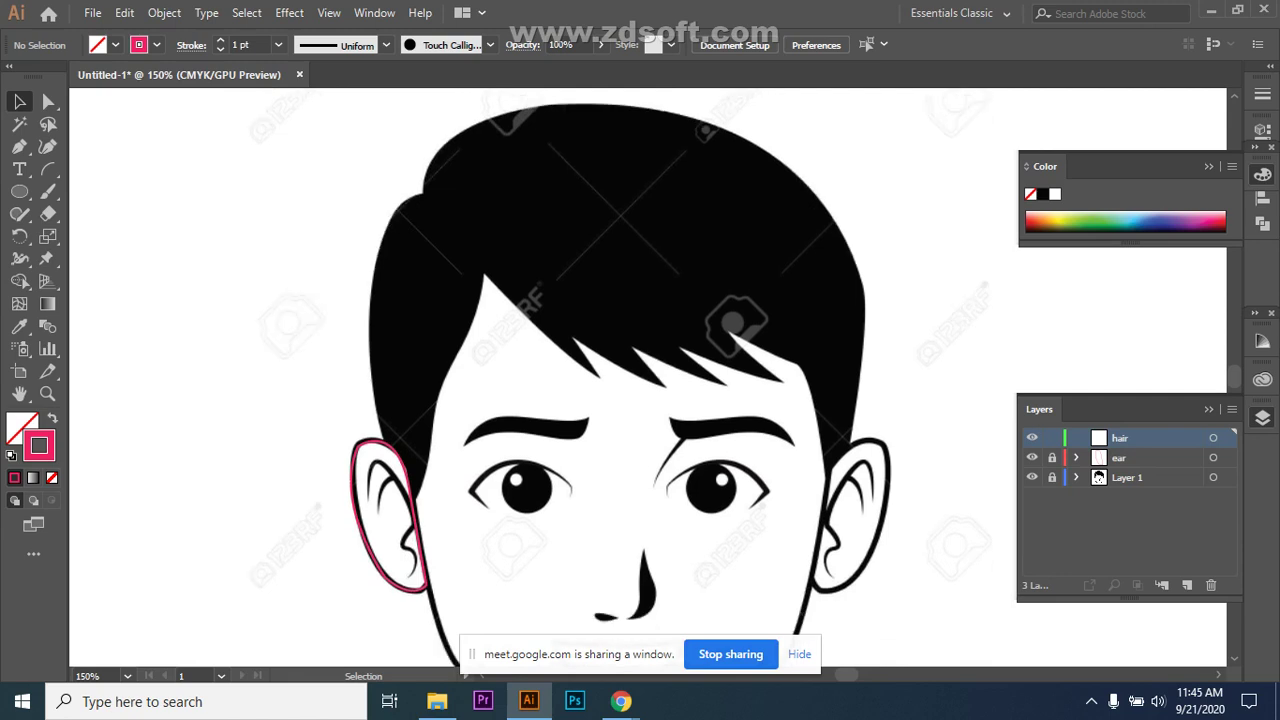
pyautogui.click(19, 146)
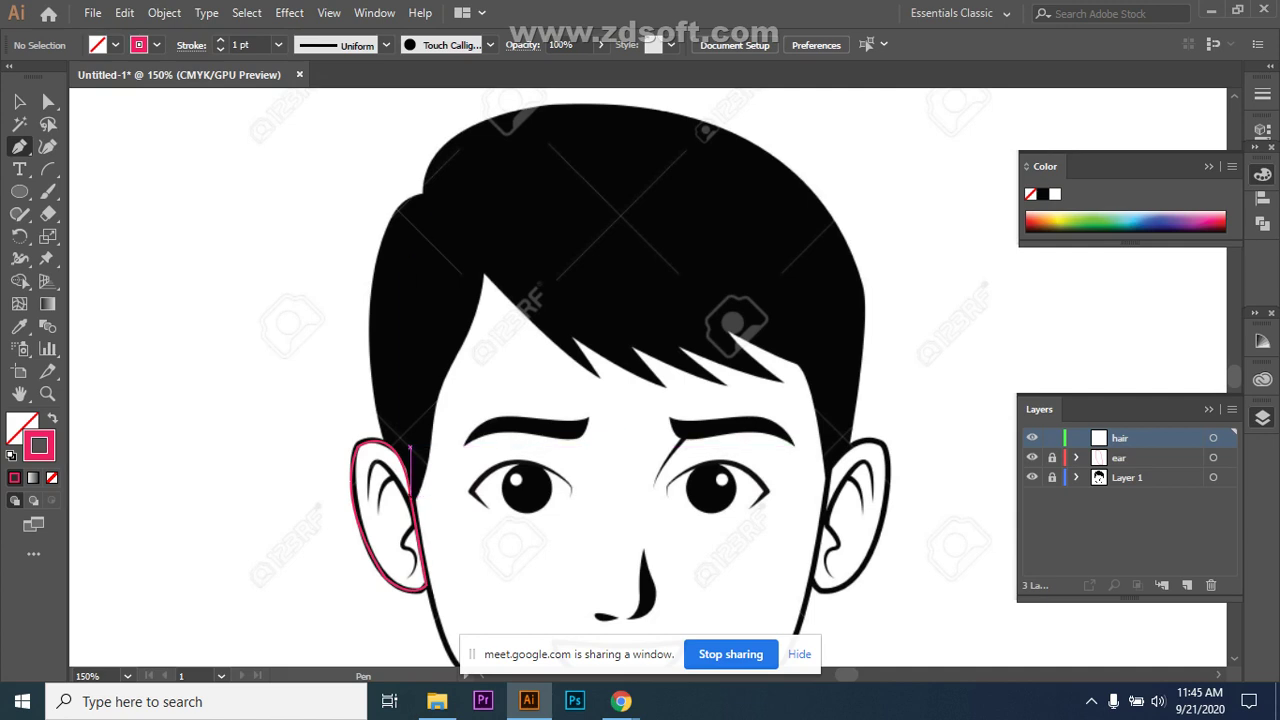
pyautogui.click(410, 497)
pyautogui.moveTo(383, 441); pyautogui.dragTo(352, 424)
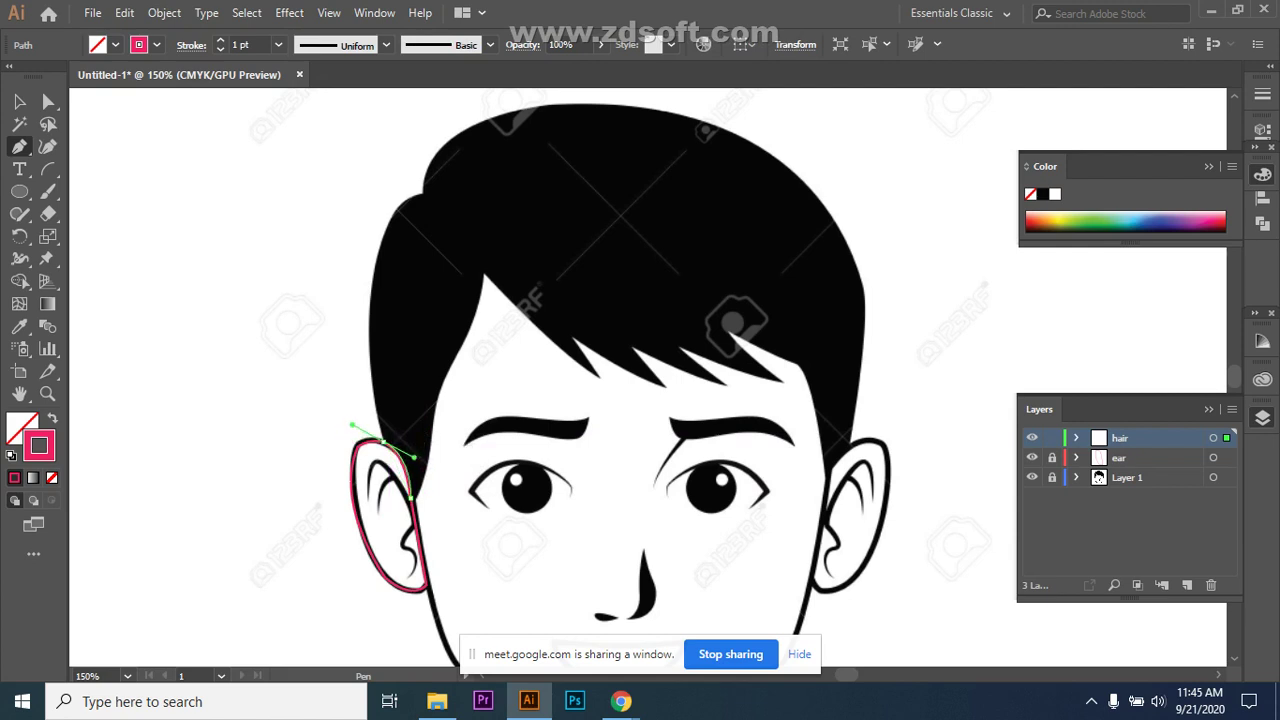
pyautogui.moveTo(414, 457); pyautogui.dragTo(414, 457)
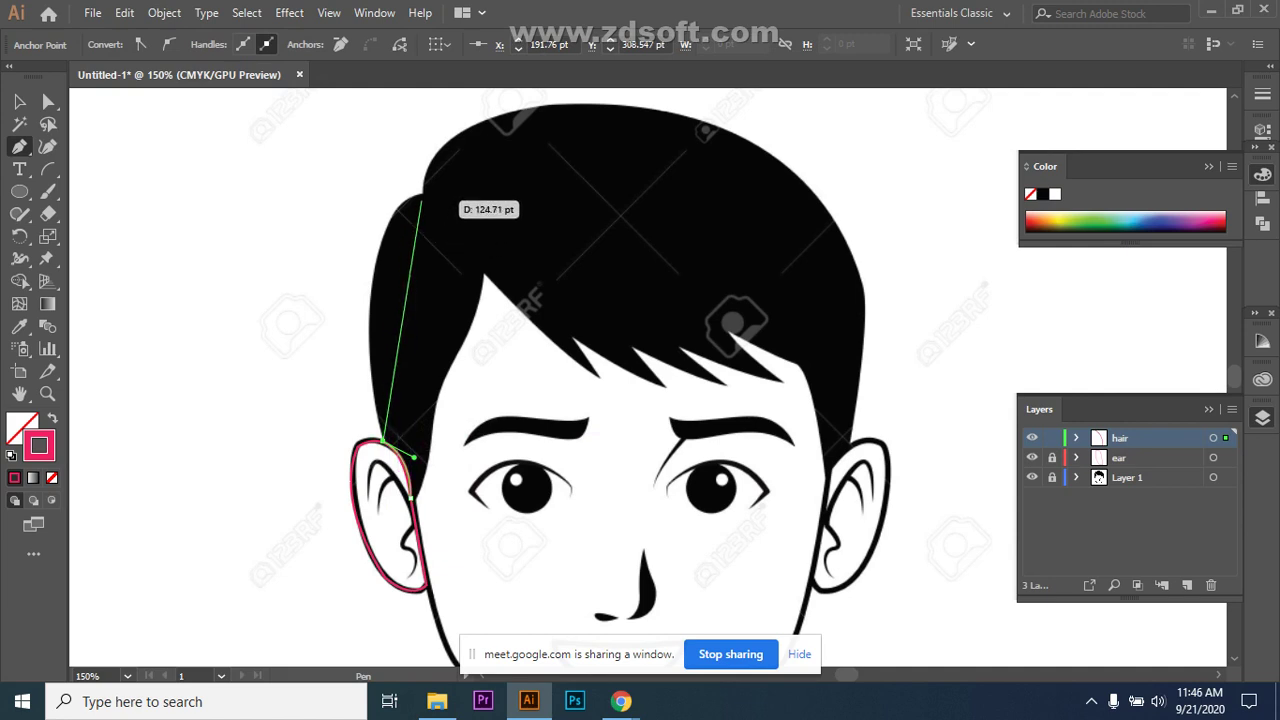
pyautogui.moveTo(423, 194); pyautogui.dragTo(509, 160)
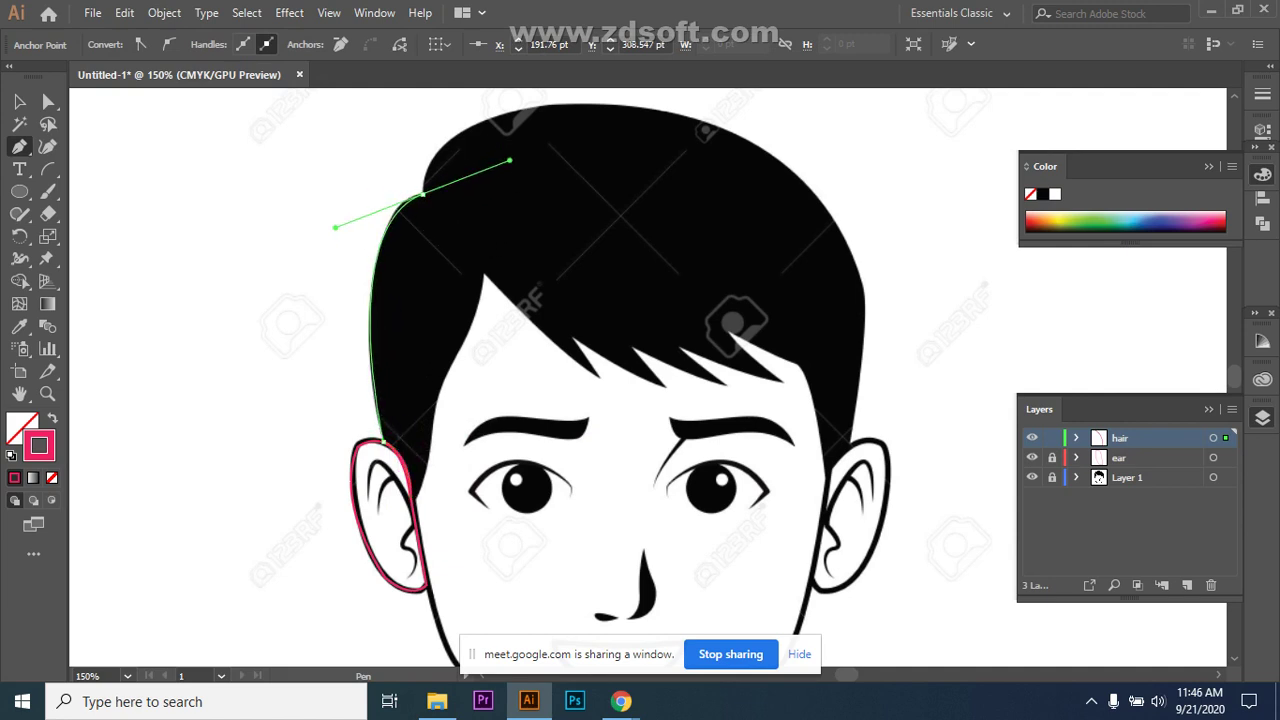
pyautogui.click(423, 194)
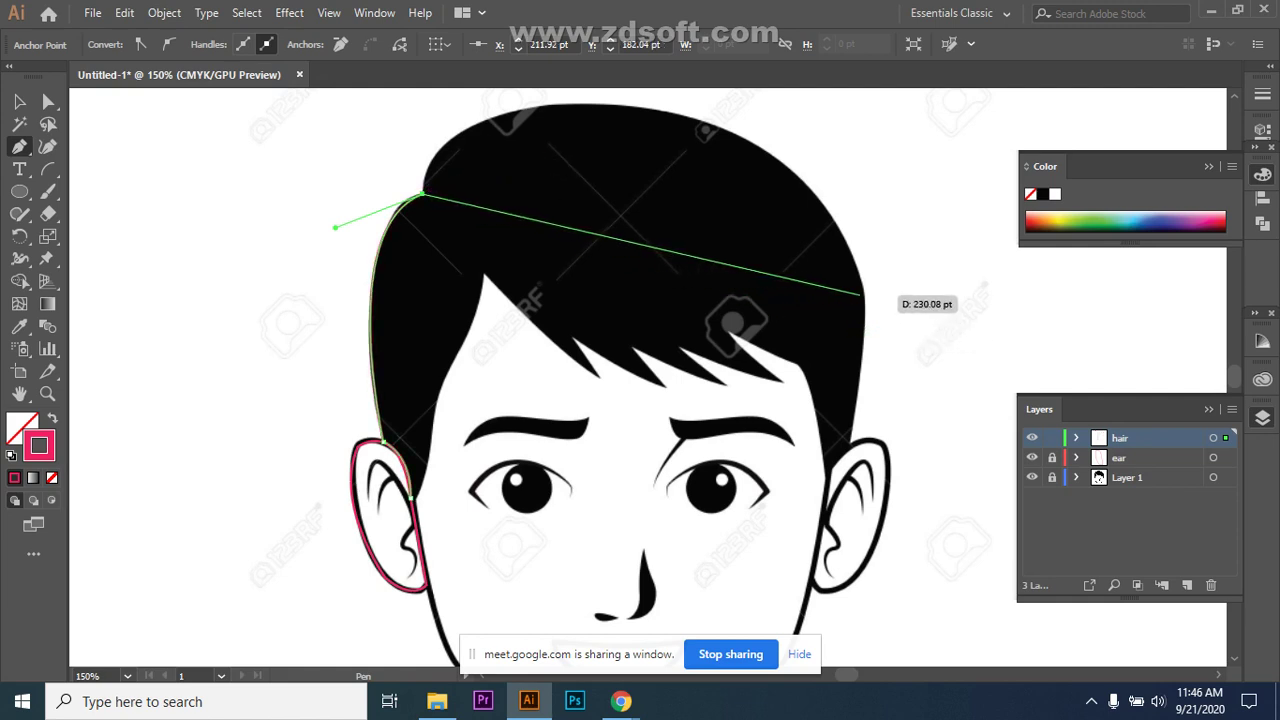
# Try to trace the crown with one long segment across the hair, bent to shape with the Curvature tool.
pyautogui.moveTo(864, 290); pyautogui.dragTo(1114, 629)
pyautogui.hotkey('ctrl', 'z')
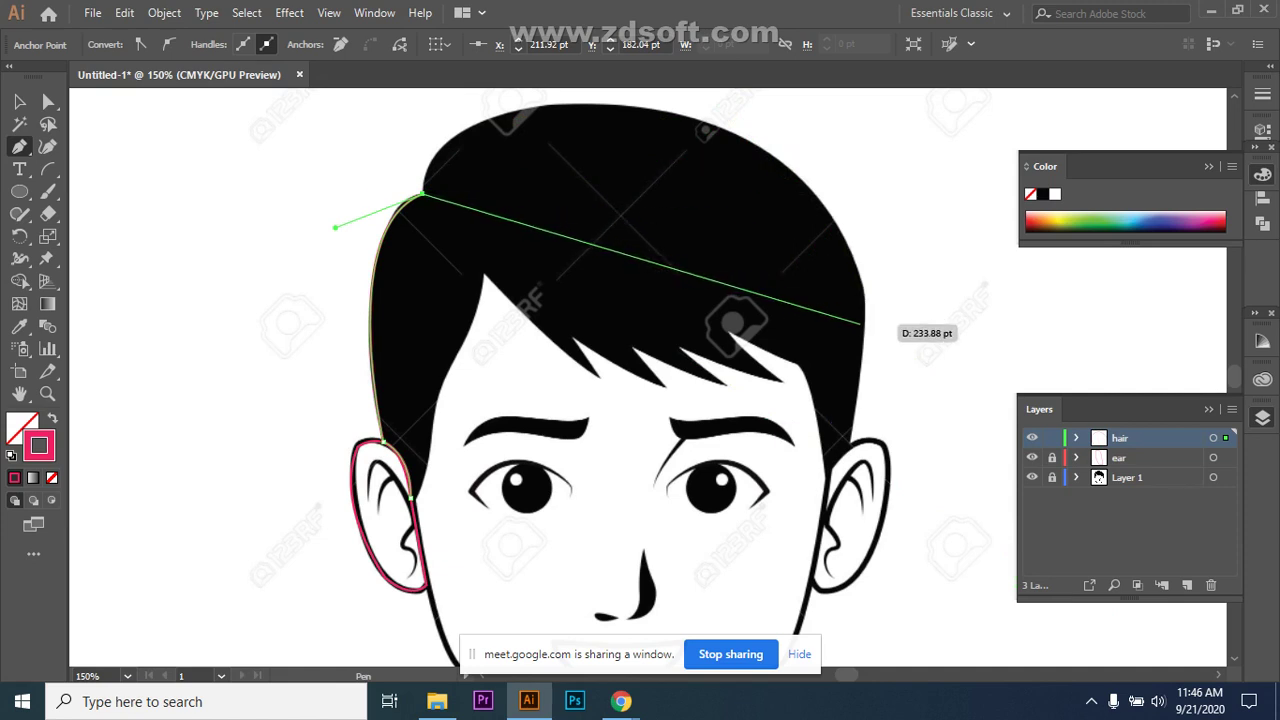
pyautogui.click(862, 288)
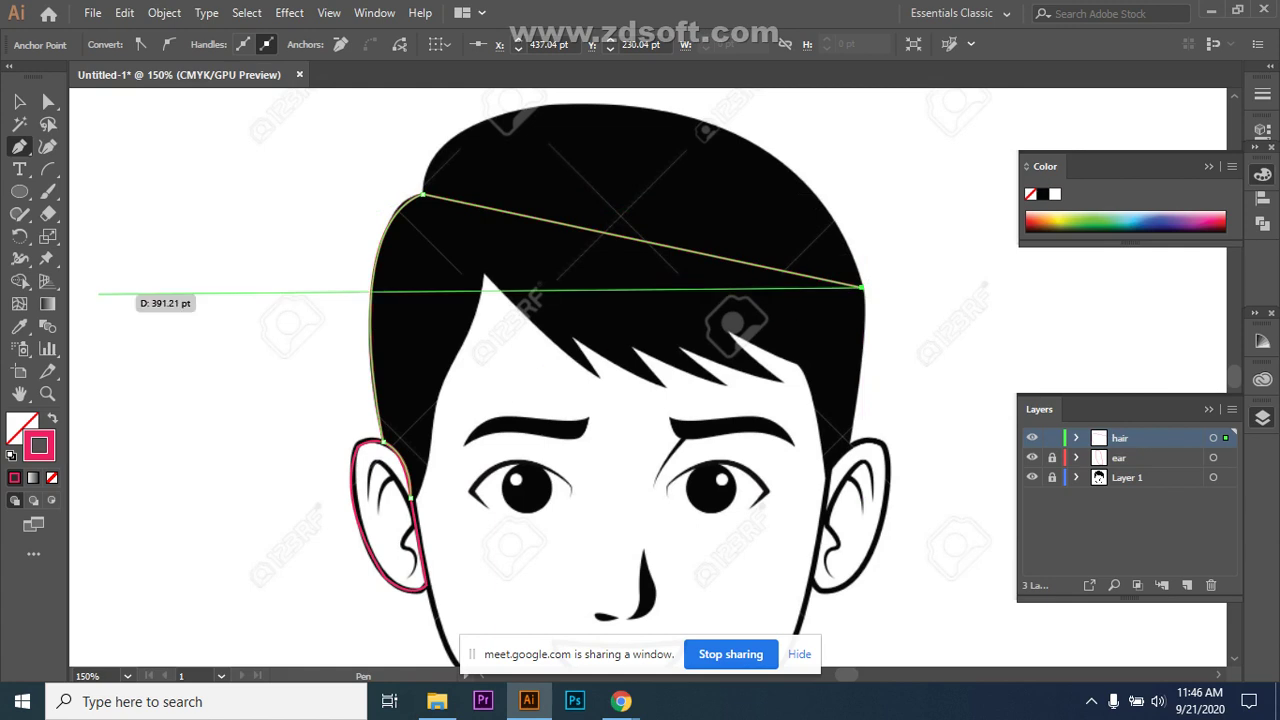
pyautogui.click(47, 147)
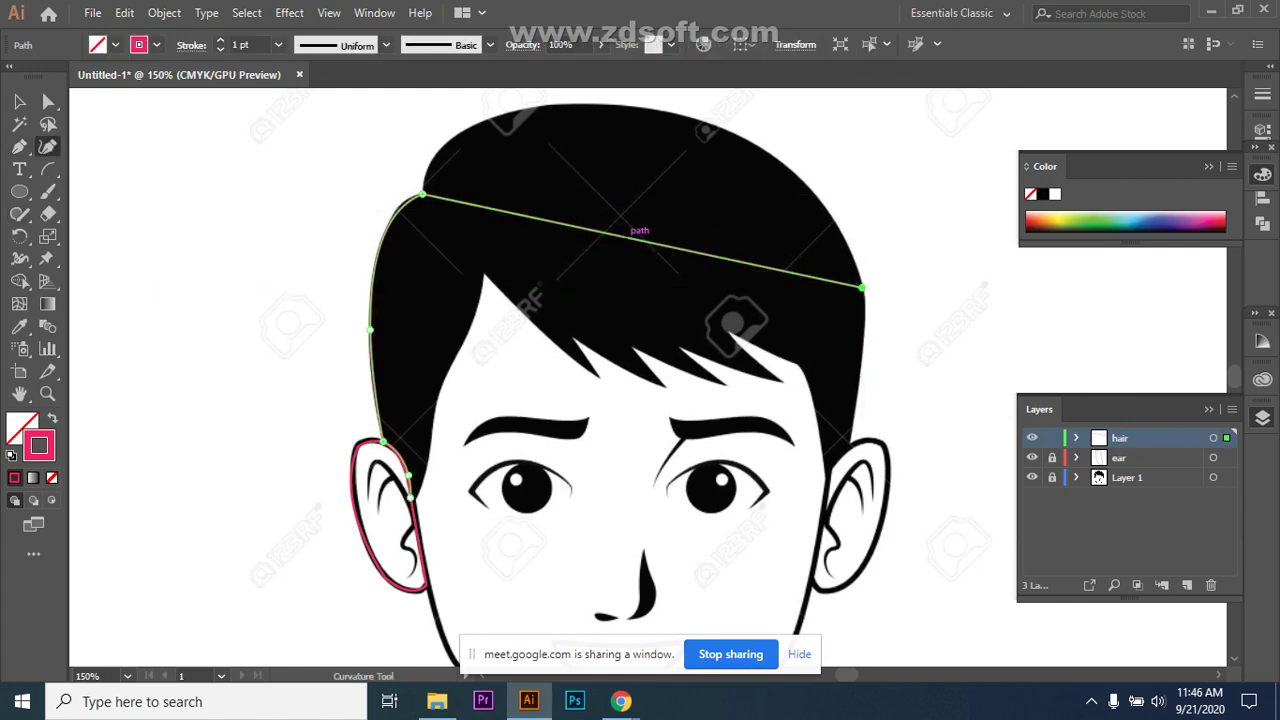
pyautogui.moveTo(632, 238); pyautogui.dragTo(521, 115)
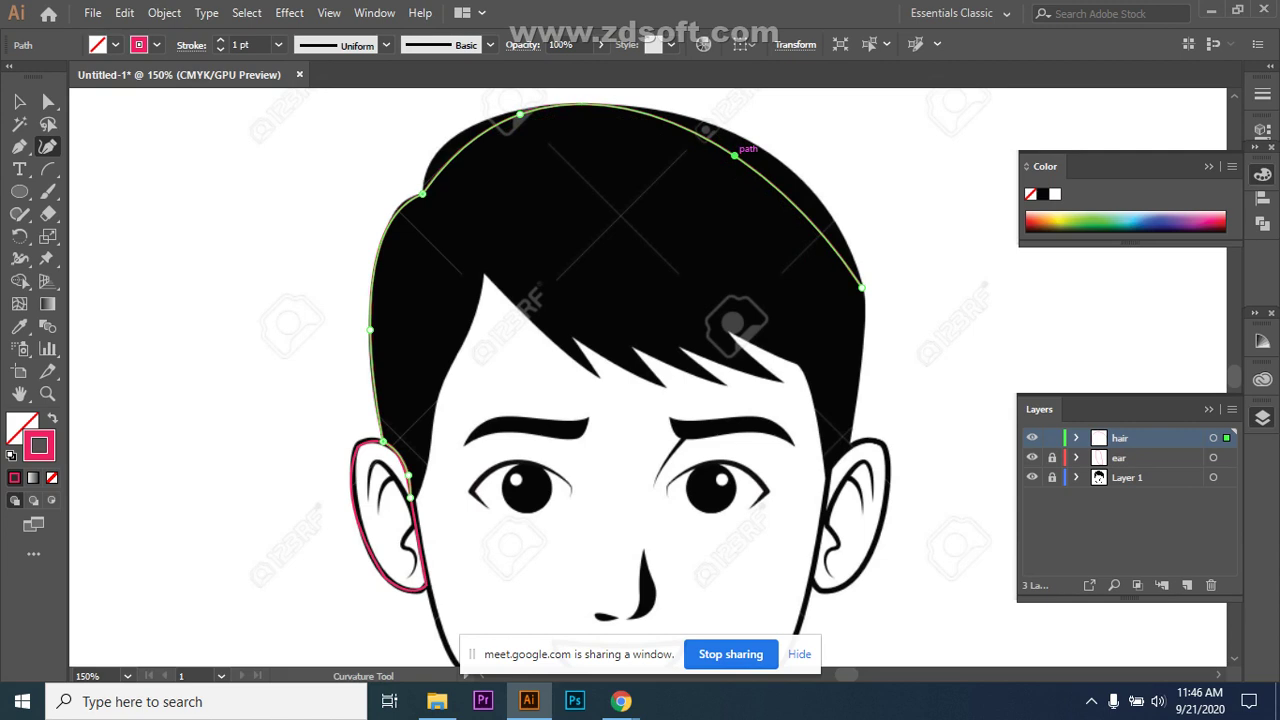
pyautogui.moveTo(737, 152); pyautogui.dragTo(775, 157)
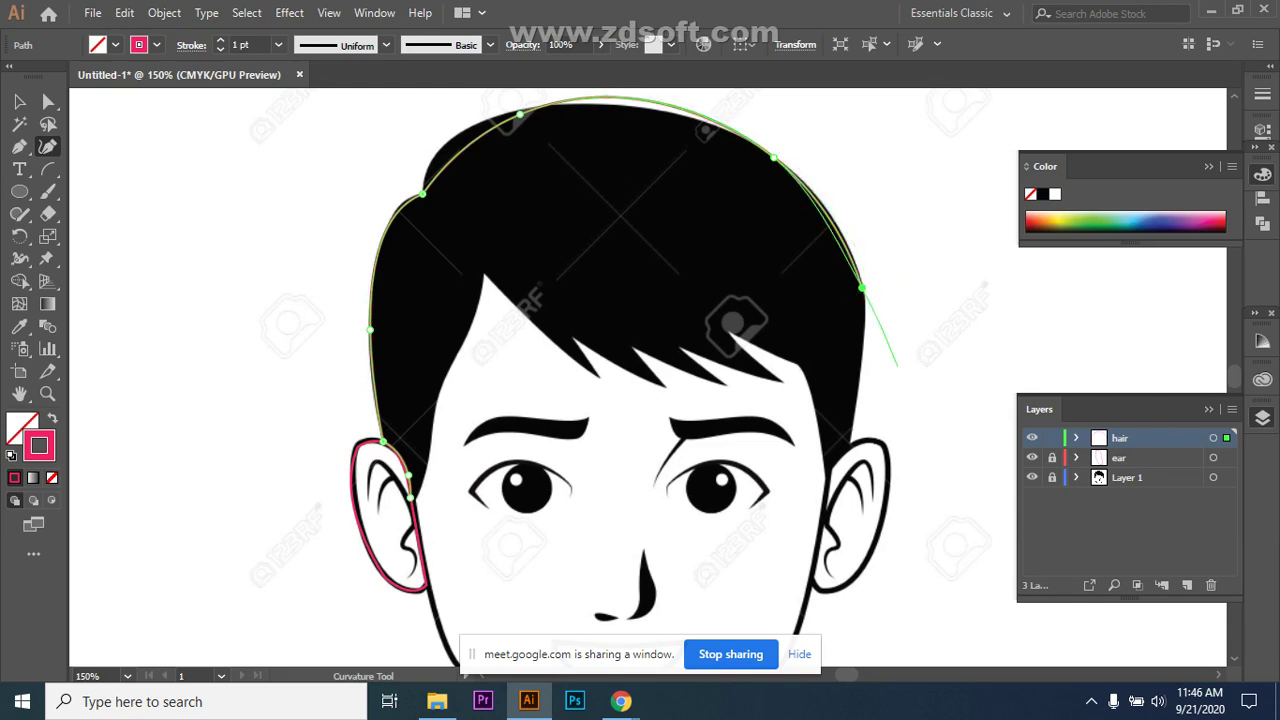
pyautogui.click(19, 101)
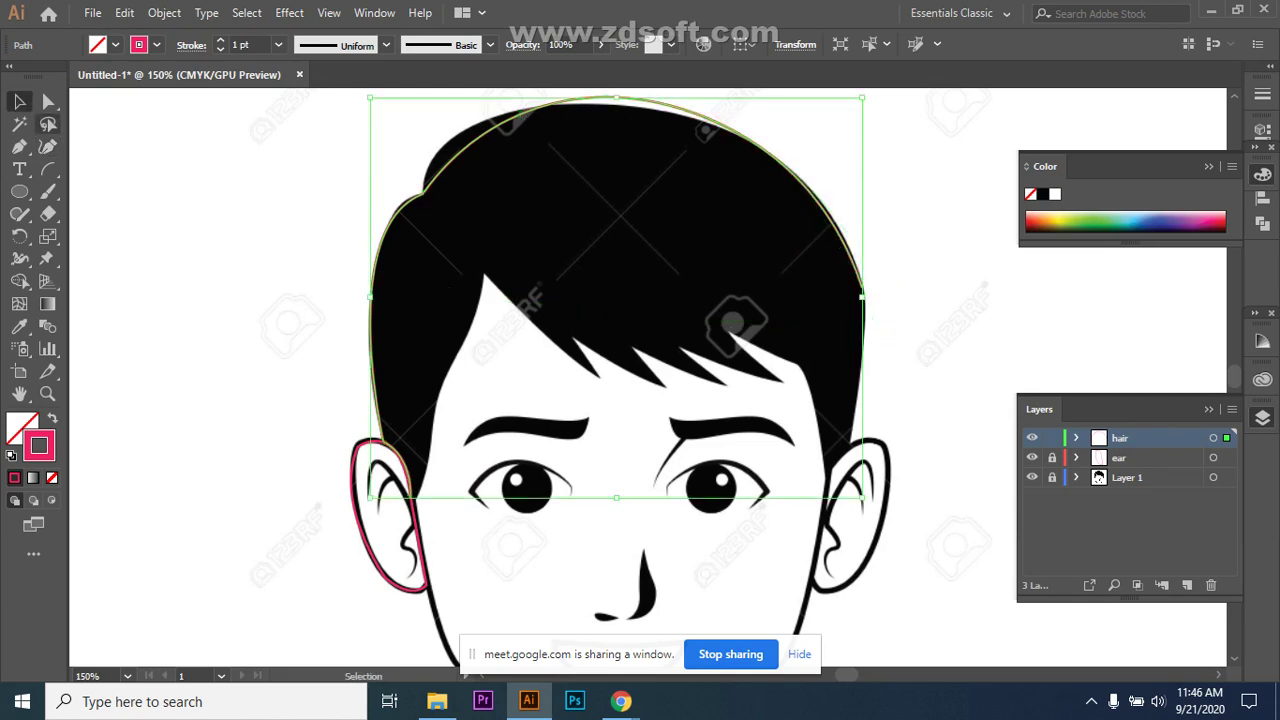
pyautogui.click(19, 146)
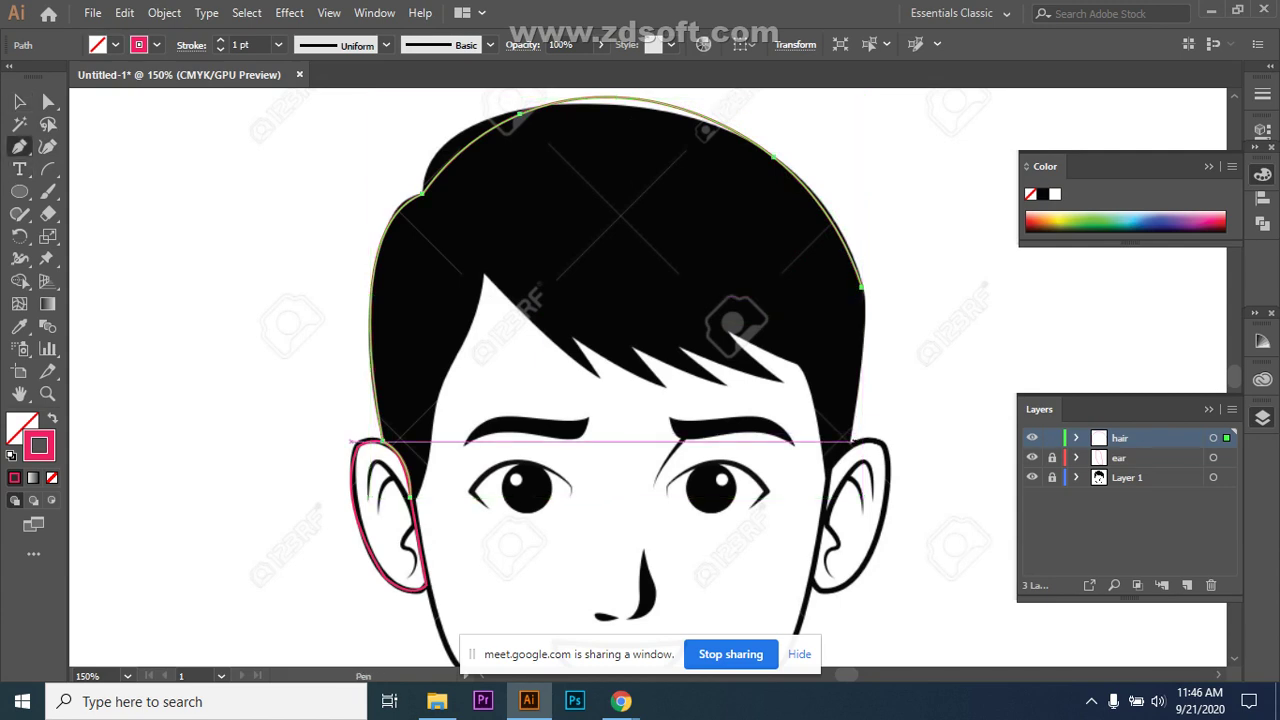
pyautogui.moveTo(850, 440); pyautogui.dragTo(862, 292)
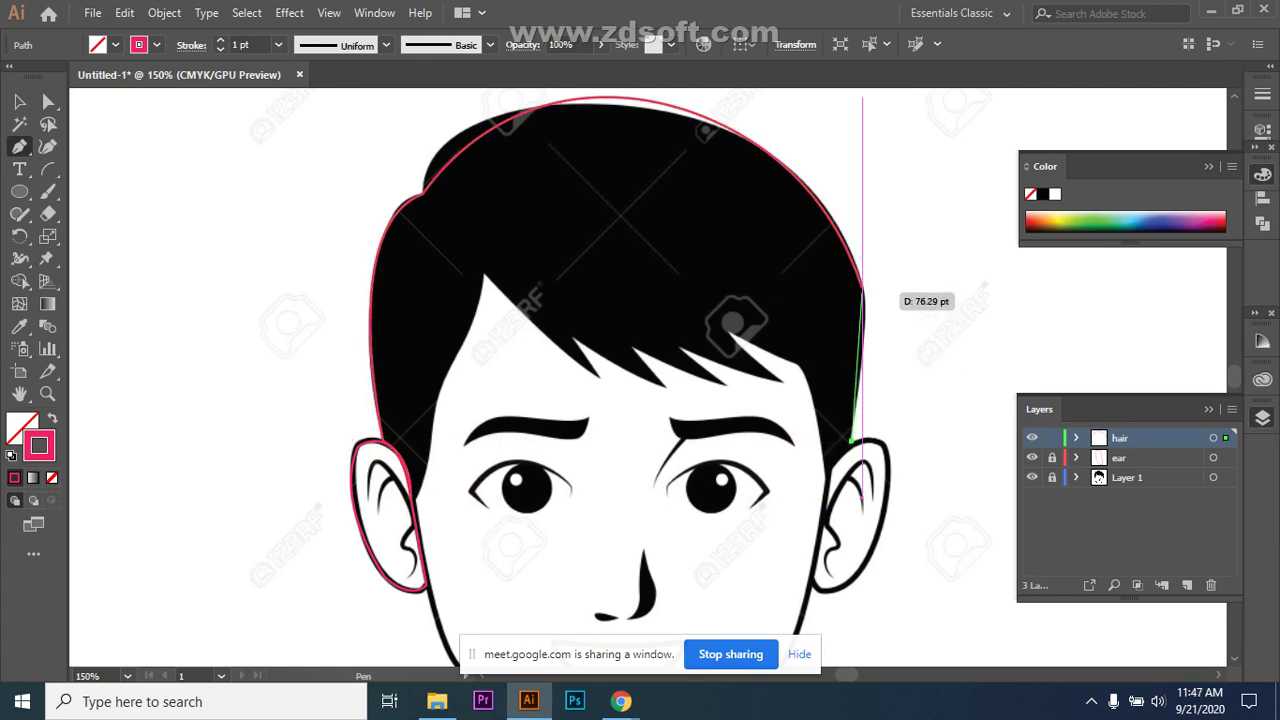
# Undo the crown segment and its curve edits, back to the anchor at the notch in the hair.
pyautogui.hotkey('ctrl', 'z')
pyautogui.hotkey('ctrl', 'z')
pyautogui.hotkey('ctrl', 'z')
pyautogui.hotkey('ctrl', 'z')
pyautogui.hotkey('ctrl', 'z')
pyautogui.hotkey('ctrl', 'z')
pyautogui.hotkey('ctrl', 'z')
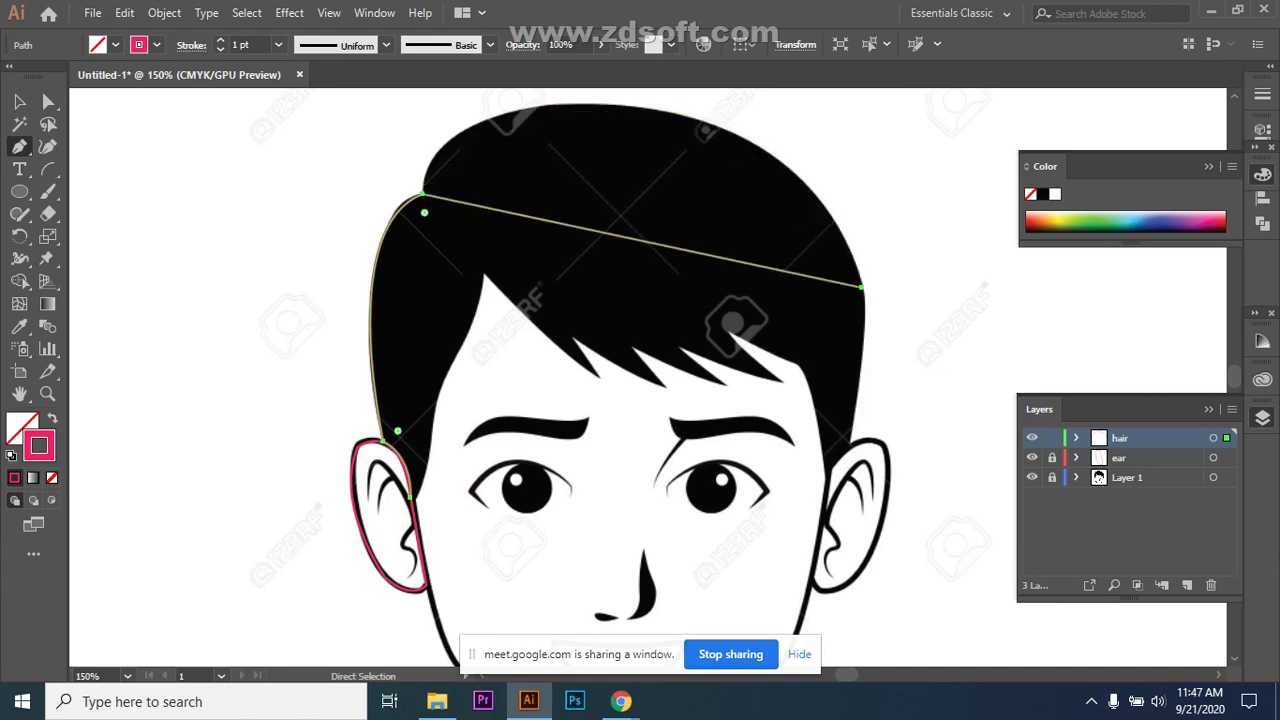
pyautogui.hotkey('ctrl', 'z')
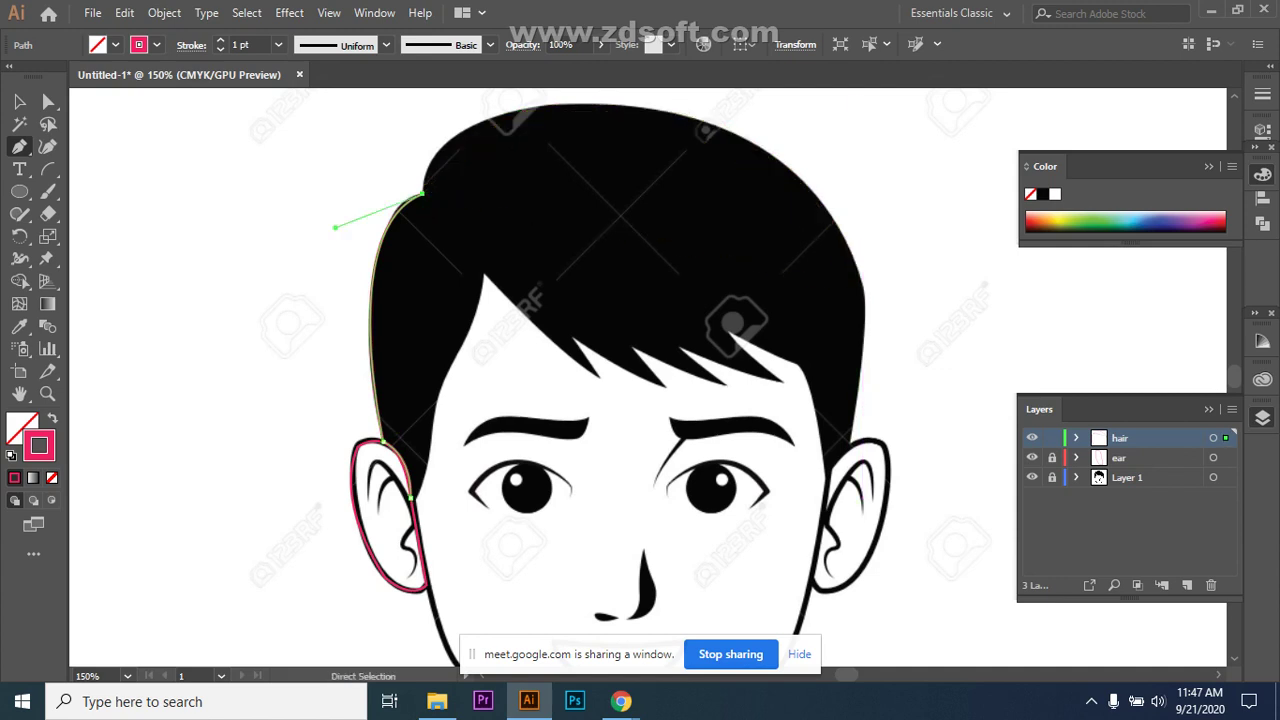
# Trace the crown with curved Pen segments from the notch over the top to the widest point on the opposite side.
pyautogui.moveTo(732, 145); pyautogui.dragTo(1040, 225)
pyautogui.click(742, 136)
pyautogui.moveTo(862, 298); pyautogui.dragTo(897, 435)
pyautogui.click(862, 298)
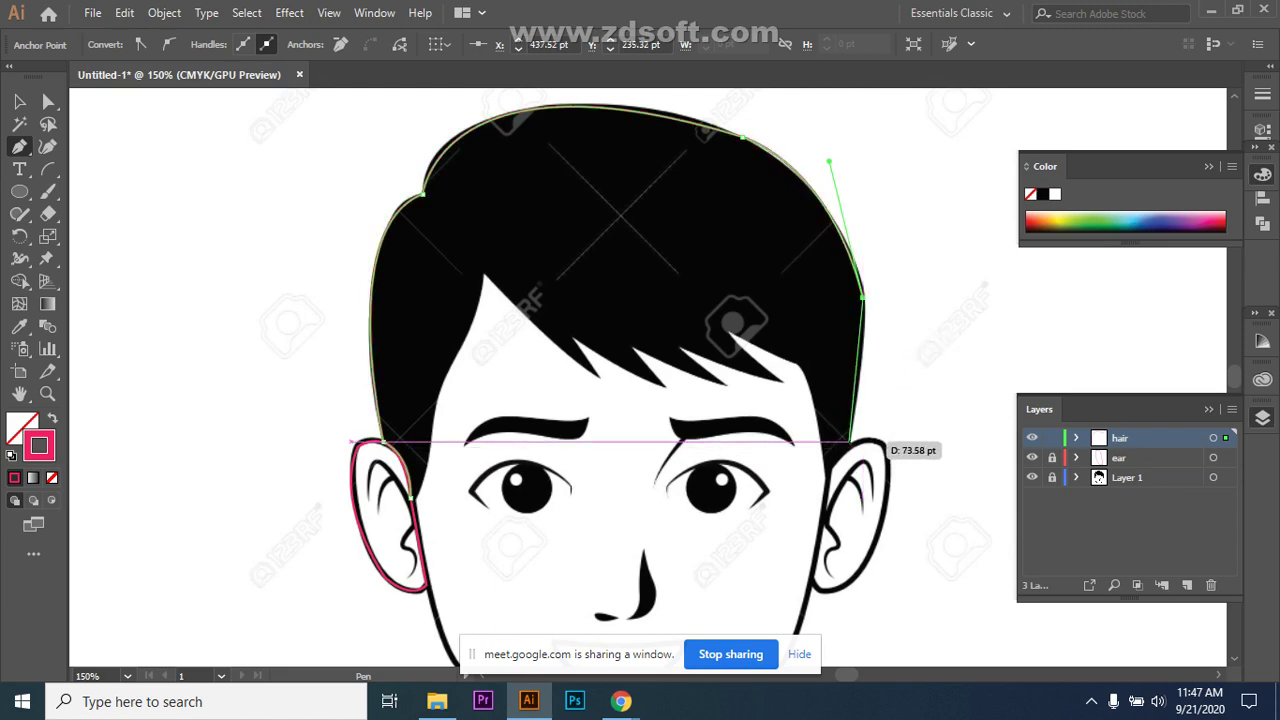
# Continue the hair path down to the untraced ear, around the sideburn tip and up its inner edge to the fringe corner.
pyautogui.click(851, 442)
pyautogui.moveTo(845, 454); pyautogui.dragTo(834, 505)
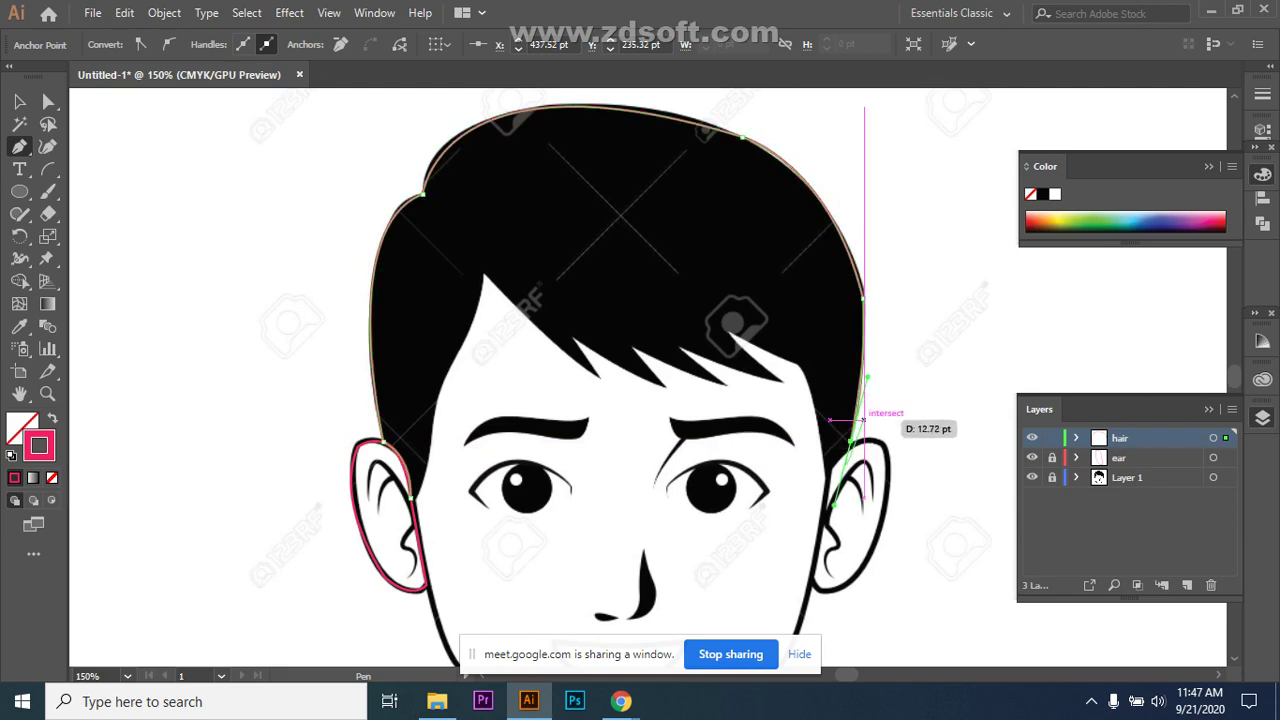
pyautogui.click(851, 442)
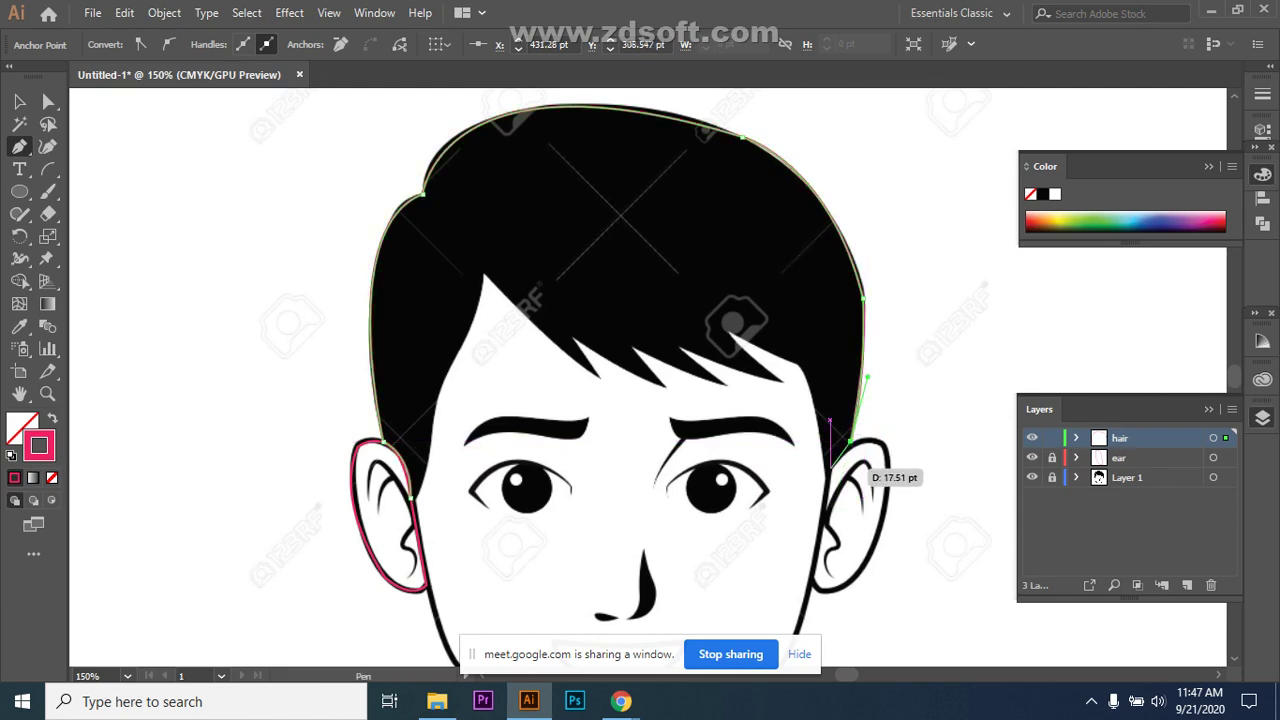
pyautogui.moveTo(831, 466); pyautogui.dragTo(827, 470)
pyautogui.click(827, 470)
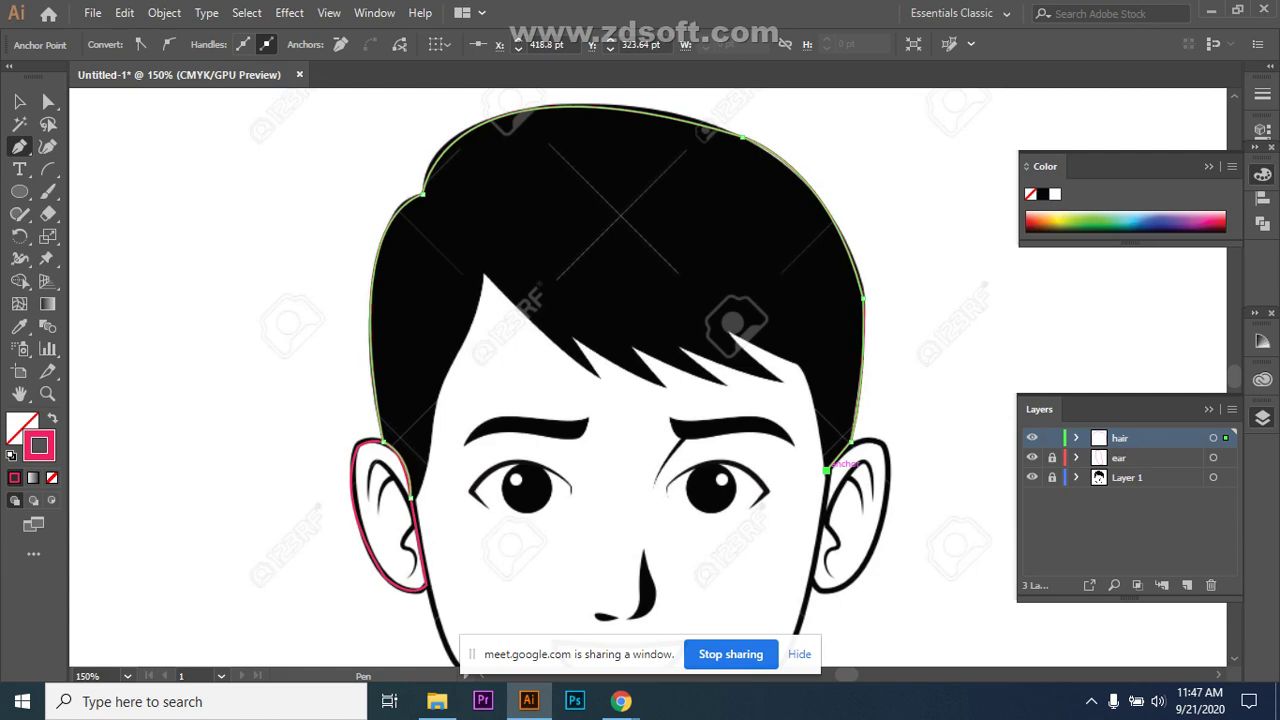
pyautogui.moveTo(811, 355); pyautogui.dragTo(782, 356)
pyautogui.click(797, 366)
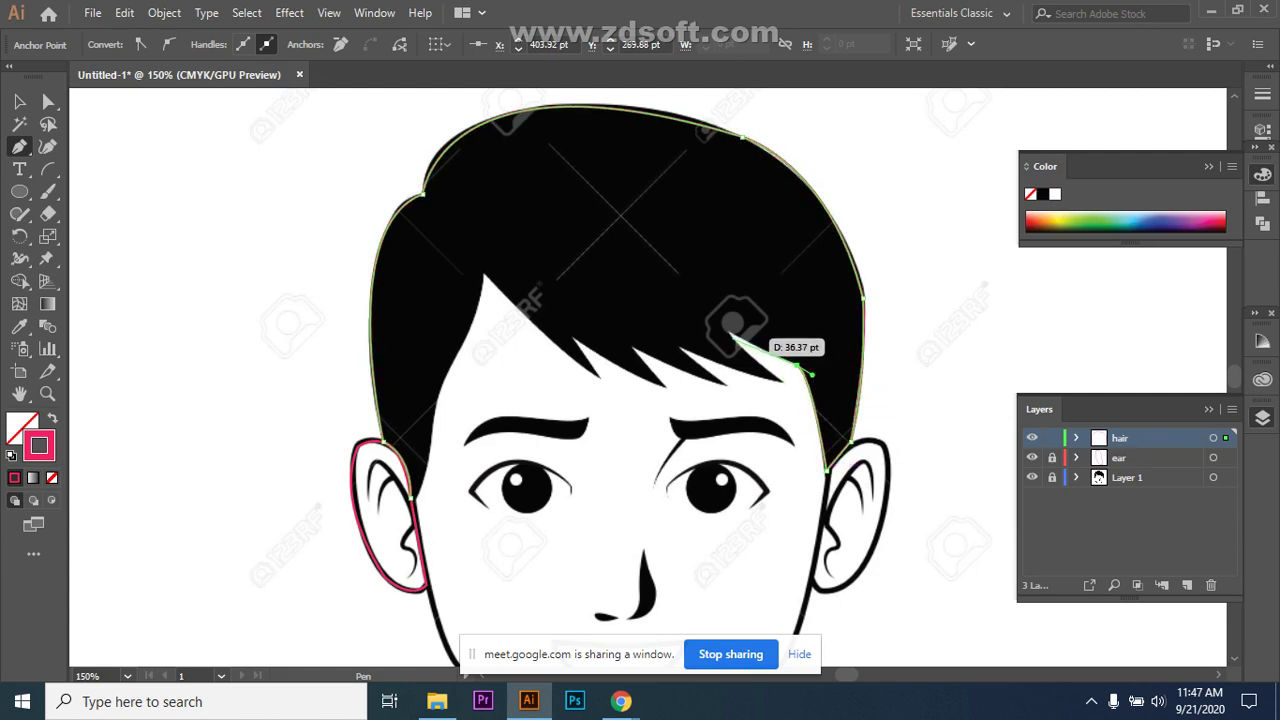
# Trace the jagged points of the fringe with Pen anchors at each notch and tip, working towards the hair's parting.
pyautogui.click(728, 332)
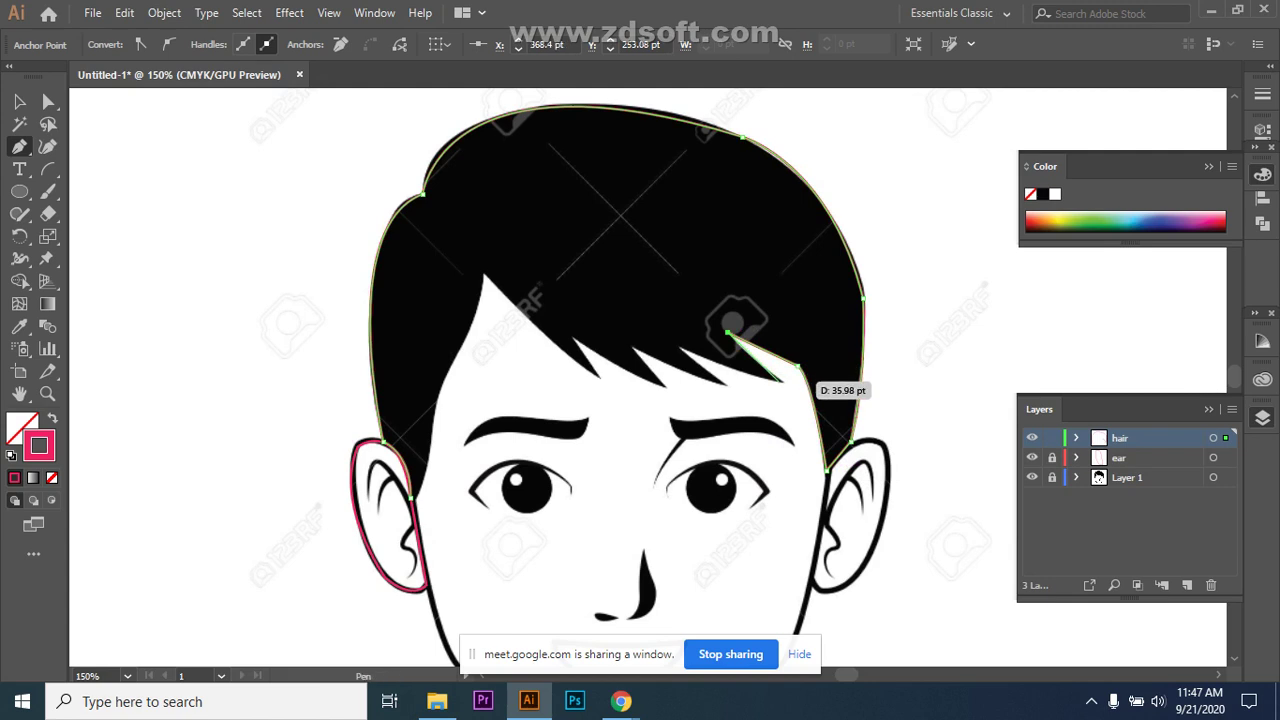
pyautogui.moveTo(812, 380); pyautogui.dragTo(716, 345)
pyautogui.click(681, 348)
pyautogui.click(725, 385)
pyautogui.click(633, 348)
pyautogui.click(663, 386)
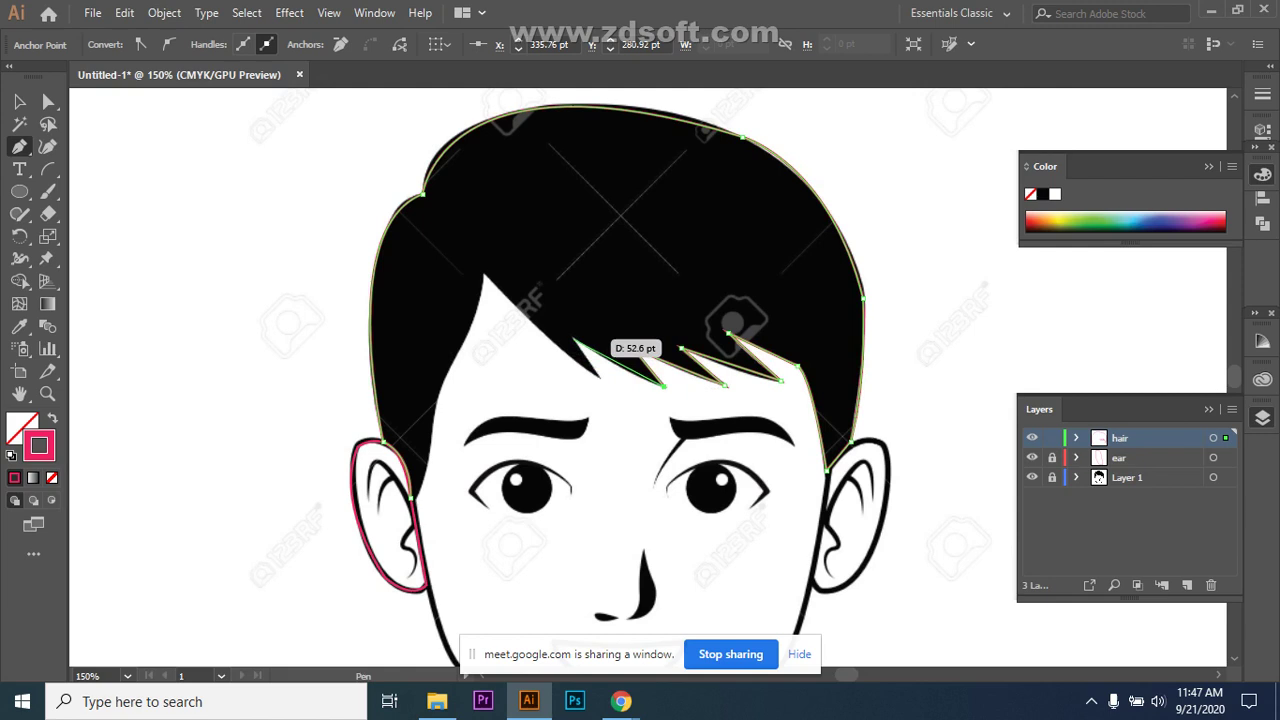
pyautogui.moveTo(574, 340); pyautogui.dragTo(573, 333)
pyautogui.click(573, 340)
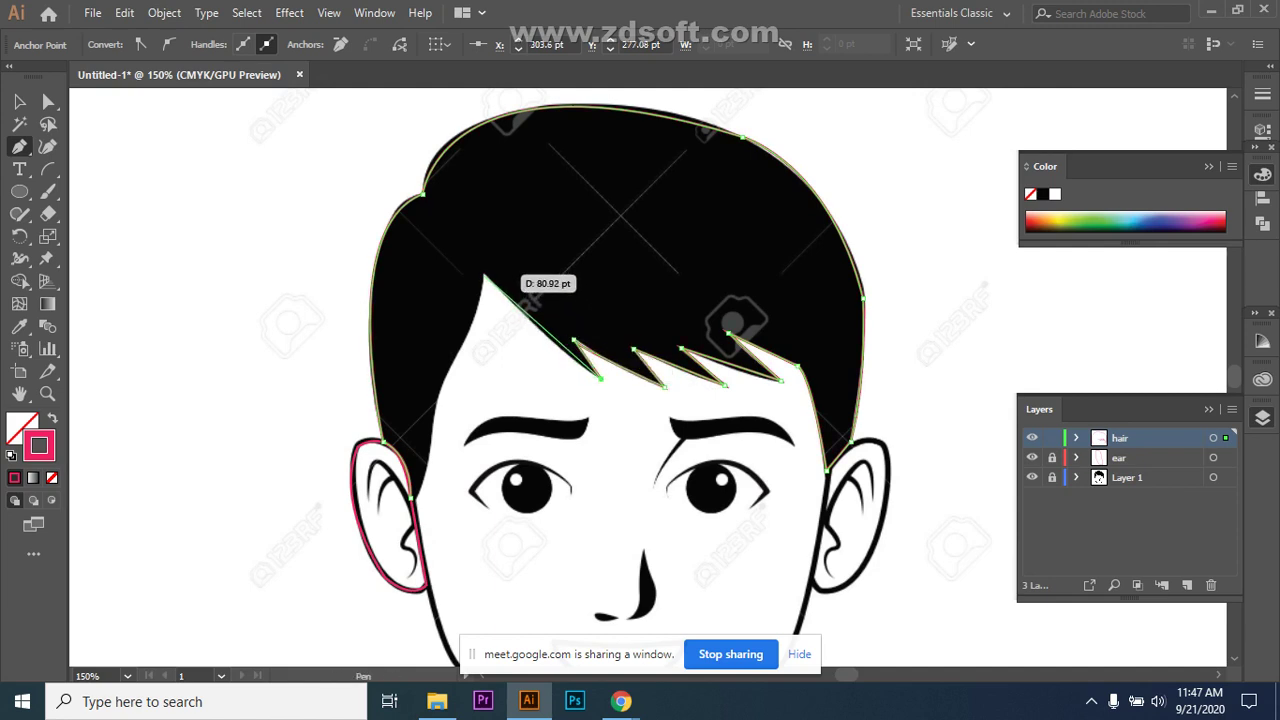
# Trace the hair from the parting down the remaining sideburn edge and close the hair path at its tip beside the ear.
pyautogui.moveTo(483, 274); pyautogui.dragTo(473, 243)
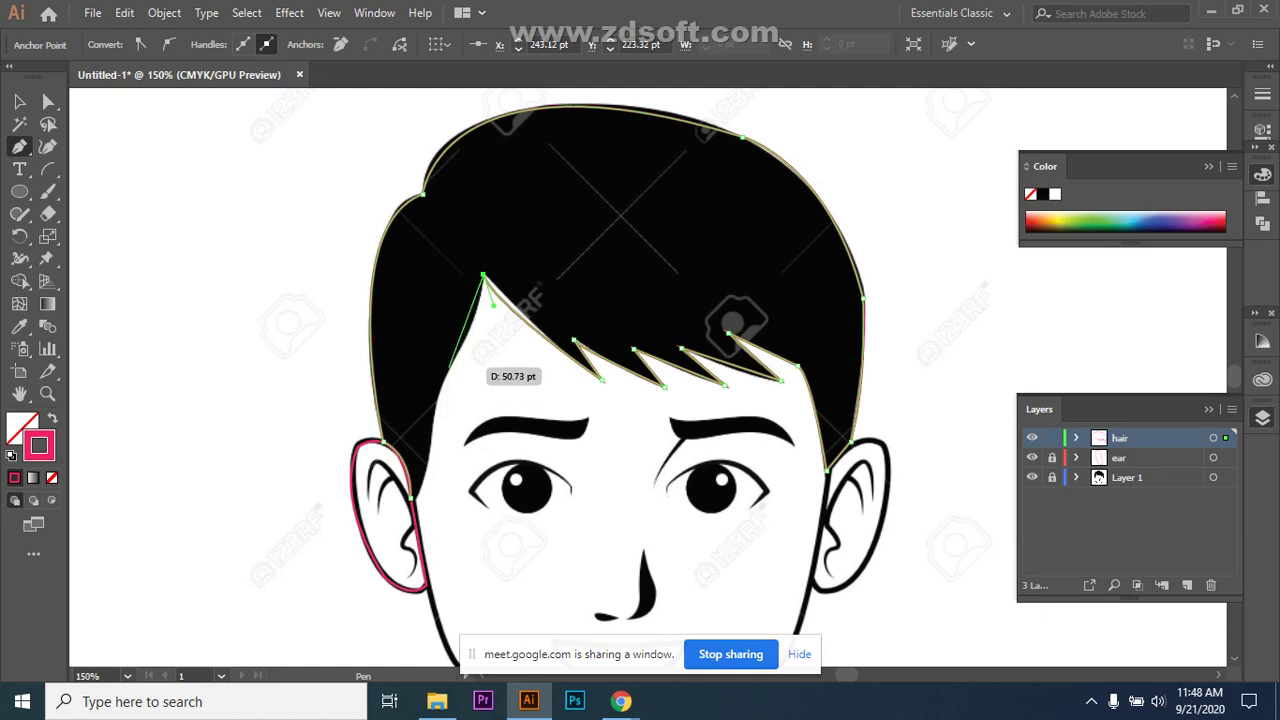
pyautogui.moveTo(451, 369); pyautogui.dragTo(420, 412)
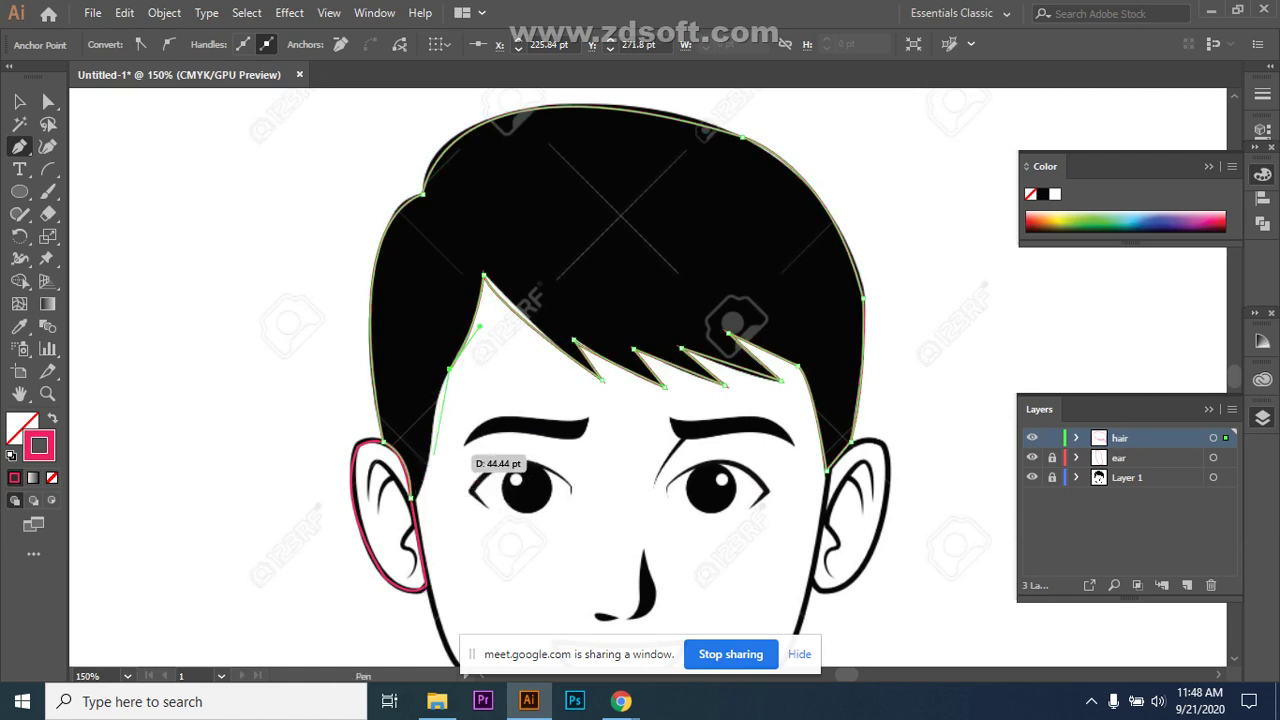
pyautogui.moveTo(426, 456)
pyautogui.mouseDown()
pyautogui.moveTo(421, 496)
pyautogui.moveTo(437, 440)
pyautogui.mouseUp()
pyautogui.moveTo(381, 569); pyautogui.dragTo(397, 516)
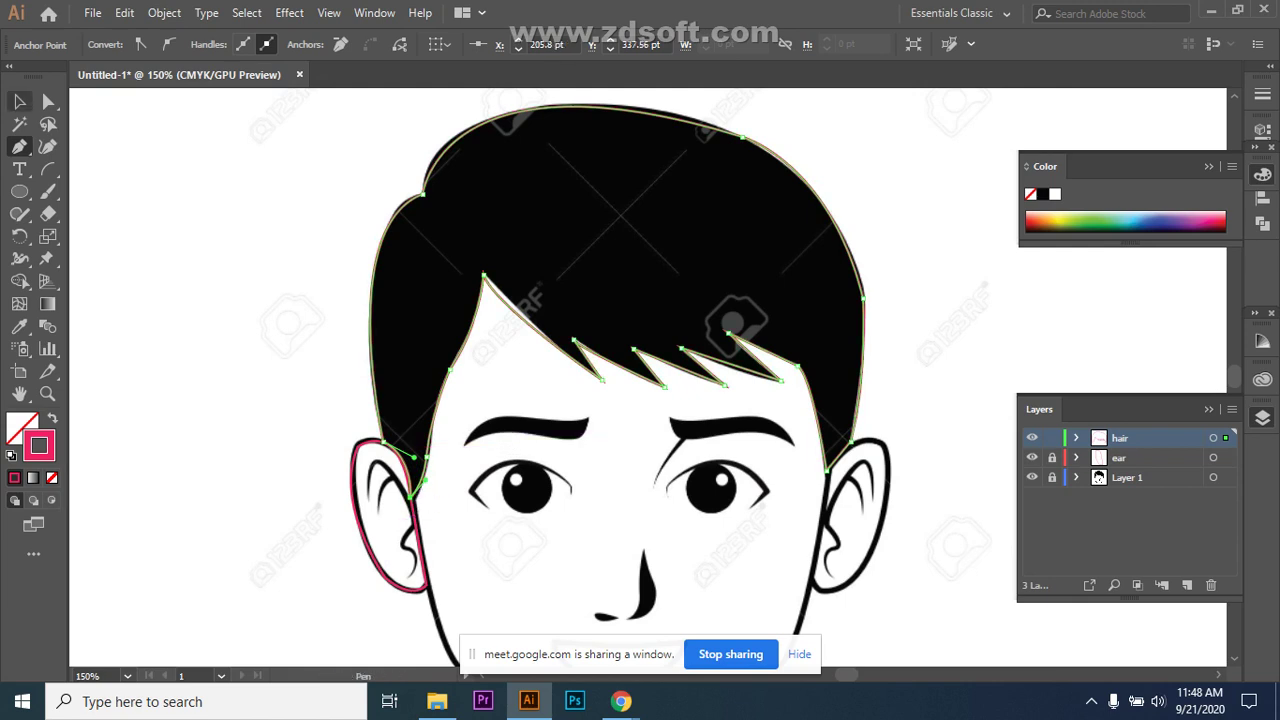
pyautogui.click(19, 101)
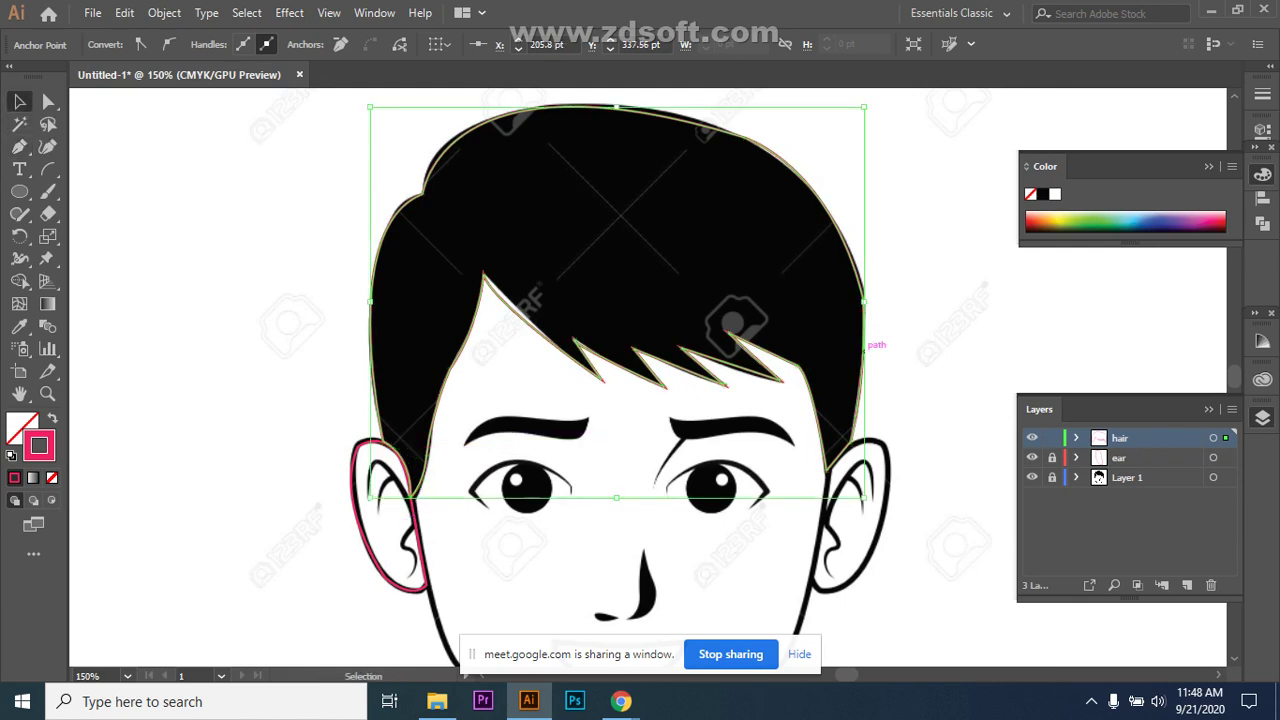
# Add a new layer named face above the hair layer and lock the hair layer.
pyautogui.scroll(-5, 640, 380)
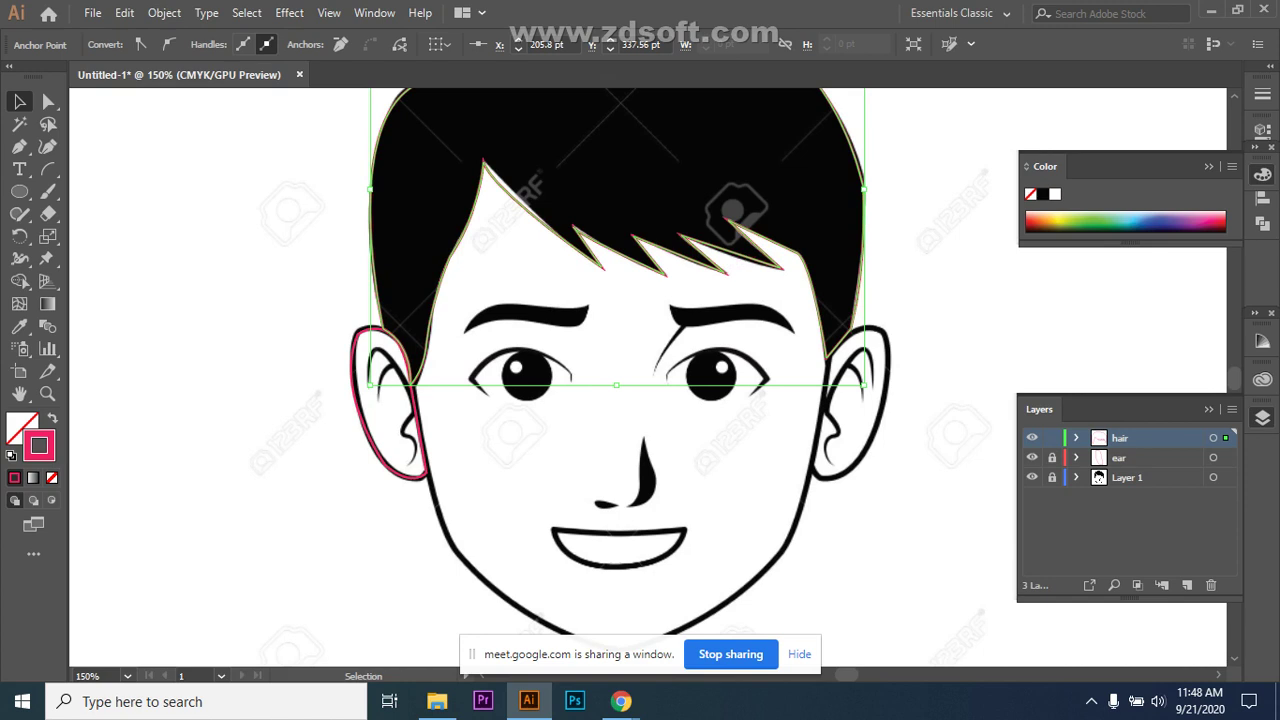
pyautogui.scroll(-2, 619, 371)
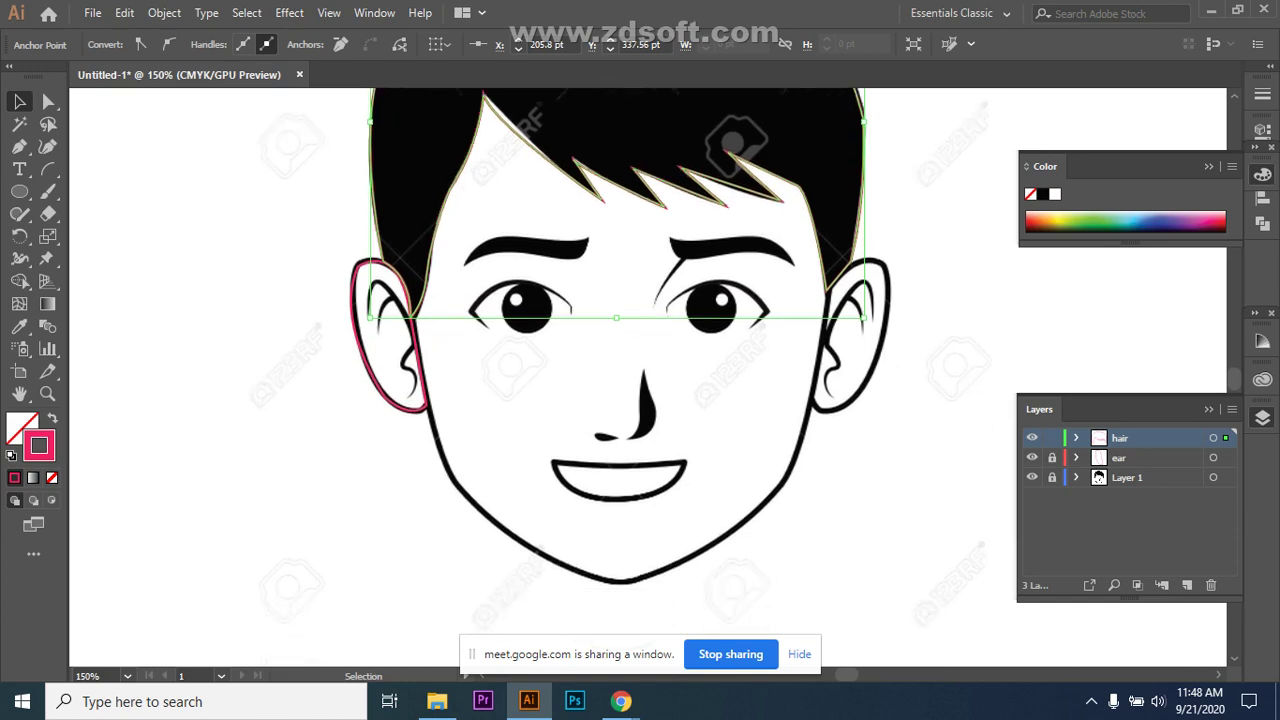
pyautogui.click(1187, 585)
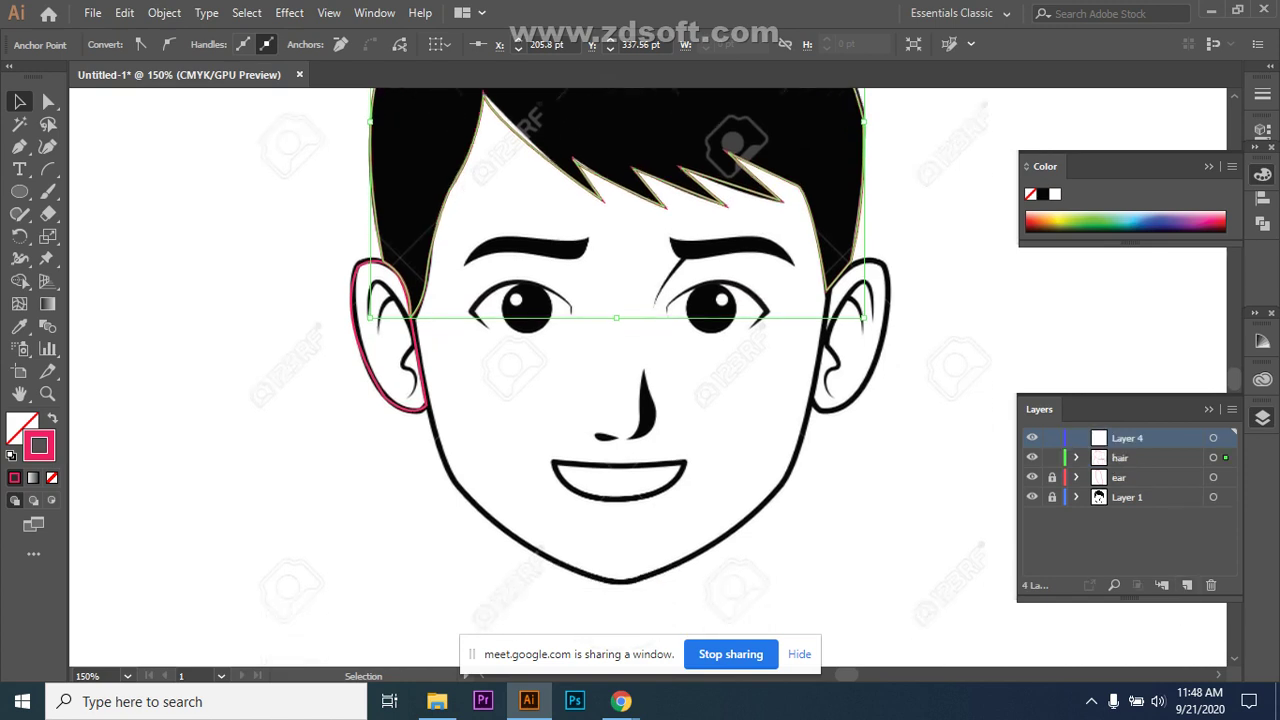
pyautogui.click(1052, 457)
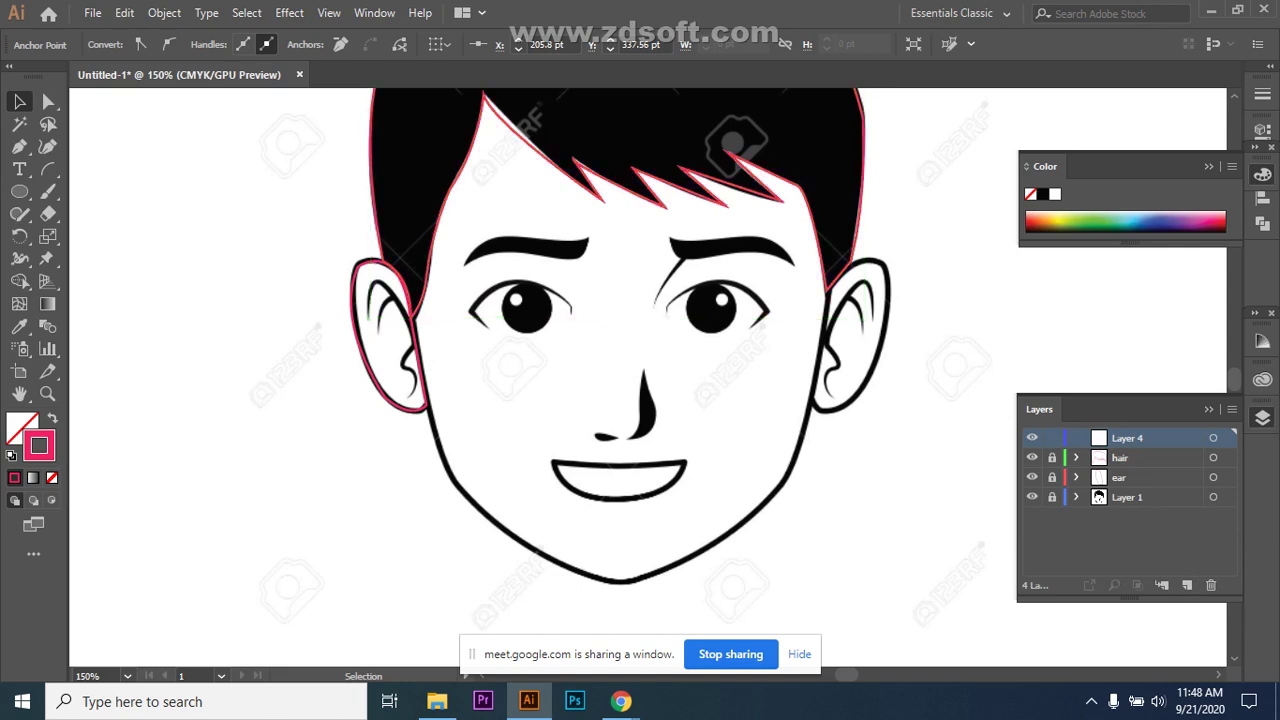
pyautogui.doubleClick(1127, 437)
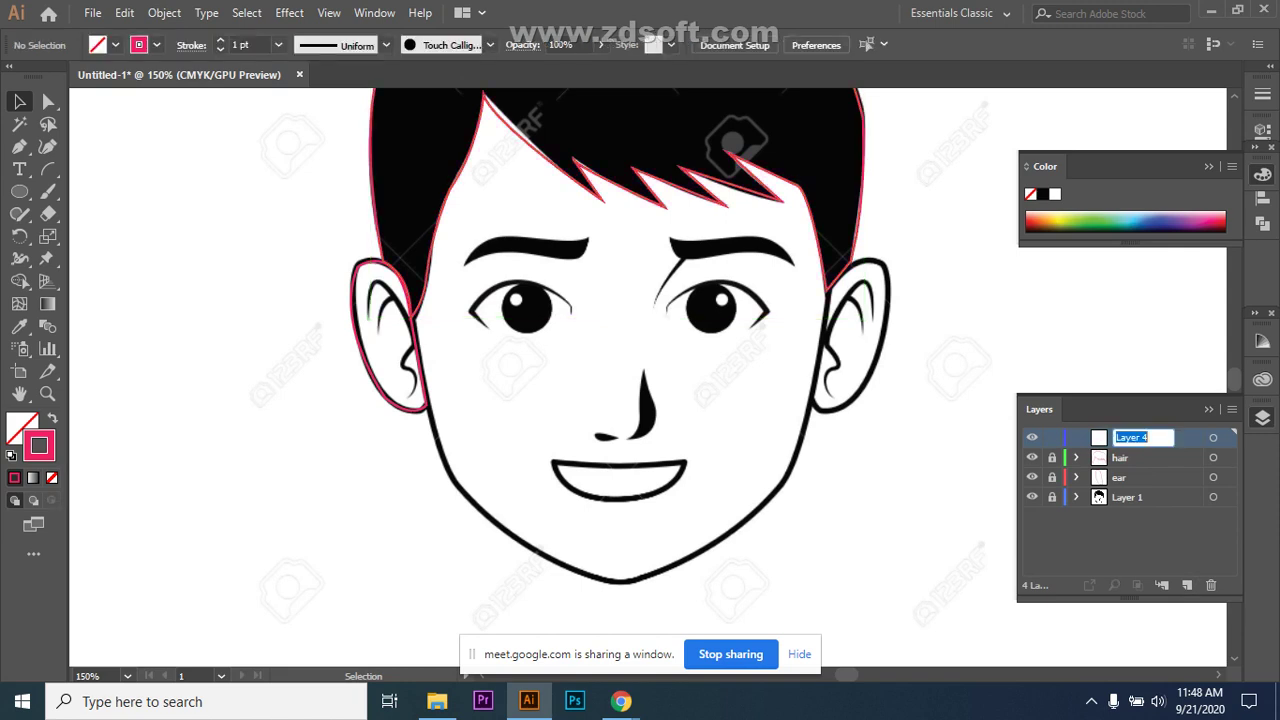
pyautogui.press('BackSpace')
pyautogui.write('face')
pyautogui.press('Return')
# Trace the face outline with the Pen tool from the sideburn tip along the jaw and chin to the opposite sideburn tip.
pyautogui.click(19, 146)
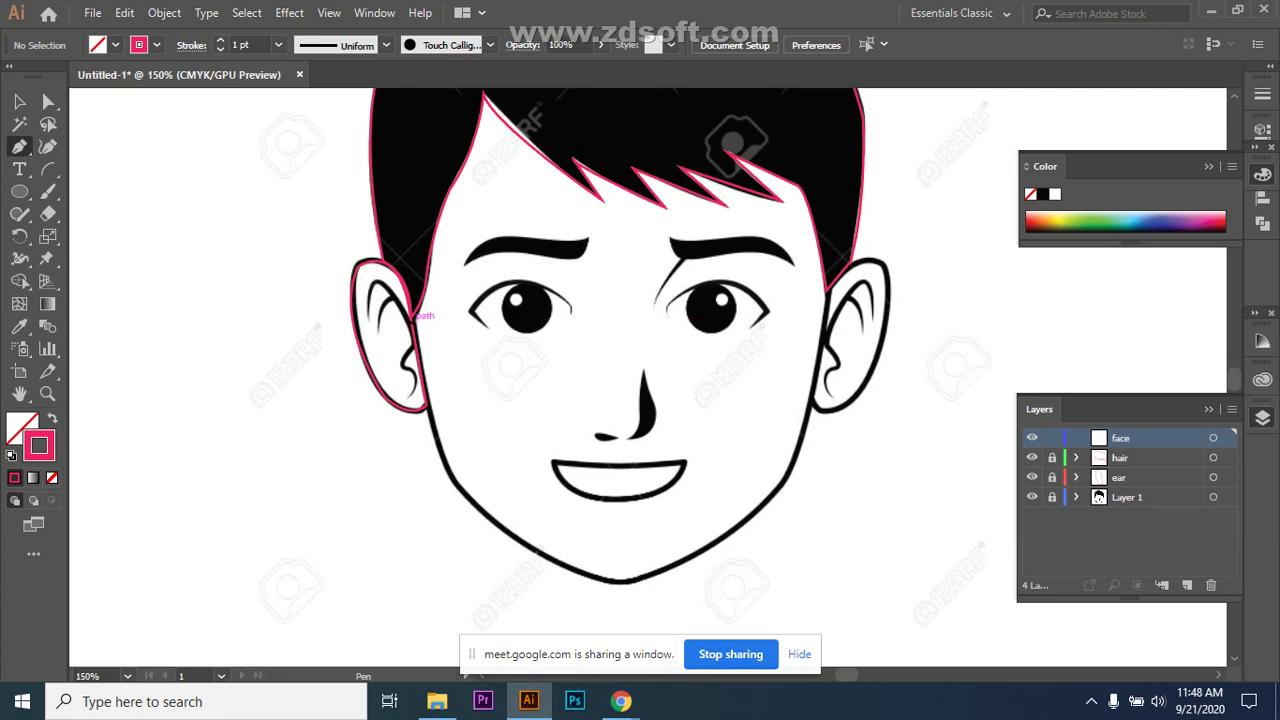
pyautogui.click(411, 316)
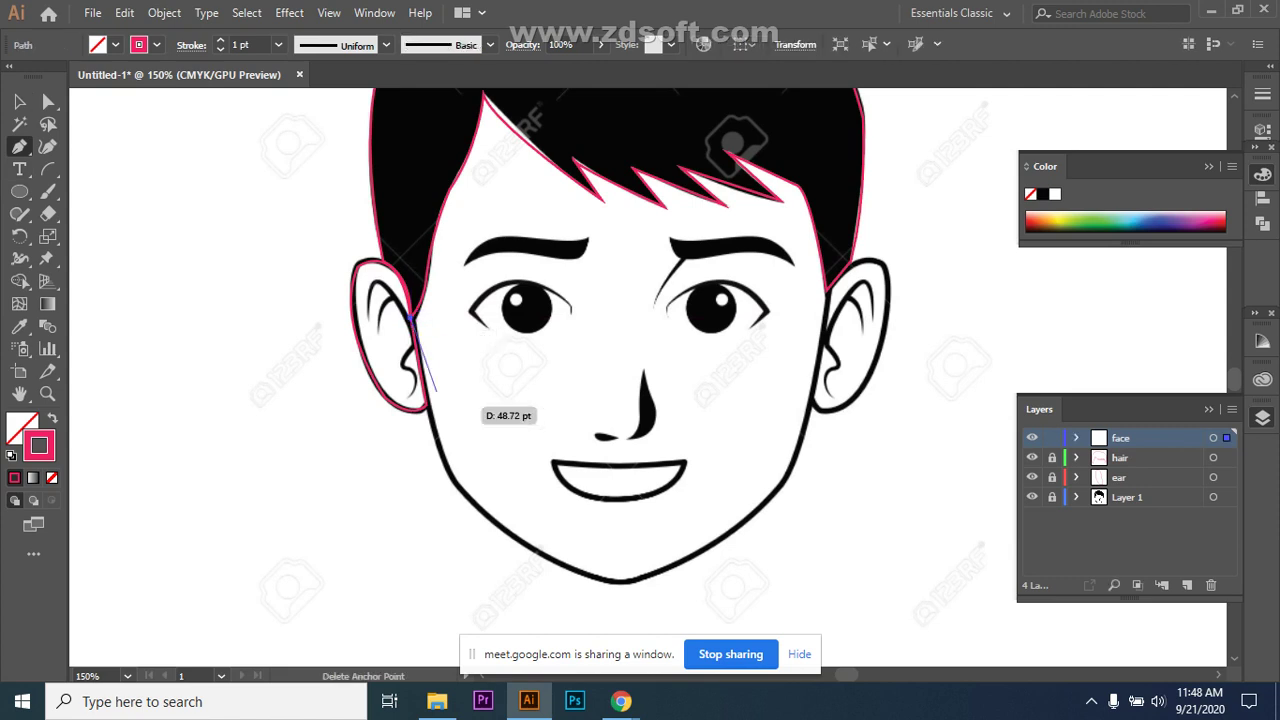
pyautogui.moveTo(444, 471); pyautogui.dragTo(463, 525)
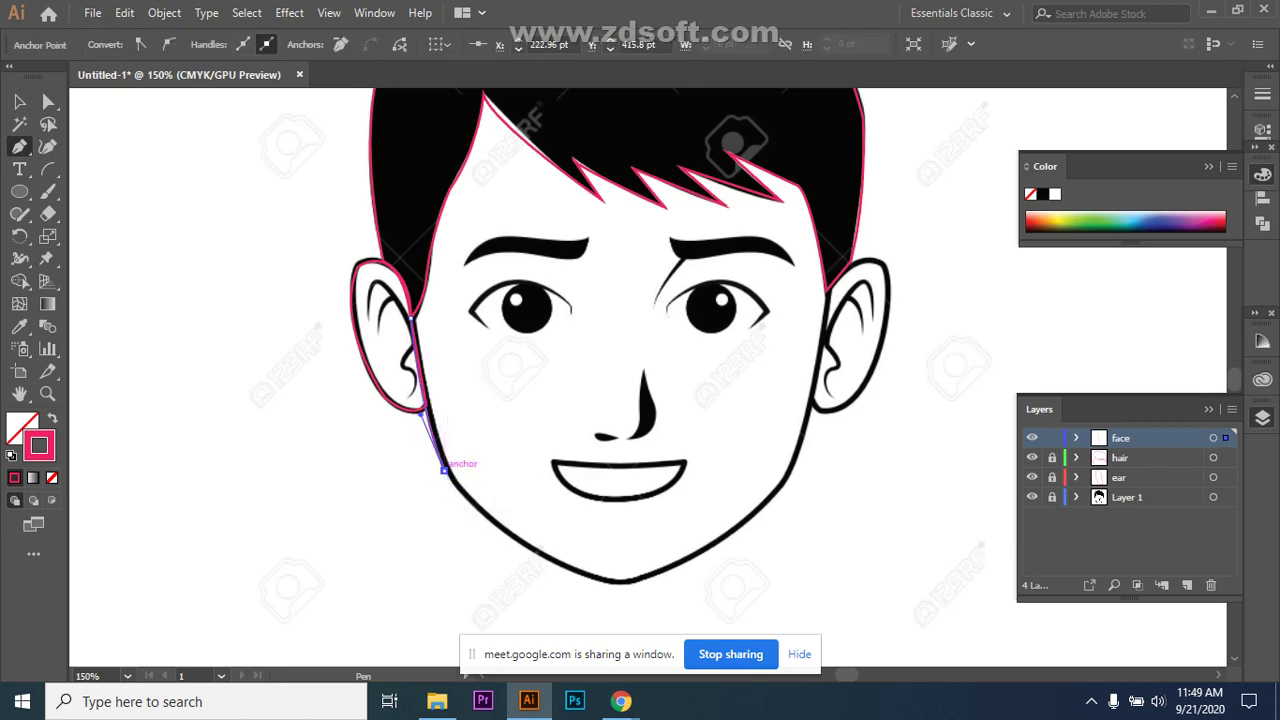
pyautogui.moveTo(619, 580); pyautogui.dragTo(750, 617)
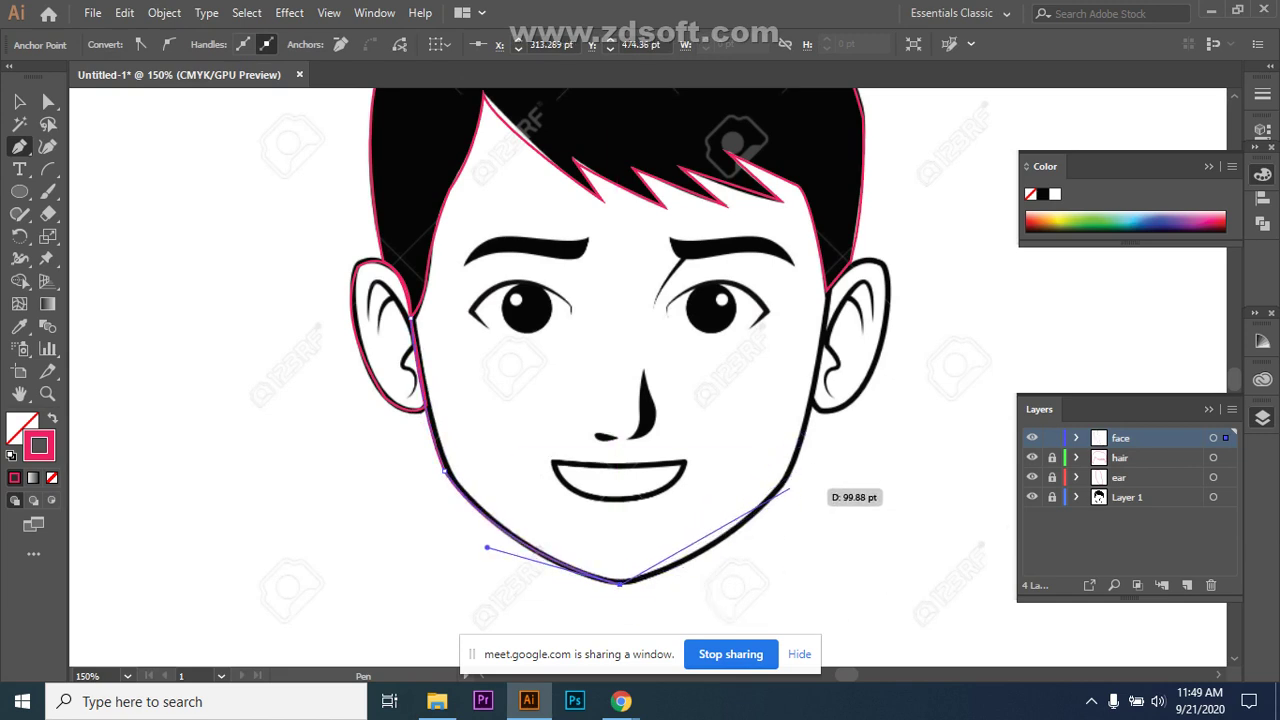
pyautogui.moveTo(785, 484); pyautogui.dragTo(828, 414)
pyautogui.click(785, 484)
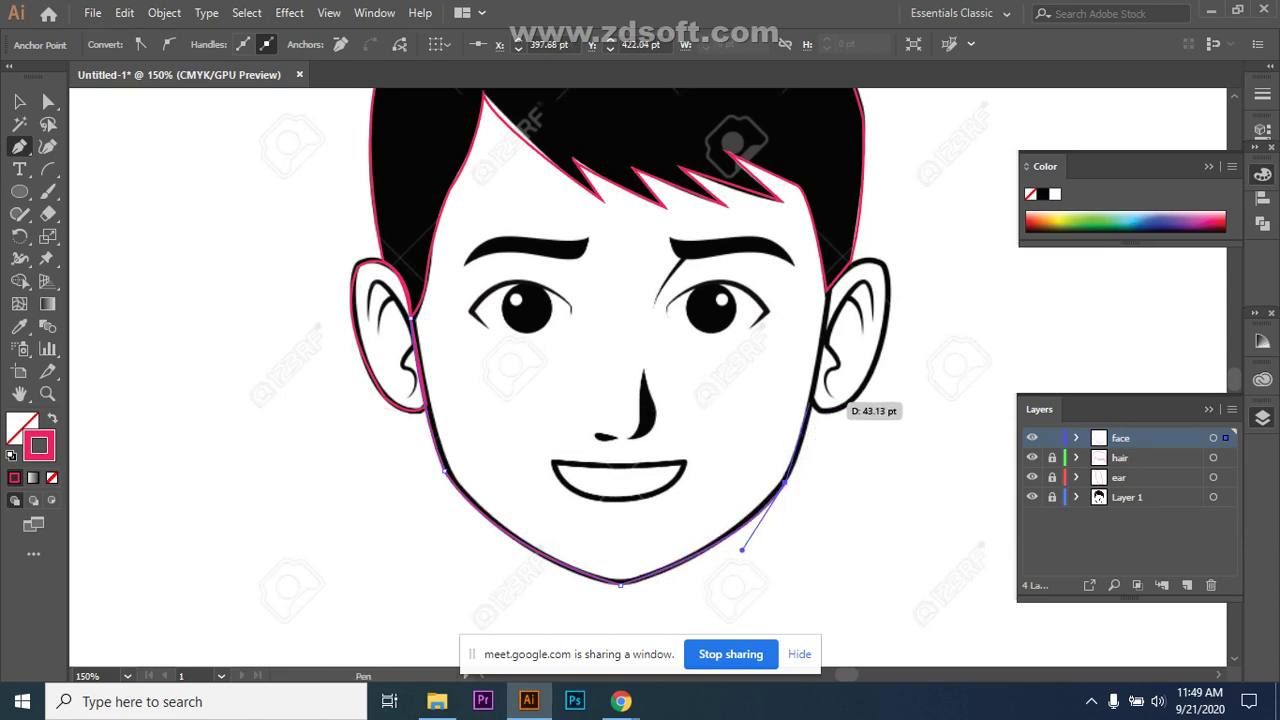
pyautogui.moveTo(829, 292); pyautogui.dragTo(834, 226)
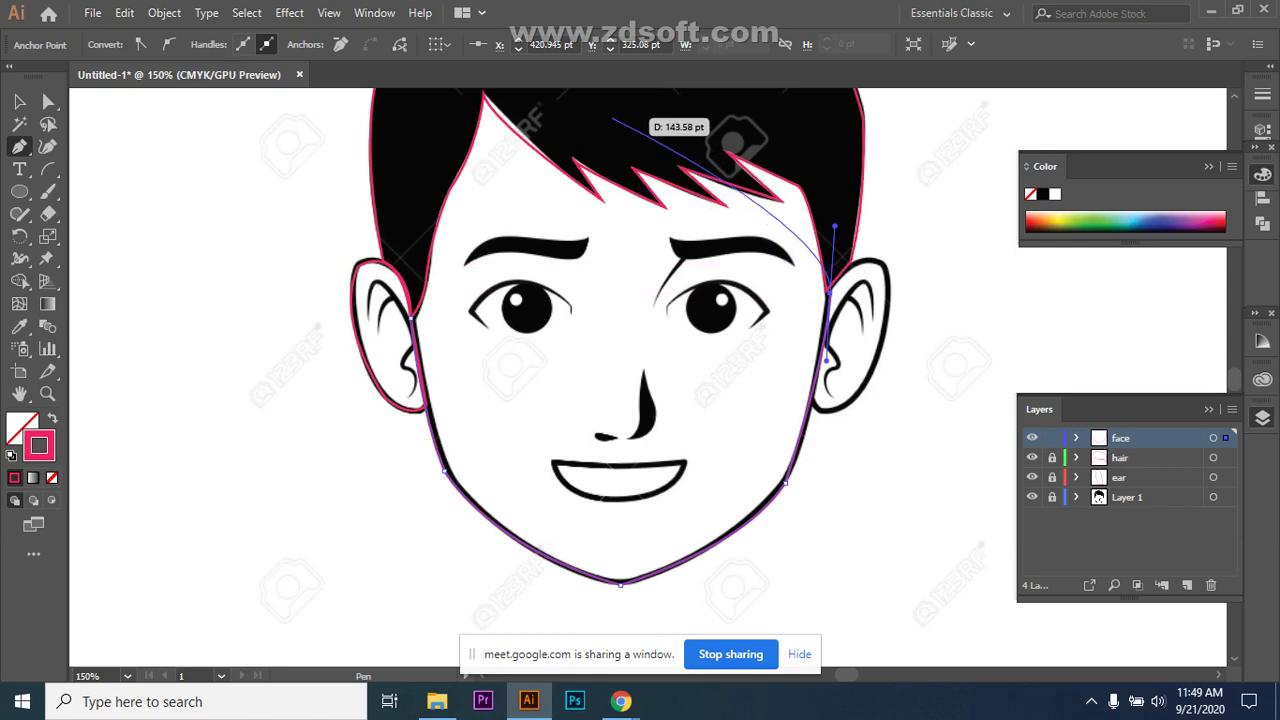
# Close the face path with a curved segment and straight segments across the hair area back to the starting sideburn tip, and deselect it.
pyautogui.scroll(2, 770, 150)
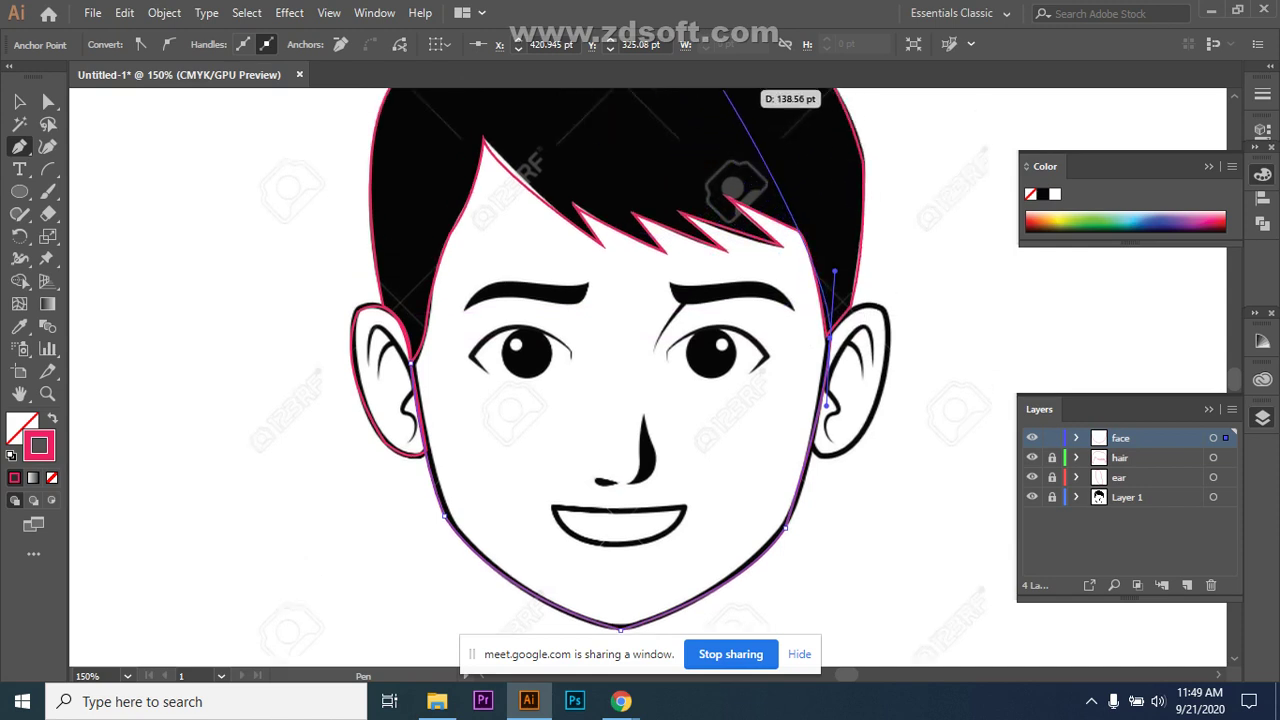
pyautogui.scroll(1, 688, 102)
pyautogui.moveTo(660, 116); pyautogui.dragTo(740, 96)
pyautogui.moveTo(579, 135); pyautogui.dragTo(500, 106)
pyautogui.scroll(3, 504, 107)
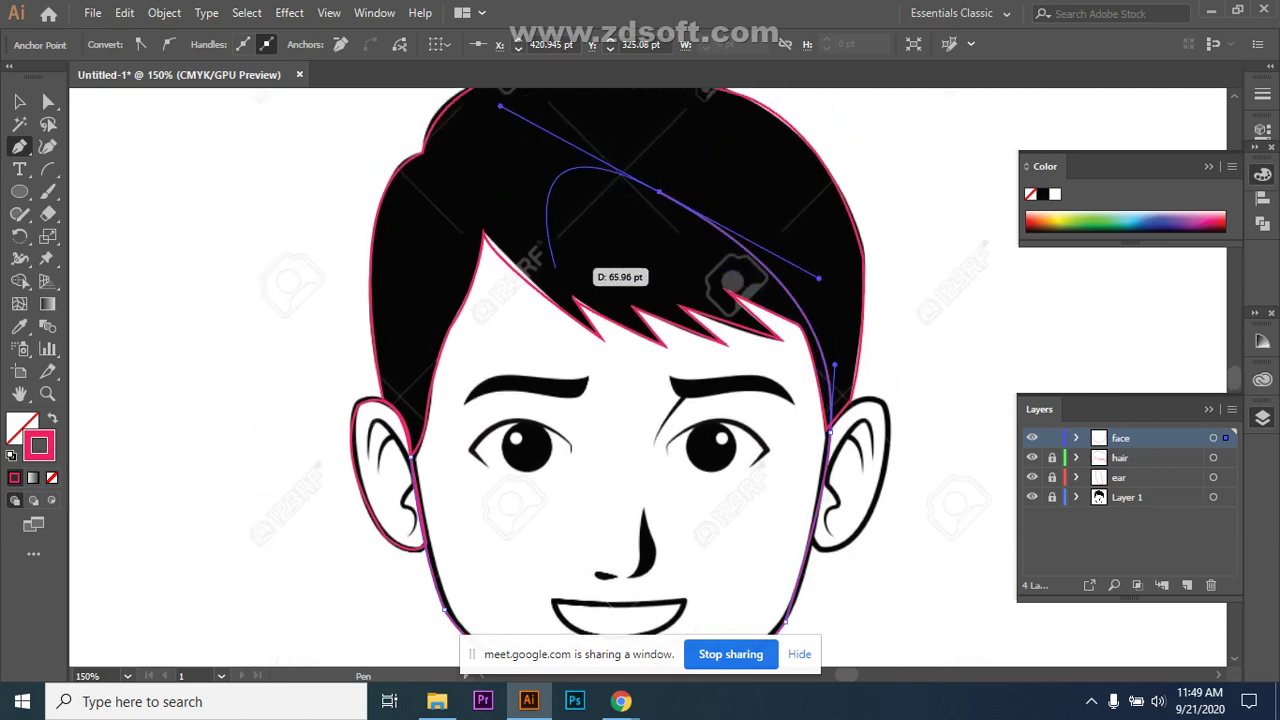
pyautogui.scroll(-1, 562, 238)
pyautogui.click(660, 170)
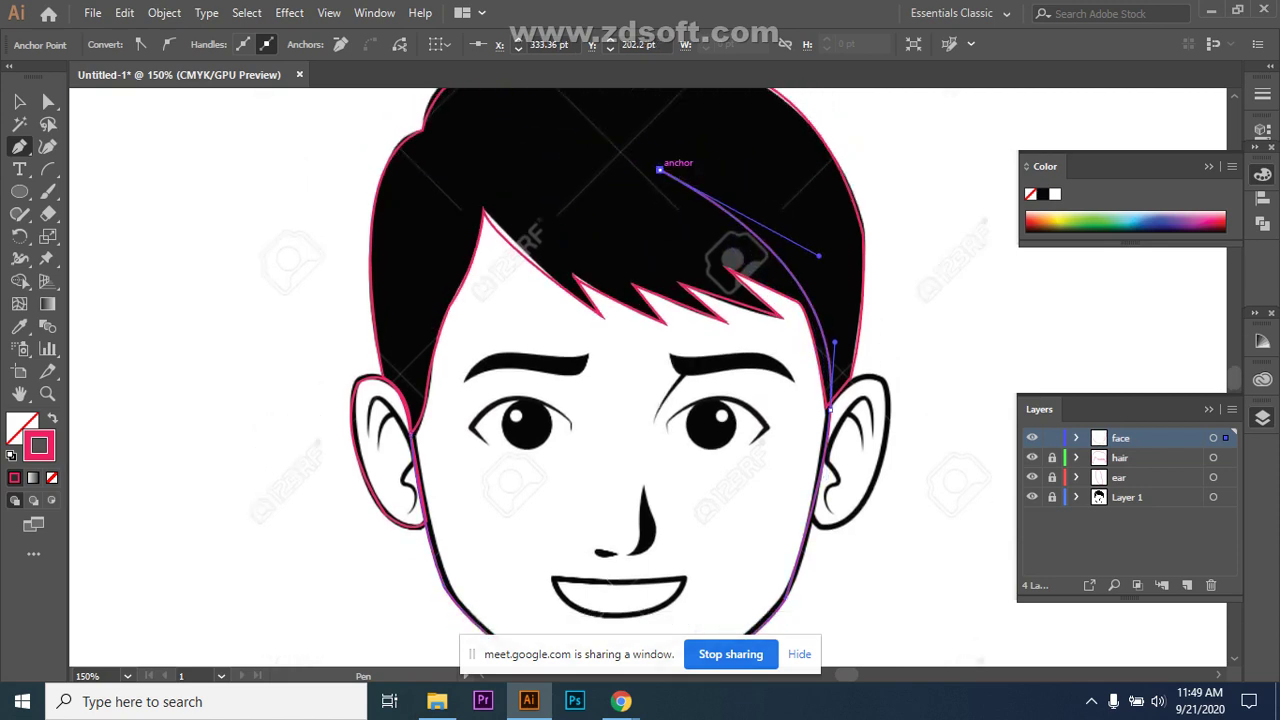
pyautogui.click(476, 164)
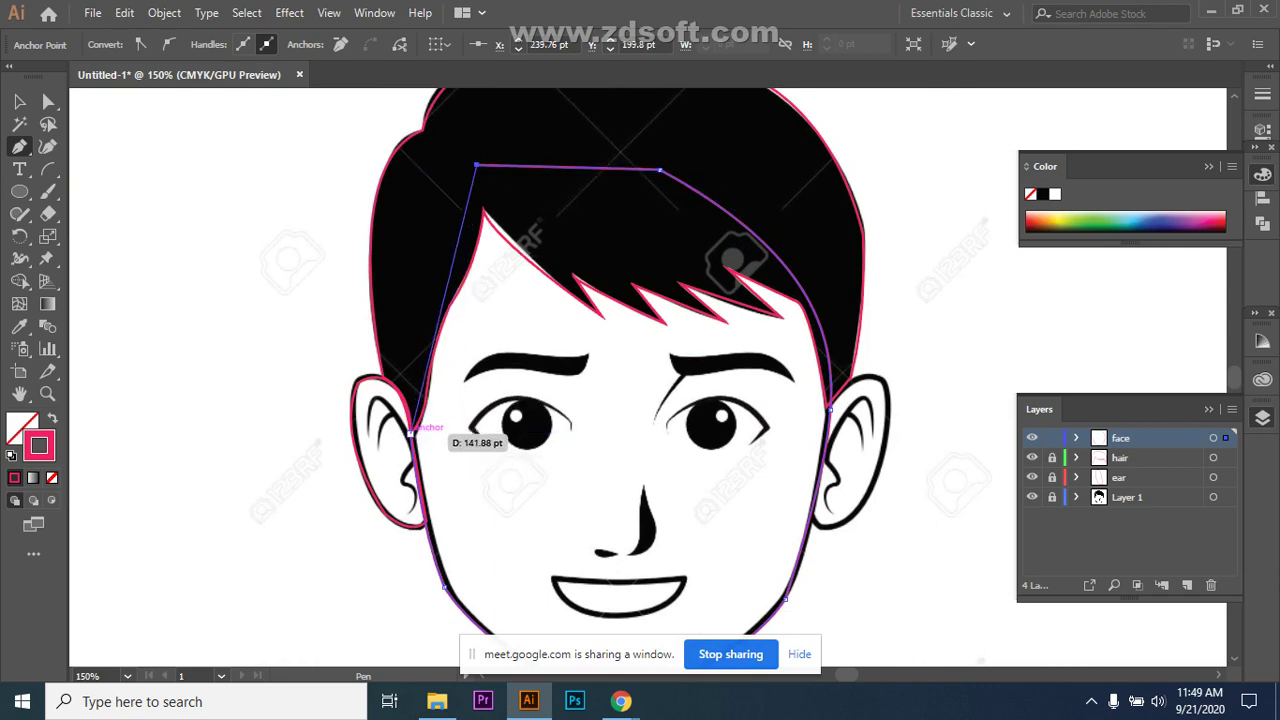
pyautogui.moveTo(410, 432); pyautogui.dragTo(401, 405)
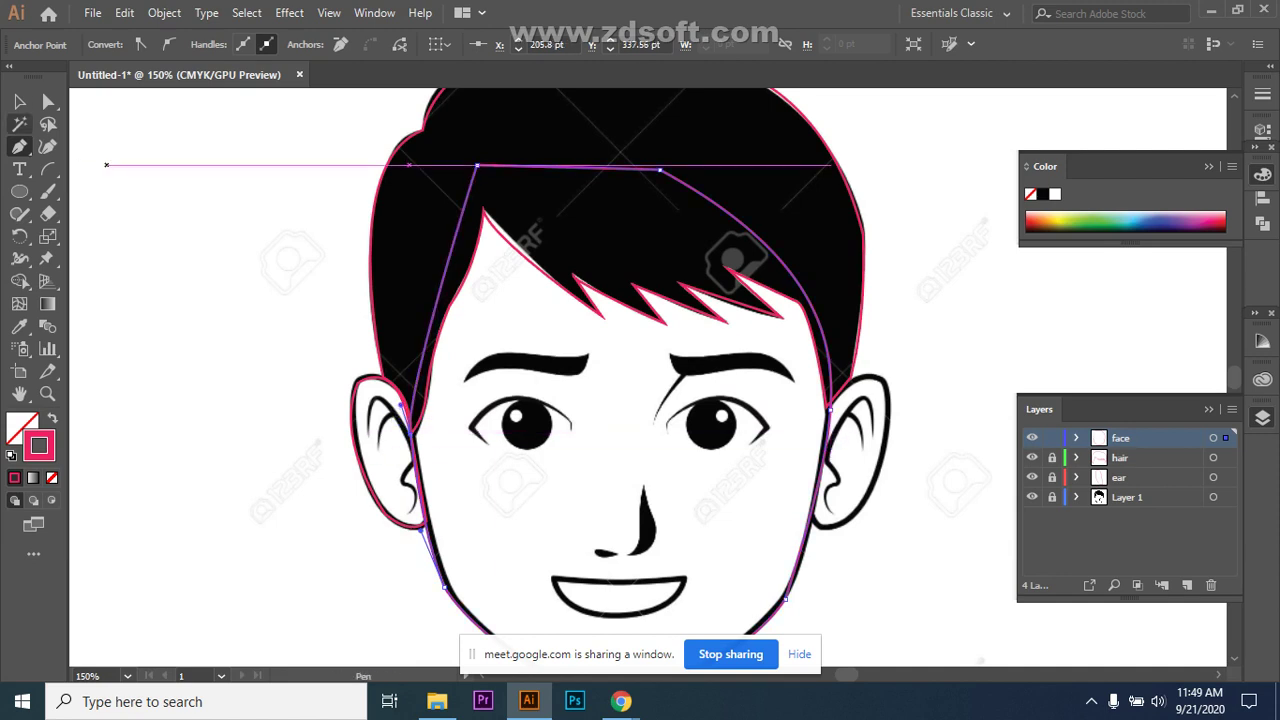
pyautogui.press('v')
pyautogui.hotkey('ctrl', 'shift', 'a')
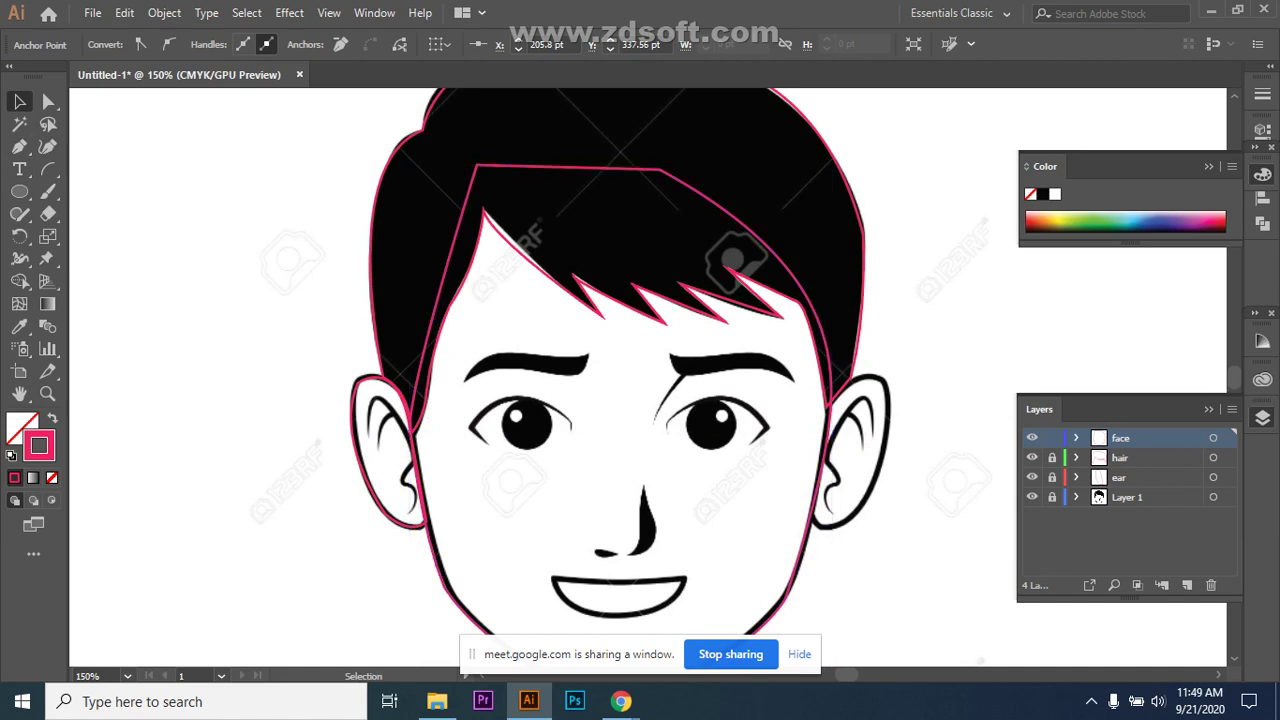
# Try to trace the mouth outline with the Pen tool on the face layer.
pyautogui.scroll(-3, 619, 370)
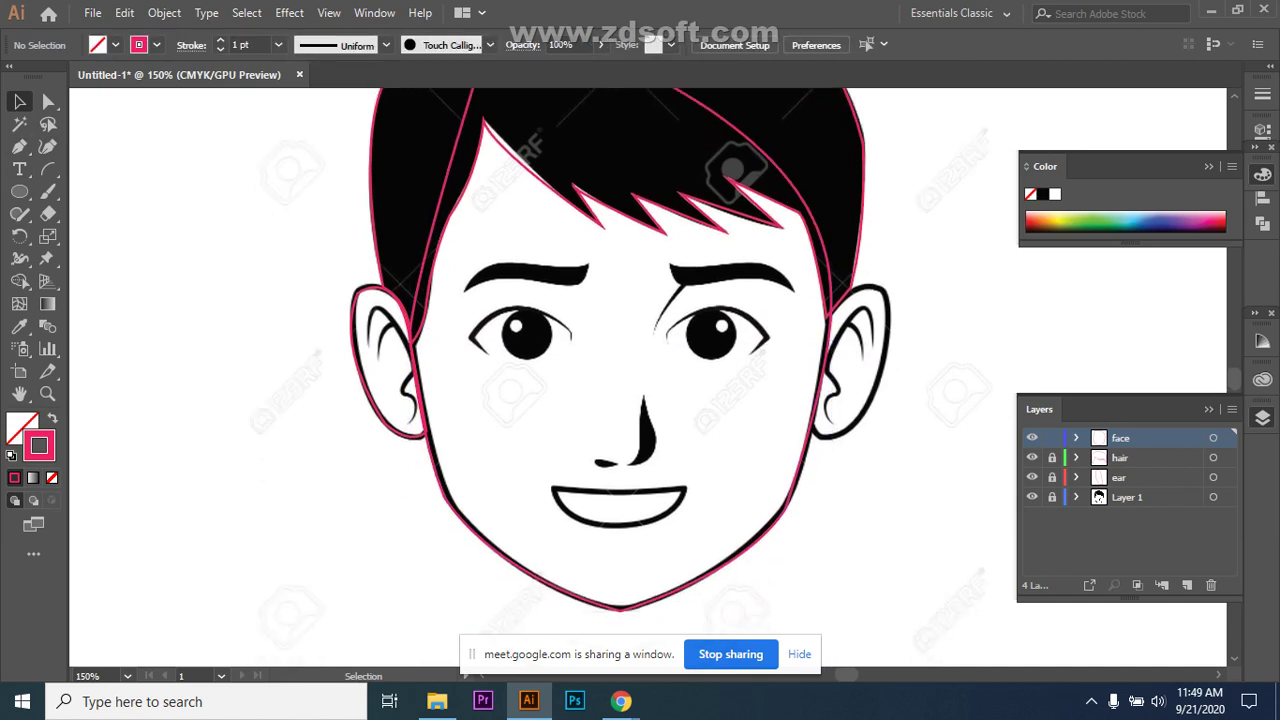
pyautogui.scroll(1, 619, 370)
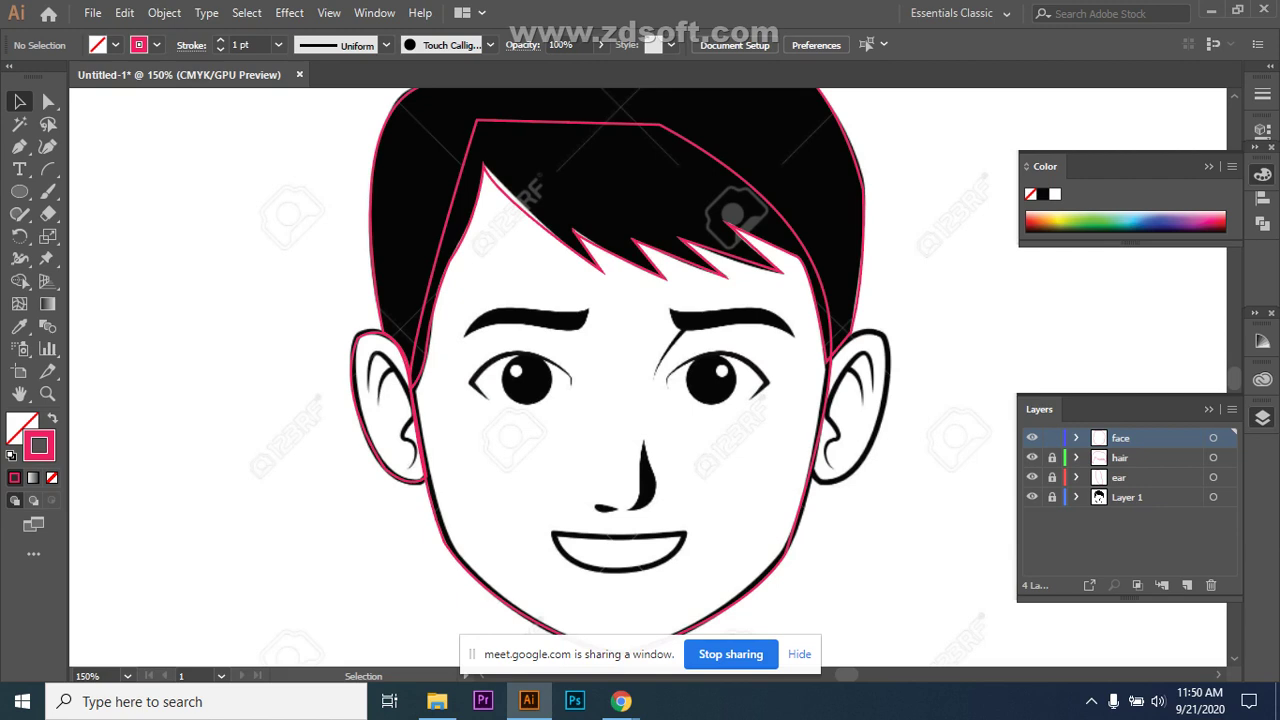
pyautogui.scroll(-1, 620, 370)
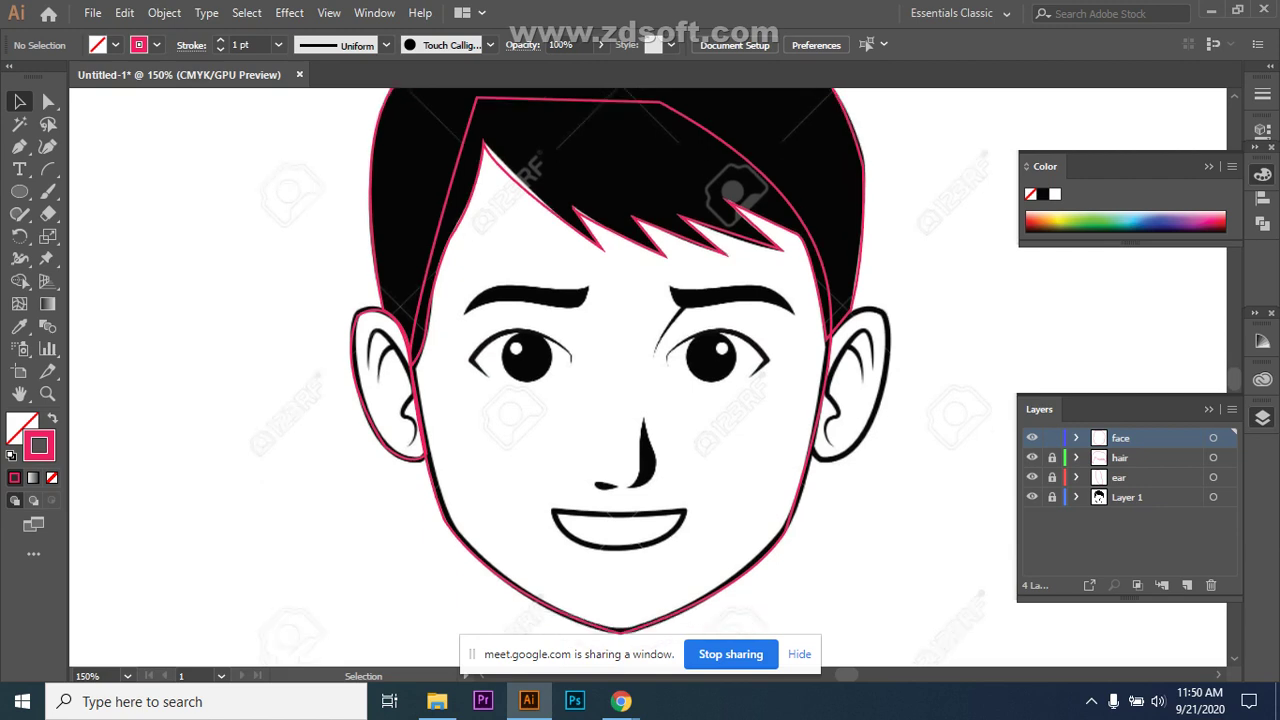
pyautogui.click(19, 146)
pyautogui.click(554, 511)
pyautogui.moveTo(681, 511); pyautogui.dragTo(687, 505)
pyautogui.click(681, 511)
pyautogui.moveTo(568, 515); pyautogui.dragTo(642, 591)
# Switch to the Google Meet call in Chrome to check the participants and return to Illustrator.
pyautogui.moveTo(621, 701)
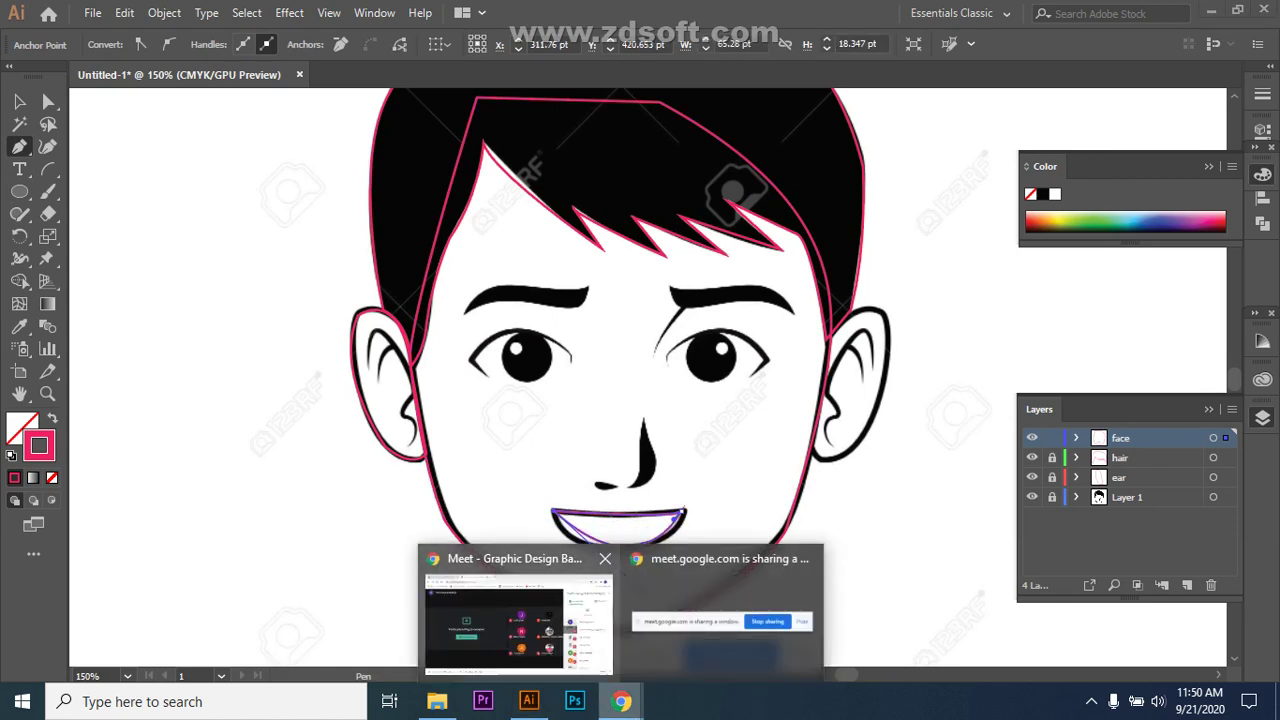
pyautogui.click(517, 620)
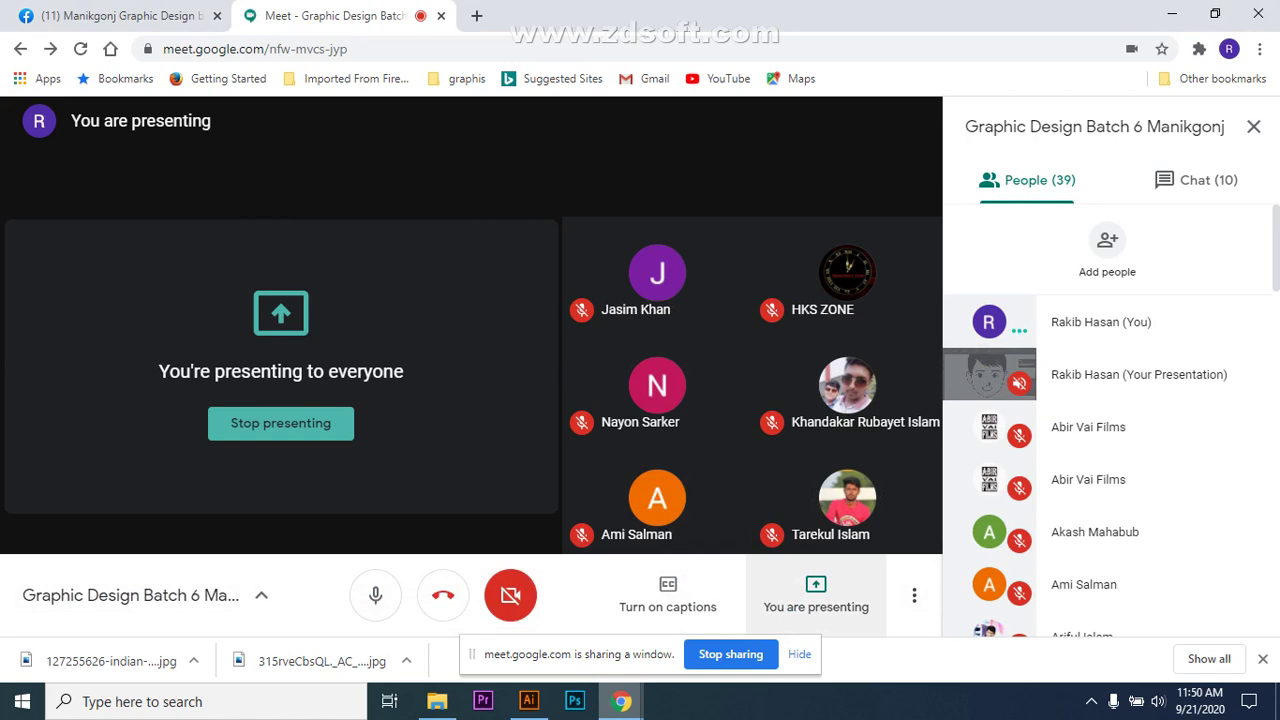
pyautogui.click(529, 701)
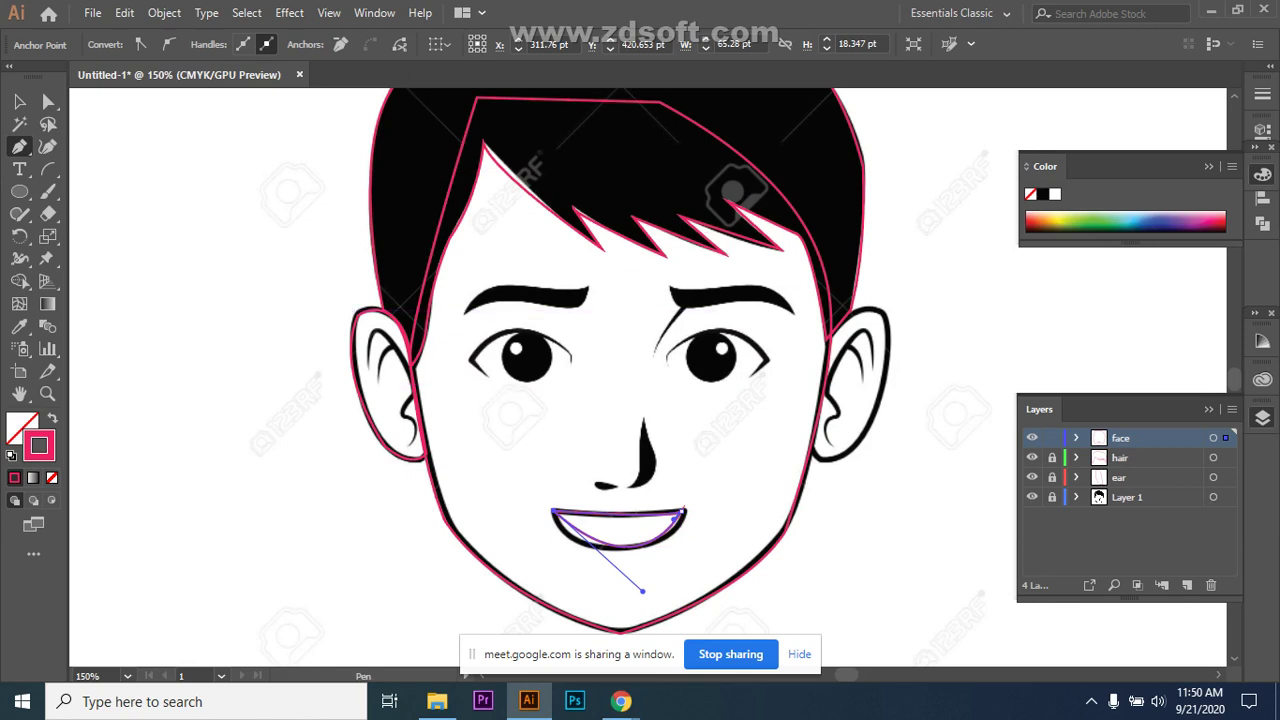
# Undo the mouth segments drawn on the face layer and deselect the remaining path.
pyautogui.hotkey('ctrl', 'z')
pyautogui.hotkey('ctrl', 'z')
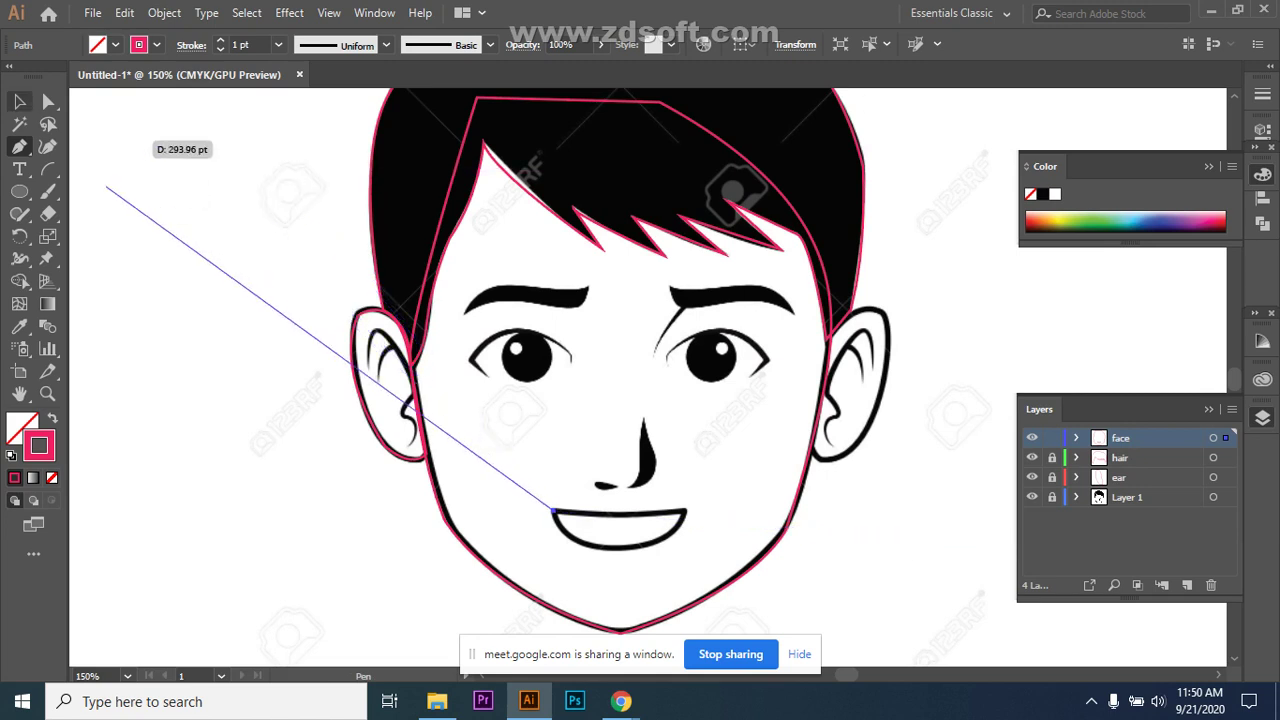
pyautogui.press('v')
pyautogui.hotkey('ctrl', 'shift', 'a')
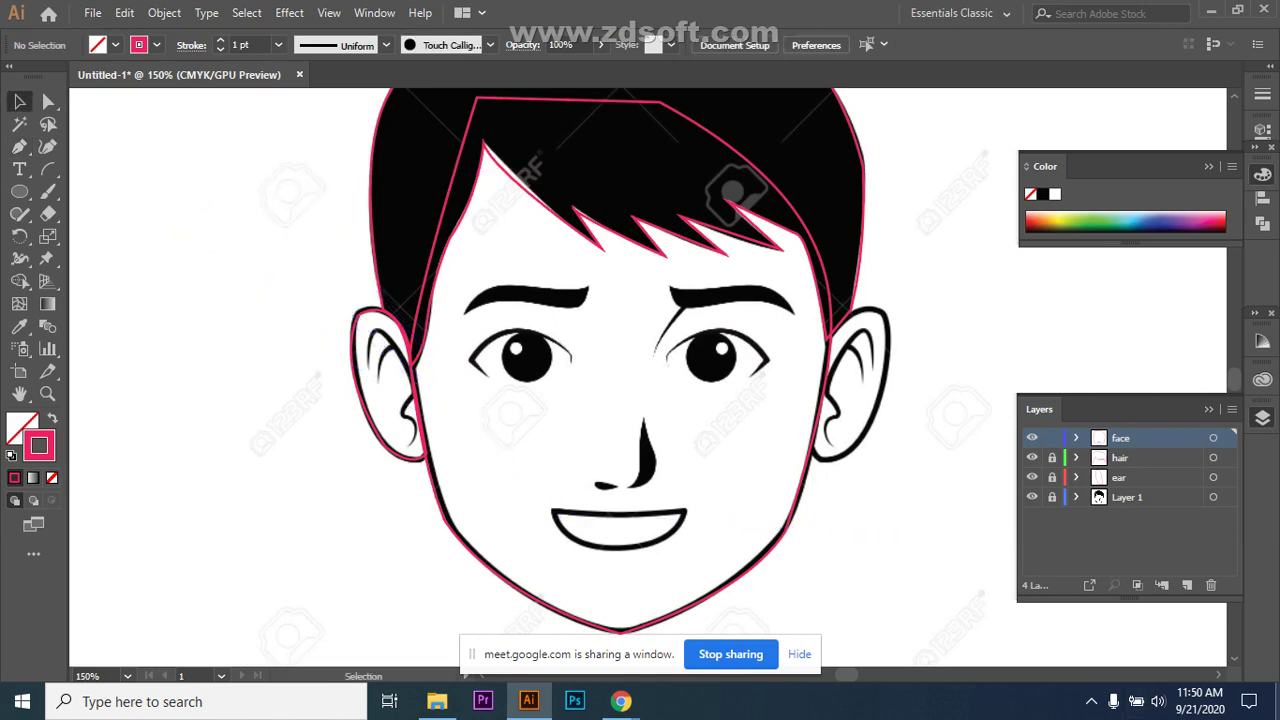
# Add a new layer named eye above the face layer and lock the face layer.
pyautogui.click(1187, 585)
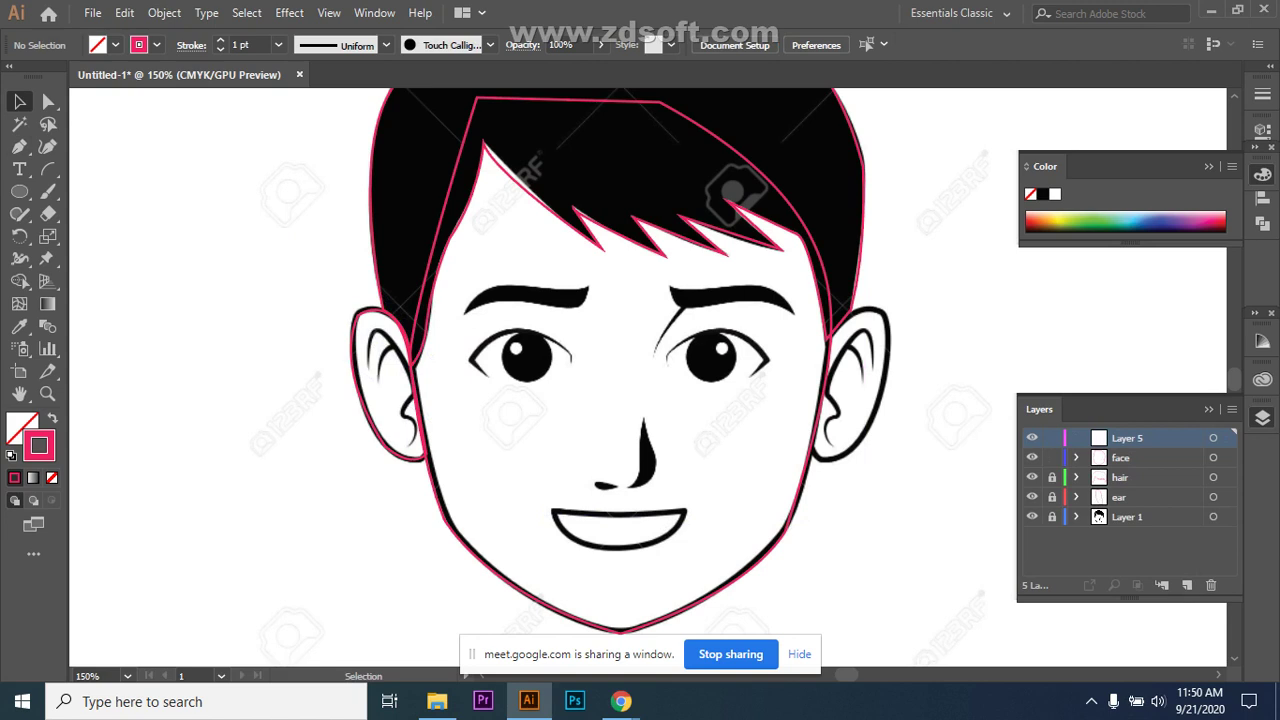
pyautogui.doubleClick(1127, 438)
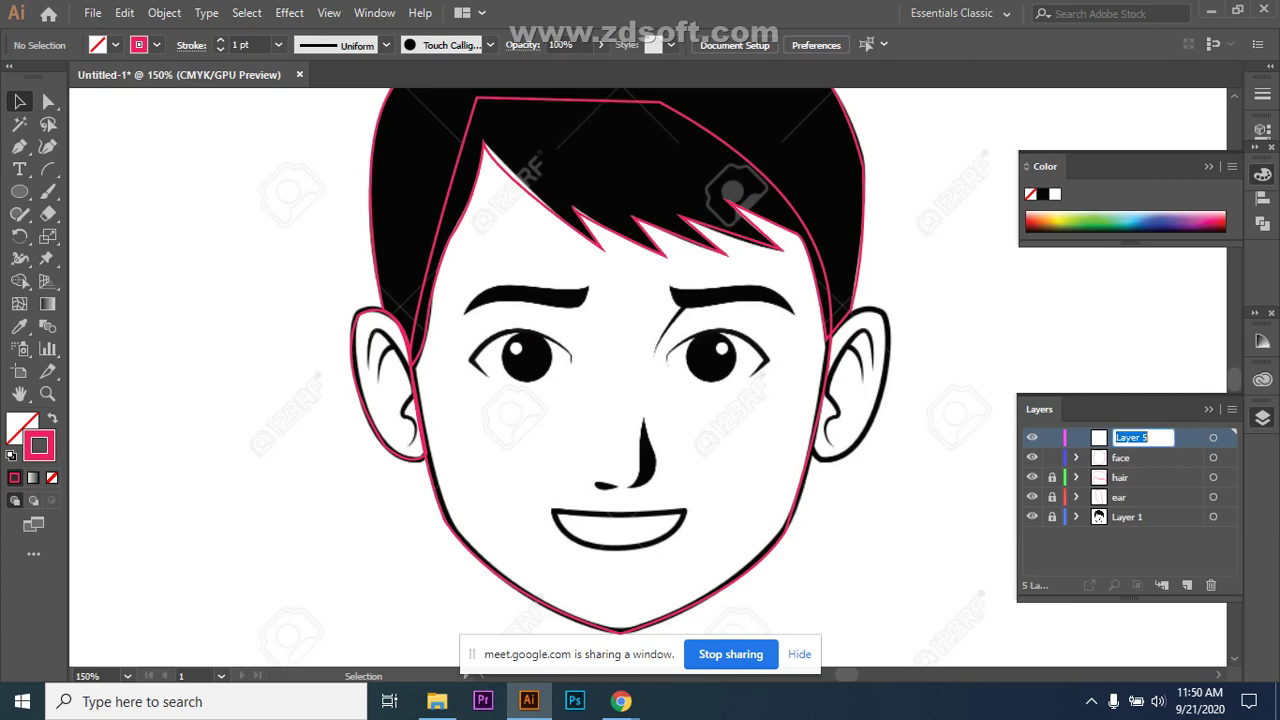
pyautogui.press('BackSpace')
pyautogui.write('eye')
pyautogui.press('Return')
pyautogui.click(1052, 457)
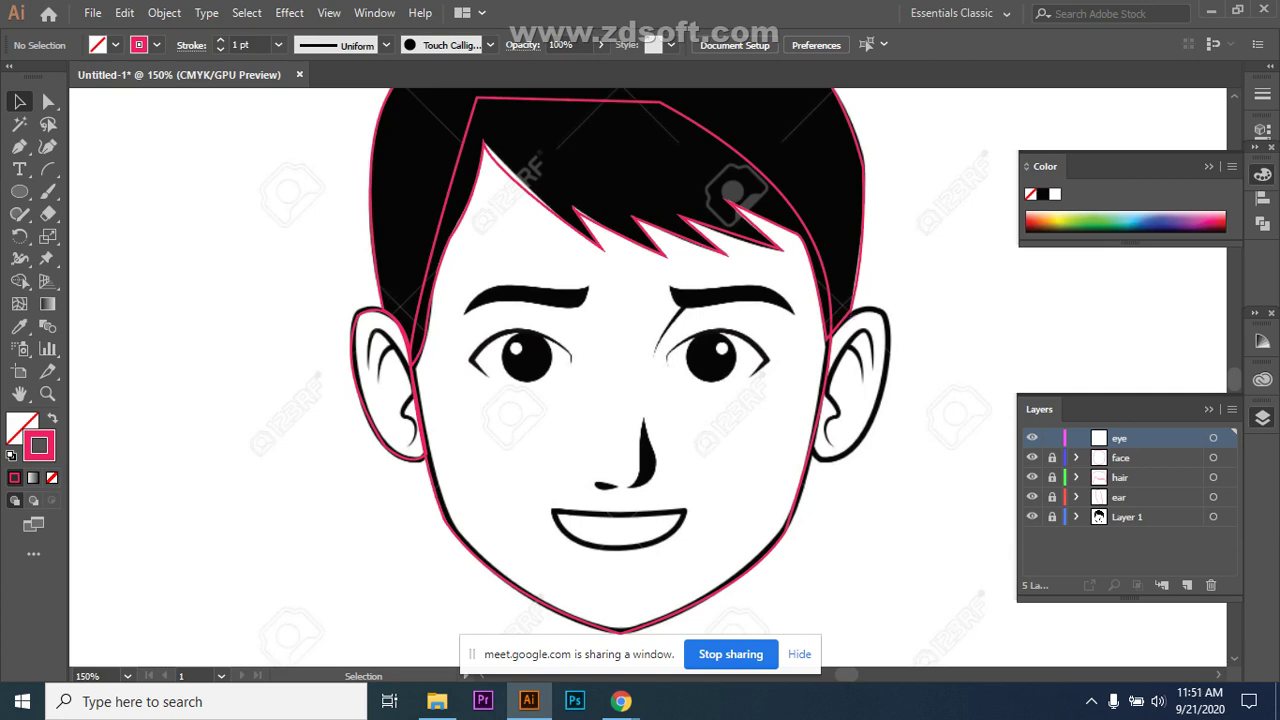
# Trace the mouth on the eye layer as a closed Pen path between its two corners, curving the lower lip.
pyautogui.press('p')
pyautogui.click(552, 512)
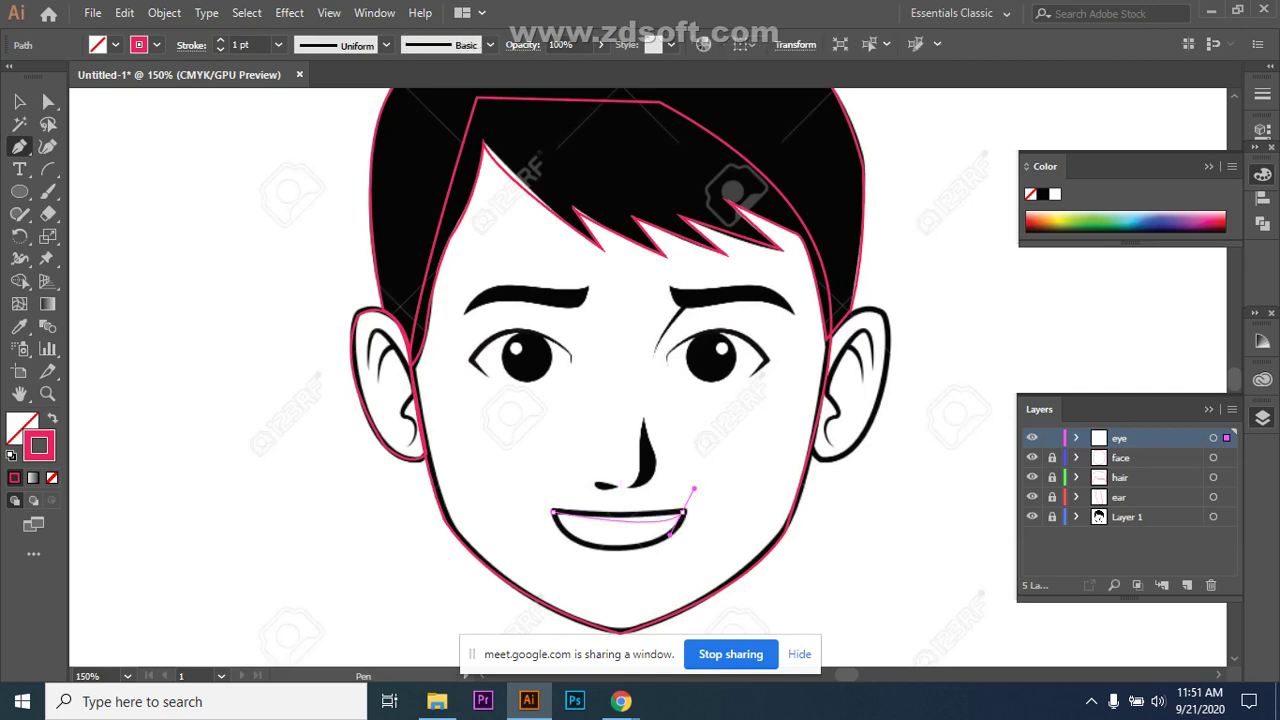
pyautogui.moveTo(683, 511); pyautogui.dragTo(651, 523)
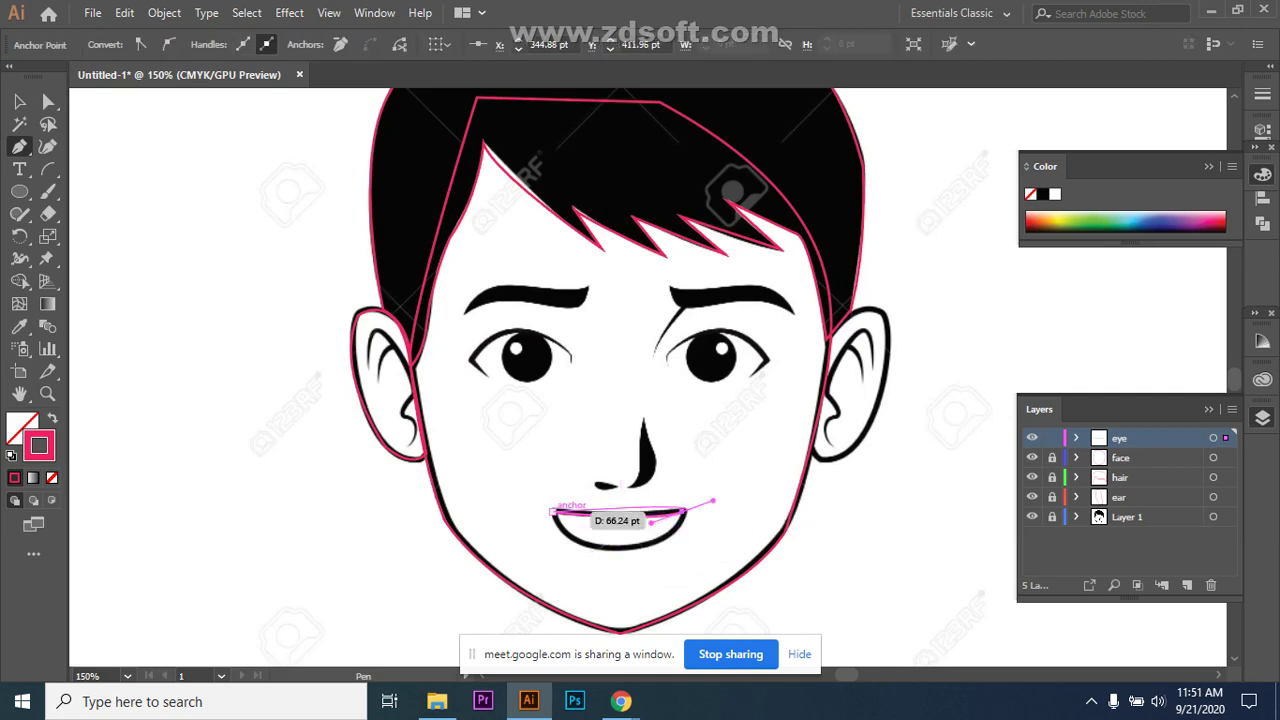
pyautogui.moveTo(552, 512); pyautogui.dragTo(614, 599)
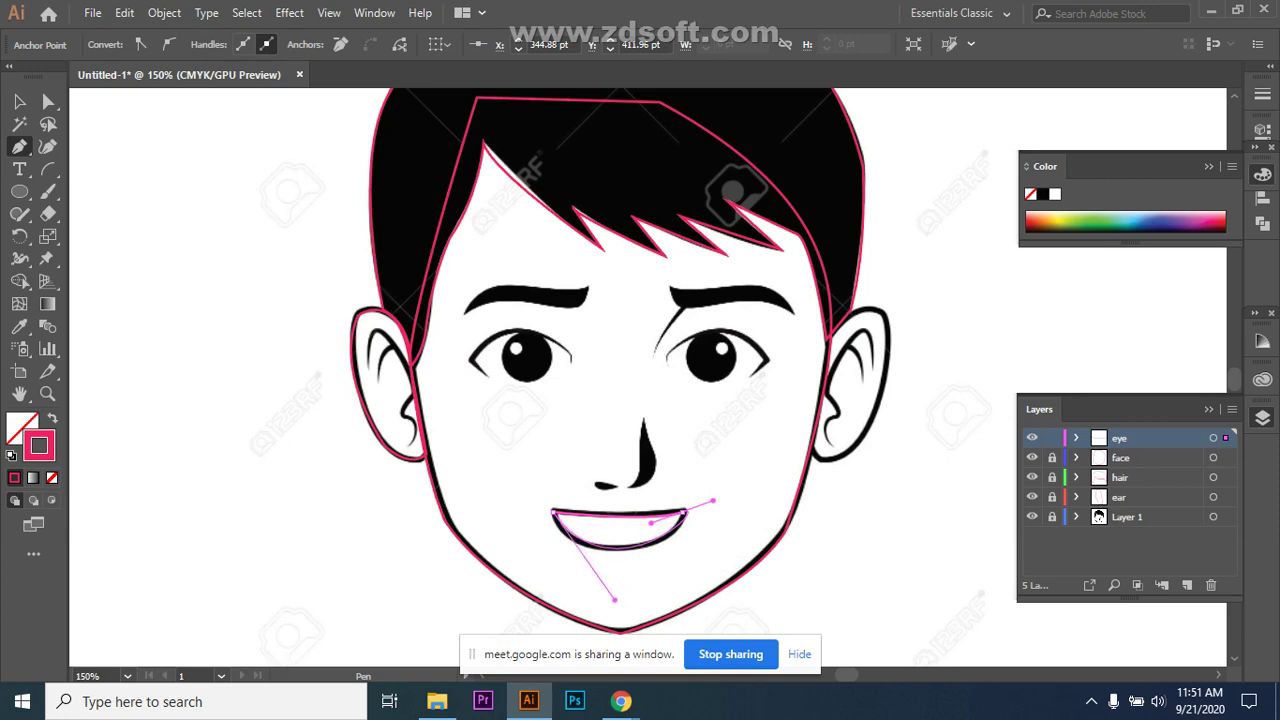
# Deselect the mouth and trace the left-hand eye's outer corner and curved upper lid as an open Pen path.
pyautogui.press('v')
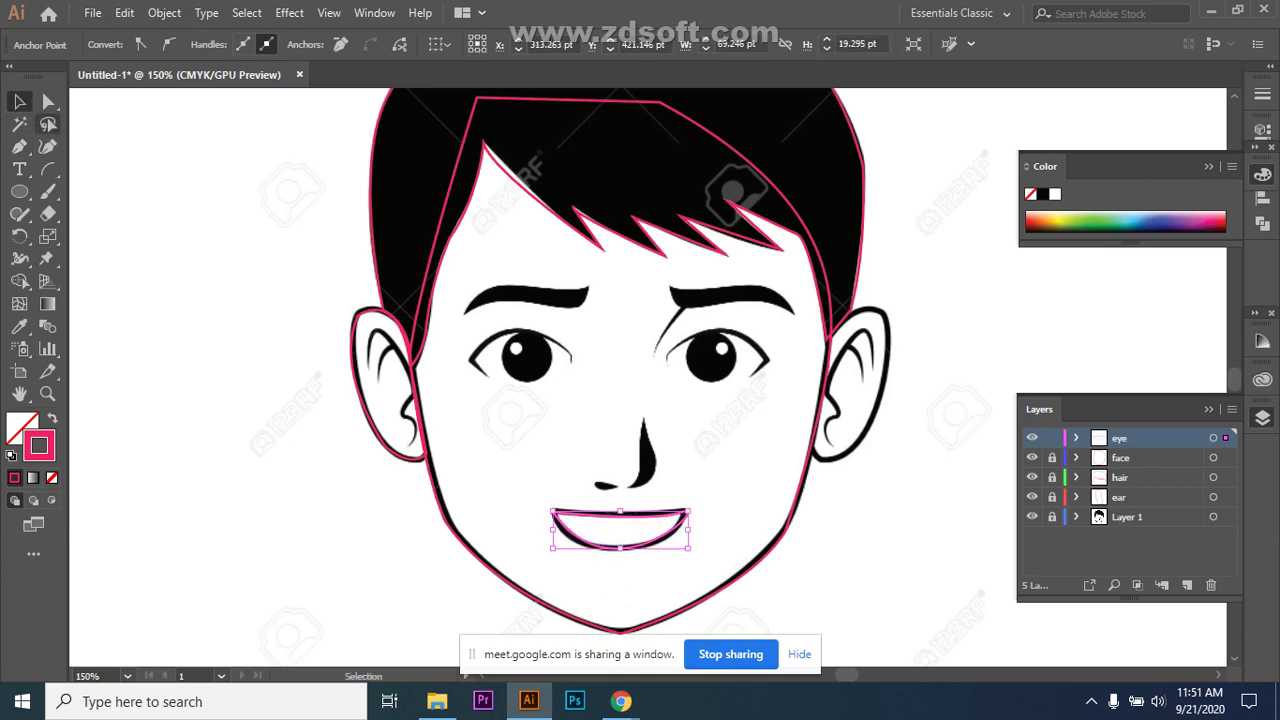
pyautogui.hotkey('ctrl', 'shift', 'a')
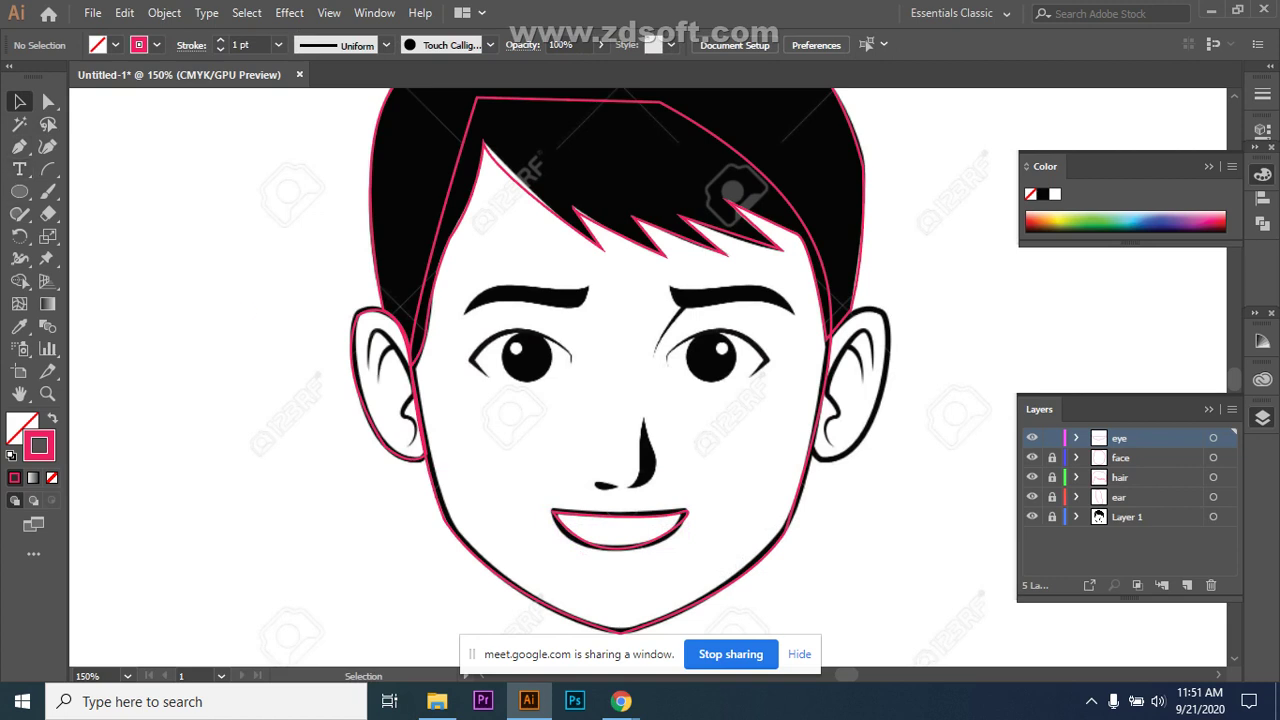
pyautogui.click(19, 146)
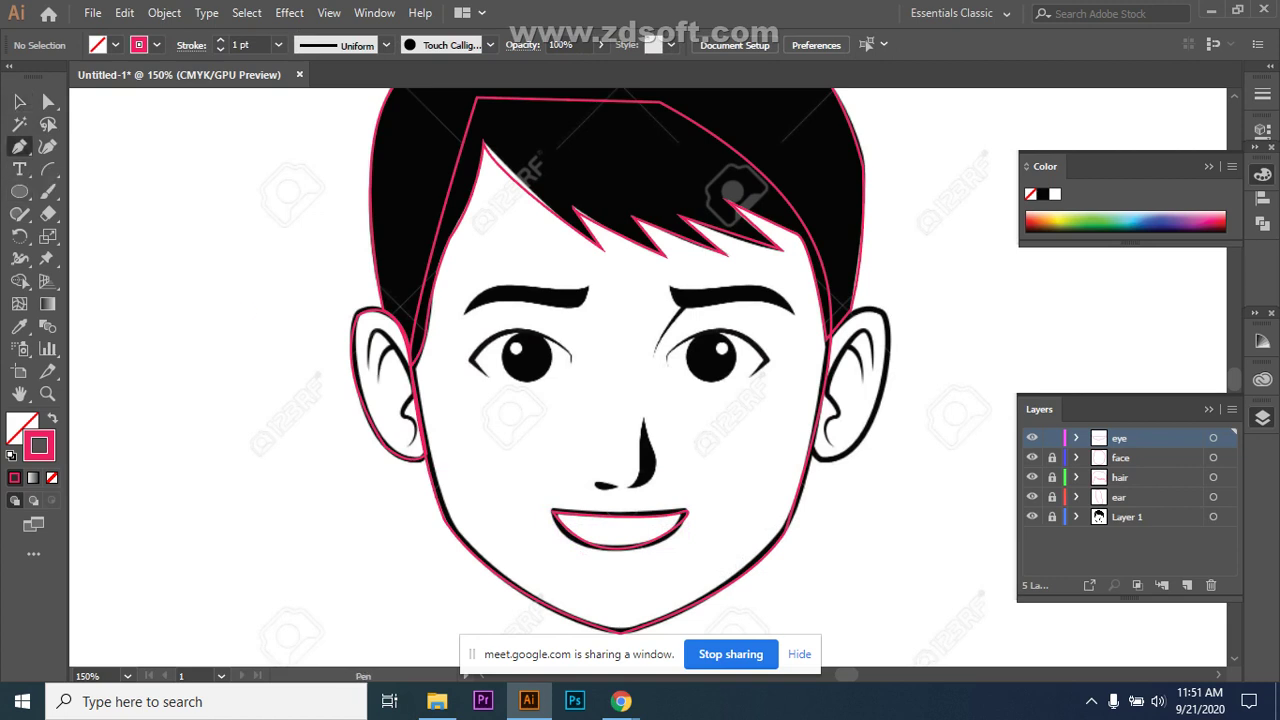
pyautogui.click(486, 374)
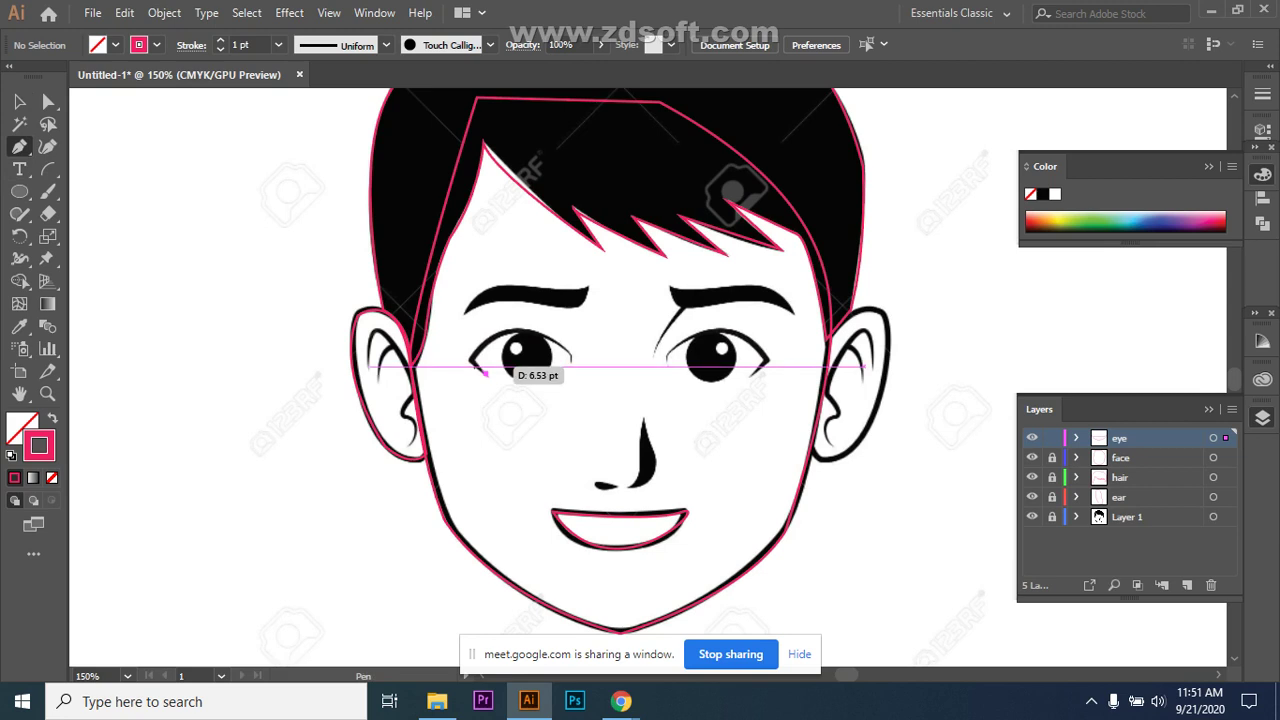
pyautogui.click(469, 359)
pyautogui.moveTo(570, 360); pyautogui.dragTo(634, 406)
# Draw a pink-outlined circle with the Ellipse tool and fit it over the left-hand eye's black iris.
pyautogui.click(19, 101)
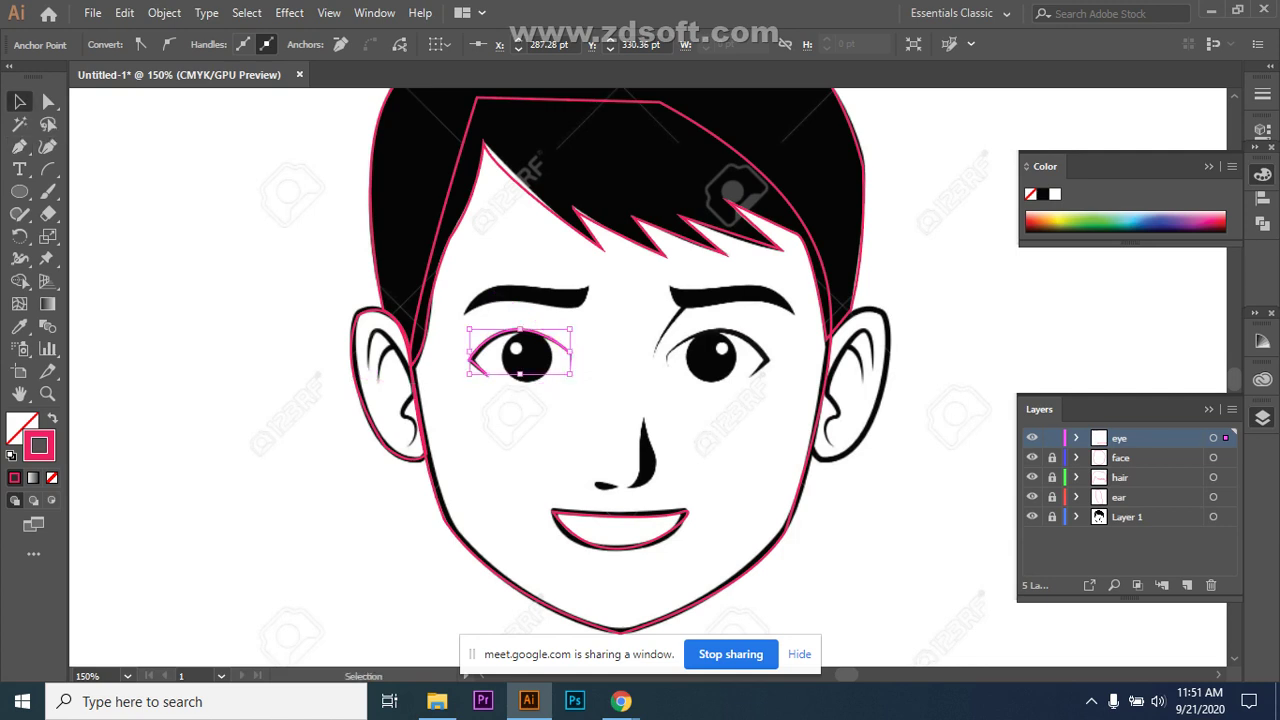
pyautogui.rightClick(19, 169)
pyautogui.hotkey('alt', 'Tab')
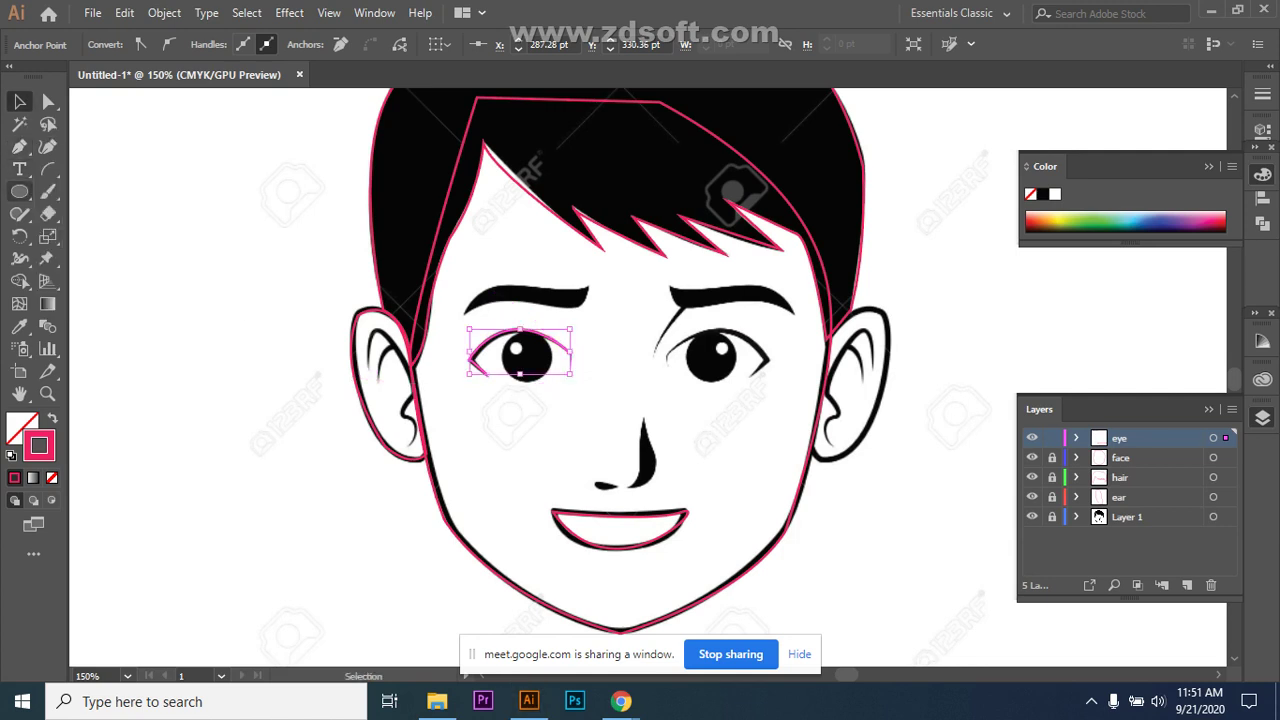
pyautogui.moveTo(19, 191); pyautogui.dragTo(80, 180)
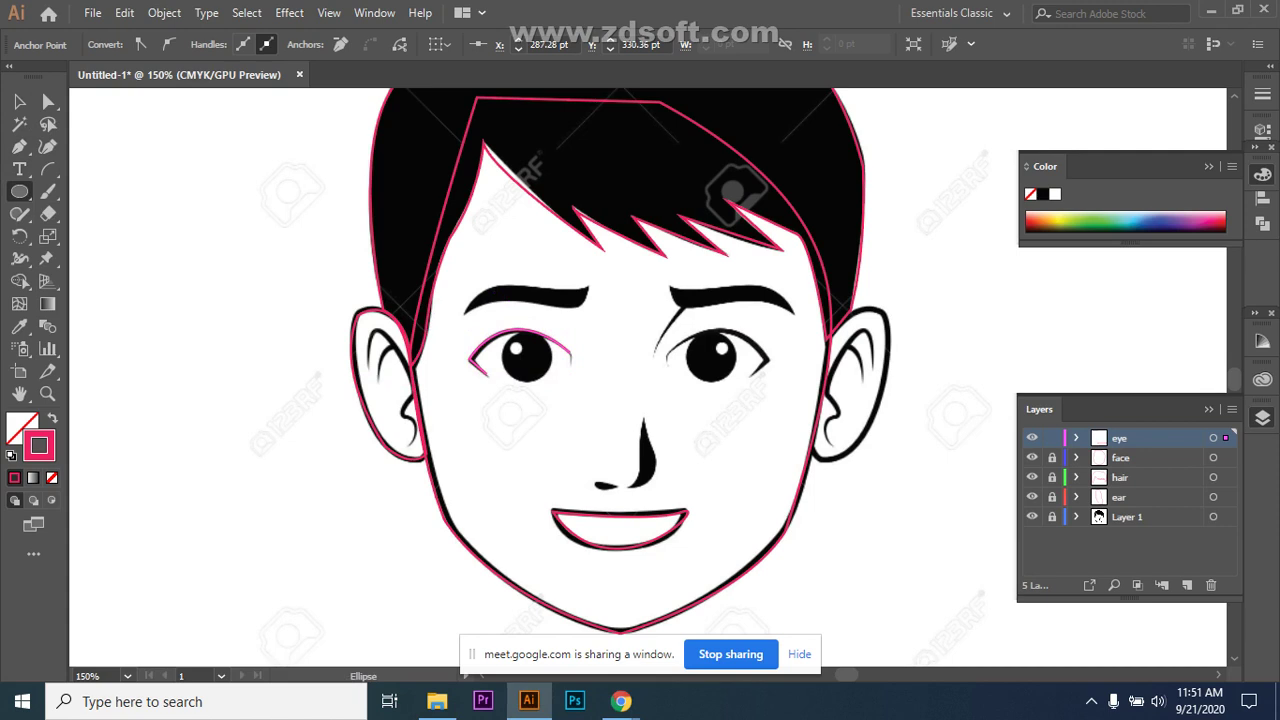
pyautogui.moveTo(499, 416); pyautogui.dragTo(519, 440)
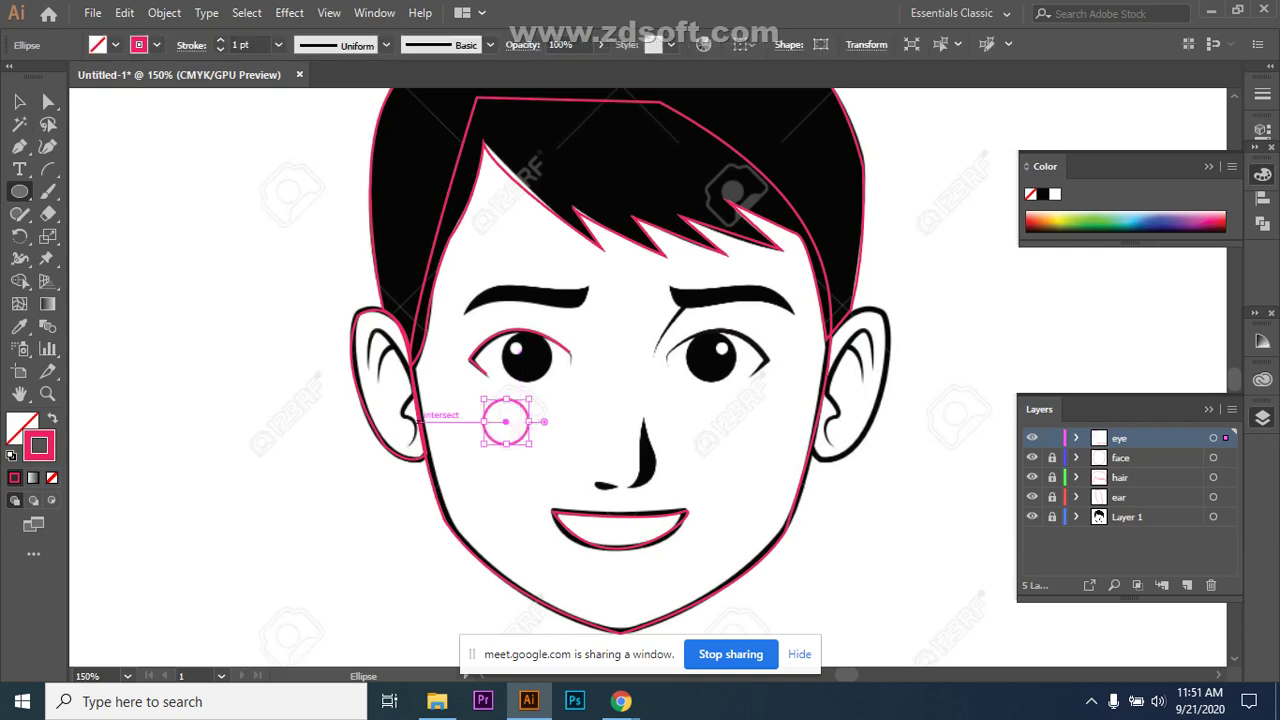
pyautogui.press('v')
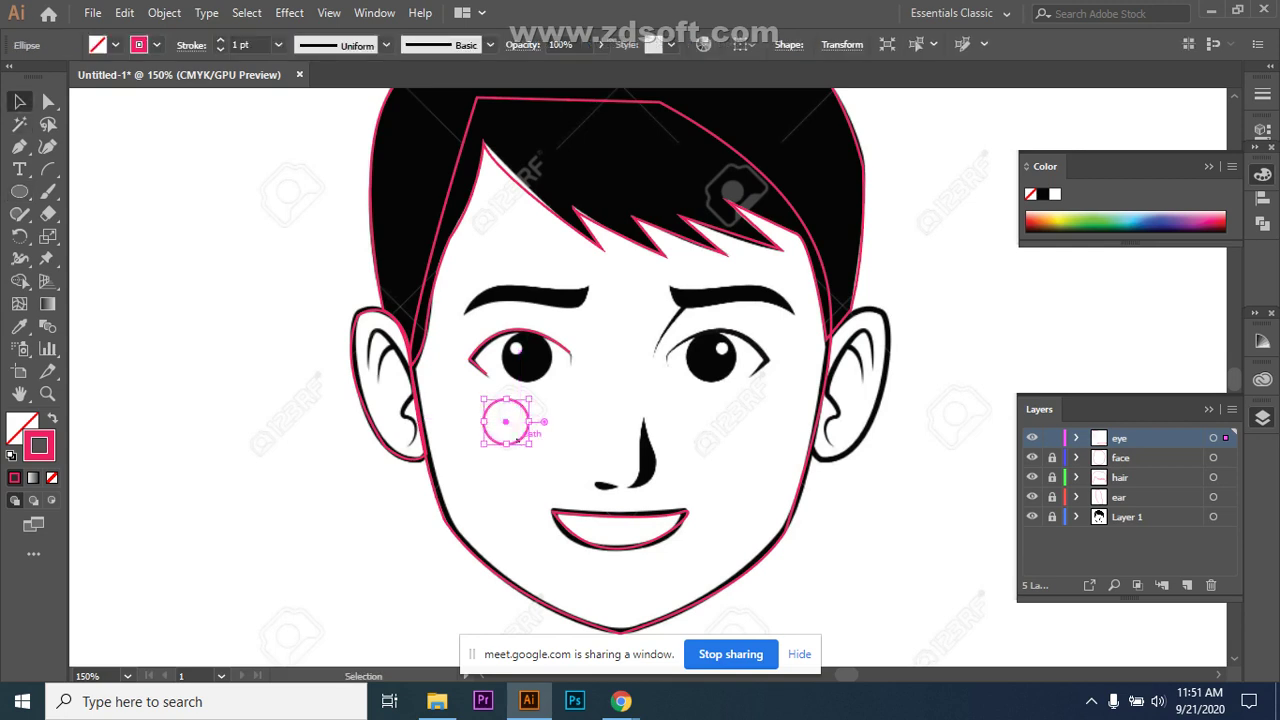
pyautogui.moveTo(531, 433); pyautogui.dragTo(550, 366)
pyautogui.hotkey('ctrl', 'shift', 'a')
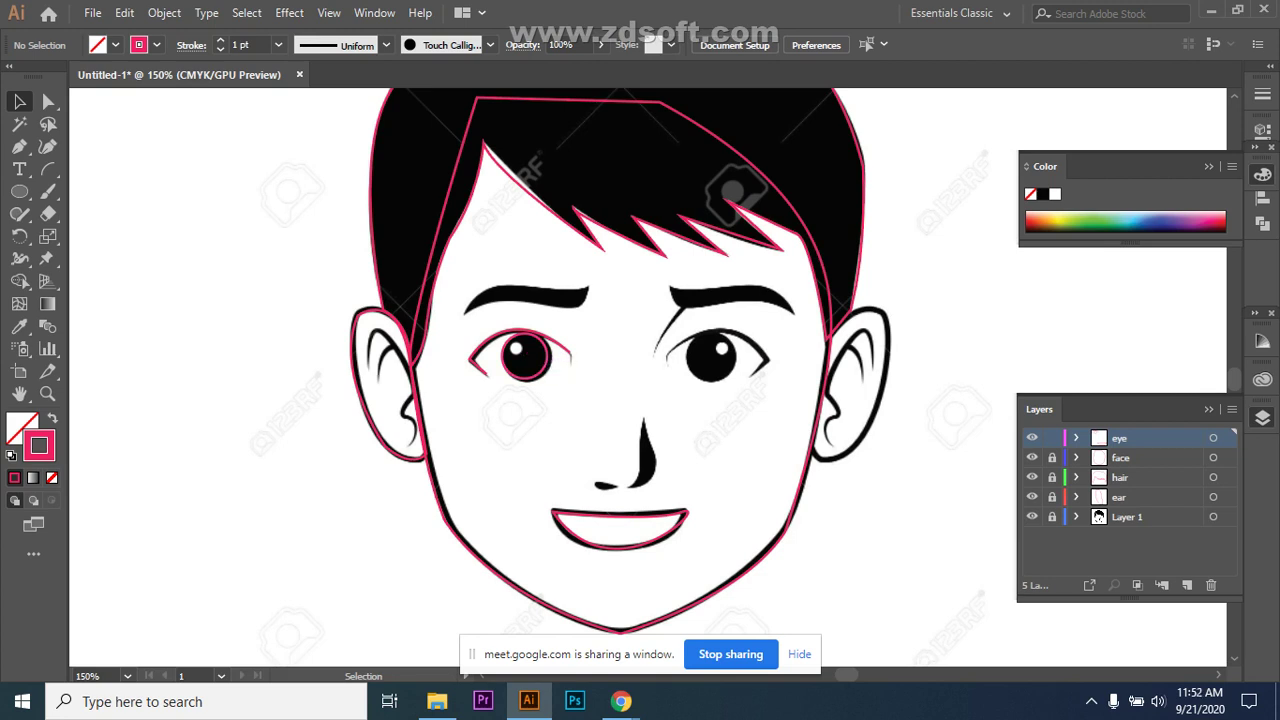
# Select the eyelid path and iris circle together and move them onto the blank area beside the left ear.
pyautogui.moveTo(461, 383); pyautogui.dragTo(238, 362)
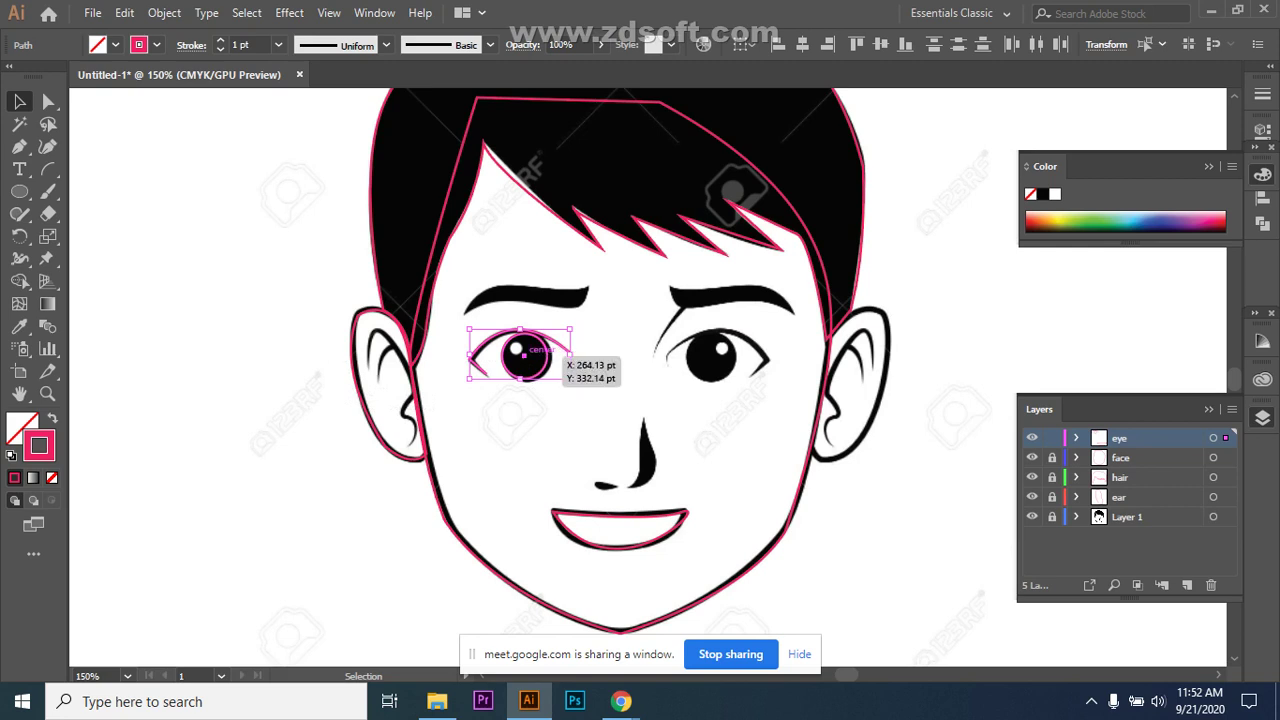
pyautogui.moveTo(332, 351); pyautogui.dragTo(539, 395)
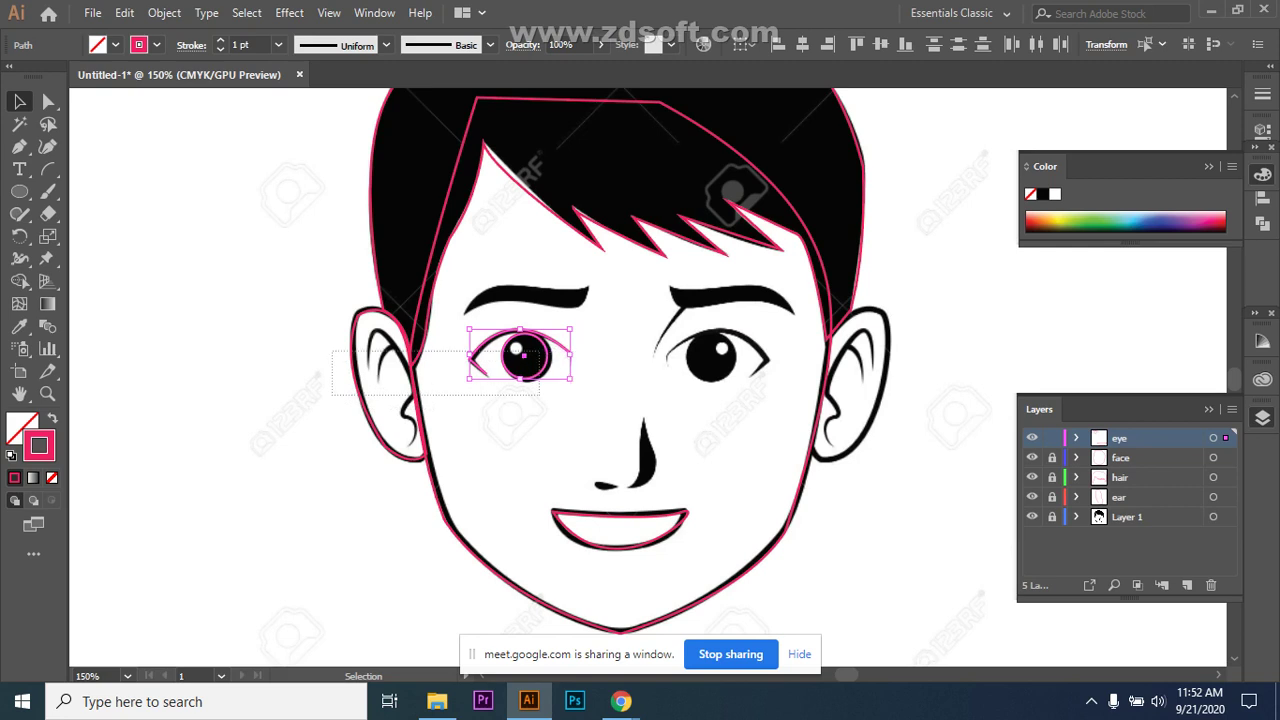
pyautogui.moveTo(457, 321); pyautogui.dragTo(537, 406)
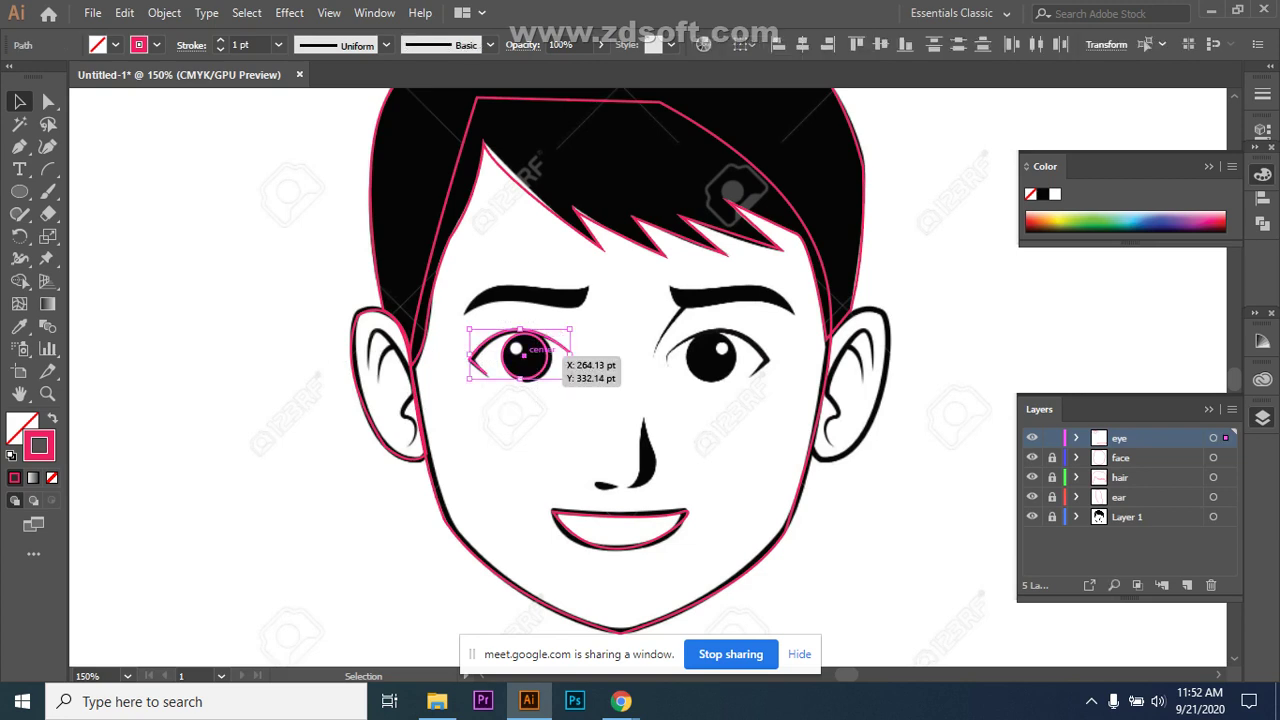
pyautogui.moveTo(520, 355); pyautogui.dragTo(203, 391)
pyautogui.hotkey('ctrl', 'shift', 'a')
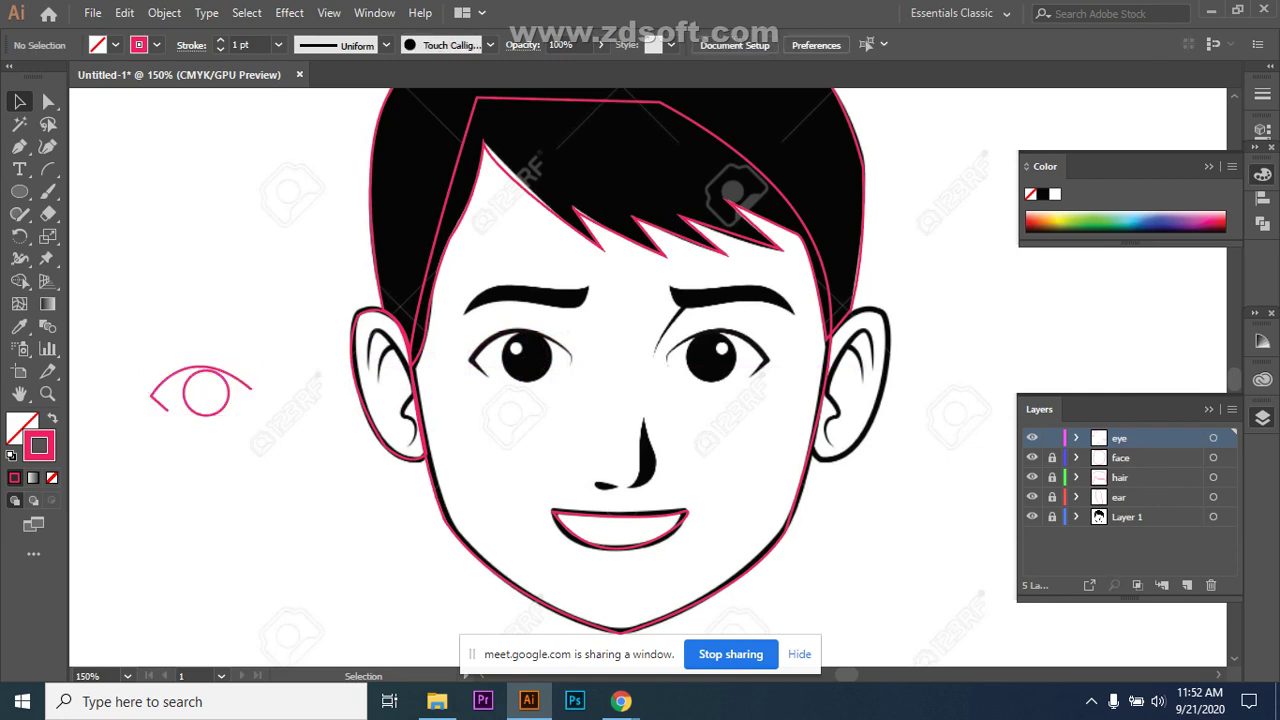
# Duplicate the eyelid path directly below the moved eye.
pyautogui.scroll(-2, 568, 376)
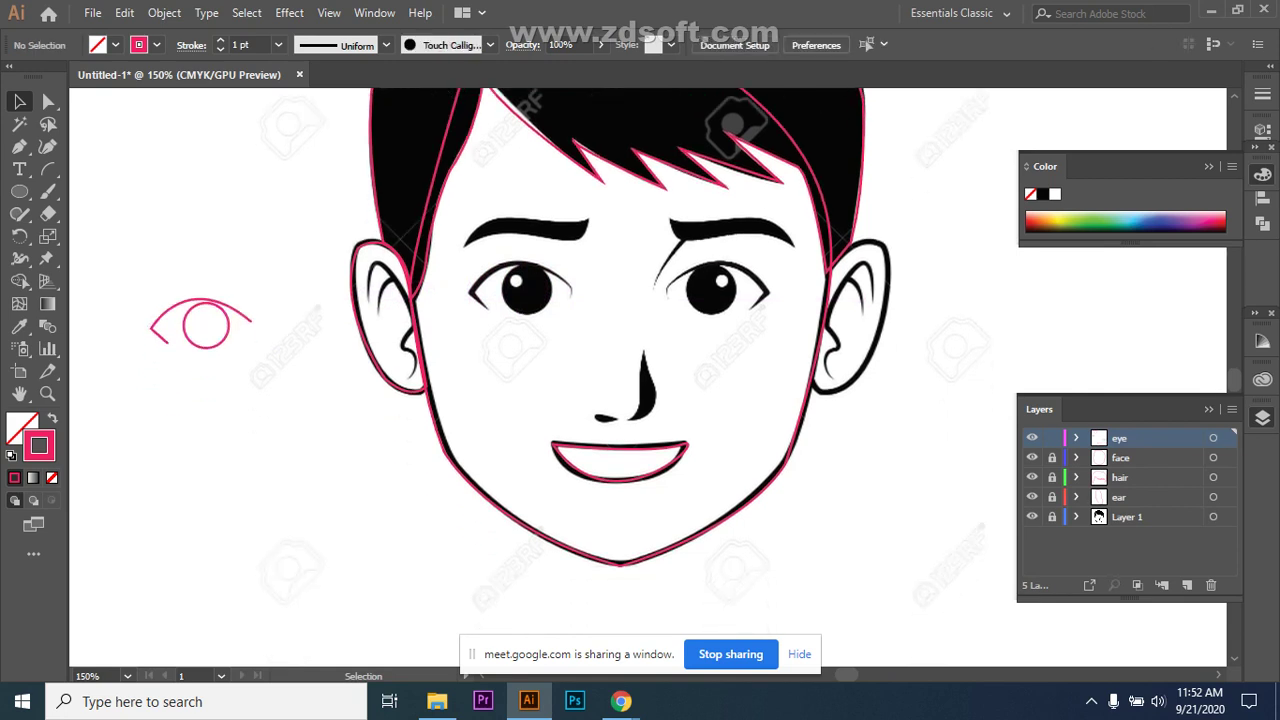
pyautogui.click(243, 315)
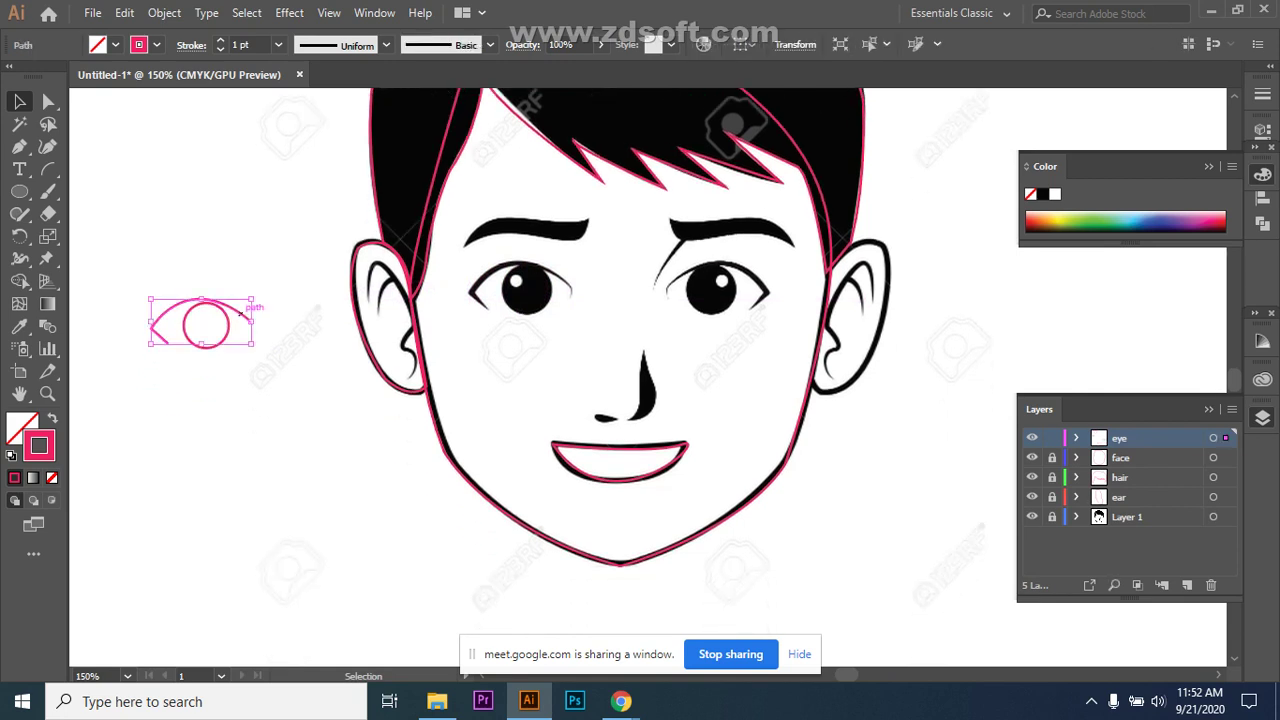
pyautogui.moveTo(243, 315); pyautogui.dragTo(248, 433)
pyautogui.hotkey('ctrl', 'shift', 'a')
# Open the Reflect options for the copied eyelid path and preview it with a 180° axis angle.
pyautogui.click(248, 432)
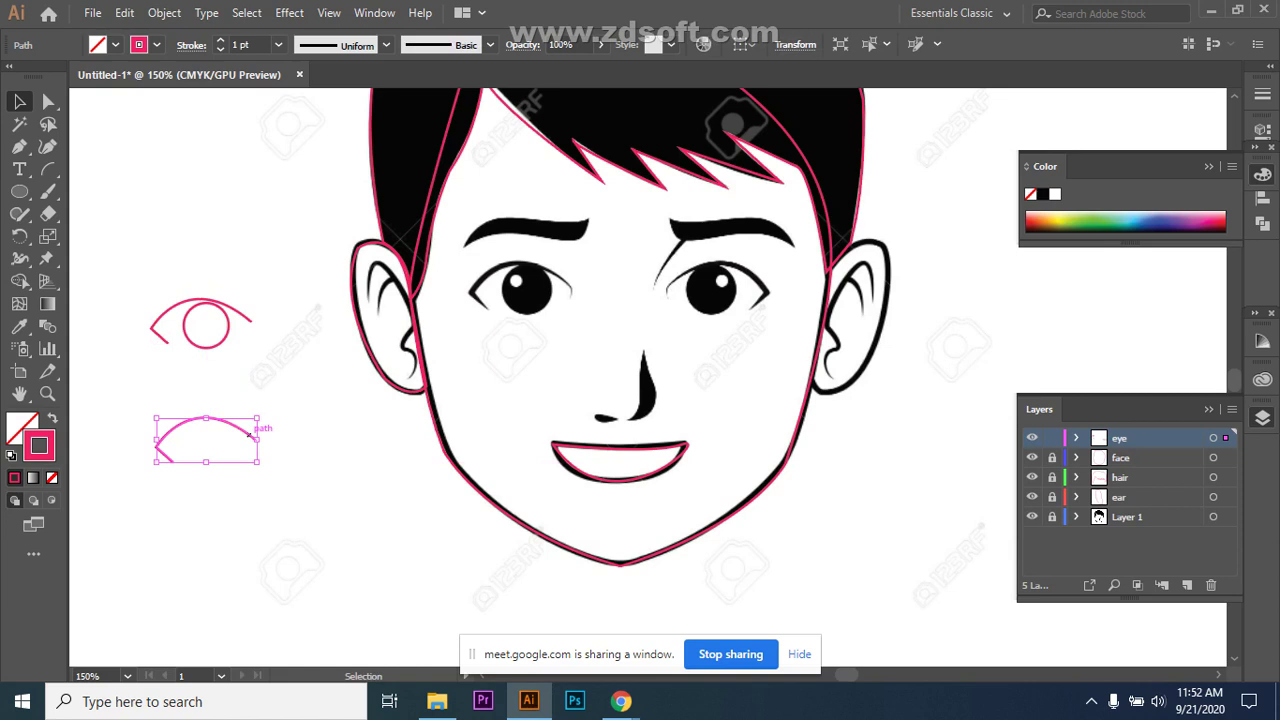
pyautogui.rightClick(249, 433)
pyautogui.moveTo(360, 316)
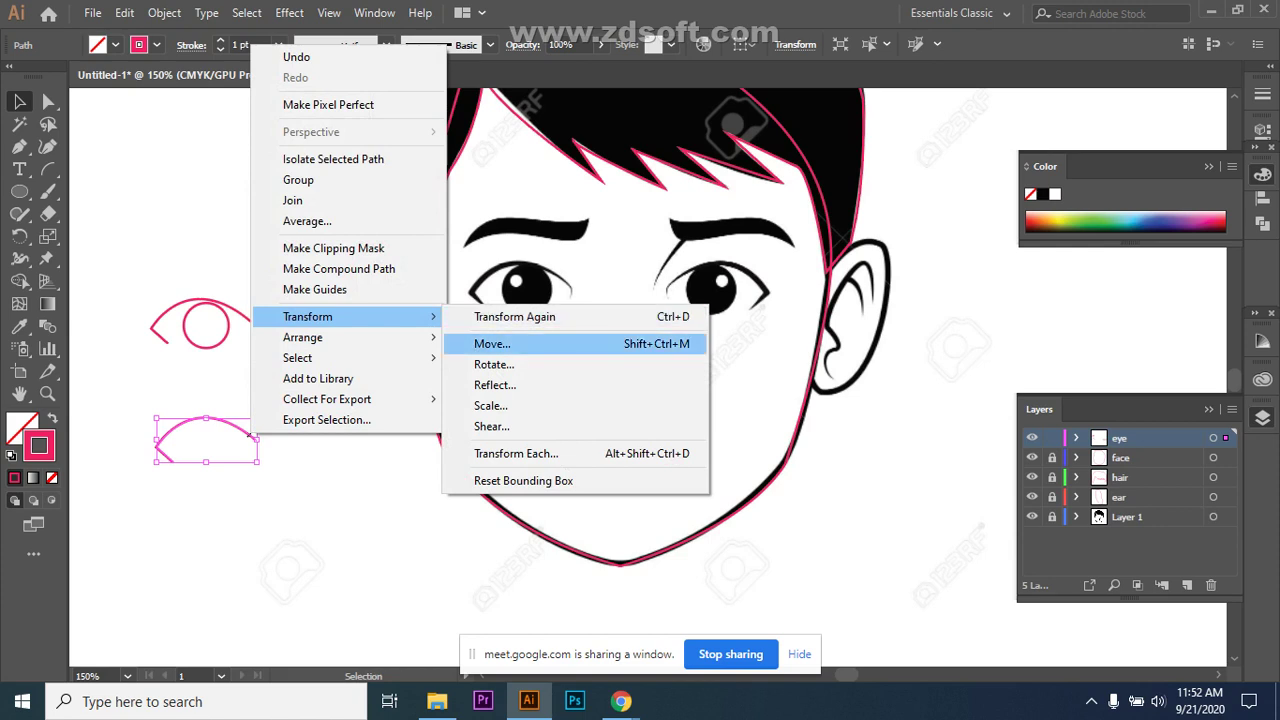
pyautogui.click(495, 385)
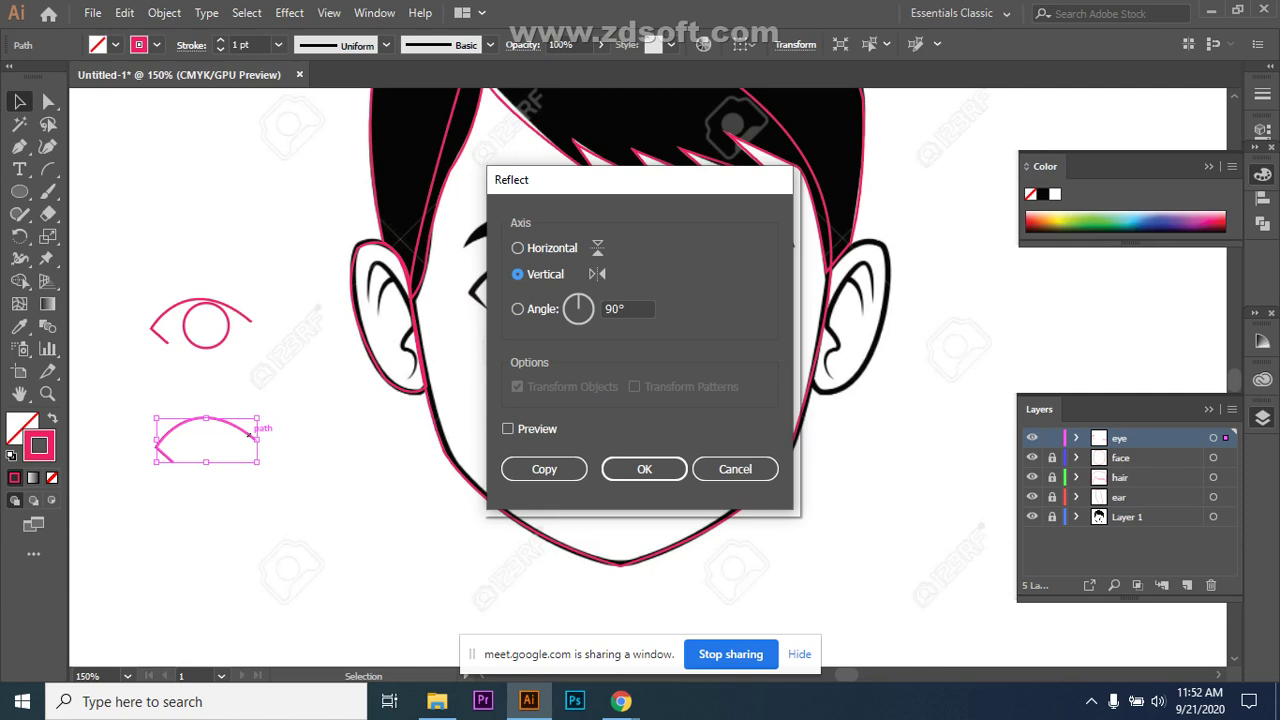
pyautogui.click(627, 309)
pyautogui.write('180')
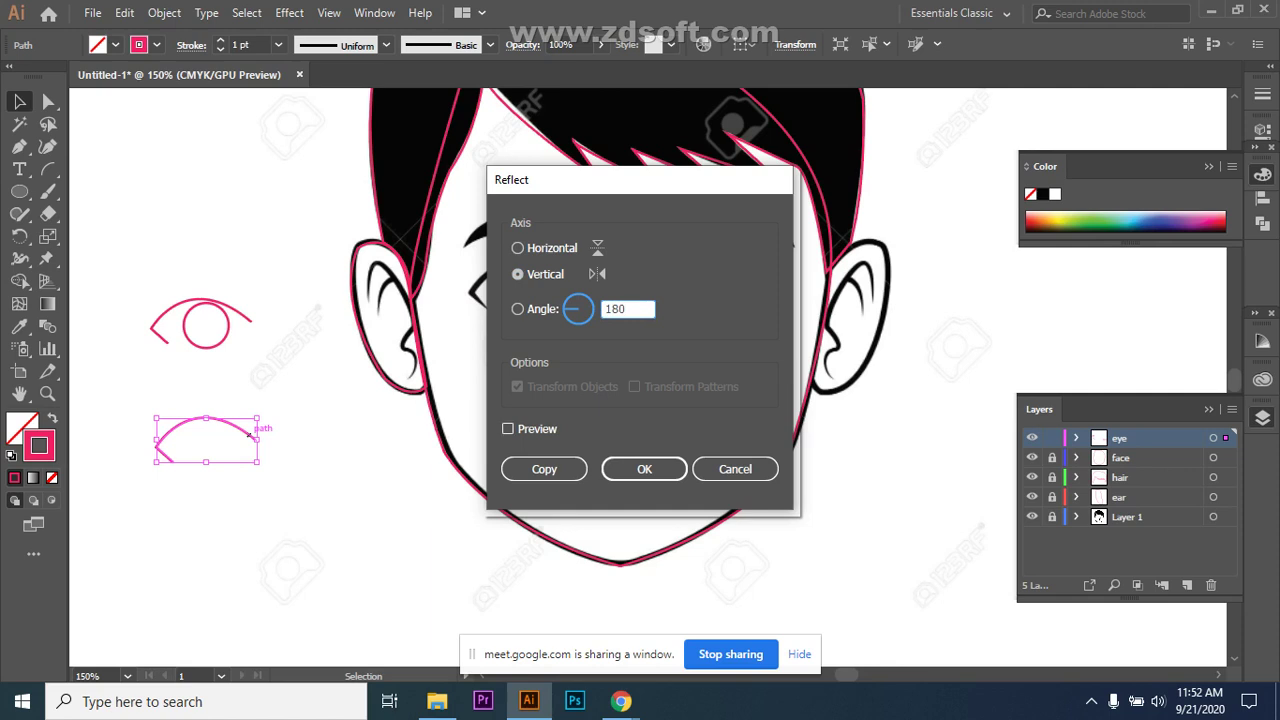
pyautogui.click(508, 428)
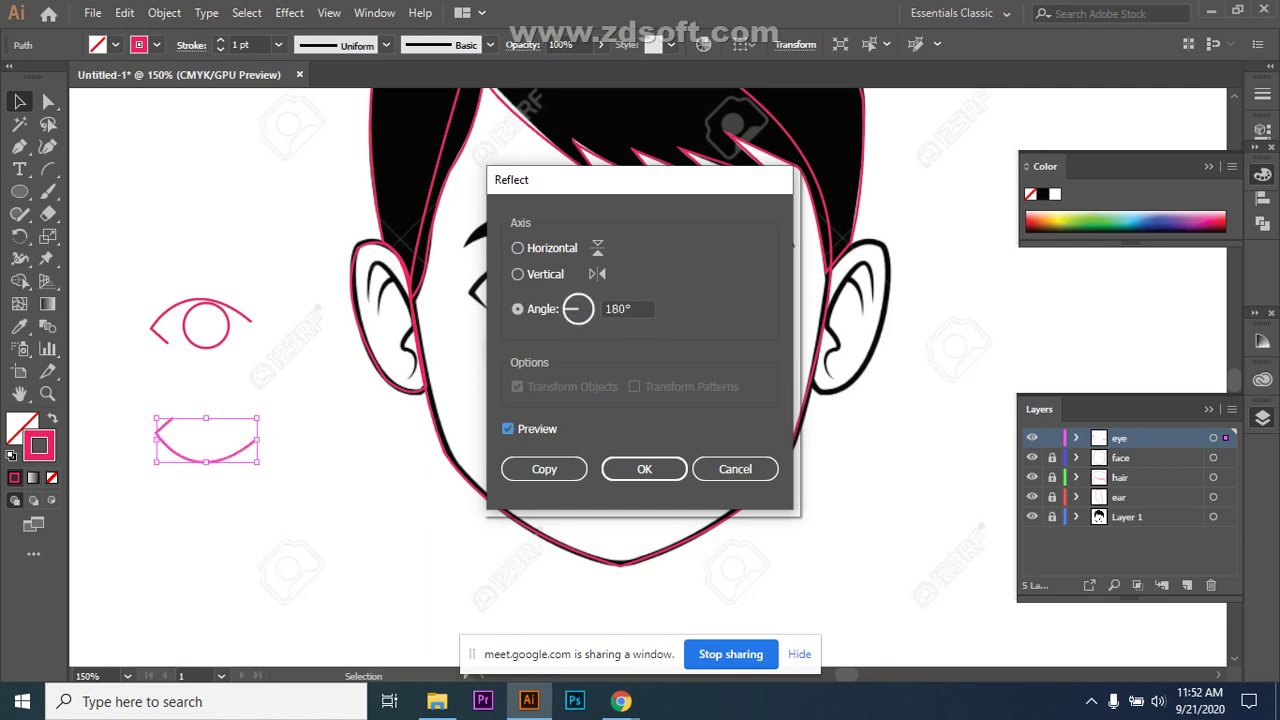
# Set the reflection angle to 90°, preview the mirrored eyelid copy and apply the reflection.
pyautogui.click(627, 308)
pyautogui.write('90')
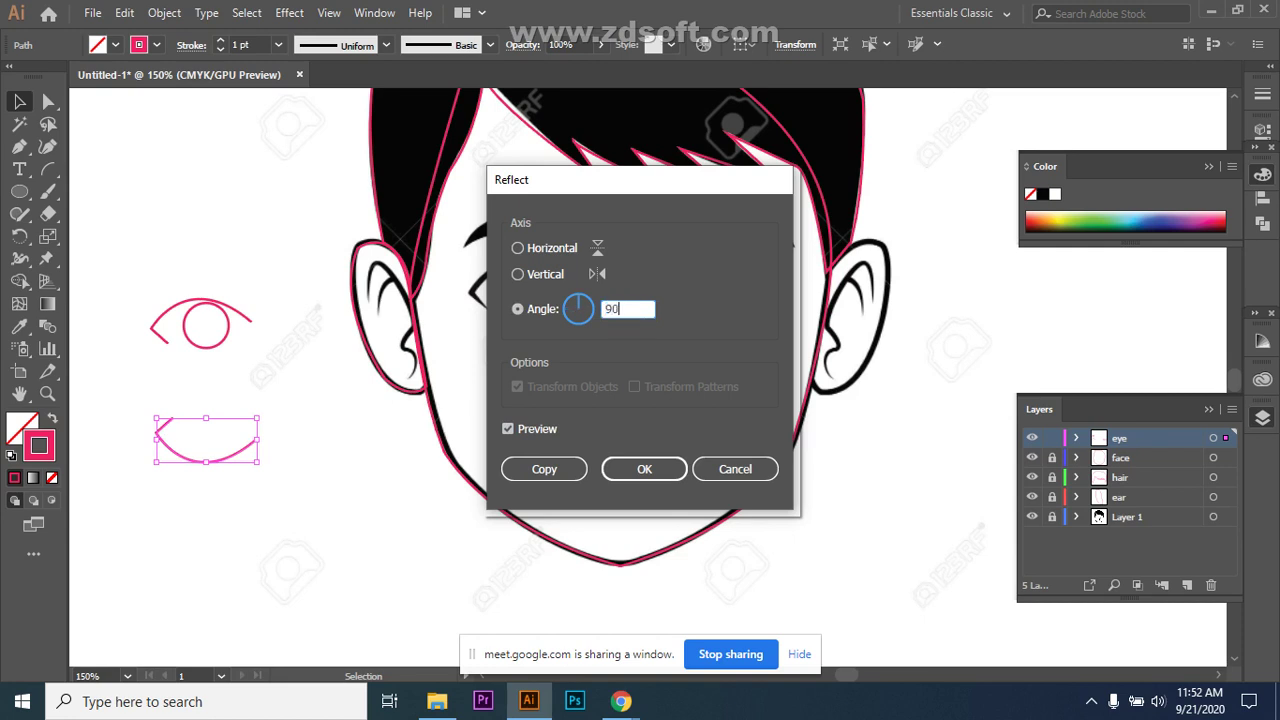
pyautogui.click(508, 428)
pyautogui.press('space')
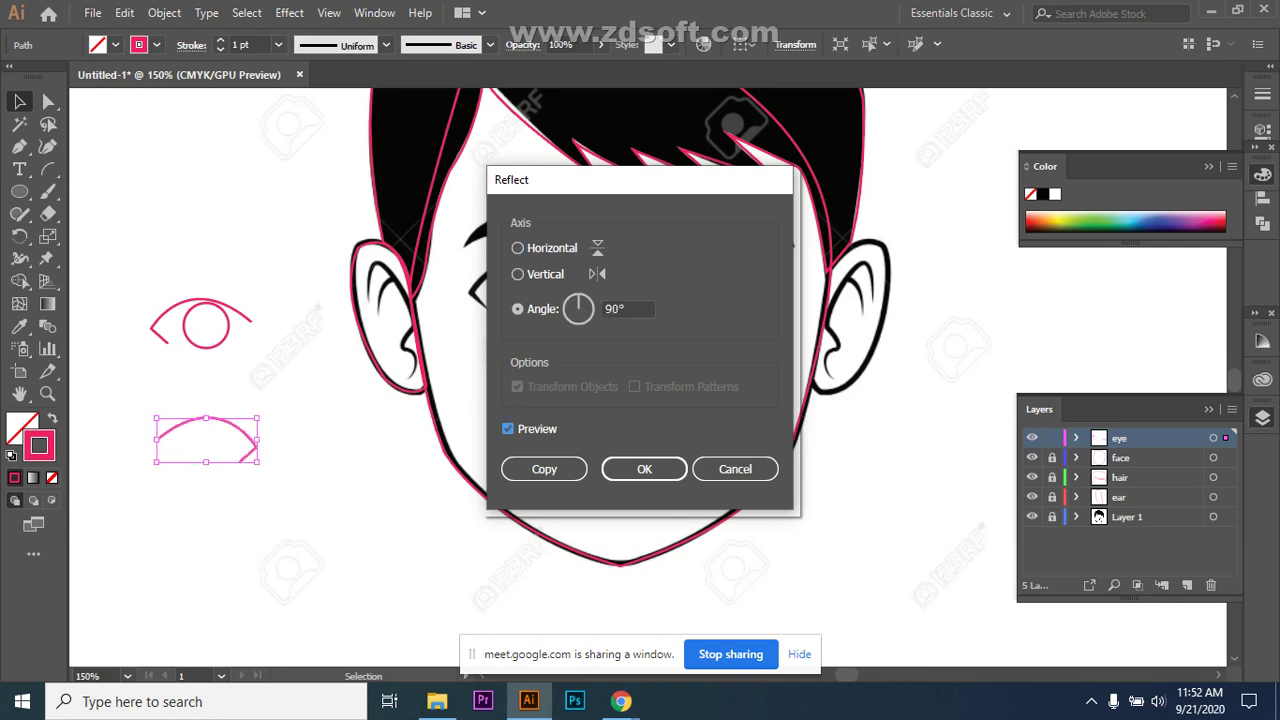
pyautogui.moveTo(628, 182); pyautogui.dragTo(1076, 182)
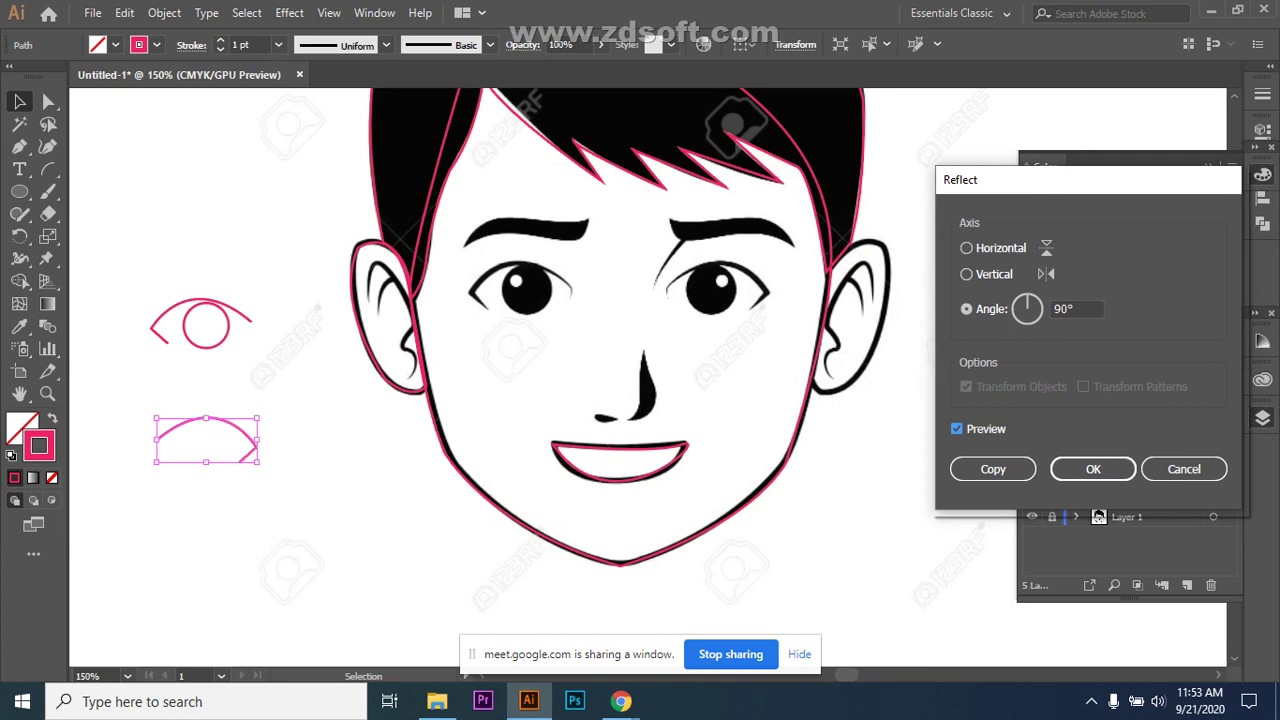
pyautogui.press('Return')
pyautogui.hotkey('ctrl', 'shift', 'a')
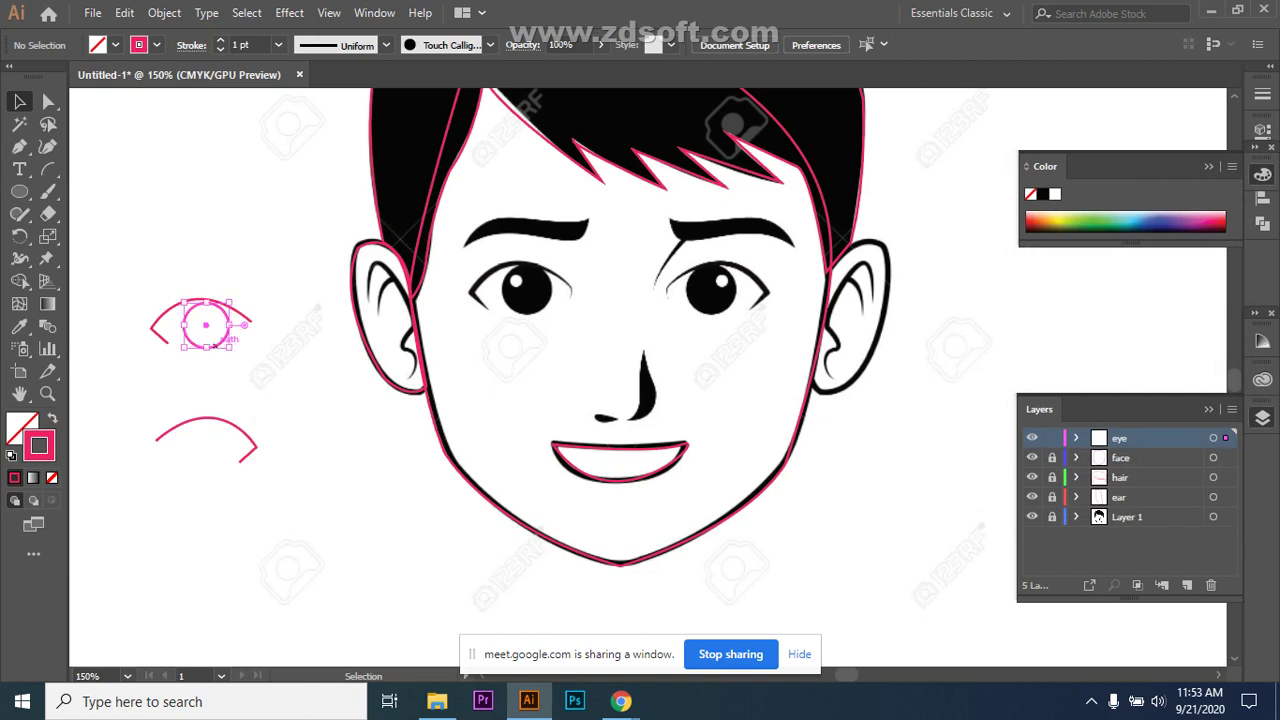
pyautogui.click(214, 344)
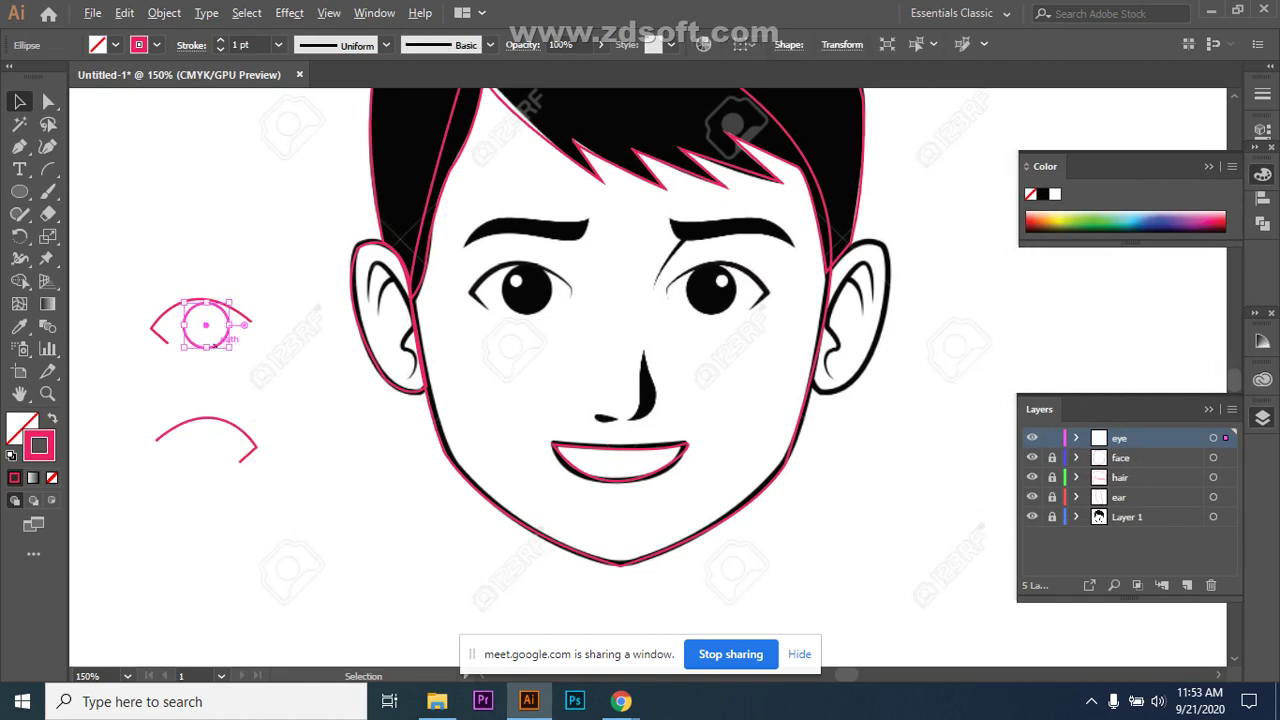
pyautogui.moveTo(214, 345); pyautogui.dragTo(202, 469)
pyautogui.hotkey('ctrl', 'shift', 'a')
pyautogui.hotkey('ctrl', 'z')
pyautogui.hotkey('ctrl', 'z')
pyautogui.moveTo(215, 343); pyautogui.dragTo(208, 462)
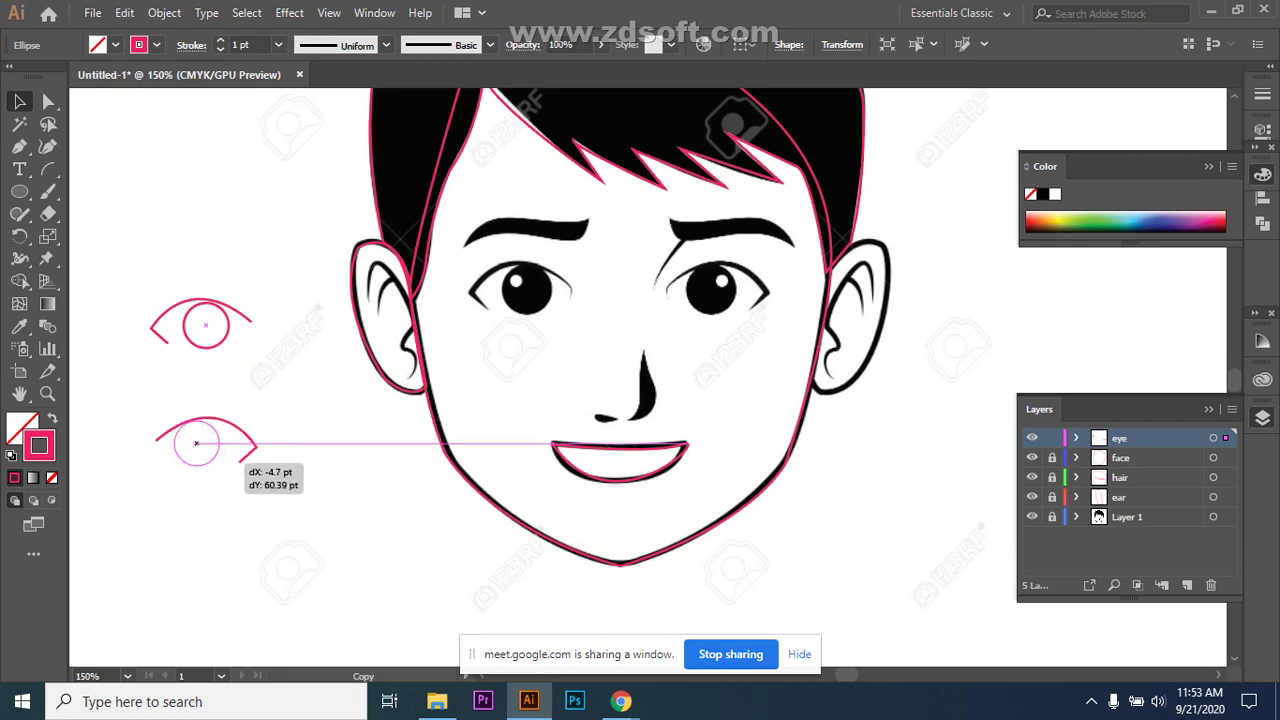
pyautogui.moveTo(208, 462); pyautogui.dragTo(208, 462)
pyautogui.hotkey('ctrl', 'shift', 'a')
pyautogui.hotkey('ctrl', 'z')
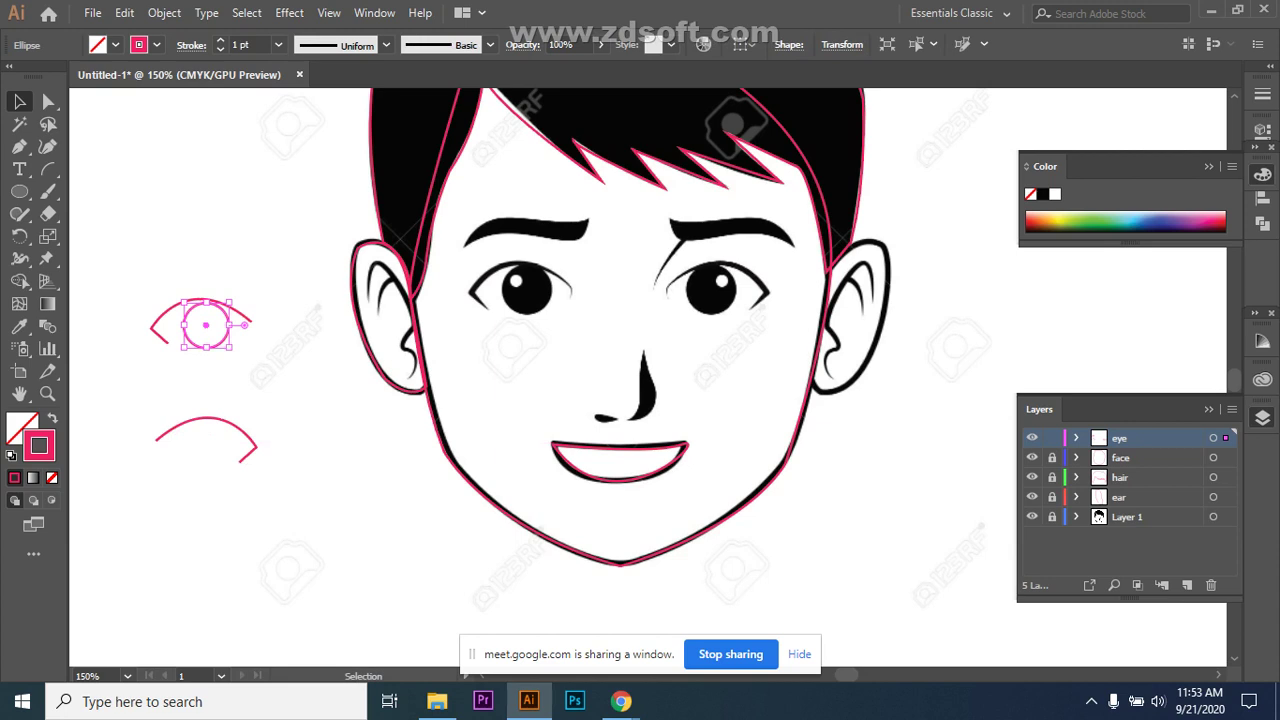
# Duplicate the iris circle from the moved eye and place the copy under the mirrored eyelid.
pyautogui.hotkey('ctrl', 'shift', 'a')
pyautogui.click(224, 330)
pyautogui.moveTo(224, 335); pyautogui.dragTo(211, 460)
pyautogui.hotkey('ctrl', 'shift', 'a')
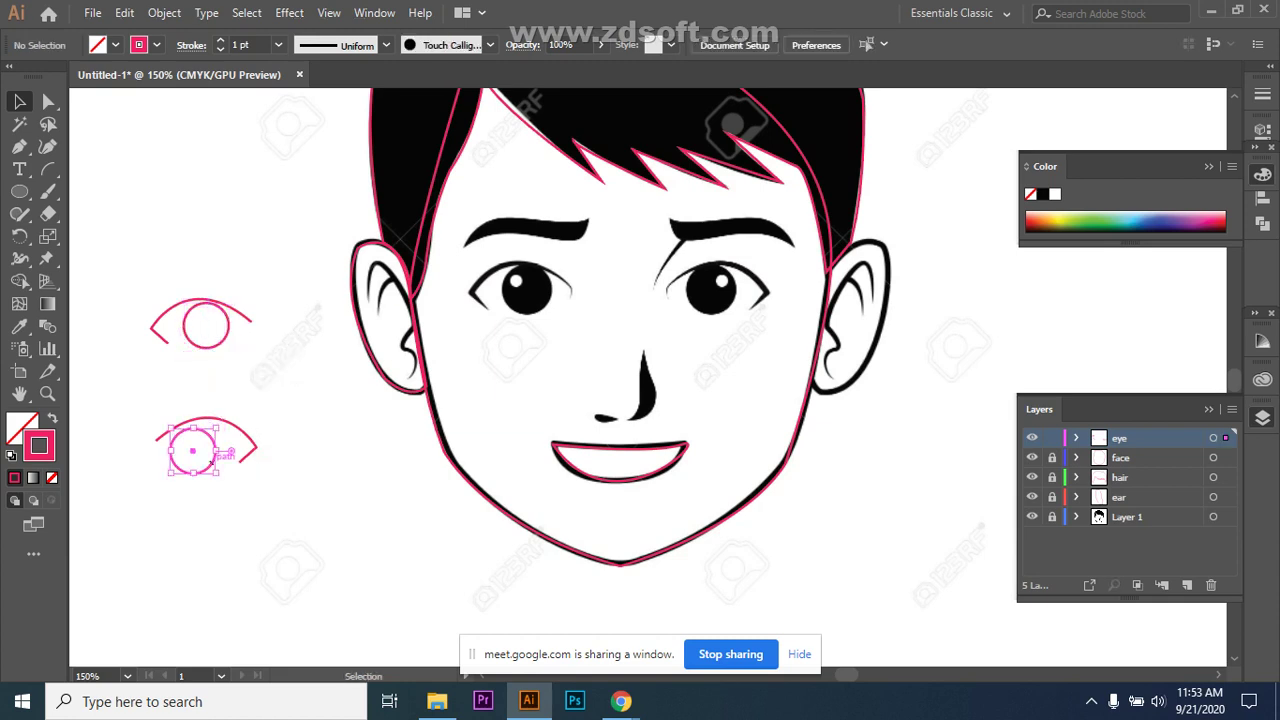
# Fine-tune the position and size of the iris circle inside the lower traced eye beside the face.
pyautogui.click(211, 460)
pyautogui.press('Right')
pyautogui.press('Right')
pyautogui.press('Right')
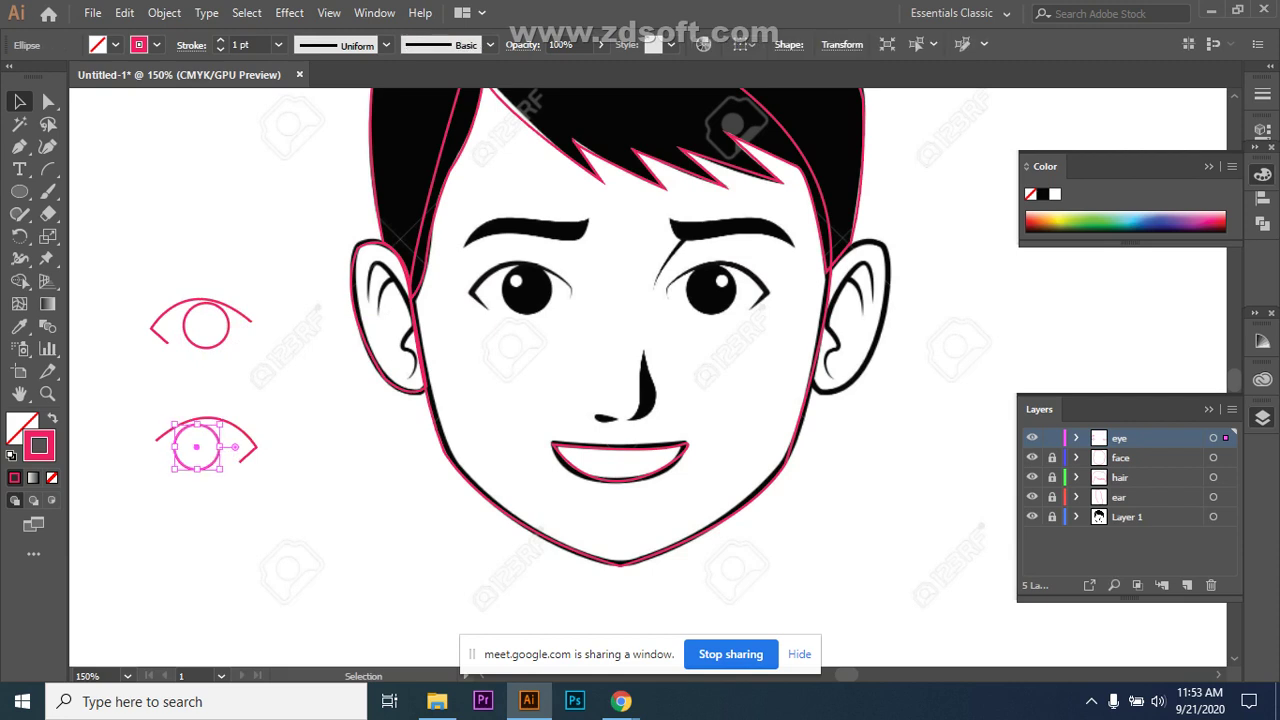
pyautogui.hotkey('ctrl', 'shift', 'a')
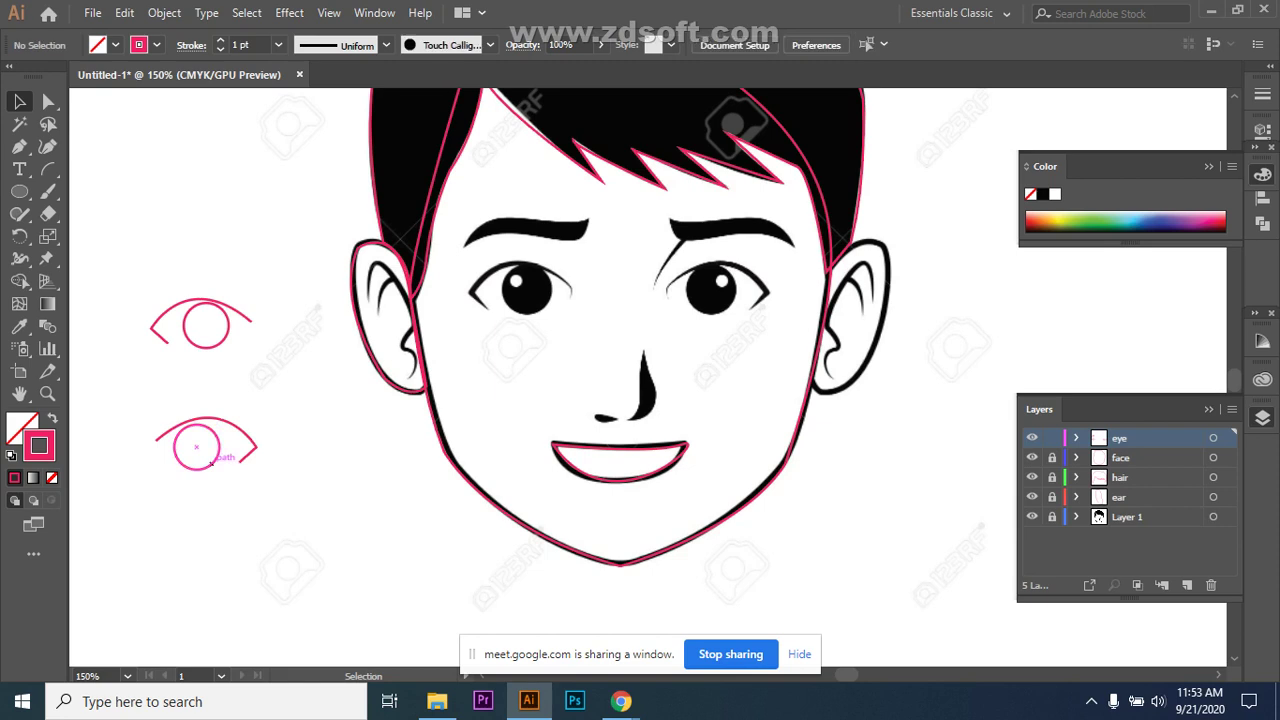
pyautogui.click(218, 455)
pyautogui.moveTo(219, 469); pyautogui.dragTo(218, 466)
pyautogui.hotkey('ctrl', 'shift', 'a')
# Adjust the iris circle of the upper traced eye so it sits under the lid curve.
pyautogui.click(212, 345)
pyautogui.moveTo(214, 345); pyautogui.dragTo(224, 343)
pyautogui.click(228, 345)
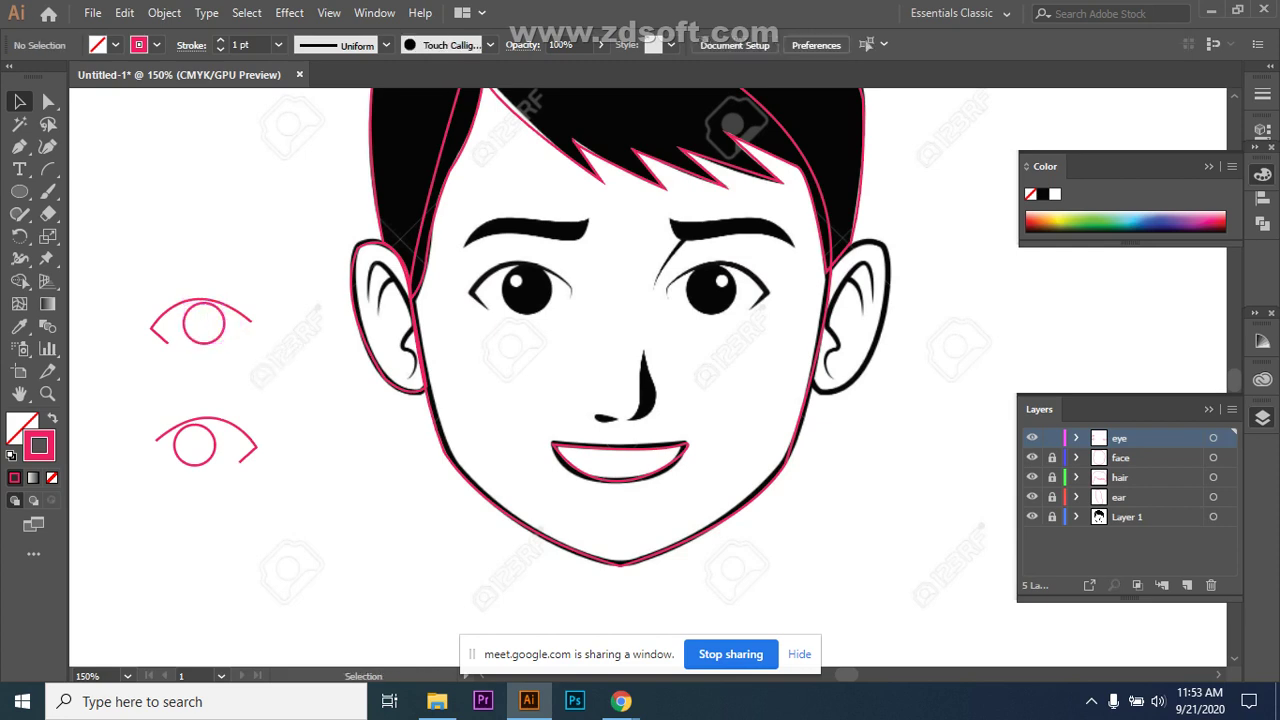
pyautogui.click(217, 338)
pyautogui.press('Right')
pyautogui.press('Right')
# Group the lid outline and iris circle of the upper traced eye.
pyautogui.moveTo(134, 262); pyautogui.dragTo(321, 370)
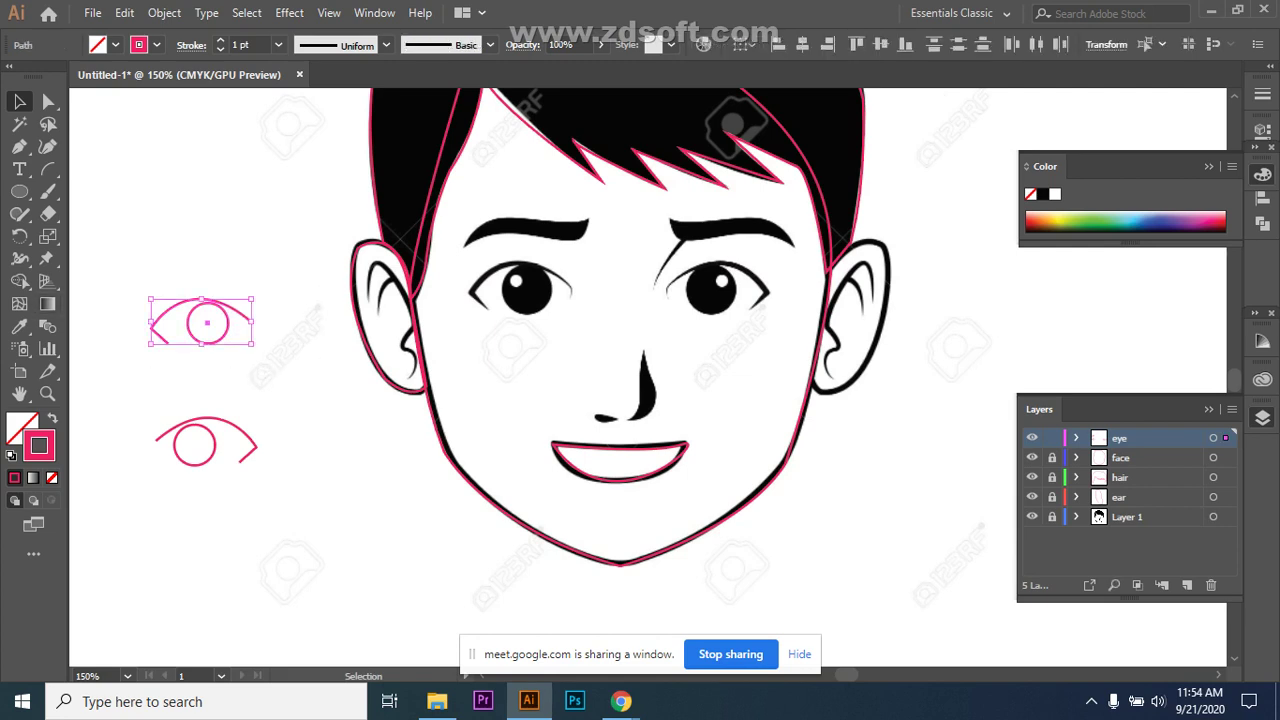
pyautogui.rightClick(188, 316)
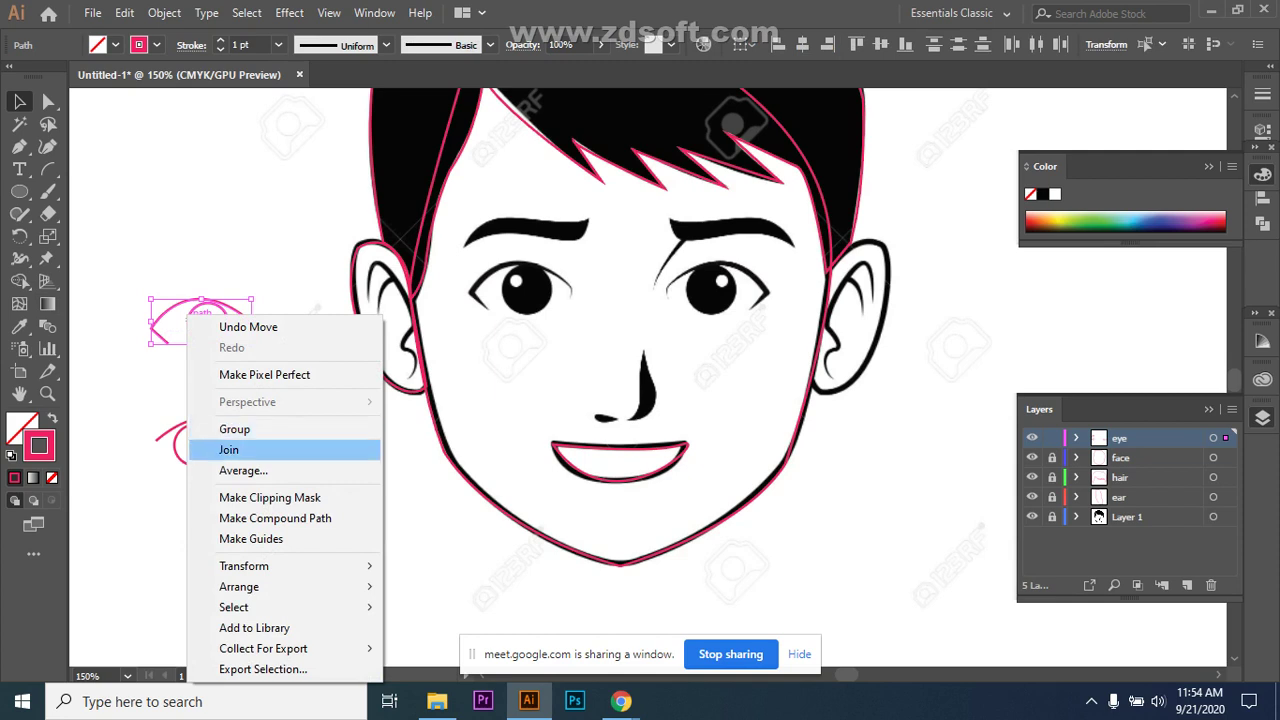
pyautogui.click(234, 429)
pyautogui.hotkey('ctrl', 'shift', 'a')
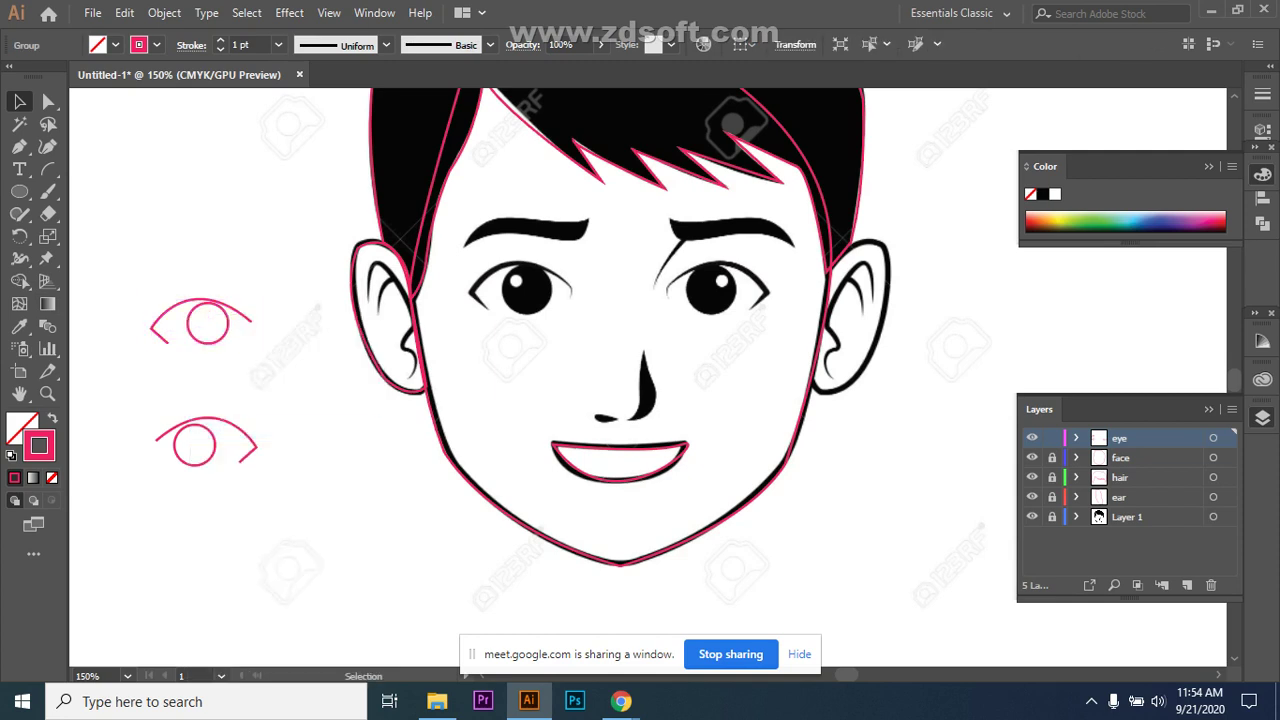
# Group the lid outline and iris circle of the lower traced eye.
pyautogui.moveTo(154, 408); pyautogui.dragTo(234, 492)
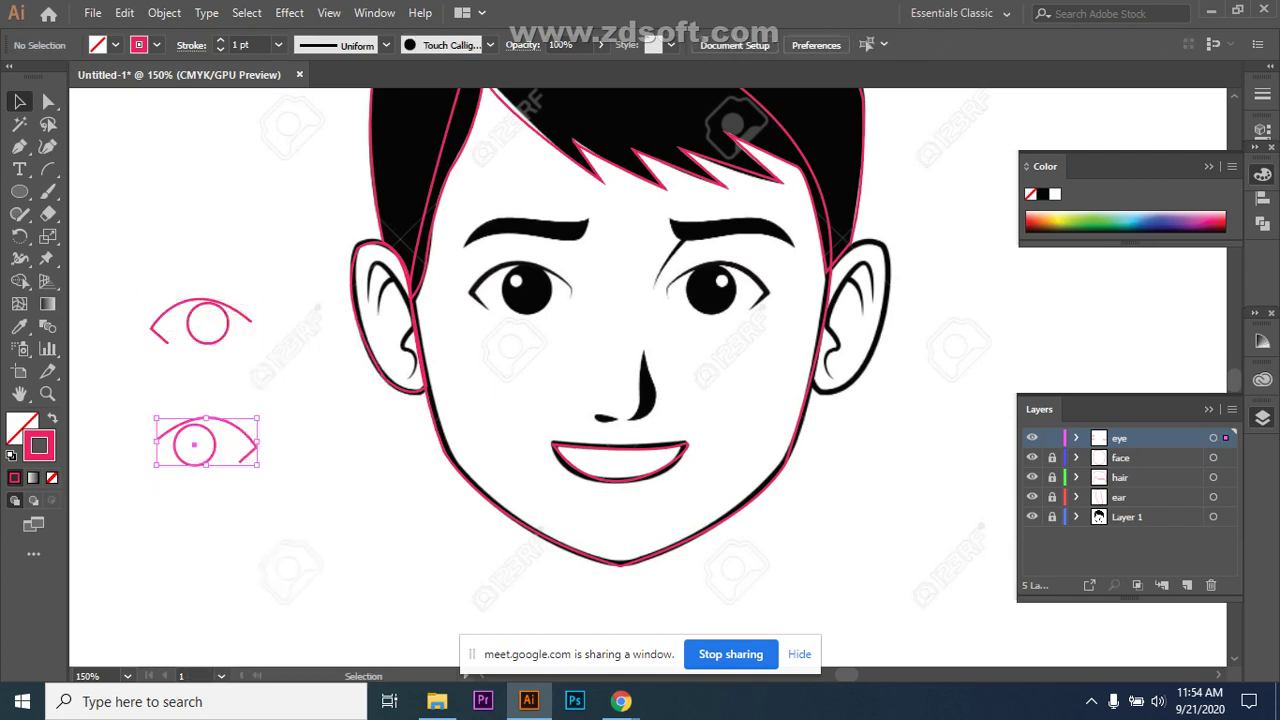
pyautogui.rightClick(205, 446)
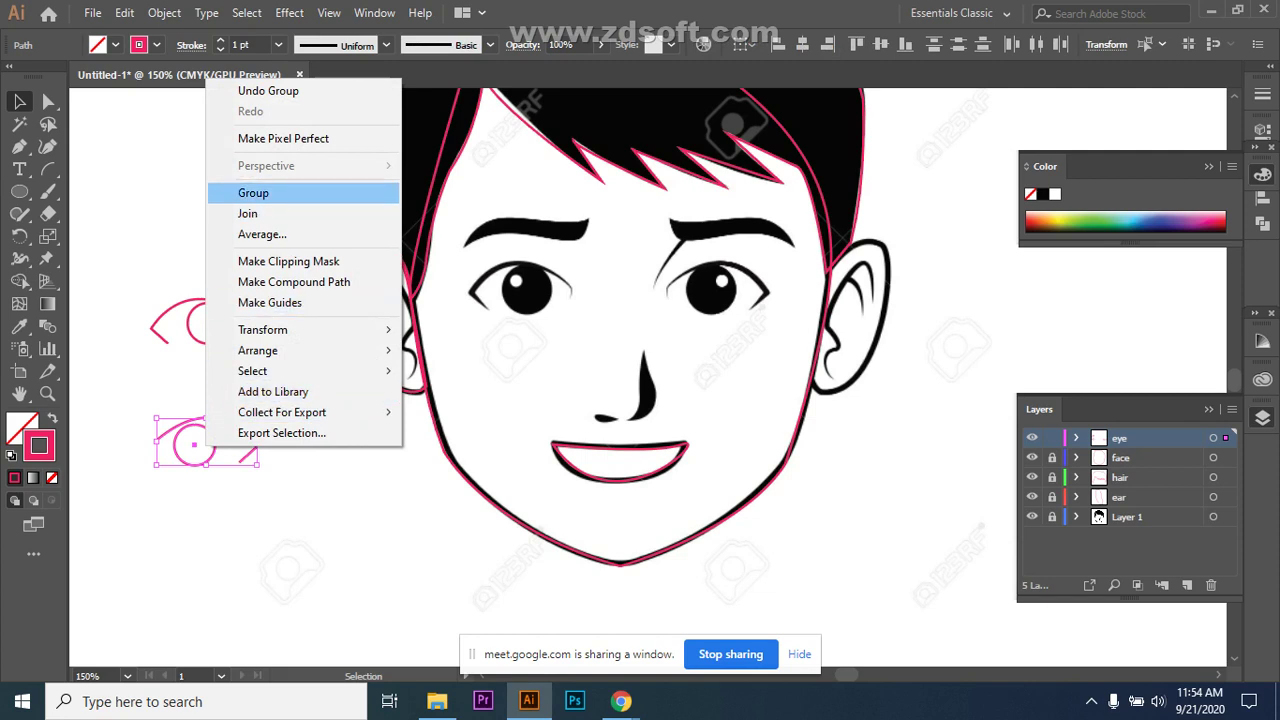
pyautogui.click(253, 192)
pyautogui.hotkey('ctrl', 'shift', 'a')
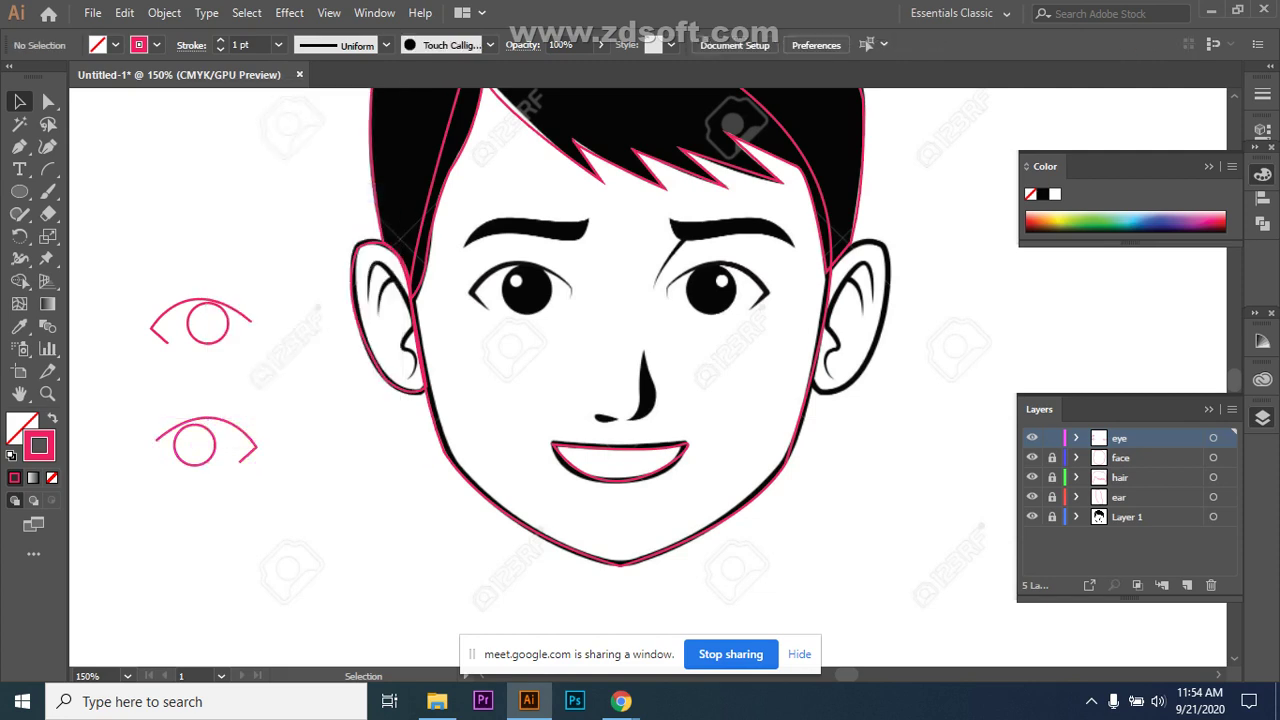
# Trace the face's left-hand eyebrow as a closed curved path with the Pen tool.
pyautogui.click(19, 146)
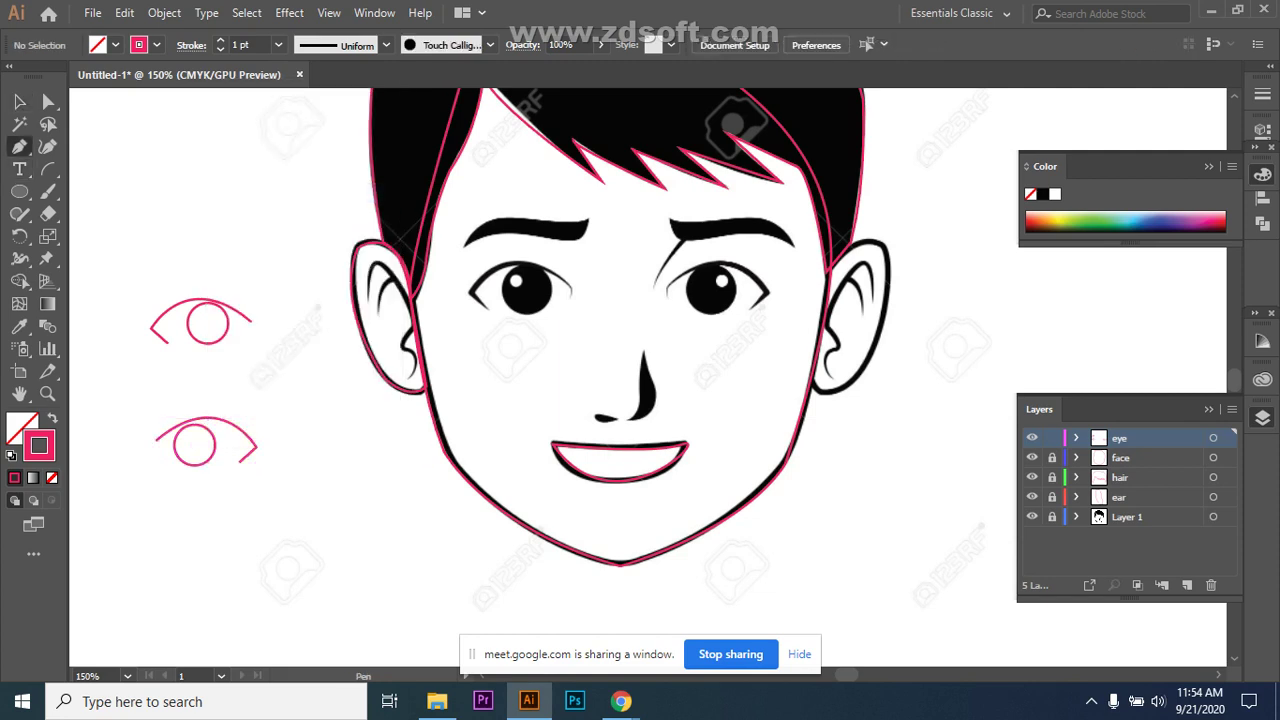
pyautogui.click(465, 247)
pyautogui.moveTo(588, 221); pyautogui.dragTo(638, 224)
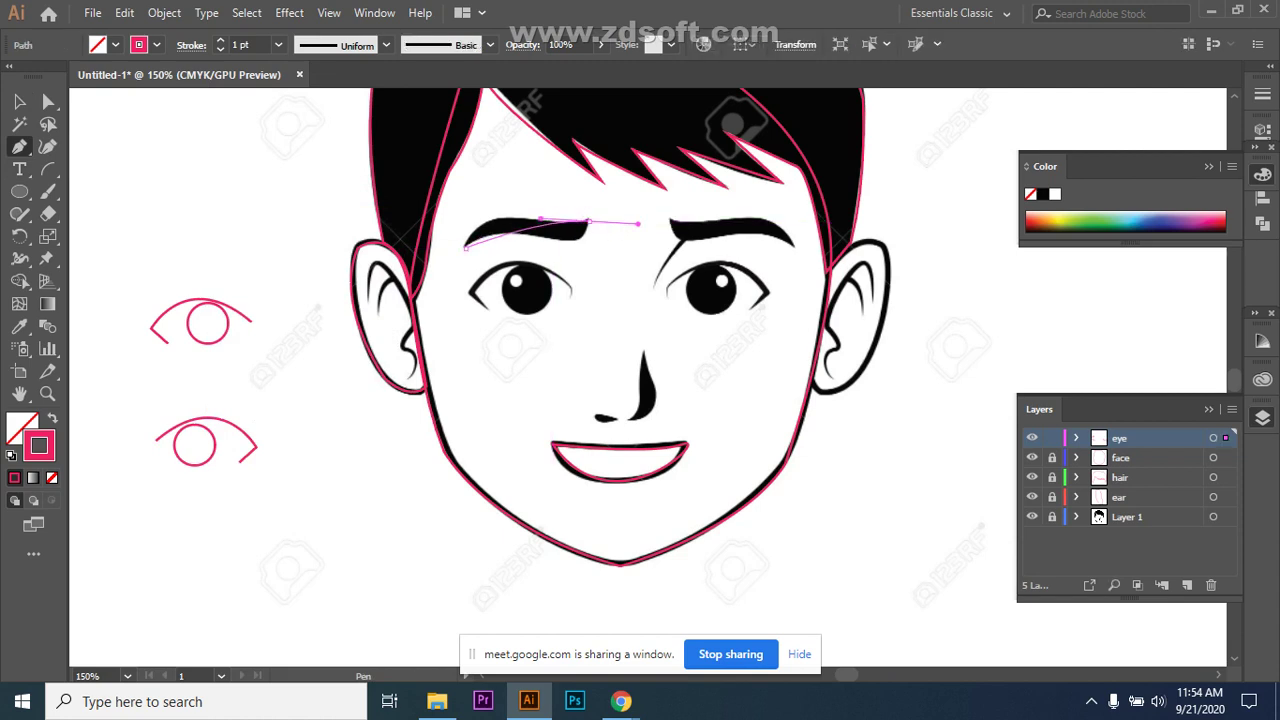
pyautogui.hotkey('ctrl', 'z')
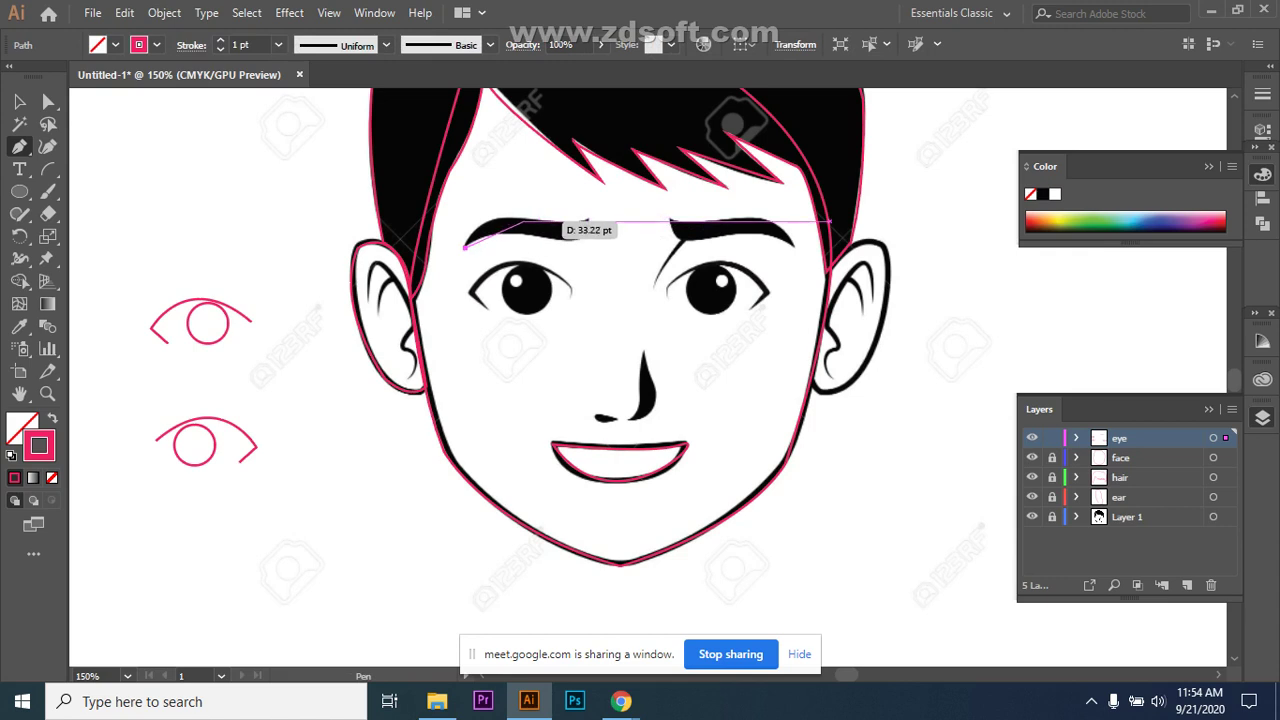
pyautogui.moveTo(522, 217); pyautogui.dragTo(572, 213)
pyautogui.click(522, 217)
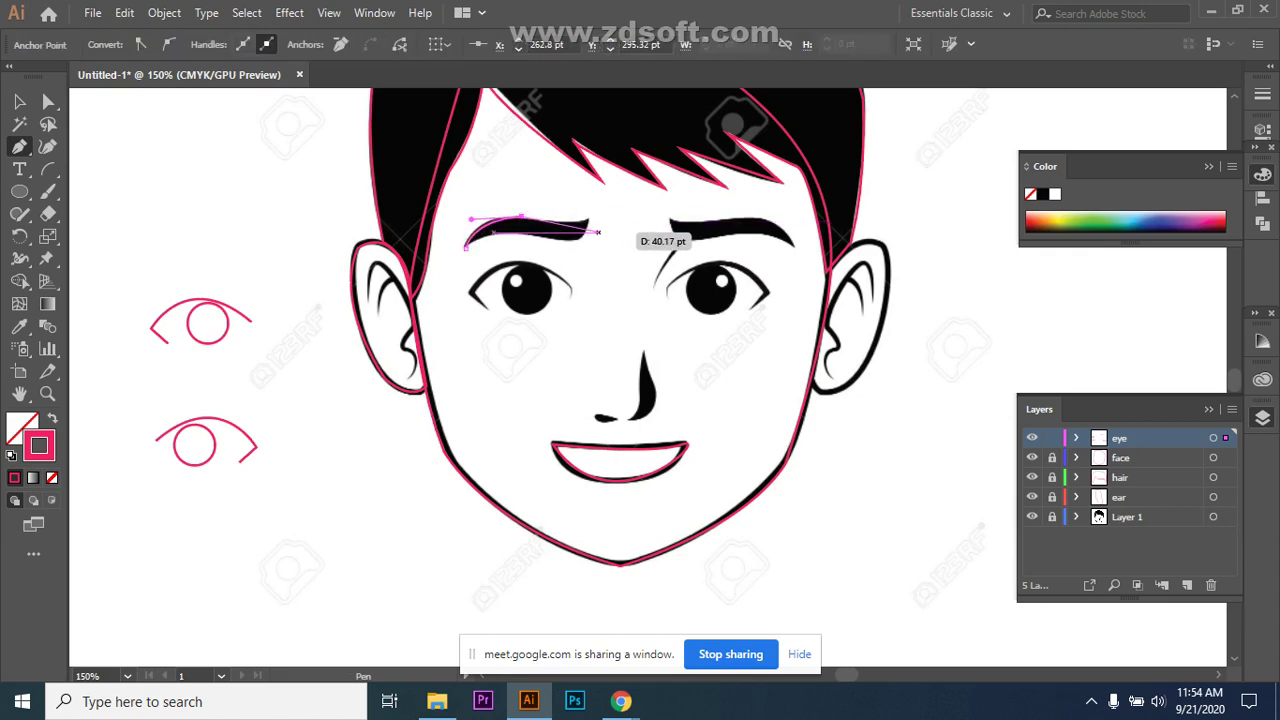
pyautogui.moveTo(672, 223); pyautogui.dragTo(598, 213)
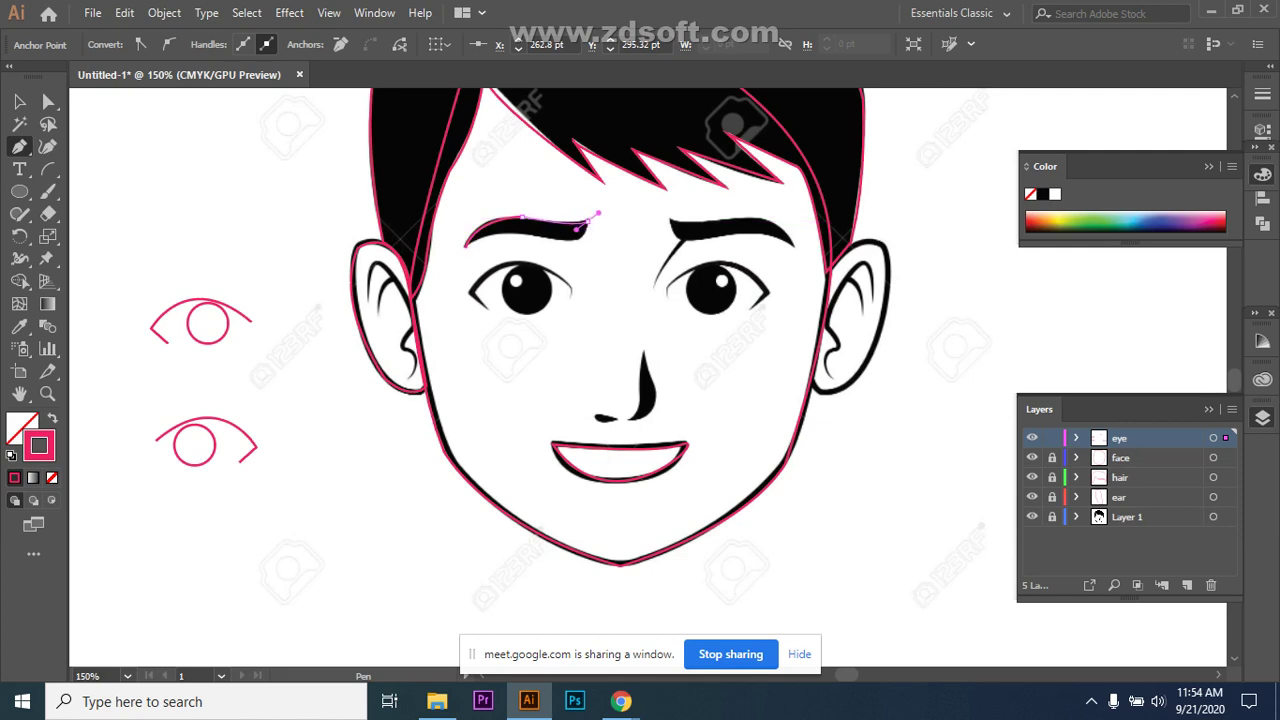
pyautogui.click(588, 221)
pyautogui.moveTo(621, 236); pyautogui.dragTo(592, 246)
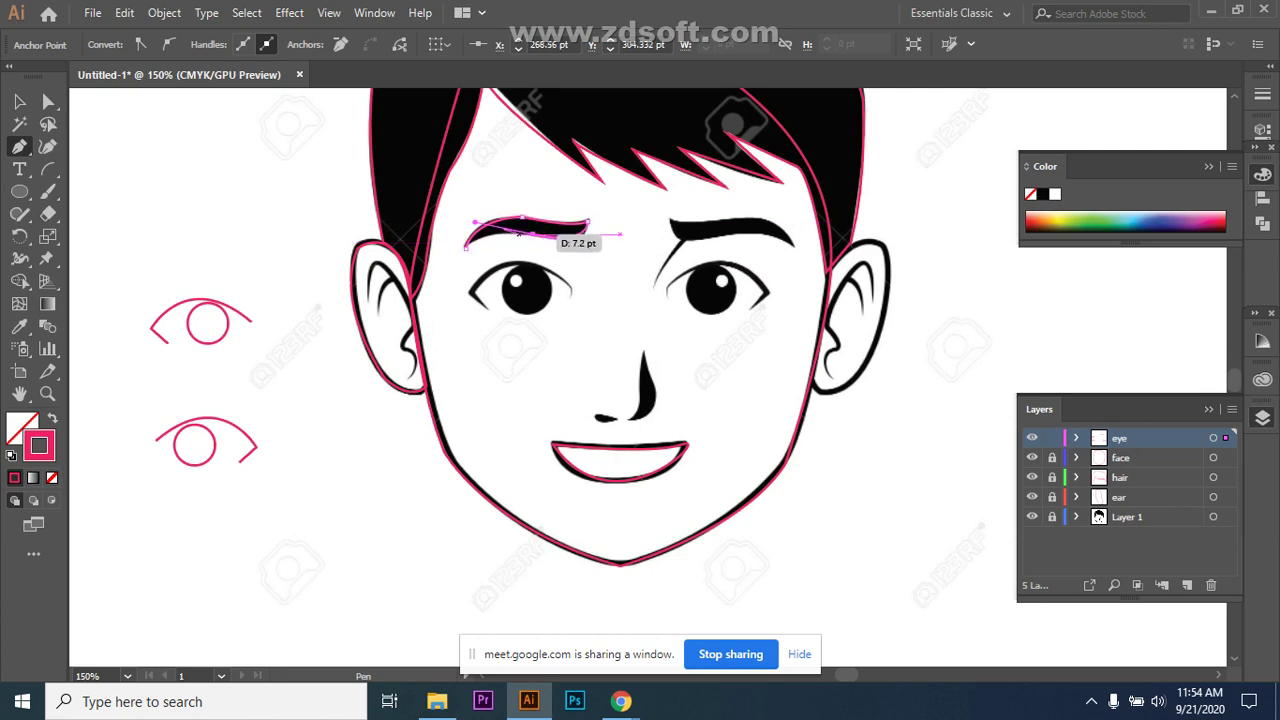
pyautogui.click(532, 234)
pyautogui.moveTo(472, 241)
pyautogui.mouseDown()
pyautogui.moveTo(480, 248)
pyautogui.moveTo(466, 248)
pyautogui.mouseUp()
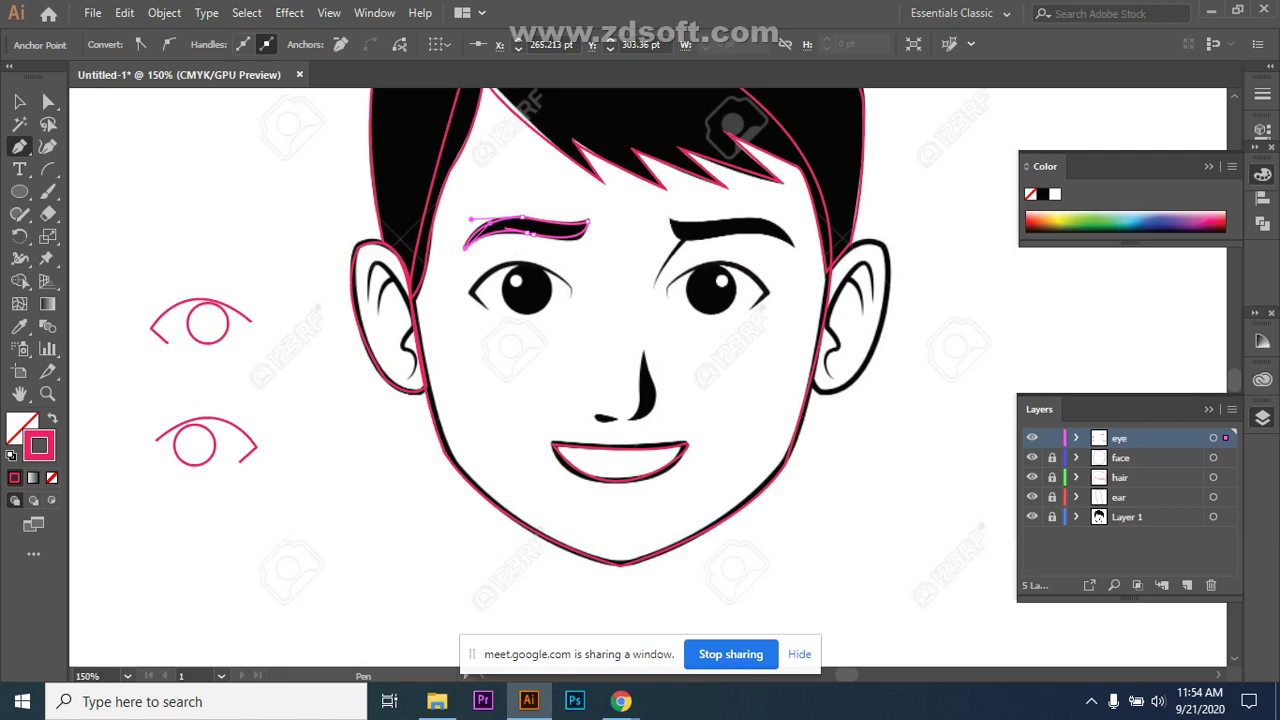
pyautogui.press('v')
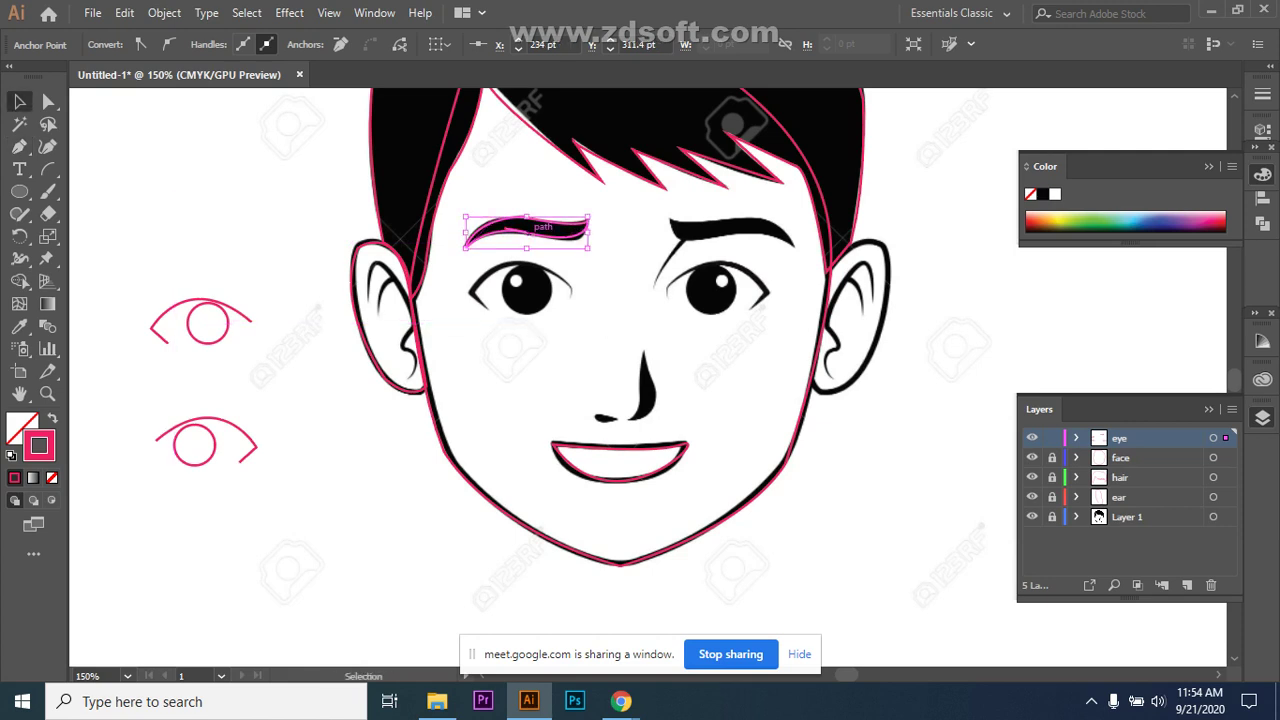
pyautogui.rightClick(580, 230)
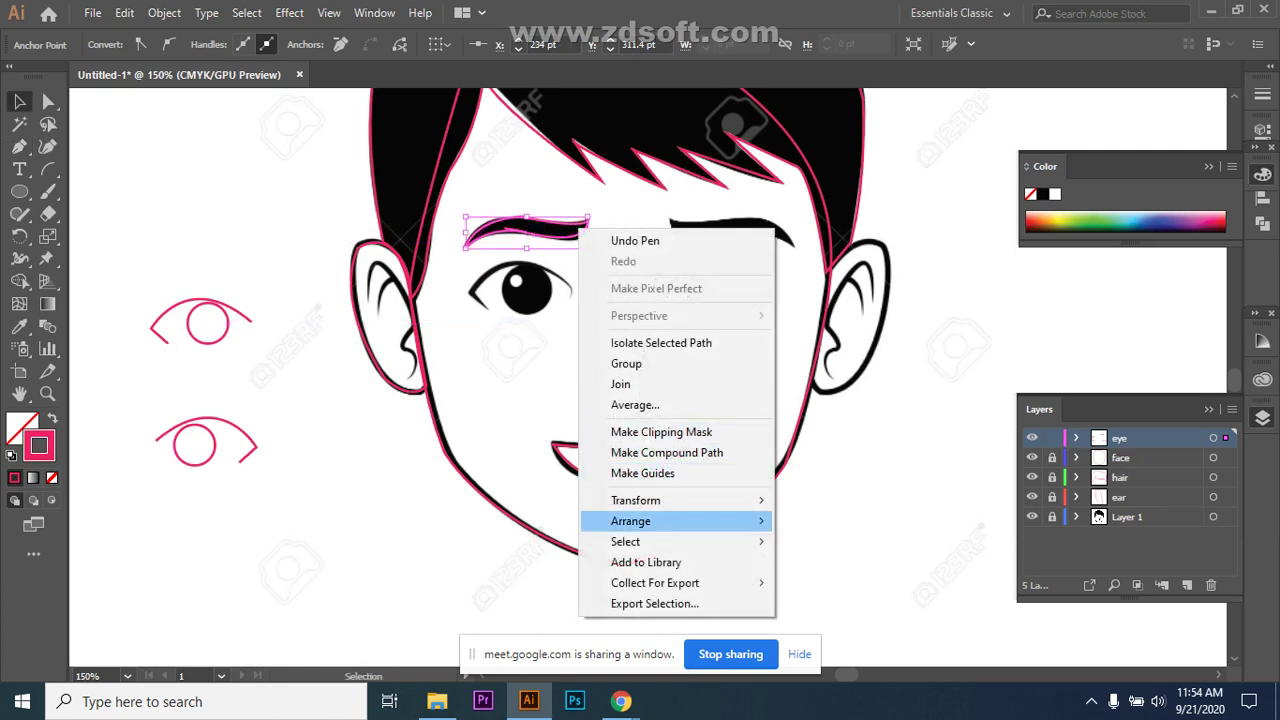
pyautogui.moveTo(680, 500)
pyautogui.click(822, 568)
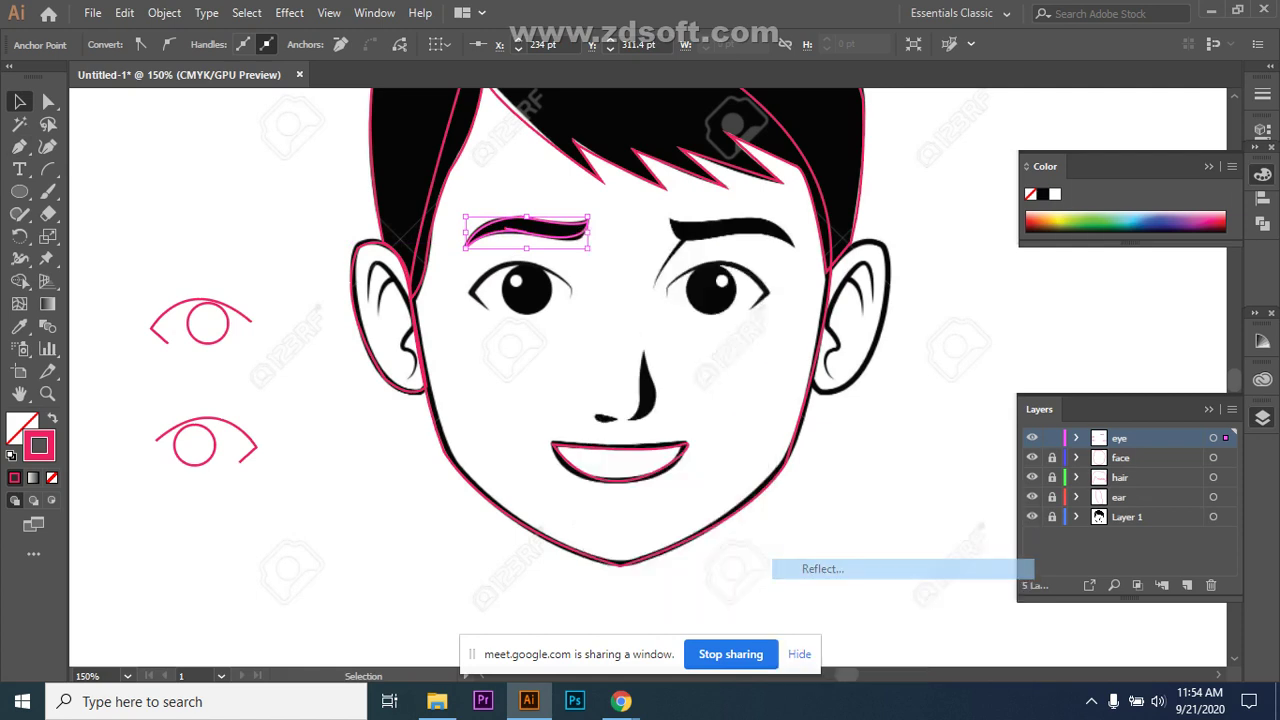
pyautogui.click(956, 428)
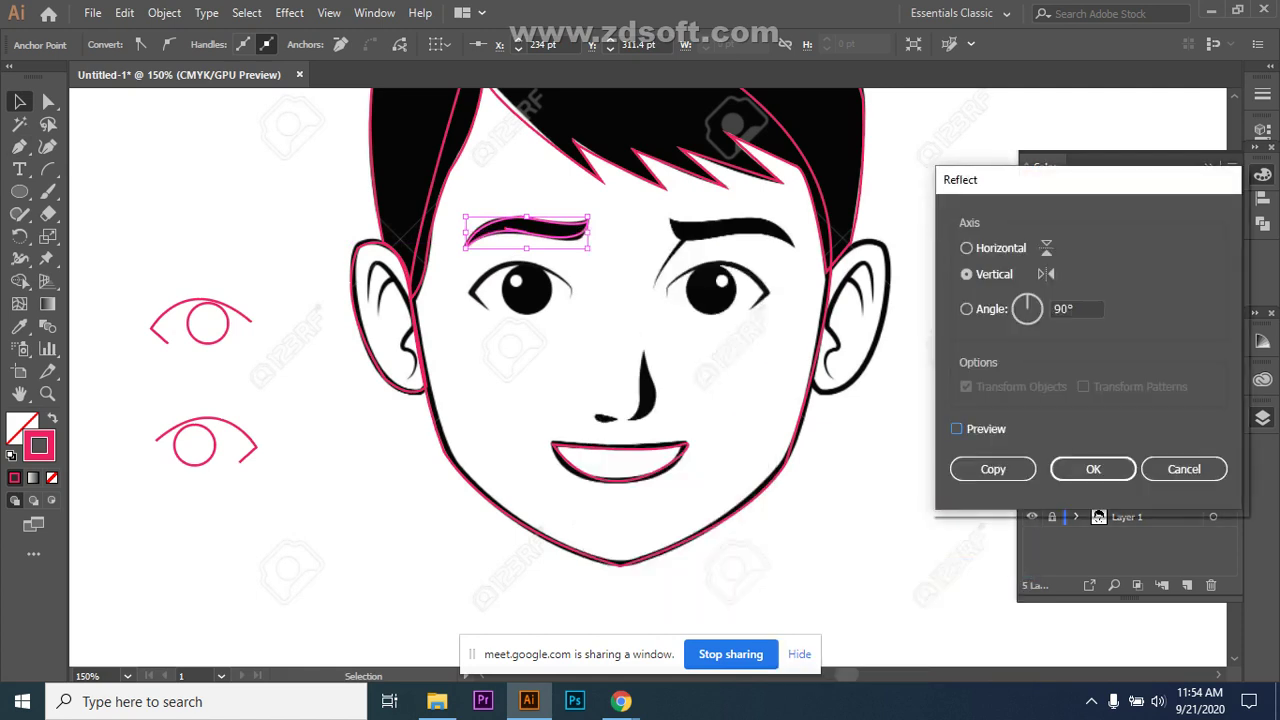
pyautogui.click(956, 428)
pyautogui.press('Return')
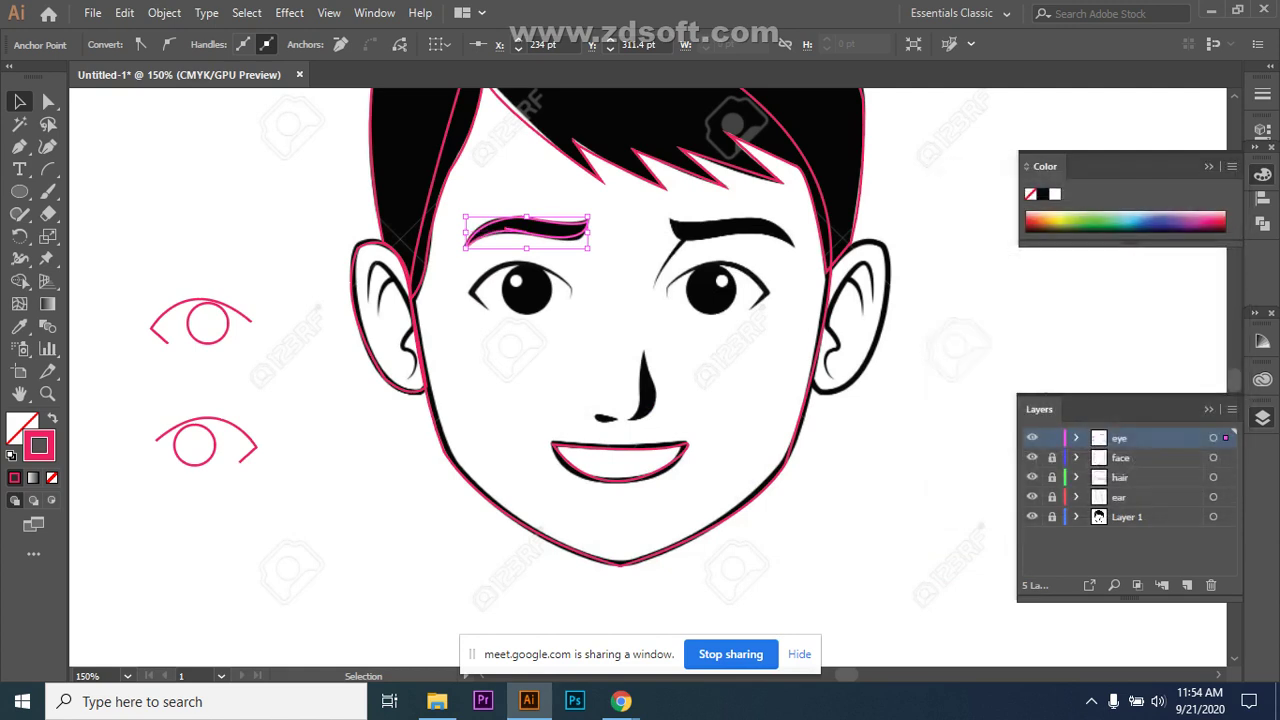
pyautogui.hotkey('ctrl', 'shift', 'a')
# Place a copy of the traced eyebrow over the right-hand eyebrow and reflect it across the vertical axis.
pyautogui.click(559, 224)
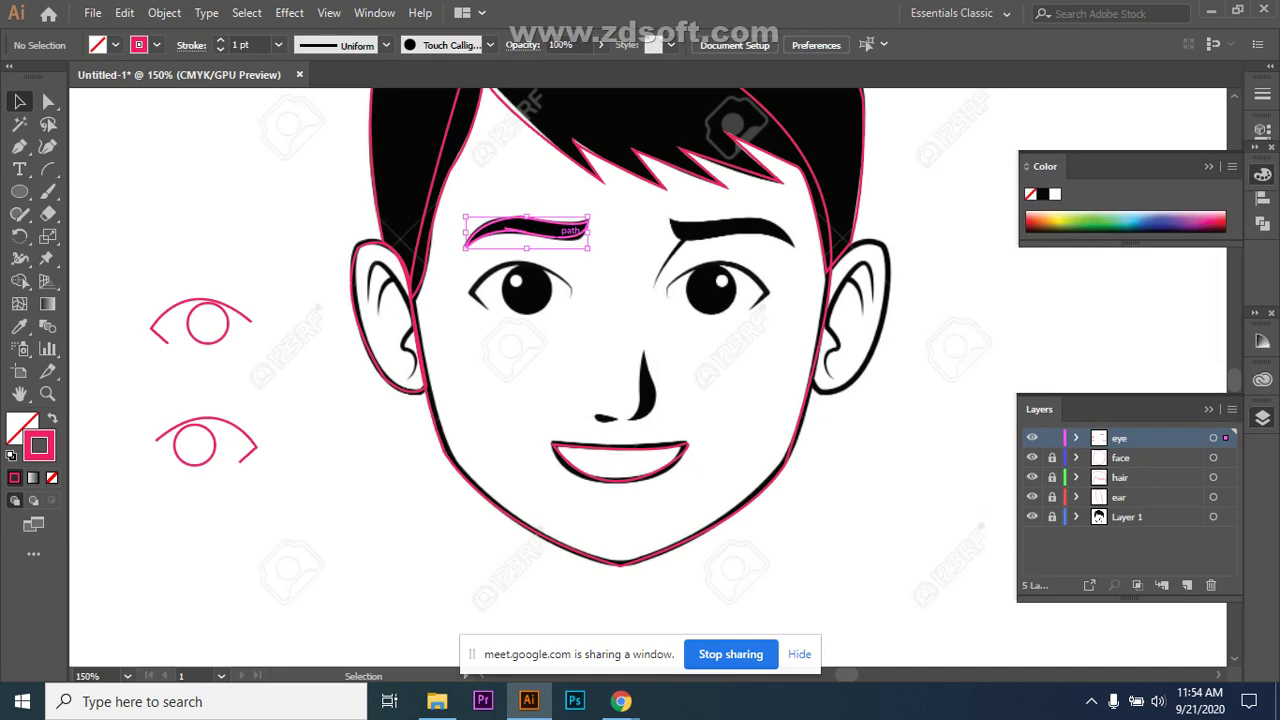
pyautogui.moveTo(566, 233); pyautogui.dragTo(773, 236)
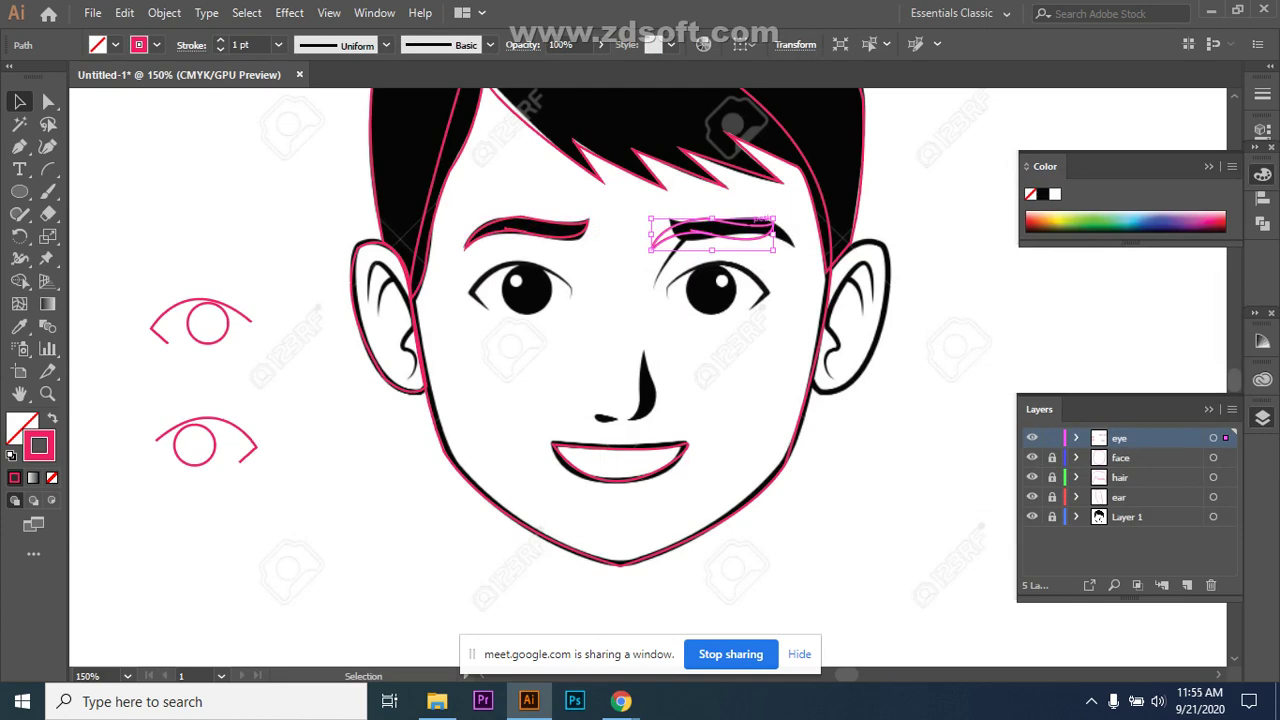
pyautogui.rightClick(749, 229)
pyautogui.moveTo(850, 501)
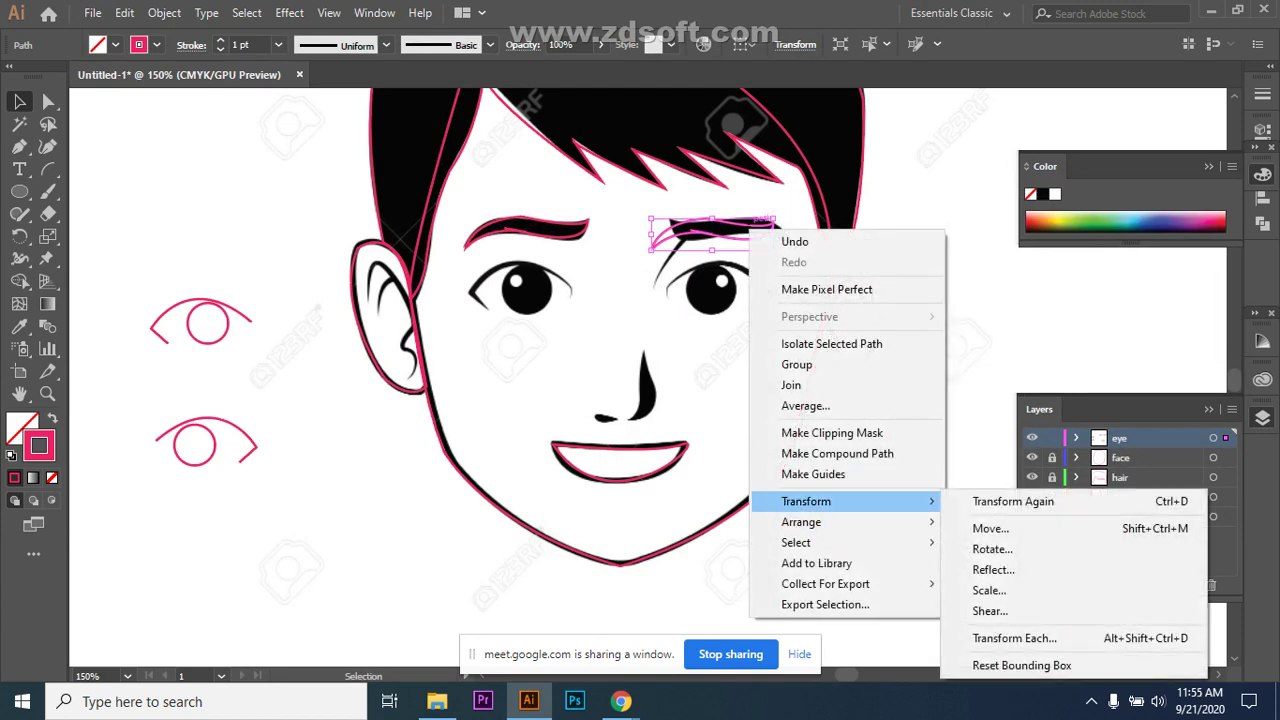
pyautogui.click(975, 571)
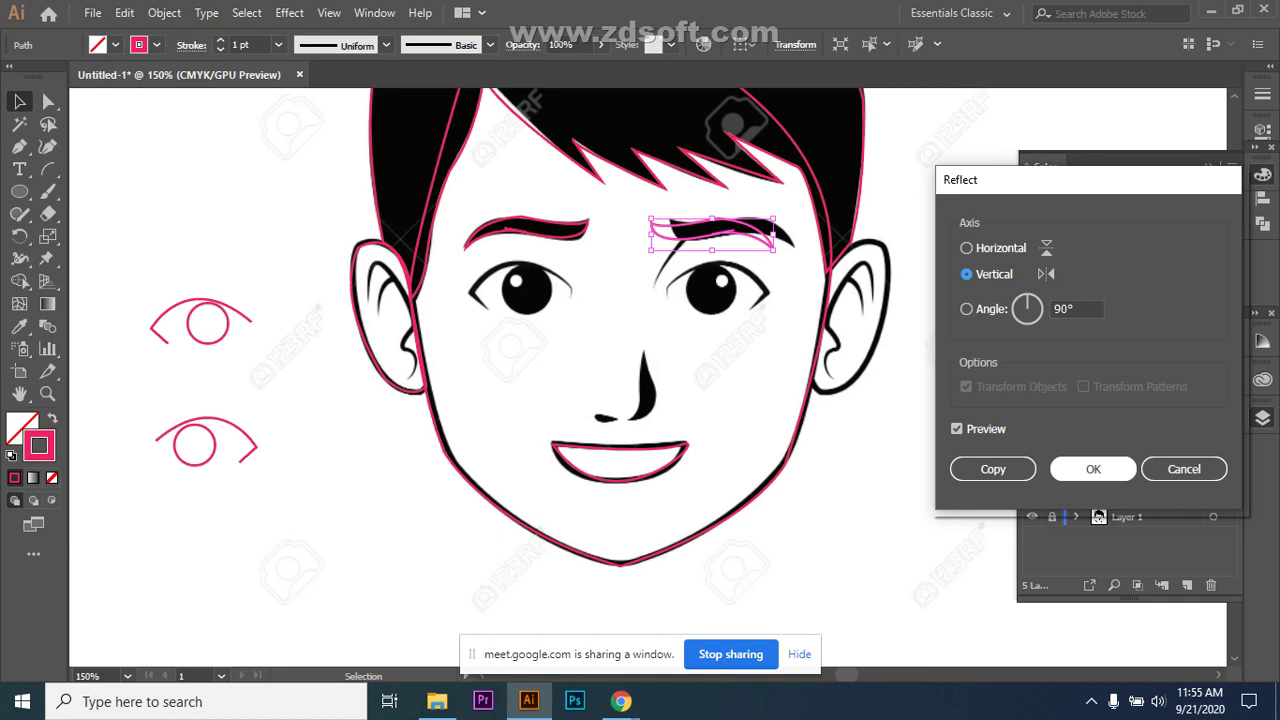
pyautogui.click(956, 428)
pyautogui.click(956, 428)
pyautogui.click(1093, 469)
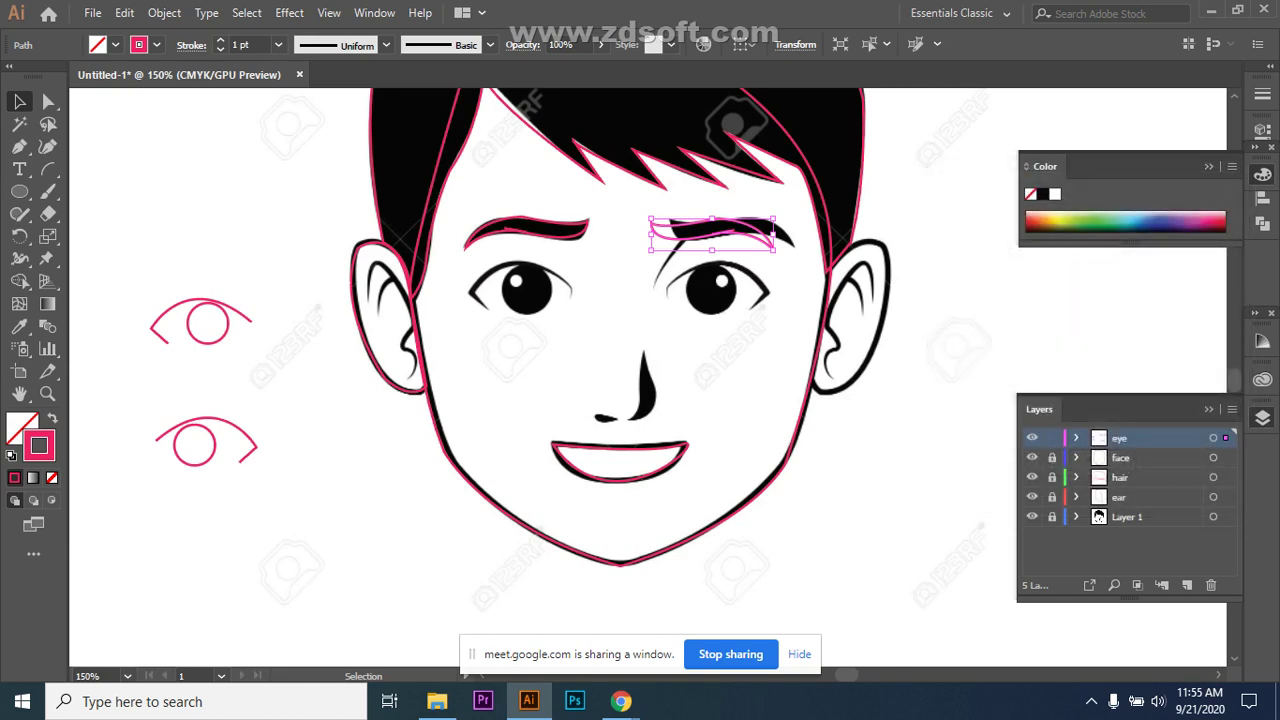
# Nudge the mirrored eyebrow path until it lines up with the right-hand eyebrow of the reference face.
pyautogui.press('Right')
pyautogui.press('Right')
pyautogui.press('Right')
pyautogui.press('Right')
pyautogui.press('Right')
pyautogui.press('Right')
pyautogui.press('Right')
pyautogui.press('Right')
pyautogui.press('Right')
pyautogui.press('Right')
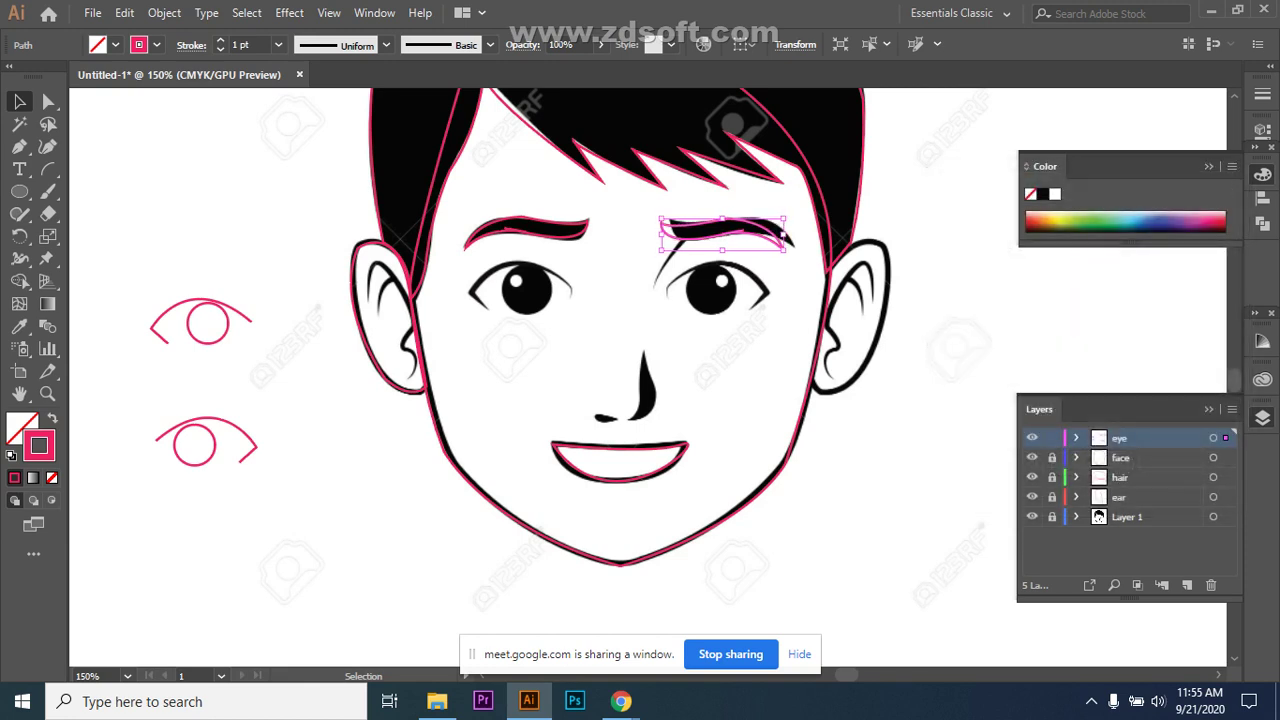
pyautogui.press('Right')
pyautogui.press('Right')
pyautogui.press('Right')
pyautogui.press('Right')
pyautogui.press('Right')
pyautogui.press('Right')
pyautogui.press('Right')
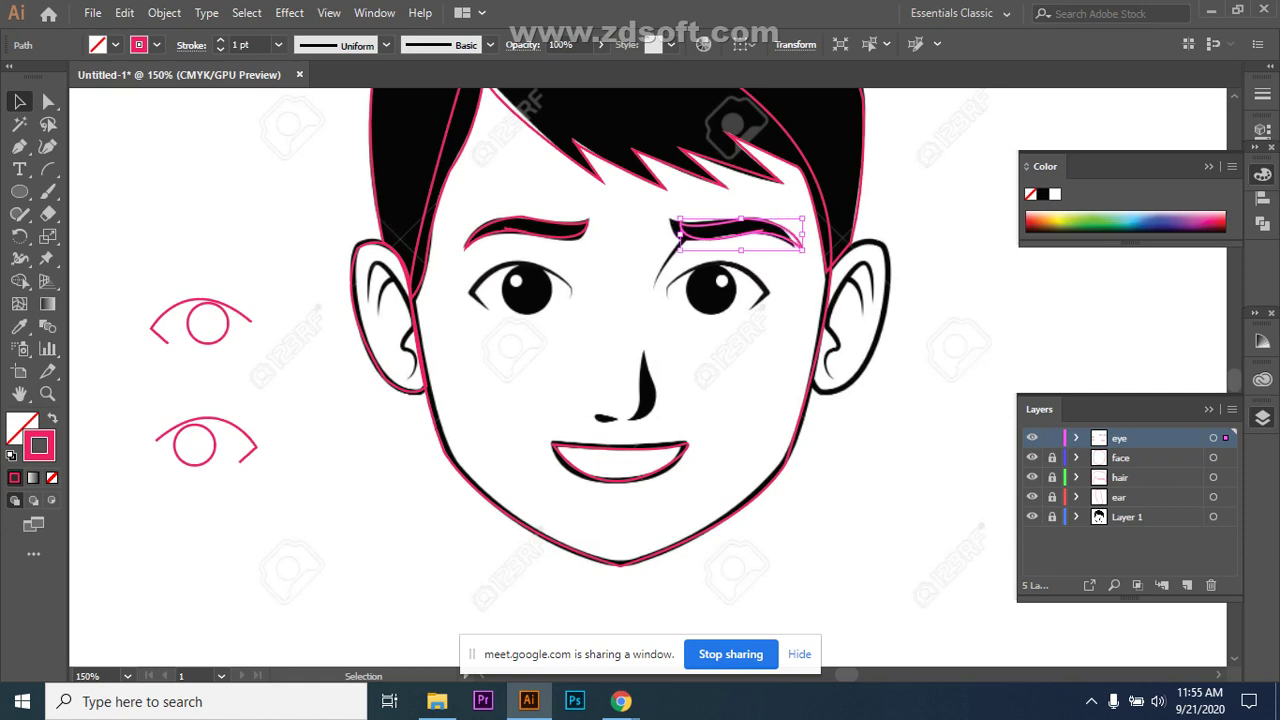
pyautogui.press('Left')
pyautogui.press('Left')
pyautogui.press('Left')
pyautogui.press('Left')
pyautogui.press('Left')
pyautogui.press('Up')
pyautogui.press('Up')
pyautogui.press('Left')
pyautogui.press('Left')
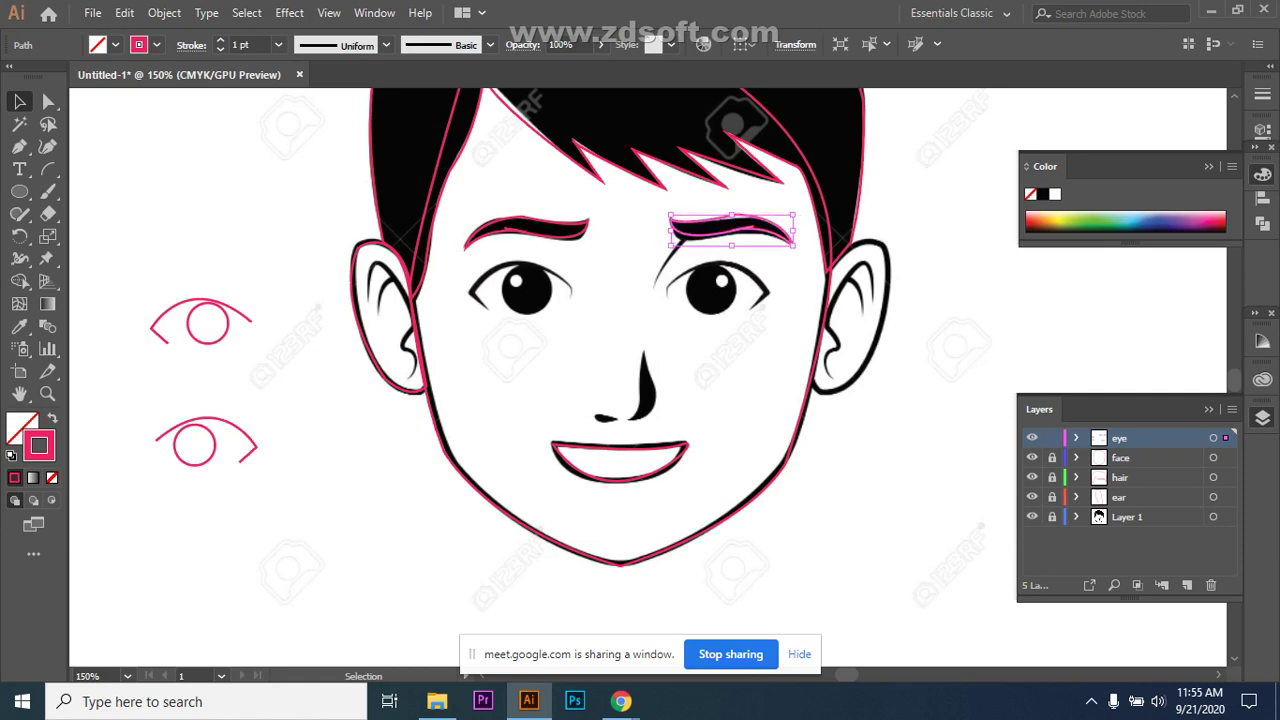
pyautogui.hotkey('ctrl', 'shift', 'a')
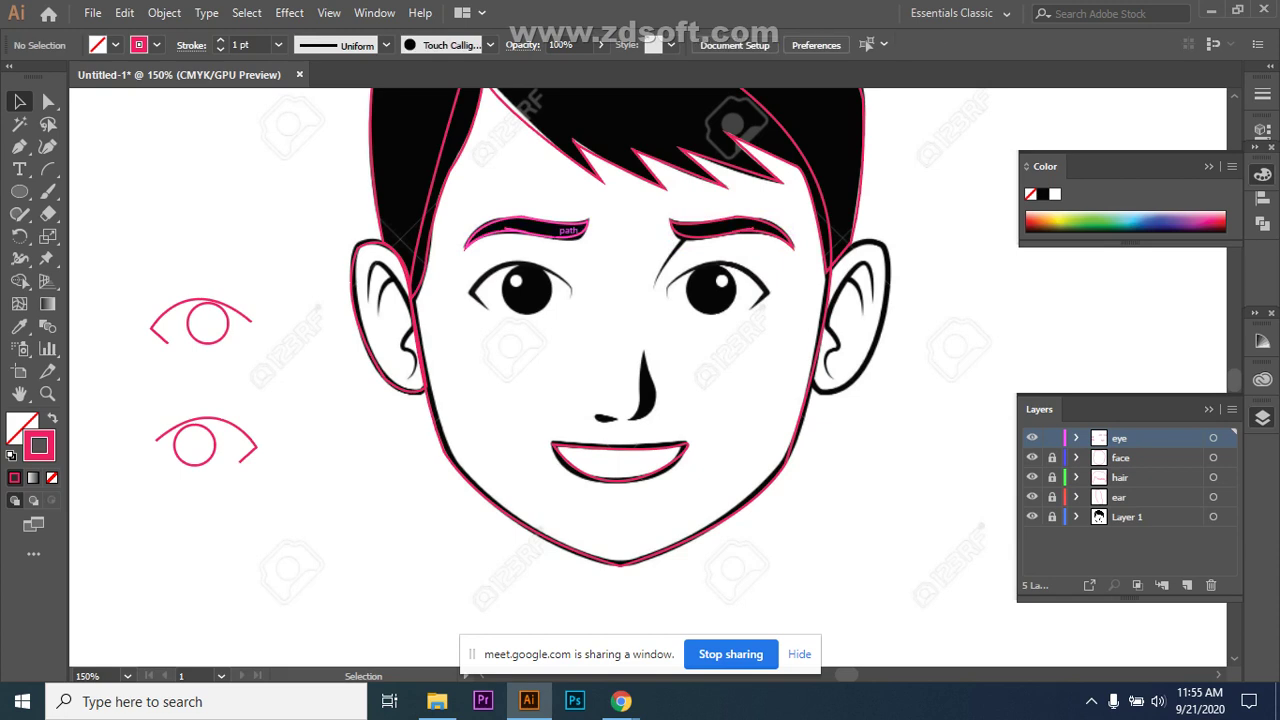
# Shift the left-hand eyebrow path slightly to the right and down.
pyautogui.click(527, 220)
pyautogui.press('Right')
pyautogui.press('Right')
pyautogui.press('Right')
pyautogui.press('Down')
pyautogui.press('Down')
pyautogui.hotkey('ctrl', 'shift', 'a')
# Move the upper grouped eye onto the left-hand eye of the reference face.
pyautogui.moveTo(130, 282); pyautogui.dragTo(290, 347)
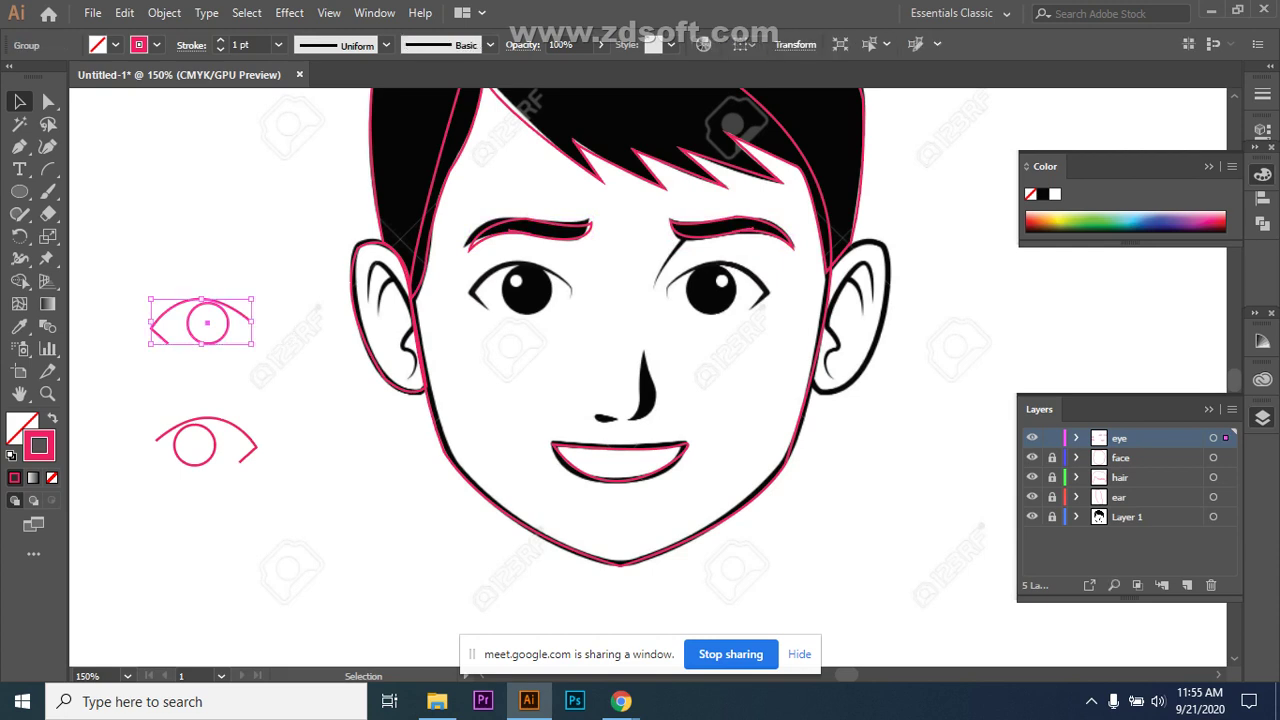
pyautogui.moveTo(226, 316); pyautogui.dragTo(539, 283)
pyautogui.hotkey('ctrl', 'shift', 'a')
# Move the remaining grouped eye onto the right-hand eye of the face and nudge it slightly right and down.
pyautogui.click(214, 419)
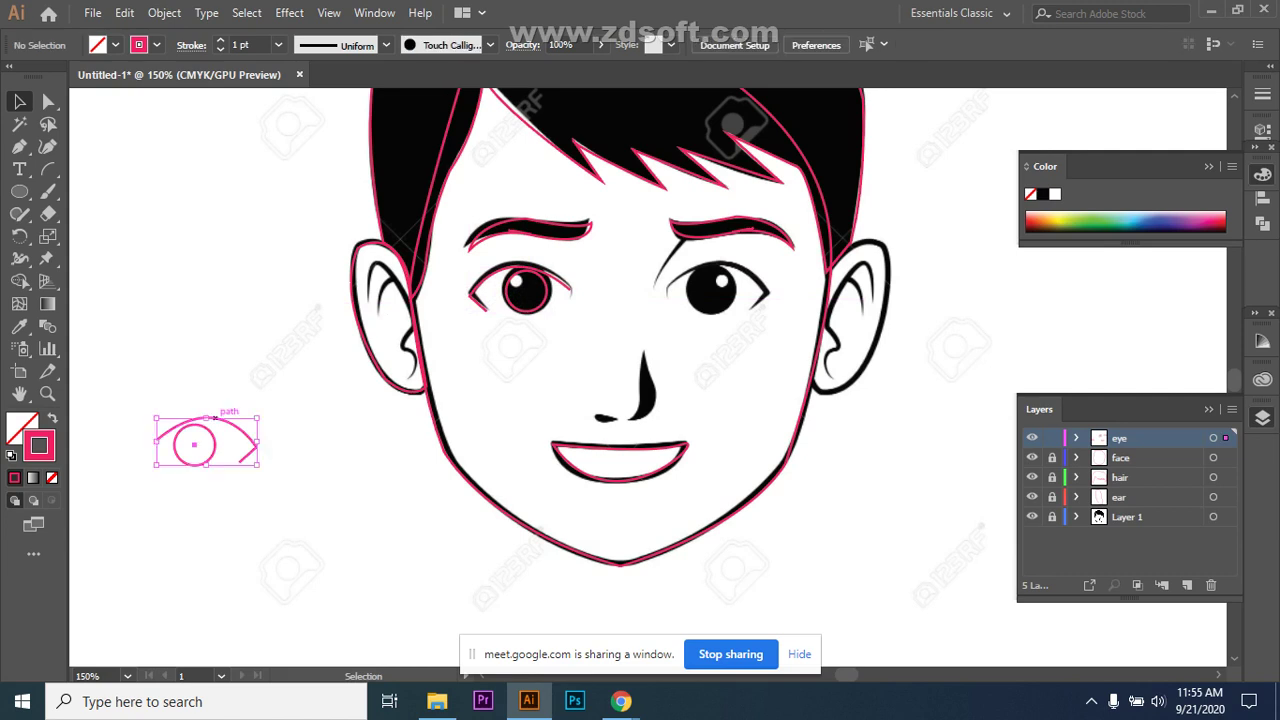
pyautogui.moveTo(198, 436); pyautogui.dragTo(437, 400)
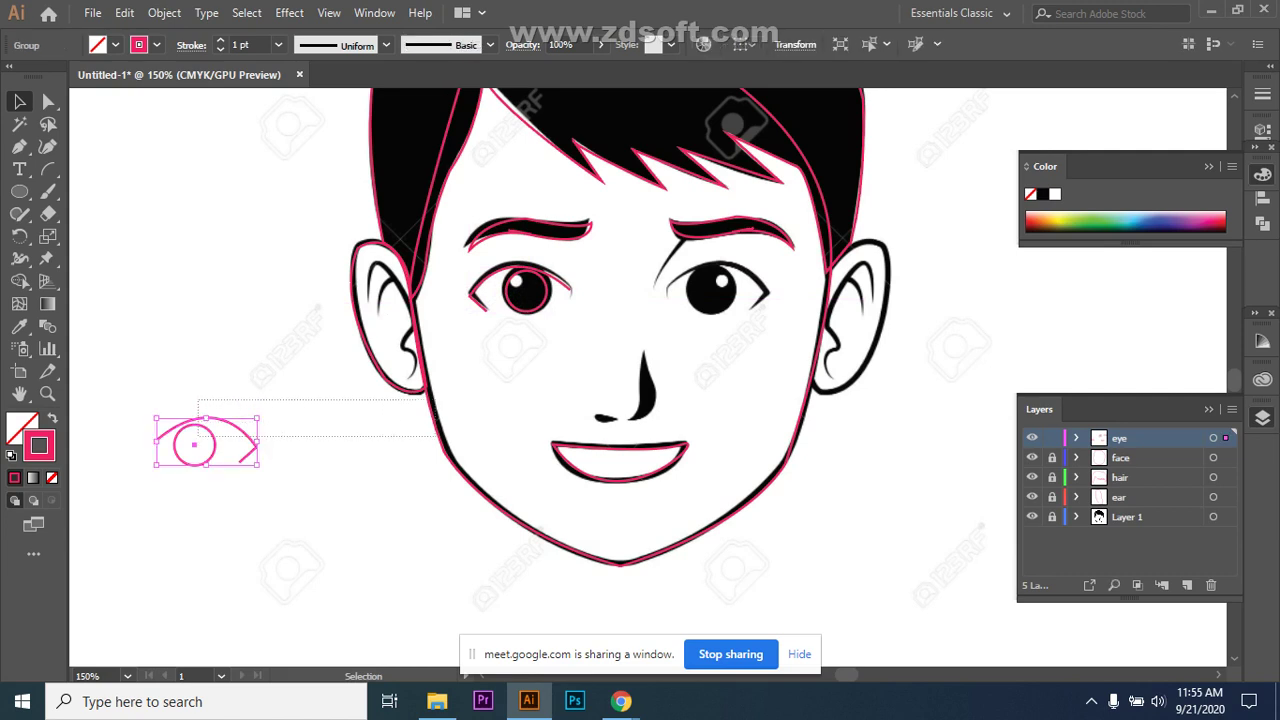
pyautogui.moveTo(250, 440); pyautogui.dragTo(752, 279)
pyautogui.click(752, 279)
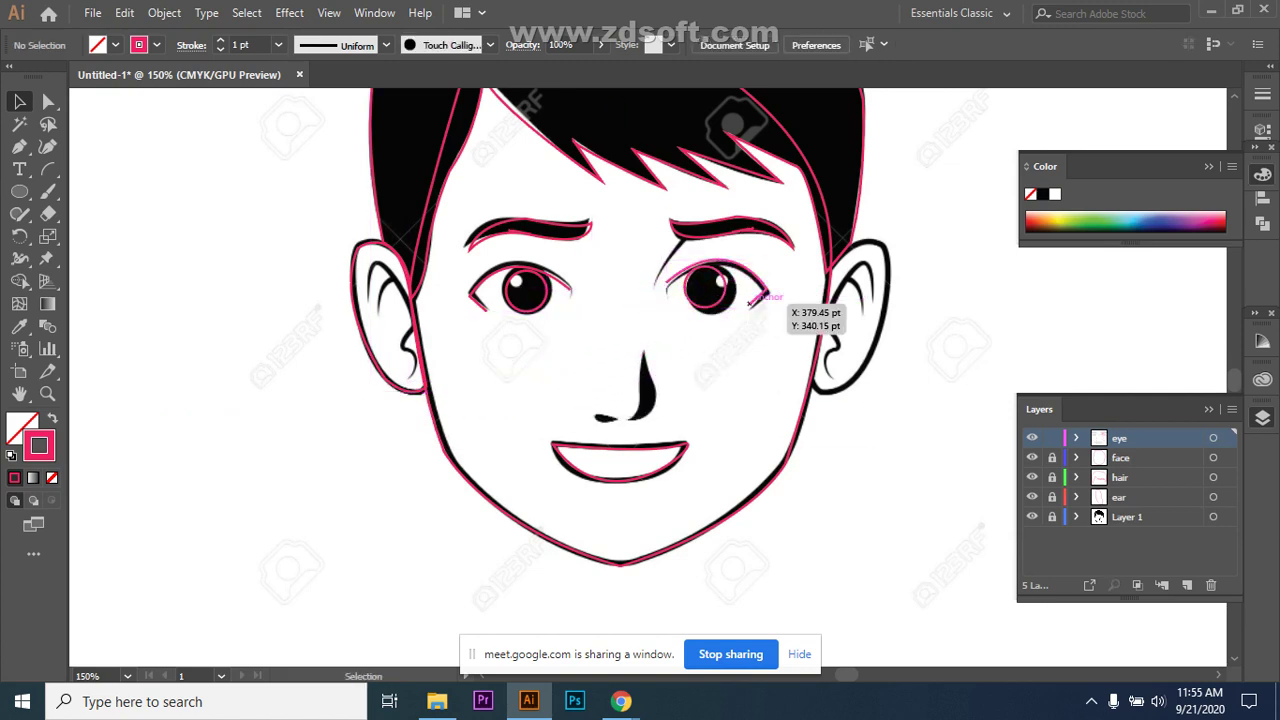
pyautogui.click(760, 291)
pyautogui.press('Right')
pyautogui.press('Down')
pyautogui.hotkey('ctrl', 'shift', 'a')
# Nudge the left-hand eye group slightly upward on the face.
pyautogui.click(526, 270)
pyautogui.press('Up')
pyautogui.hotkey('ctrl', 'shift', 'a')
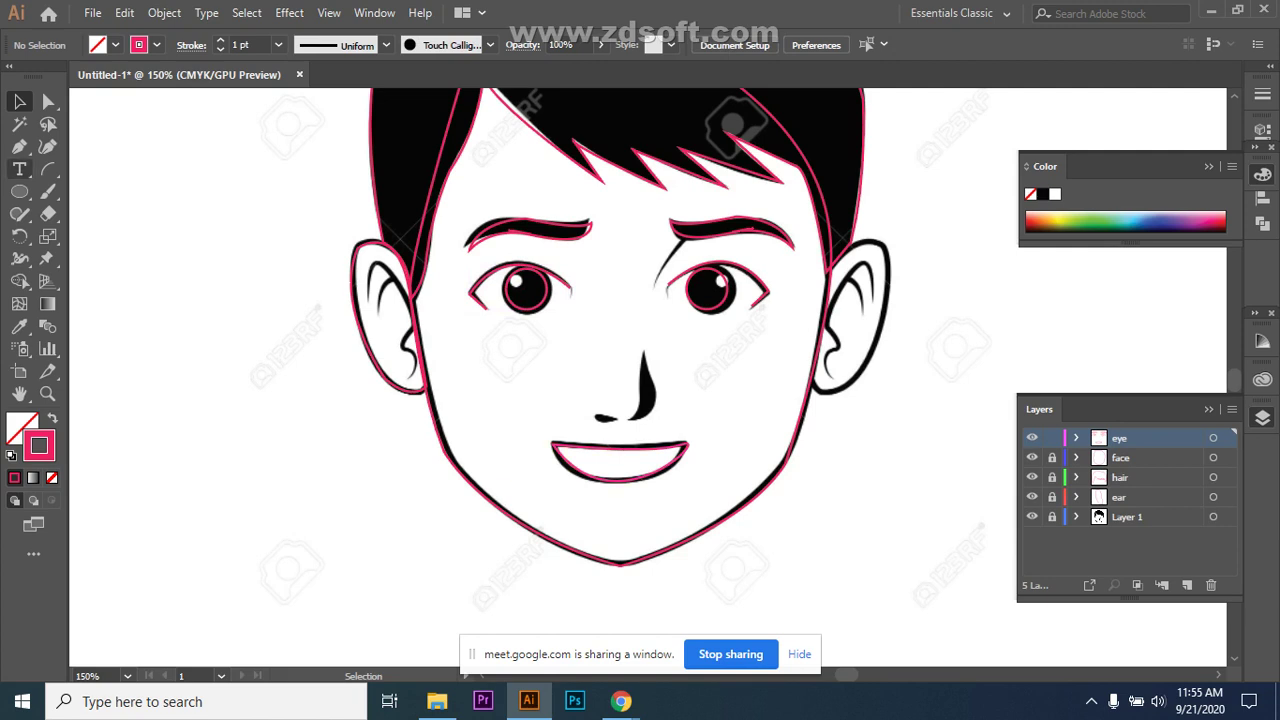
# Paint the nose's curved line and the small nostril mark with the Paintbrush tool, using the 5 pt. Round brush.
pyautogui.click(48, 191)
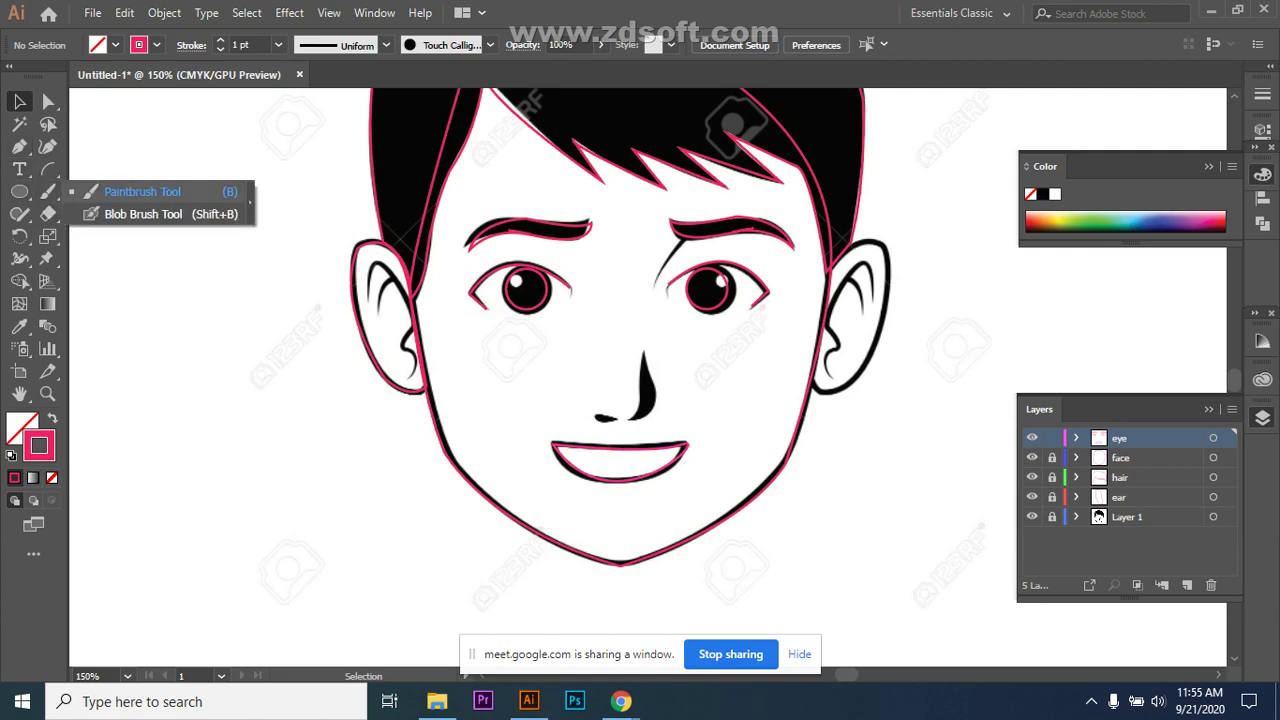
pyautogui.click(142, 191)
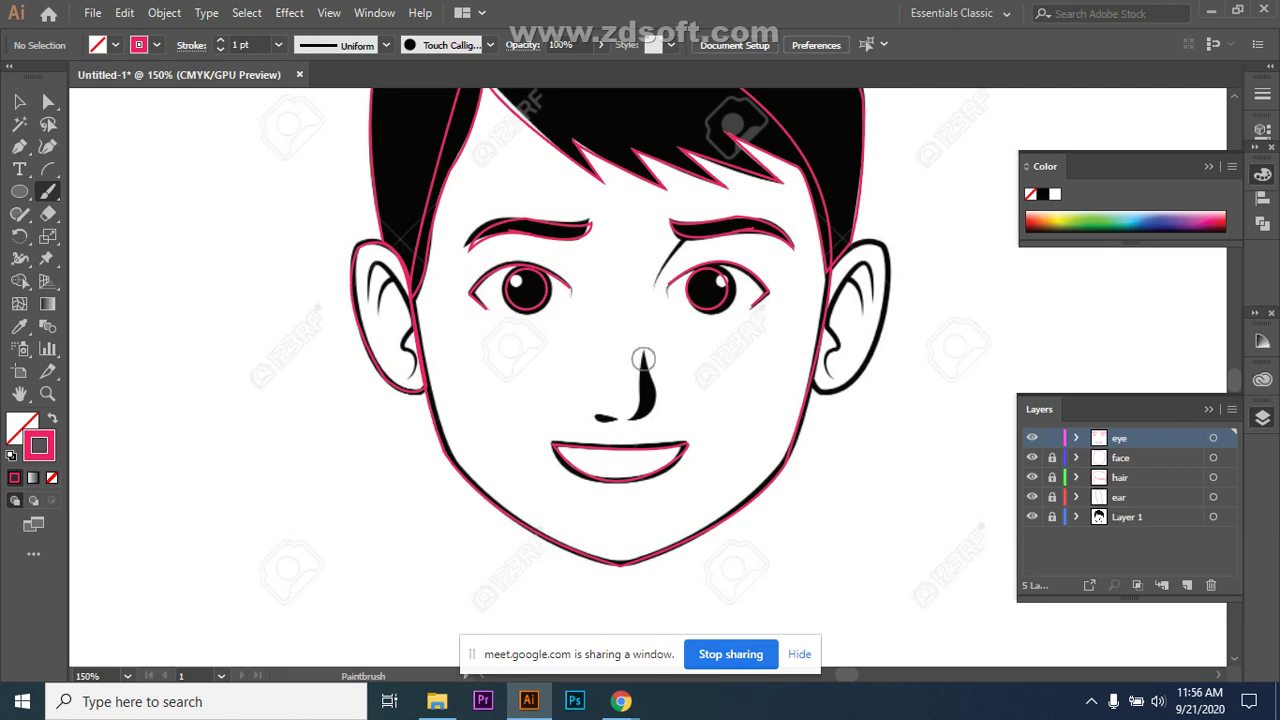
pyautogui.moveTo(643, 354)
pyautogui.mouseDown()
pyautogui.moveTo(656, 388)
pyautogui.moveTo(628, 416)
pyautogui.mouseUp()
pyautogui.hotkey('ctrl', 'z')
pyautogui.click(490, 44)
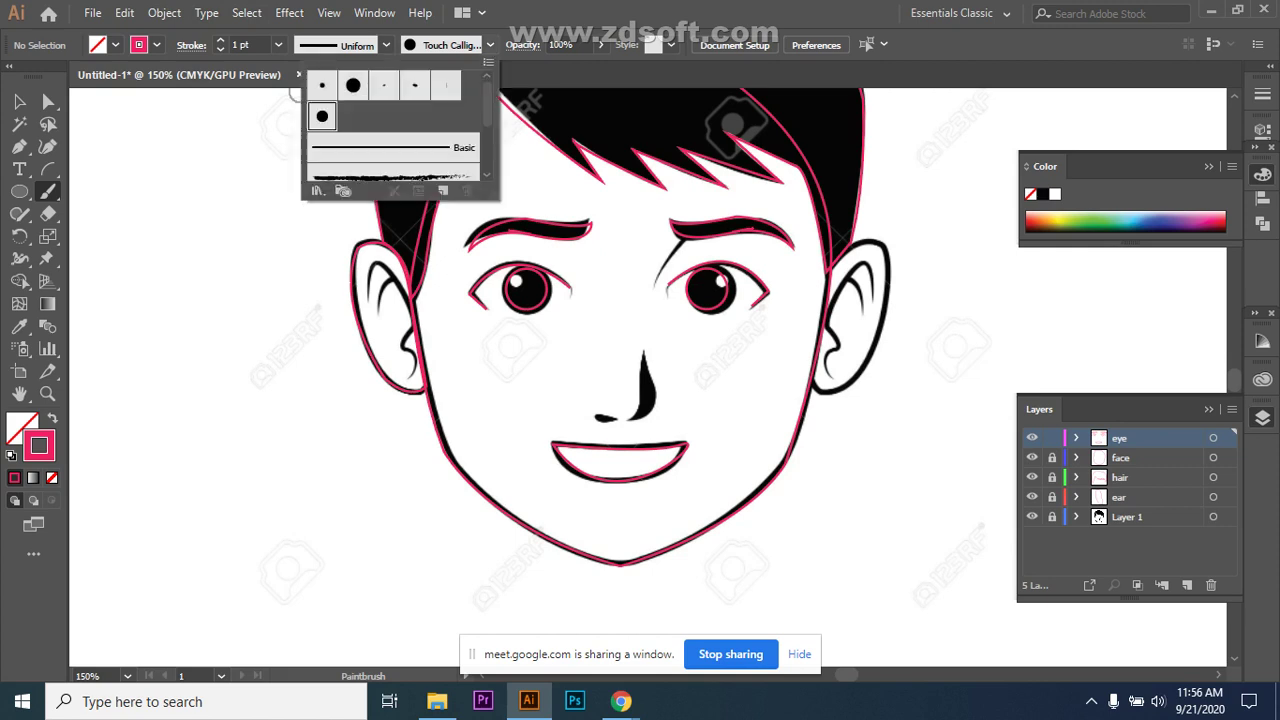
pyautogui.click(322, 86)
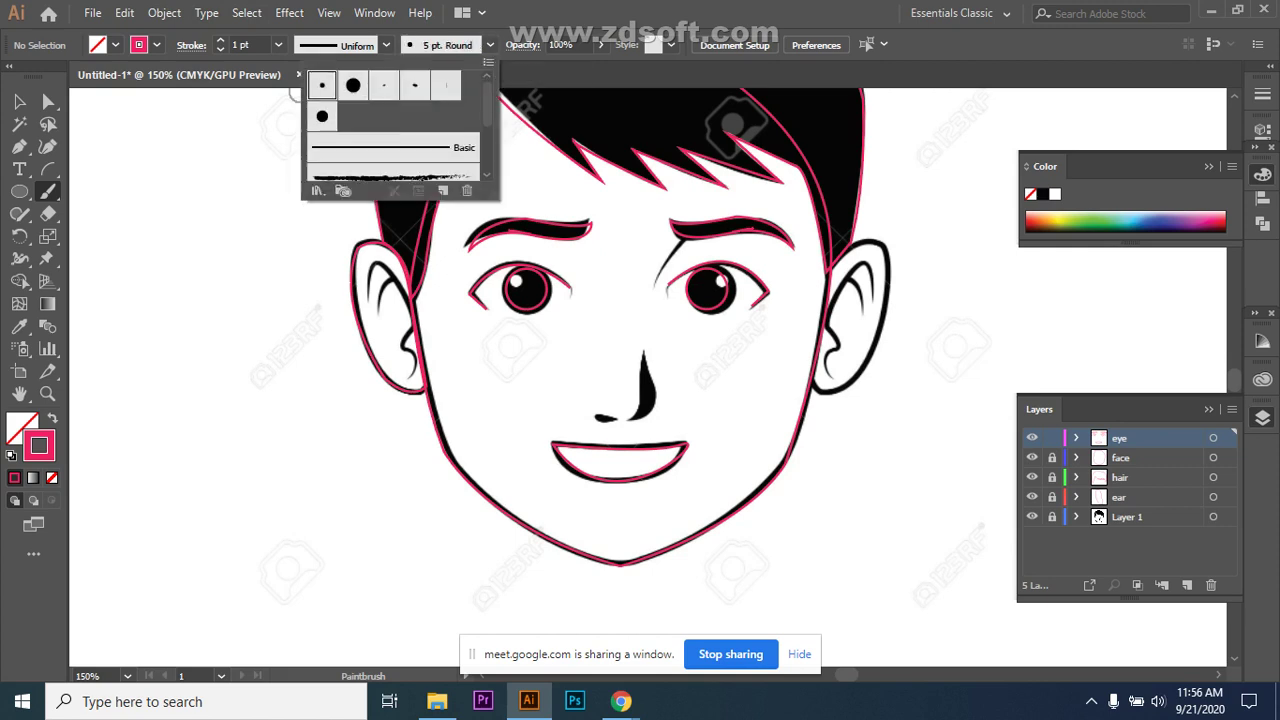
pyautogui.click(294, 92)
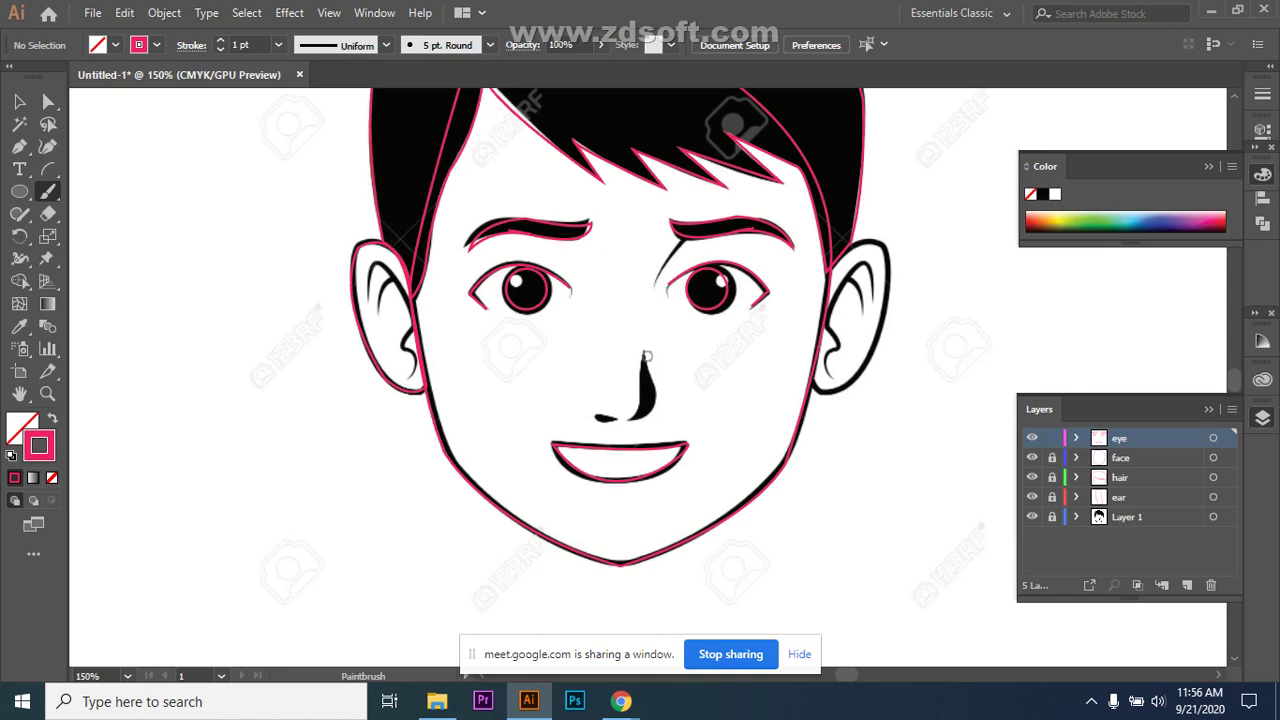
pyautogui.moveTo(645, 354)
pyautogui.mouseDown()
pyautogui.moveTo(647, 406)
pyautogui.moveTo(612, 419)
pyautogui.mouseUp()
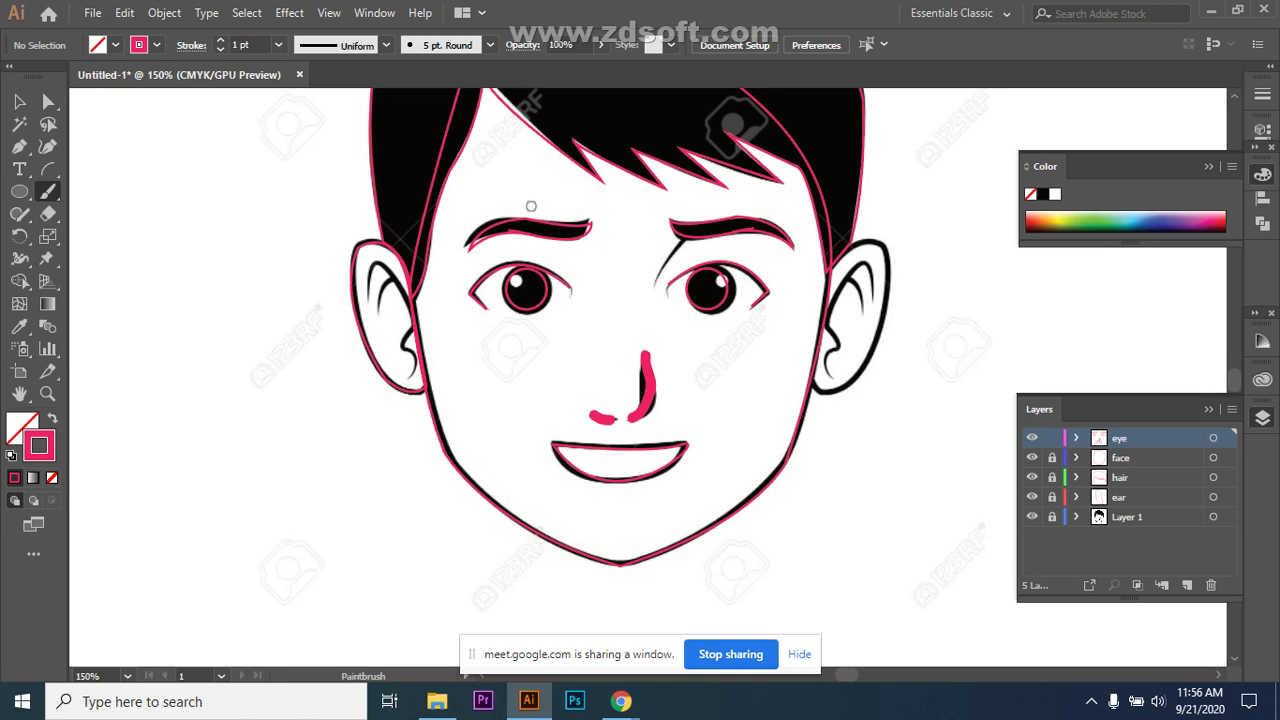
# Trace the crease running down from the inner end of the right-hand eyebrow with the 3 pt. Oval brush.
pyautogui.moveTo(678, 243); pyautogui.dragTo(660, 272)
pyautogui.hotkey('ctrl', 'z')
pyautogui.click(489, 45)
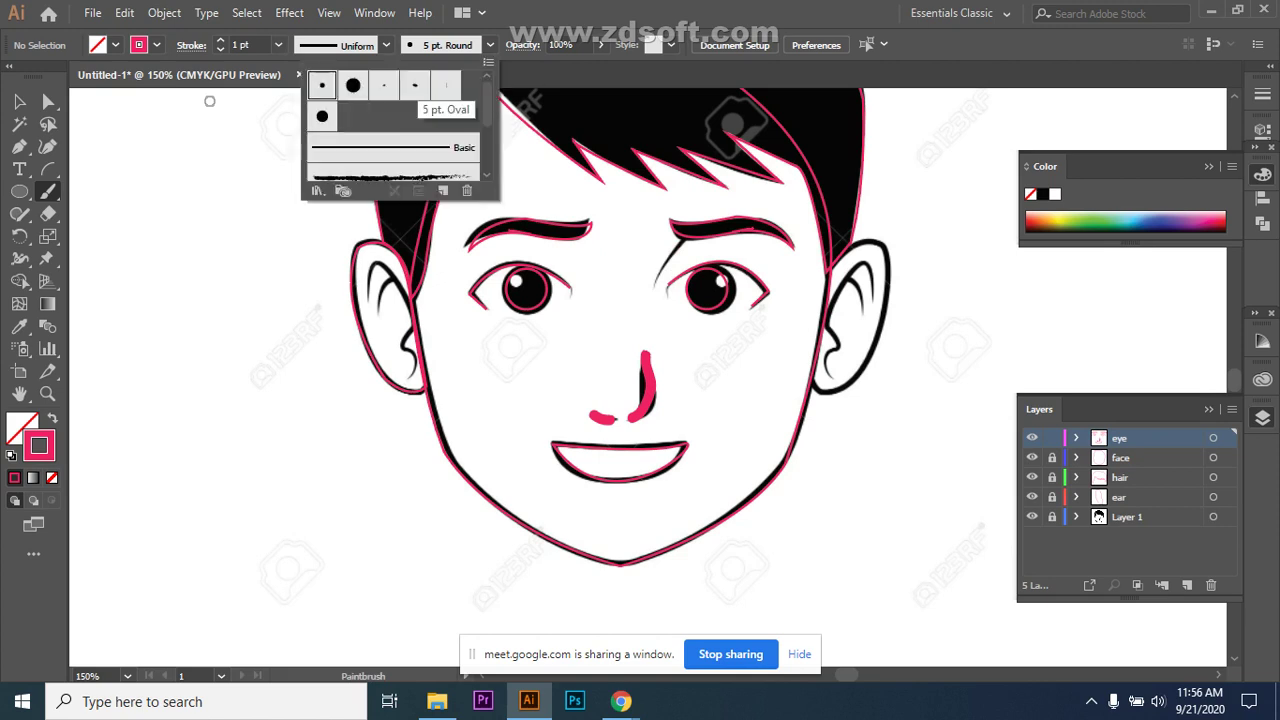
pyautogui.click(384, 85)
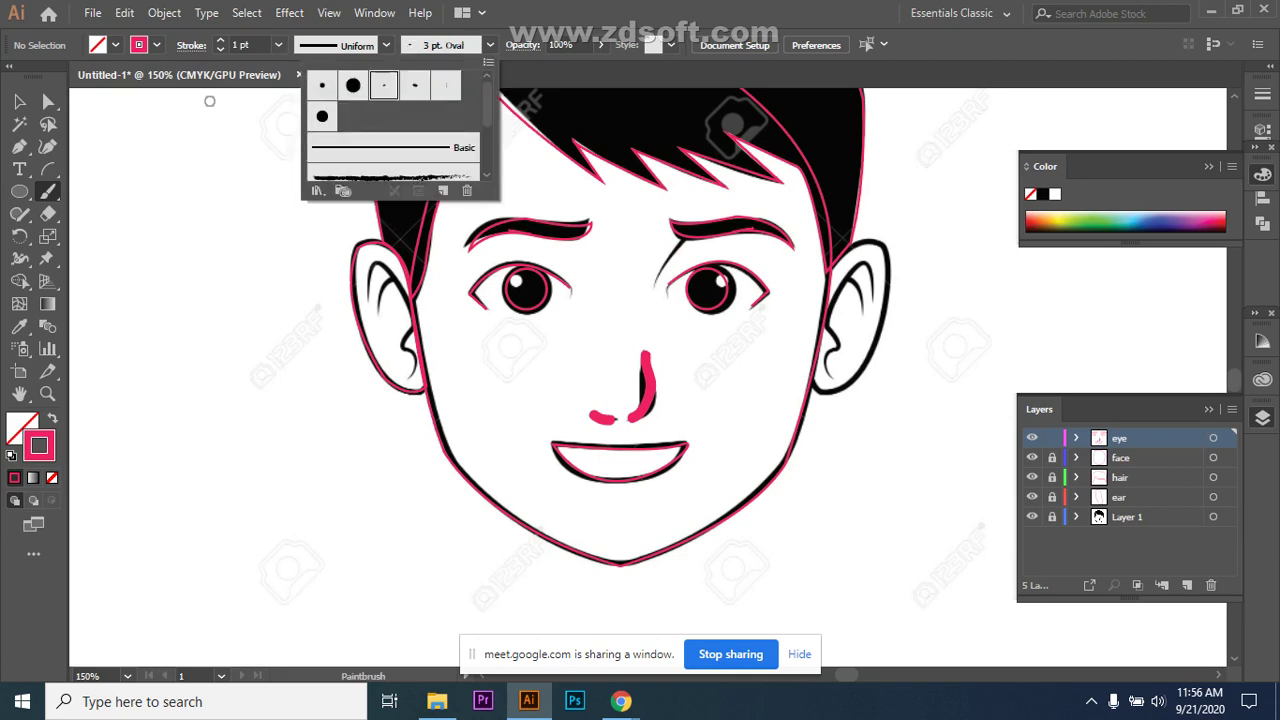
pyautogui.click(209, 101)
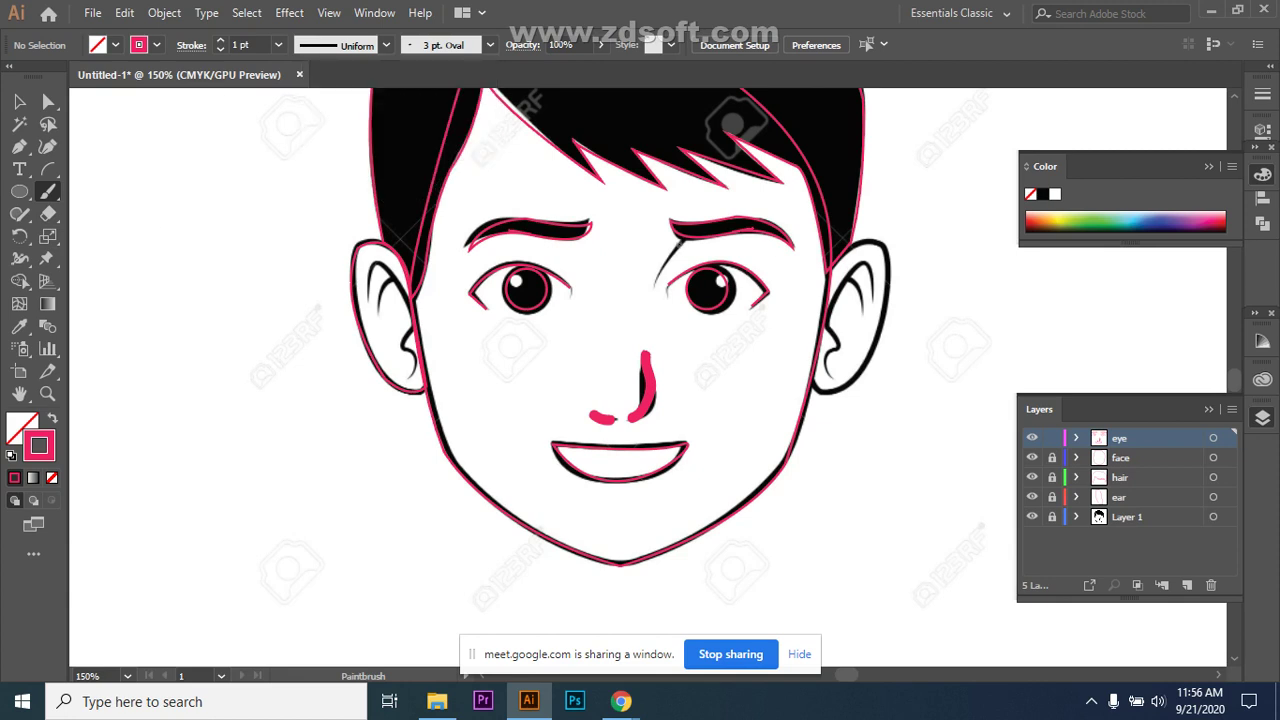
pyautogui.moveTo(683, 240); pyautogui.dragTo(654, 292)
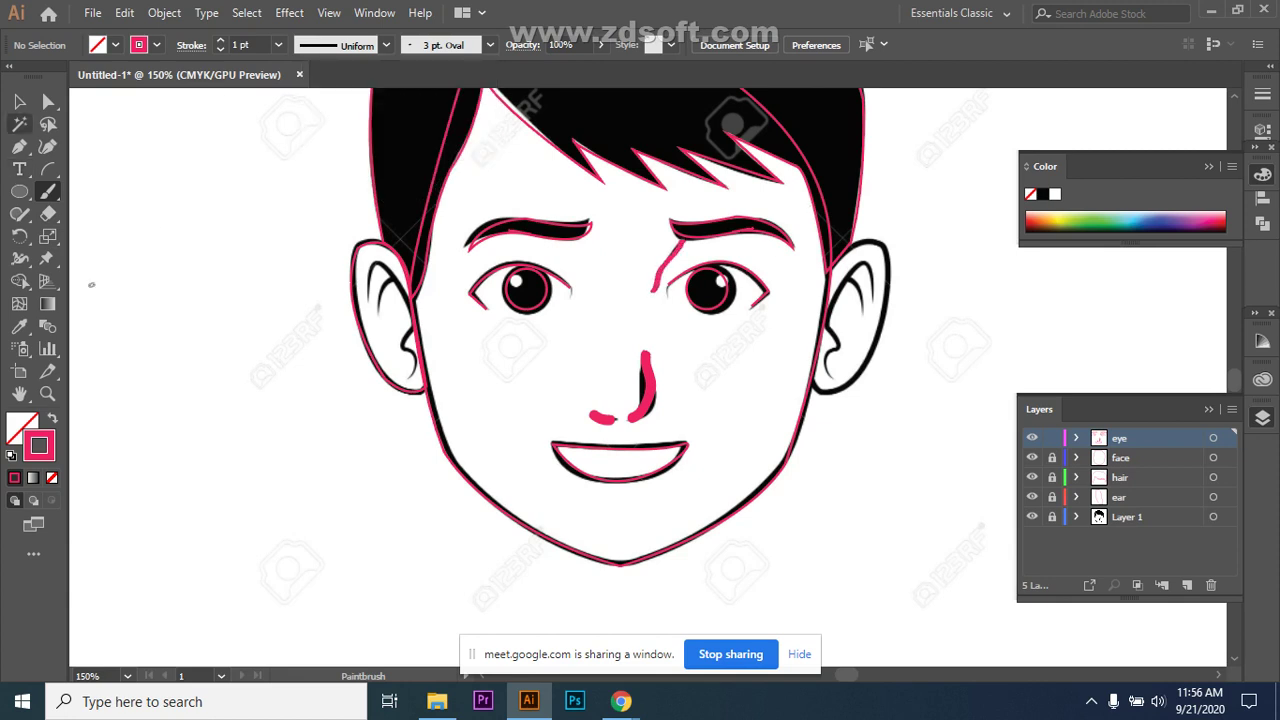
pyautogui.click(19, 101)
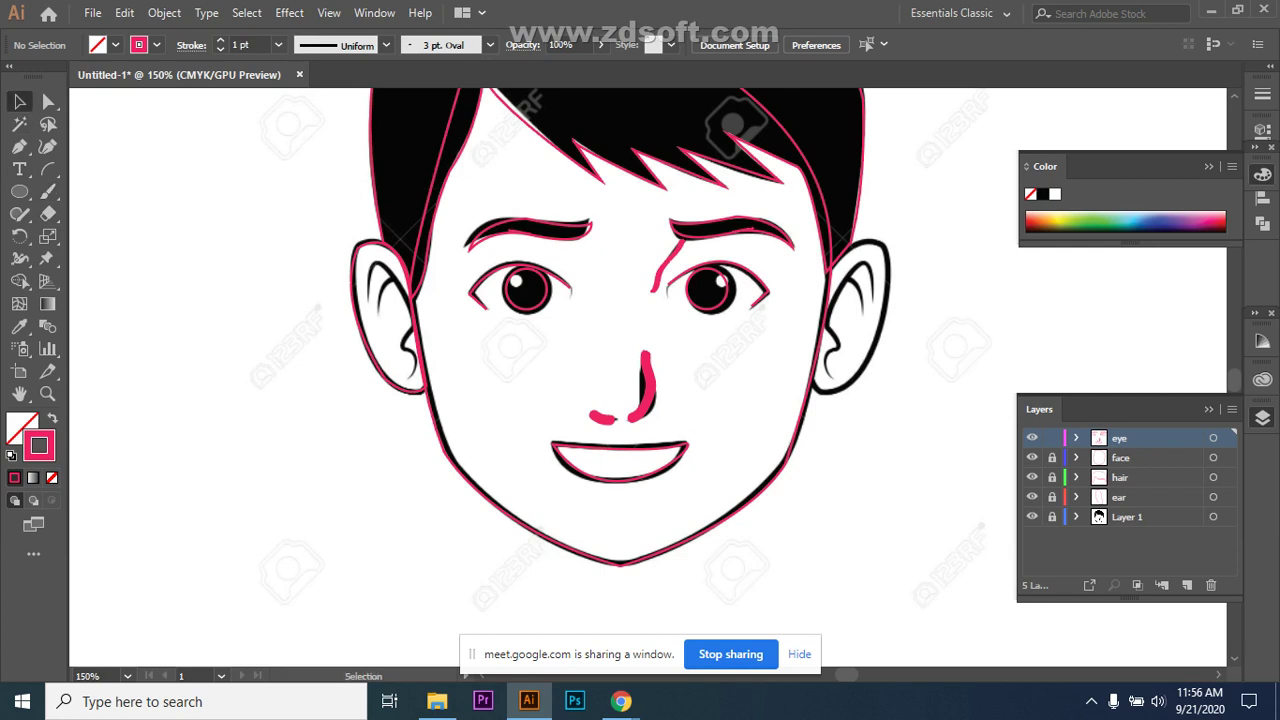
# Trace the inner fold lines of the left-hand ear with the Paintbrush tool.
pyautogui.scroll(5, 618, 359)
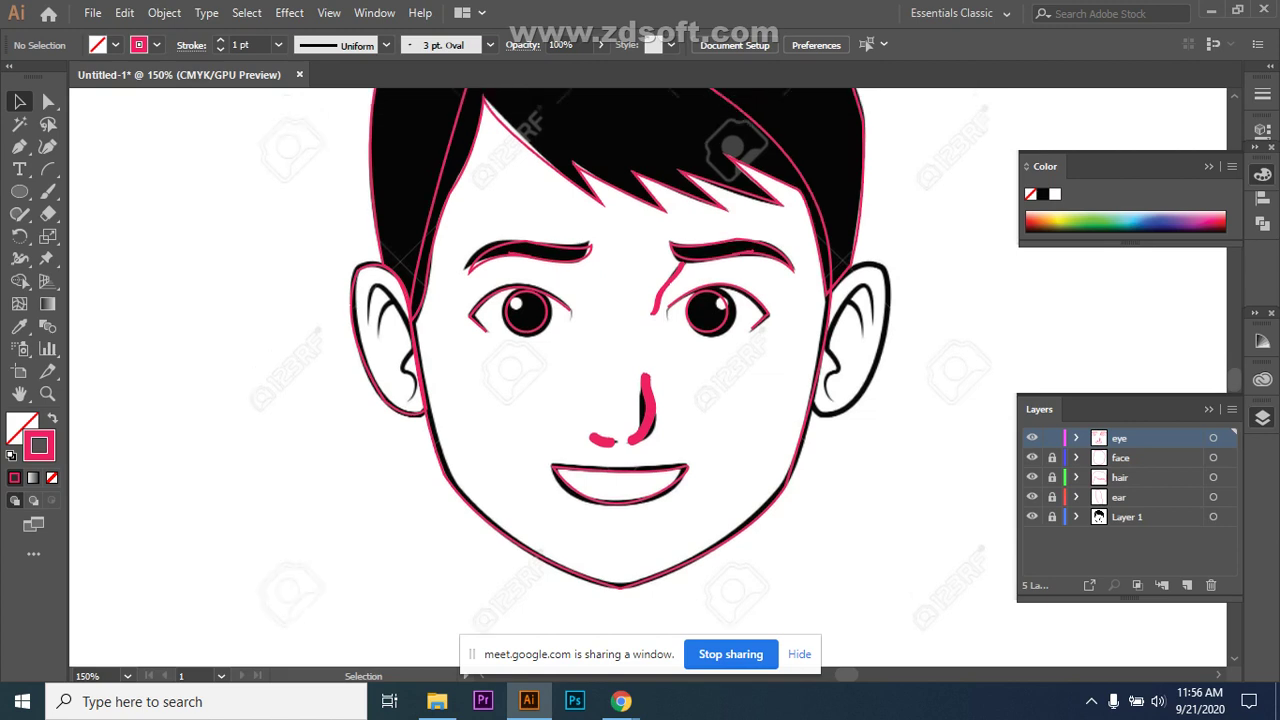
pyautogui.scroll(-3, 620, 360)
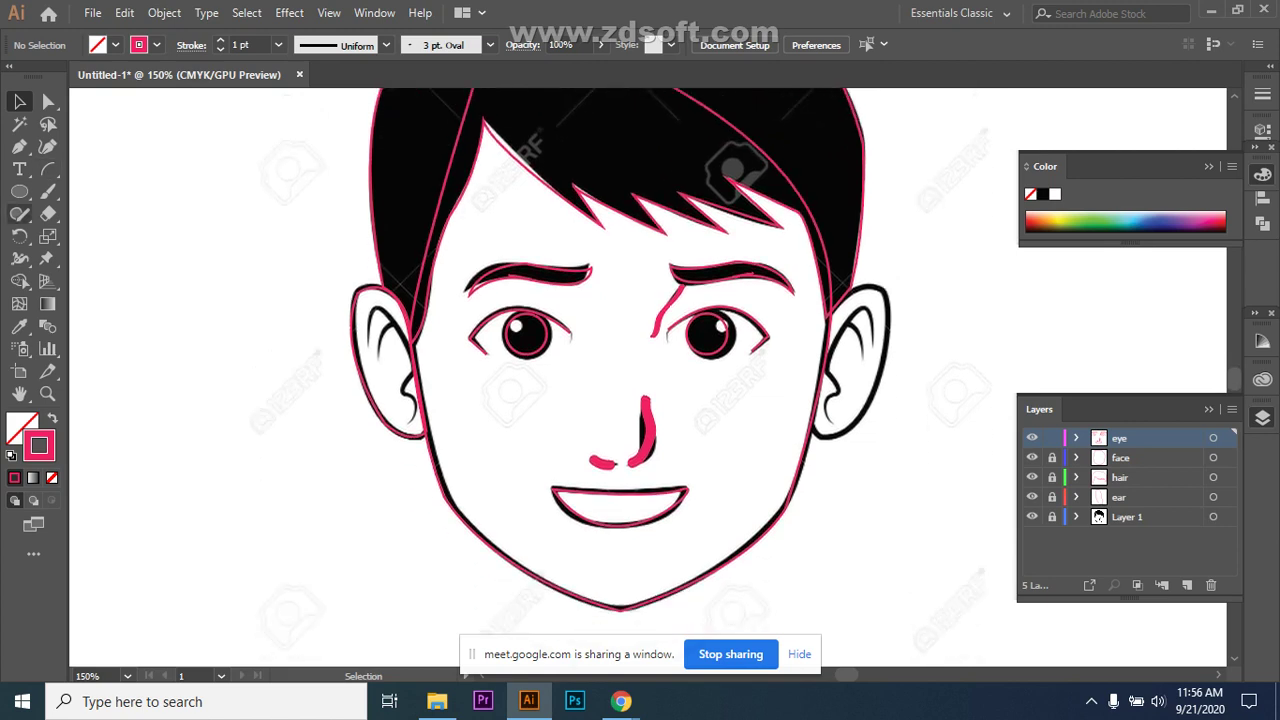
pyautogui.click(48, 191)
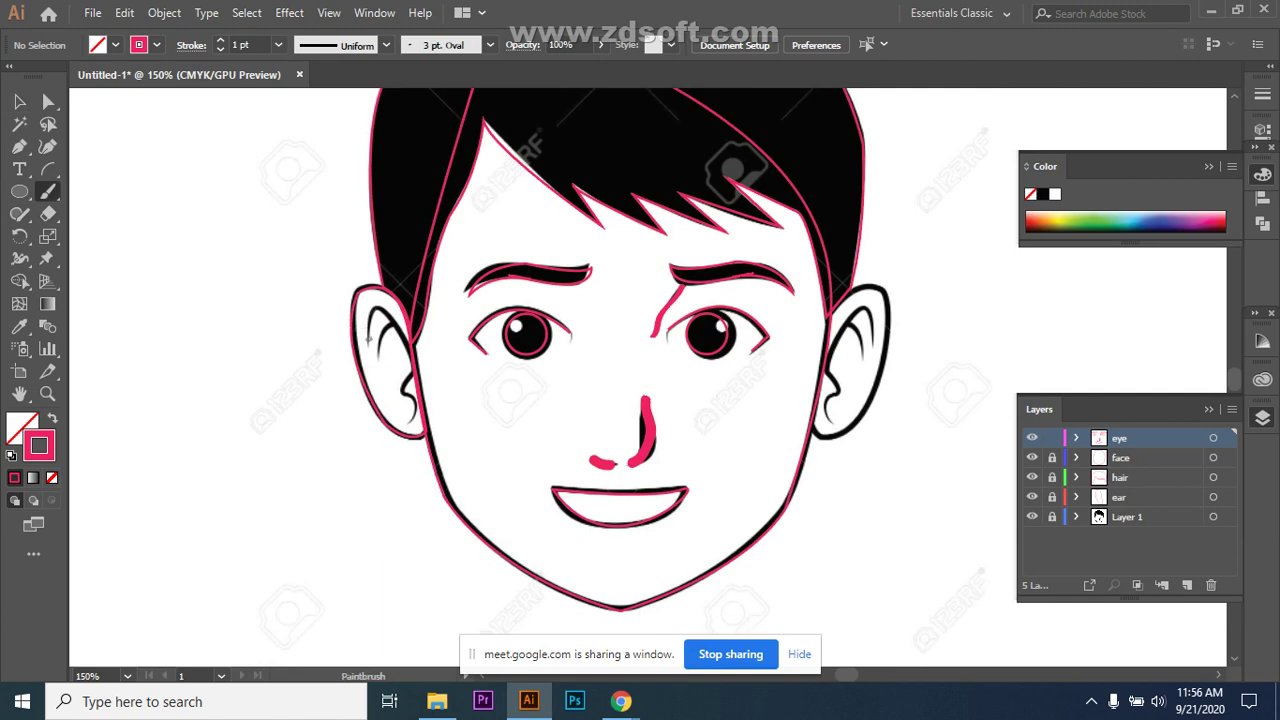
pyautogui.moveTo(369, 343)
pyautogui.mouseDown()
pyautogui.moveTo(378, 310)
pyautogui.moveTo(402, 337)
pyautogui.moveTo(411, 424)
pyautogui.mouseUp()
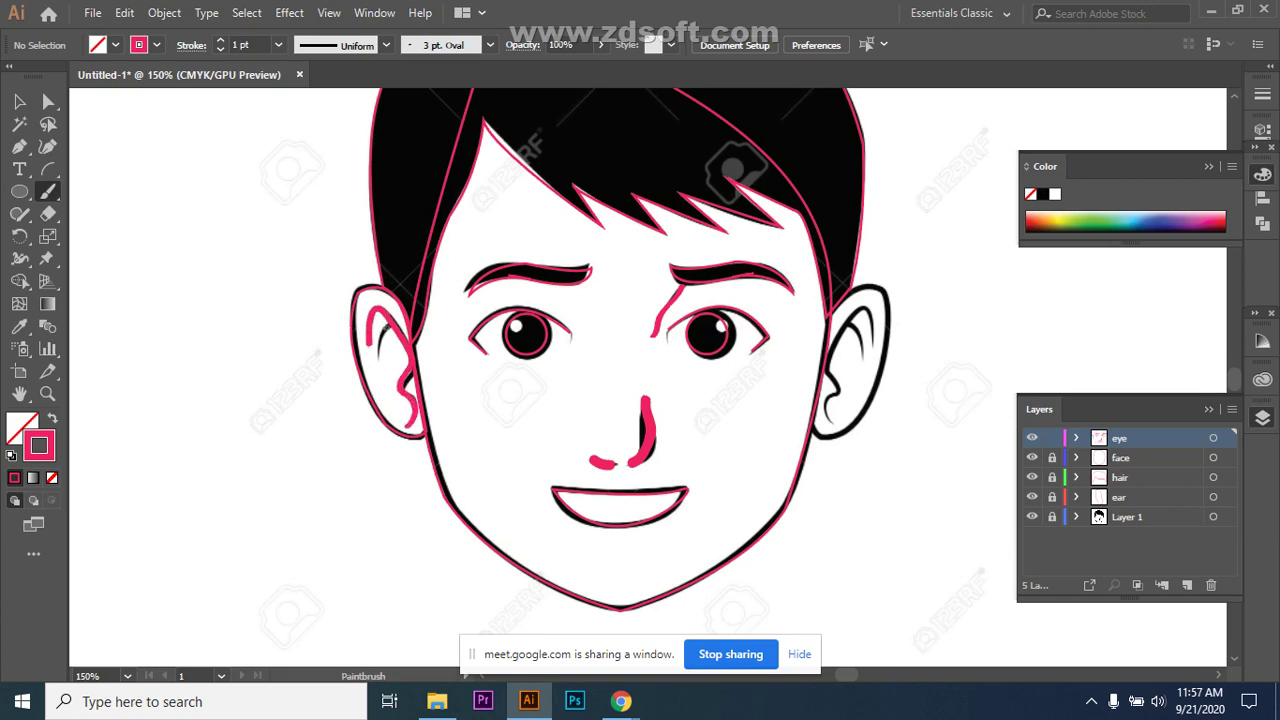
pyautogui.moveTo(388, 326); pyautogui.dragTo(380, 369)
# Duplicate the left-hand ear's inner fold strokes into the empty area beside the face, below the ear.
pyautogui.click(19, 101)
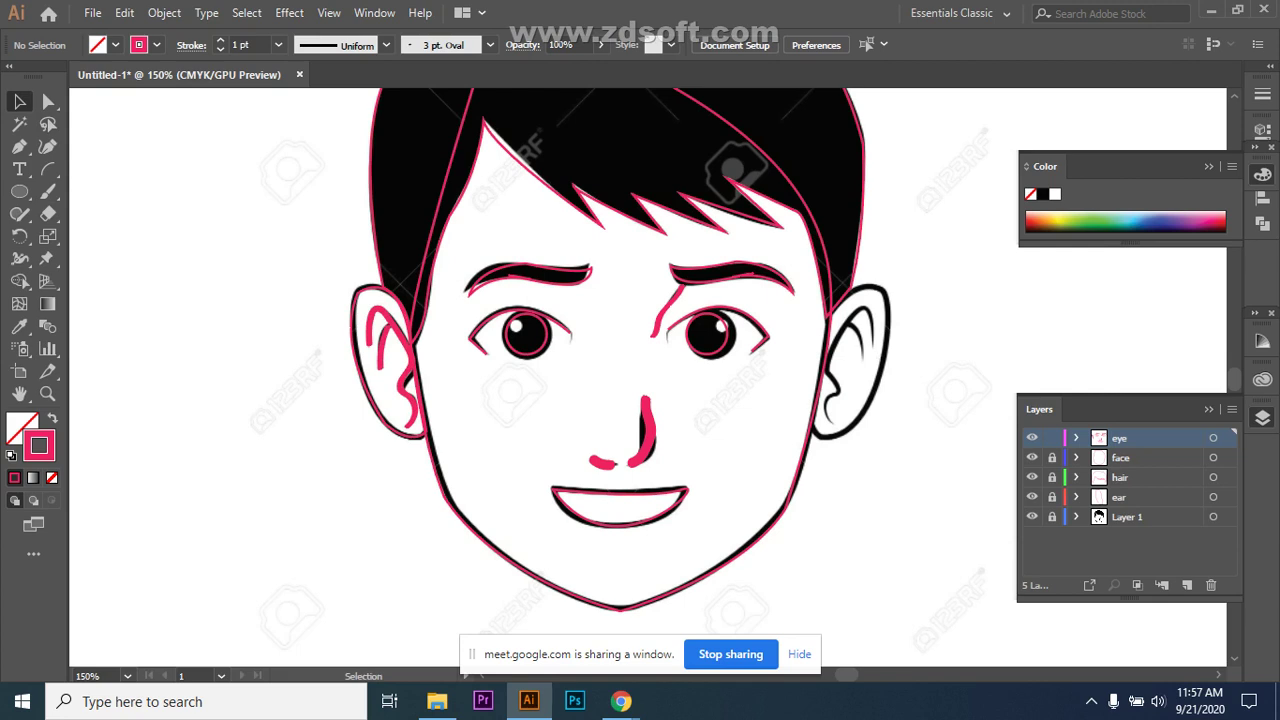
pyautogui.moveTo(322, 279); pyautogui.dragTo(371, 426)
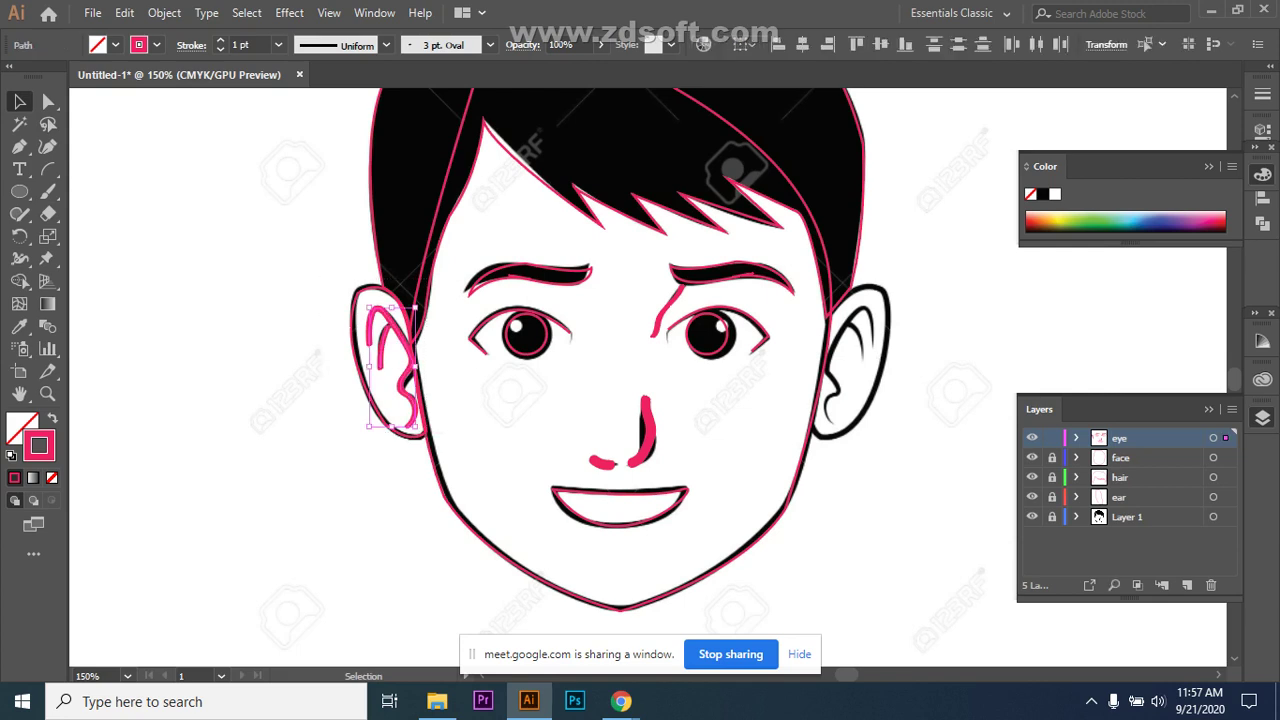
pyautogui.moveTo(394, 366); pyautogui.dragTo(276, 488)
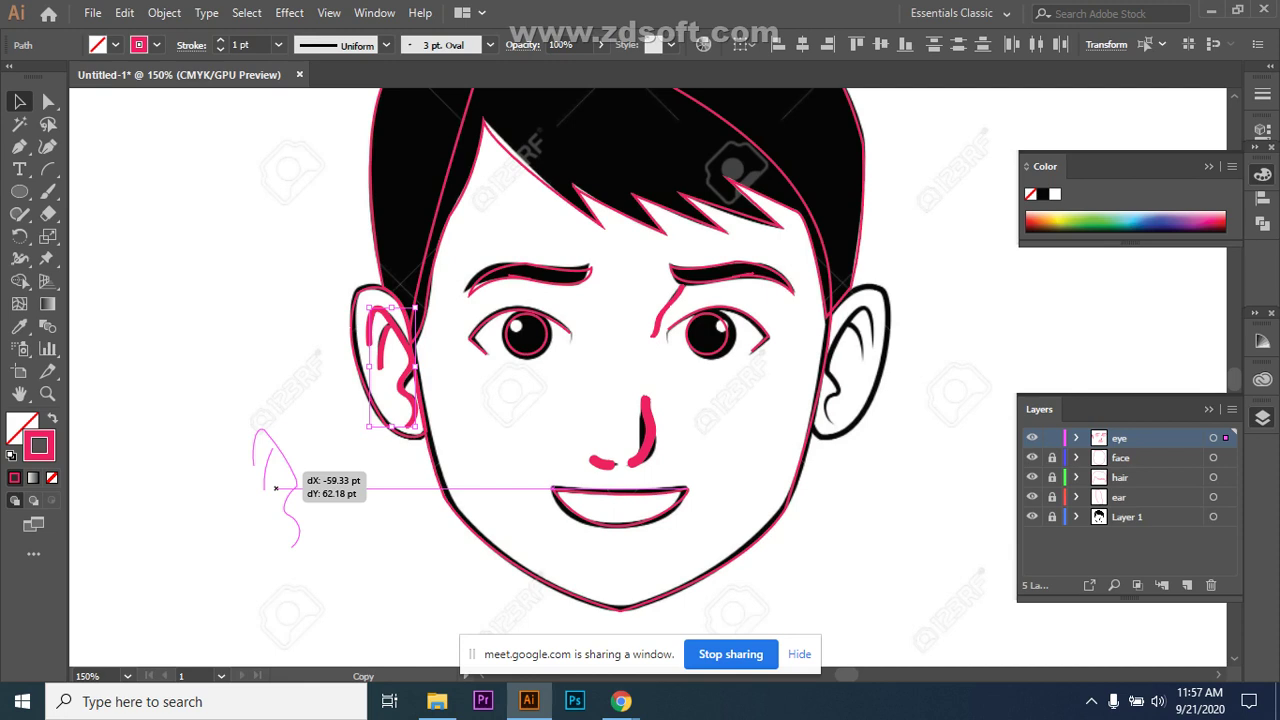
pyautogui.moveTo(276, 488); pyautogui.dragTo(276, 488)
pyautogui.click(276, 488)
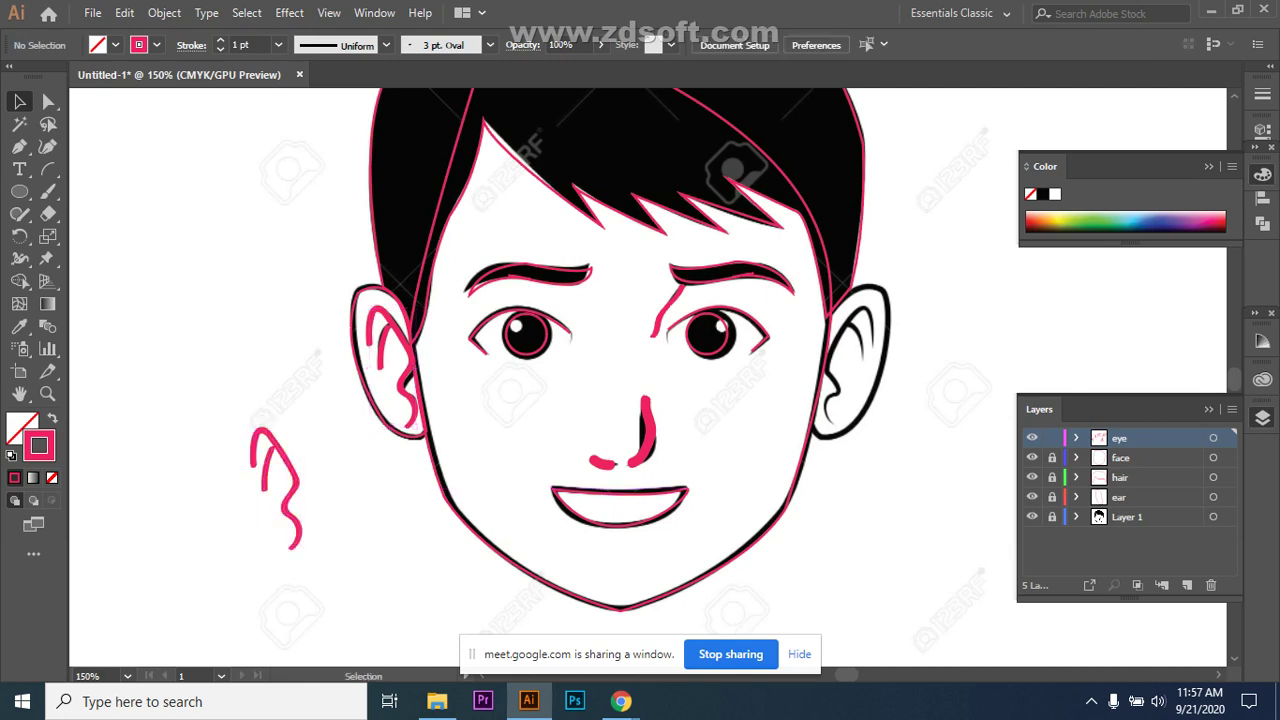
# Unlock the ear layer and place a copy of the left-hand ear outline in the empty area beside the face.
pyautogui.click(1052, 497)
pyautogui.click(380, 388)
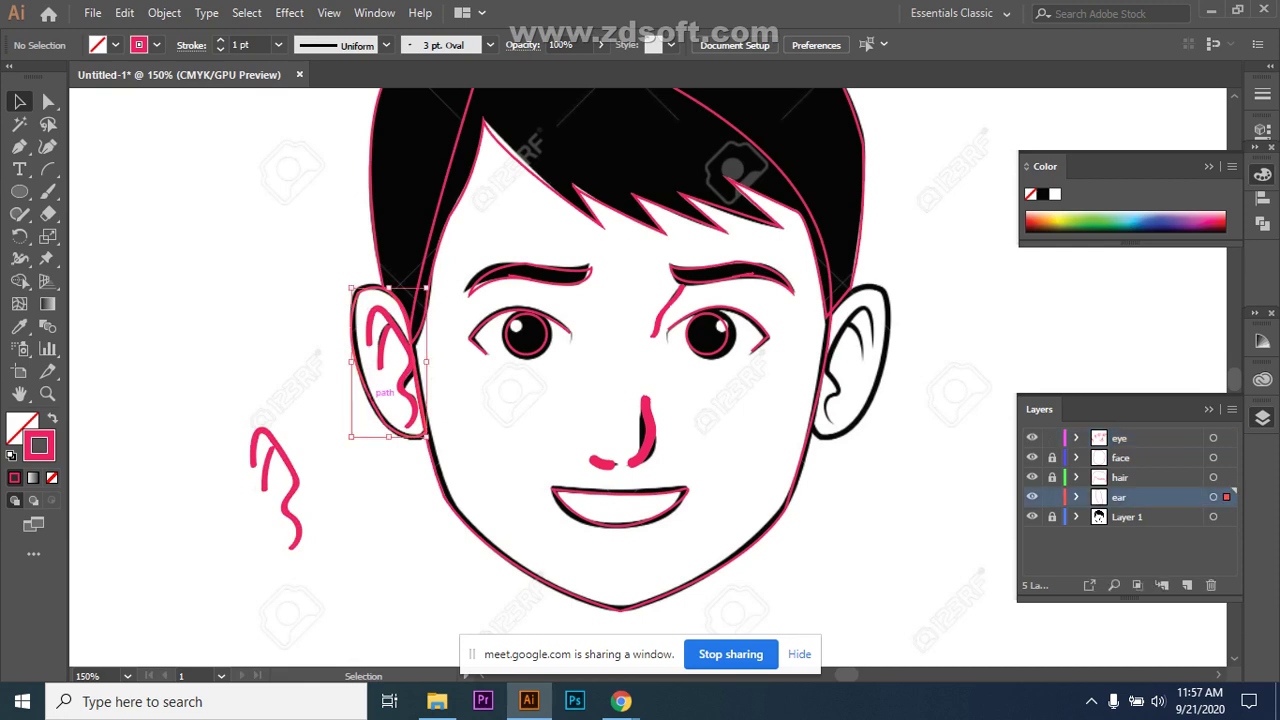
pyautogui.moveTo(379, 437); pyautogui.dragTo(226, 447)
# Reflect the copied ear outline across the vertical axis.
pyautogui.rightClick(207, 296)
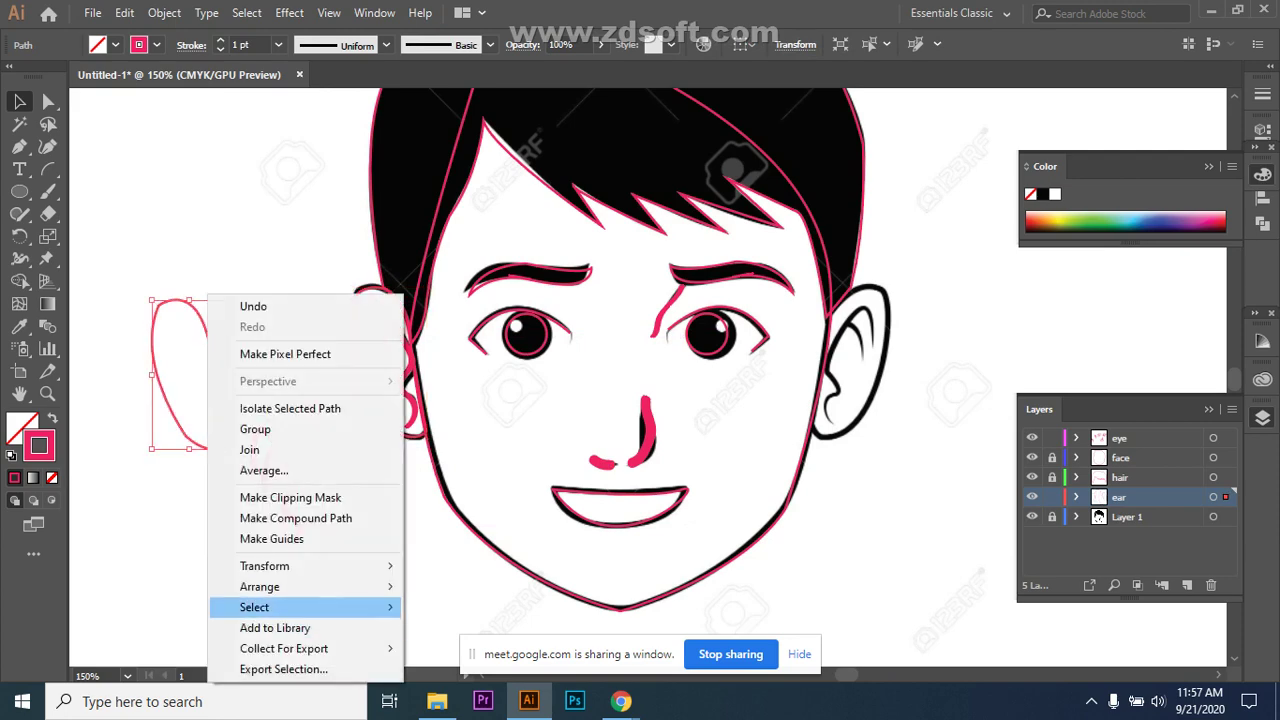
pyautogui.moveTo(300, 566)
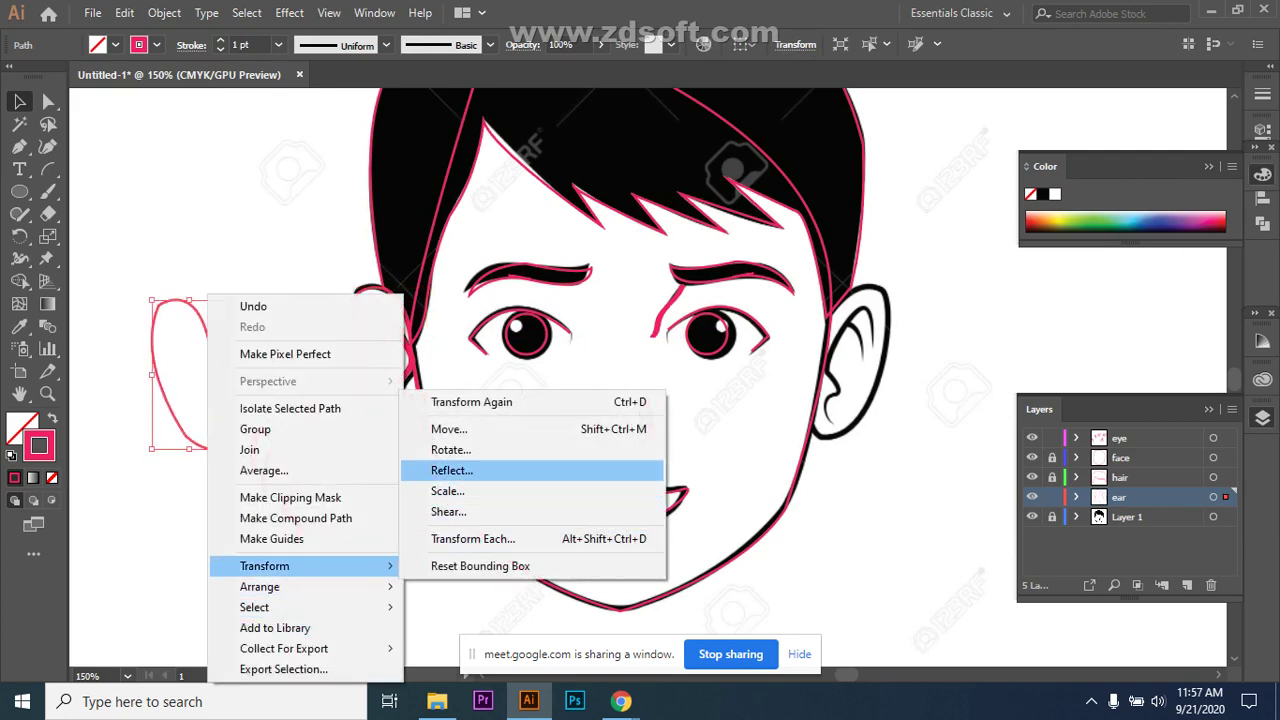
pyautogui.click(451, 470)
pyautogui.click(1093, 469)
pyautogui.click(300, 390)
pyautogui.moveTo(295, 480); pyautogui.dragTo(240, 395)
pyautogui.moveTo(188, 336); pyautogui.dragTo(184, 332)
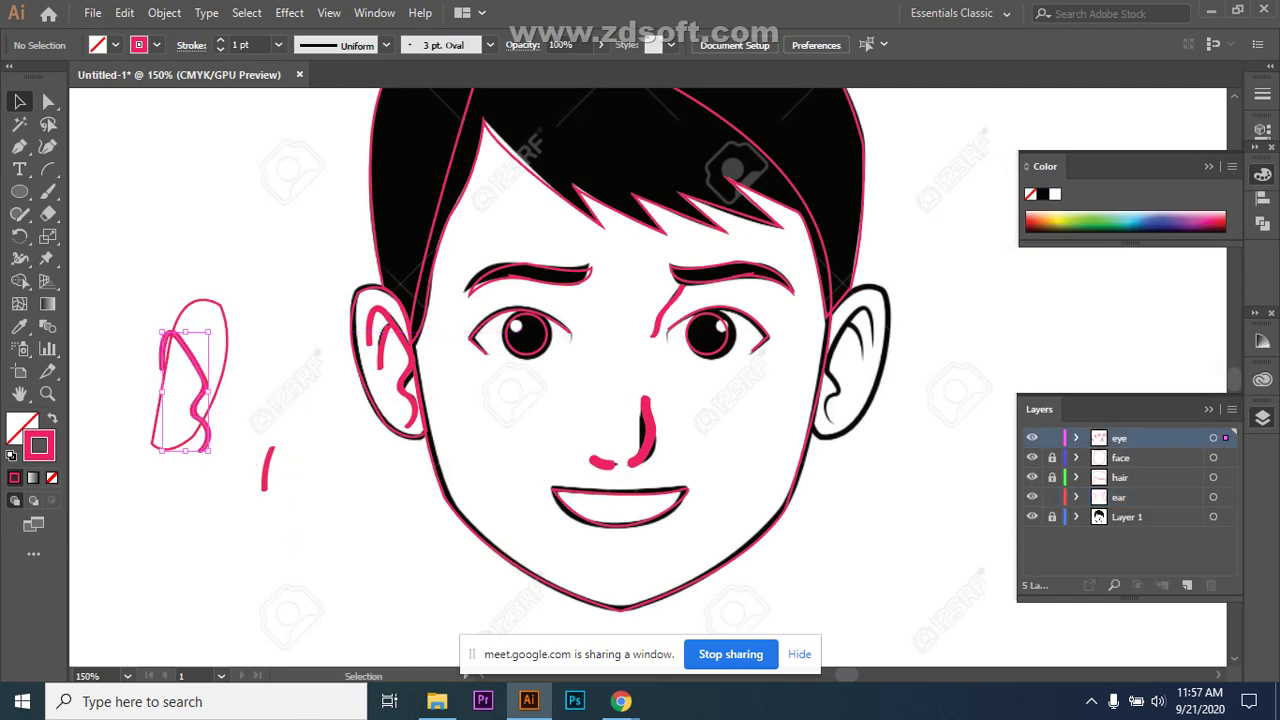
pyautogui.hotkey('ctrl', 'z')
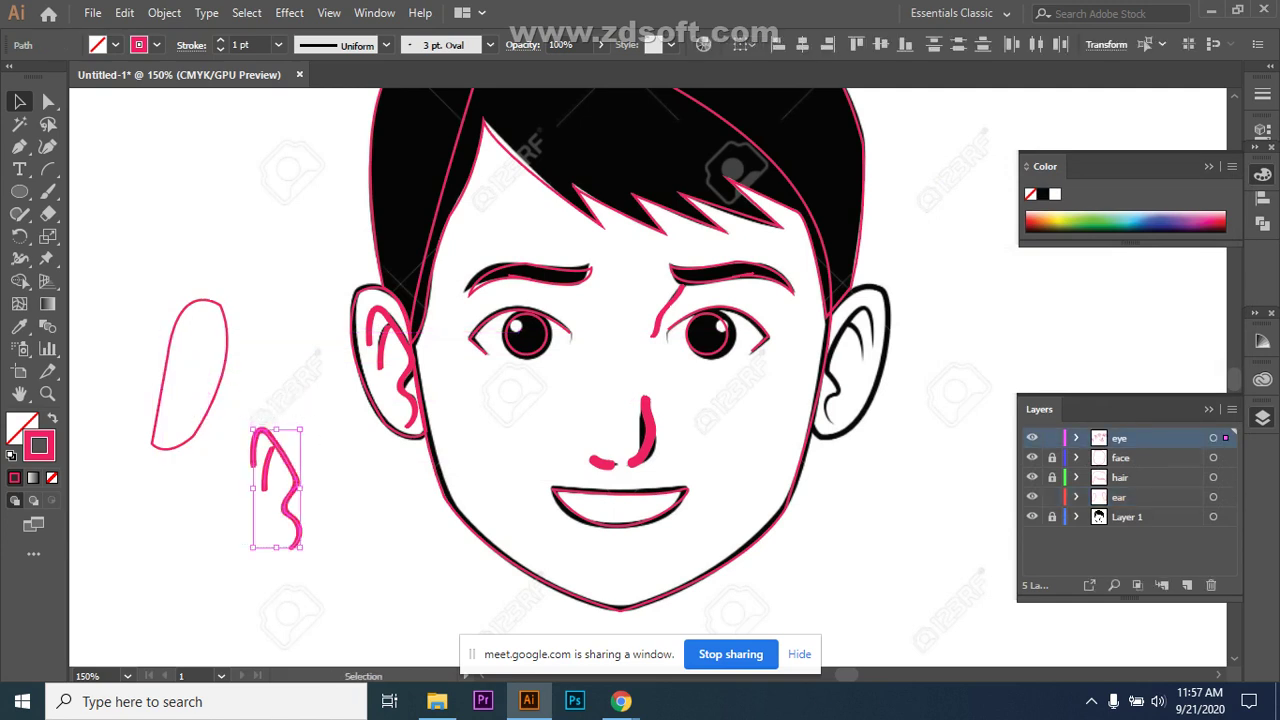
# Group the copied inner-ear strokes and reflect the group across the vertical axis.
pyautogui.rightClick(260, 90)
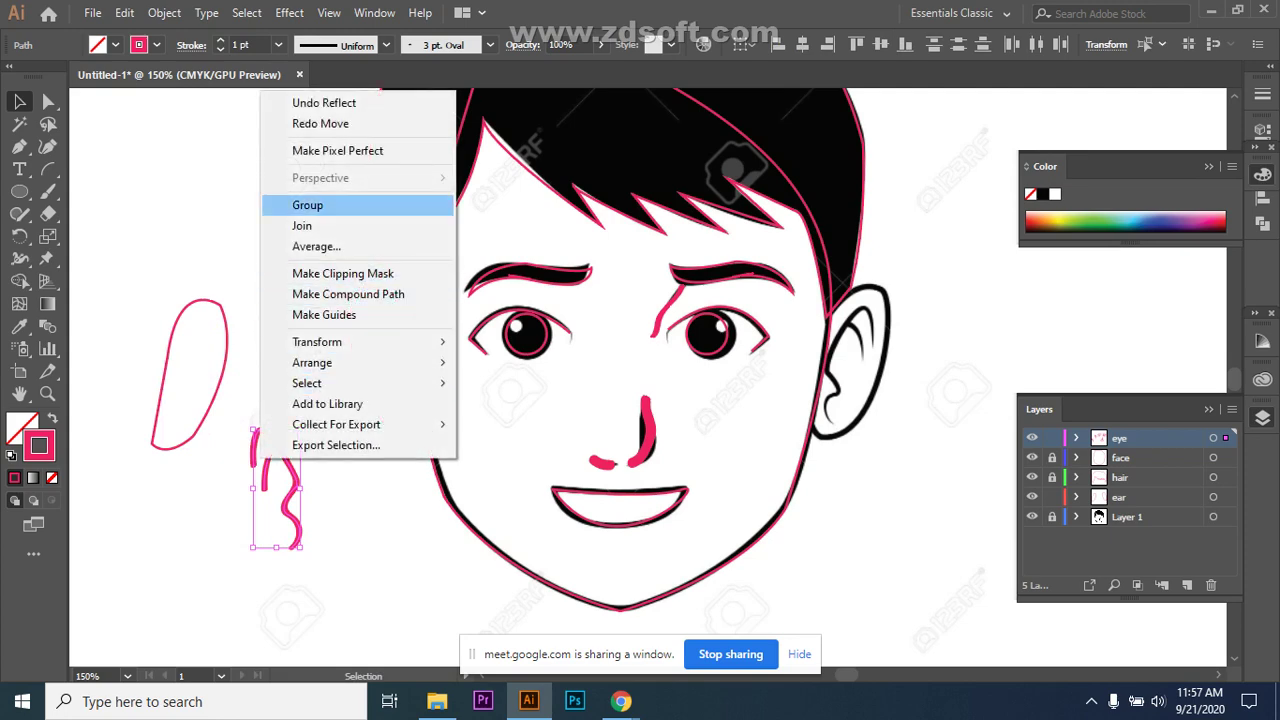
pyautogui.click(307, 204)
pyautogui.rightClick(300, 184)
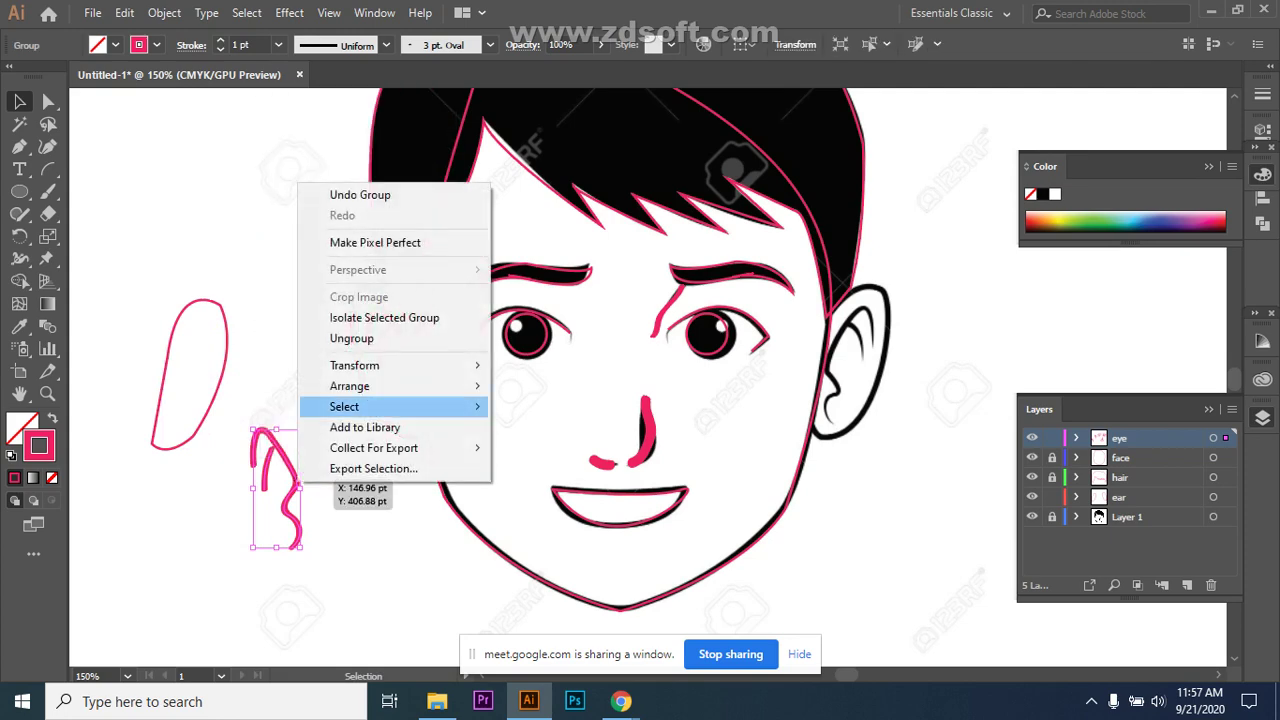
pyautogui.moveTo(400, 365)
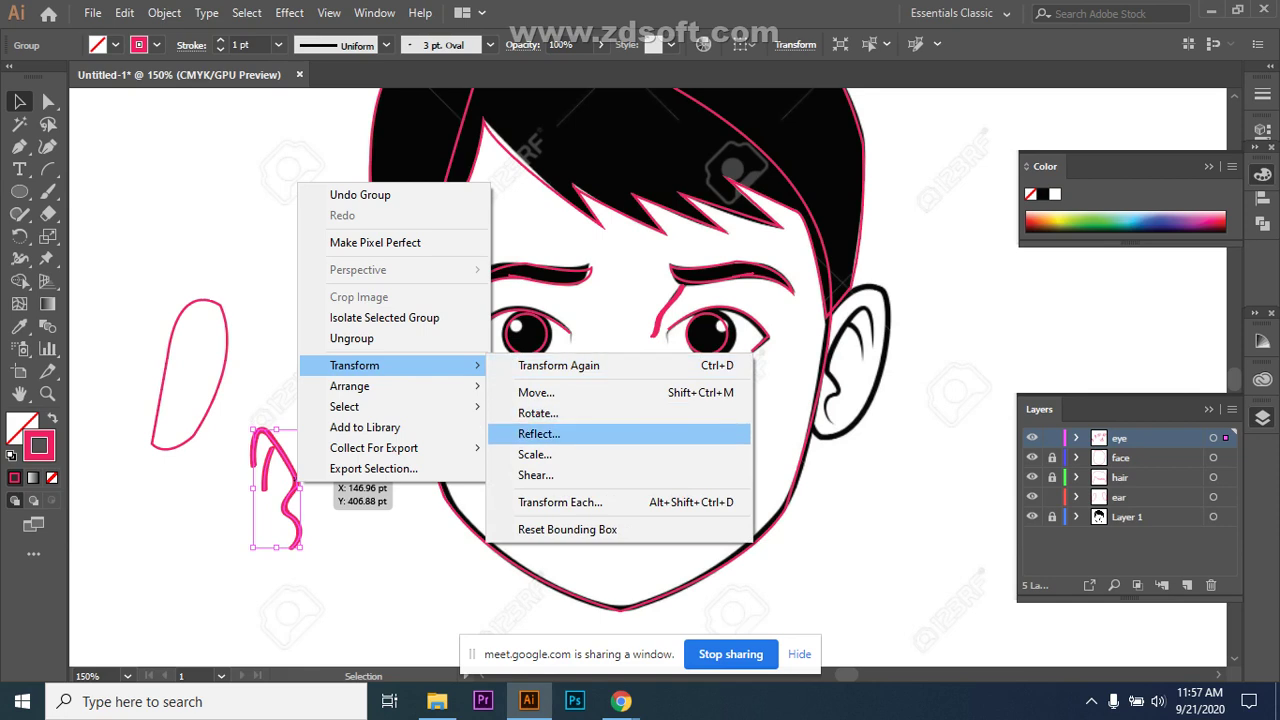
pyautogui.click(539, 433)
pyautogui.press('Return')
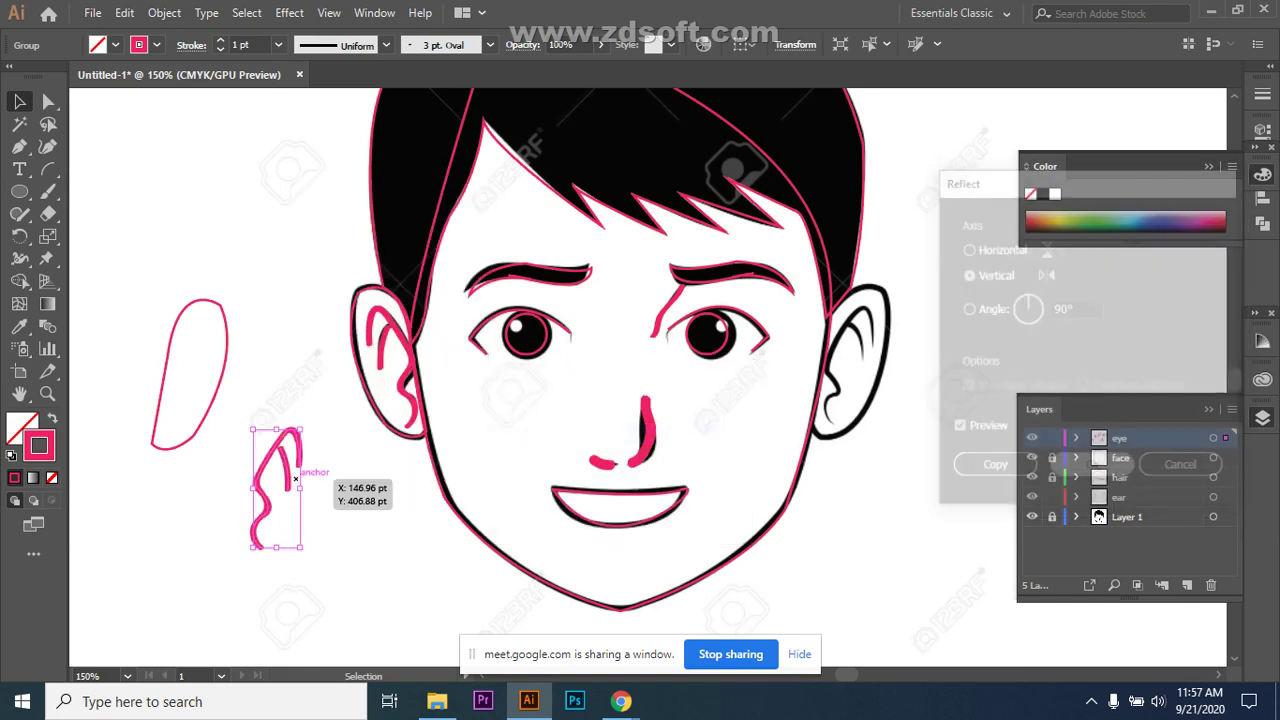
# Move the mirrored inner-ear group into the mirrored ear outline and nudge it slightly right and down.
pyautogui.moveTo(273, 462); pyautogui.dragTo(188, 326)
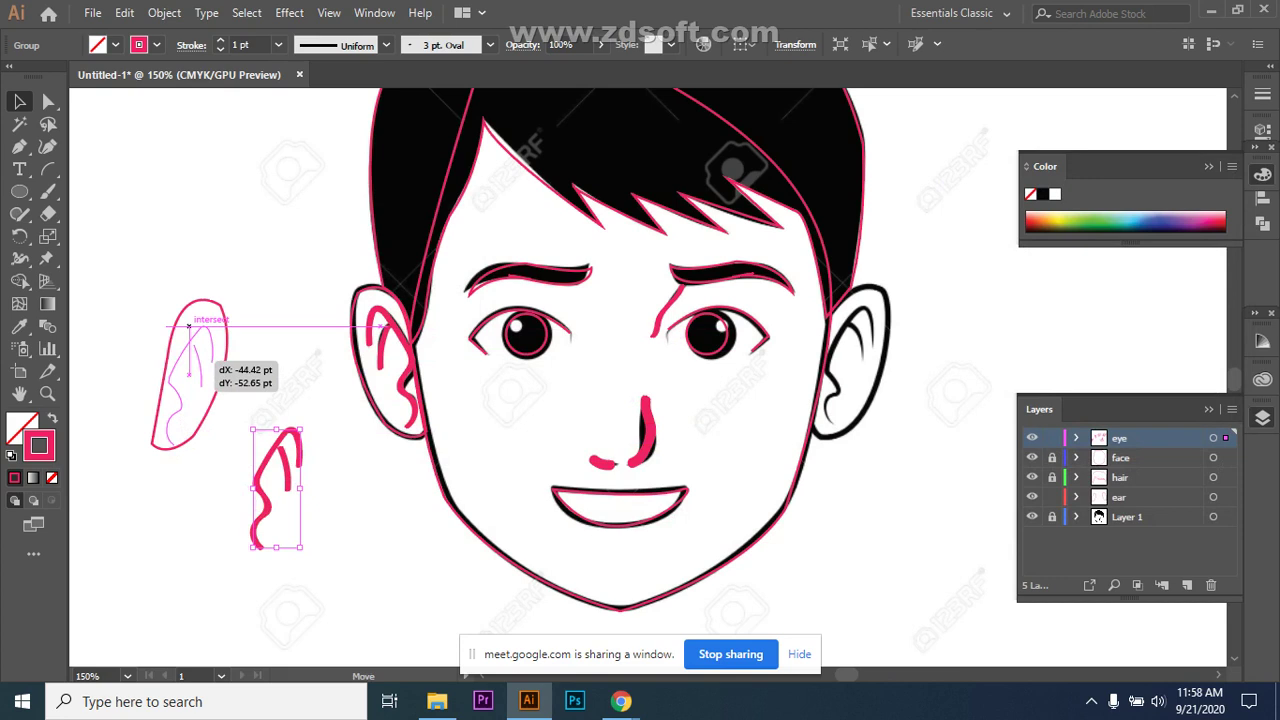
pyautogui.moveTo(188, 326); pyautogui.dragTo(188, 380)
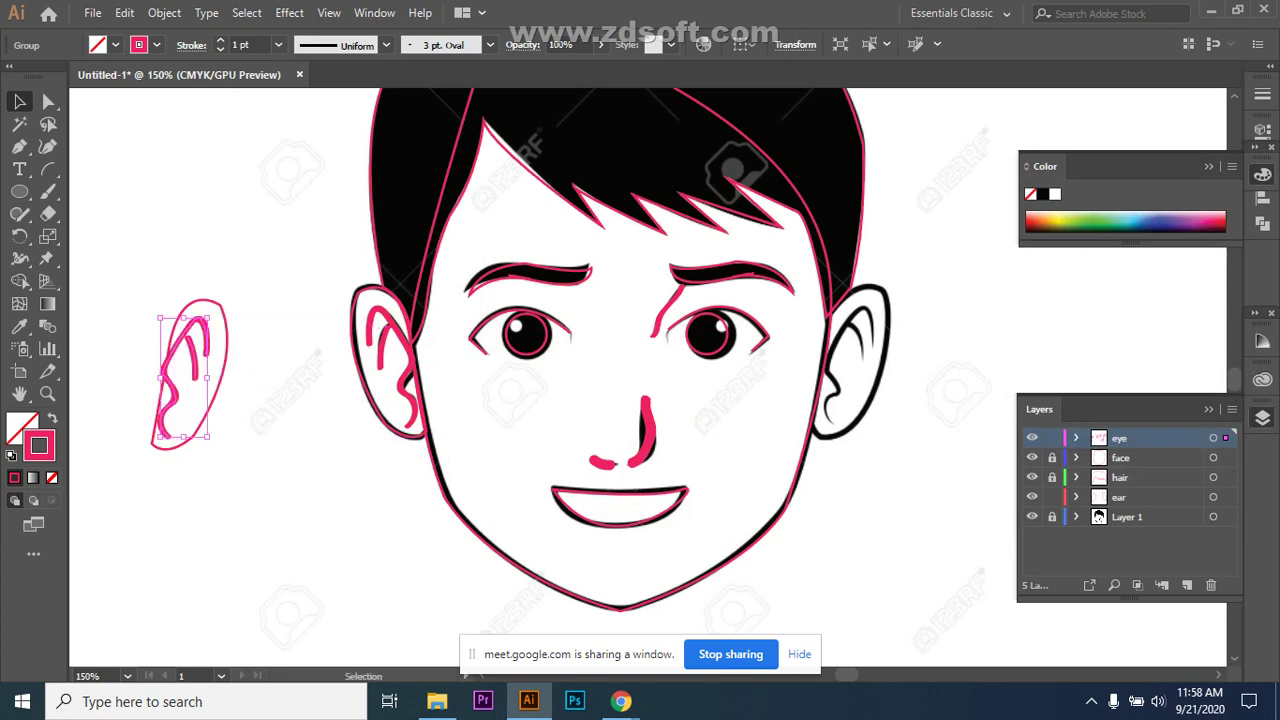
pyautogui.press('Right')
pyautogui.press('Right')
pyautogui.press('Right')
pyautogui.press('Down')
pyautogui.press('Down')
pyautogui.hotkey('ctrl', 'shift', 'a')
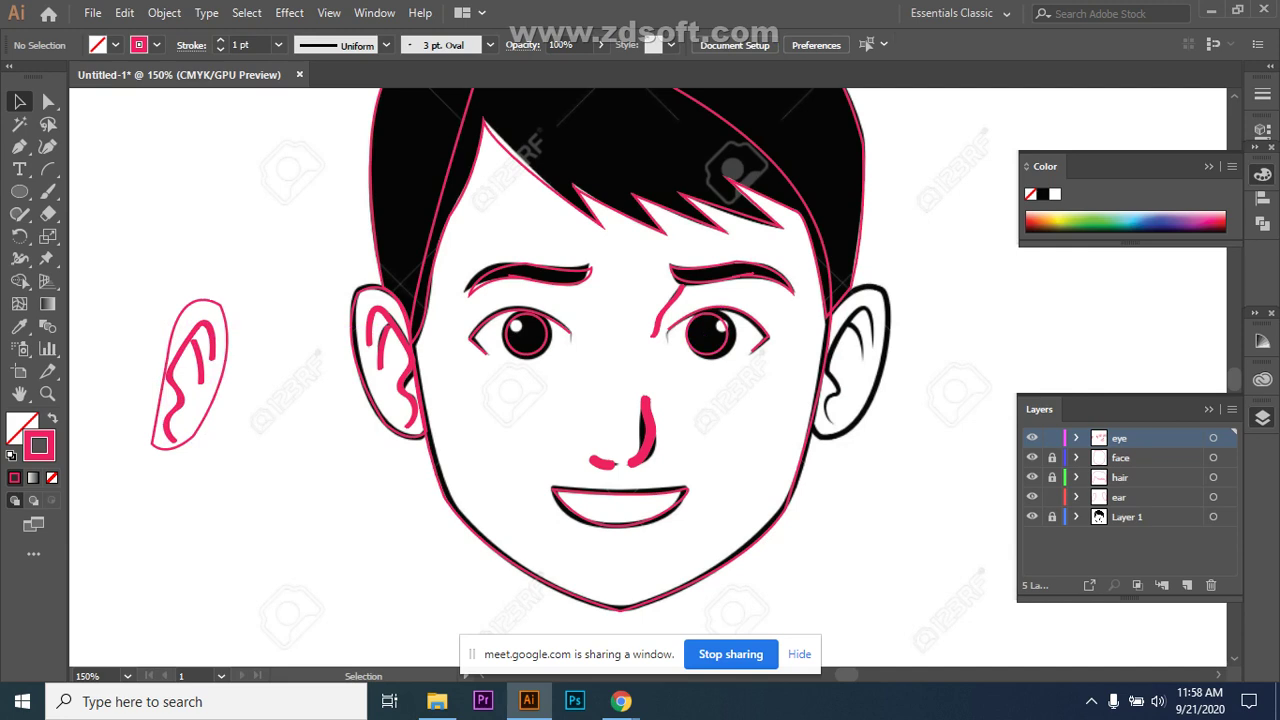
# Set the stroke colour of the mirrored ear outline and its inner strokes to near-black 070103.
pyautogui.moveTo(145, 292); pyautogui.dragTo(248, 465)
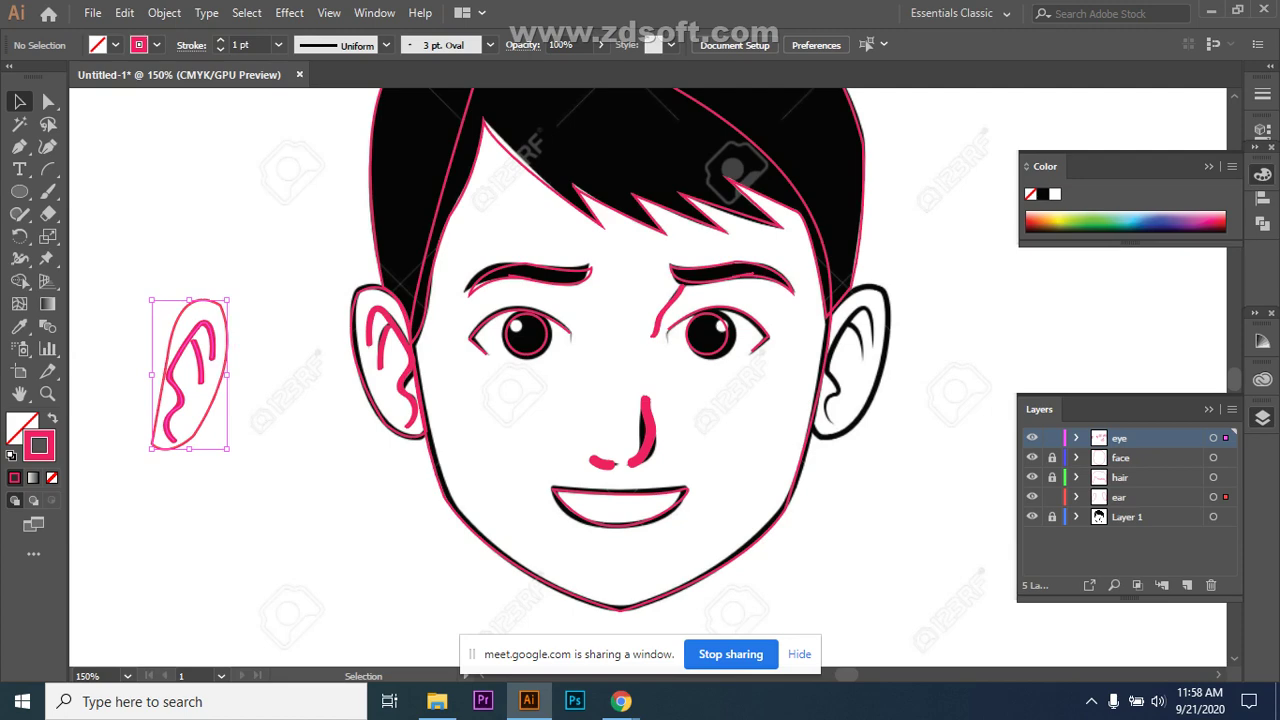
pyautogui.hotkey('ctrl', 'a')
pyautogui.doubleClick(38, 445)
pyautogui.write('070103')
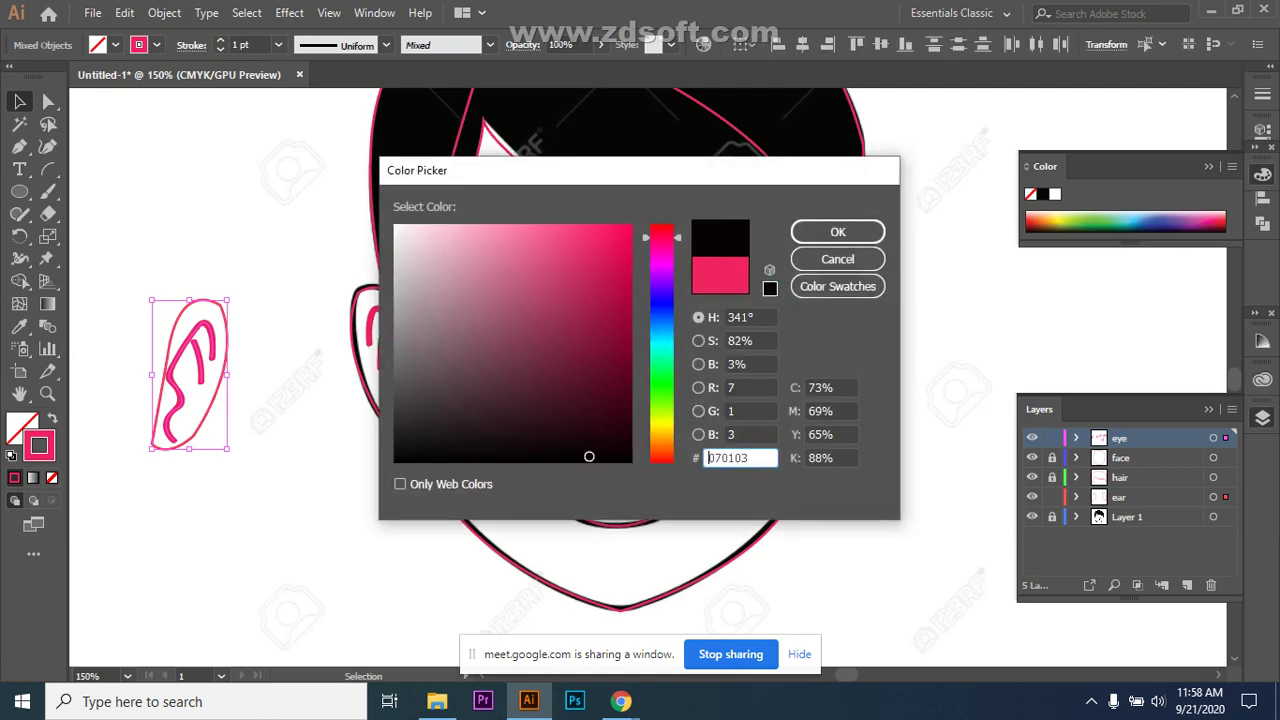
pyautogui.click(838, 231)
pyautogui.hotkey('ctrl', 'shift', 'a')
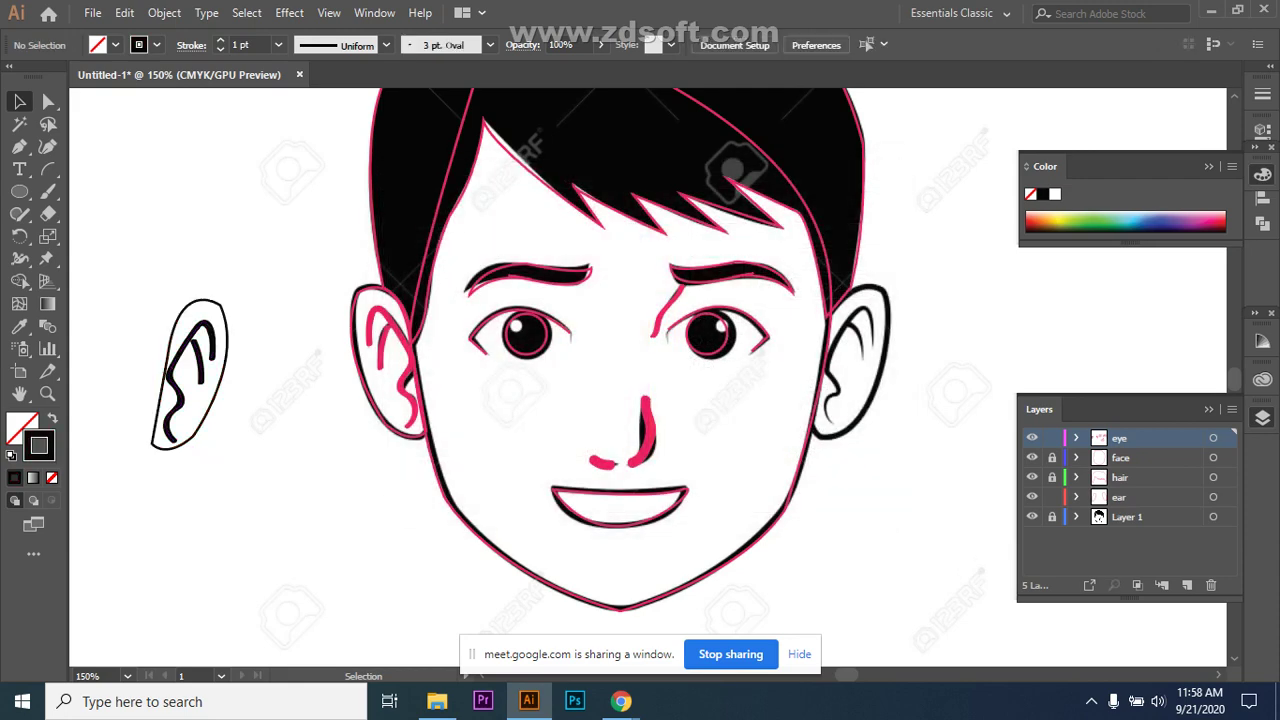
# Apply the mirrored ear's black stroke to the original ear outline and its inner strokes with the Eyedropper.
pyautogui.click(385, 342)
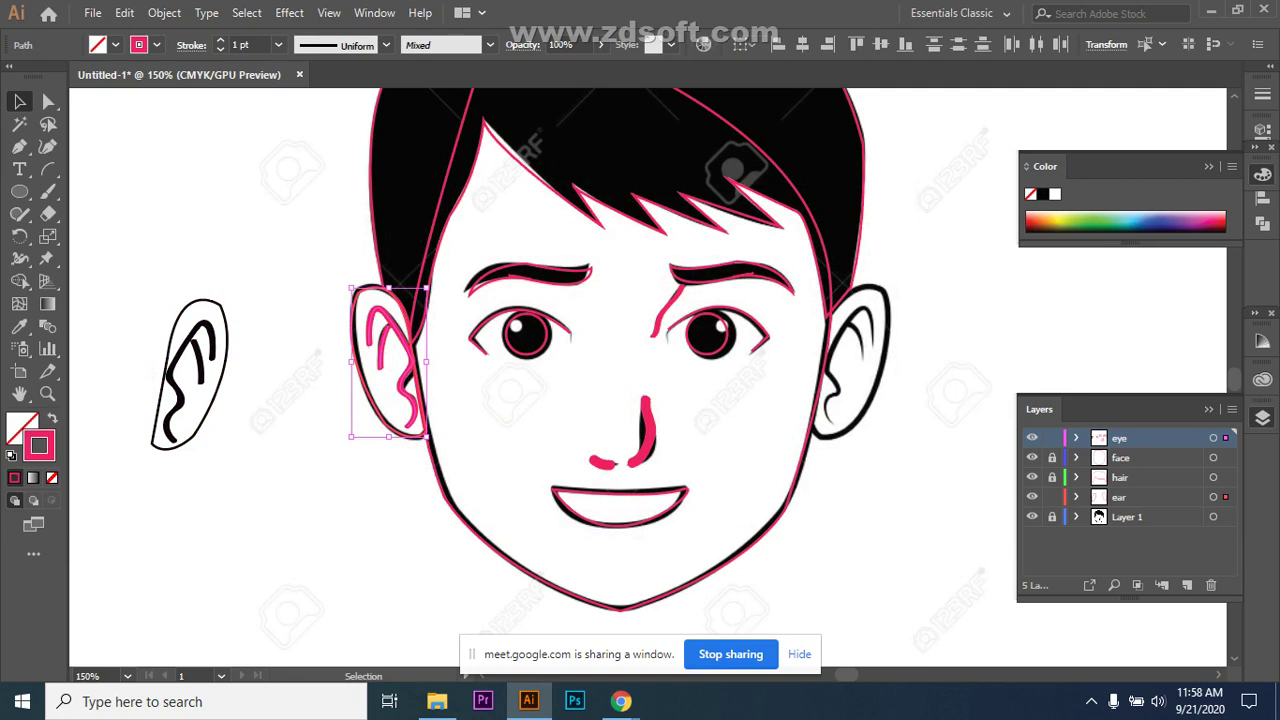
pyautogui.rightClick(379, 313)
pyautogui.click(340, 606)
pyautogui.moveTo(297, 289); pyautogui.dragTo(429, 410)
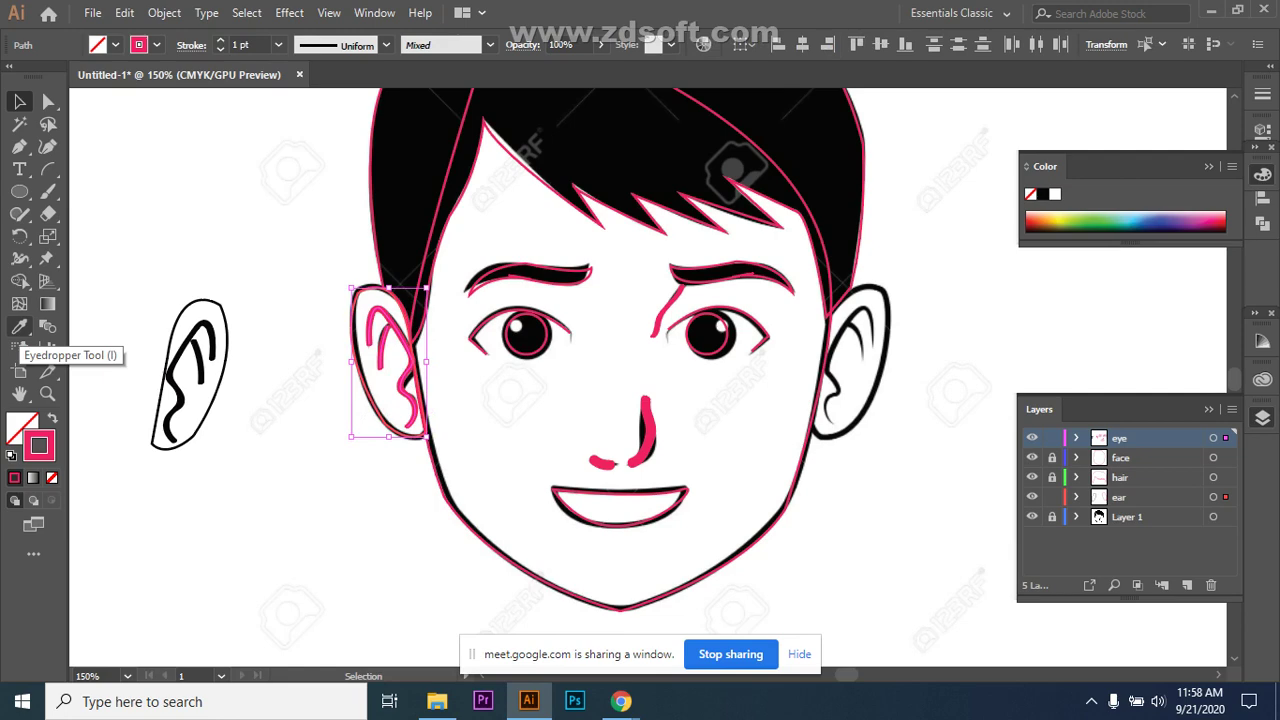
pyautogui.doubleClick(19, 326)
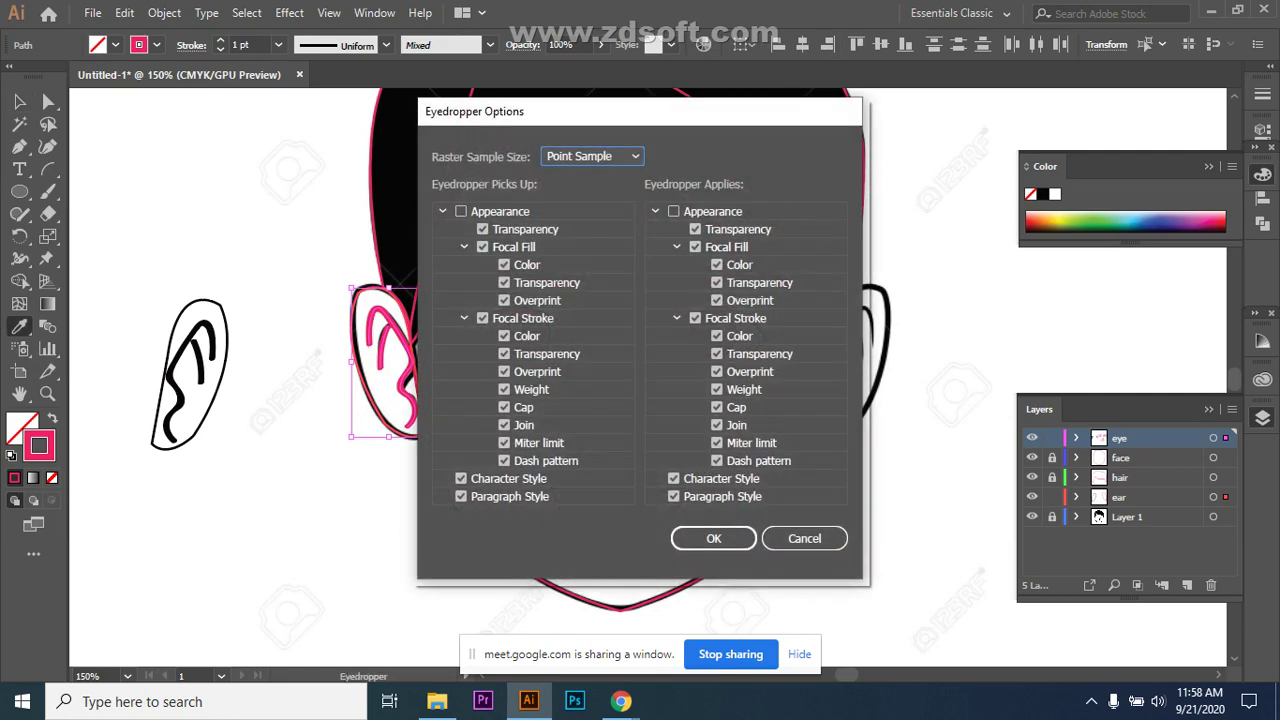
pyautogui.click(804, 538)
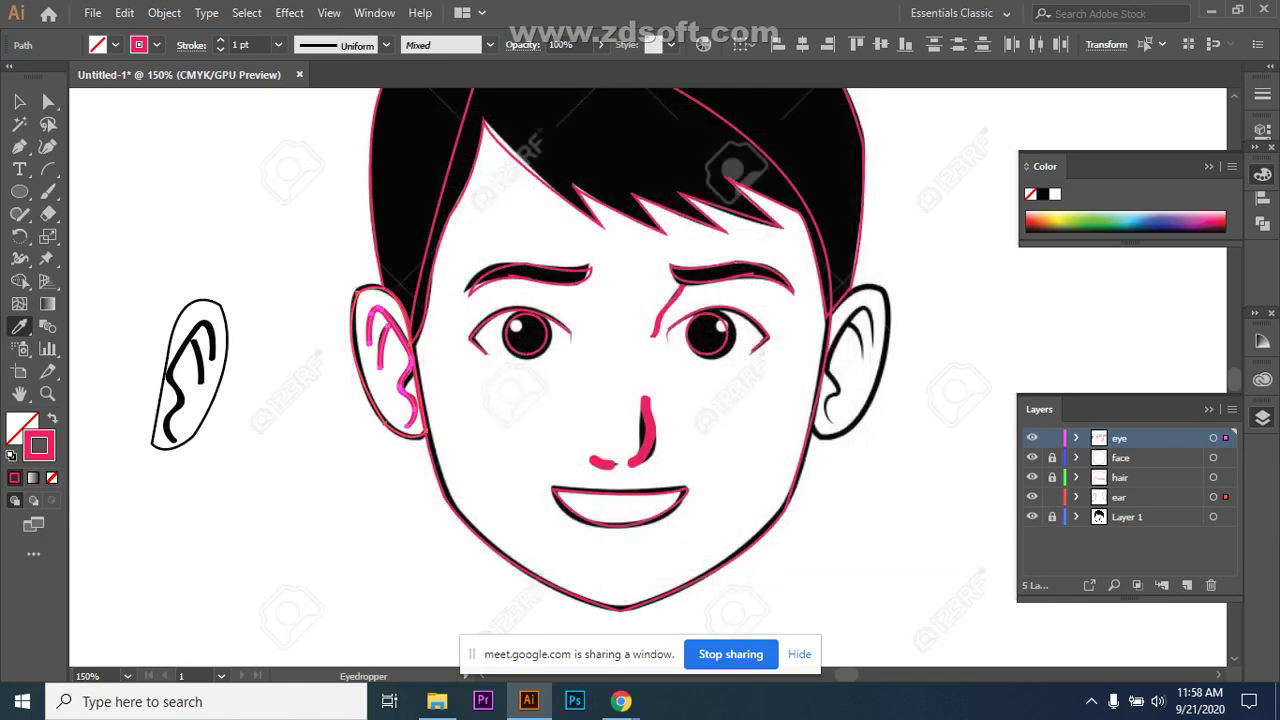
pyautogui.click(190, 350)
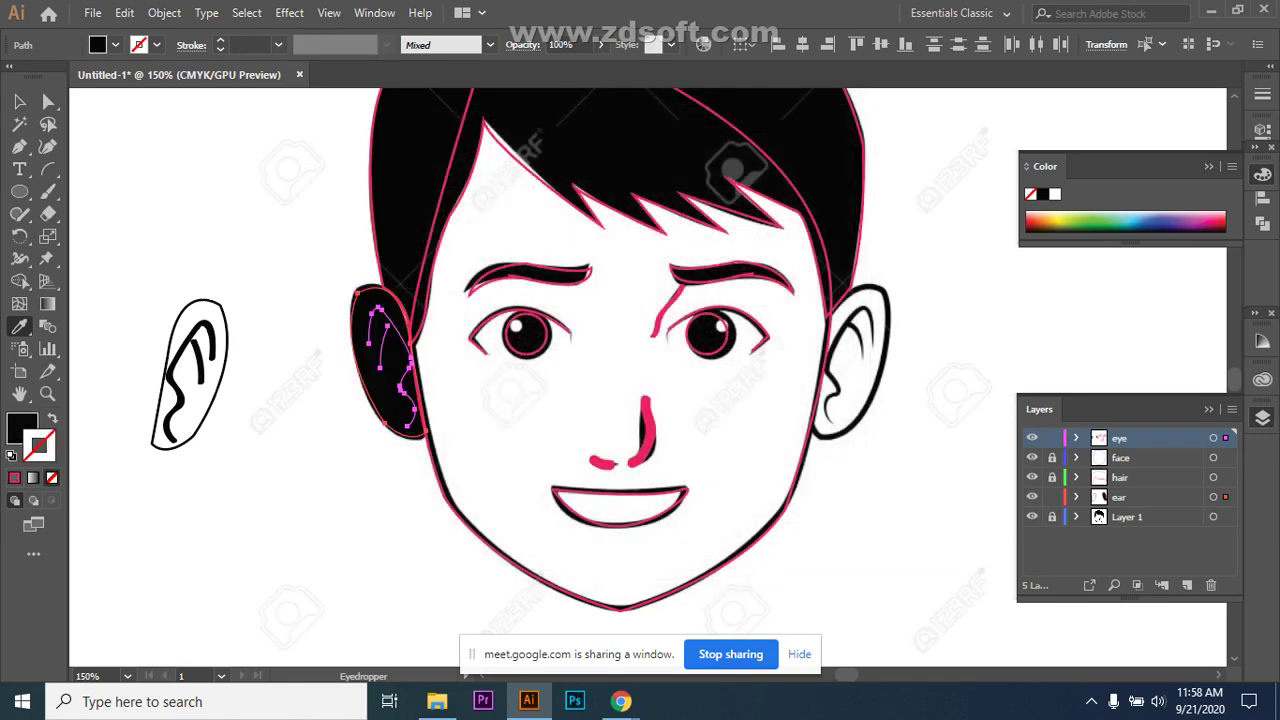
pyautogui.hotkey('ctrl', 'z')
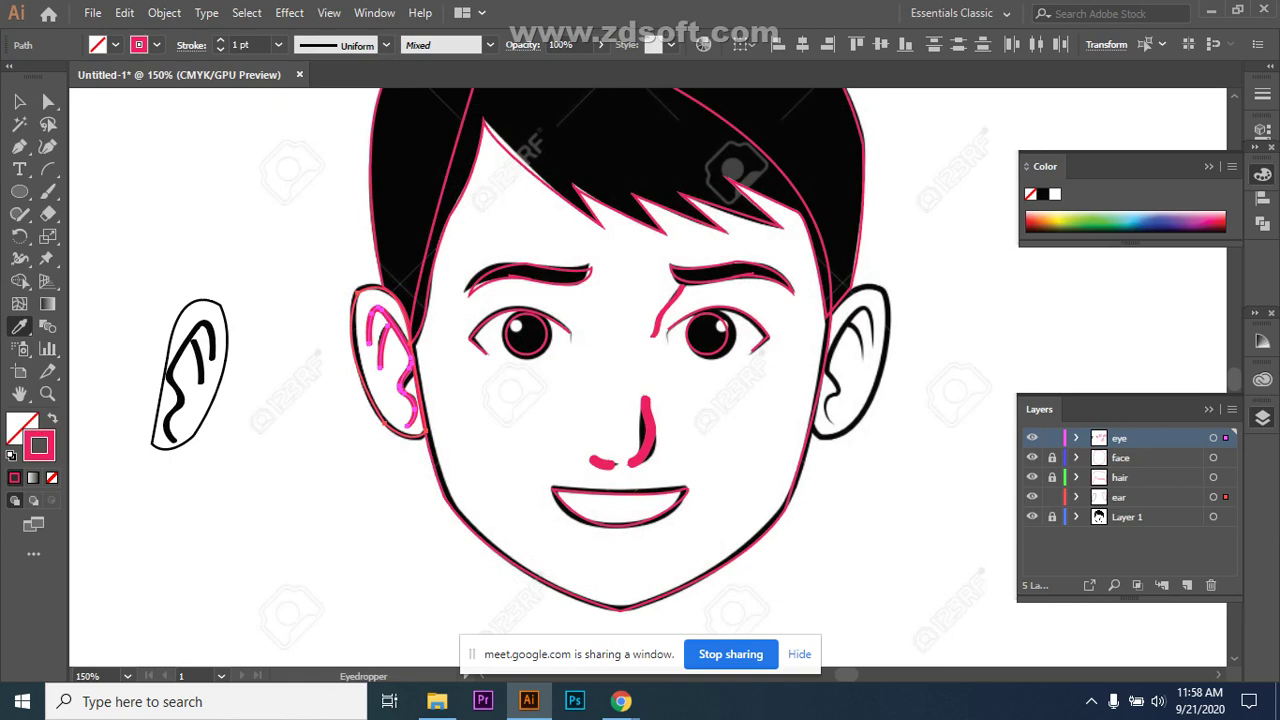
pyautogui.hotkey('ctrl', 'shift', 'z')
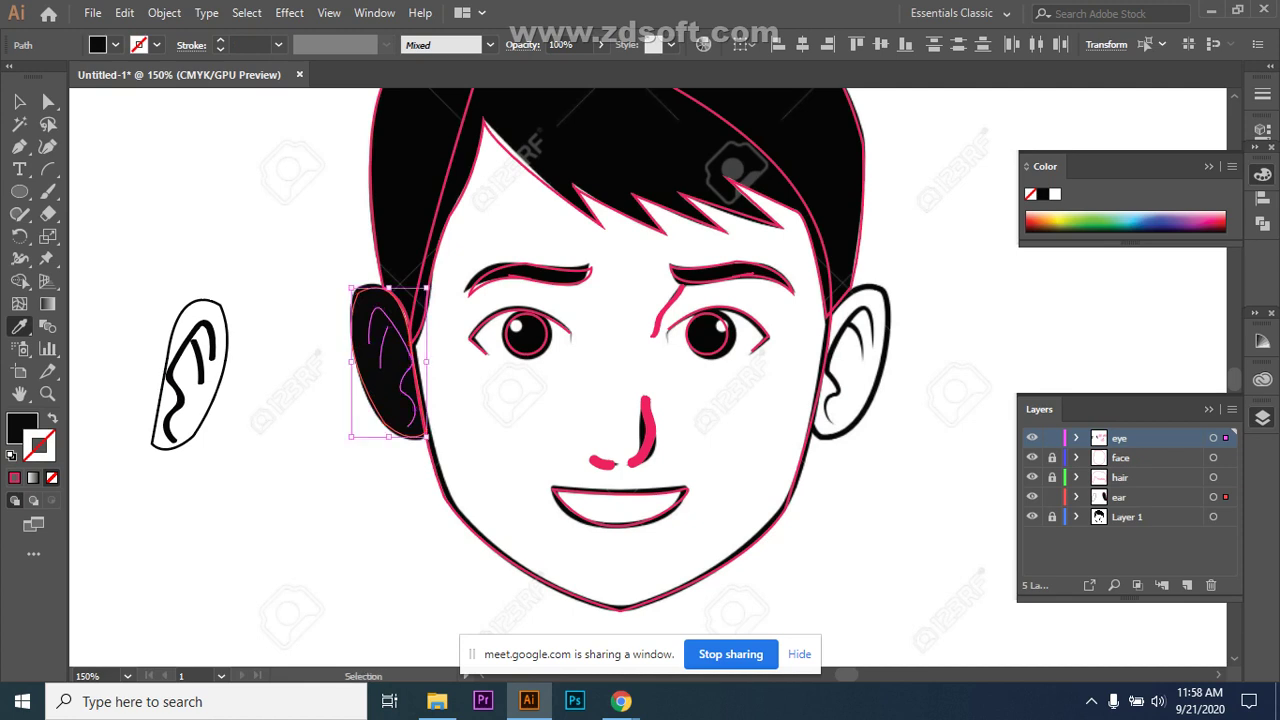
pyautogui.hotkey('ctrl', 'z')
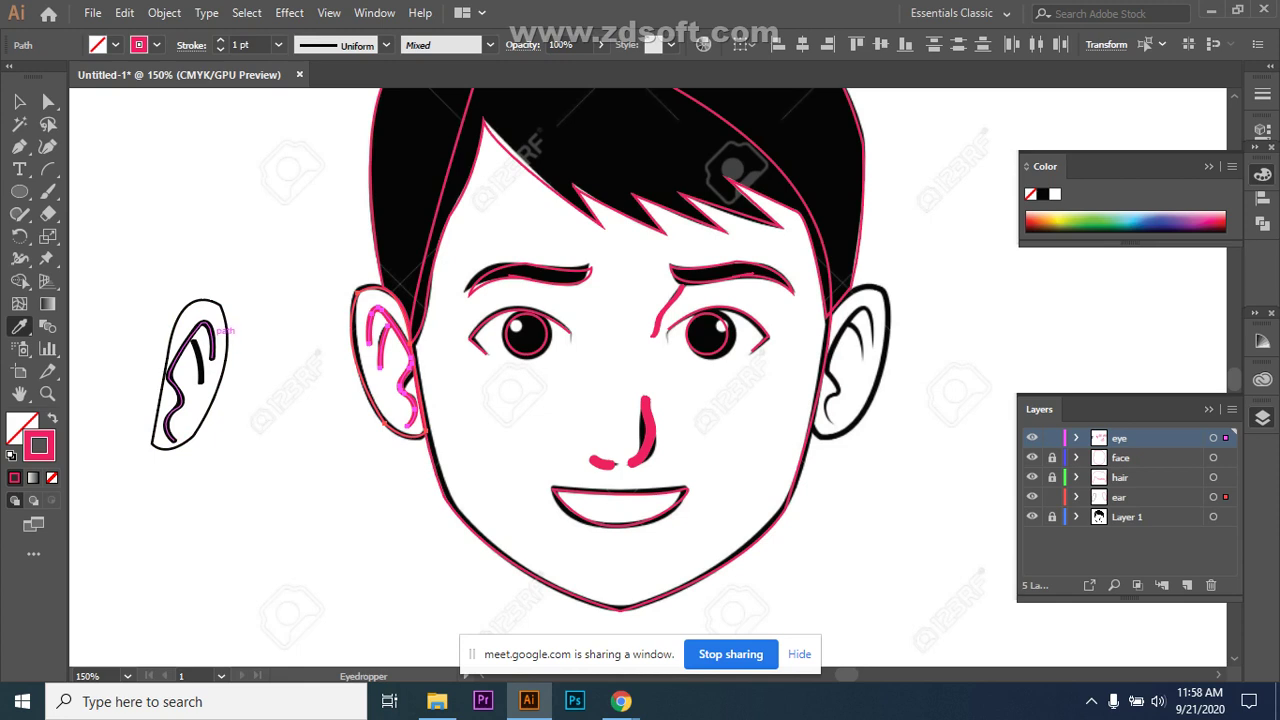
pyautogui.click(212, 333)
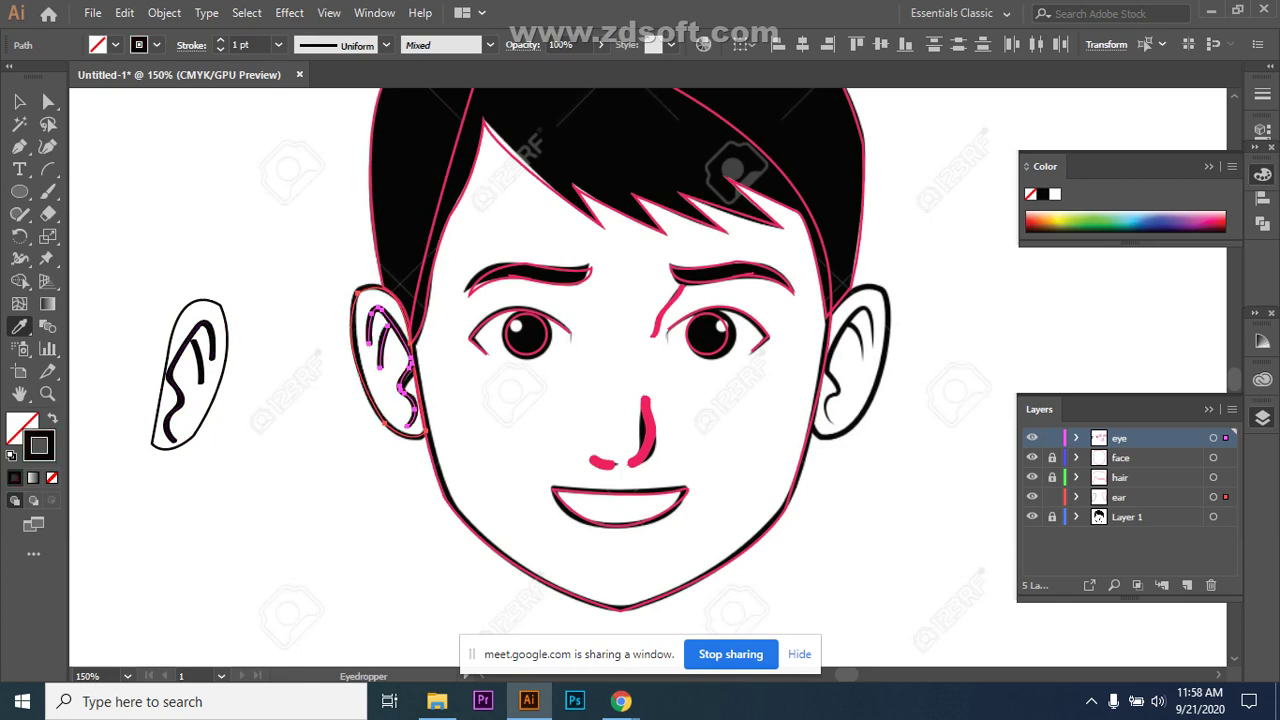
# Move the complete mirrored ear onto the opposite side of the face, over the reference image's second ear.
pyautogui.click(19, 101)
pyautogui.moveTo(132, 260); pyautogui.dragTo(284, 446)
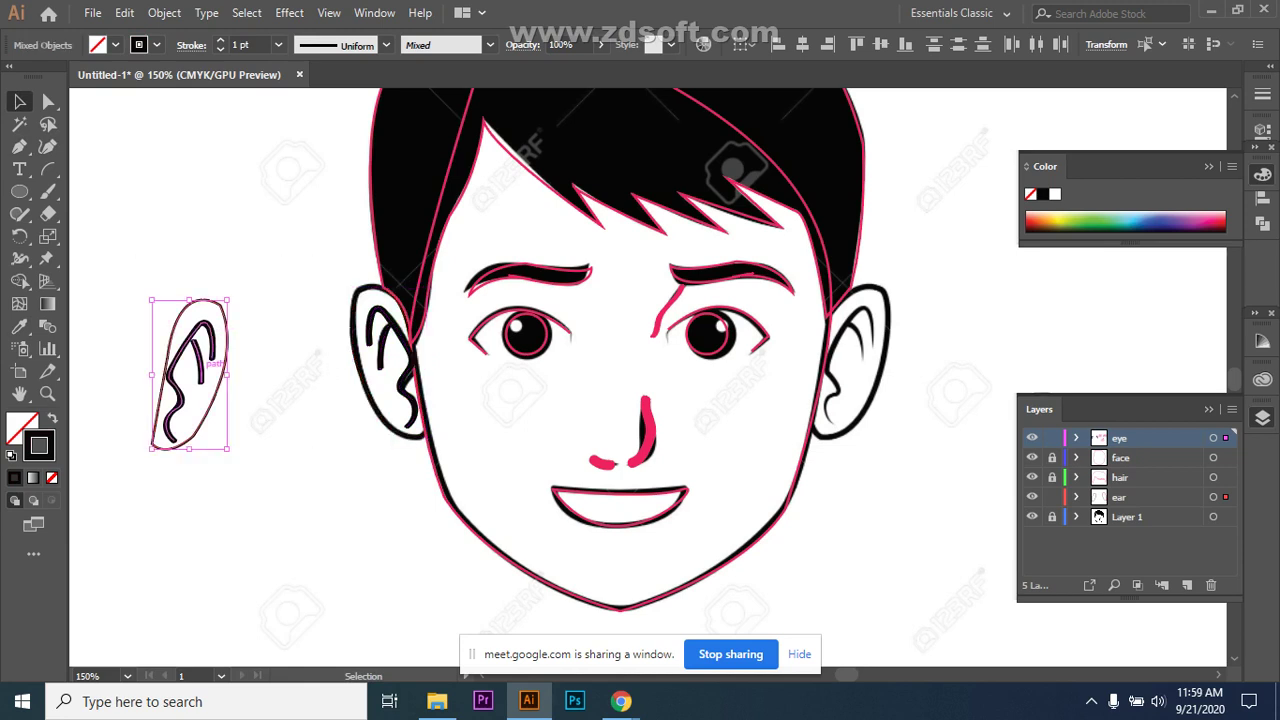
pyautogui.moveTo(213, 362)
pyautogui.mouseDown()
pyautogui.moveTo(866, 356)
pyautogui.moveTo(851, 361)
pyautogui.mouseUp()
pyautogui.click(226, 249)
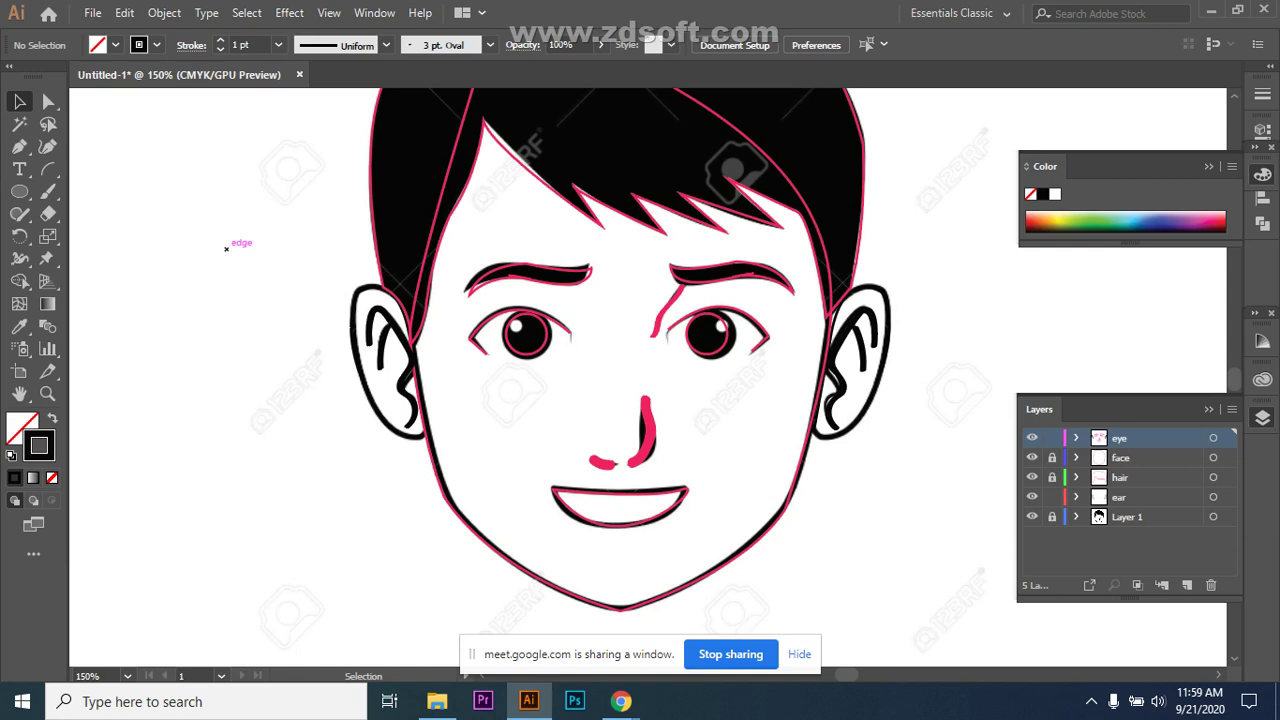
# Hide the reference image on Layer 1 and unlock the hair and face layers.
pyautogui.click(1032, 517)
pyautogui.scroll(2, 620, 360)
pyautogui.scroll(2, 648, 376)
pyautogui.scroll(-2, 648, 376)
pyautogui.click(1052, 477)
pyautogui.click(1052, 457)
pyautogui.scroll(-2, 620, 360)
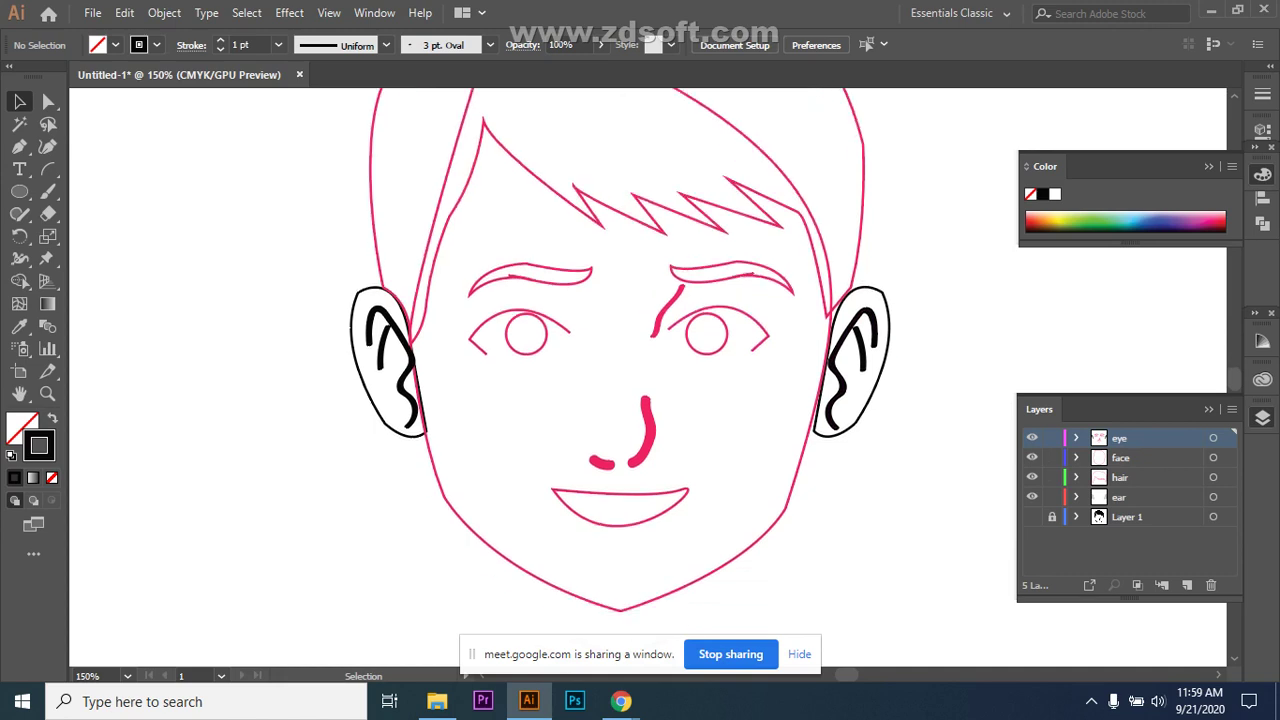
# Remove the hair shape's stroke and fill it with black 000000.
pyautogui.scroll(3, 655, 287)
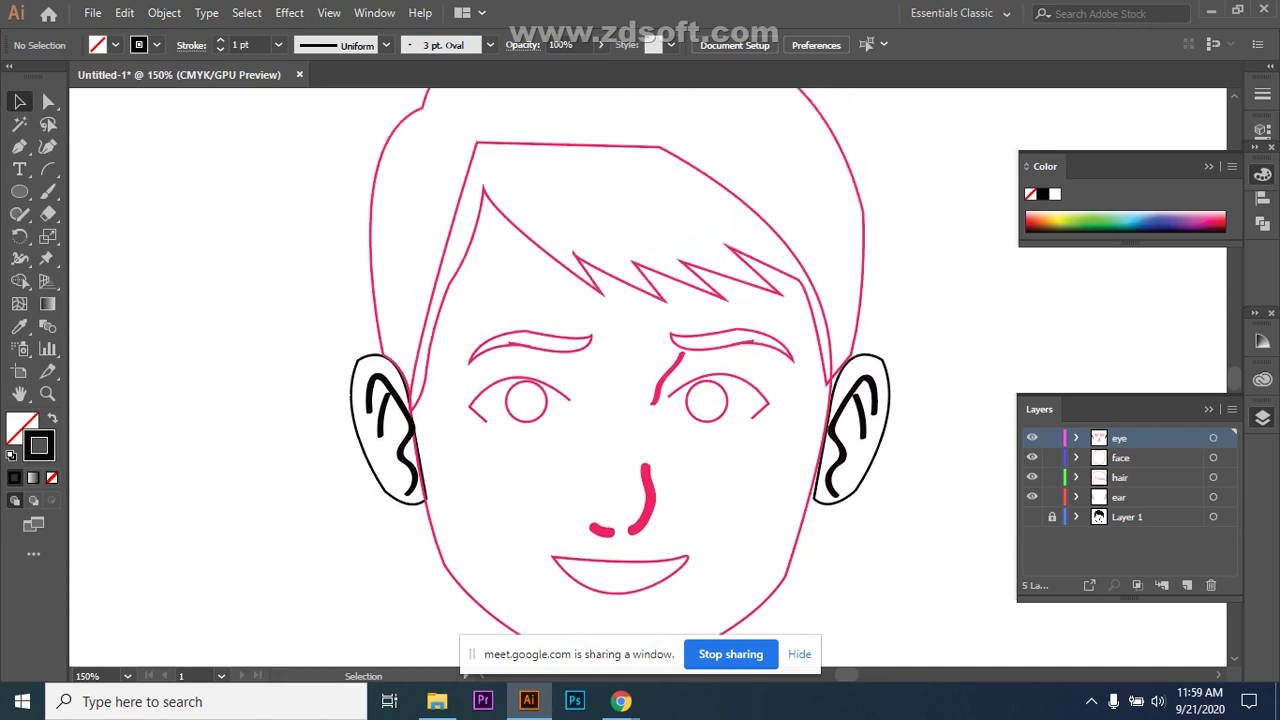
pyautogui.click(655, 287)
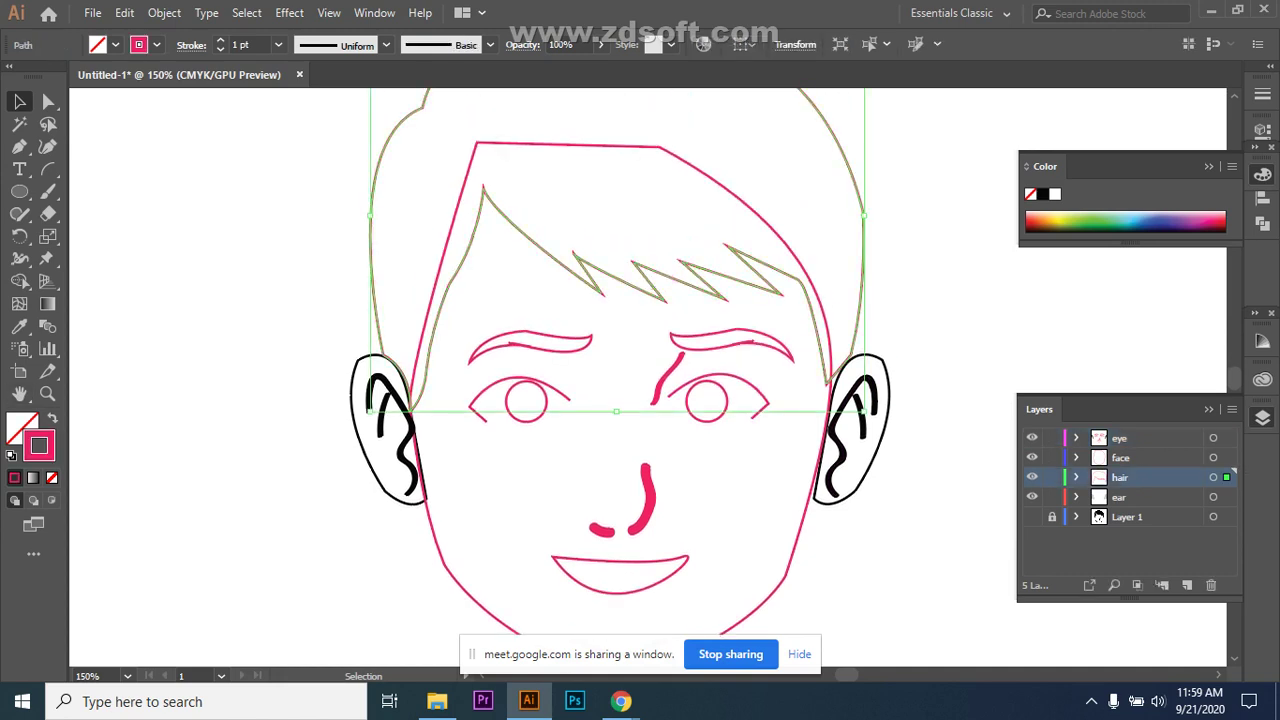
pyautogui.click(51, 477)
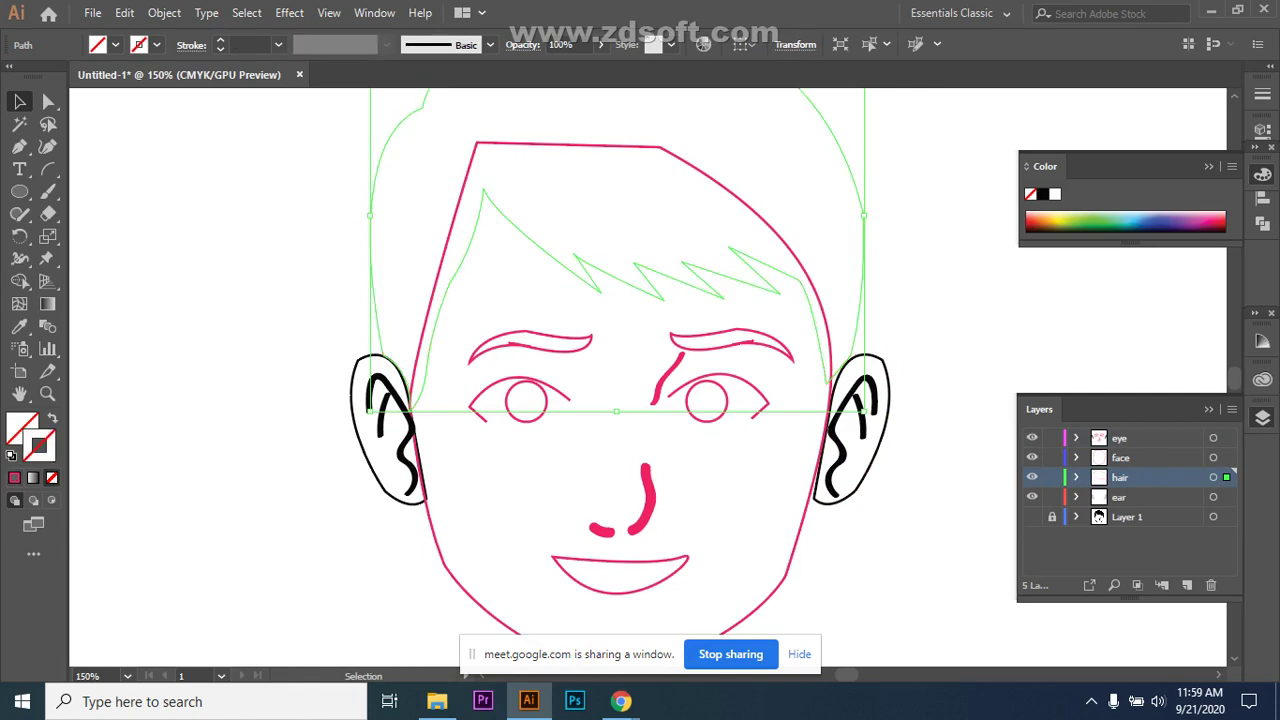
pyautogui.doubleClick(22, 428)
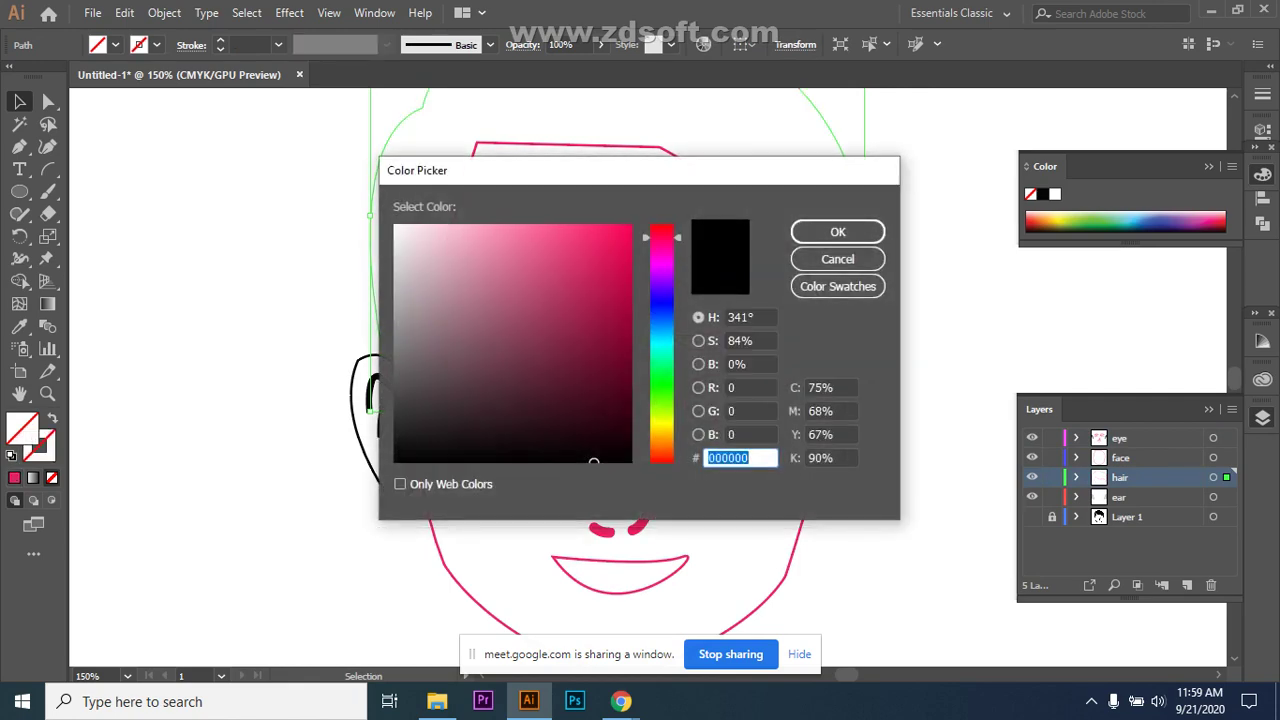
pyautogui.click(838, 231)
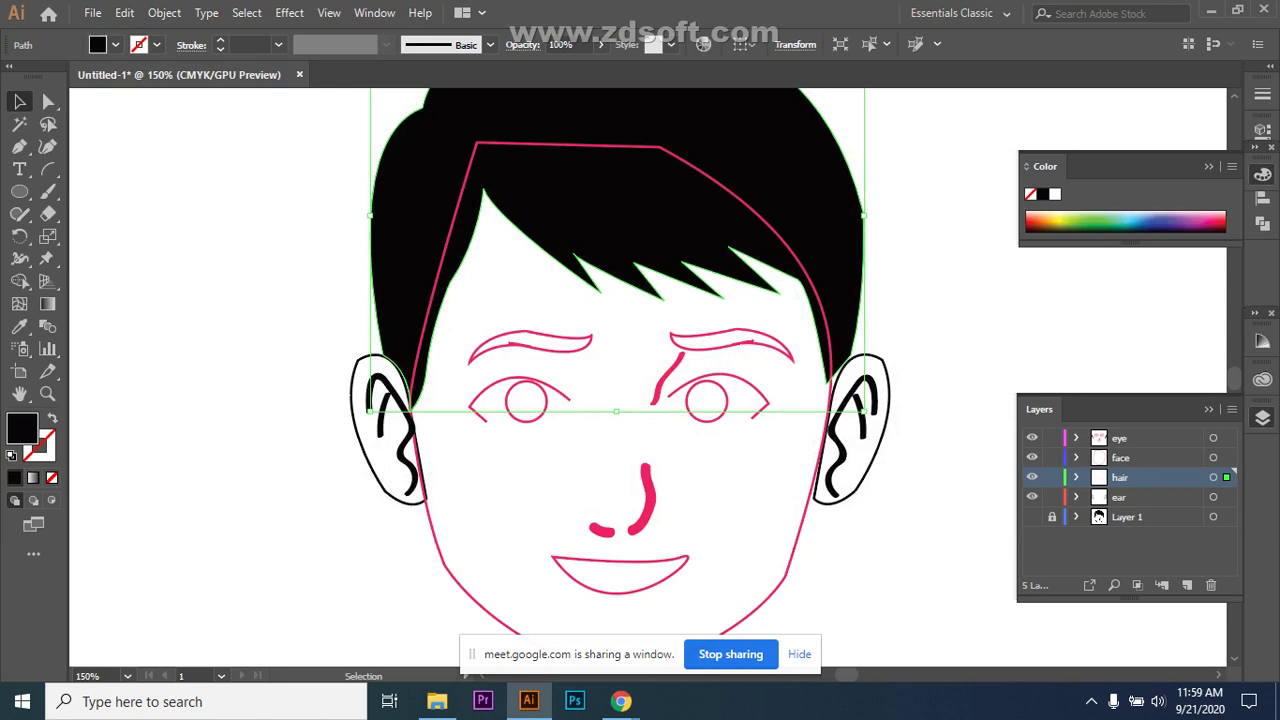
pyautogui.hotkey('ctrl', 'shift', 'a')
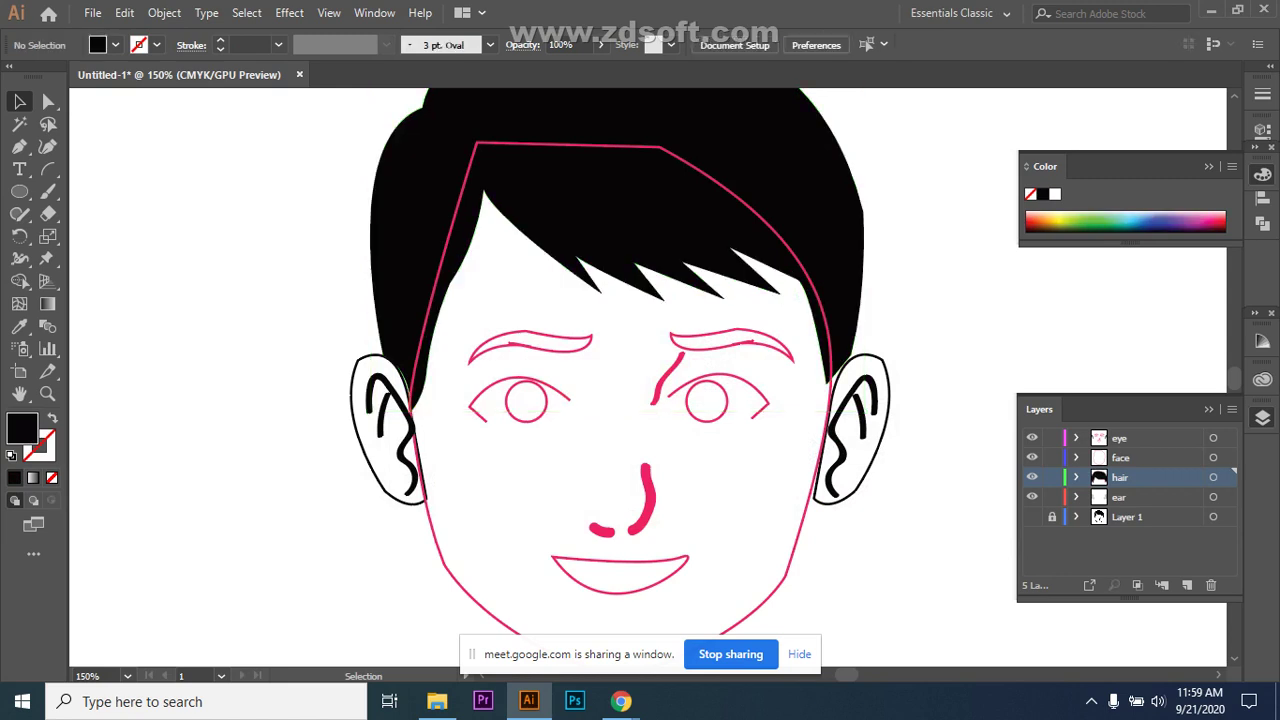
# Remove the face shape's stroke and fill it with off-white F7F5F6.
pyautogui.click(448, 558)
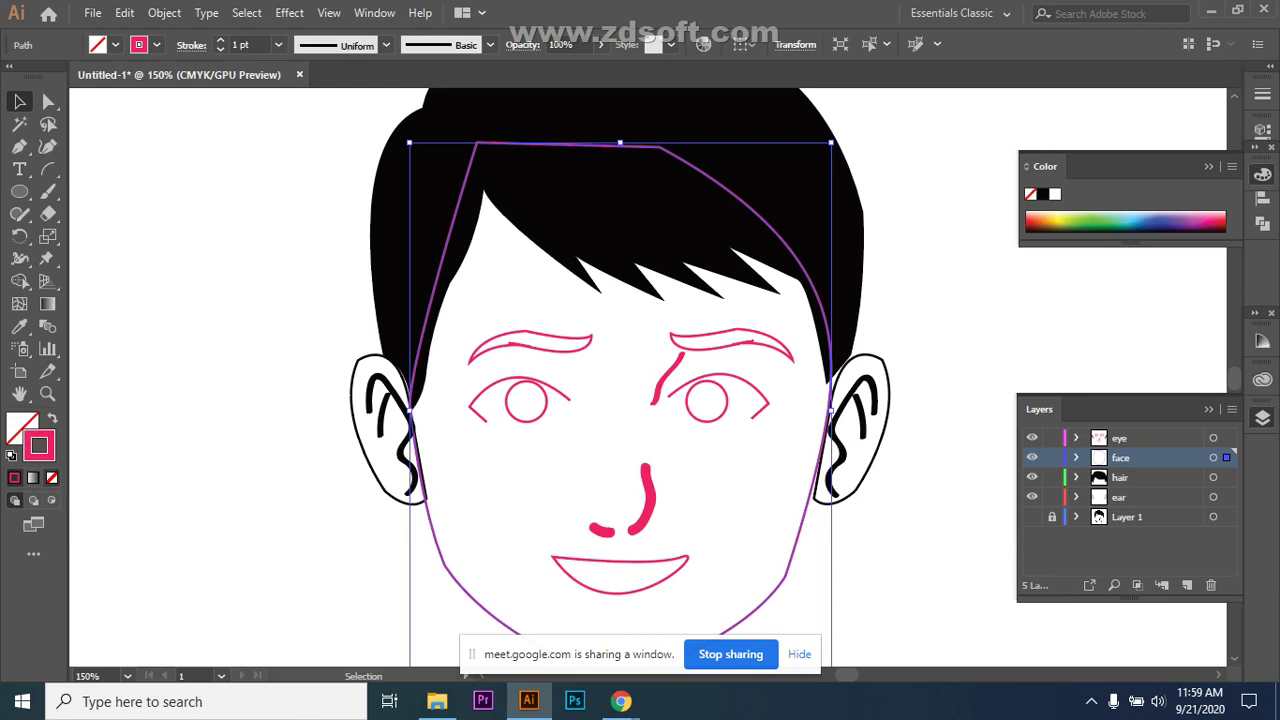
pyautogui.click(52, 477)
pyautogui.doubleClick(22, 428)
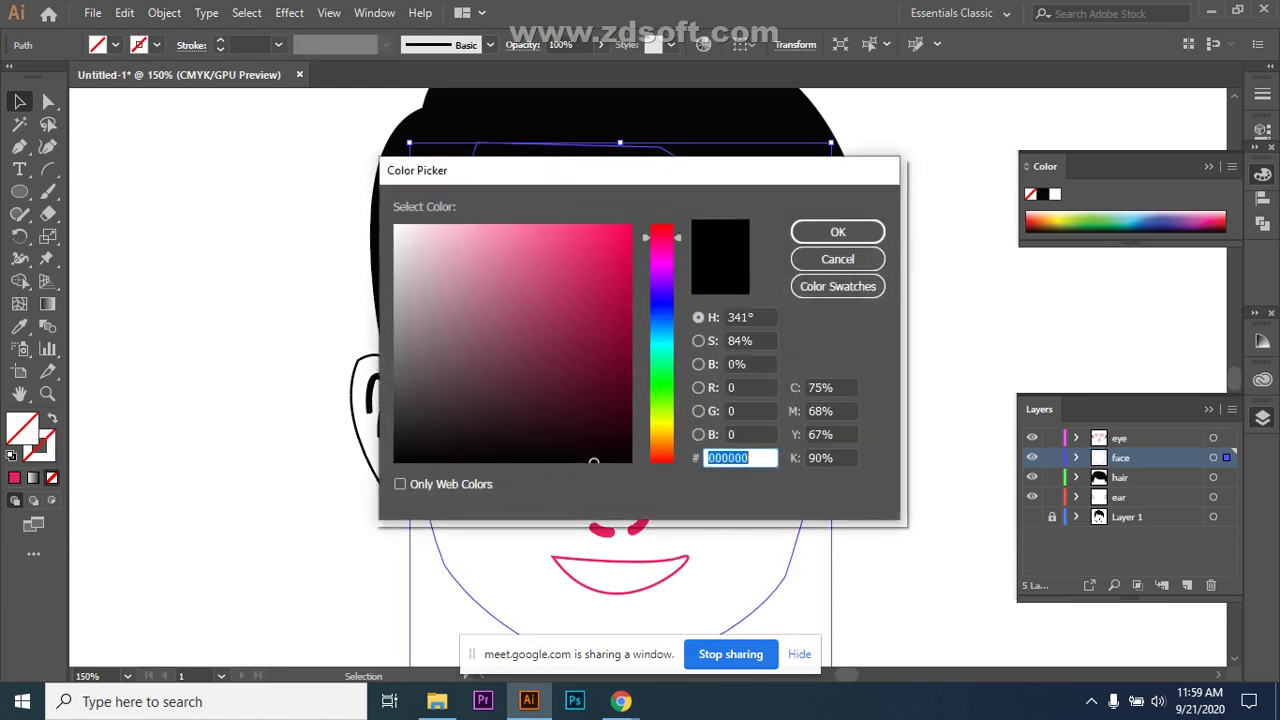
pyautogui.click(396, 232)
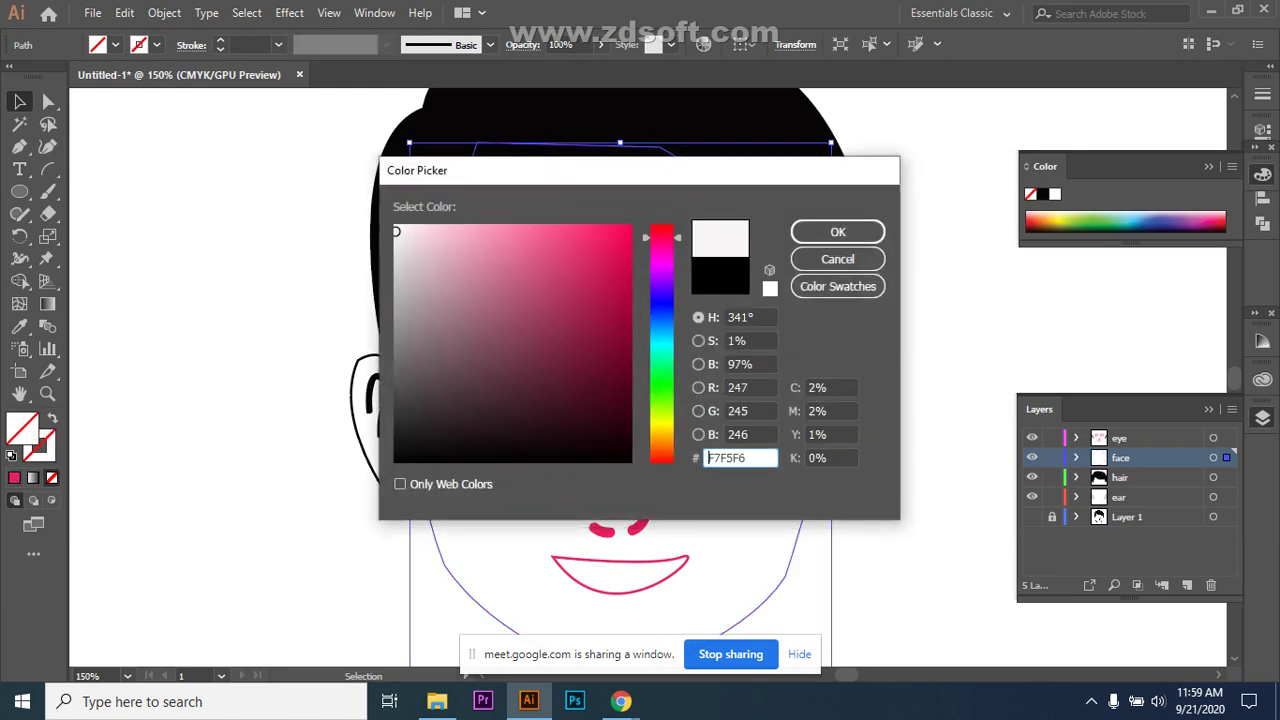
pyautogui.click(837, 231)
pyautogui.click(925, 240)
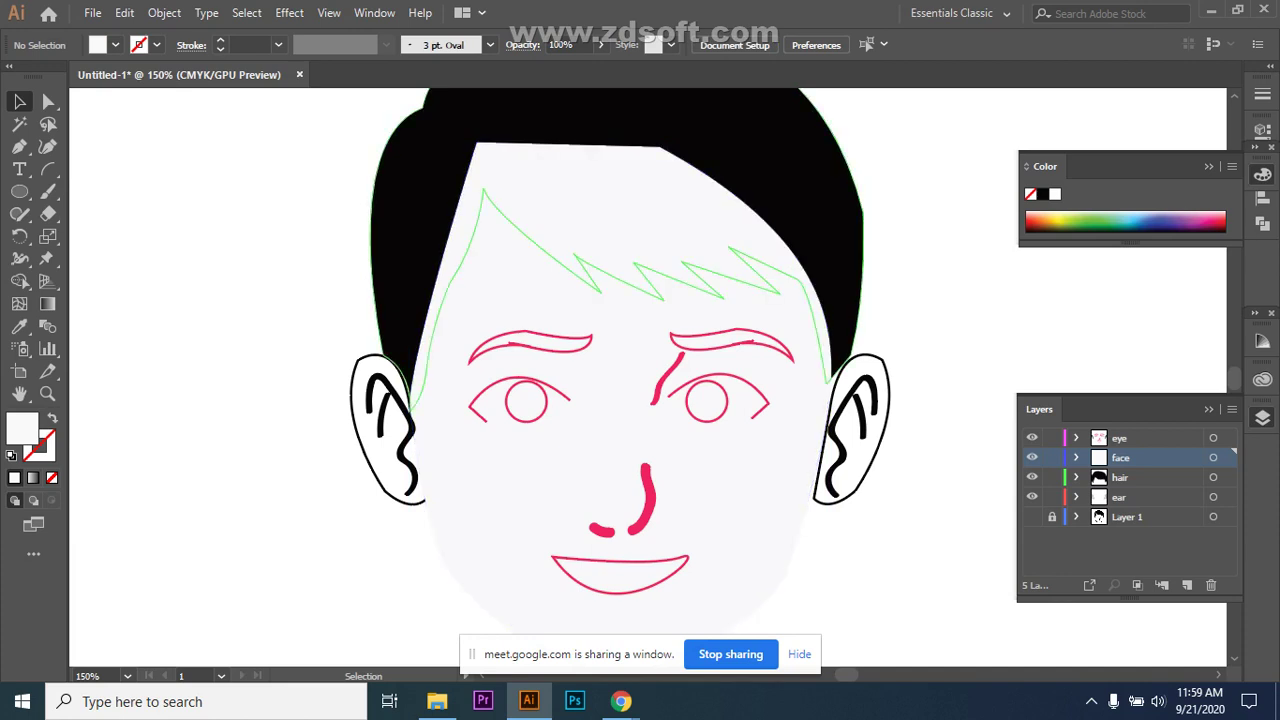
# Try to place the hair shape in front of the face with Bring to Front and Bring Forward.
pyautogui.click(620, 120)
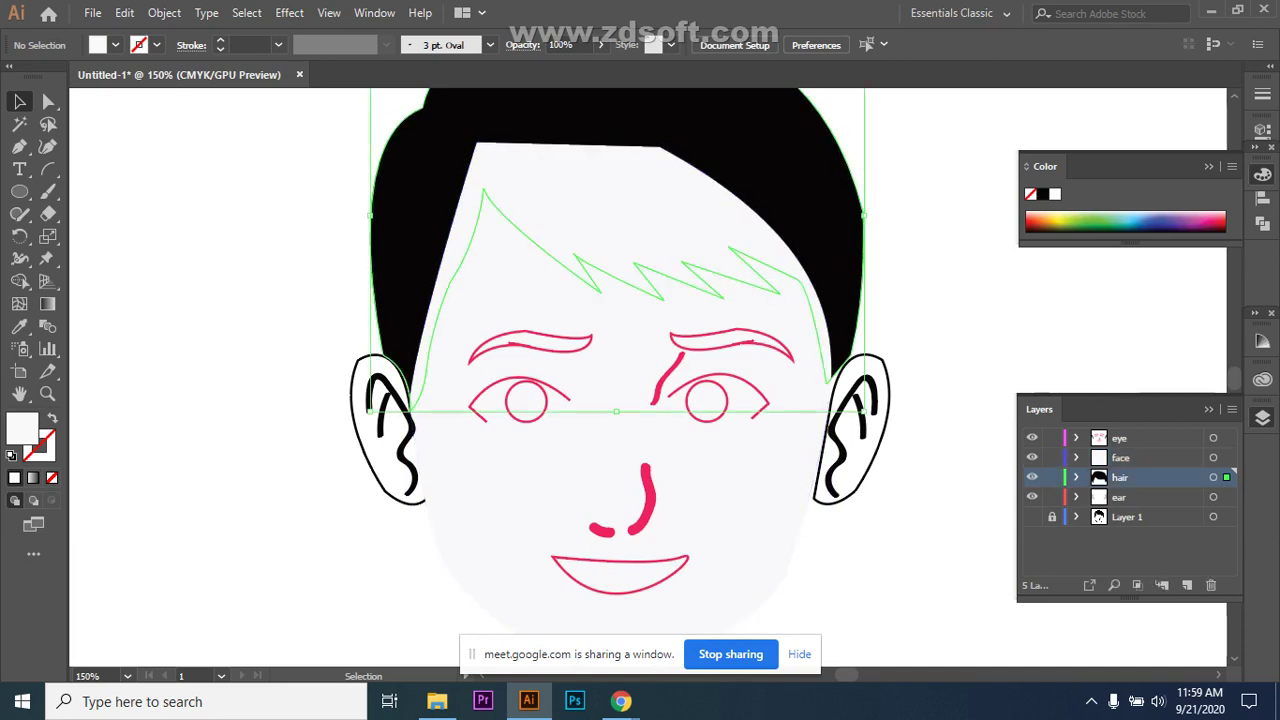
pyautogui.rightClick(801, 171)
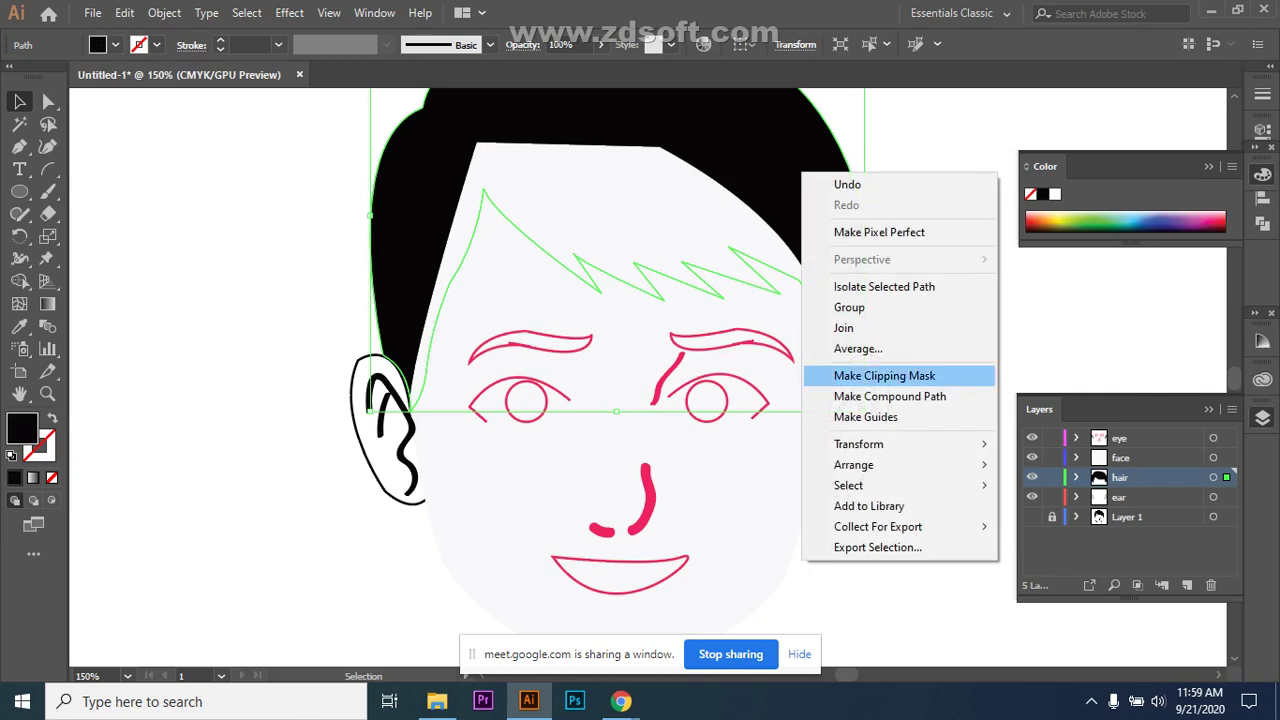
pyautogui.moveTo(870, 465)
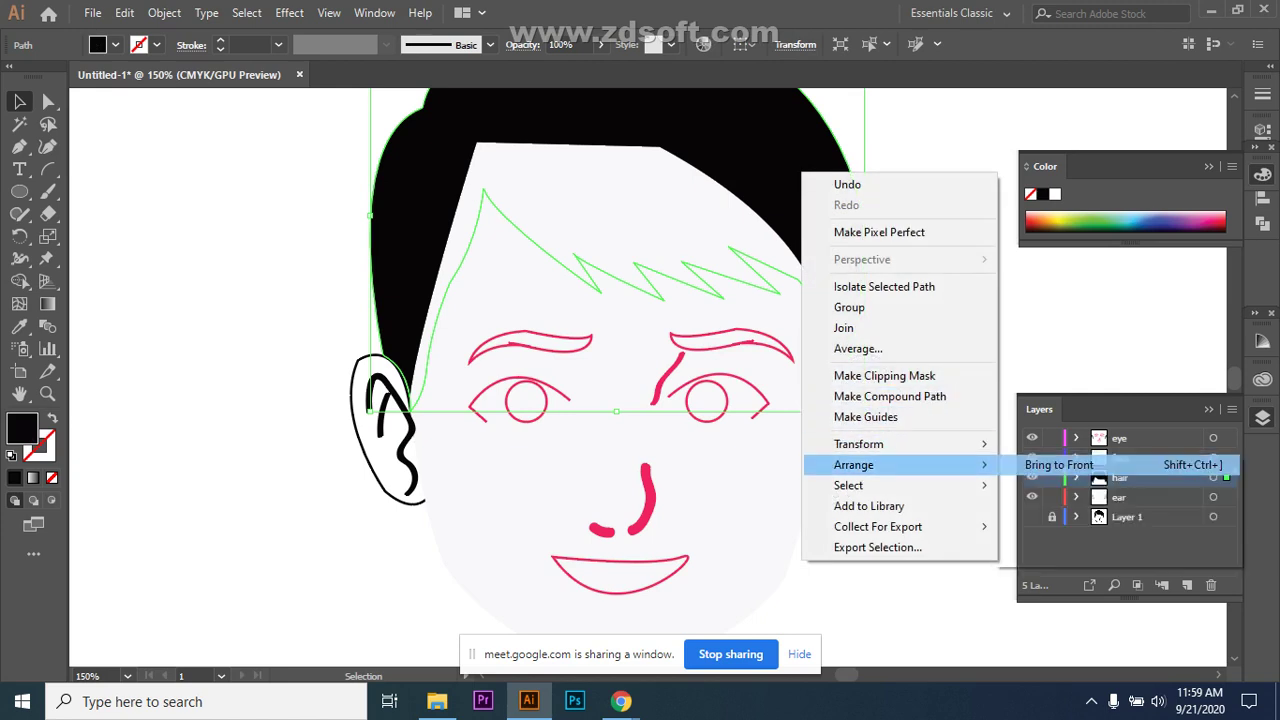
pyautogui.click(1059, 465)
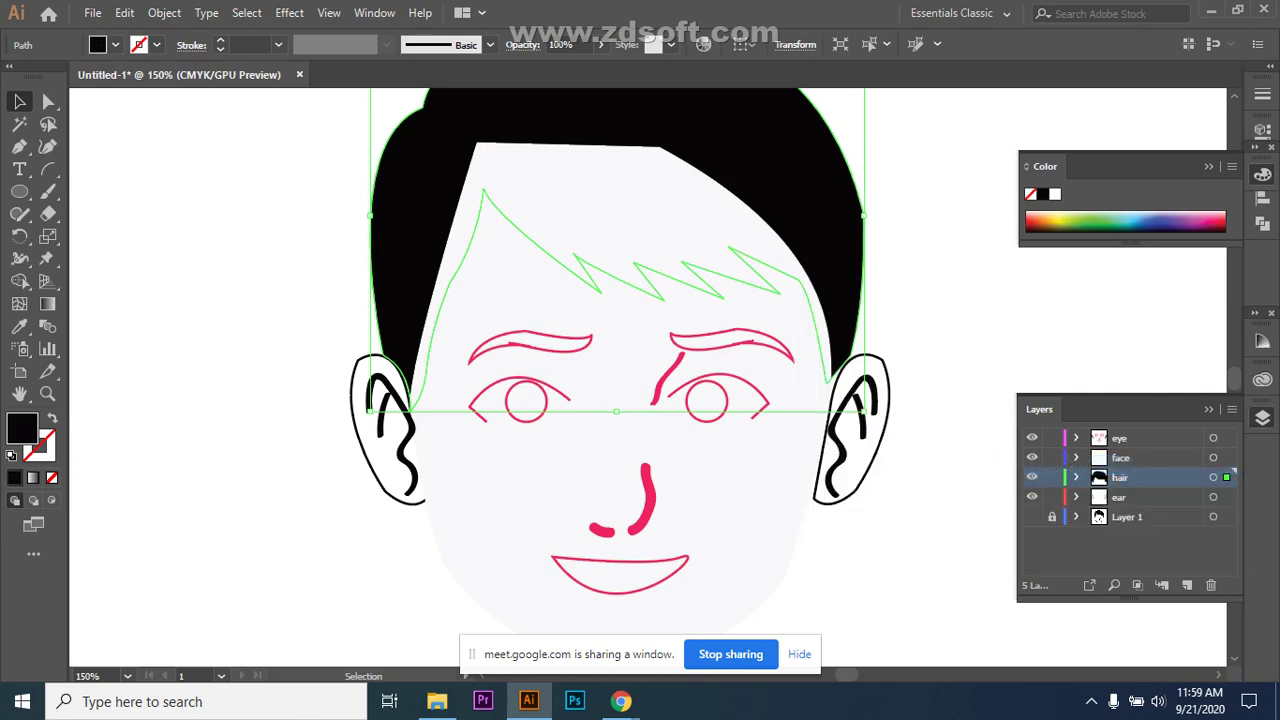
pyautogui.click(920, 250)
pyautogui.click(770, 180)
pyautogui.rightClick(770, 180)
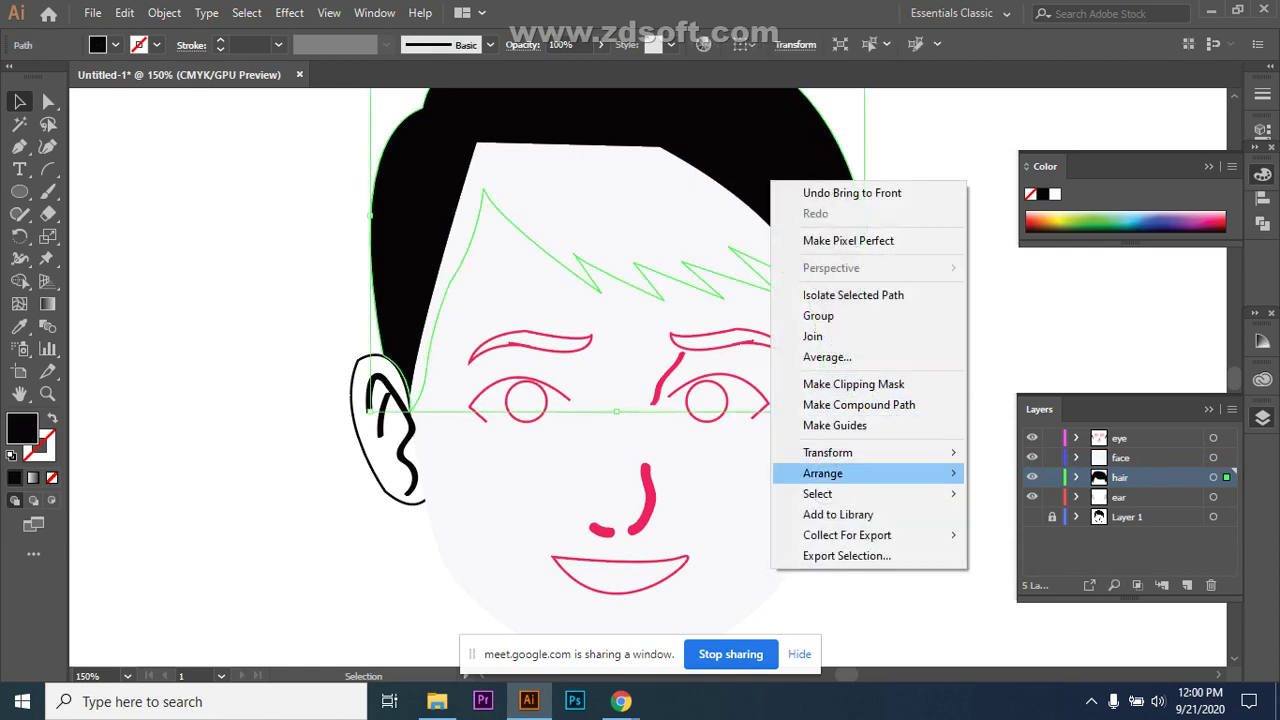
pyautogui.moveTo(870, 473)
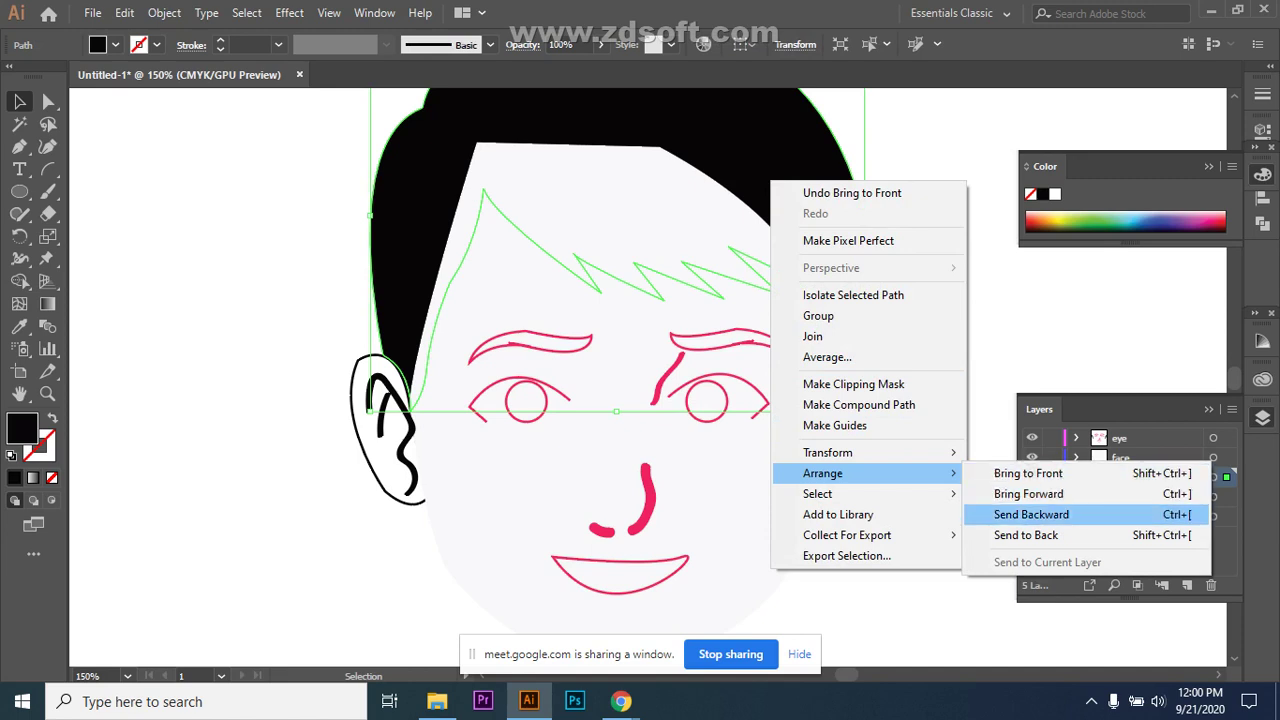
pyautogui.click(1028, 494)
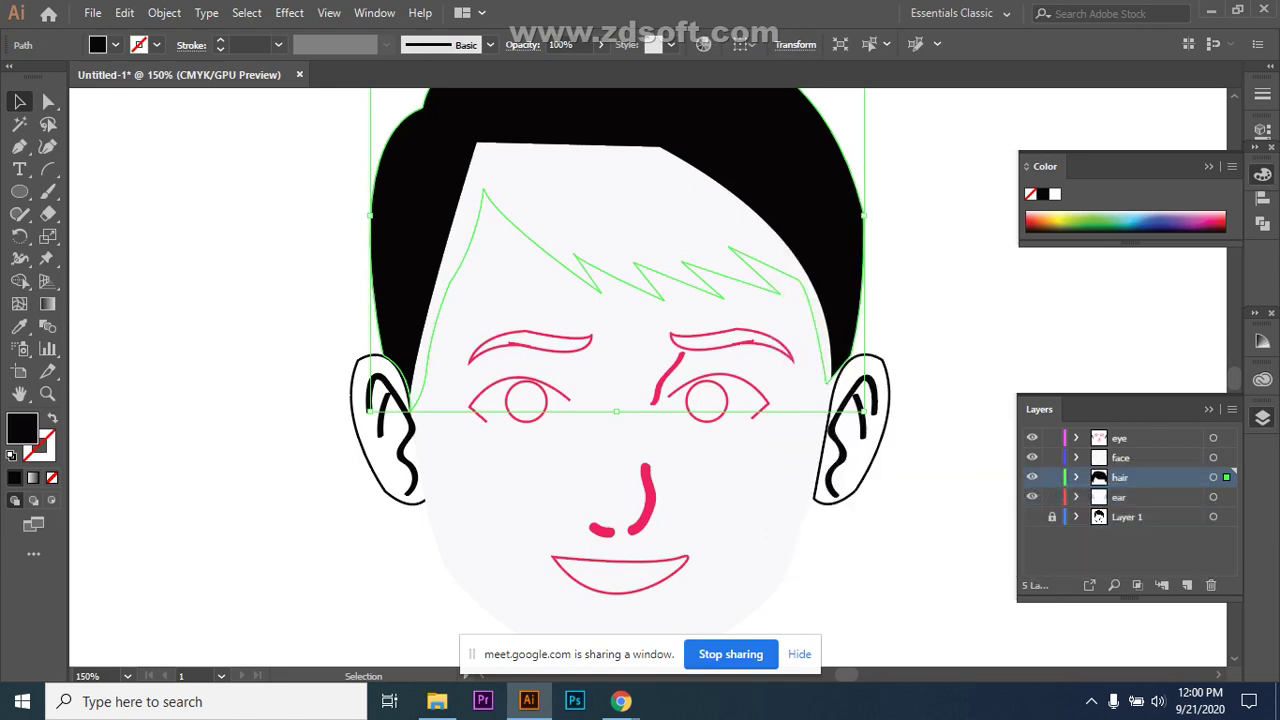
pyautogui.hotkey('ctrl', 'shift', 'a')
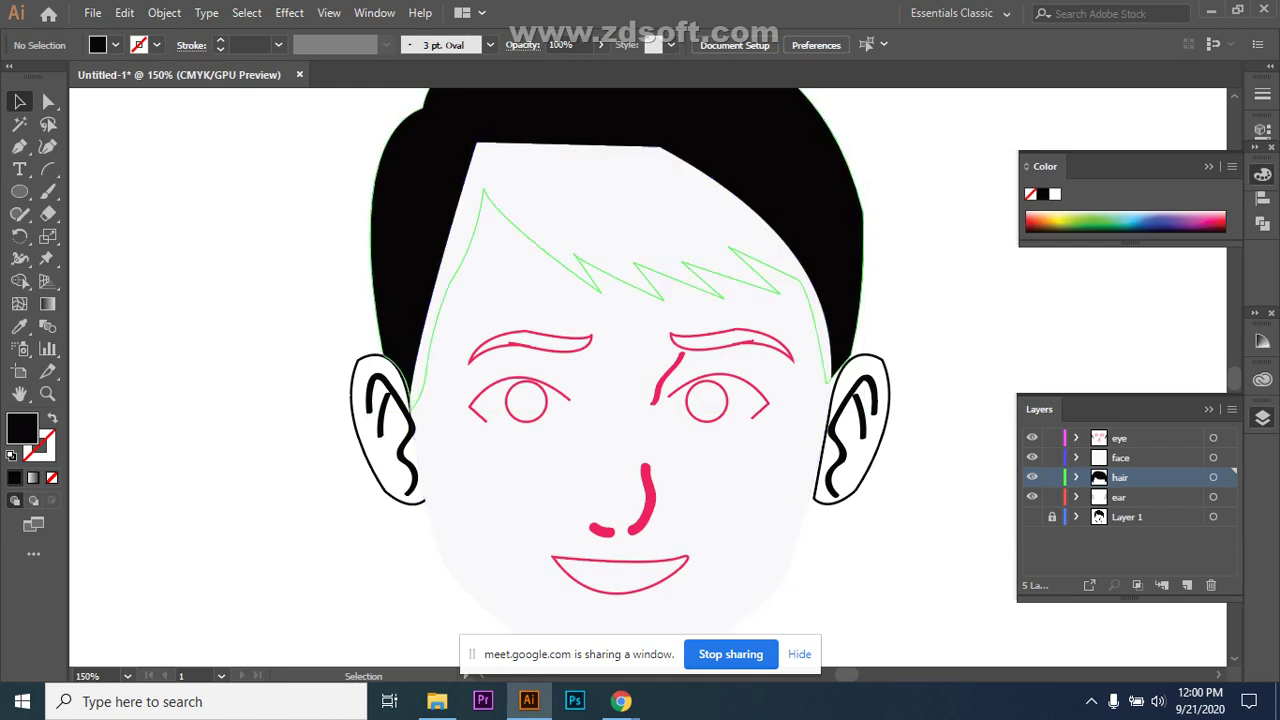
# Try to place the face shape behind the hair with Send to Back.
pyautogui.click(620, 250)
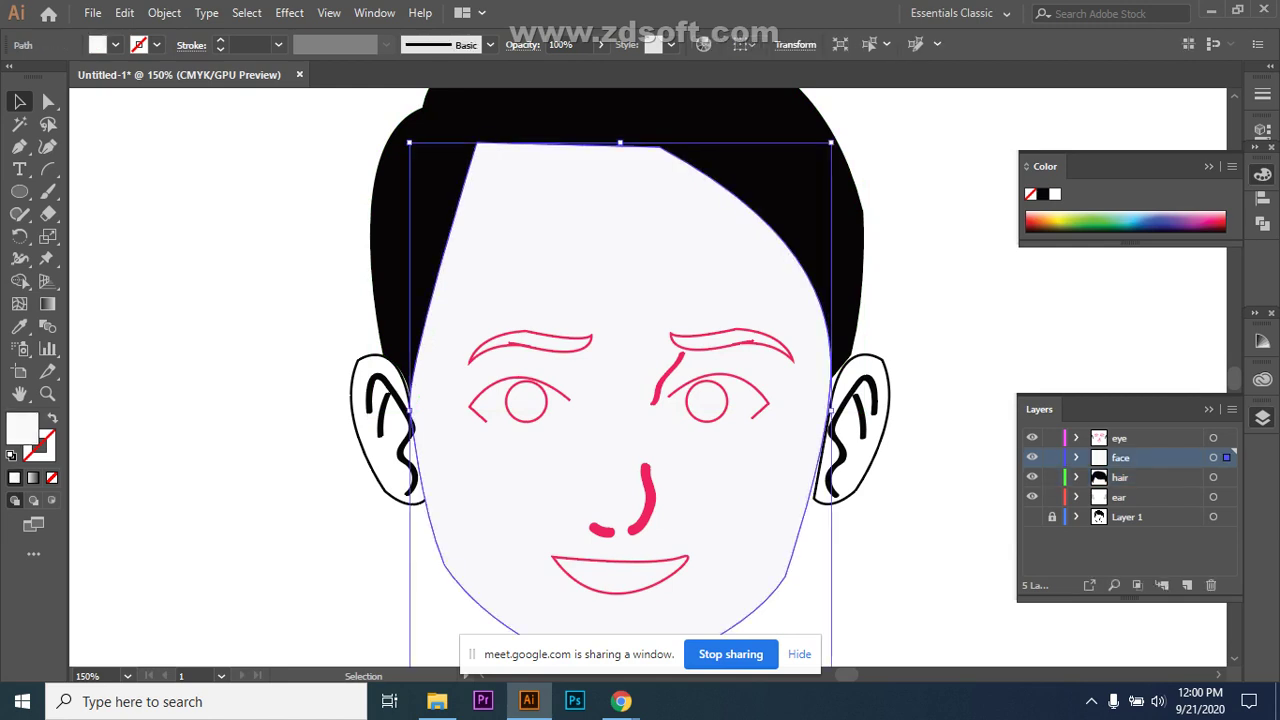
pyautogui.rightClick(615, 251)
pyautogui.moveTo(700, 542)
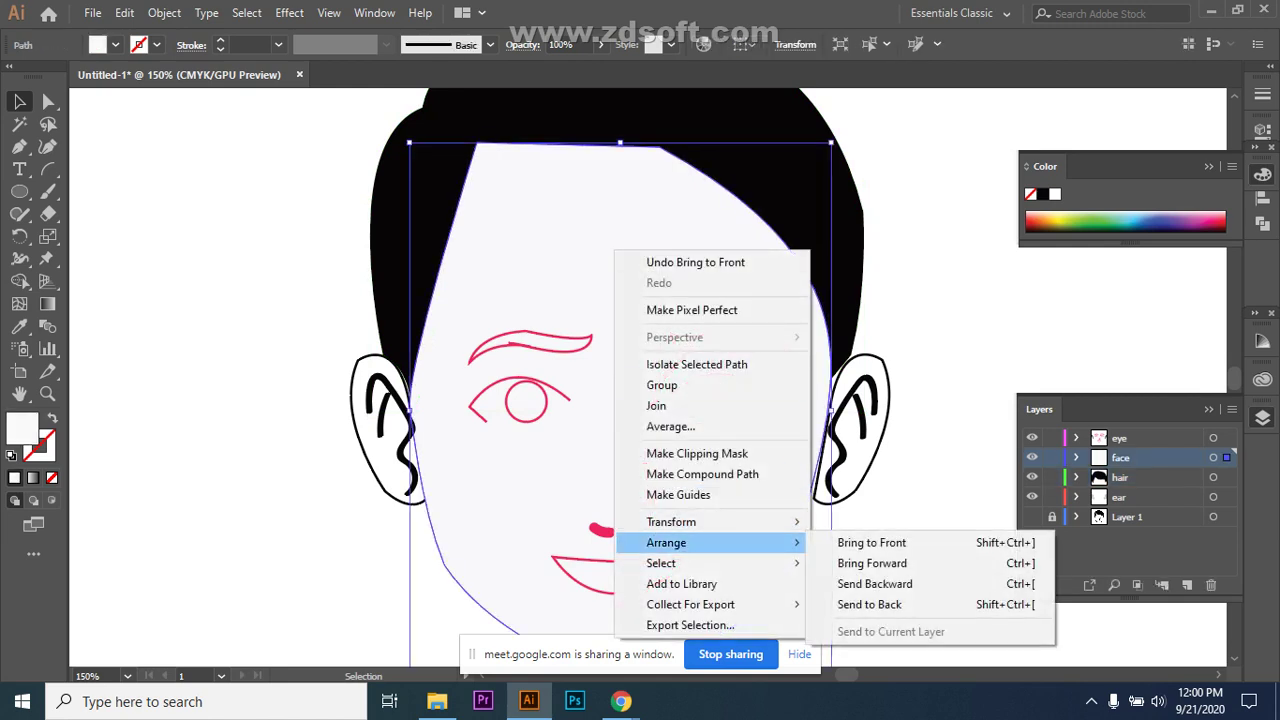
pyautogui.click(860, 603)
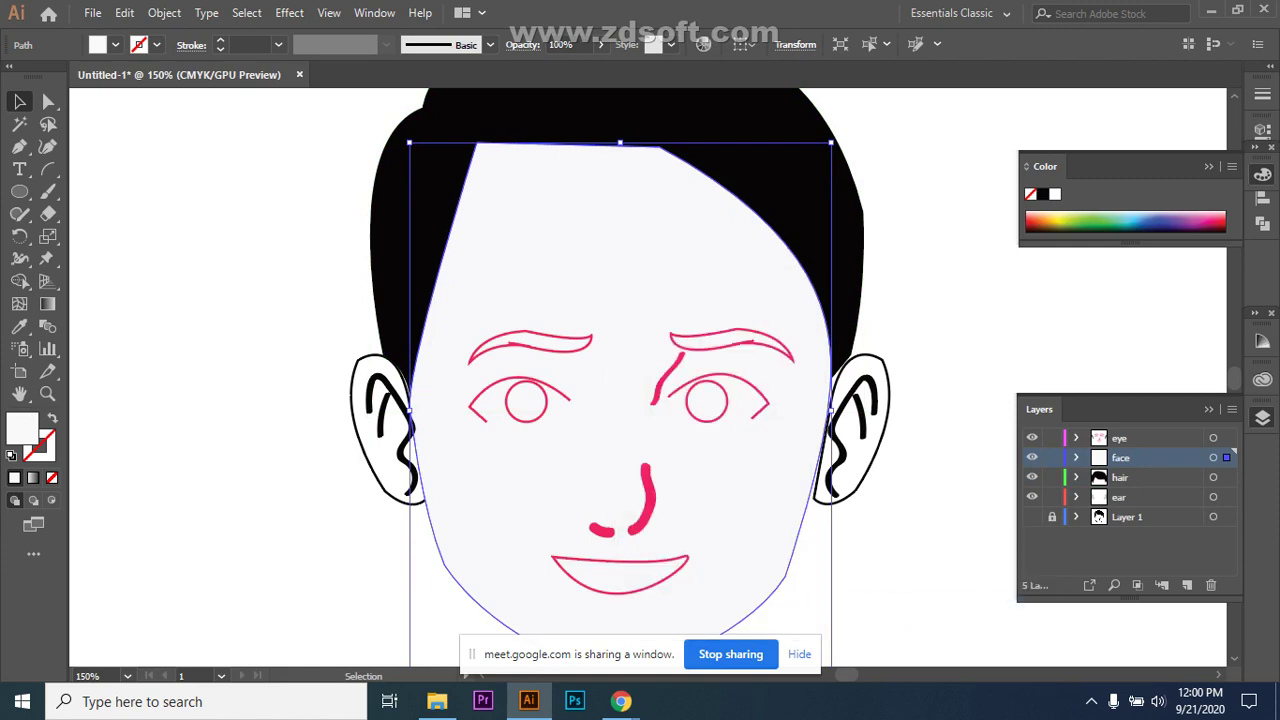
pyautogui.rightClick(638, 272)
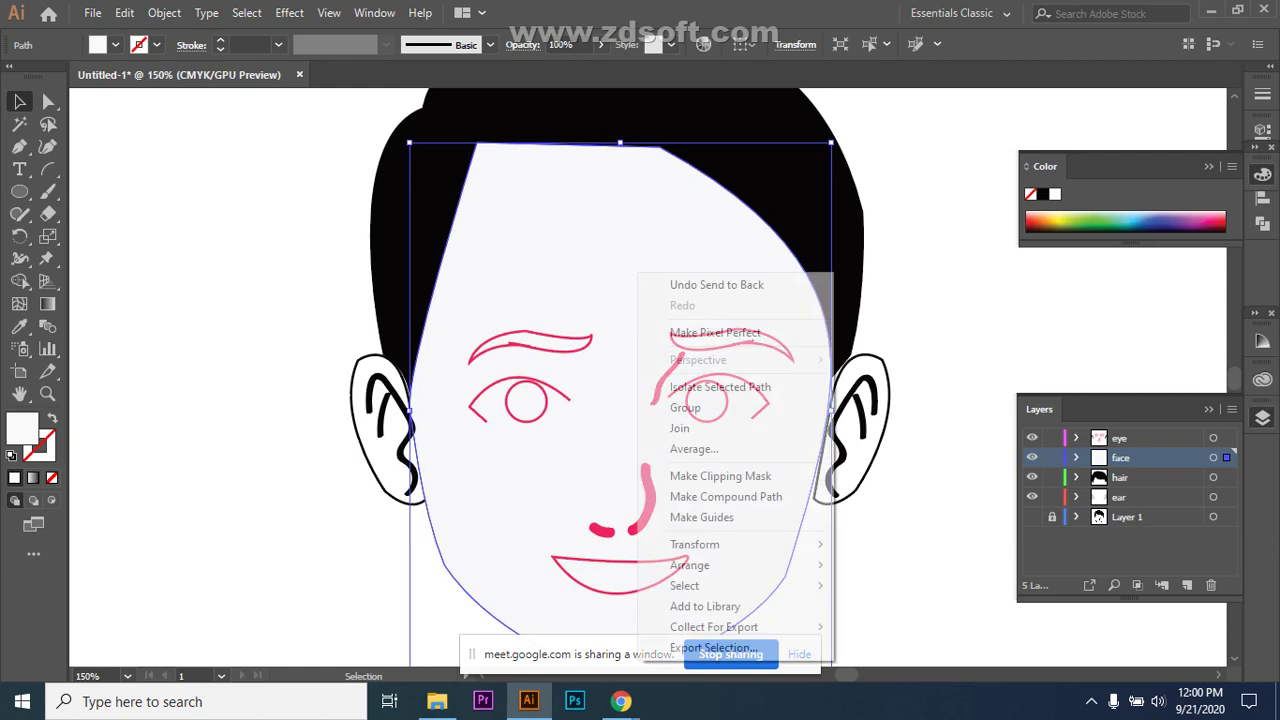
pyautogui.moveTo(720, 565)
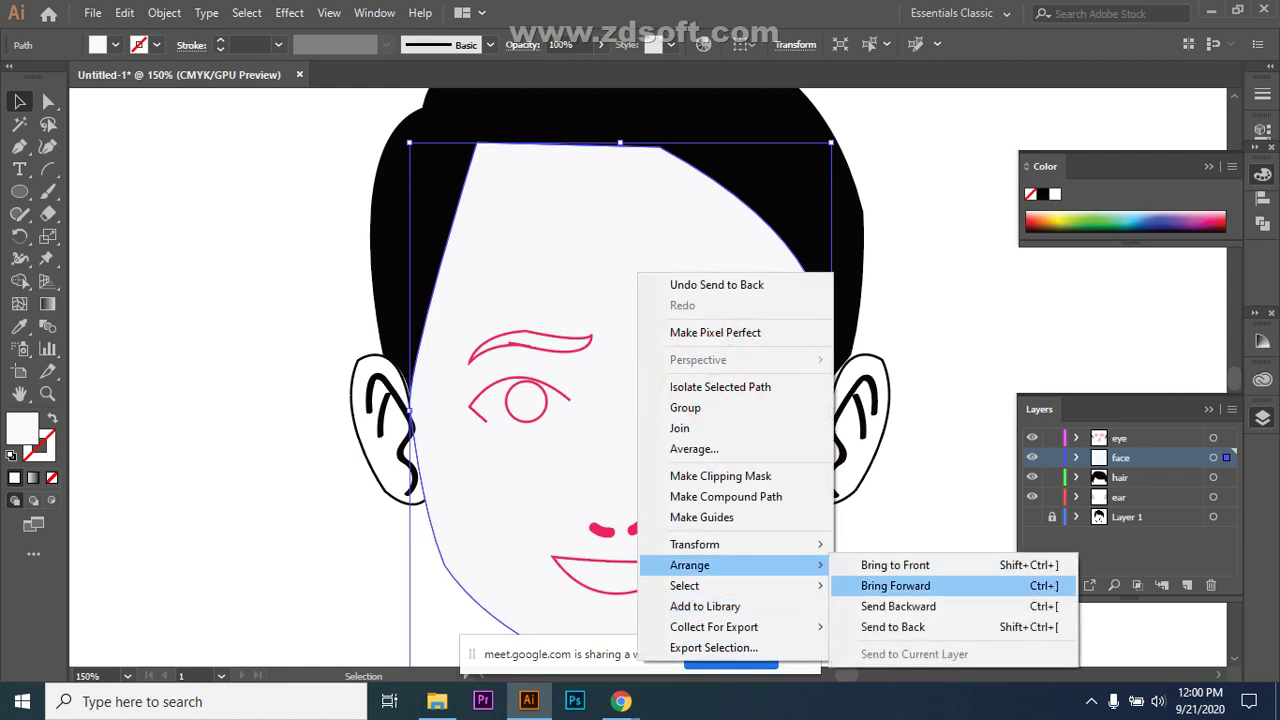
pyautogui.click(870, 626)
pyautogui.click(920, 280)
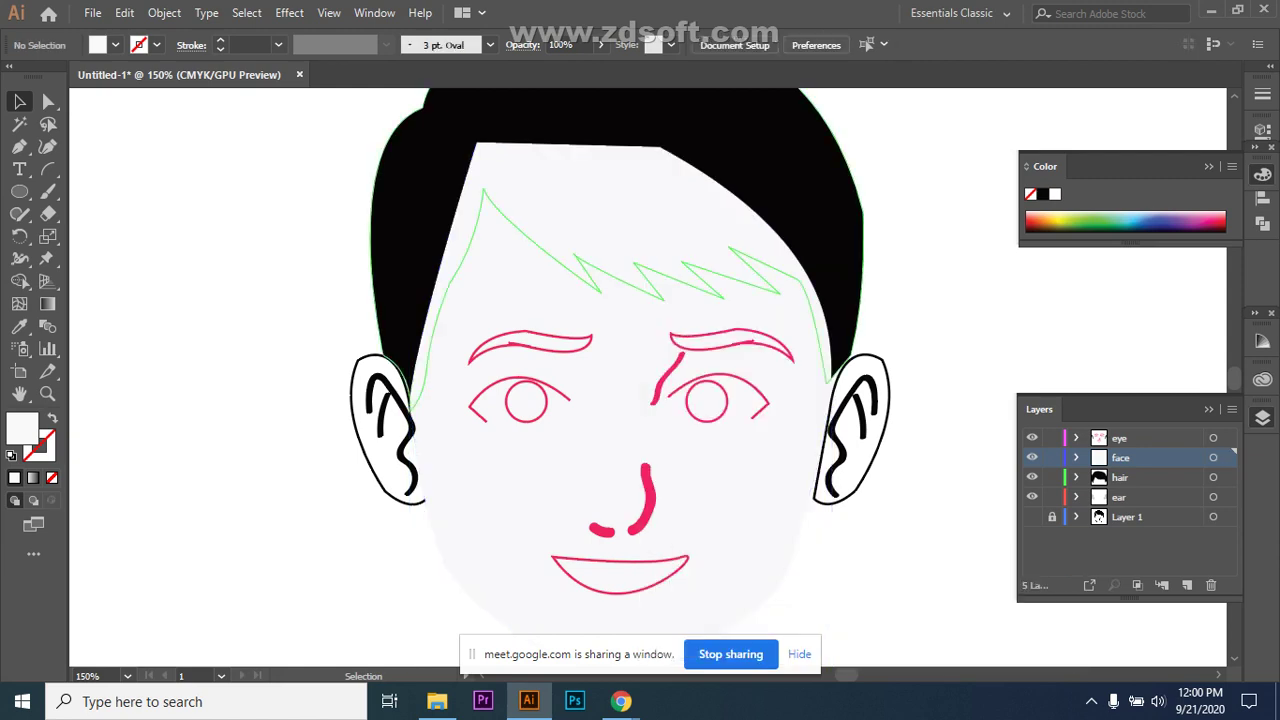
# Try to raise the hair shape above the face with Bring to Front.
pyautogui.click(840, 250)
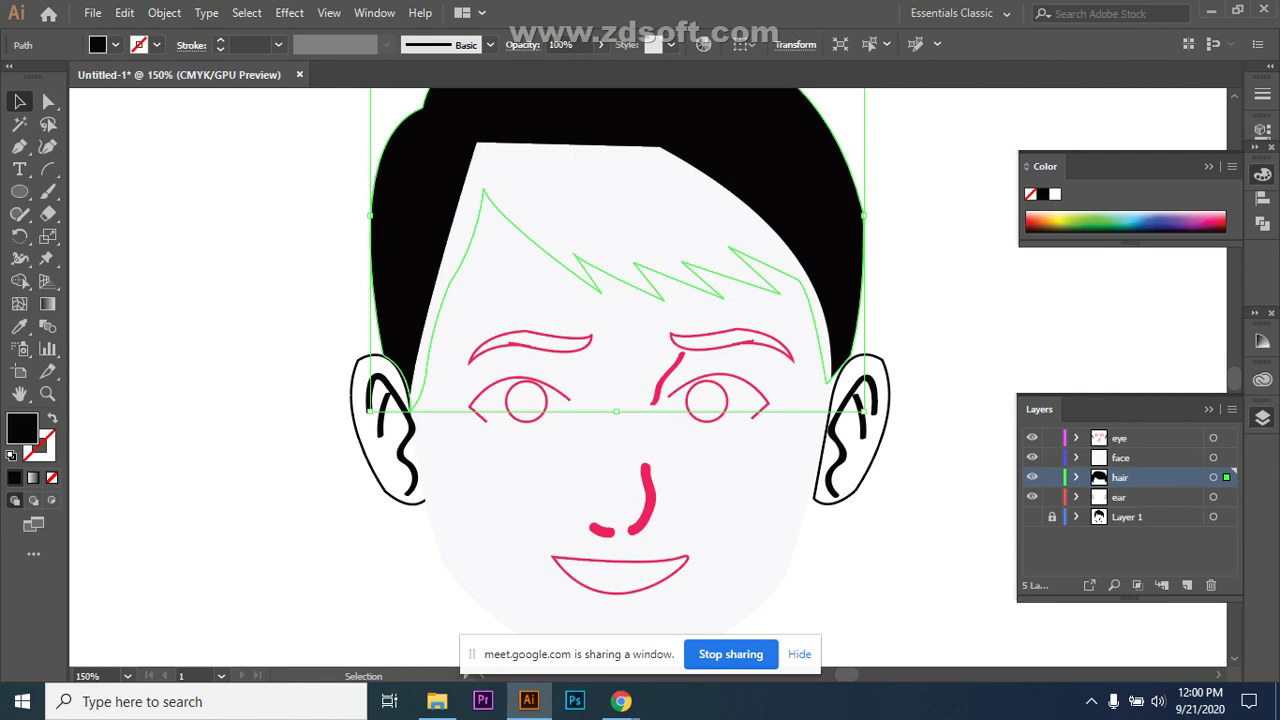
pyautogui.rightClick(794, 176)
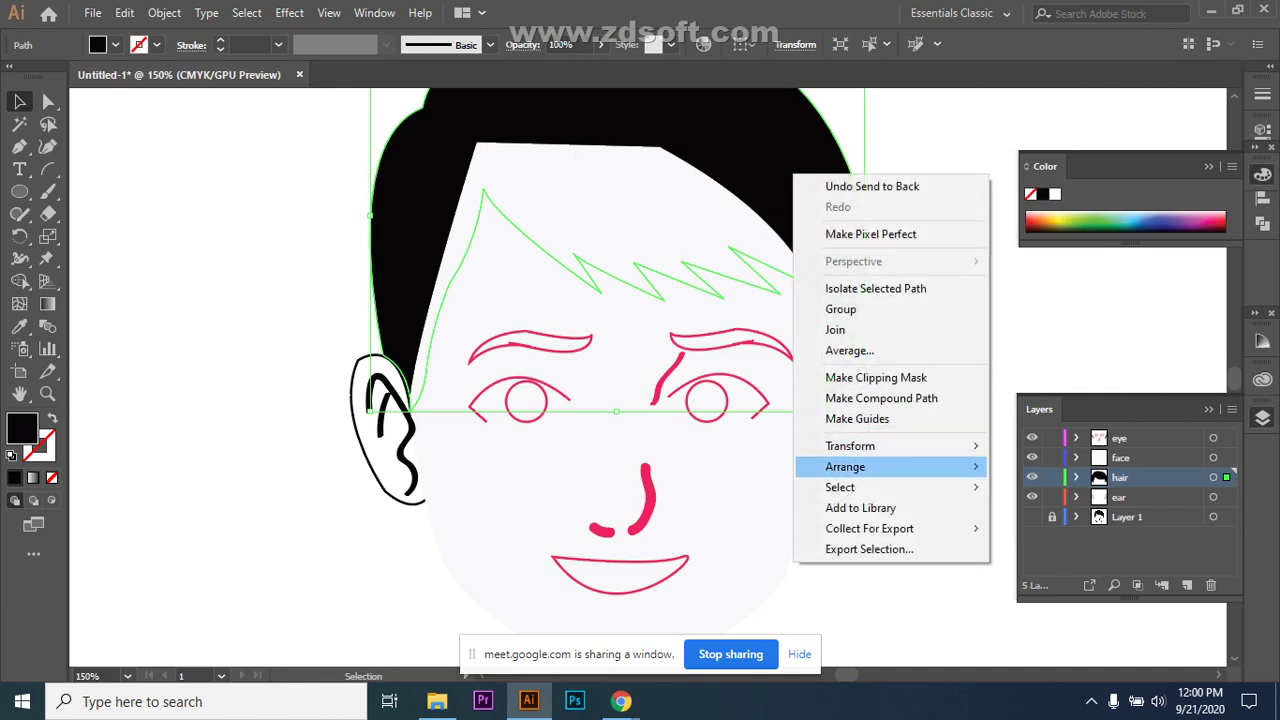
pyautogui.moveTo(845, 466)
pyautogui.click(1050, 466)
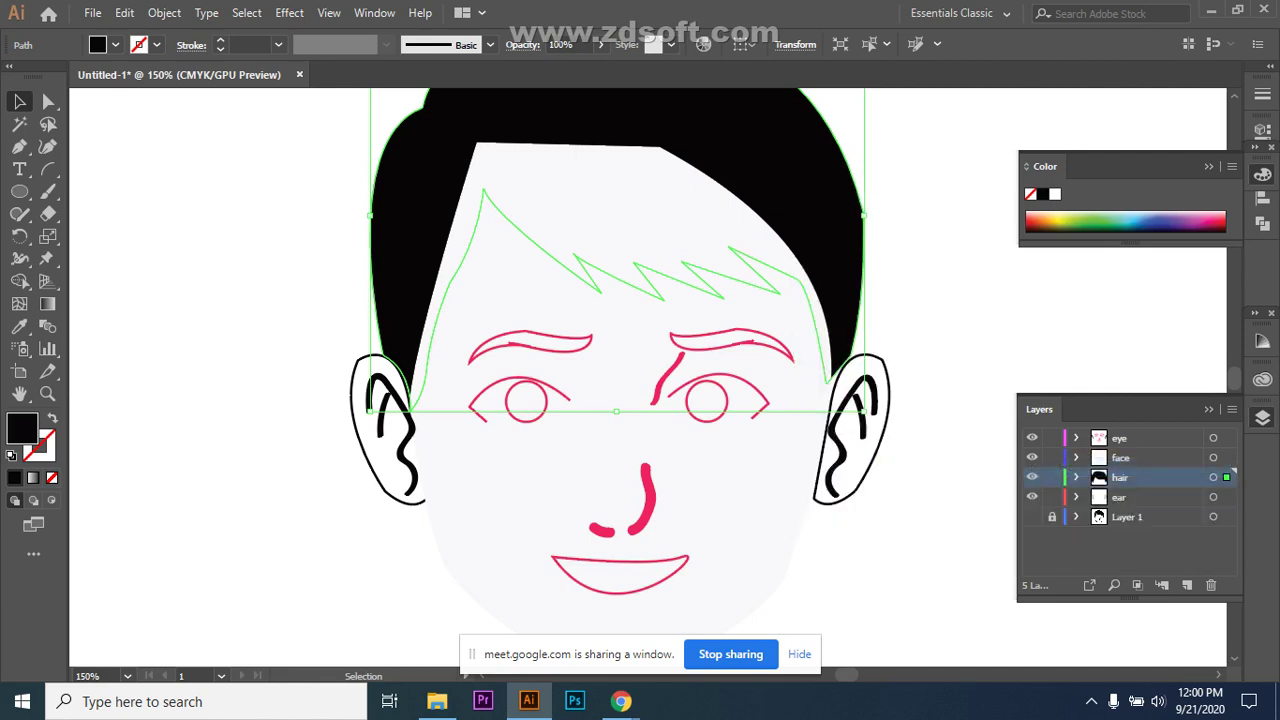
pyautogui.hotkey('ctrl', 'shift', 'a')
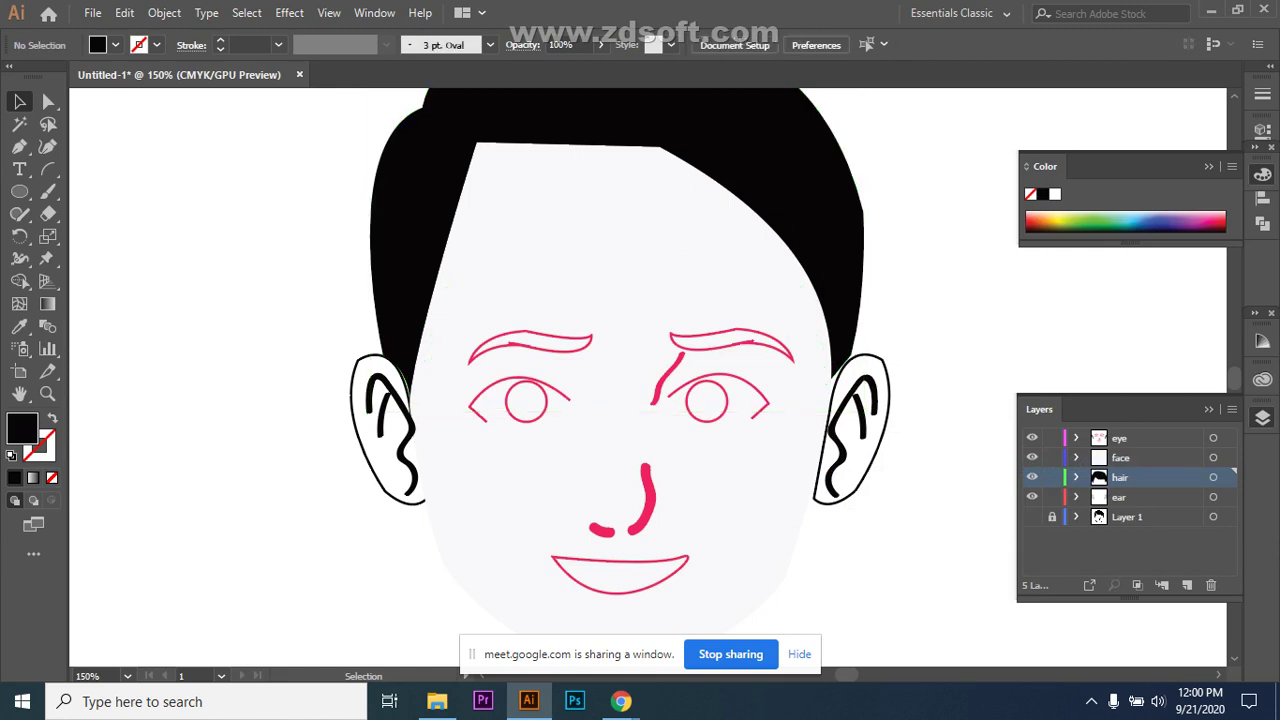
# Move the face layer beneath the hair layer in the layer order.
pyautogui.moveTo(1150, 457); pyautogui.dragTo(1150, 487)
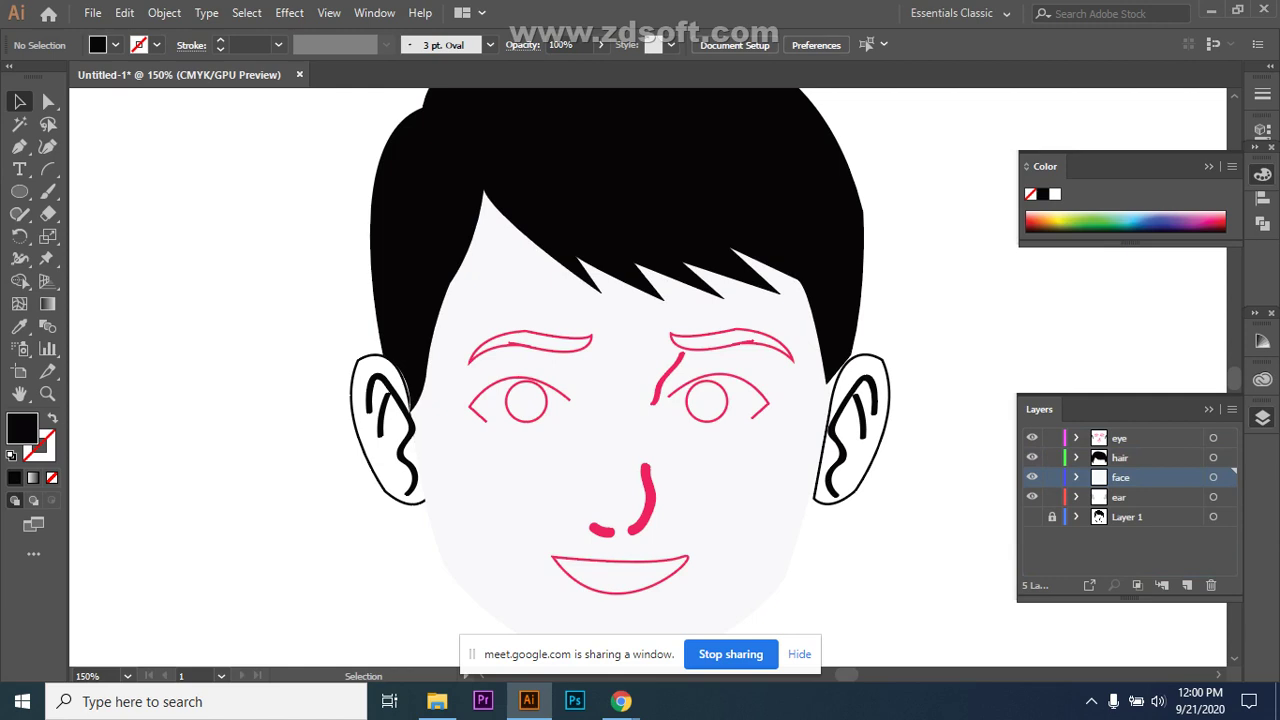
# Nudge the right ear's outline together with its inner lines slightly towards the face.
pyautogui.scroll(-1, 620, 340)
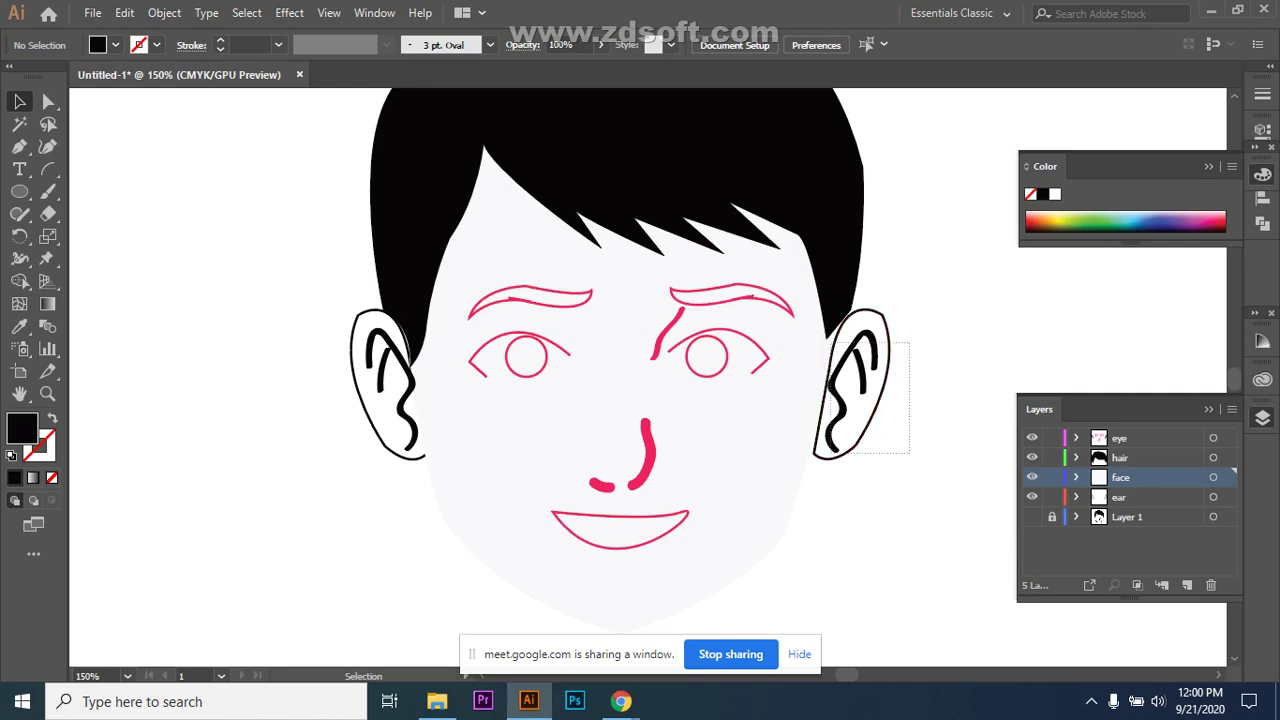
pyautogui.click(882, 390)
pyautogui.press('Left')
pyautogui.press('Left')
pyautogui.press('Left')
pyautogui.press('Left')
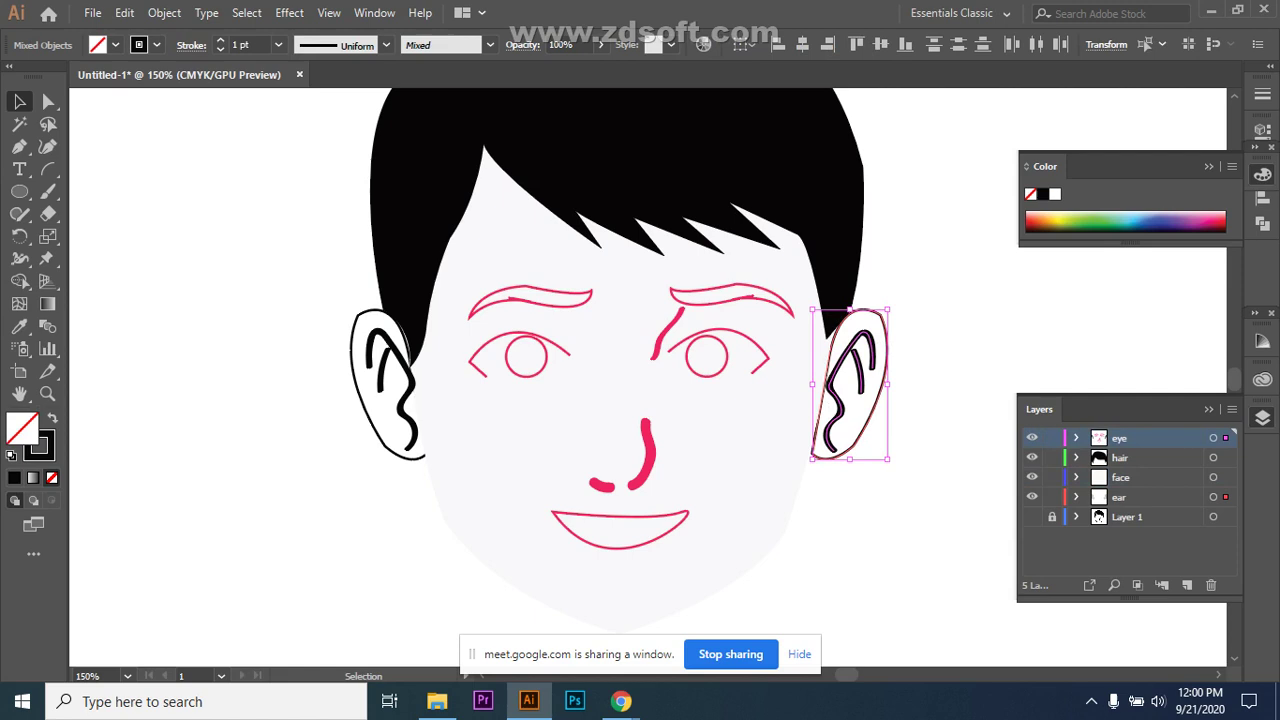
pyautogui.press('Right')
pyautogui.press('Right')
pyautogui.press('Right')
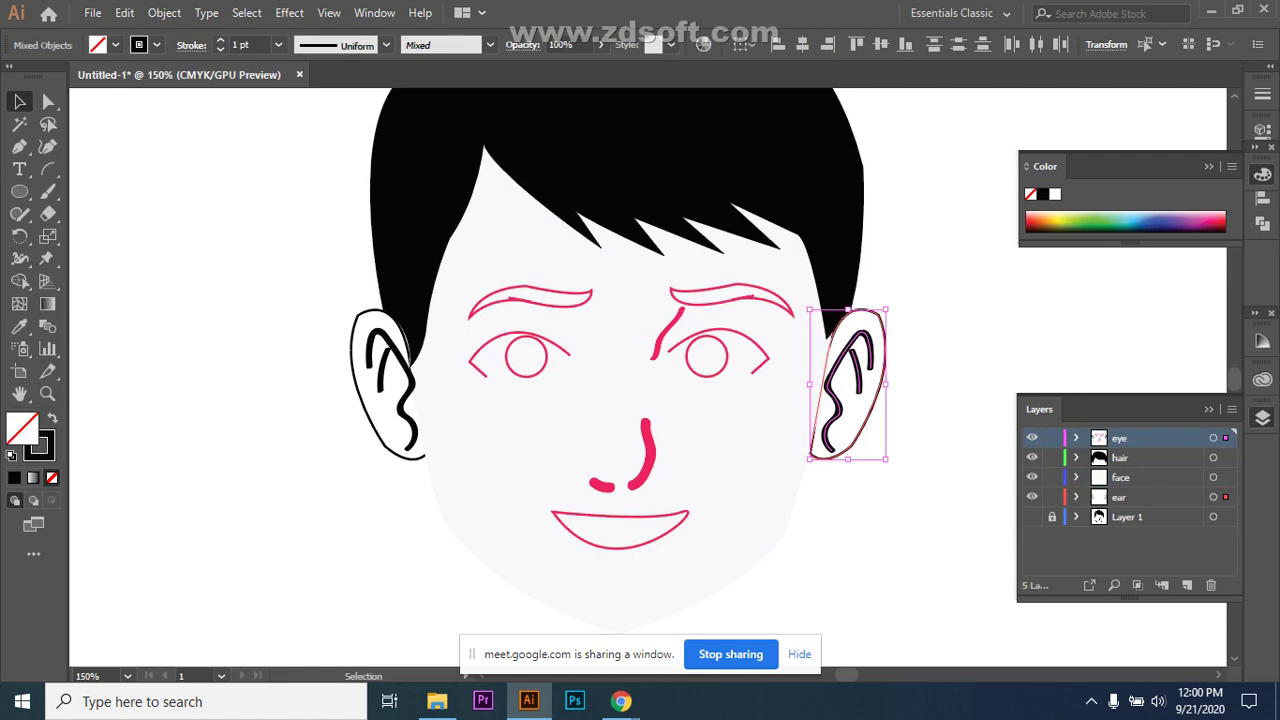
pyautogui.hotkey('ctrl', 'shift', 'a')
# Use the Eyedropper to give the face shape the left ear's black 1 pt stroke and no fill.
pyautogui.click(686, 598)
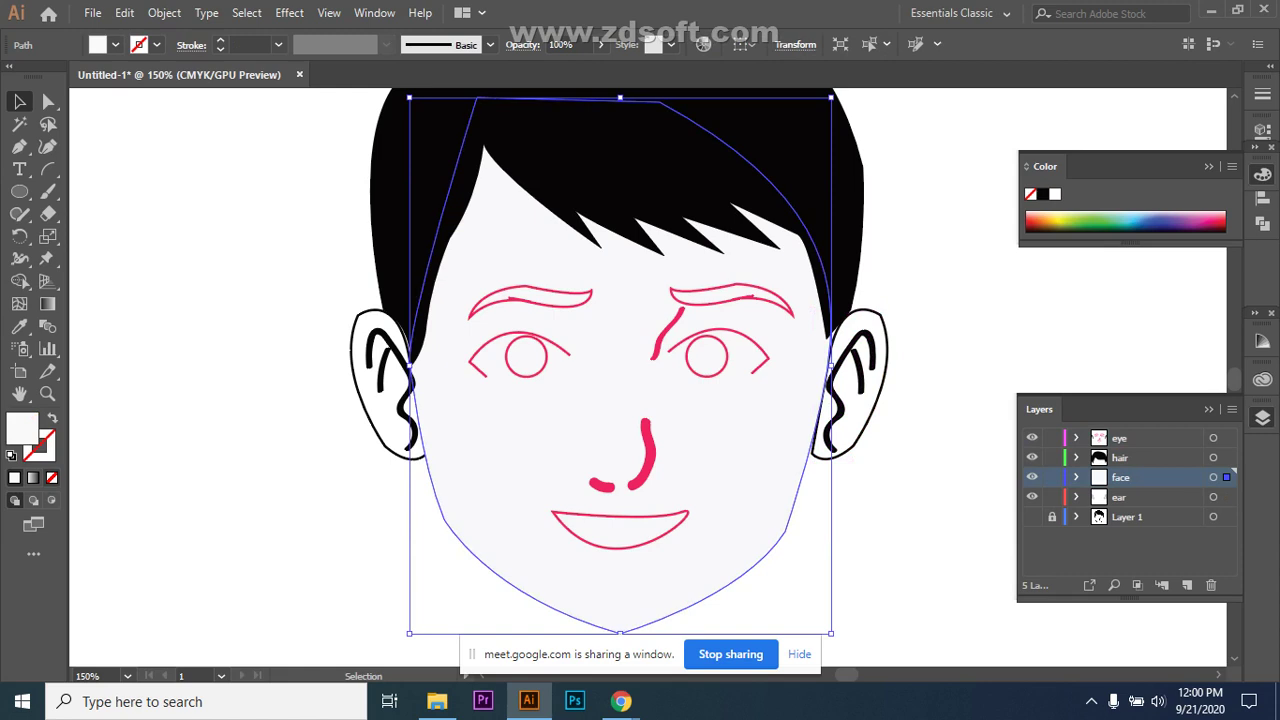
pyautogui.press('x')
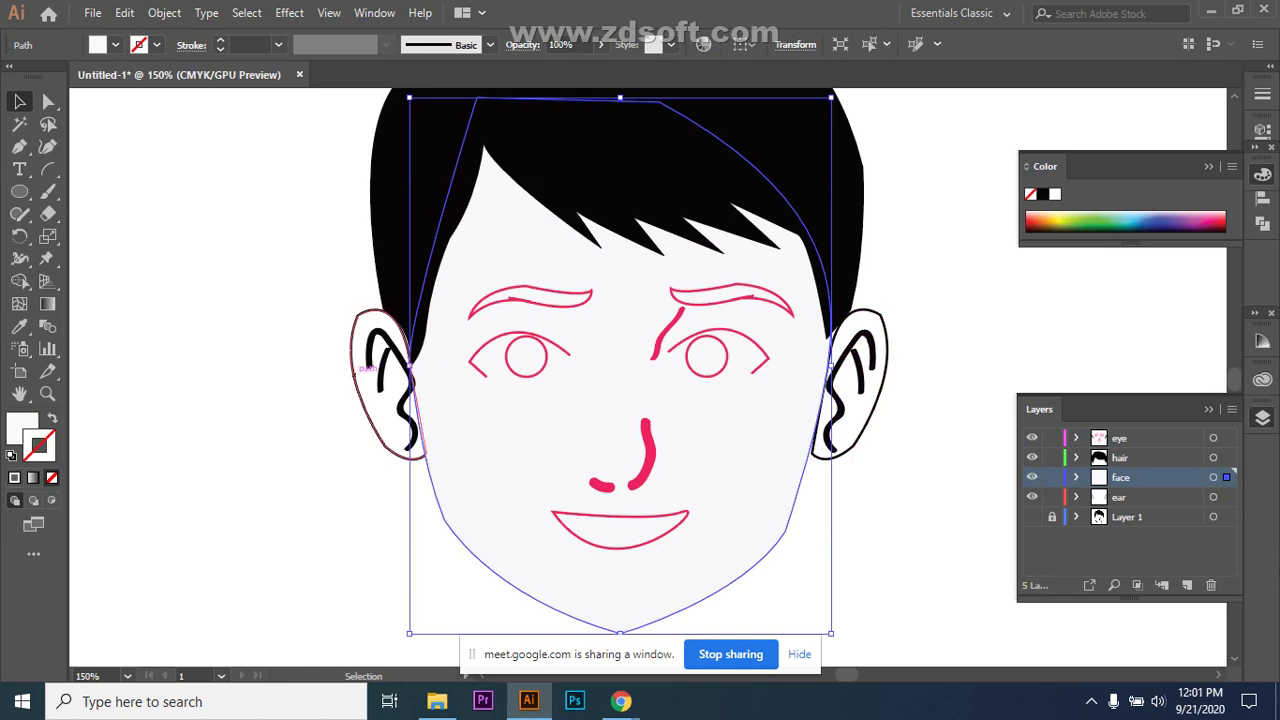
pyautogui.press('i')
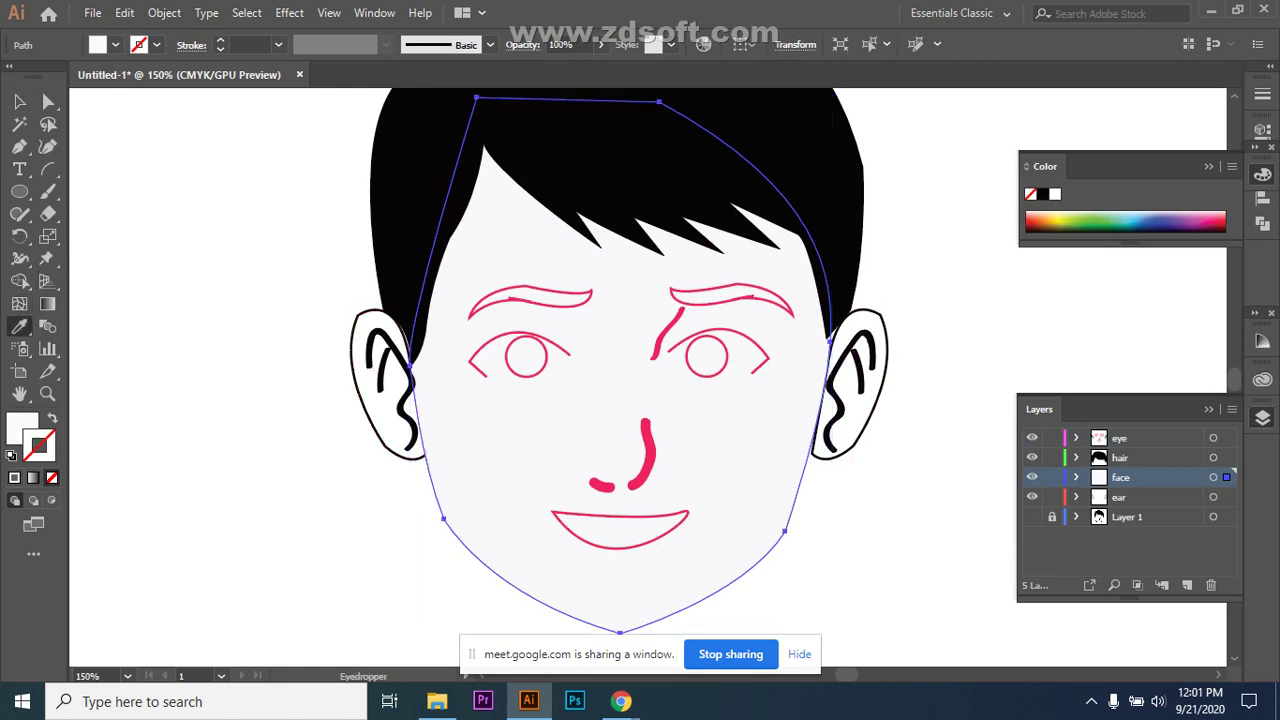
pyautogui.click(387, 354)
pyautogui.click(19, 101)
pyautogui.hotkey('ctrl', 'shift', 'a')
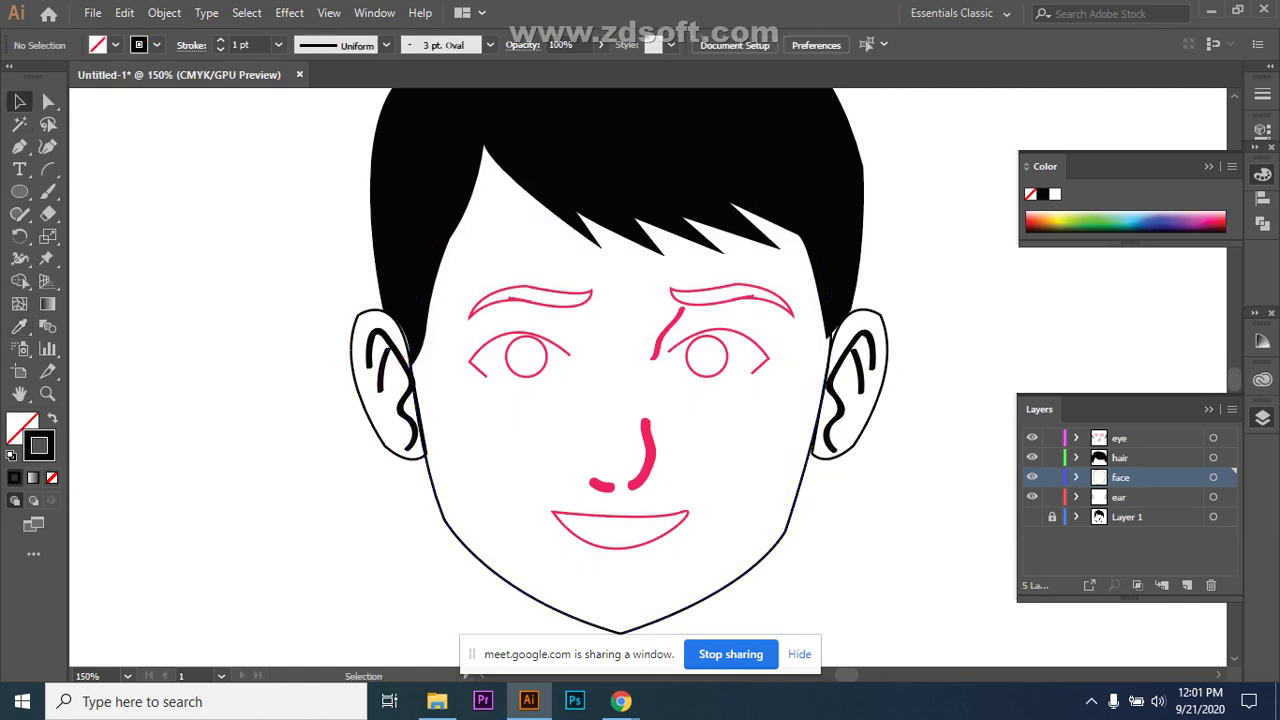
# Nudge only the right ear's outline slightly inward against the side of the face.
pyautogui.click(880, 400)
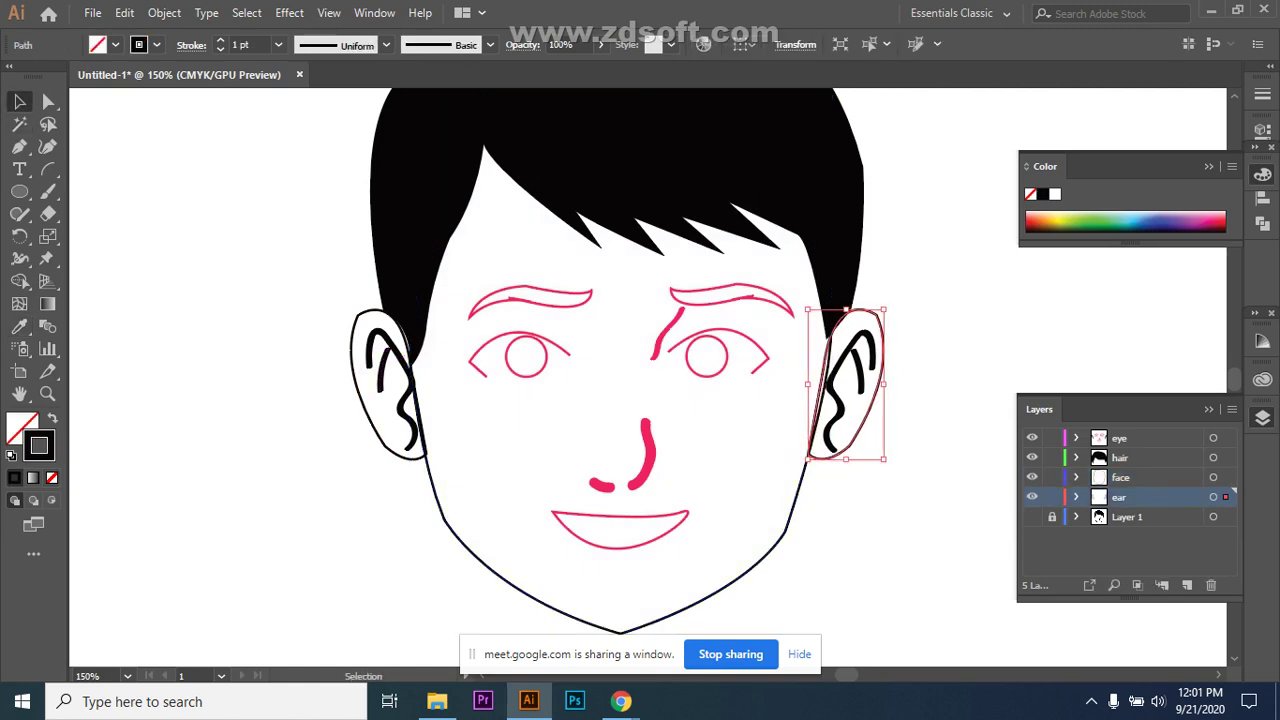
pyautogui.press('Right')
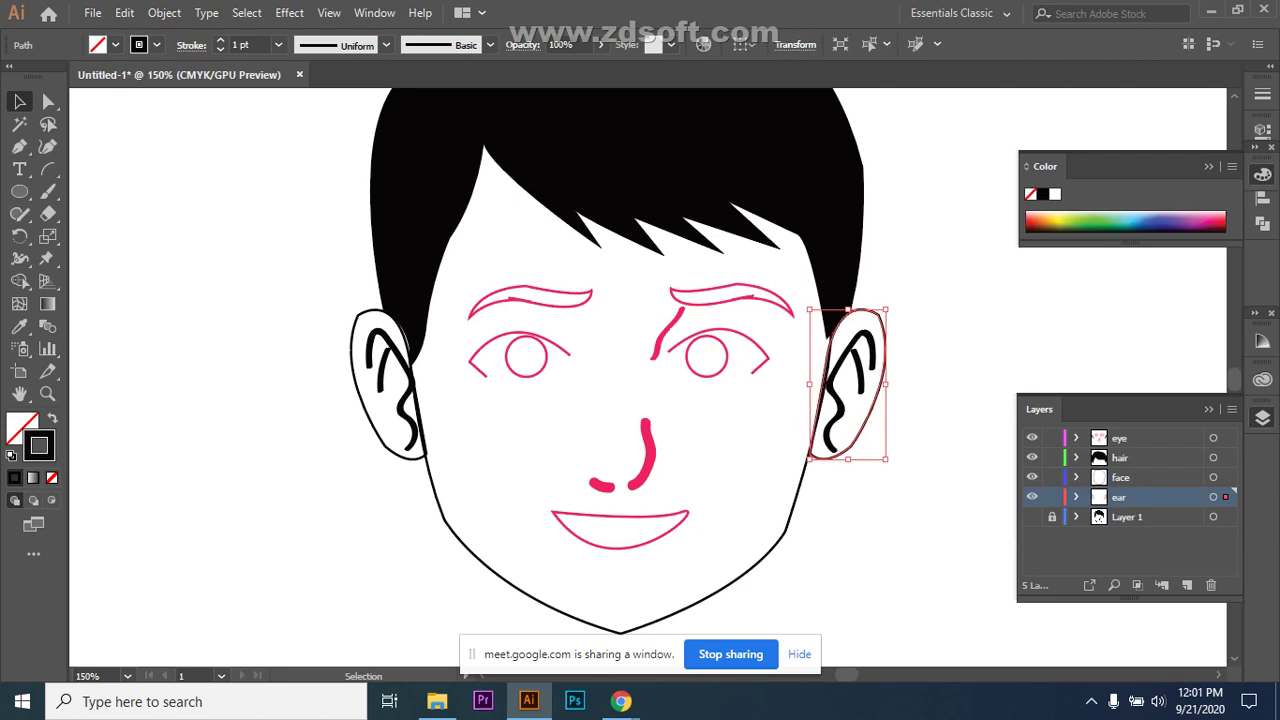
pyautogui.hotkey('ctrl', 'shift', 'a')
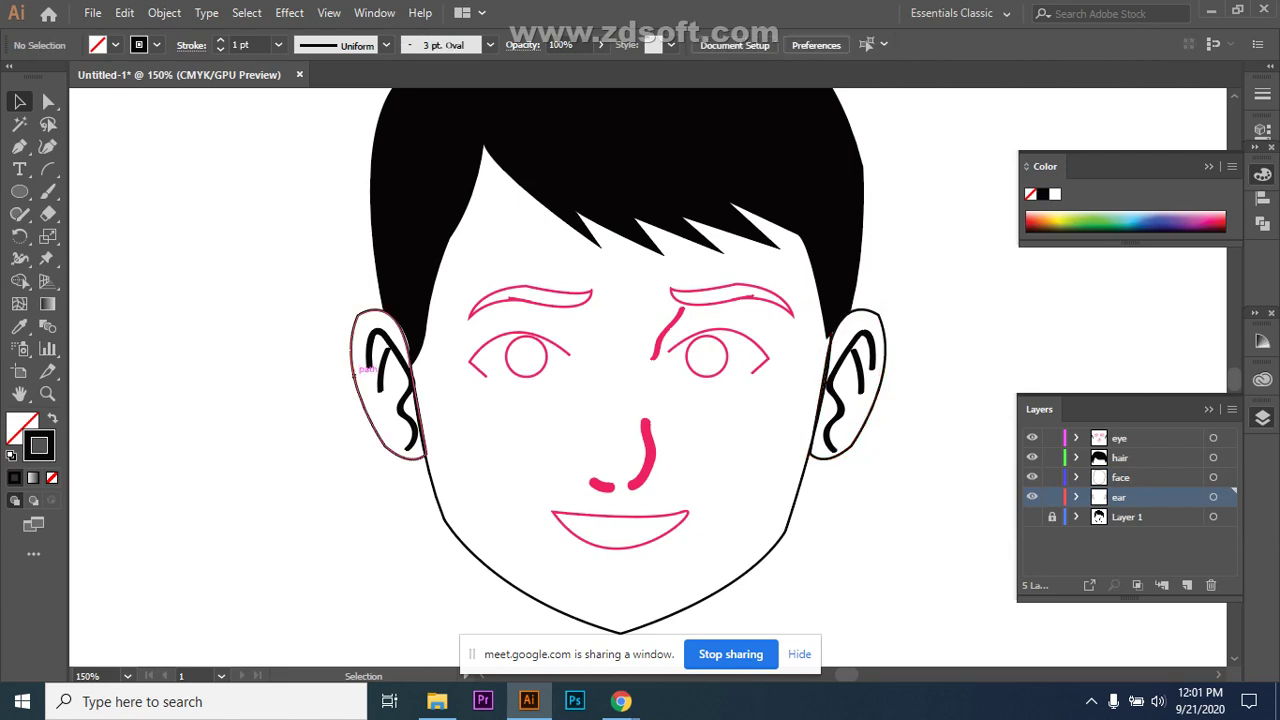
# Fine-tune the position of the left ear's outline against the edge of the face.
pyautogui.click(362, 368)
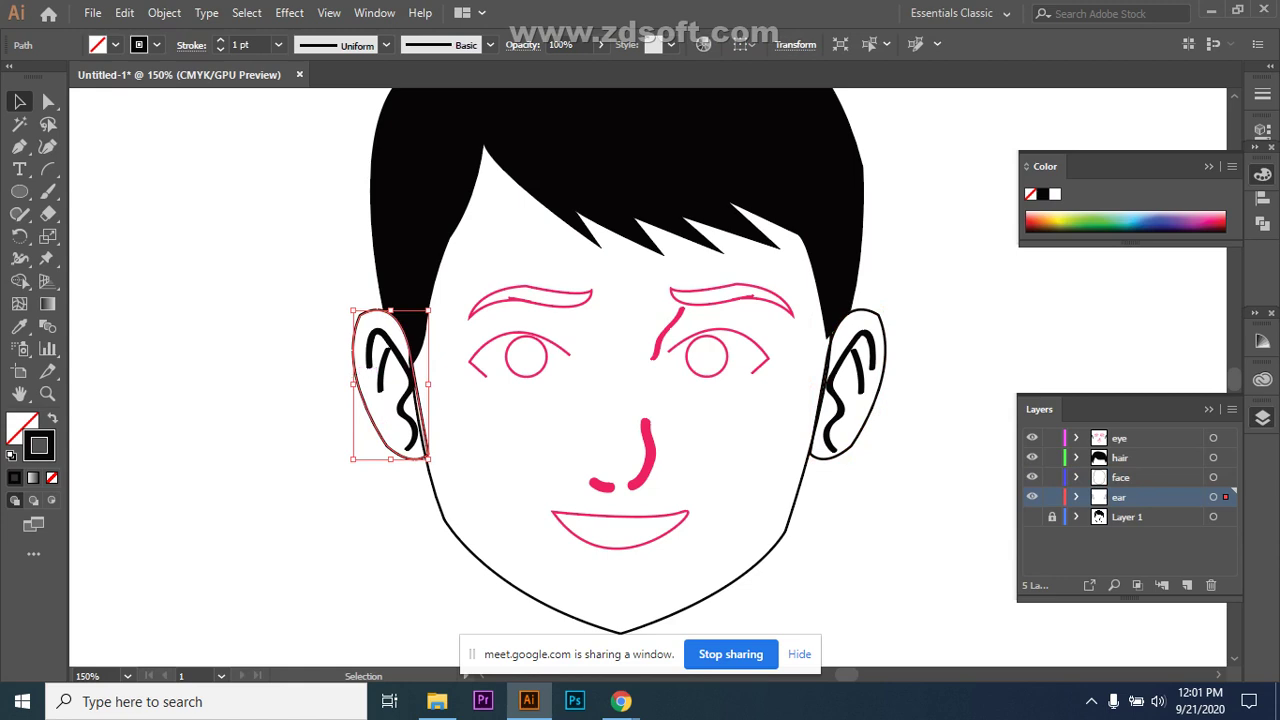
pyautogui.click(429, 442)
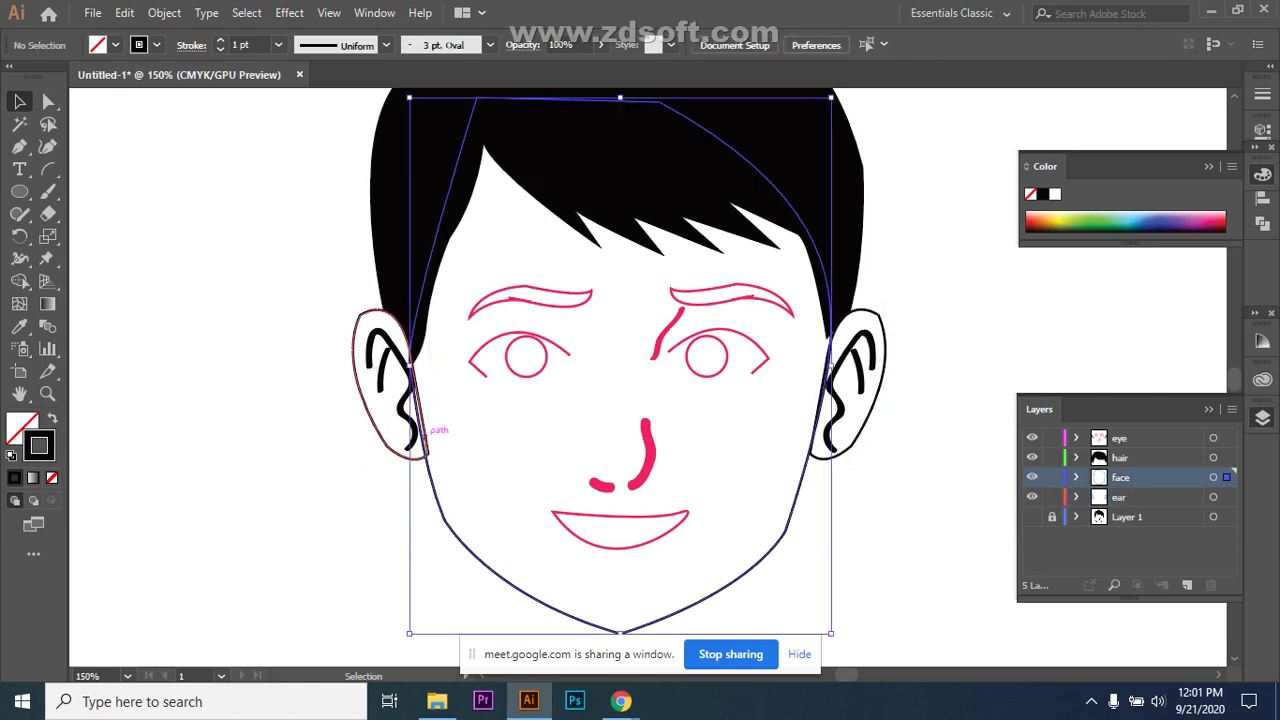
pyautogui.hotkey('ctrl', 'shift', 'a')
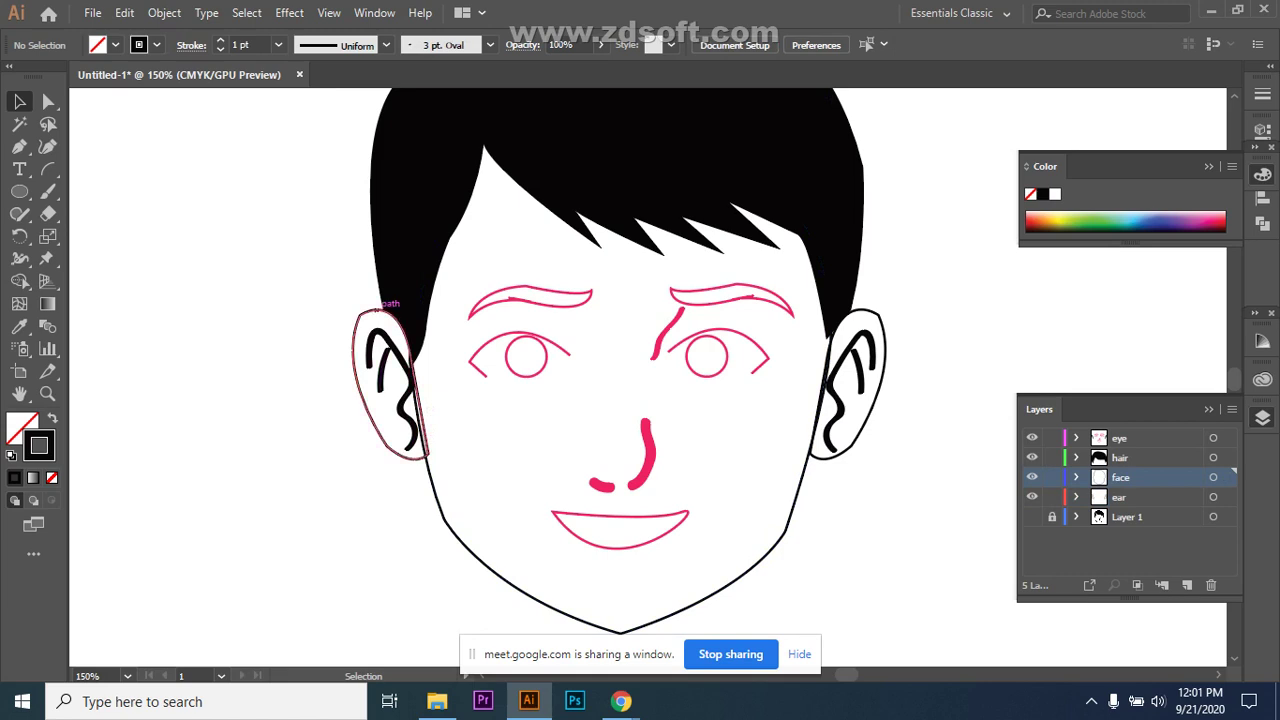
pyautogui.click(381, 310)
pyautogui.hotkey('ctrl', 'shift', 'a')
# Stretch the hair shape slightly outward and down at its lower-left corner over the left ear.
pyautogui.scroll(1, 526, 381)
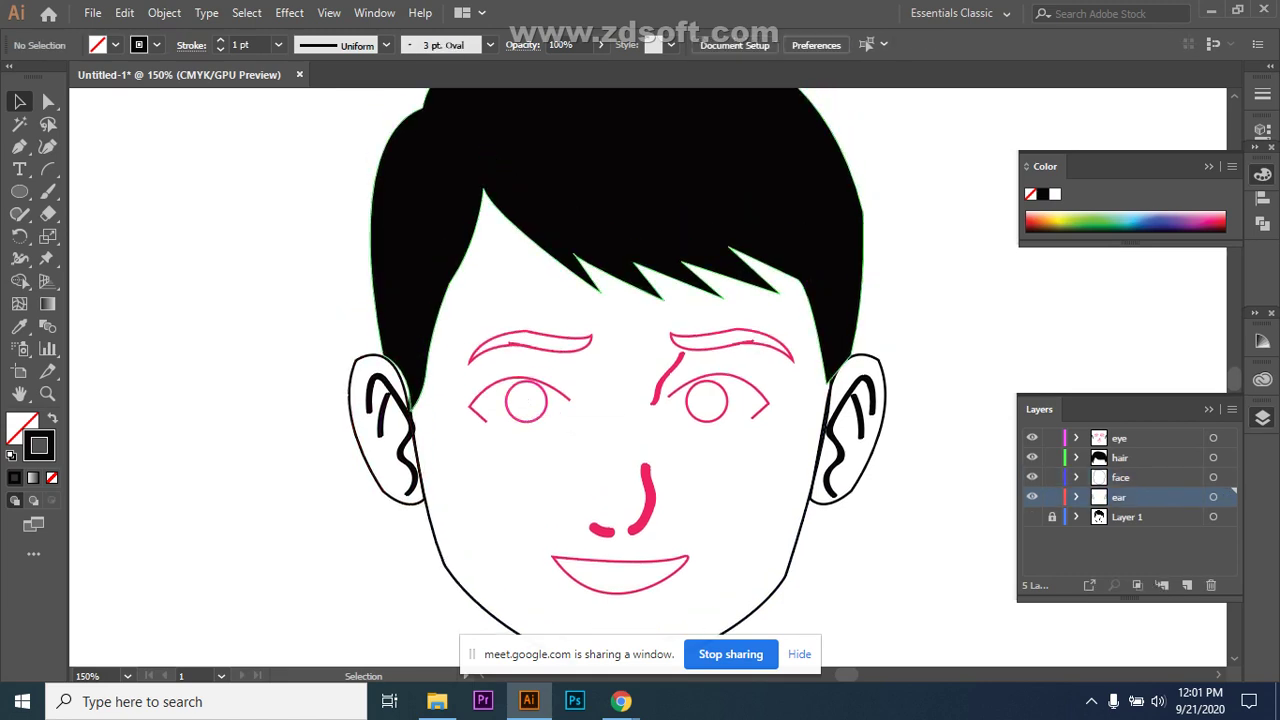
pyautogui.click(412, 372)
pyautogui.moveTo(370, 410); pyautogui.dragTo(362, 410)
pyautogui.hotkey('ctrl', 'shift', 'a')
pyautogui.click(371, 408)
pyautogui.moveTo(370, 409); pyautogui.dragTo(362, 414)
pyautogui.hotkey('ctrl', 'shift', 'a')
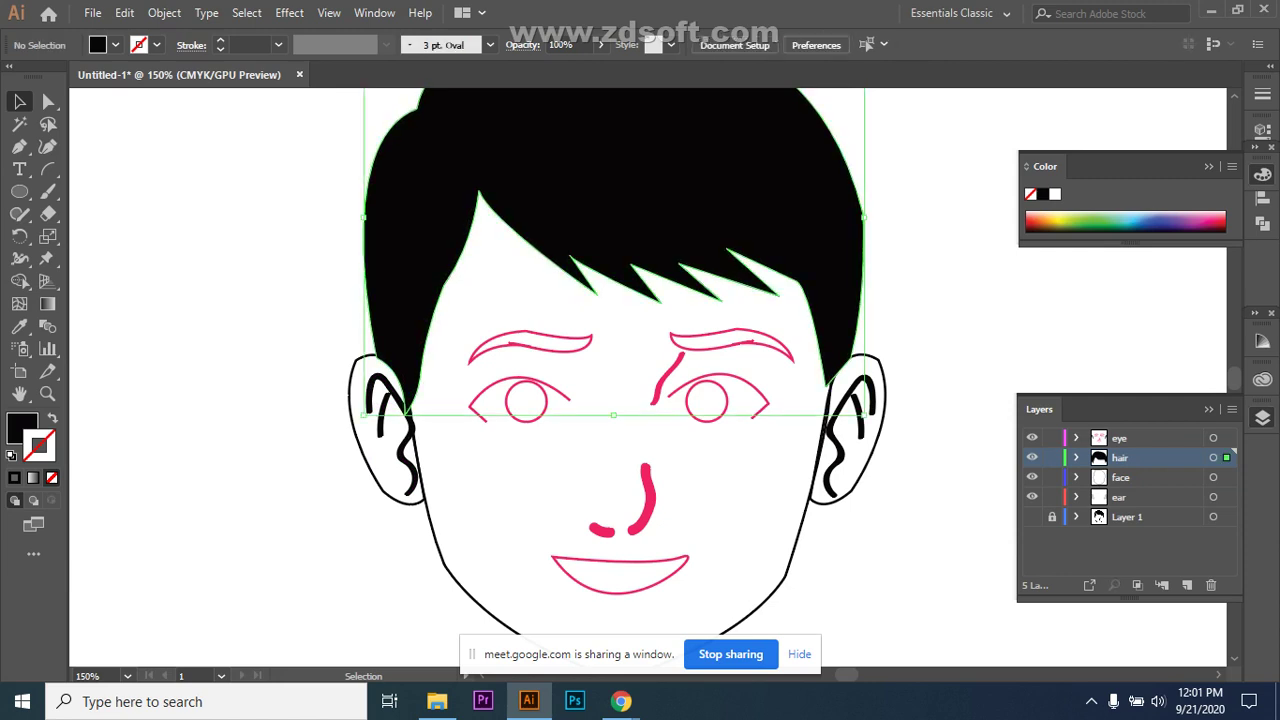
# Nudge the hair shape slightly up and to the right over the forehead.
pyautogui.click(614, 180)
pyautogui.press('Up')
pyautogui.press('Right')
pyautogui.press('Up')
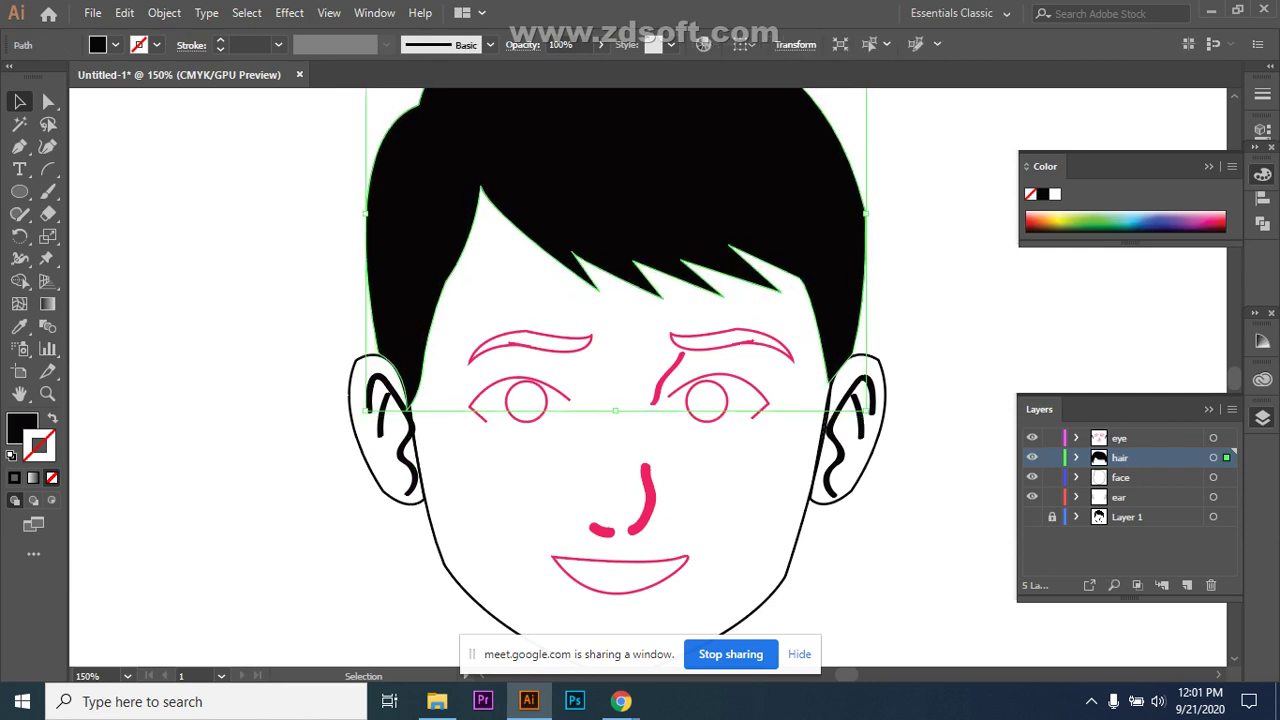
pyautogui.hotkey('ctrl', 'shift', 'a')
# Stretch the hair shape slightly outward at its lower-right corner over the right ear.
pyautogui.click(829, 300)
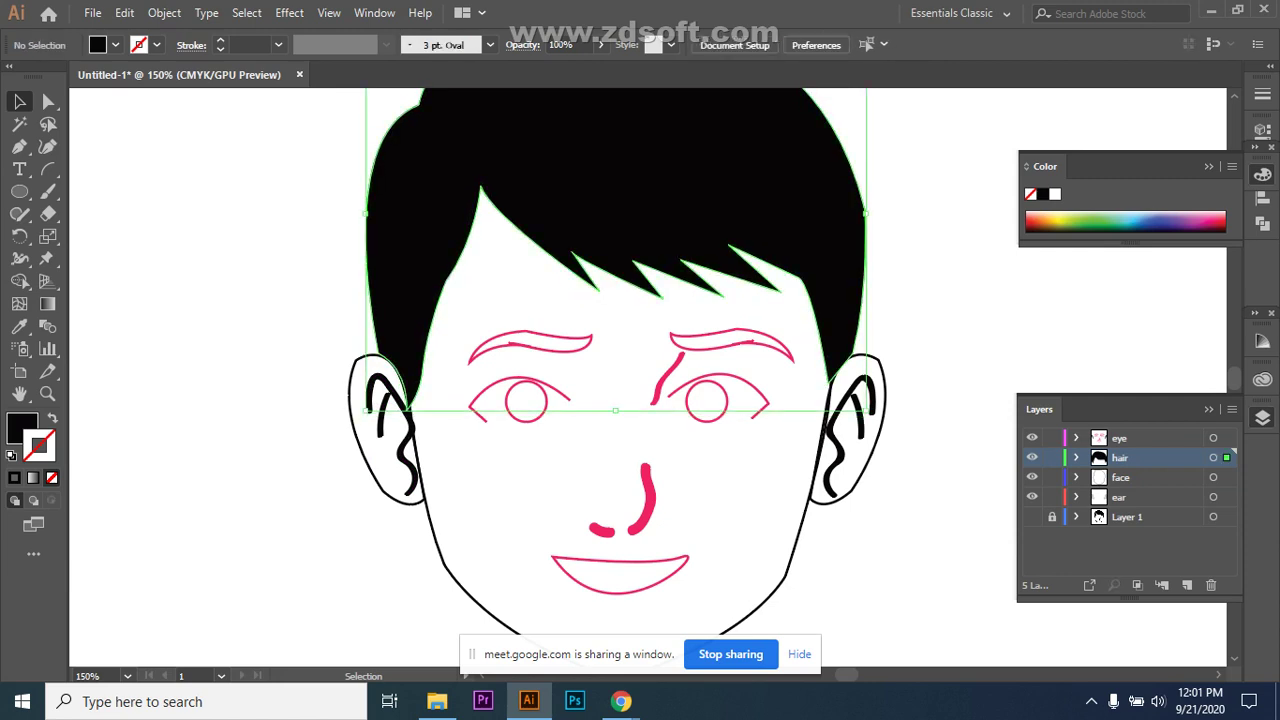
pyautogui.moveTo(866, 410); pyautogui.dragTo(869, 406)
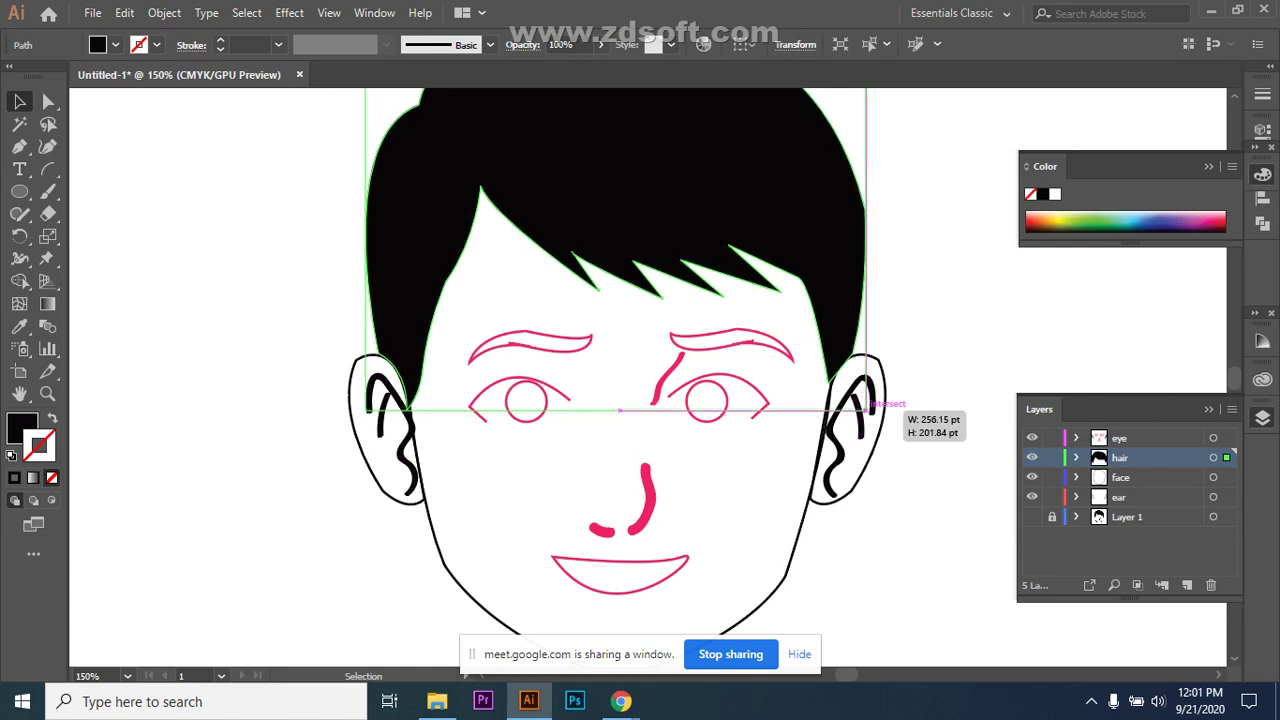
pyautogui.moveTo(869, 406); pyautogui.dragTo(872, 412)
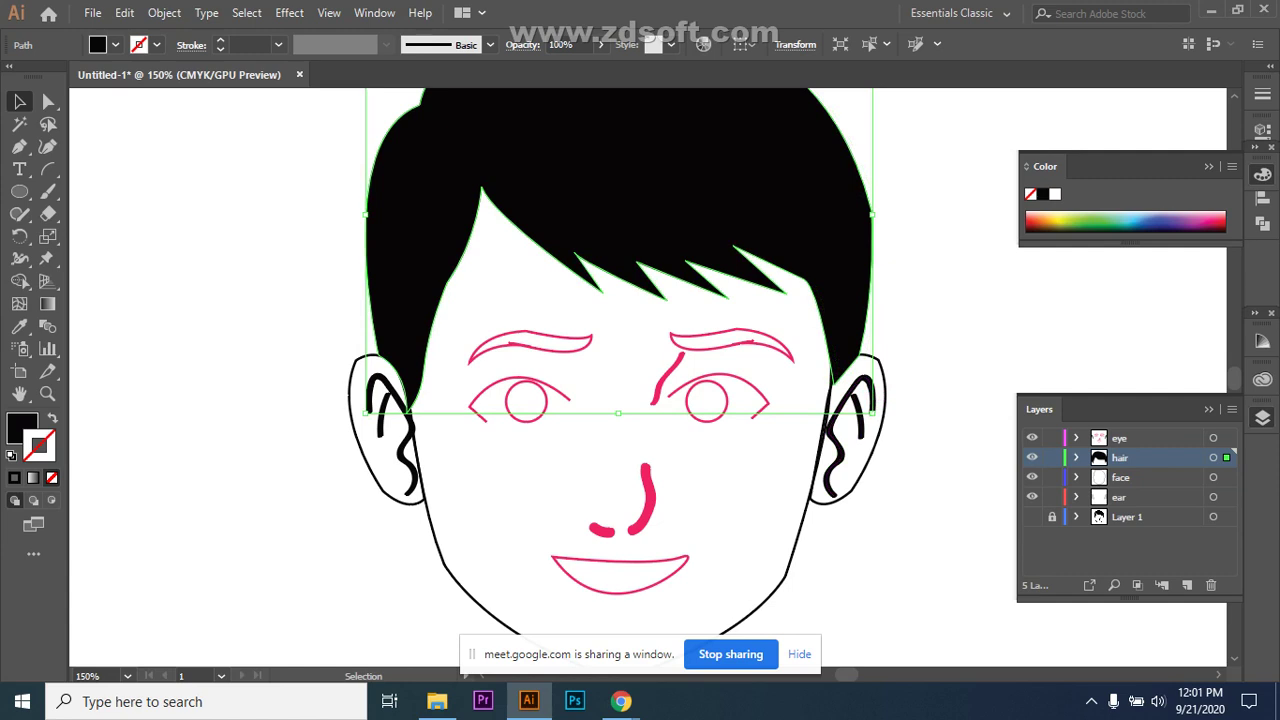
pyautogui.hotkey('ctrl', 'shift', 'a')
# Use the Eyedropper to give the left eye group the ear's black 1 pt stroke with no fill.
pyautogui.scroll(2, 617, 377)
pyautogui.scroll(-3, 617, 377)
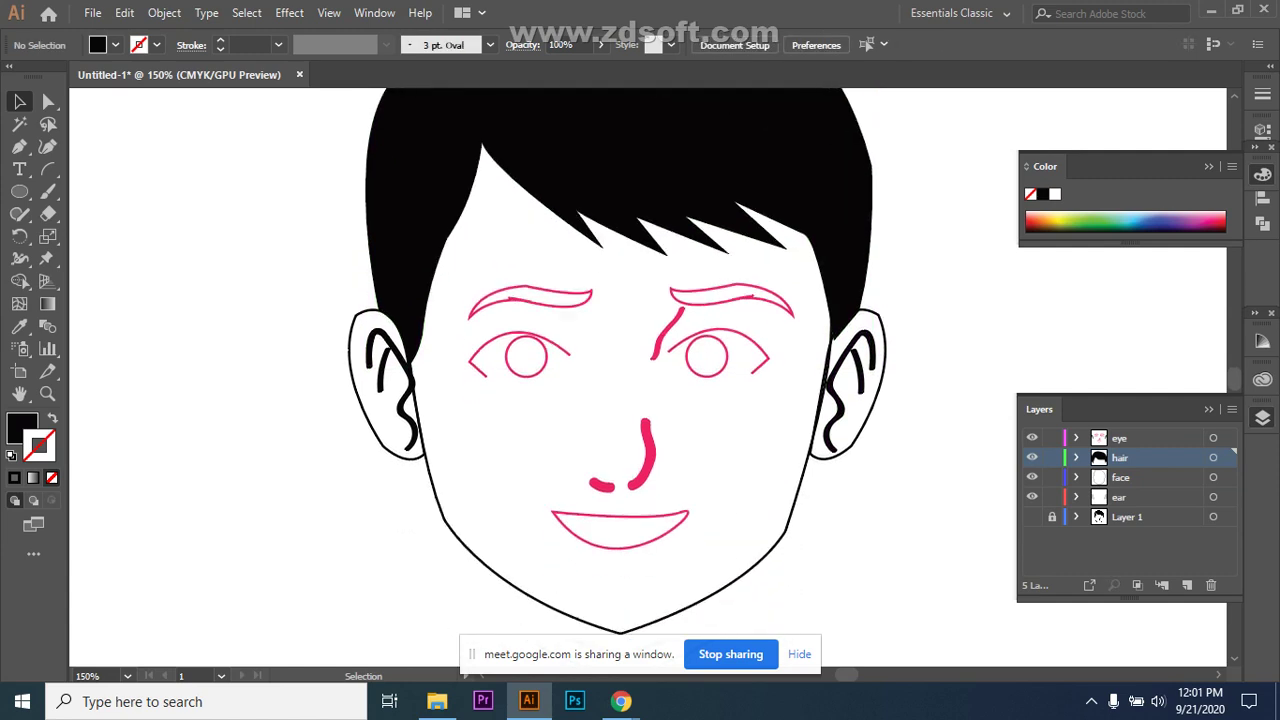
pyautogui.click(523, 298)
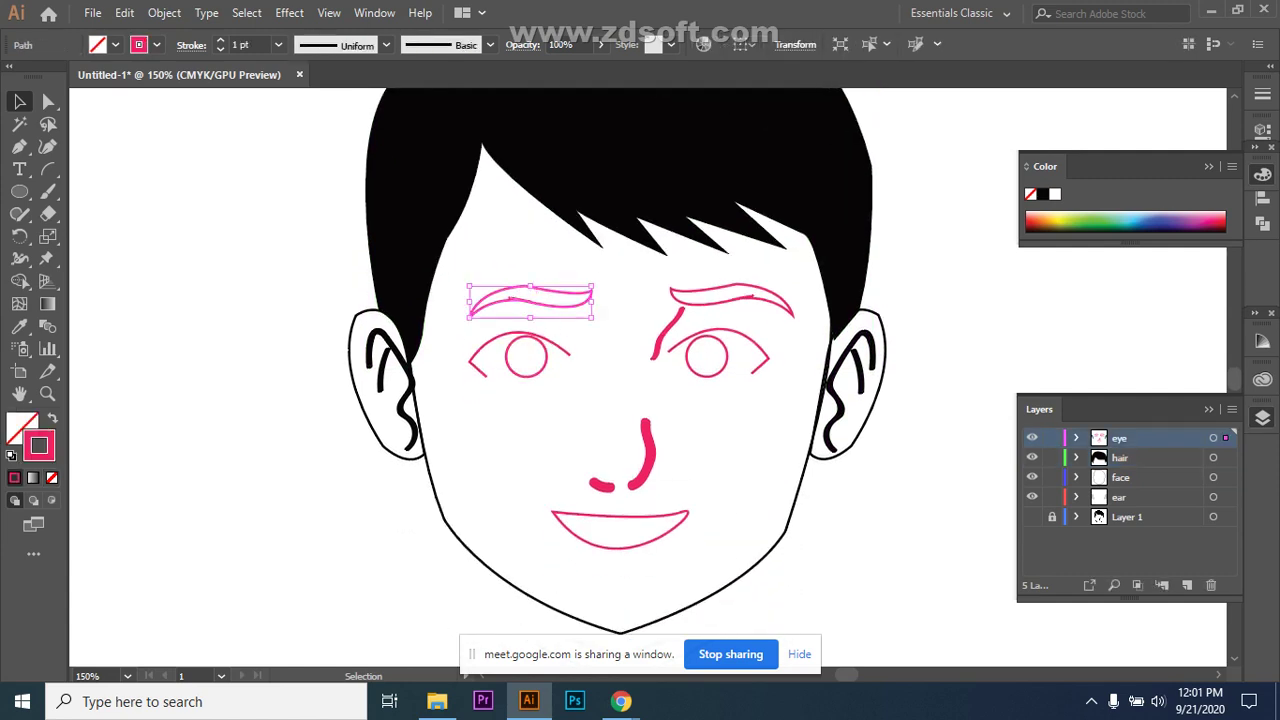
pyautogui.hotkey('ctrl', 'shift', 'a')
pyautogui.click(519, 334)
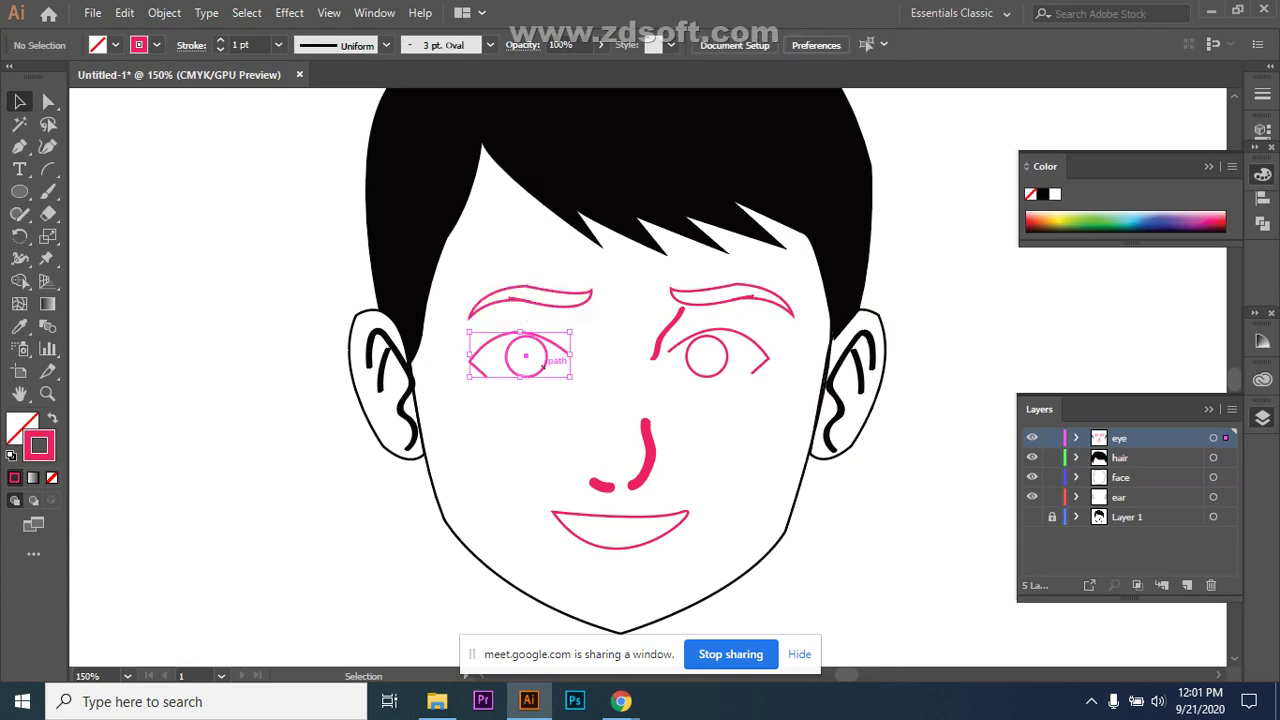
pyautogui.click(19, 326)
pyautogui.click(381, 350)
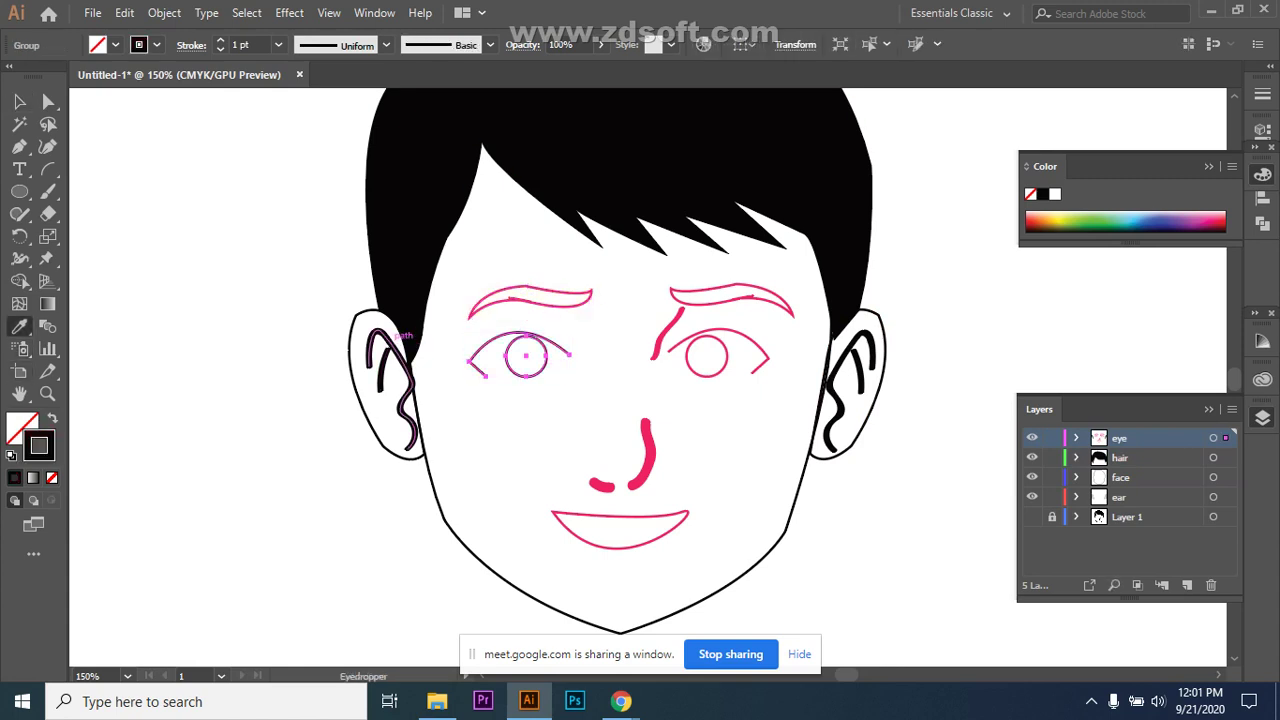
pyautogui.press('v')
pyautogui.hotkey('ctrl', 'shift', 'a')
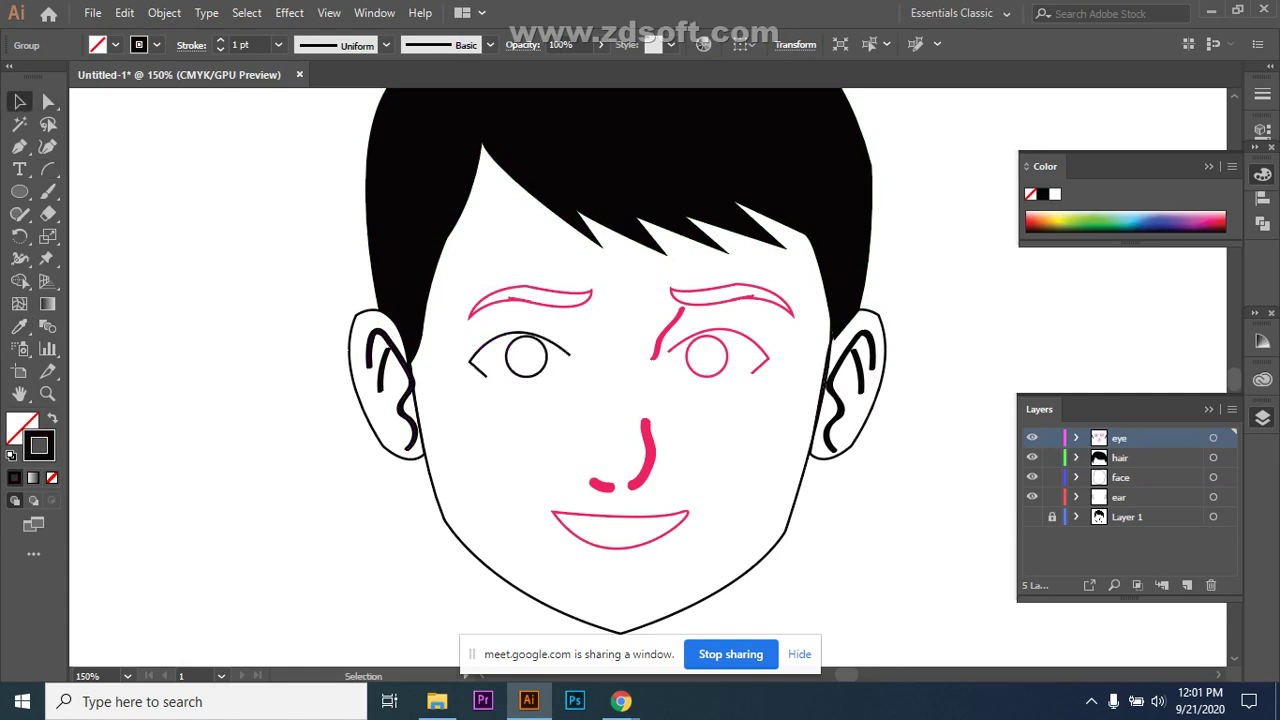
# Use the Eyedropper to give the crease stroke between the eyes the ear's black 1 pt stroke with no fill.
pyautogui.click(668, 323)
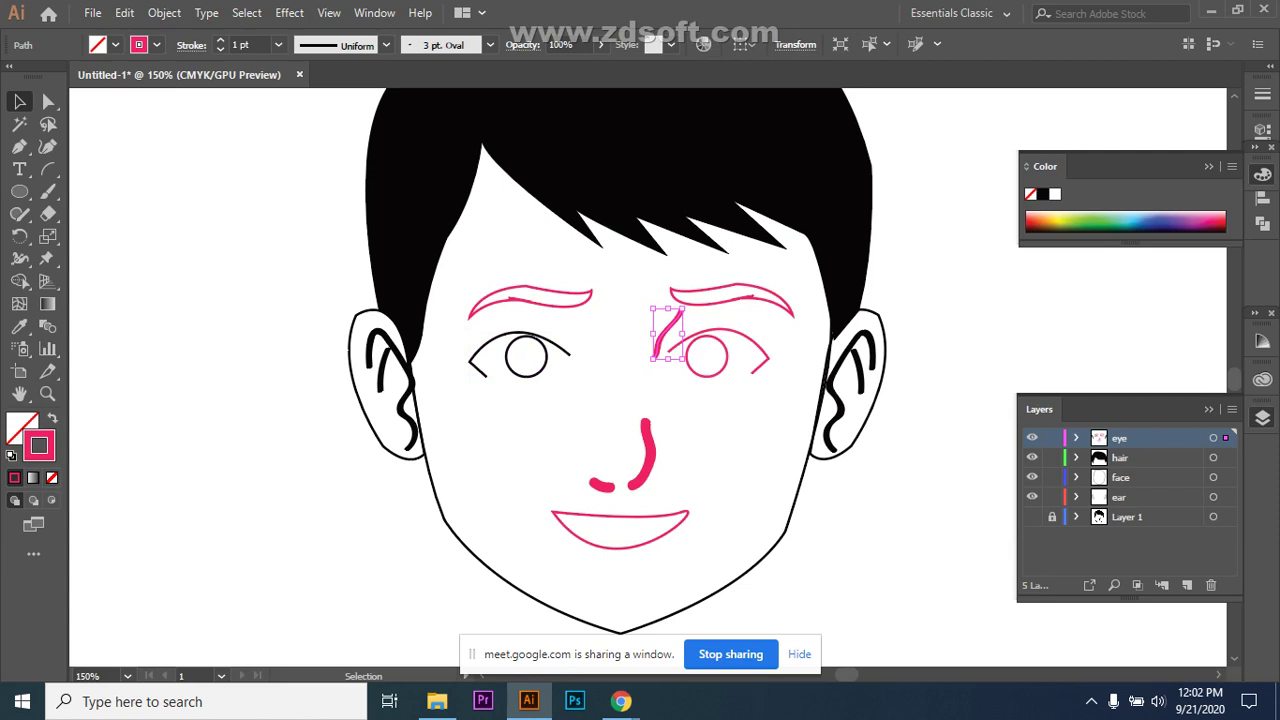
pyautogui.click(19, 326)
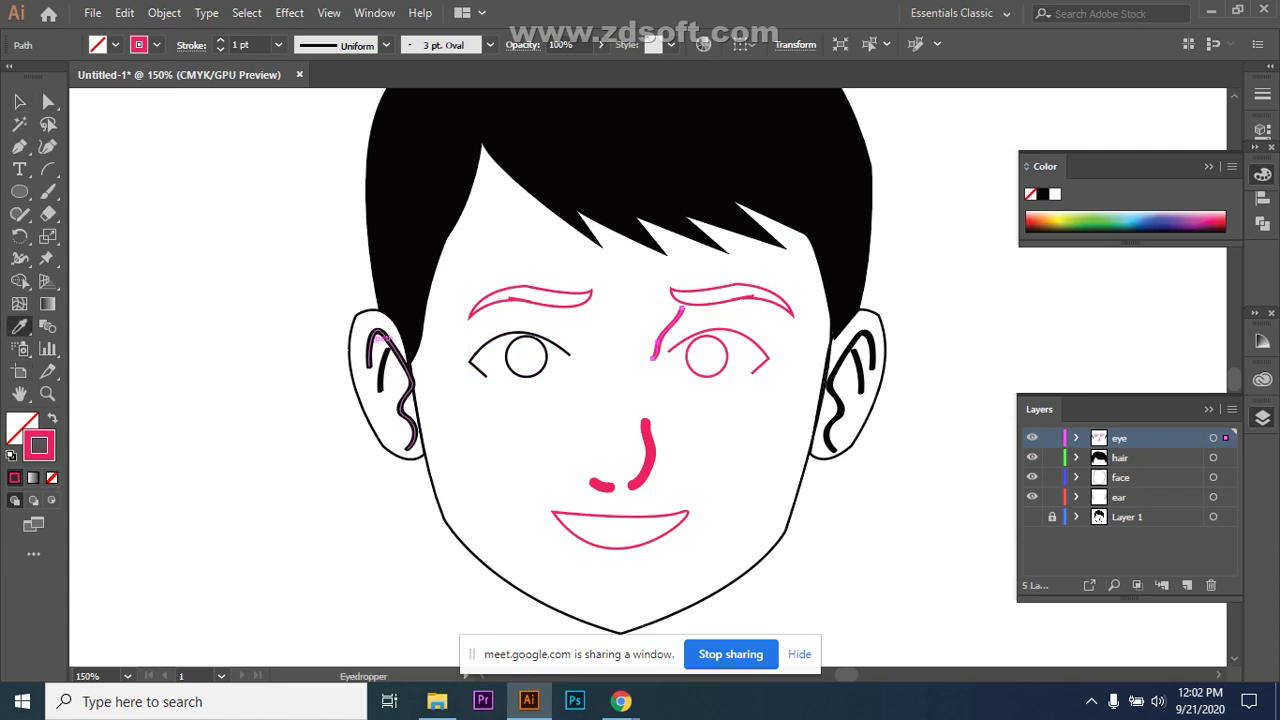
pyautogui.click(352, 342)
pyautogui.click(19, 101)
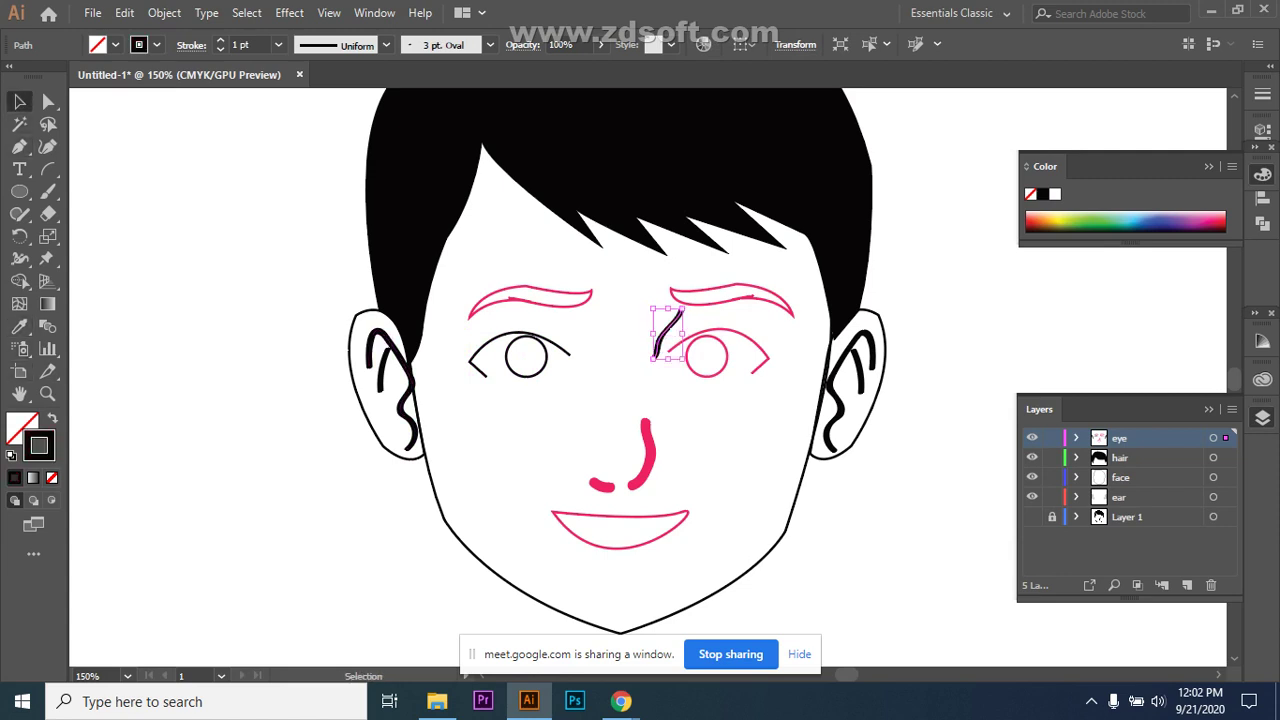
# Use the Eyedropper to give both eyebrows, the right eye, the nose and the mouth the ear's black stroke with no fill.
pyautogui.click(495, 290)
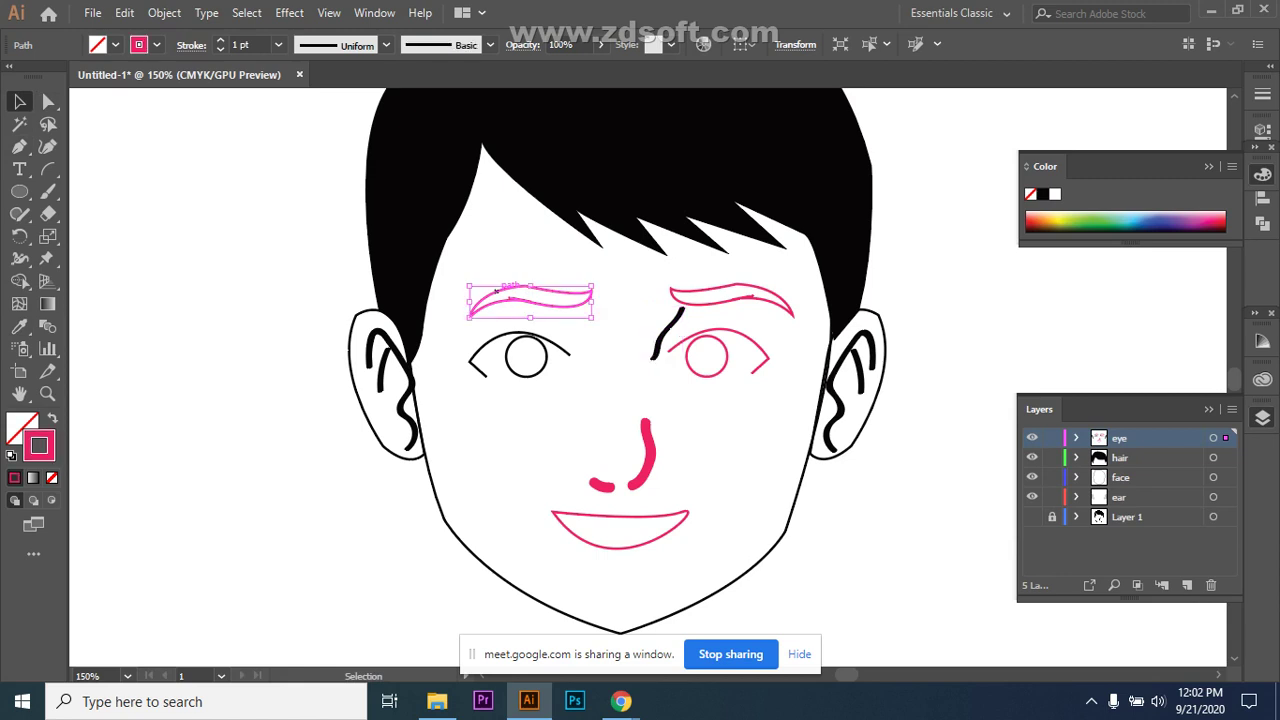
pyautogui.hotkey('ctrl', 'shift', 'a')
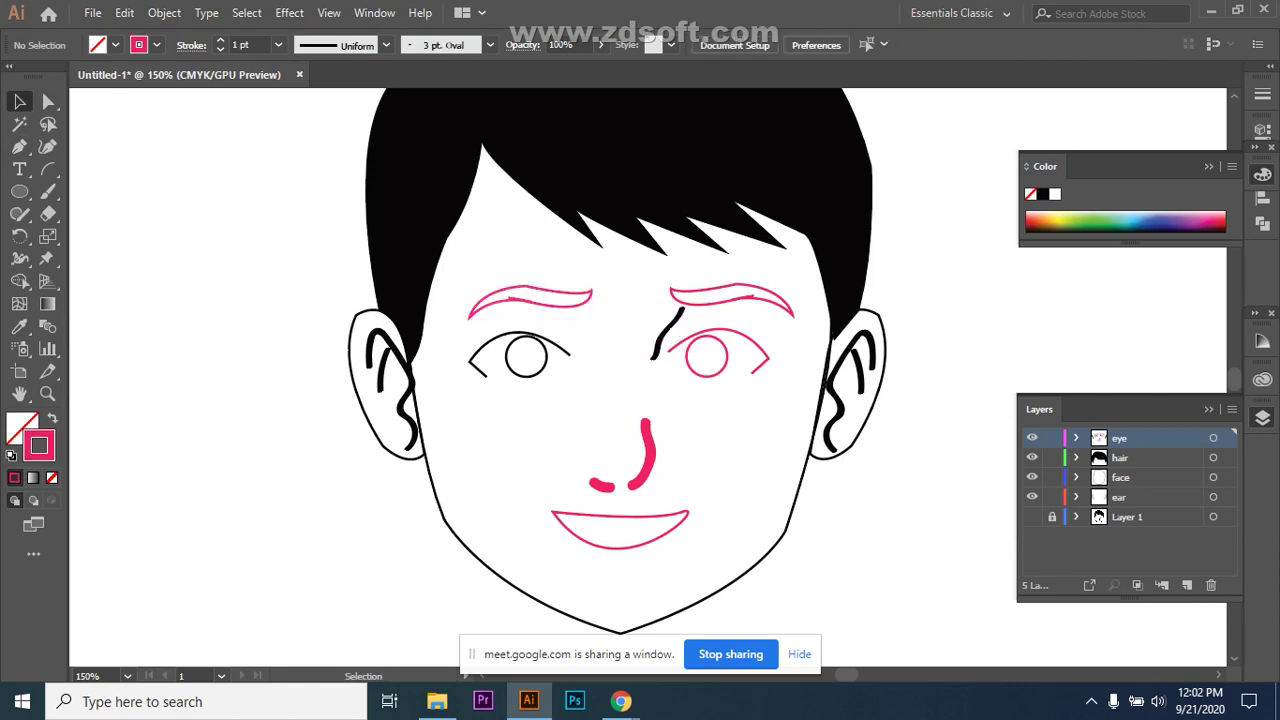
pyautogui.click(535, 291)
pyautogui.keyDown('shift'); pyautogui.click(739, 297); pyautogui.keyUp('shift')
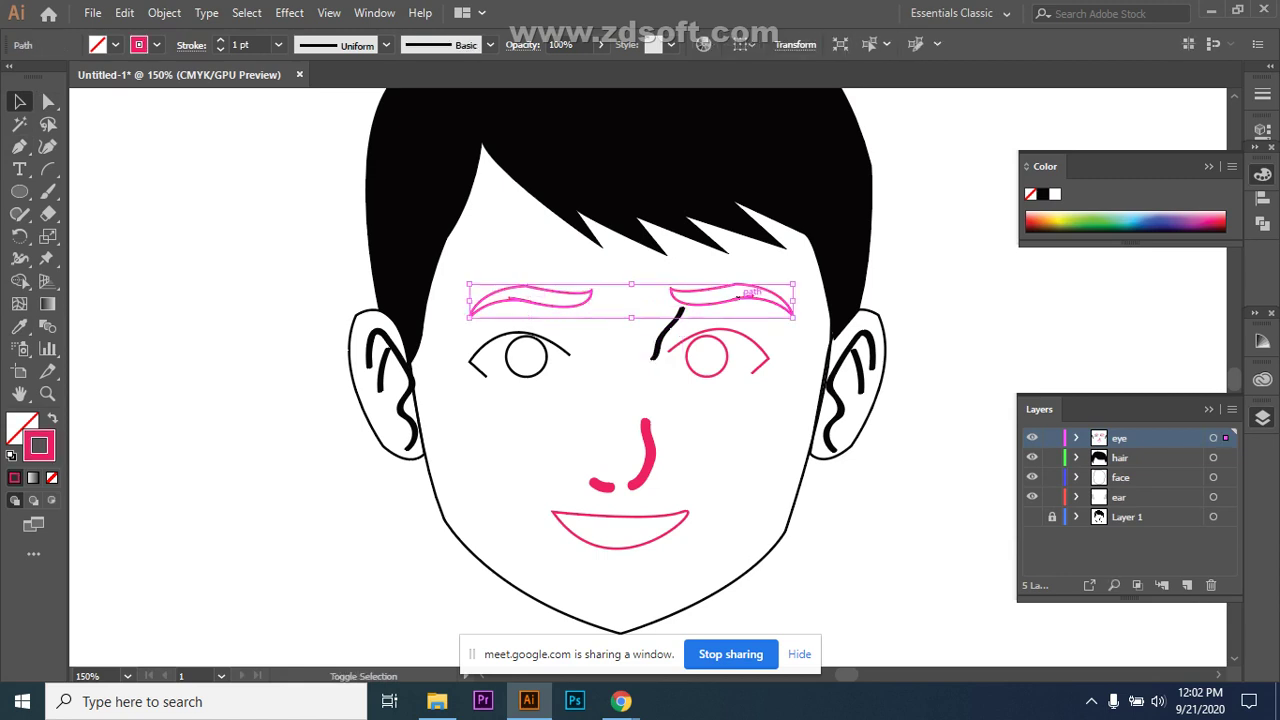
pyautogui.keyDown('shift'); pyautogui.click(768, 347); pyautogui.keyUp('shift')
pyautogui.keyDown('shift'); pyautogui.click(642, 515); pyautogui.keyUp('shift')
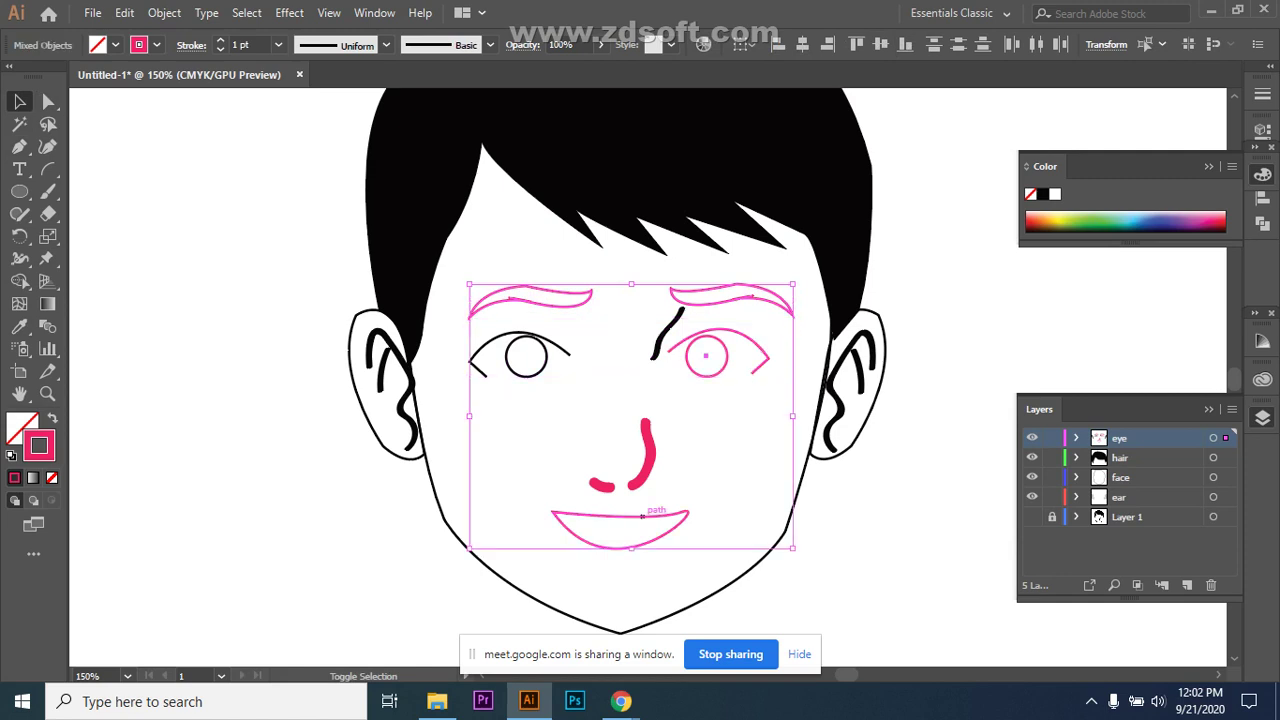
pyautogui.keyDown('shift'); pyautogui.click(652, 452); pyautogui.keyUp('shift')
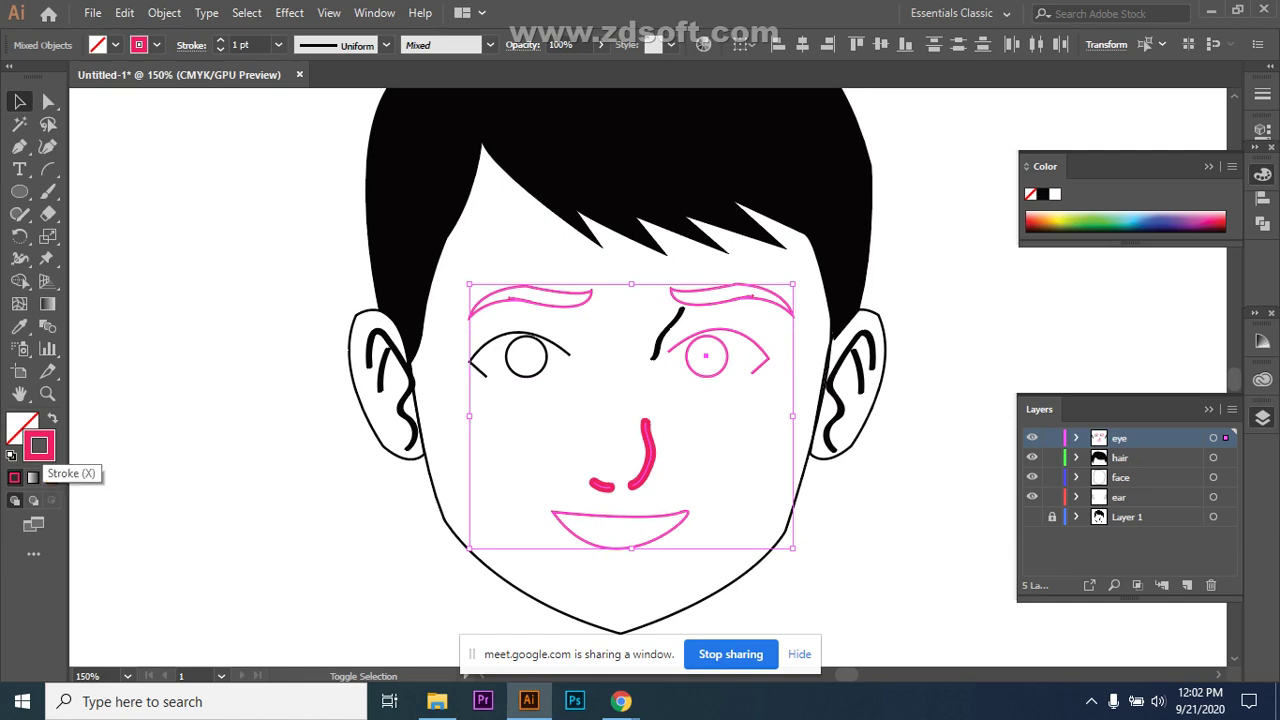
pyautogui.click(19, 326)
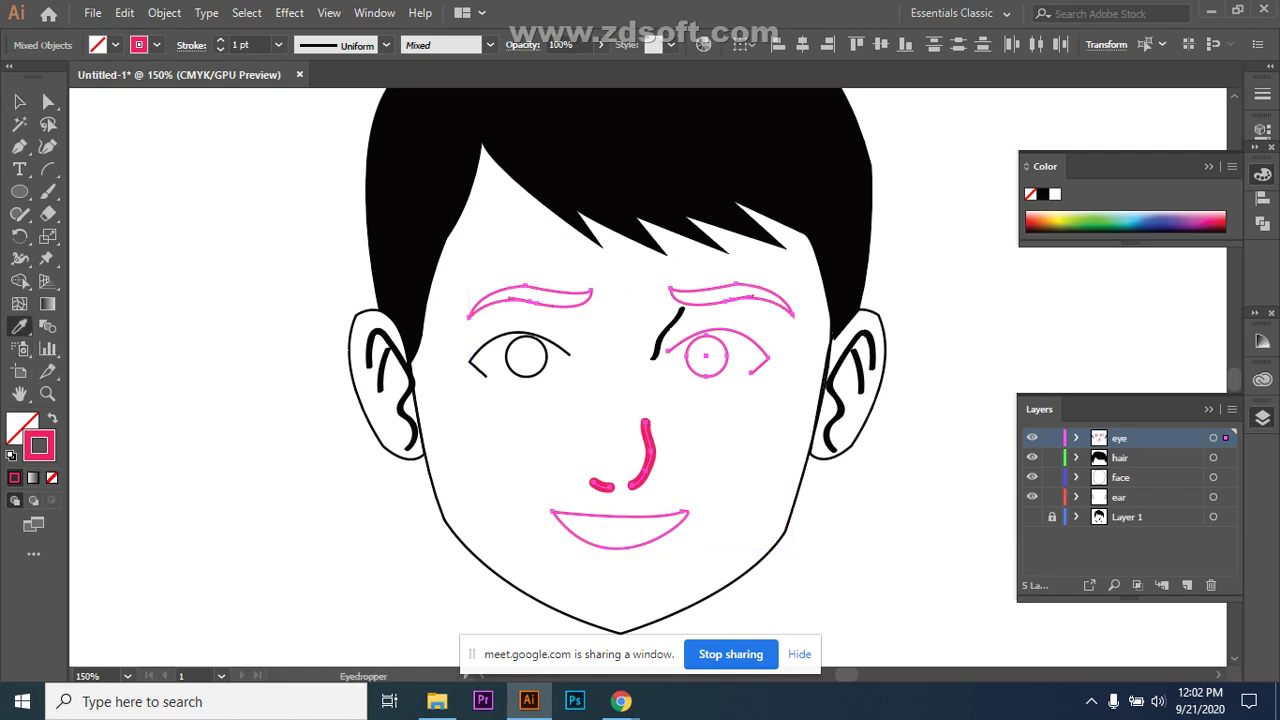
pyautogui.click(382, 336)
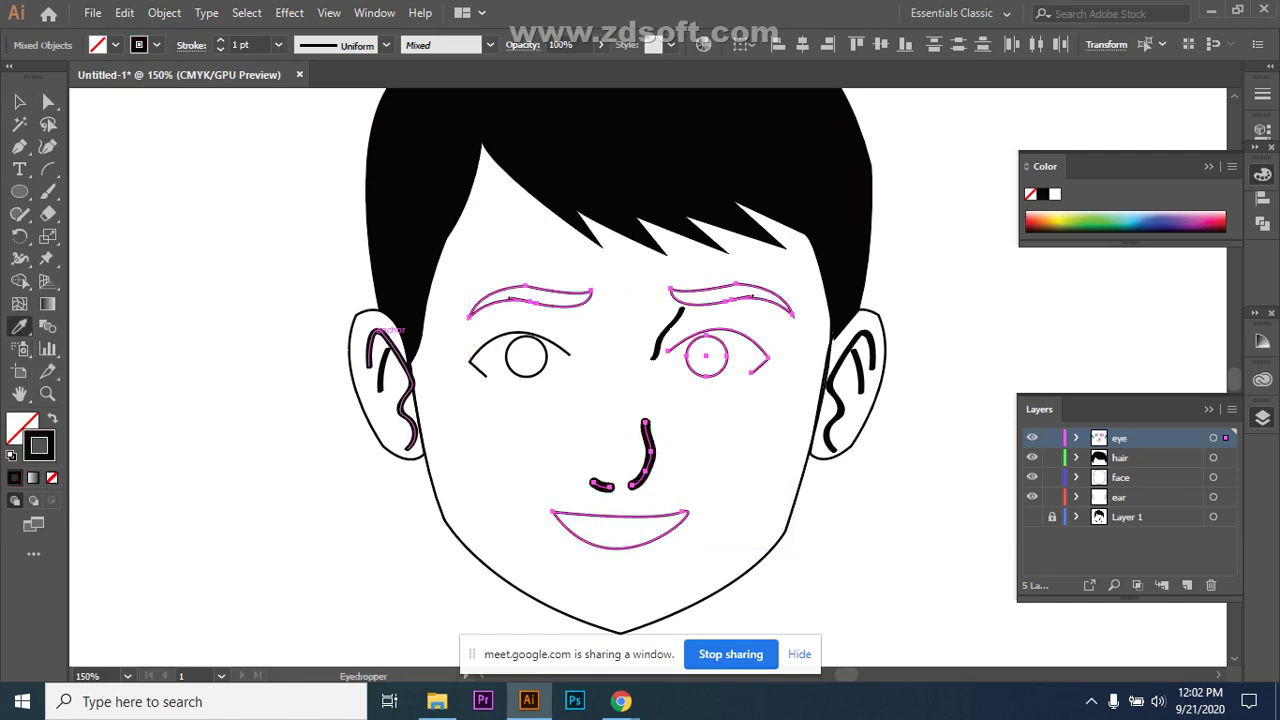
pyautogui.click(19, 101)
pyautogui.click(150, 170)
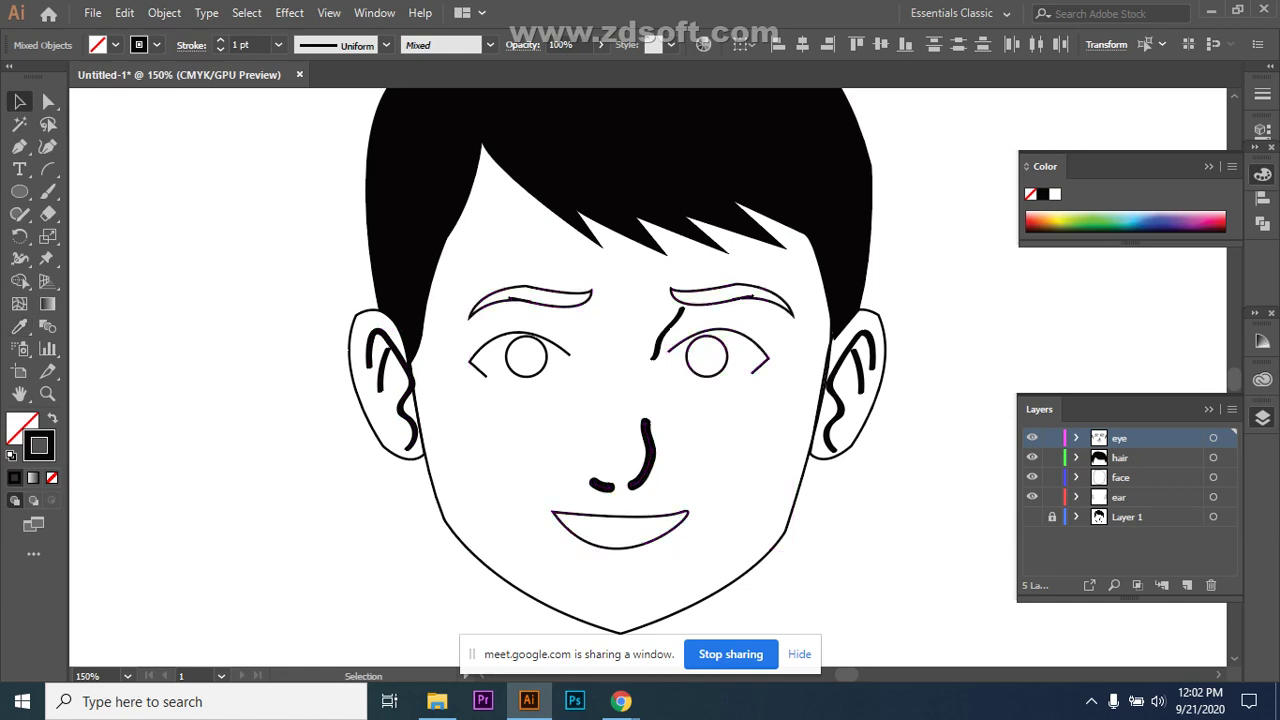
# Unlock the hidden reference layer Layer 1 and delete it.
pyautogui.hotkey('ctrl', '-')
pyautogui.hotkey('ctrl', '-')
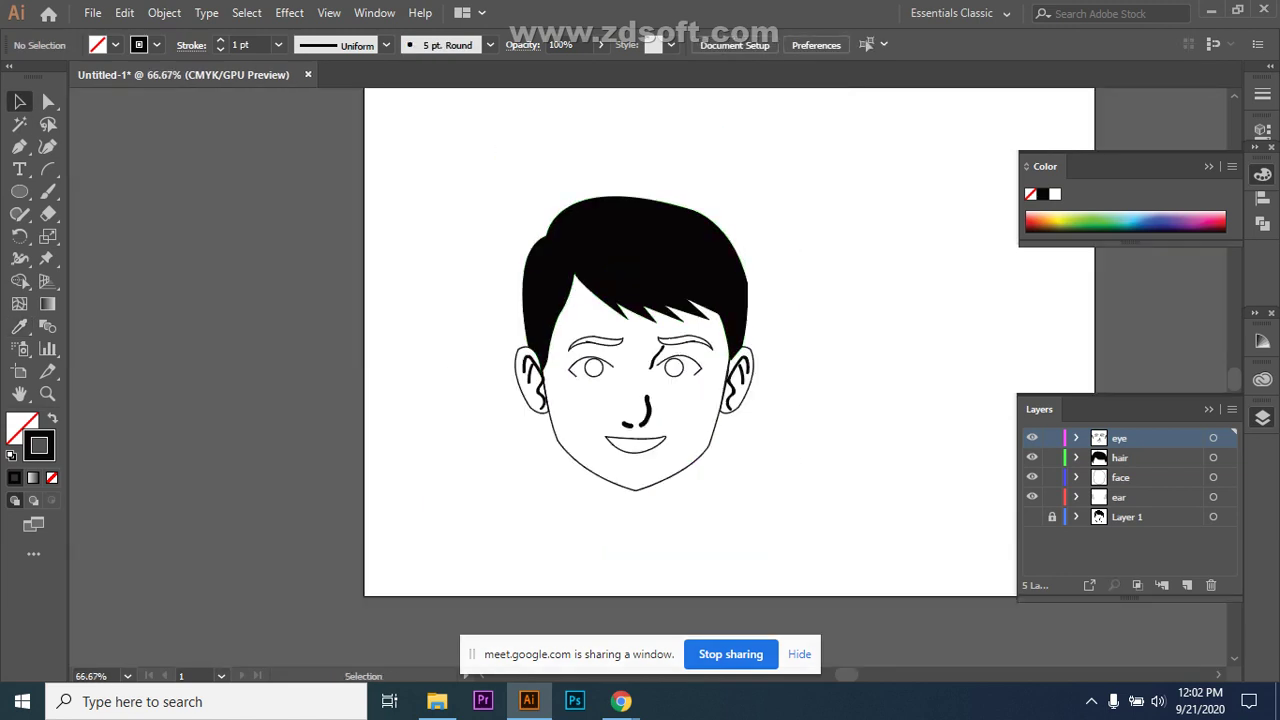
pyautogui.scroll(-1, 690, 385)
pyautogui.moveTo(443, 169); pyautogui.dragTo(750, 388)
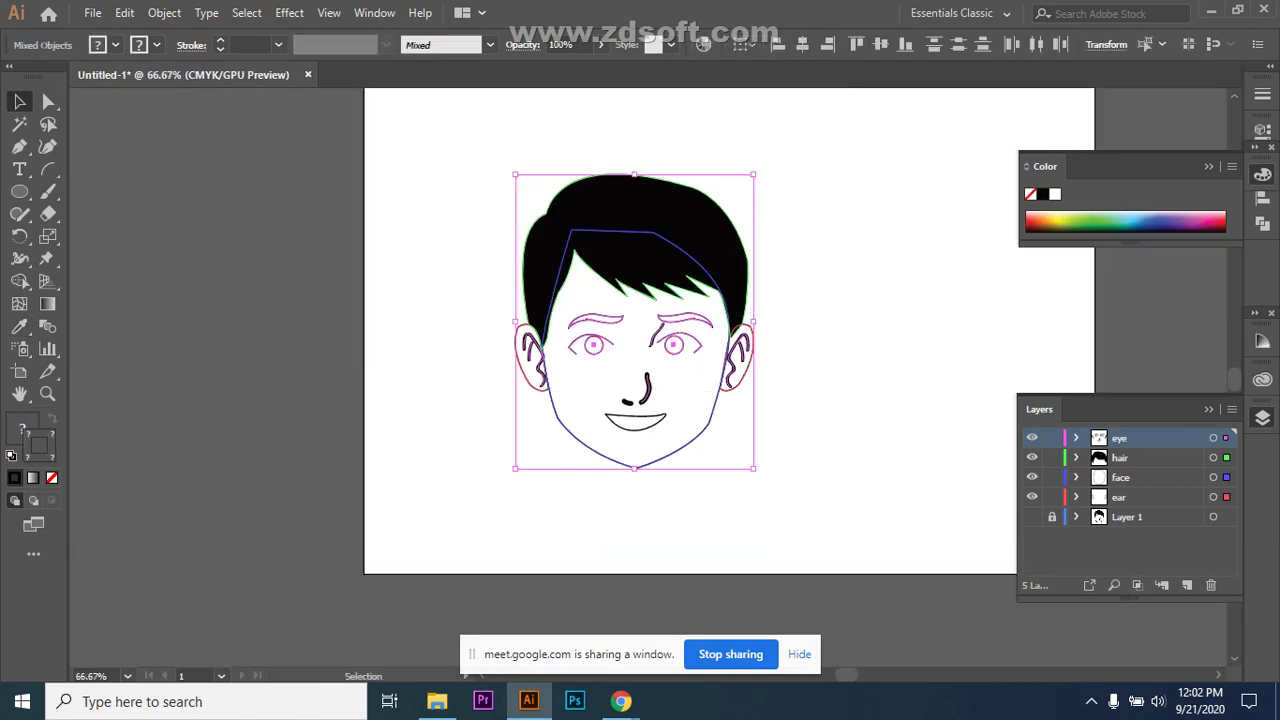
pyautogui.hotkey('ctrl', 'shift', 'a')
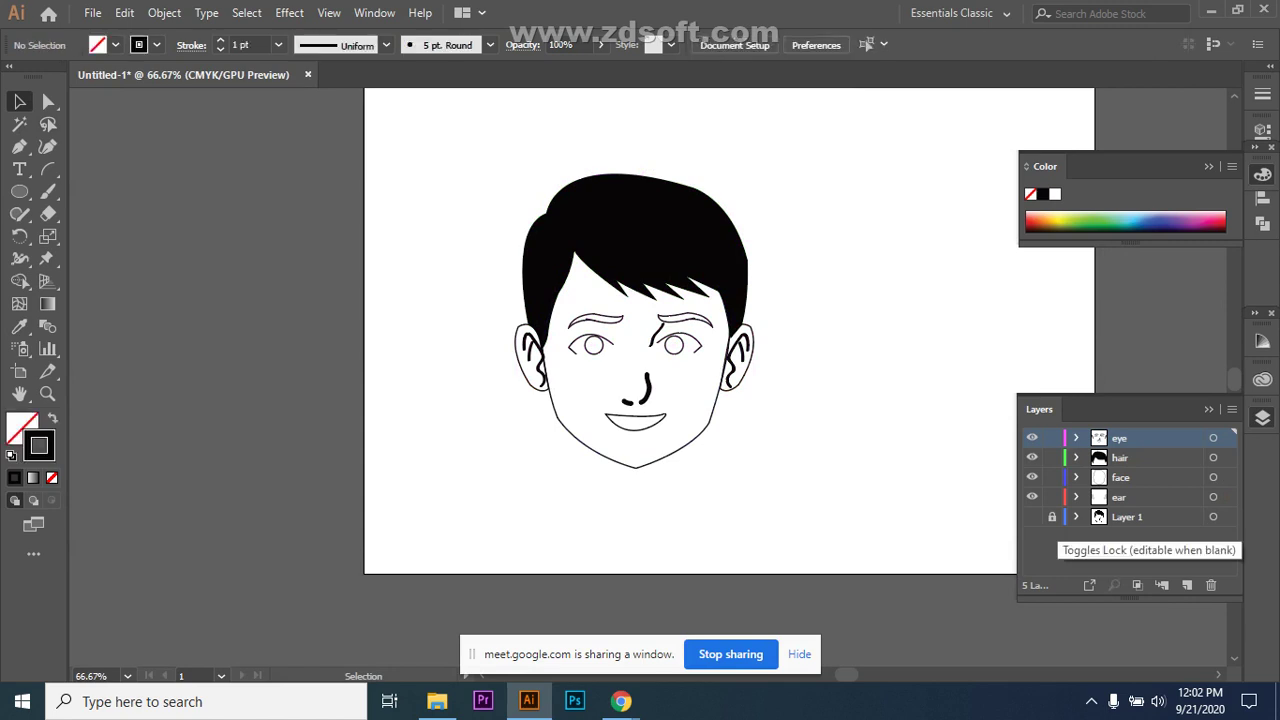
pyautogui.click(1051, 517)
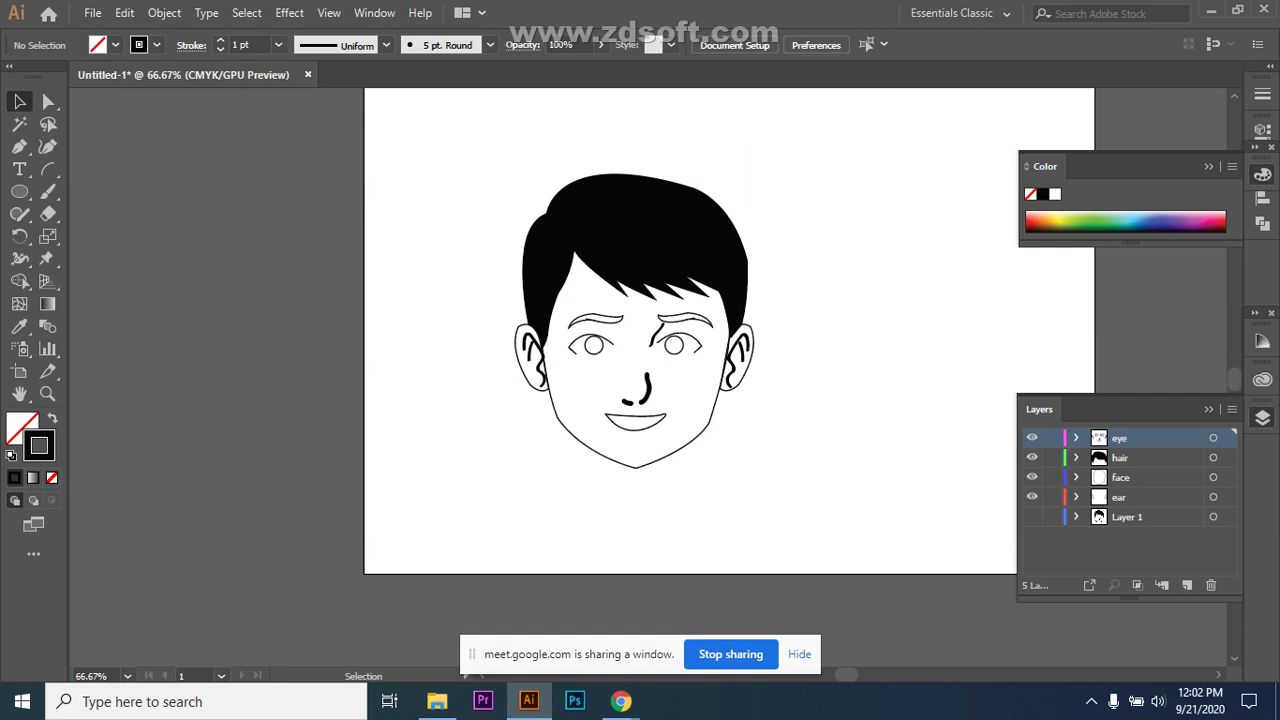
pyautogui.click(1127, 517)
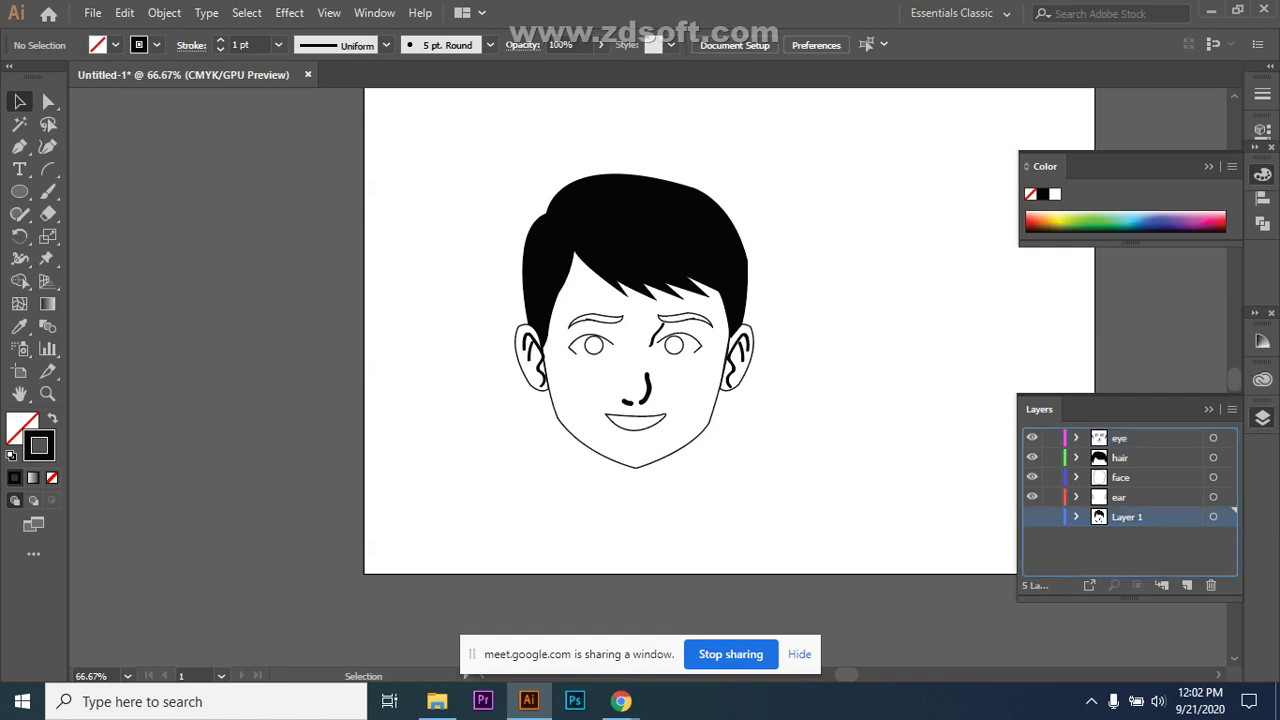
pyautogui.press('Delete')
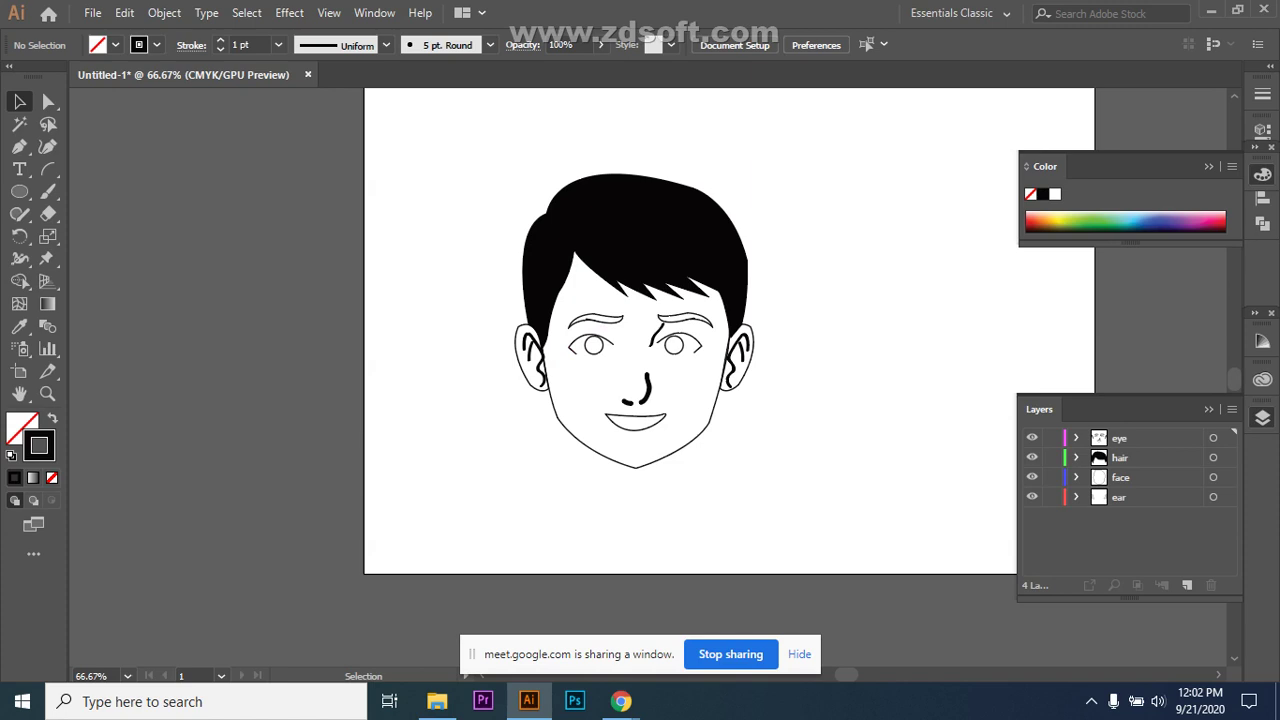
# Nest the eye, face and ear layers, in that order, inside the hair layer above the hair path, and collapse the layer.
pyautogui.moveTo(1039, 409); pyautogui.dragTo(811, 245)
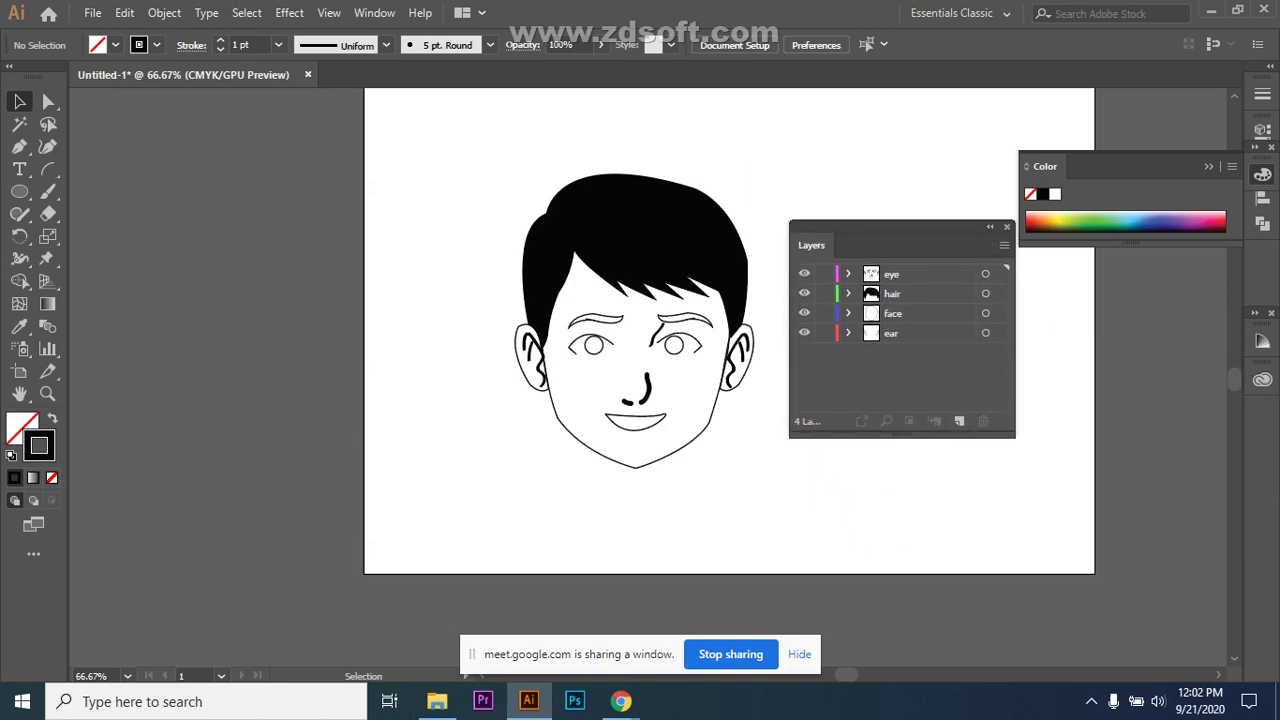
pyautogui.moveTo(902, 434); pyautogui.dragTo(902, 588)
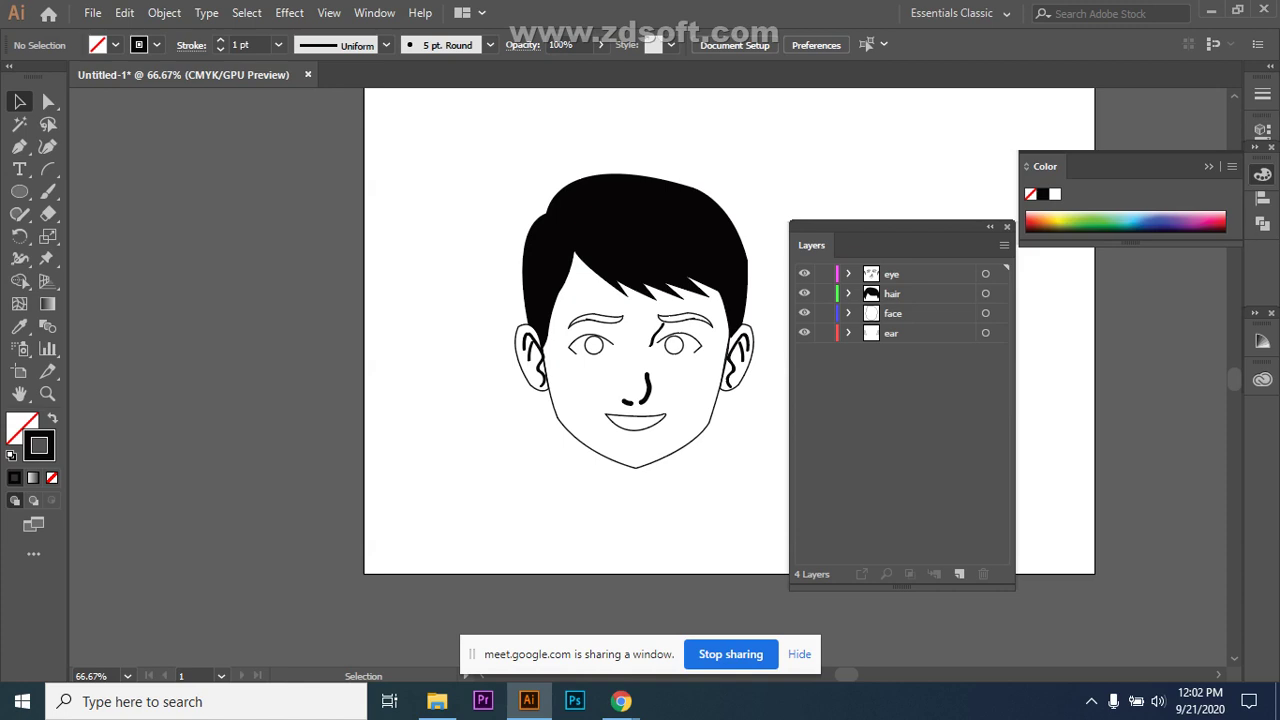
pyautogui.moveTo(893, 274); pyautogui.dragTo(893, 293)
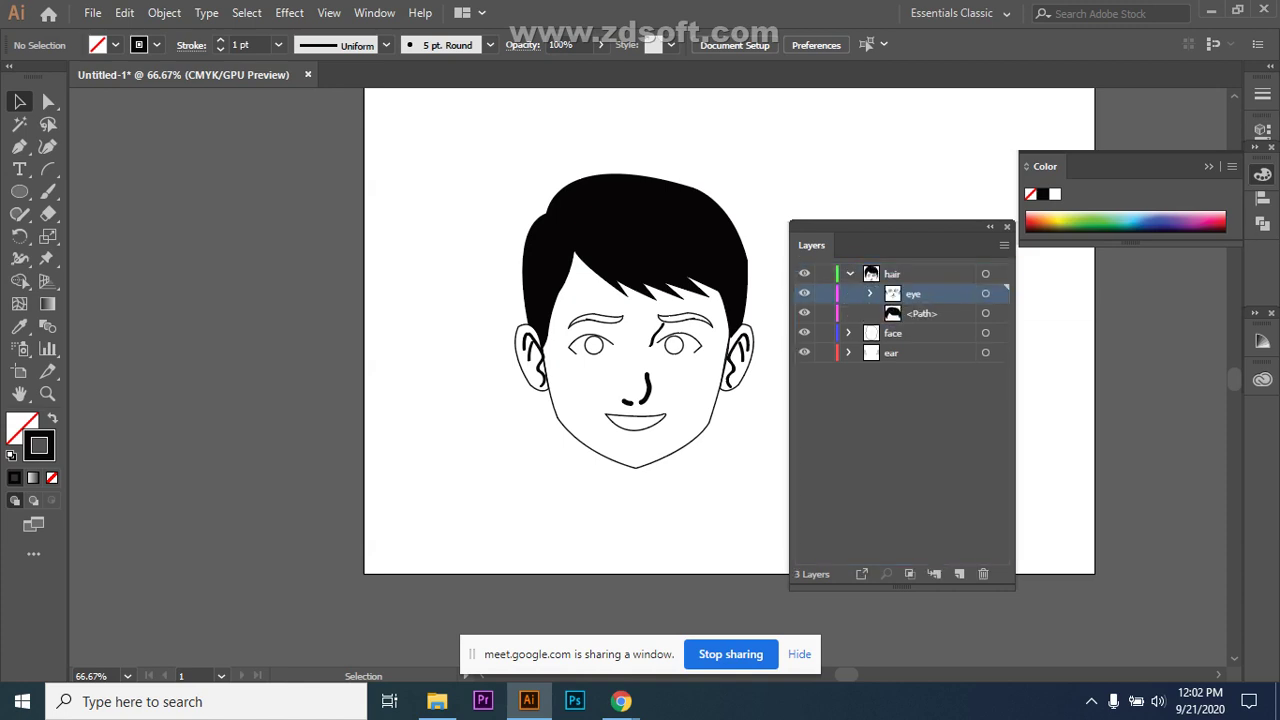
pyautogui.click(920, 333)
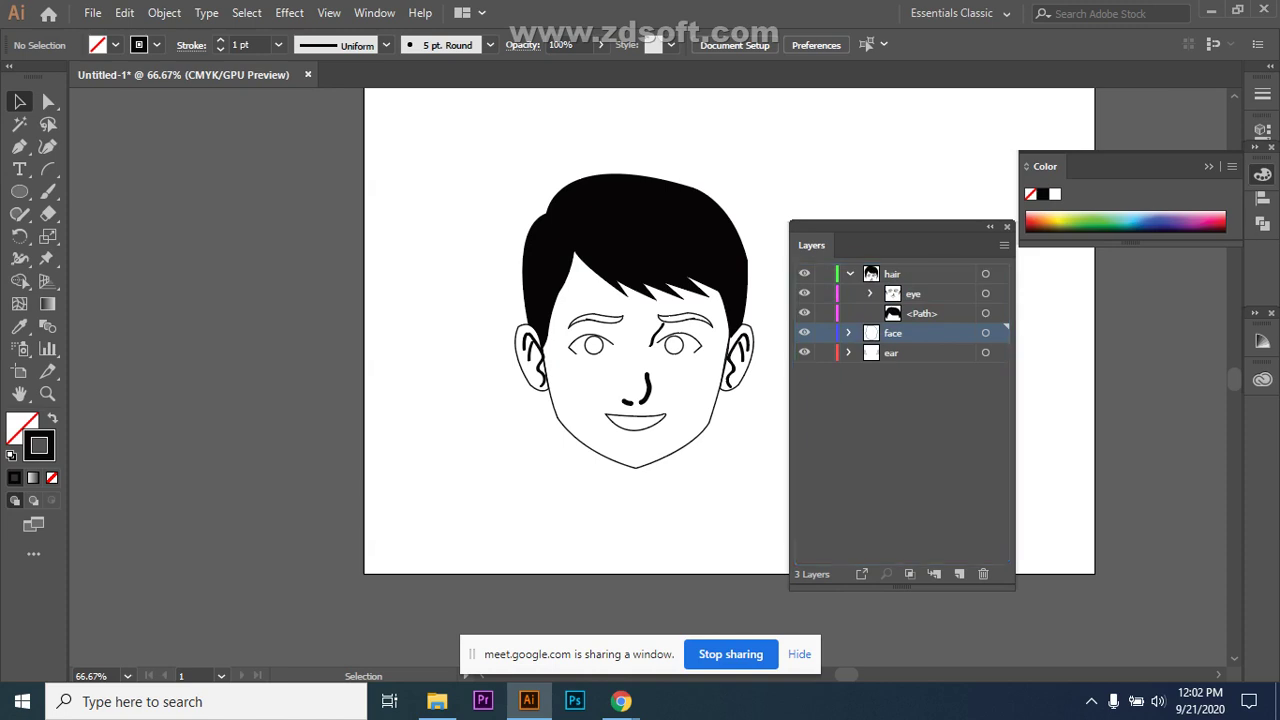
pyautogui.moveTo(893, 333); pyautogui.dragTo(893, 318)
pyautogui.click(920, 352)
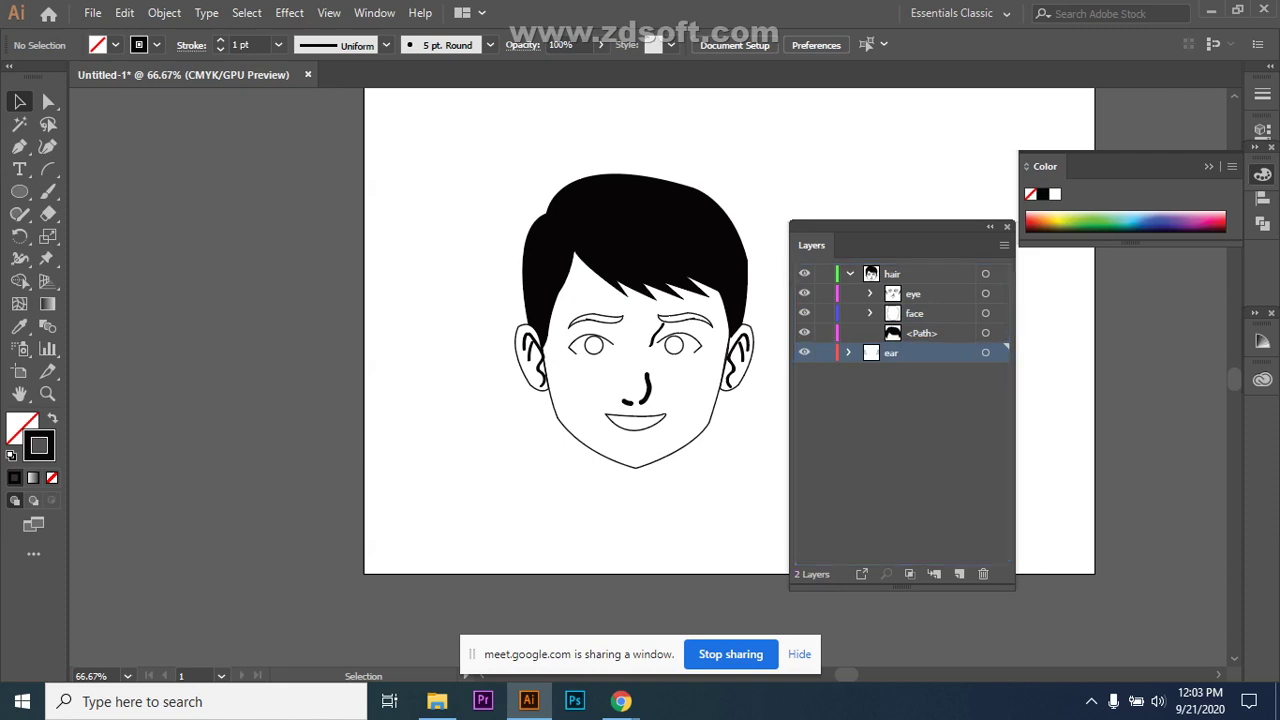
pyautogui.moveTo(891, 352); pyautogui.dragTo(891, 324)
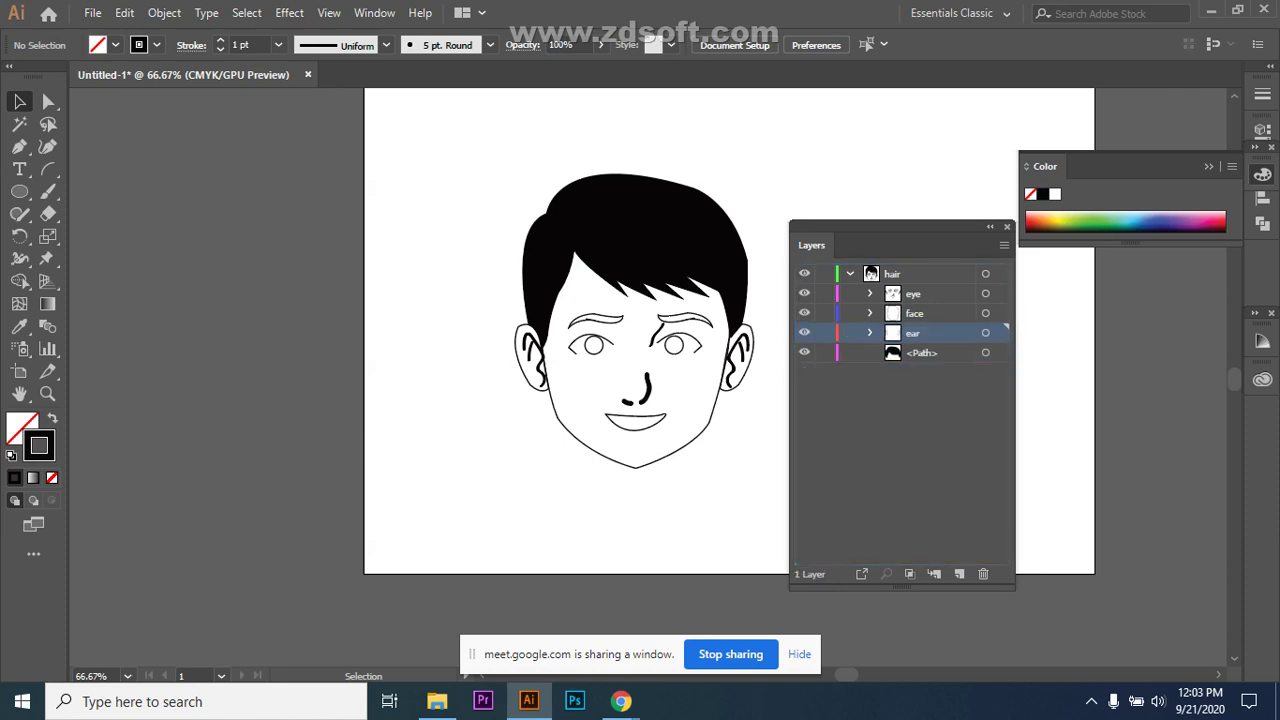
pyautogui.click(849, 273)
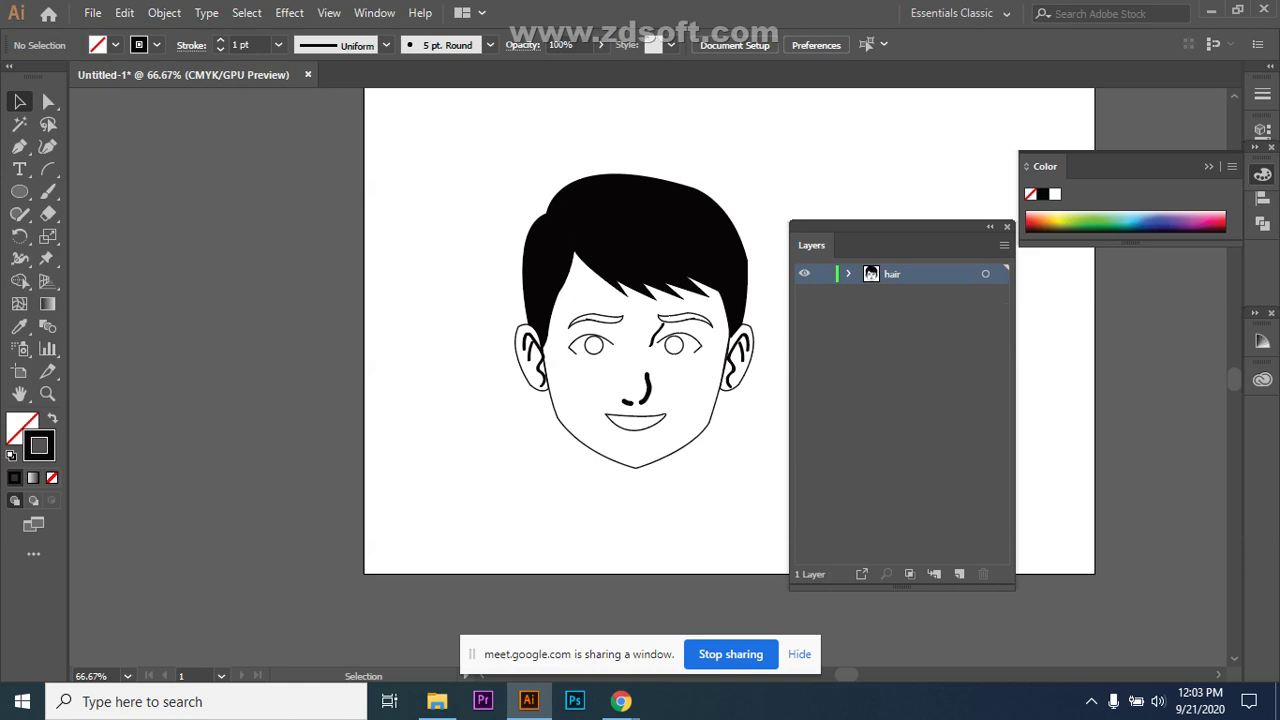
pyautogui.click(849, 273)
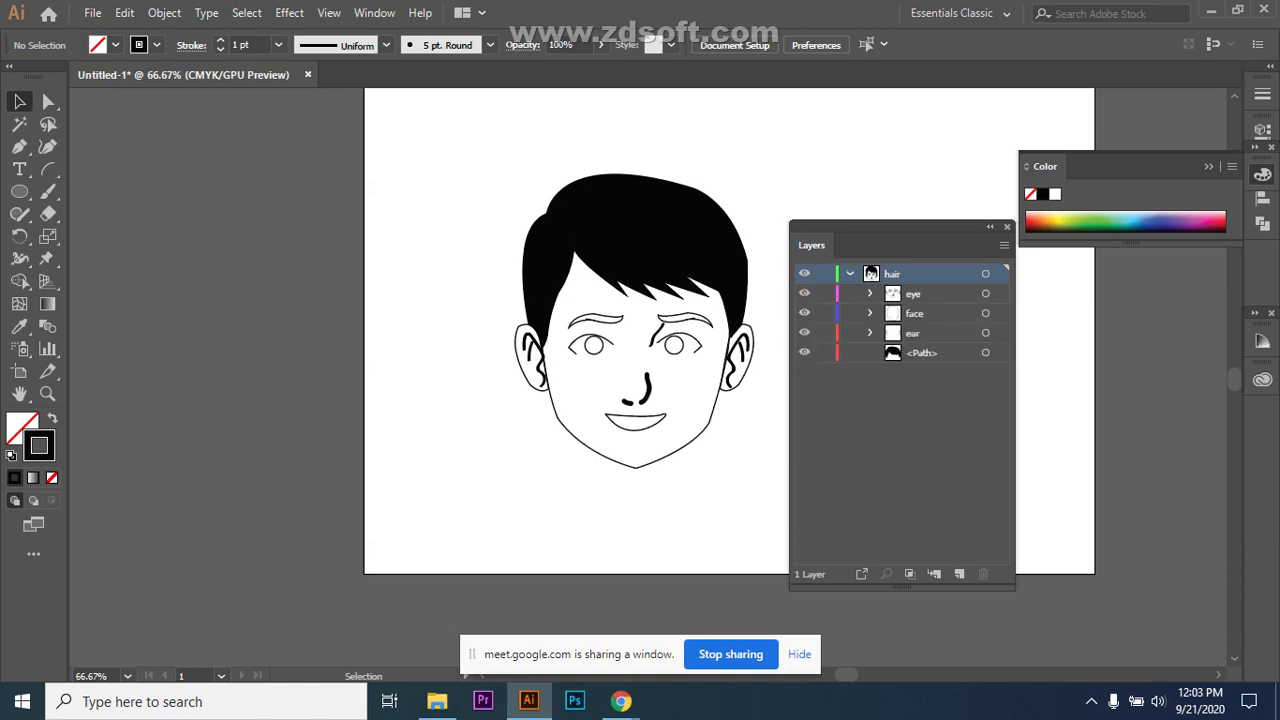
pyautogui.click(849, 273)
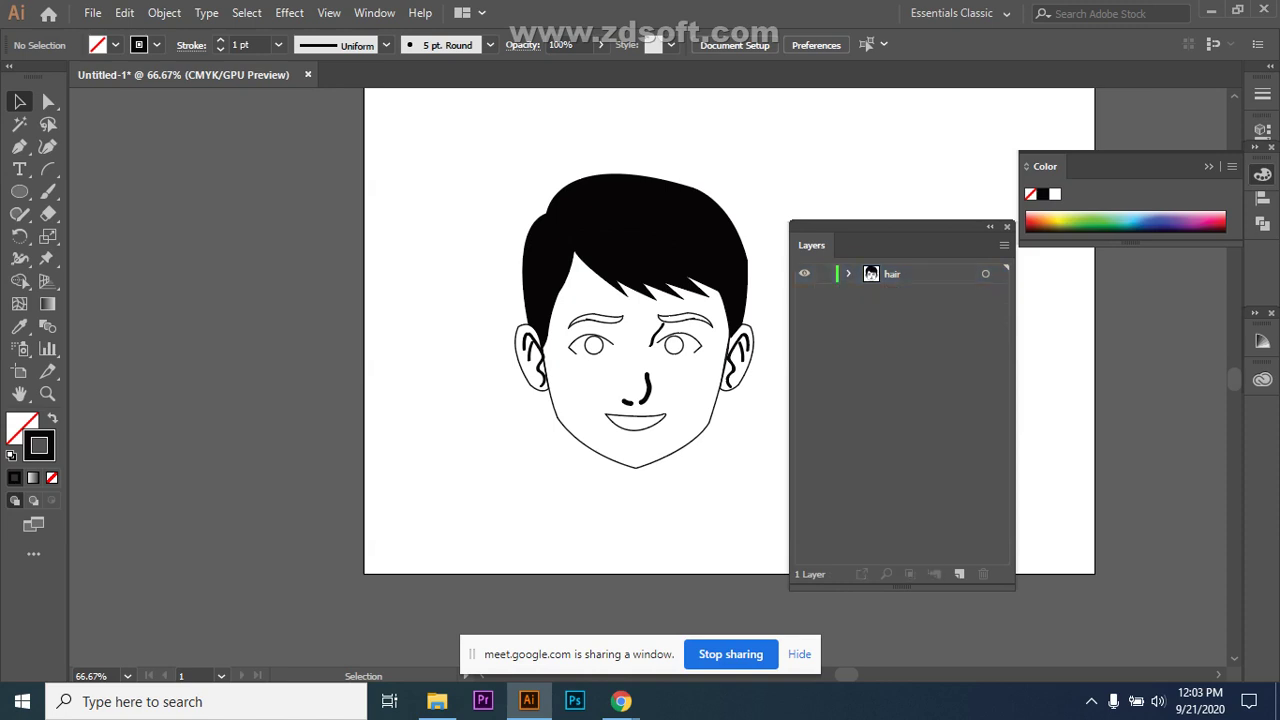
# Group all parts of the head into one object and put the Layers panel away.
pyautogui.moveTo(443, 223); pyautogui.dragTo(772, 460)
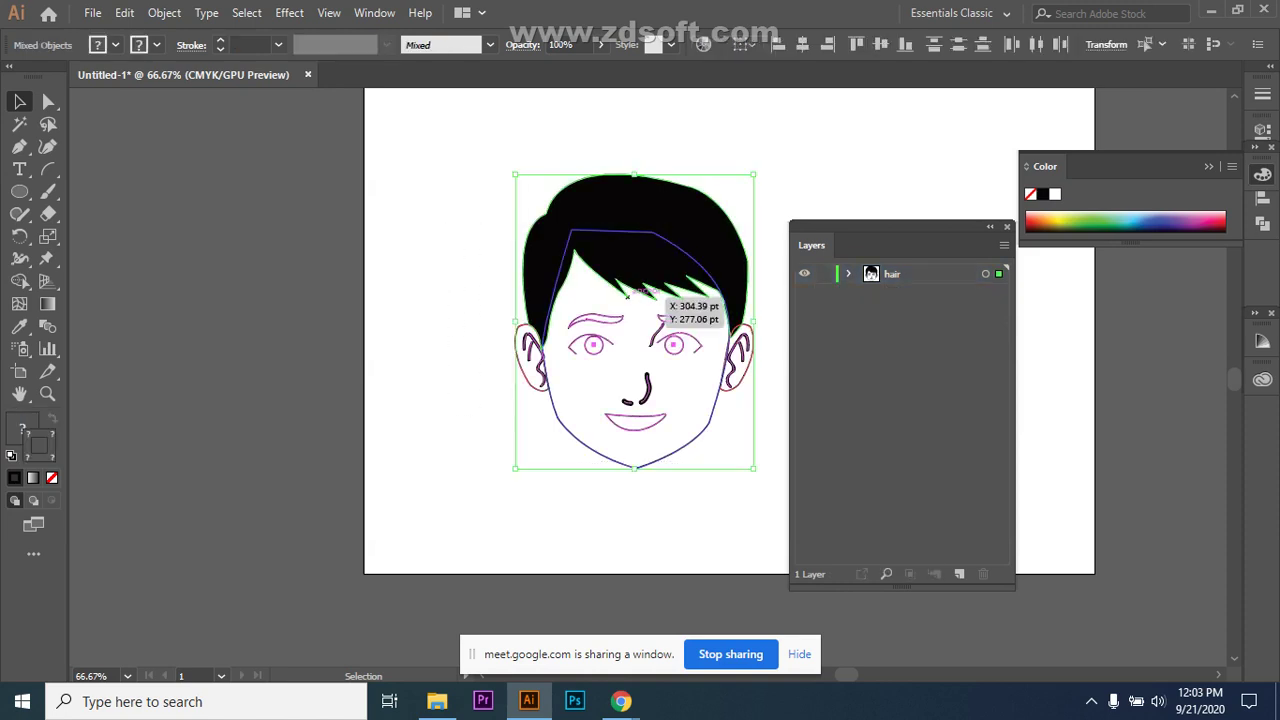
pyautogui.rightClick(623, 276)
pyautogui.click(671, 389)
pyautogui.hotkey('ctrl', 'shift', 'a')
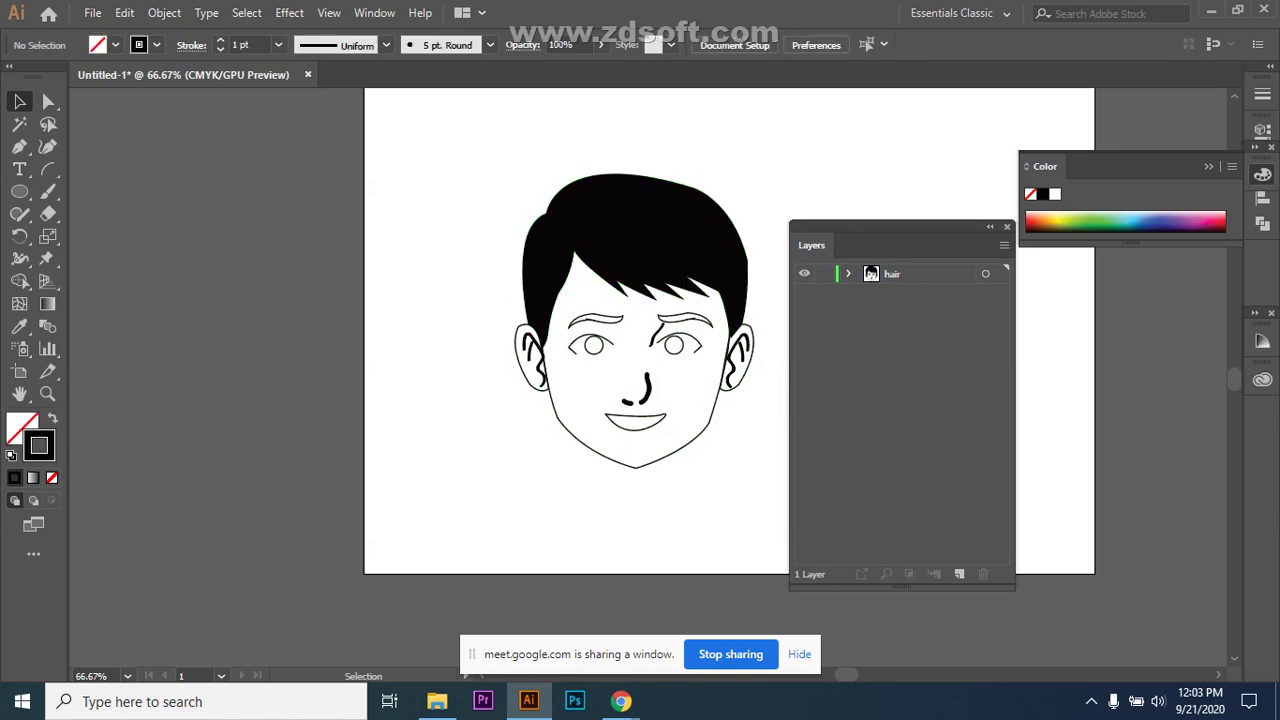
pyautogui.click(990, 227)
pyautogui.click(817, 227)
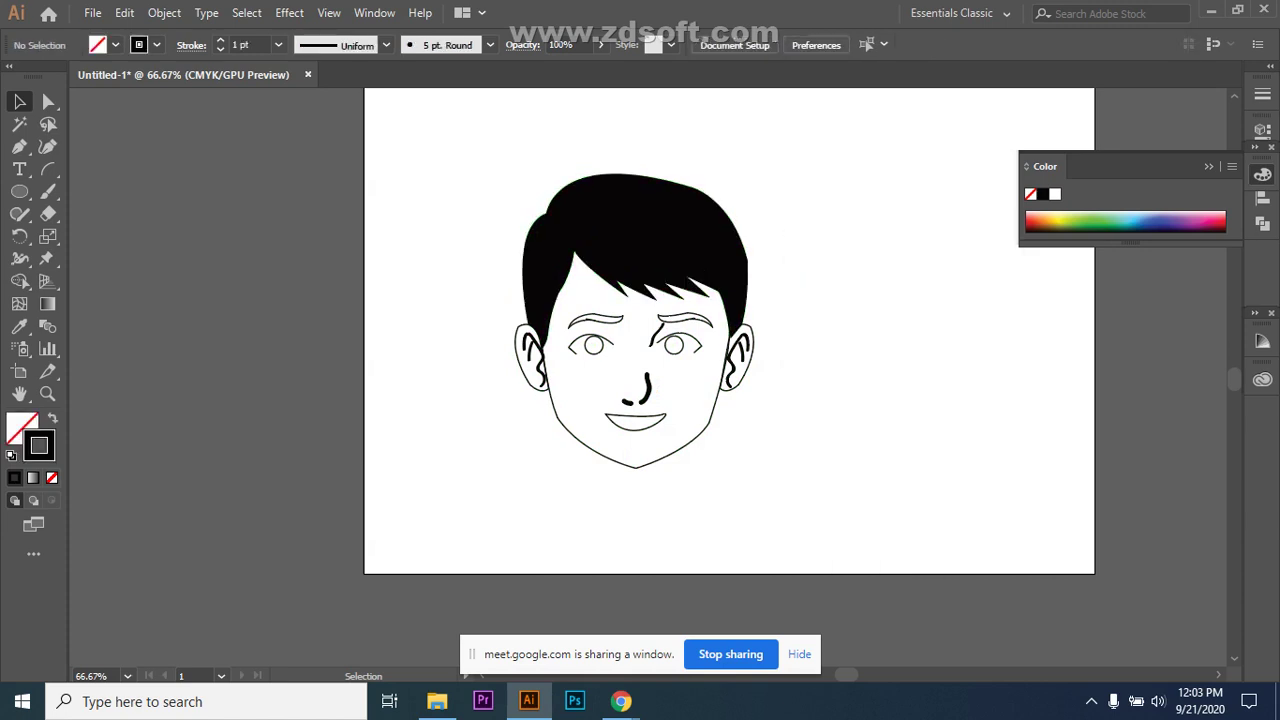
# Check that the whole head selects as a single group, toggling its selection edges.
pyautogui.click(640, 240)
pyautogui.click(817, 260)
pyautogui.click(640, 240)
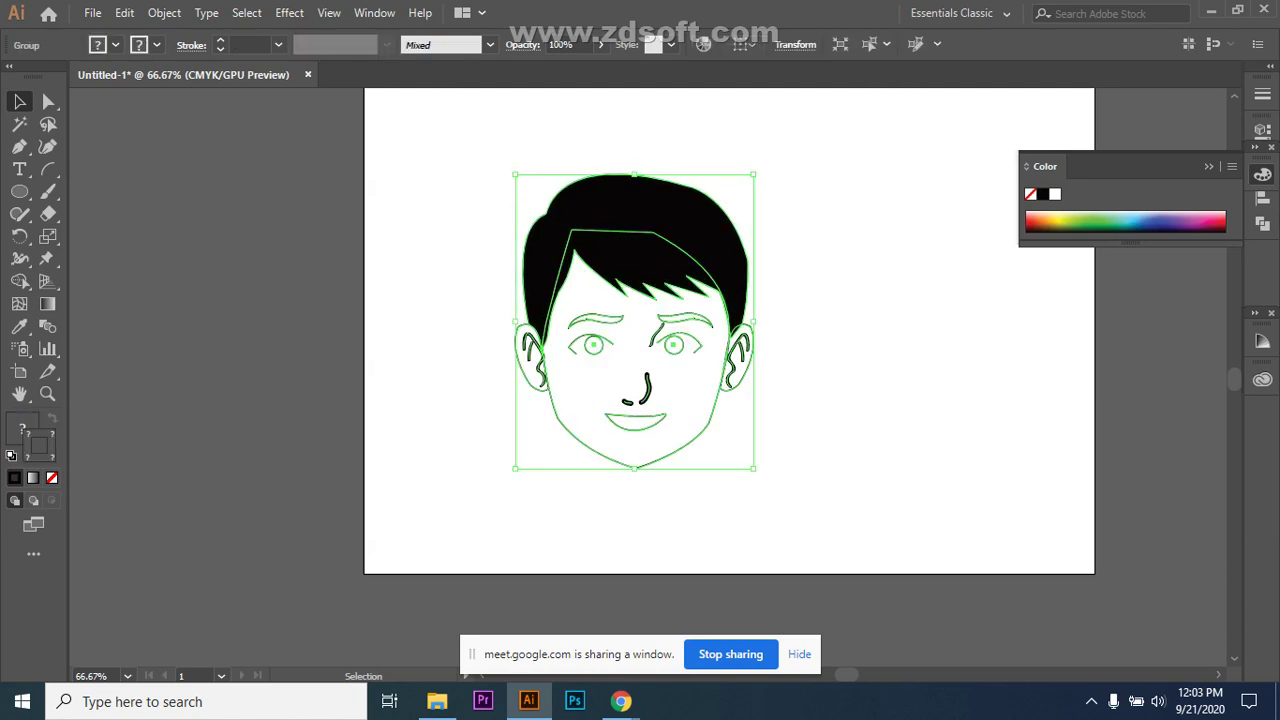
pyautogui.hotkey('ctrl', 'h')
pyautogui.hotkey('ctrl', 'shift', 'a')
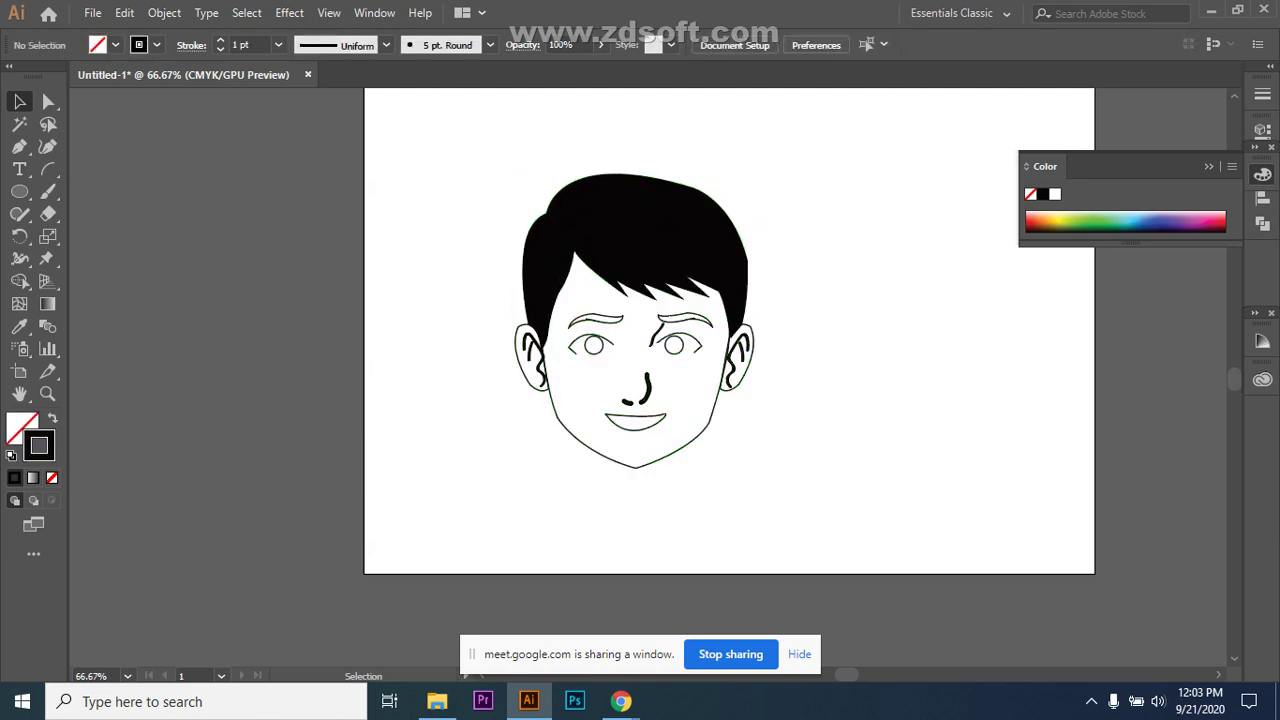
pyautogui.hotkey('ctrl', 'a')
pyautogui.hotkey('ctrl', 'h')
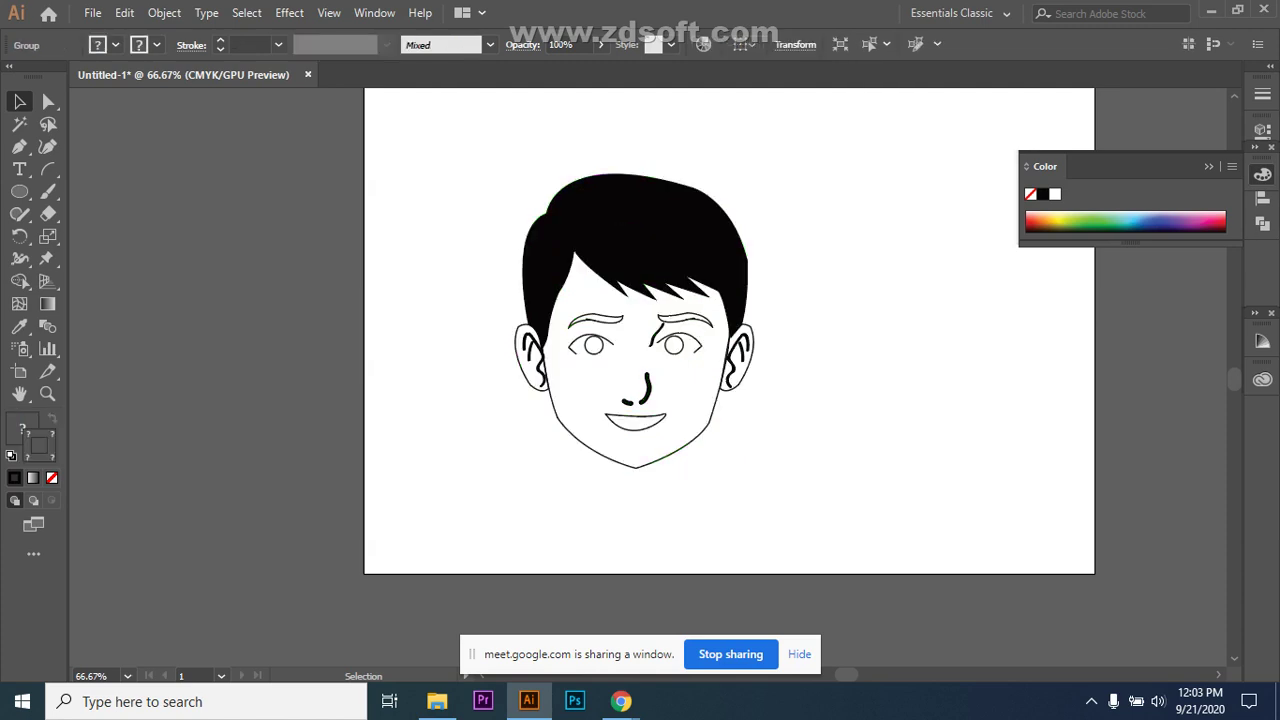
pyautogui.hotkey('ctrl', 'shift', 'a')
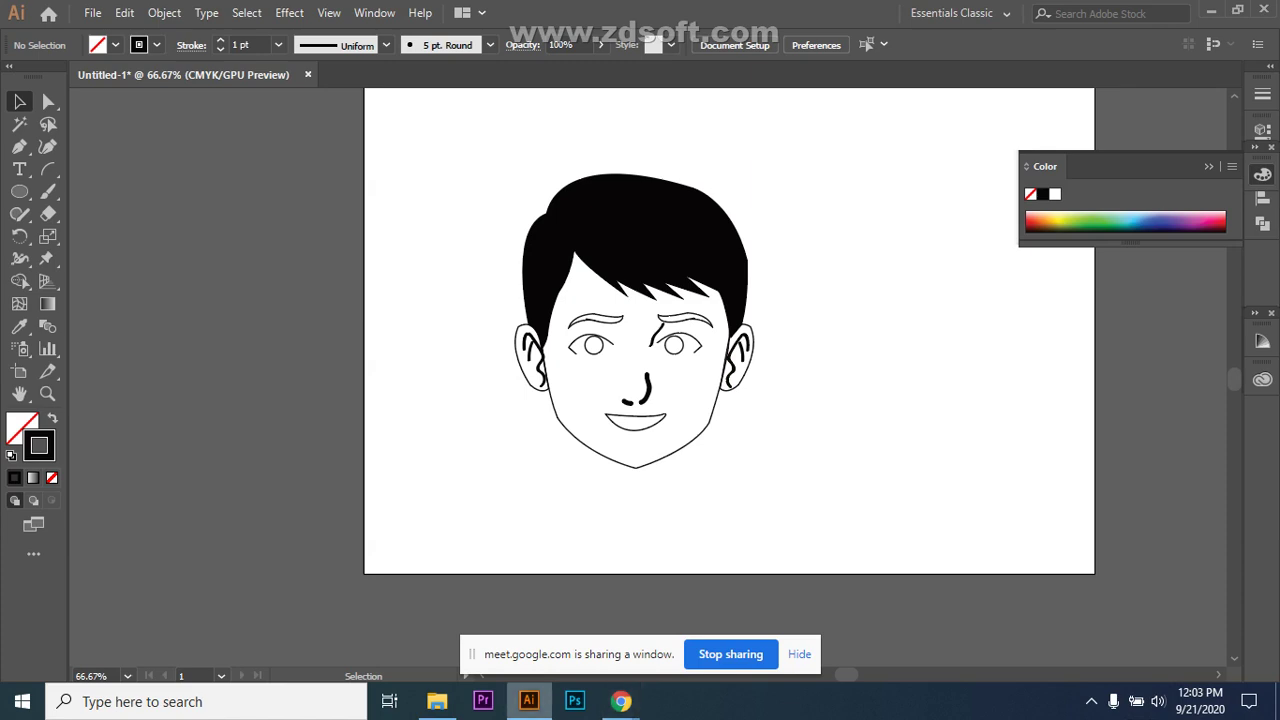
# Switch to the Google Meet call in Chrome.
pyautogui.moveTo(621, 701)
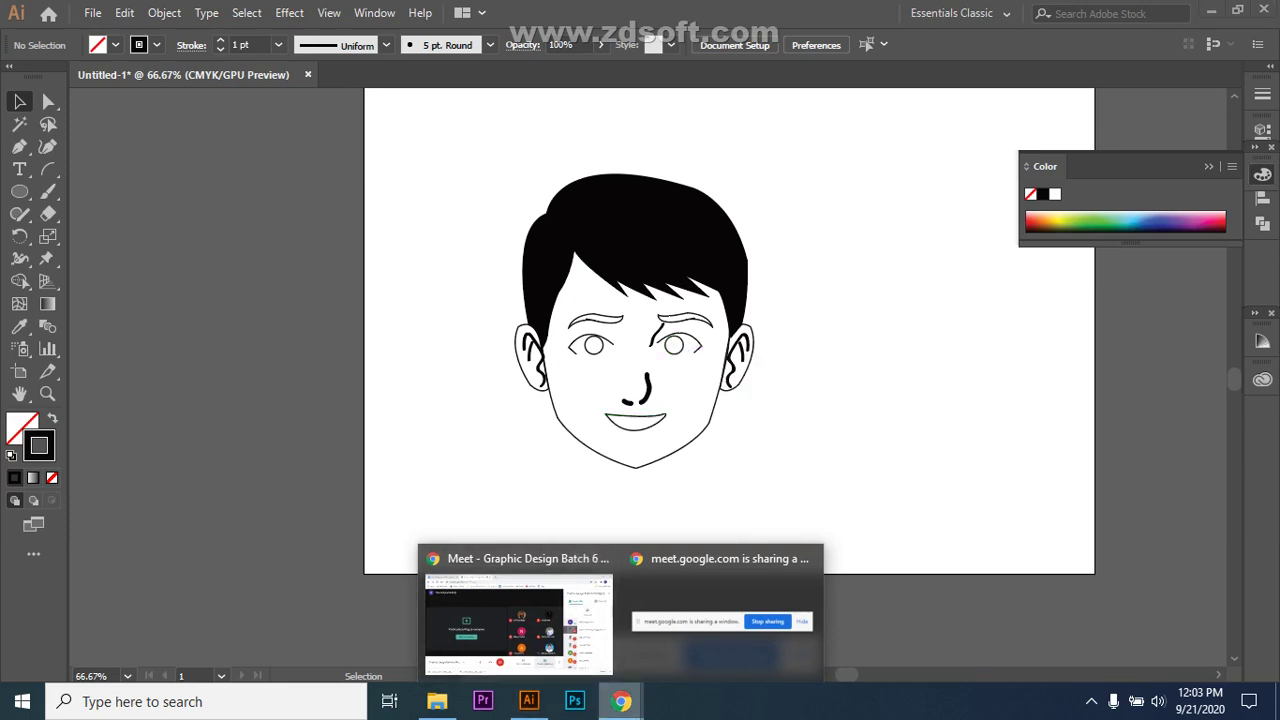
pyautogui.click(518, 620)
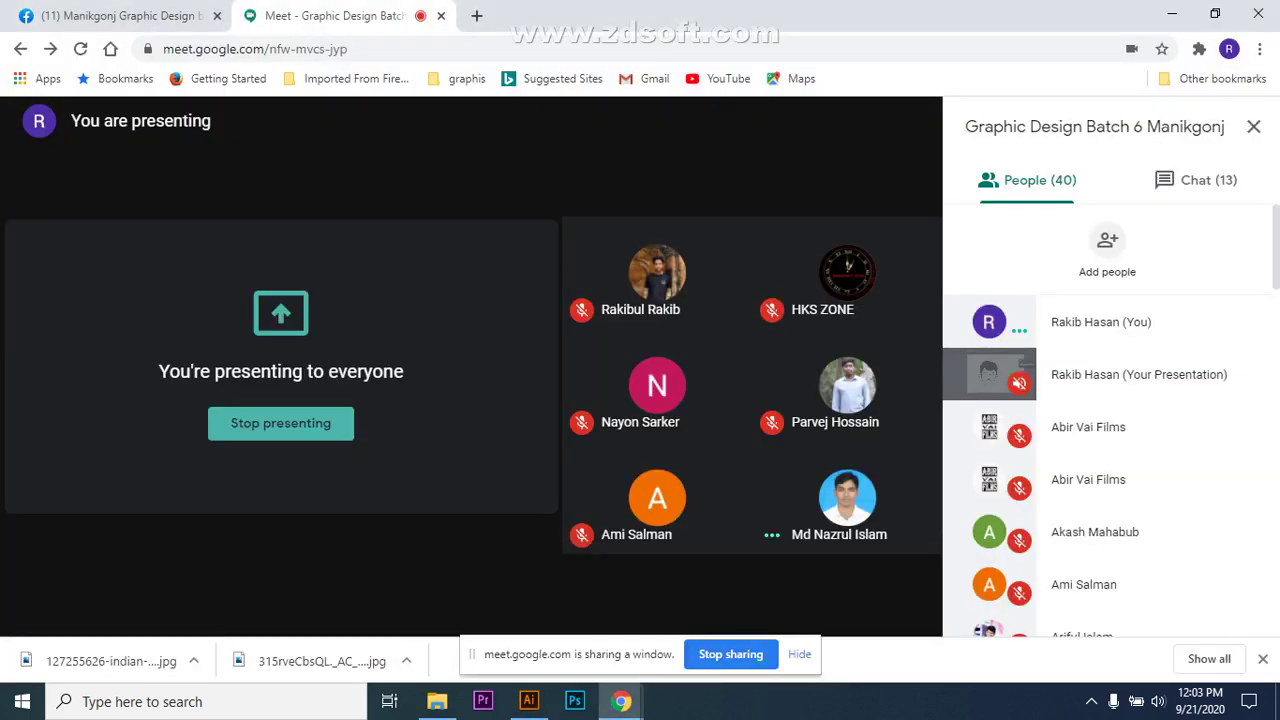
# Stop sharing the current window in the call and show the meeting chat.
pyautogui.click(730, 654)
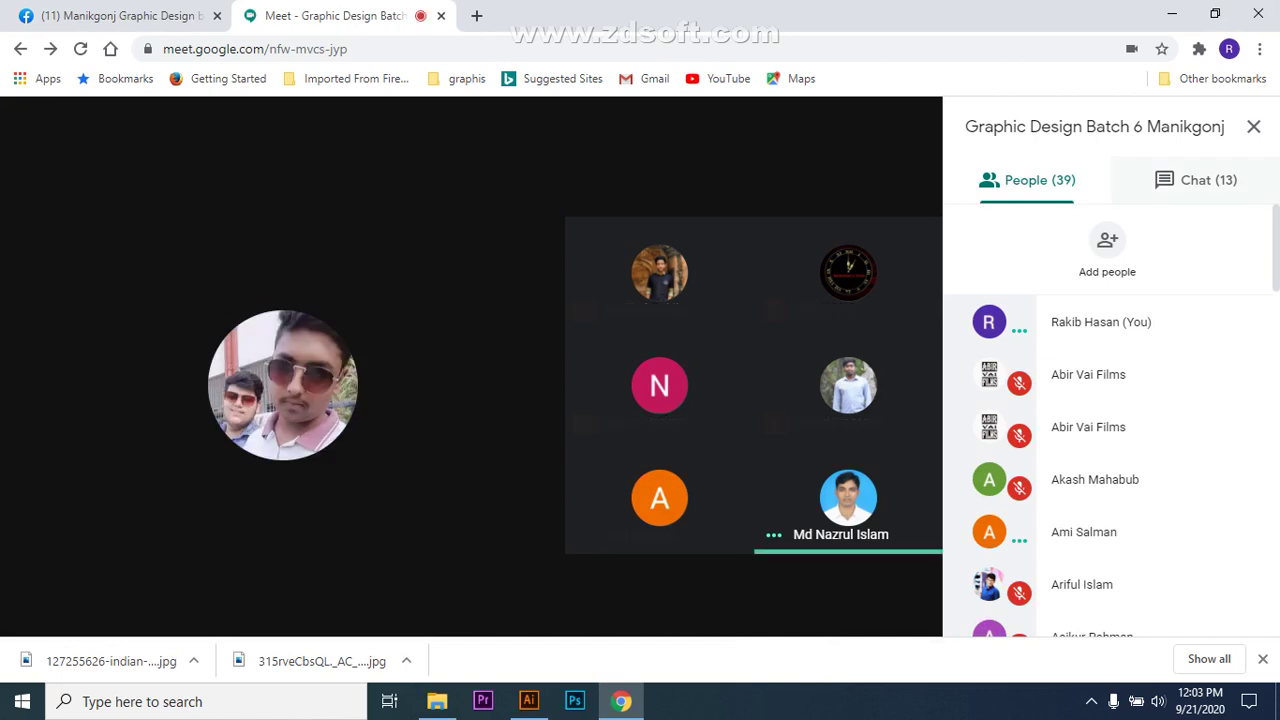
pyautogui.click(1195, 180)
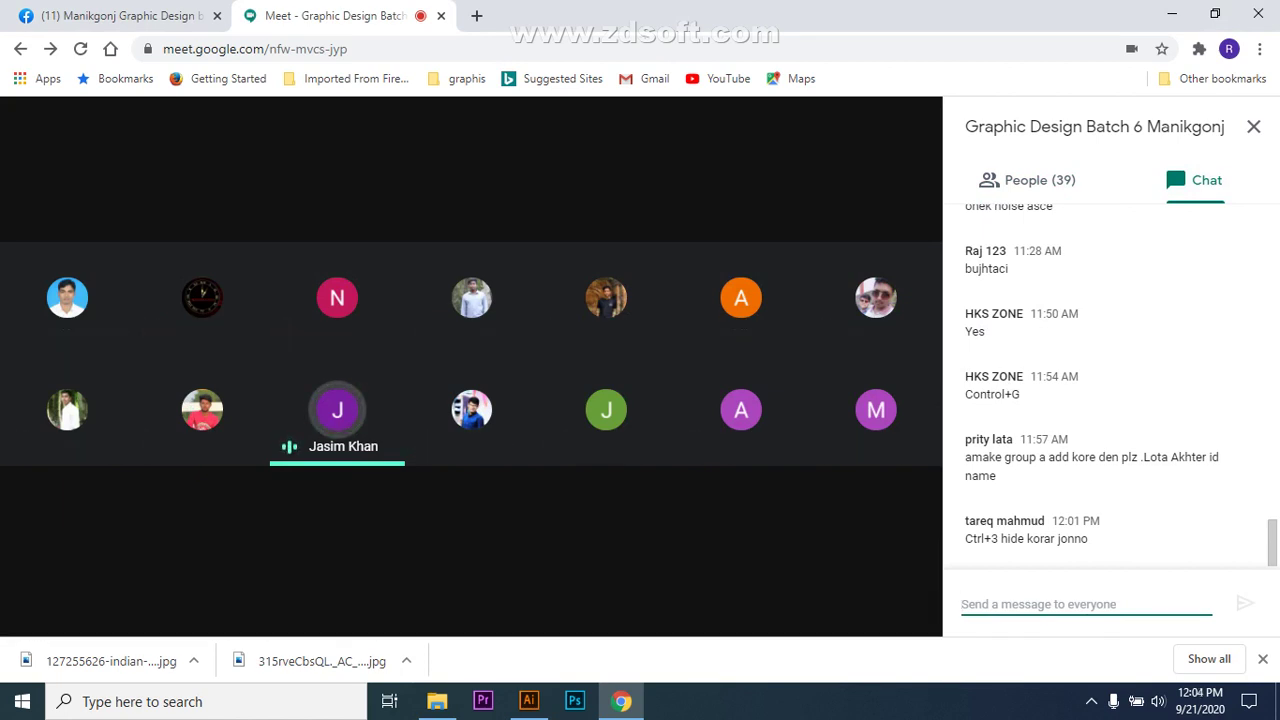
# Present the Illustrator window with the Untitled-1 document to the meeting.
pyautogui.click(816, 595)
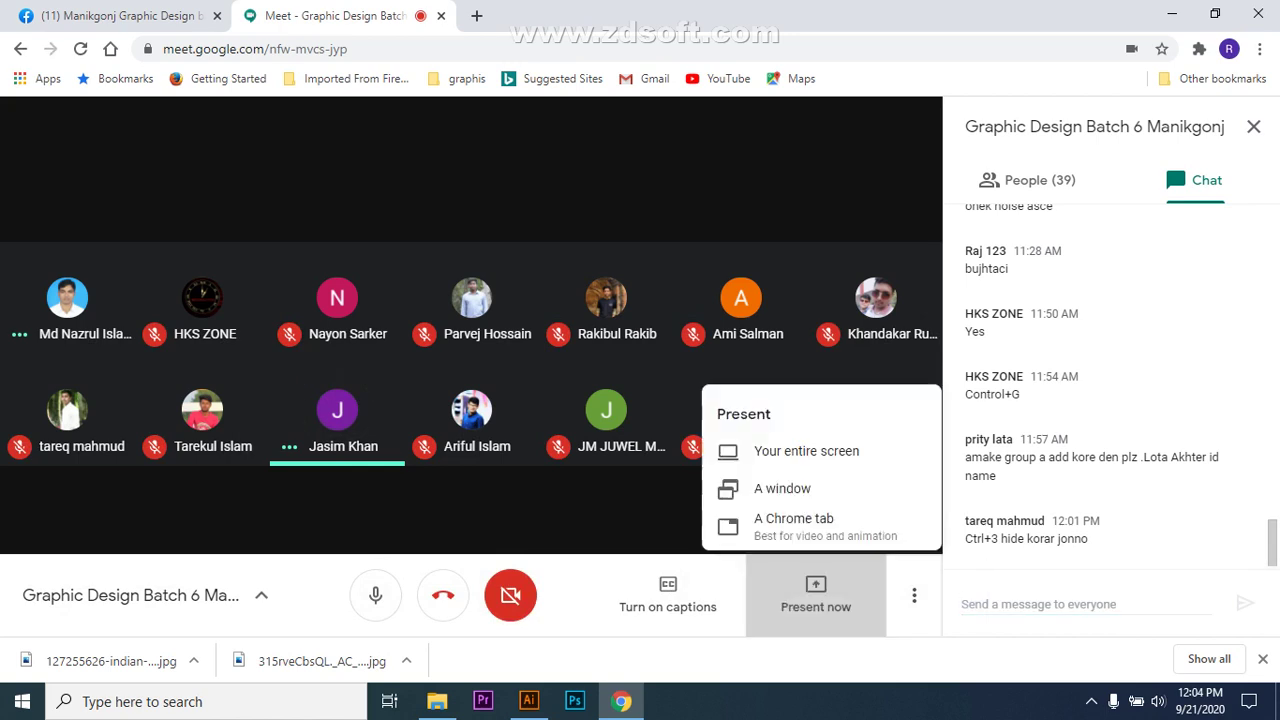
pyautogui.click(782, 488)
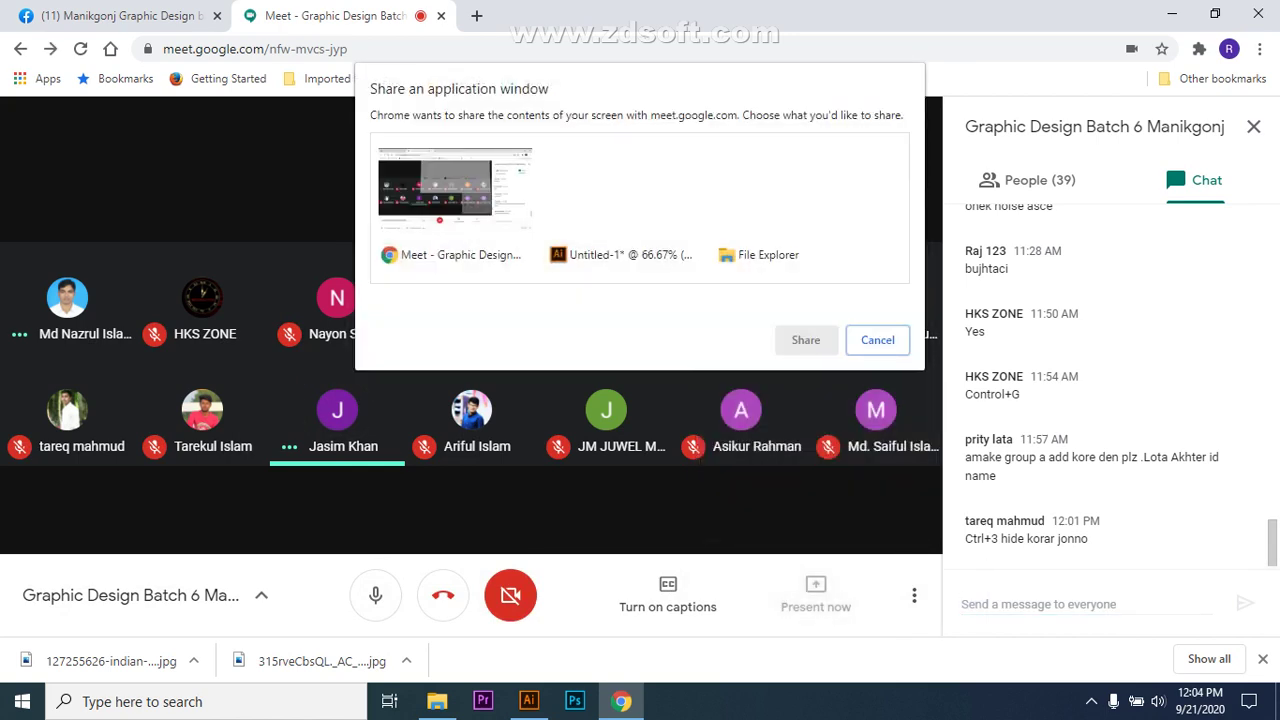
pyautogui.click(623, 208)
pyautogui.click(792, 339)
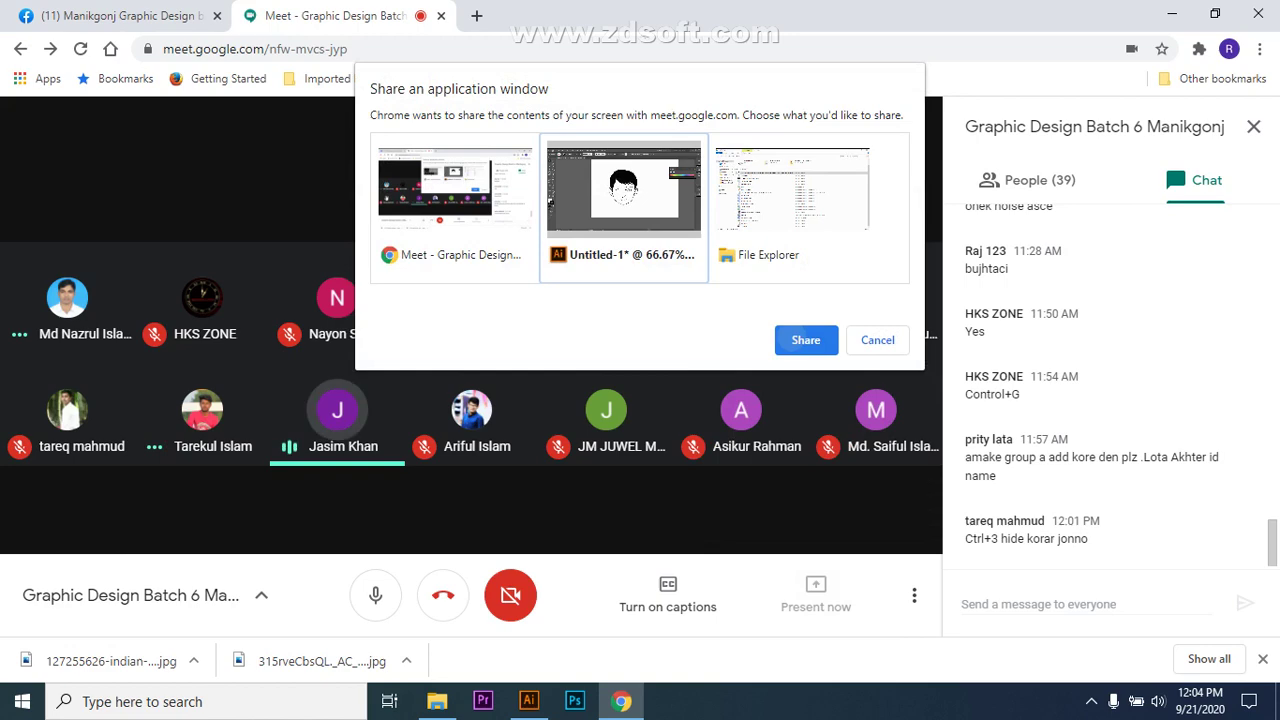
pyautogui.click(806, 340)
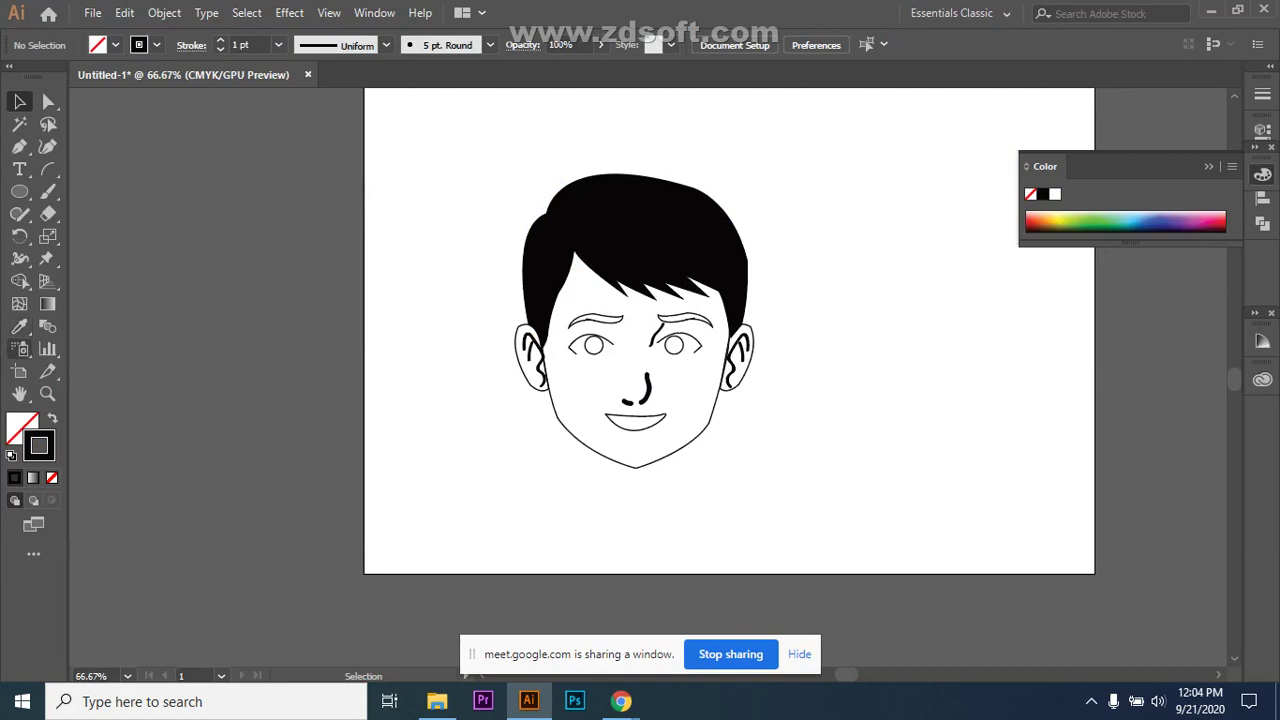
# Activate the Eyedropper tool, return to the Google Meet call in Chrome and close the downloads bar.
pyautogui.click(19, 326)
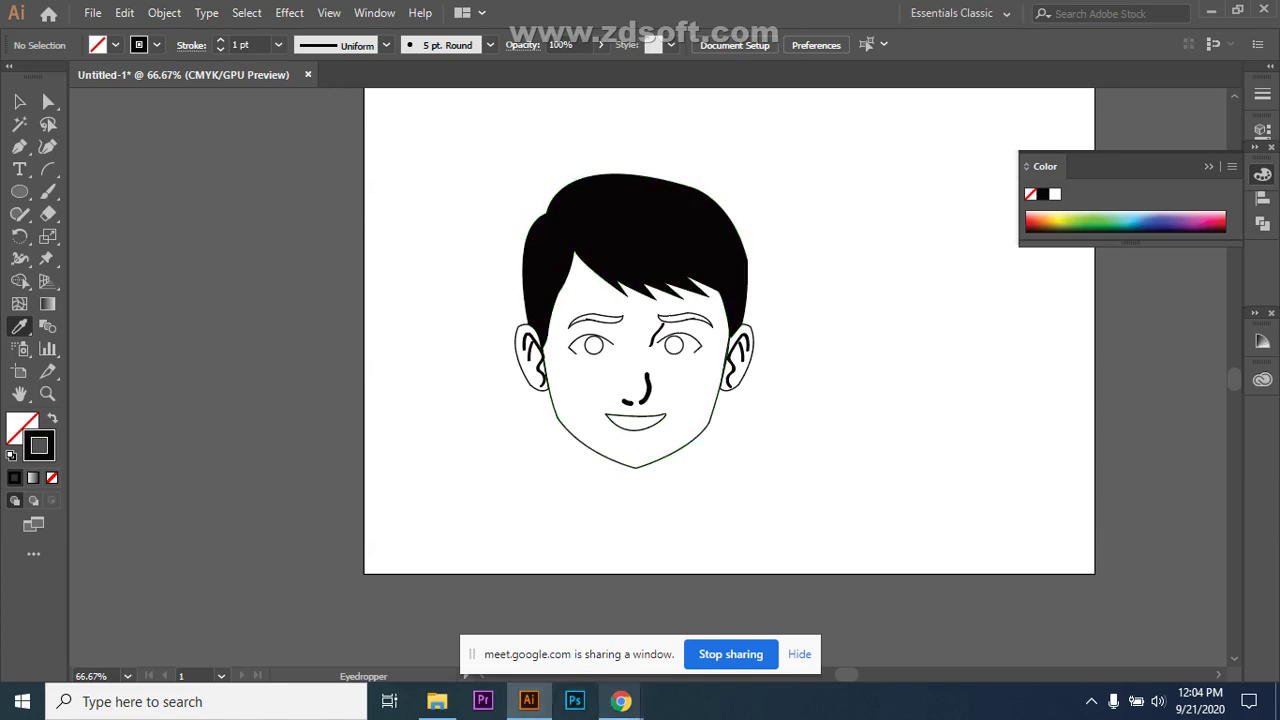
pyautogui.moveTo(529, 700)
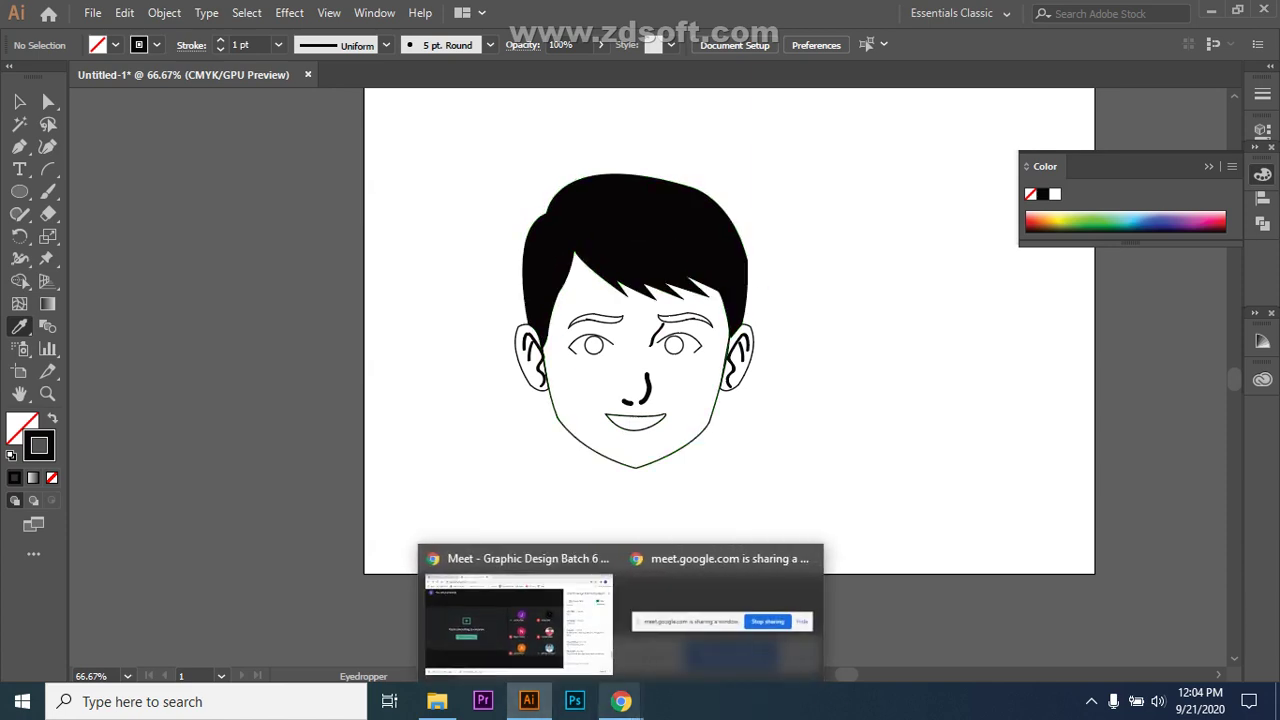
pyautogui.click(437, 701)
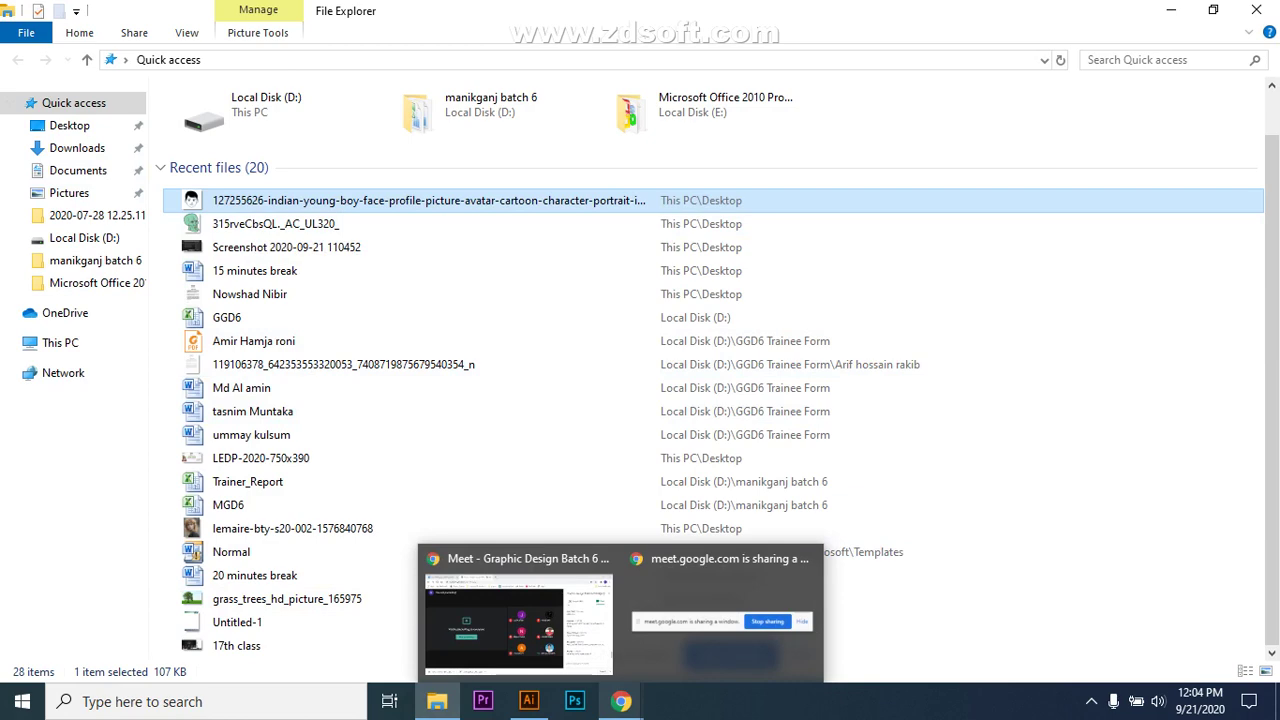
pyautogui.click(517, 618)
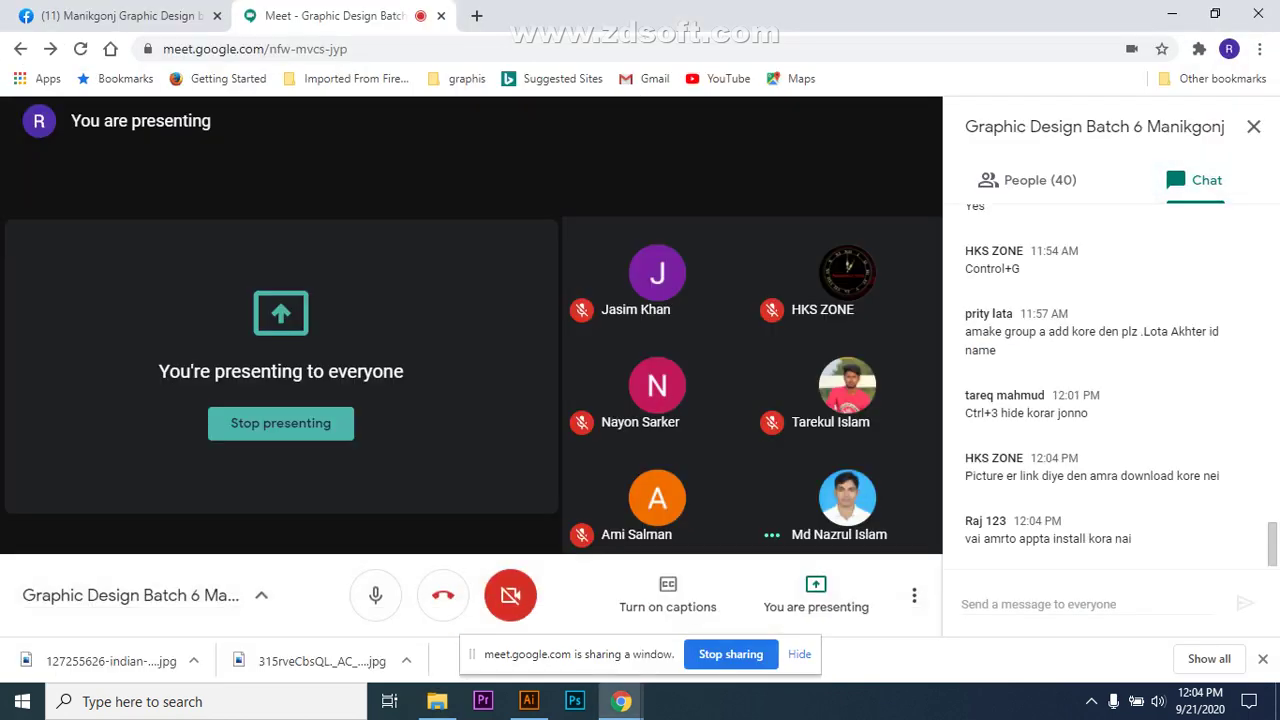
pyautogui.click(1087, 604)
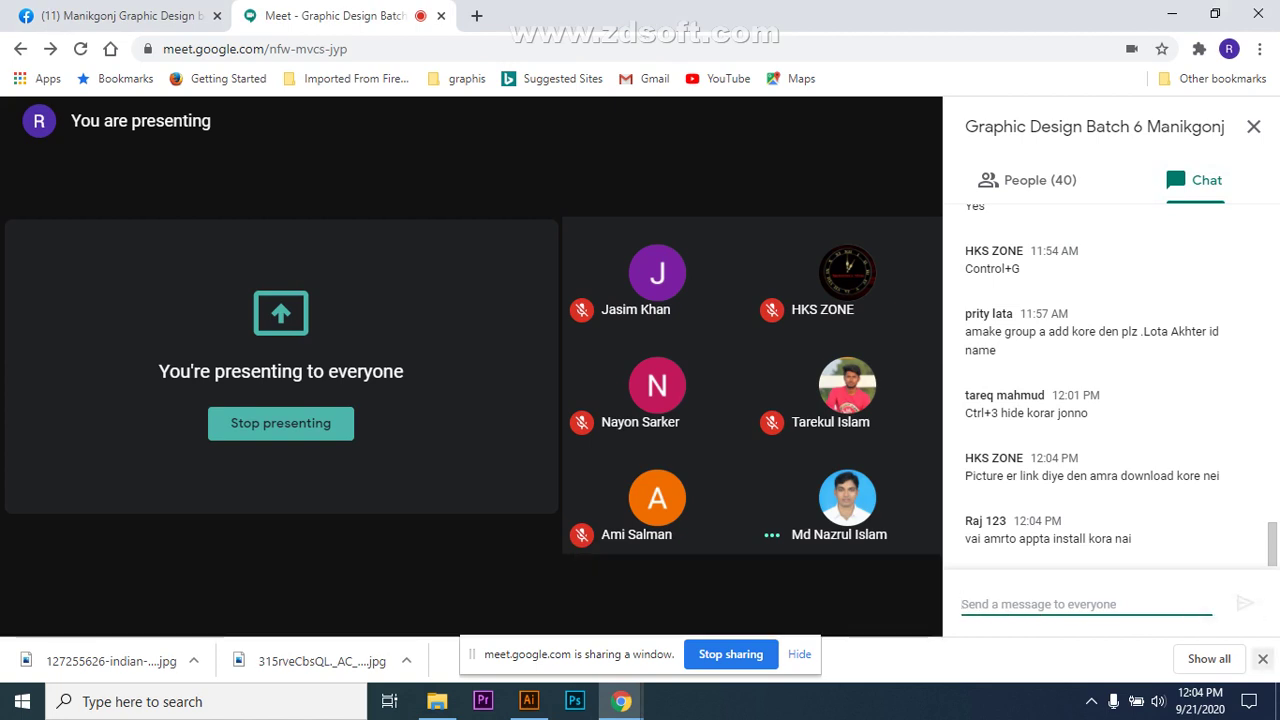
pyautogui.click(1262, 659)
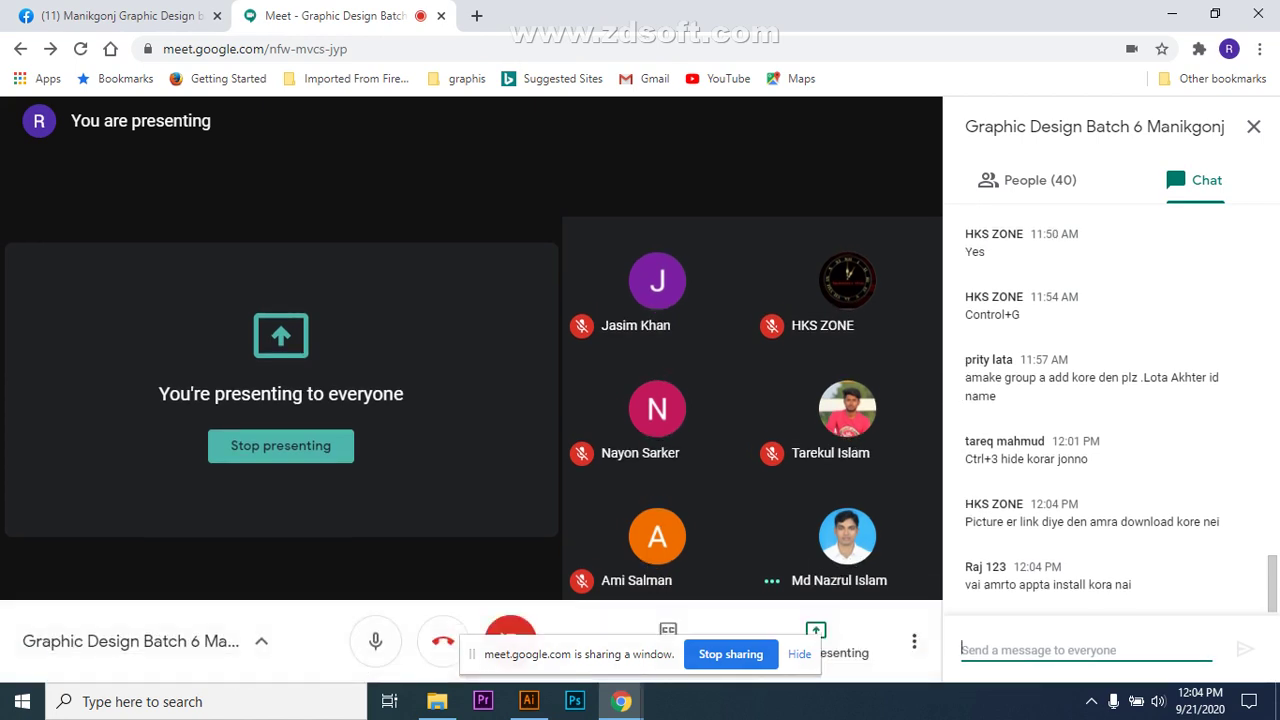
# Look over the recent meeting chat messages and the call's extra options, and check the Facebook group page.
pyautogui.press('Tab')
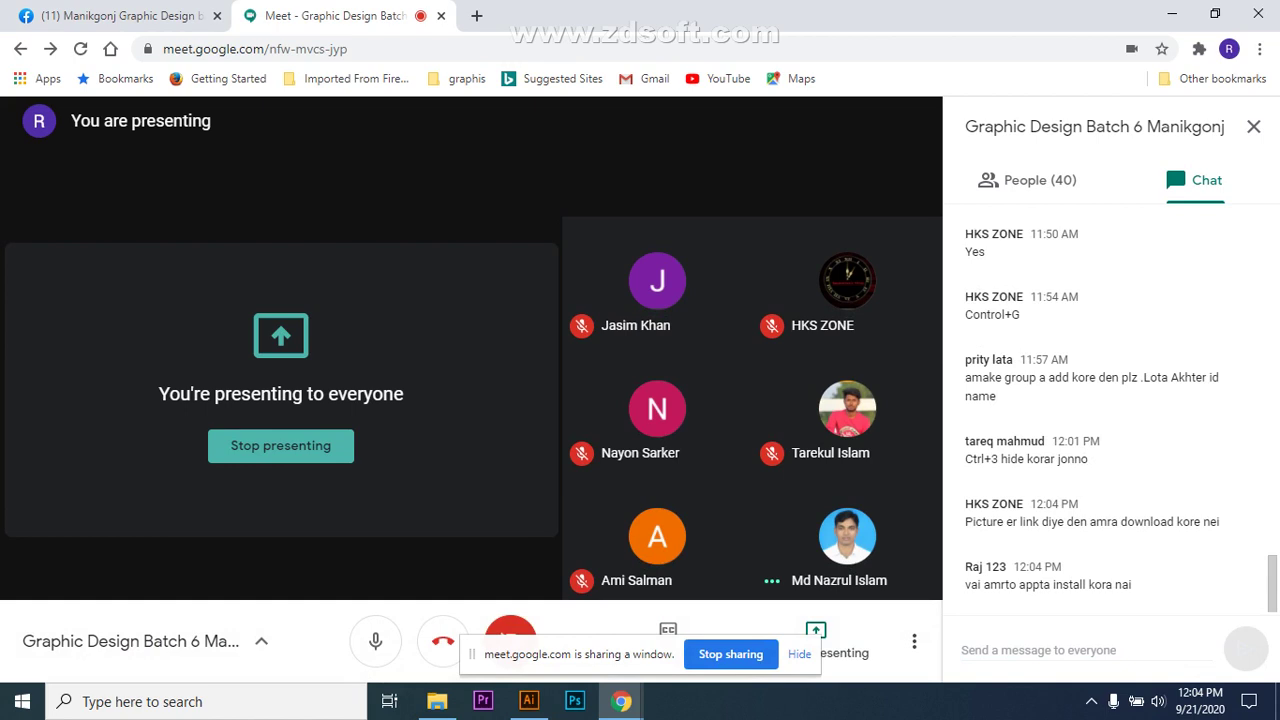
pyautogui.scroll(1, 1107, 410)
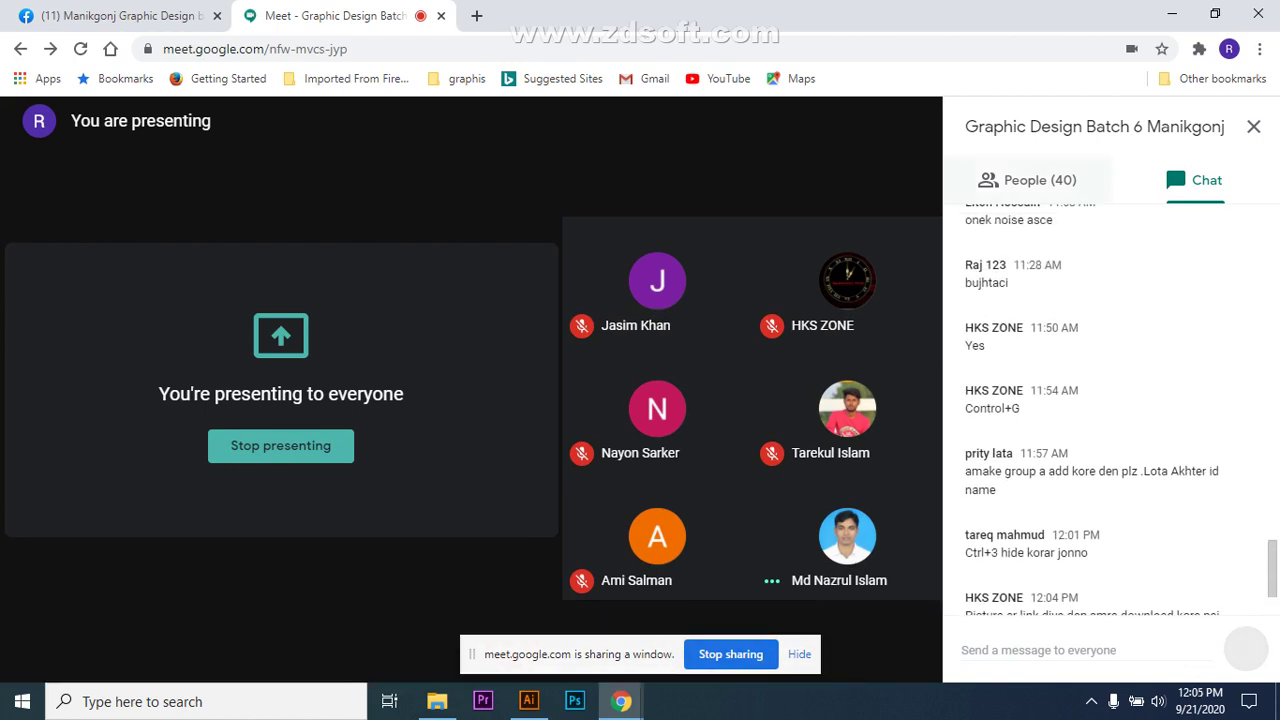
pyautogui.click(1050, 180)
pyautogui.click(1200, 180)
pyautogui.click(1195, 180)
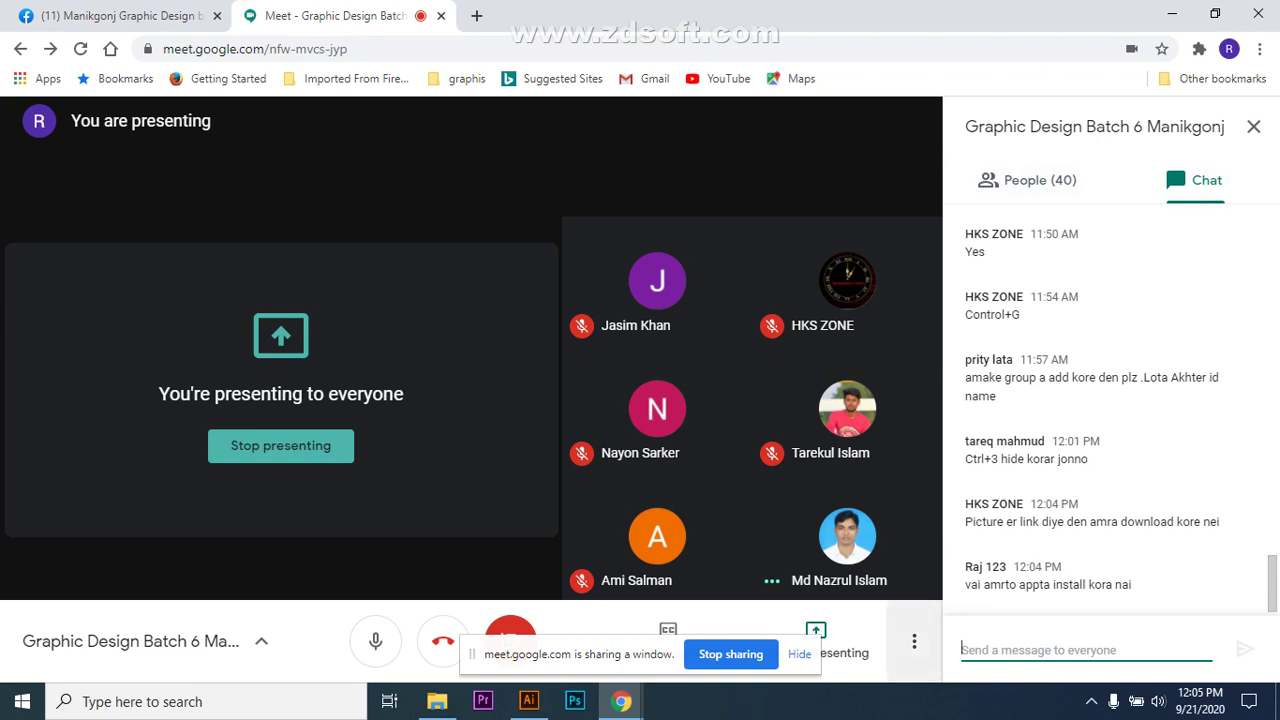
pyautogui.click(914, 641)
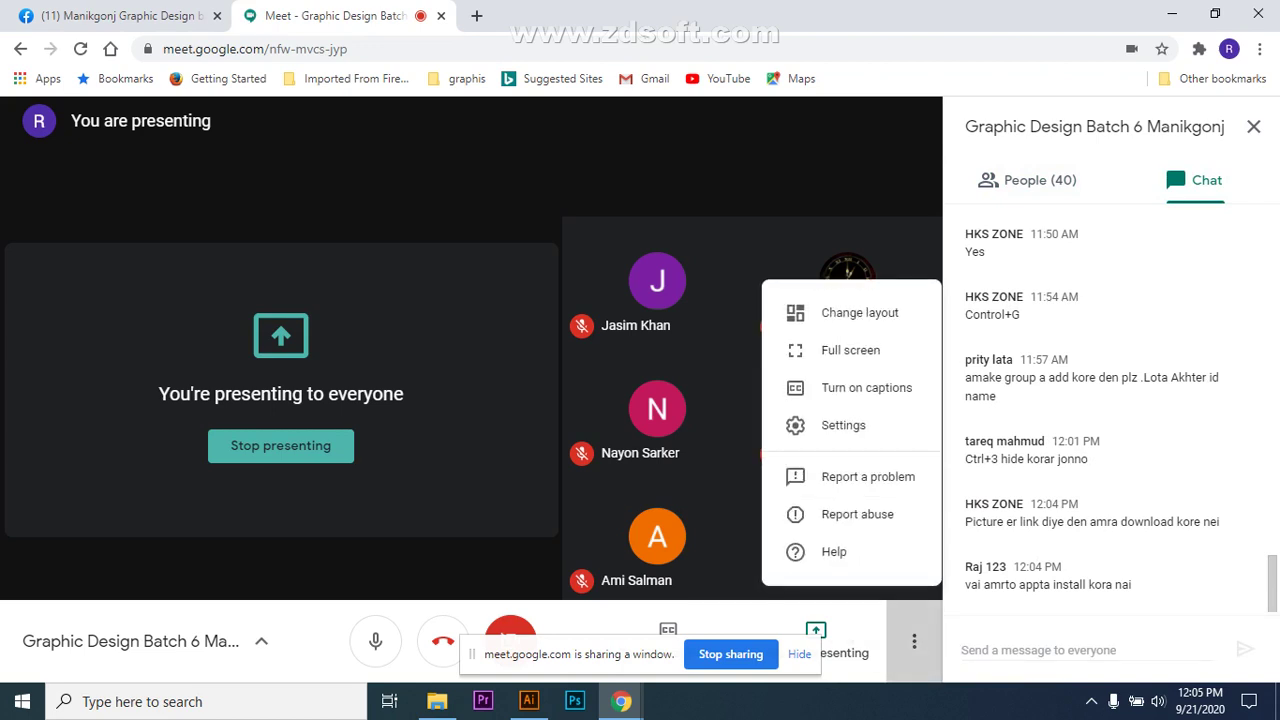
pyautogui.press('Escape')
pyautogui.click(963, 649)
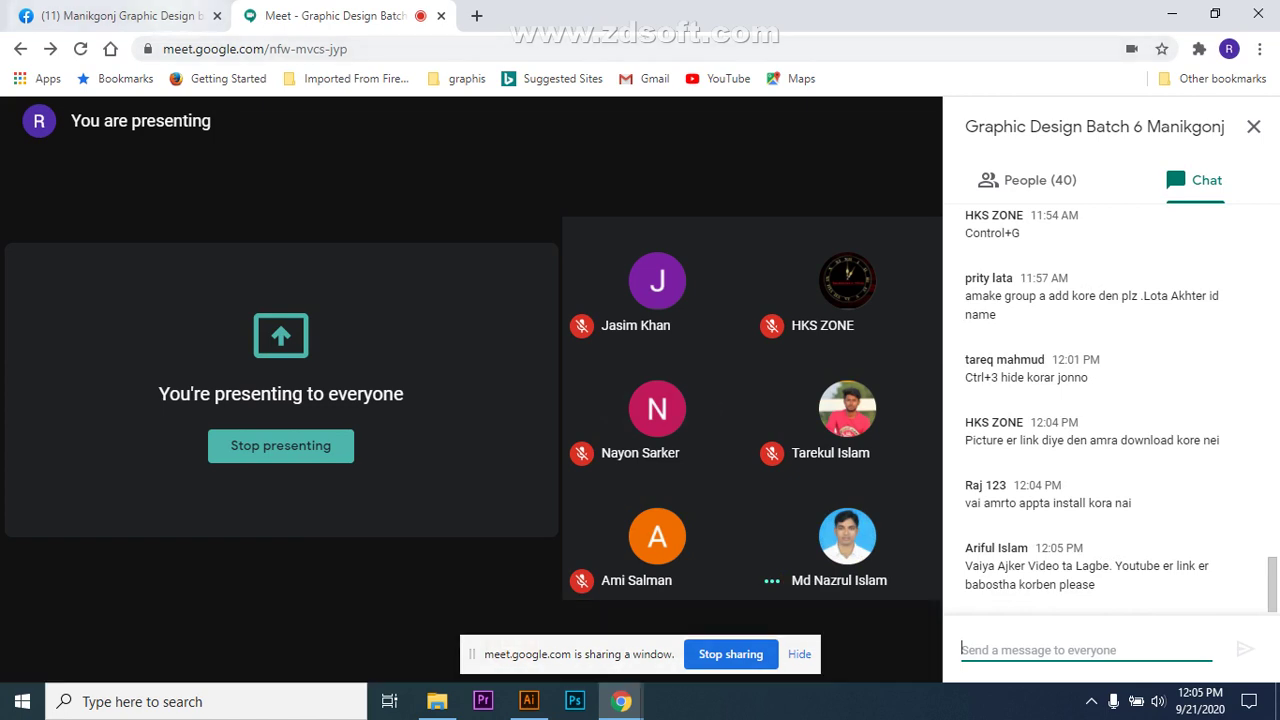
pyautogui.click(120, 15)
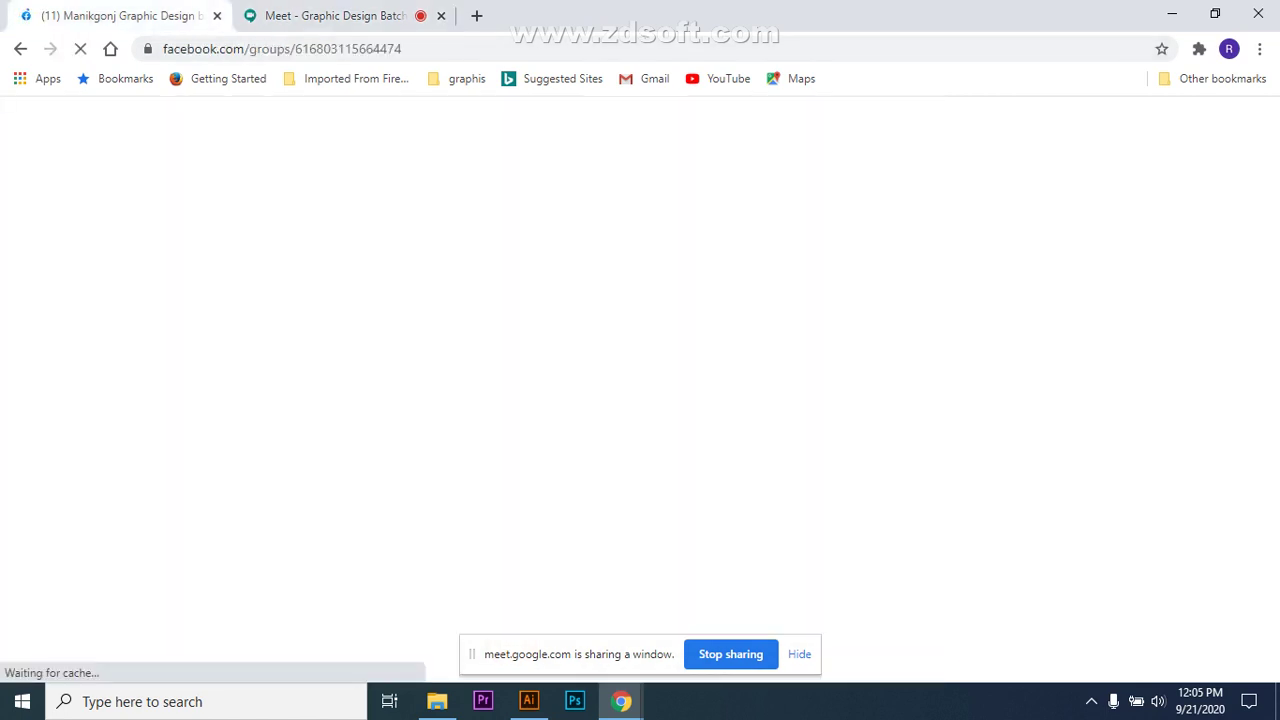
pyautogui.click(336, 15)
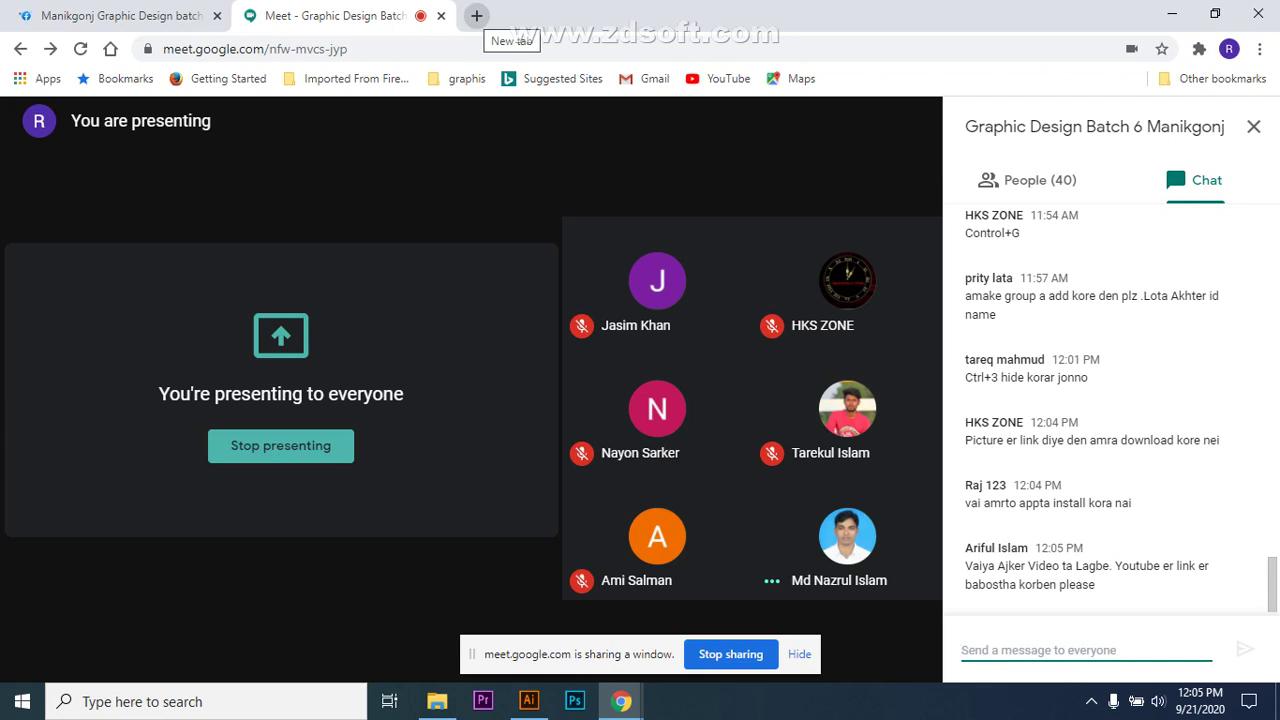
# Search Google for "character design face" in a new browser tab.
pyautogui.click(477, 16)
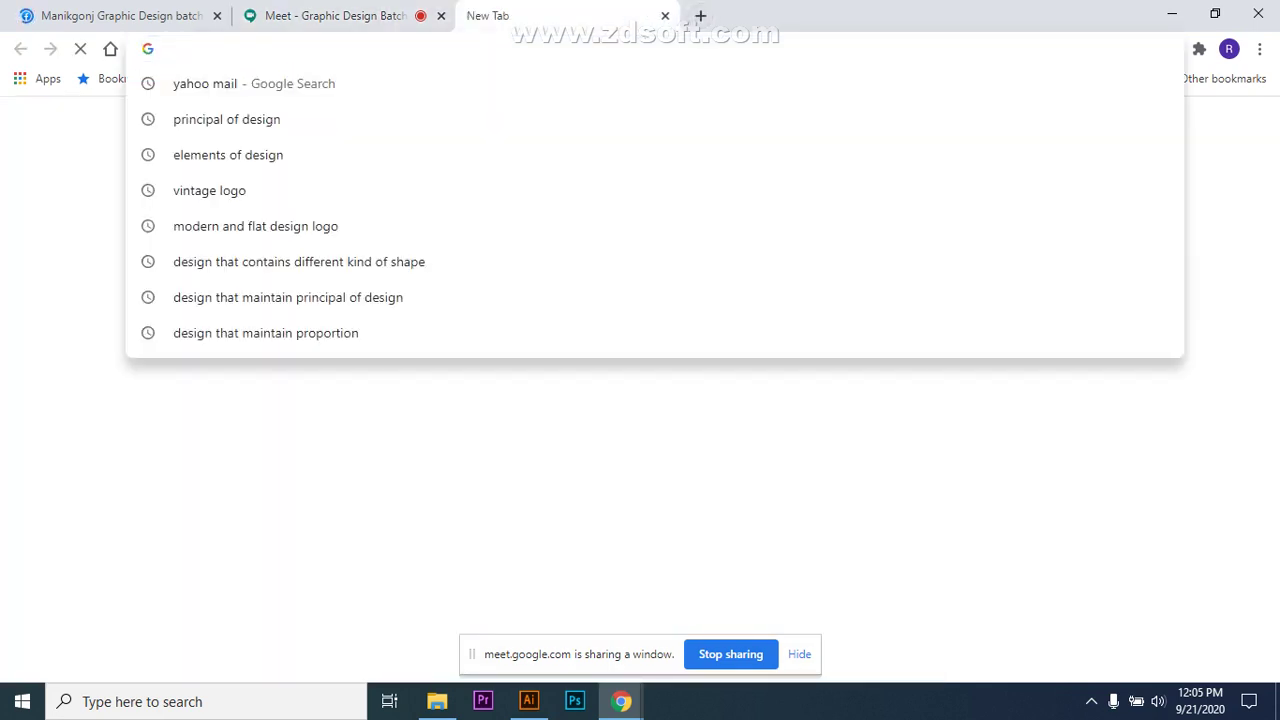
pyautogui.write('ch')
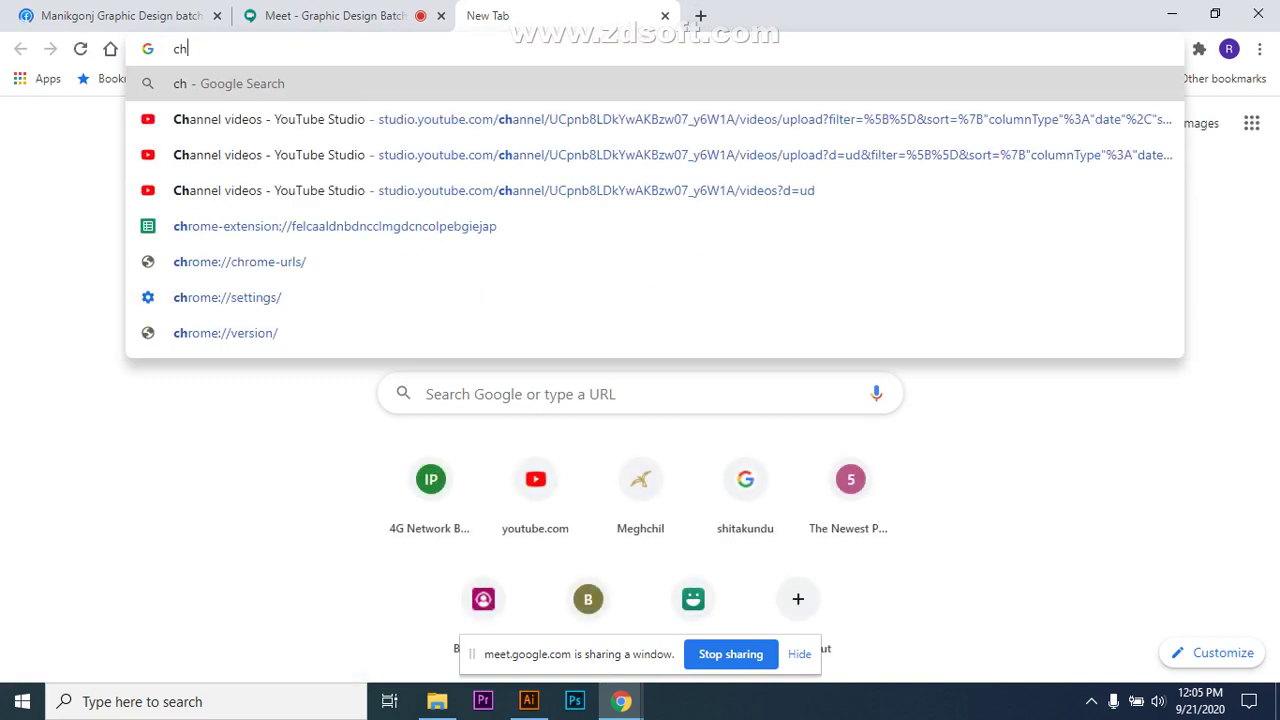
pyautogui.write('aracter')
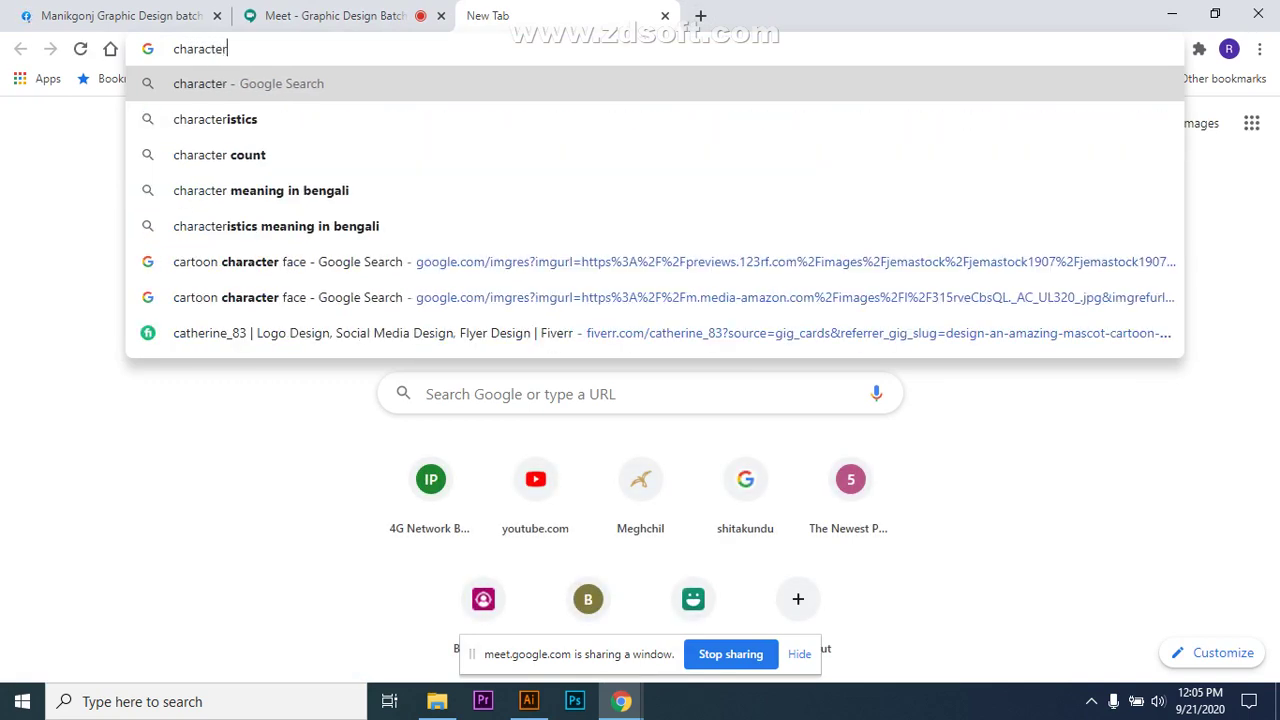
pyautogui.write(' de')
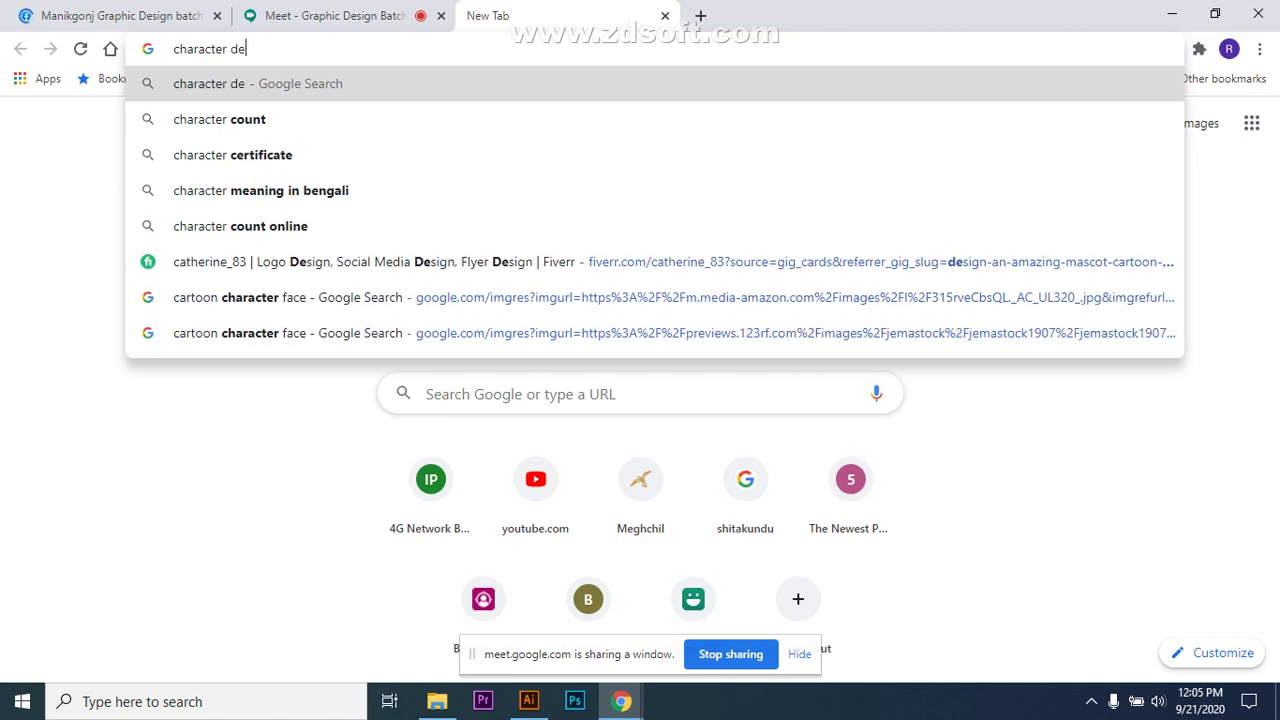
pyautogui.write('sign')
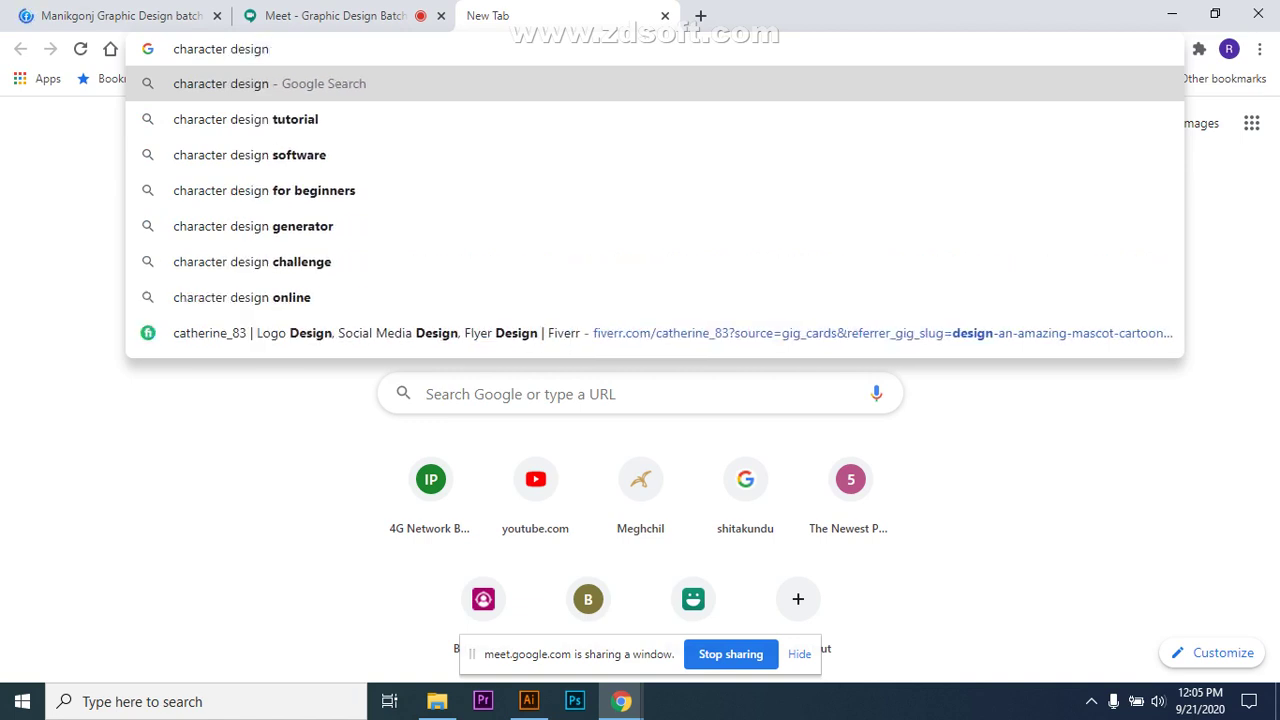
pyautogui.write(' a')
pyautogui.press('BackSpace')
pyautogui.write('face')
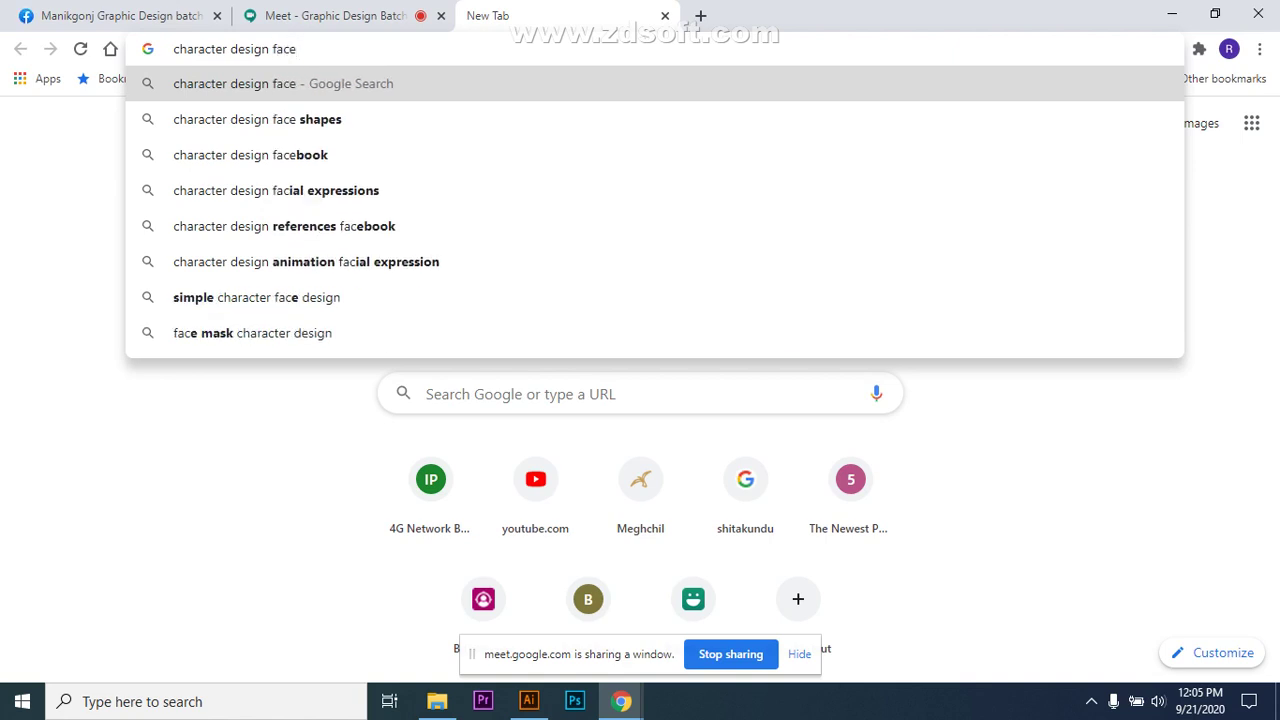
pyautogui.press('Return')
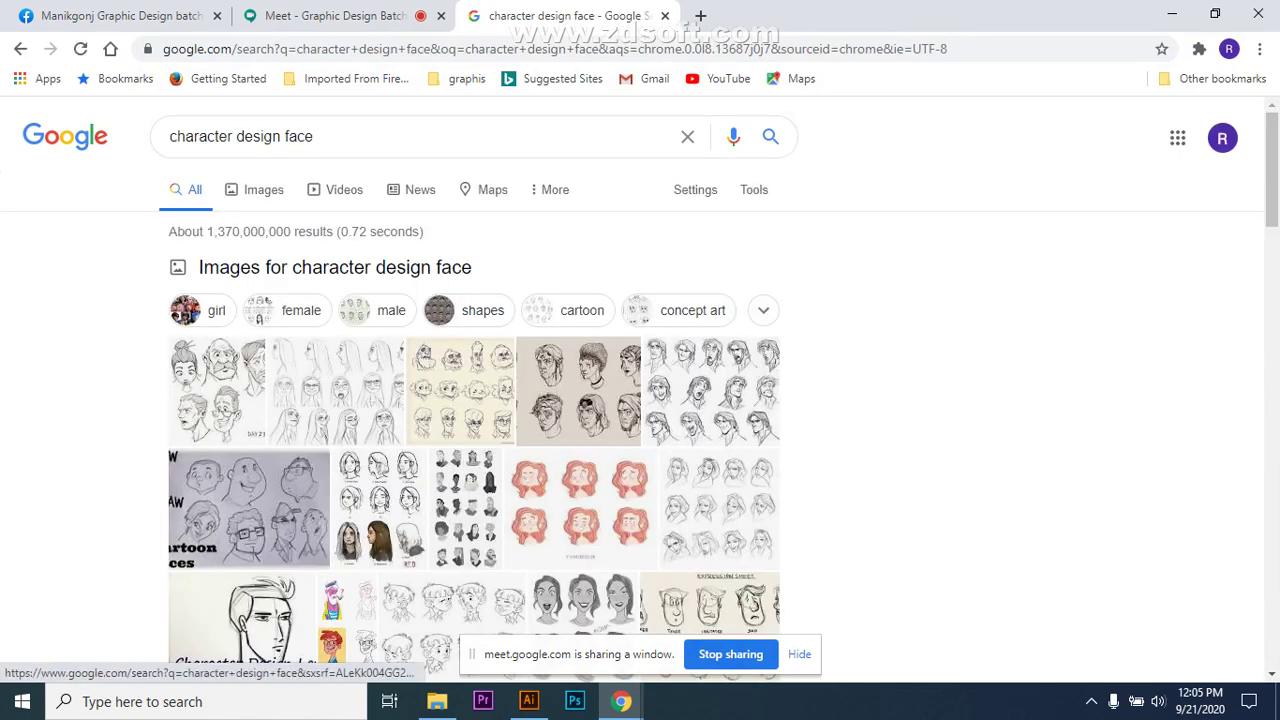
# Change the Google search query to "cartoon face" and run it.
pyautogui.click(285, 136)
pyautogui.press('BackSpace')
pyautogui.press('BackSpace')
pyautogui.press('BackSpace')
pyautogui.press('BackSpace')
pyautogui.press('BackSpace')
pyautogui.press('BackSpace')
pyautogui.press('BackSpace')
pyautogui.press('BackSpace')
pyautogui.press('BackSpace')
pyautogui.press('BackSpace')
pyautogui.press('BackSpace')
pyautogui.press('BackSpace')
pyautogui.press('BackSpace')
pyautogui.press('BackSpace')
pyautogui.press('BackSpace')
pyautogui.press('BackSpace')
pyautogui.press('BackSpace')
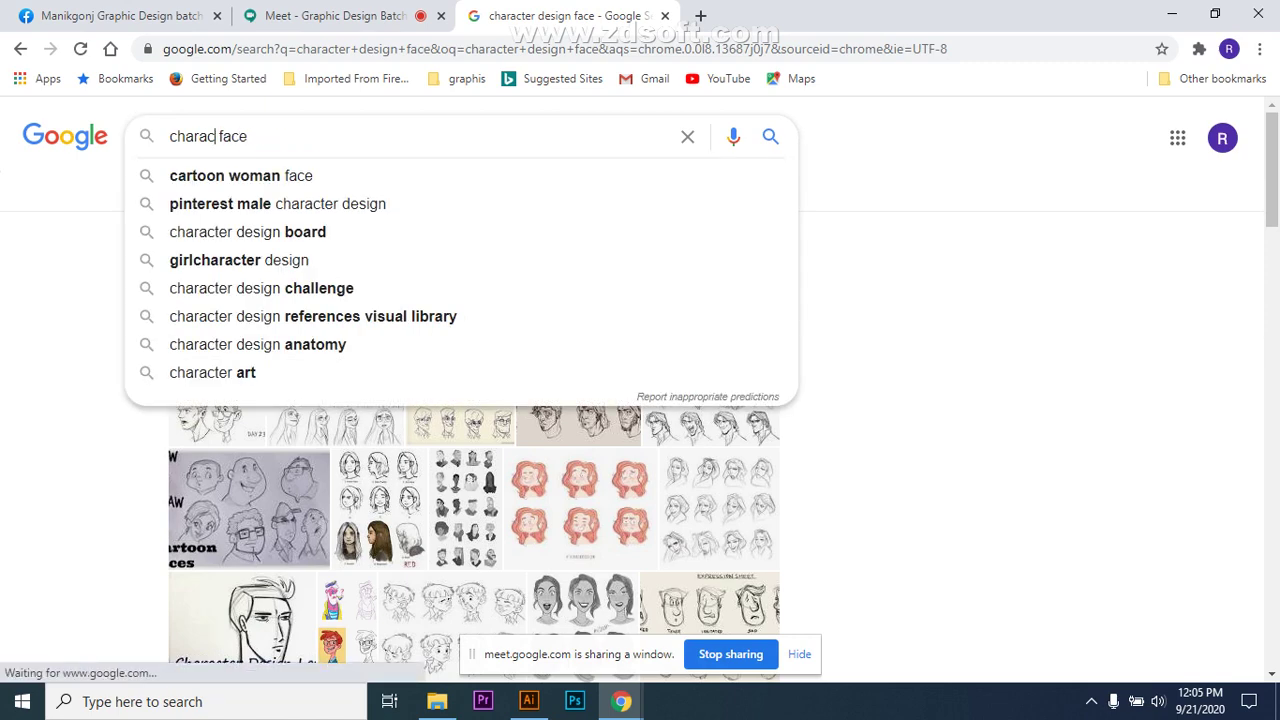
pyautogui.write('cart ')
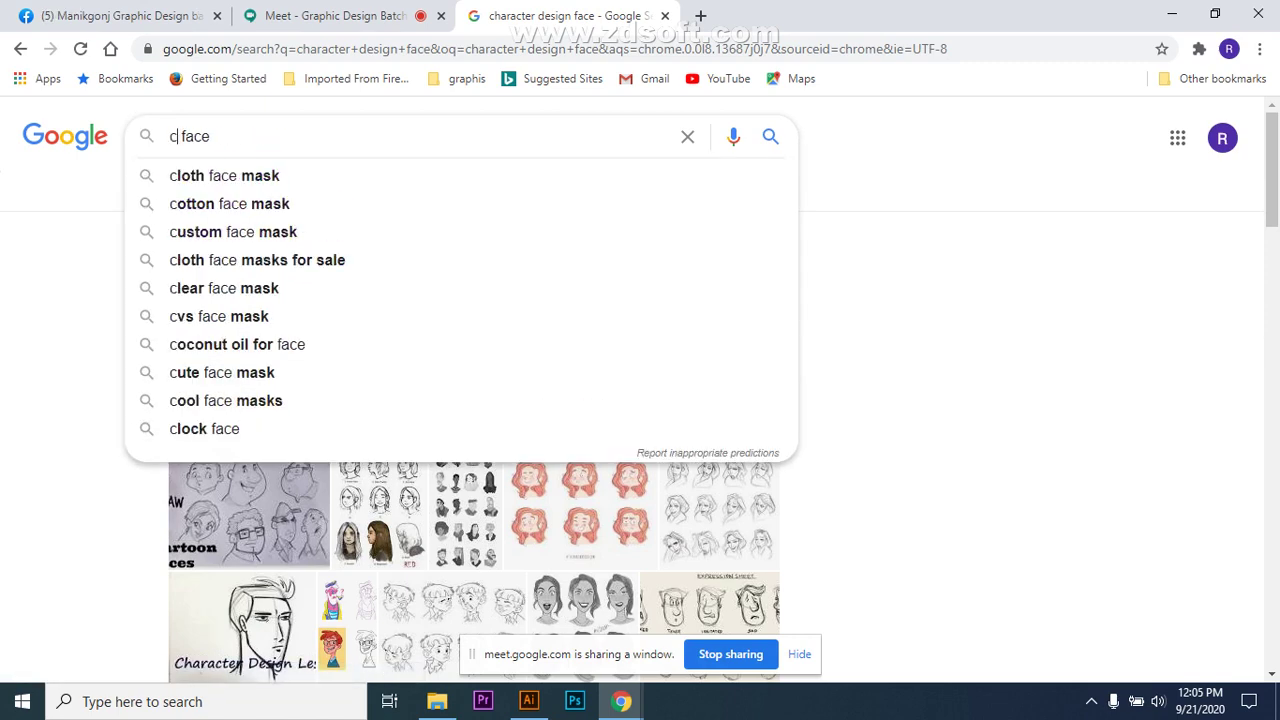
pyautogui.write('oon')
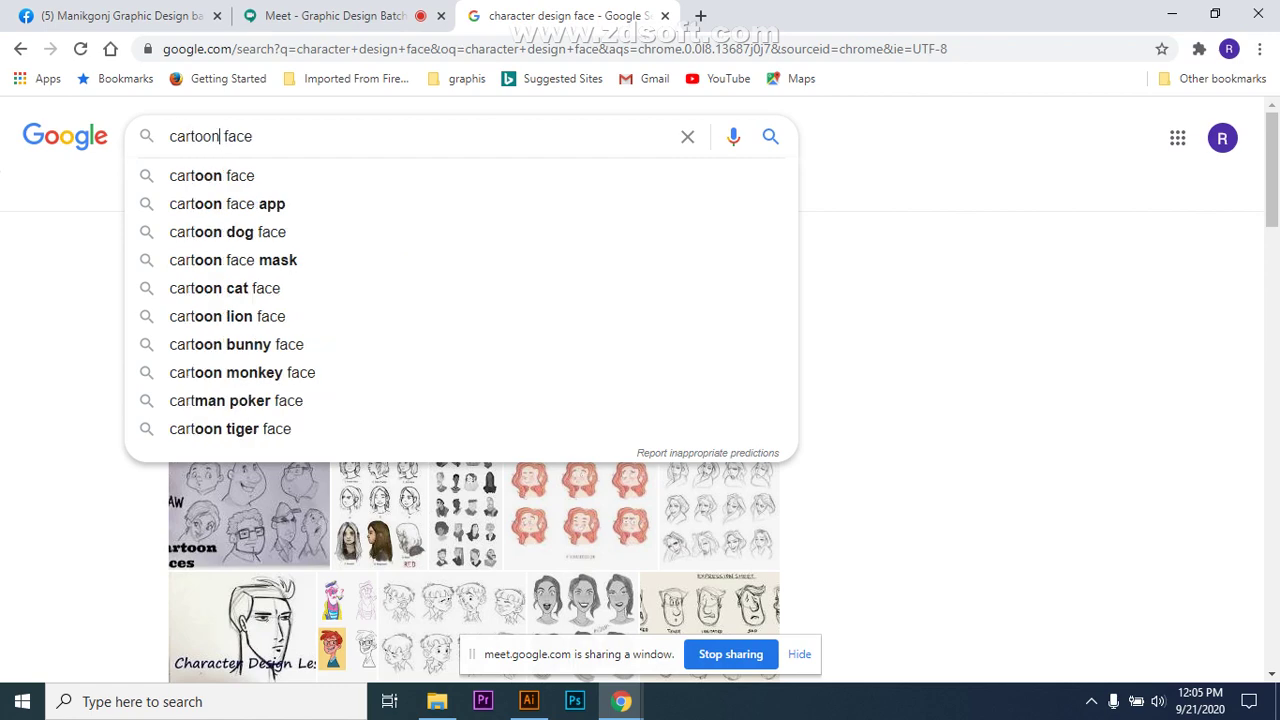
pyautogui.press('End')
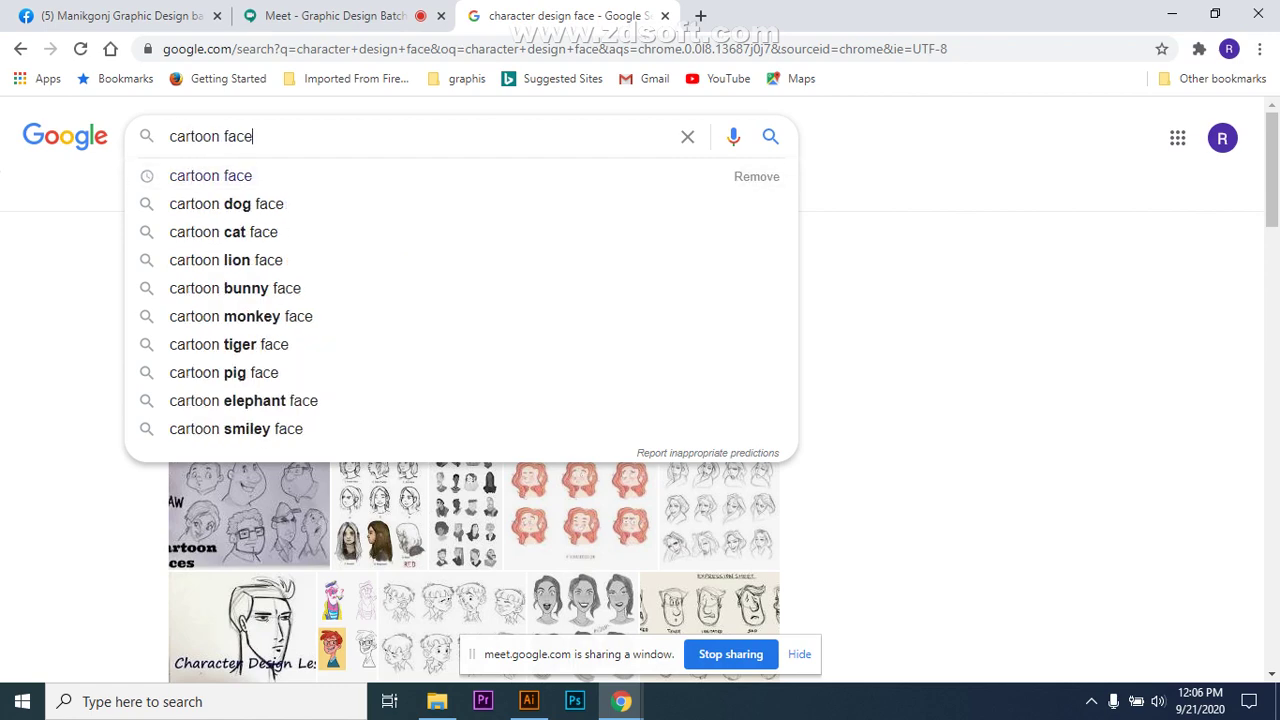
pyautogui.press('Return')
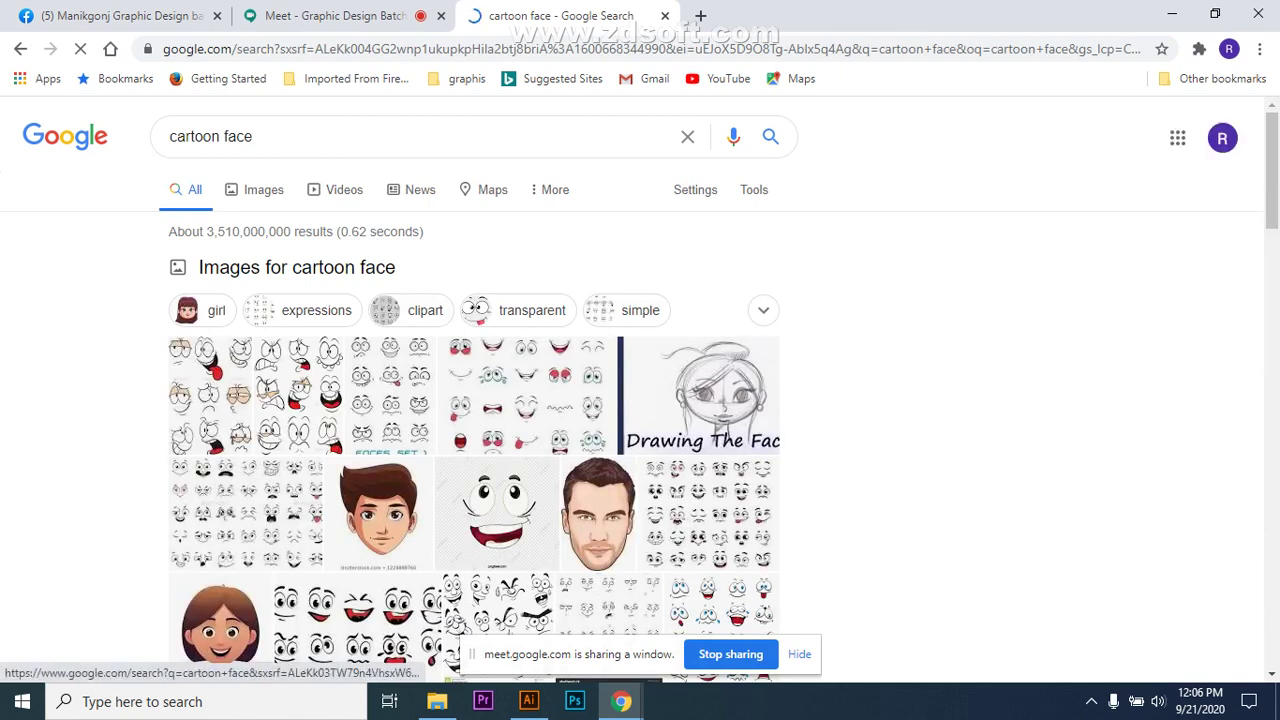
# Browse the image results for the cartoon face search.
pyautogui.click(263, 189)
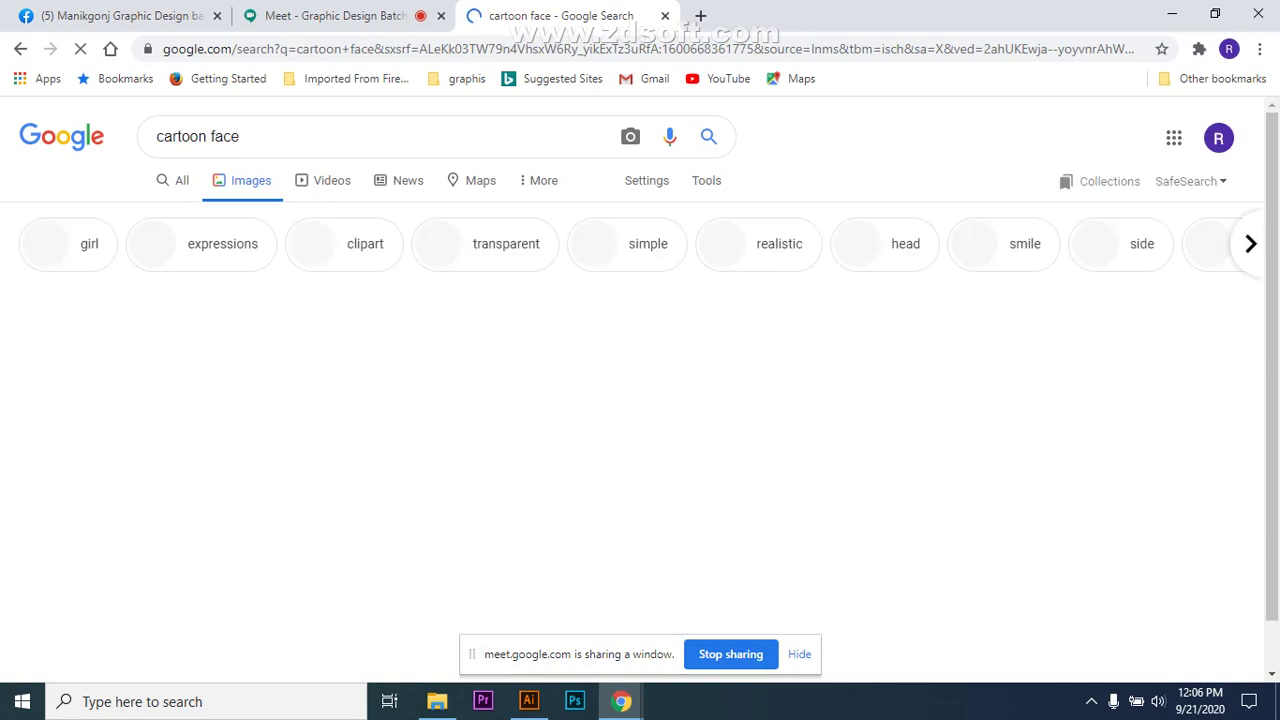
pyautogui.scroll(-8, 640, 390)
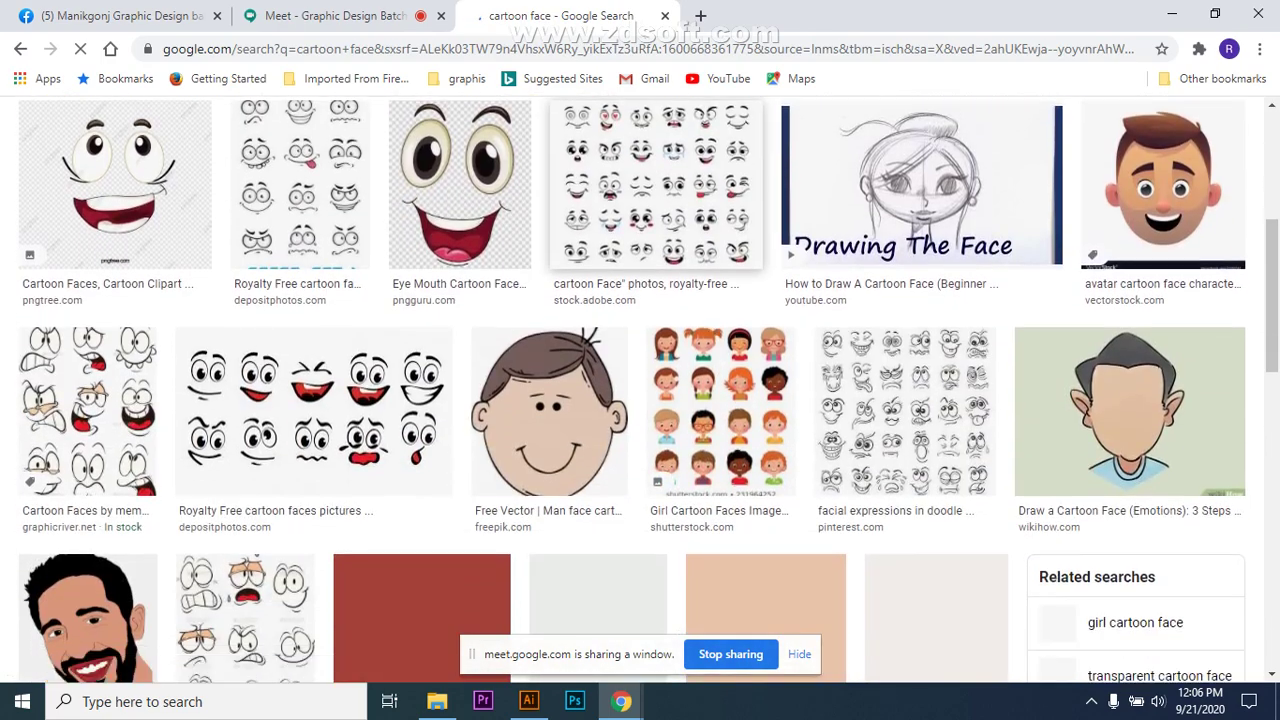
pyautogui.scroll(-2, 640, 390)
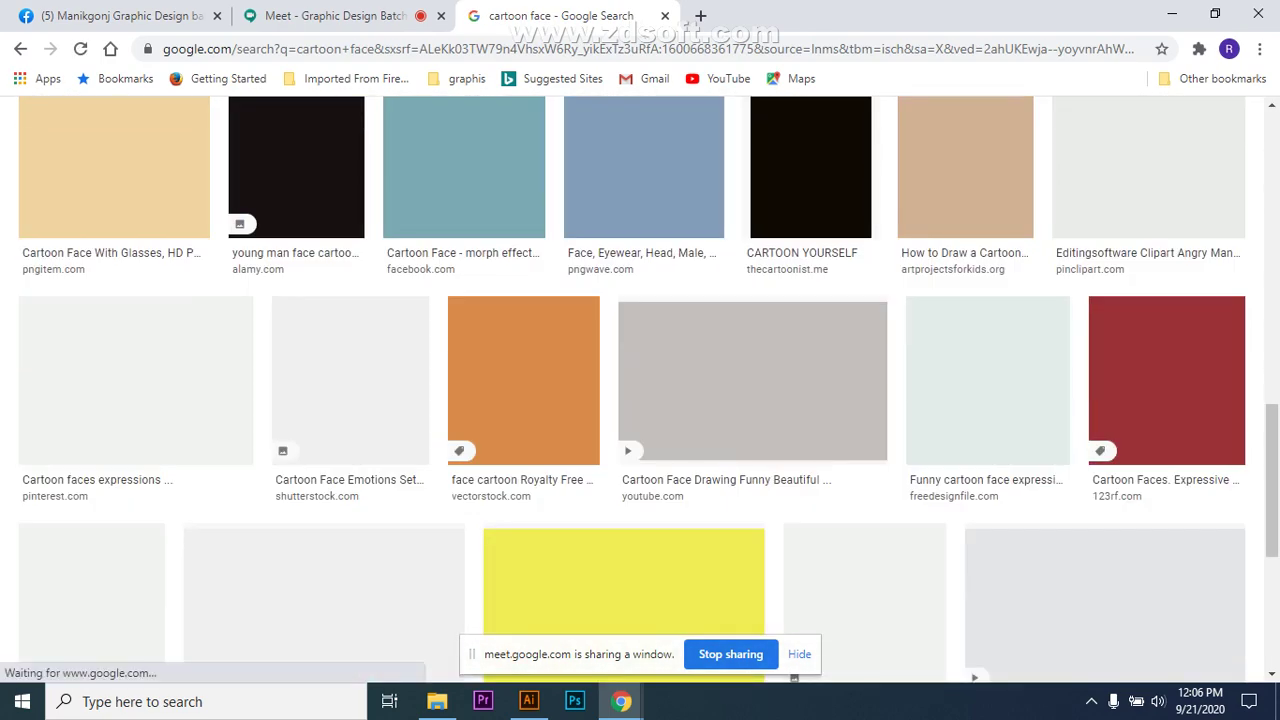
pyautogui.click(437, 701)
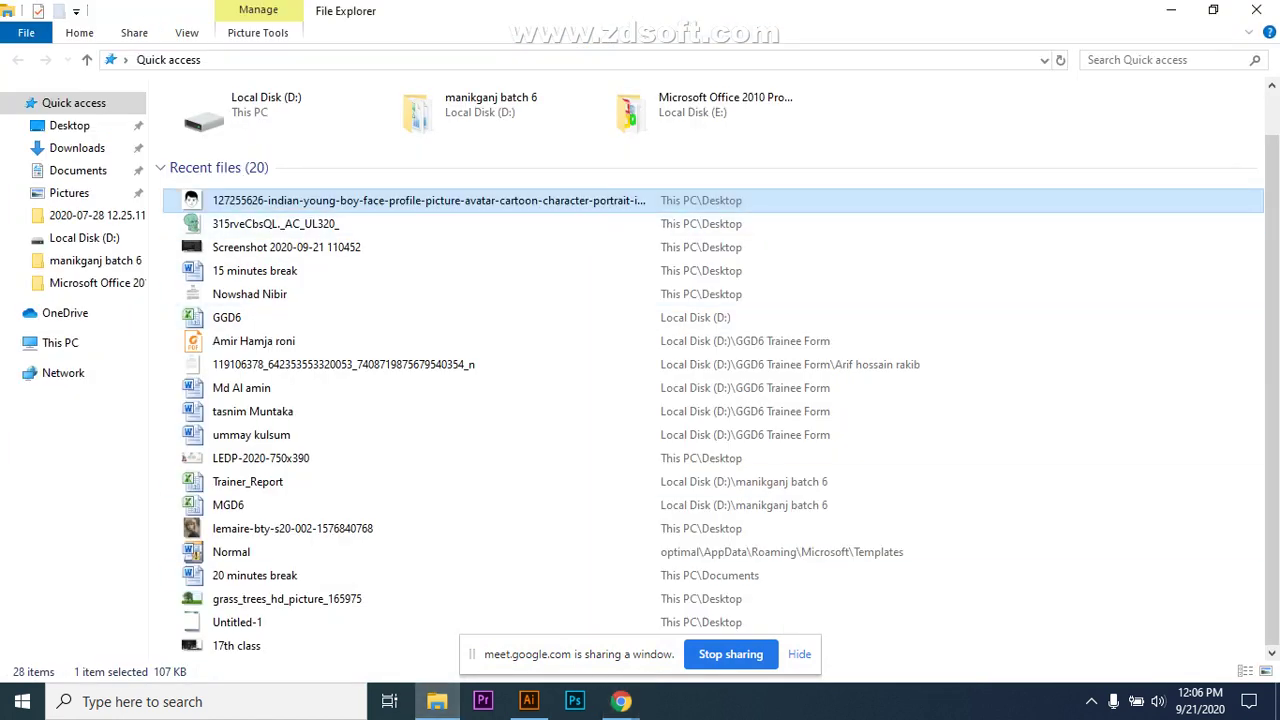
pyautogui.click(276, 223)
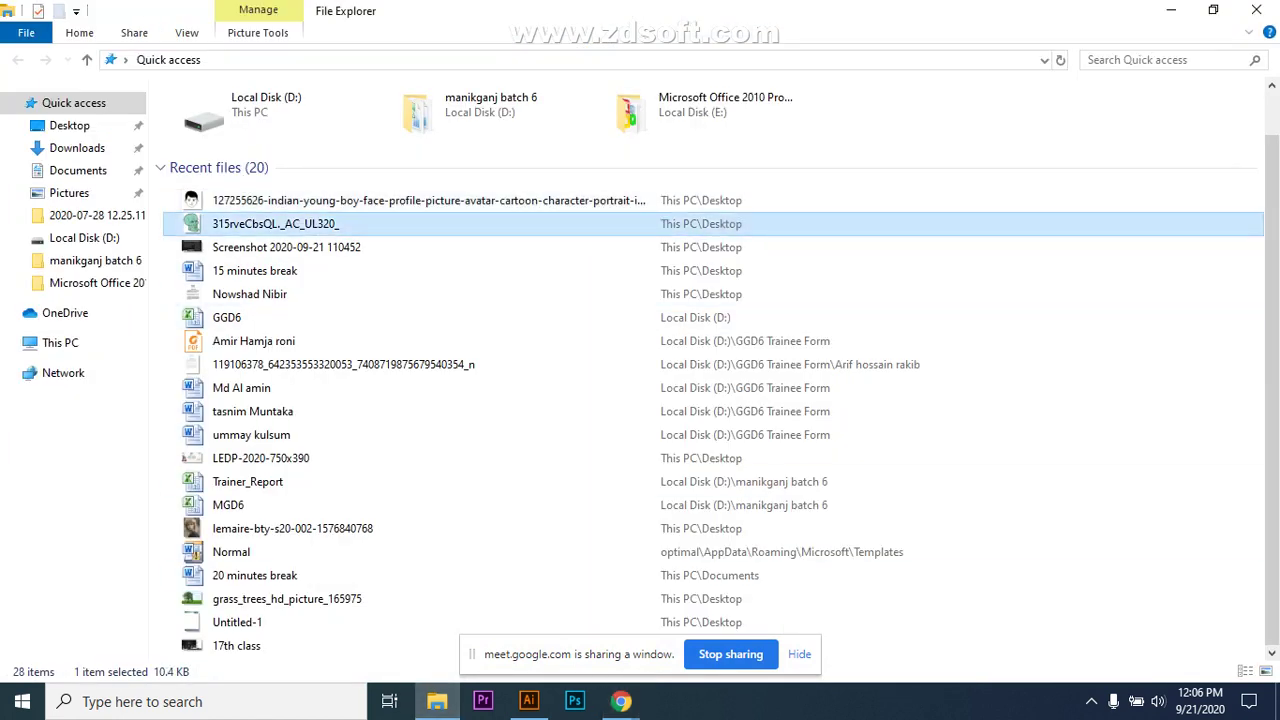
pyautogui.rightClick(262, 224)
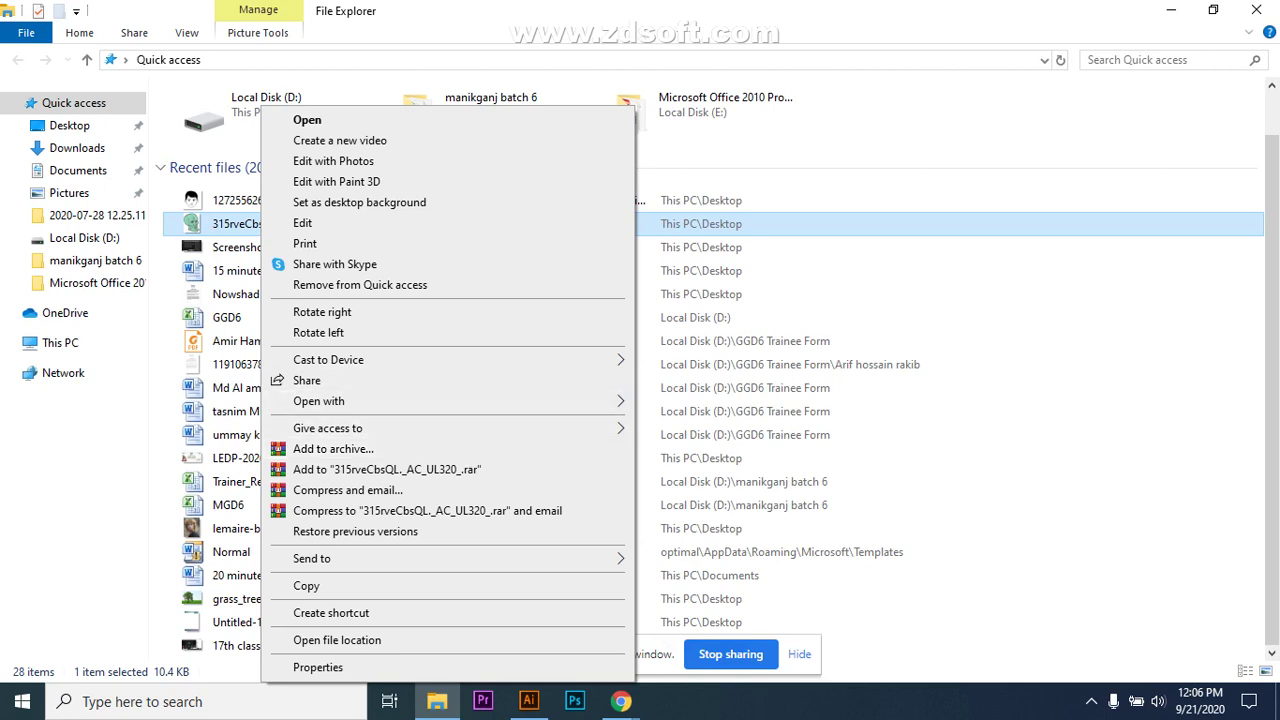
pyautogui.press('Escape')
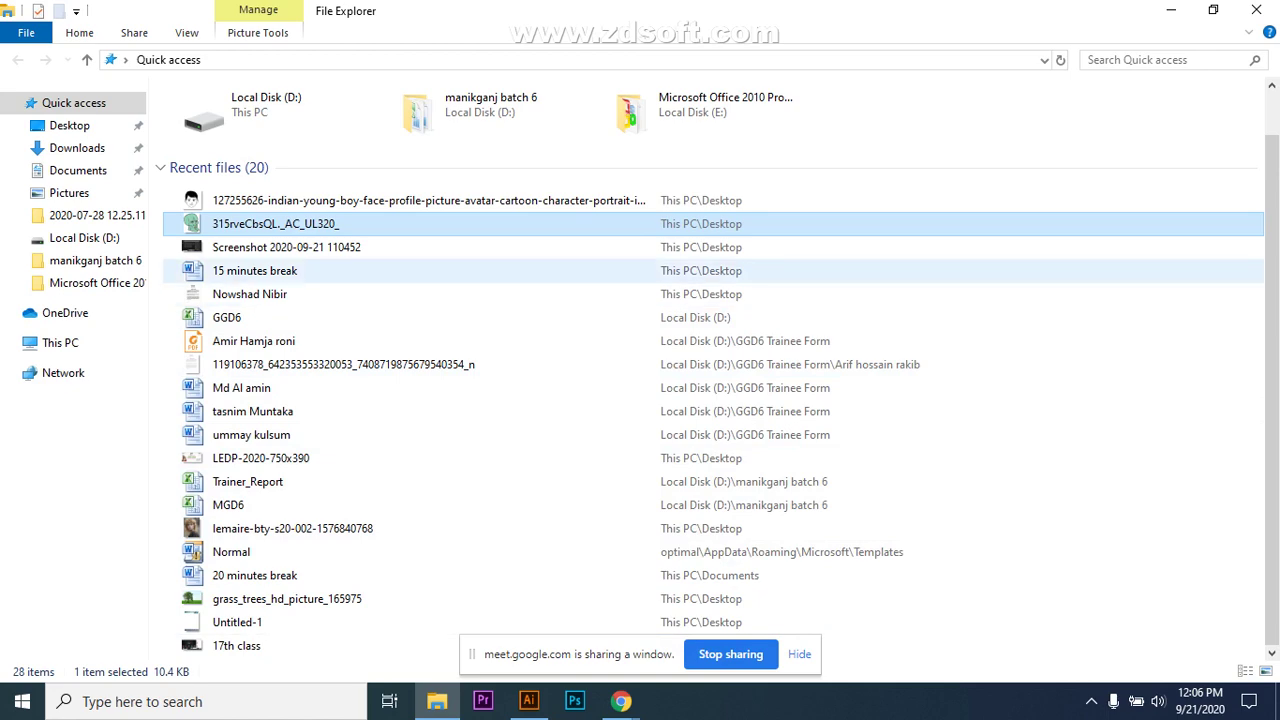
# Return to the Chrome image results and open the orange-haired boy face from vectorstock.com in a new tab.
pyautogui.moveTo(621, 701)
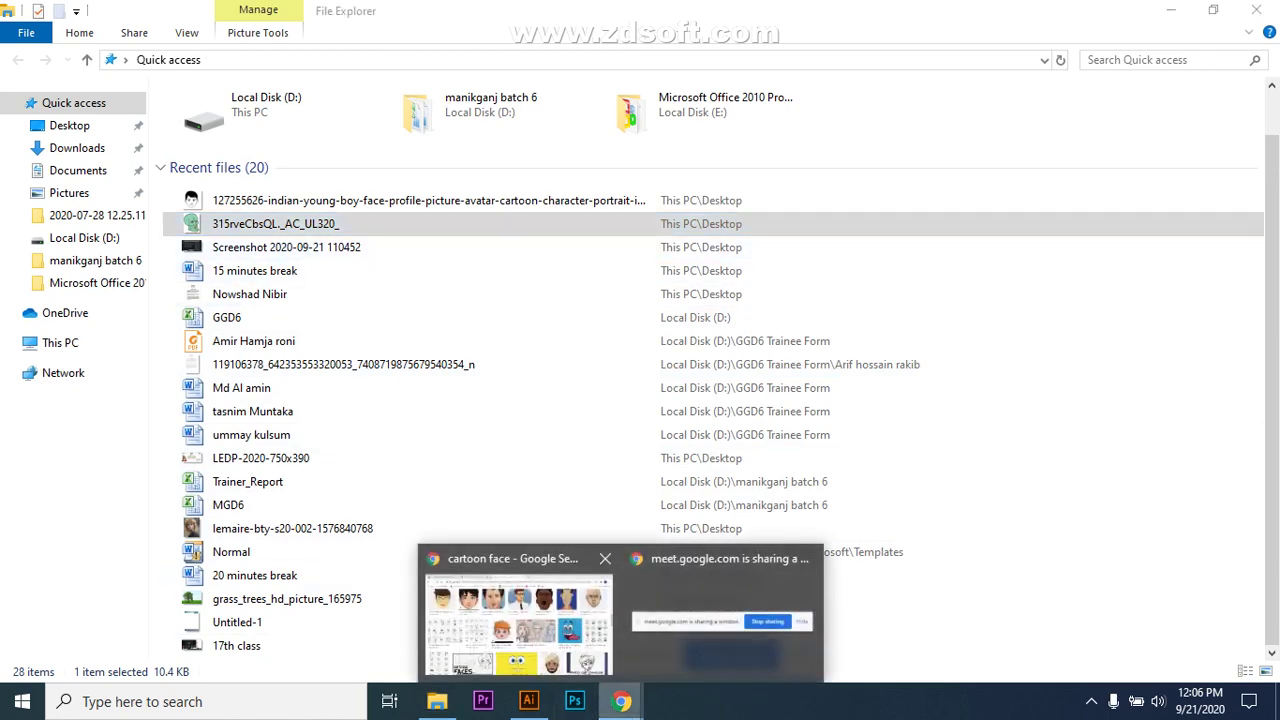
pyautogui.click(515, 620)
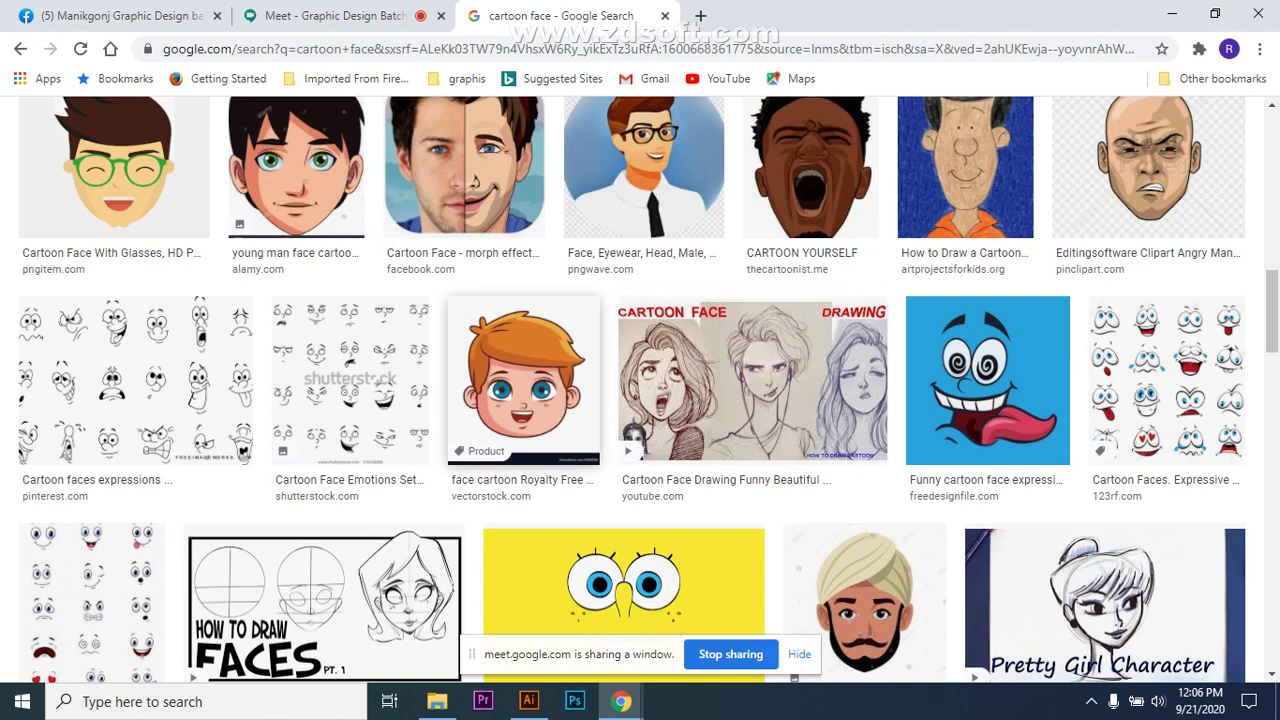
pyautogui.rightClick(516, 372)
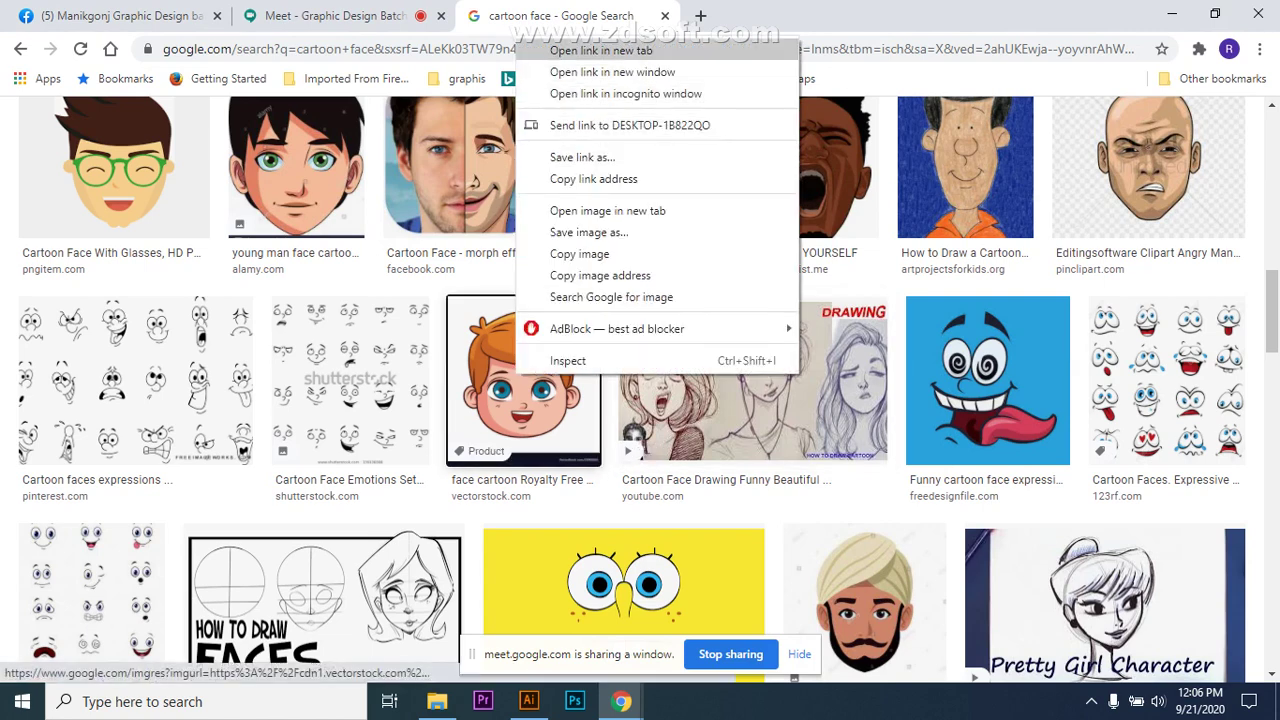
pyautogui.click(600, 50)
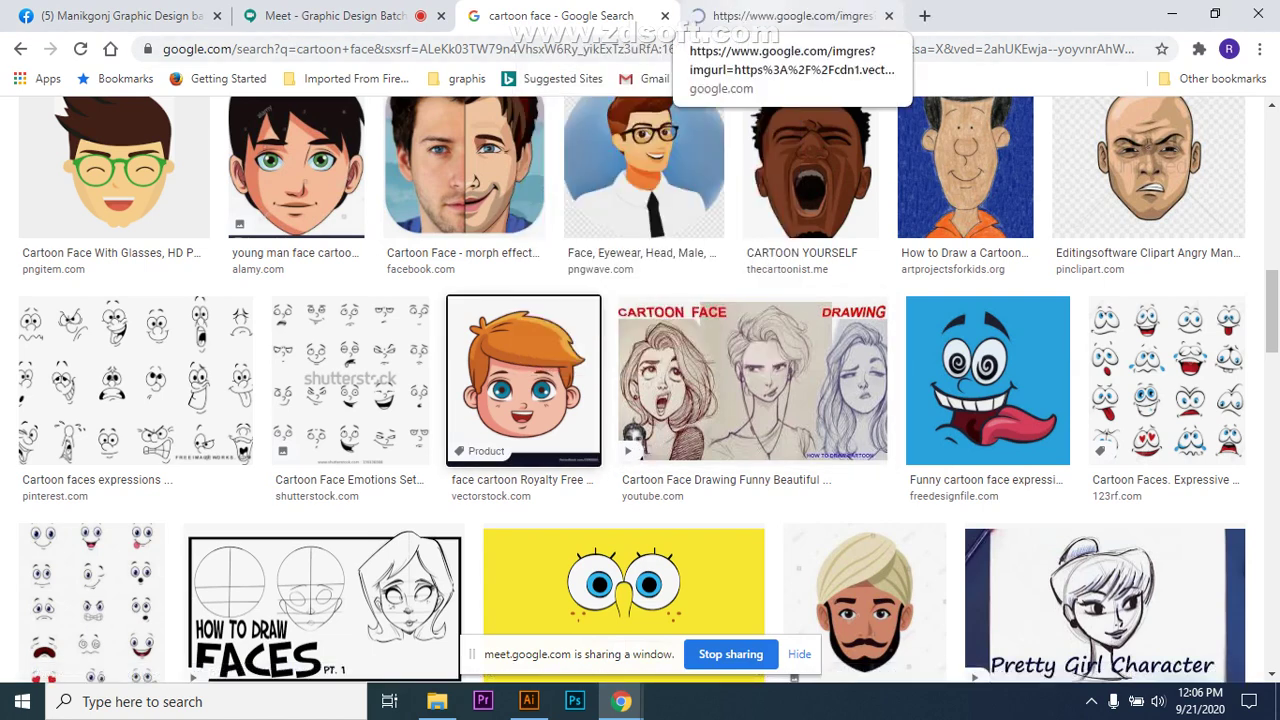
pyautogui.click(780, 16)
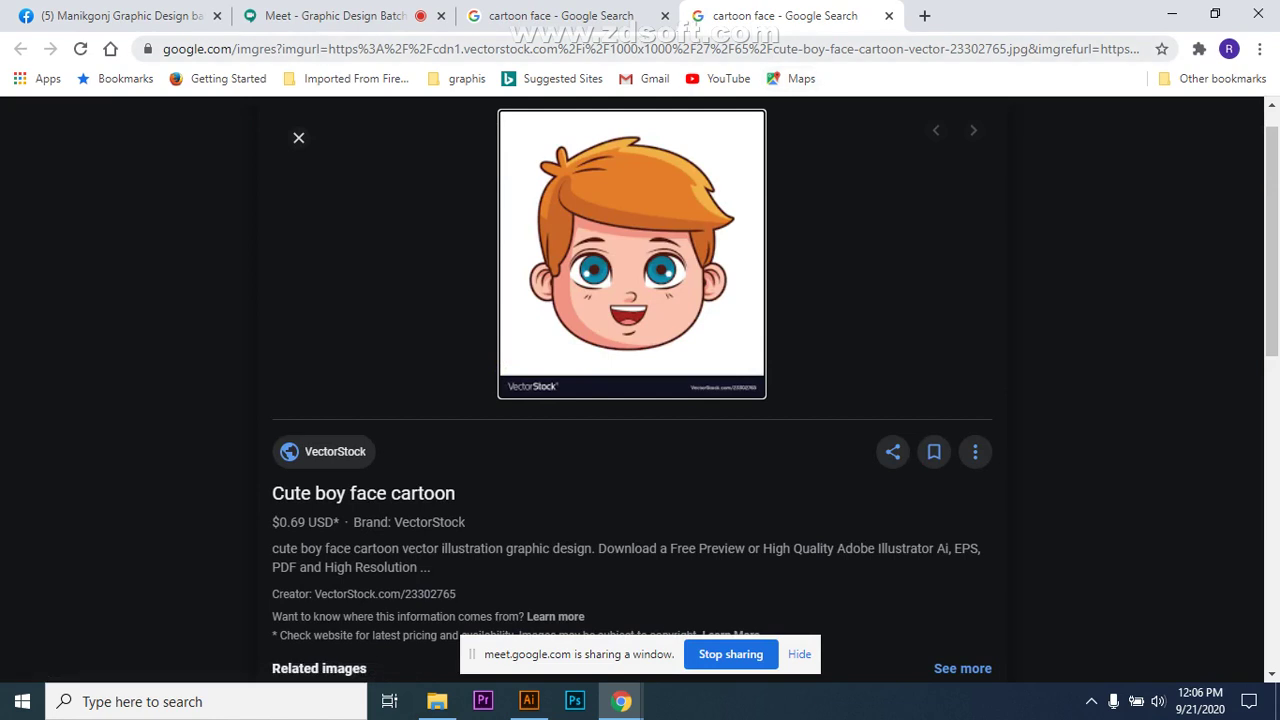
# Post the link to the cute boy face cartoon page in the meeting chat and stop sharing the window.
pyautogui.click(637, 48)
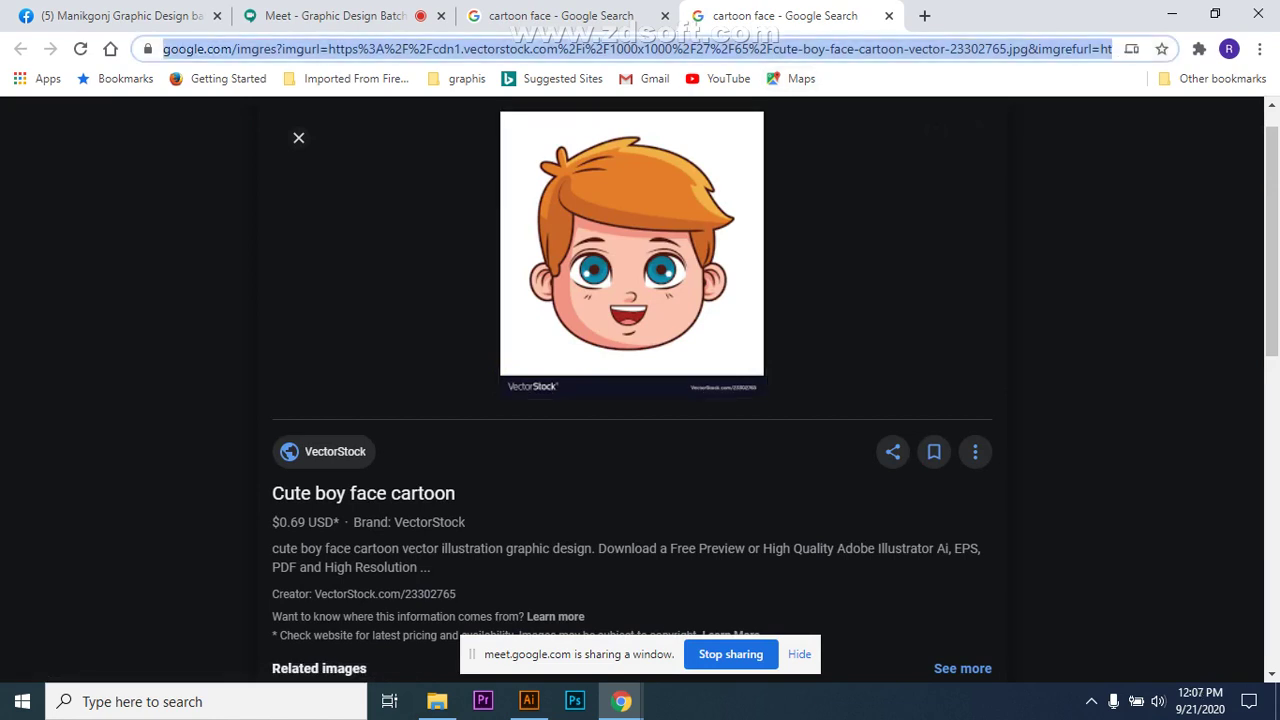
pyautogui.click(335, 15)
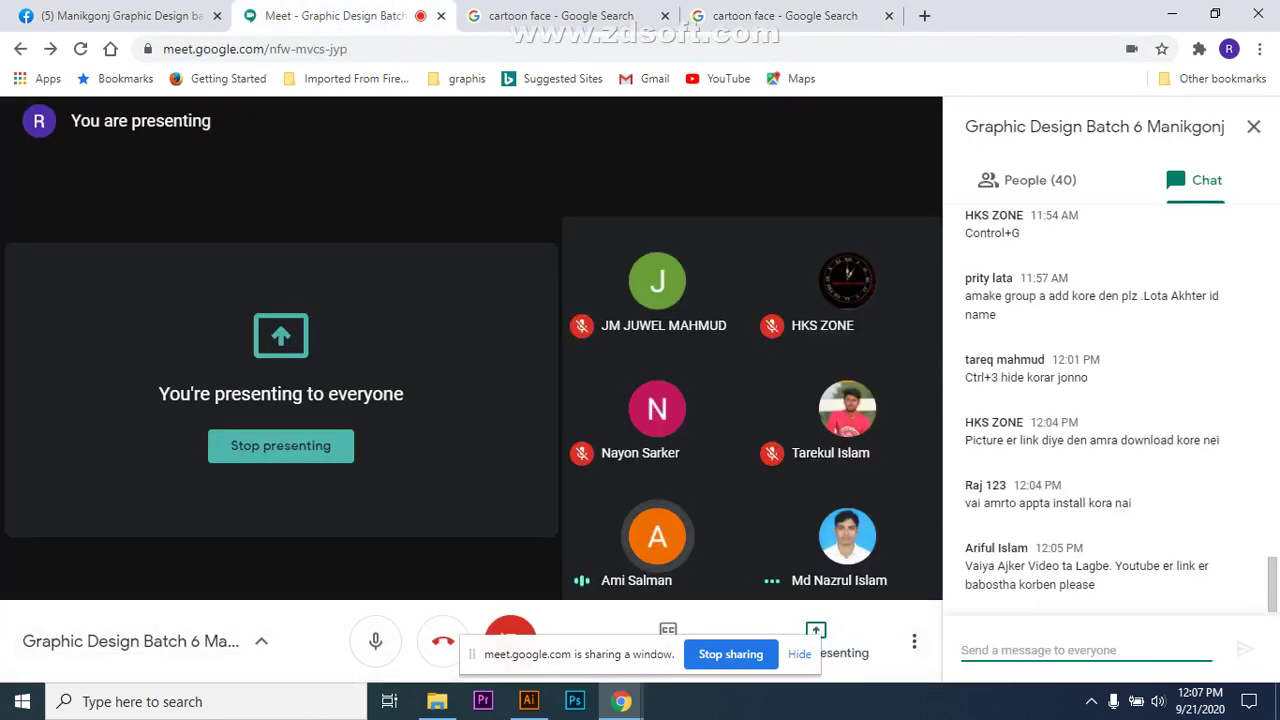
pyautogui.hotkey('ctrl', 'v')
pyautogui.press('Return')
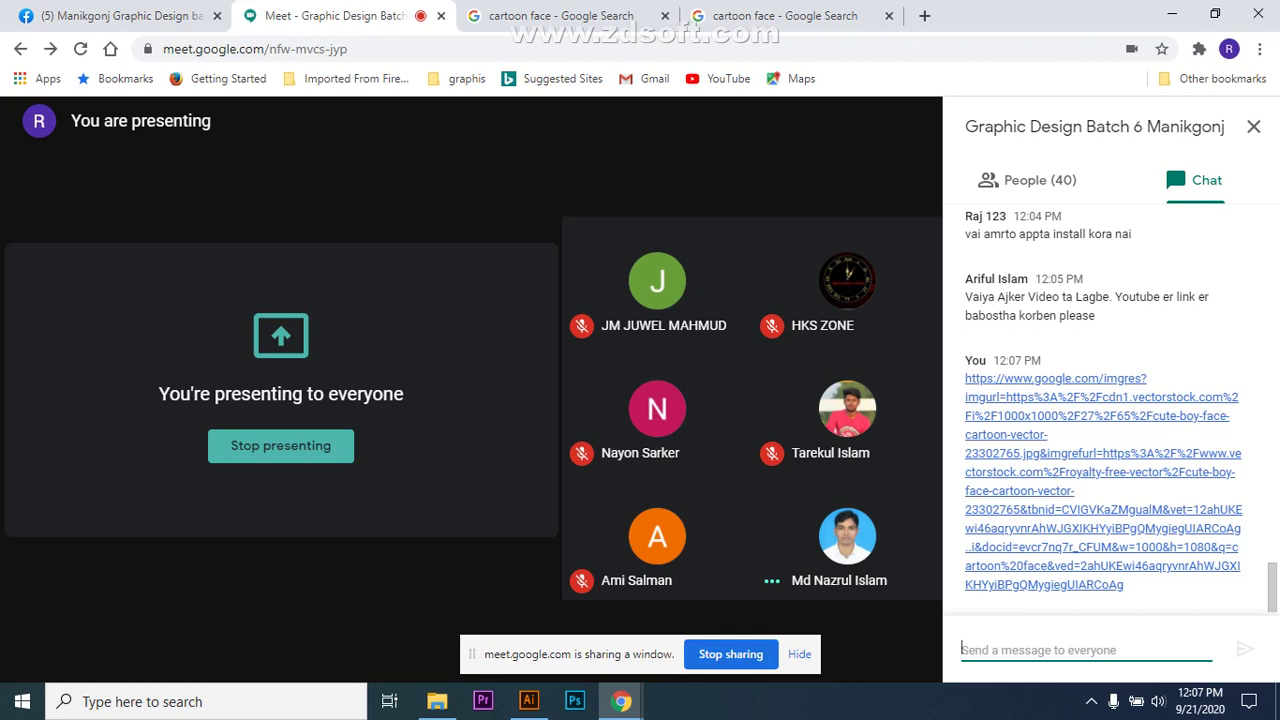
pyautogui.click(730, 654)
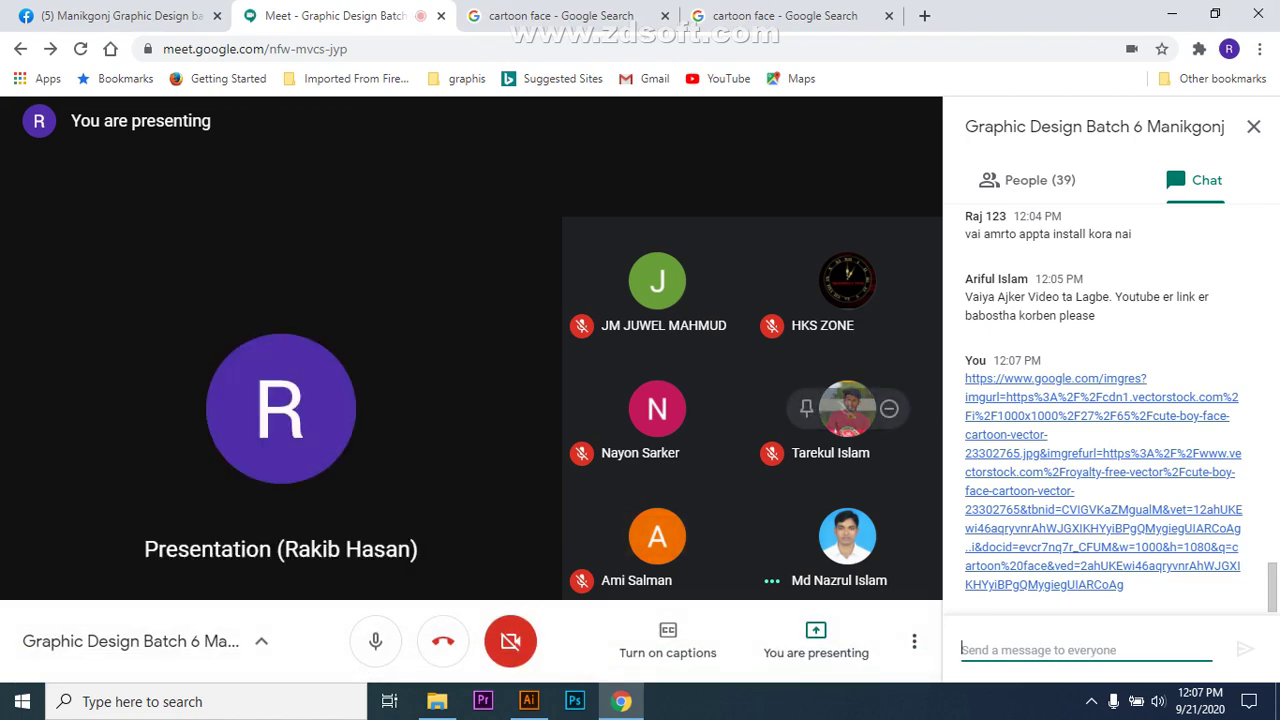
# Look over the cartoon face image results again and check the Facebook group page's announcement.
pyautogui.click(785, 15)
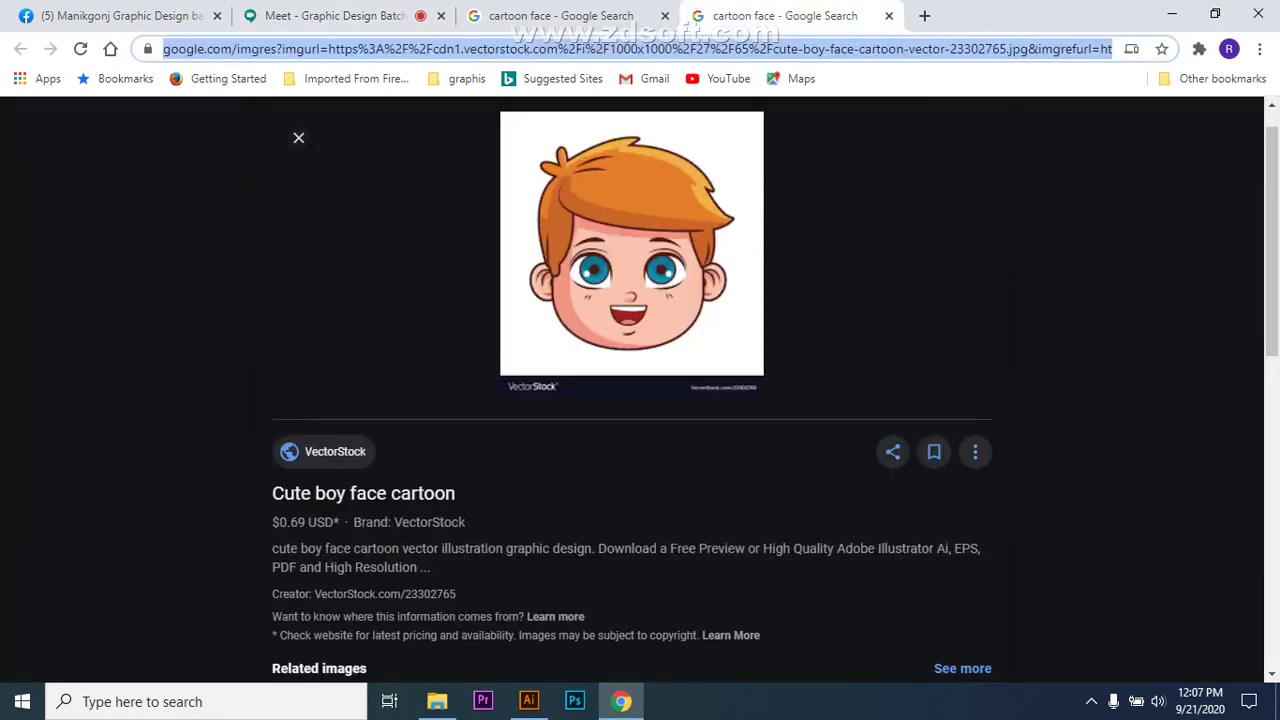
pyautogui.click(561, 15)
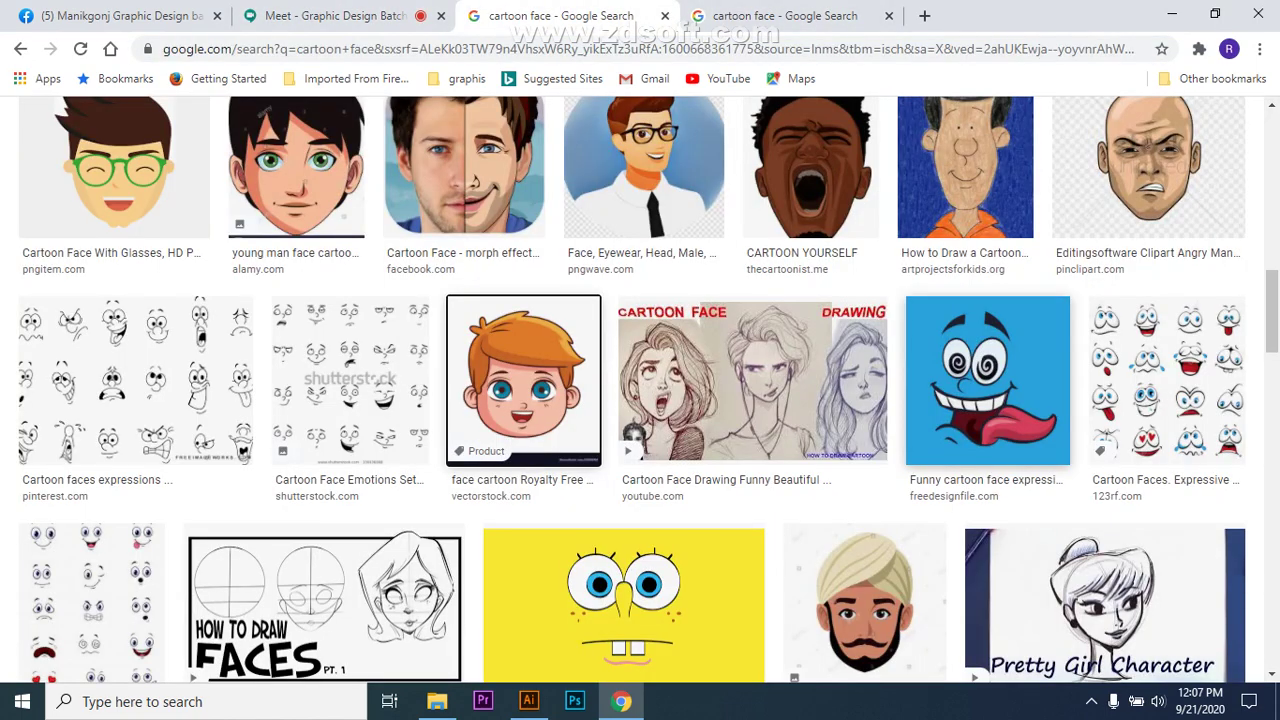
pyautogui.scroll(3, 987, 380)
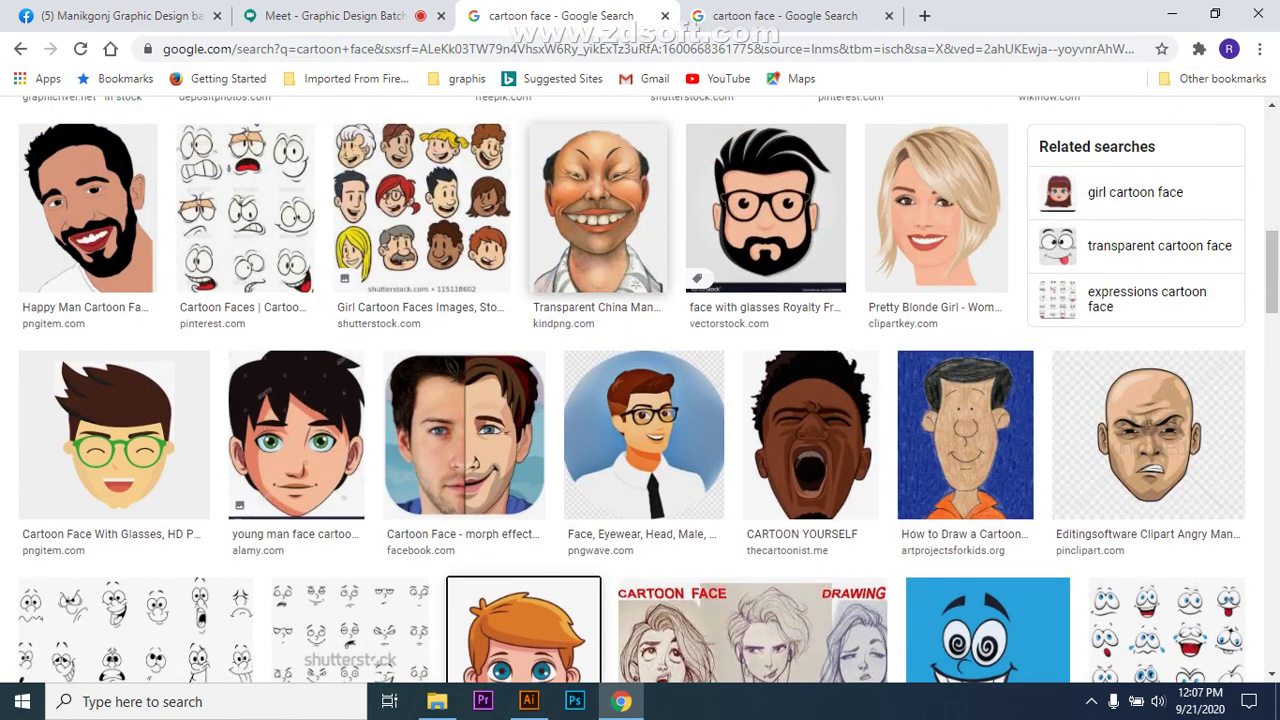
pyautogui.scroll(5, 640, 390)
pyautogui.scroll(-3, 640, 390)
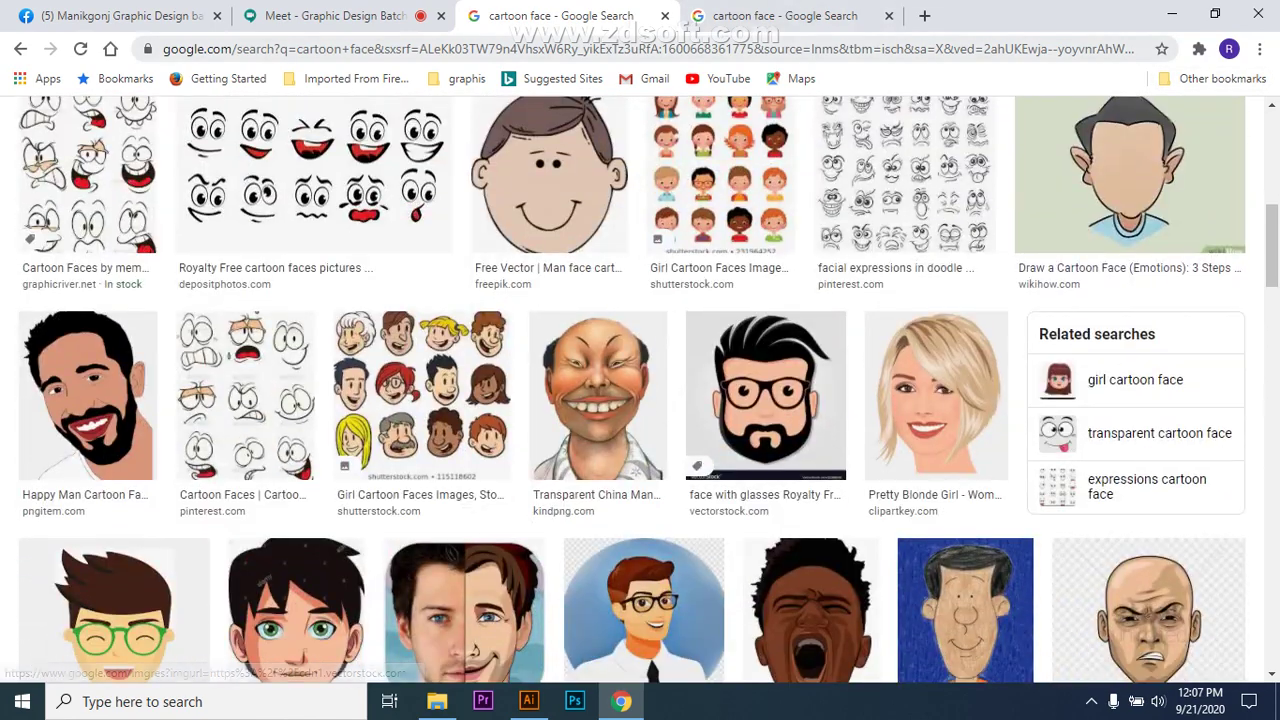
pyautogui.hotkey('ctrl', 'shift', 'Tab')
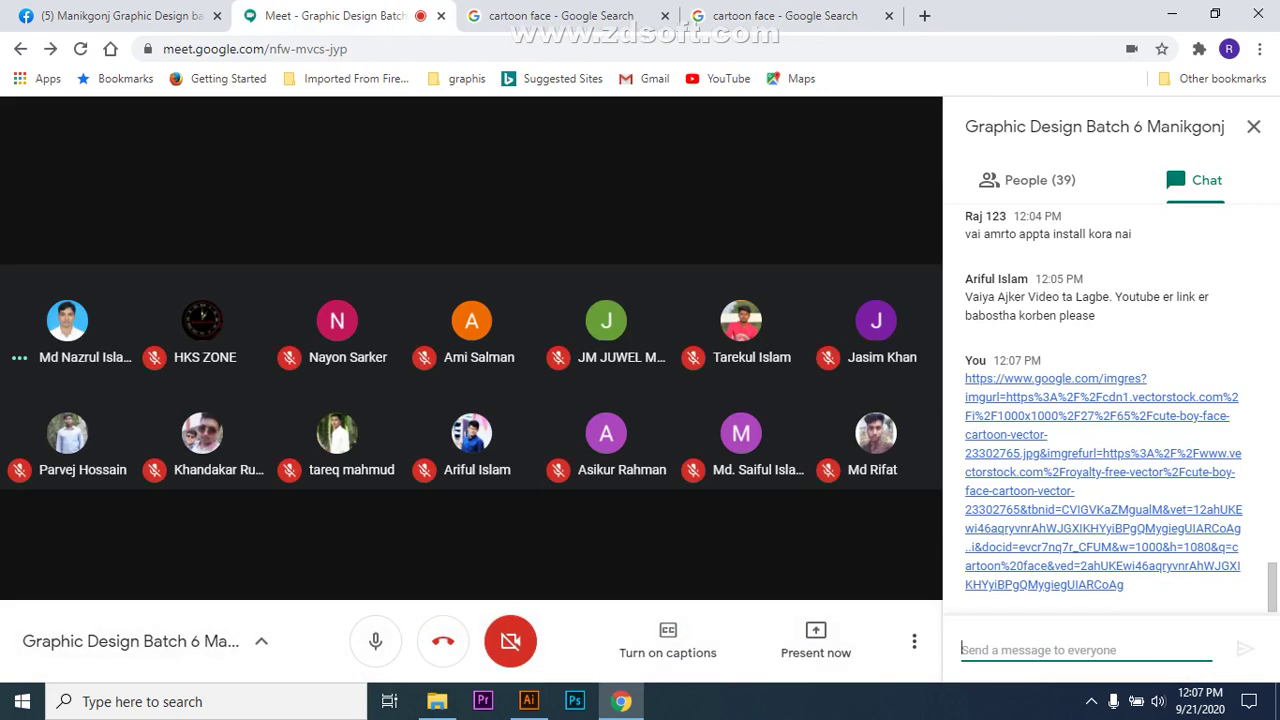
pyautogui.hotkey('ctrl', 'shift', 'Tab')
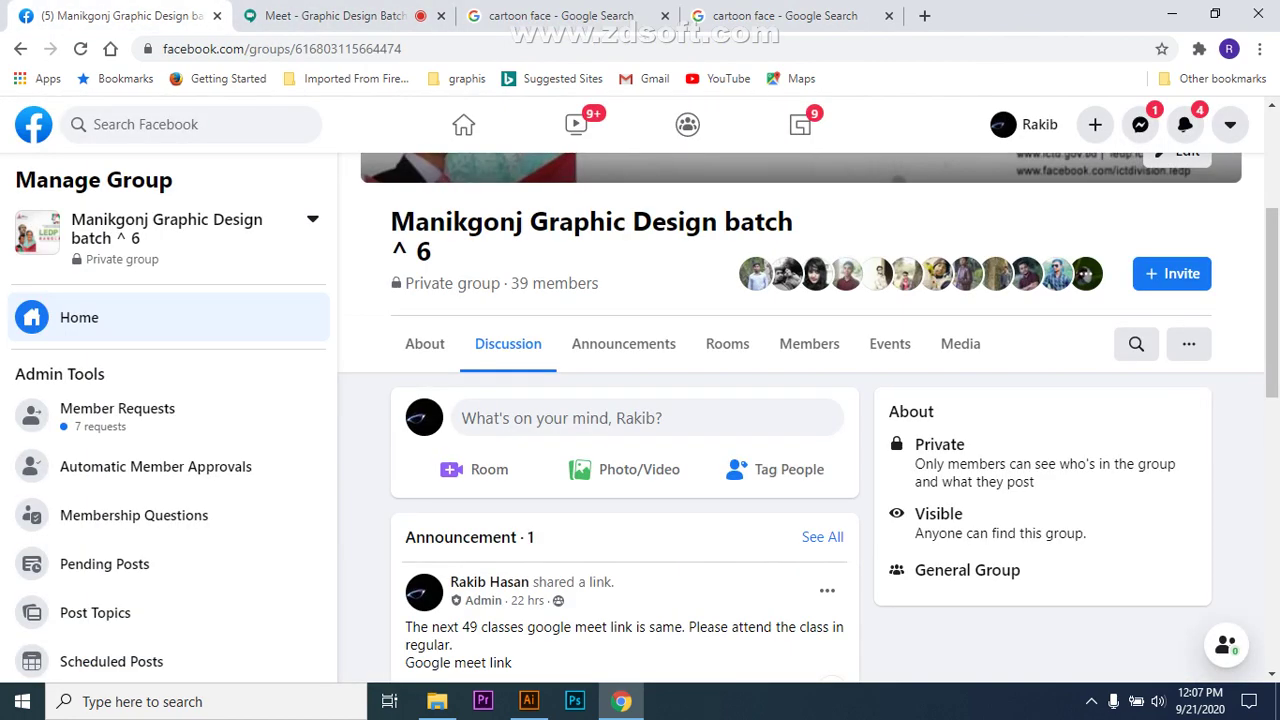
pyautogui.scroll(-3, 808, 417)
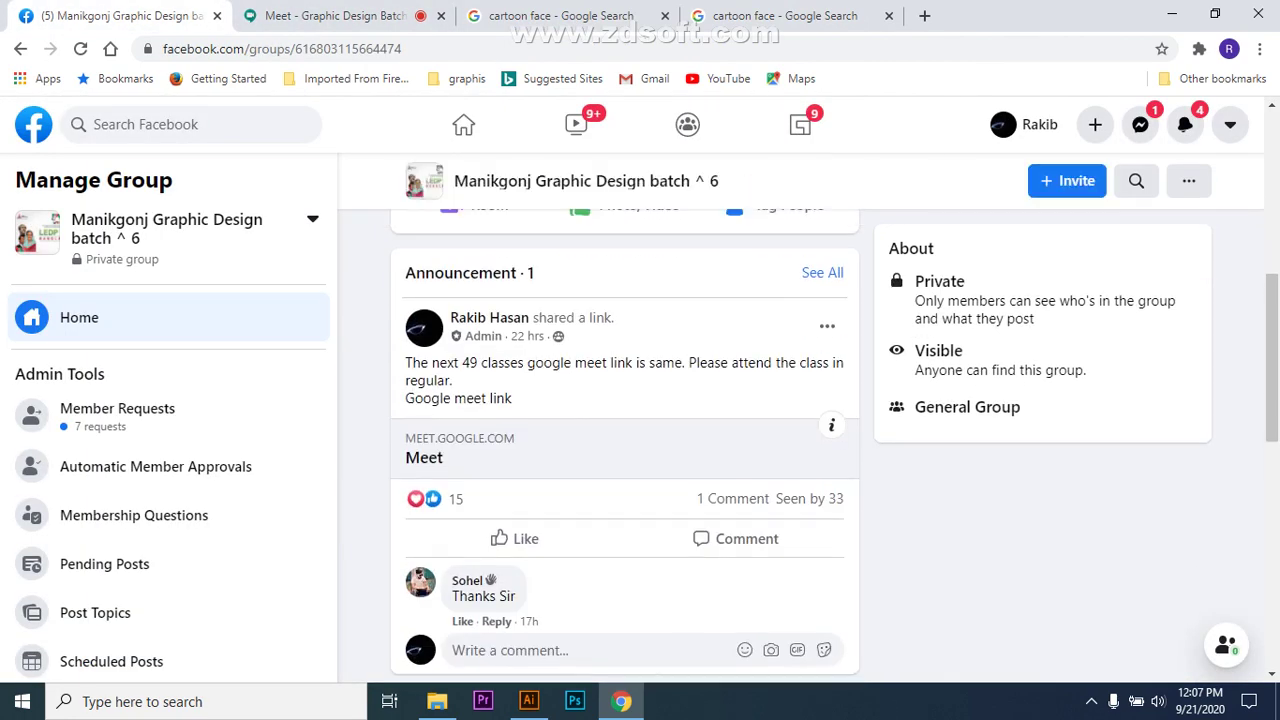
pyautogui.scroll(3, 808, 417)
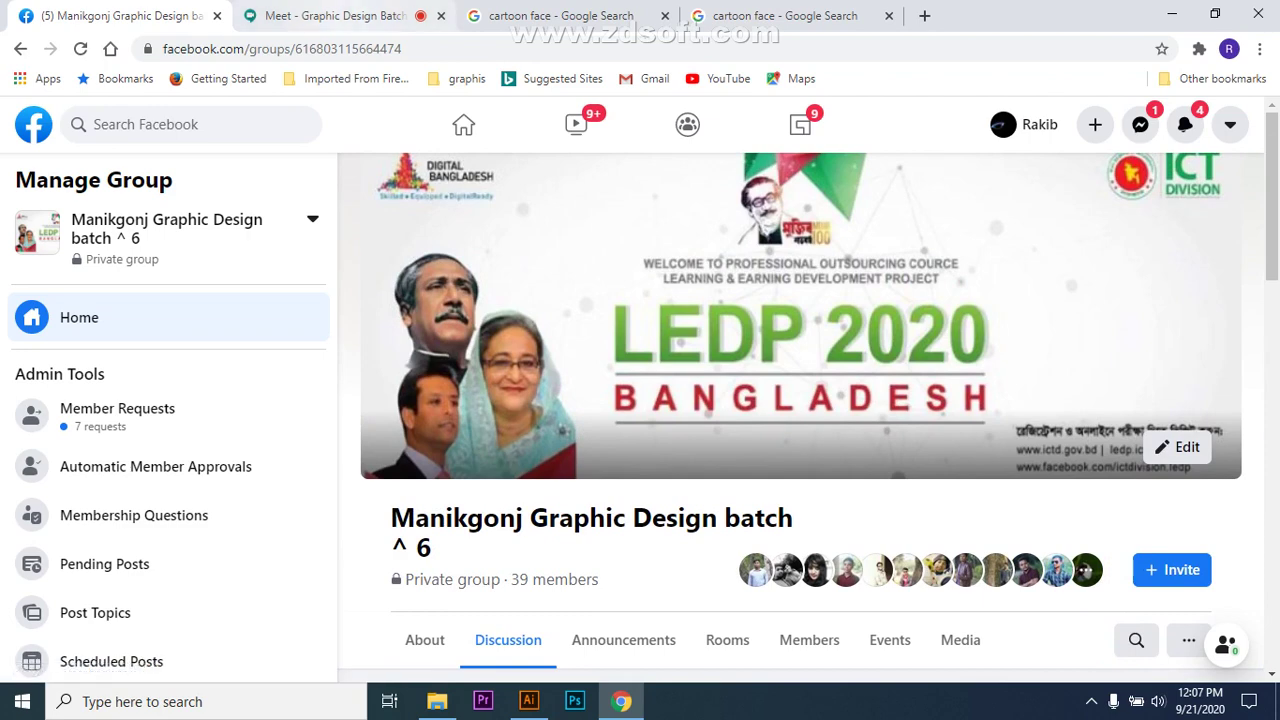
# Try the Auto layout for the meeting and return it to Tiled.
pyautogui.hotkey('ctrl', 'Tab')
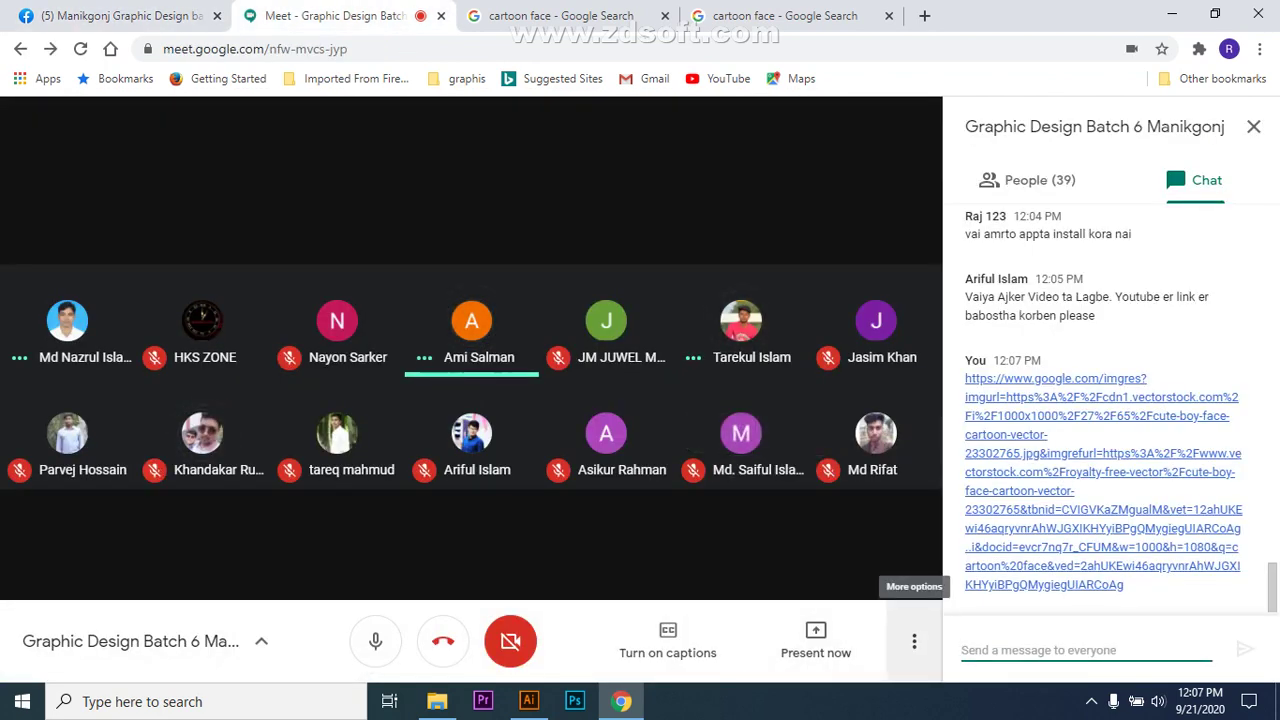
pyautogui.click(913, 641)
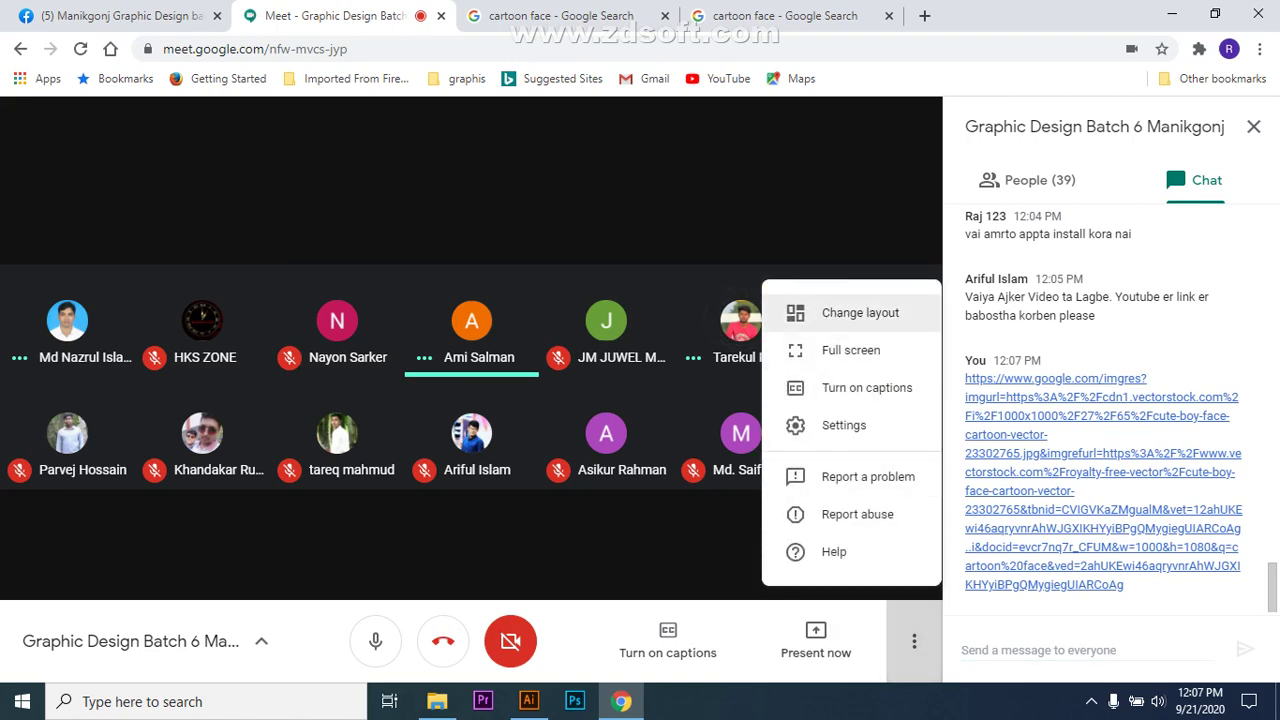
pyautogui.click(850, 312)
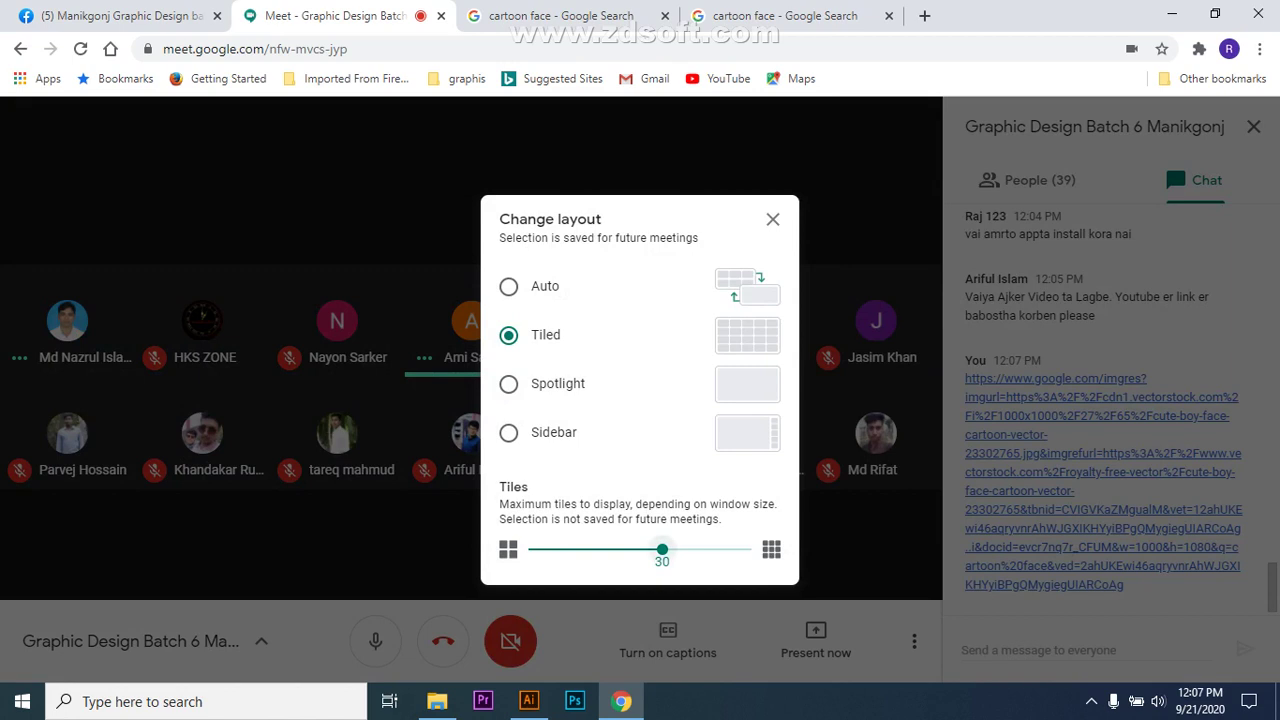
pyautogui.moveTo(662, 549)
pyautogui.mouseDown()
pyautogui.moveTo(706, 549)
pyautogui.moveTo(662, 549)
pyautogui.mouseUp()
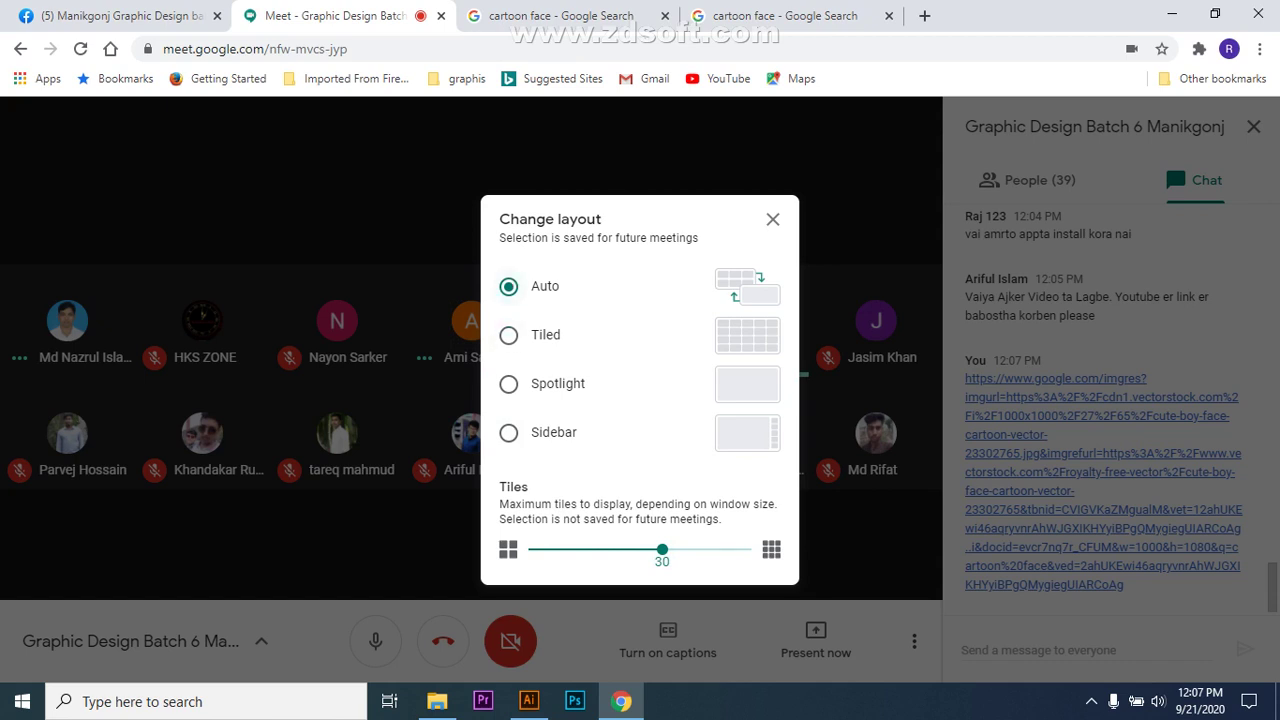
pyautogui.click(508, 335)
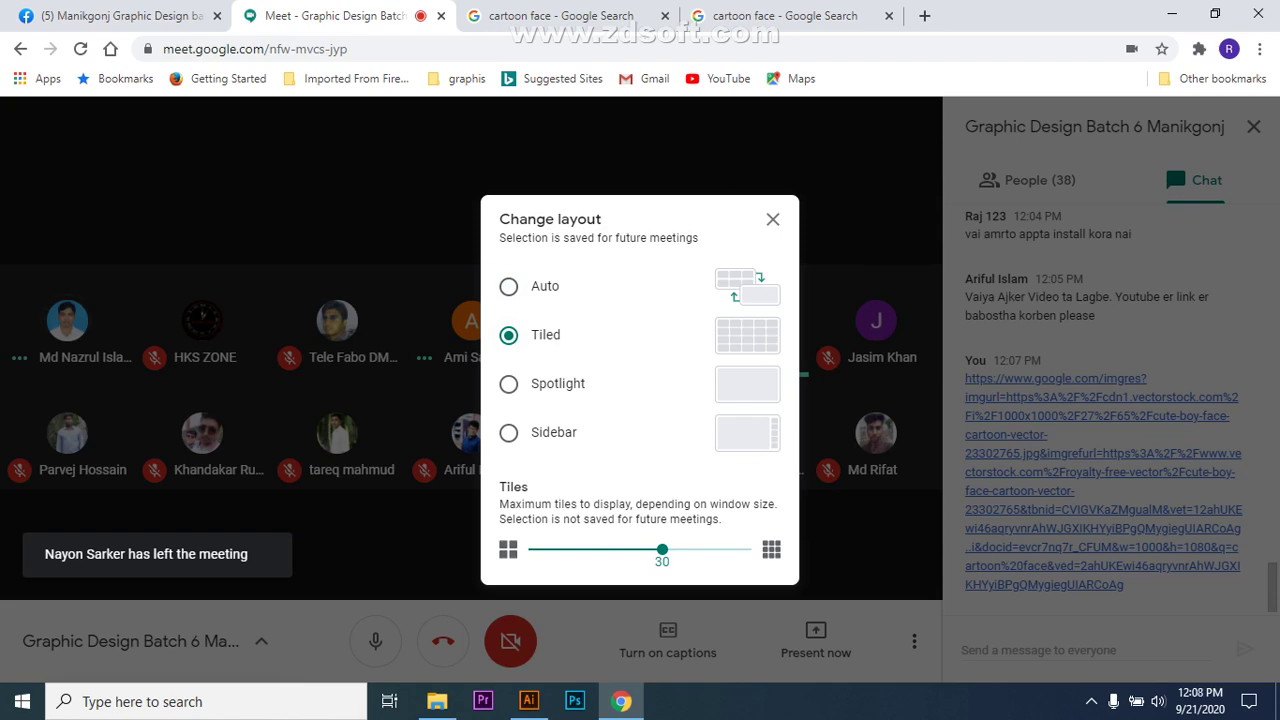
pyautogui.click(773, 219)
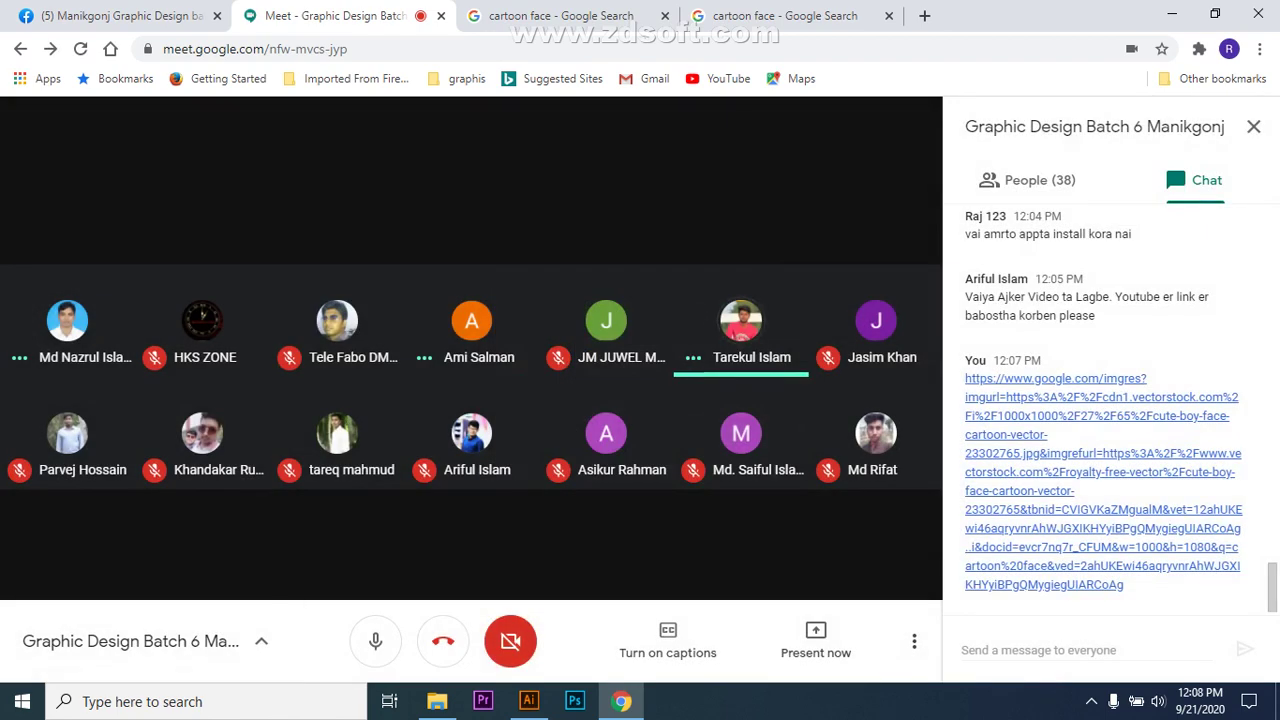
# Look through the meeting's participant list to check who is present and whose microphone is on.
pyautogui.click(1029, 180)
pyautogui.scroll(-4, 1150, 430)
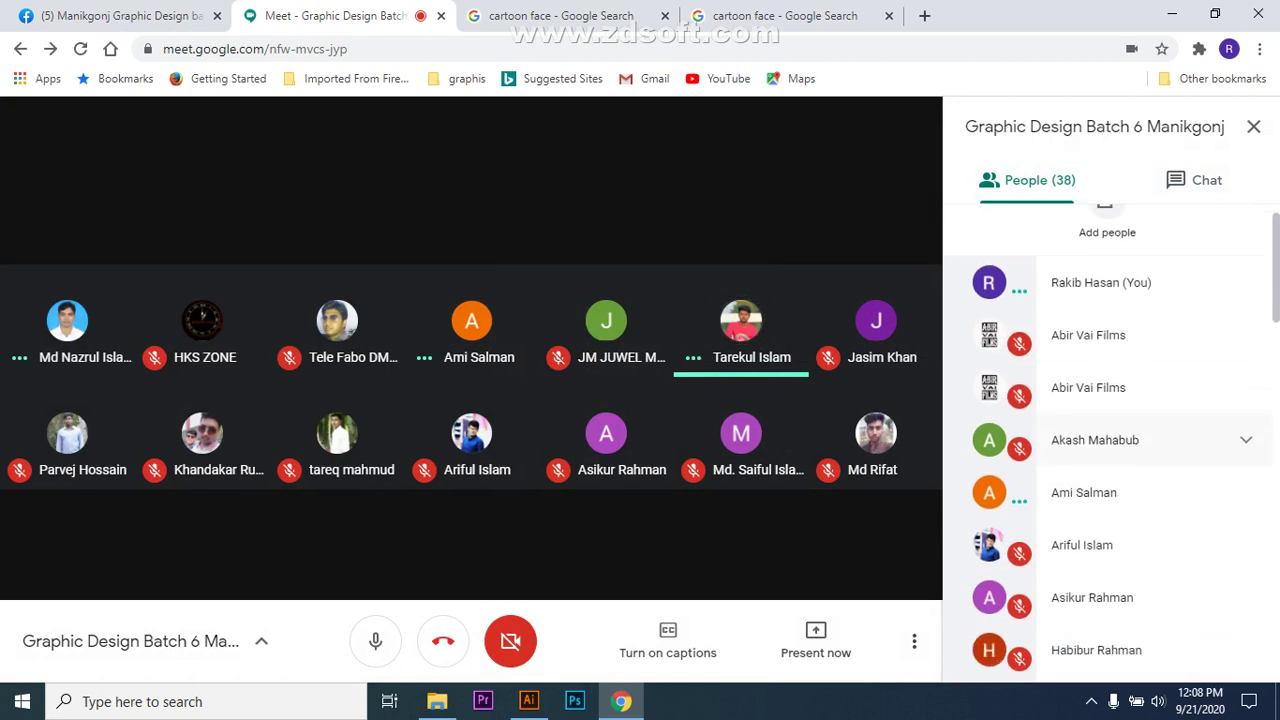
pyautogui.scroll(-3, 1150, 440)
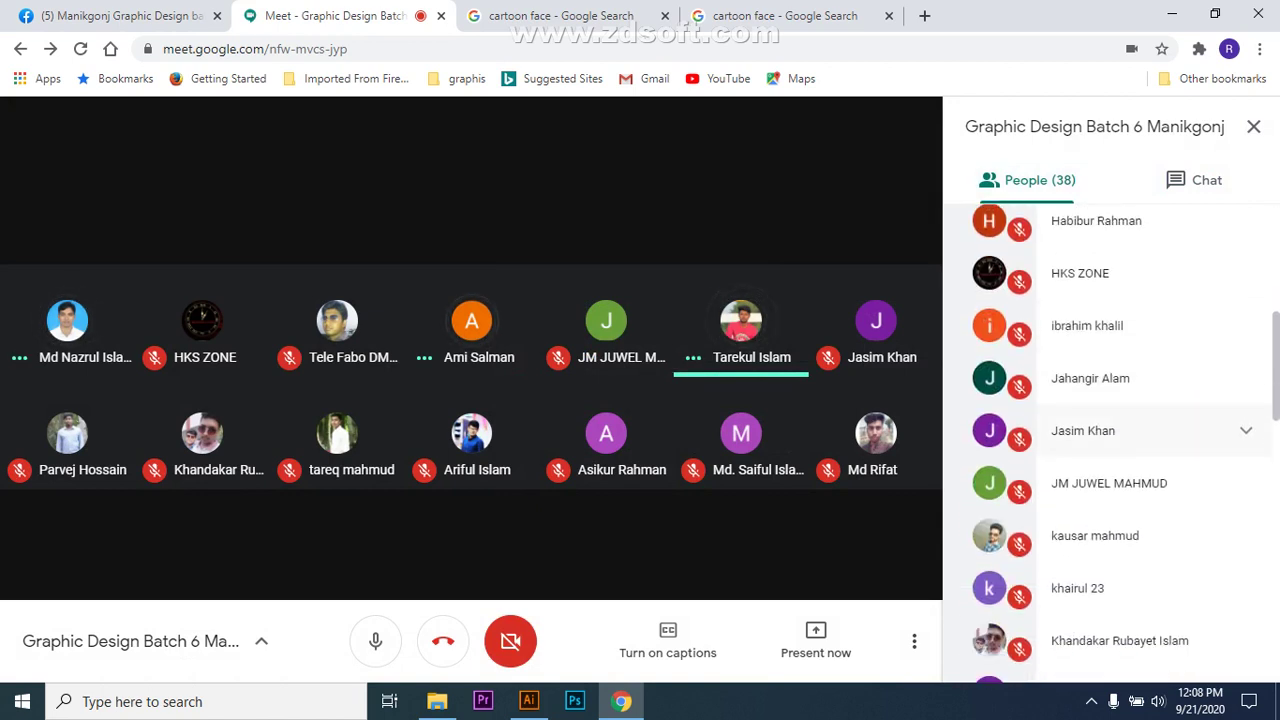
pyautogui.scroll(-1, 1150, 430)
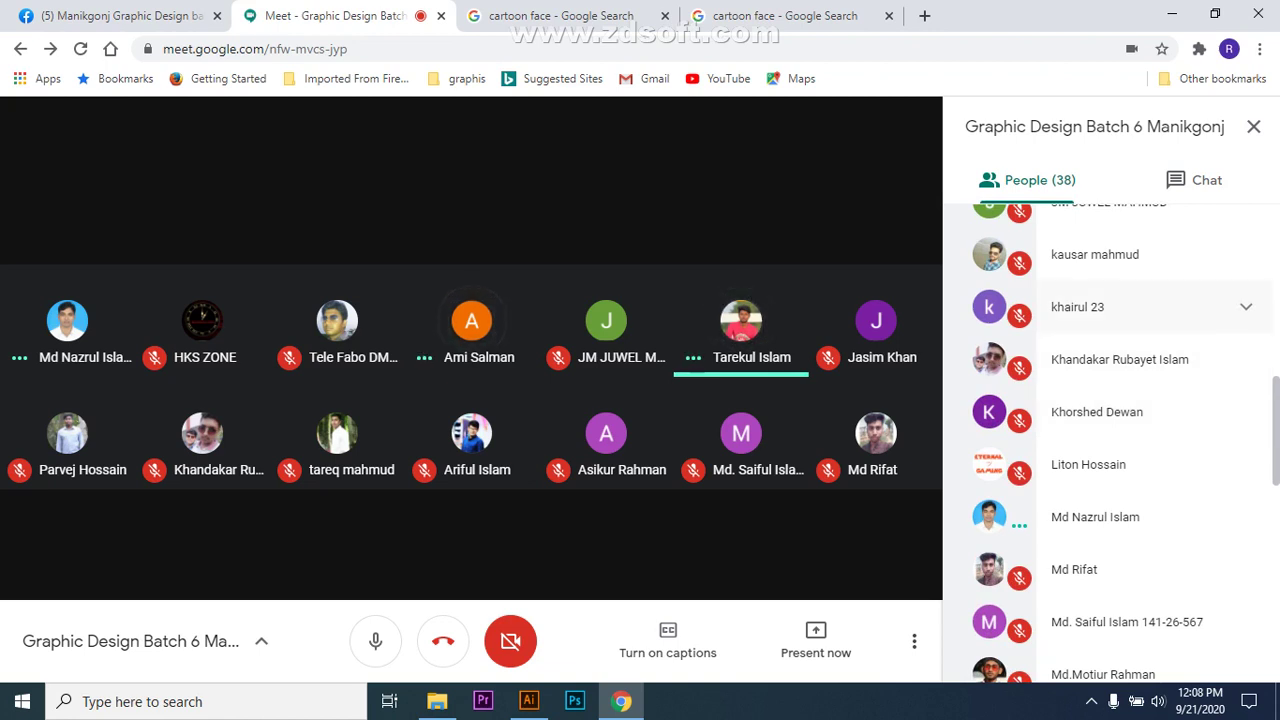
pyautogui.scroll(-1, 1150, 460)
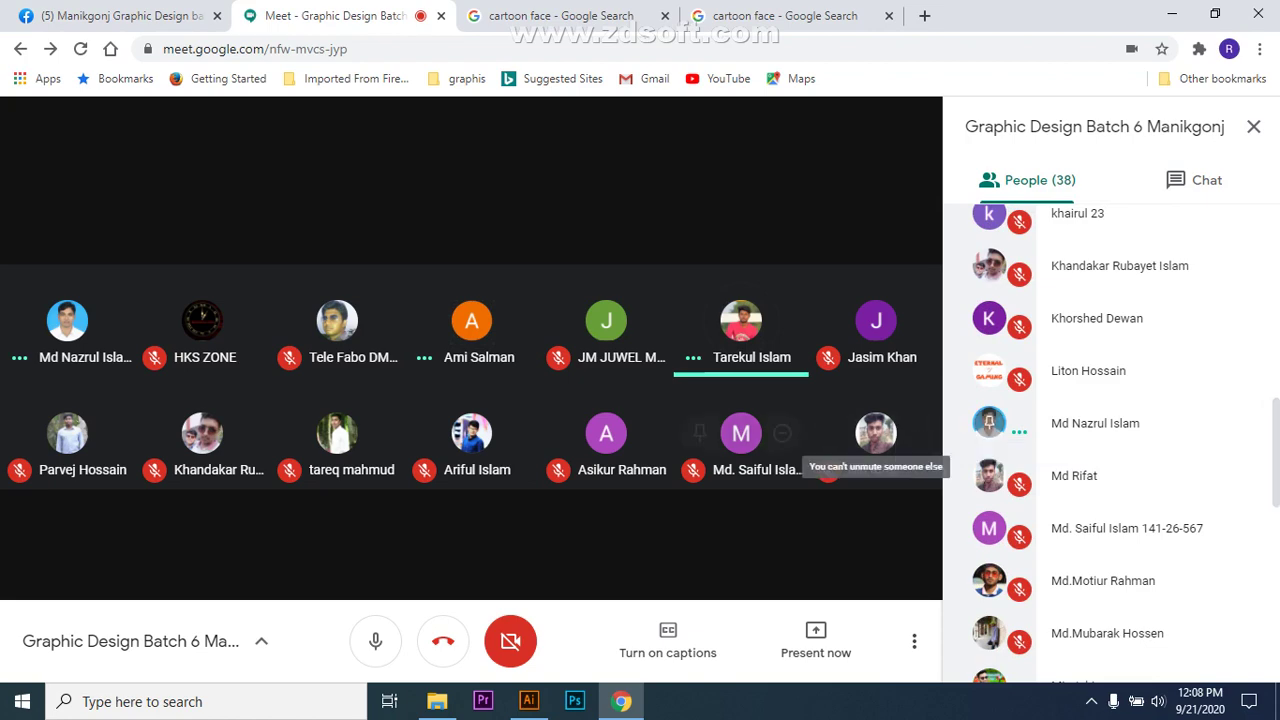
# Mute the two participants who are speaking, one after the other, for everyone in the call.
pyautogui.moveTo(741, 325)
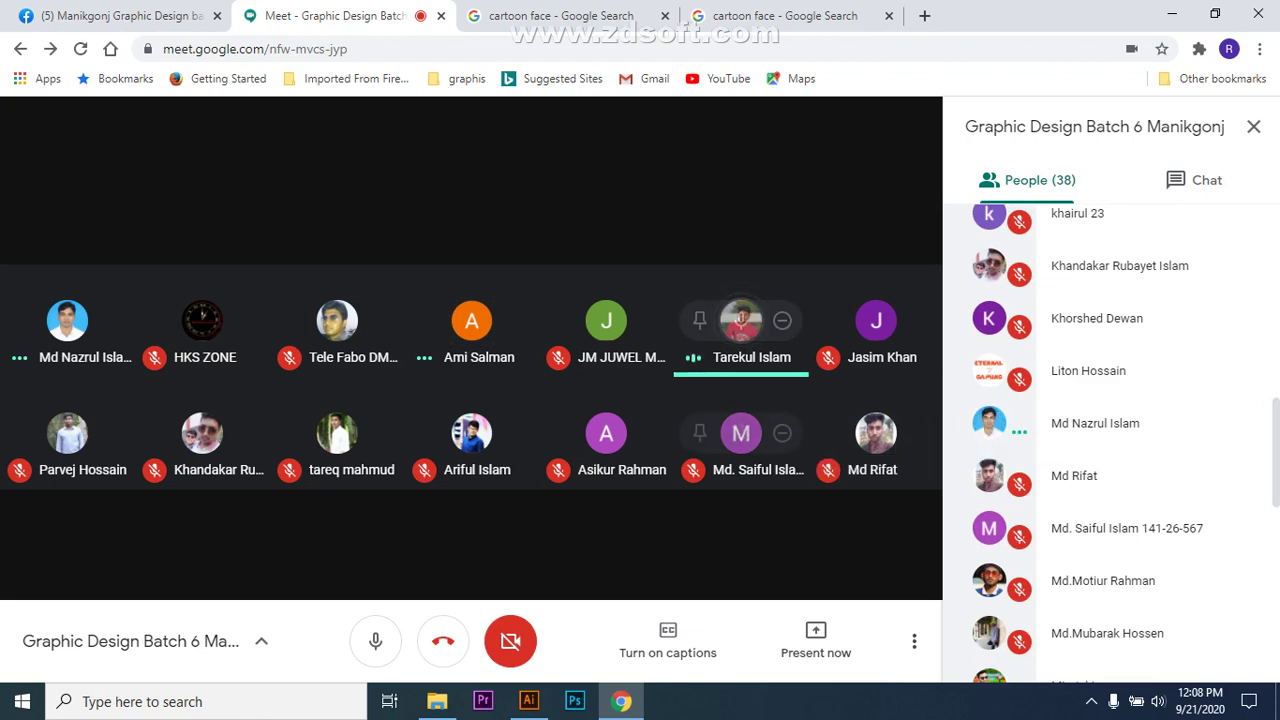
pyautogui.click(748, 423)
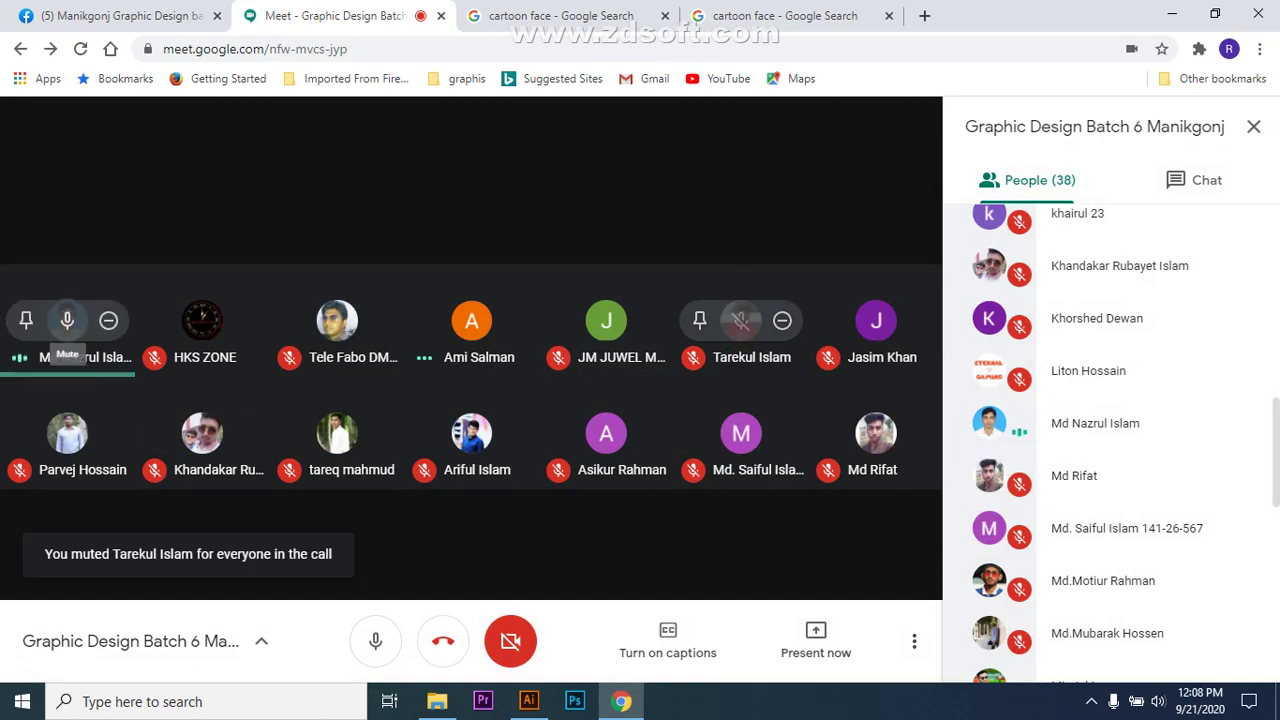
pyautogui.click(67, 320)
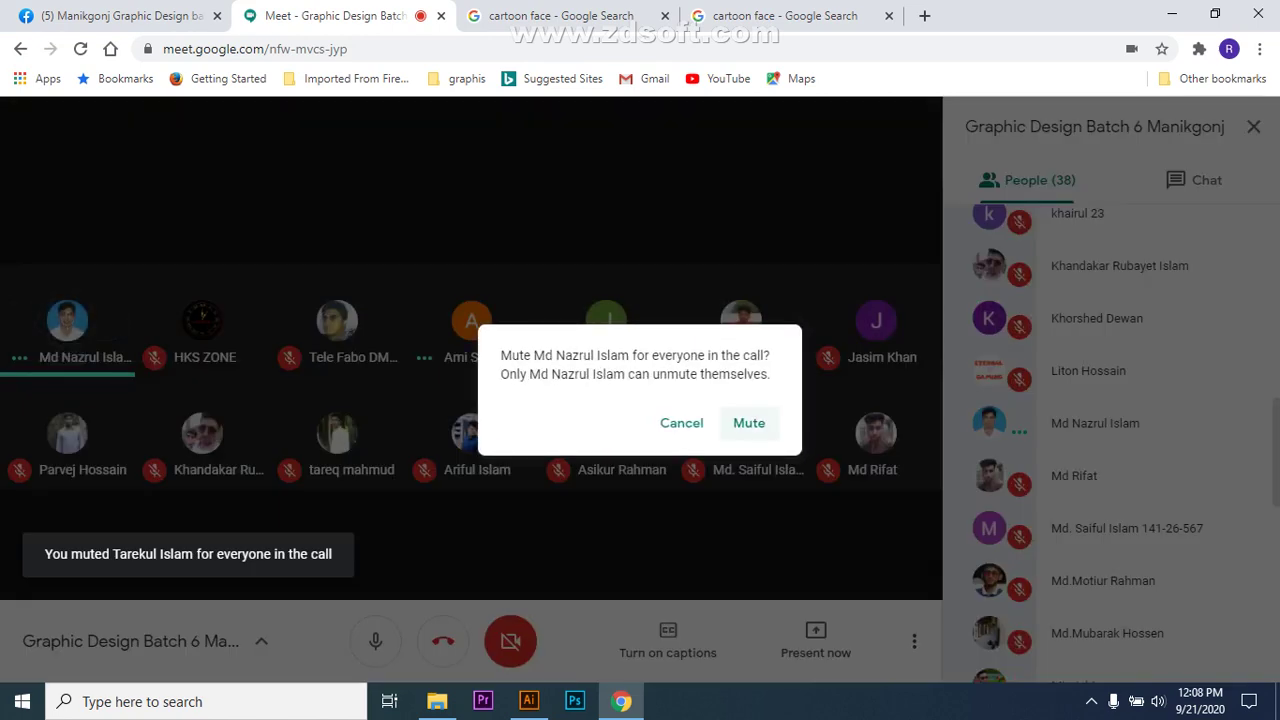
pyautogui.click(749, 423)
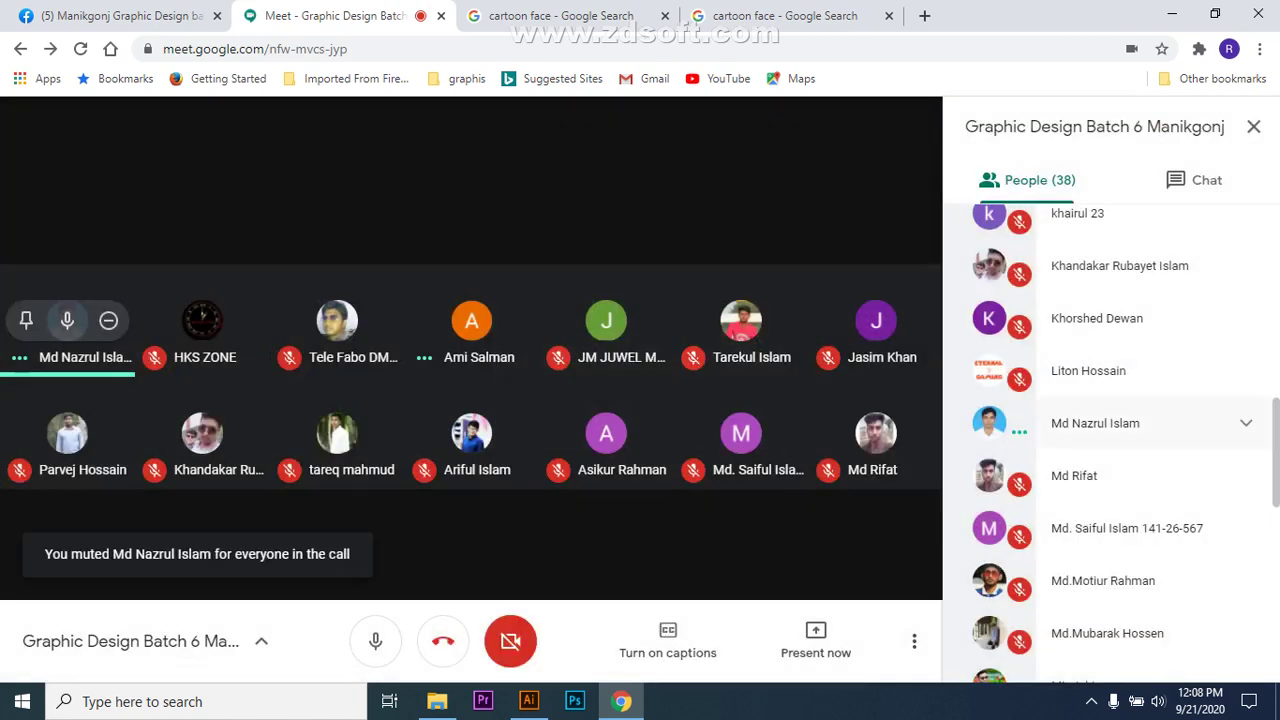
# Look through the whole participant list again to check whose microphone is still on.
pyautogui.scroll(-5, 1110, 475)
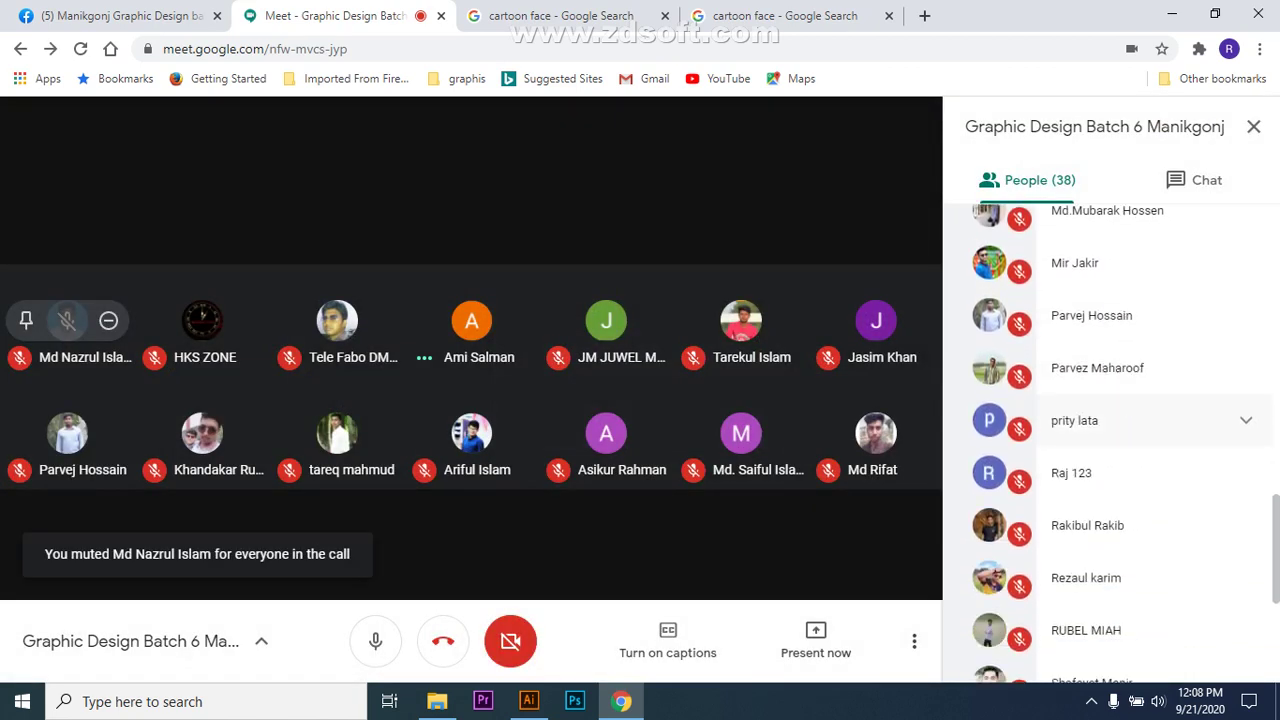
pyautogui.scroll(-3, 1110, 460)
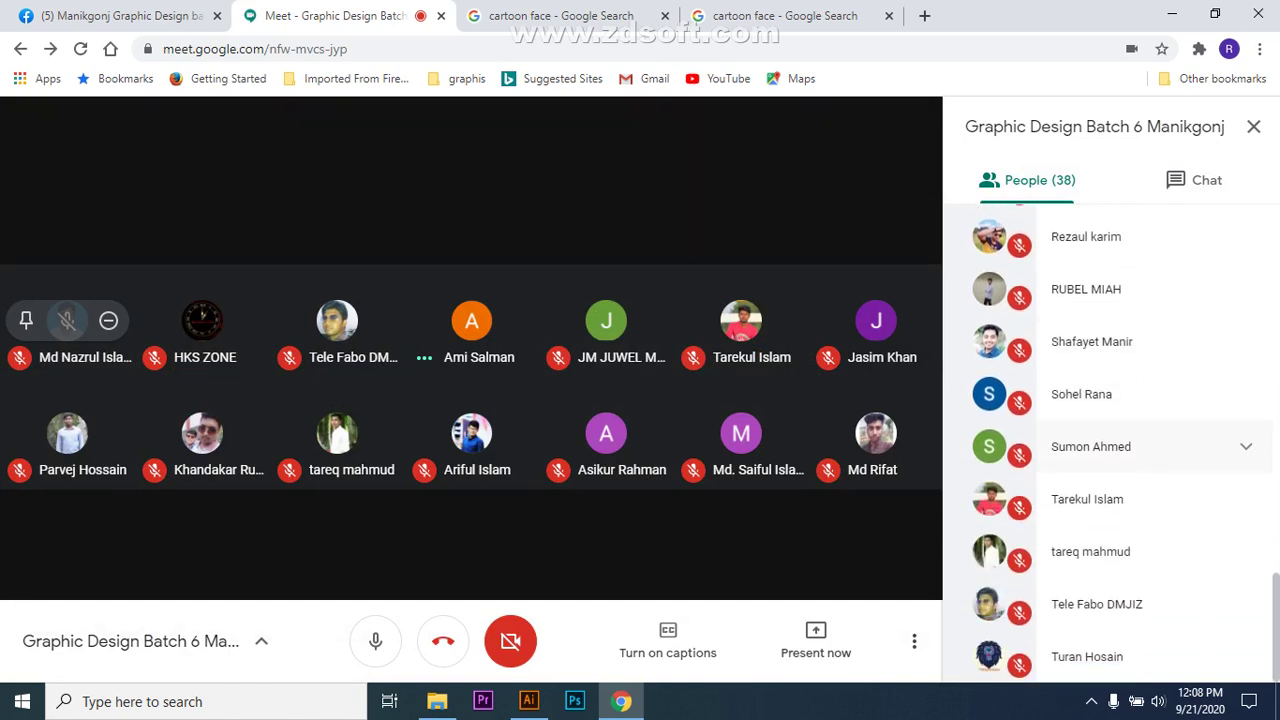
pyautogui.scroll(8, 1110, 500)
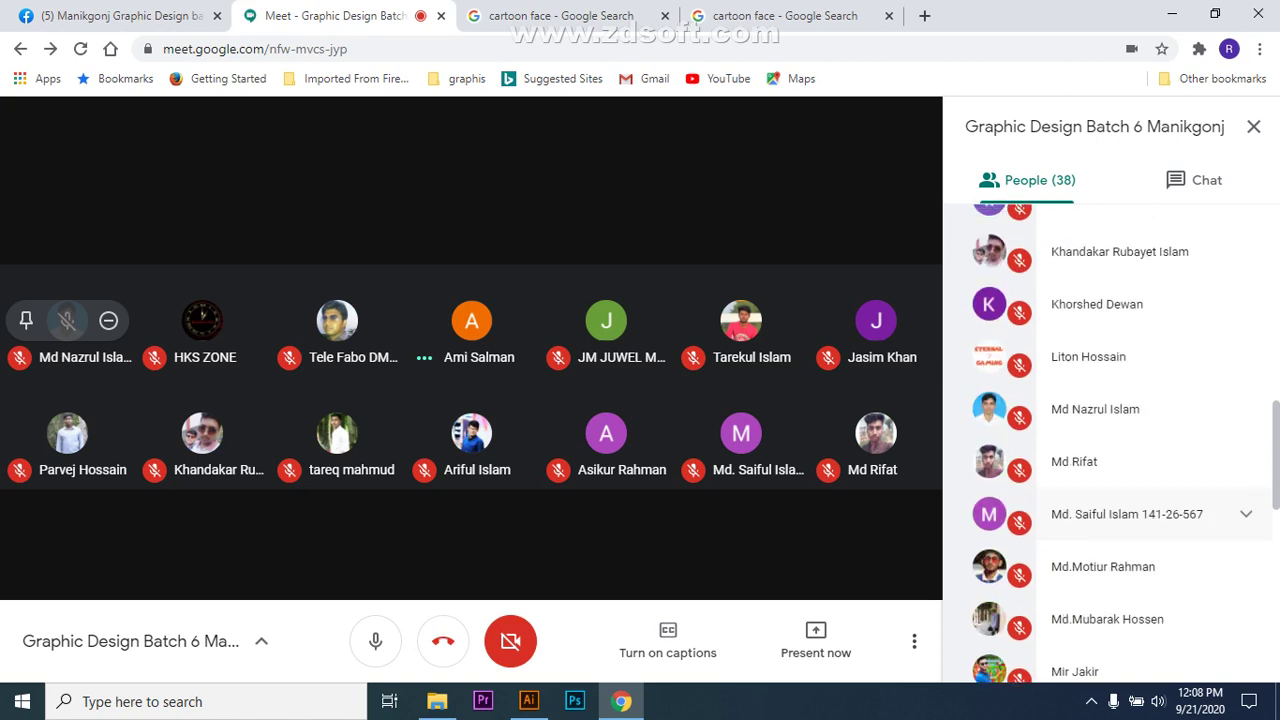
pyautogui.scroll(2, 1110, 500)
pyautogui.scroll(2, 1110, 500)
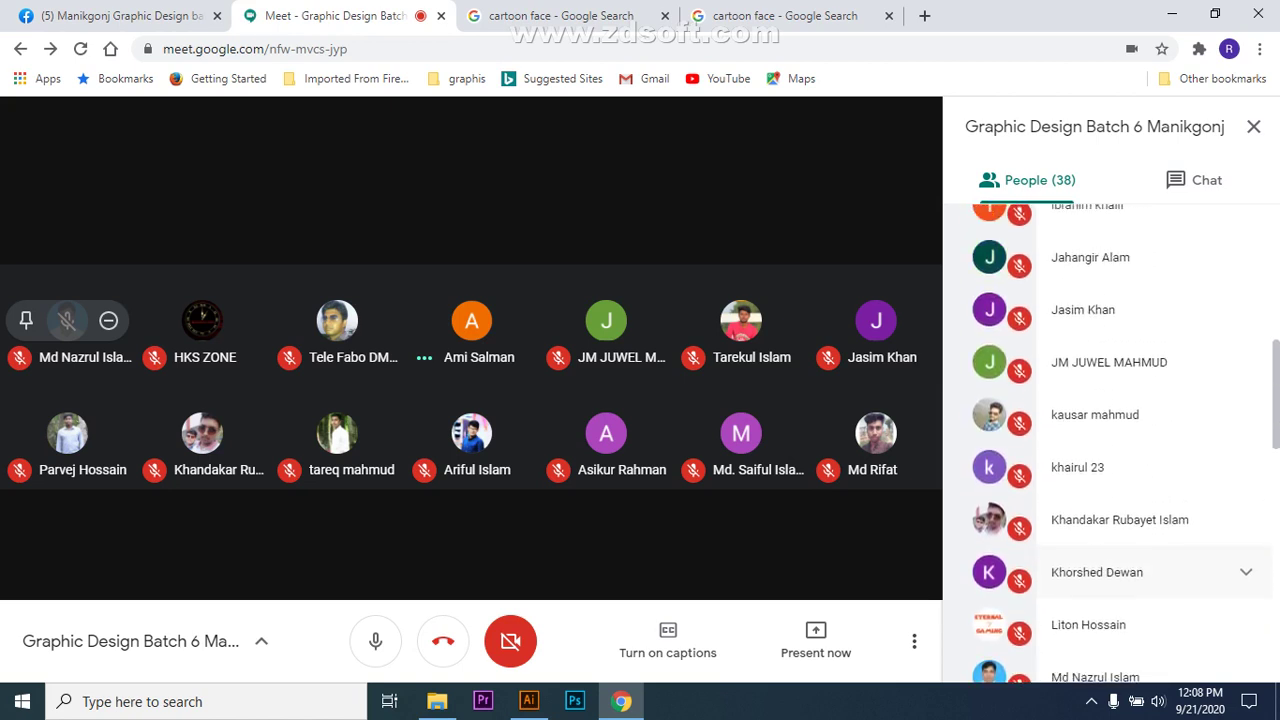
pyautogui.scroll(2, 1110, 505)
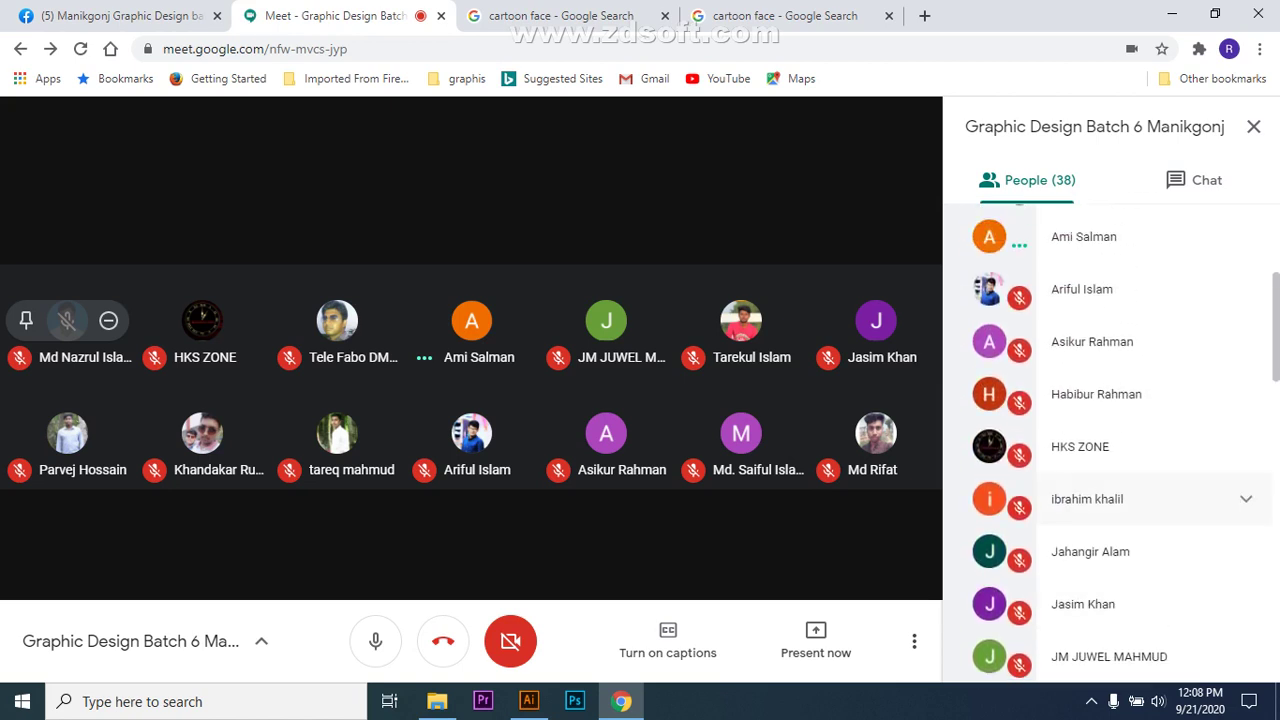
pyautogui.scroll(2, 1110, 505)
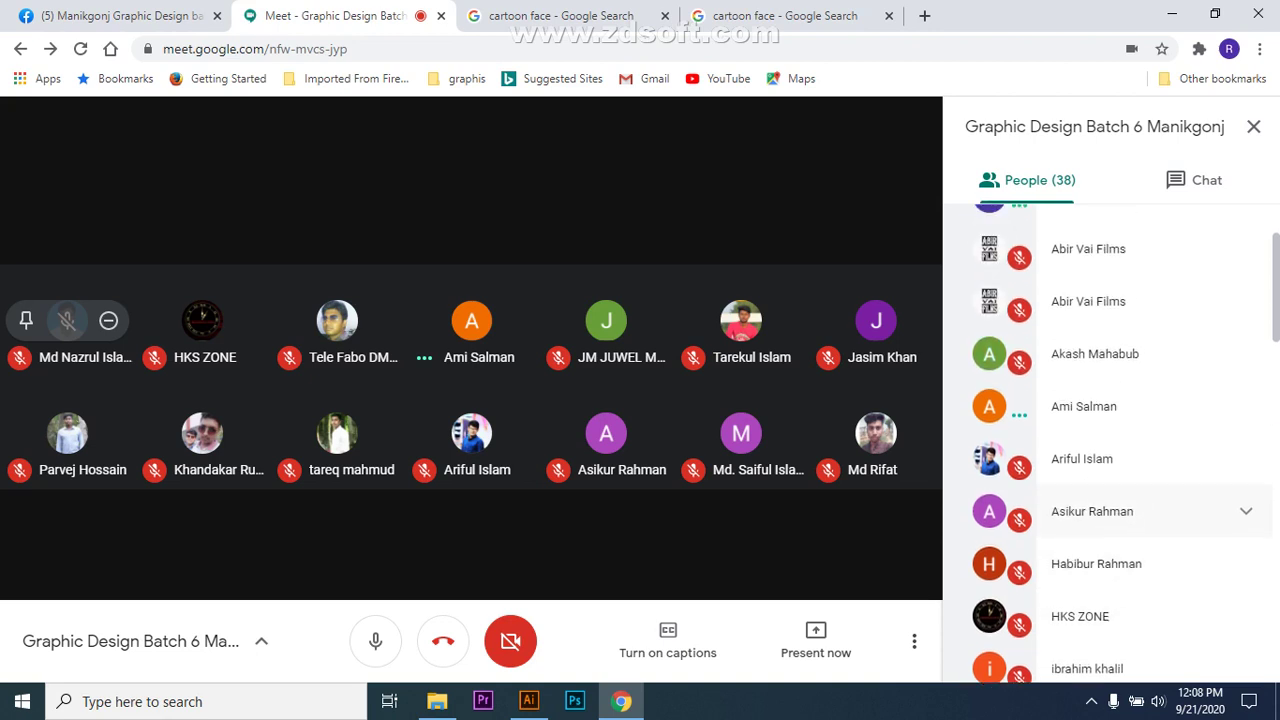
pyautogui.scroll(1, 1110, 530)
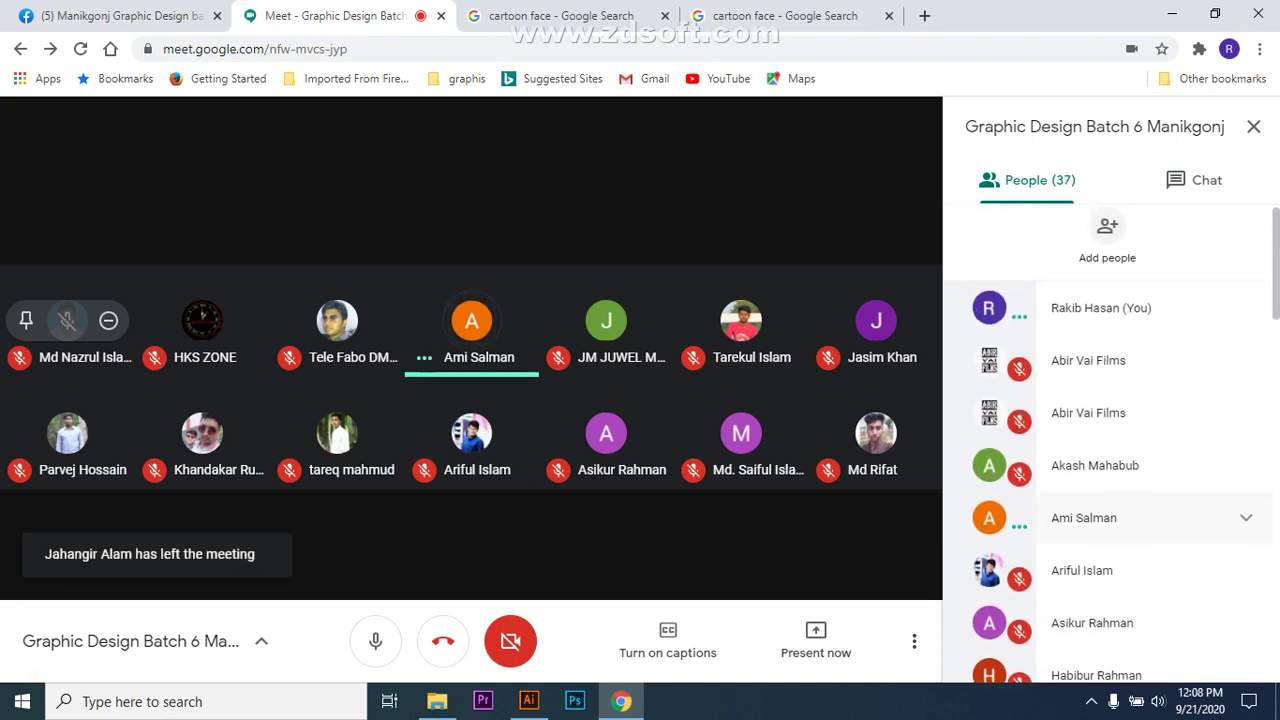
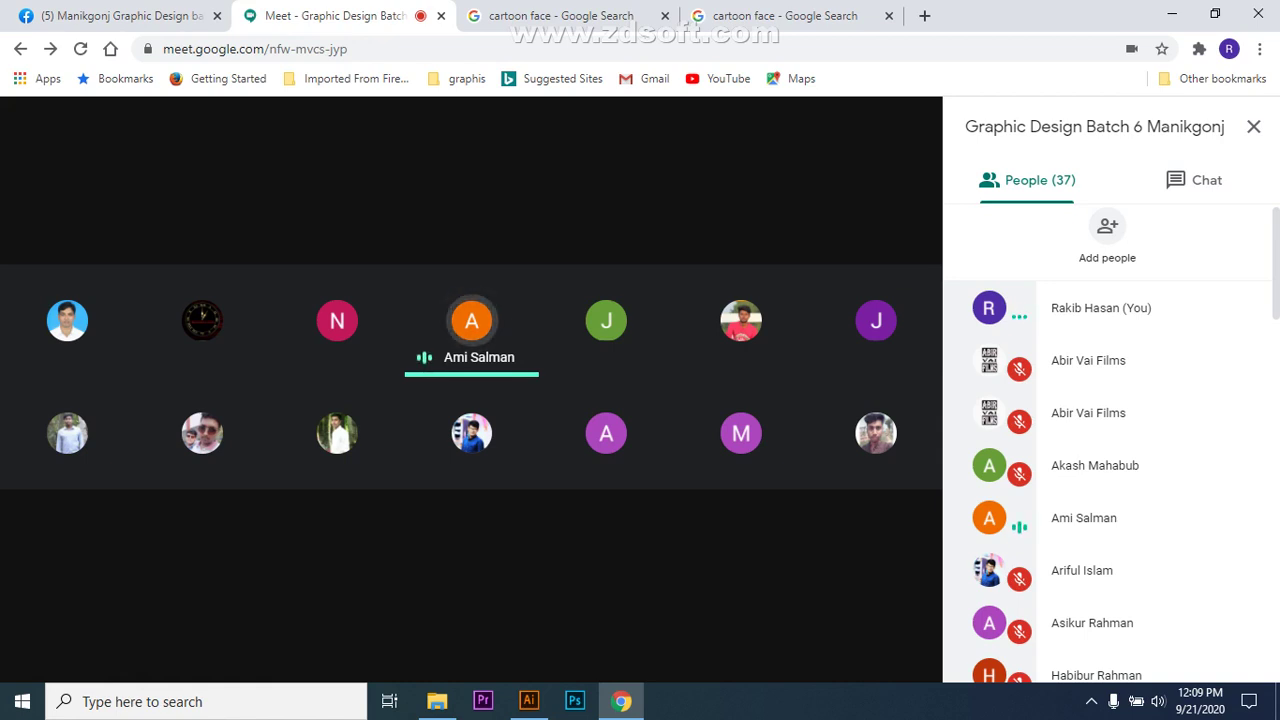
# Check the announcement on the Facebook group page and look over the recent Messenger conversations.
pyautogui.hotkey('ctrl', 'alt', 'p')
pyautogui.click(130, 15)
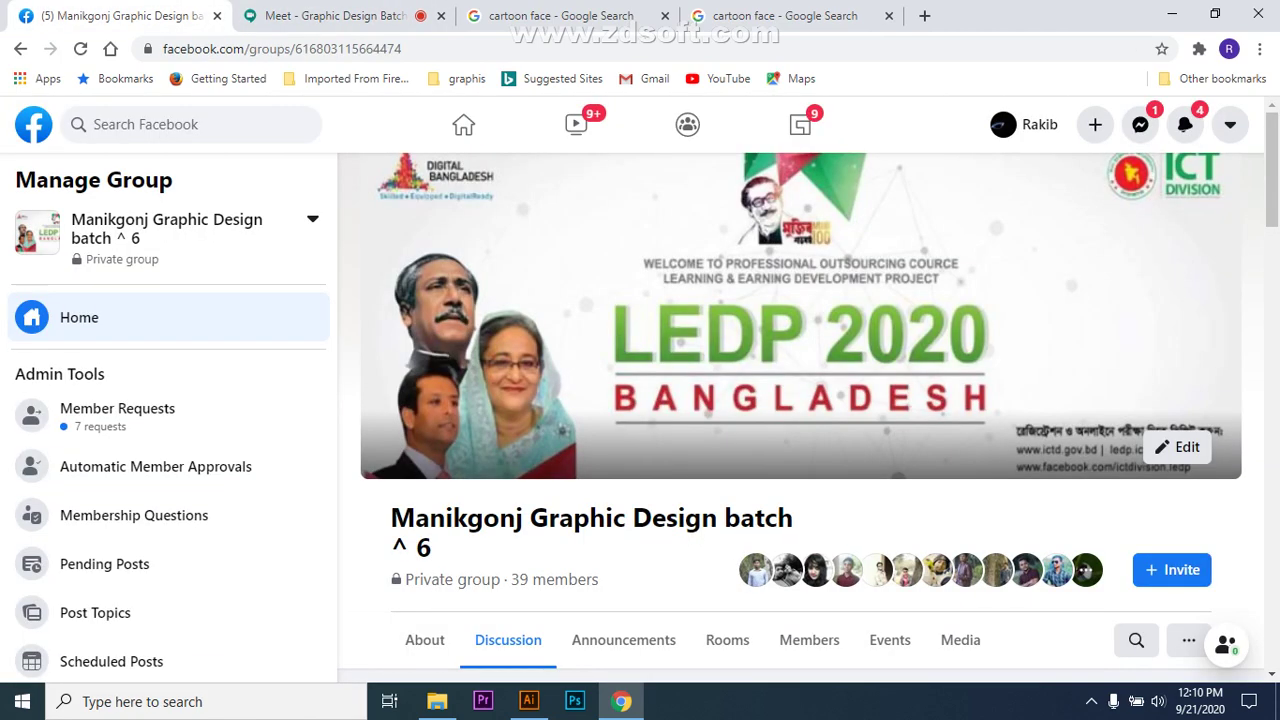
pyautogui.scroll(-3, 809, 182)
pyautogui.scroll(-3, 809, 182)
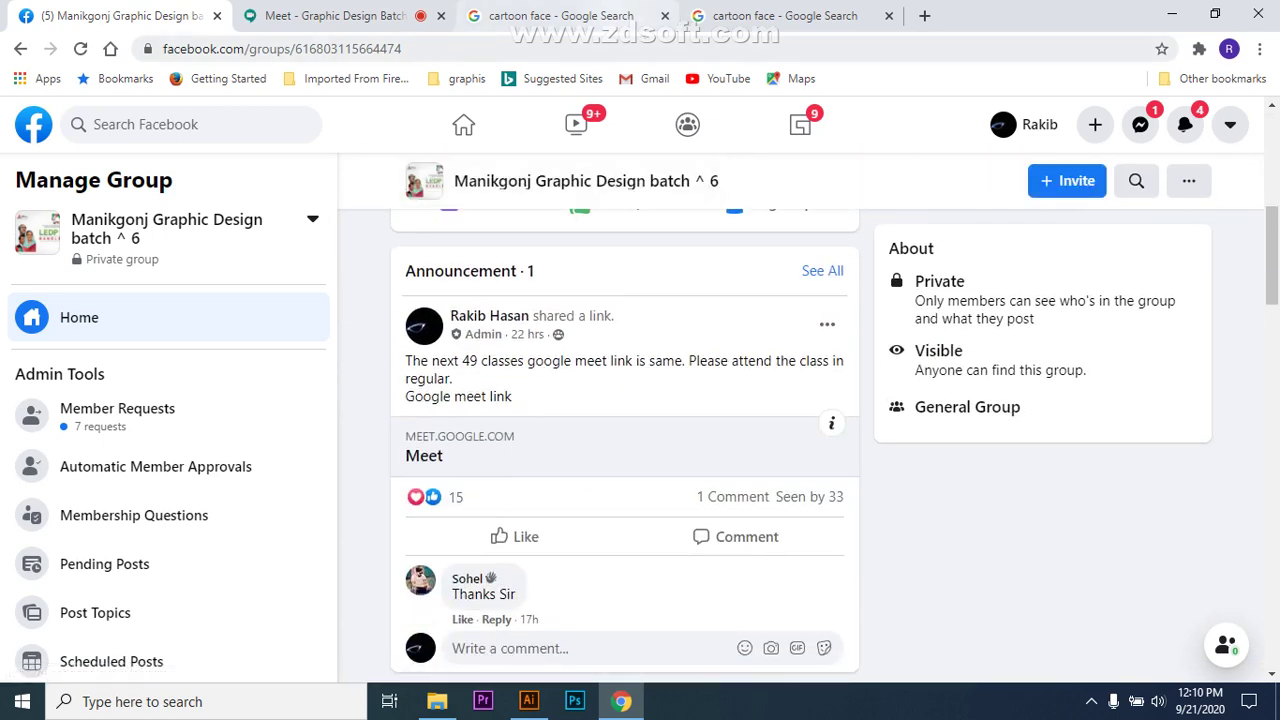
pyautogui.click(1140, 124)
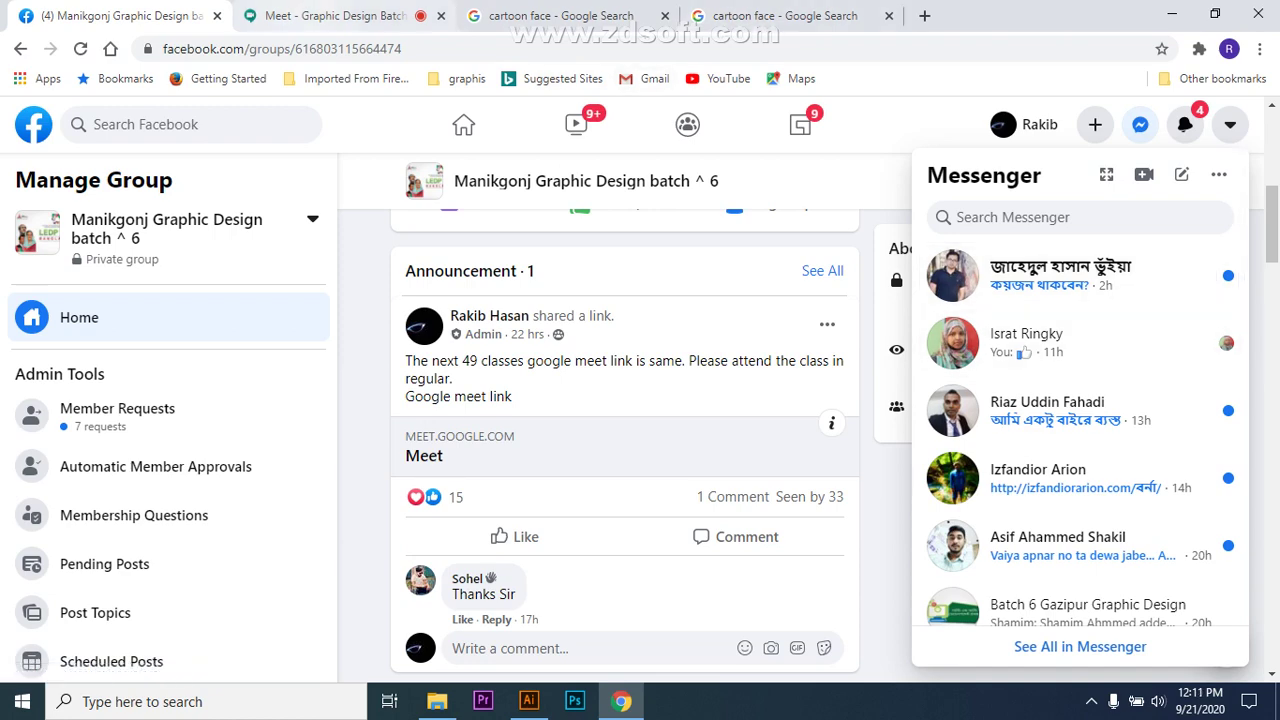
# Return to the Google Meet call and mute the participant who is speaking.
pyautogui.click(335, 15)
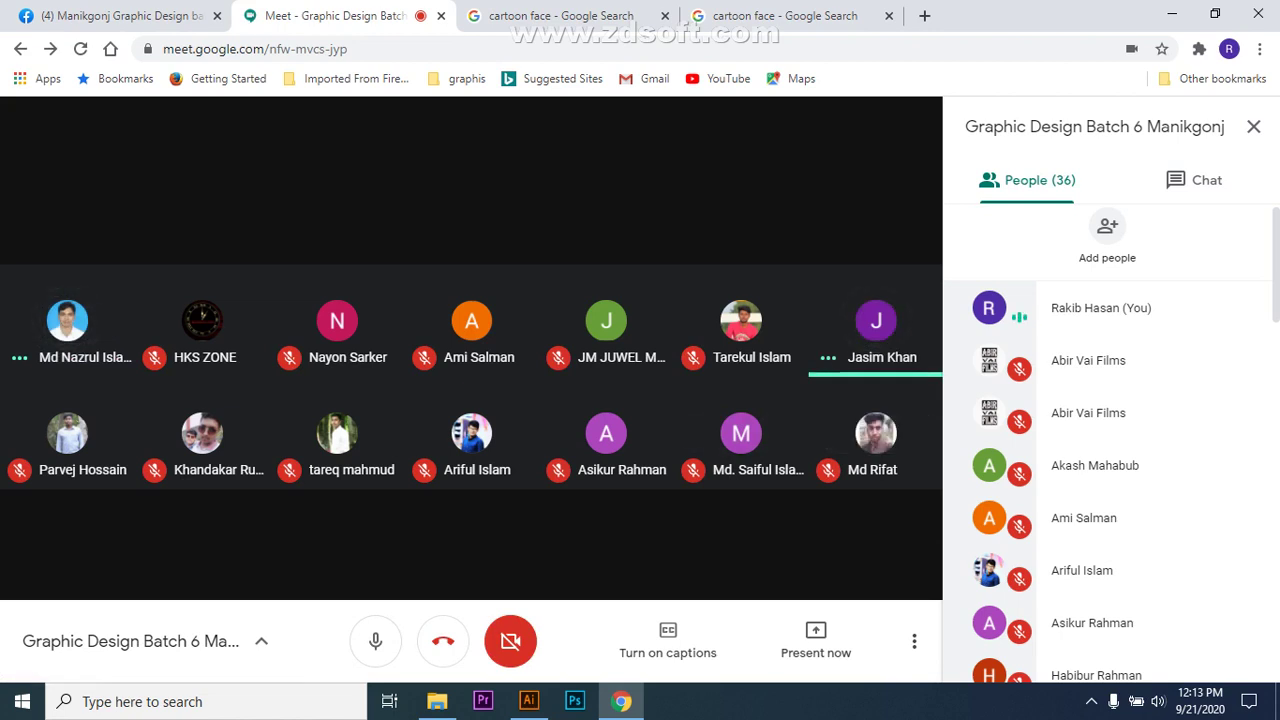
pyautogui.moveTo(876, 320)
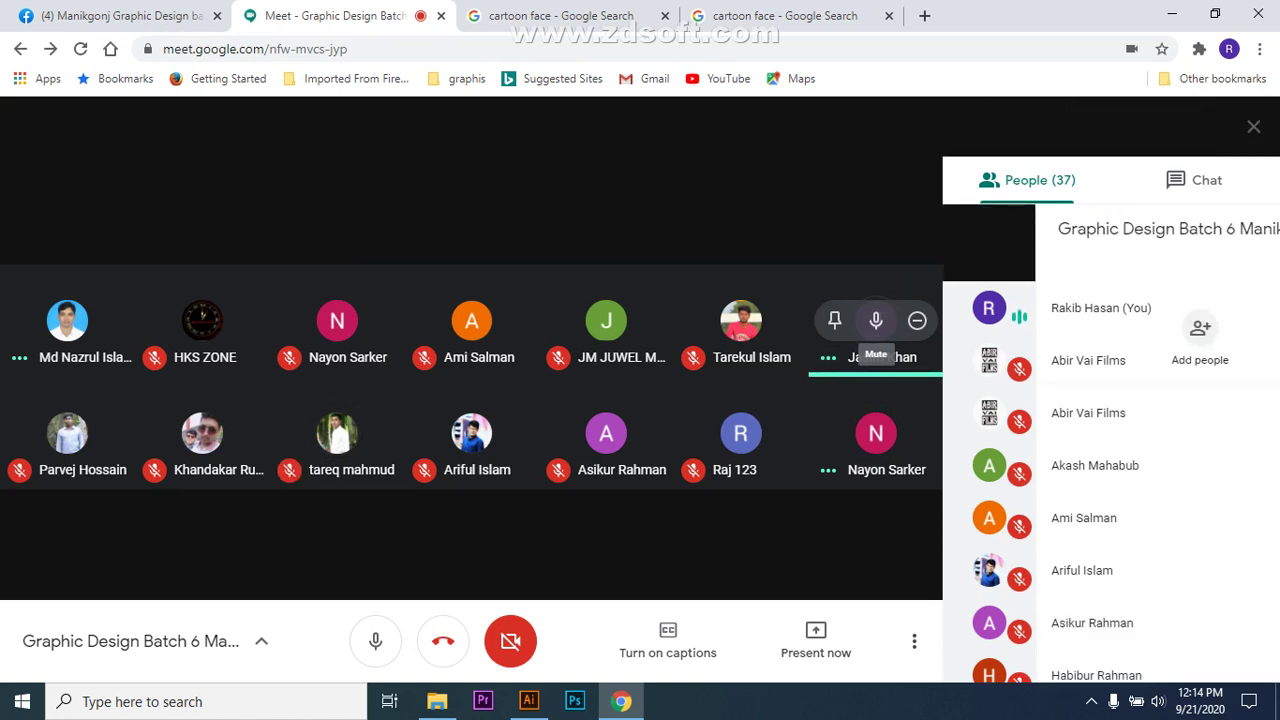
pyautogui.click(876, 320)
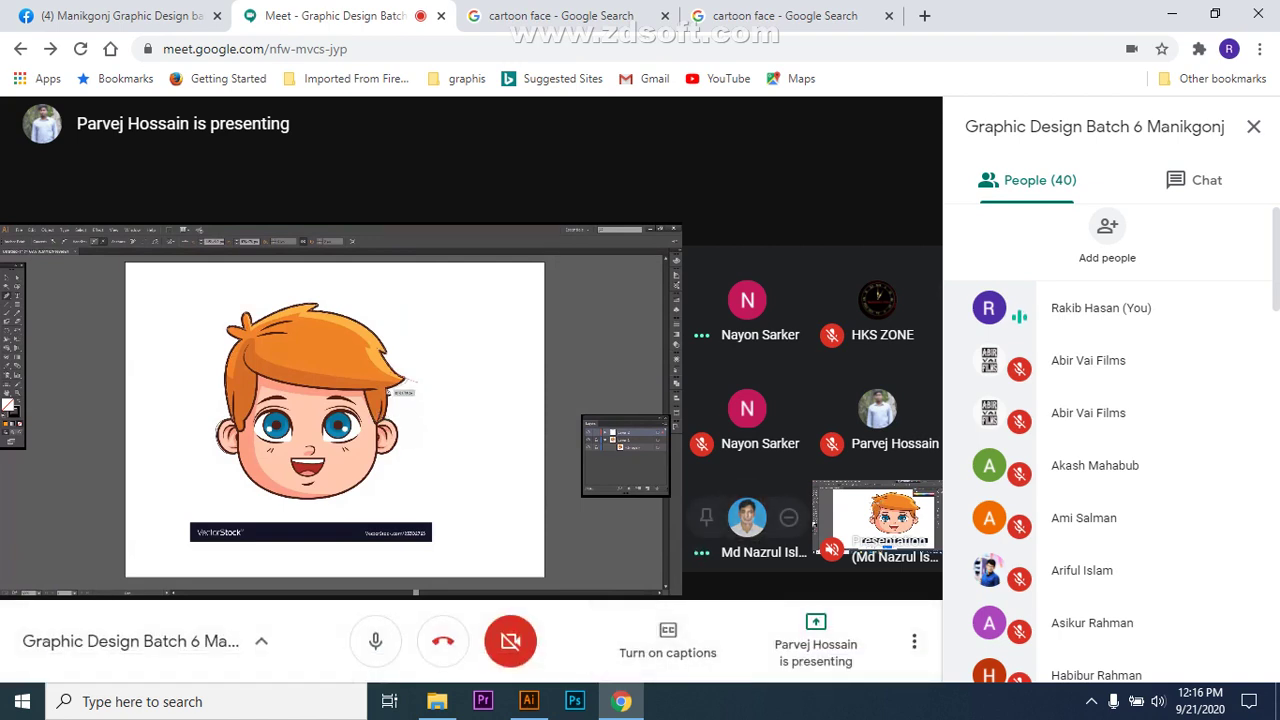
# Watch the participants' shared Illustrator screens to check how they trace the cartoon boy's head.
pyautogui.moveTo(747, 517)
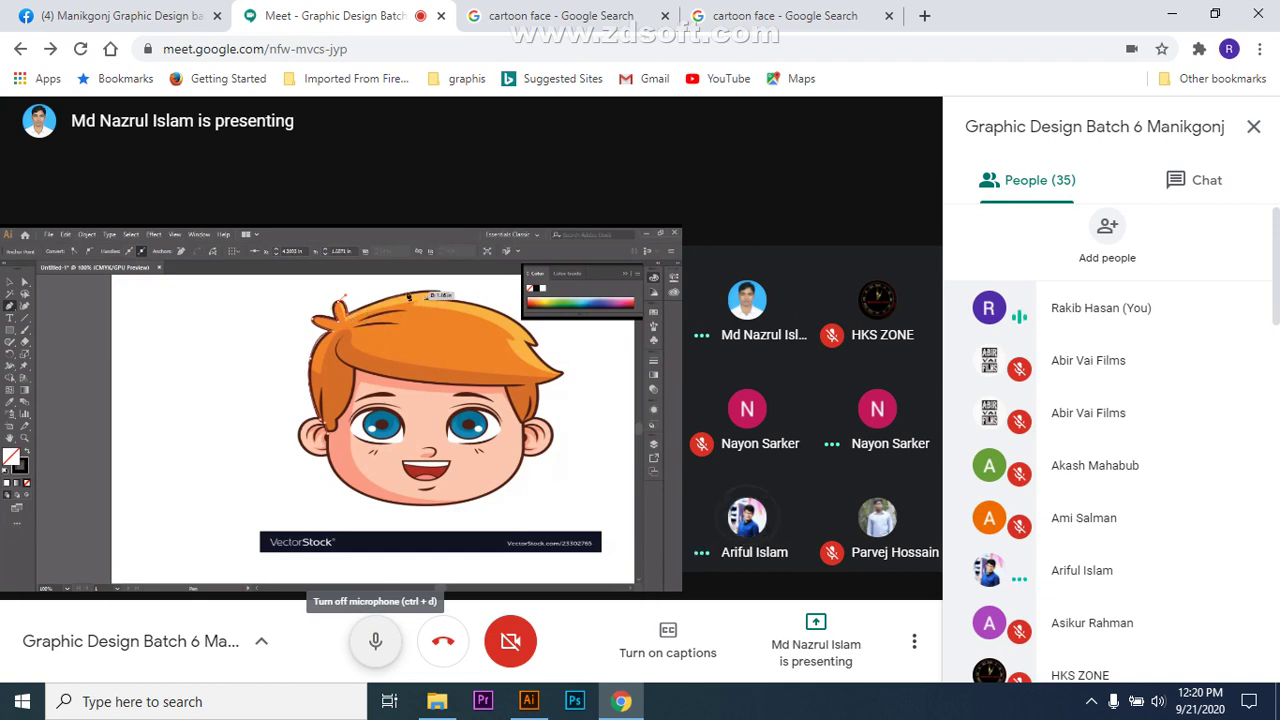
pyautogui.moveTo(340, 408)
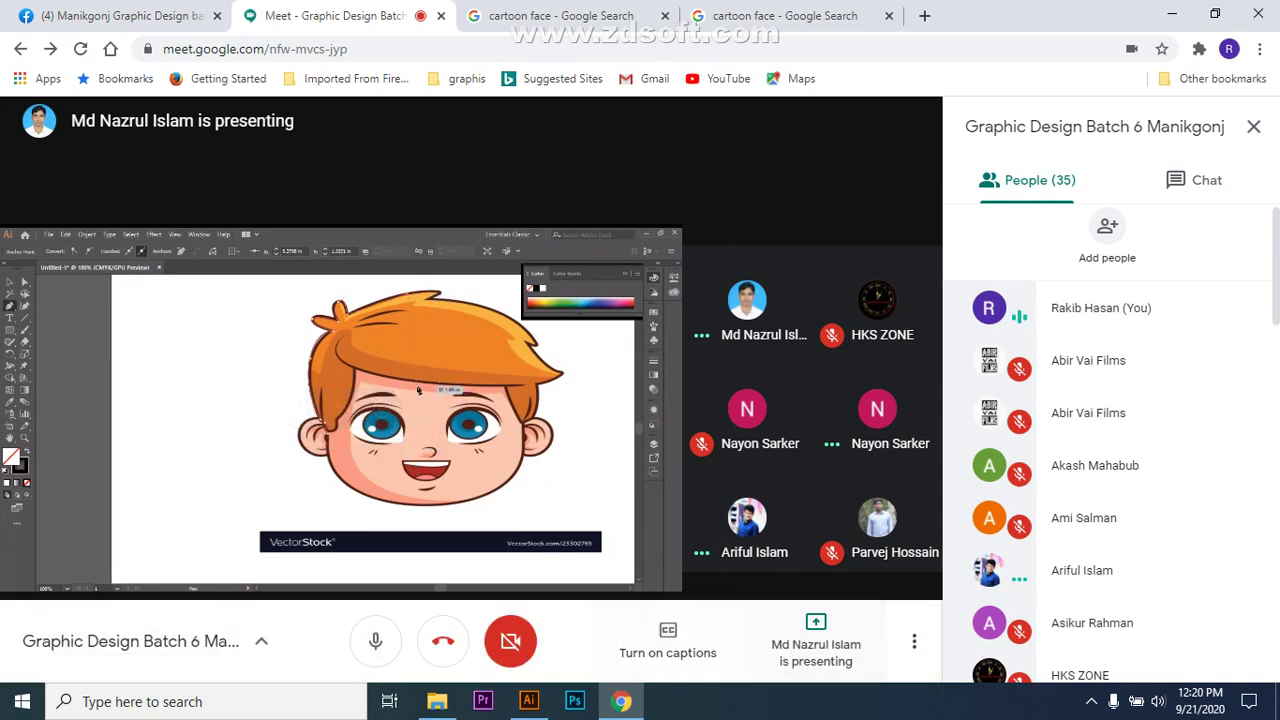
pyautogui.click(816, 645)
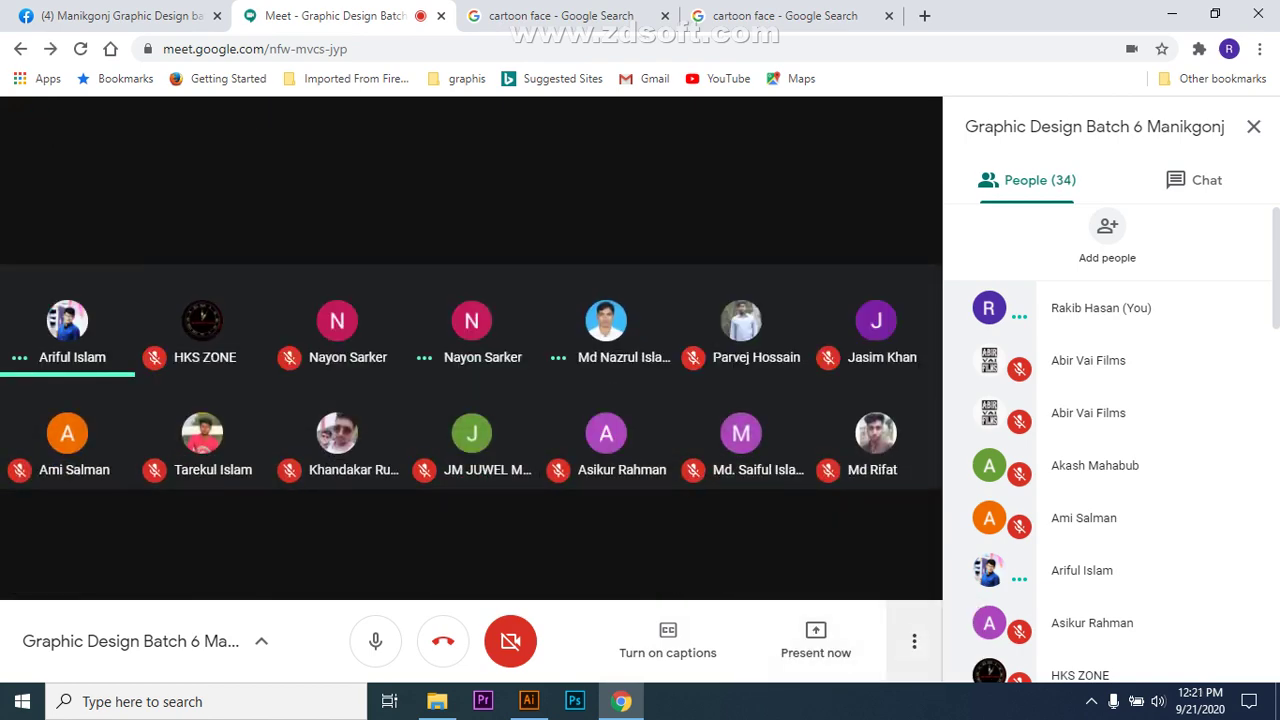
# Turn your own microphone off and back on, and watch the participant's presentation of the face tracing.
pyautogui.click(376, 640)
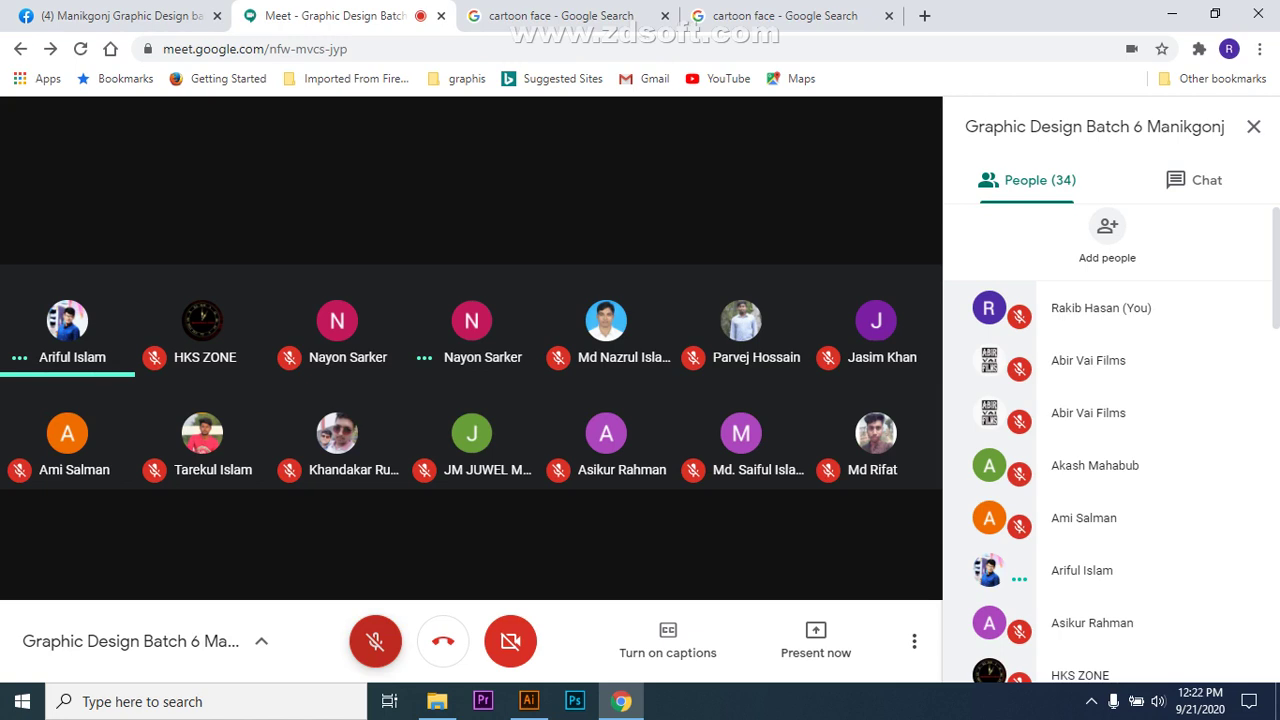
pyautogui.hotkey('ctrl', 'd')
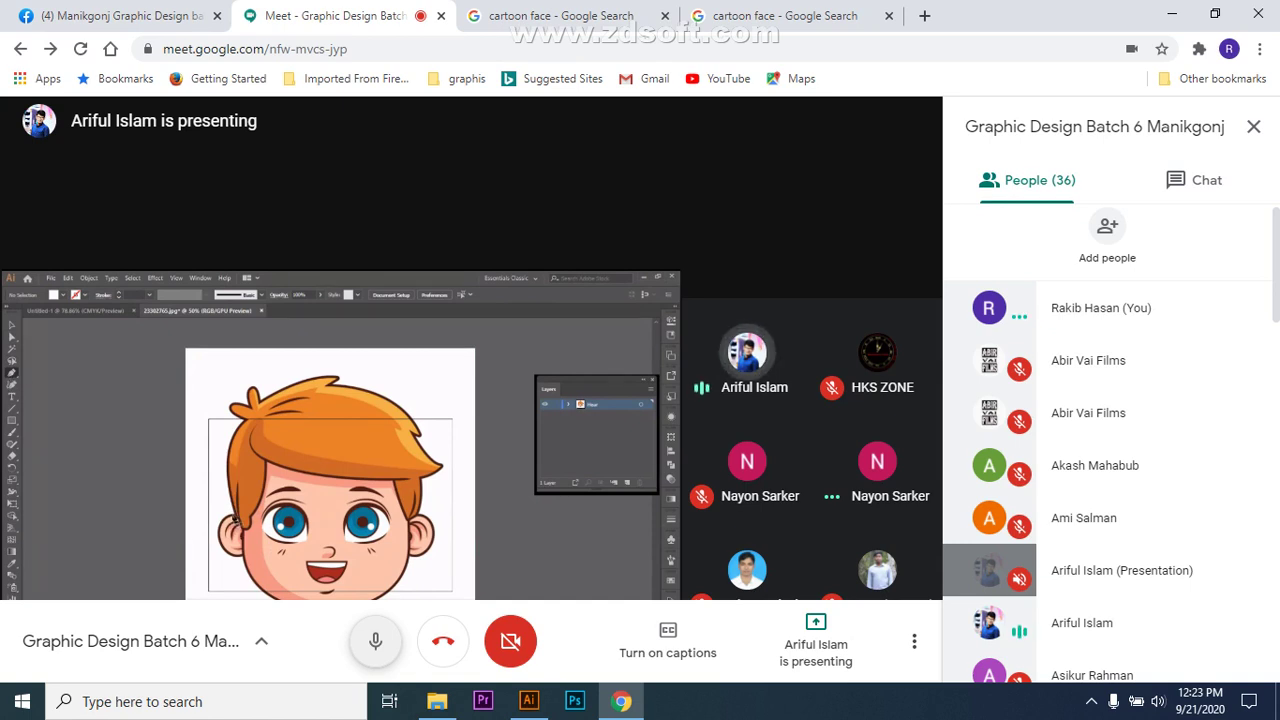
pyautogui.moveTo(229, 496)
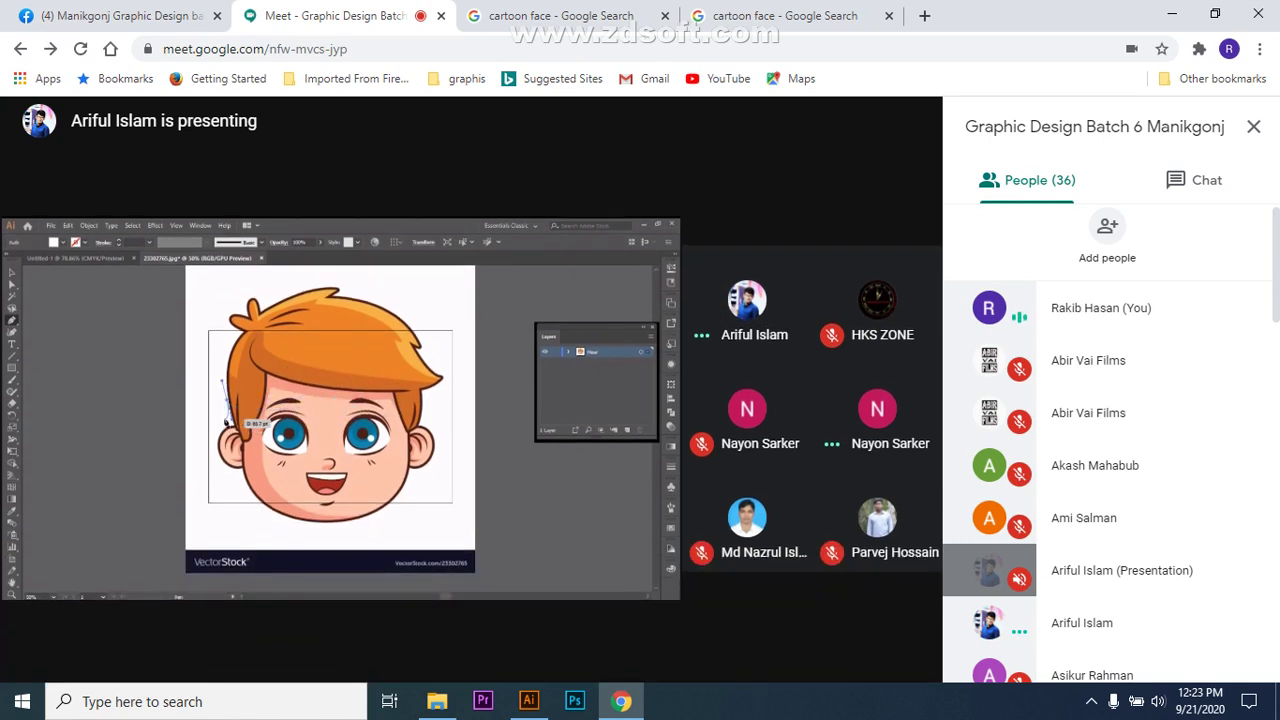
pyautogui.moveTo(296, 411)
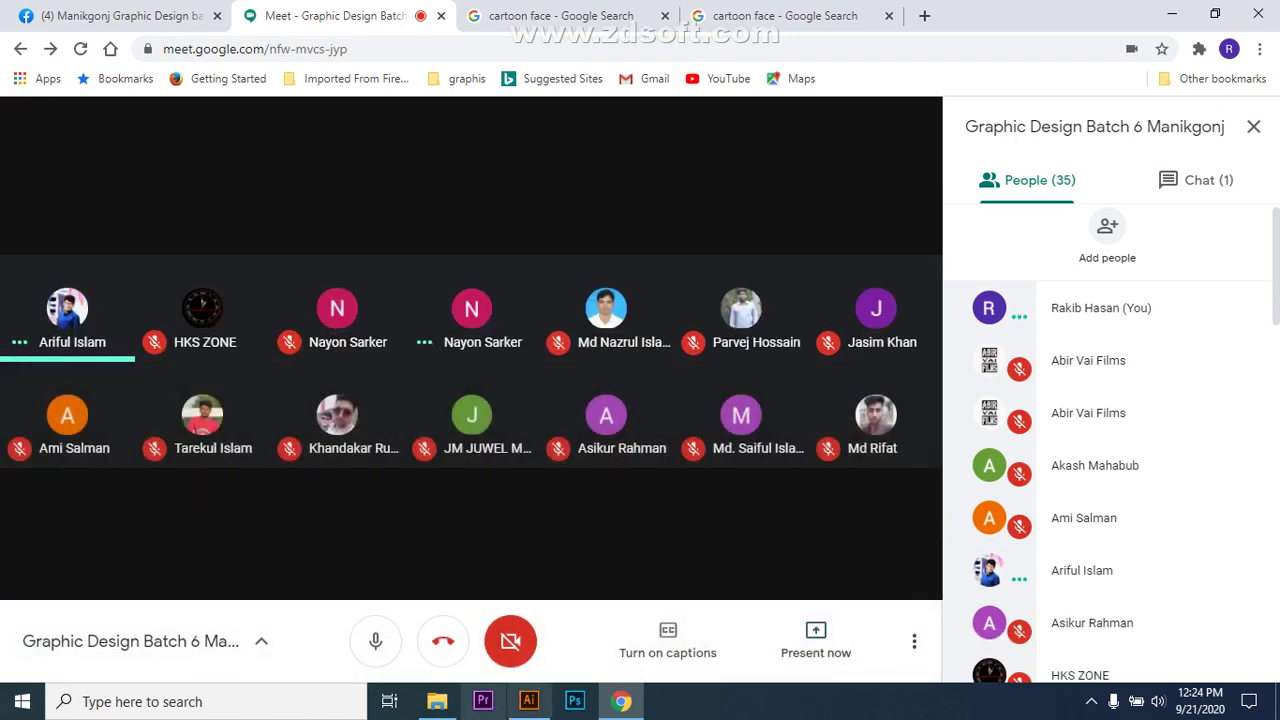
# Present the Illustrator window with the Untitled-1 face drawing to everyone in the meeting.
pyautogui.click(529, 701)
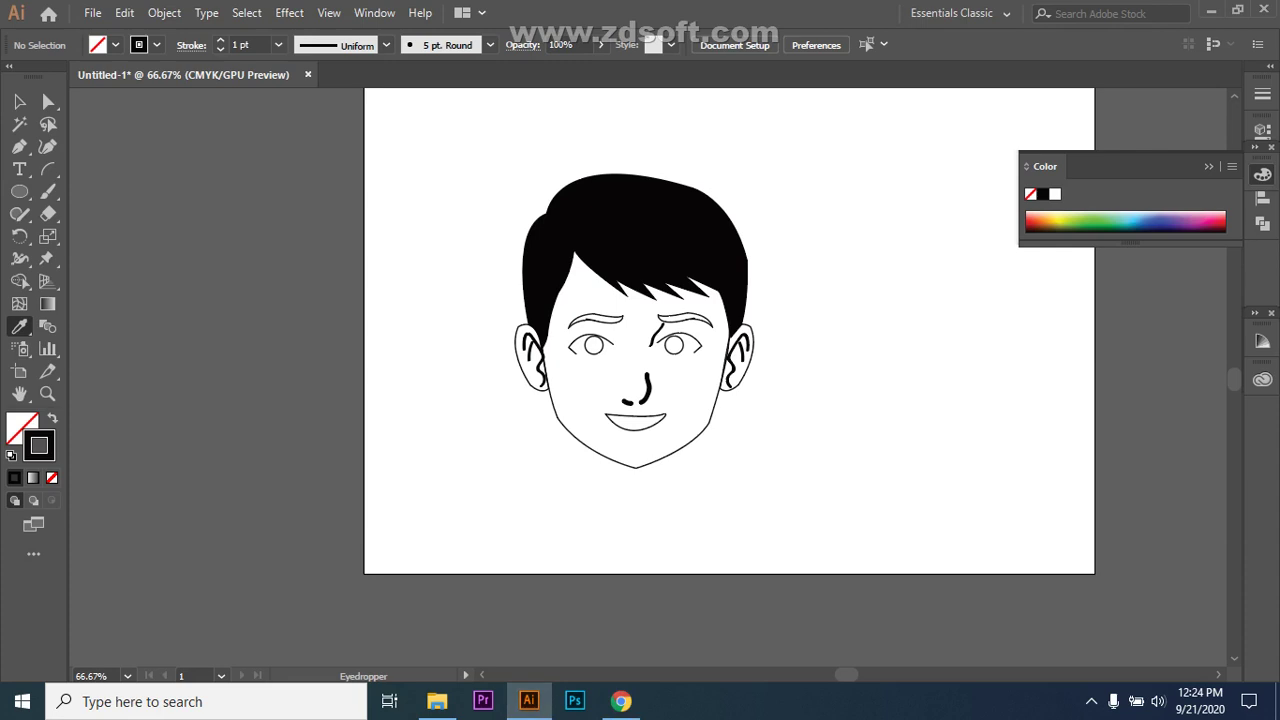
pyautogui.click(621, 701)
pyautogui.click(816, 638)
pyautogui.click(785, 516)
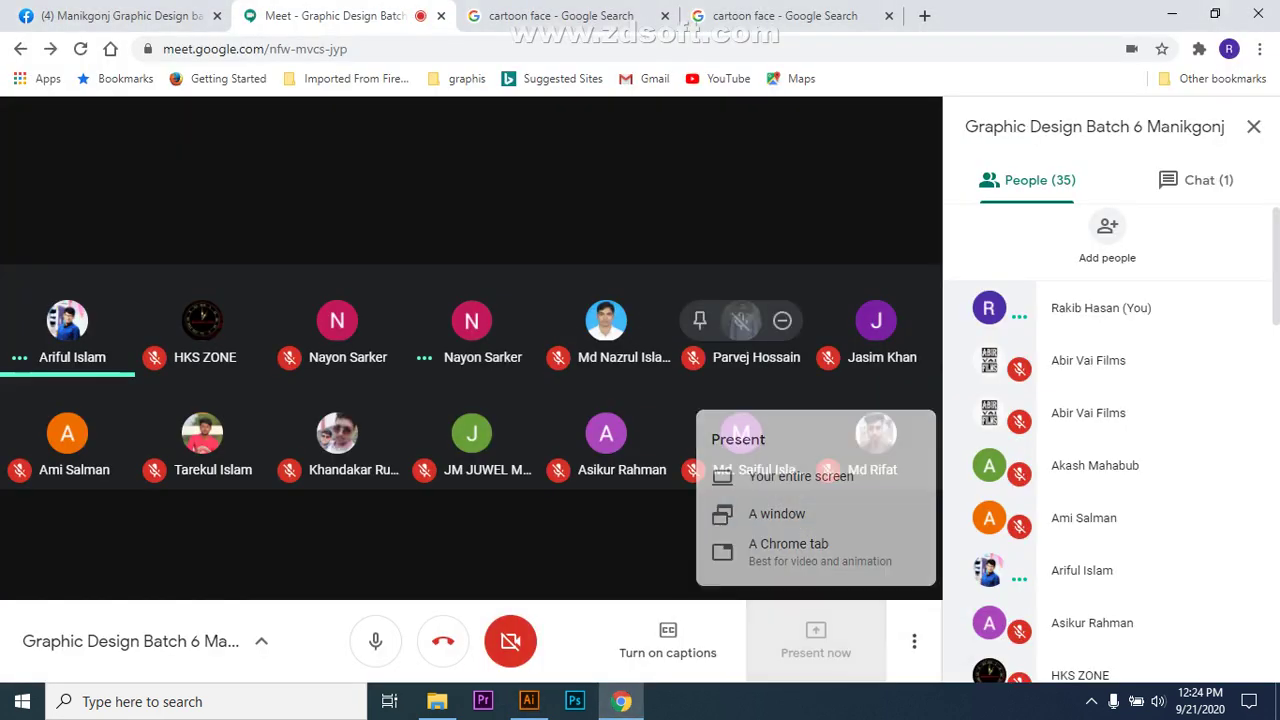
pyautogui.click(623, 208)
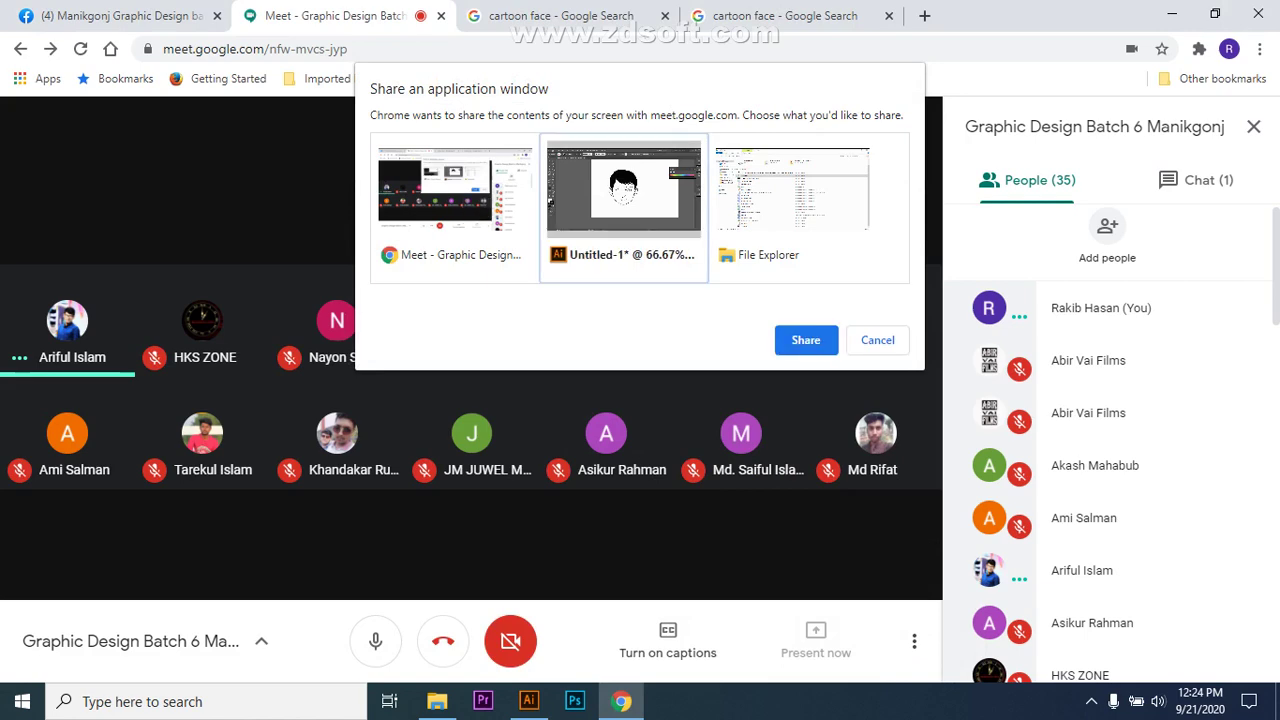
pyautogui.press('Return')
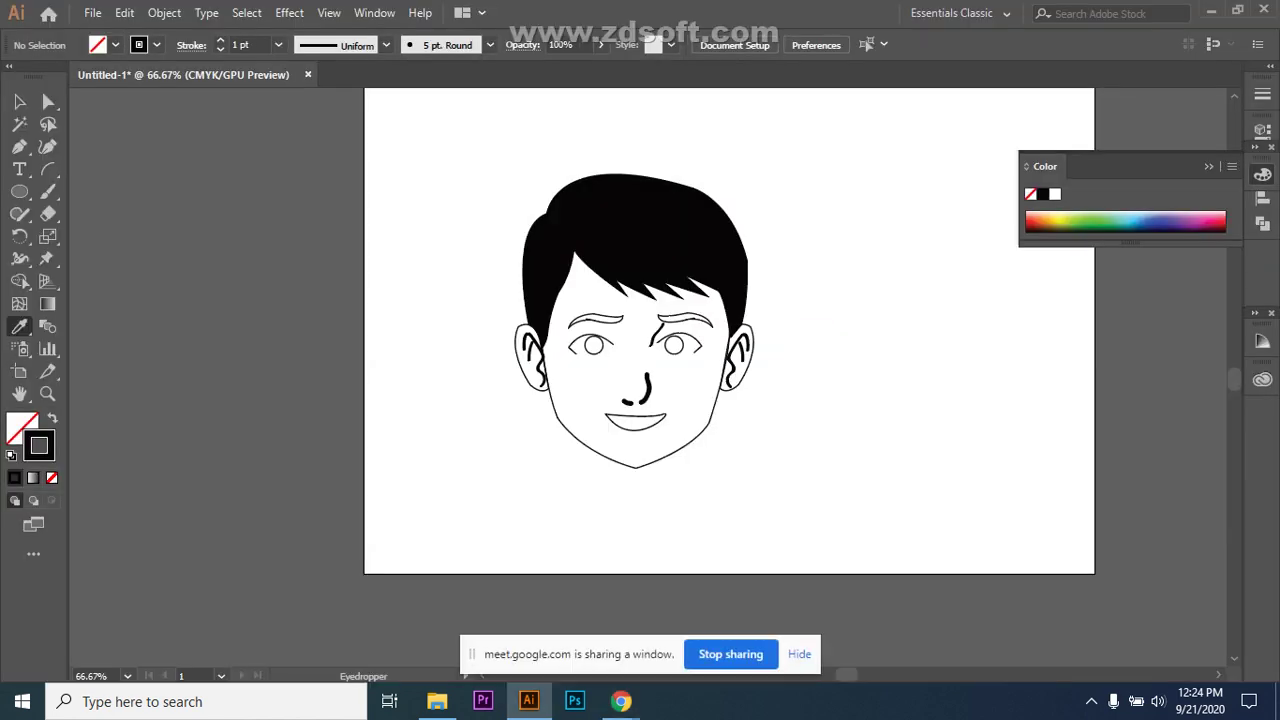
# Activate the Selection tool, and switch the Illustrator toolbar to a single column and back to two columns.
pyautogui.press('v')
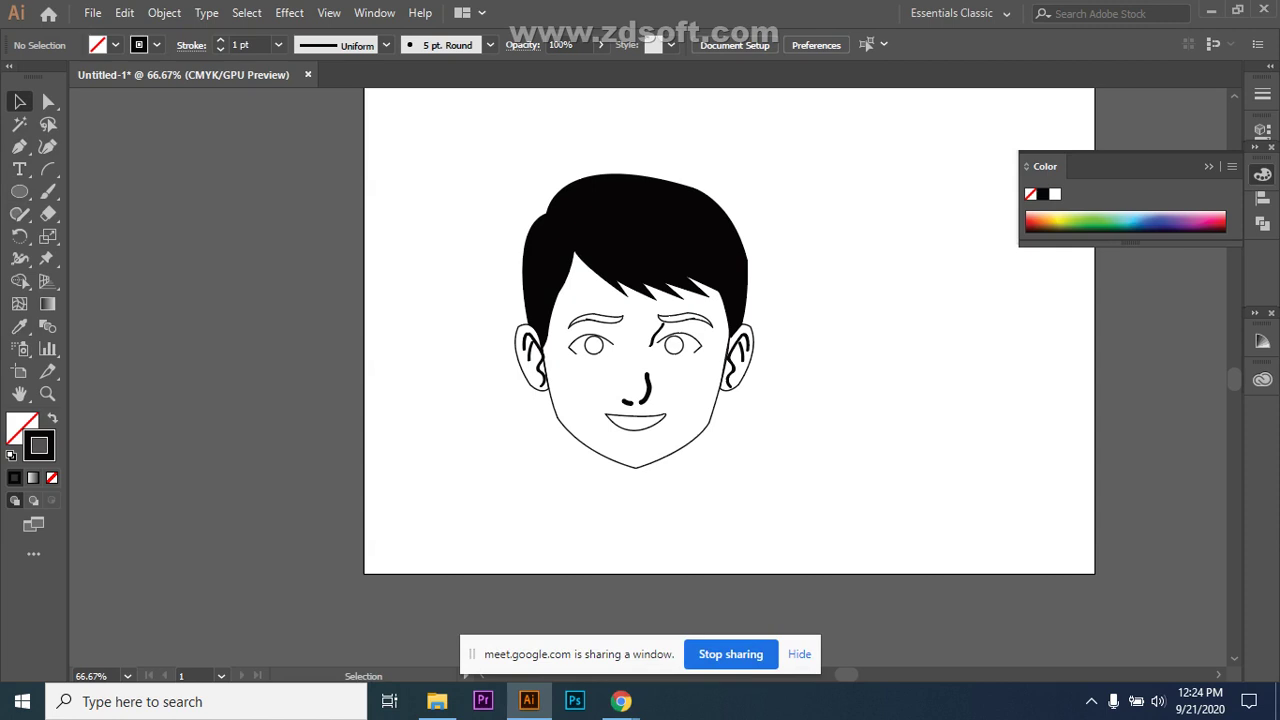
pyautogui.click(9, 66)
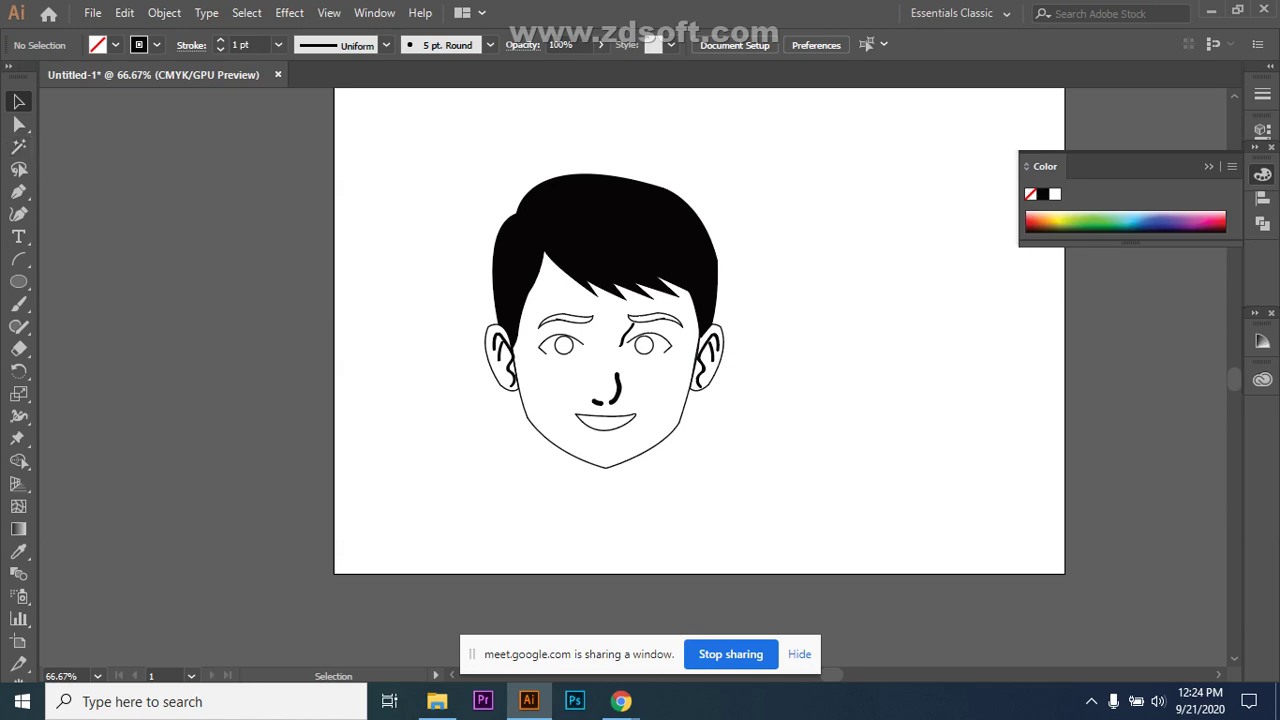
pyautogui.click(9, 66)
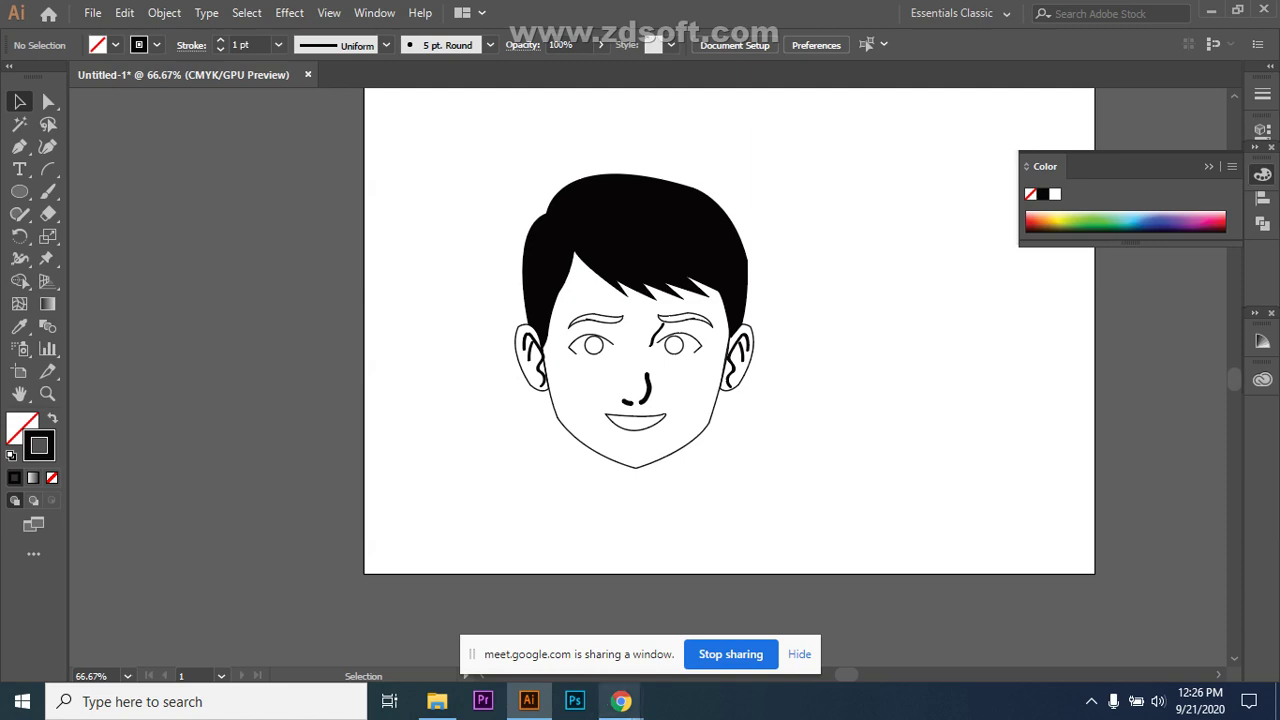
# Switch back to the Google Meet call and turn your own microphone off.
pyautogui.moveTo(621, 701)
pyautogui.click(517, 586)
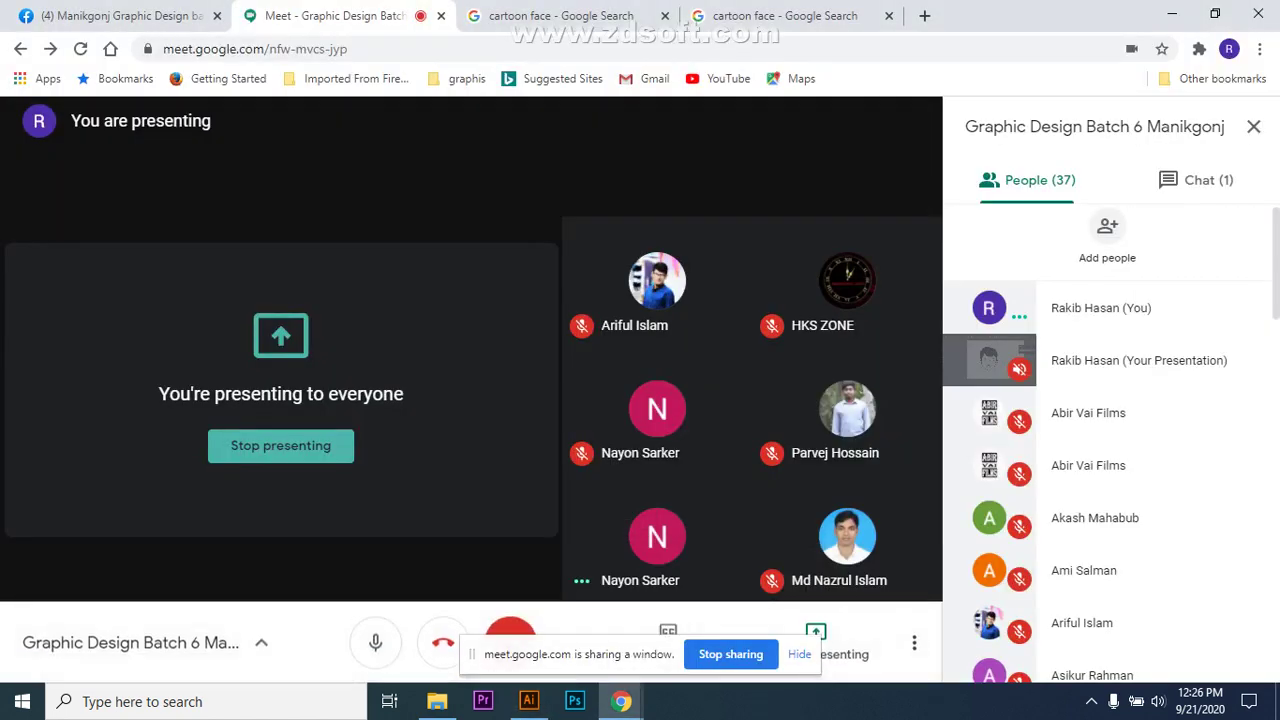
pyautogui.click(375, 640)
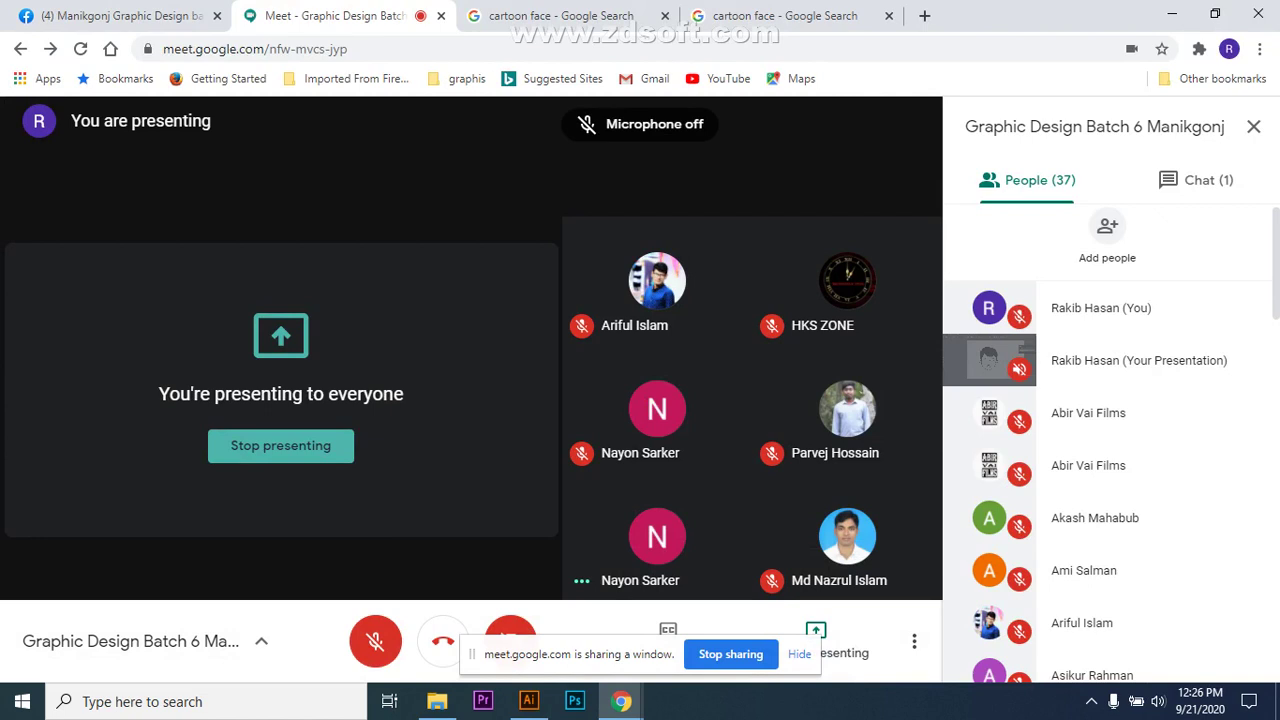